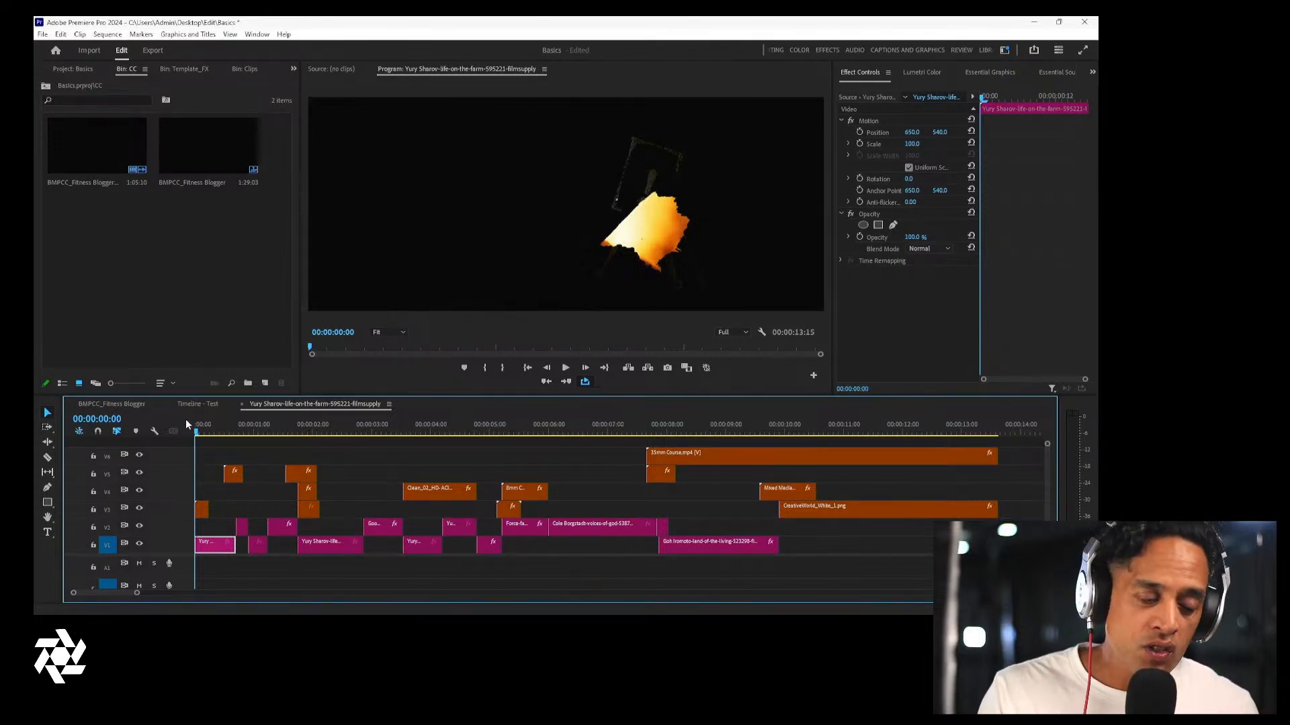
Play and scrub through the opening seconds of the edited sequence to review its cuts and overlays, returning to the start
{"action": "left_click_drag", "start_coordinate": [221, 435], "coordinate": [240, 433]}
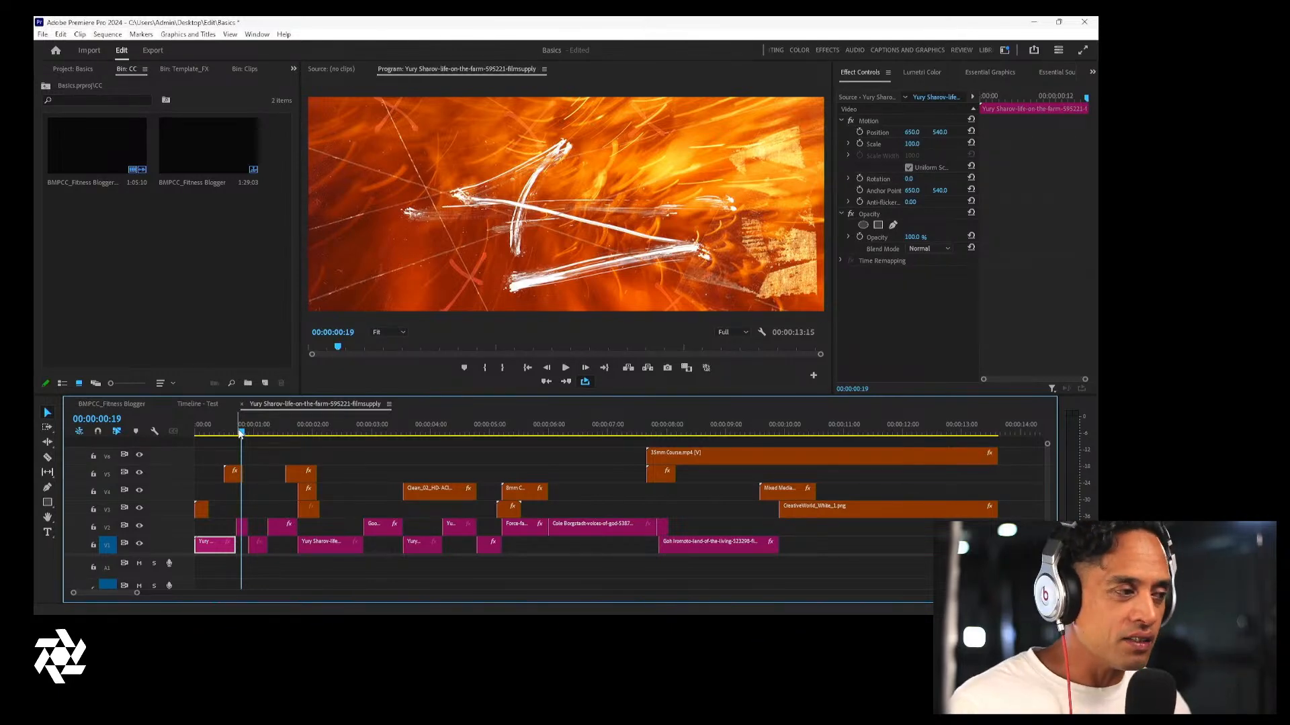
{"action": "left_click_drag", "start_coordinate": [235, 431], "coordinate": [174, 424]}
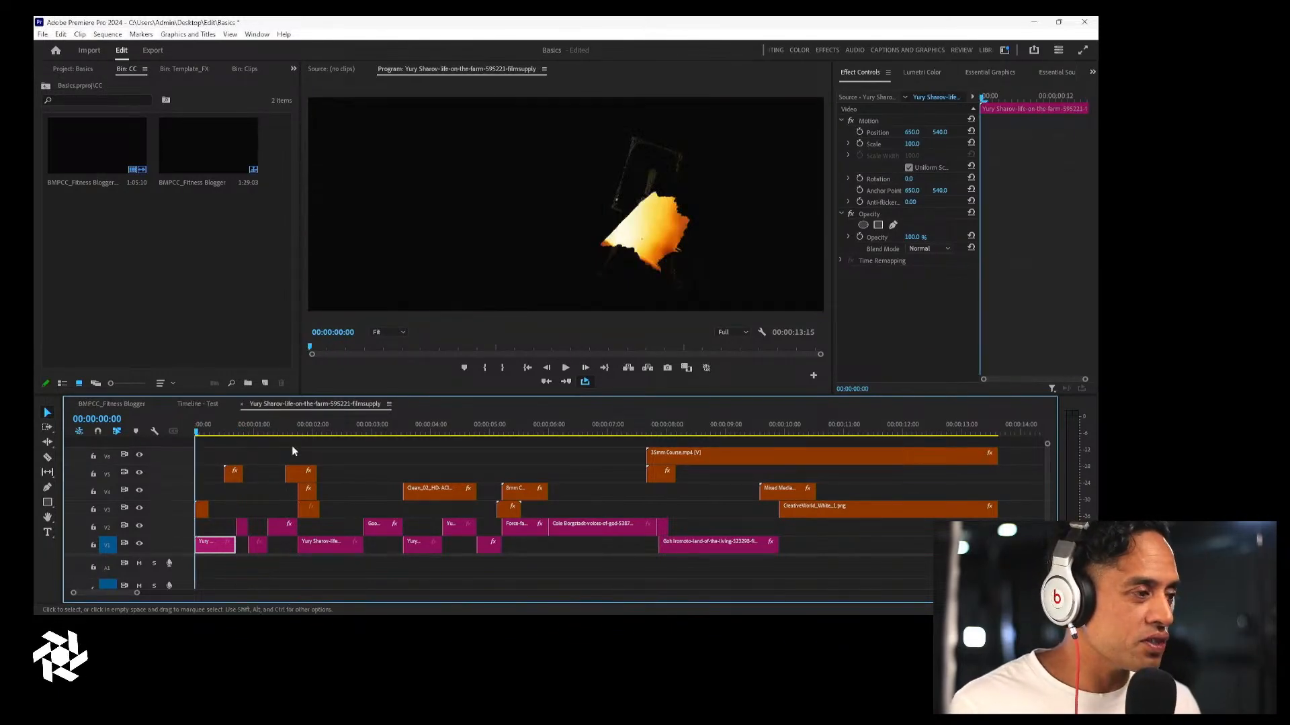
{"action": "key", "text": "space"}
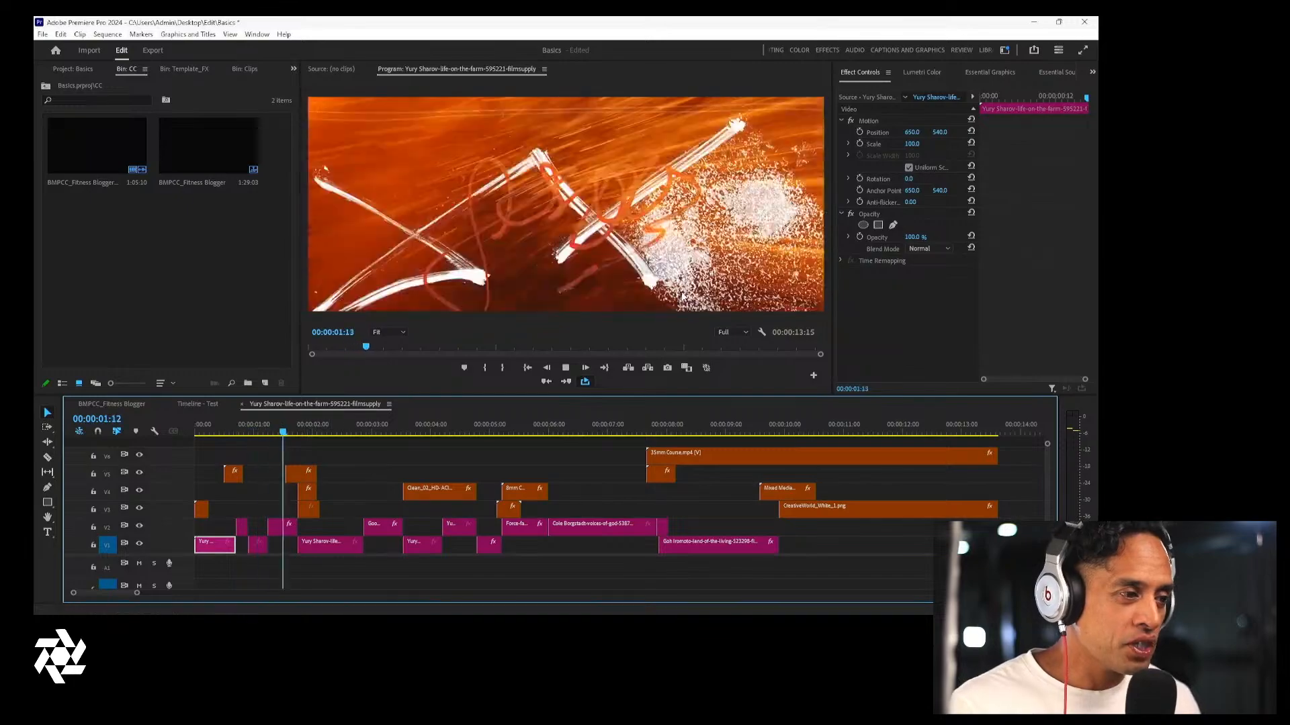
{"action": "left_click", "coordinate": [1082, 50]}
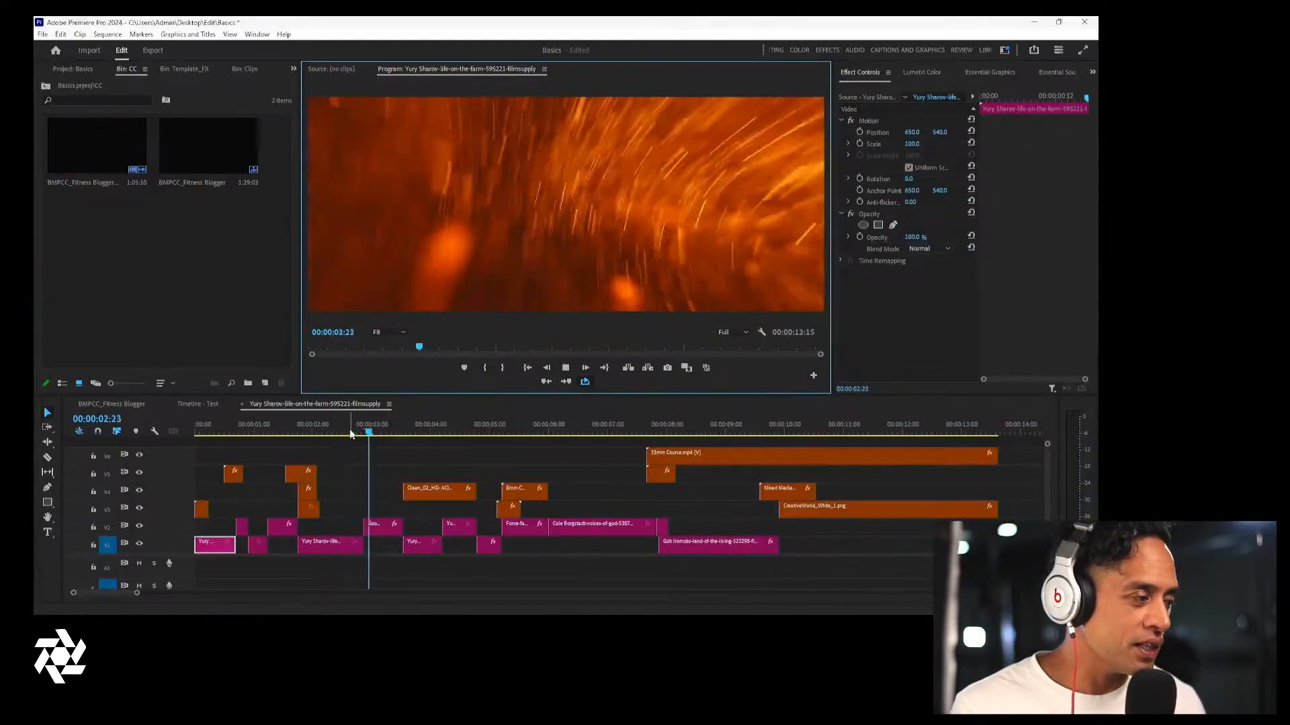
{"action": "left_click", "coordinate": [306, 428]}
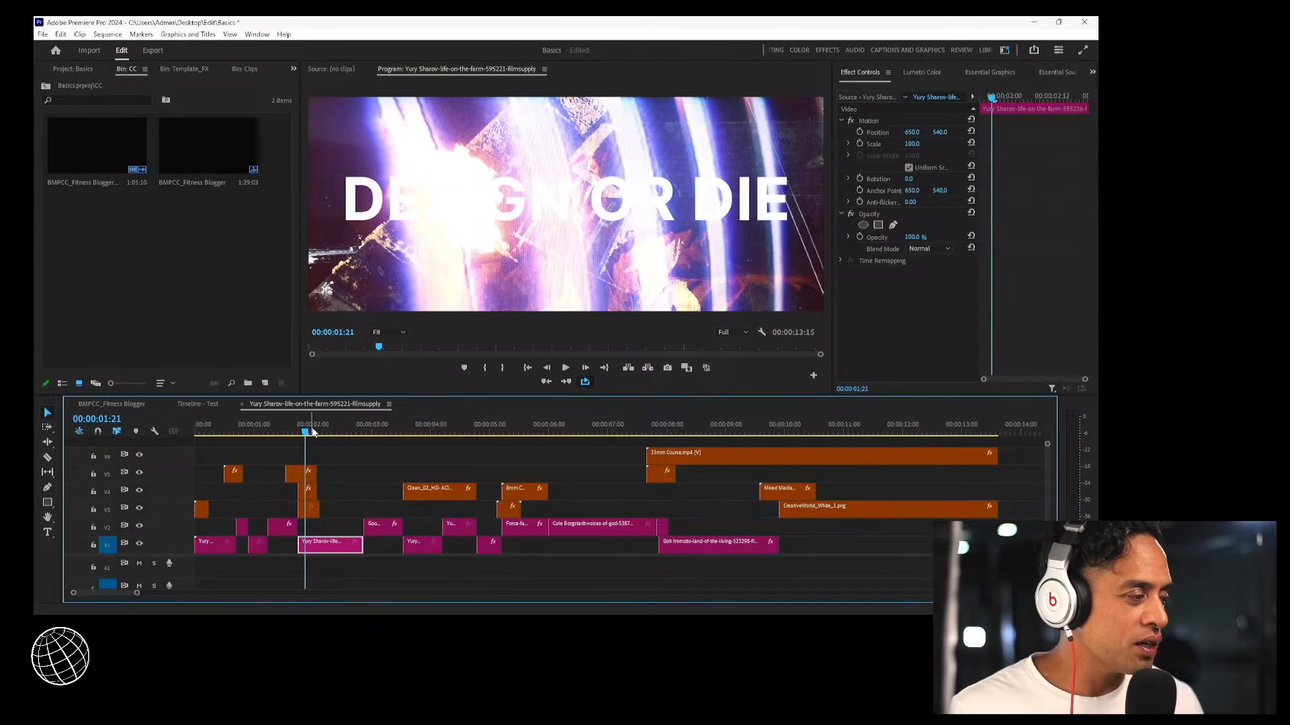
{"action": "left_click_drag", "start_coordinate": [313, 432], "coordinate": [443, 530]}
{"action": "left_click", "coordinate": [234, 433]}
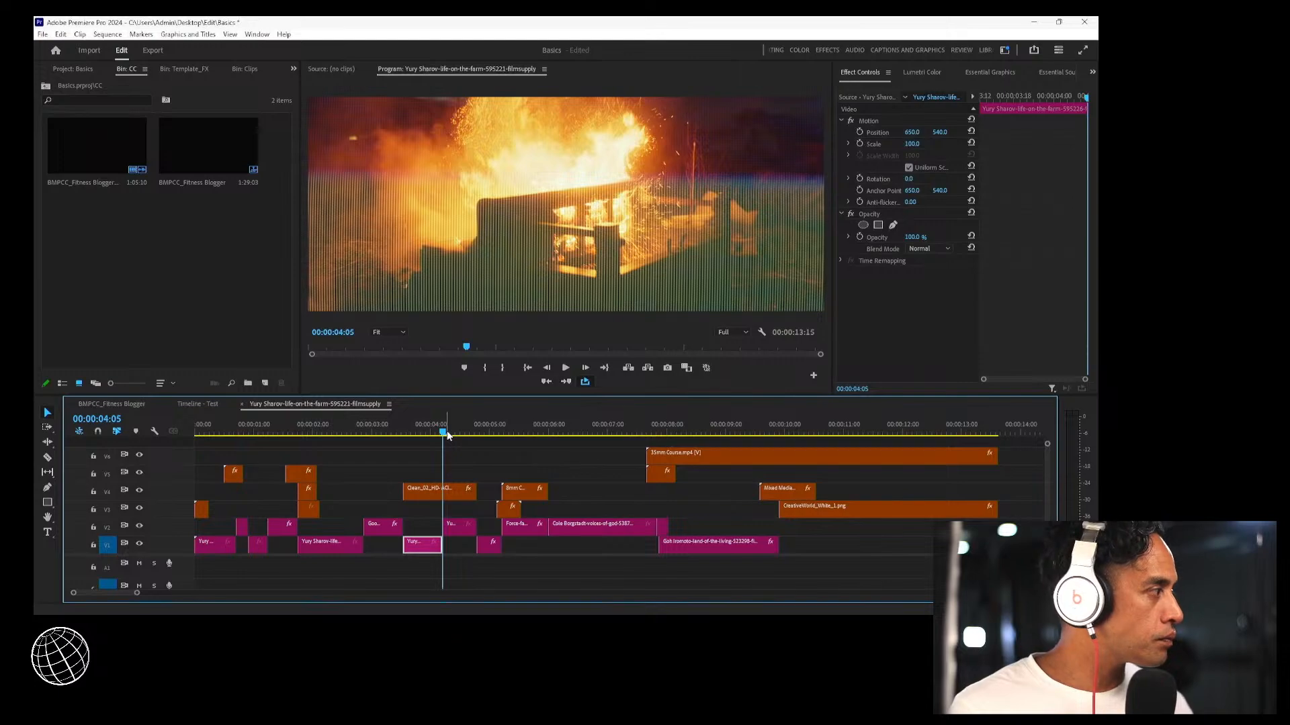
{"action": "left_click_drag", "start_coordinate": [447, 435], "coordinate": [115, 462]}
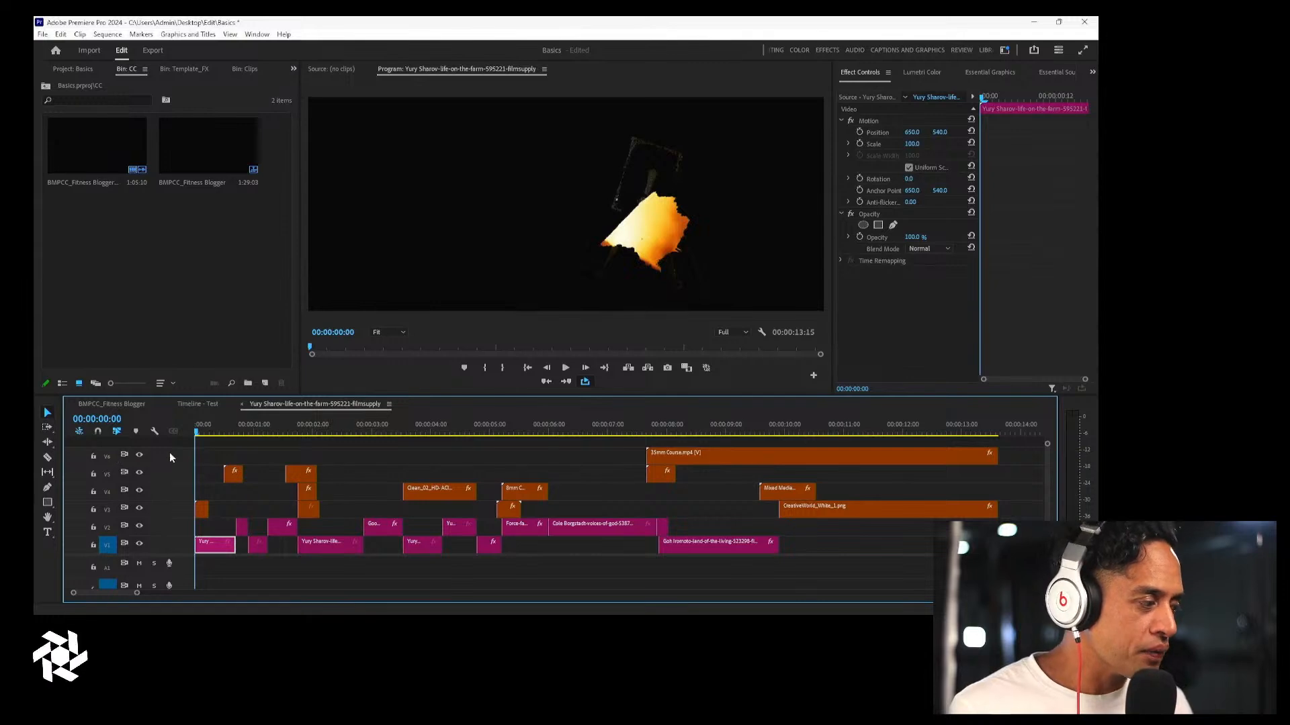
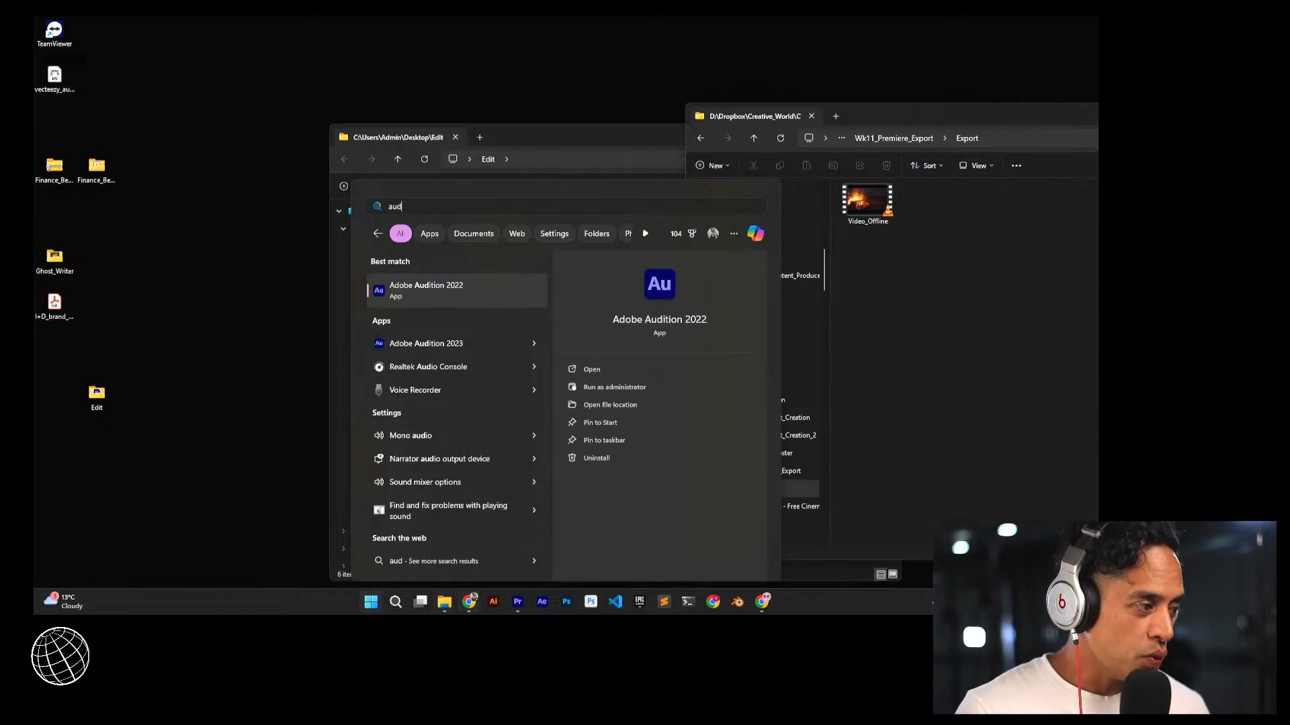
Launch Adobe Audition 2023
{"action": "left_click", "coordinate": [468, 343]}
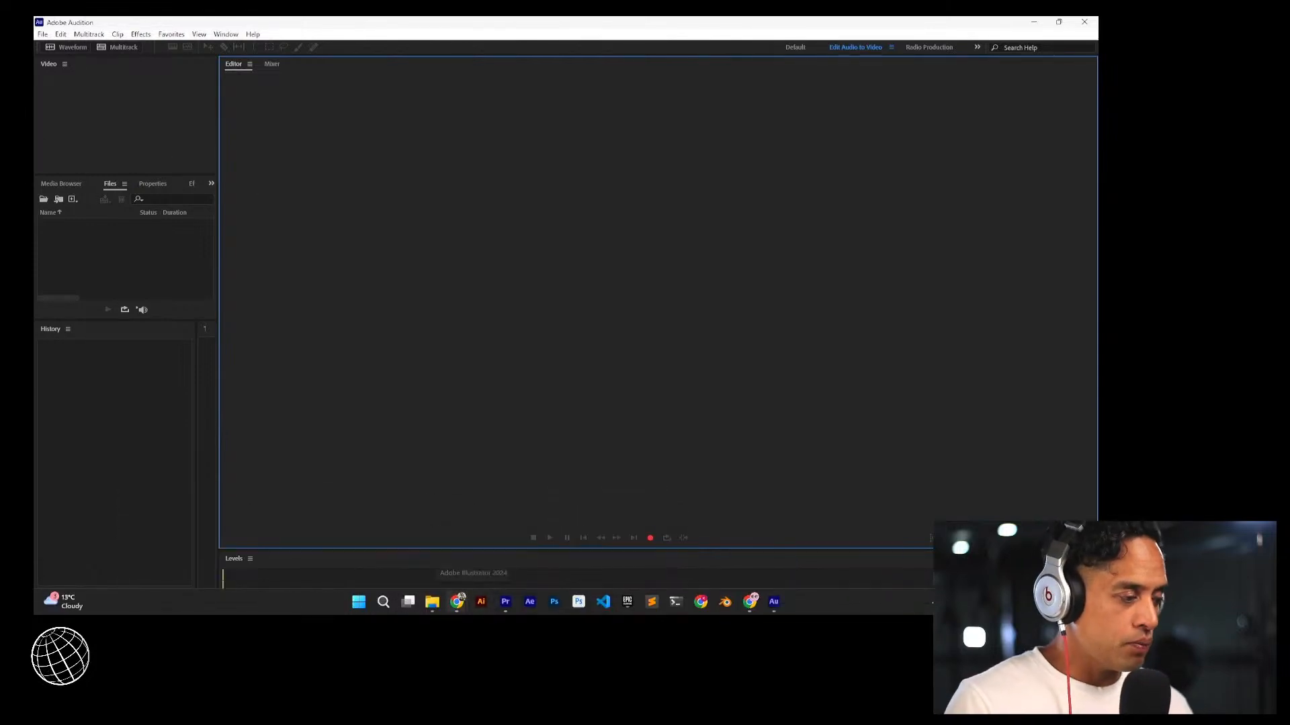
Open Video_Offline from the Export folder inside Wk11_Premiere_Export in Audition's waveform editor
{"action": "left_click", "coordinate": [432, 608]}
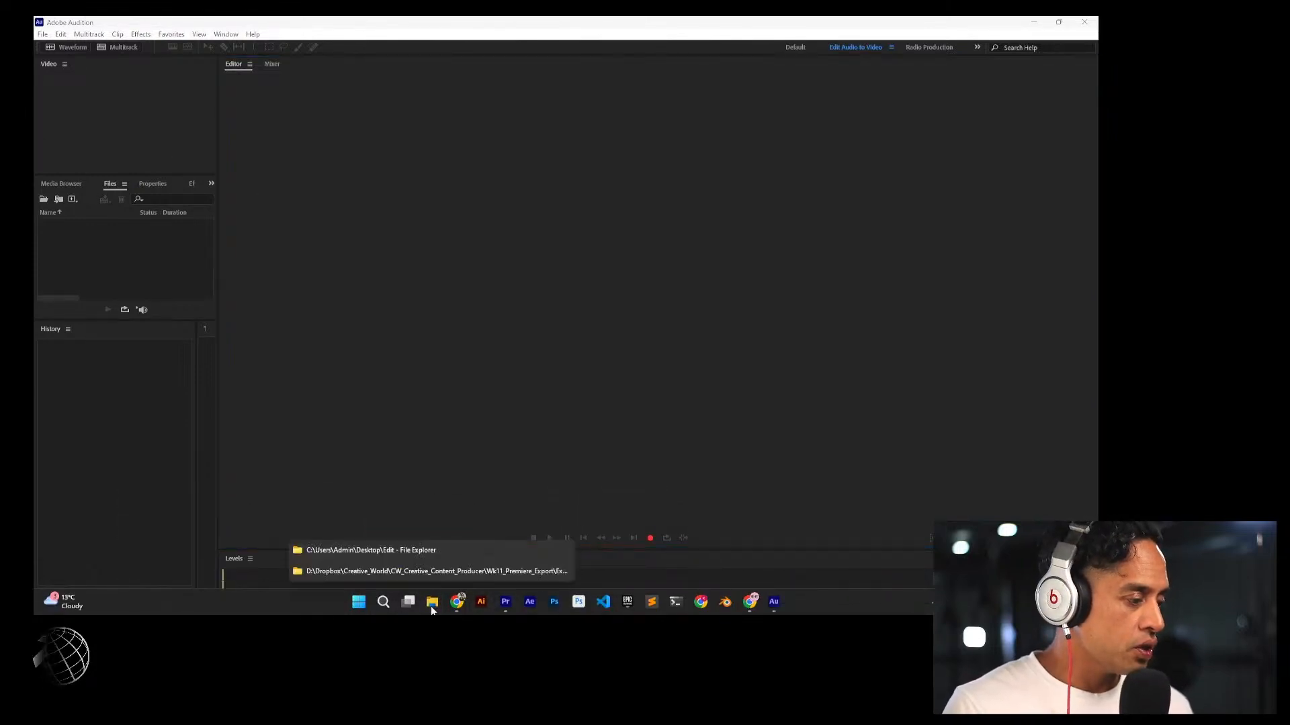
{"action": "left_click", "coordinate": [447, 571]}
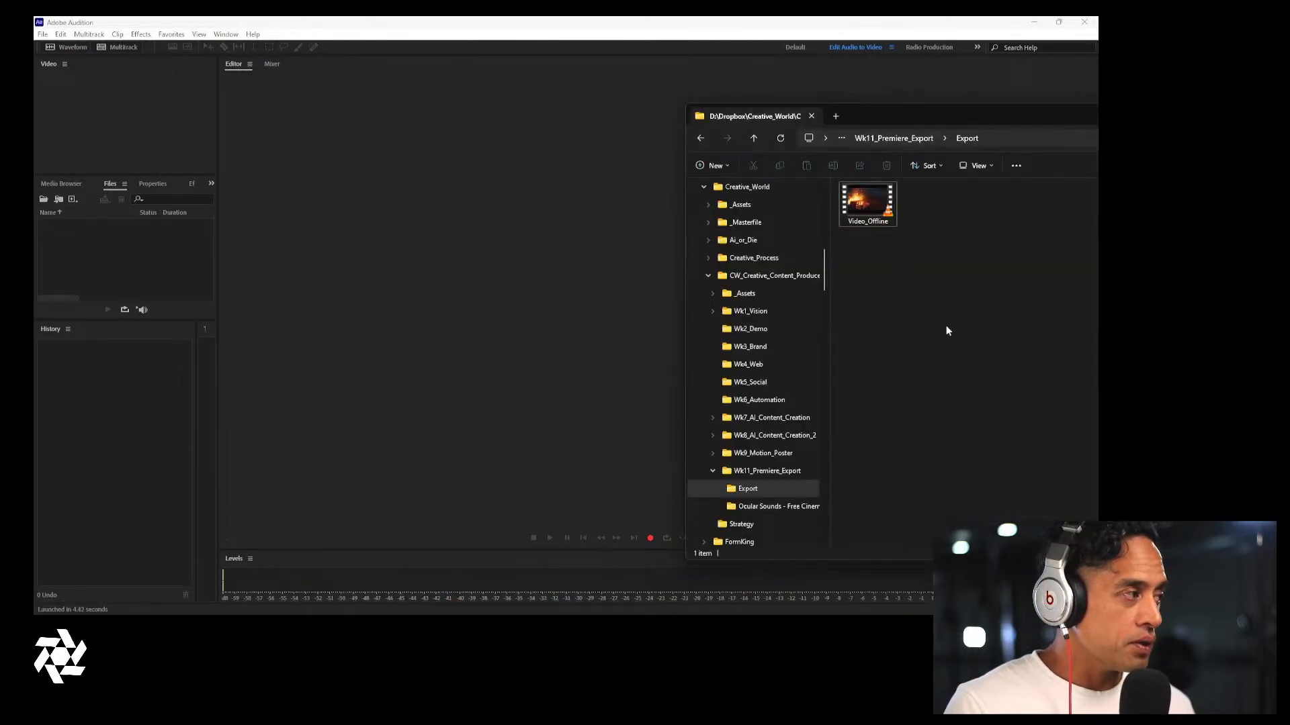
{"action": "left_click_drag", "start_coordinate": [873, 202], "coordinate": [320, 175]}
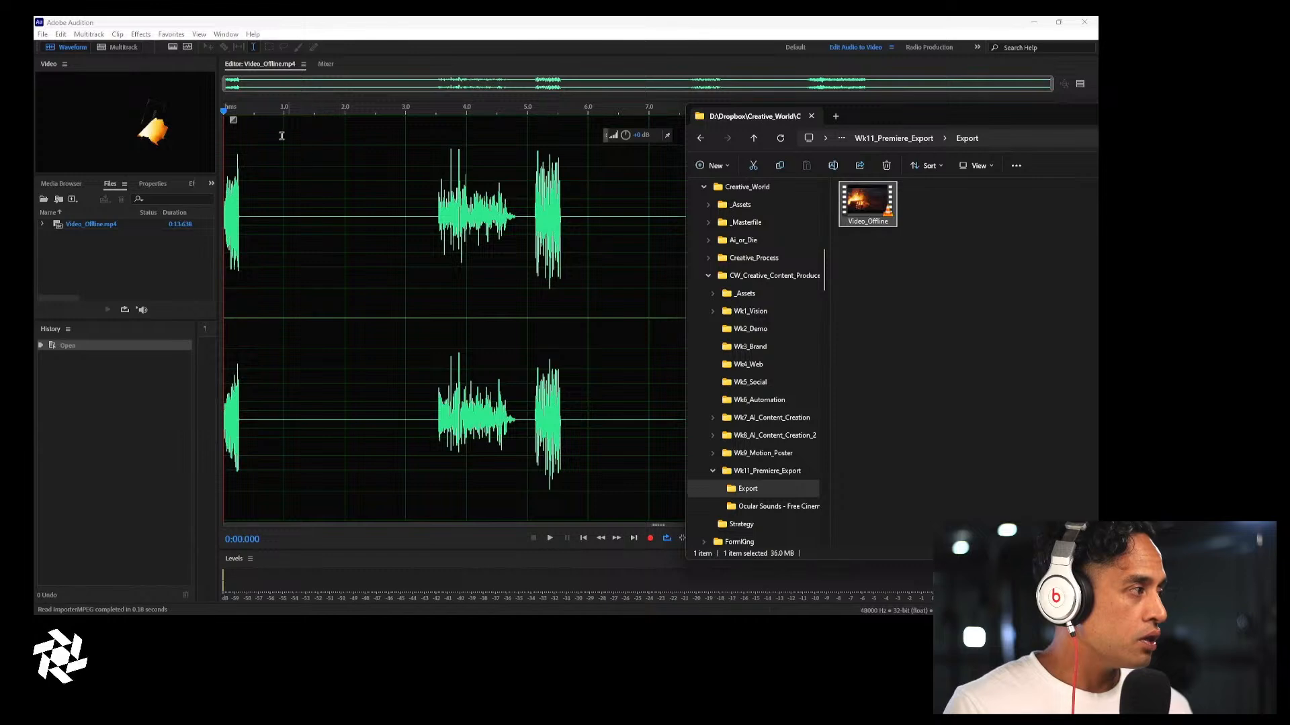
{"action": "left_click", "coordinate": [309, 22]}
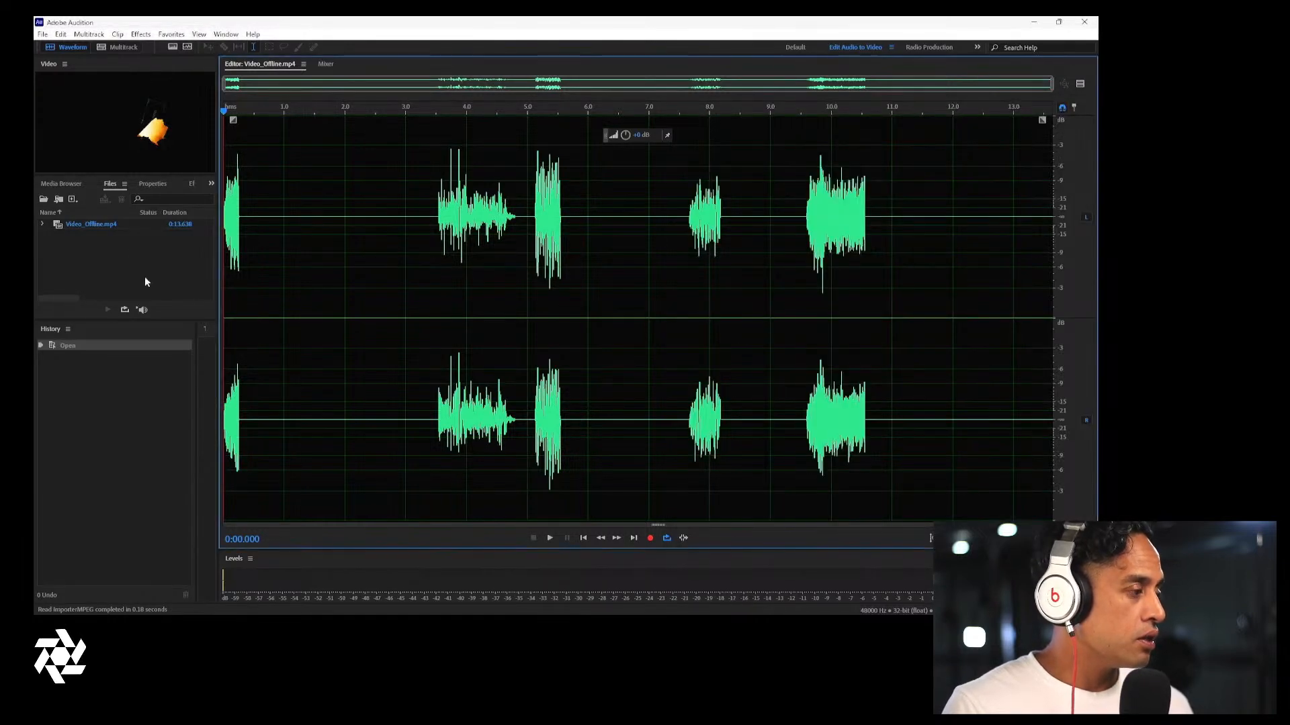
Remove Video_Offline.mp4 from the Audition project files
{"action": "left_click", "coordinate": [121, 244]}
{"action": "left_click", "coordinate": [111, 226]}
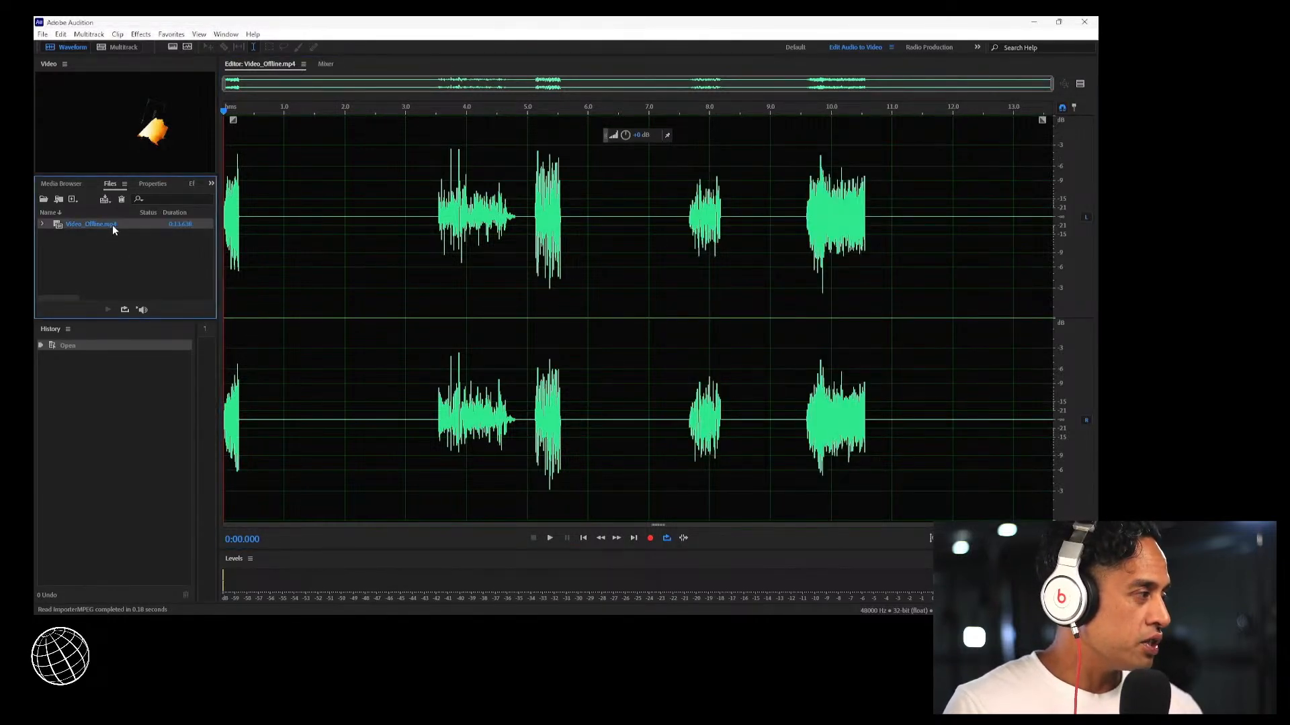
{"action": "key", "text": "Delete"}
Start a new multitrack session and browse for its folder location in Creative_World, CW_Creative_Content_Producer, Wk11_Premiere_Export
{"action": "left_click", "coordinate": [118, 47]}
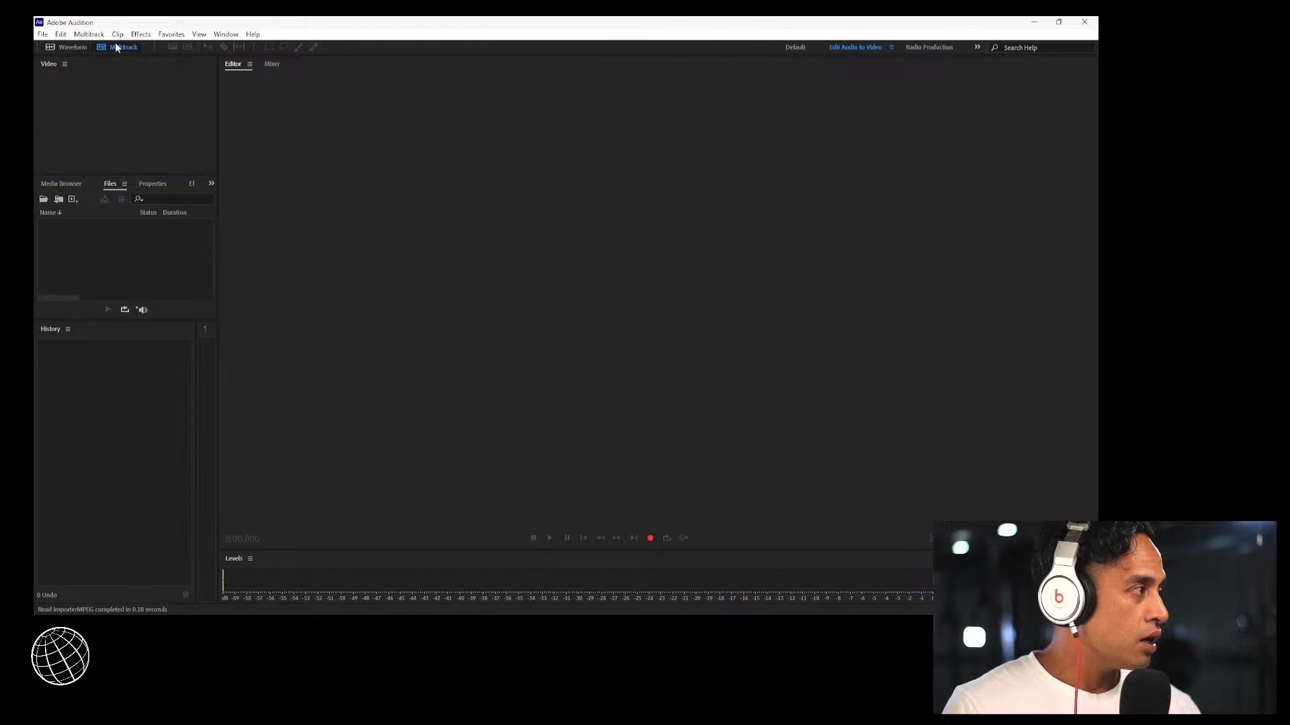
{"action": "left_click", "coordinate": [655, 288]}
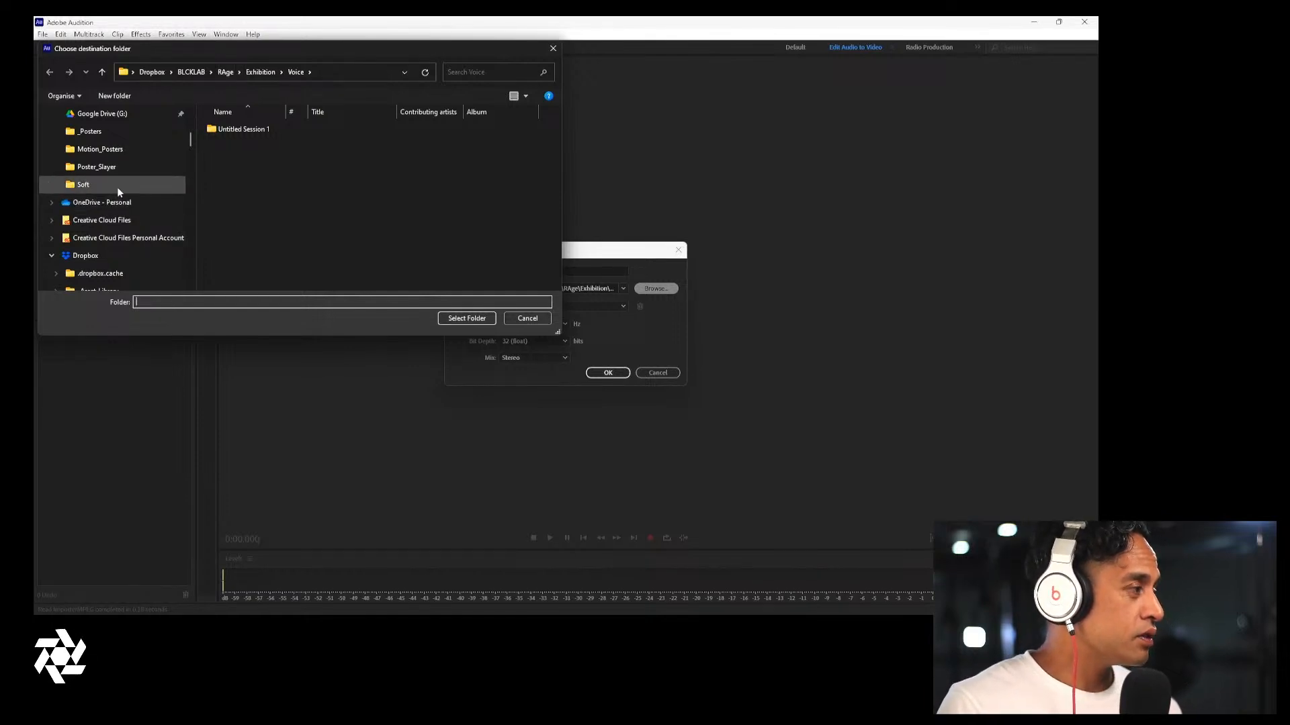
{"action": "scroll", "coordinate": [128, 170], "scroll_direction": "up", "scroll_amount": 5}
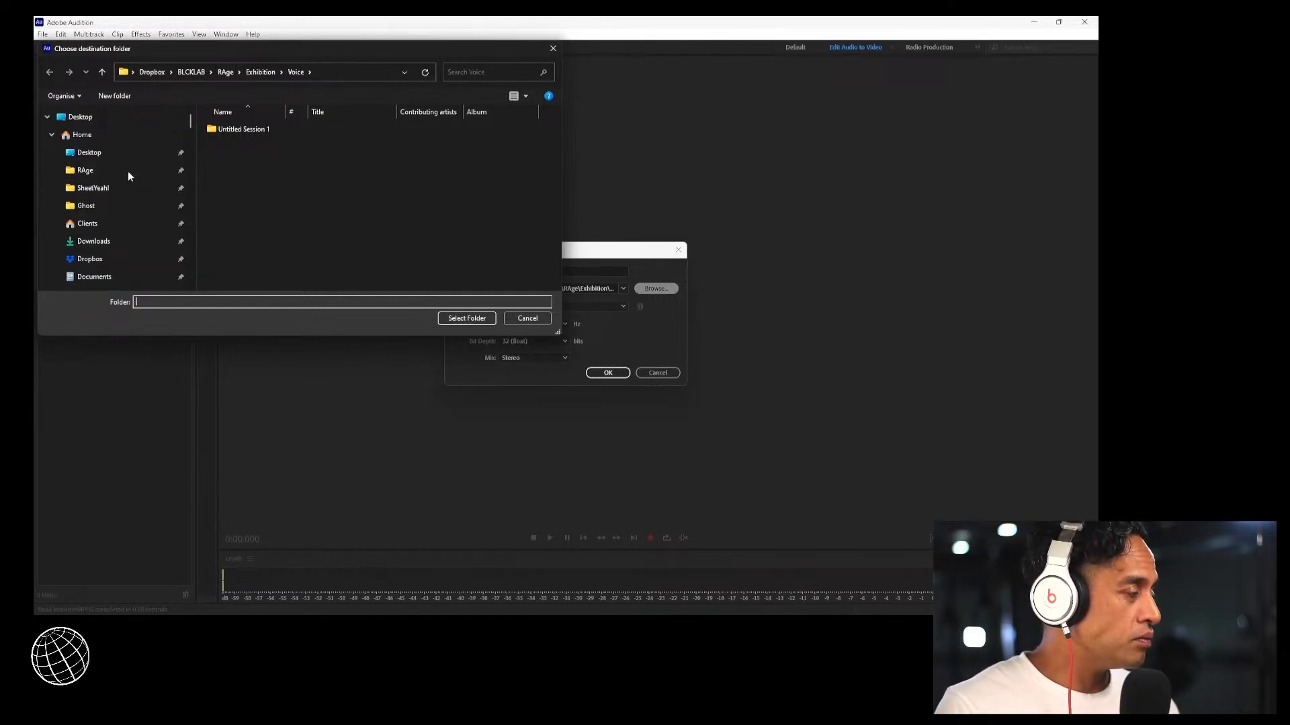
{"action": "scroll", "coordinate": [127, 173], "scroll_direction": "down", "scroll_amount": 2}
{"action": "scroll", "coordinate": [127, 172], "scroll_direction": "down", "scroll_amount": 2}
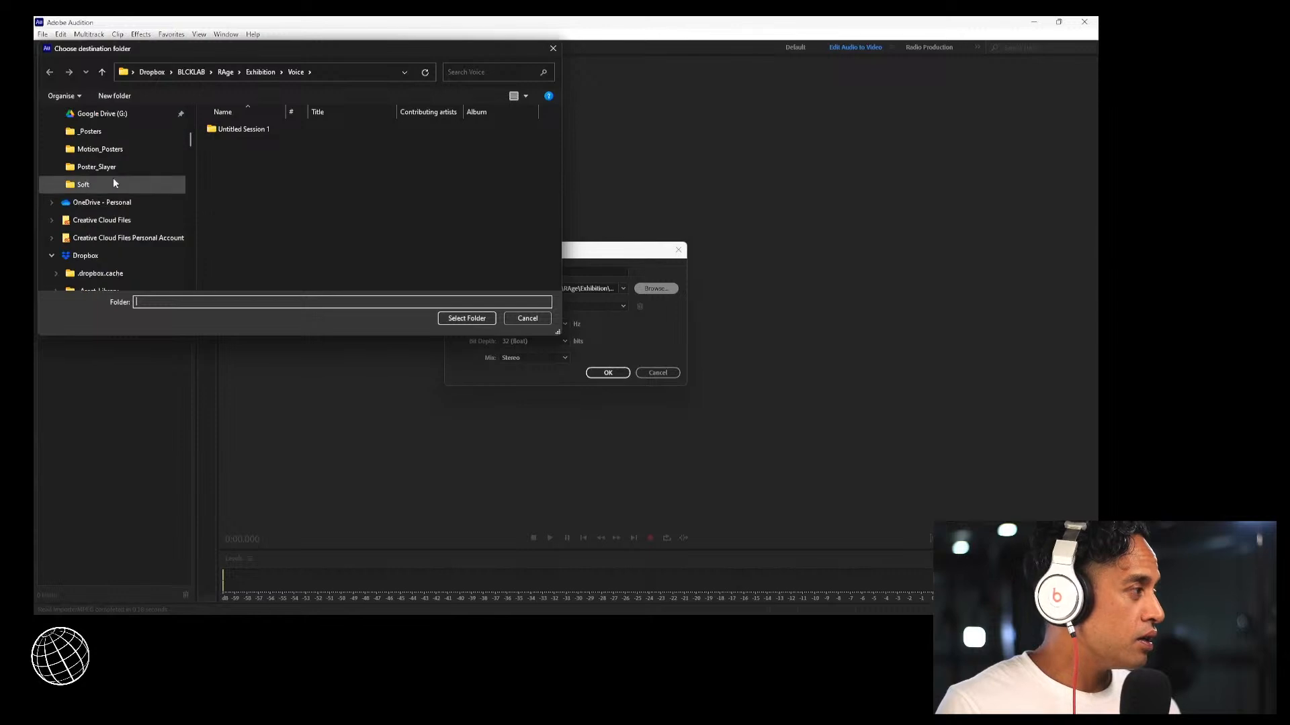
{"action": "scroll", "coordinate": [112, 180], "scroll_direction": "up", "scroll_amount": 2}
{"action": "left_click", "coordinate": [105, 202]}
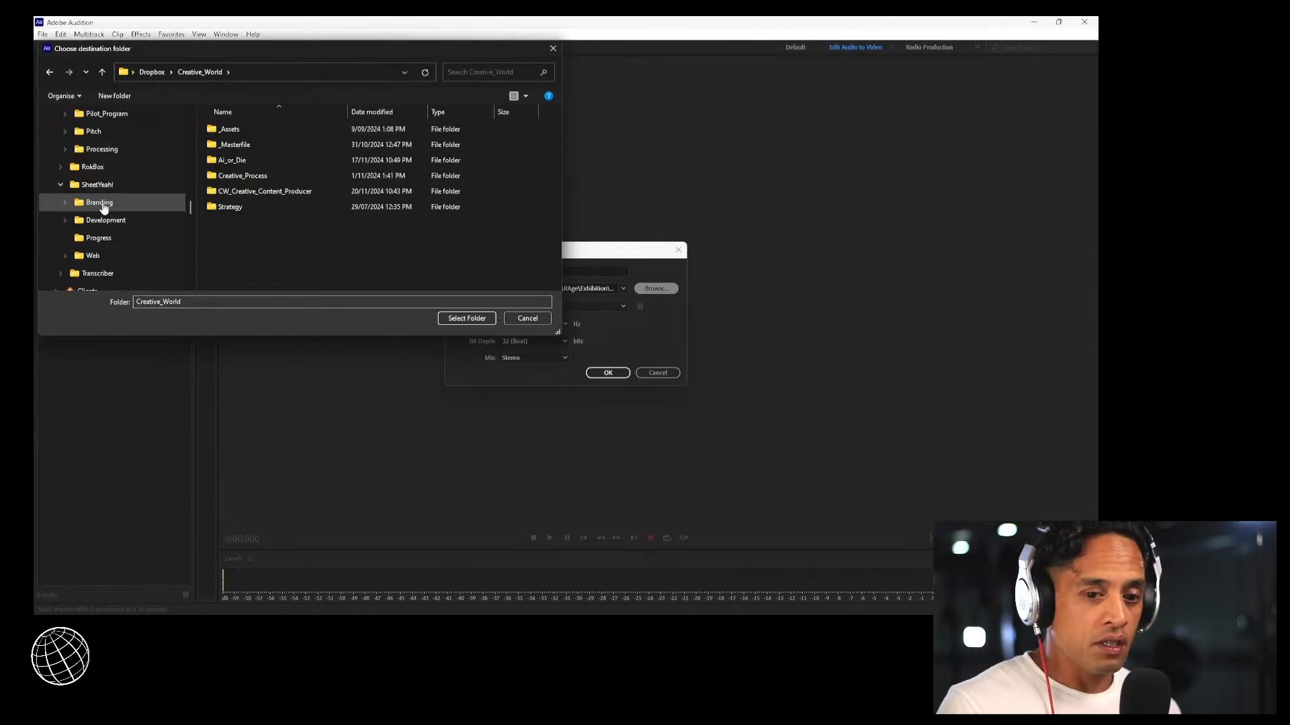
{"action": "double_click", "coordinate": [261, 192]}
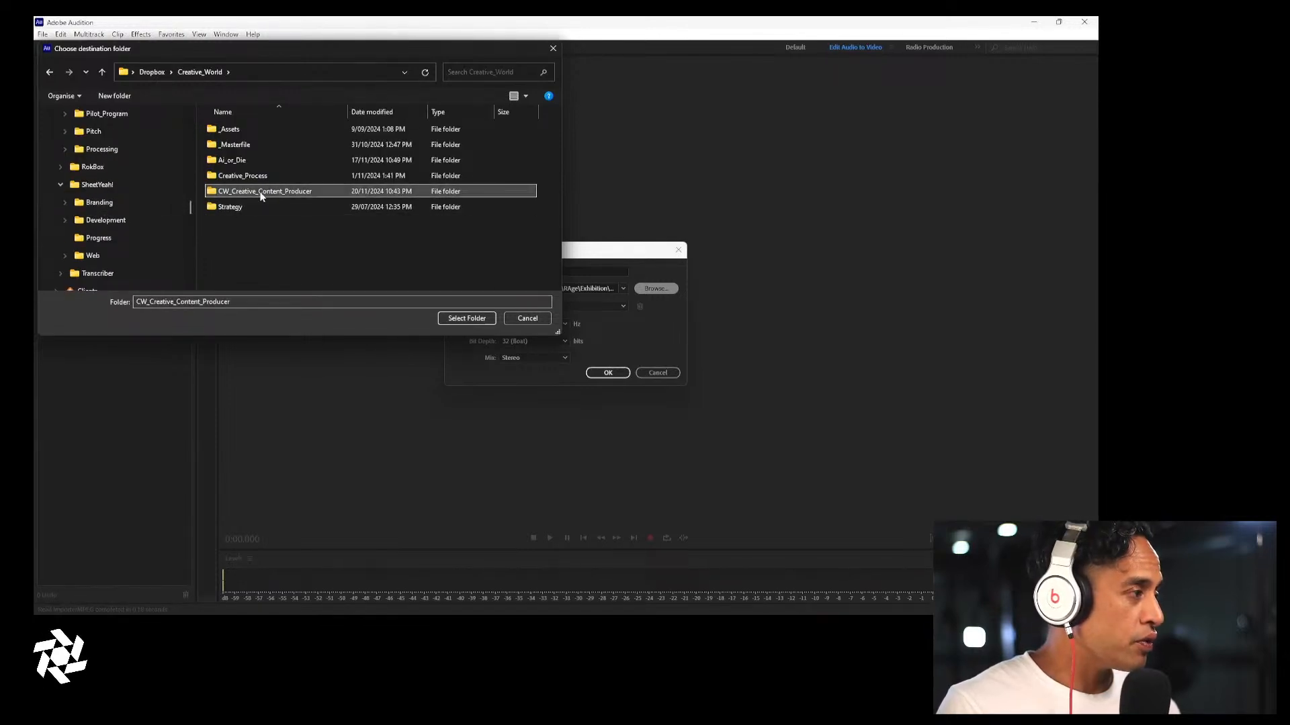
{"action": "double_click", "coordinate": [280, 284]}
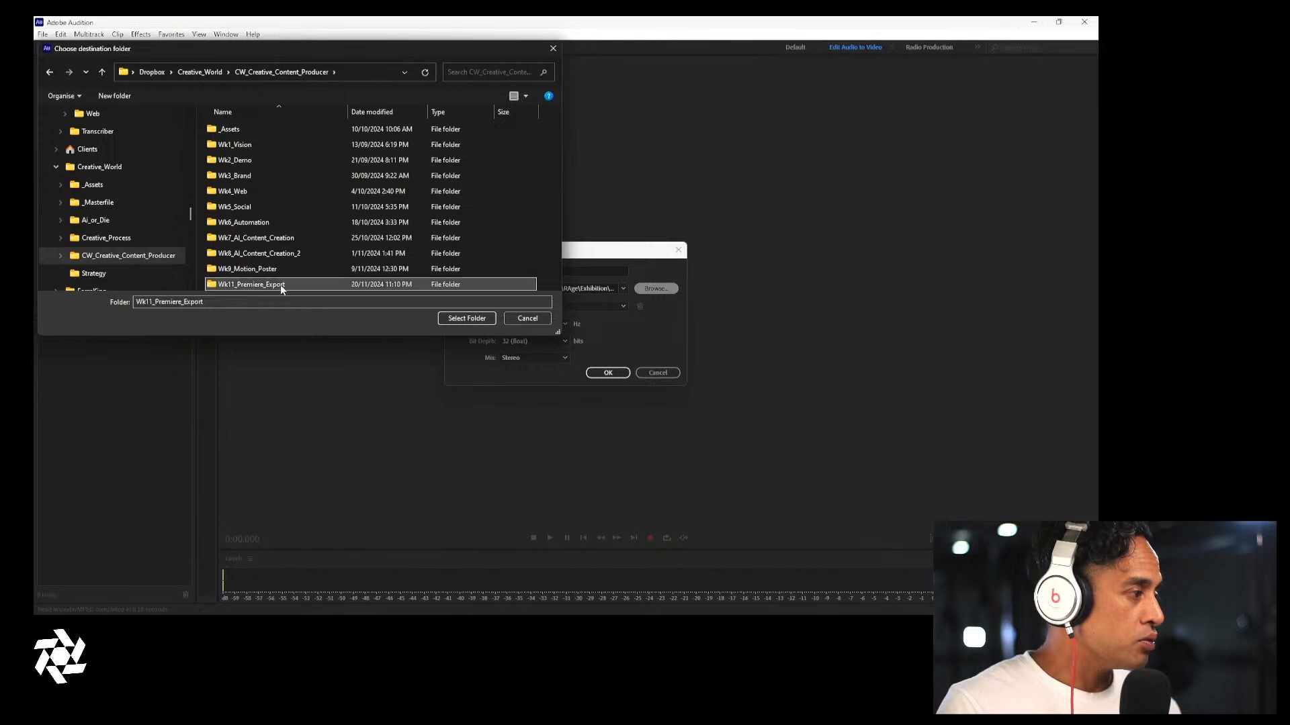
Create a Sound_Design folder inside Wk11_Premiere_Export and choose it as the session's folder location
{"action": "left_click", "coordinate": [126, 96]}
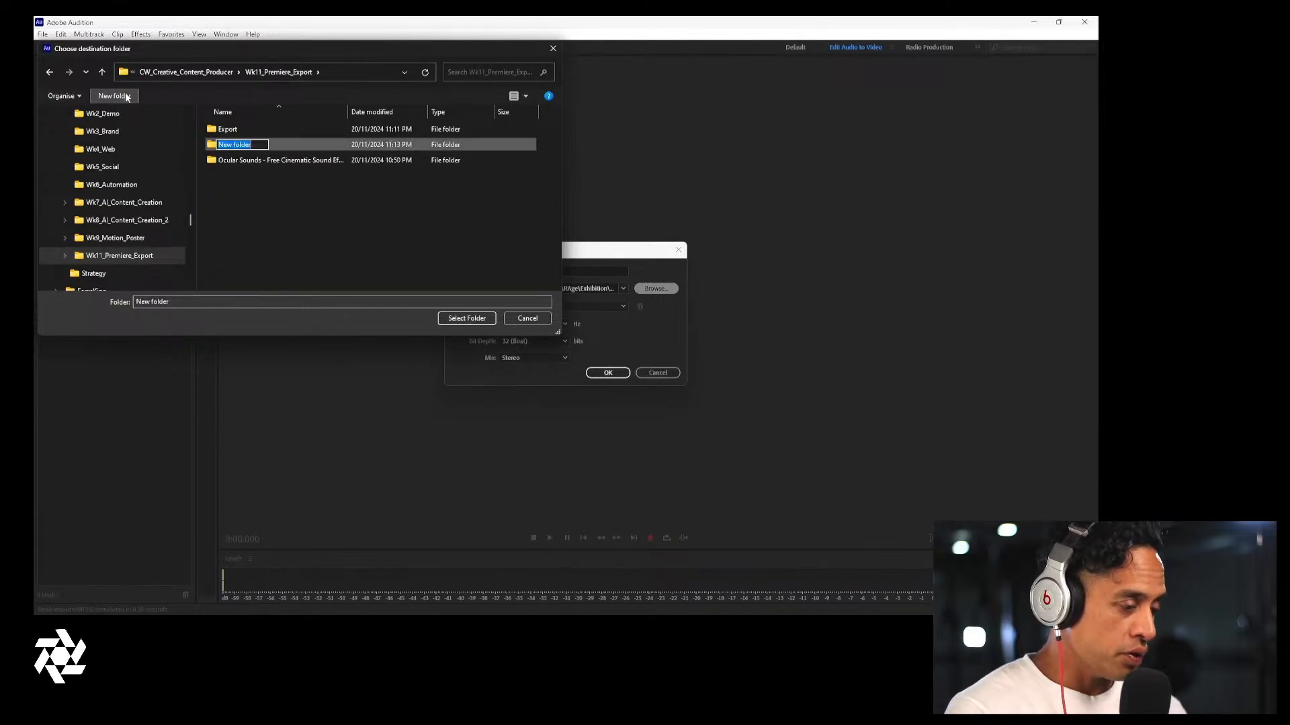
{"action": "type", "text": "Sound"}
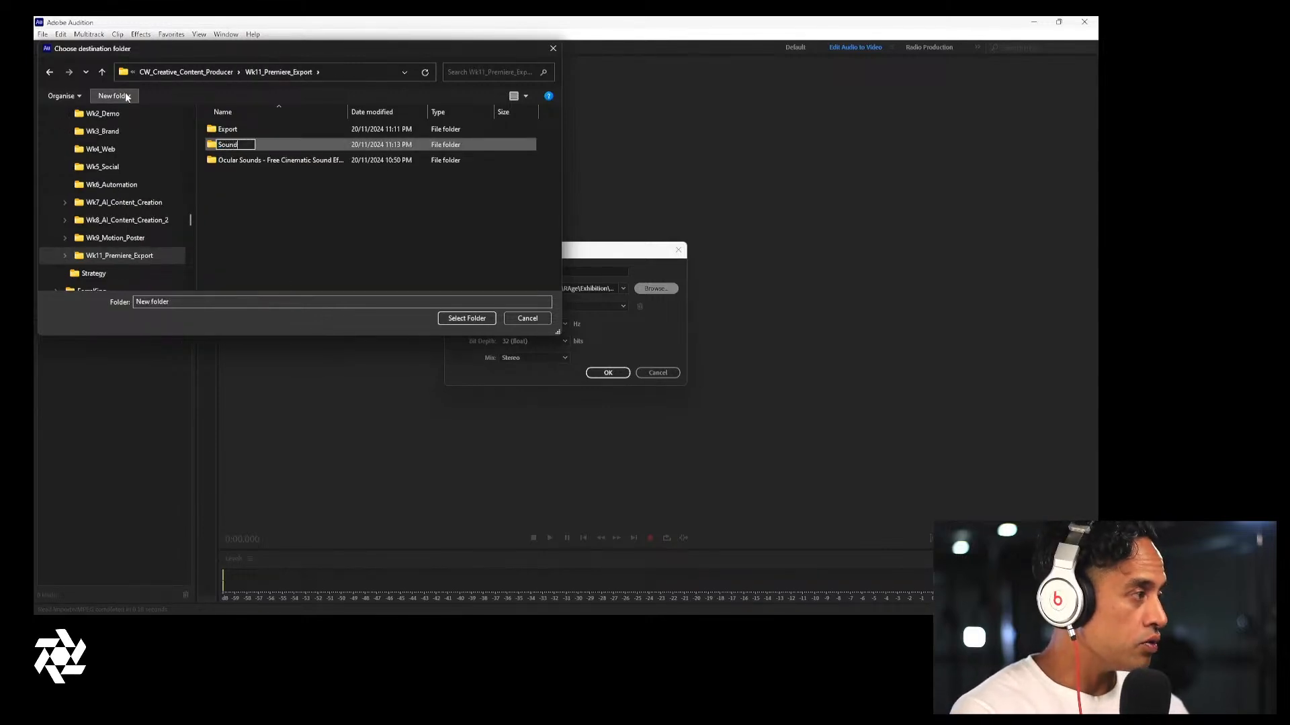
{"action": "type", "text": "_Design"}
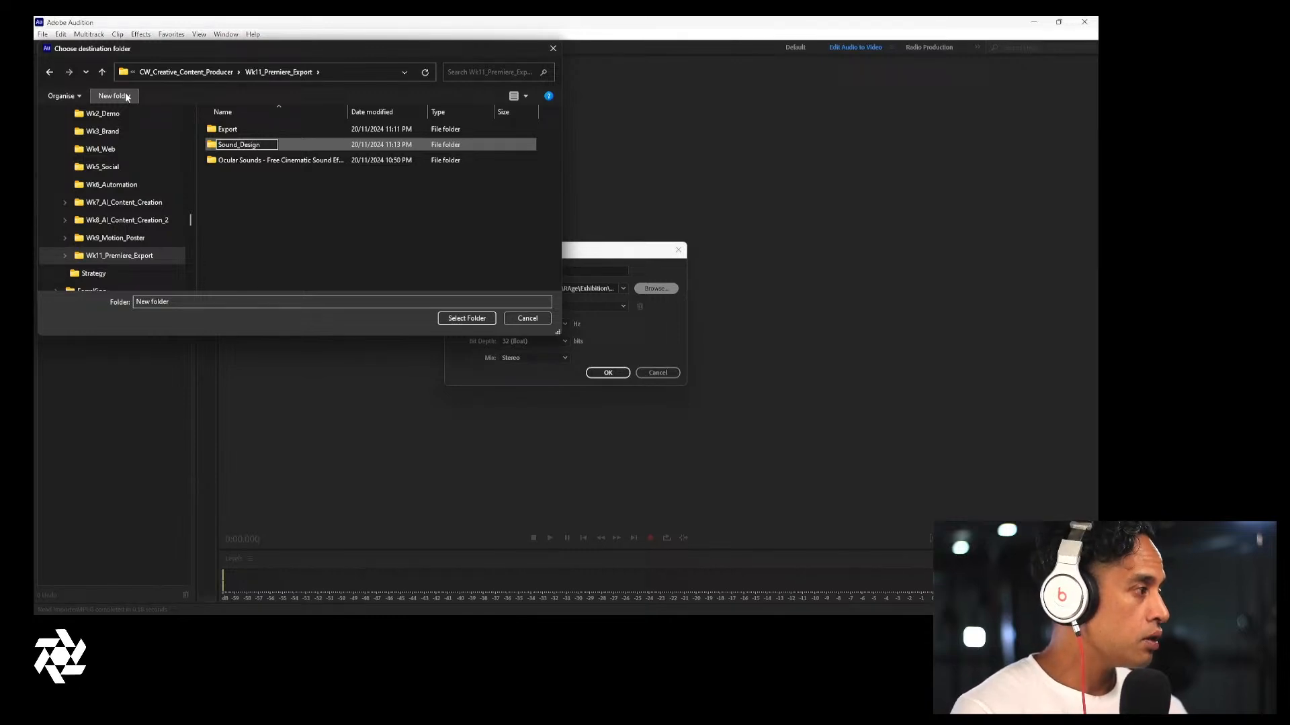
{"action": "key", "text": "Return"}
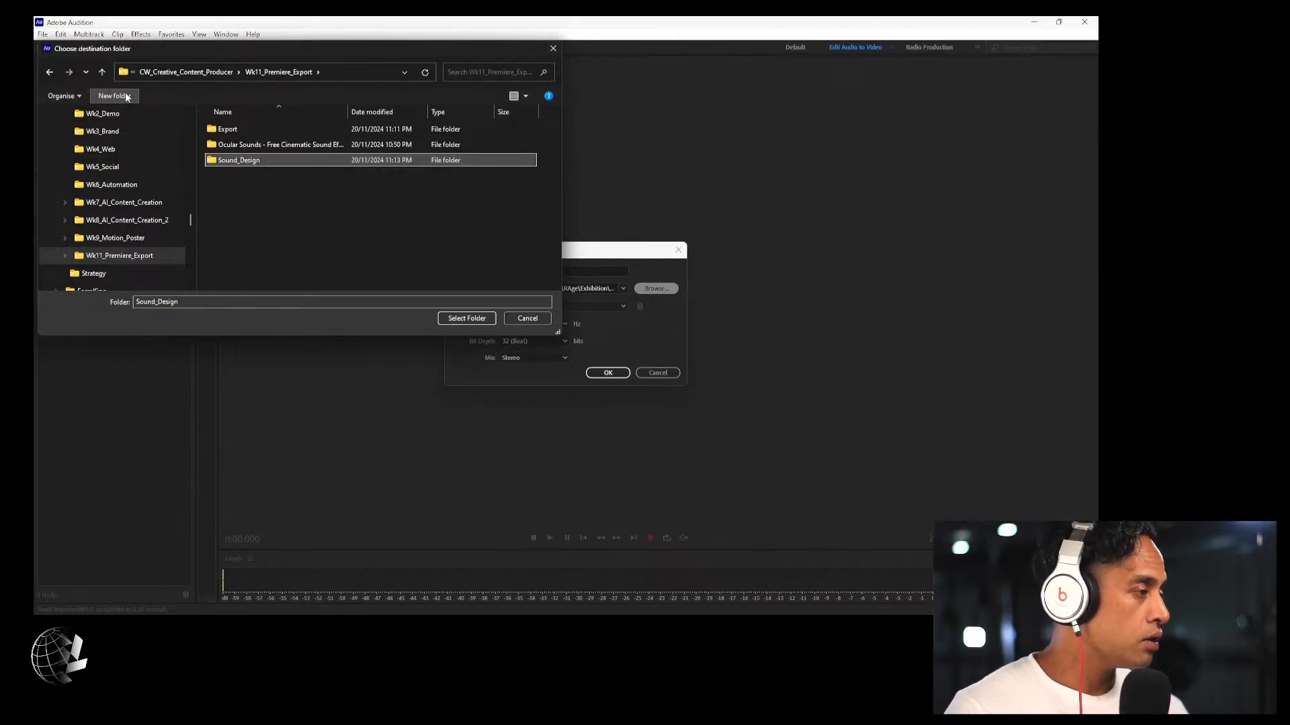
{"action": "left_click", "coordinate": [466, 318]}
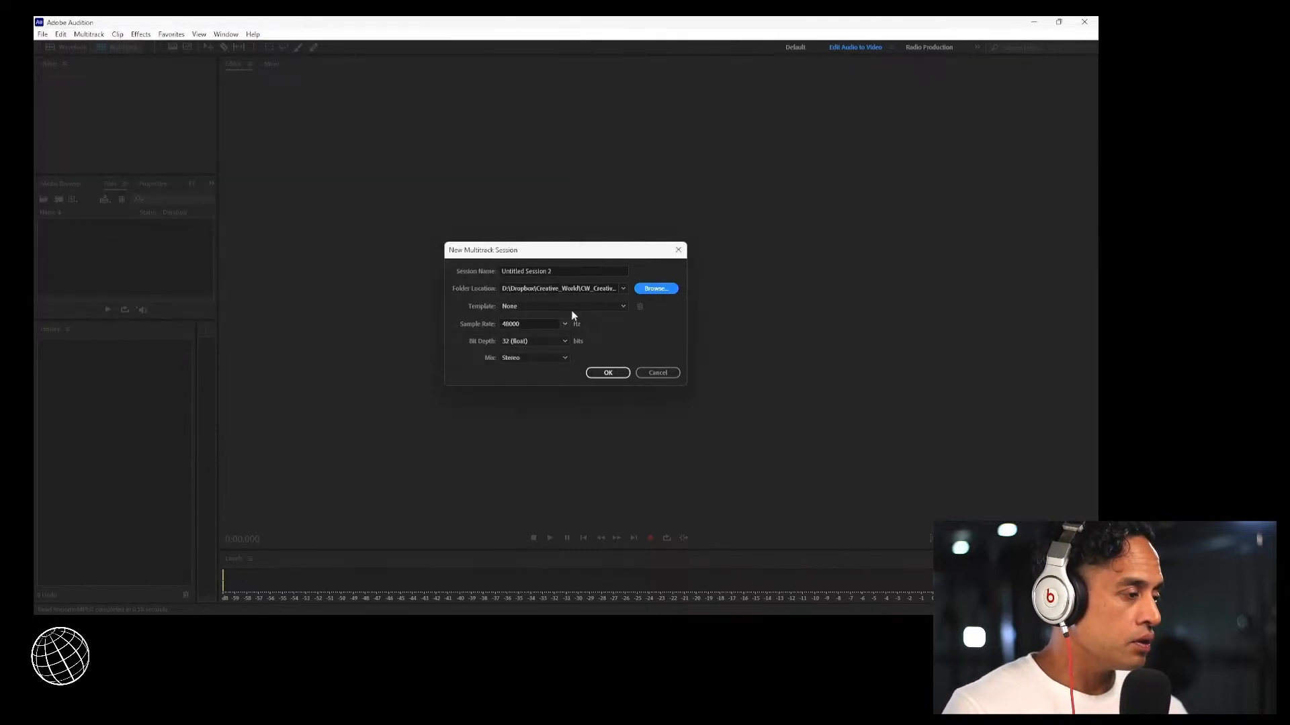
Try to name the multitrack session Sound_Design_ and create it
{"action": "left_click", "coordinate": [580, 269]}
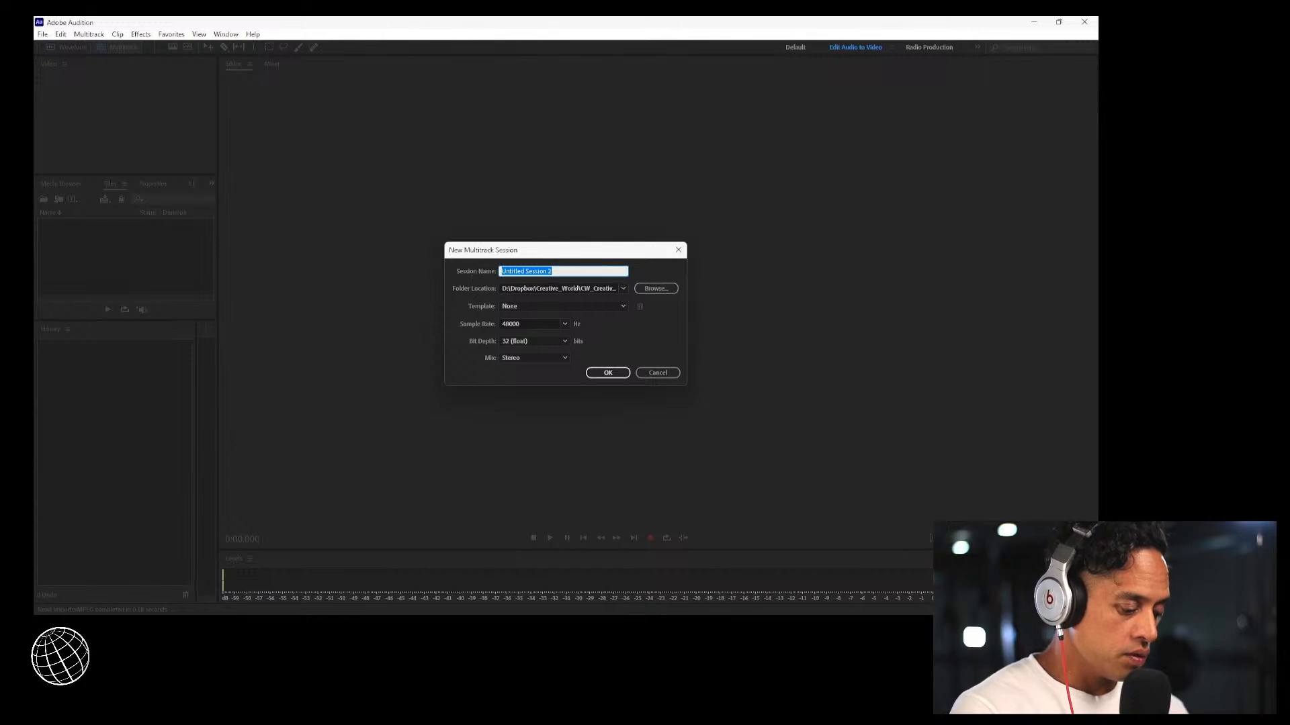
{"action": "type", "text": "Sound_D"}
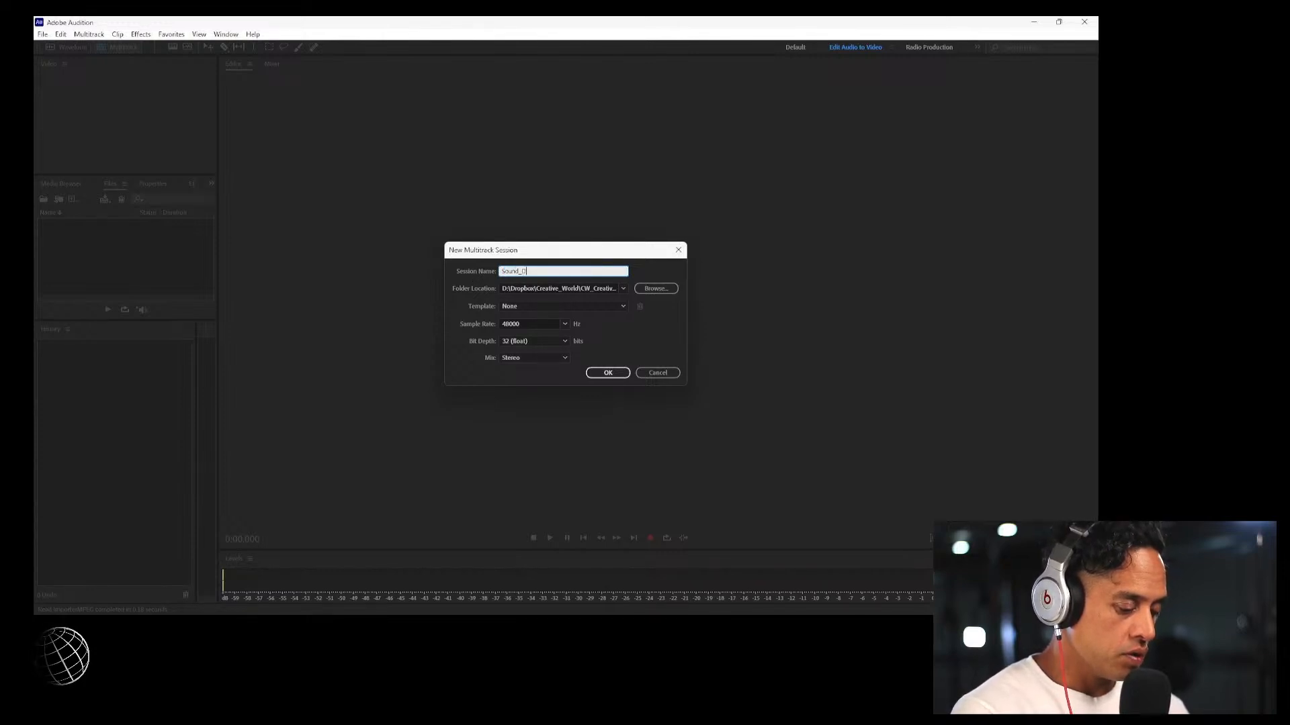
{"action": "type", "text": "esig"}
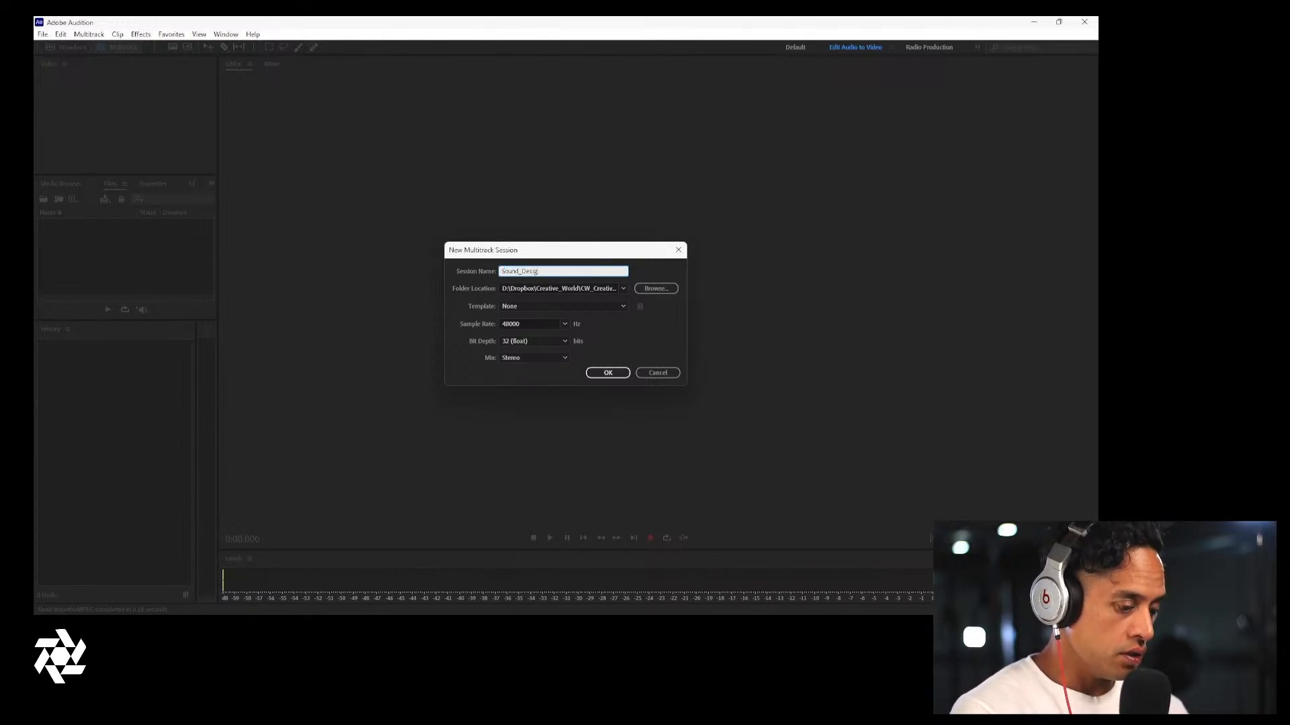
{"action": "type", "text": "n_"}
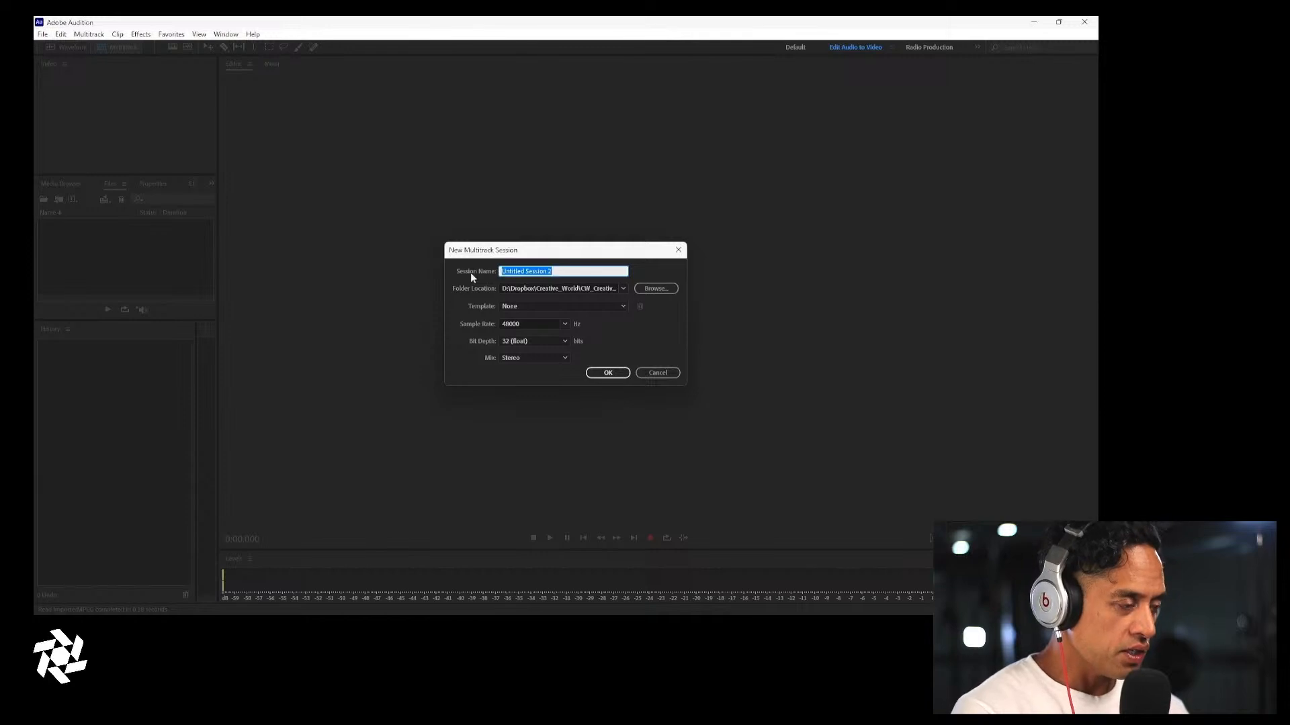
{"action": "key", "text": "Return"}
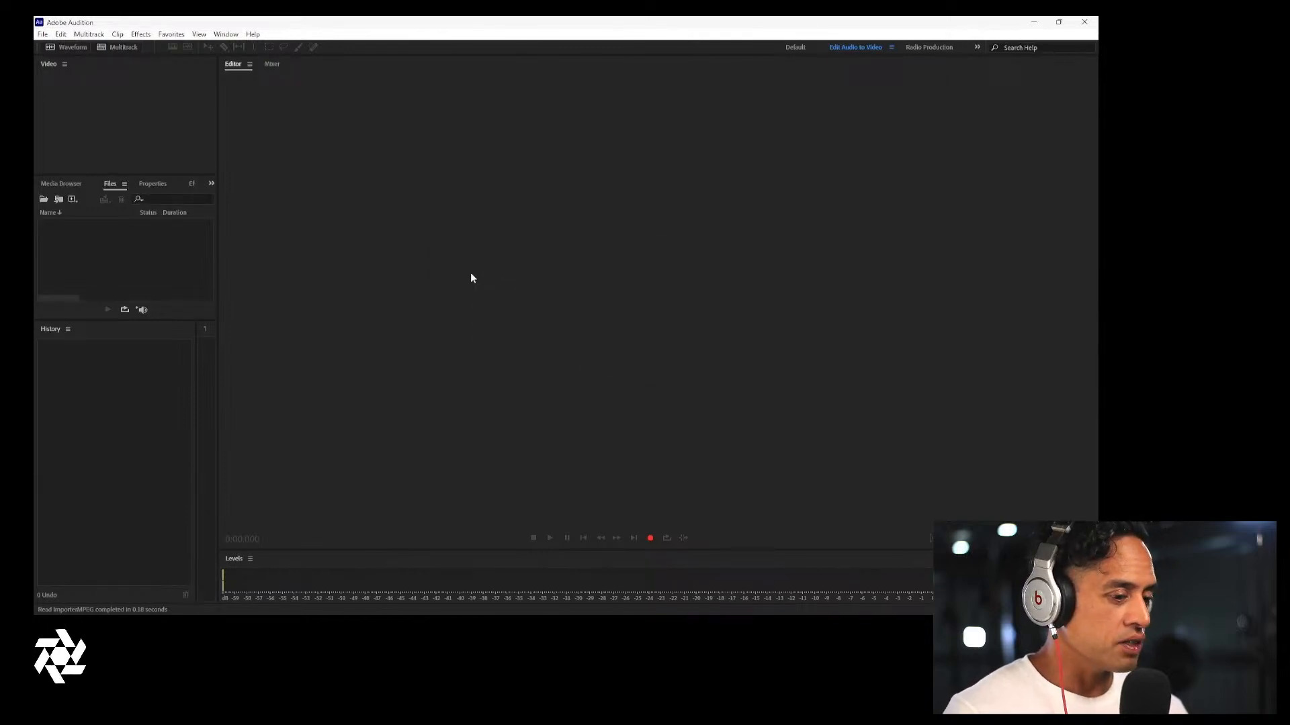
Start a new multitrack session and set its folder location to Sound_Design in Creative_World, CW_Creative_Content_Producer, Wk11_Premiere_Export
{"action": "left_click", "coordinate": [120, 47]}
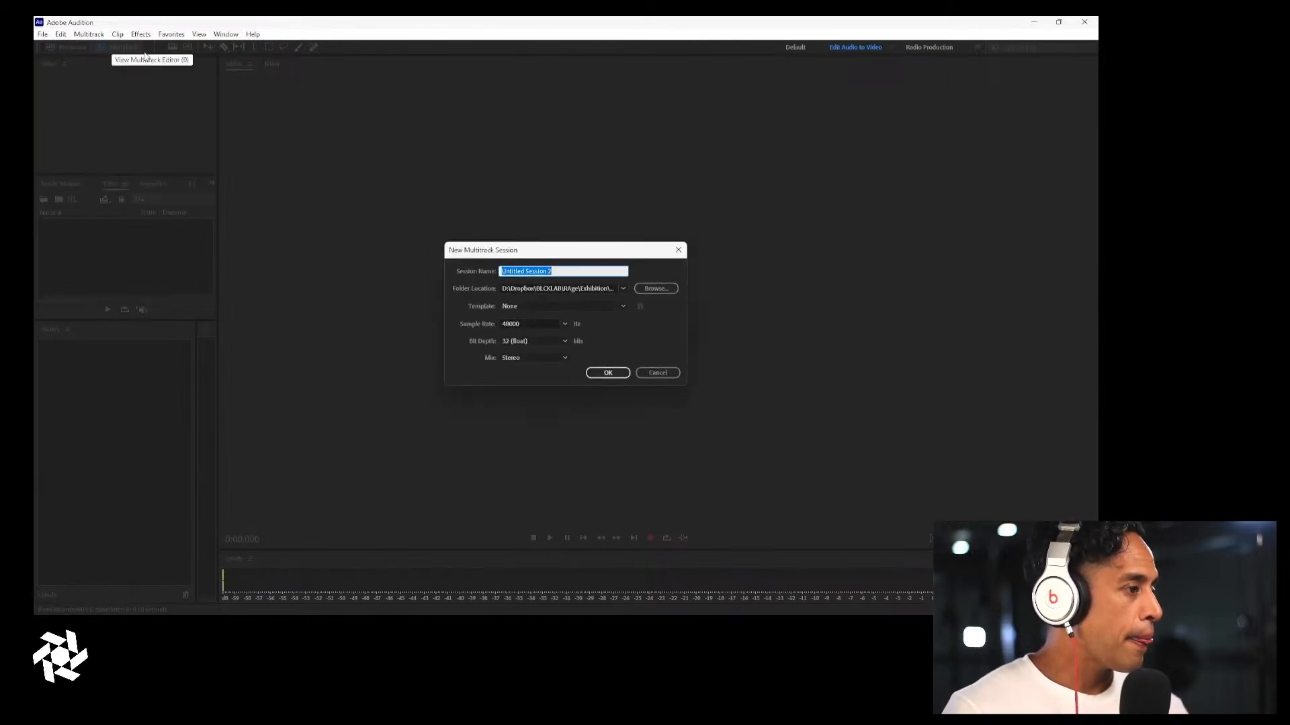
{"action": "left_click", "coordinate": [655, 288]}
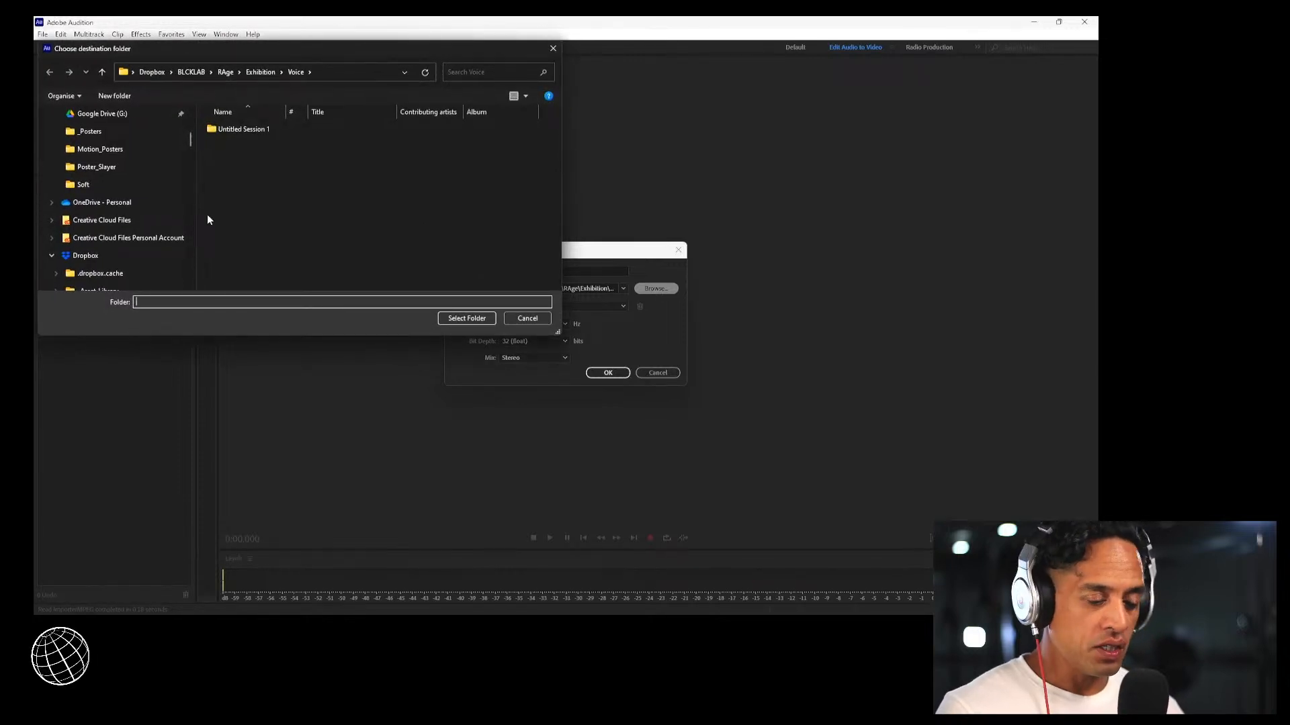
{"action": "scroll", "coordinate": [146, 215], "scroll_direction": "up", "scroll_amount": 2}
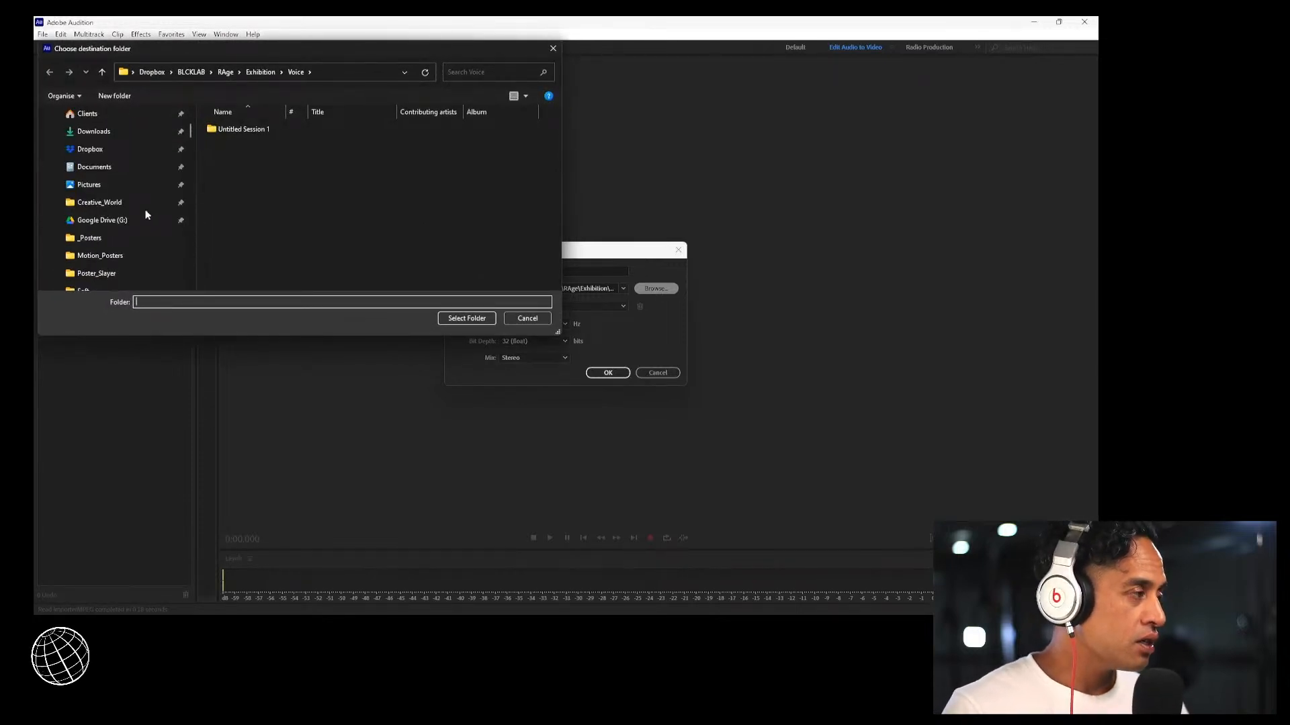
{"action": "scroll", "coordinate": [146, 215], "scroll_direction": "up", "scroll_amount": 2}
{"action": "scroll", "coordinate": [146, 215], "scroll_direction": "down", "scroll_amount": 2}
{"action": "scroll", "coordinate": [141, 215], "scroll_direction": "down", "scroll_amount": 2}
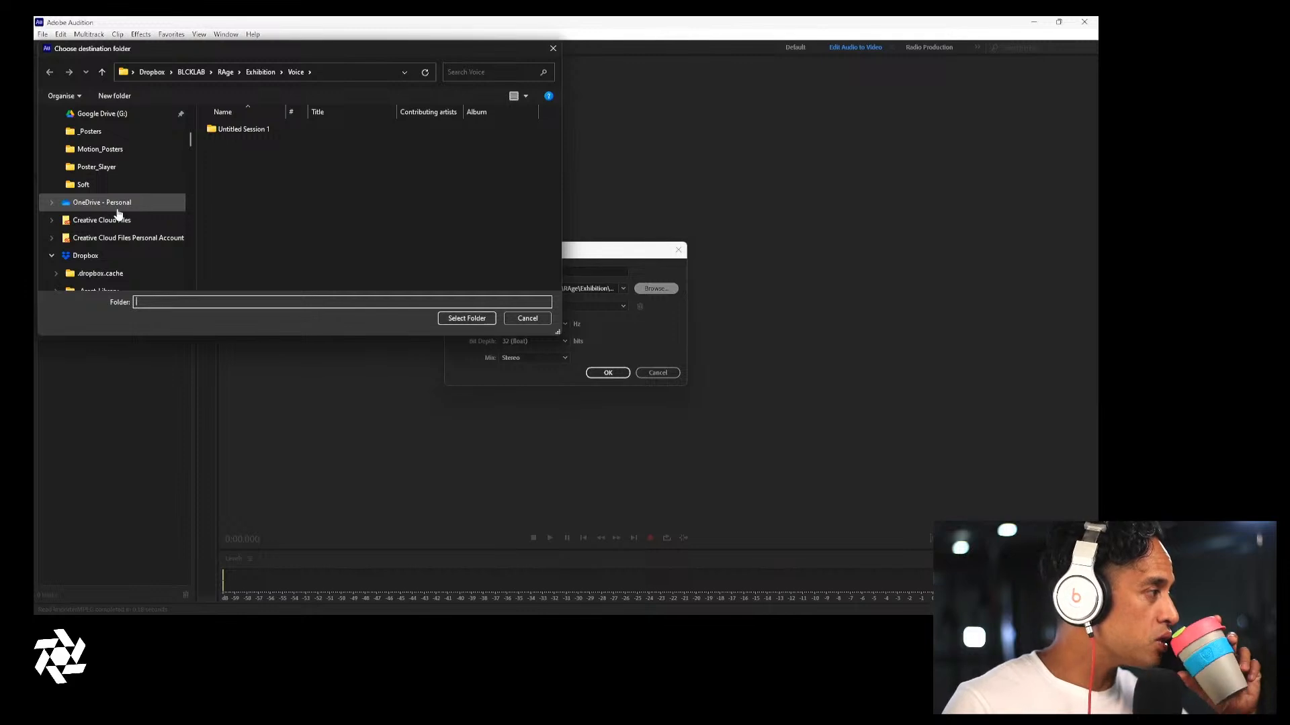
{"action": "scroll", "coordinate": [117, 213], "scroll_direction": "up", "scroll_amount": 2}
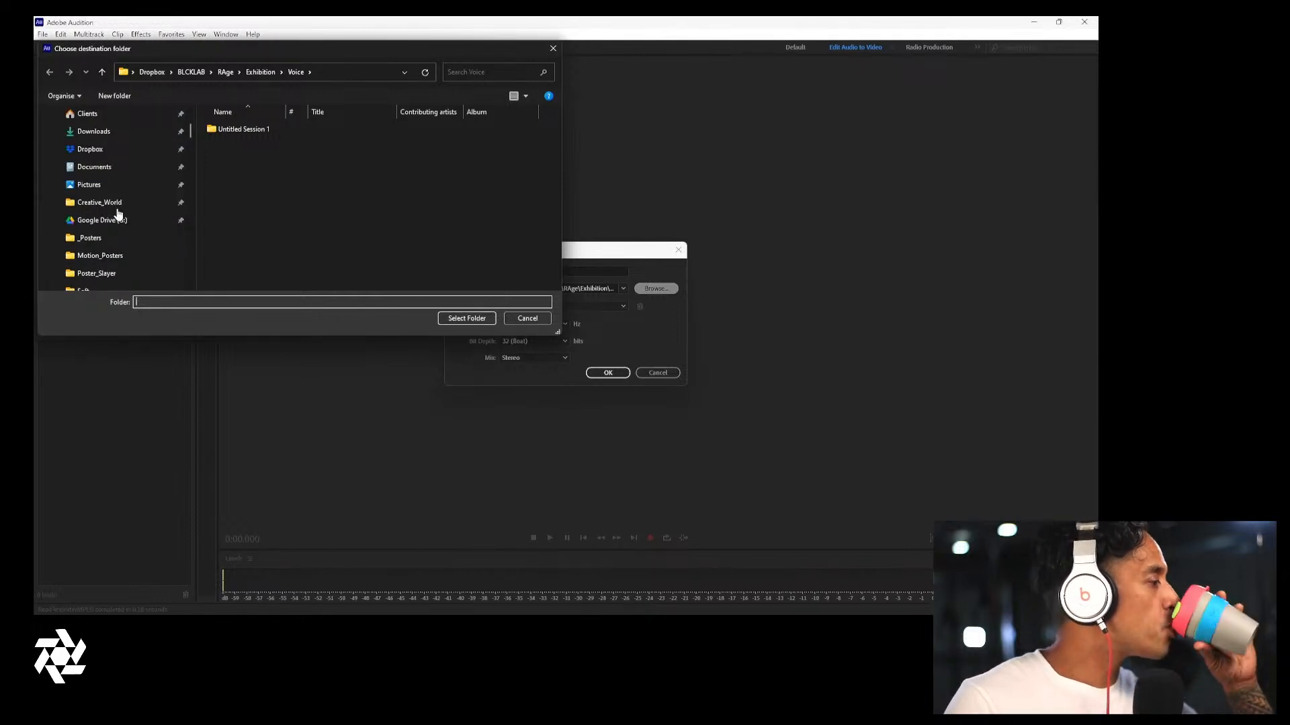
{"action": "left_click", "coordinate": [120, 203]}
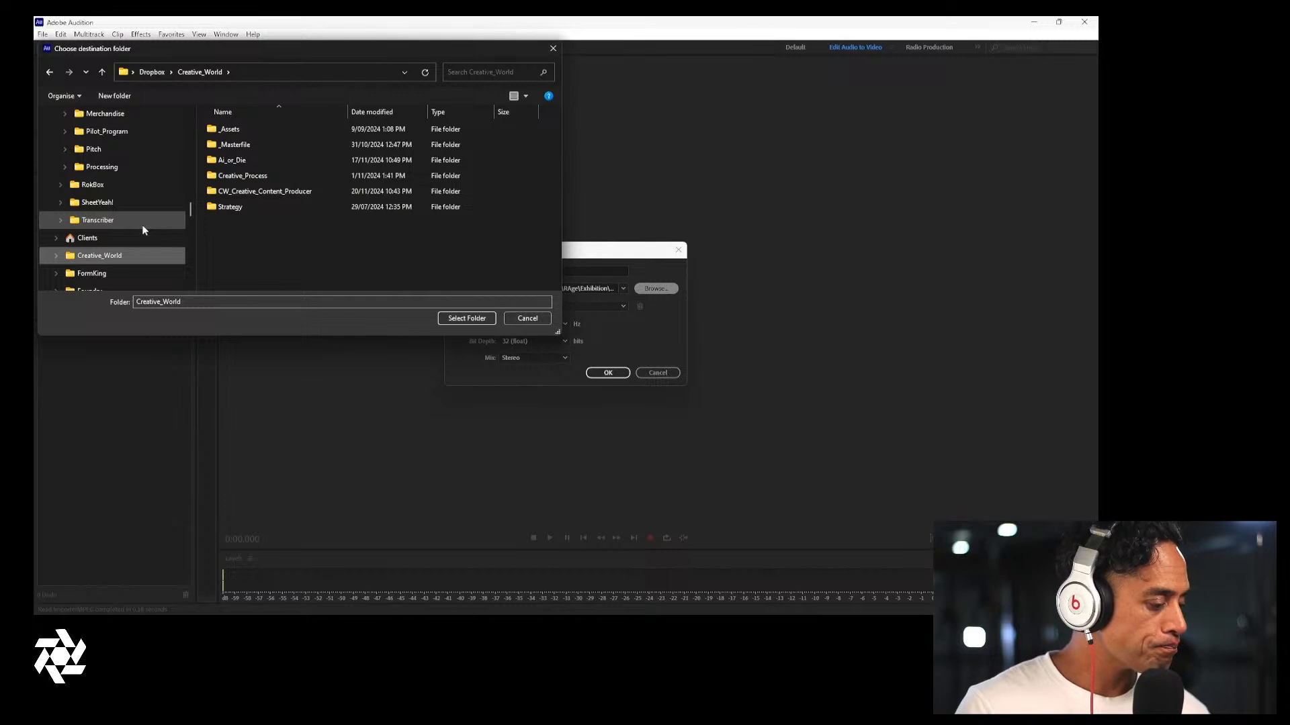
{"action": "double_click", "coordinate": [287, 193]}
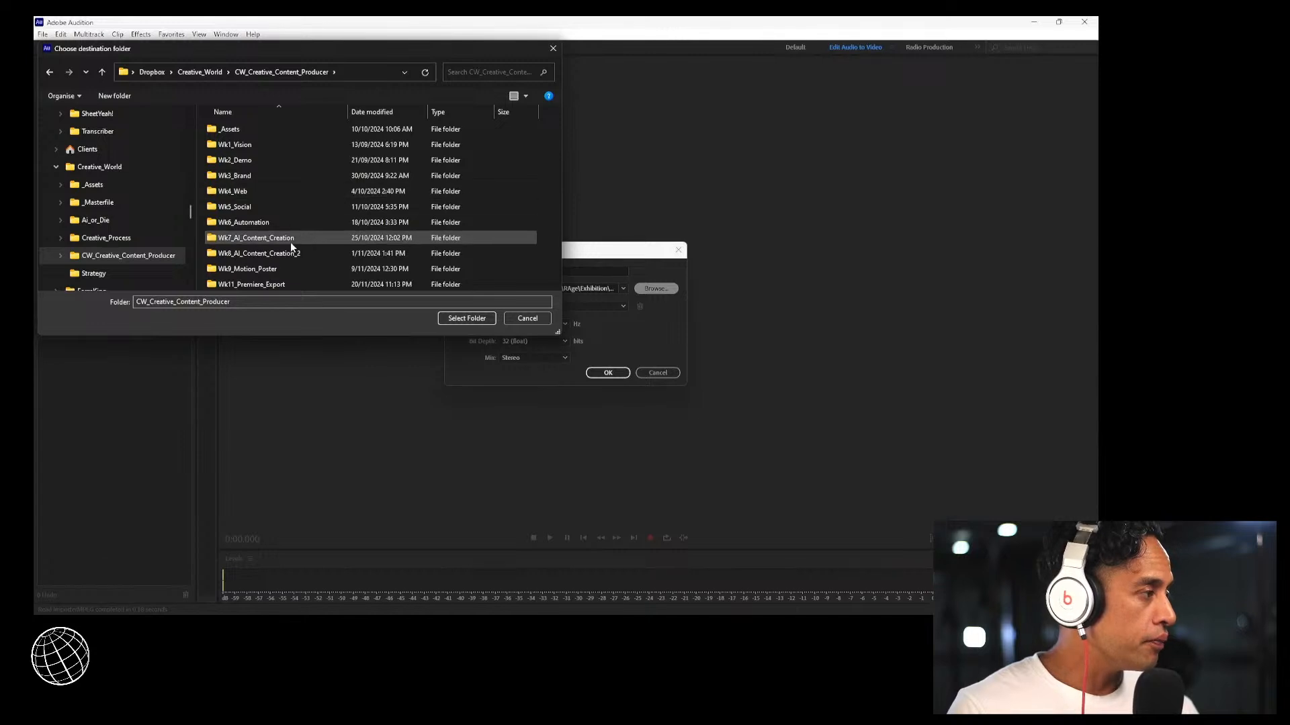
{"action": "double_click", "coordinate": [294, 285]}
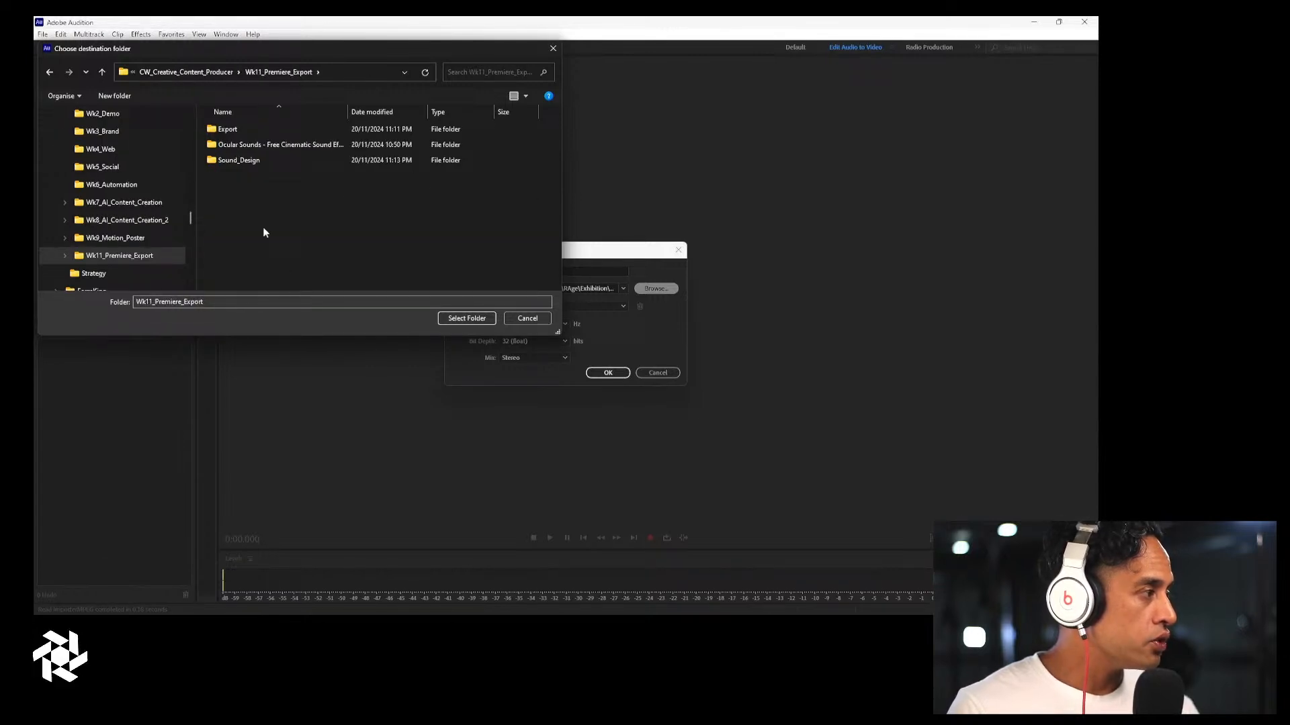
{"action": "left_click", "coordinate": [258, 160]}
{"action": "left_click", "coordinate": [465, 318]}
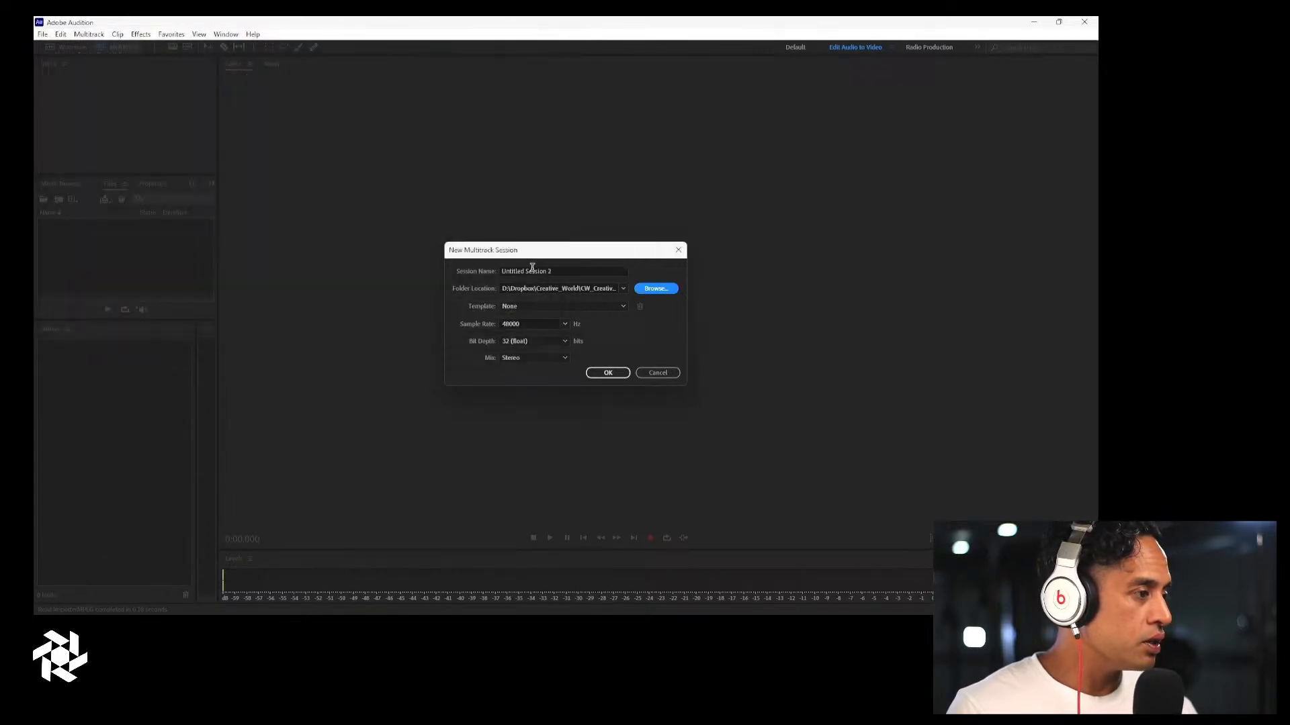
Name the multitrack session Sound_Design_V1 and create it, keeping the 48000 Hz, 32 (float), Stereo settings
{"action": "double_click", "coordinate": [532, 268]}
{"action": "triple_click", "coordinate": [532, 268]}
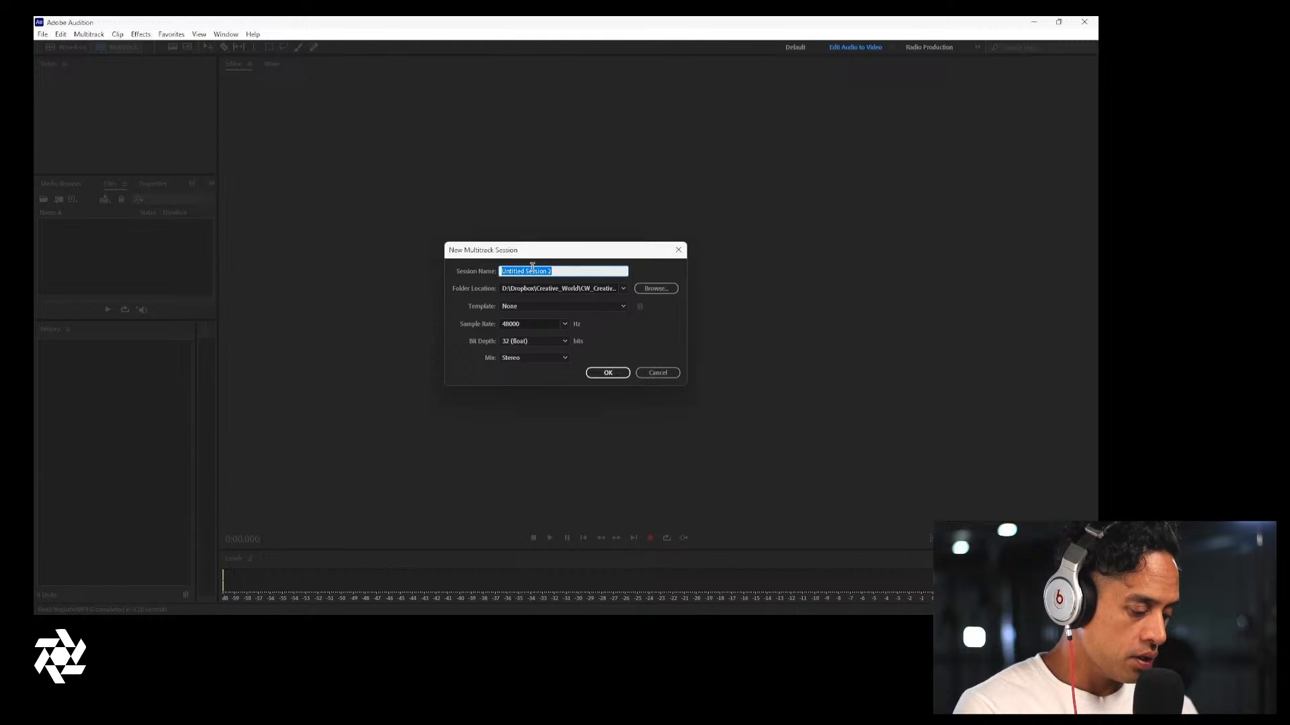
{"action": "type", "text": "Sound"}
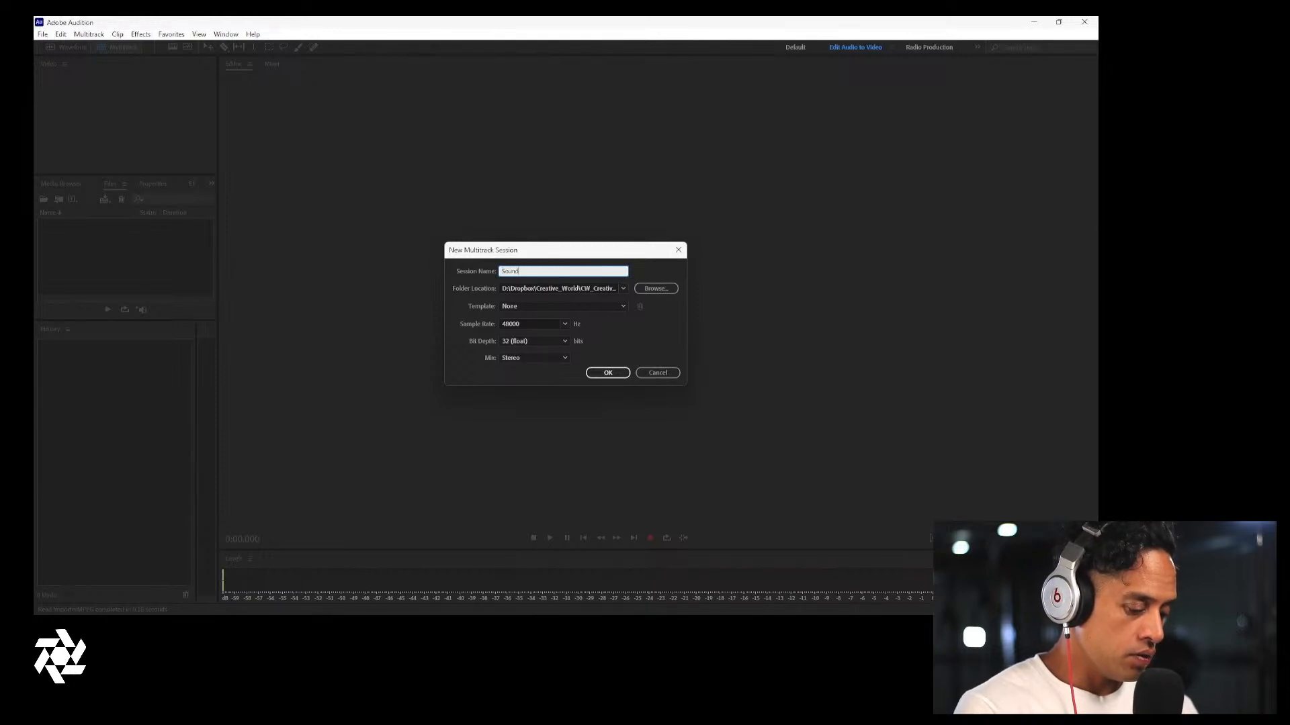
{"action": "type", "text": "_Des"}
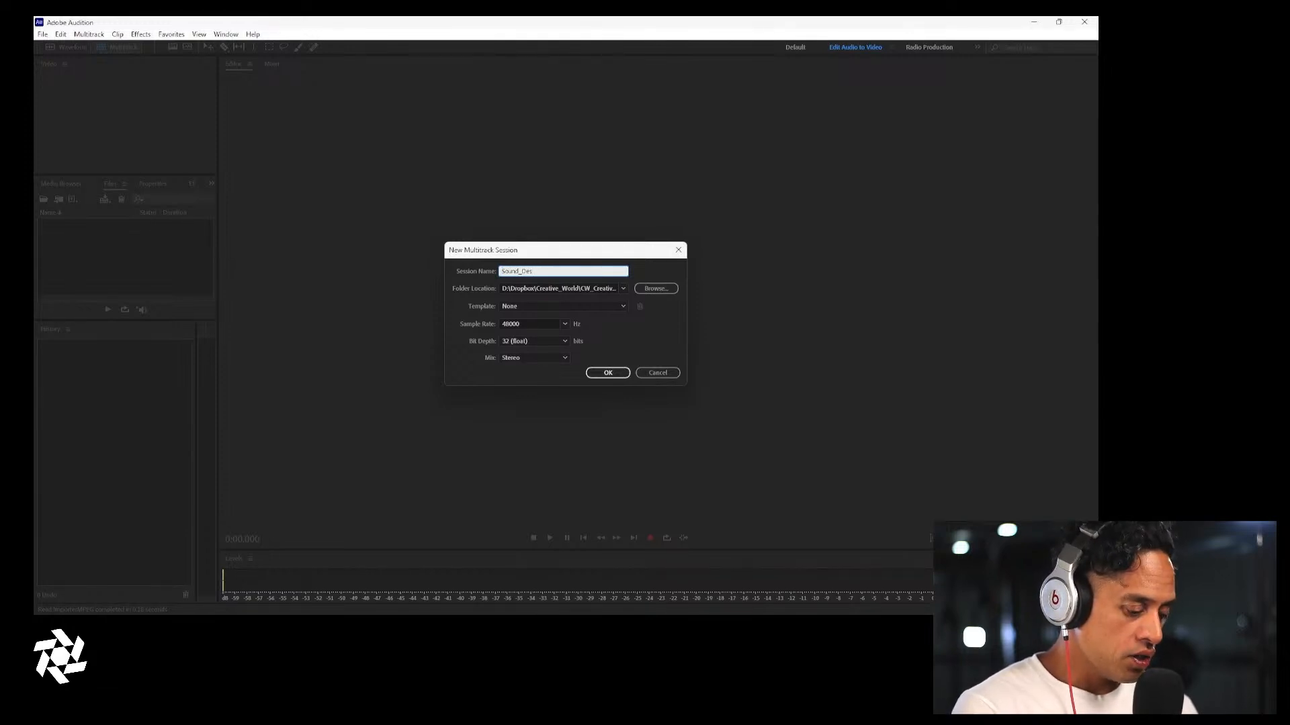
{"action": "type", "text": "ign_V1"}
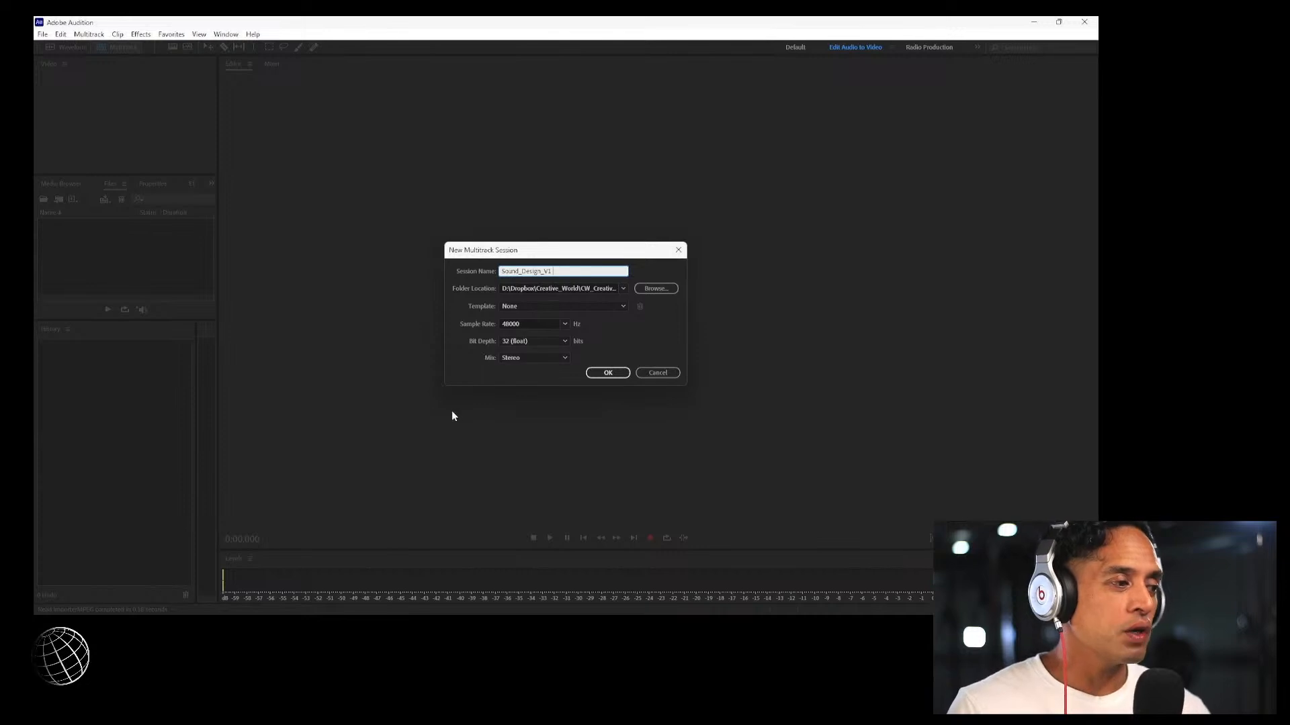
{"action": "left_click", "coordinate": [630, 342]}
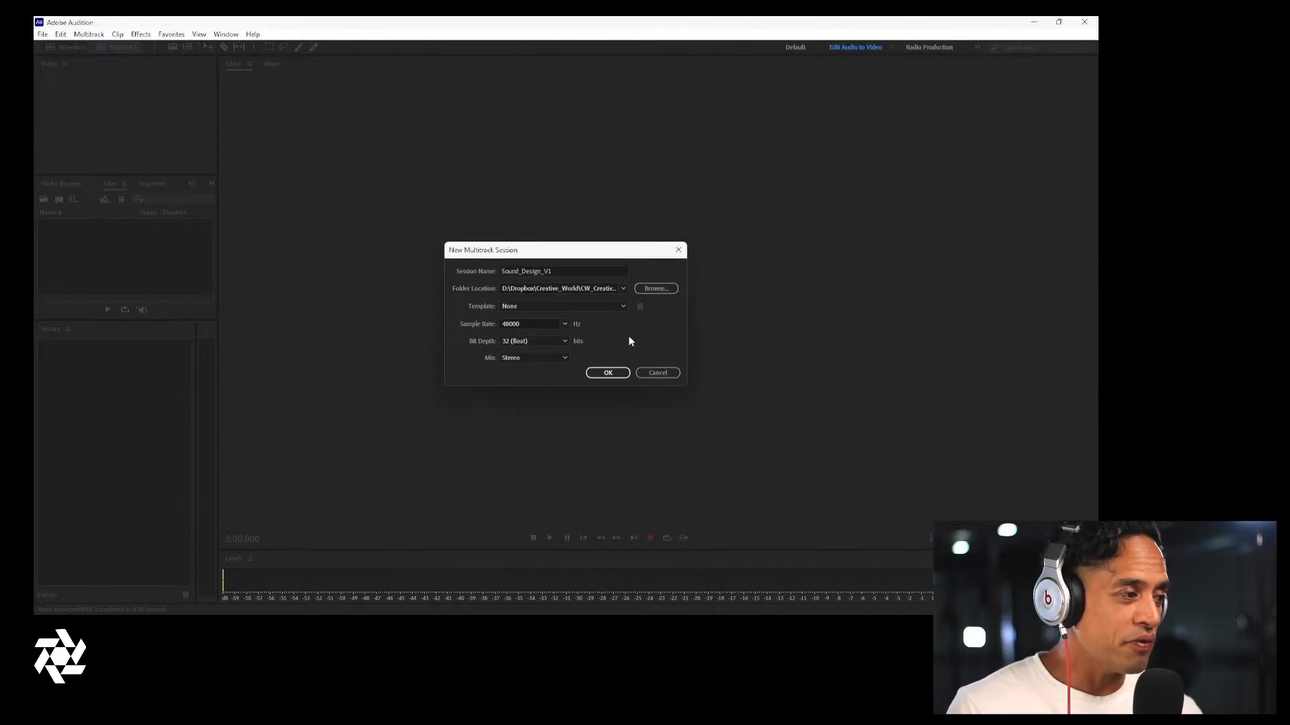
{"action": "left_click", "coordinate": [608, 373]}
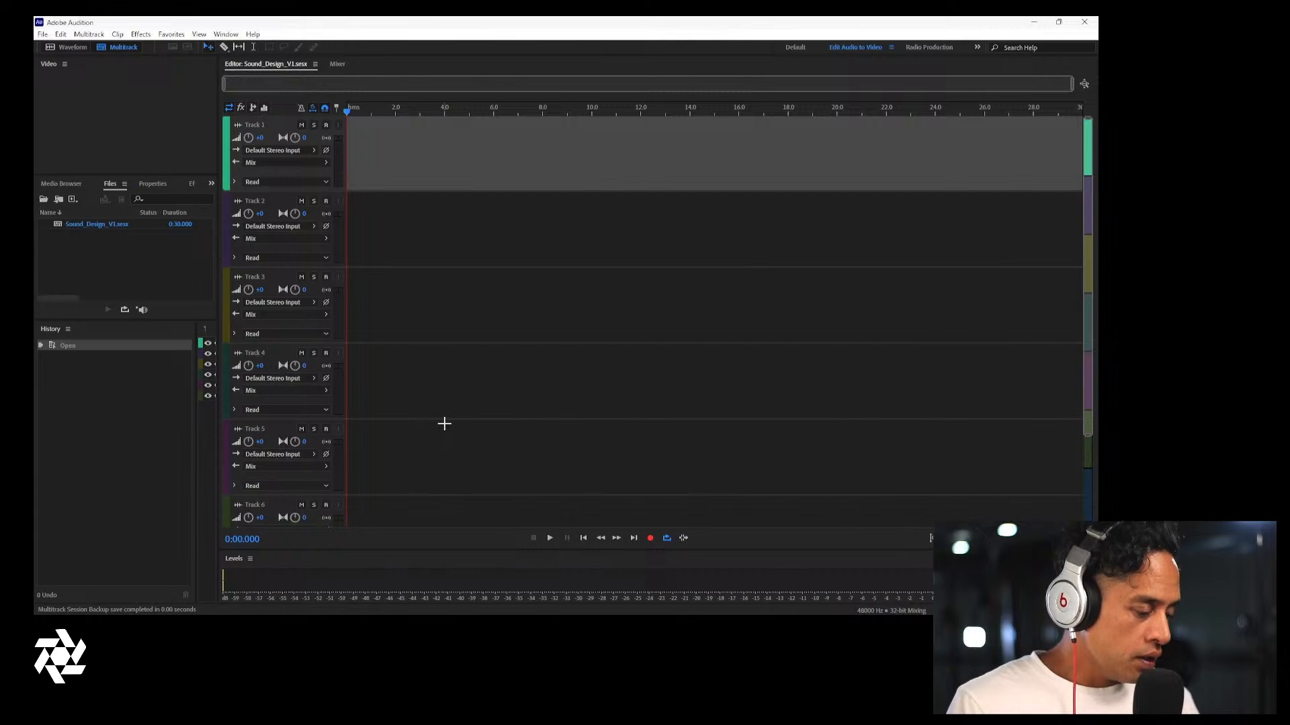
Close the Chrome window holding the balloon drawing search and the File Explorer window showing the Desktop\Edit folder
{"action": "key", "text": "super+Tab"}
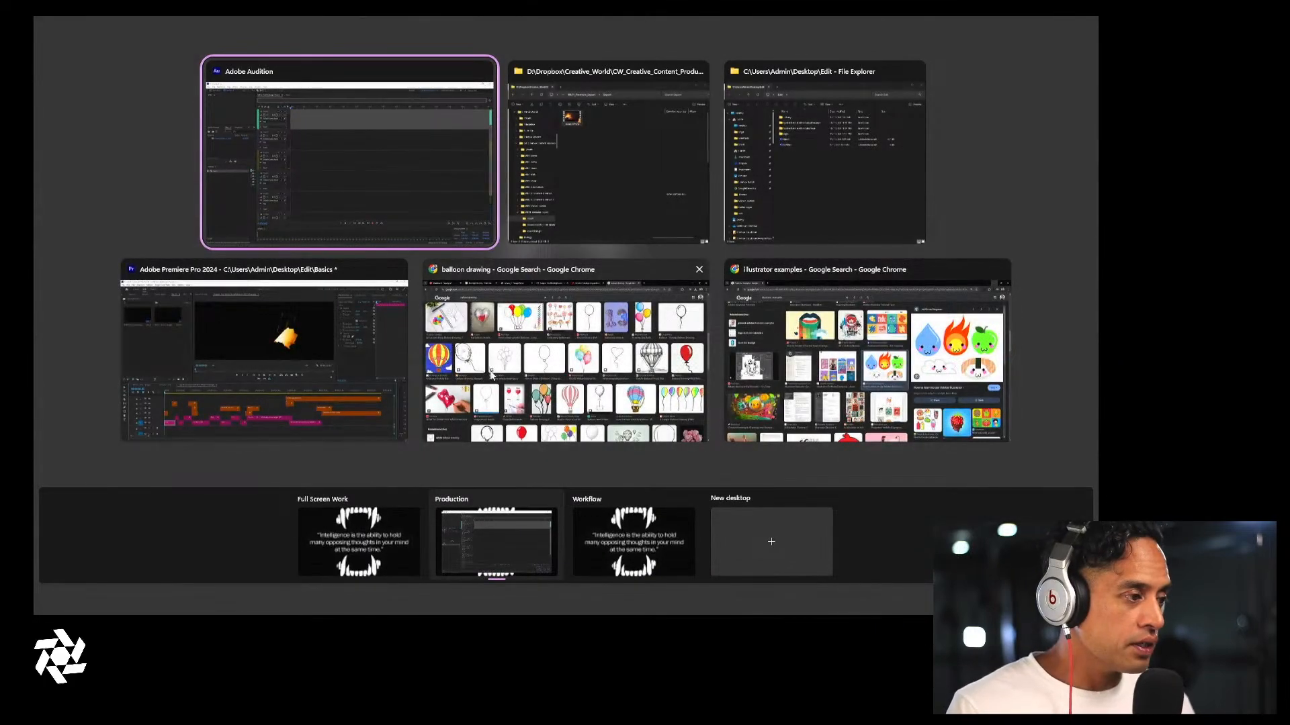
{"action": "key", "text": "Escape"}
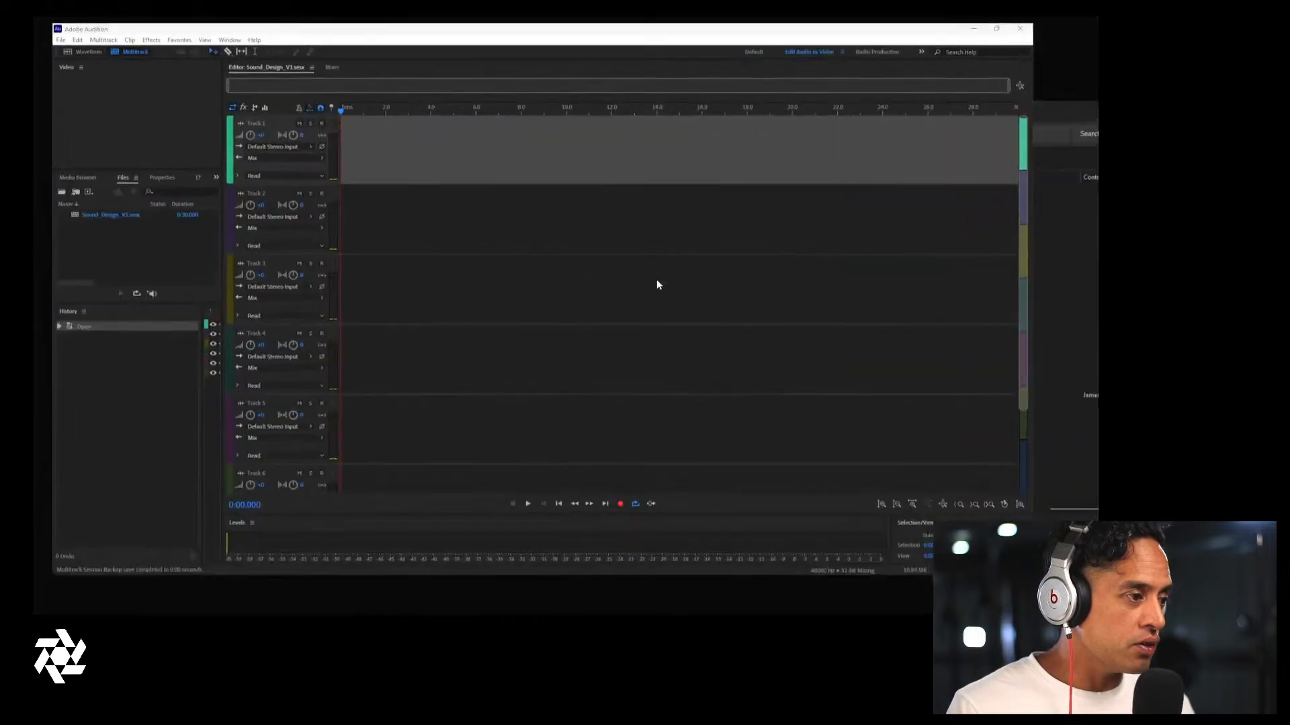
{"action": "key", "text": "super+Tab"}
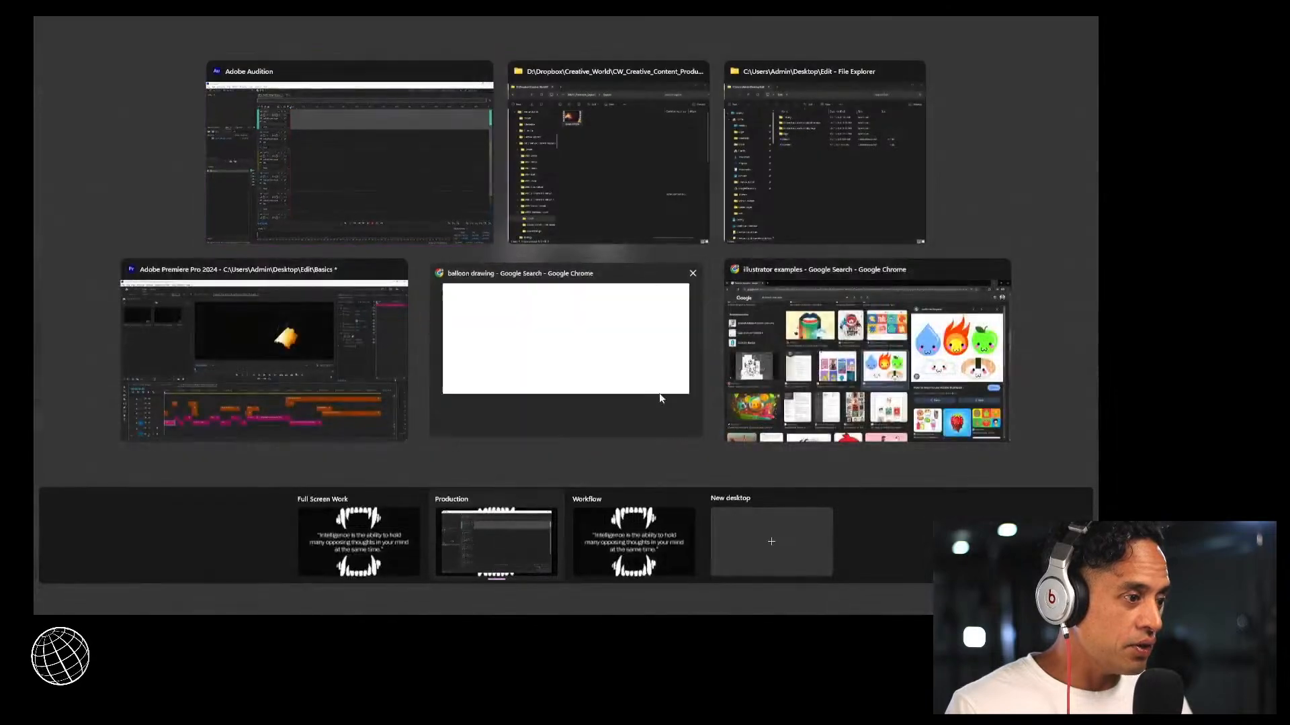
{"action": "left_click", "coordinate": [660, 394]}
{"action": "left_click", "coordinate": [835, 28]}
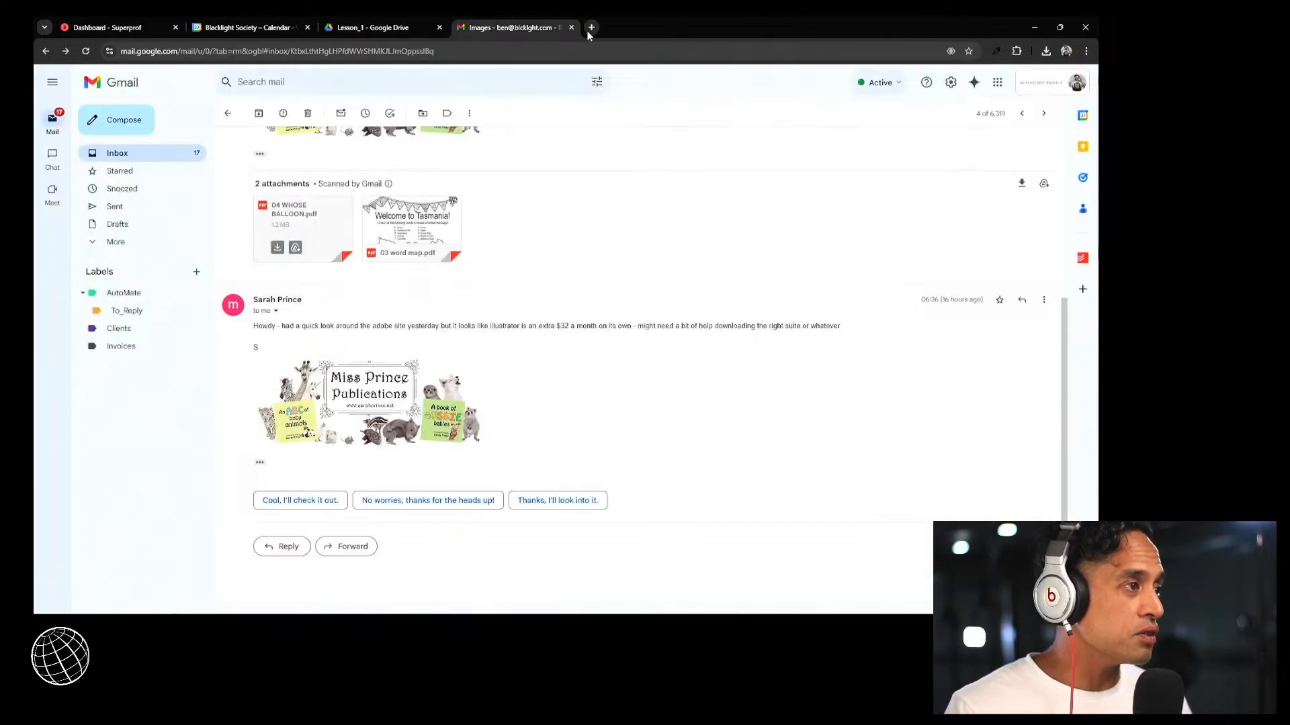
{"action": "left_click", "coordinate": [703, 28]}
{"action": "left_click", "coordinate": [569, 27]}
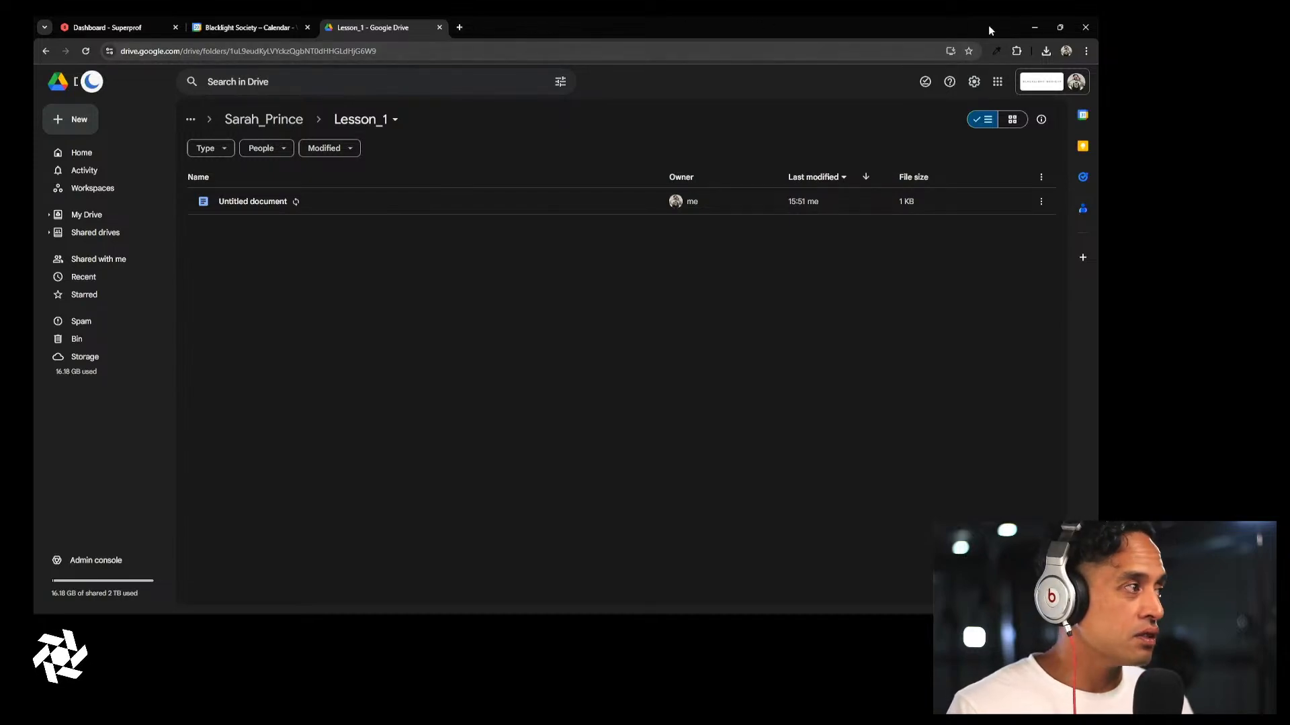
{"action": "left_click", "coordinate": [1085, 27]}
{"action": "key", "text": "super+Tab"}
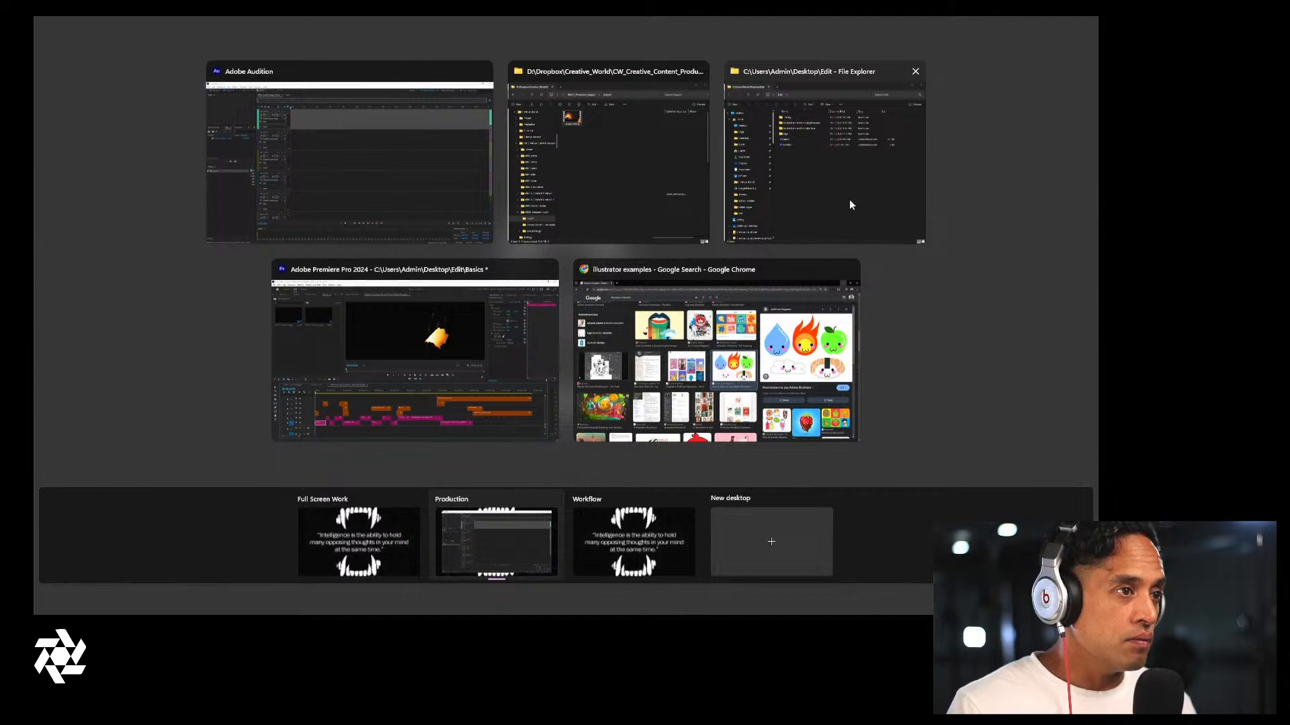
{"action": "left_click", "coordinate": [915, 71]}
Switch to the File Explorer window showing Export, go up to Wk11_Premiere_Export and open the Ocular Sounds - Free Cinematic Sound Effects folder
{"action": "left_click", "coordinate": [681, 202]}
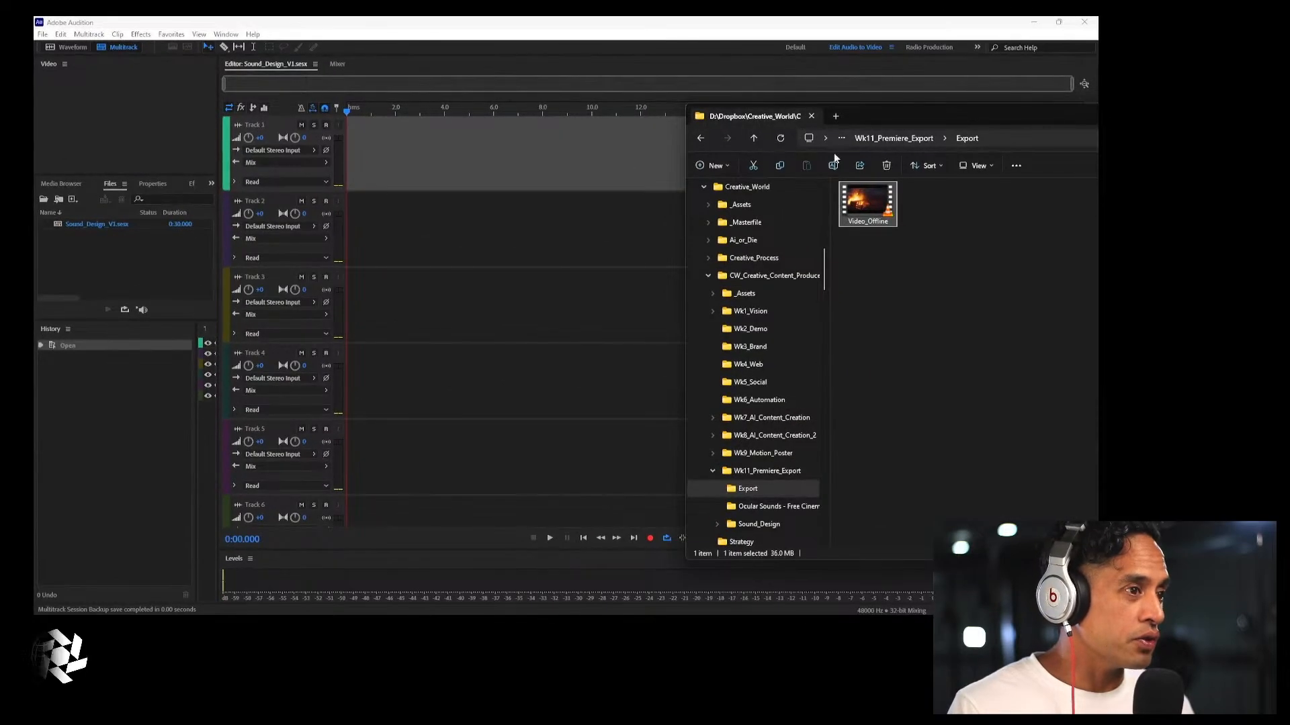
{"action": "left_click_drag", "start_coordinate": [915, 120], "coordinate": [693, 106]}
{"action": "left_click", "coordinate": [690, 128]}
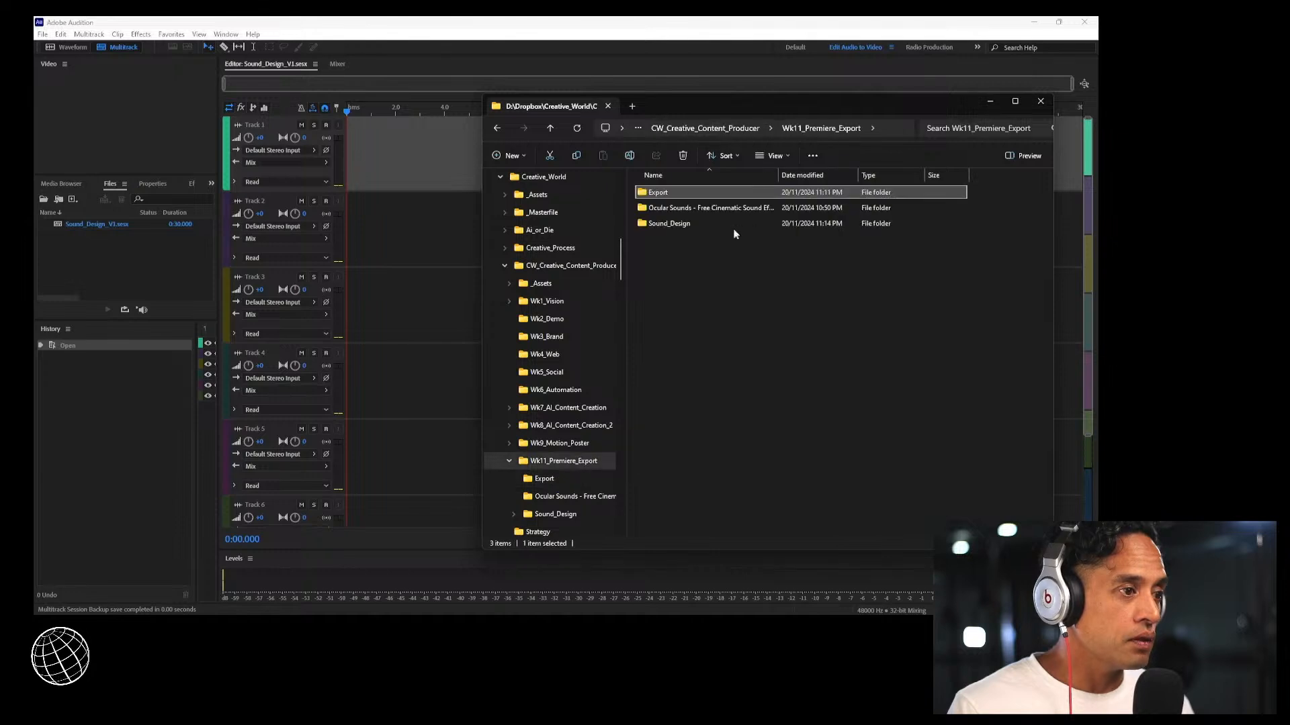
{"action": "left_click", "coordinate": [713, 209]}
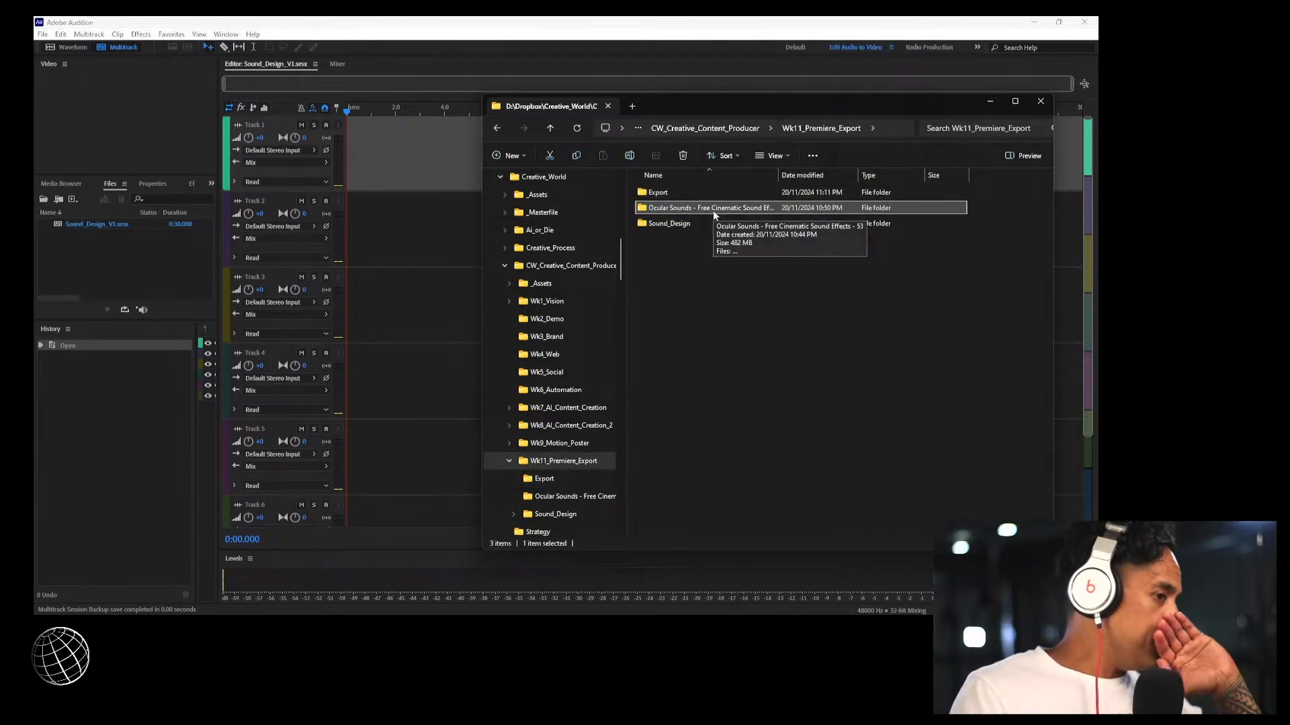
{"action": "double_click", "coordinate": [712, 211]}
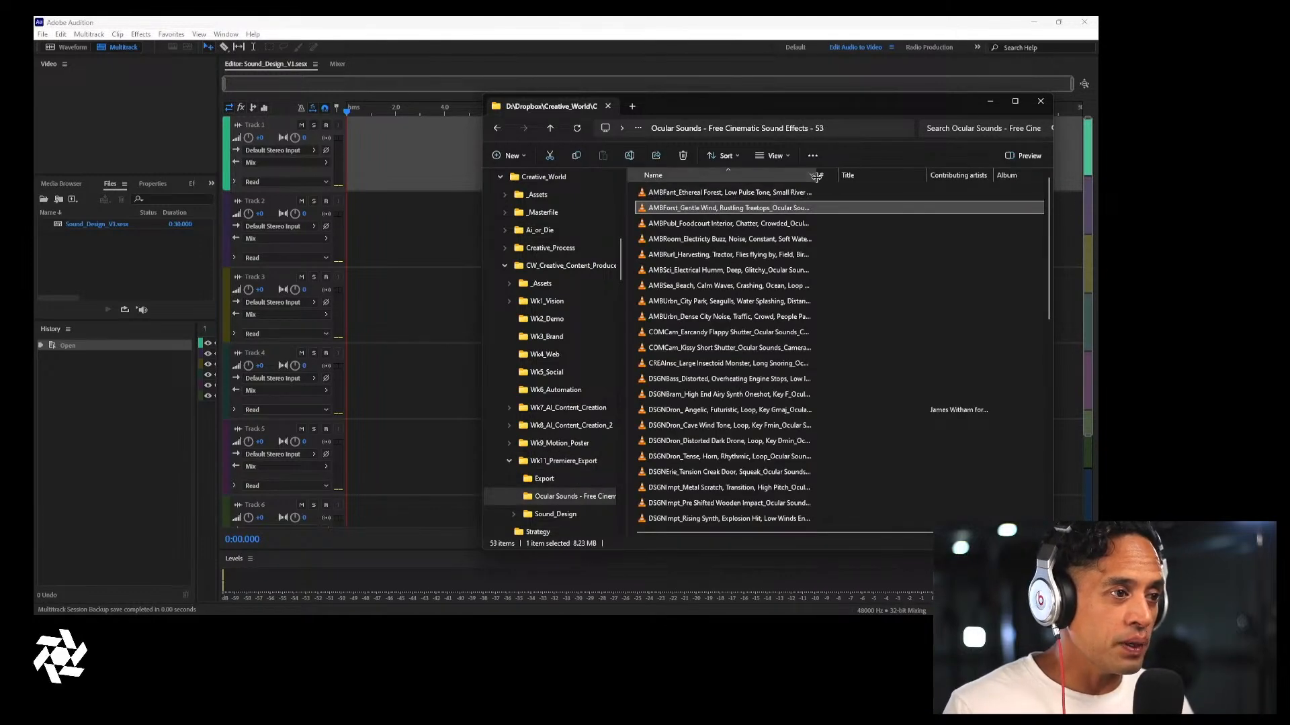
Widen the Name column to read the sound effect file names, looking at the camera shutter and High End Airy Synth Oneshot files
{"action": "left_click_drag", "start_coordinate": [815, 176], "coordinate": [973, 180]}
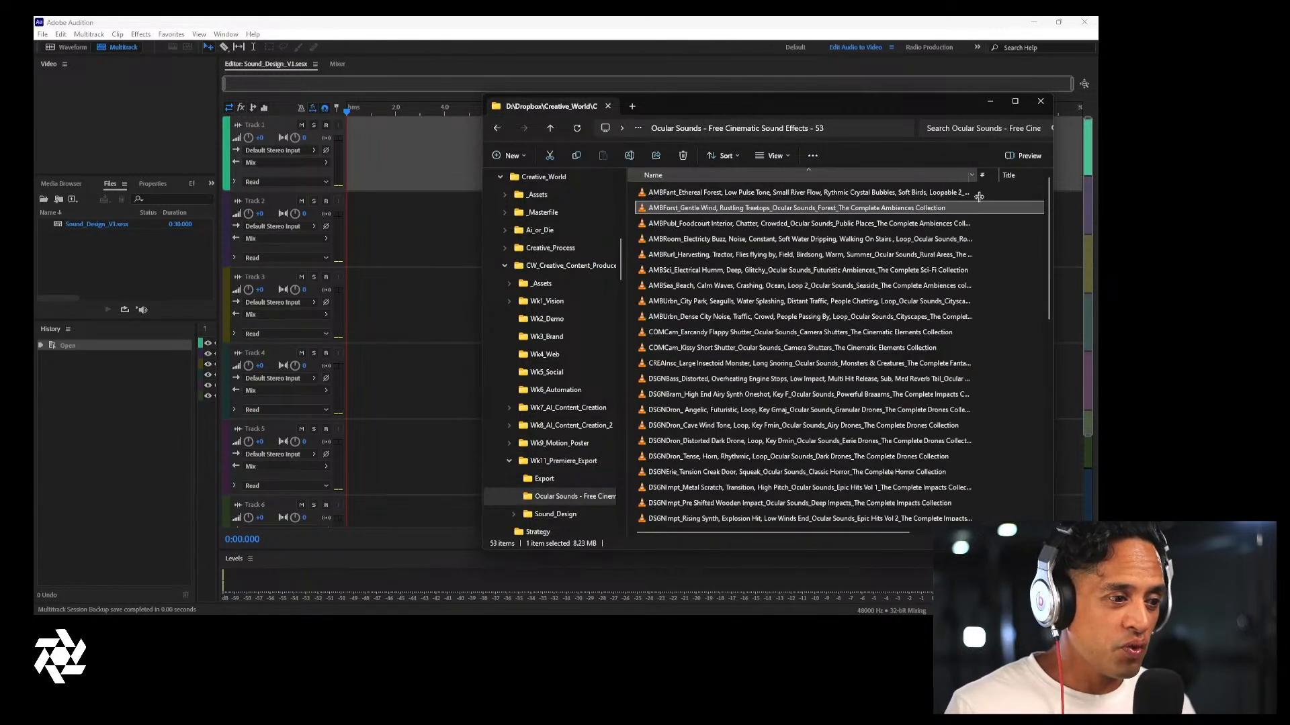
{"action": "left_click", "coordinate": [813, 339]}
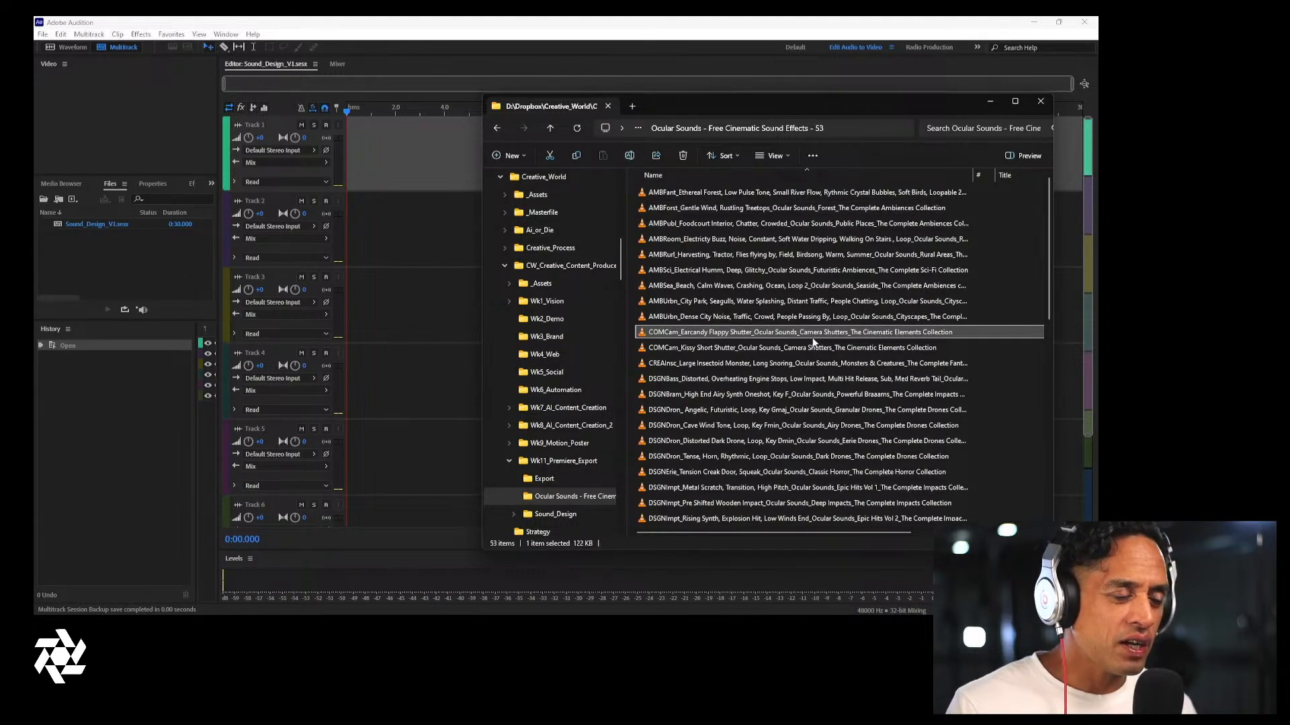
{"action": "left_click", "coordinate": [770, 397]}
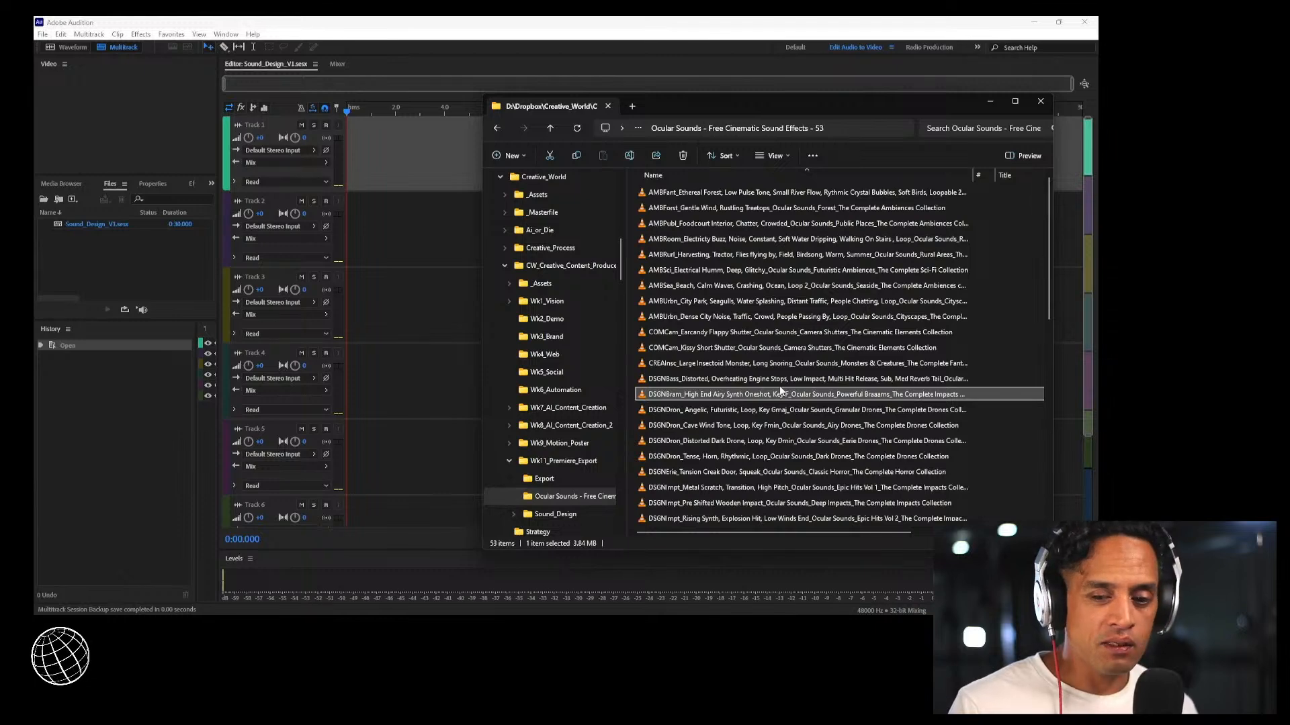
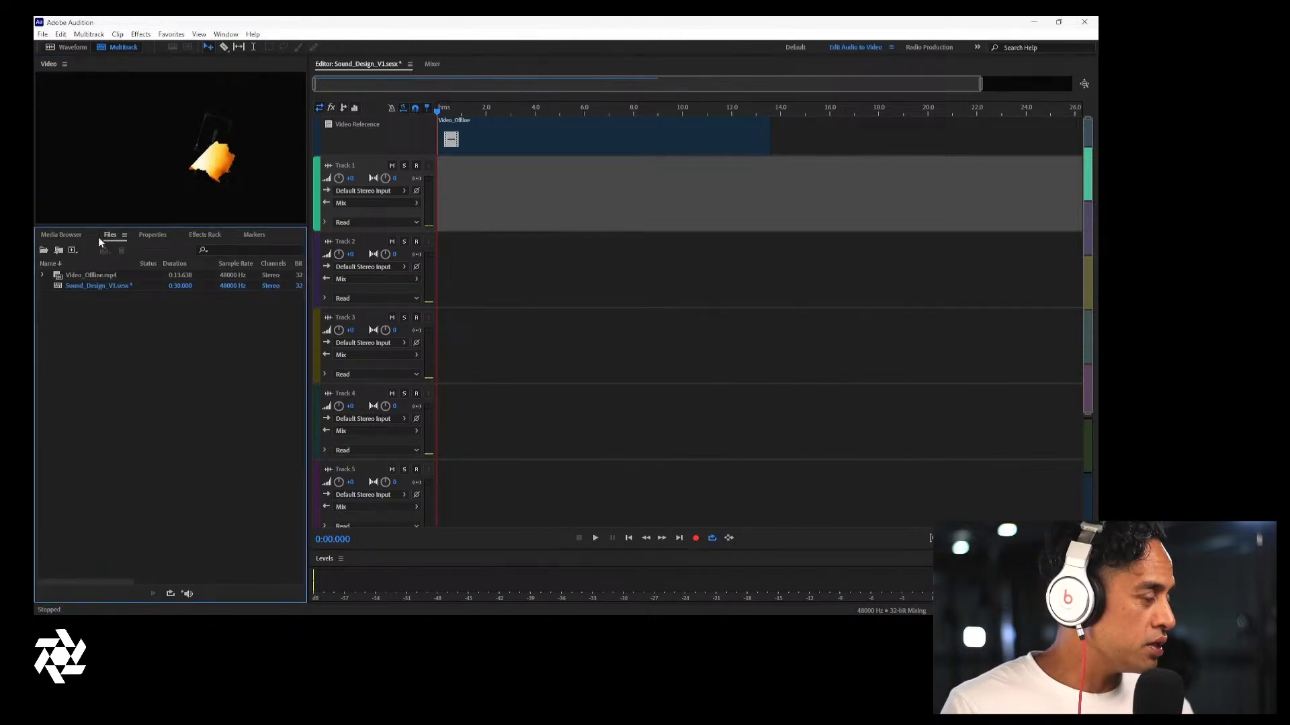
In Audition, browse the drive's media to Creative_World, CW_Creative_Content_Producer, Wk11_Premiere_Export, Sound_Design, and narrow the folder tree to enlarge the contents list
{"action": "left_click", "coordinate": [61, 235]}
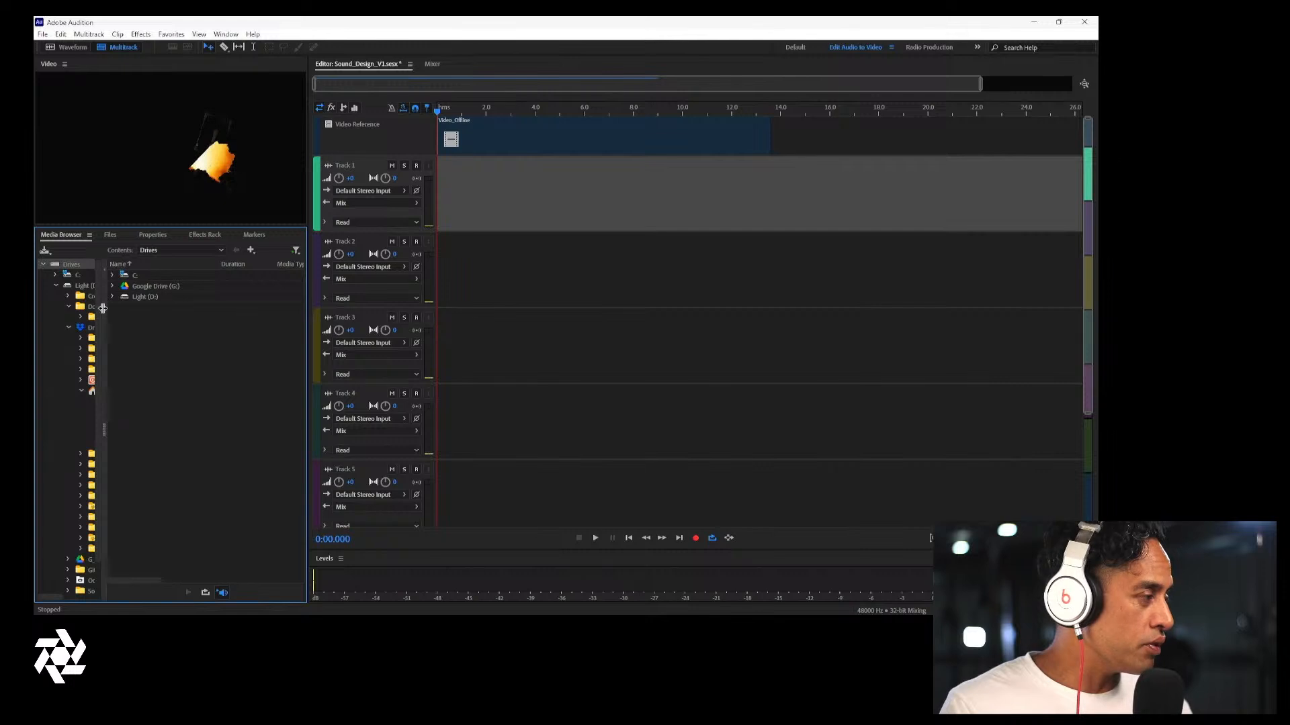
{"action": "left_click_drag", "start_coordinate": [104, 309], "coordinate": [210, 310]}
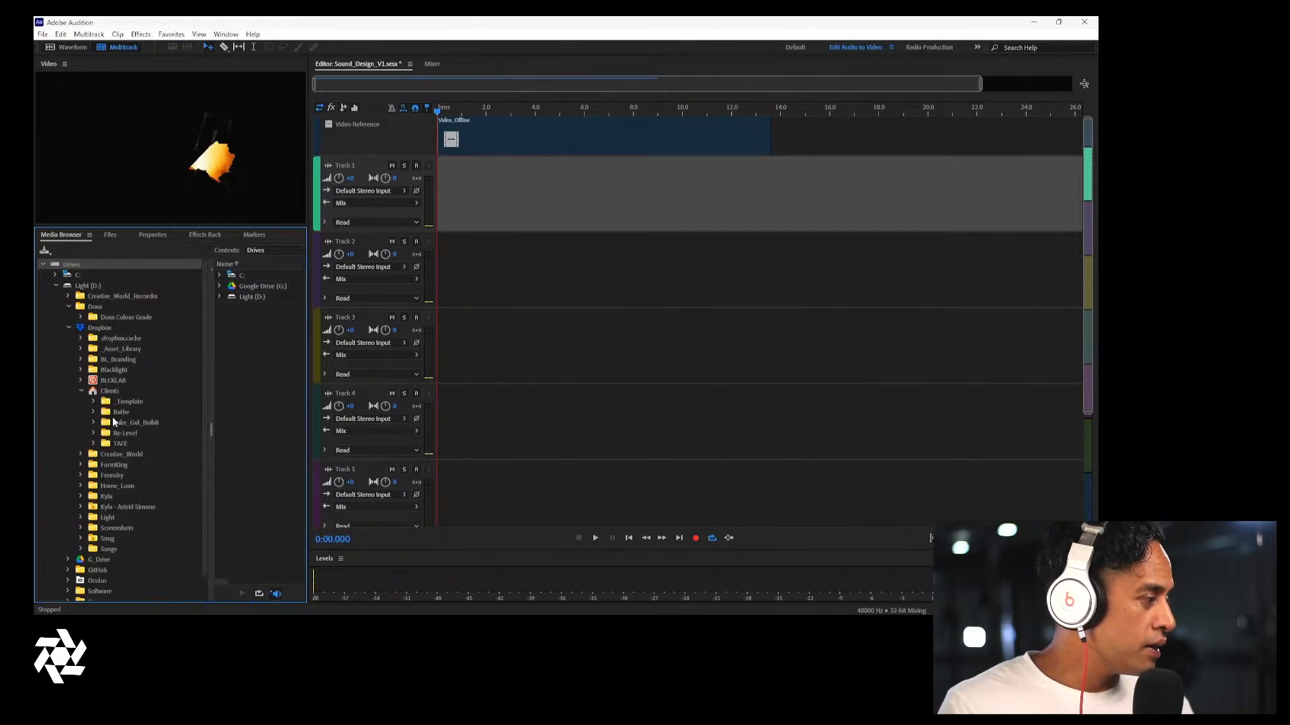
{"action": "double_click", "coordinate": [122, 455]}
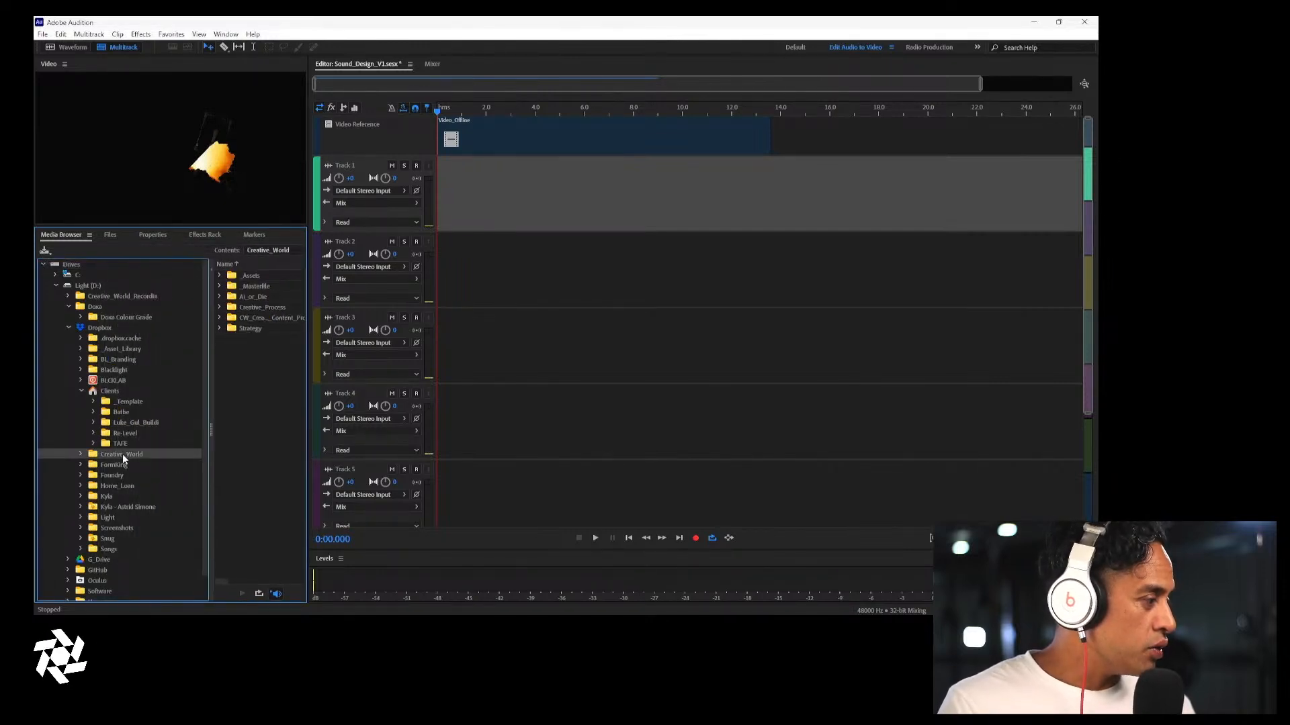
{"action": "double_click", "coordinate": [270, 320]}
{"action": "double_click", "coordinate": [275, 381]}
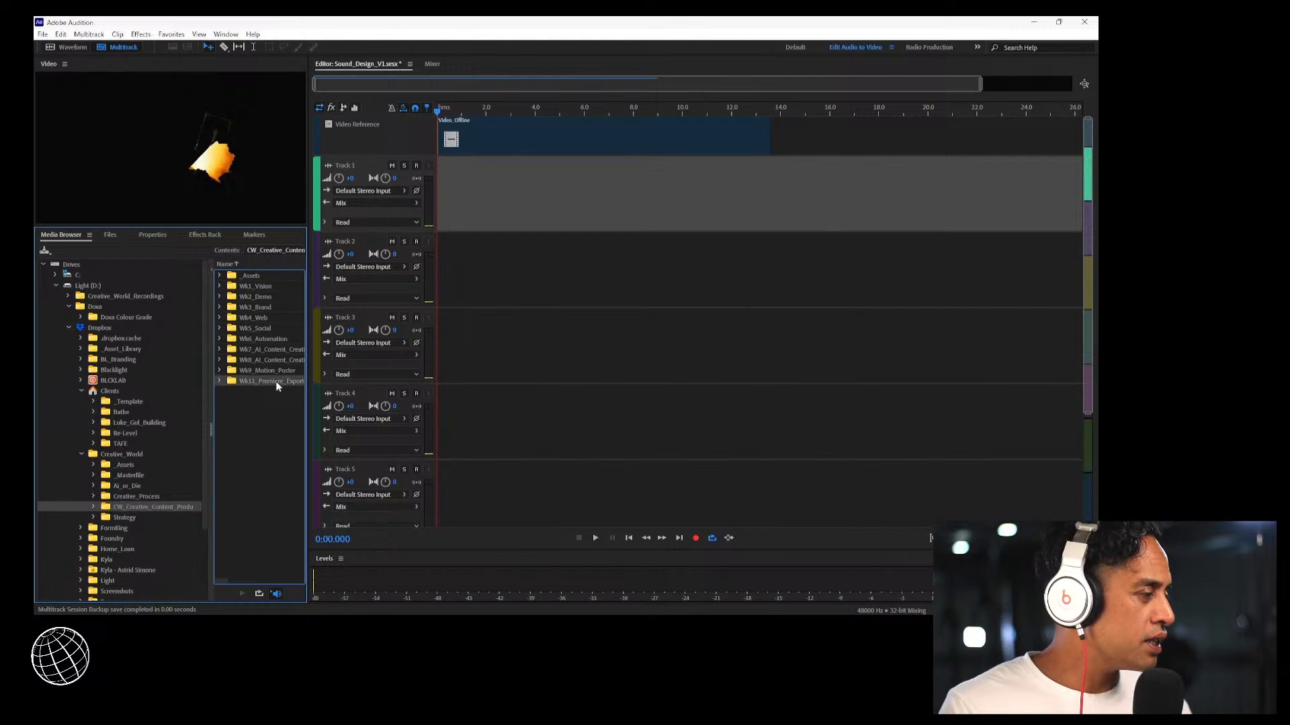
{"action": "double_click", "coordinate": [269, 298]}
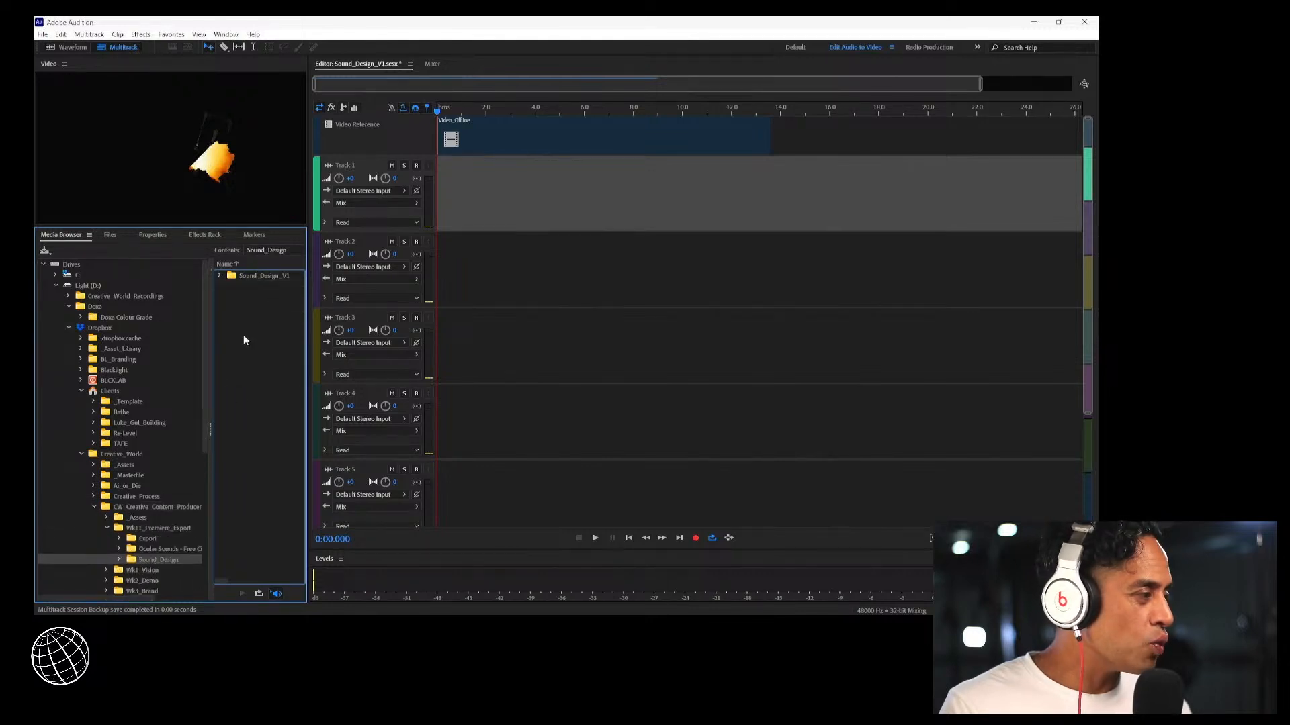
{"action": "left_click_drag", "start_coordinate": [213, 435], "coordinate": [94, 423]}
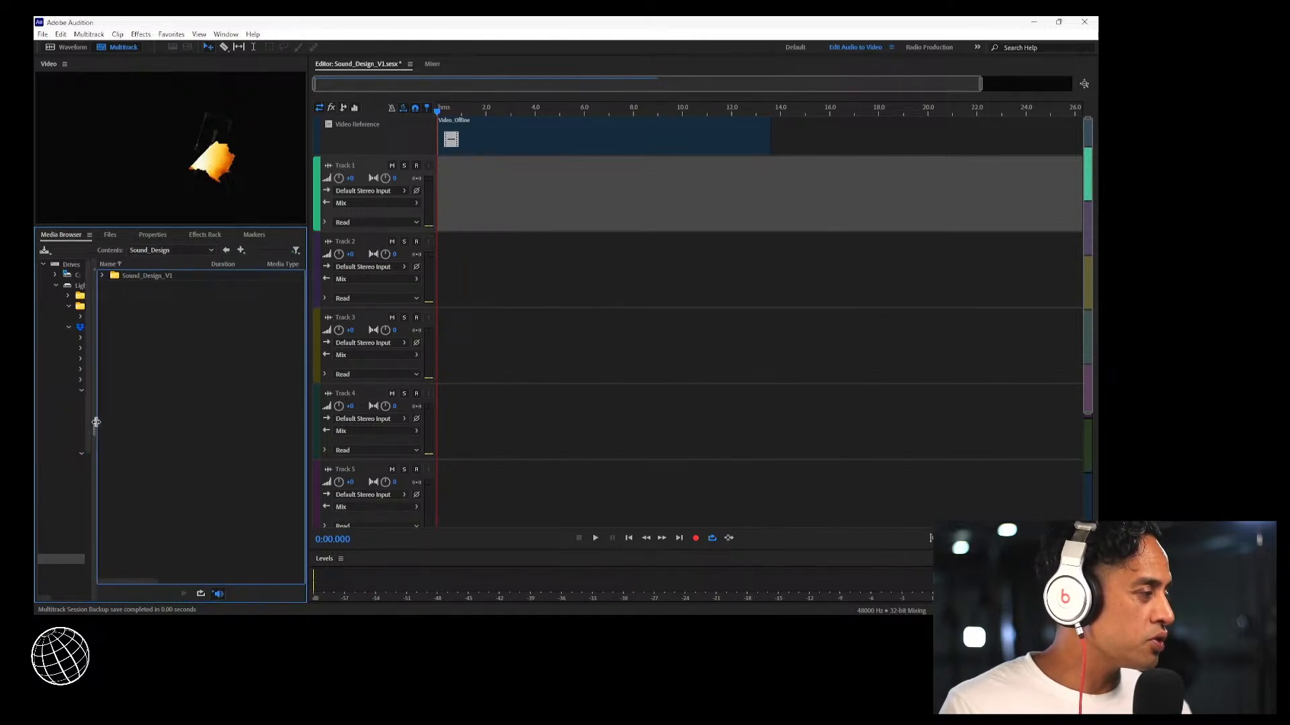
Go back up to Wk11_Premiere_Export in the media list and open the Ocular Sounds cinematic sound effects folder
{"action": "left_click", "coordinate": [103, 275]}
{"action": "left_click", "coordinate": [102, 275]}
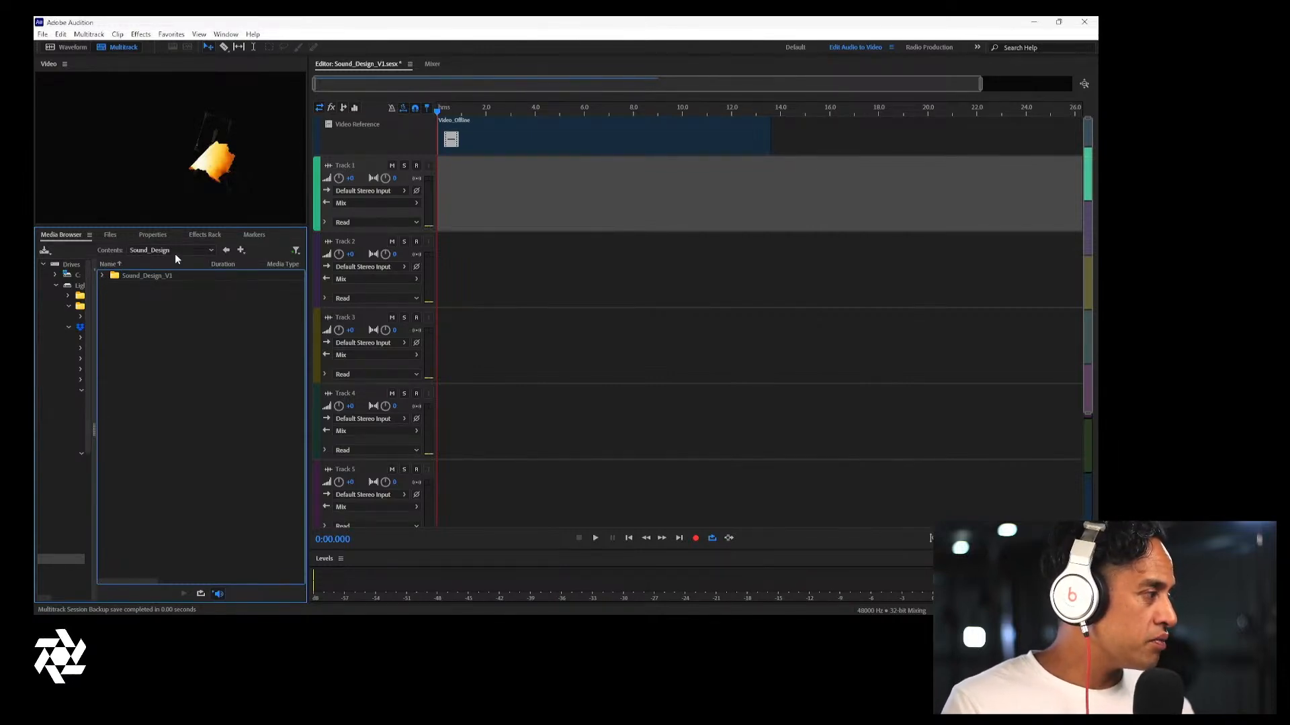
{"action": "left_click", "coordinate": [226, 249]}
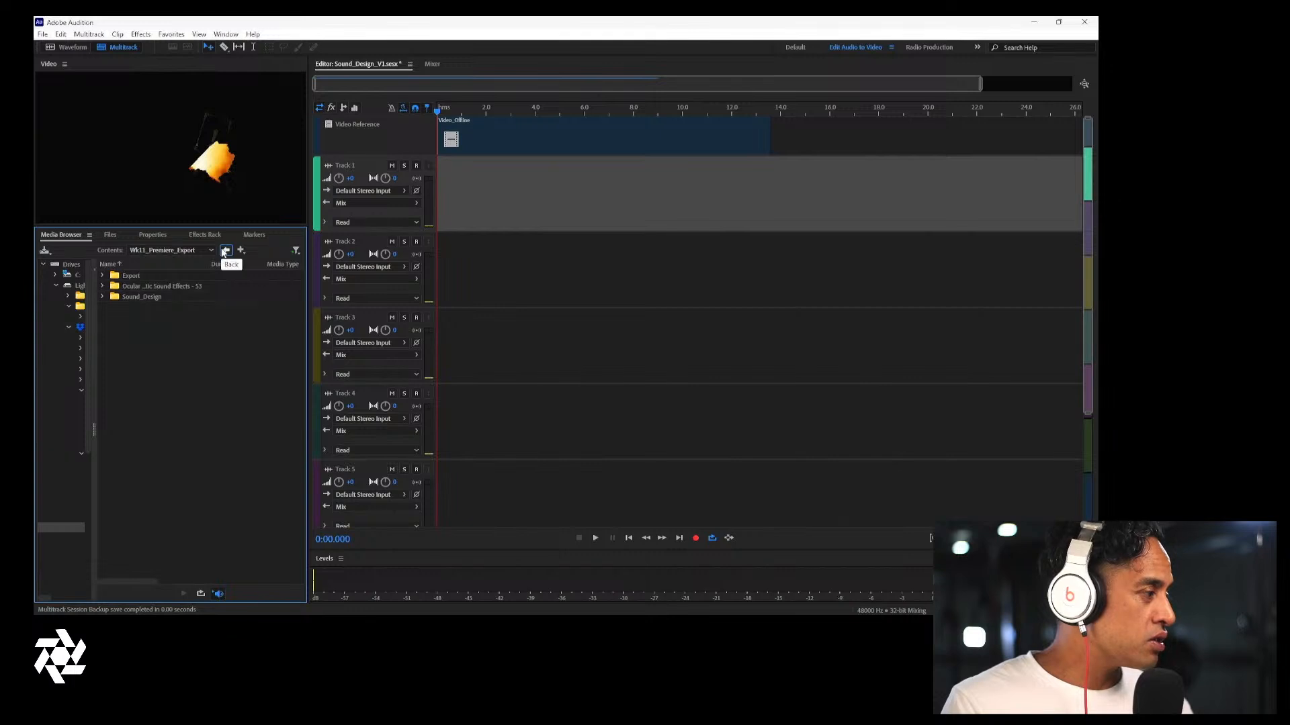
{"action": "double_click", "coordinate": [195, 288]}
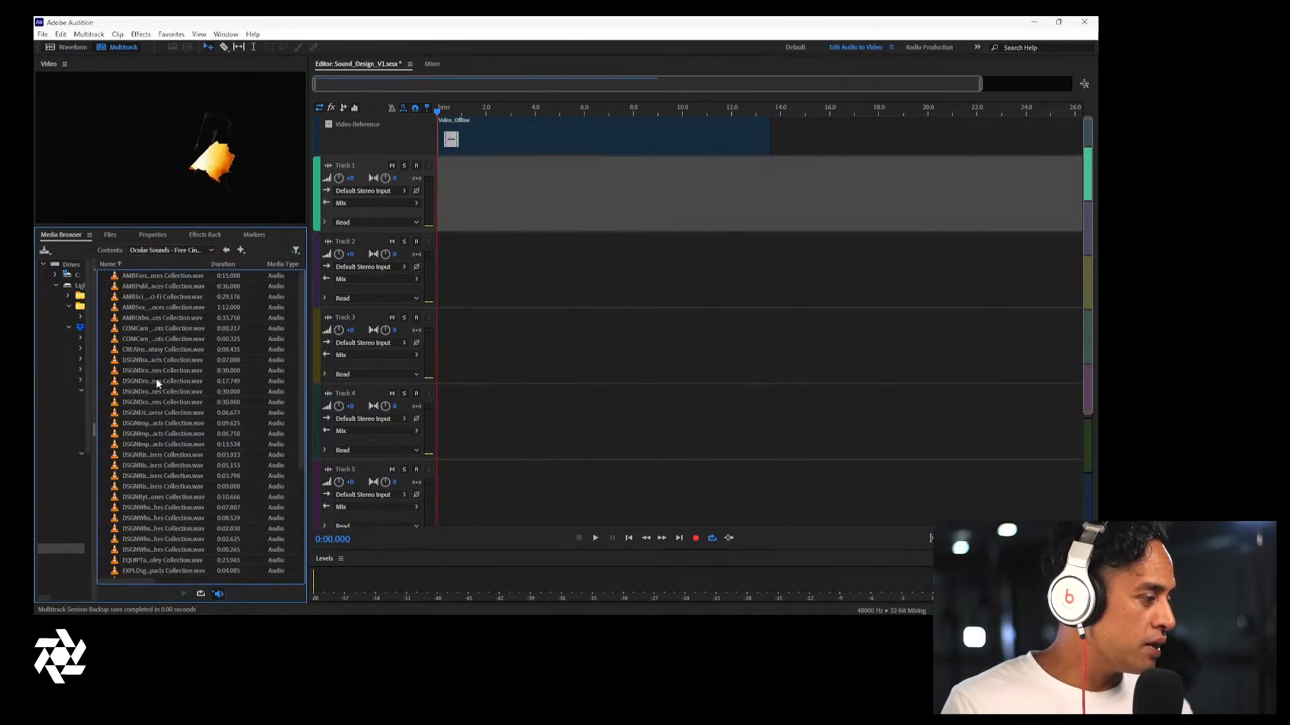
Preview the first AMB ambience files and place the deep, glitchy electrical AMBSci ambience at the start of Track 1
{"action": "left_click", "coordinate": [155, 275]}
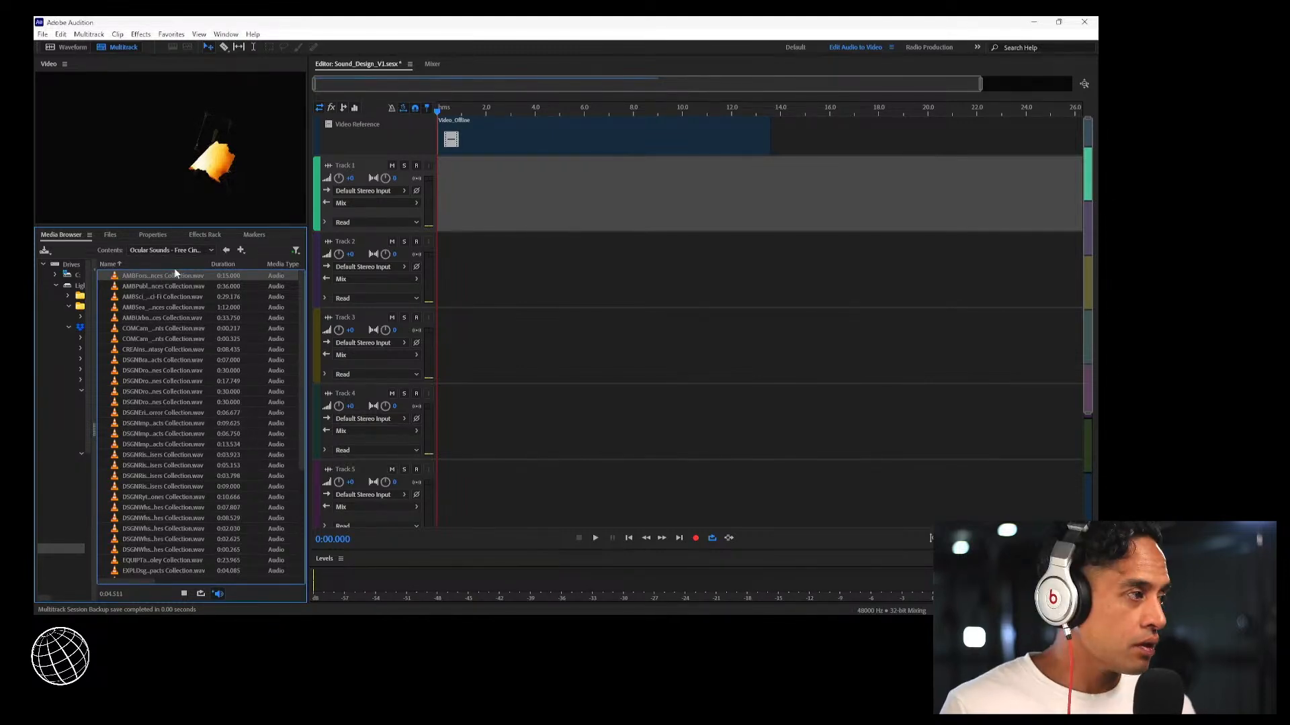
{"action": "left_click", "coordinate": [163, 288]}
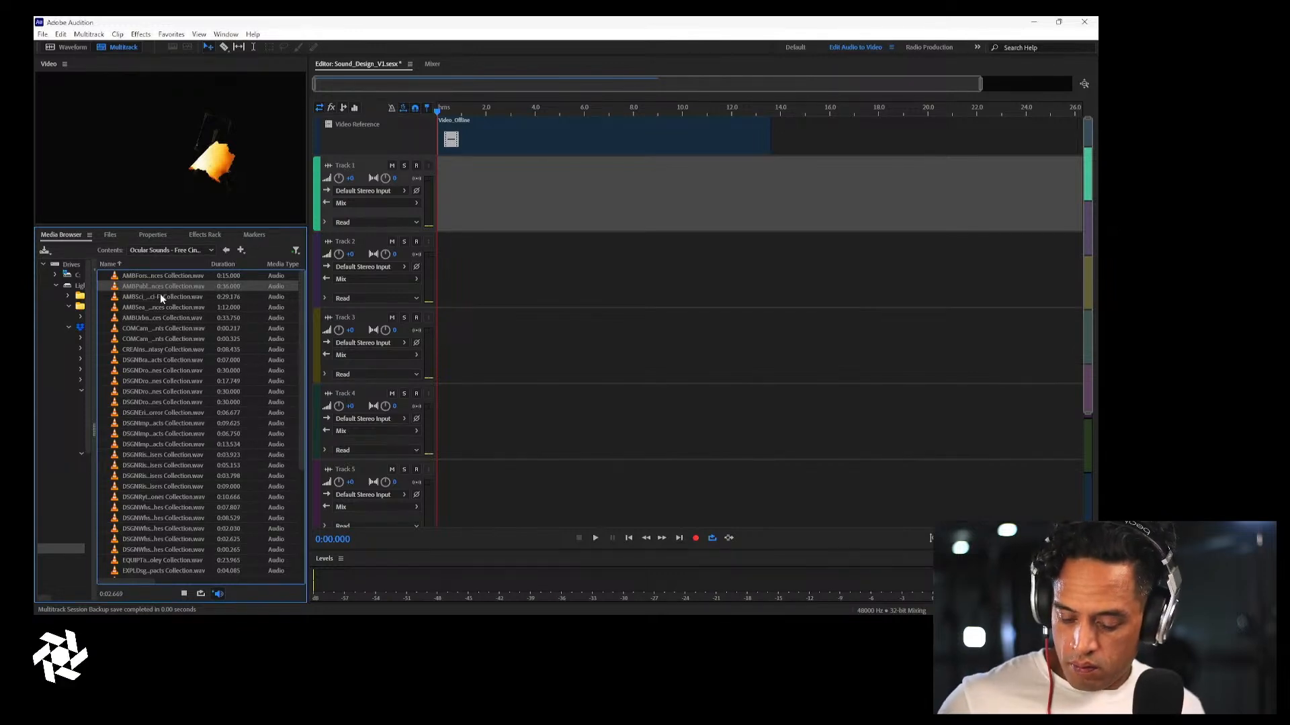
{"action": "left_click", "coordinate": [162, 297]}
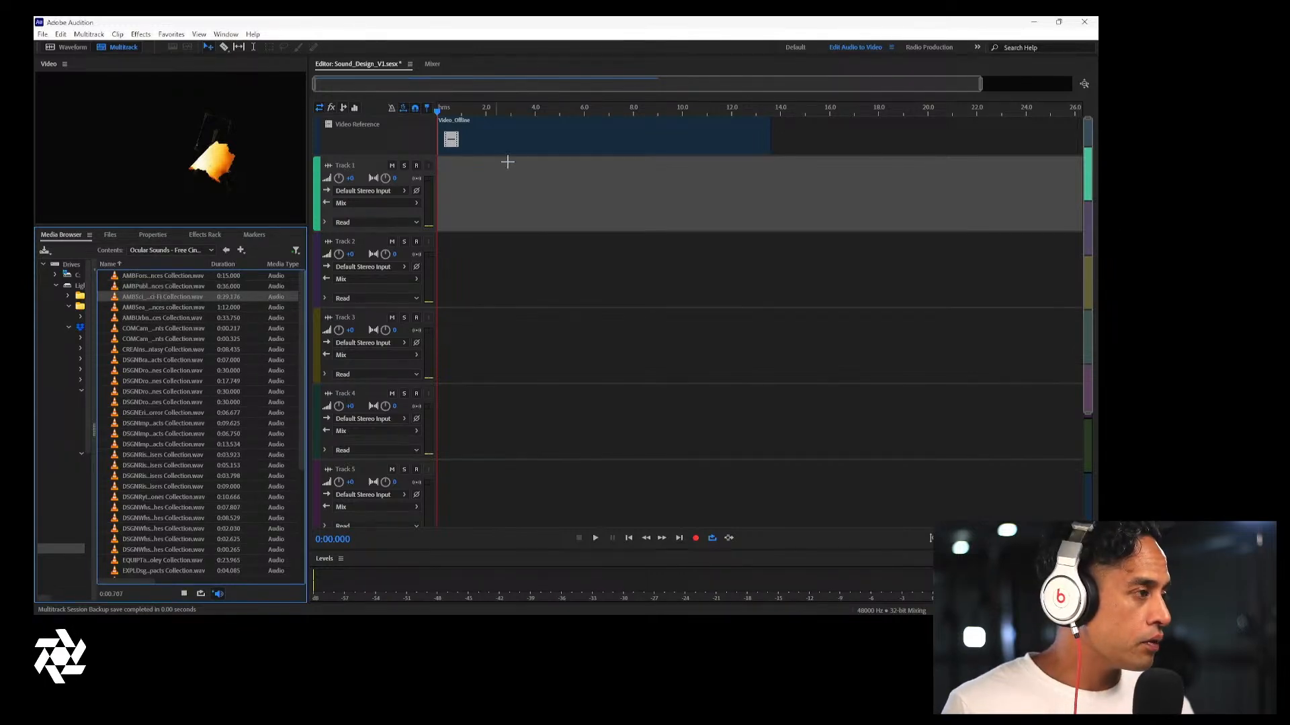
{"action": "left_click_drag", "start_coordinate": [465, 111], "coordinate": [475, 113]}
{"action": "left_click", "coordinate": [145, 296]}
{"action": "left_click", "coordinate": [142, 316]}
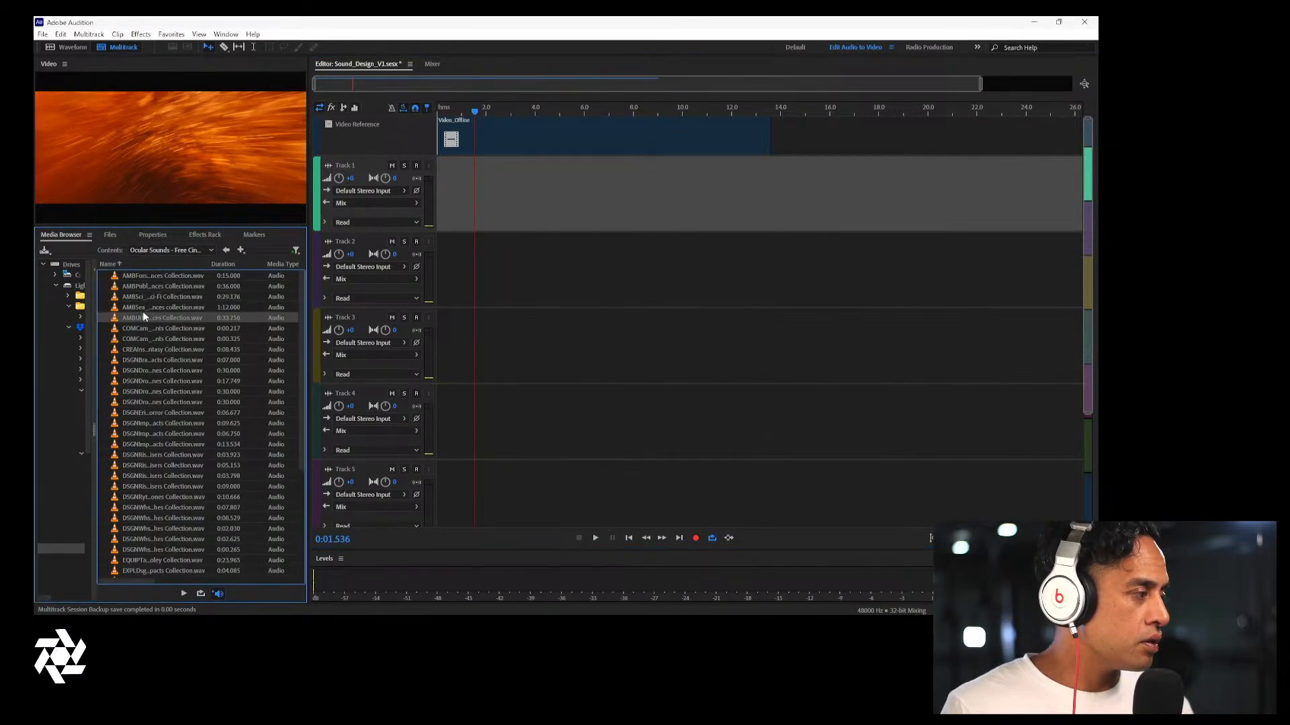
{"action": "left_click", "coordinate": [148, 297]}
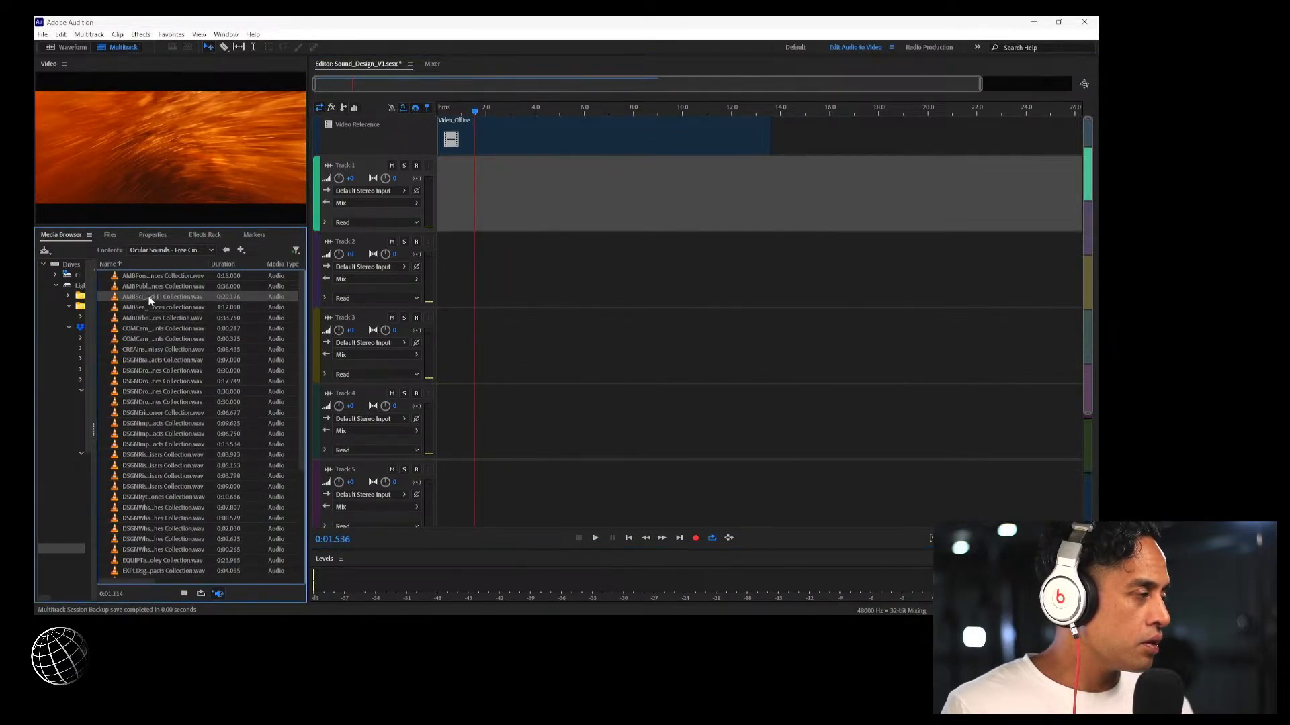
{"action": "left_click_drag", "start_coordinate": [149, 300], "coordinate": [410, 192]}
Play the session from the start to hear the Track 1 ambience against the video
{"action": "left_click_drag", "start_coordinate": [463, 106], "coordinate": [401, 110]}
{"action": "key", "text": "space"}
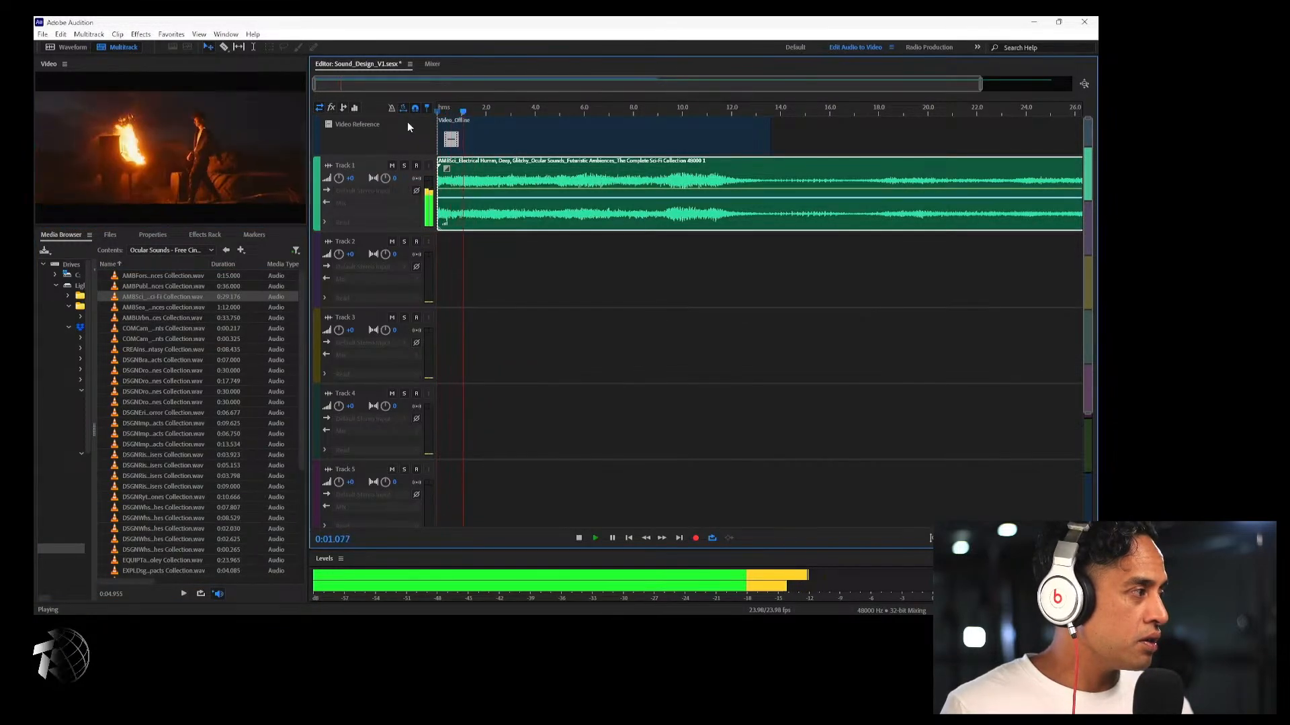
{"action": "key", "text": "space"}
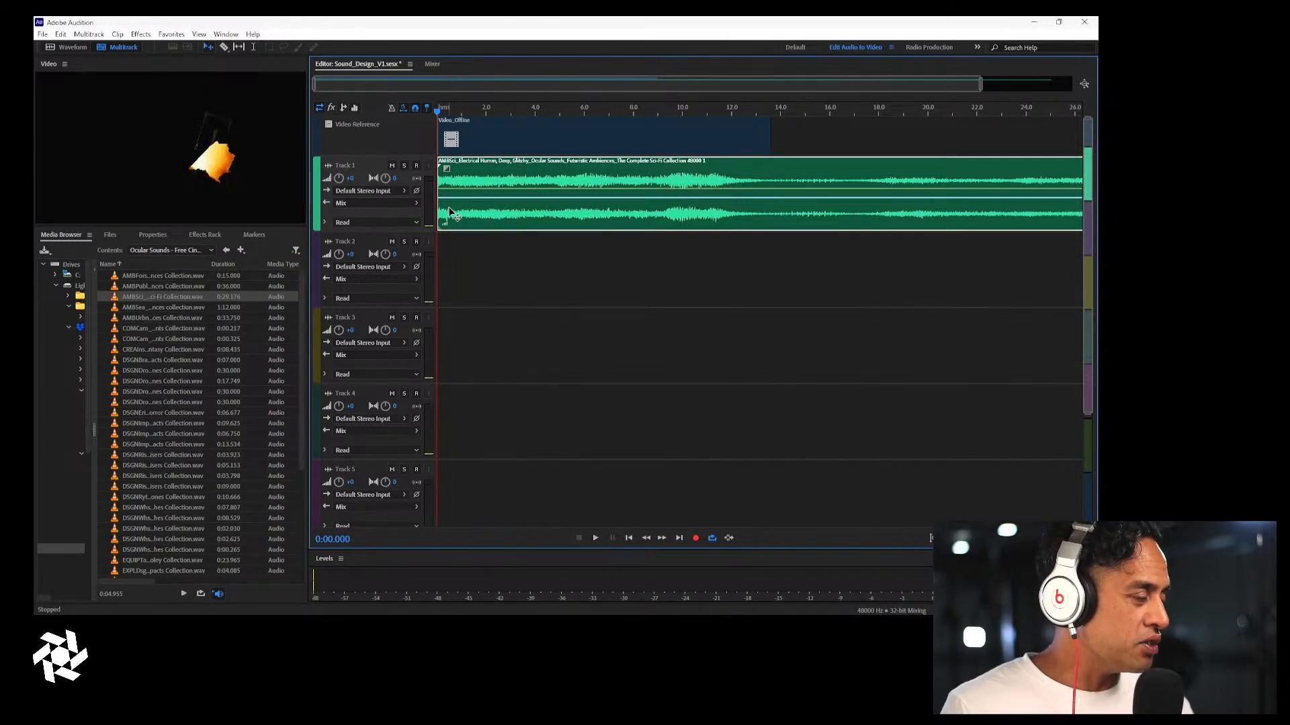
Preview the remaining AMB ambiences, both COMCam camera sounds and the CREA fantasy creature effect
{"action": "left_click", "coordinate": [171, 307]}
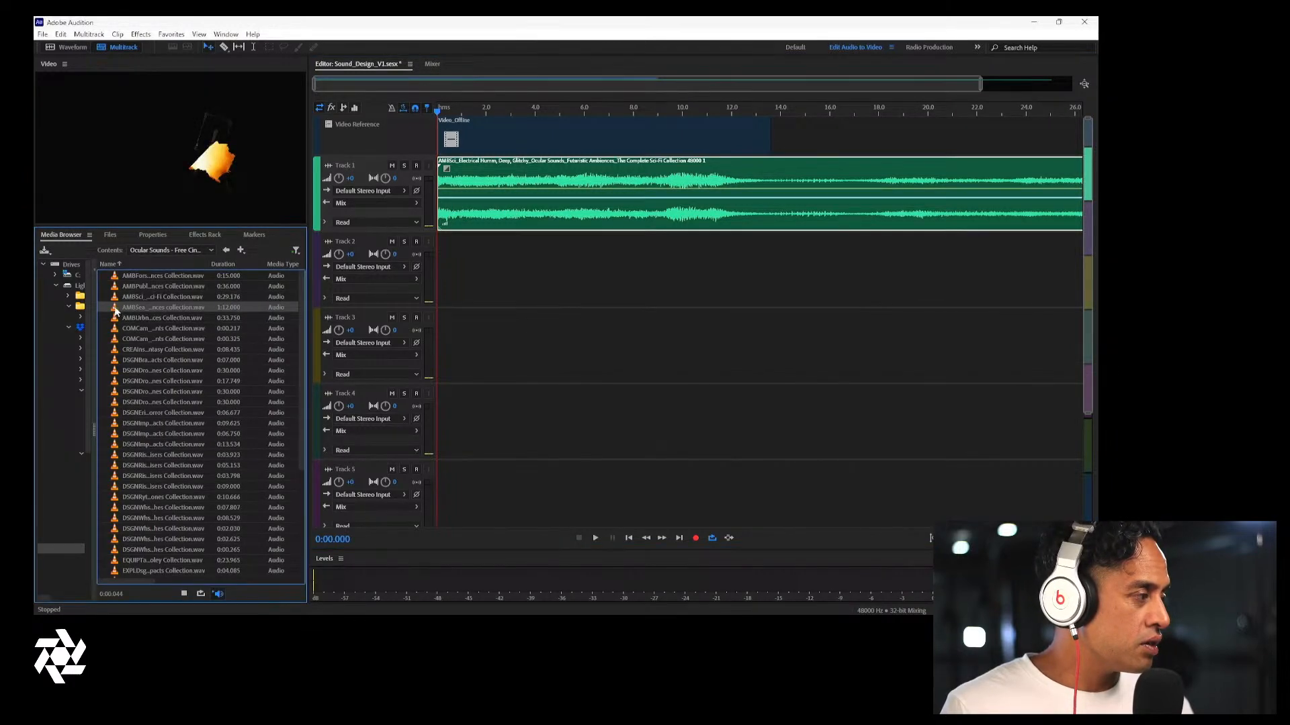
{"action": "left_click", "coordinate": [493, 216]}
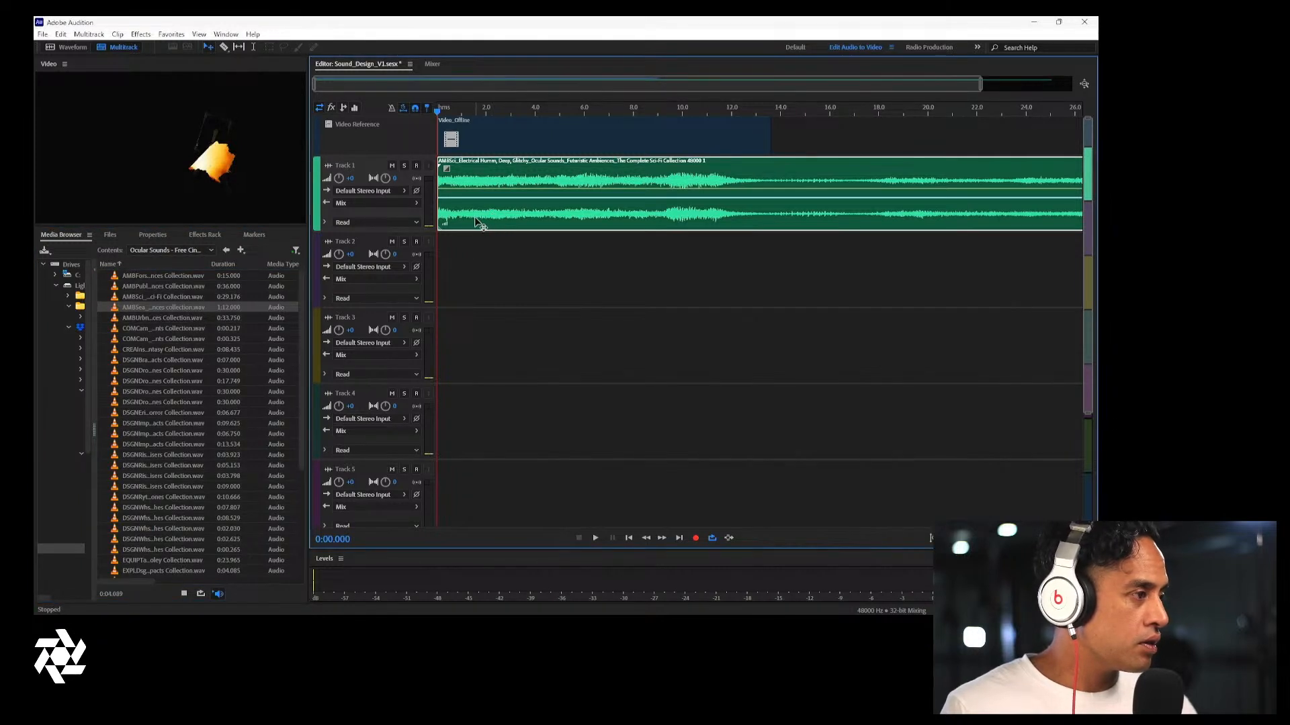
{"action": "scroll", "coordinate": [565, 261], "scroll_direction": "down", "scroll_amount": 2}
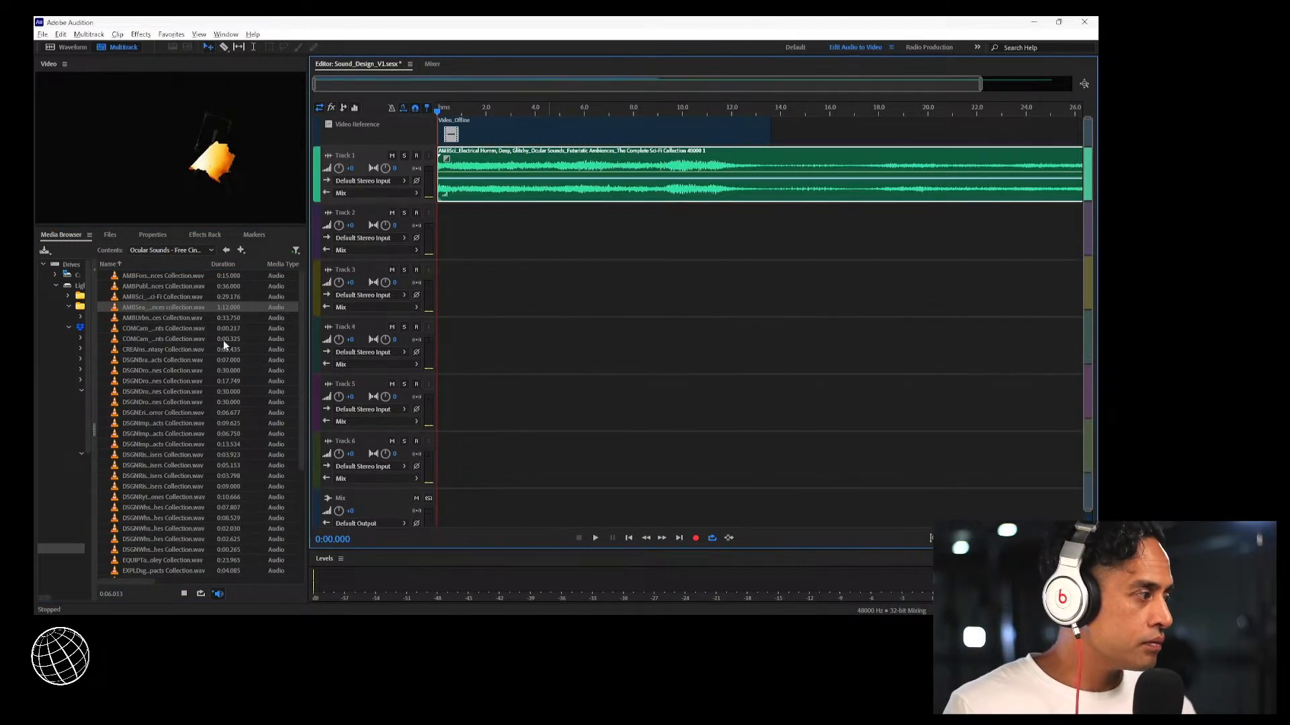
{"action": "left_click", "coordinate": [156, 318]}
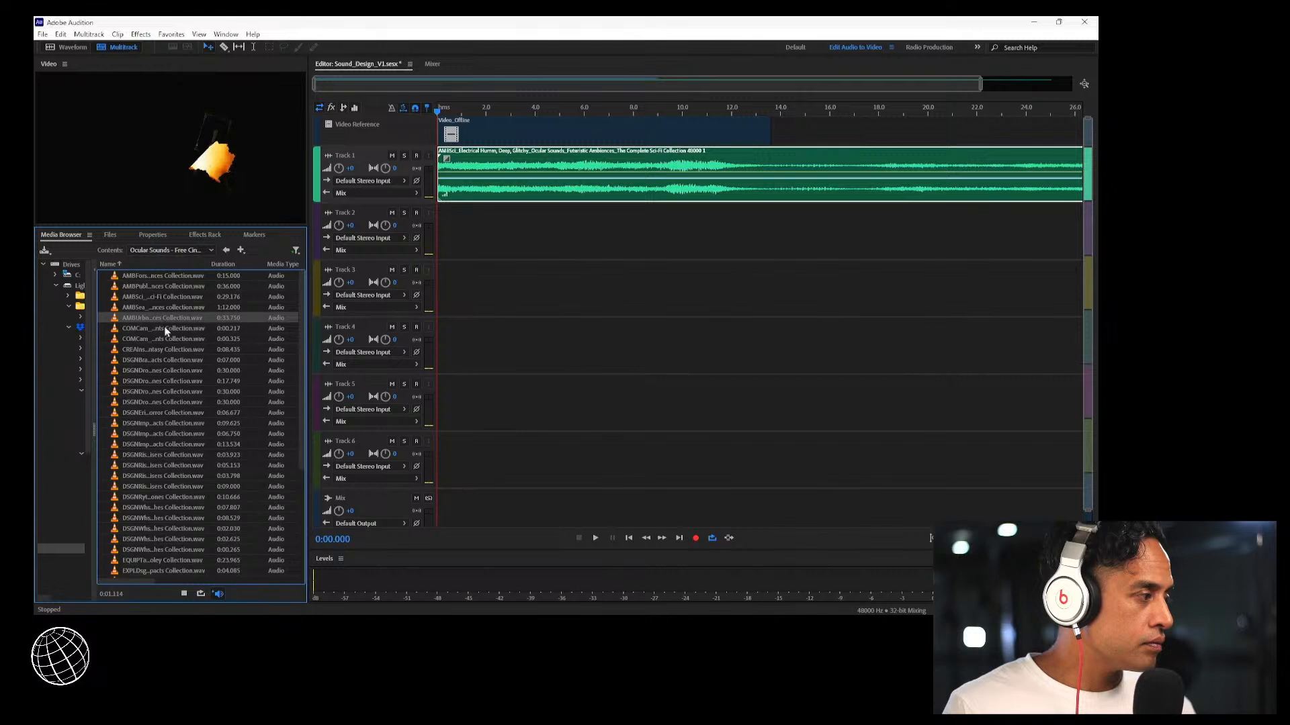
{"action": "left_click", "coordinate": [164, 329]}
{"action": "left_click", "coordinate": [167, 338]}
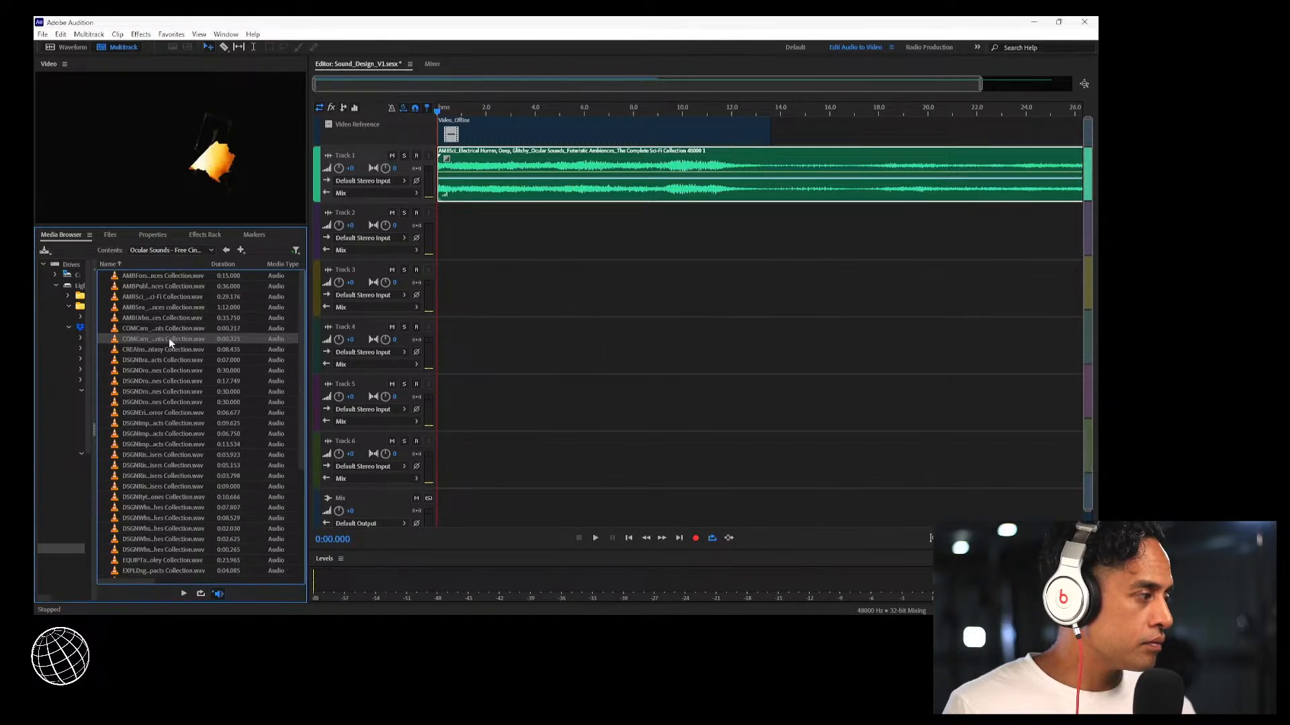
{"action": "left_click", "coordinate": [176, 349]}
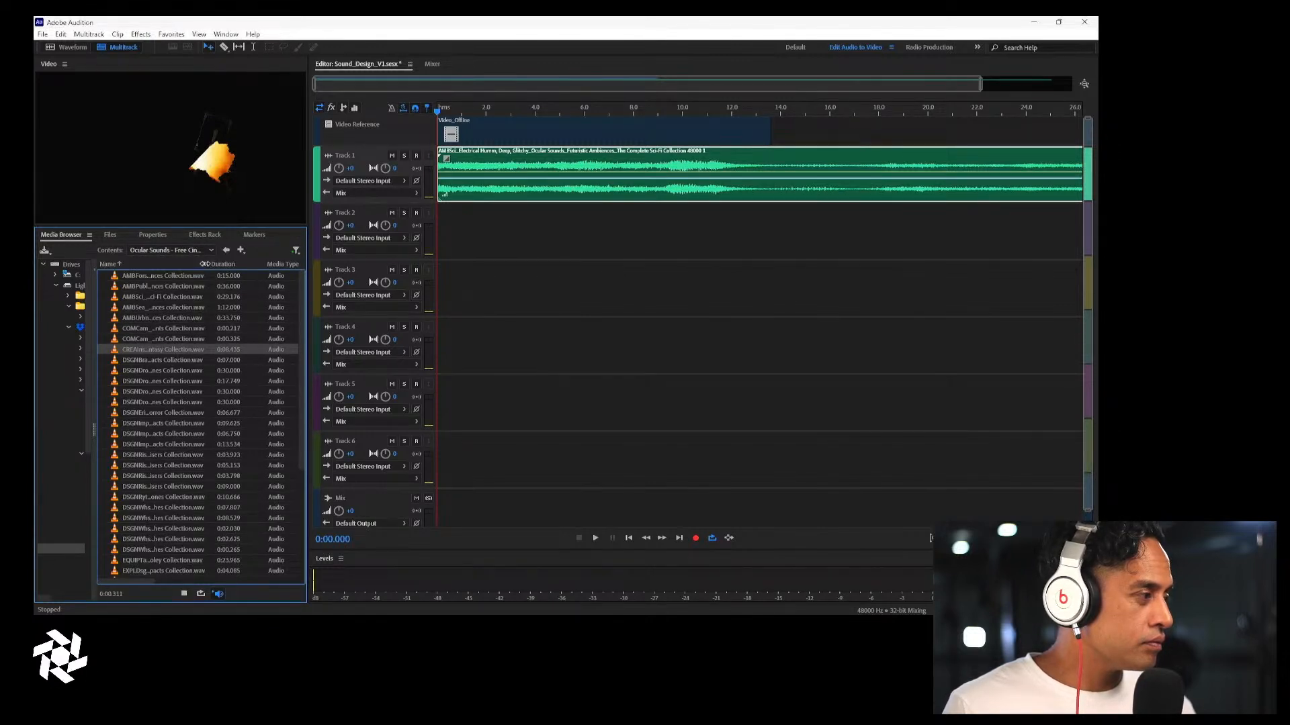
Widen the file list's Name column and place the DSGNBram High End Airy Synth Oneshot on Track 2 at about 4.7 seconds
{"action": "mouse_move", "coordinate": [209, 264]}
{"action": "left_mouse_down"}
{"action": "mouse_move", "coordinate": [289, 255]}
{"action": "mouse_move", "coordinate": [223, 261]}
{"action": "left_mouse_up"}
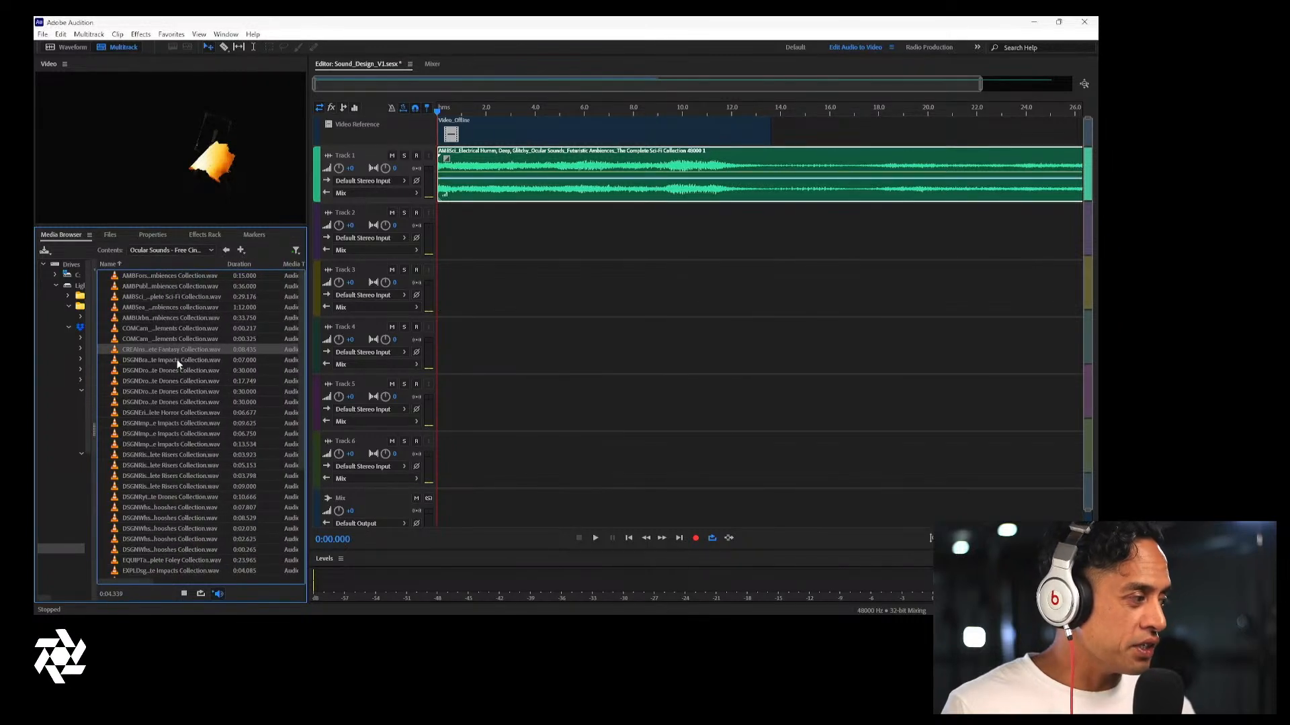
{"action": "left_click", "coordinate": [152, 360]}
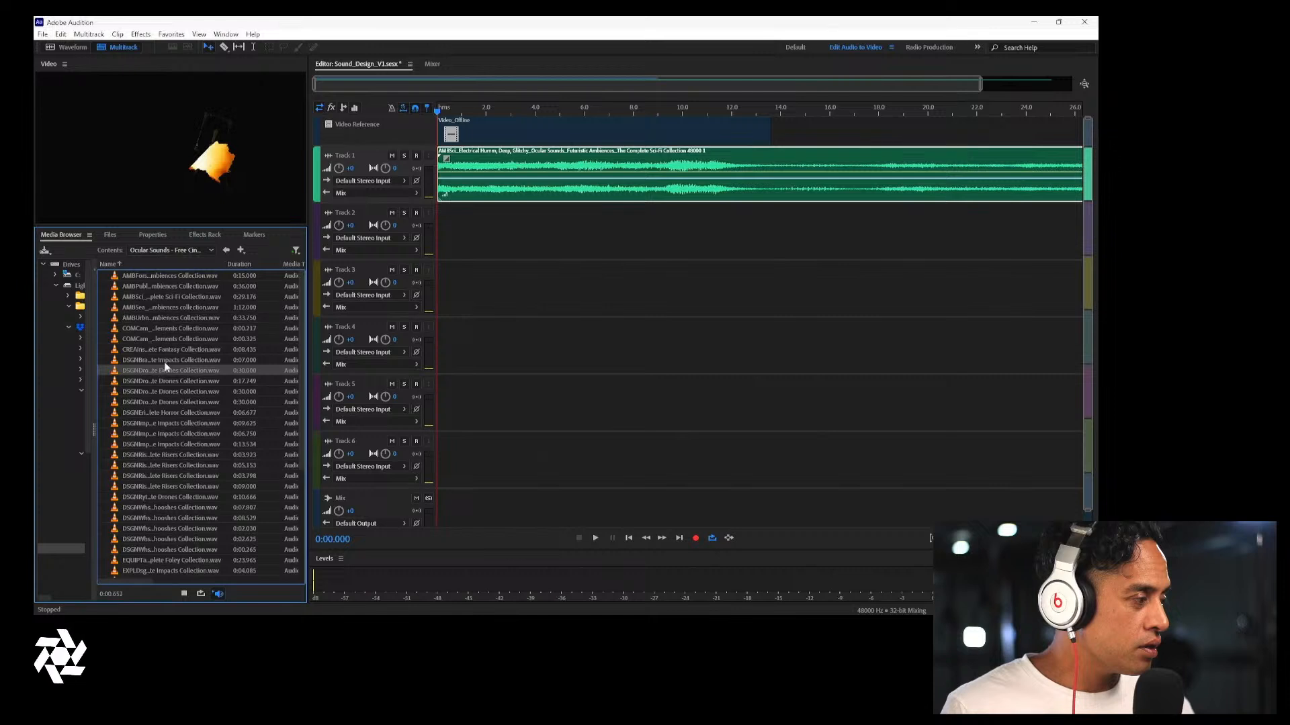
{"action": "left_click_drag", "start_coordinate": [159, 360], "coordinate": [557, 255]}
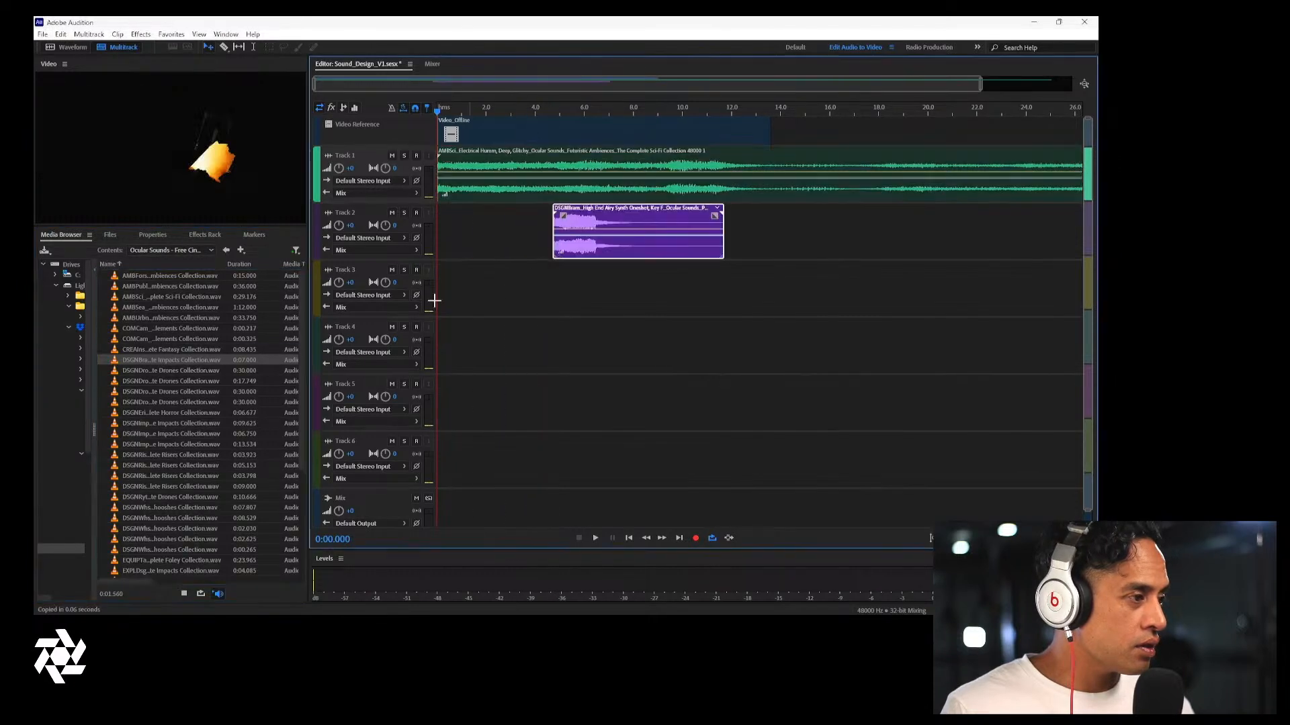
Preview the first two DSGNDron drones and place the Cave Wind Tone loop at the start of Track 3
{"action": "left_click", "coordinate": [165, 370]}
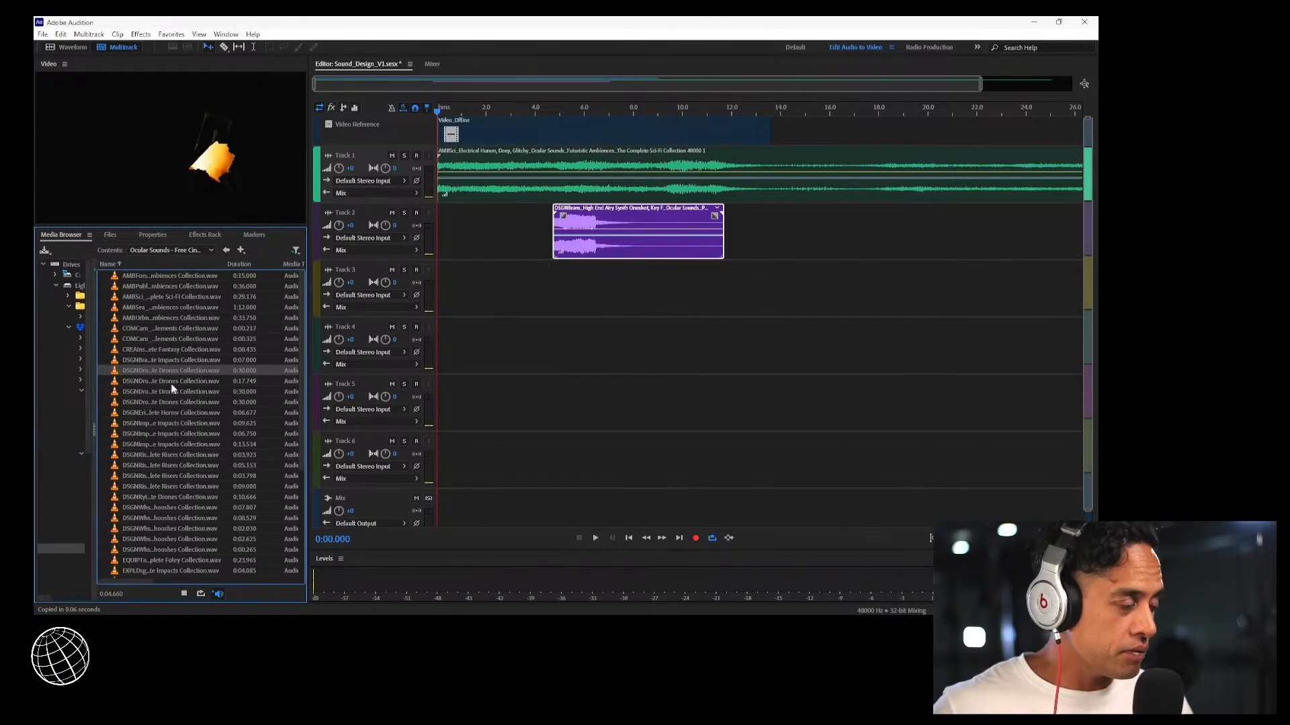
{"action": "left_click", "coordinate": [172, 382]}
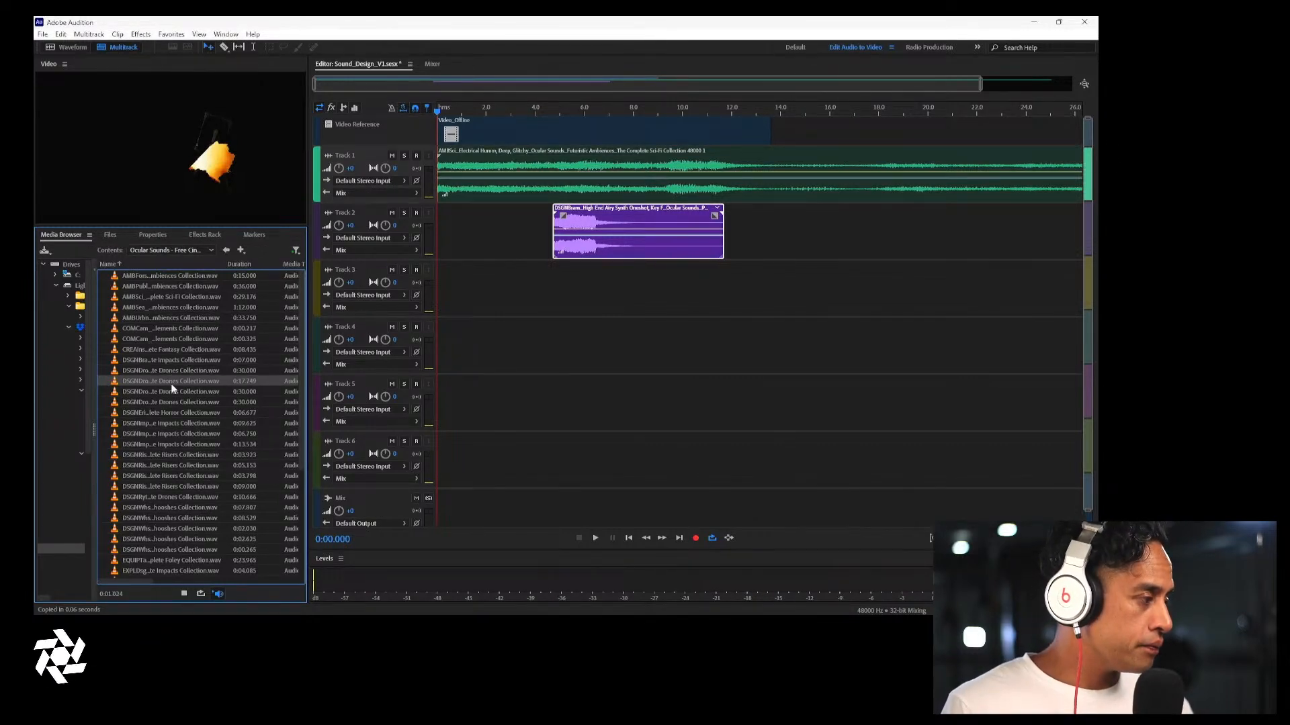
{"action": "left_click_drag", "start_coordinate": [172, 388], "coordinate": [407, 301]}
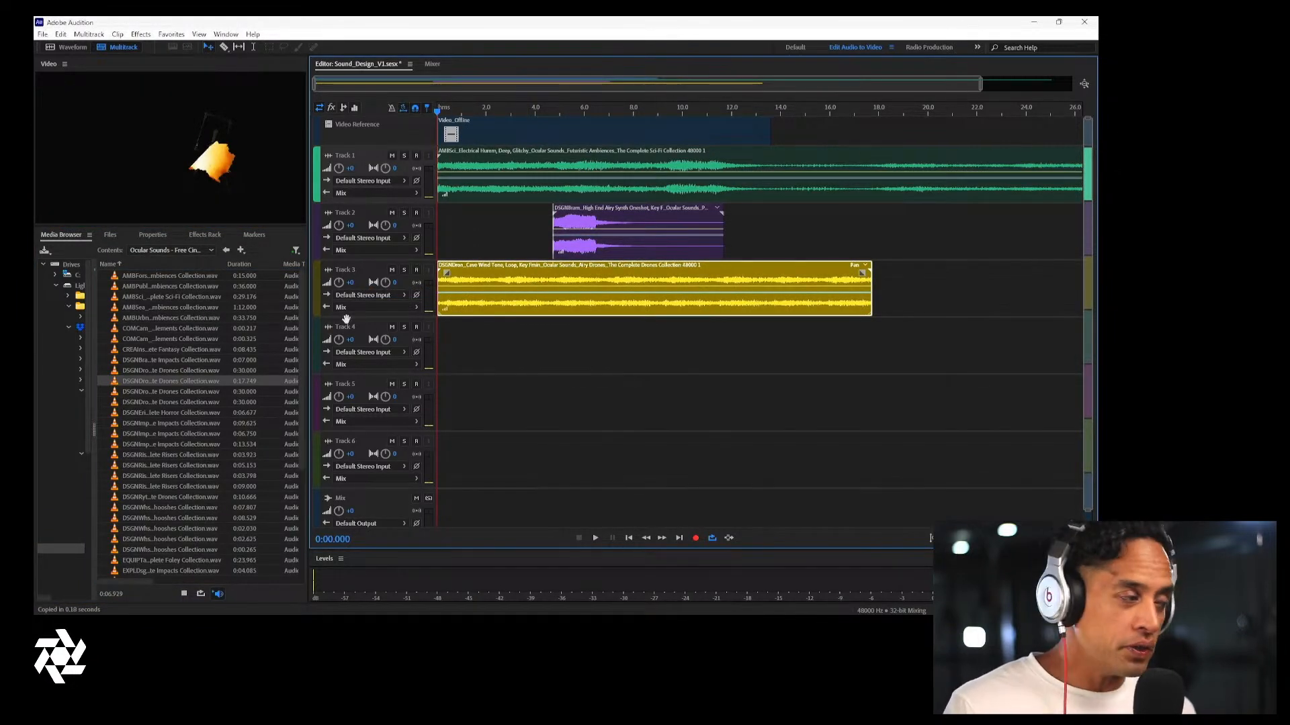
Preview the next 30-second drone and place the Distorted Dark Drone loop at the start of Track 4
{"action": "left_click", "coordinate": [189, 393]}
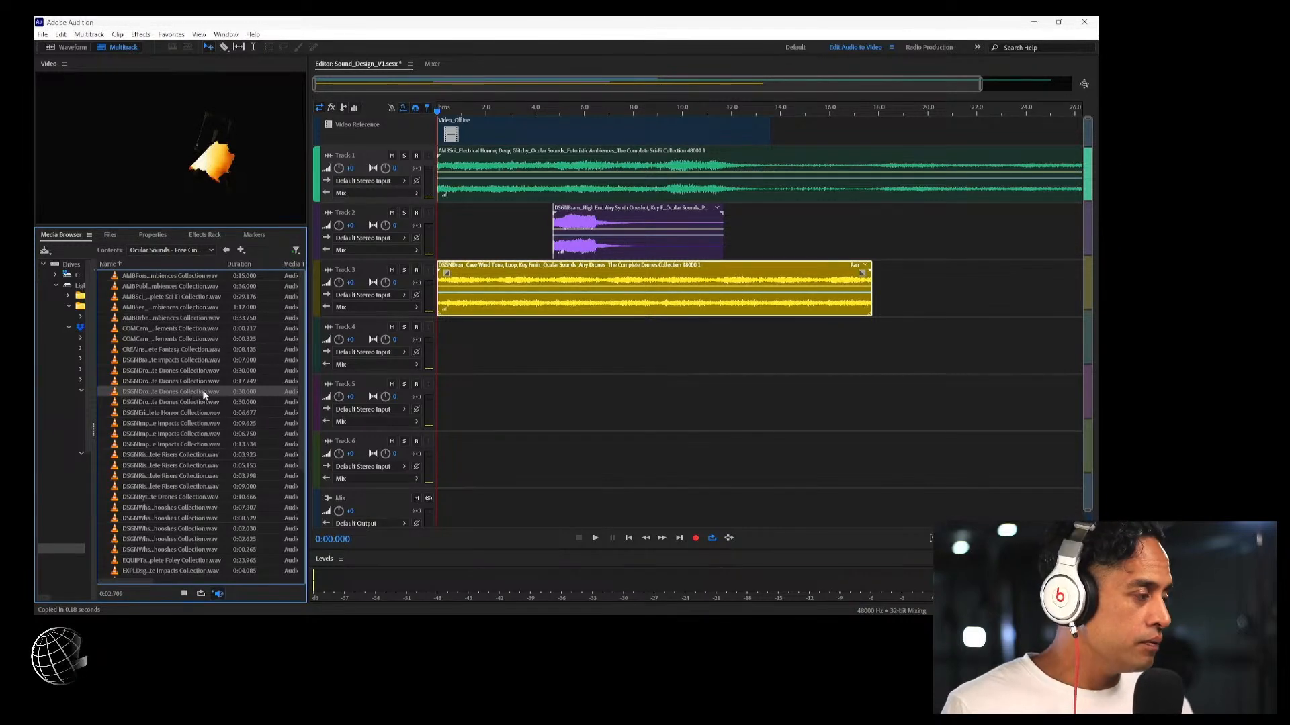
{"action": "scroll", "coordinate": [567, 354], "scroll_direction": "down", "scroll_amount": 2}
{"action": "scroll", "coordinate": [567, 355], "scroll_direction": "up", "scroll_amount": 3}
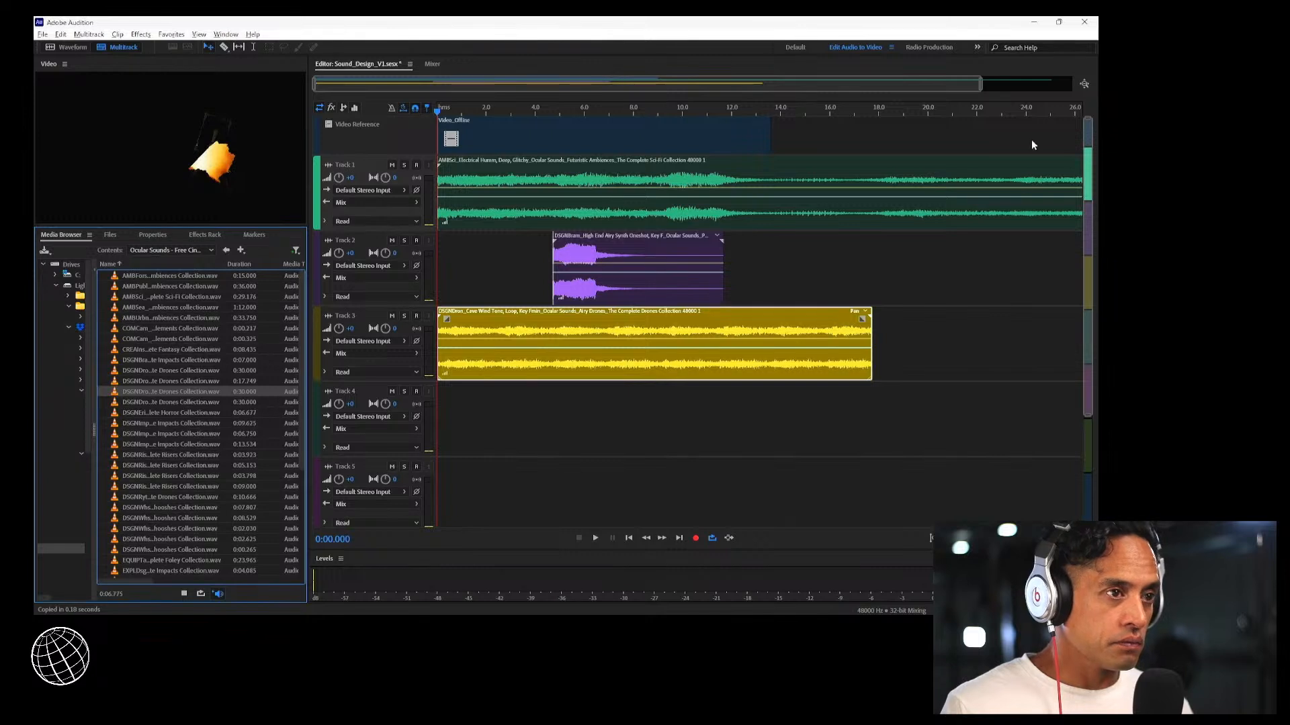
{"action": "left_click_drag", "start_coordinate": [983, 86], "coordinate": [1074, 104]}
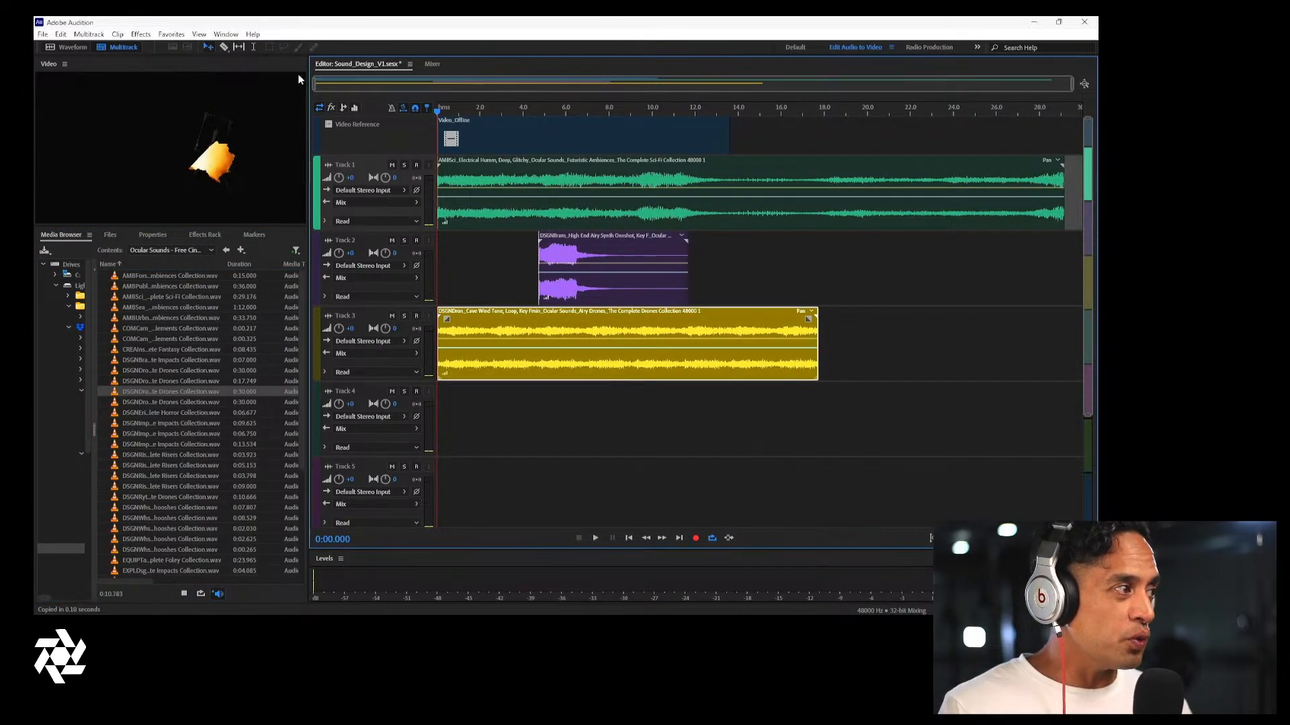
{"action": "left_click_drag", "start_coordinate": [133, 398], "coordinate": [421, 413]}
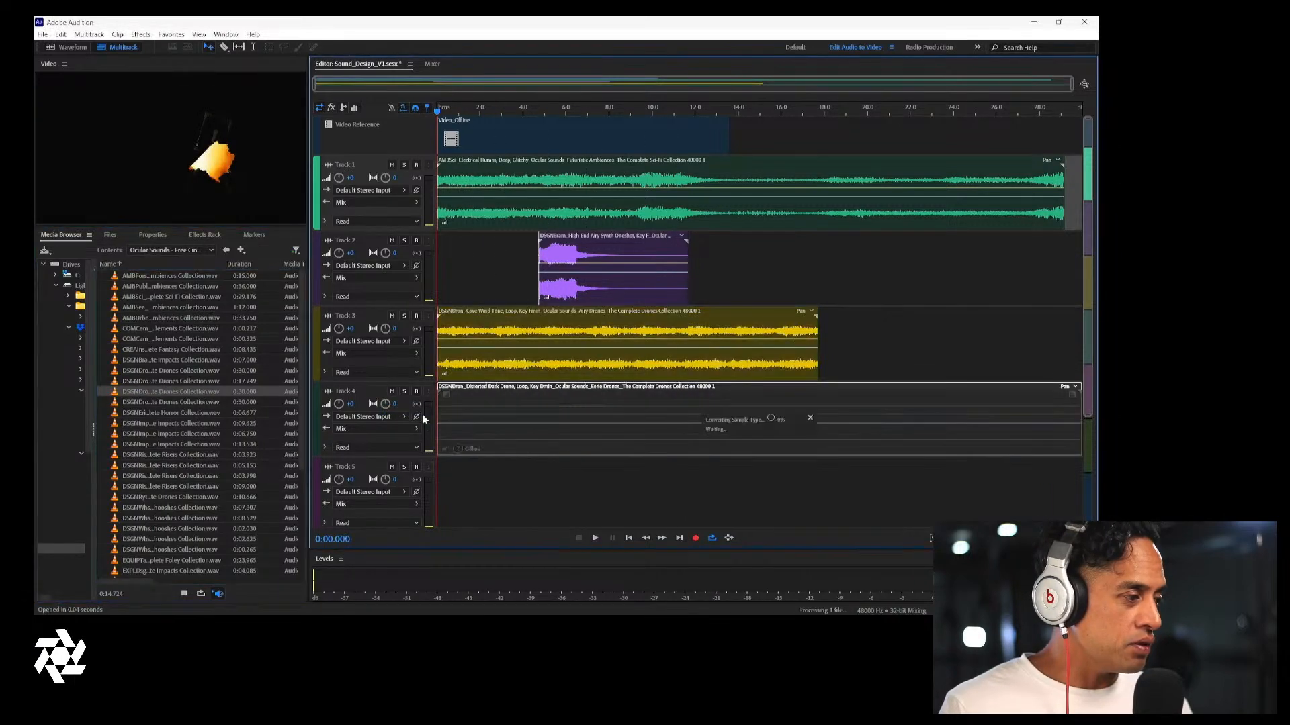
Preview the horror, impact and riser effects, the rhythmic drone and the first whoosh in the Ocular Sounds folder
{"action": "left_click", "coordinate": [164, 413]}
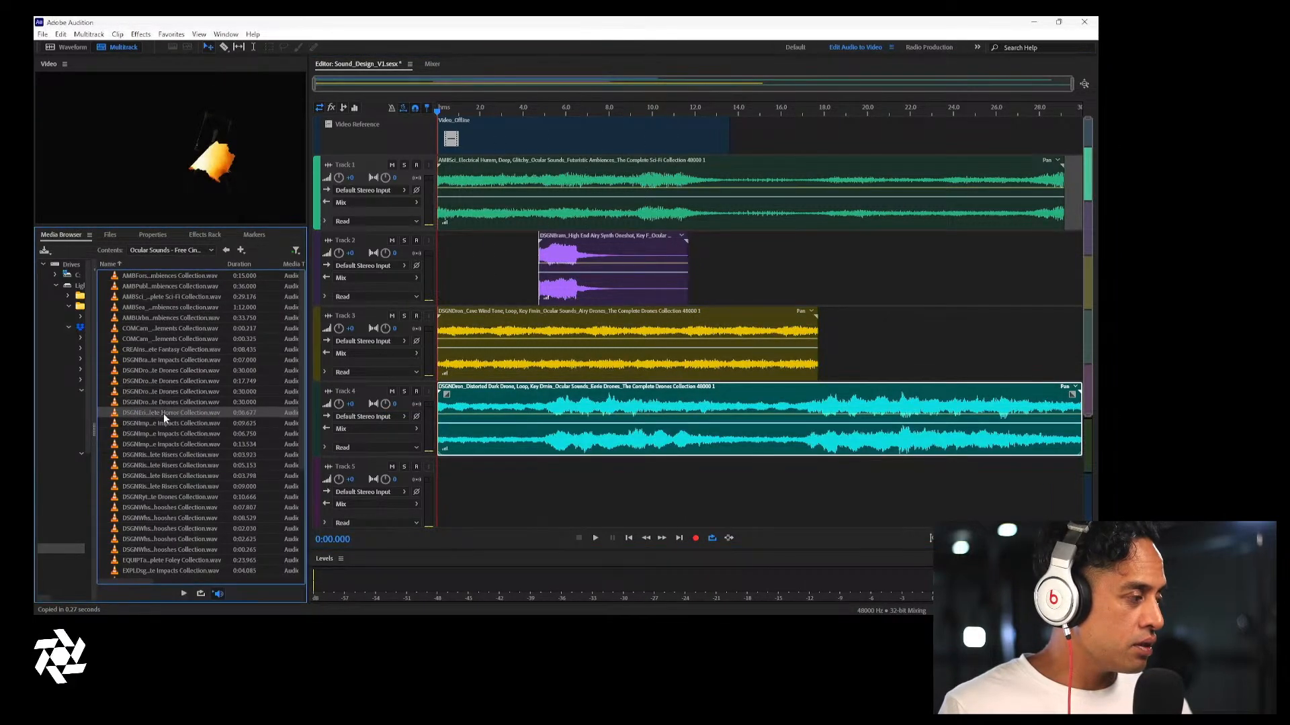
{"action": "left_click", "coordinate": [168, 425]}
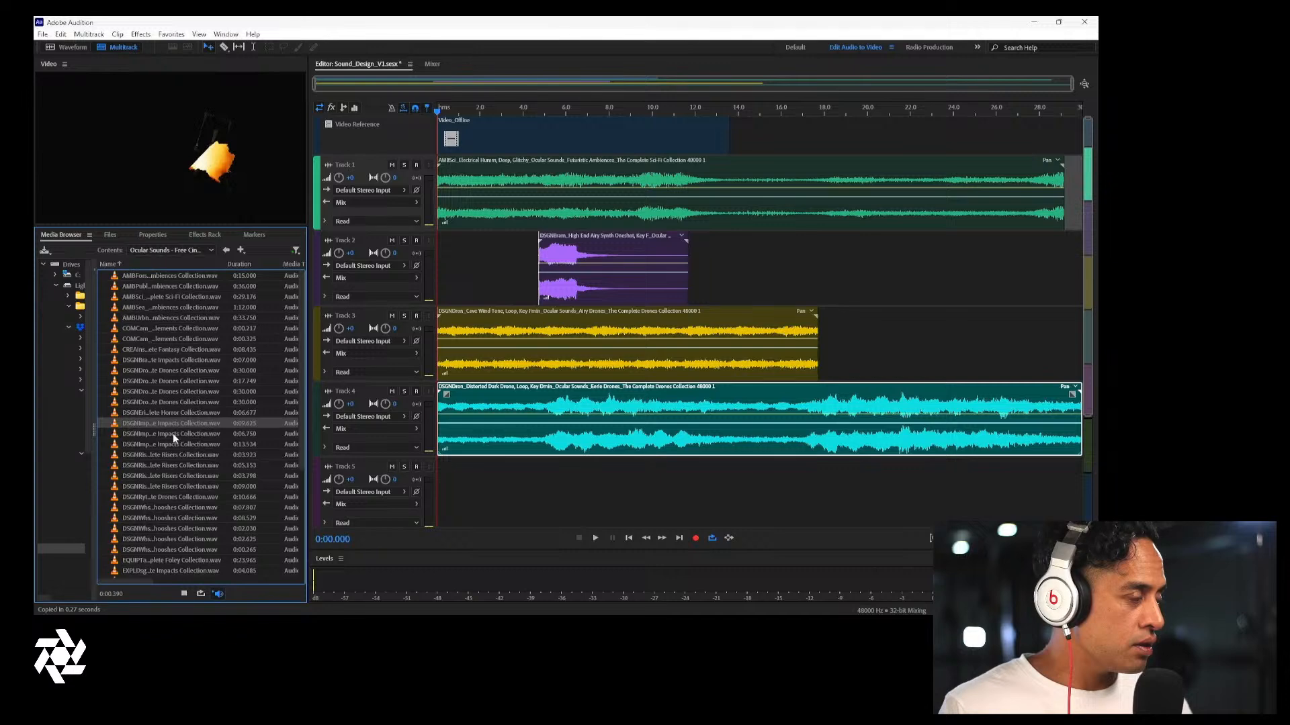
{"action": "left_click", "coordinate": [171, 434]}
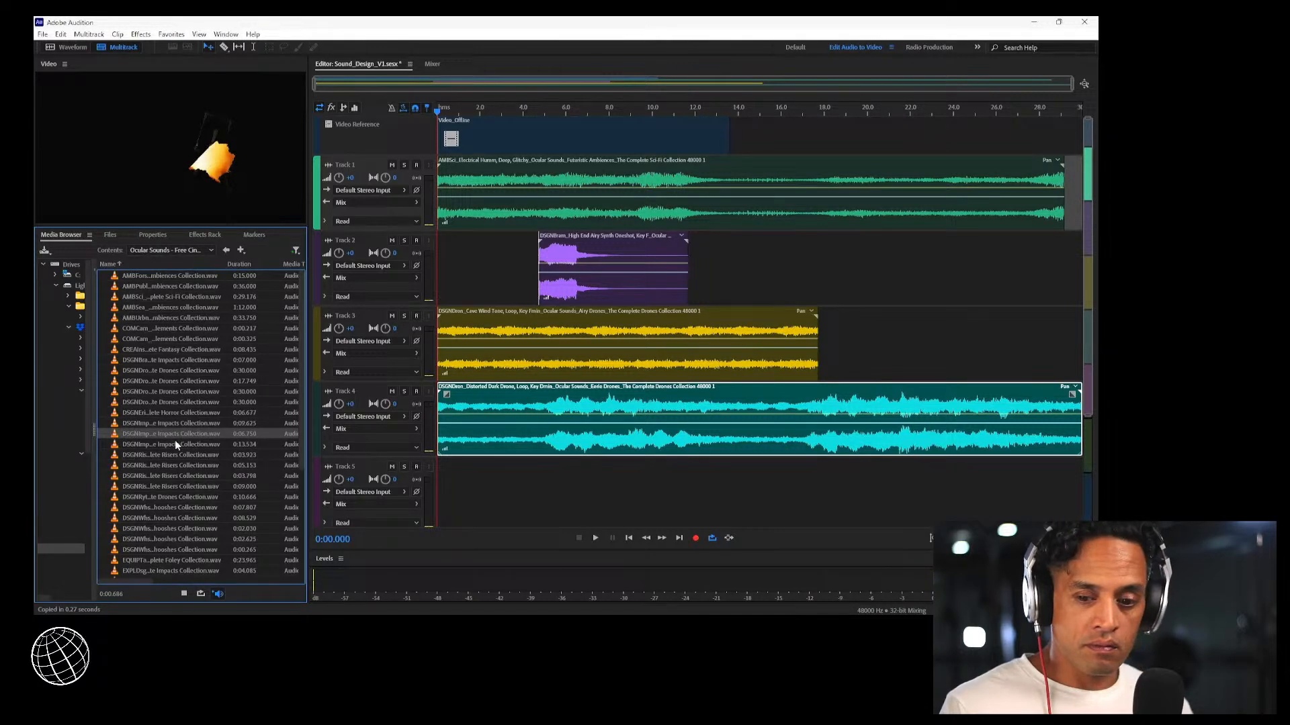
{"action": "left_click", "coordinate": [176, 445]}
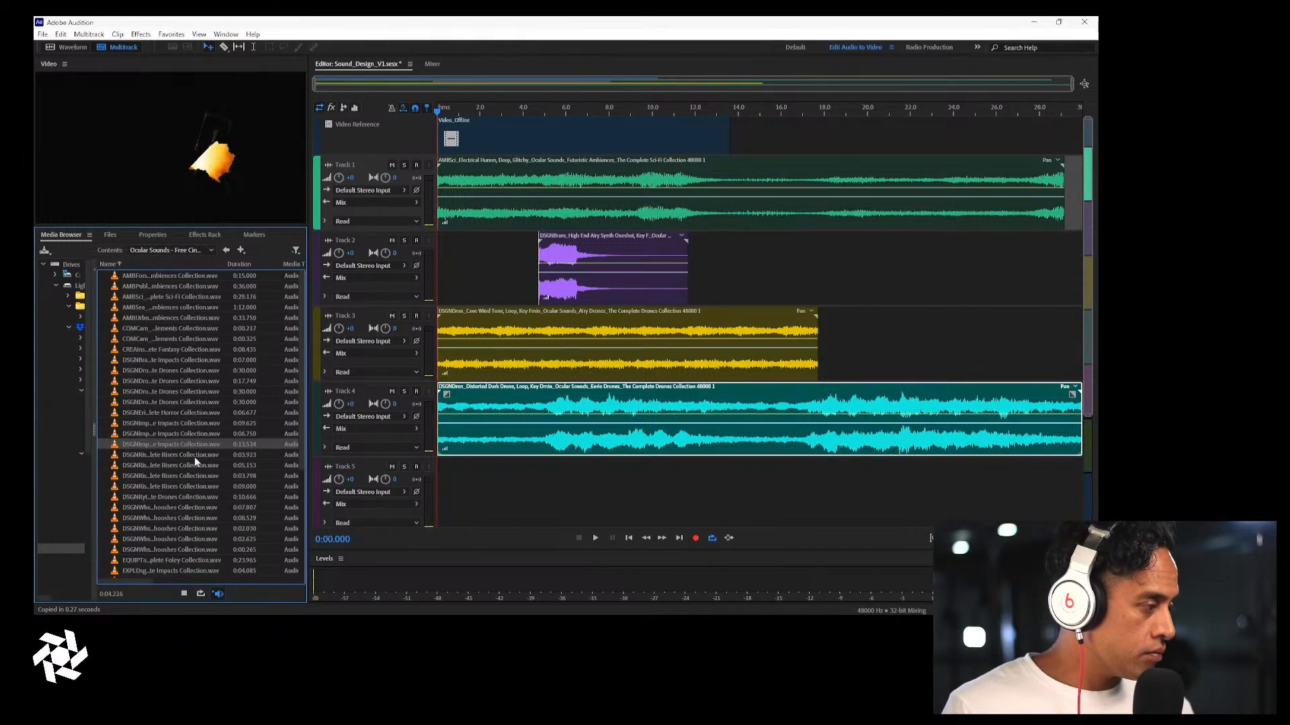
{"action": "left_click", "coordinate": [195, 457]}
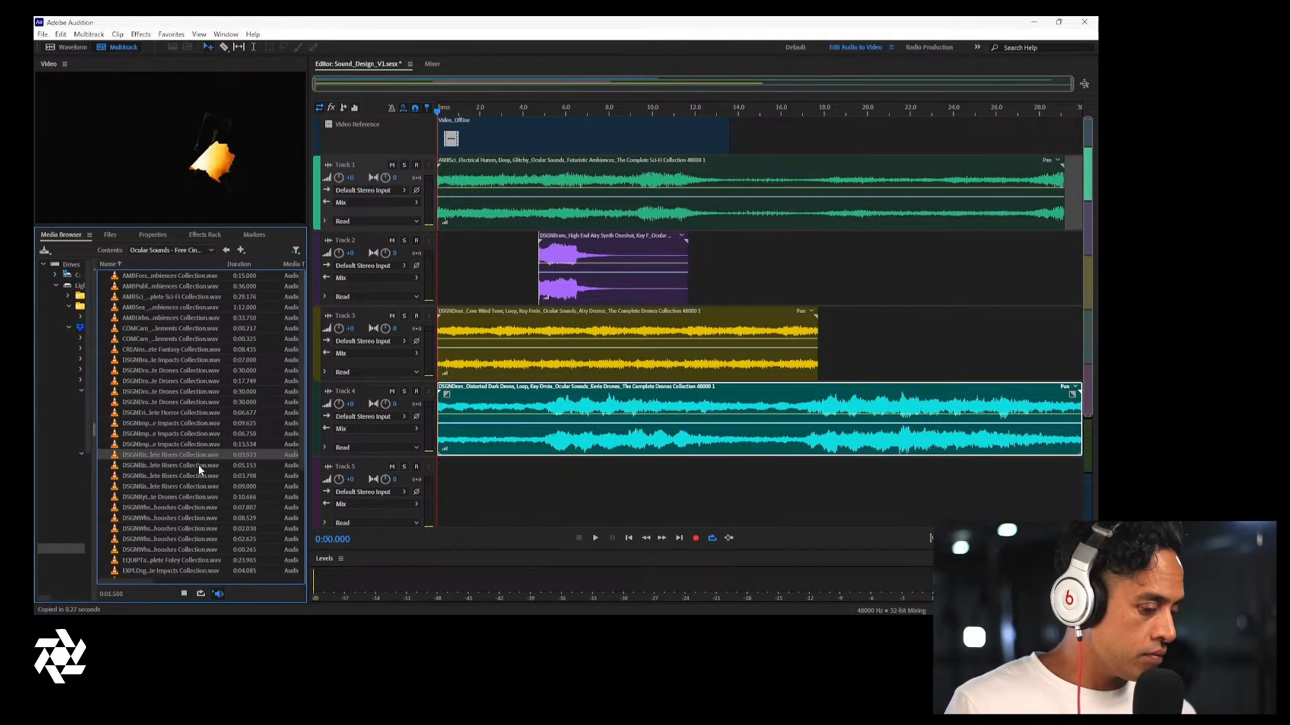
{"action": "left_click", "coordinate": [199, 465]}
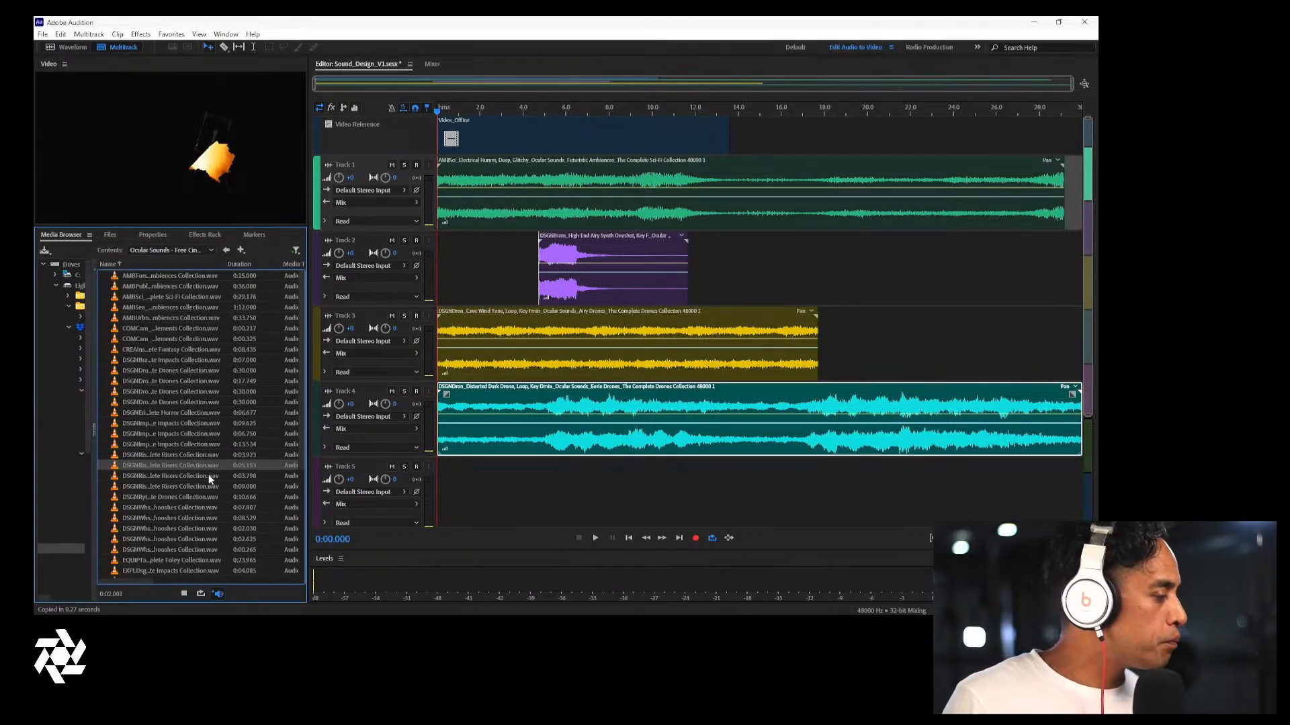
{"action": "left_click", "coordinate": [209, 476]}
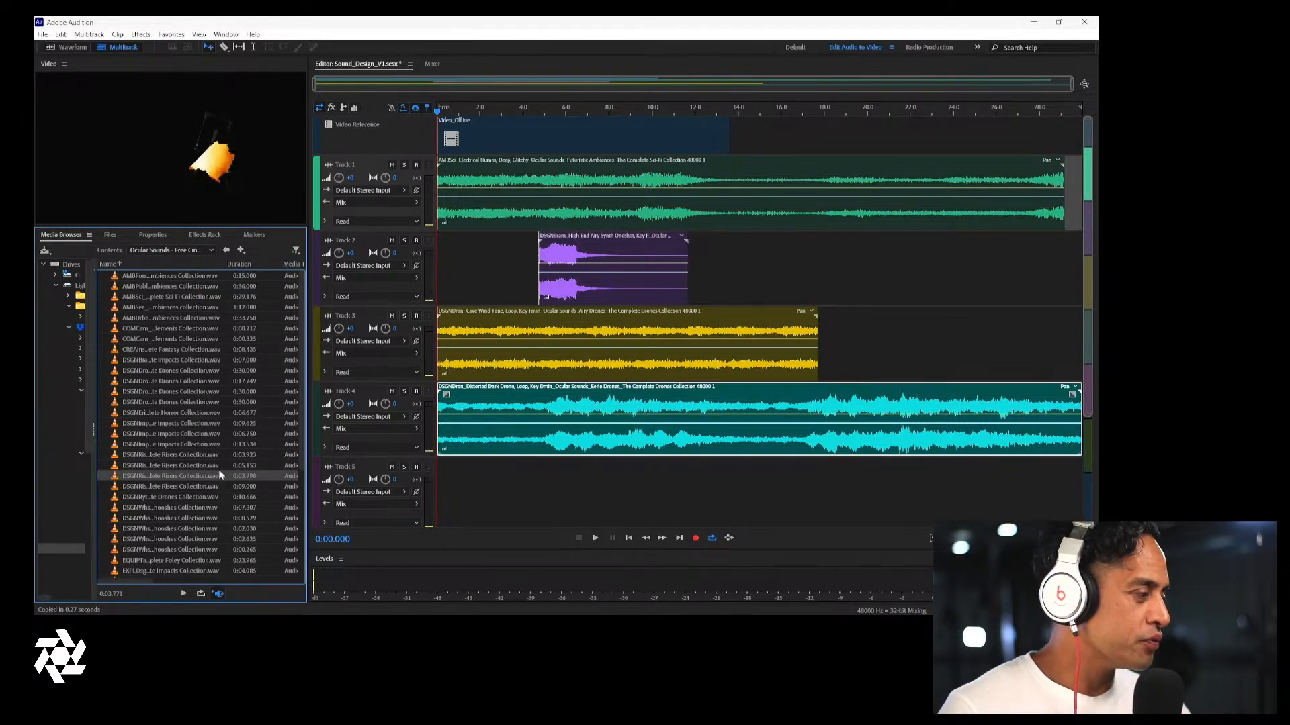
{"action": "left_click", "coordinate": [209, 483]}
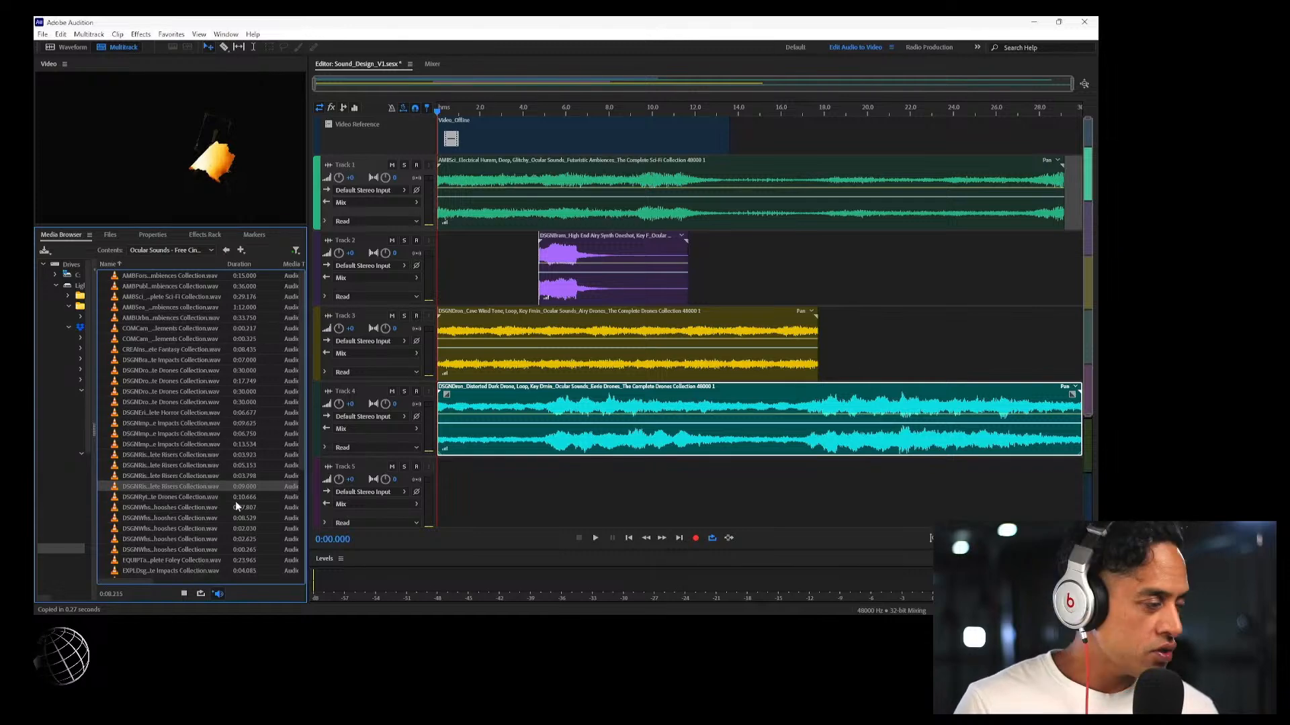
{"action": "left_click", "coordinate": [228, 500]}
{"action": "left_click", "coordinate": [191, 506]}
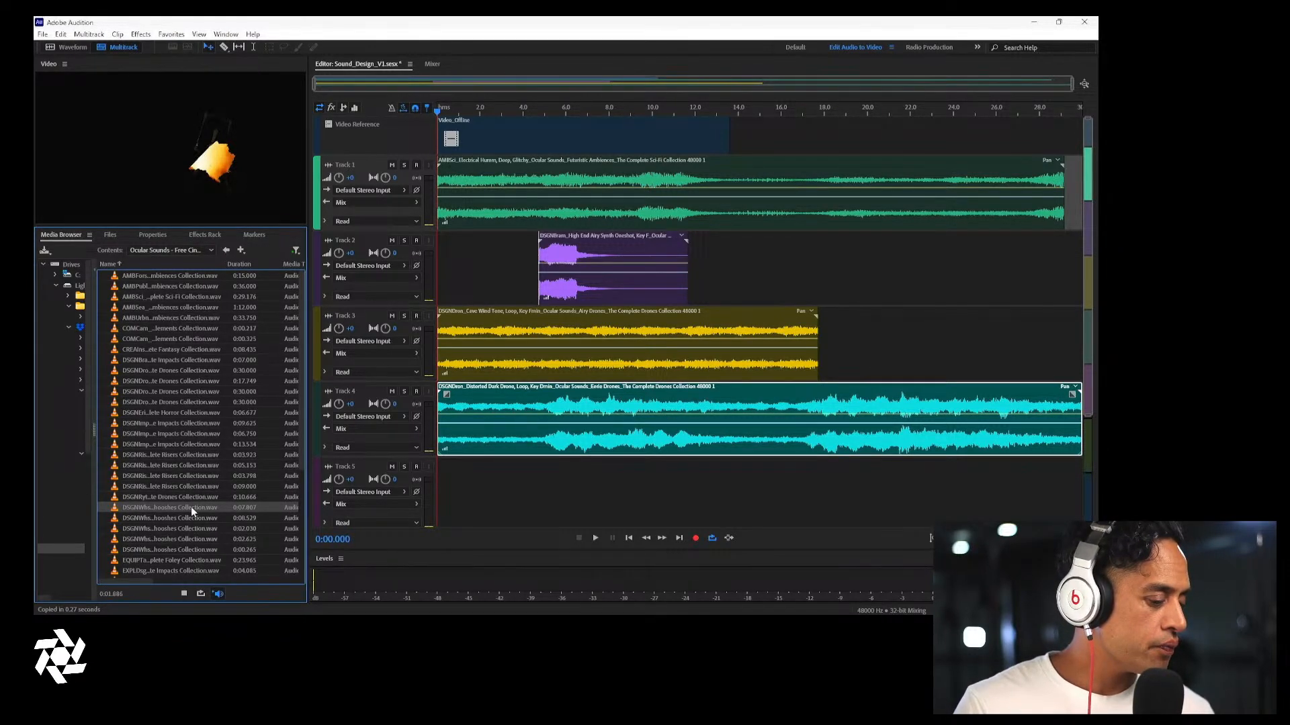
Preview the remaining DSGNWhsh whoosh effects and the 23.965-second EQUIP foley sound in the Ocular Sounds folder
{"action": "left_click", "coordinate": [193, 518]}
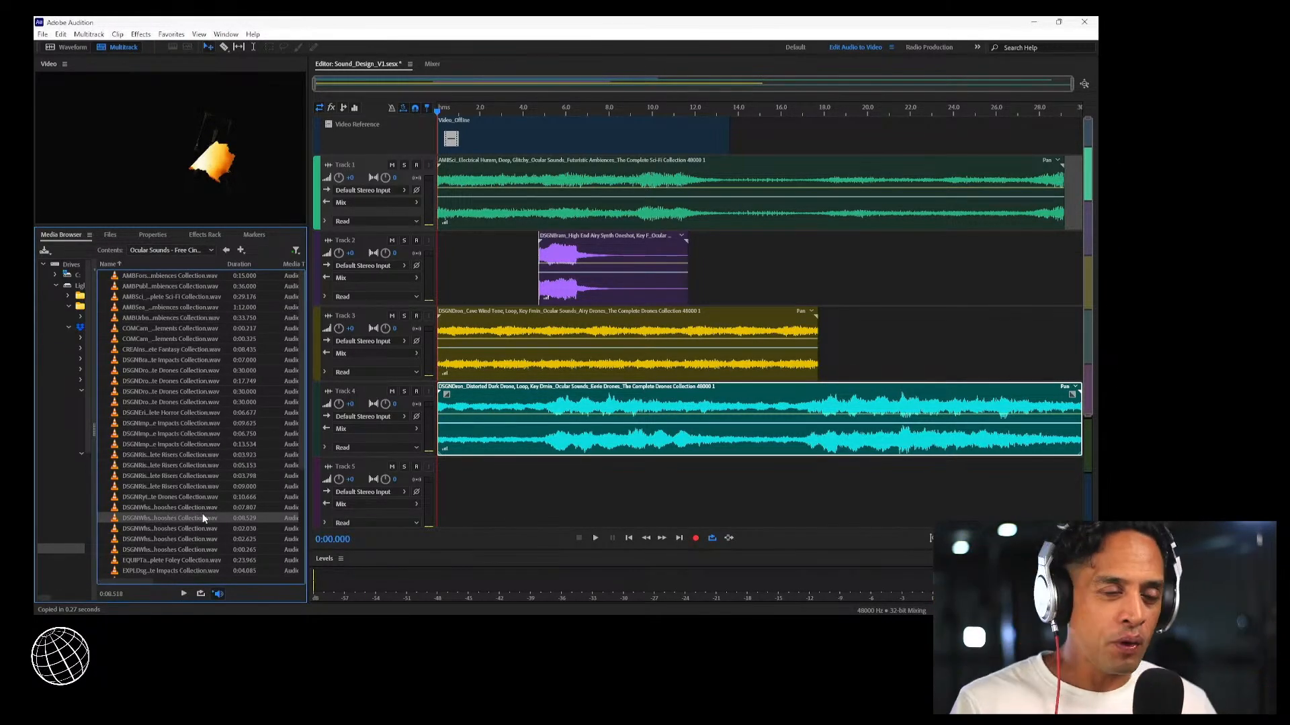
{"action": "left_click", "coordinate": [200, 529]}
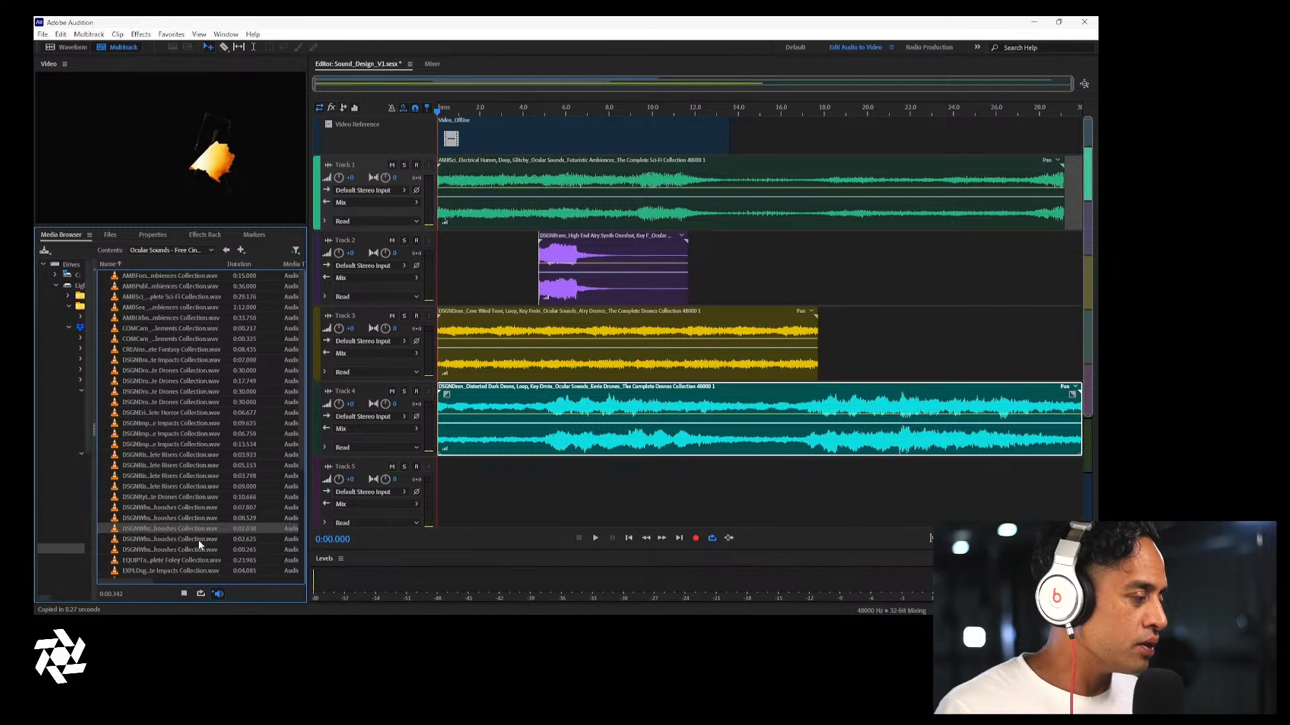
{"action": "left_click", "coordinate": [199, 540]}
{"action": "left_click", "coordinate": [200, 549]}
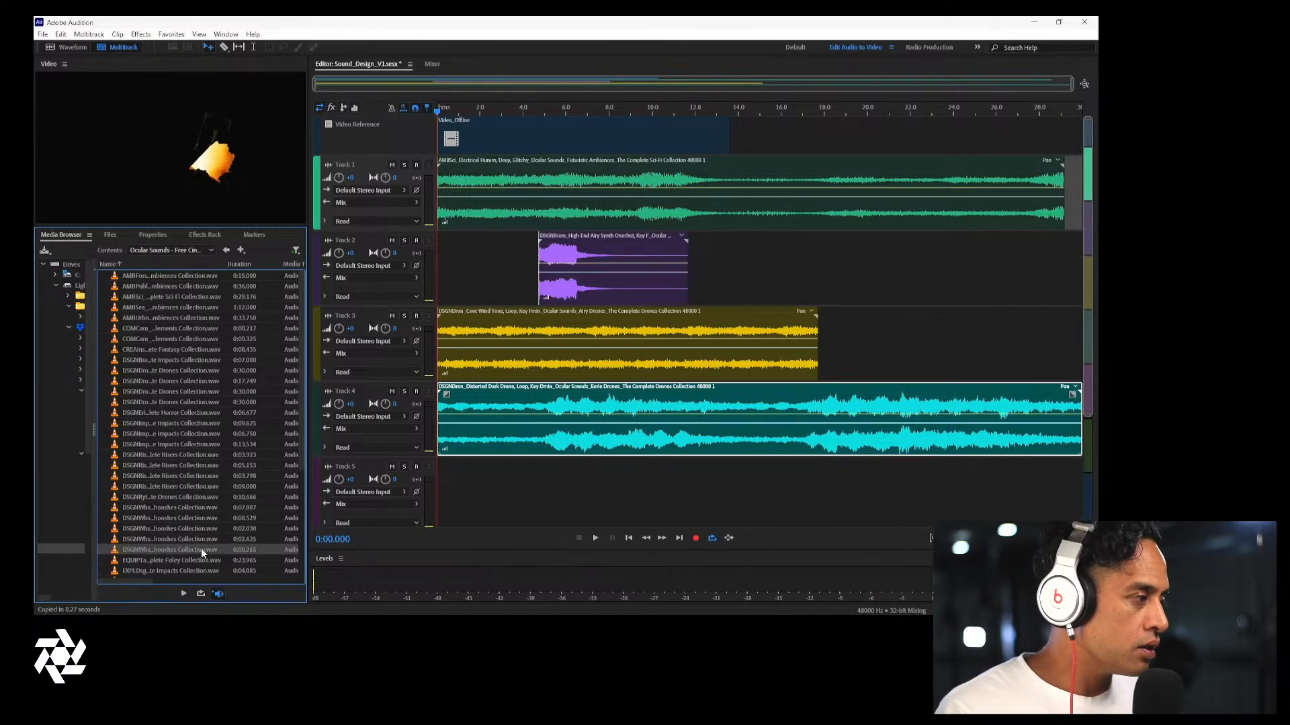
{"action": "scroll", "coordinate": [201, 548], "scroll_direction": "down", "scroll_amount": 4}
{"action": "left_click", "coordinate": [204, 430]}
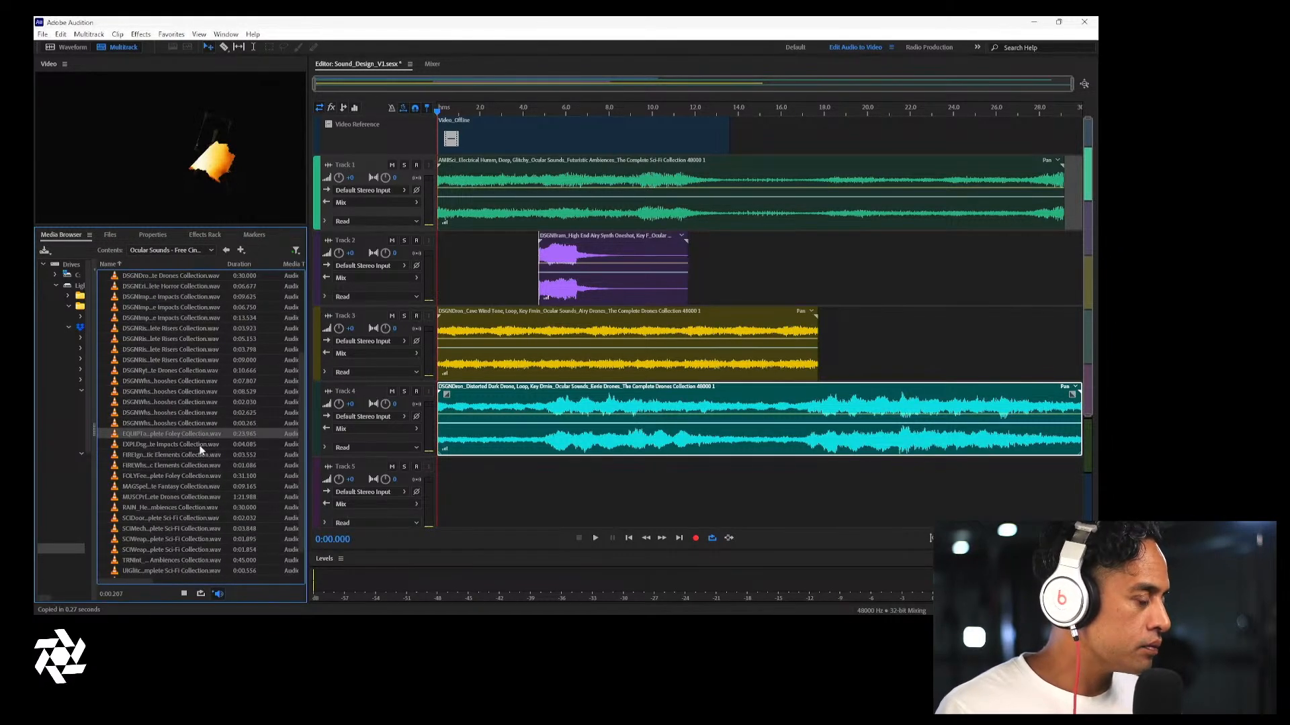
{"action": "scroll", "coordinate": [201, 453], "scroll_direction": "down", "scroll_amount": 1}
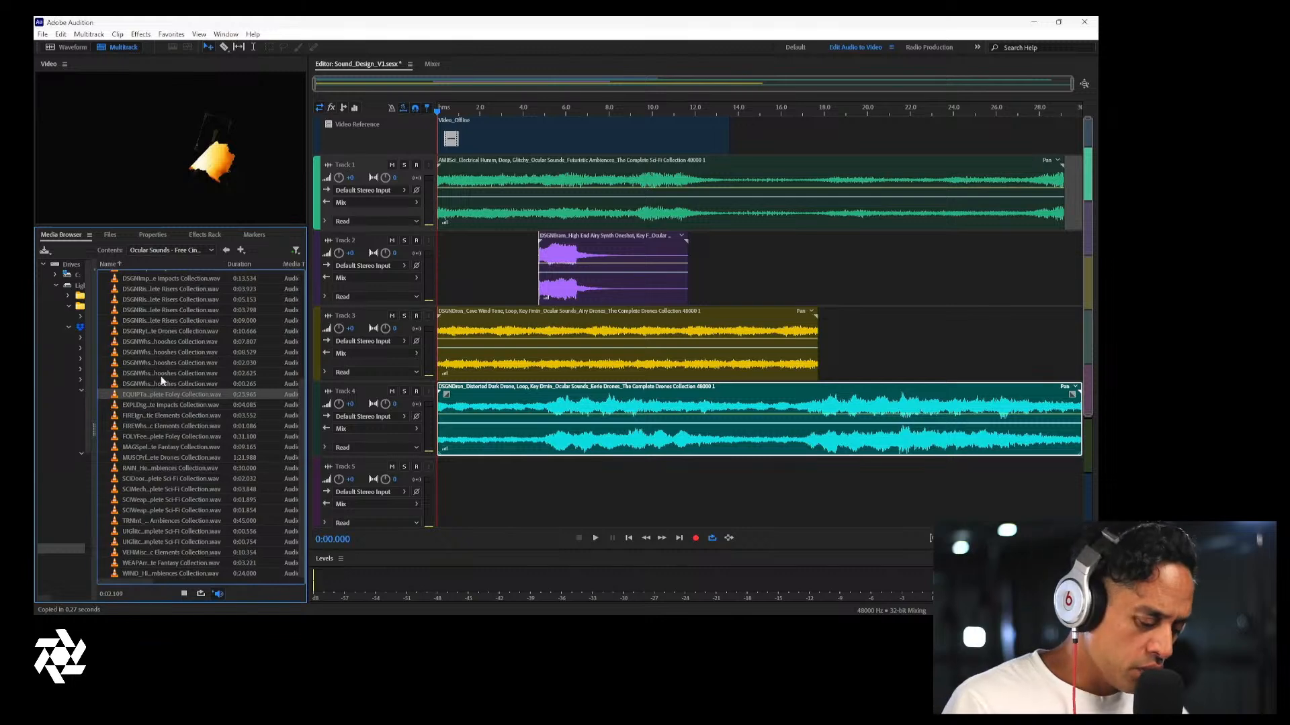
Preview the explosion, fire, foley, magic spell, music drone and rain effects in the Ocular Sounds folder
{"action": "left_click", "coordinate": [178, 401]}
{"action": "left_click", "coordinate": [174, 416]}
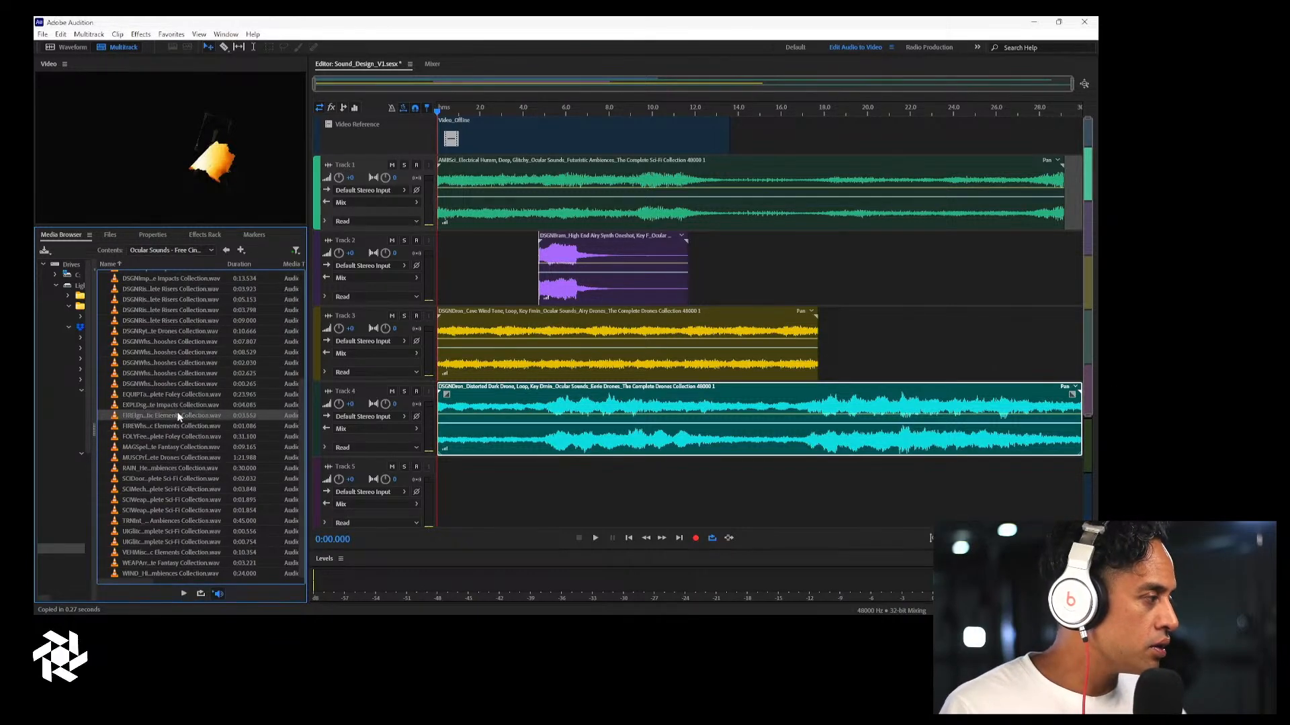
{"action": "left_click", "coordinate": [172, 425]}
{"action": "left_click", "coordinate": [172, 436]}
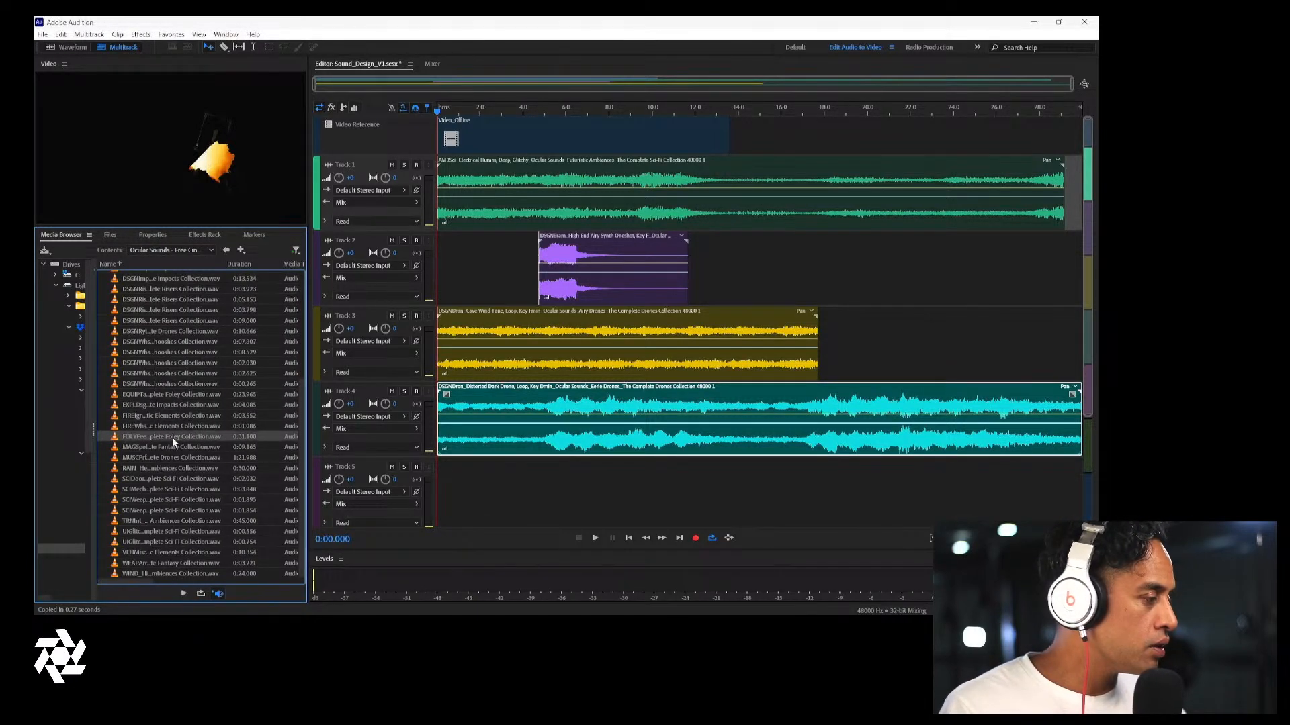
{"action": "left_click", "coordinate": [171, 446]}
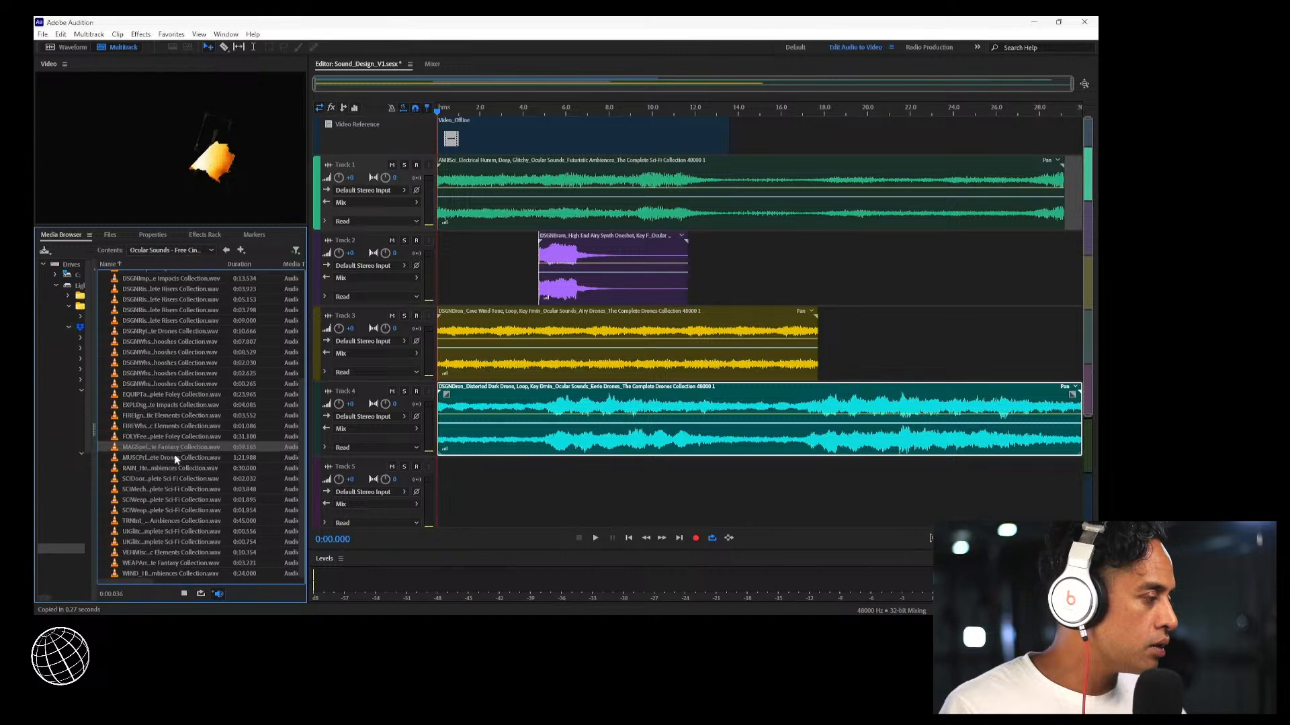
{"action": "left_click", "coordinate": [175, 457]}
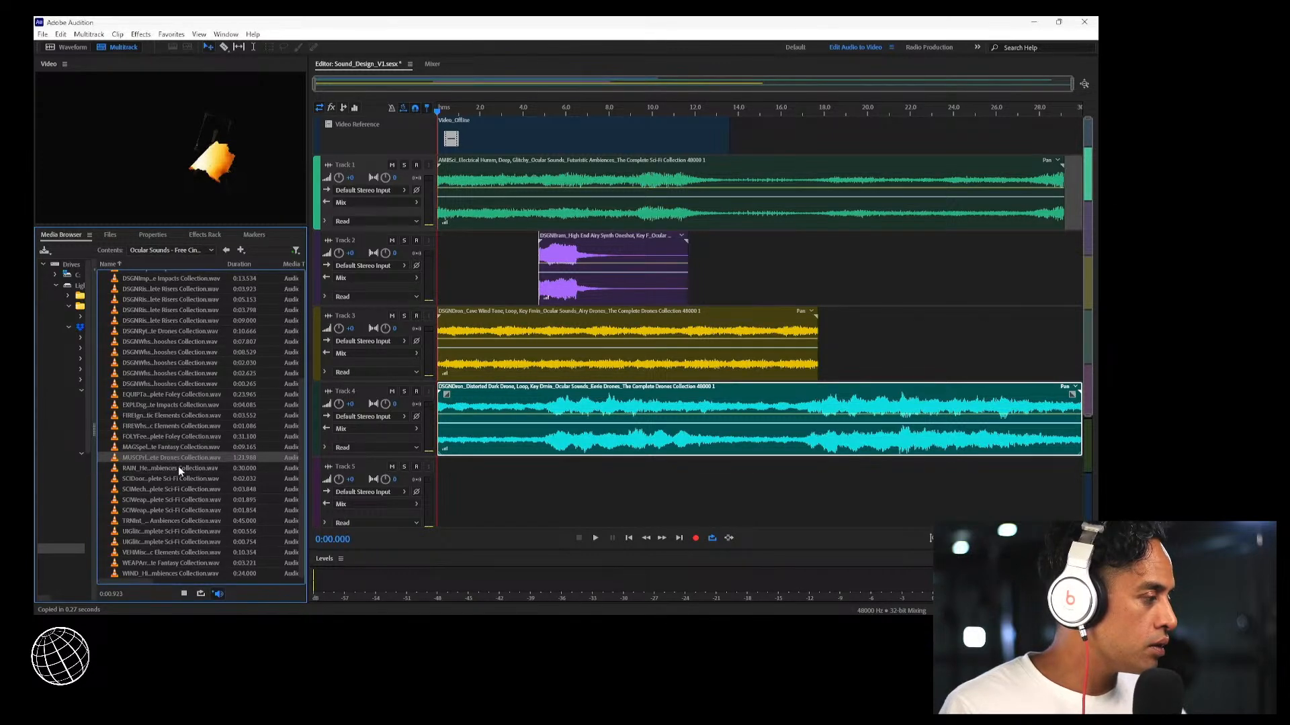
{"action": "left_click", "coordinate": [179, 468]}
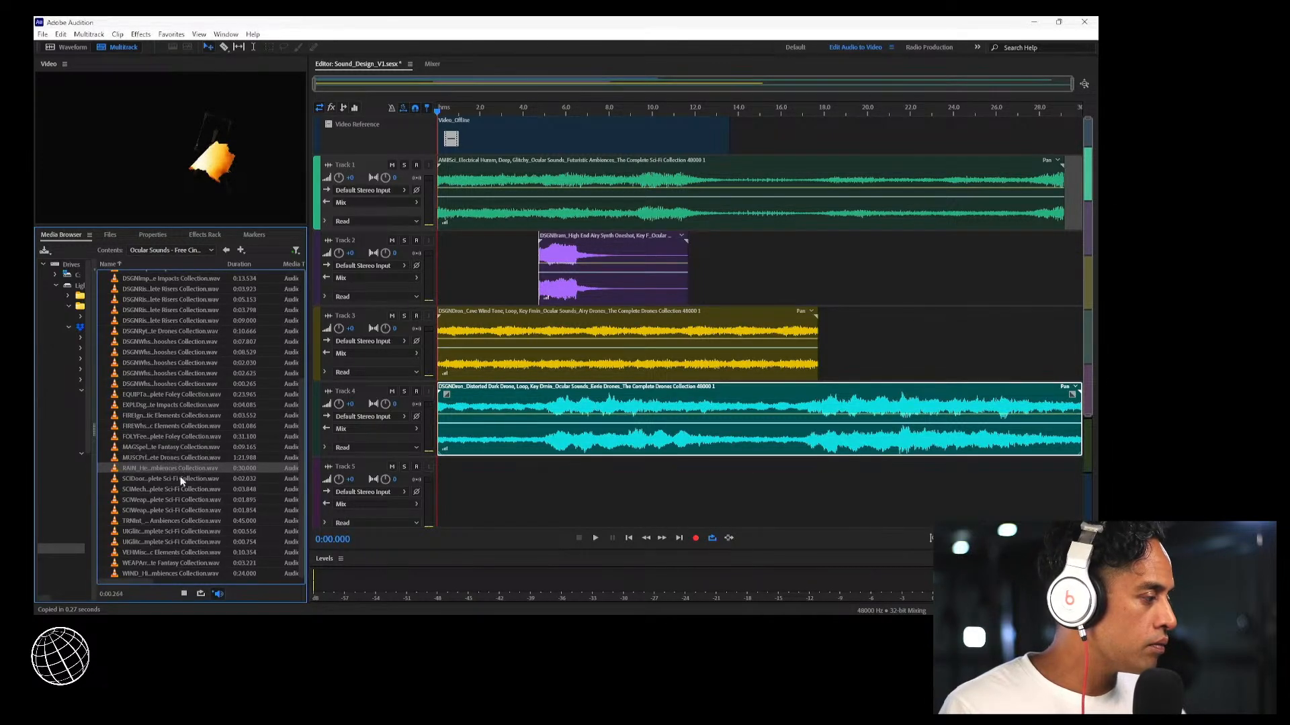
Preview the sci-fi door, mechanism and weapon effects, the 45-second ambience and the two UI glitch sounds
{"action": "left_click", "coordinate": [176, 477]}
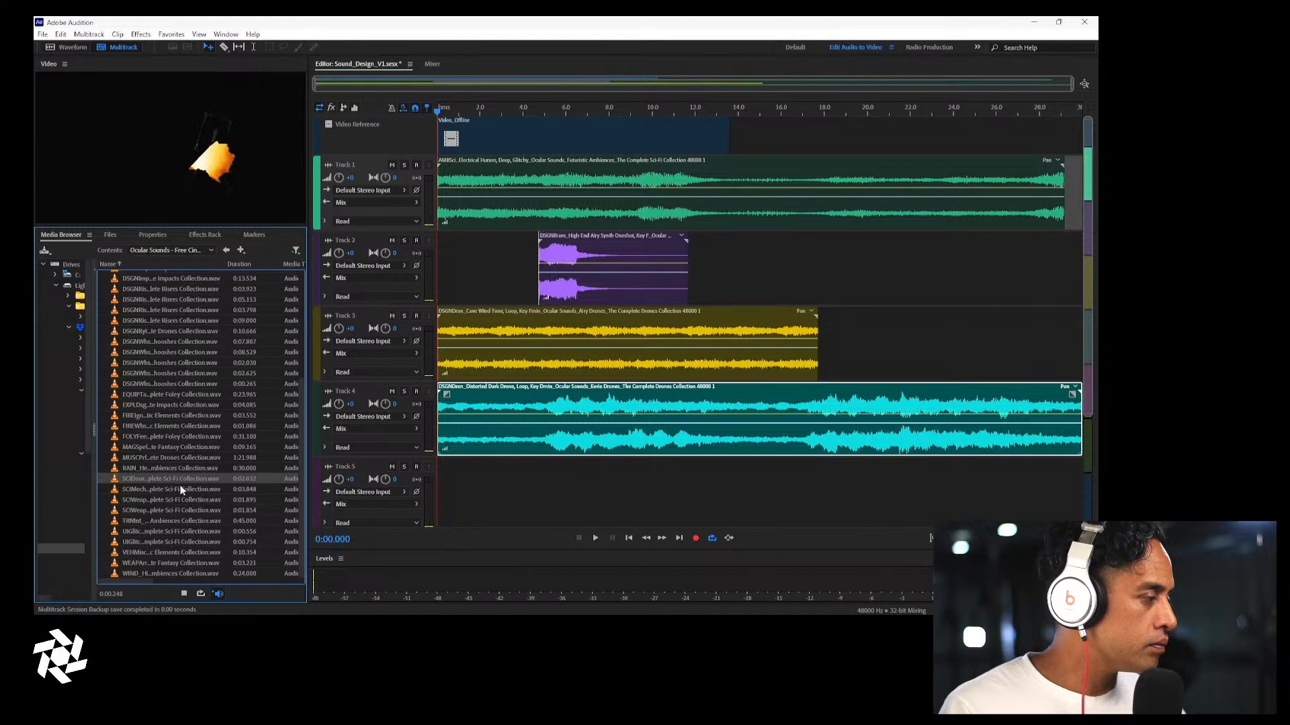
{"action": "left_click", "coordinate": [176, 489]}
{"action": "left_click", "coordinate": [177, 500]}
{"action": "left_click", "coordinate": [176, 509]}
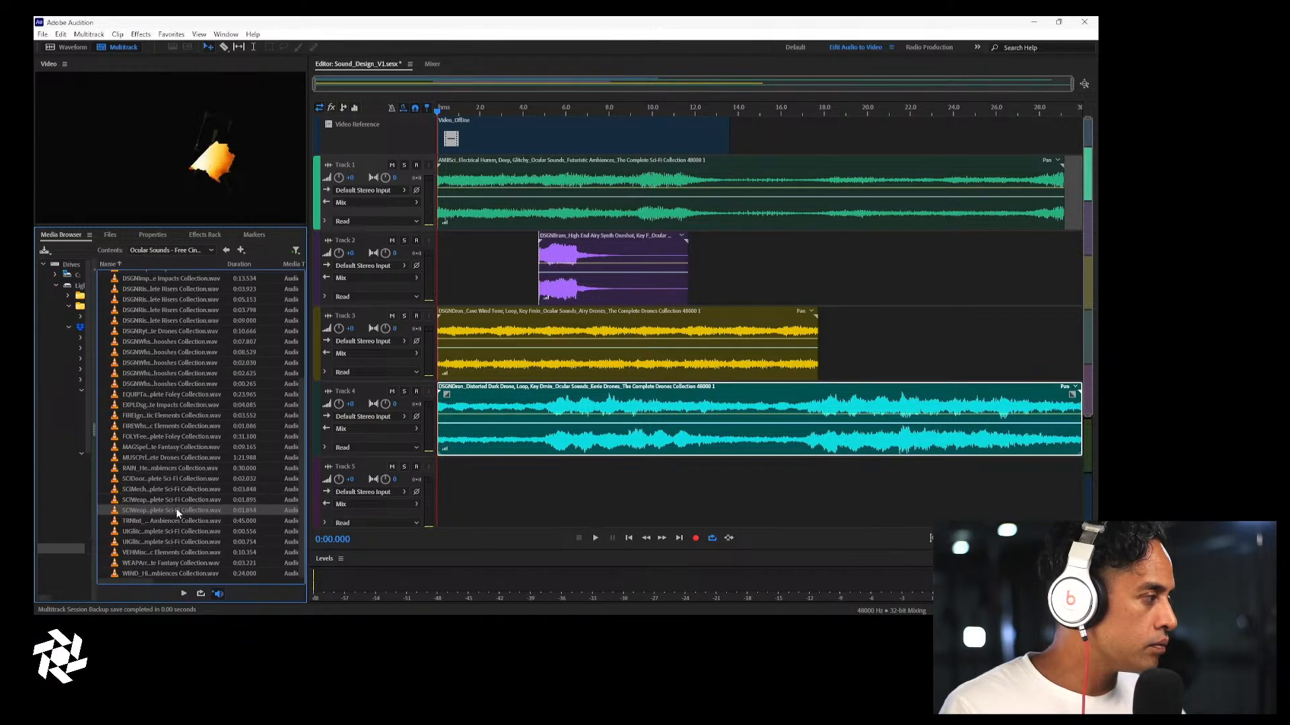
{"action": "left_click", "coordinate": [175, 521]}
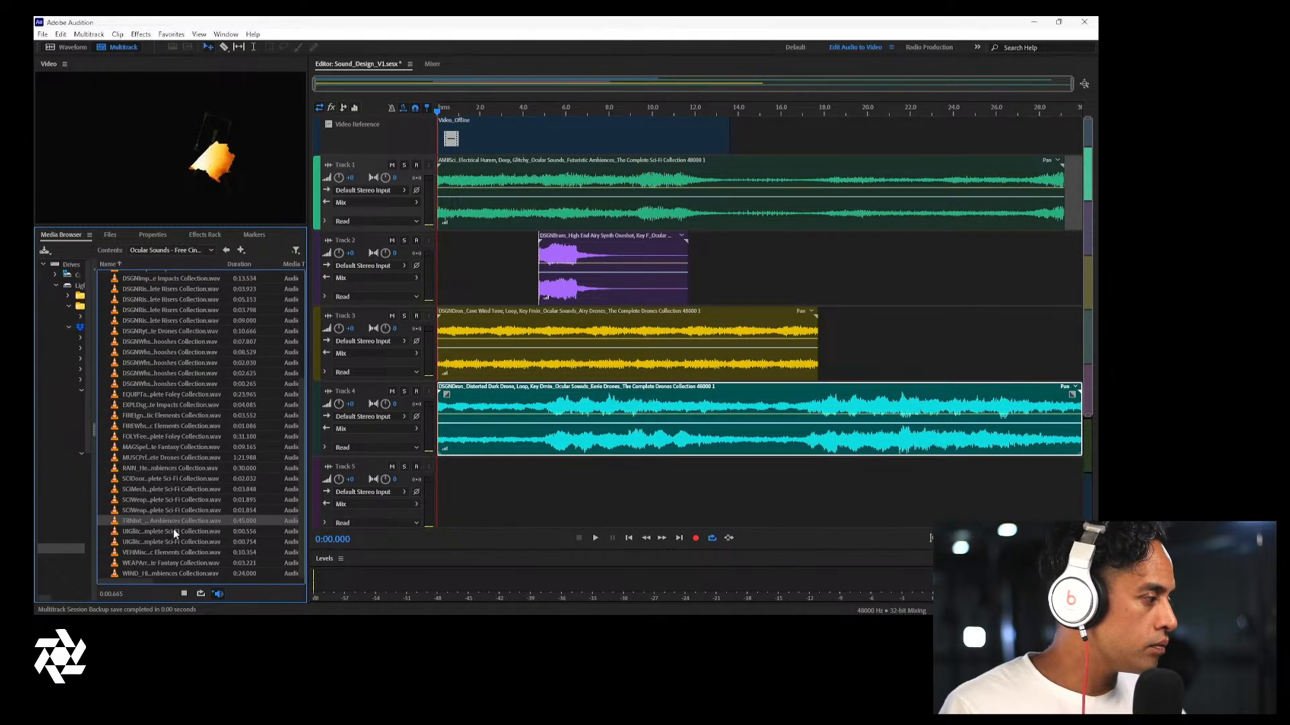
{"action": "left_click", "coordinate": [174, 531]}
{"action": "left_click", "coordinate": [171, 543]}
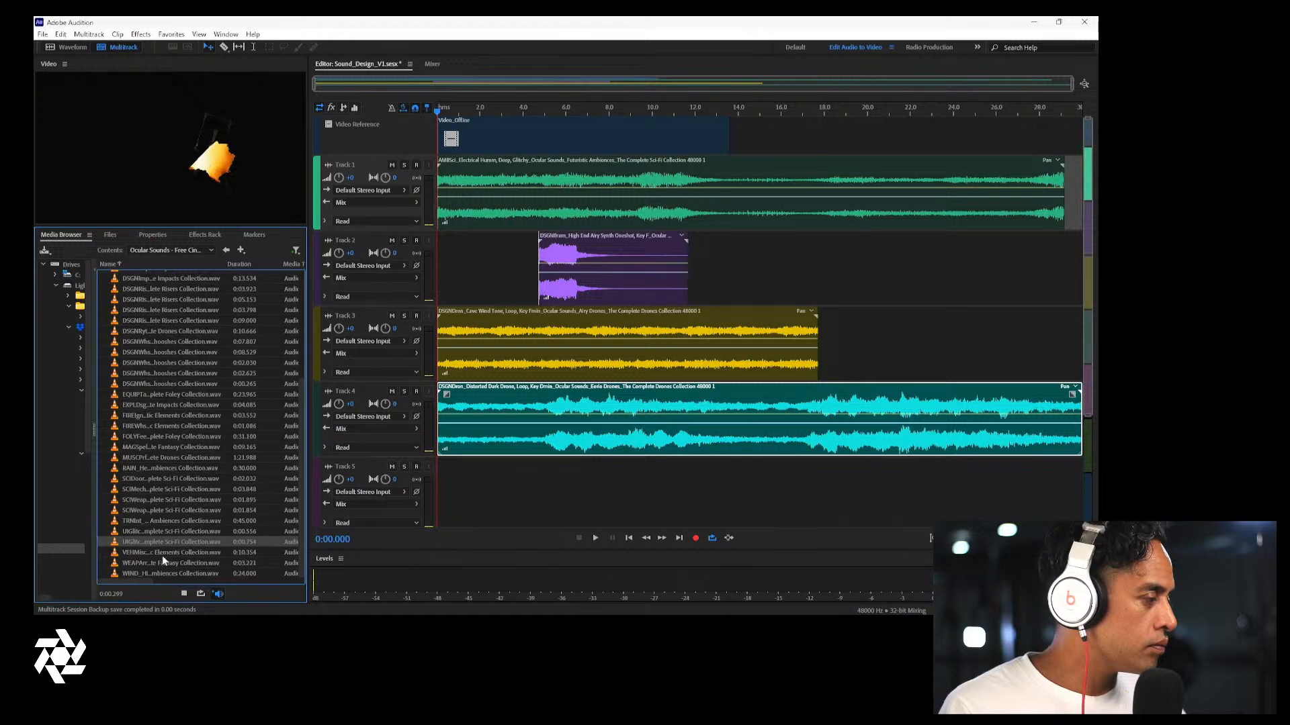
Preview the vehicle, weapon and wind effects and place the 0.754-second UI glitch sound on Track 5 at about 2.6 seconds
{"action": "left_click", "coordinate": [163, 552]}
{"action": "left_click", "coordinate": [167, 563]}
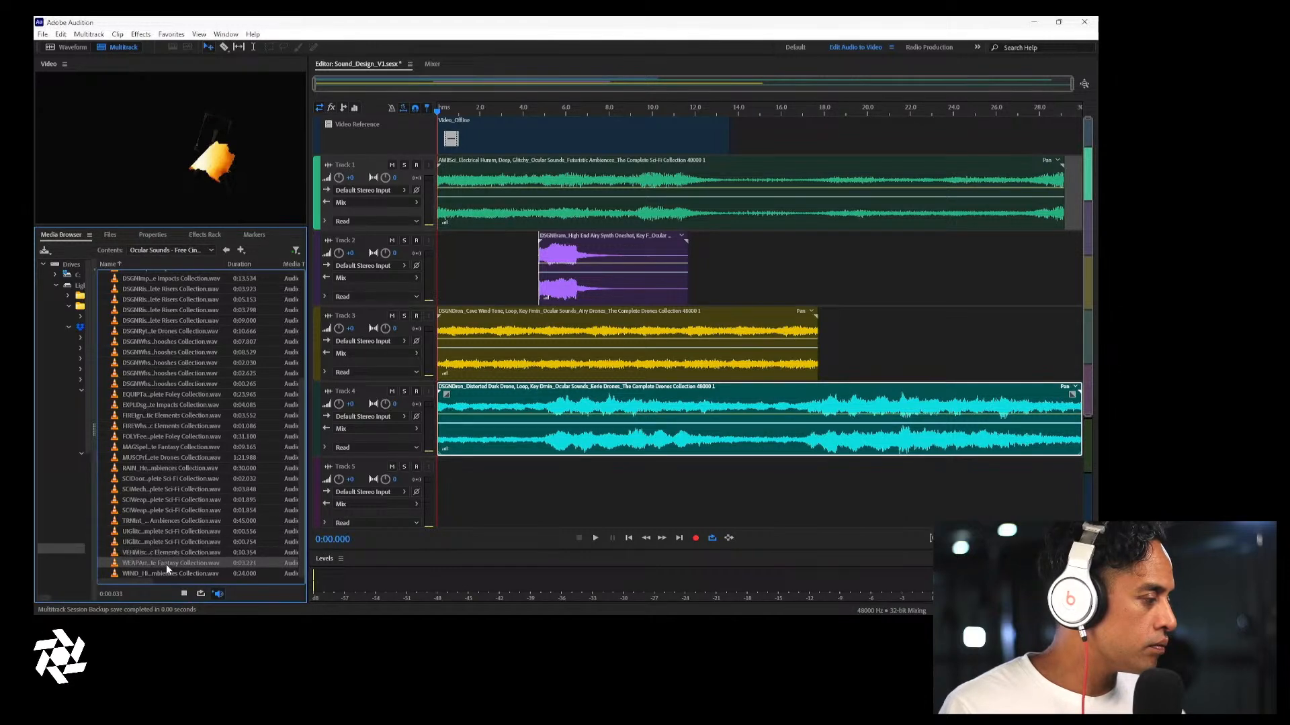
{"action": "left_click", "coordinate": [163, 574]}
{"action": "left_click", "coordinate": [173, 541]}
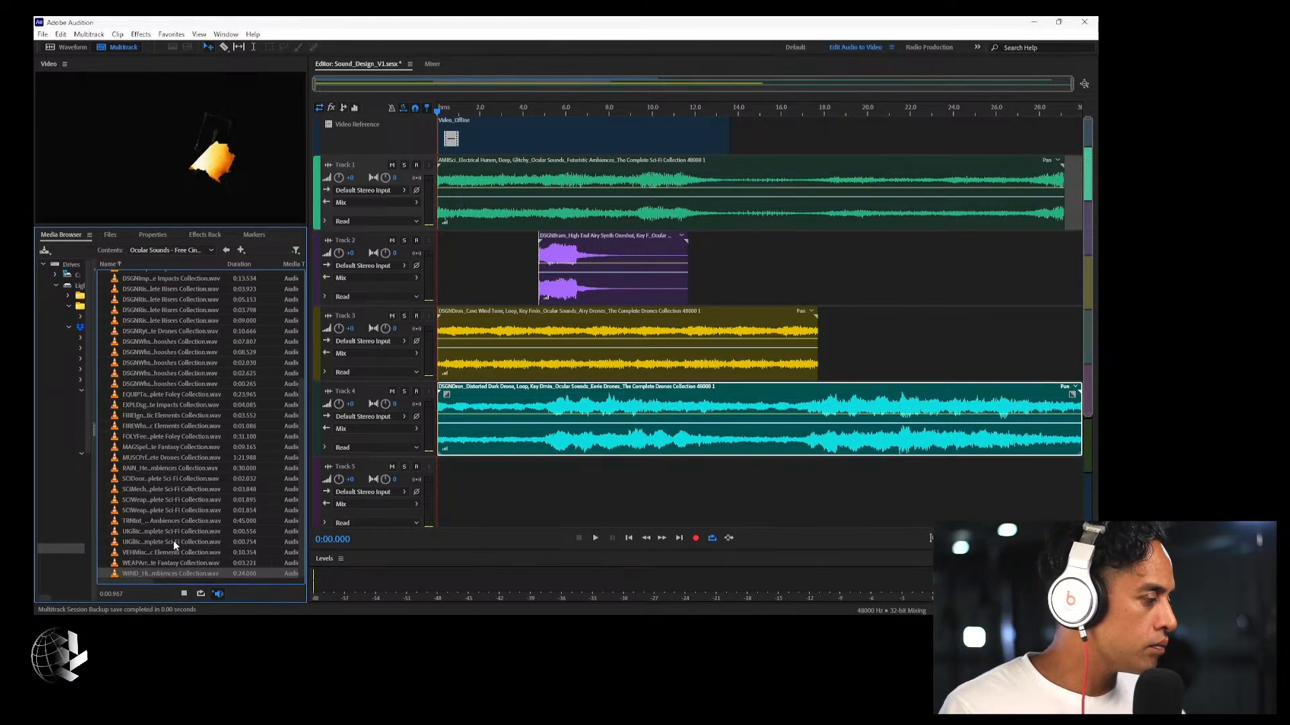
{"action": "left_click_drag", "start_coordinate": [174, 541], "coordinate": [501, 511]}
Return to the Wk11_Premiere_Export folder and expand the Ocular Sounds folder in place to look through its effects
{"action": "scroll", "coordinate": [214, 450], "scroll_direction": "up", "scroll_amount": 5}
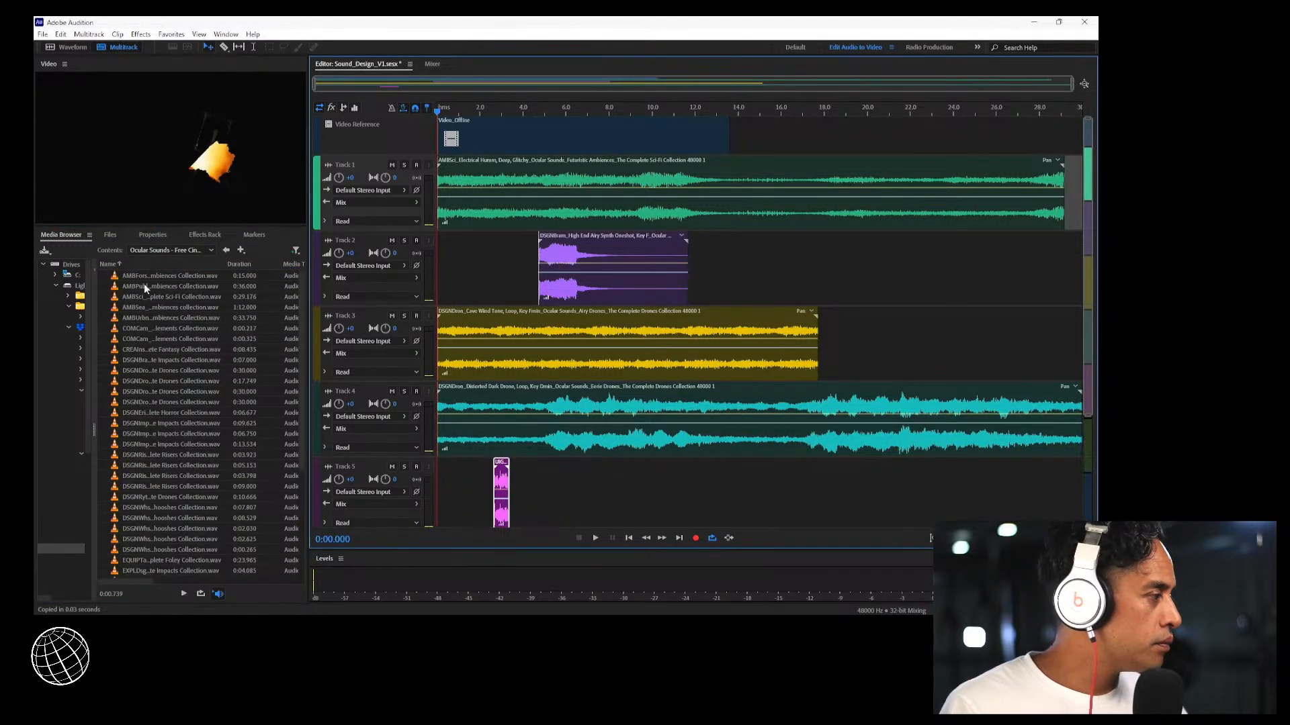
{"action": "left_click", "coordinate": [226, 251]}
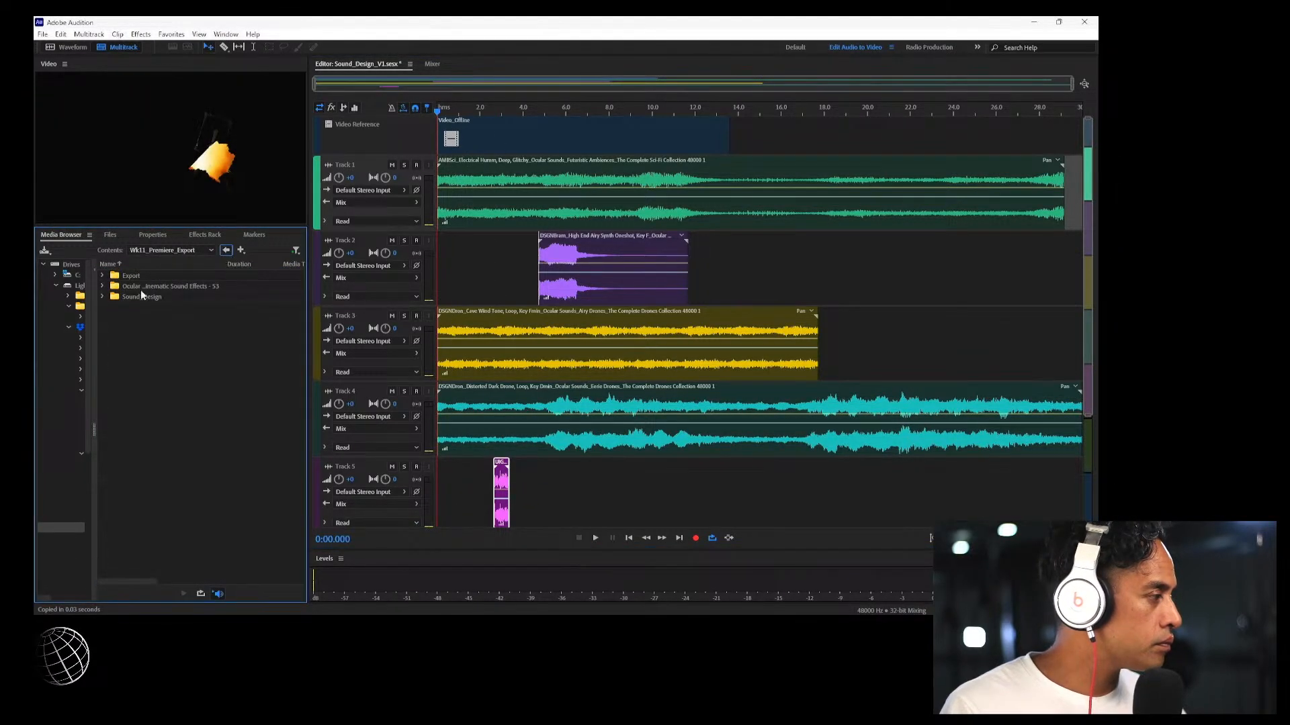
{"action": "left_click", "coordinate": [103, 287]}
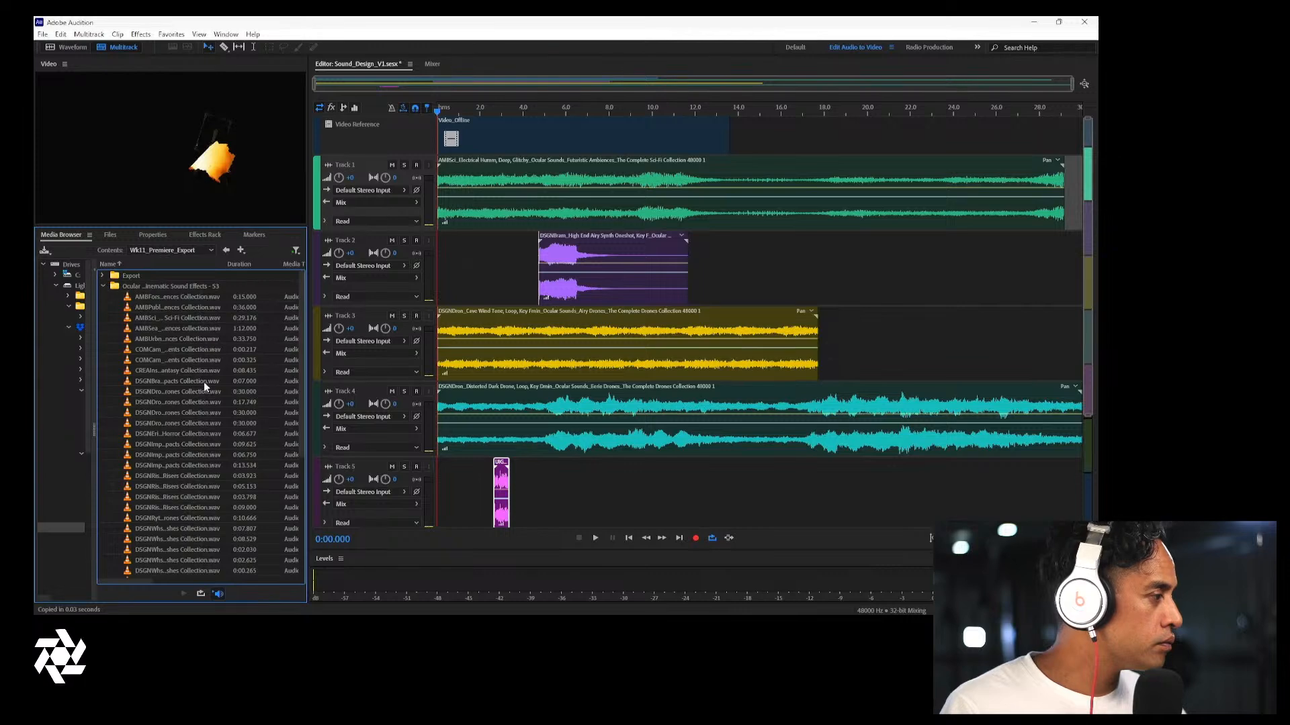
{"action": "scroll", "coordinate": [208, 384], "scroll_direction": "down", "scroll_amount": 6}
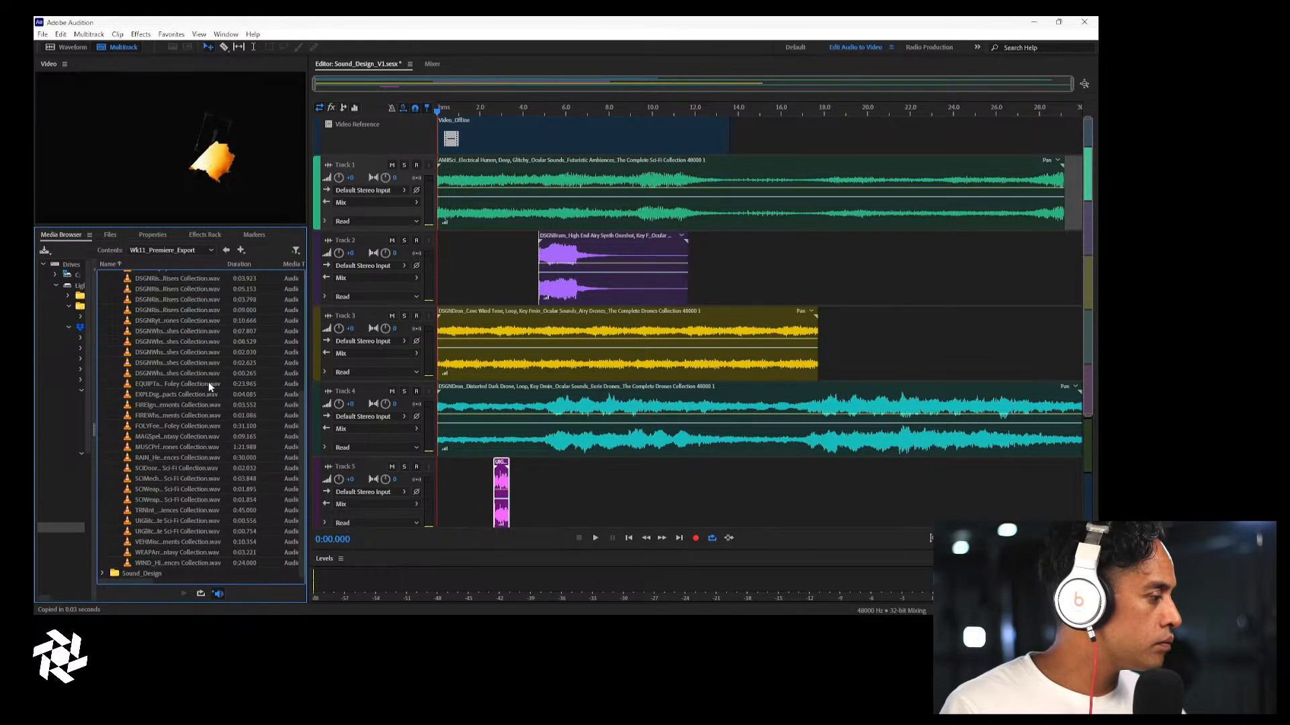
{"action": "scroll", "coordinate": [208, 382], "scroll_direction": "up", "scroll_amount": 6}
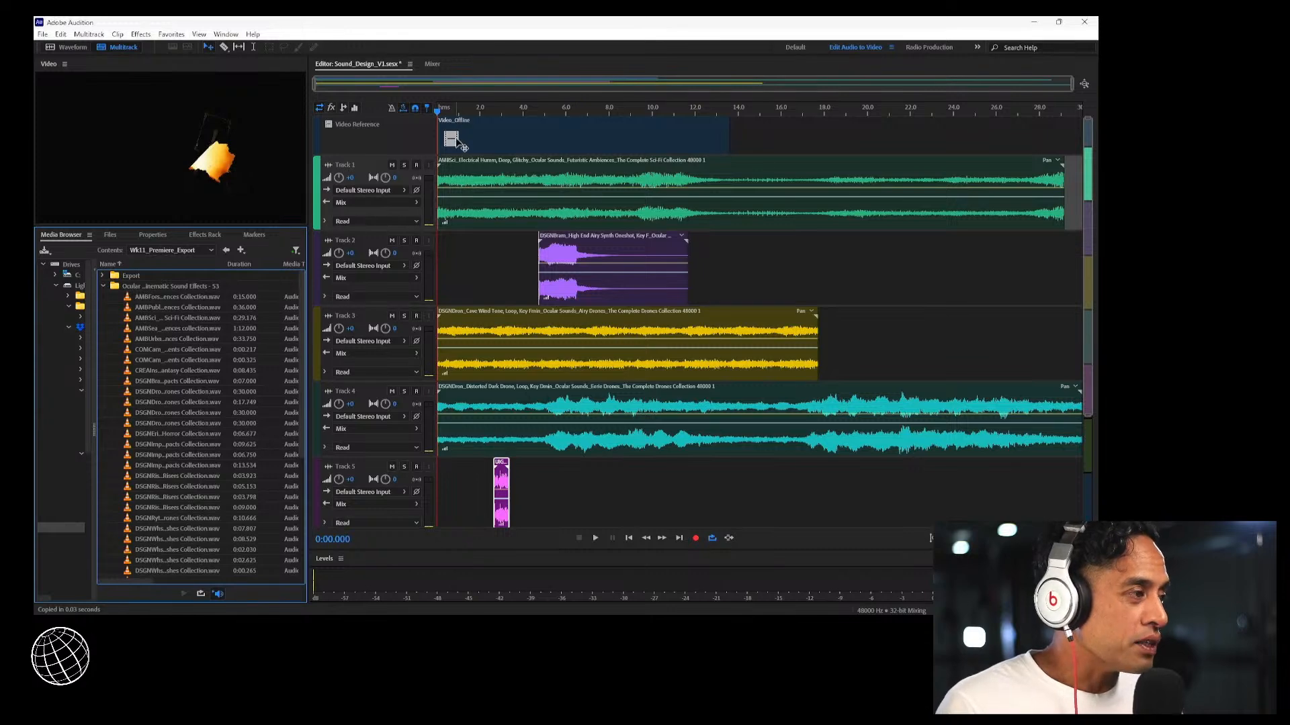
Solo Track 1 and listen to its Electrical Horror ambience from the start, through the middle and near the clip's end
{"action": "left_click", "coordinate": [438, 113]}
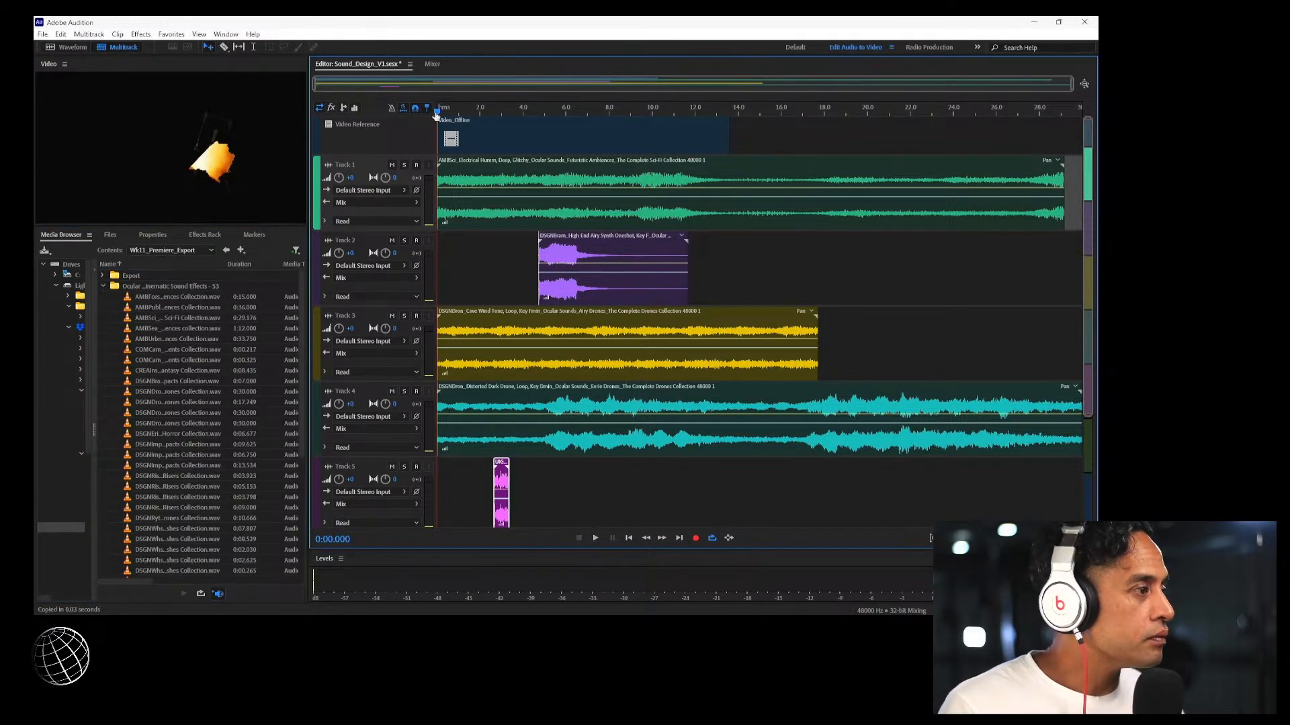
{"action": "left_click", "coordinate": [404, 165]}
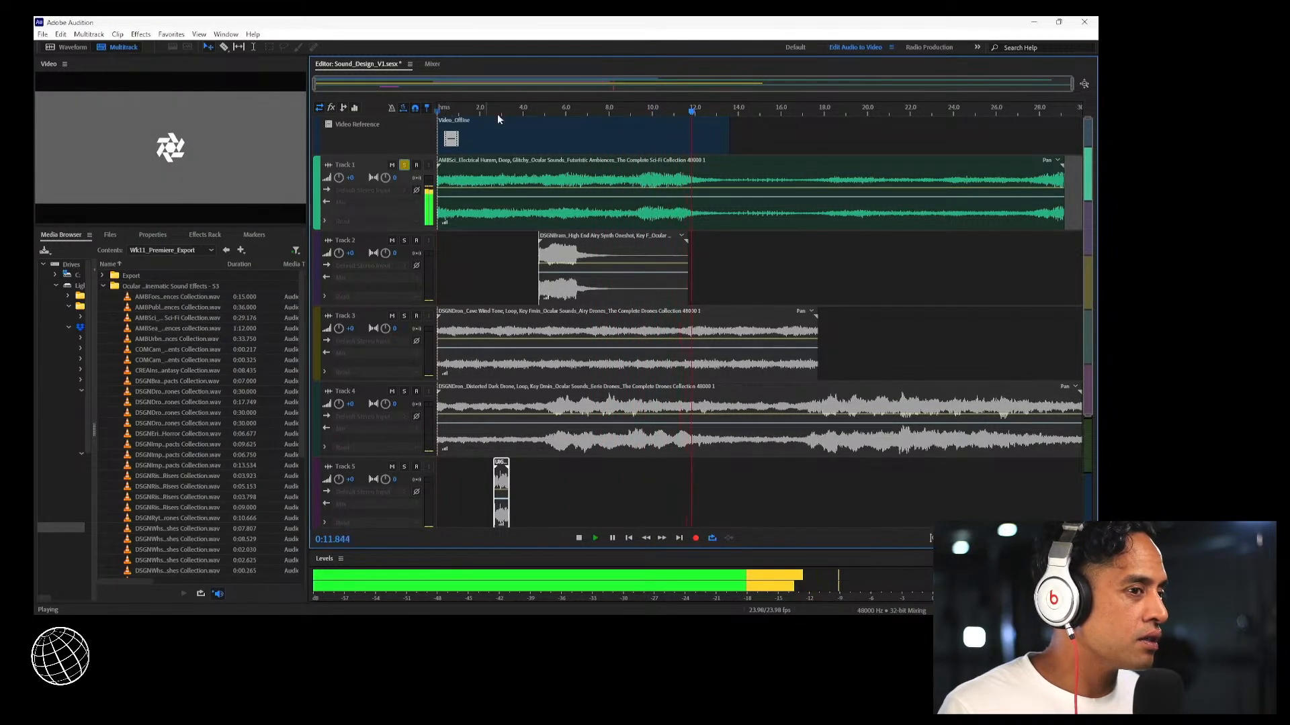
{"action": "scroll", "coordinate": [783, 216], "scroll_direction": "down", "scroll_amount": 3}
{"action": "scroll", "coordinate": [784, 216], "scroll_direction": "up", "scroll_amount": 3}
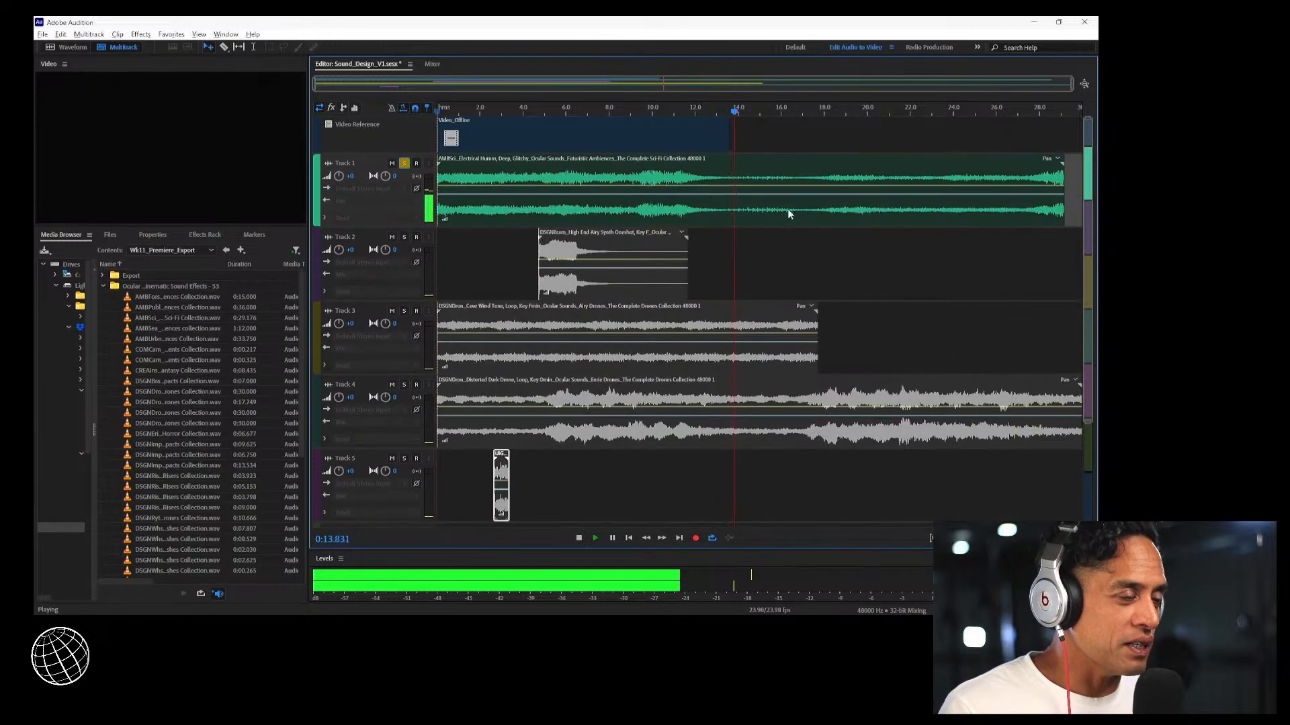
{"action": "left_click", "coordinate": [853, 112]}
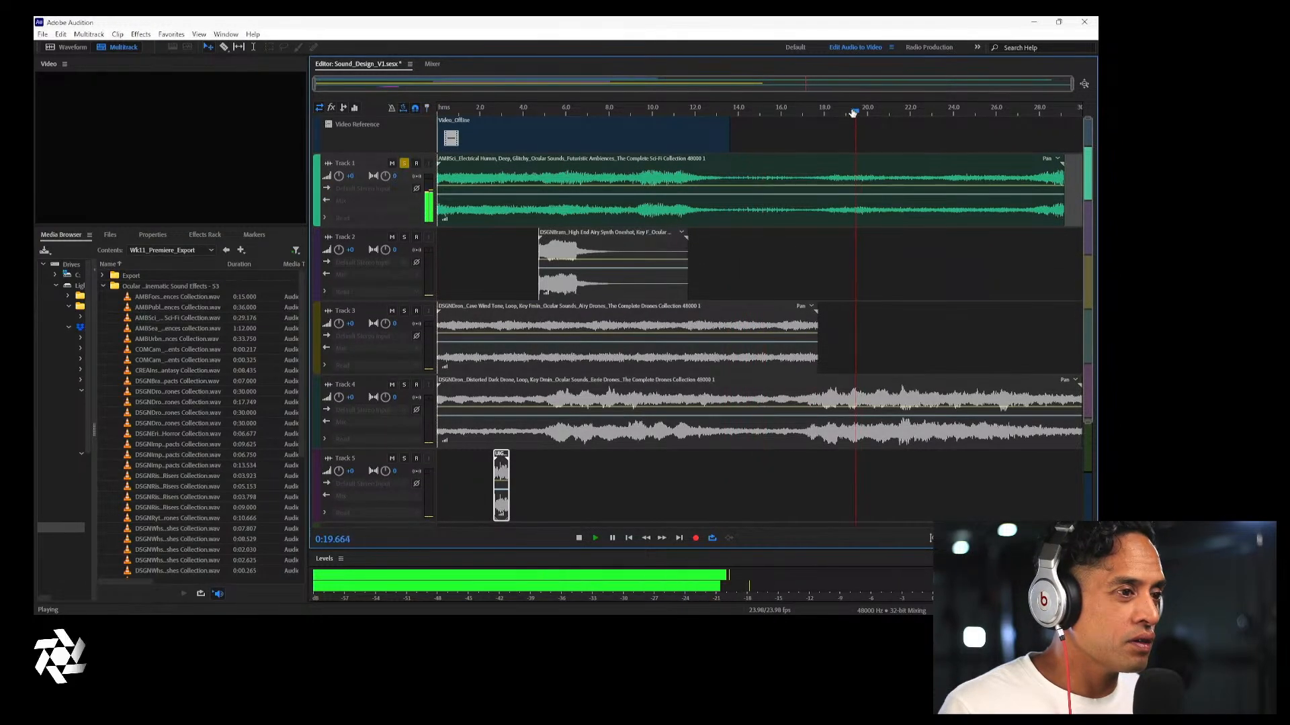
{"action": "left_click", "coordinate": [808, 112]}
{"action": "key", "text": "space"}
{"action": "key", "text": "space"}
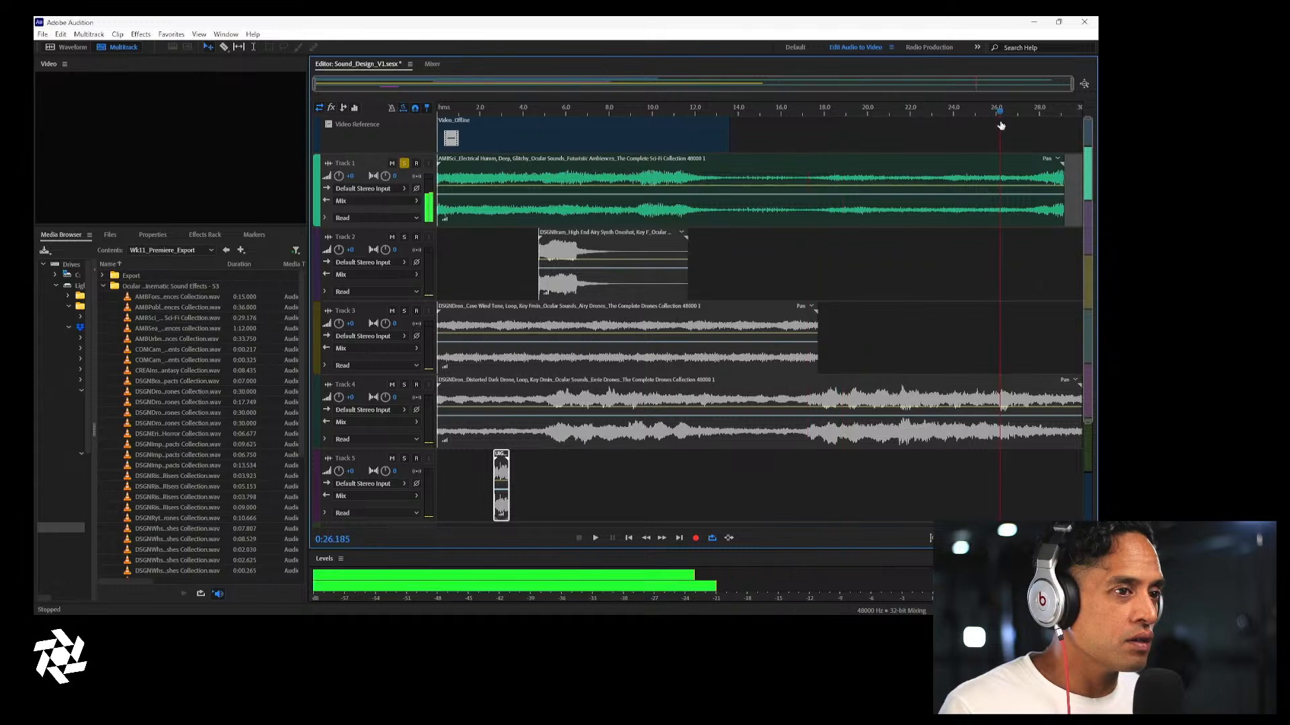
{"action": "left_click", "coordinate": [1016, 111]}
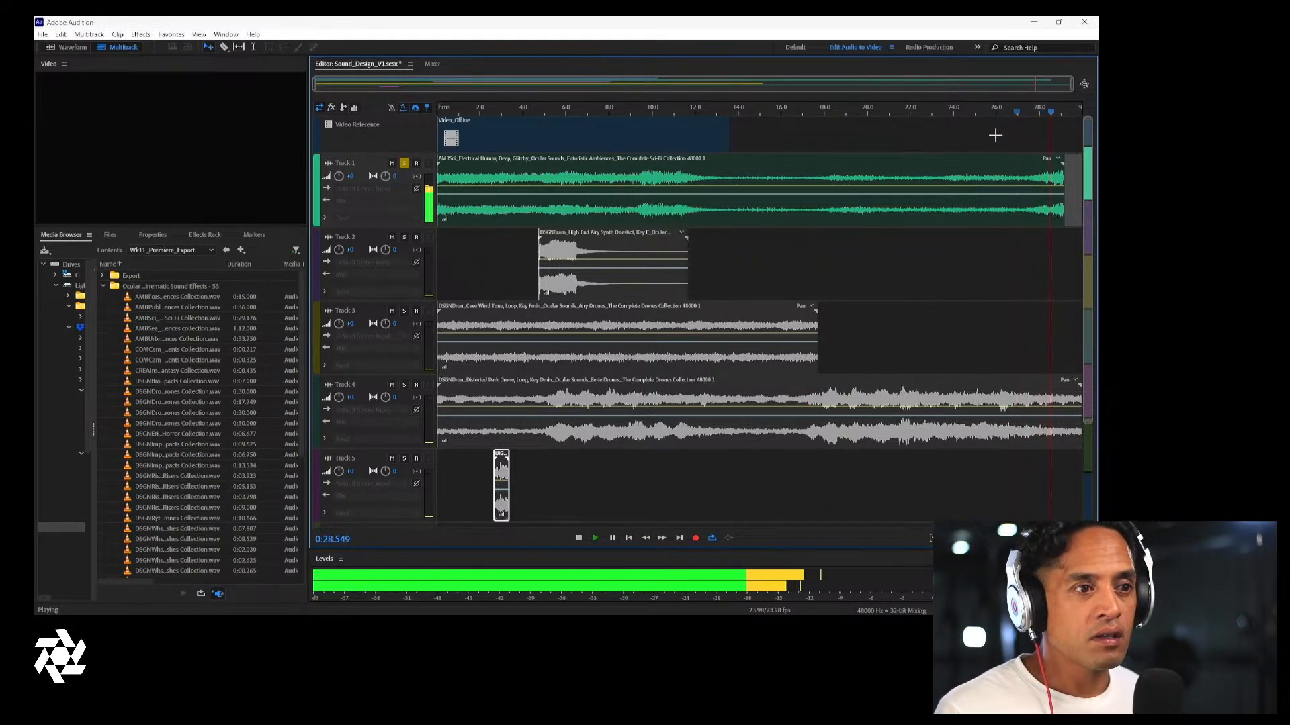
{"action": "key", "text": "space"}
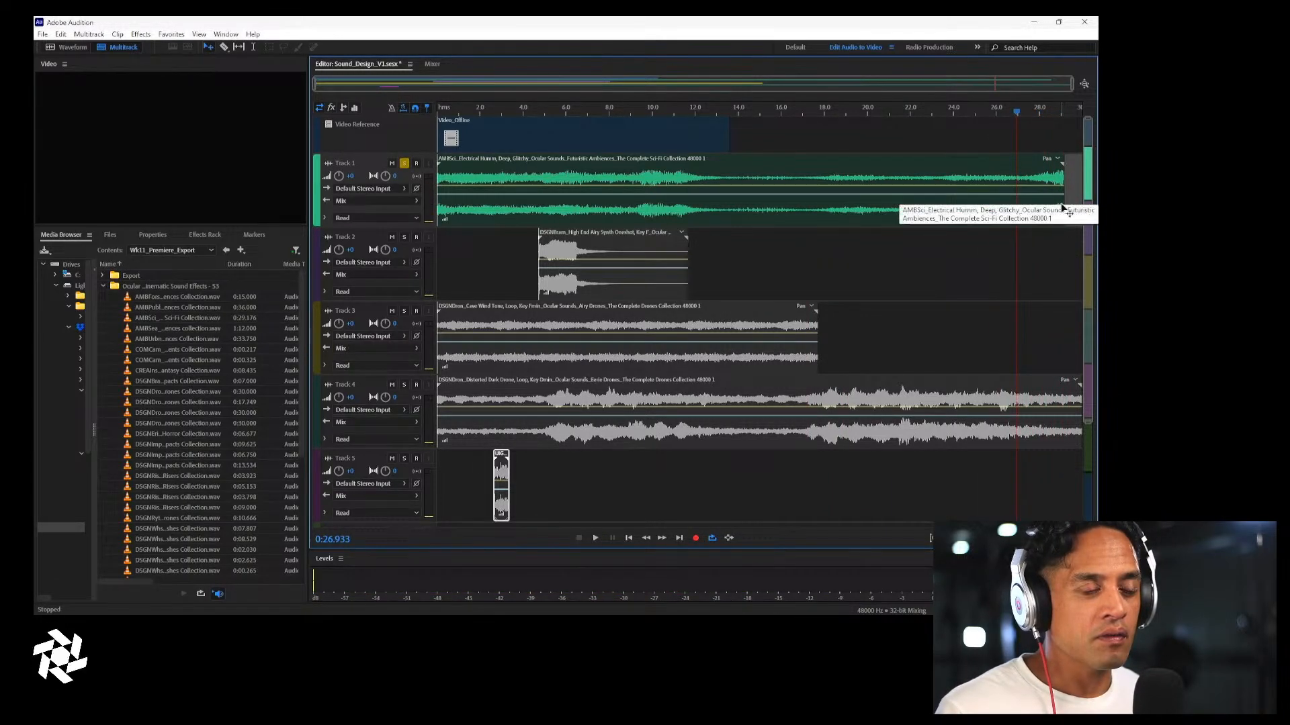
Trim the end of the Track 1 ambience to about 13.4 seconds, near the video's end, and play from the start
{"action": "left_click_drag", "start_coordinate": [1063, 194], "coordinate": [726, 180]}
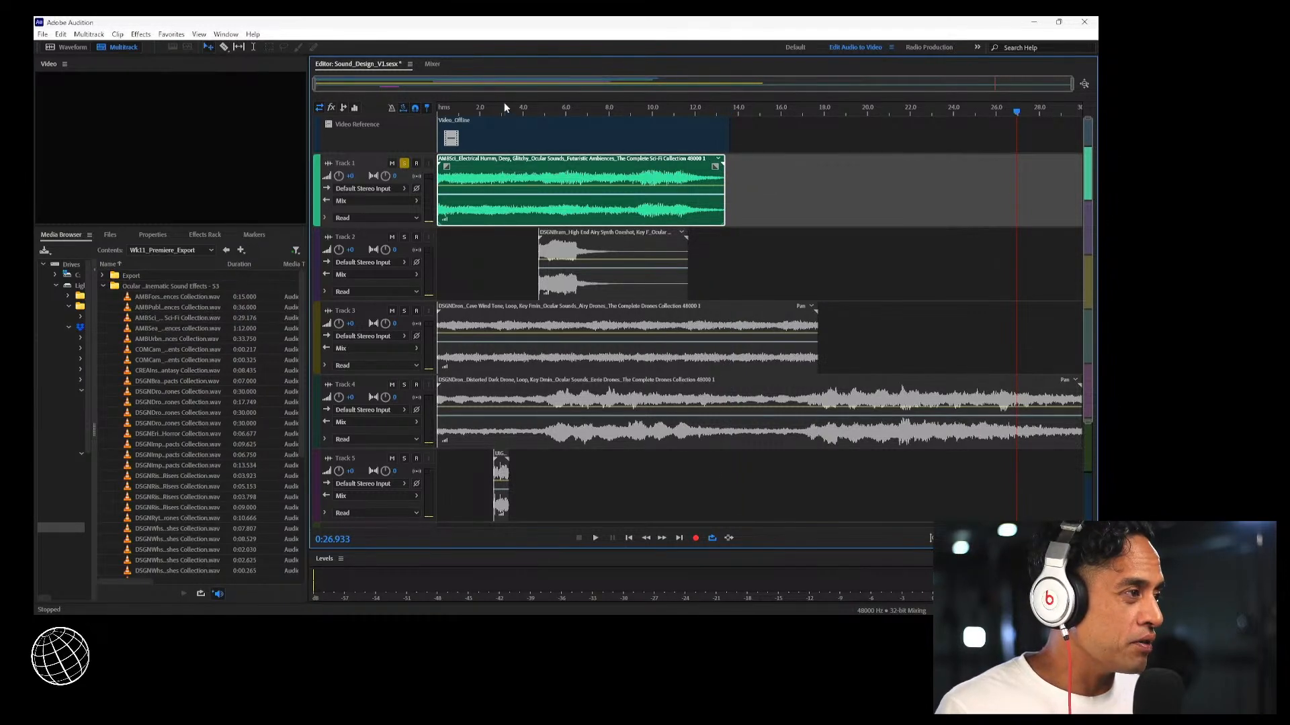
{"action": "left_click_drag", "start_coordinate": [502, 107], "coordinate": [301, 108]}
{"action": "key", "text": "space"}
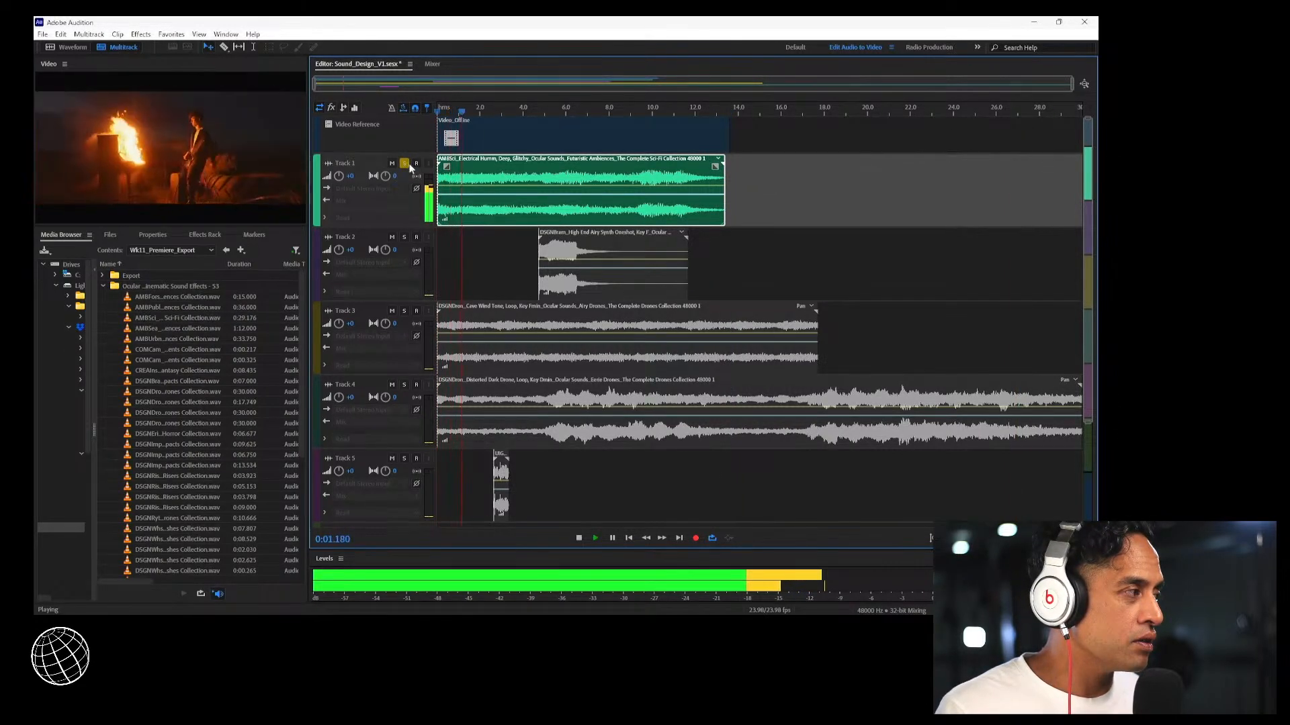
Switch the solo from Track 1 to Track 2 and listen to the Airy Synth Oneshot from about 4.4 seconds
{"action": "left_click", "coordinate": [404, 163]}
{"action": "key", "text": "space"}
{"action": "left_click", "coordinate": [404, 236]}
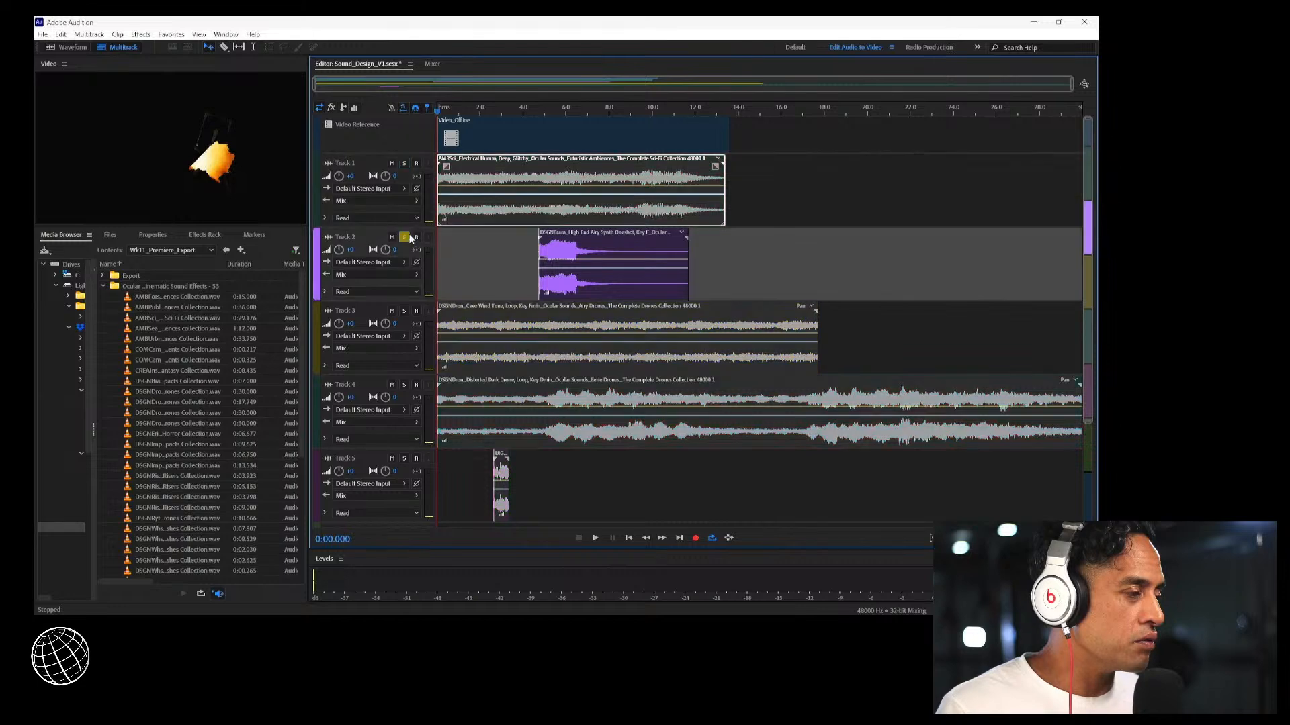
{"action": "left_click_drag", "start_coordinate": [566, 112], "coordinate": [531, 113]}
{"action": "key", "text": "space"}
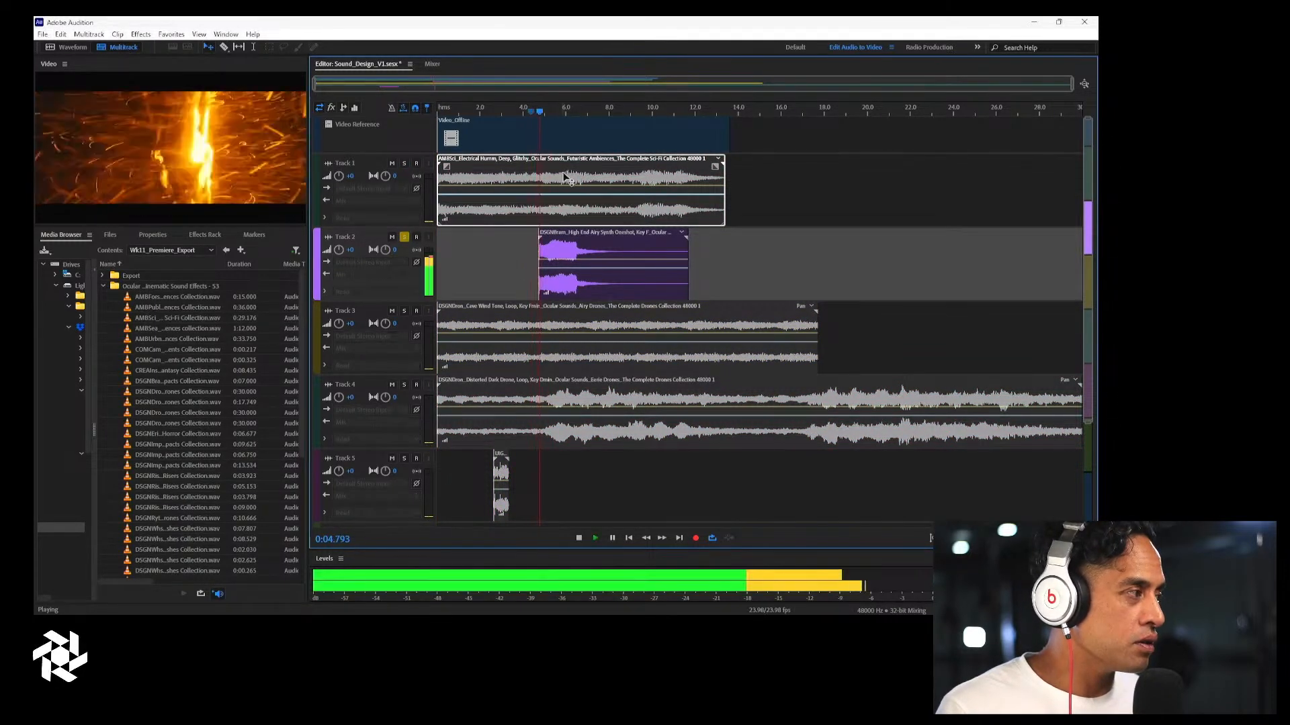
{"action": "key", "text": "space"}
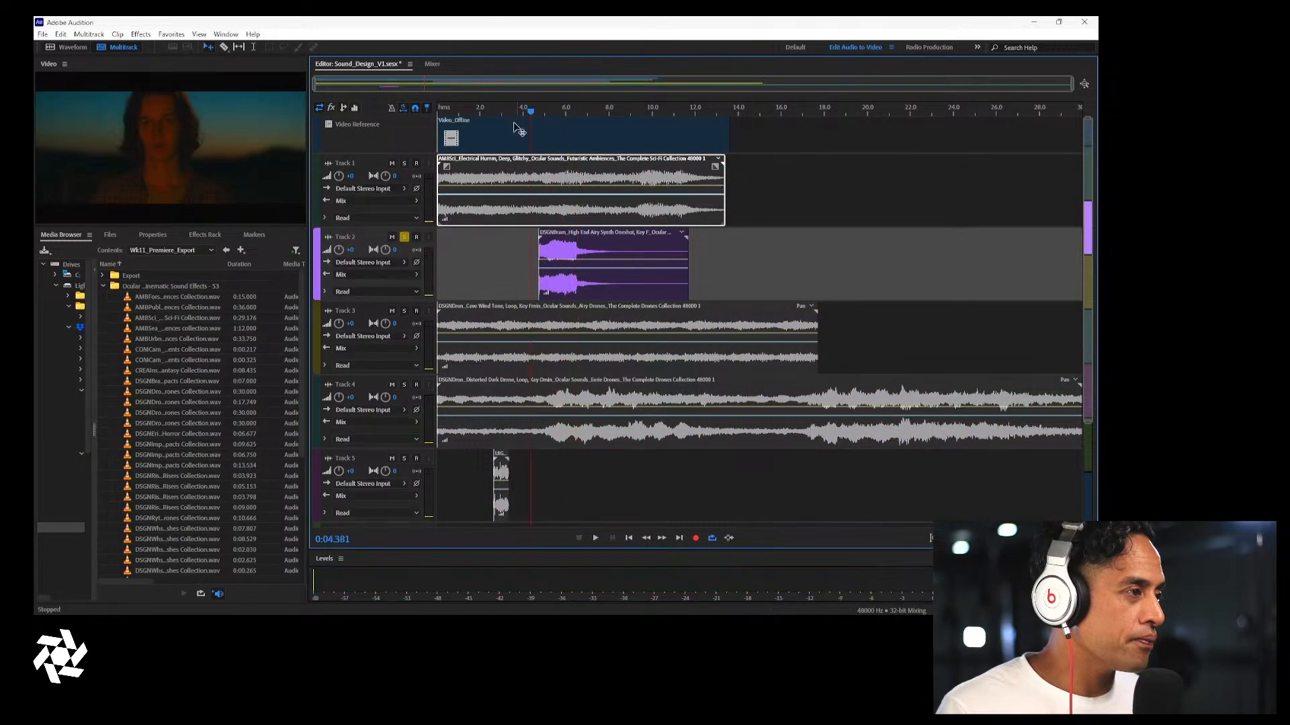
Play the video from about 0.9 seconds and move the Track 2 synth oneshot to start at that point
{"action": "left_click_drag", "start_coordinate": [498, 112], "coordinate": [456, 113]}
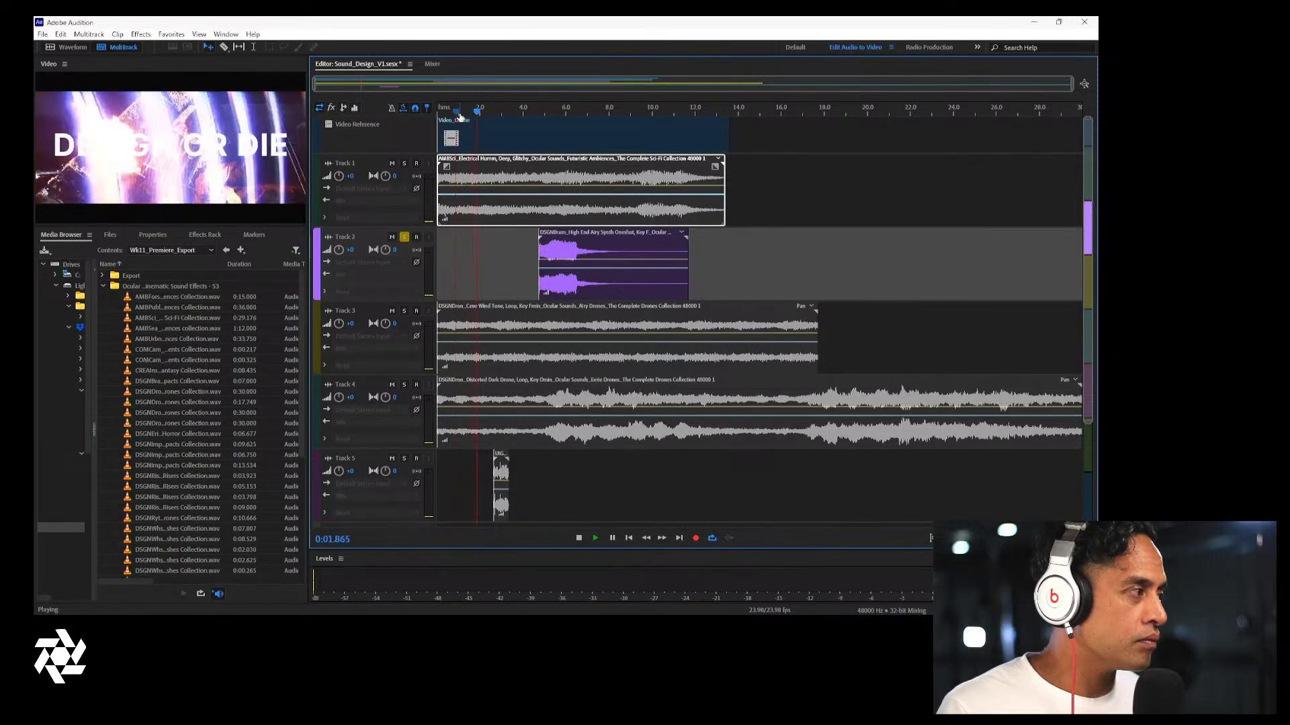
{"action": "key", "text": "space"}
{"action": "left_click_drag", "start_coordinate": [582, 250], "coordinate": [497, 246]}
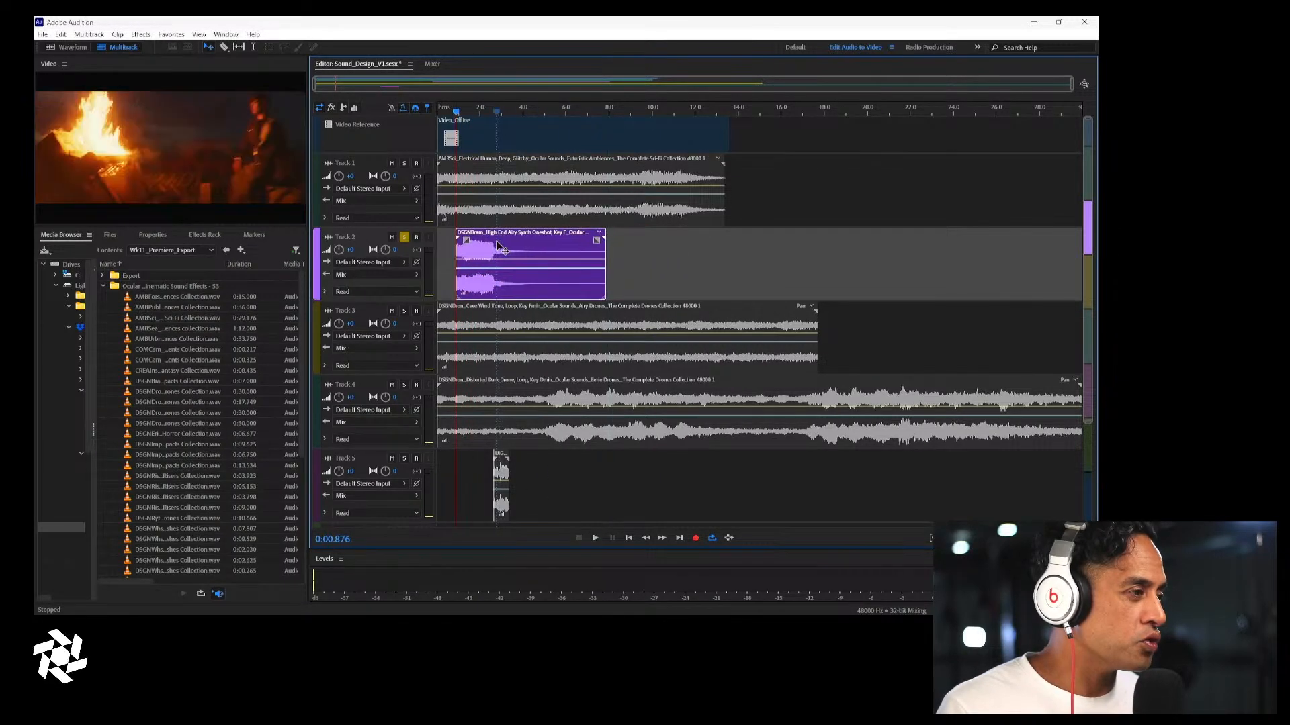
Play the video's opening, fade in the Track 2 synth oneshot and try it starting at about 1.6 seconds
{"action": "key", "text": "space"}
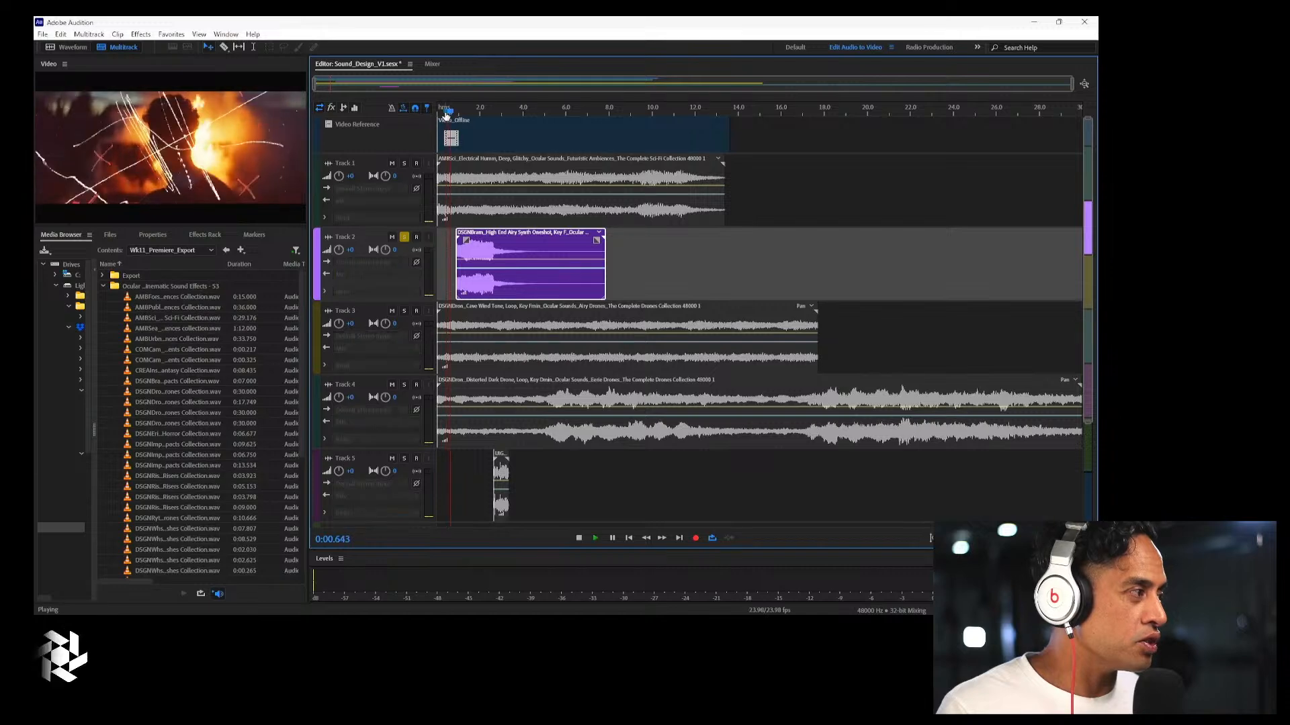
{"action": "key", "text": "space"}
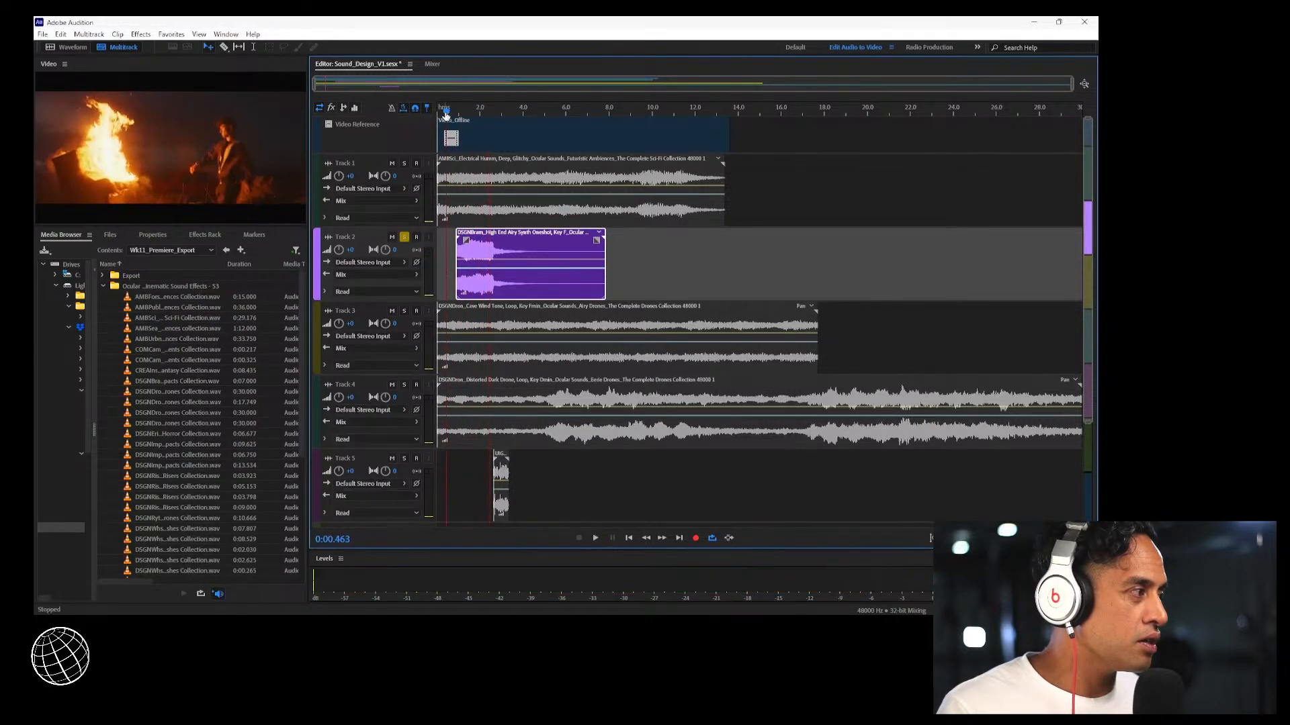
{"action": "left_click", "coordinate": [446, 114]}
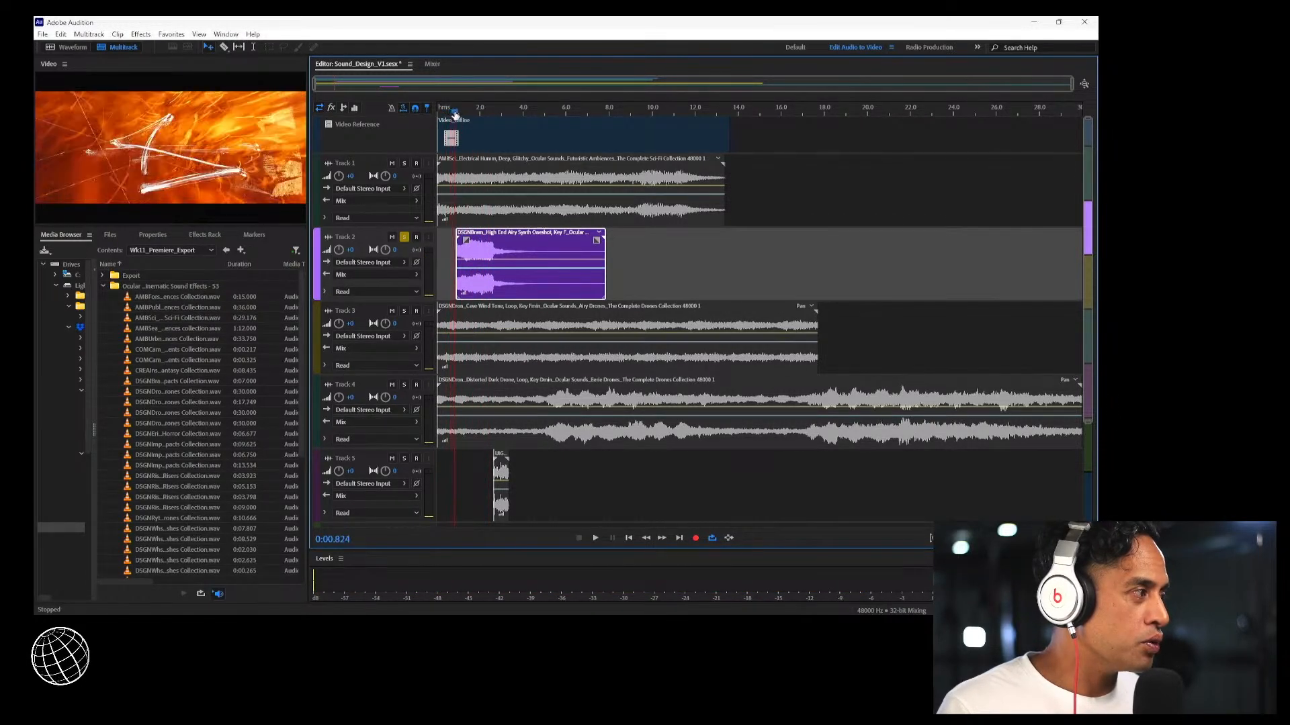
{"action": "left_click_drag", "start_coordinate": [454, 114], "coordinate": [475, 114]}
{"action": "left_click_drag", "start_coordinate": [512, 251], "coordinate": [480, 176]}
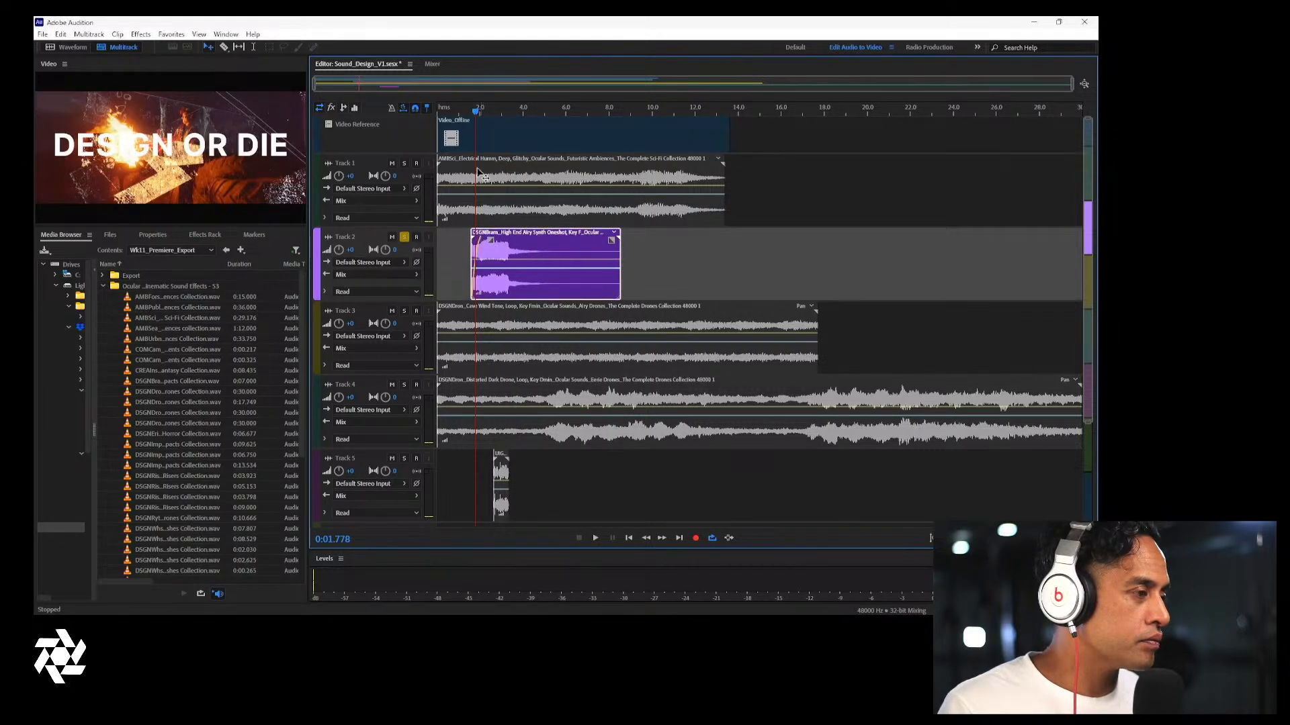
{"action": "left_click", "coordinate": [461, 114]}
{"action": "key", "text": "space"}
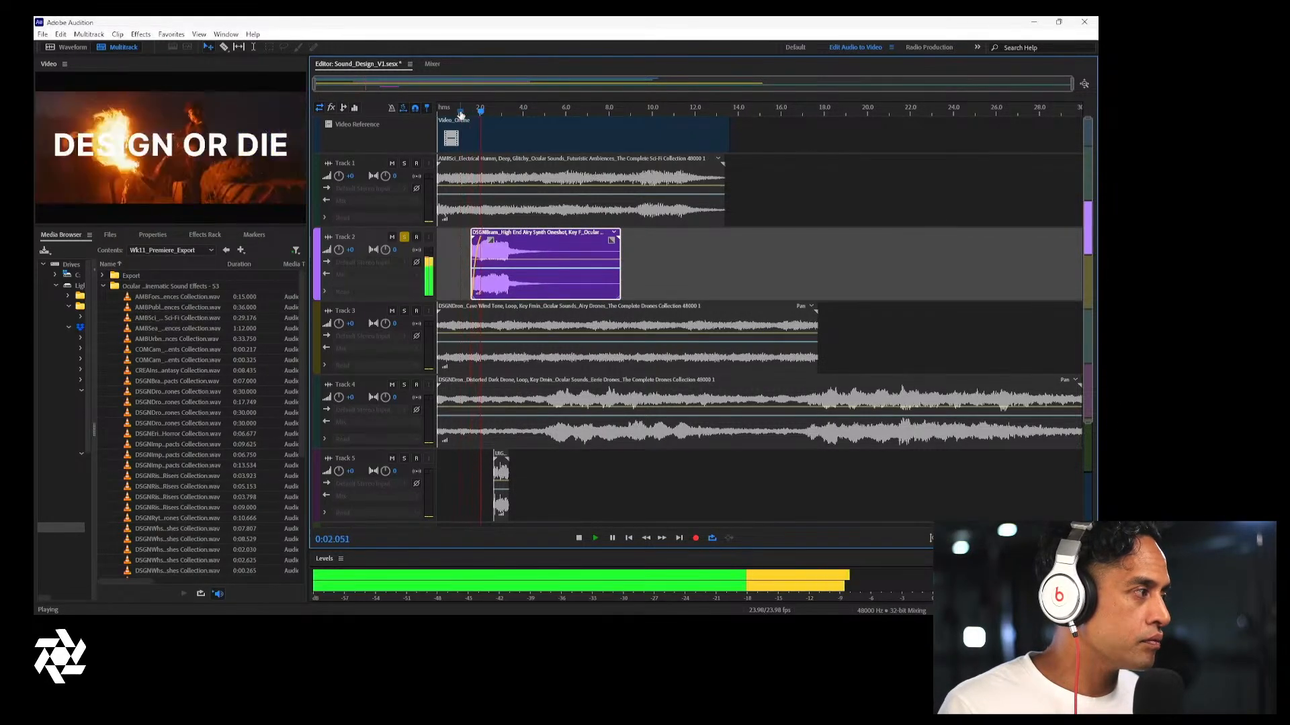
{"action": "key", "text": "space"}
Shift the Track 2 synth oneshot earlier in stages, listening after each move, until it starts at about 0.6 seconds
{"action": "left_click_drag", "start_coordinate": [535, 247], "coordinate": [525, 247]}
{"action": "key", "text": "space"}
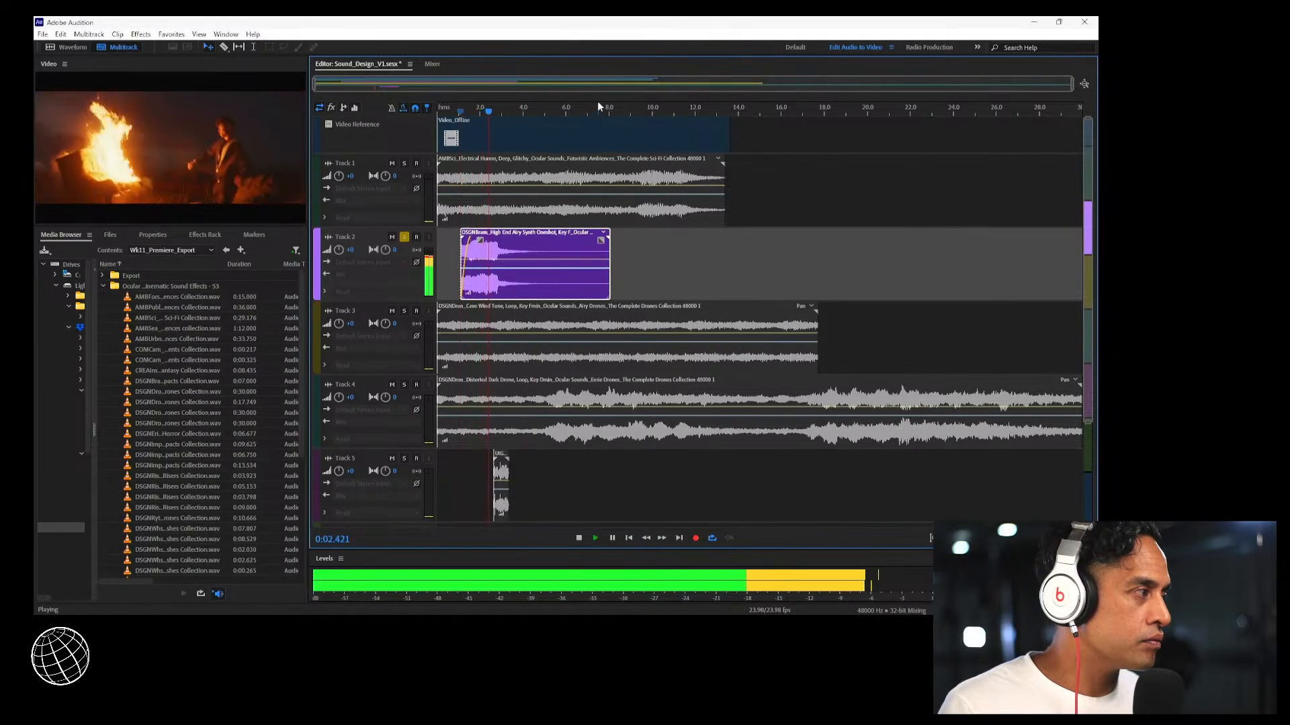
{"action": "key", "text": "space"}
{"action": "left_click_drag", "start_coordinate": [546, 250], "coordinate": [535, 250]}
{"action": "key", "text": "space"}
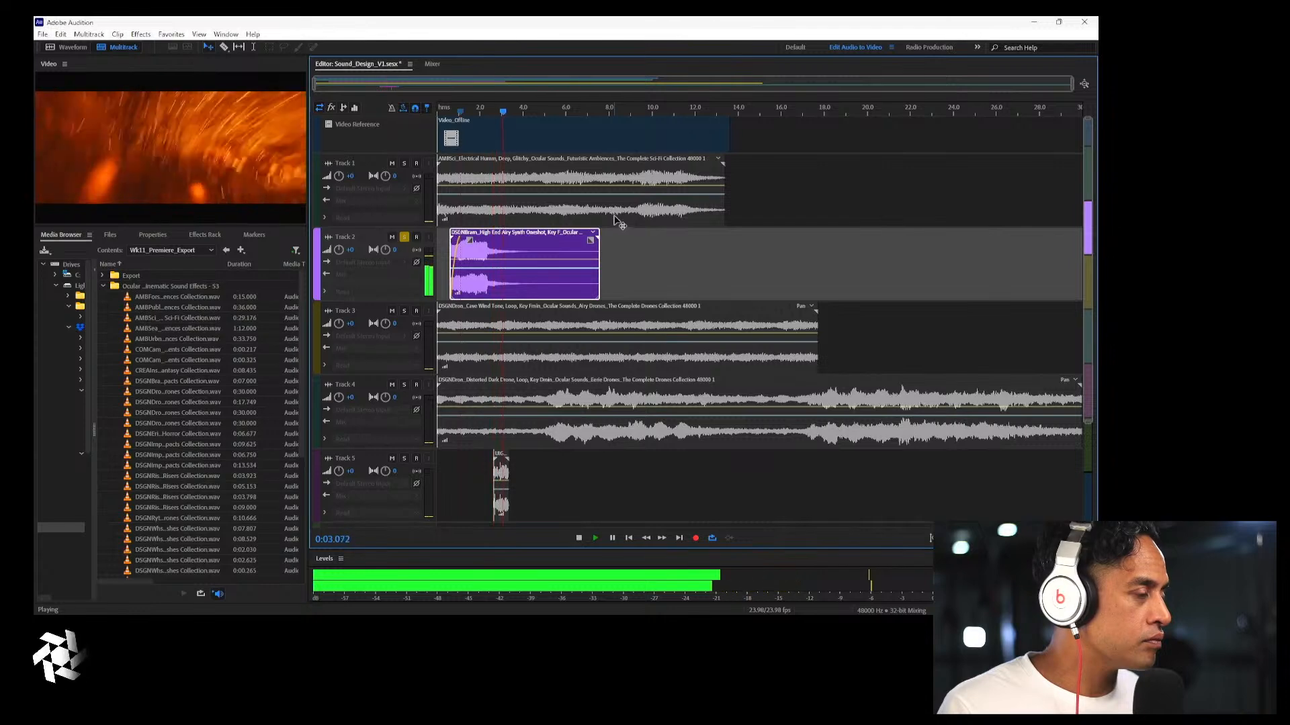
{"action": "key", "text": "space"}
Scrub to the DESIGN OR DIE title and replay the Track 2 oneshot against it from about 1.2 seconds
{"action": "left_click_drag", "start_coordinate": [459, 115], "coordinate": [478, 116]}
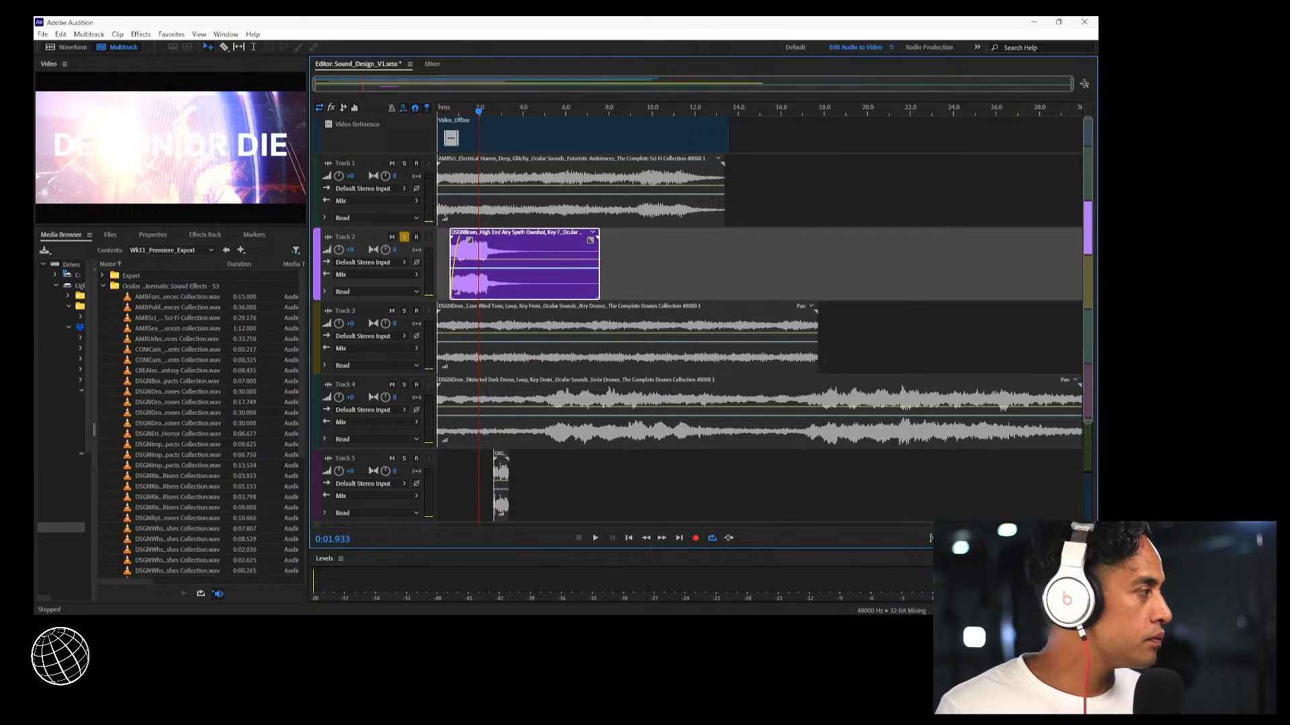
{"action": "left_click", "coordinate": [464, 108]}
{"action": "key", "text": "space"}
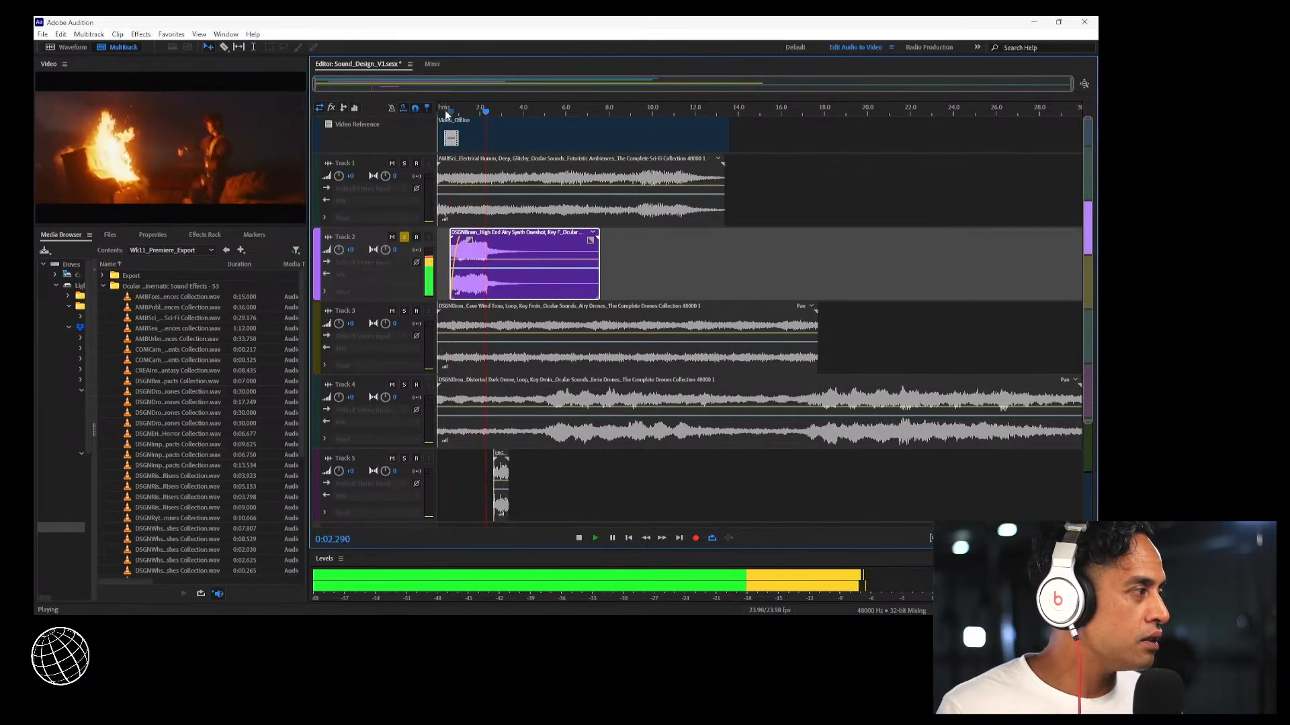
{"action": "key", "text": "space"}
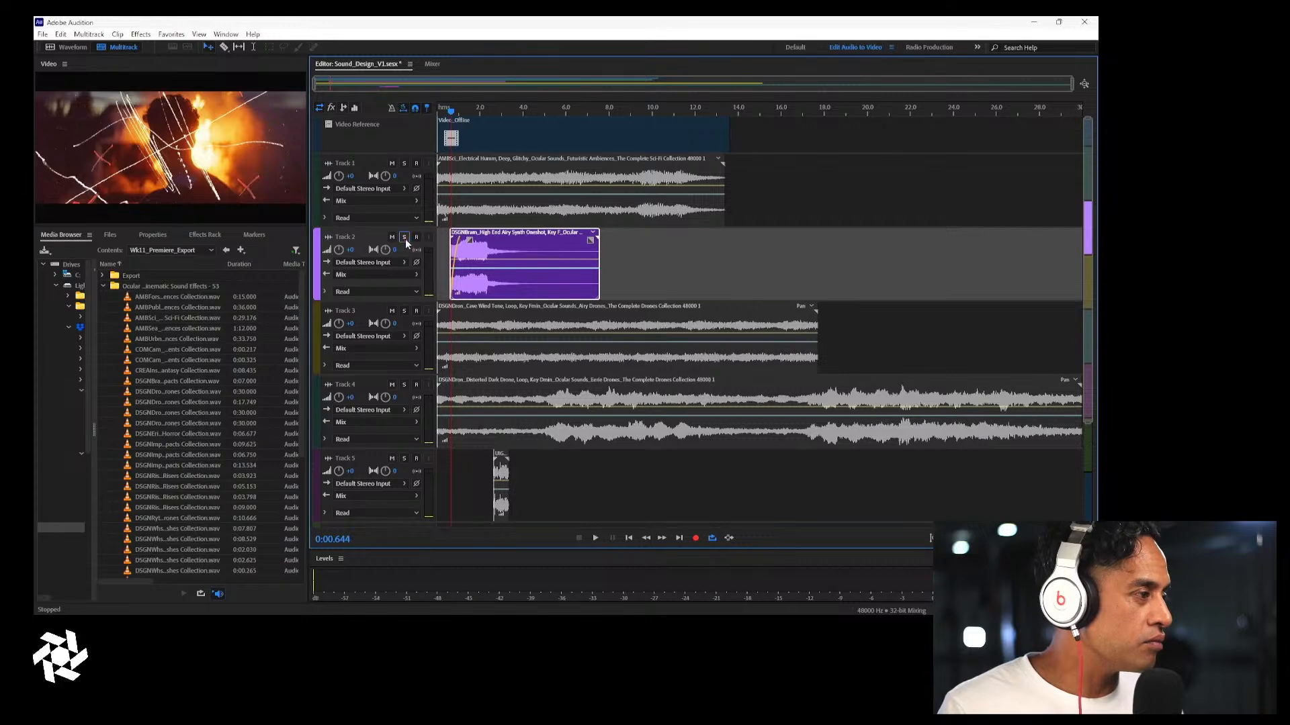
Solo Track 3 and listen to its wind drone from about 0.6 seconds and again from about 10 seconds
{"action": "left_click", "coordinate": [405, 311]}
{"action": "key", "text": "space"}
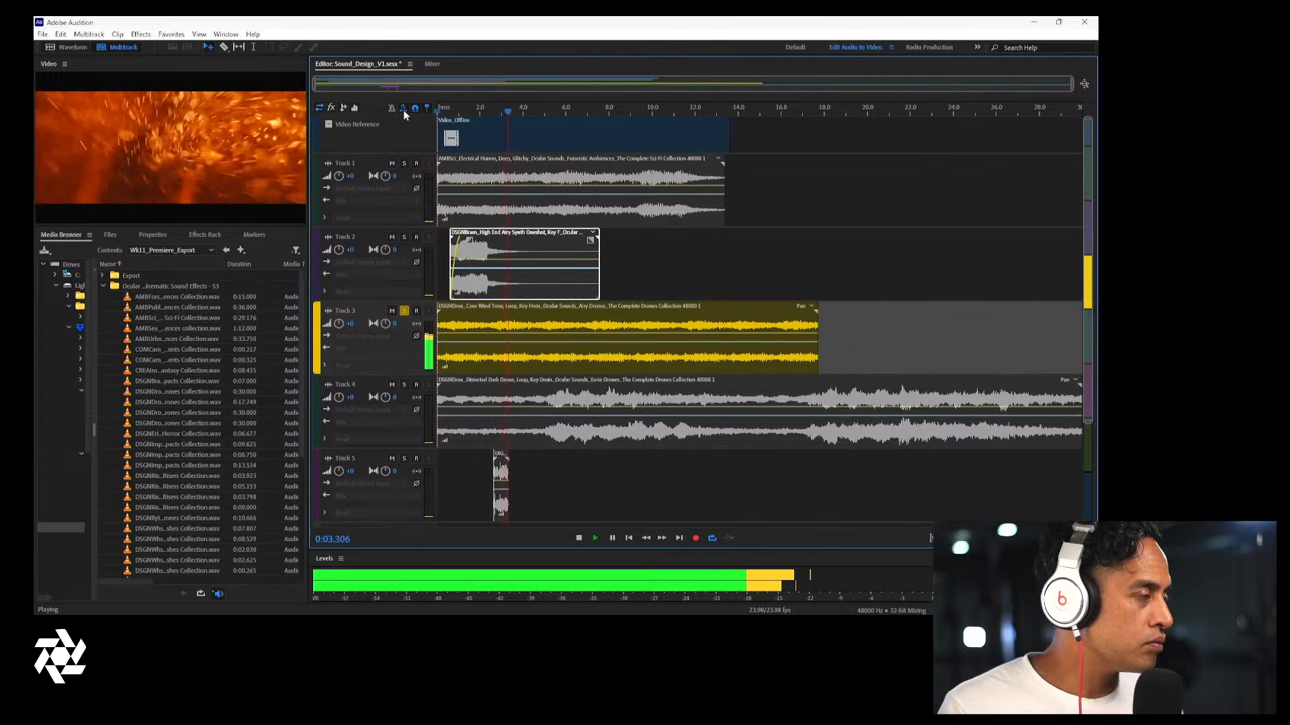
{"action": "key", "text": "space"}
{"action": "left_click", "coordinate": [656, 114]}
{"action": "key", "text": "space"}
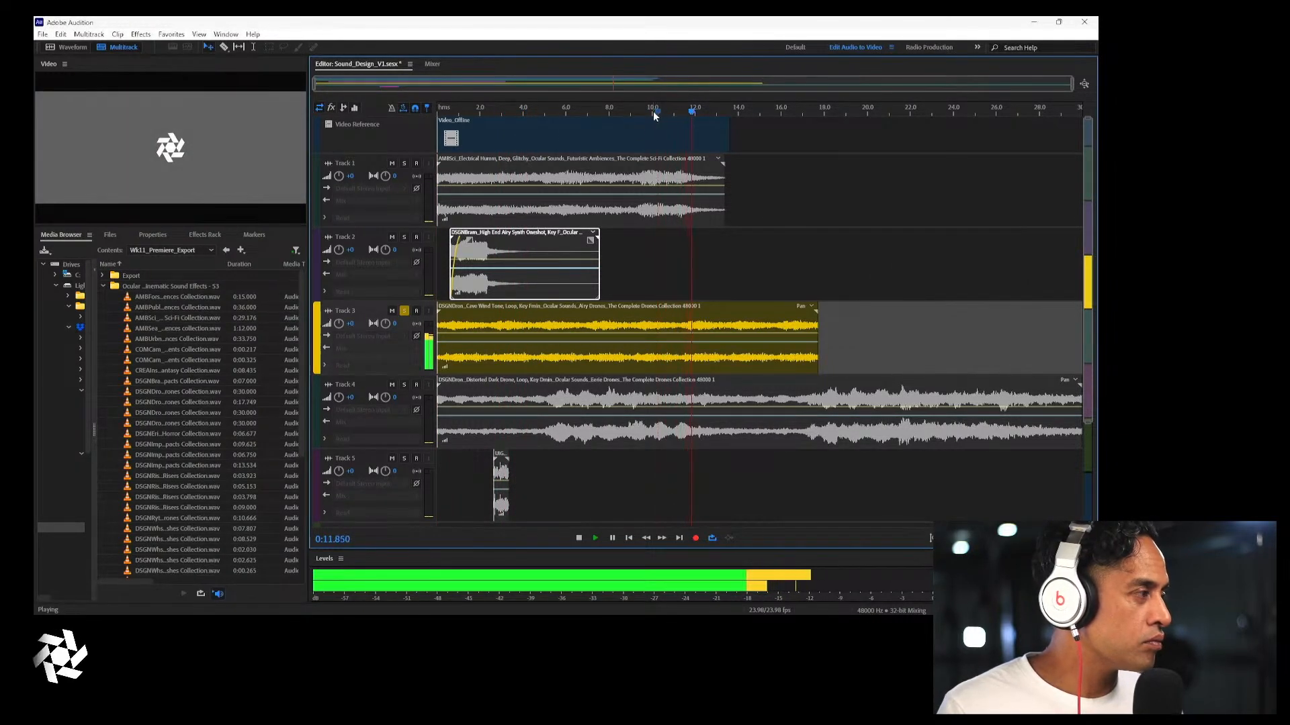
{"action": "key", "text": "space"}
Switch the solo from Track 3 to Track 1 and listen to the ambience from about 8.8 seconds
{"action": "left_click_drag", "start_coordinate": [657, 114], "coordinate": [626, 113]}
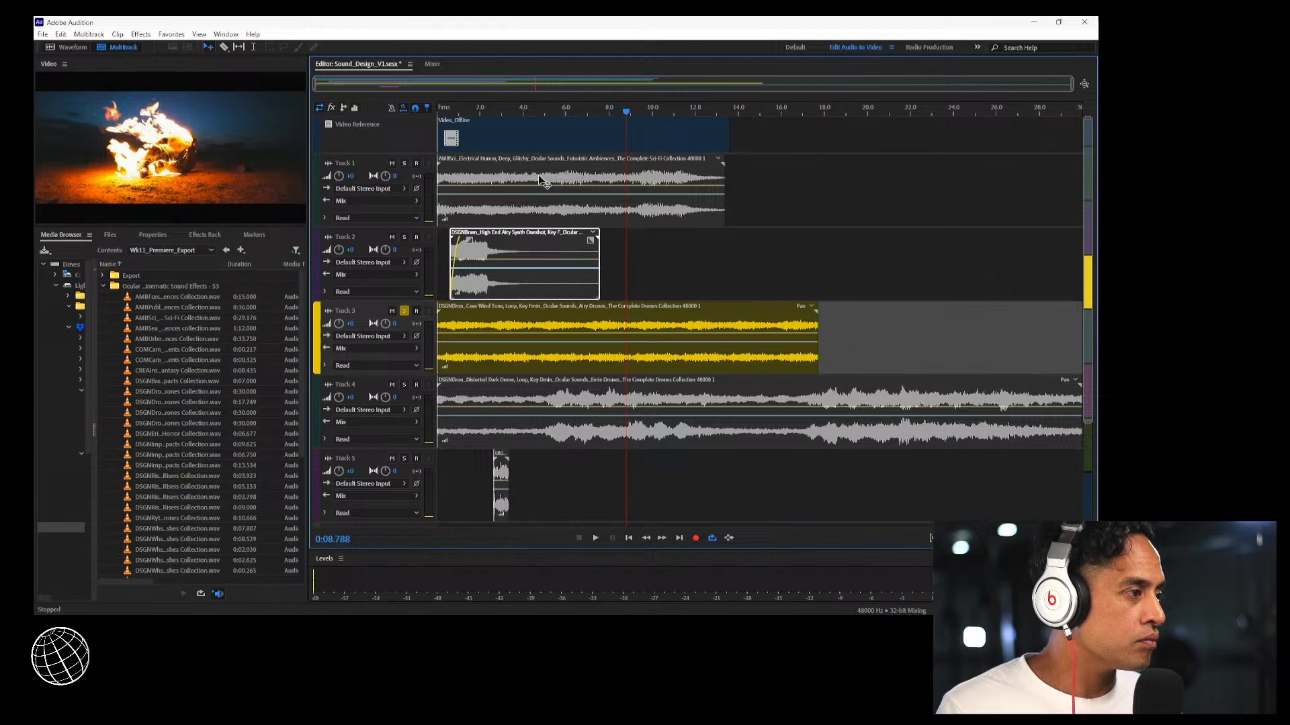
{"action": "left_click", "coordinate": [405, 164]}
{"action": "left_click", "coordinate": [404, 311]}
{"action": "key", "text": "space"}
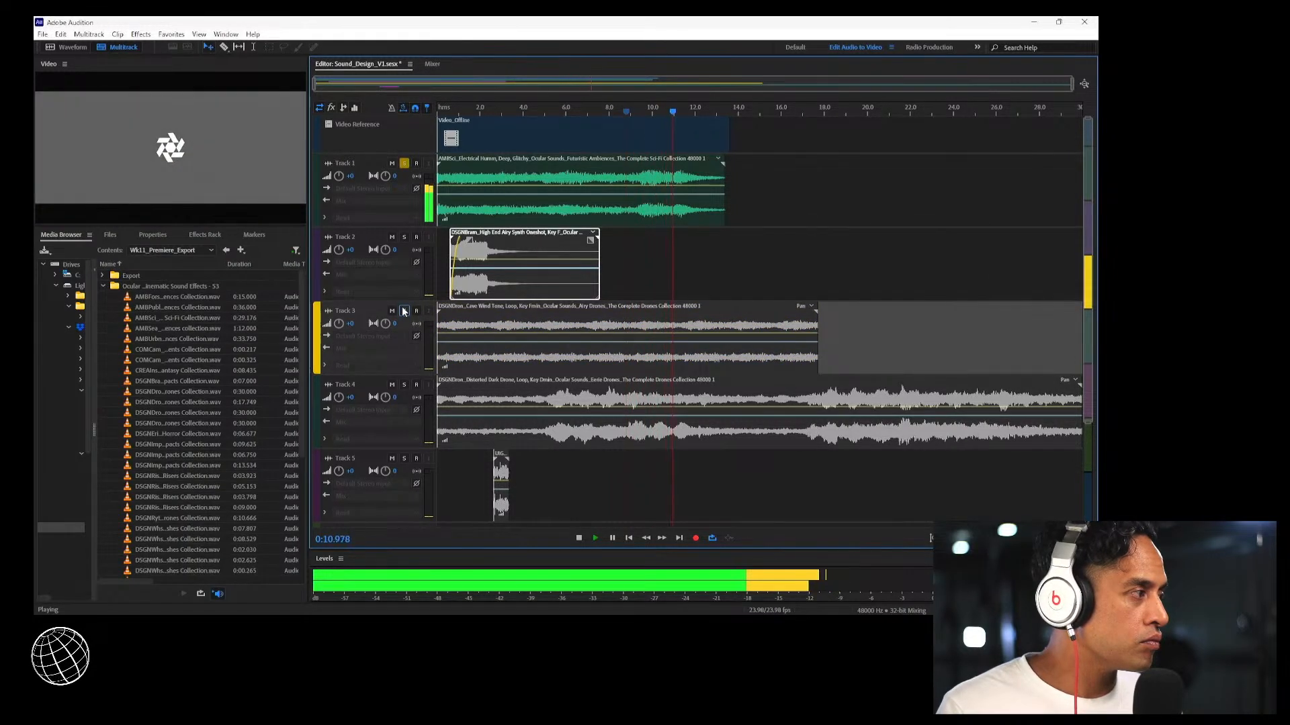
{"action": "key", "text": "space"}
Listen from the start to Track 3 soloed on its own and with Track 1 added to the solo
{"action": "left_click_drag", "start_coordinate": [480, 113], "coordinate": [434, 114]}
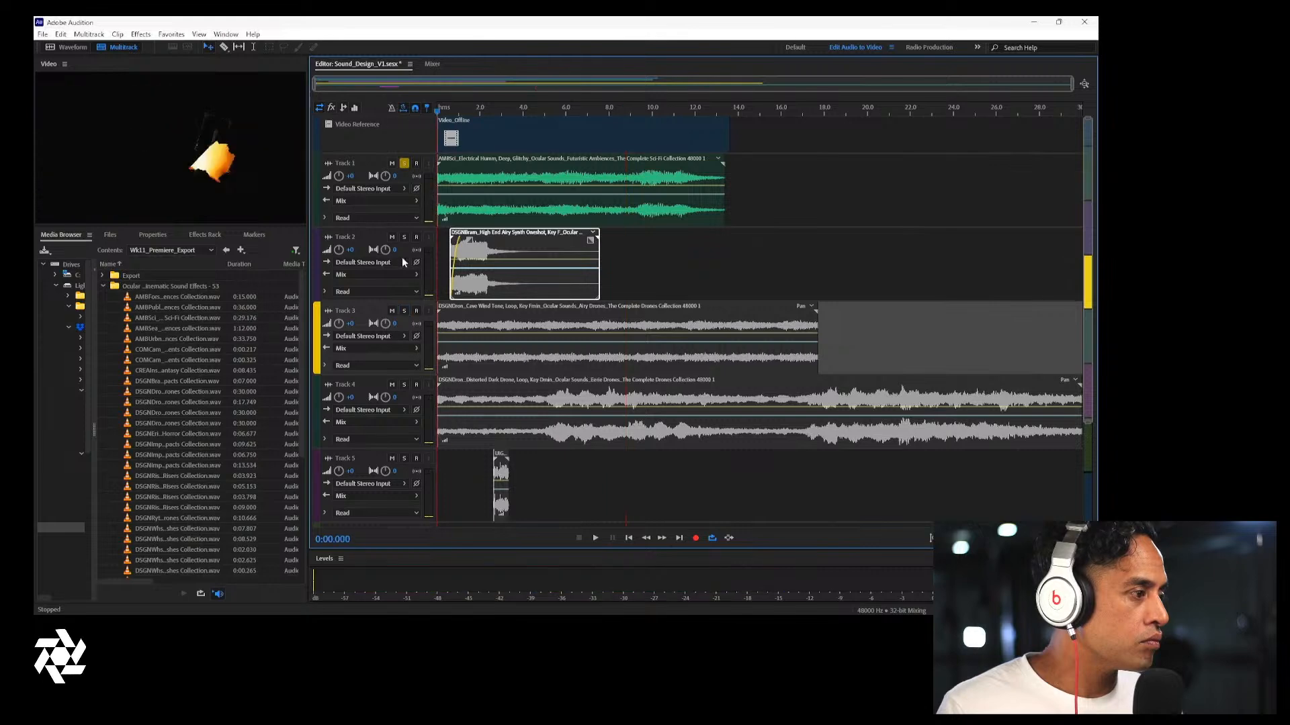
{"action": "left_click", "coordinate": [405, 163]}
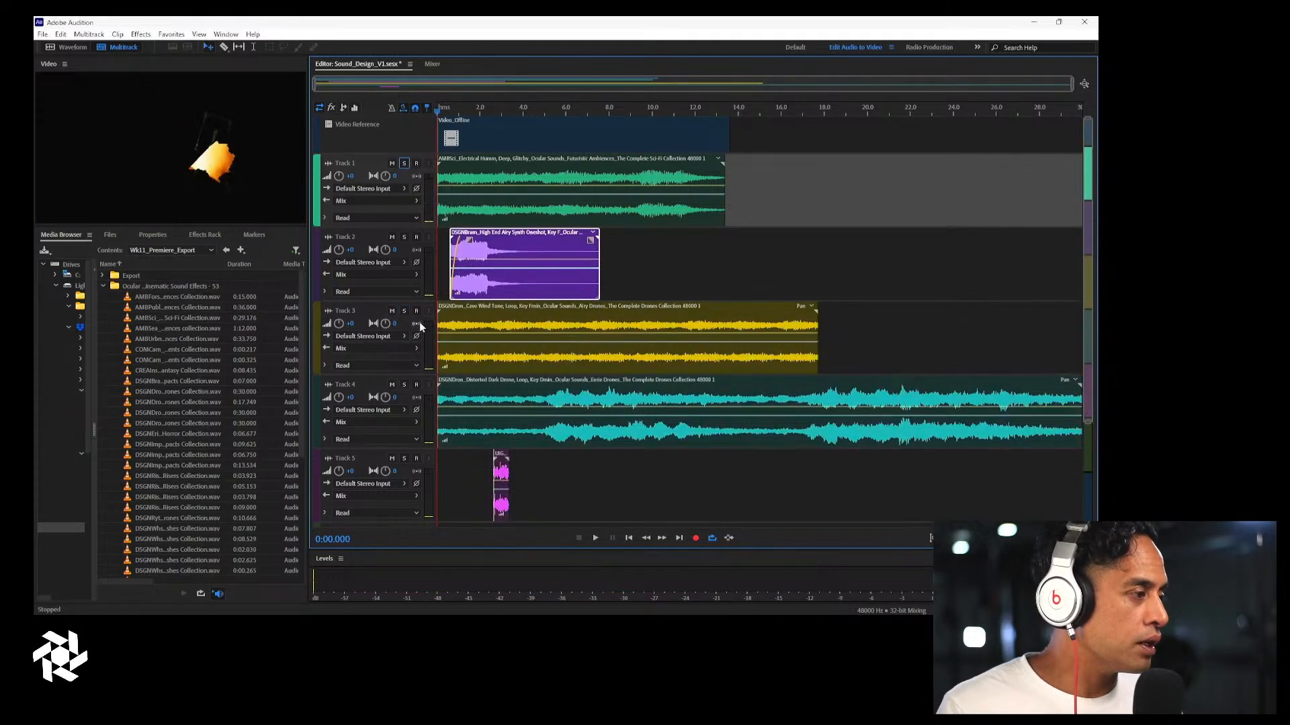
{"action": "left_click", "coordinate": [404, 311]}
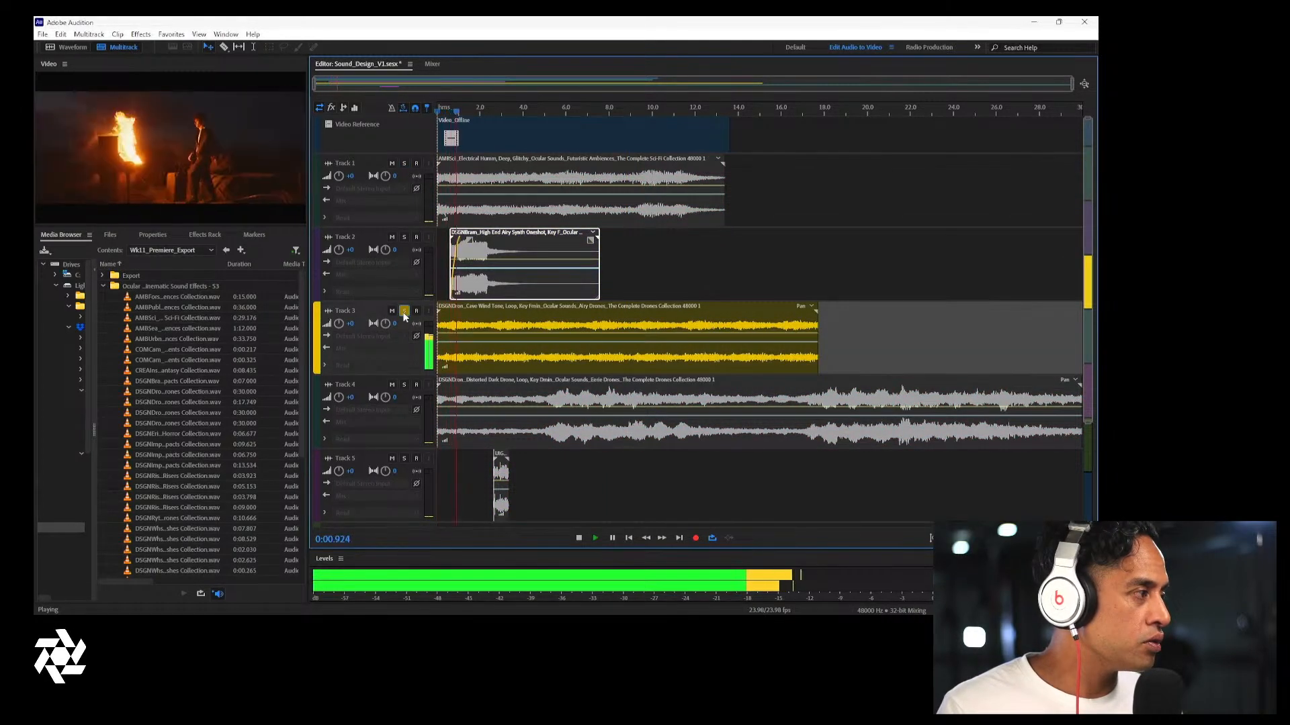
{"action": "key", "text": "space"}
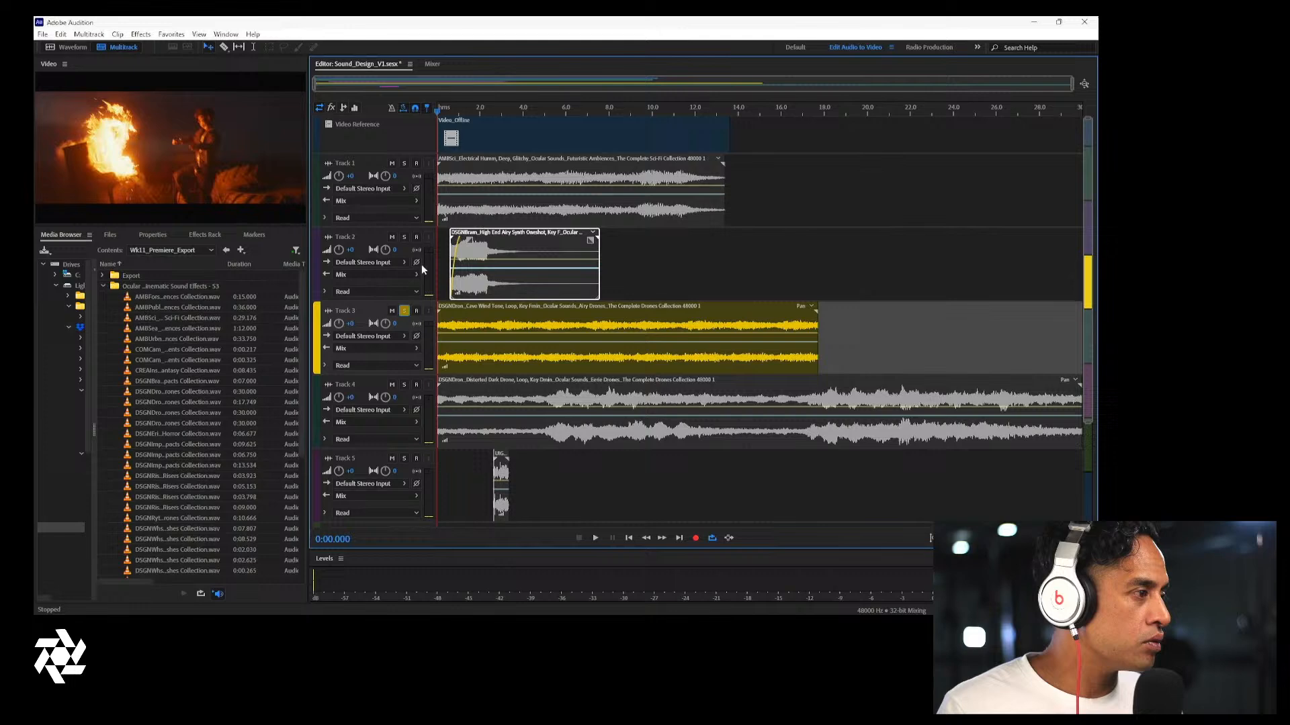
{"action": "left_click", "coordinate": [404, 163]}
{"action": "key", "text": "space"}
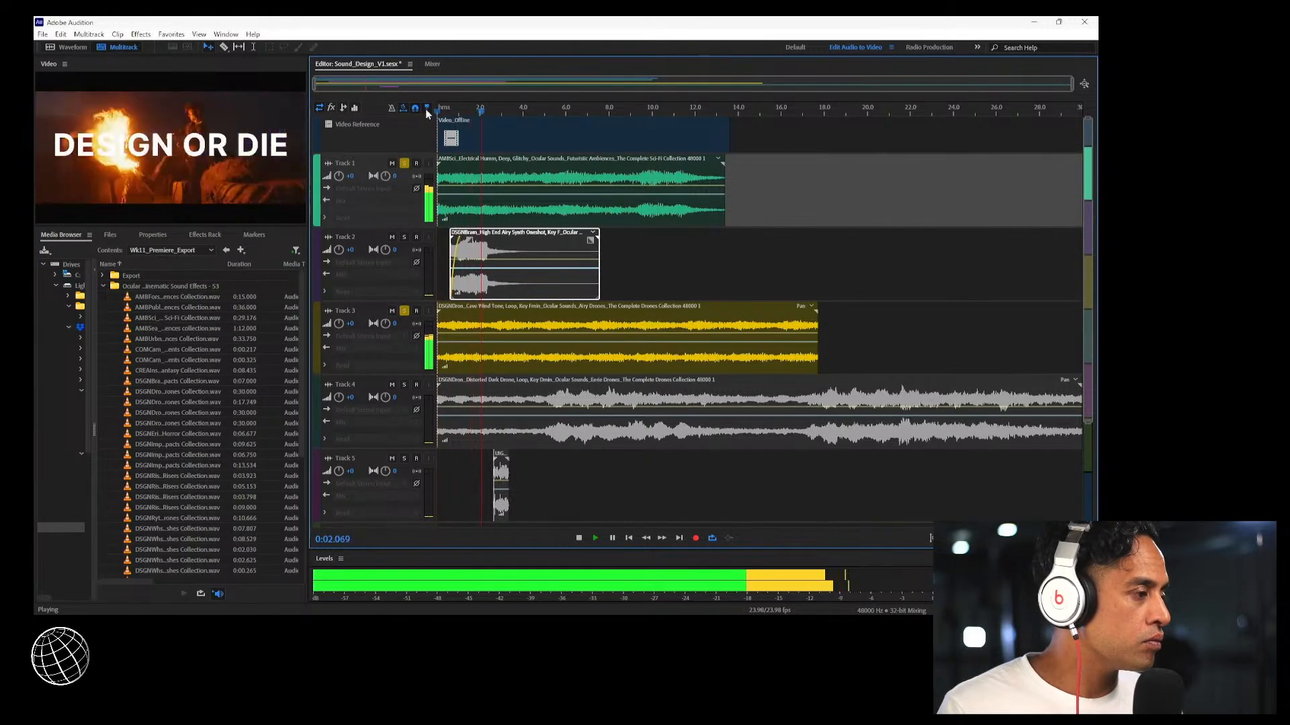
{"action": "key", "text": "space"}
Add Track 2 to the solo and listen to Tracks 1, 2 and 3 together from the start
{"action": "left_click", "coordinate": [423, 251]}
{"action": "left_click", "coordinate": [404, 237]}
{"action": "key", "text": "space"}
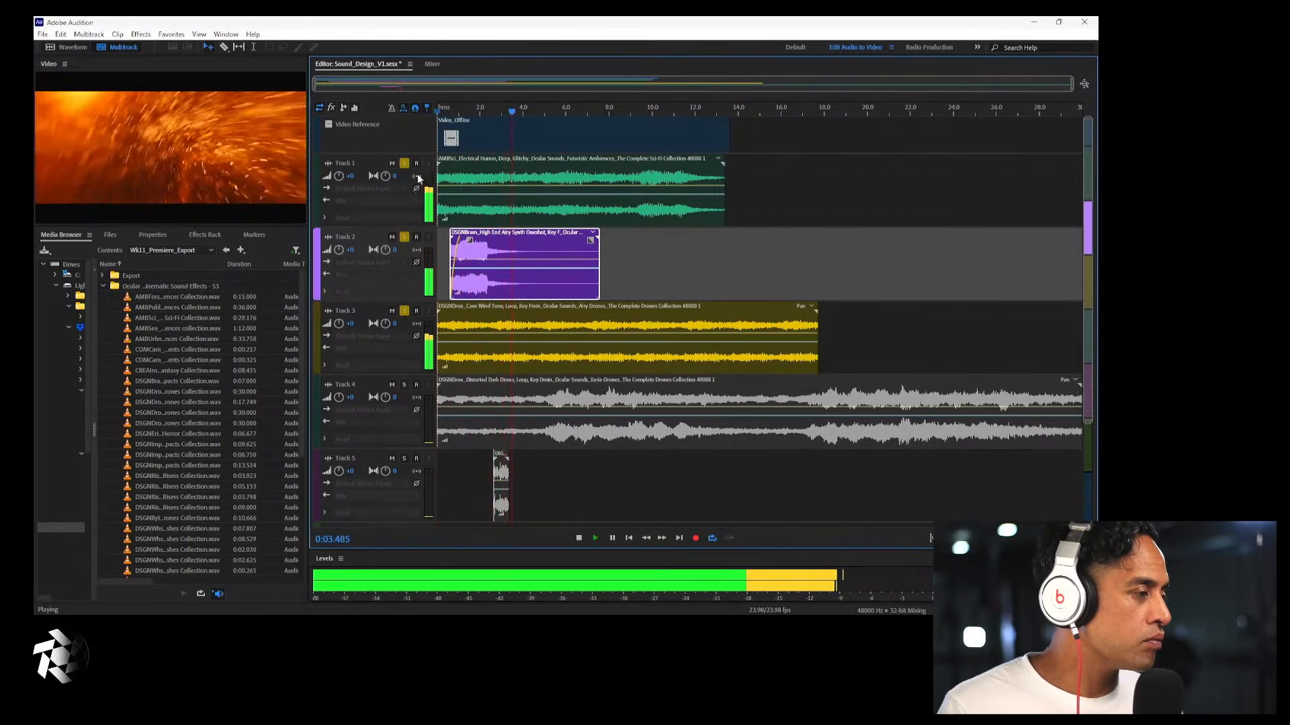
{"action": "key", "text": "space"}
Clear the solo on Tracks 1, 2 and 3, solo Track 4 and listen to its dark drone from the start
{"action": "left_click", "coordinate": [404, 311]}
{"action": "left_click", "coordinate": [403, 163]}
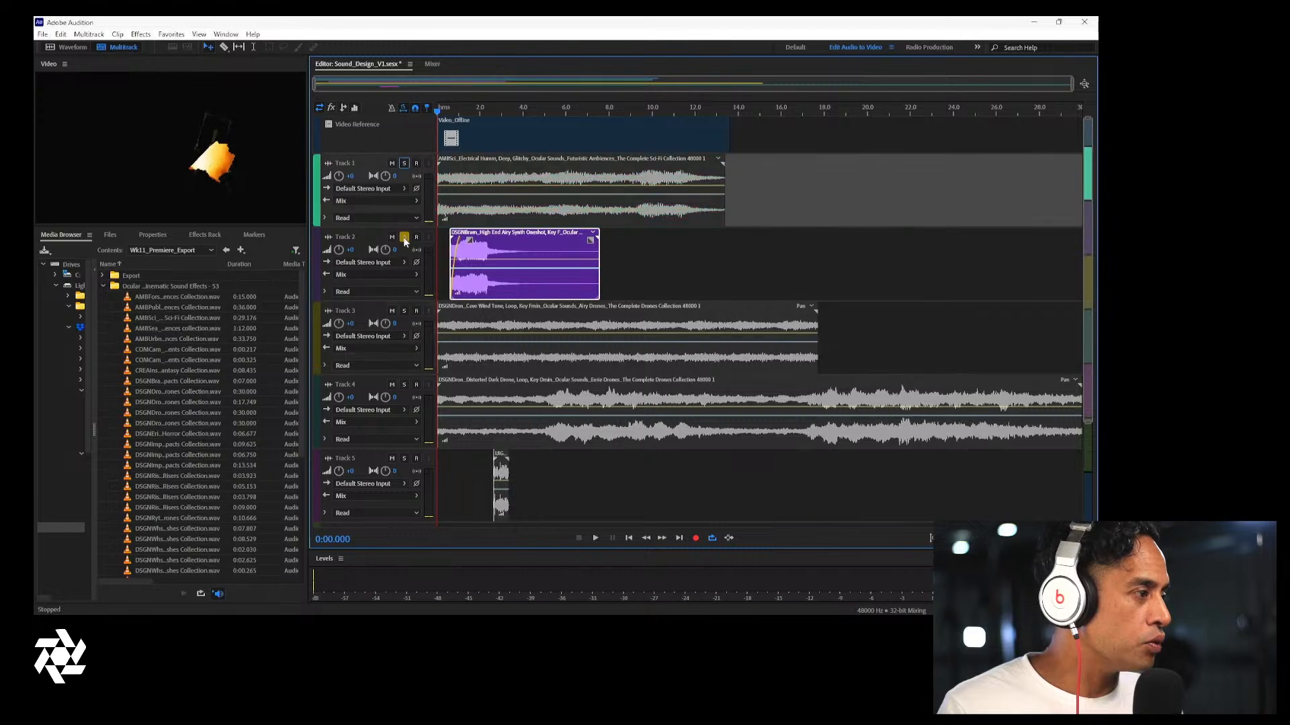
{"action": "left_click", "coordinate": [404, 237]}
{"action": "left_click", "coordinate": [404, 385]}
{"action": "key", "text": "space"}
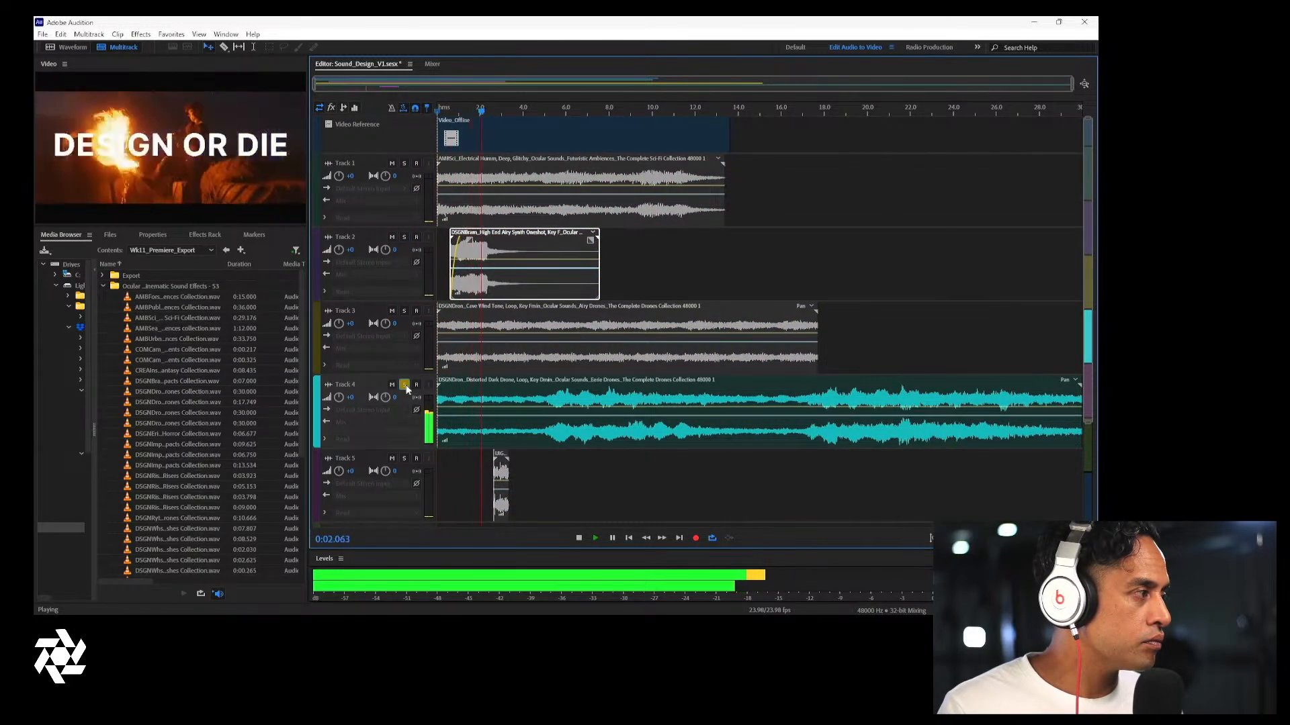
{"action": "key", "text": "space"}
Add Track 2 to the solo and listen to it together with the Track 4 drone from the start
{"action": "left_click", "coordinate": [404, 237]}
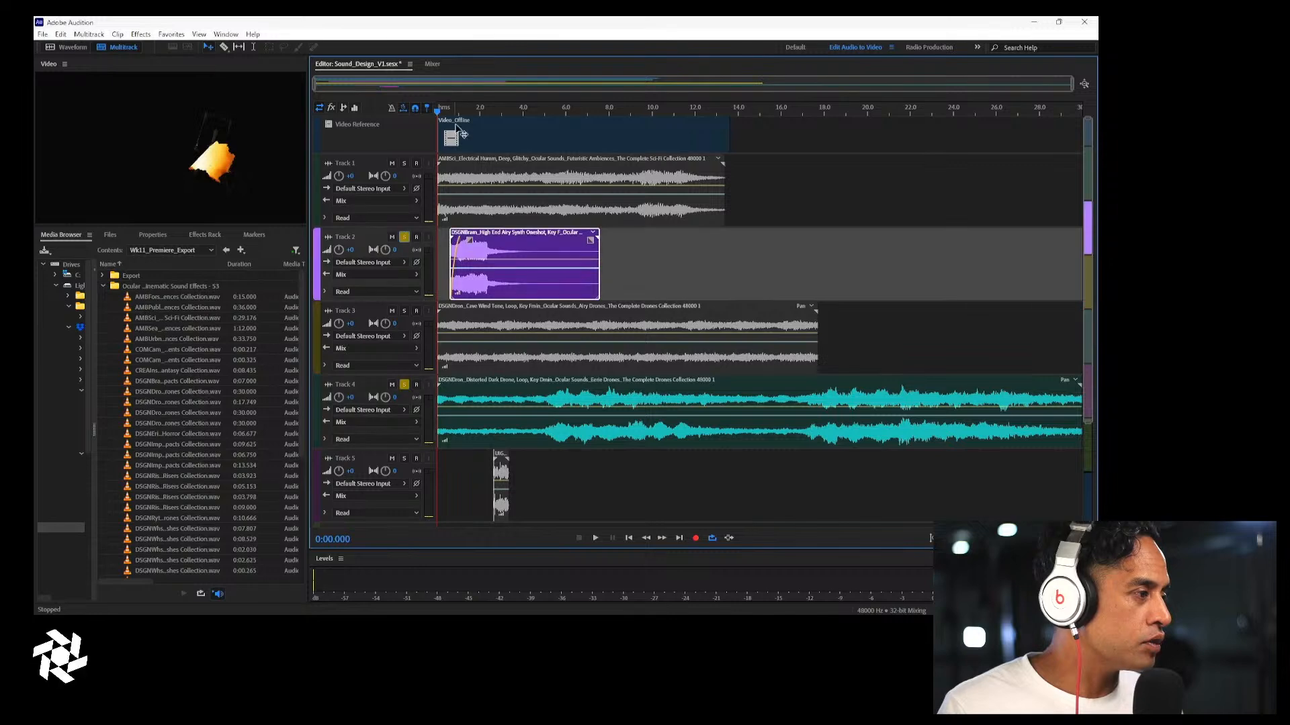
{"action": "key", "text": "space"}
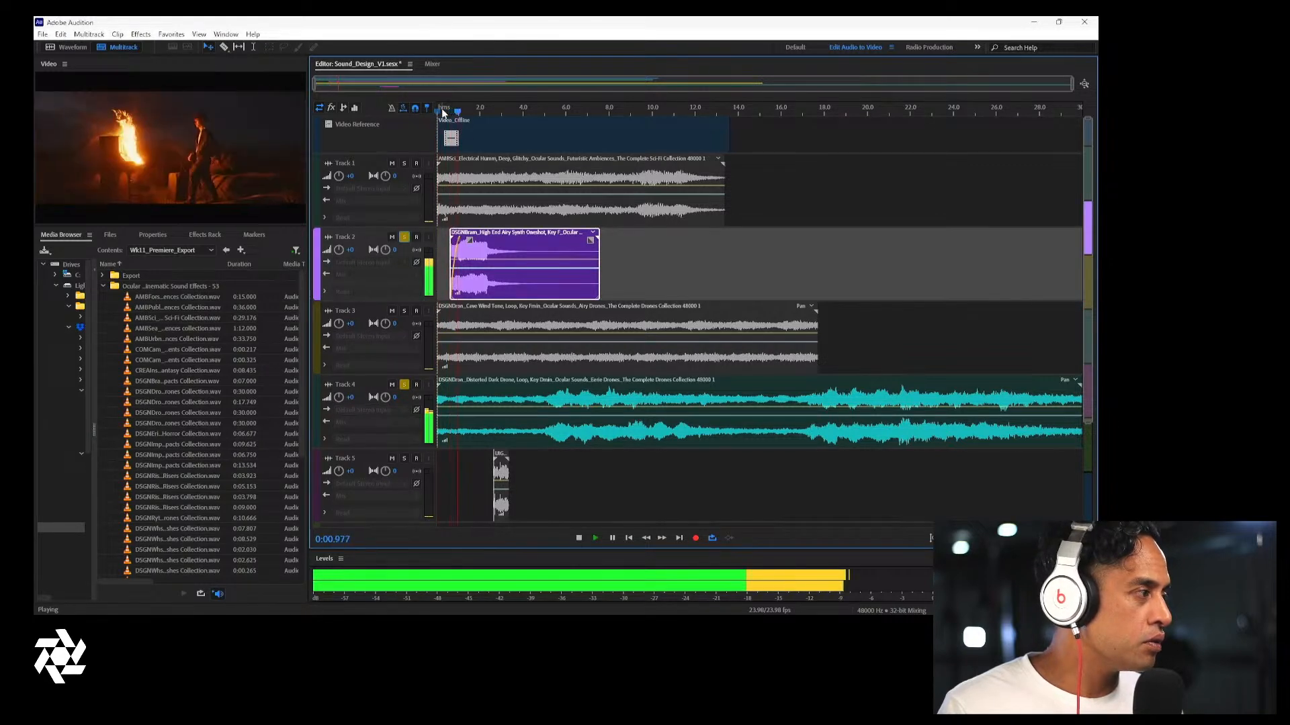
{"action": "key", "text": "space"}
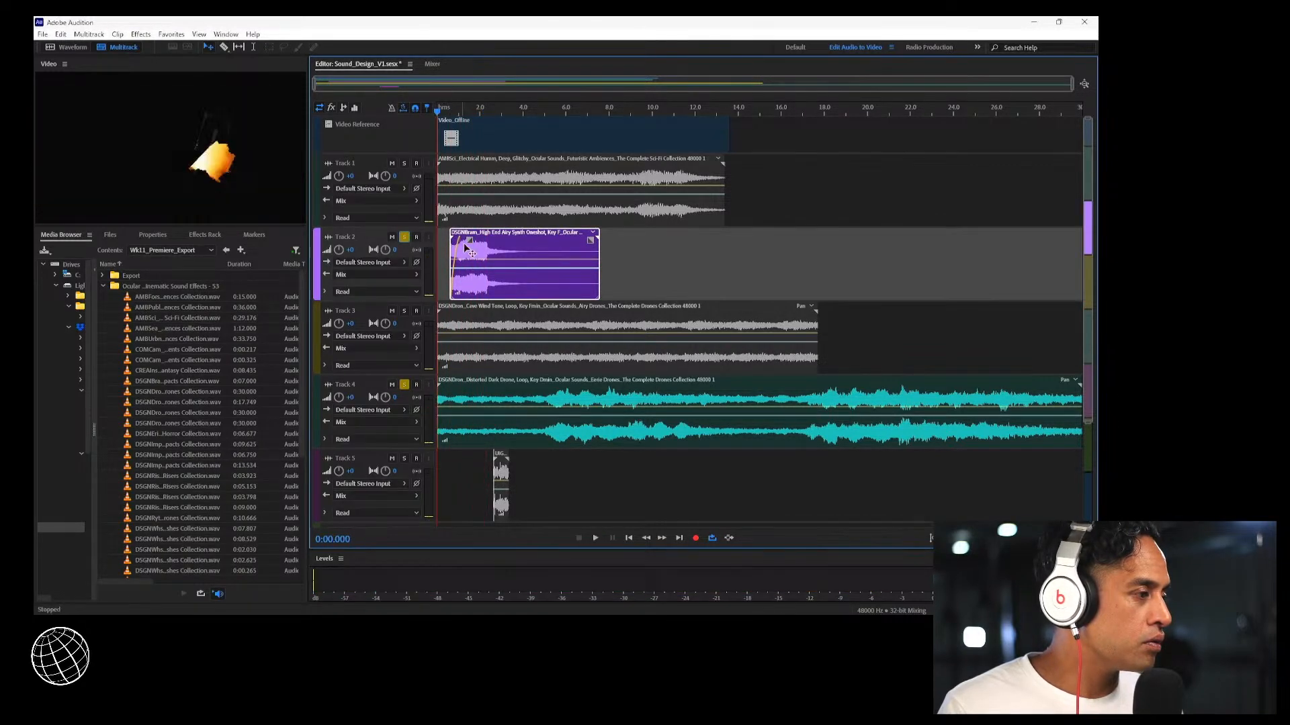
Trim the start of the Track 2 synth oneshot to about 1.1 seconds and play it with Track 4
{"action": "left_click_drag", "start_coordinate": [451, 249], "coordinate": [481, 240]}
{"action": "key", "text": "space"}
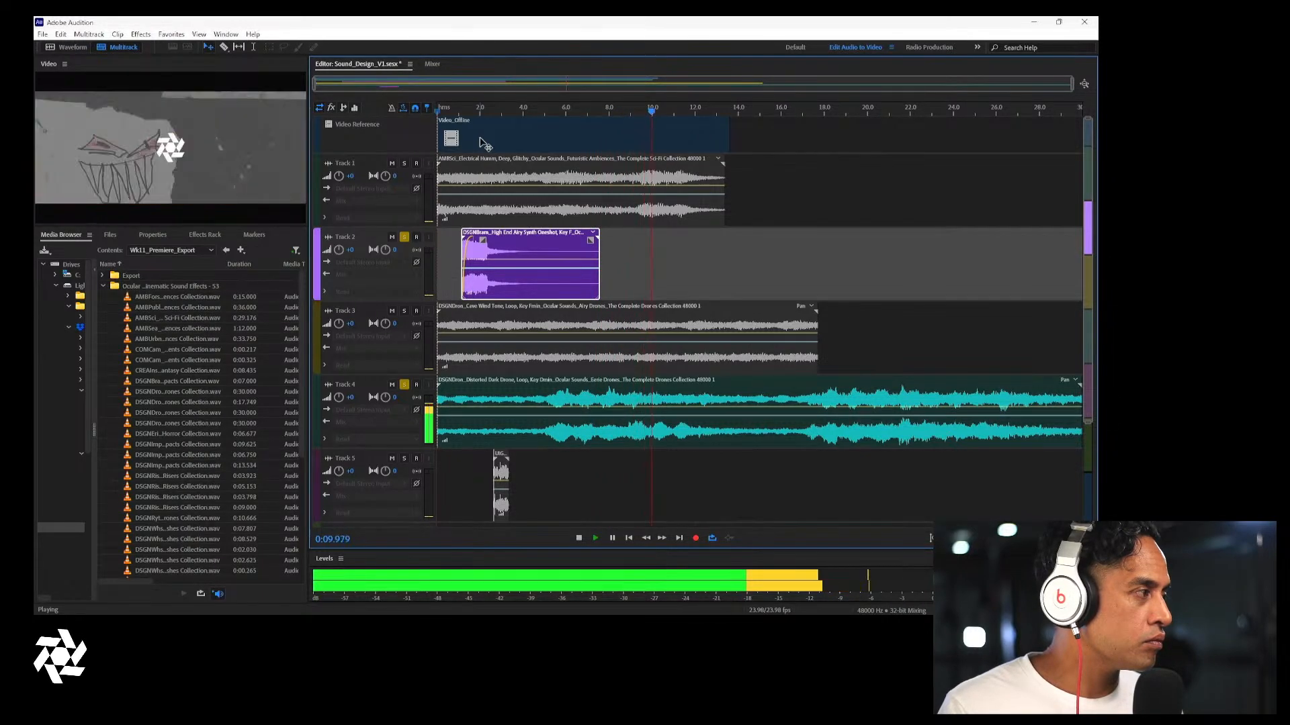
{"action": "key", "text": "space"}
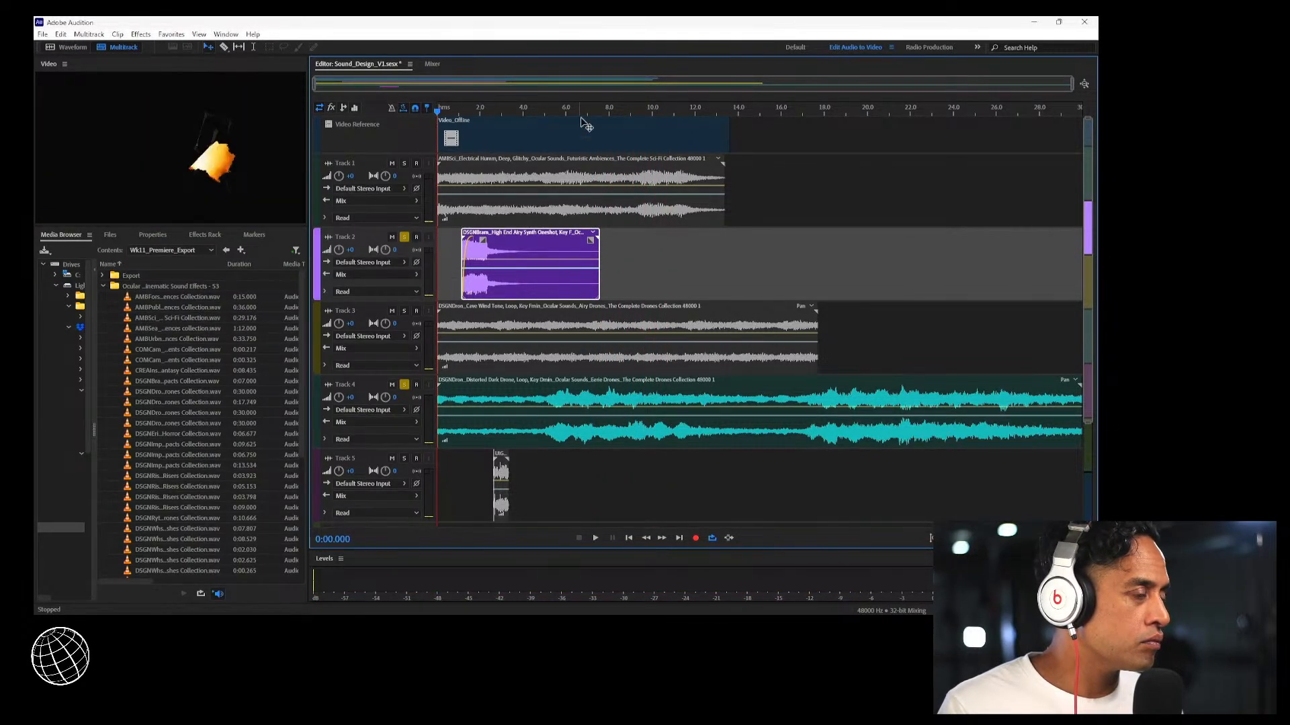
Scrub through the burning scene and add a marker at about 9.4 seconds
{"action": "left_click", "coordinate": [592, 123]}
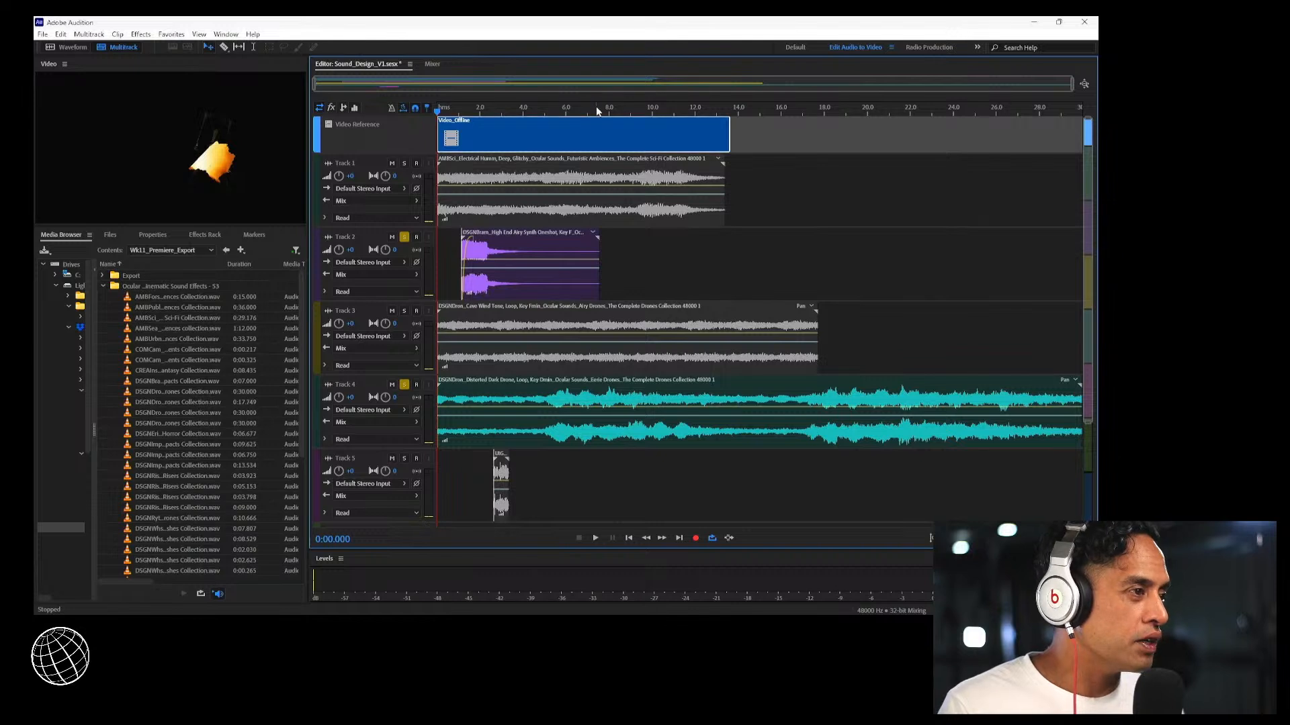
{"action": "left_click", "coordinate": [610, 108]}
{"action": "left_click_drag", "start_coordinate": [612, 111], "coordinate": [640, 119]}
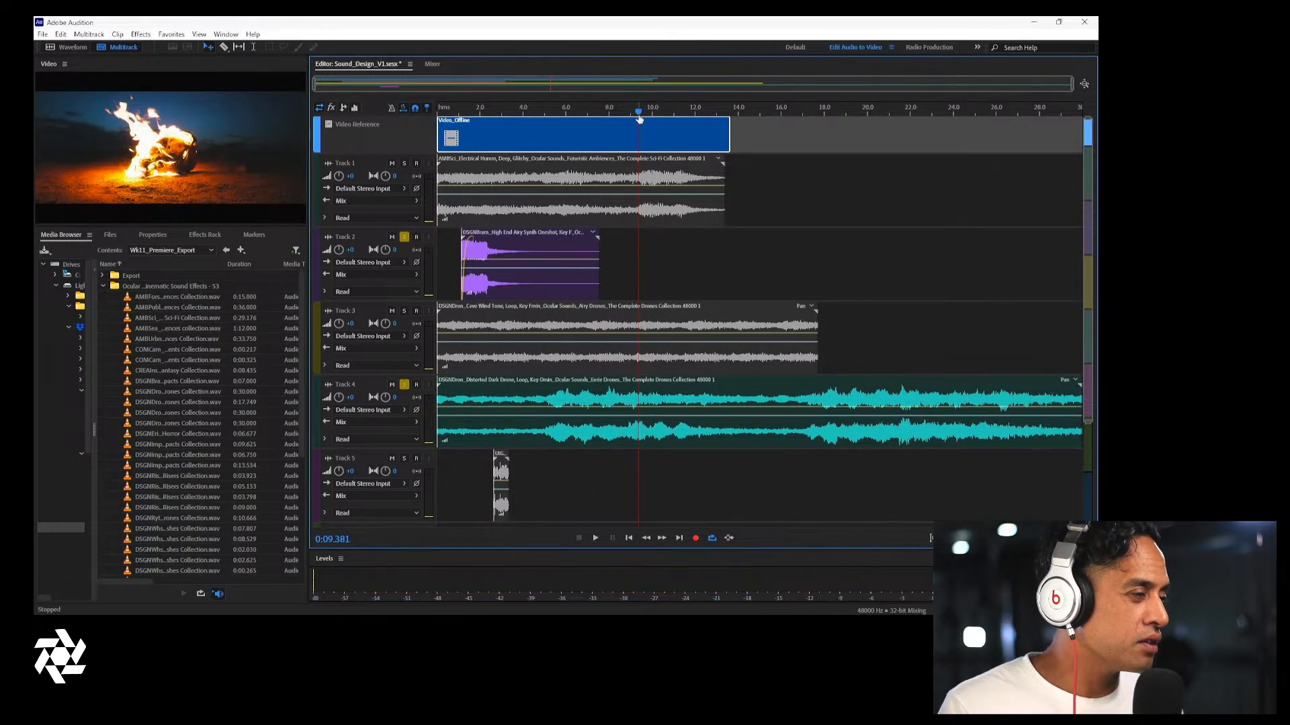
Split the Track 4 dark drone at the 9.4-second marker and delete the part after the cut
{"action": "left_click", "coordinate": [642, 436]}
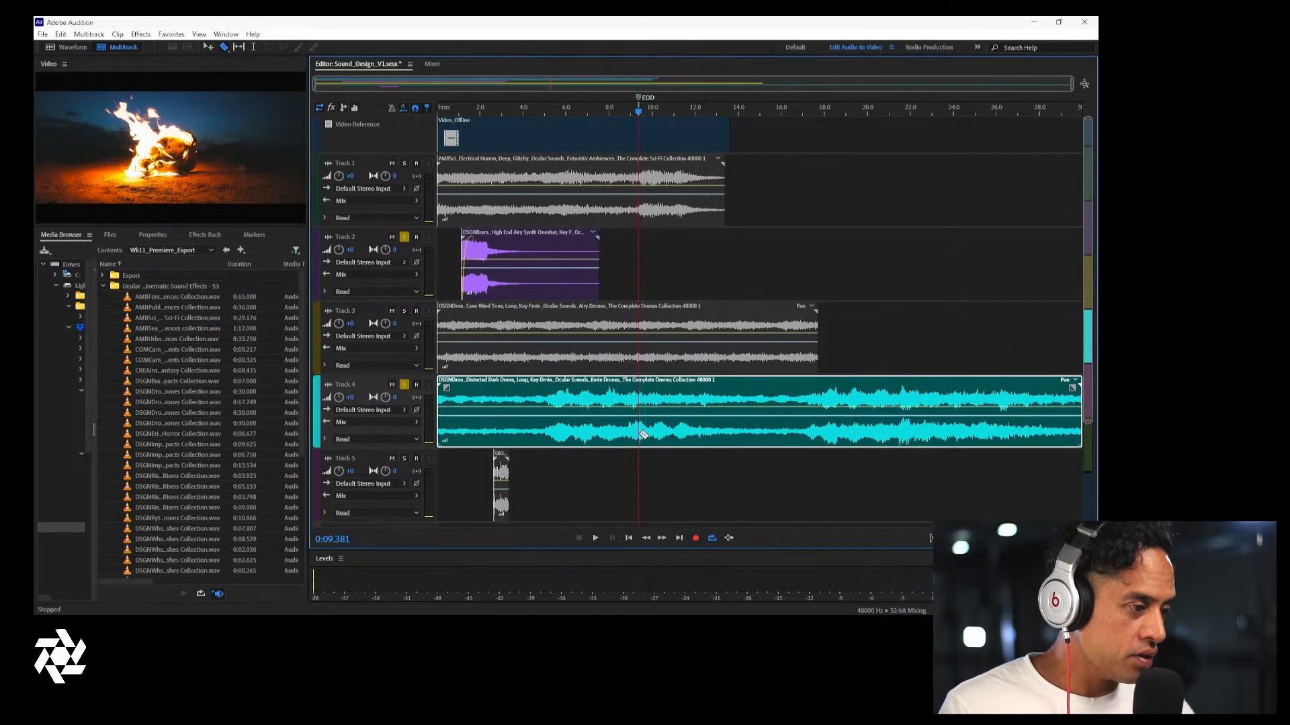
{"action": "left_click", "coordinate": [639, 433]}
{"action": "key", "text": "v"}
{"action": "left_click", "coordinate": [680, 437]}
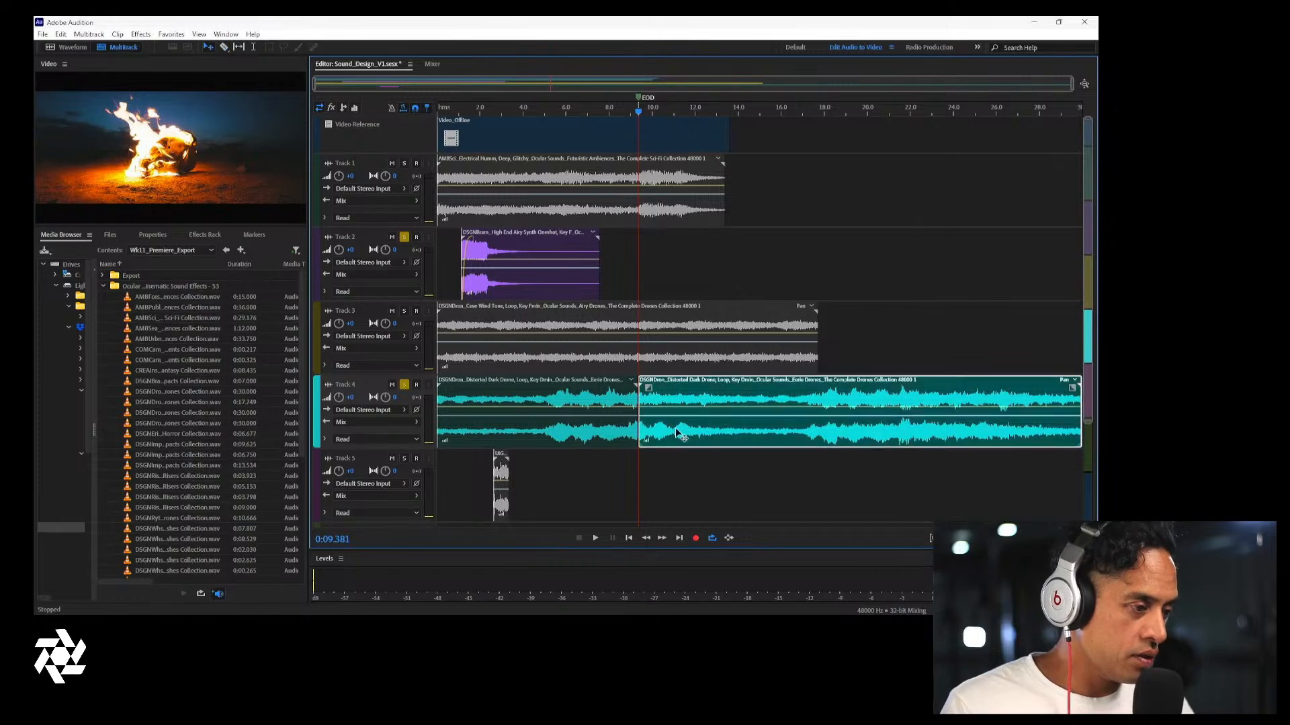
{"action": "key", "text": "Delete"}
Add Track 1 to the solo and play Tracks 1, 2 and 4 together from the start
{"action": "left_click", "coordinate": [593, 112]}
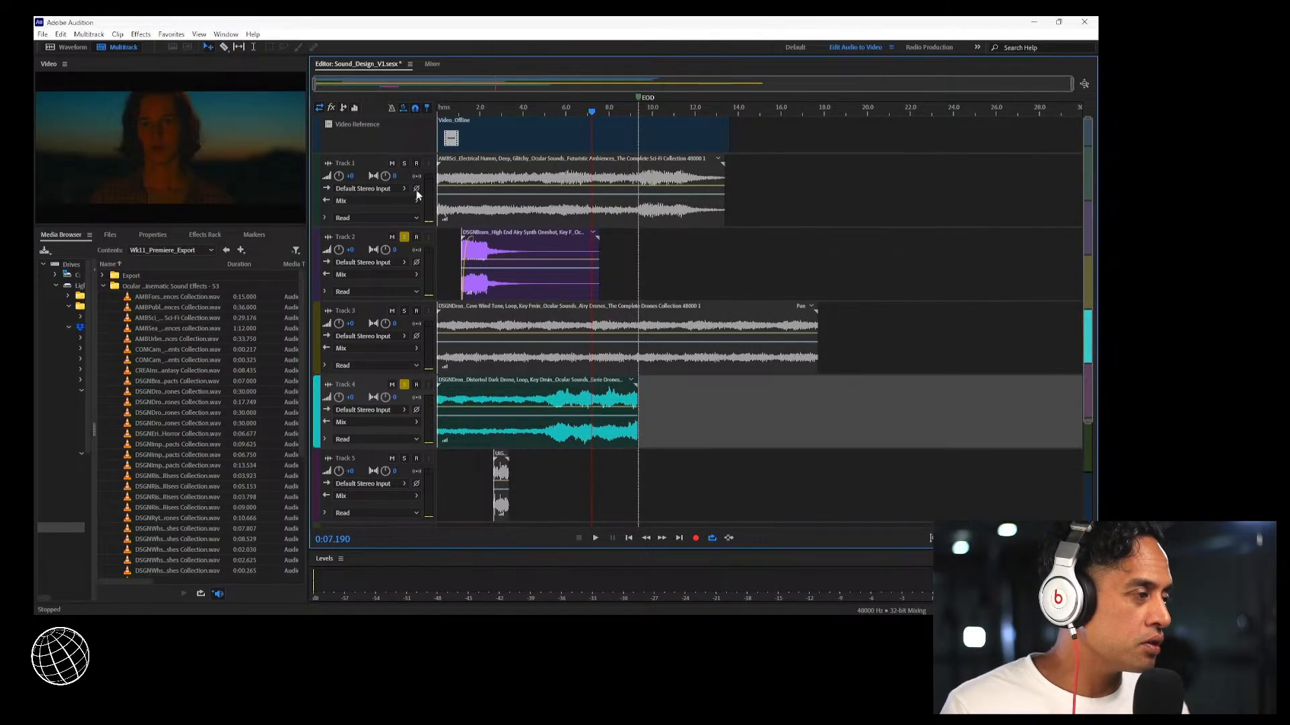
{"action": "left_click", "coordinate": [404, 163]}
{"action": "key", "text": "Home"}
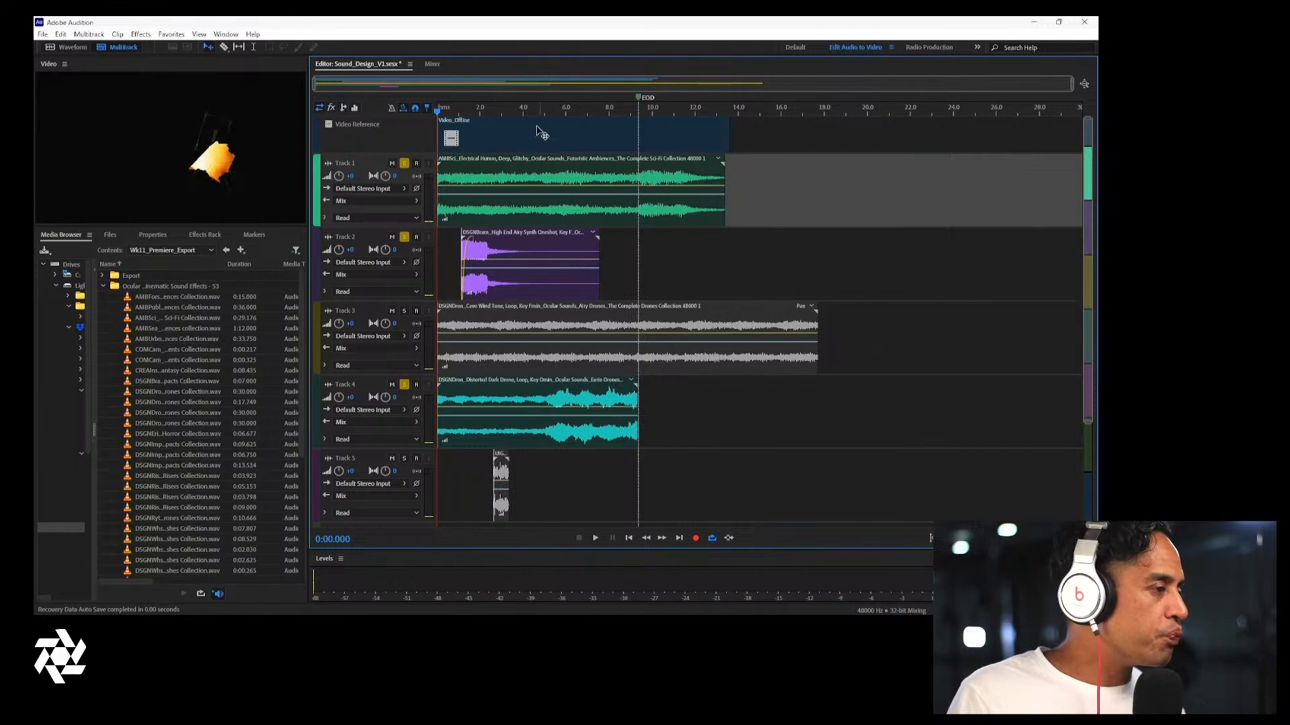
{"action": "mouse_move", "coordinate": [531, 614]}
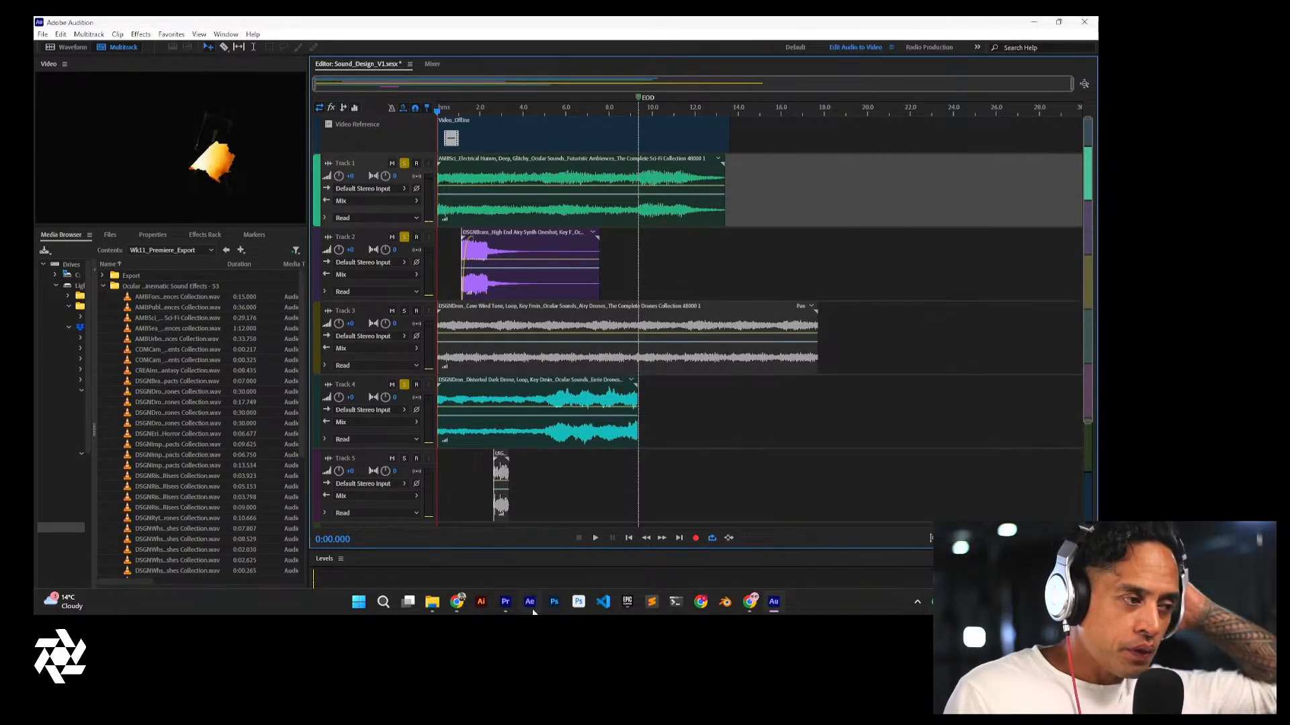
{"action": "key", "text": "space"}
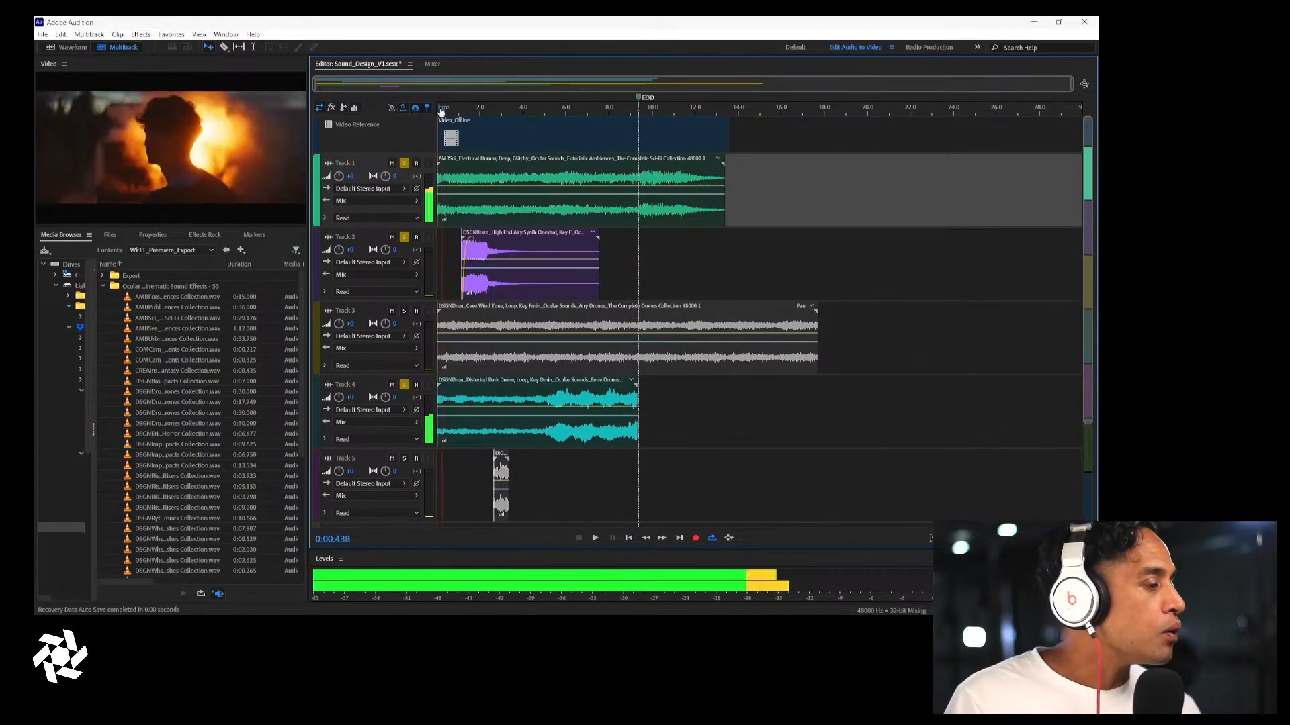
Lower the clip volume of the Track 2 synth oneshot slightly while playing it with Tracks 1 and 4 from the start
{"action": "key", "text": "space"}
{"action": "key", "text": "space"}
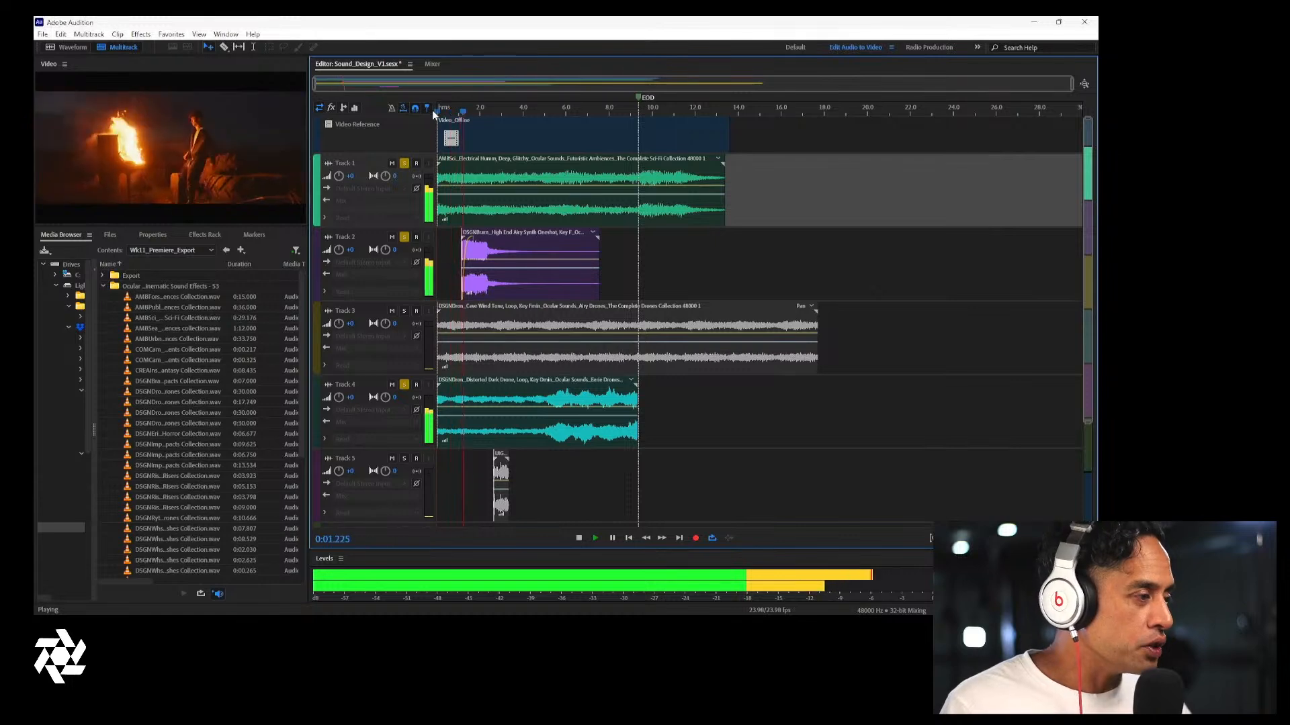
{"action": "key", "text": "space"}
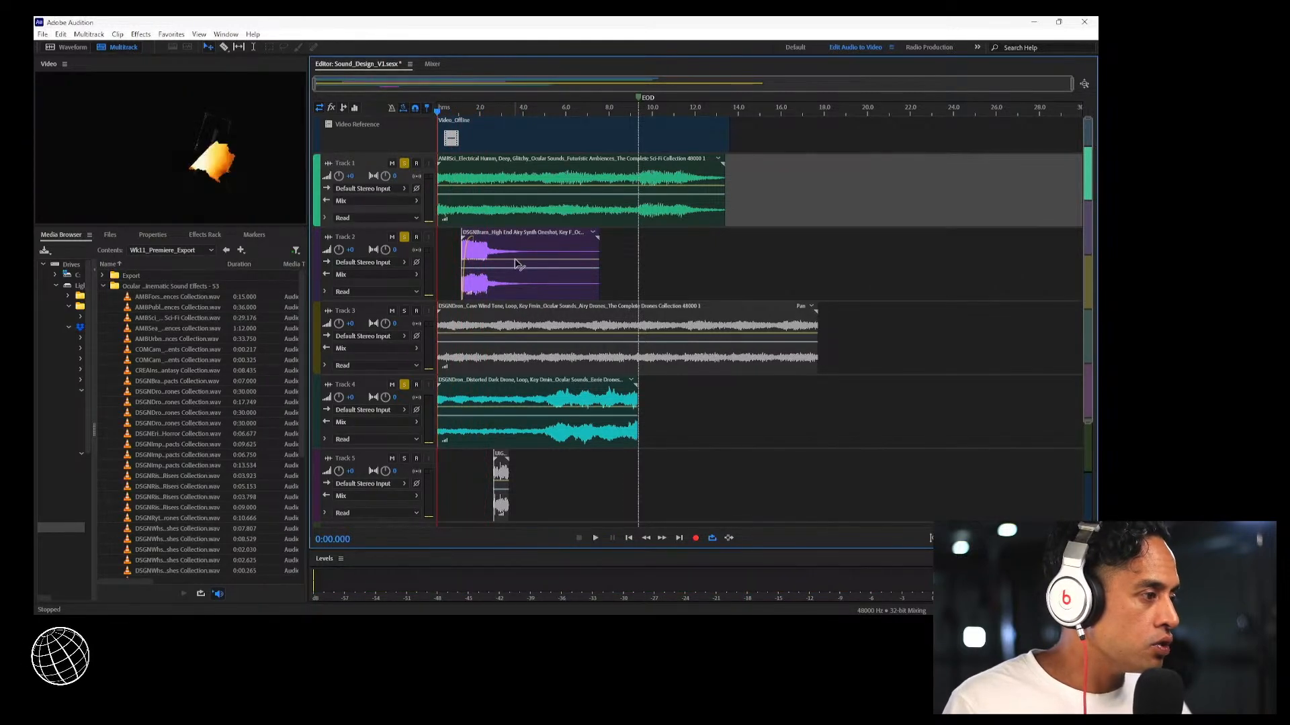
{"action": "left_click", "coordinate": [520, 269]}
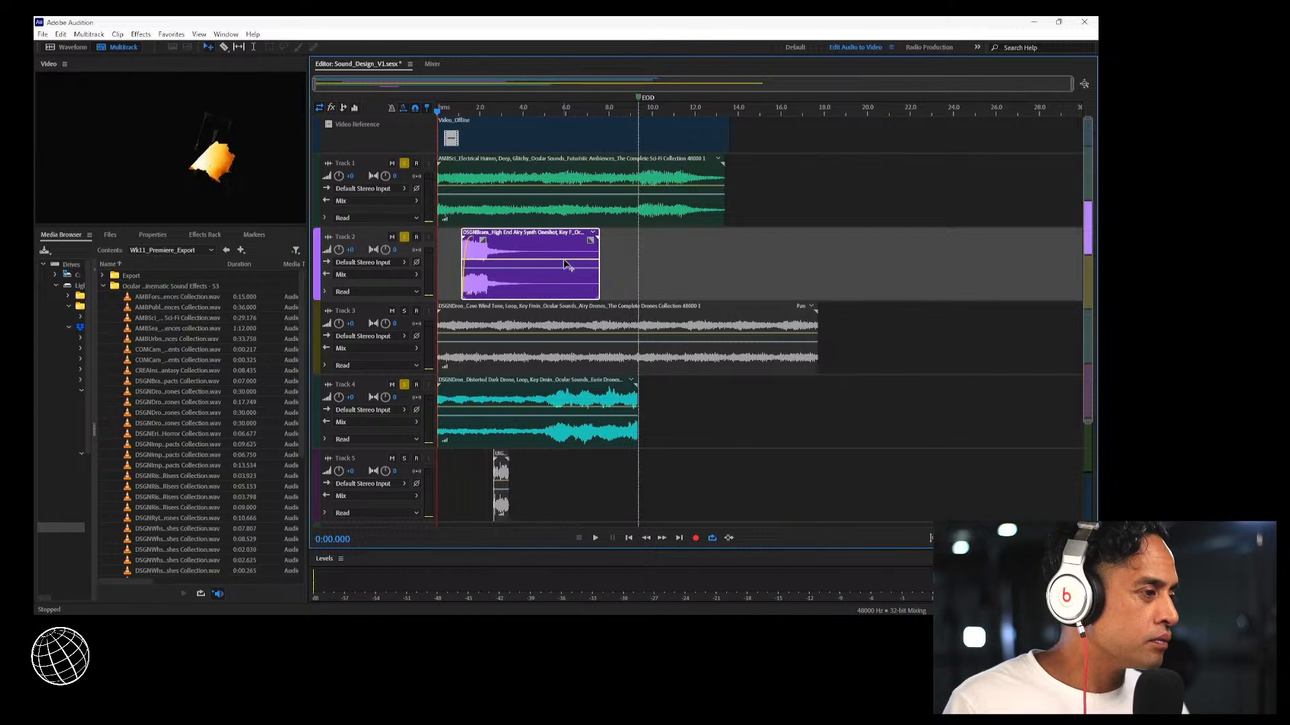
{"action": "left_click_drag", "start_coordinate": [563, 266], "coordinate": [563, 278]}
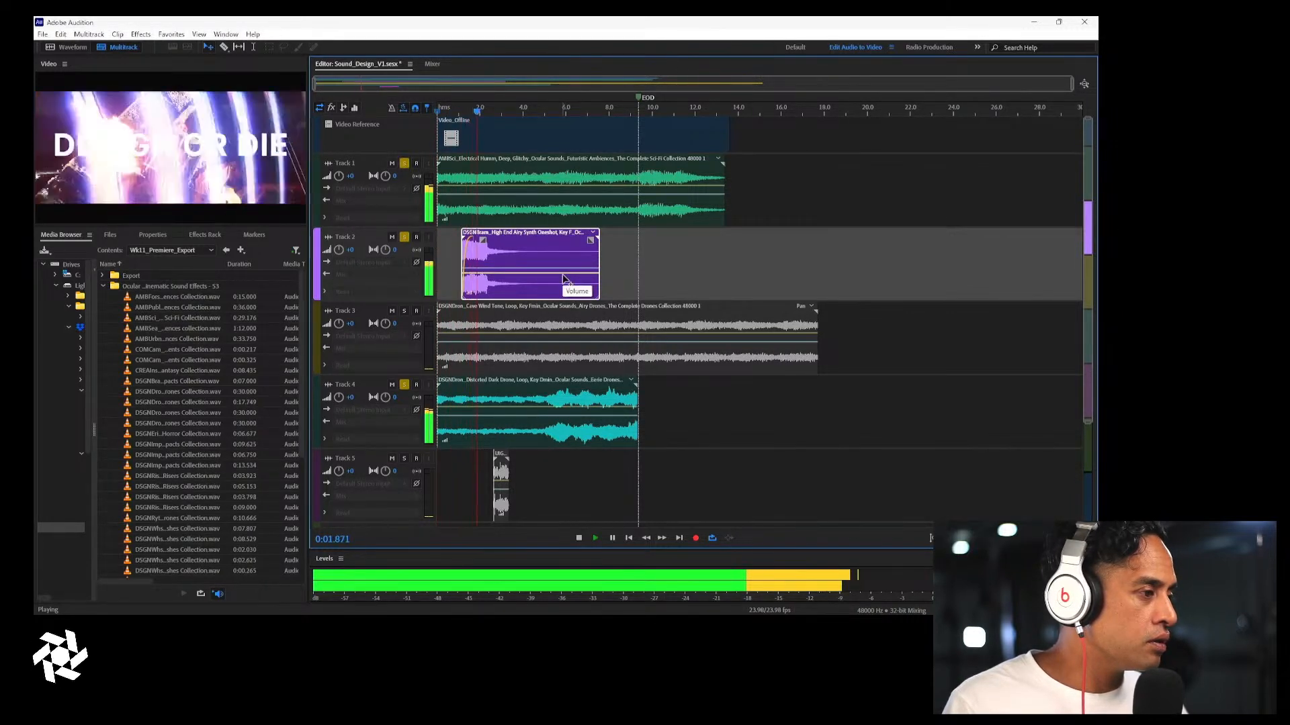
{"action": "key", "text": "space"}
{"action": "left_click_drag", "start_coordinate": [563, 275], "coordinate": [566, 268]}
{"action": "key", "text": "space"}
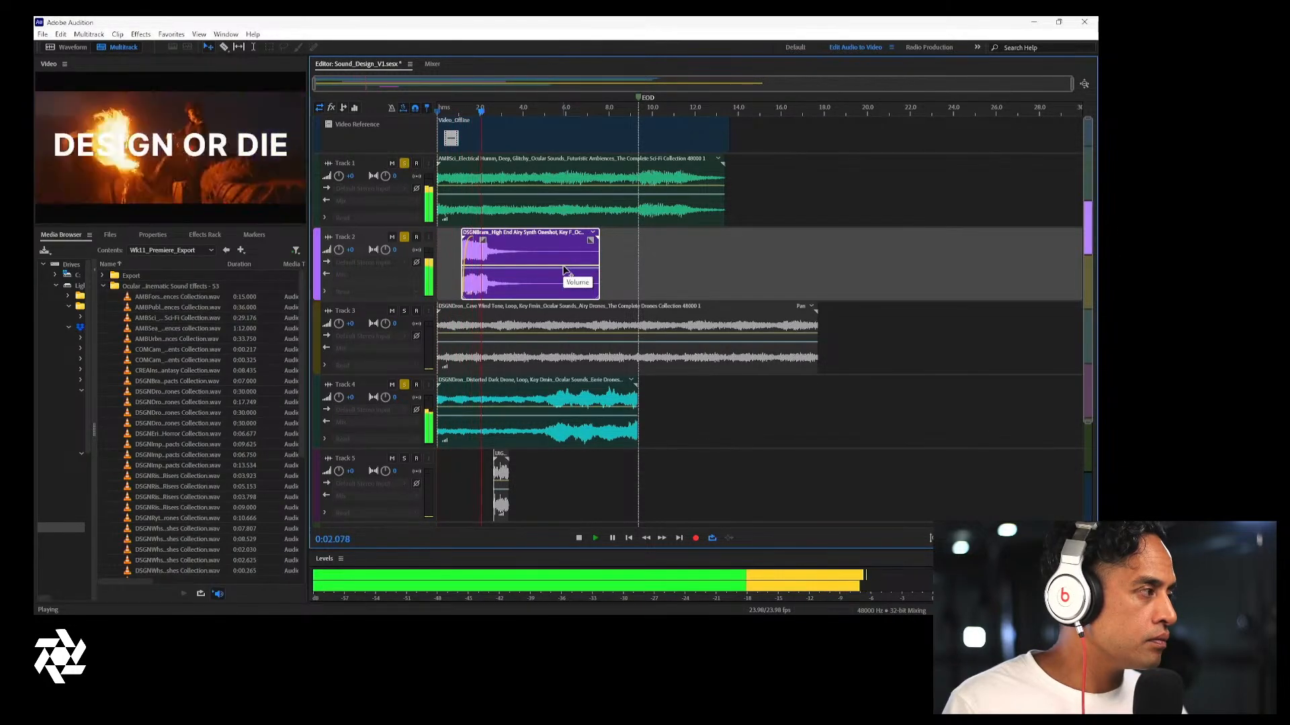
{"action": "key", "text": "space"}
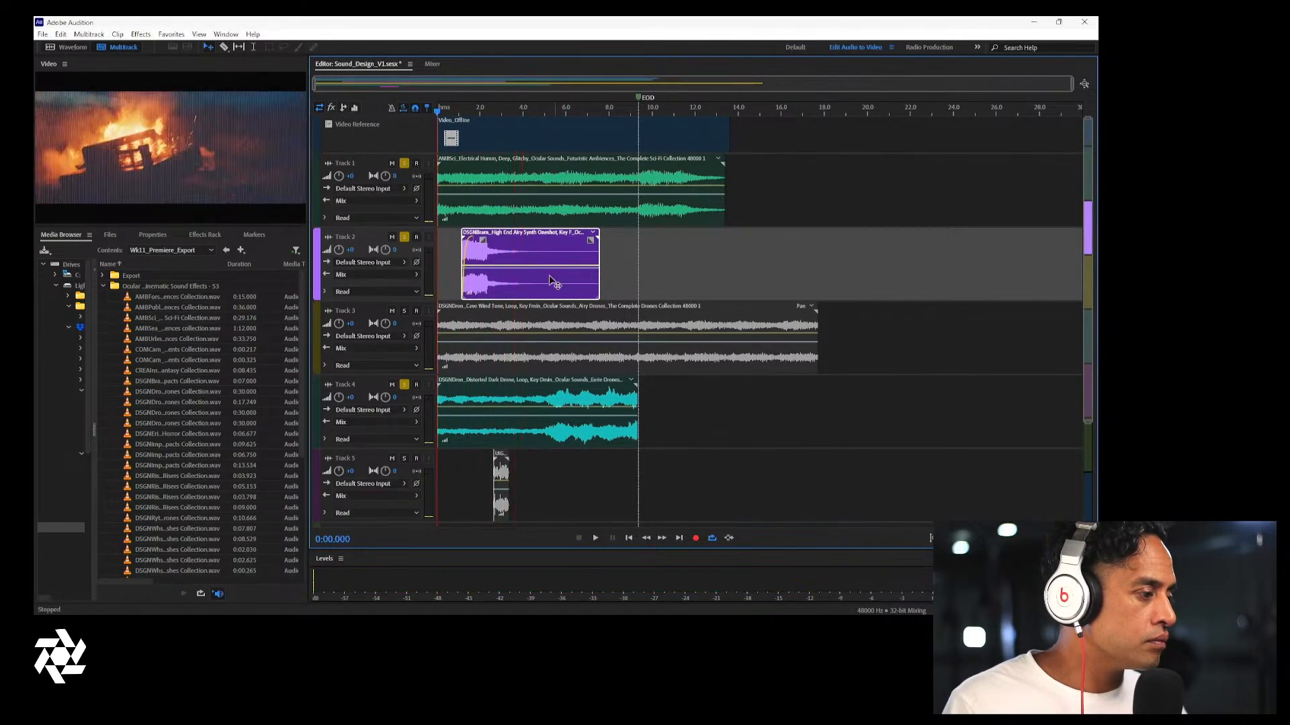
Clear the solo on Tracks 1, 2 and 4, solo Track 5 and play its clip from about 2.4 seconds
{"action": "left_click", "coordinate": [404, 384]}
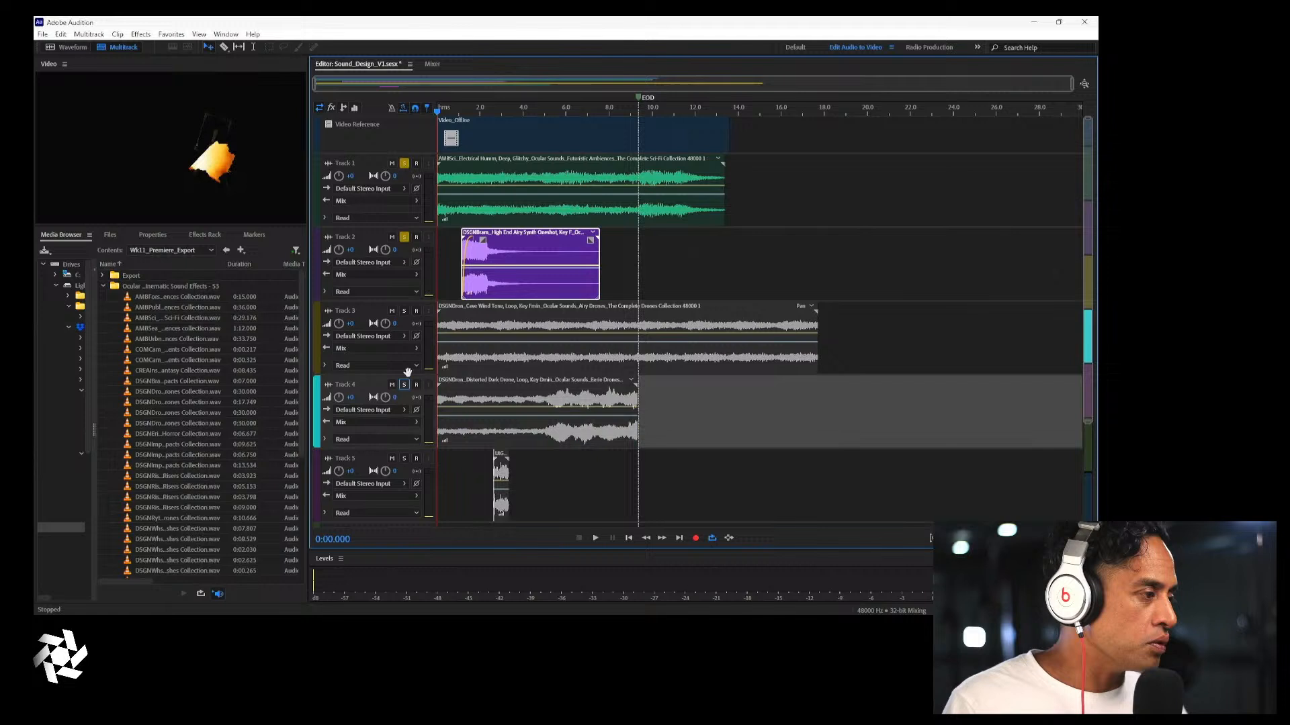
{"action": "left_click", "coordinate": [403, 237]}
{"action": "left_click", "coordinate": [404, 163]}
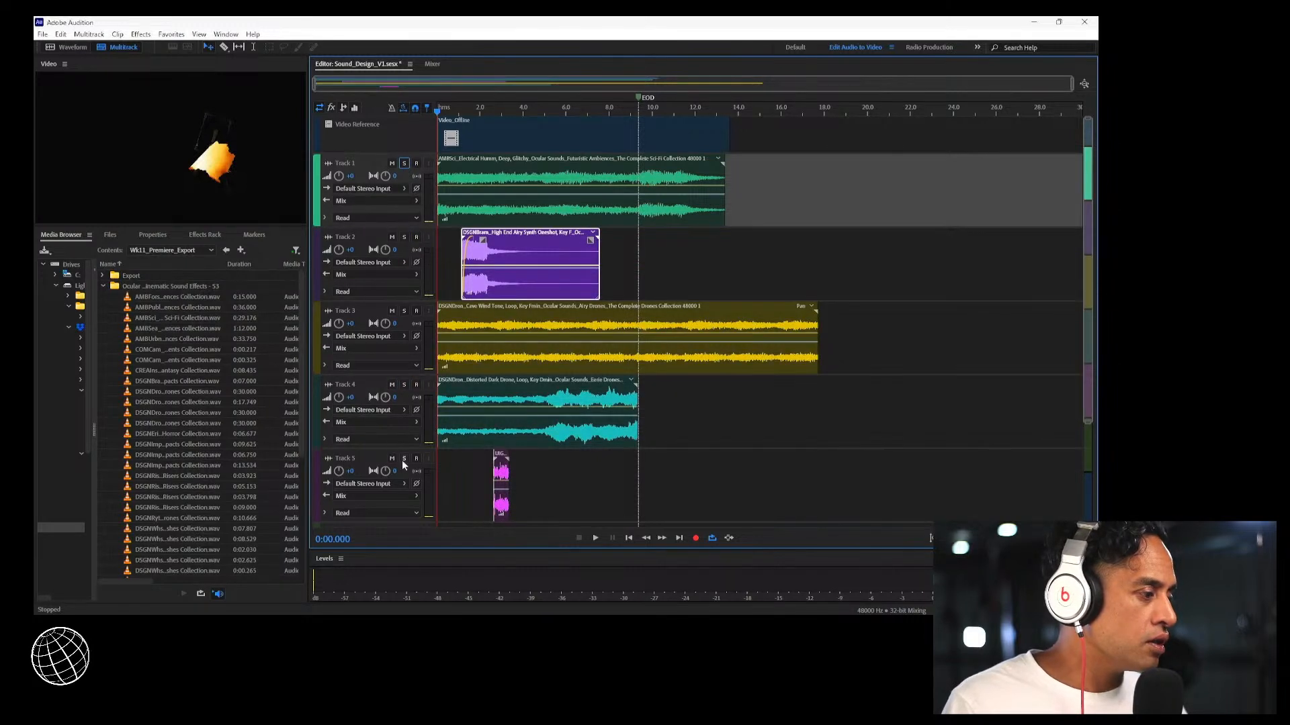
{"action": "left_click", "coordinate": [403, 458]}
{"action": "left_click", "coordinate": [485, 108]}
{"action": "key", "text": "space"}
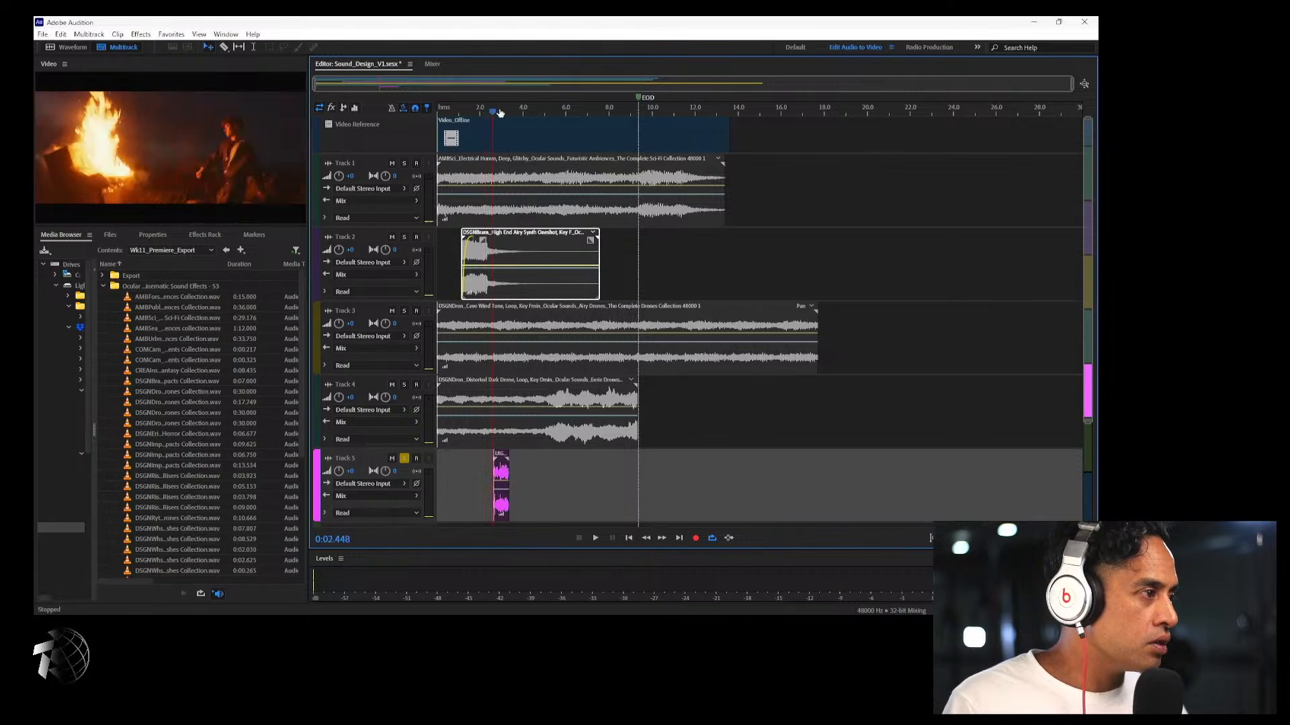
{"action": "key", "text": "space"}
Move the Track 5 clip earlier to start at about 2.0 seconds and save the session
{"action": "left_click", "coordinate": [585, 112]}
{"action": "left_click_drag", "start_coordinate": [585, 114], "coordinate": [469, 115]}
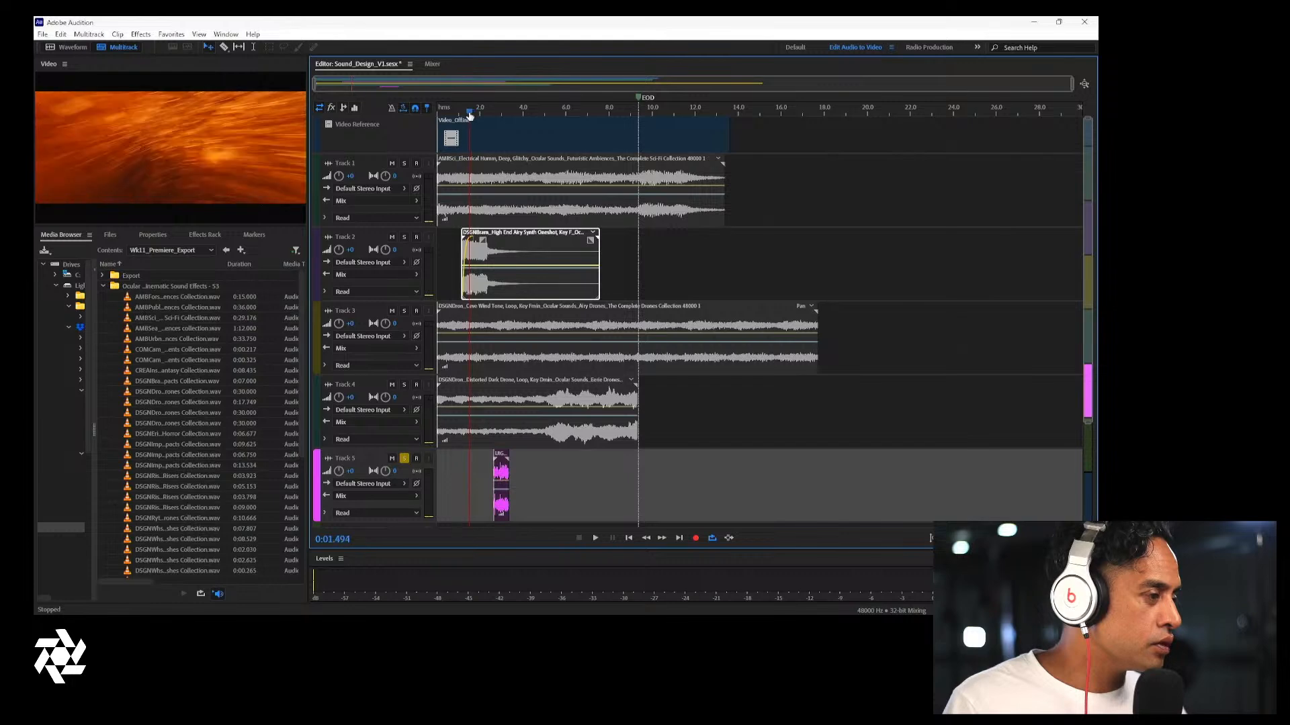
{"action": "left_click_drag", "start_coordinate": [505, 471], "coordinate": [492, 471]}
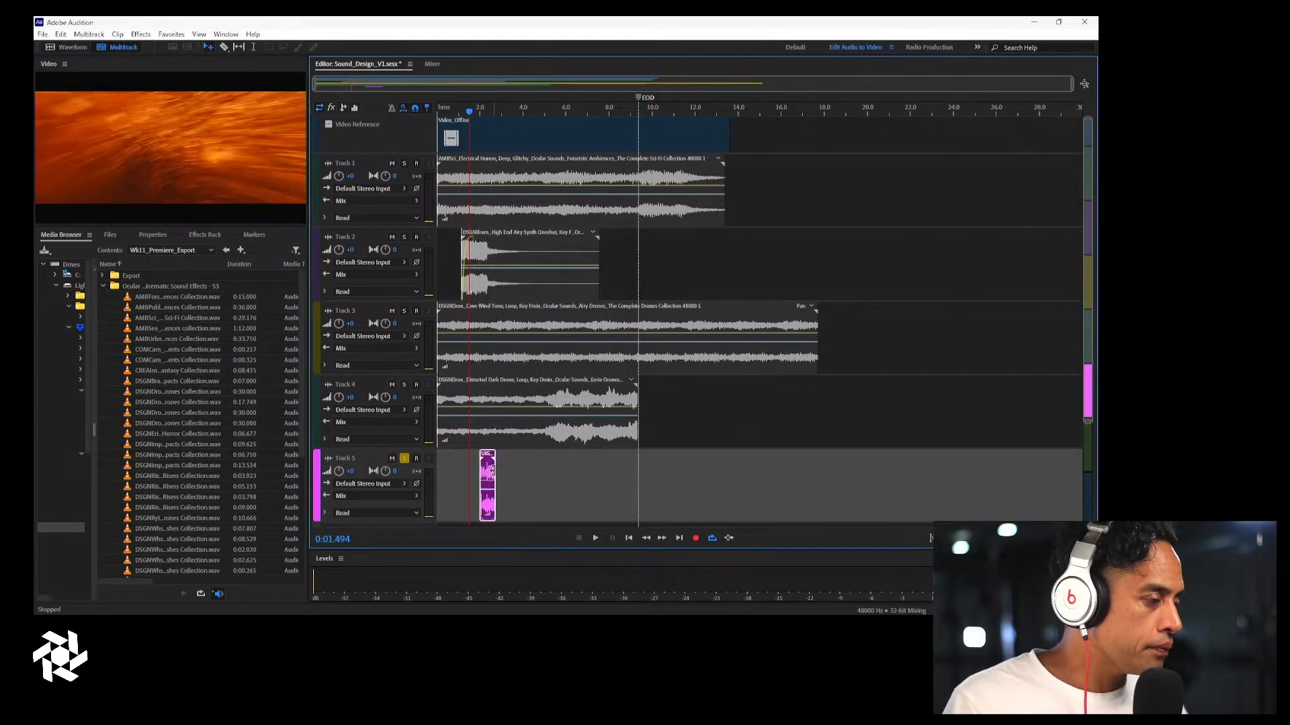
{"action": "scroll", "coordinate": [492, 471], "scroll_direction": "up", "scroll_amount": 4}
{"action": "scroll", "coordinate": [492, 471], "scroll_direction": "down", "scroll_amount": 4}
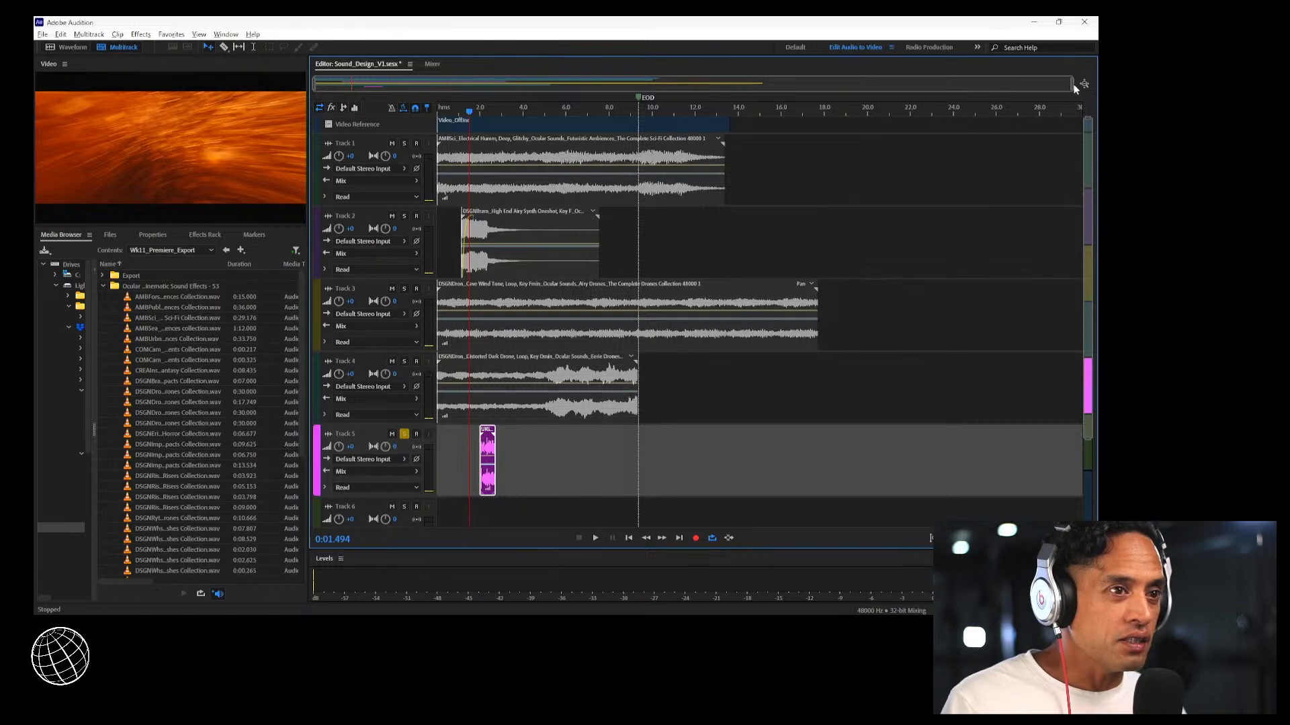
{"action": "left_click_drag", "start_coordinate": [1073, 84], "coordinate": [801, 47]}
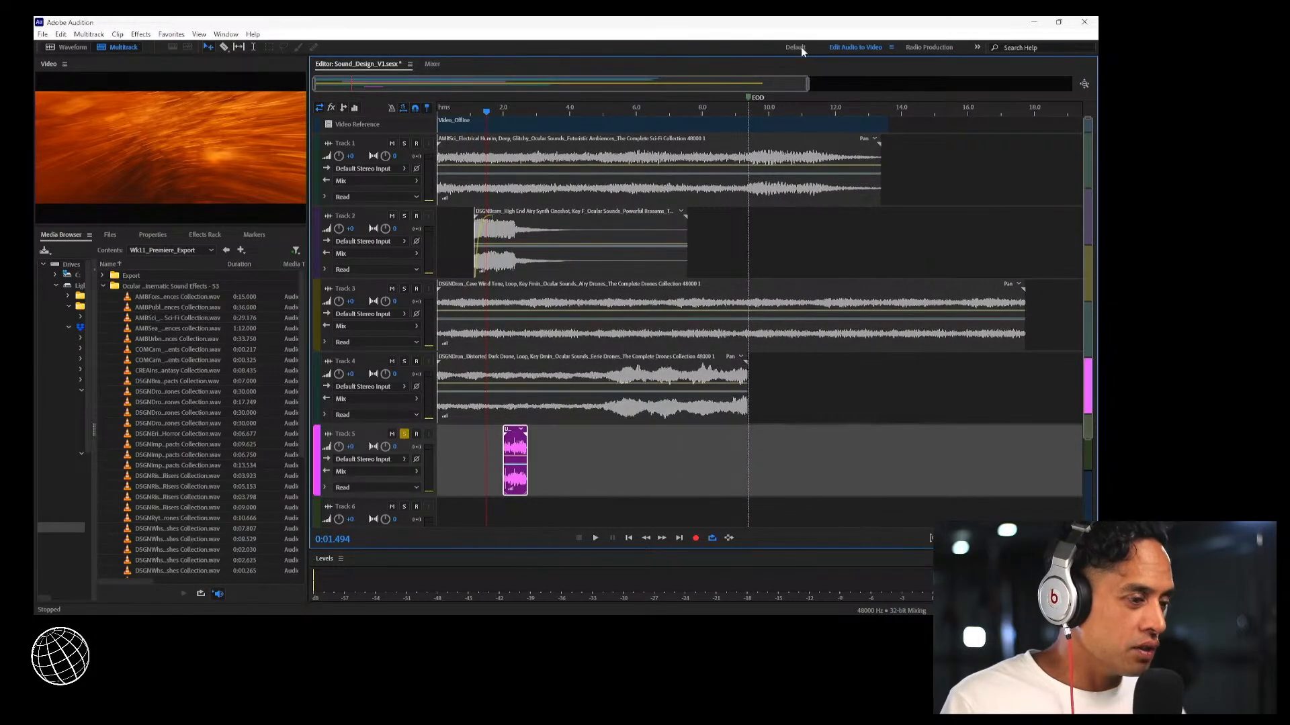
{"action": "key", "text": "ctrl+s"}
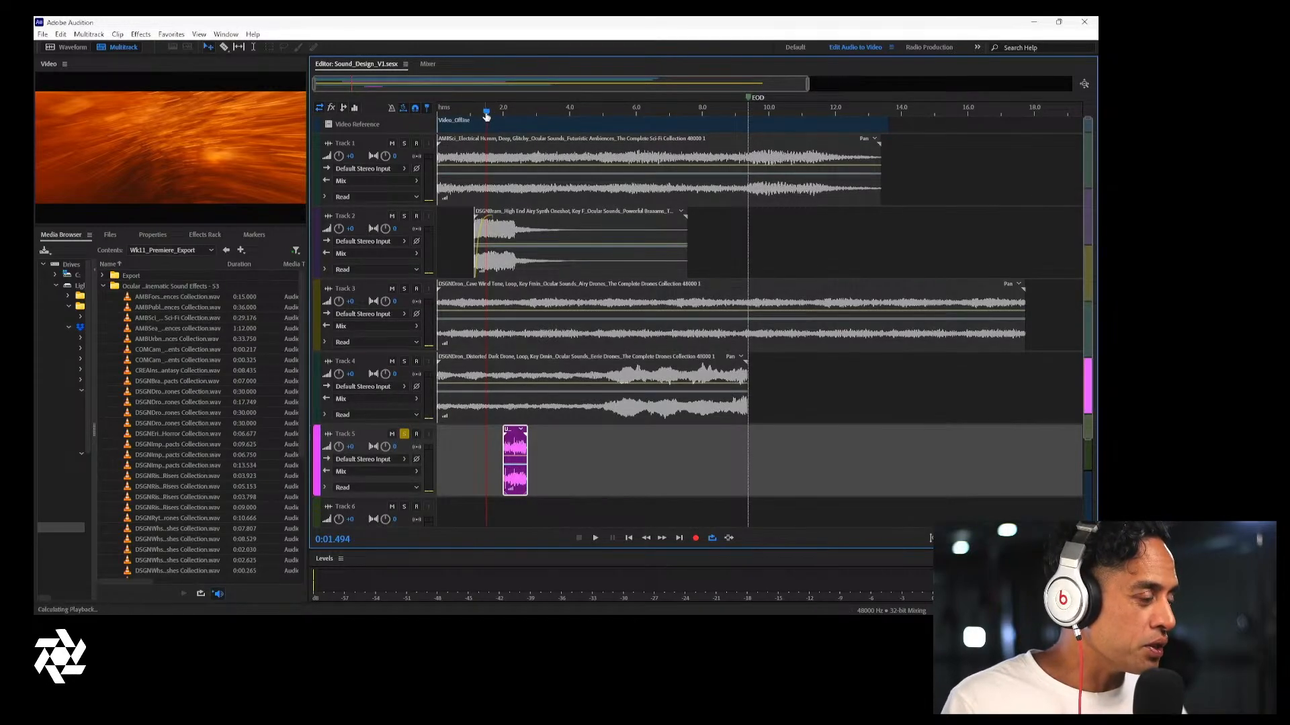
Align the start of the Track 5 clip with the 1.587-second video frame and play it from about 0.9 seconds
{"action": "key", "text": "space"}
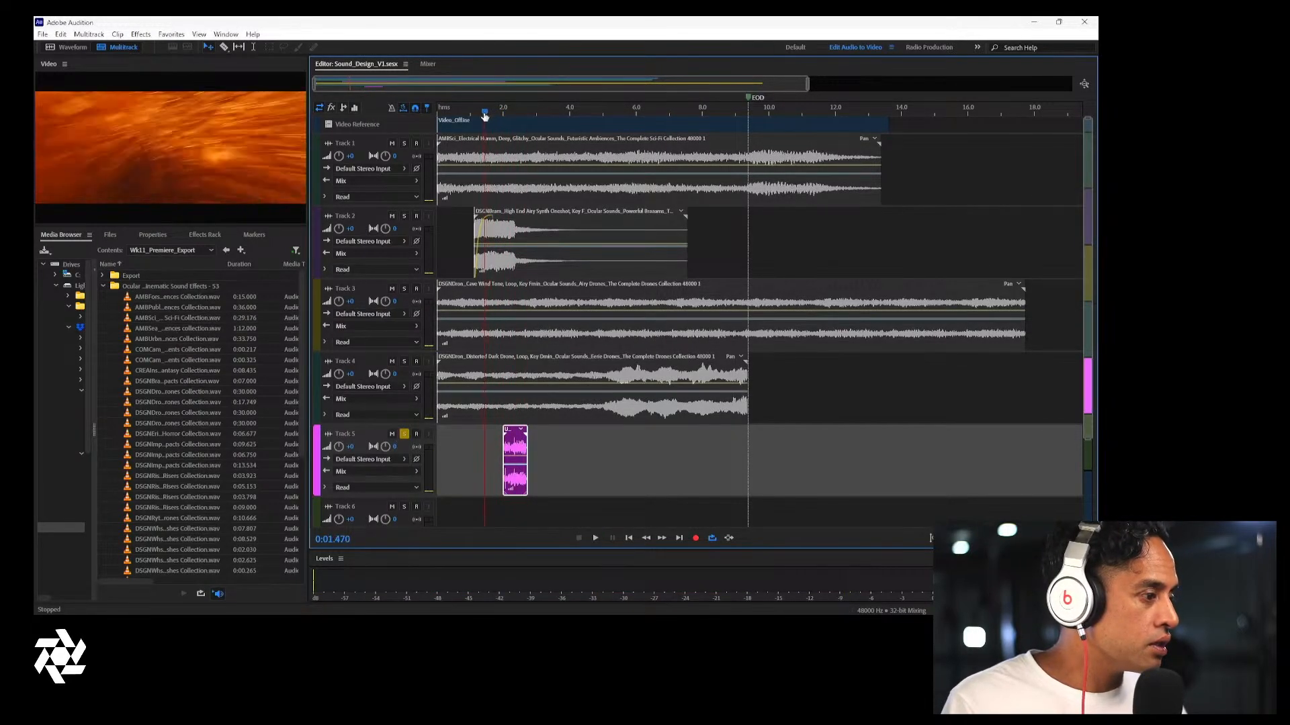
{"action": "left_click_drag", "start_coordinate": [484, 115], "coordinate": [491, 117]}
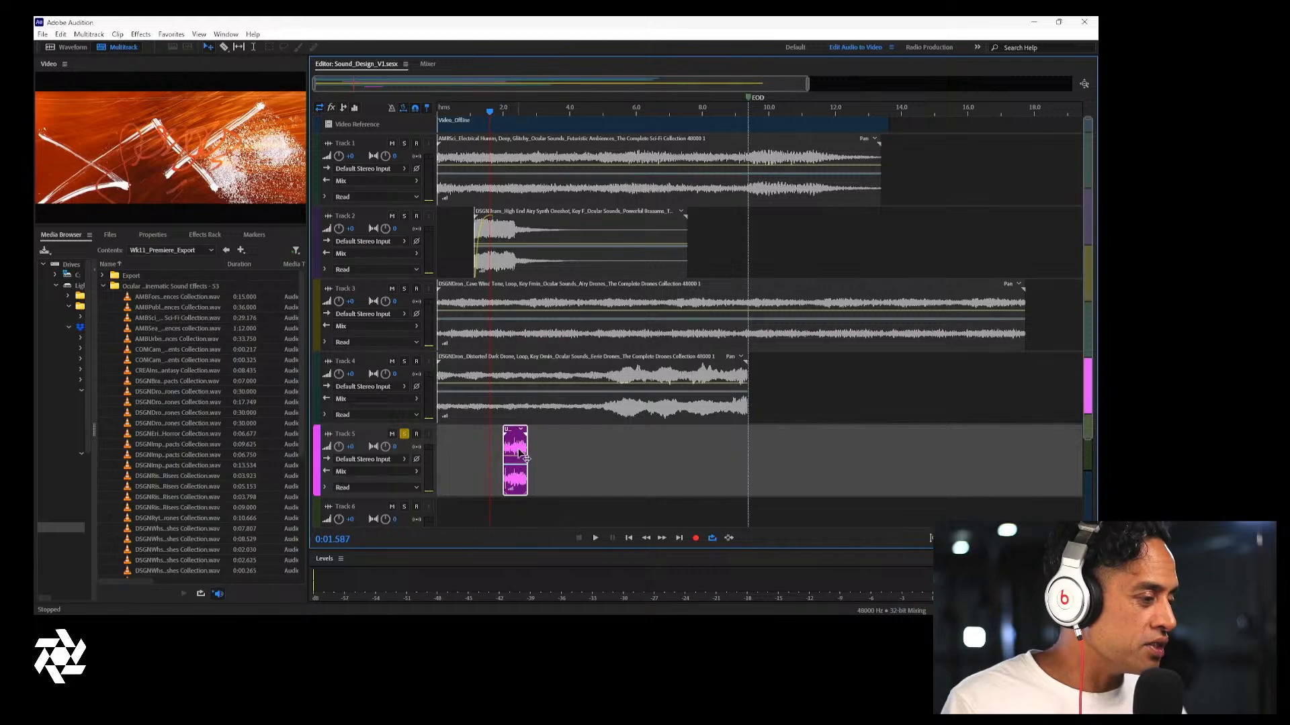
{"action": "left_click_drag", "start_coordinate": [521, 459], "coordinate": [508, 459]}
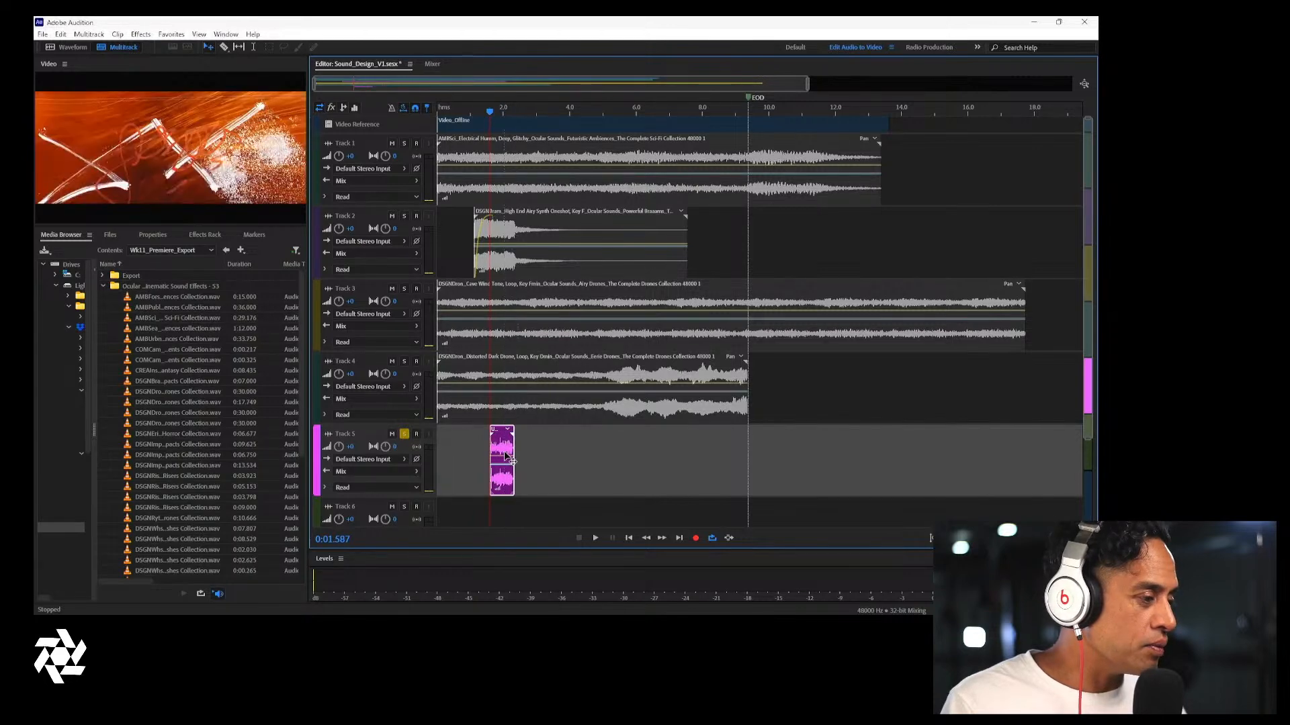
{"action": "left_click", "coordinate": [467, 111]}
{"action": "key", "text": "space"}
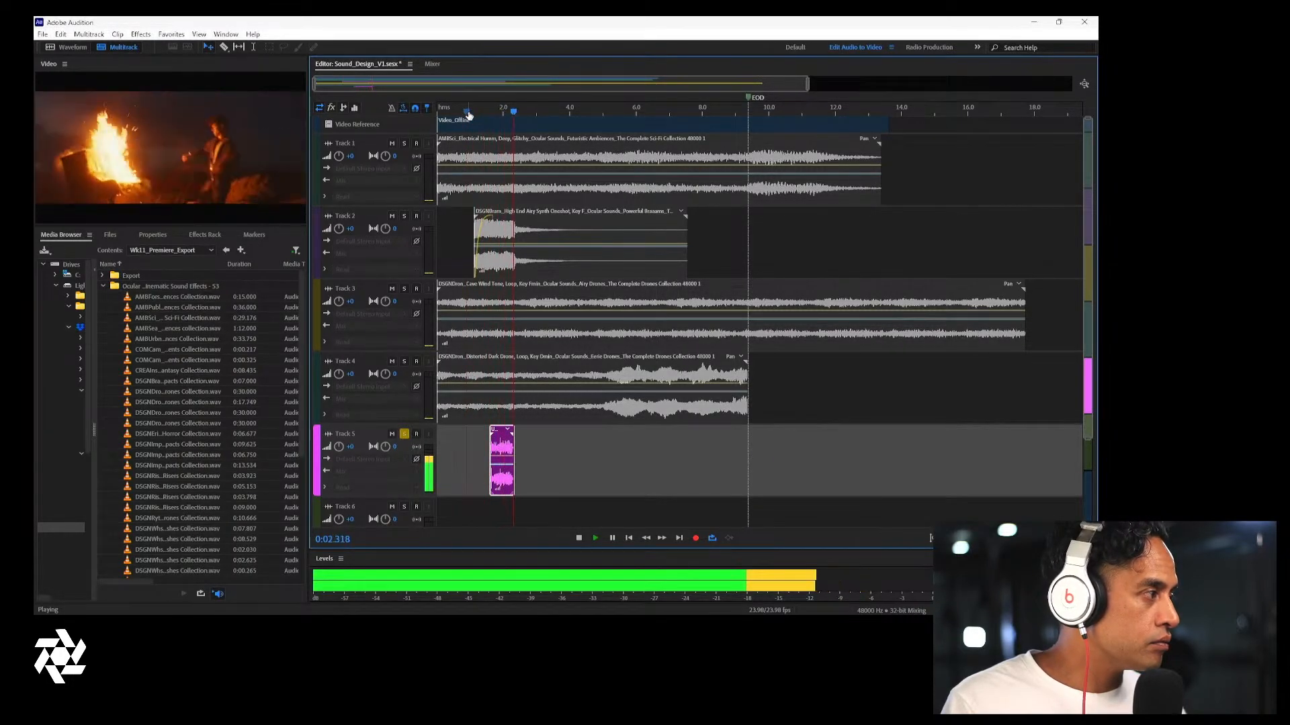
{"action": "key", "text": "space"}
Add Track 2 to the solo and play it together with Track 5 from about 0.9 seconds
{"action": "left_click", "coordinate": [404, 218]}
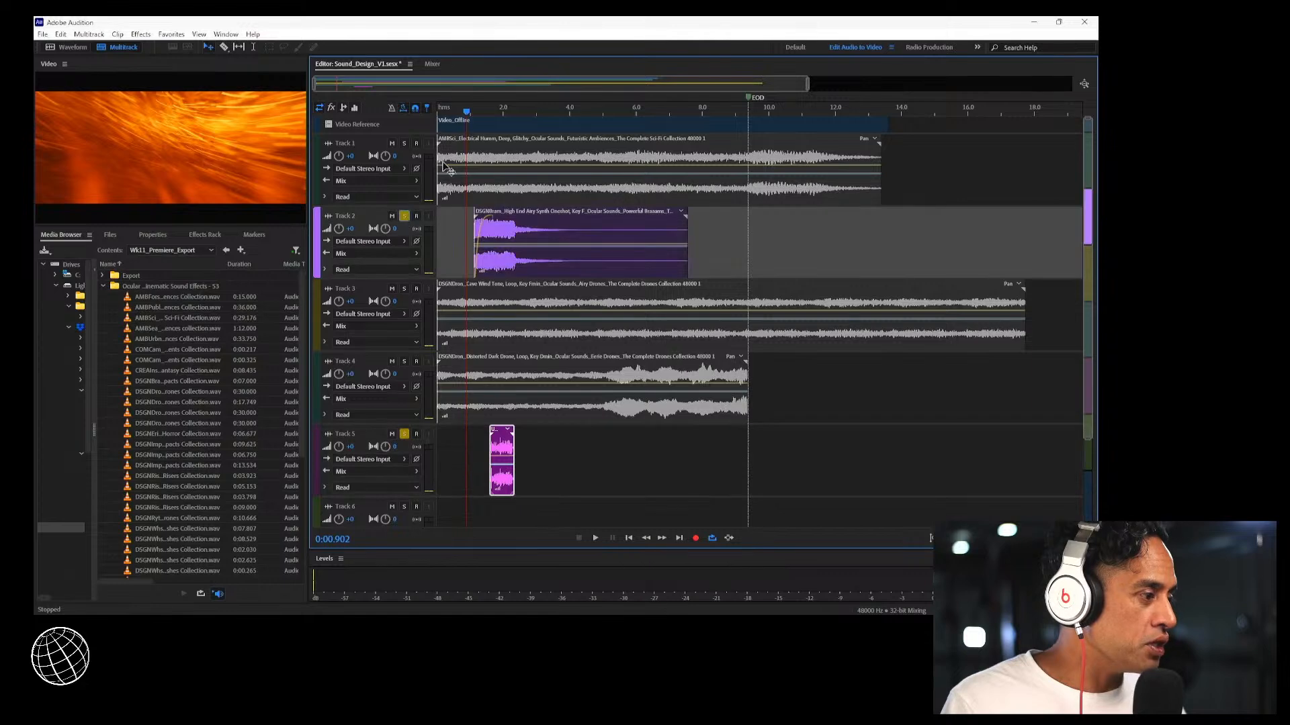
{"action": "key", "text": "space"}
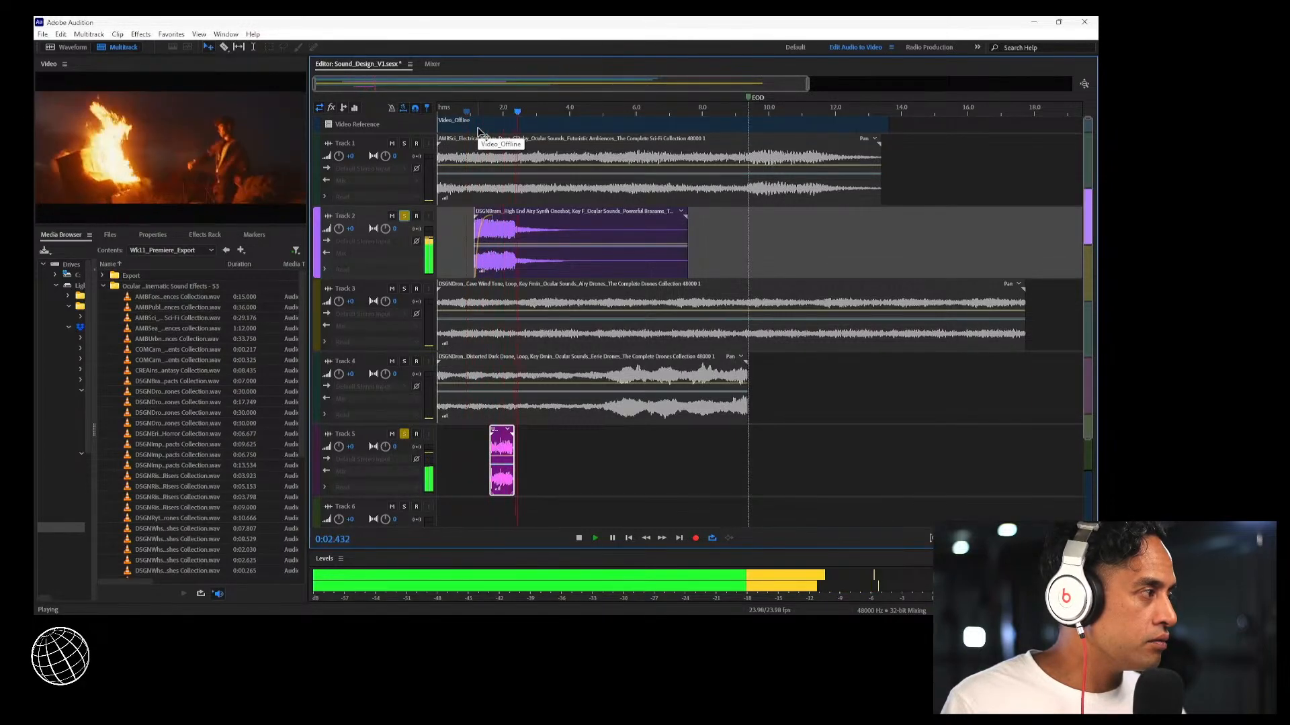
{"action": "key", "text": "space"}
Add Track 4 to the solo and play Tracks 2, 4 and 5 together from the start
{"action": "left_click", "coordinate": [460, 112]}
{"action": "left_click_drag", "start_coordinate": [460, 112], "coordinate": [431, 114]}
{"action": "left_click", "coordinate": [404, 362]}
{"action": "key", "text": "space"}
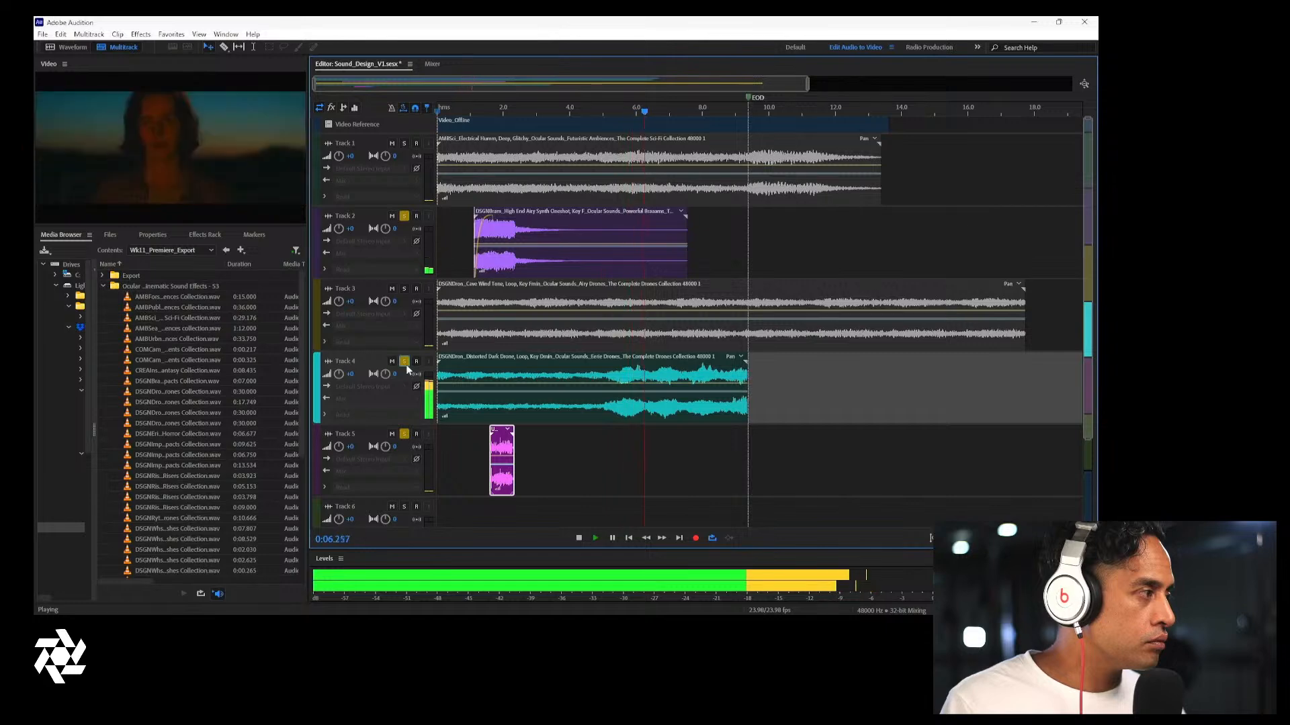
{"action": "key", "text": "space"}
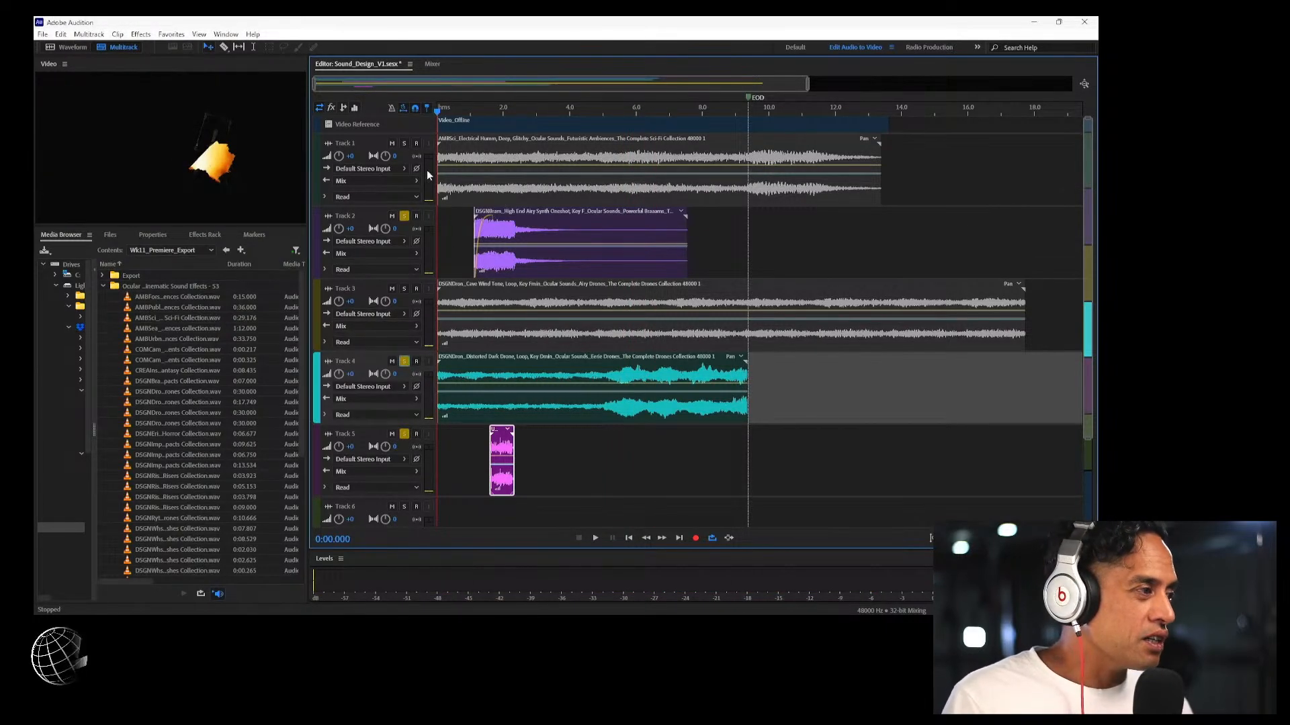
Add Track 1 to the solo and play Tracks 1, 2, 4 and 5 together from the start
{"action": "left_click", "coordinate": [404, 144]}
{"action": "key", "text": "space"}
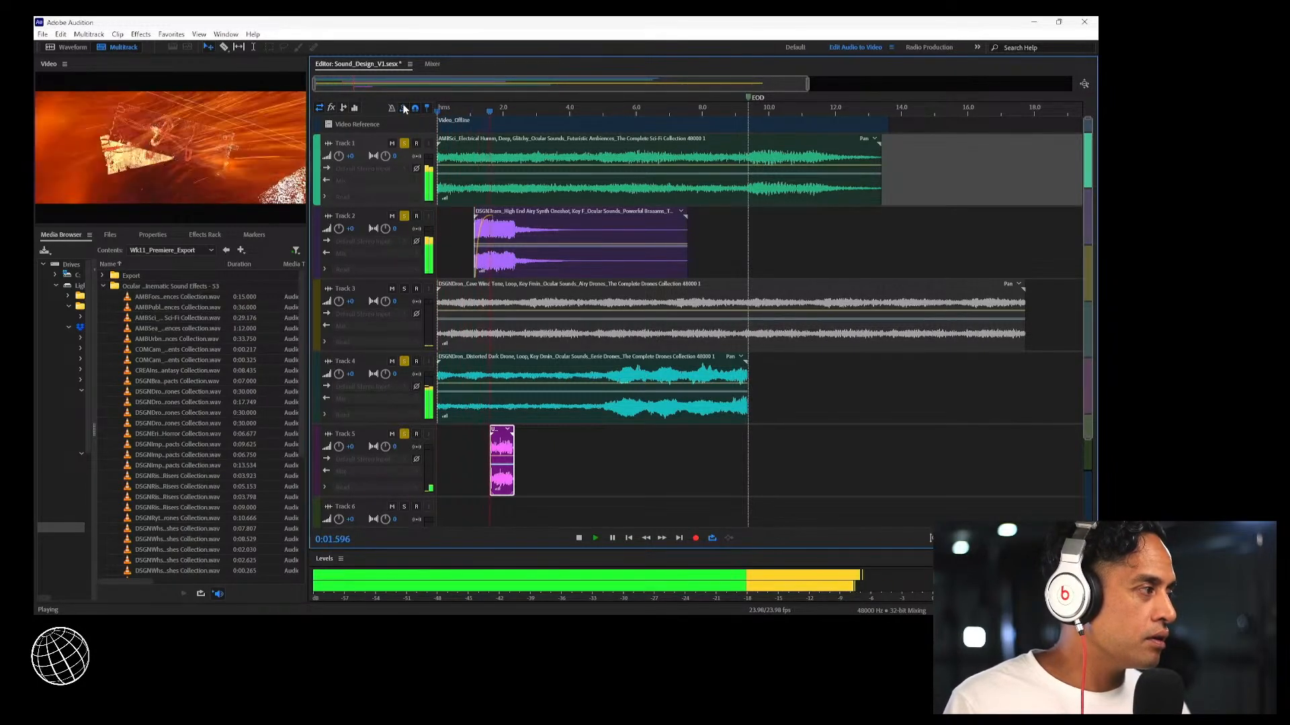
{"action": "key", "text": "space"}
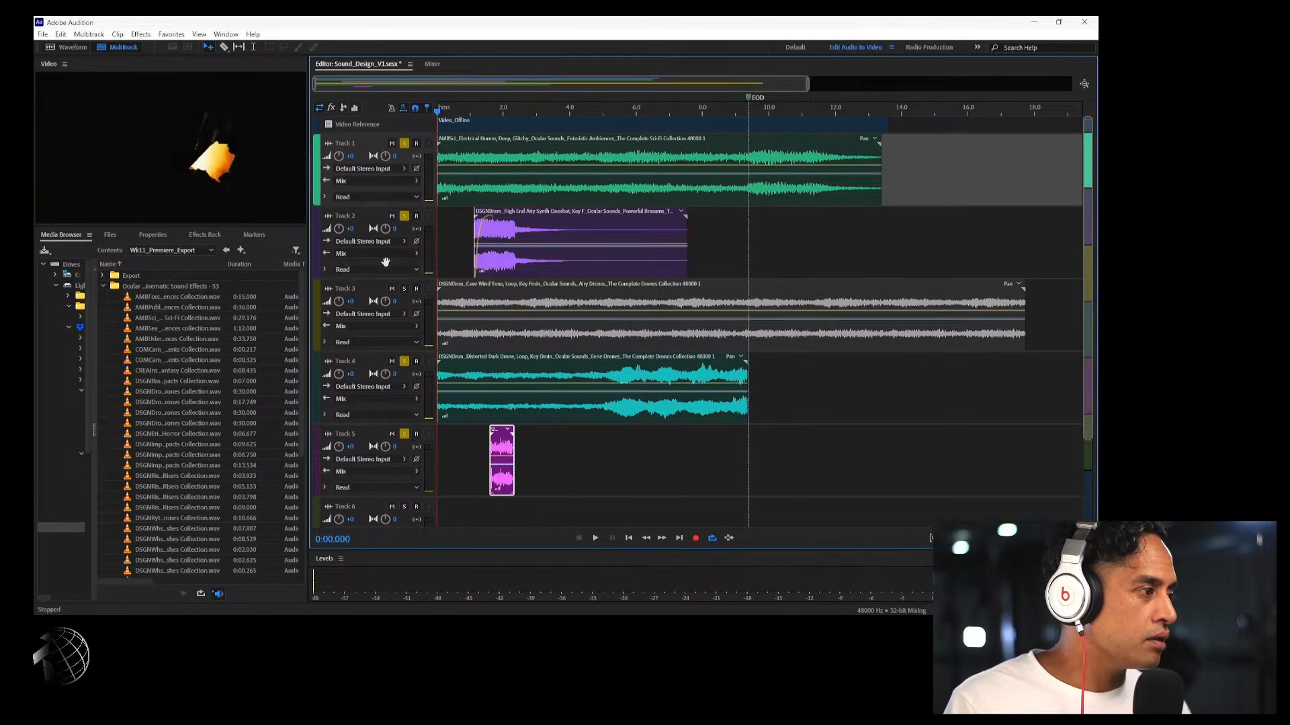
Remove Track 4 from the solo and play Tracks 1, 2 and 5 from the start
{"action": "left_click", "coordinate": [404, 291]}
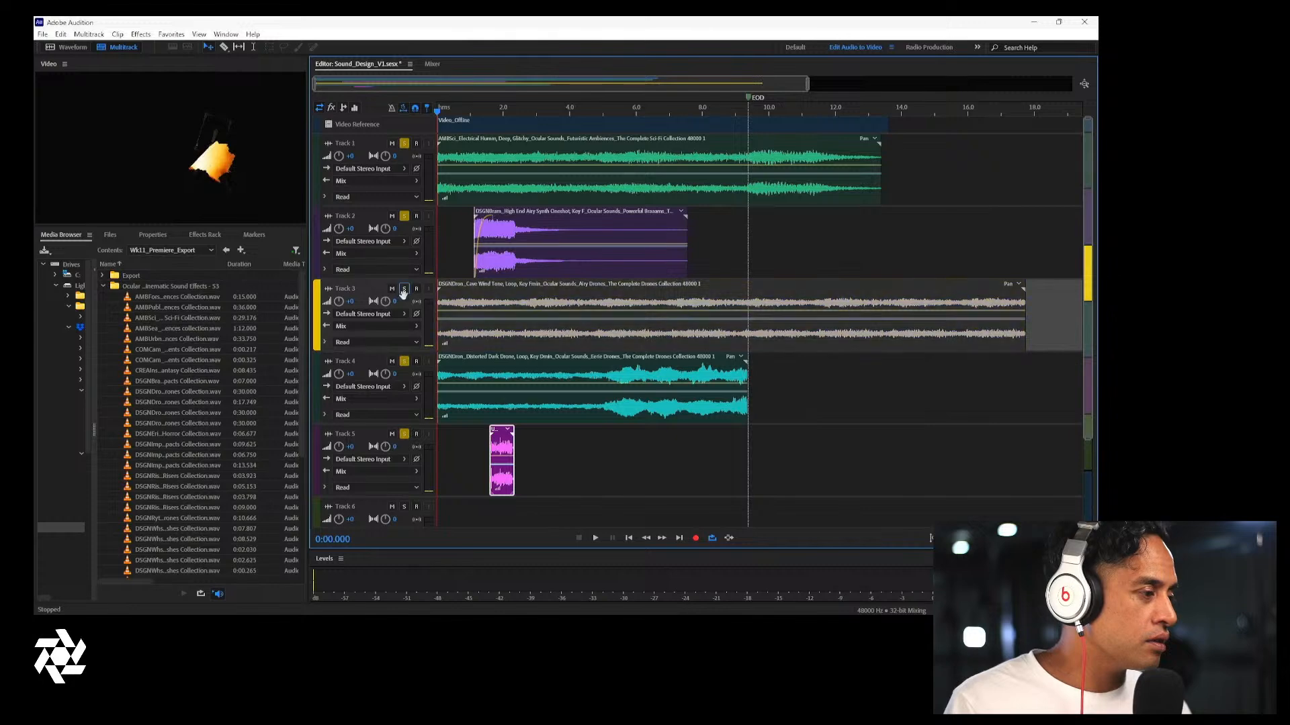
{"action": "left_click", "coordinate": [405, 363]}
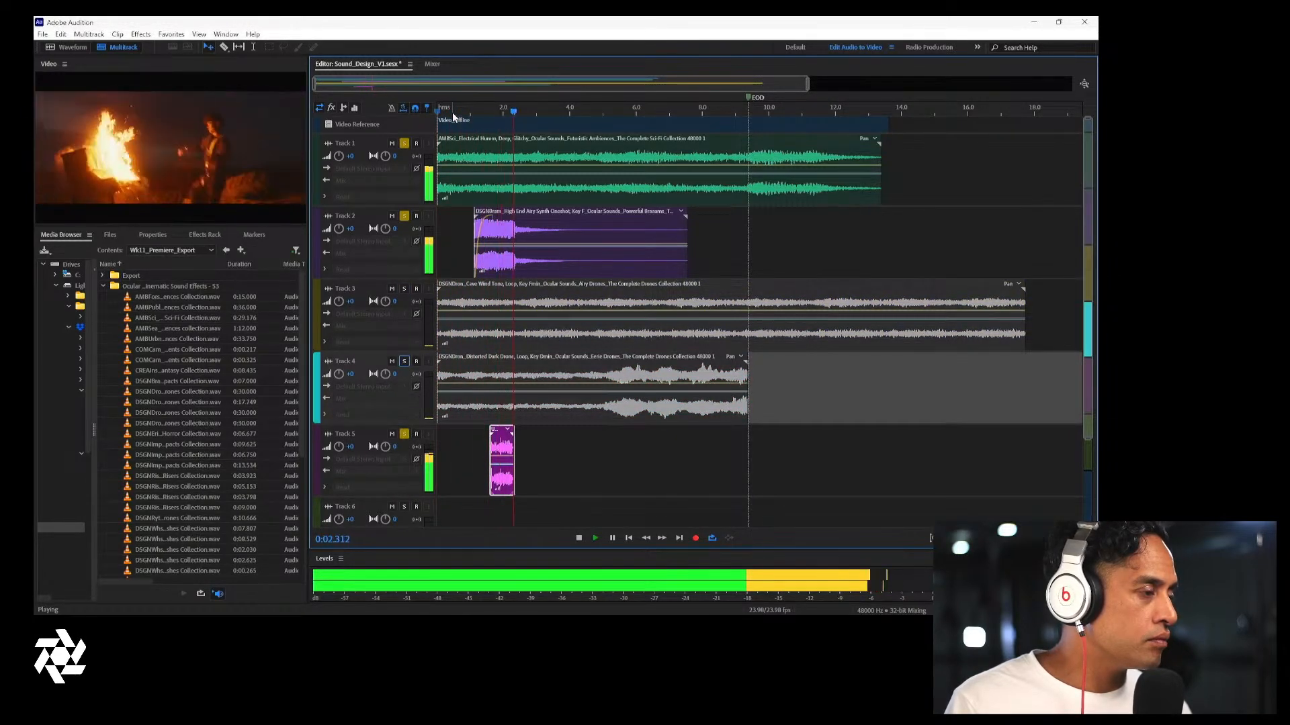
{"action": "key", "text": "space"}
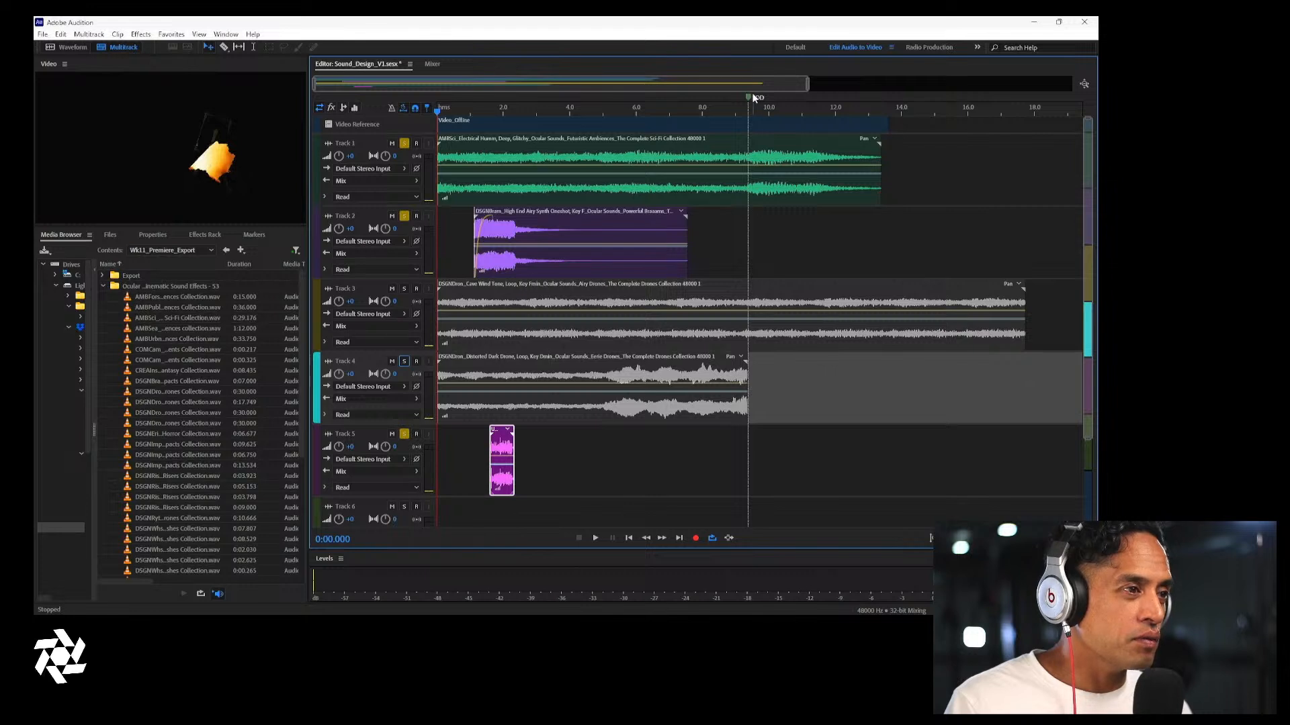
Play the Track 1 ambience across the marker from about 9.1 seconds
{"action": "left_click", "coordinate": [738, 113]}
{"action": "key", "text": "space"}
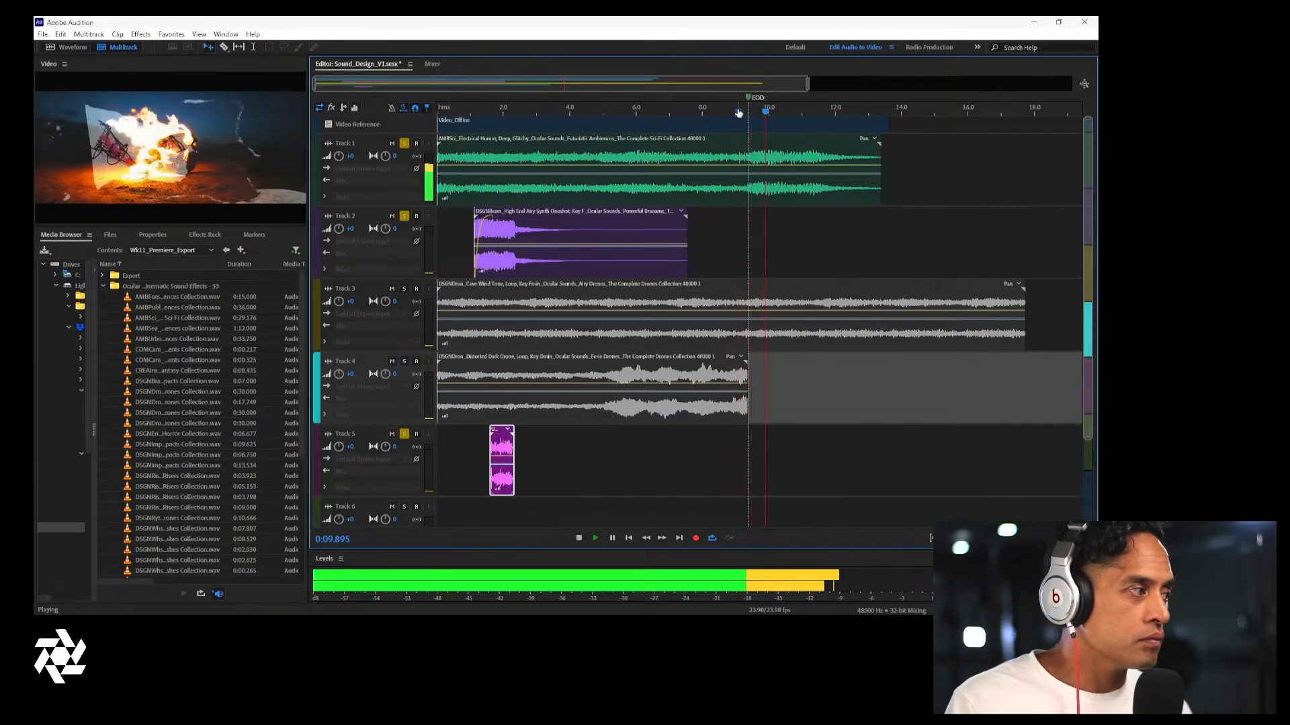
{"action": "key", "text": "space"}
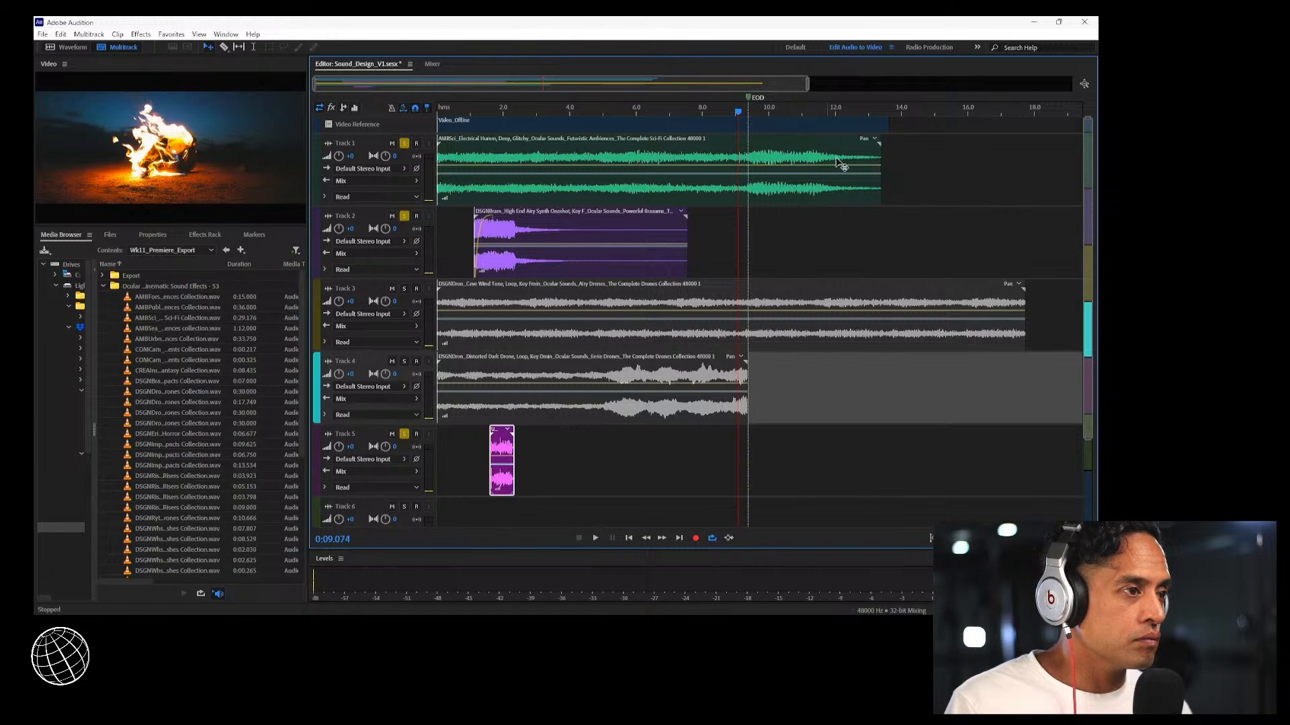
Shorten the end of the Track 1 ambience clip to about 1.6 seconds and play the opening from the start
{"action": "left_click_drag", "start_coordinate": [878, 196], "coordinate": [488, 207]}
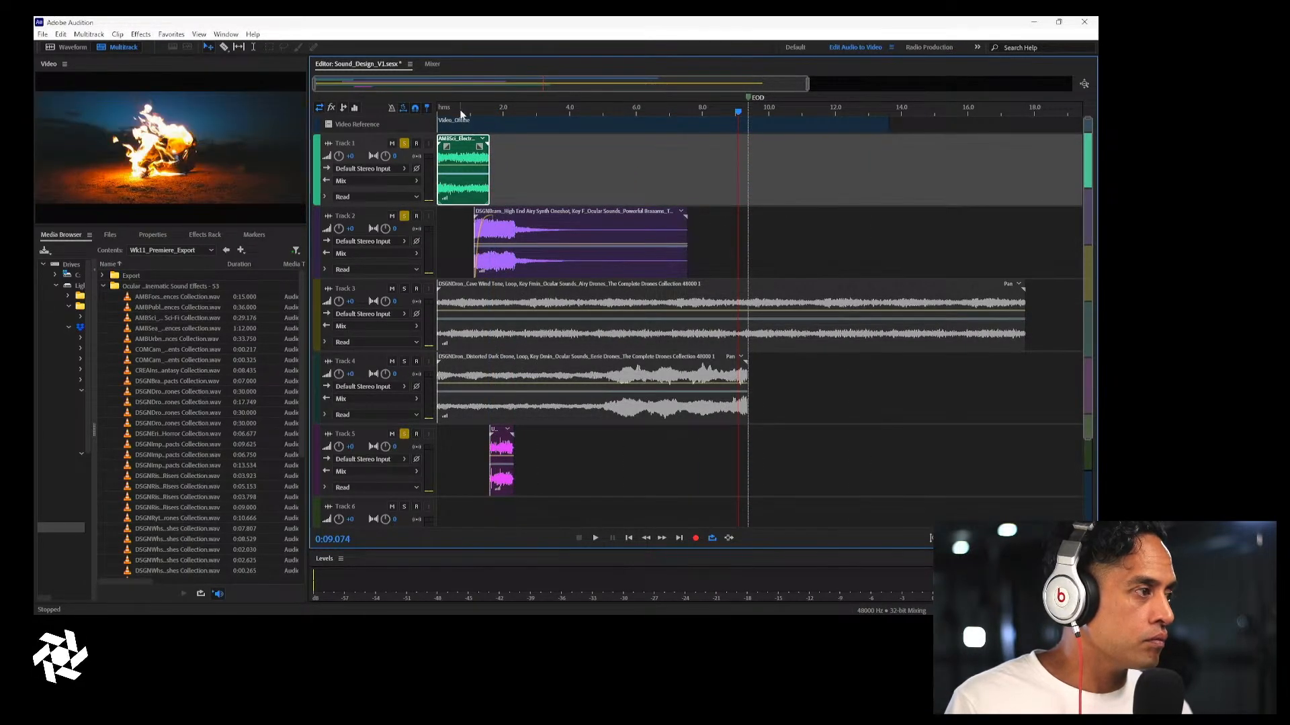
{"action": "key", "text": "Home"}
{"action": "key", "text": "space"}
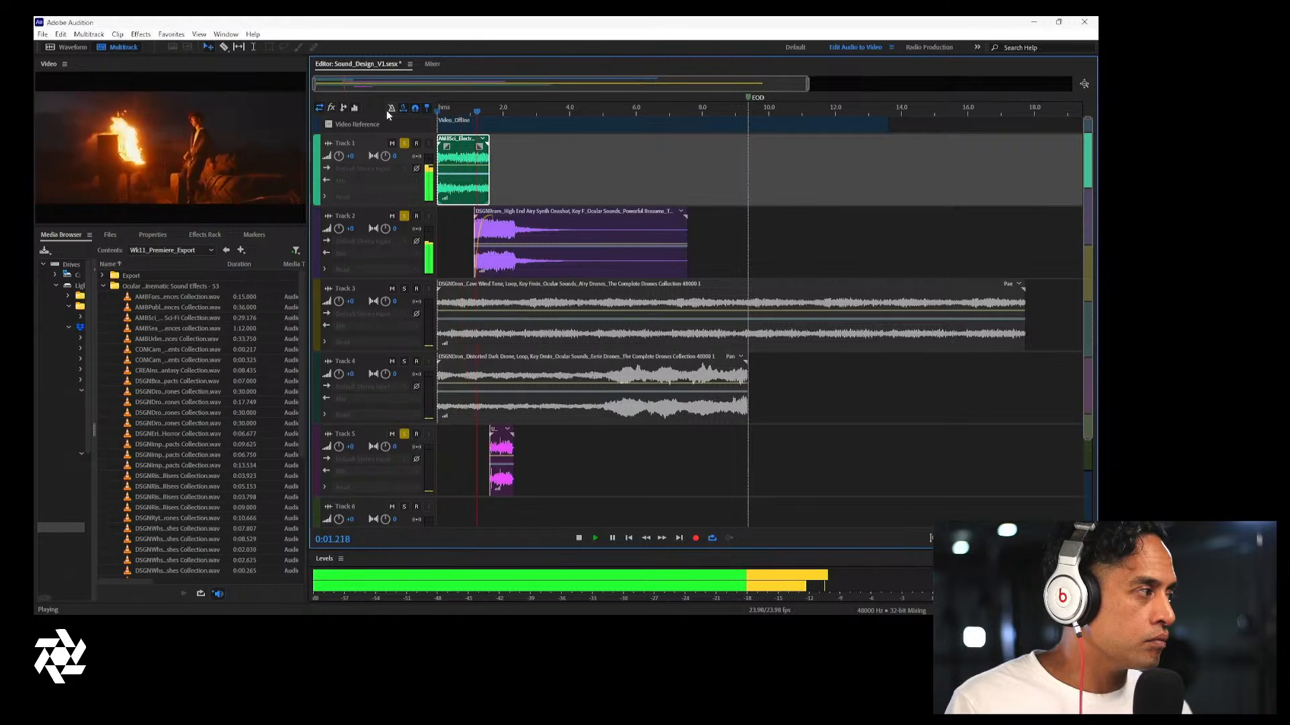
{"action": "key", "text": "space"}
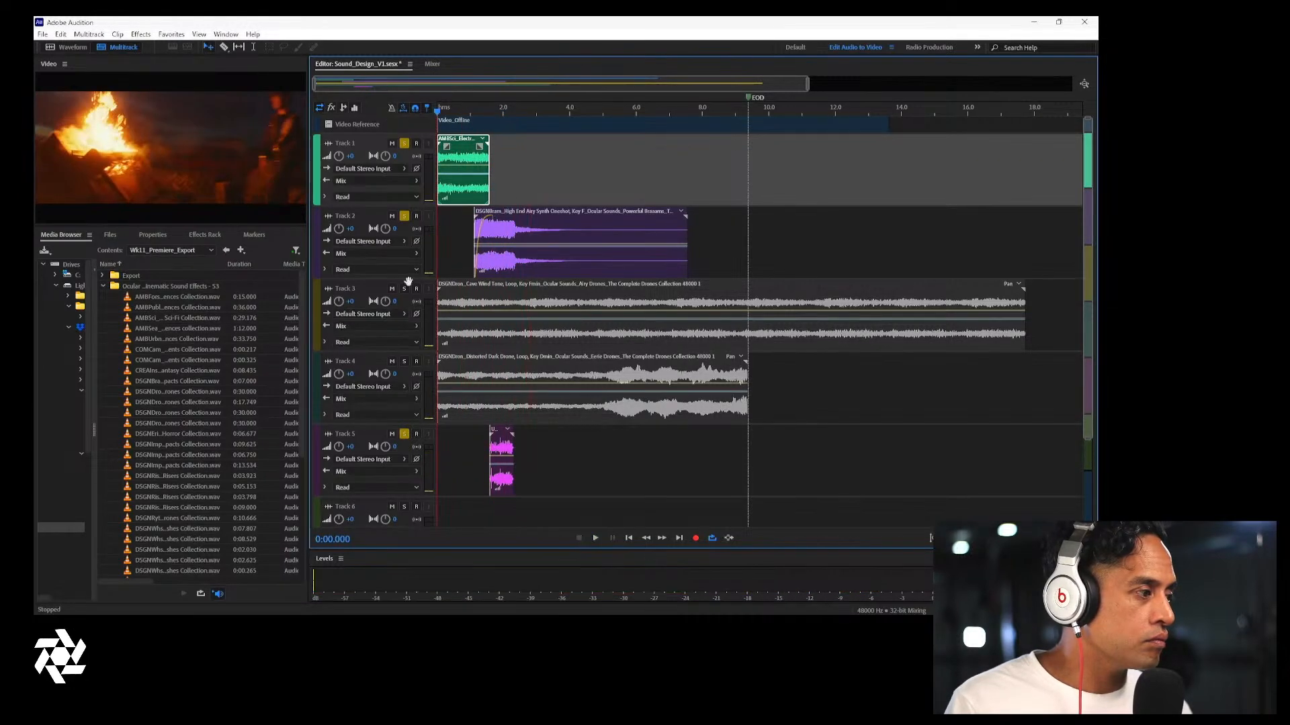
Solo Track 3 as well, trim the start of its cave wind drone to about 1.1 seconds and play the opening
{"action": "left_click", "coordinate": [441, 304]}
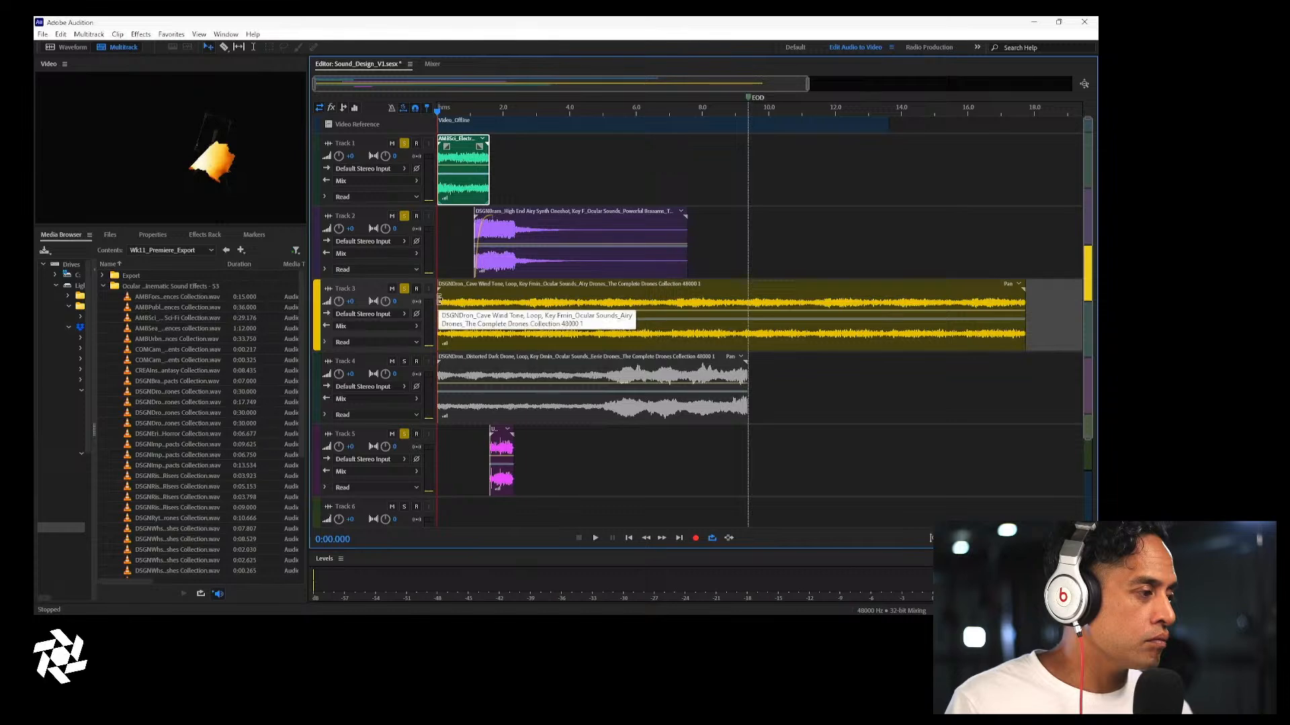
{"action": "left_click_drag", "start_coordinate": [440, 304], "coordinate": [478, 306]}
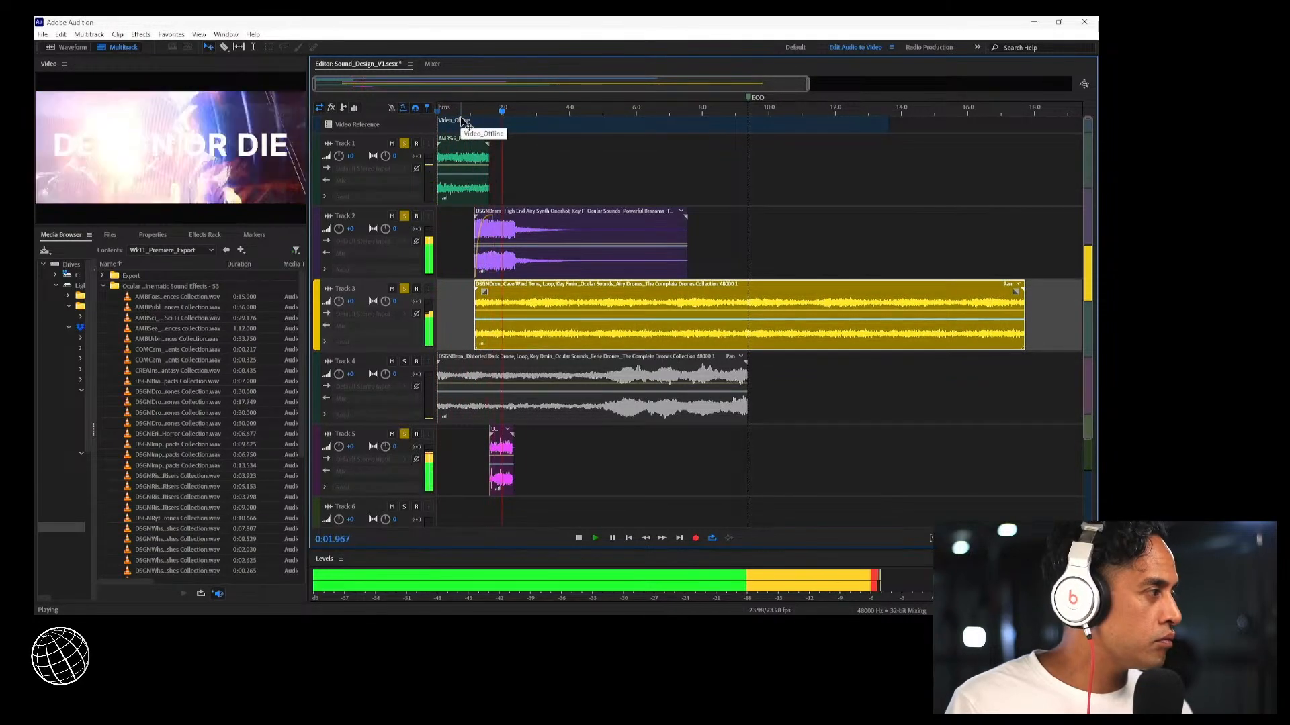
{"action": "key", "text": "space"}
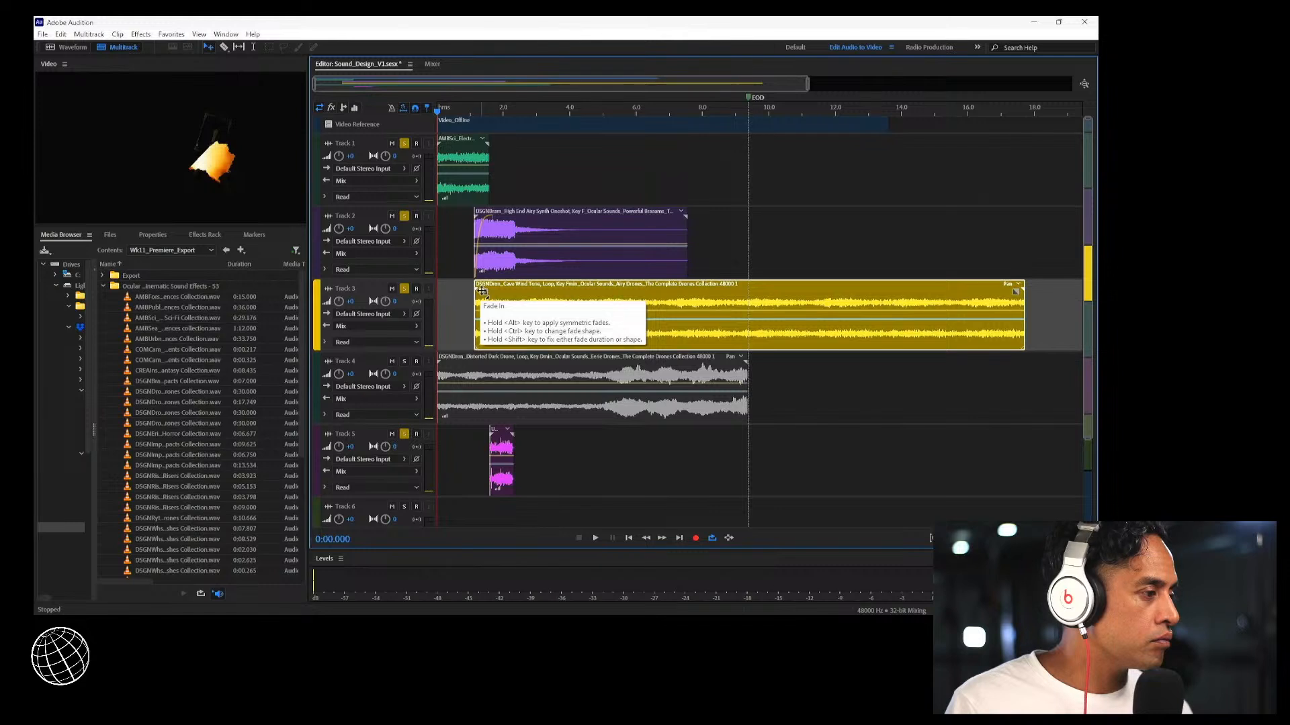
Add a fade-in to the Track 3 cave wind drone, extend its start back to about 0.3 seconds and play the opening
{"action": "left_click_drag", "start_coordinate": [482, 292], "coordinate": [495, 292]}
{"action": "key", "text": "space"}
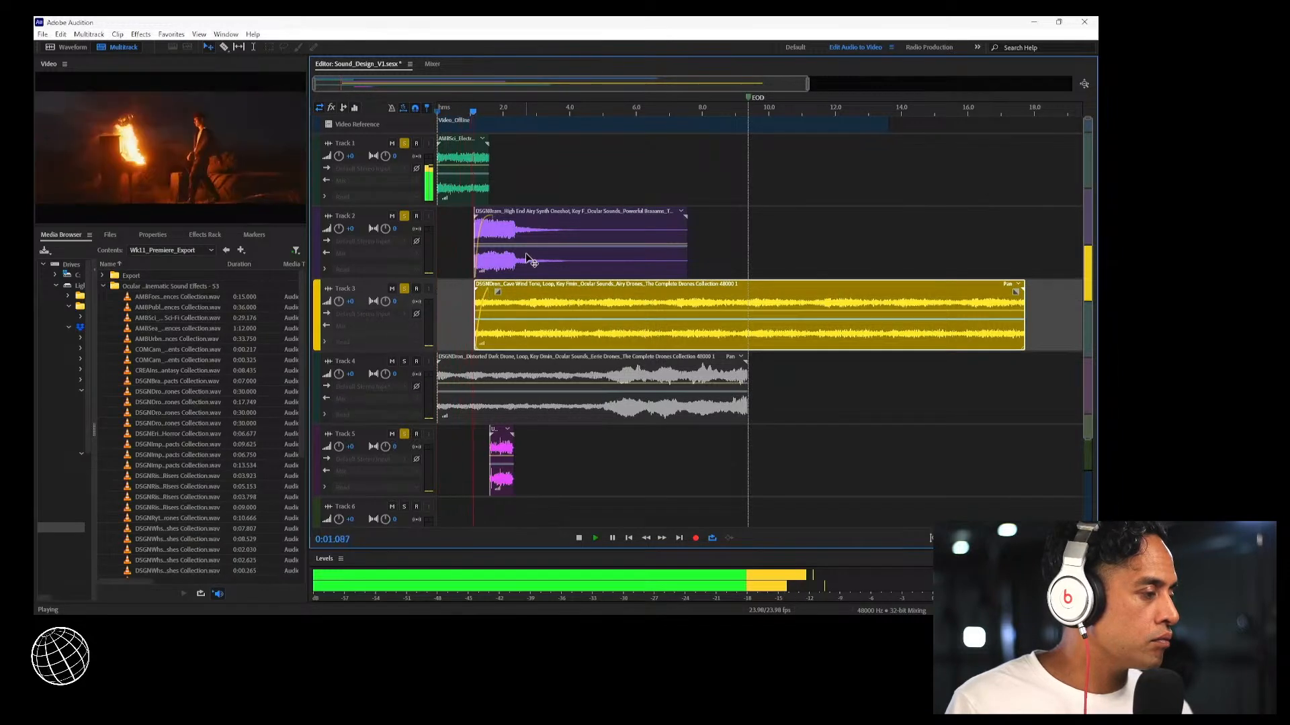
{"action": "key", "text": "space"}
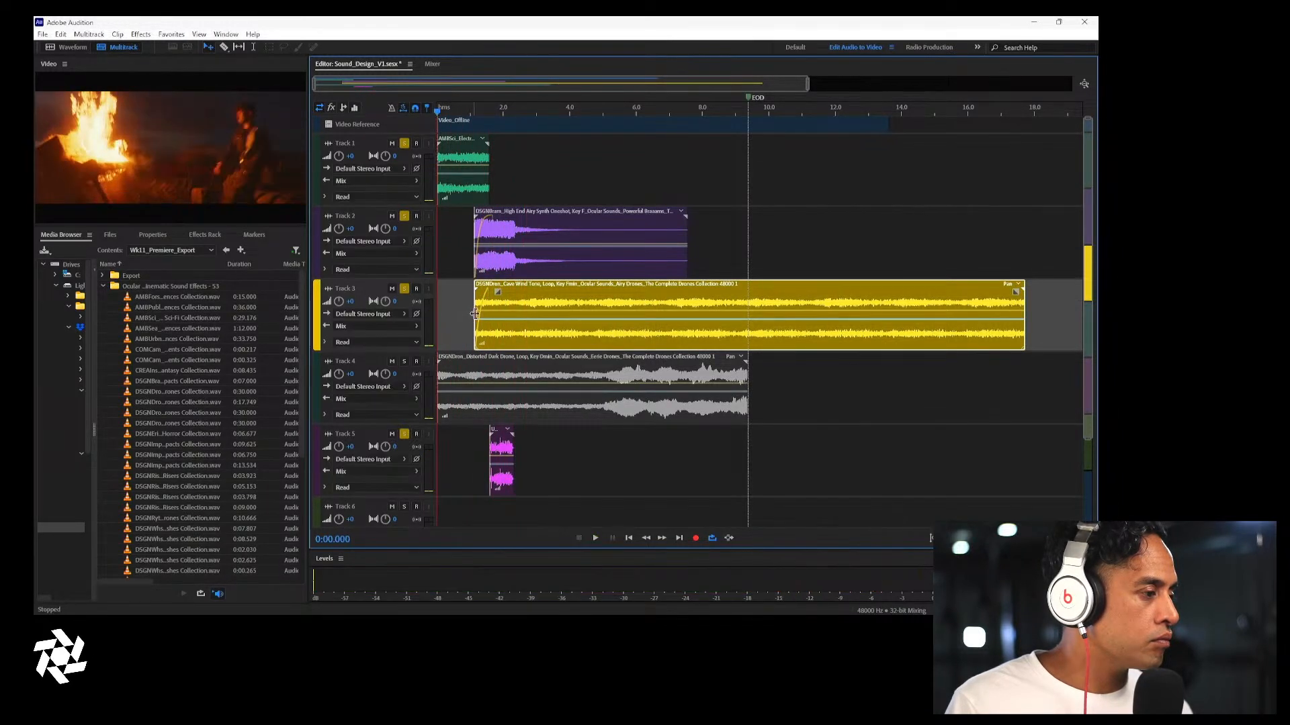
{"action": "left_click_drag", "start_coordinate": [474, 313], "coordinate": [448, 314]}
{"action": "key", "text": "space"}
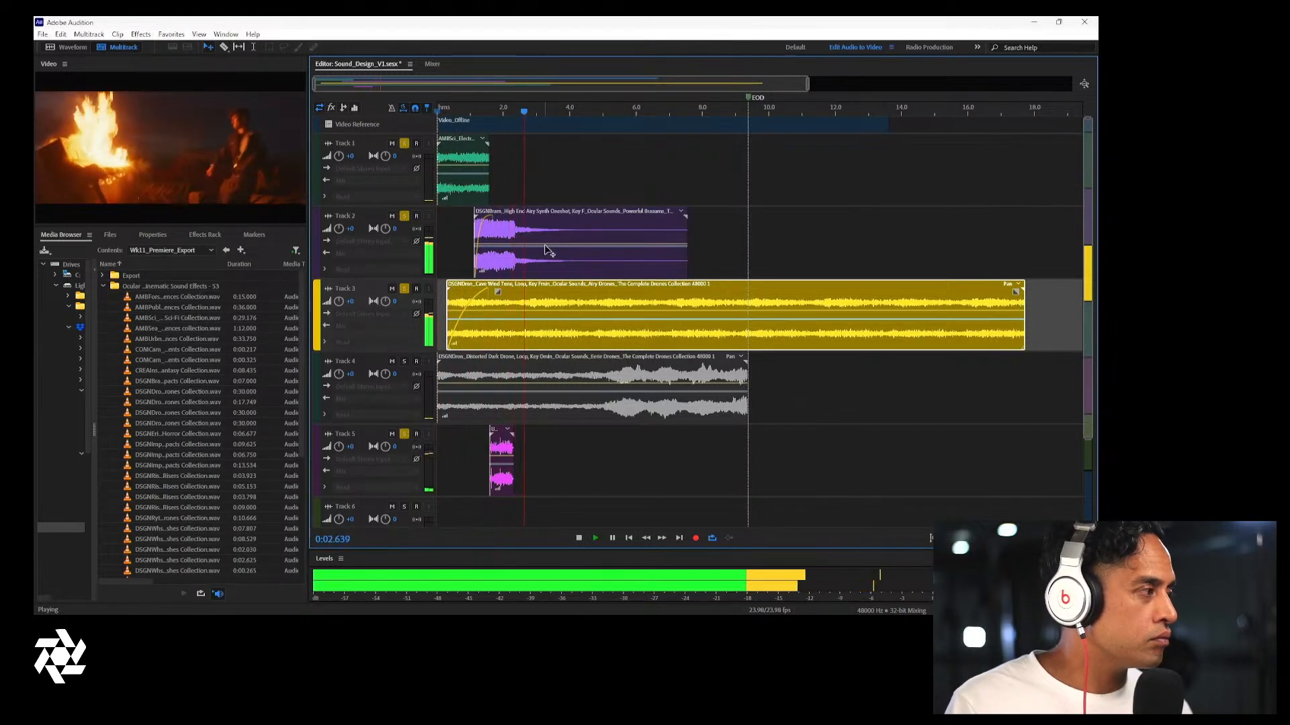
{"action": "key", "text": "space"}
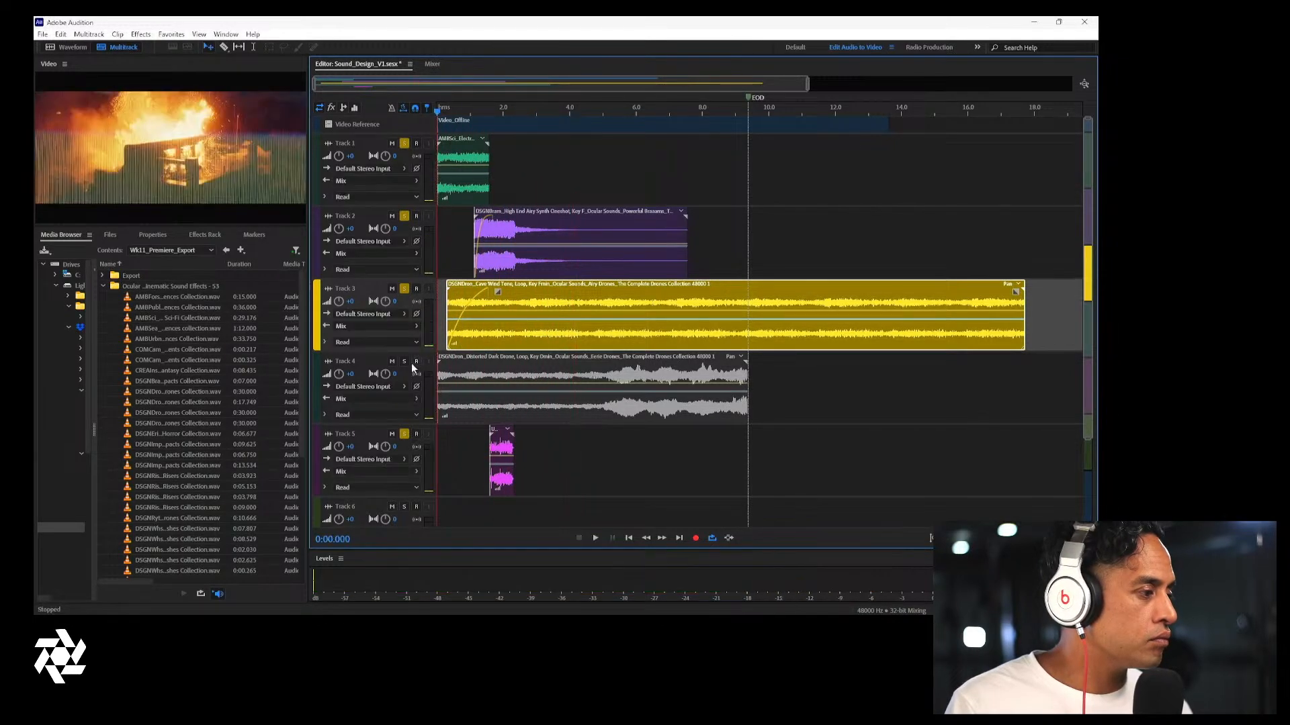
Solo Track 4 as well, extend the end of its distorted dark drone to about 13.9 seconds and play the mix
{"action": "left_click", "coordinate": [404, 361]}
{"action": "key", "text": "space"}
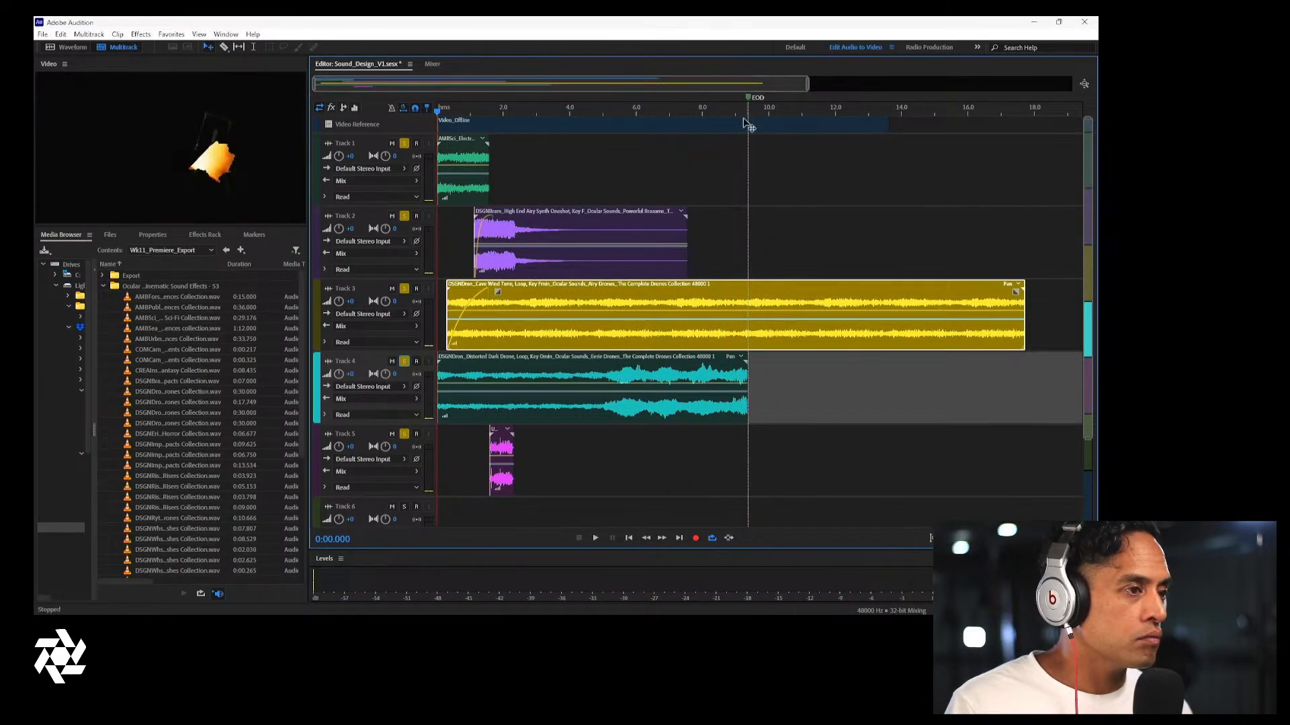
{"action": "left_click_drag", "start_coordinate": [750, 378], "coordinate": [899, 377]}
{"action": "key", "text": "space"}
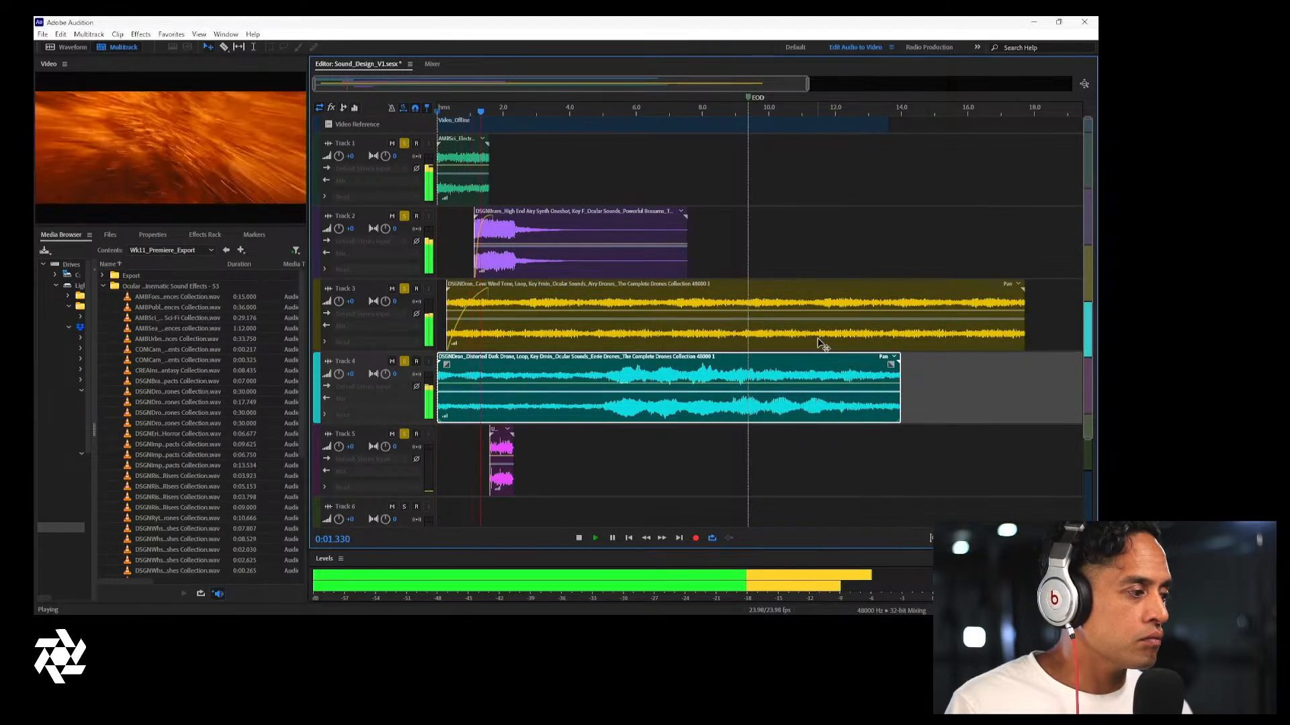
{"action": "key", "text": "space"}
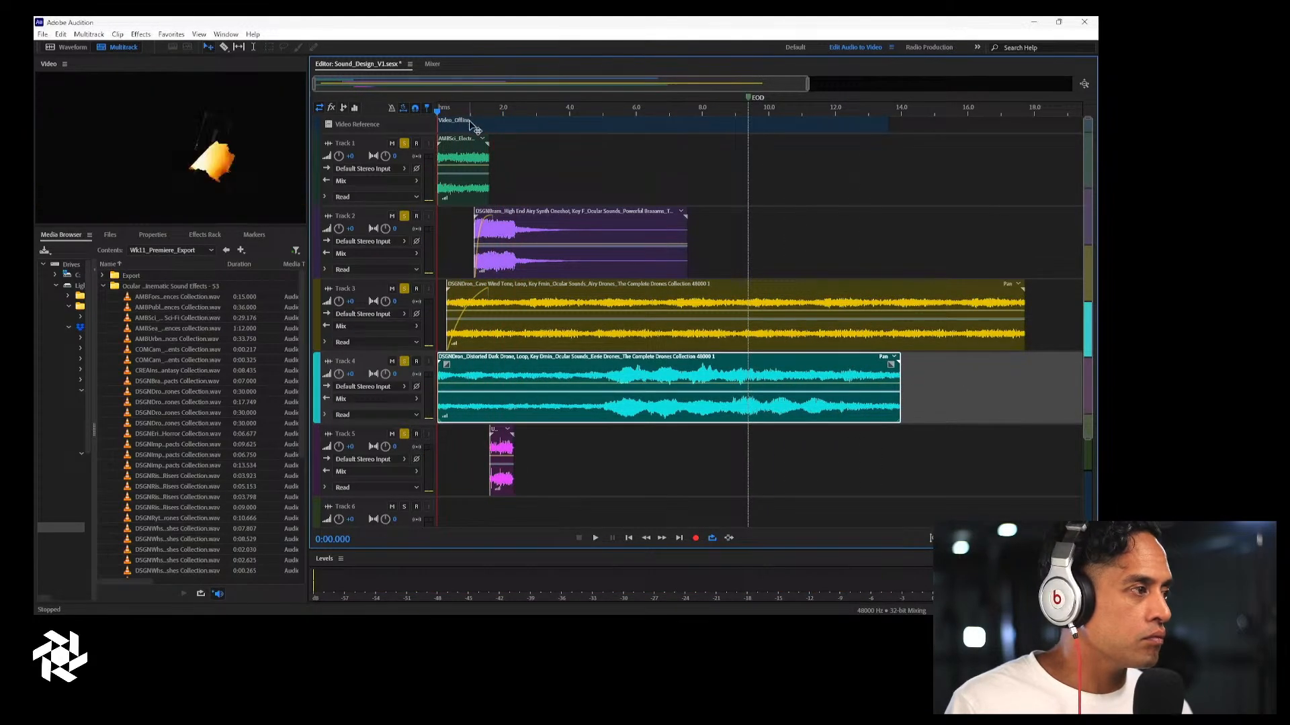
Remove Track 2 from the solo and play the remaining soloed tracks from the start
{"action": "left_click", "coordinate": [405, 216]}
{"action": "key", "text": "space"}
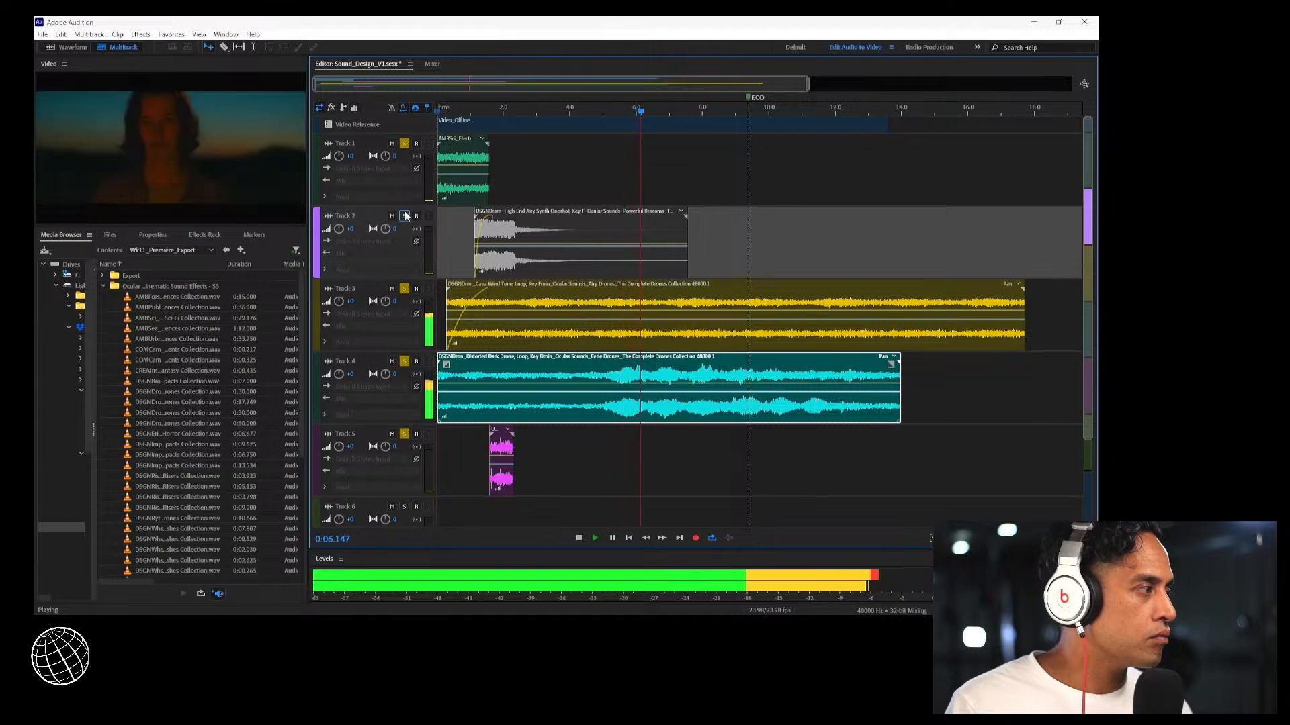
{"action": "key", "text": "space"}
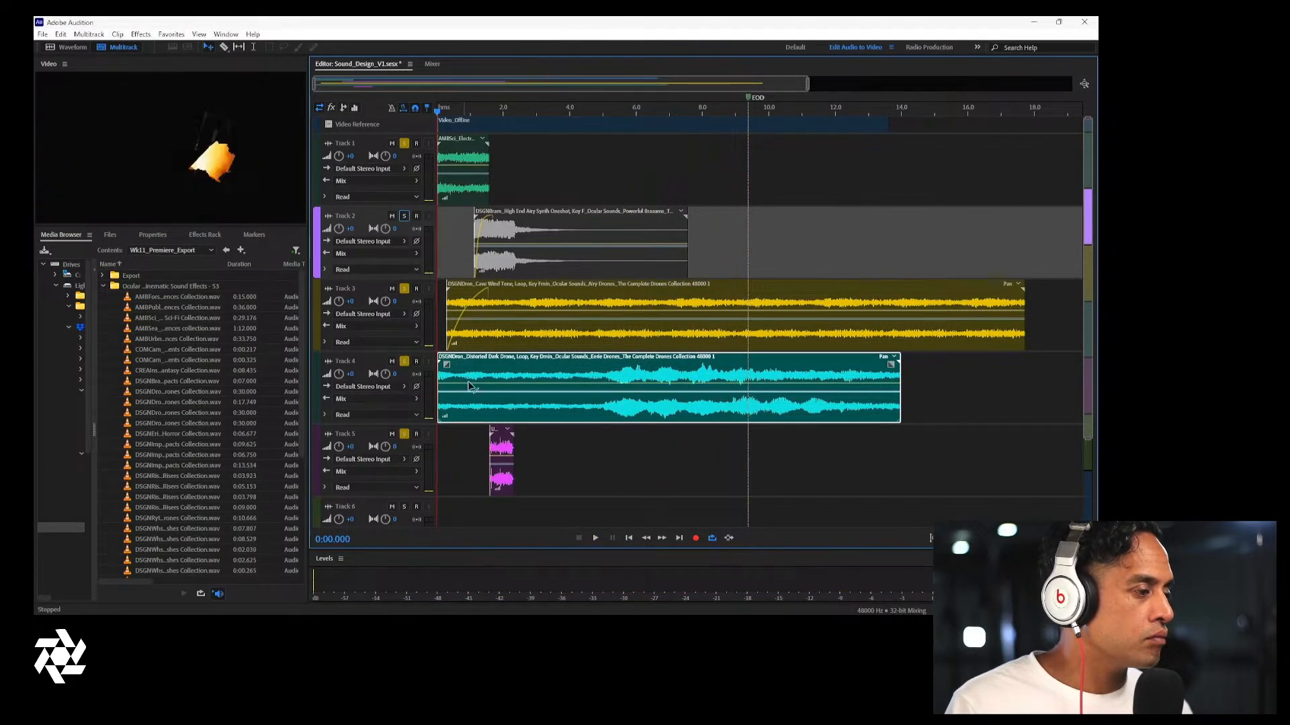
Move the Track 5 clip to about 7.6 seconds to match the video transition and play it from about 7.1 seconds
{"action": "left_click_drag", "start_coordinate": [704, 109], "coordinate": [693, 114]}
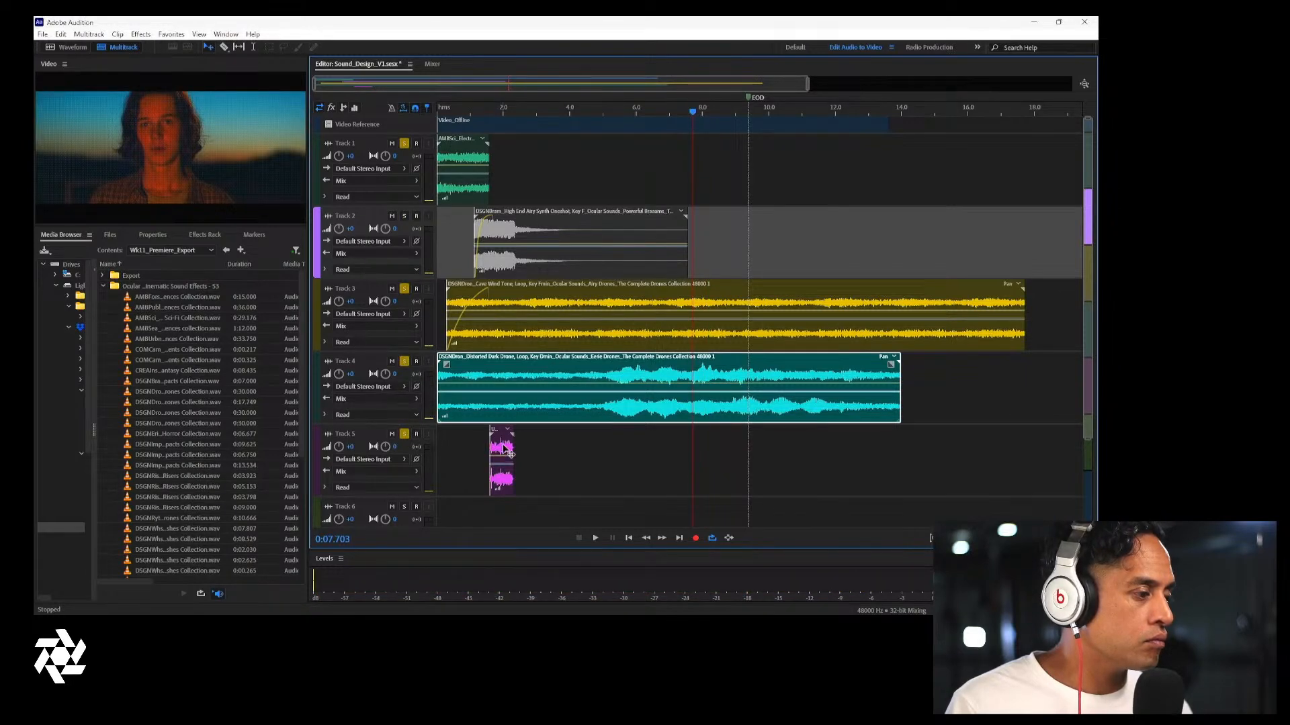
{"action": "left_click_drag", "start_coordinate": [504, 449], "coordinate": [701, 443]}
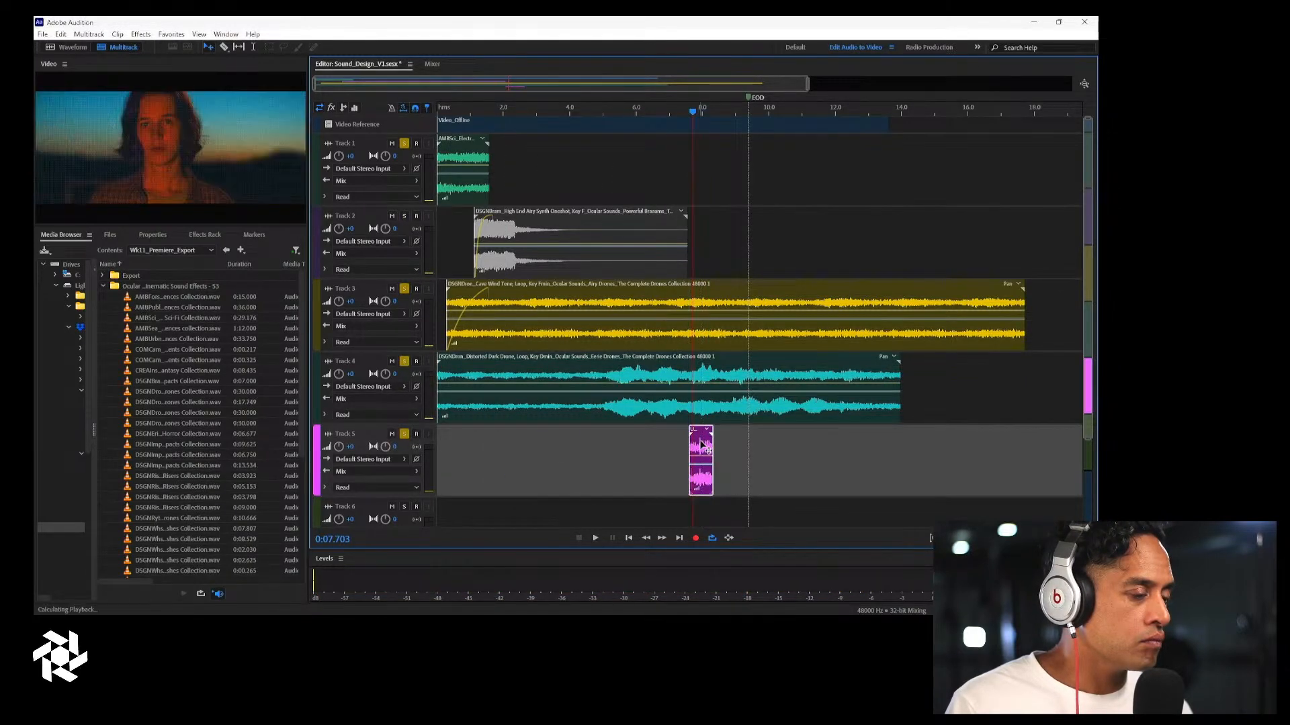
{"action": "key", "text": "space"}
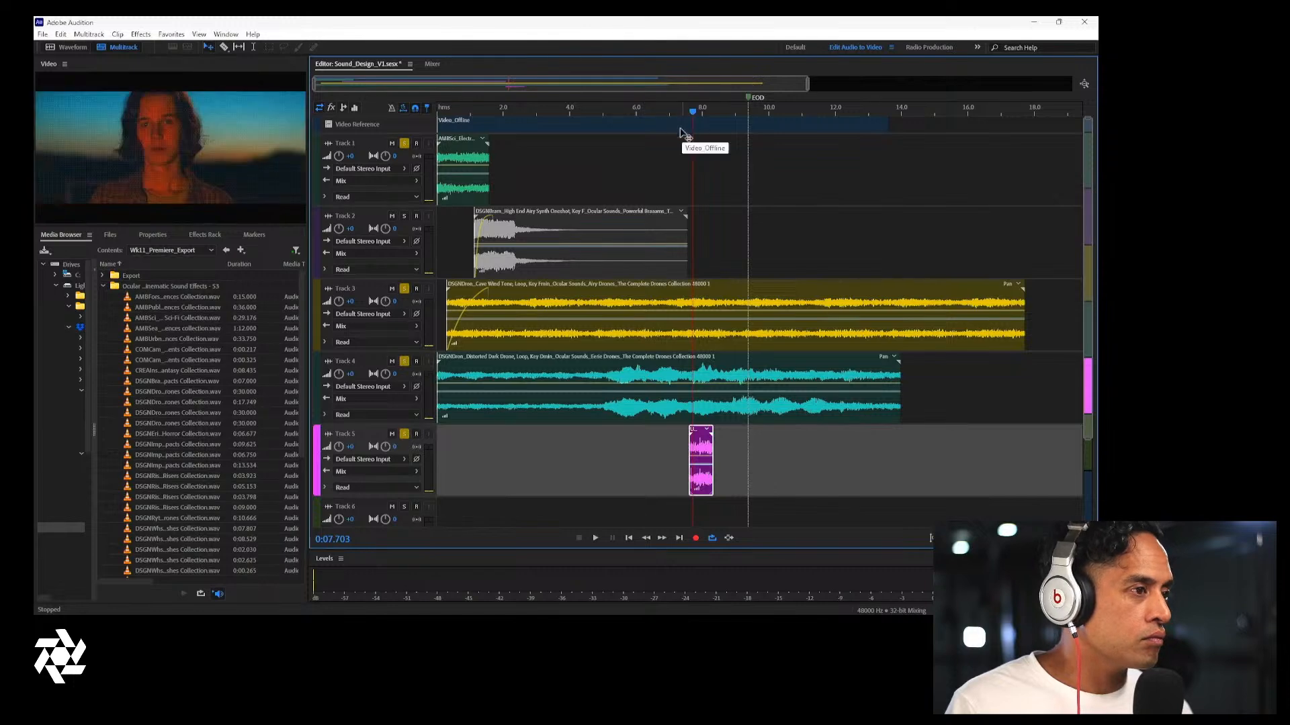
{"action": "left_click", "coordinate": [671, 109]}
{"action": "key", "text": "space"}
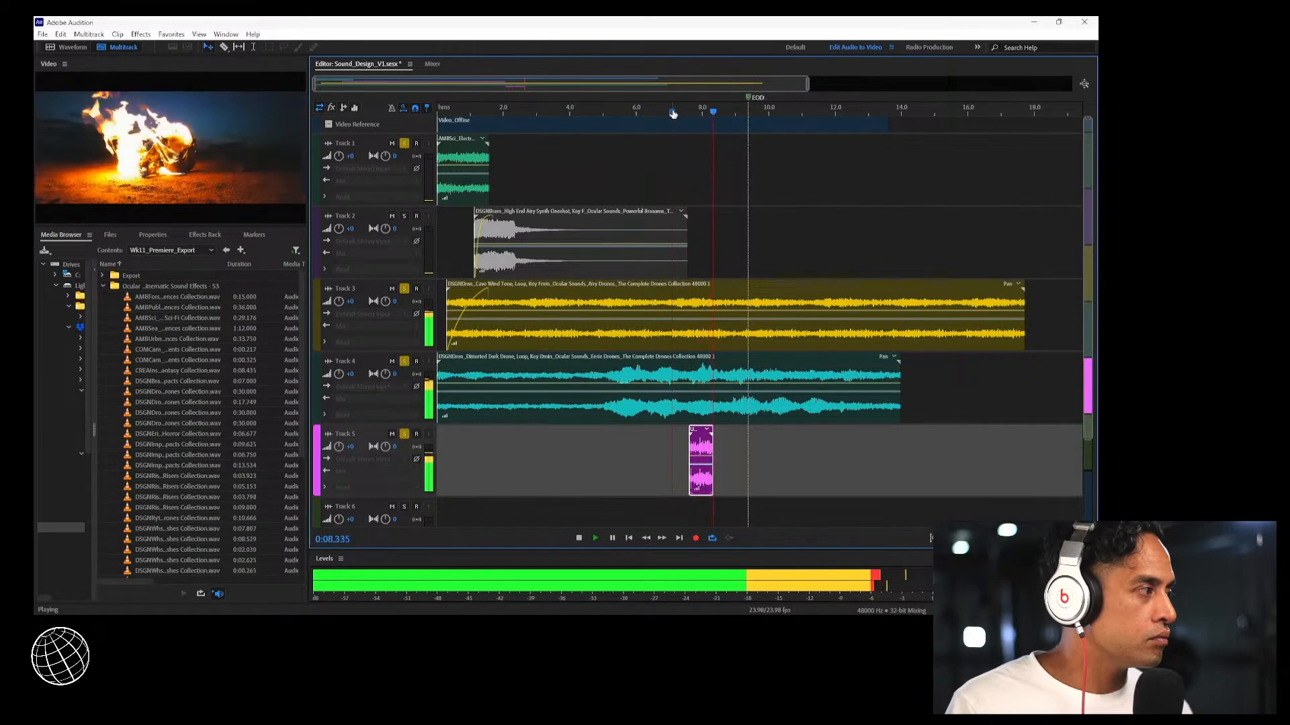
{"action": "key", "text": "space"}
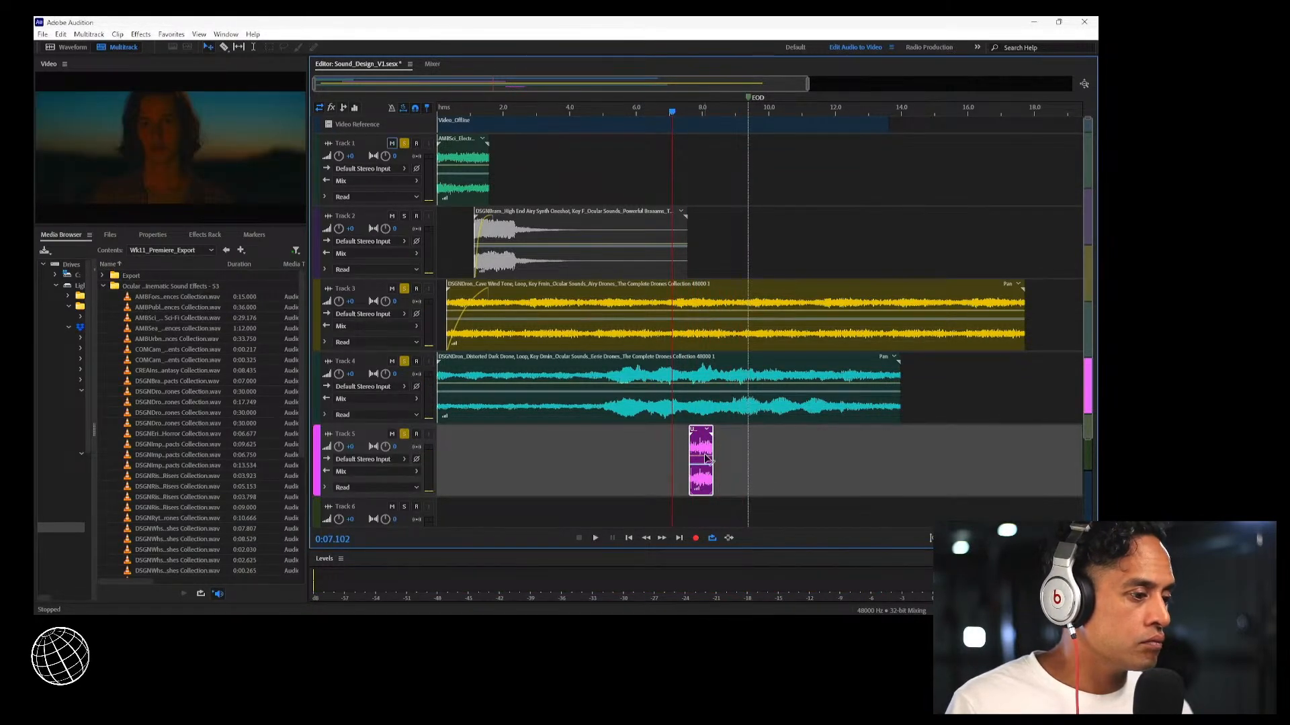
Lower the volume of the Track 5 clip and play it against the other soloed tracks from about 7.1 seconds
{"action": "left_click_drag", "start_coordinate": [706, 465], "coordinate": [707, 475]}
{"action": "key", "text": "Tab"}
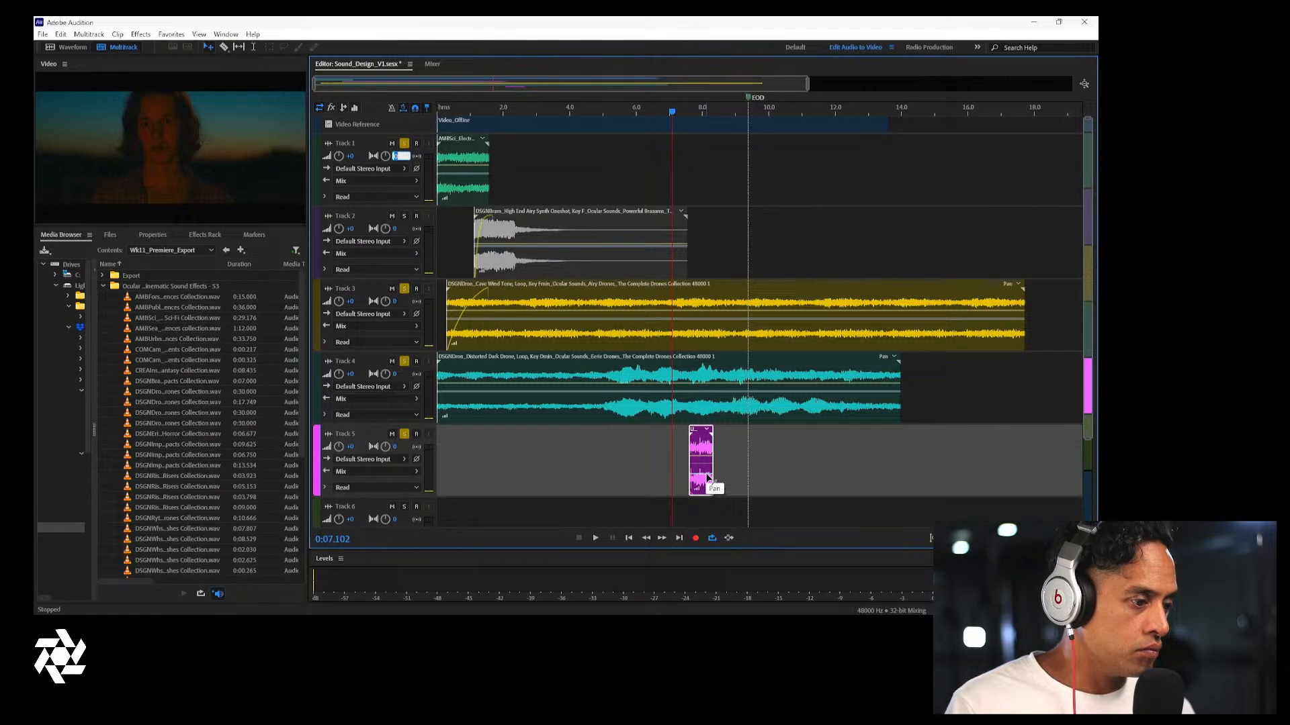
{"action": "left_click_drag", "start_coordinate": [707, 477], "coordinate": [712, 465]}
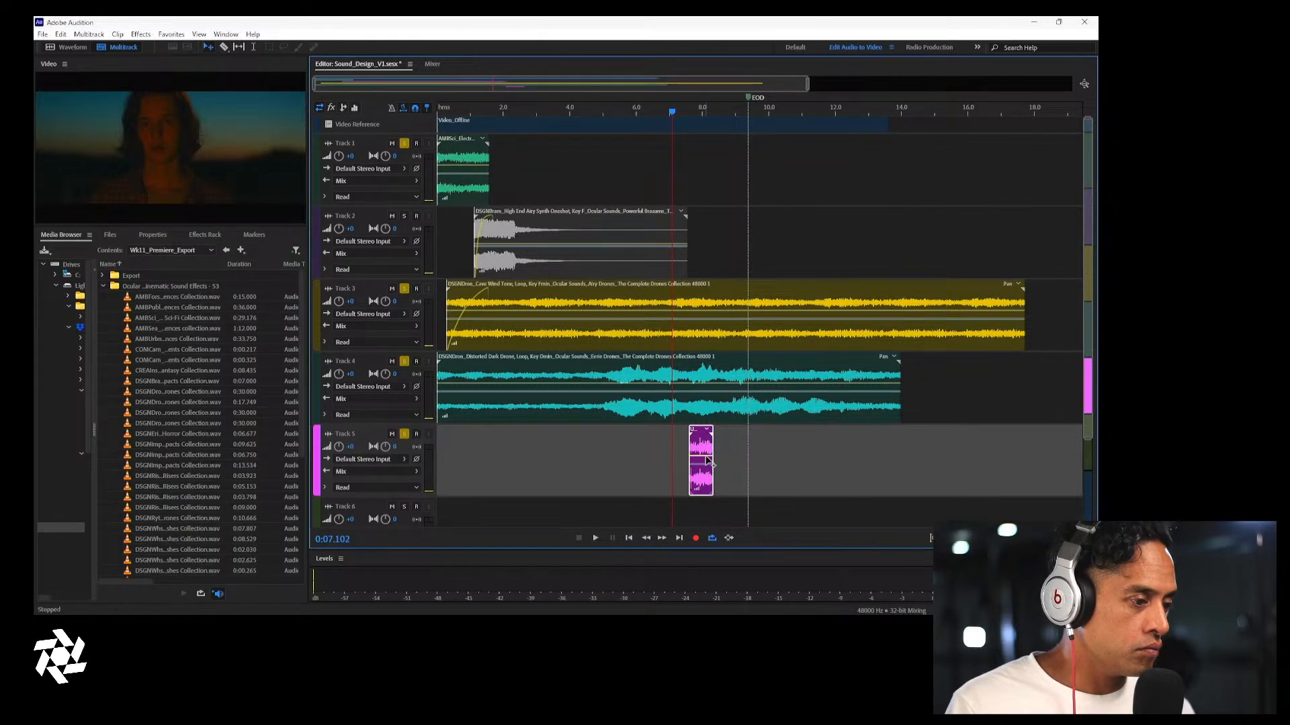
{"action": "left_click_drag", "start_coordinate": [706, 457], "coordinate": [706, 469]}
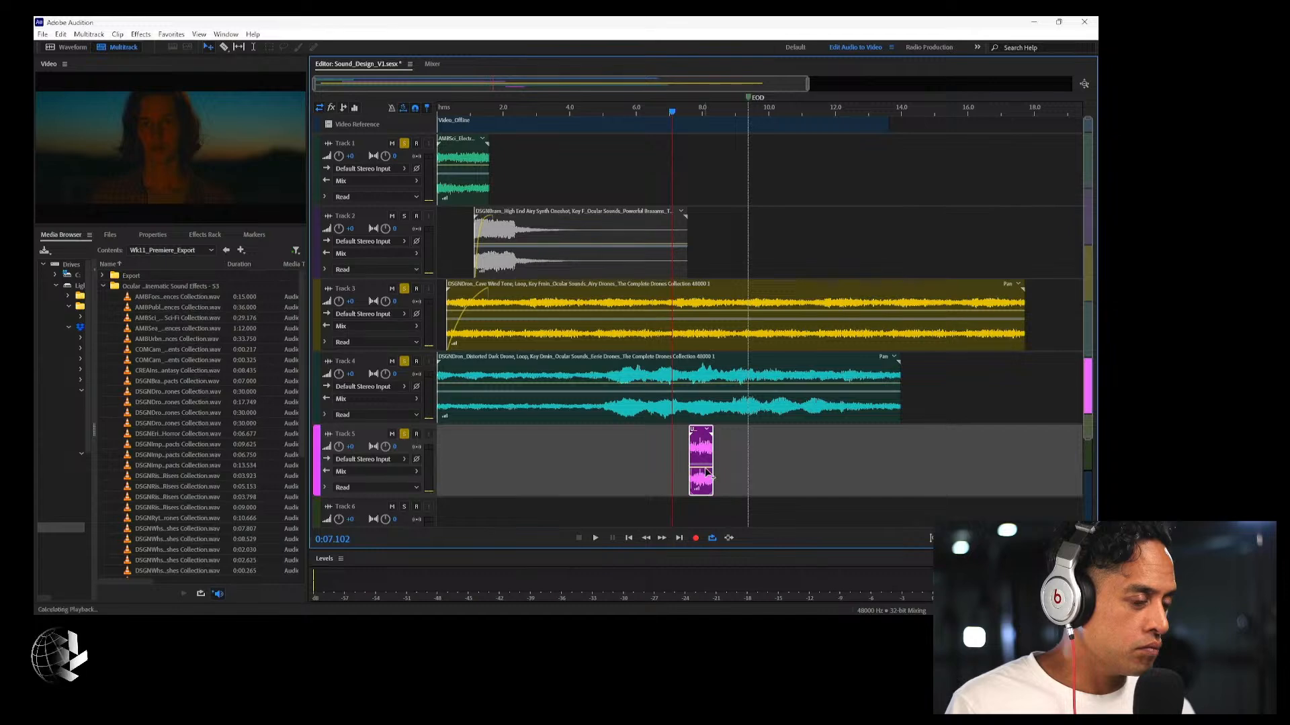
{"action": "key", "text": "space"}
{"action": "key", "text": "space"}
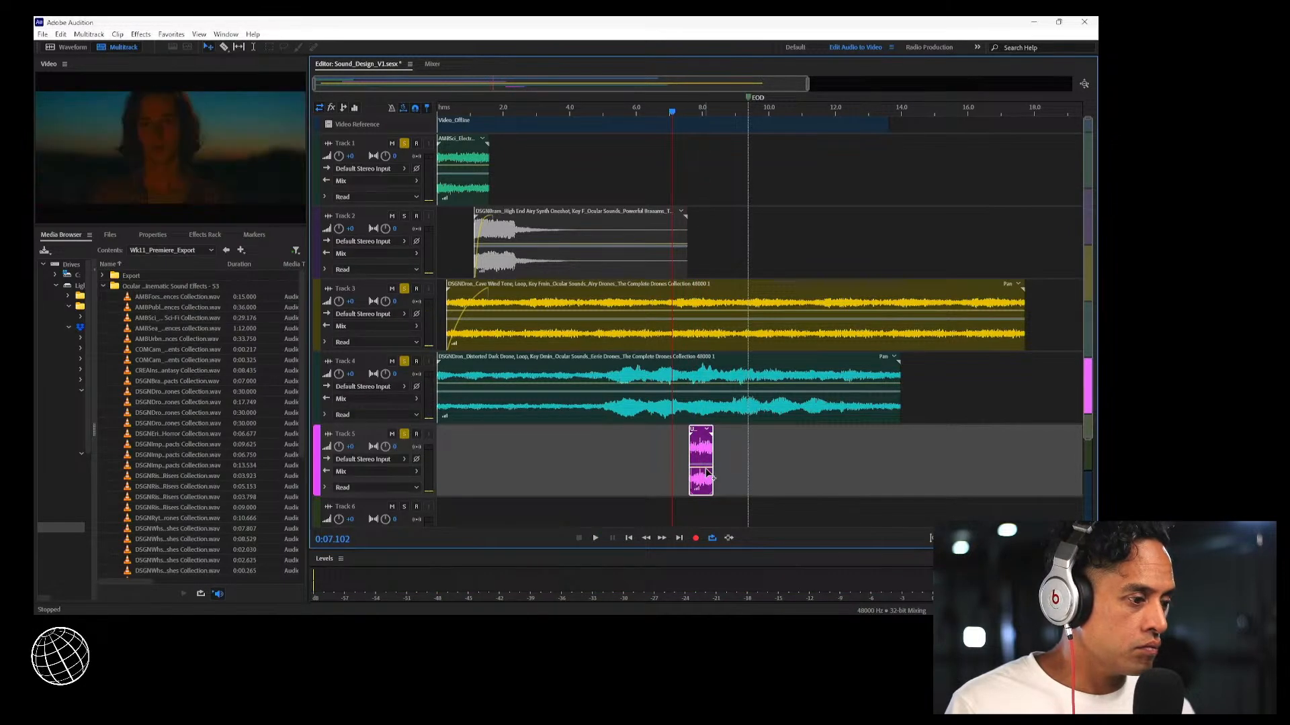
{"action": "key", "text": "space"}
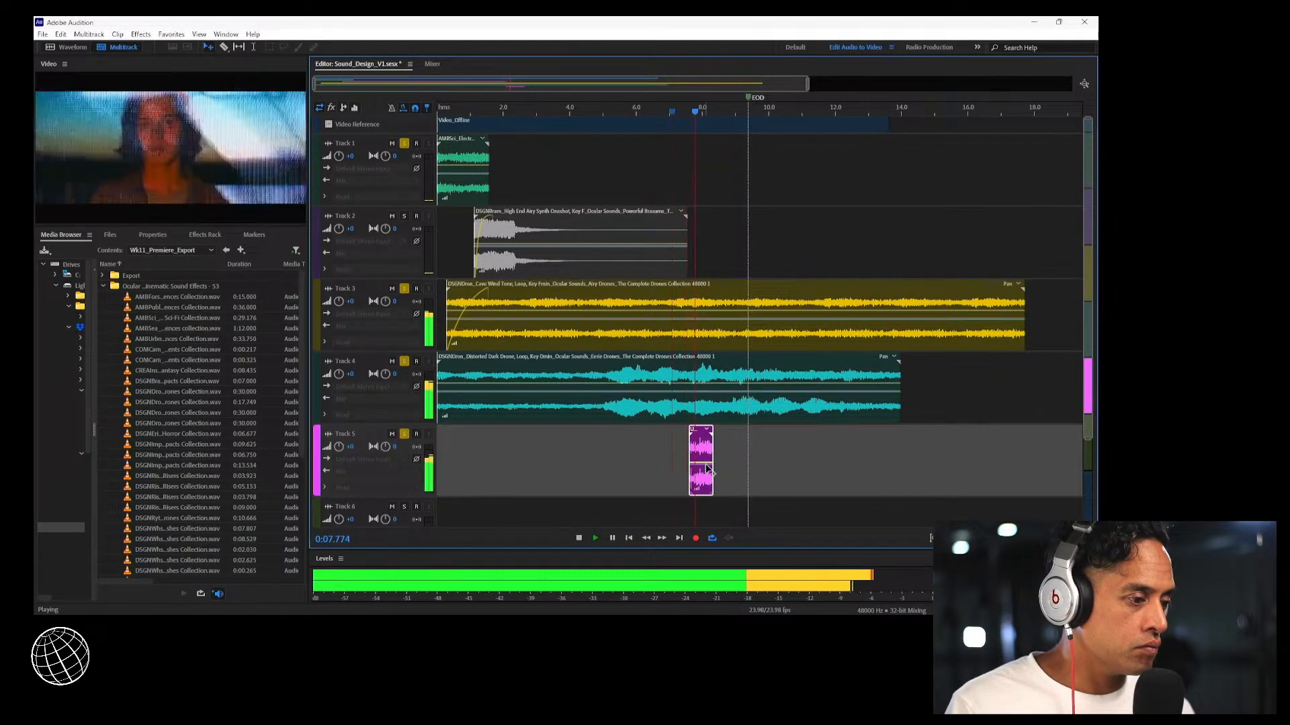
{"action": "key", "text": "space"}
Return the playhead to the start and play the opening through the title twice
{"action": "left_click_drag", "start_coordinate": [461, 111], "coordinate": [337, 110]}
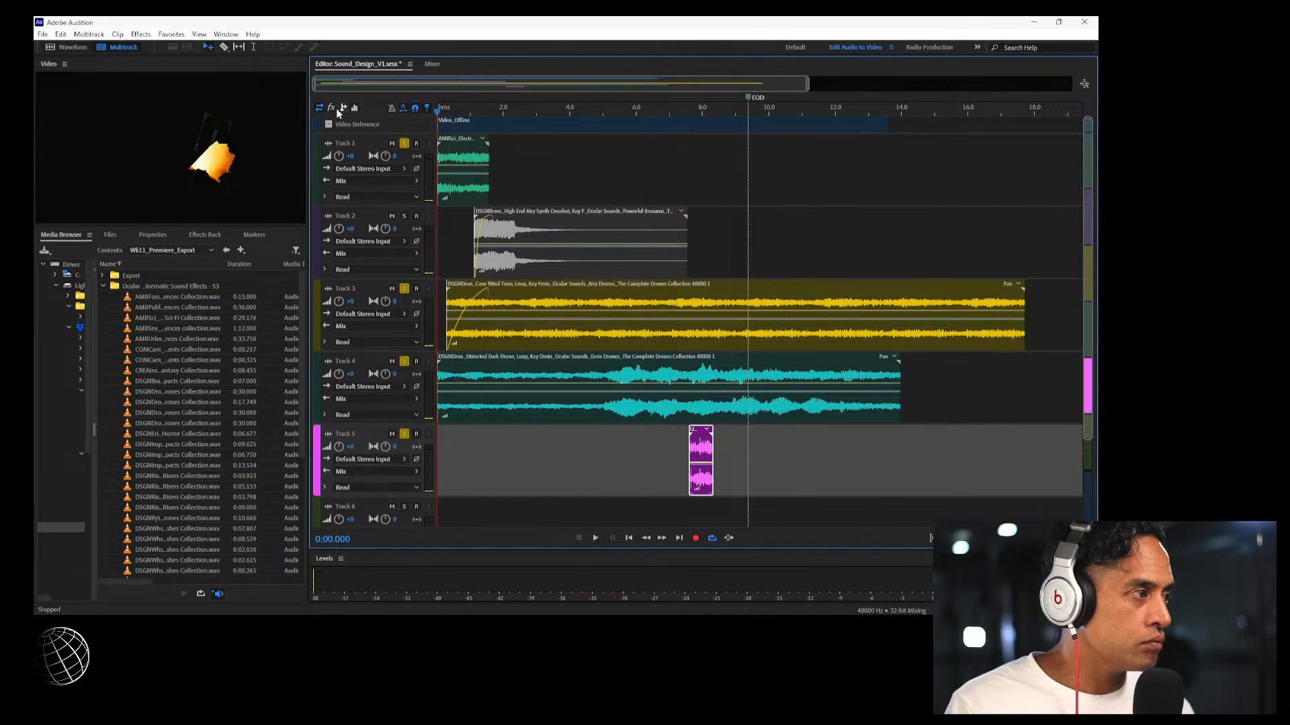
{"action": "key", "text": "space"}
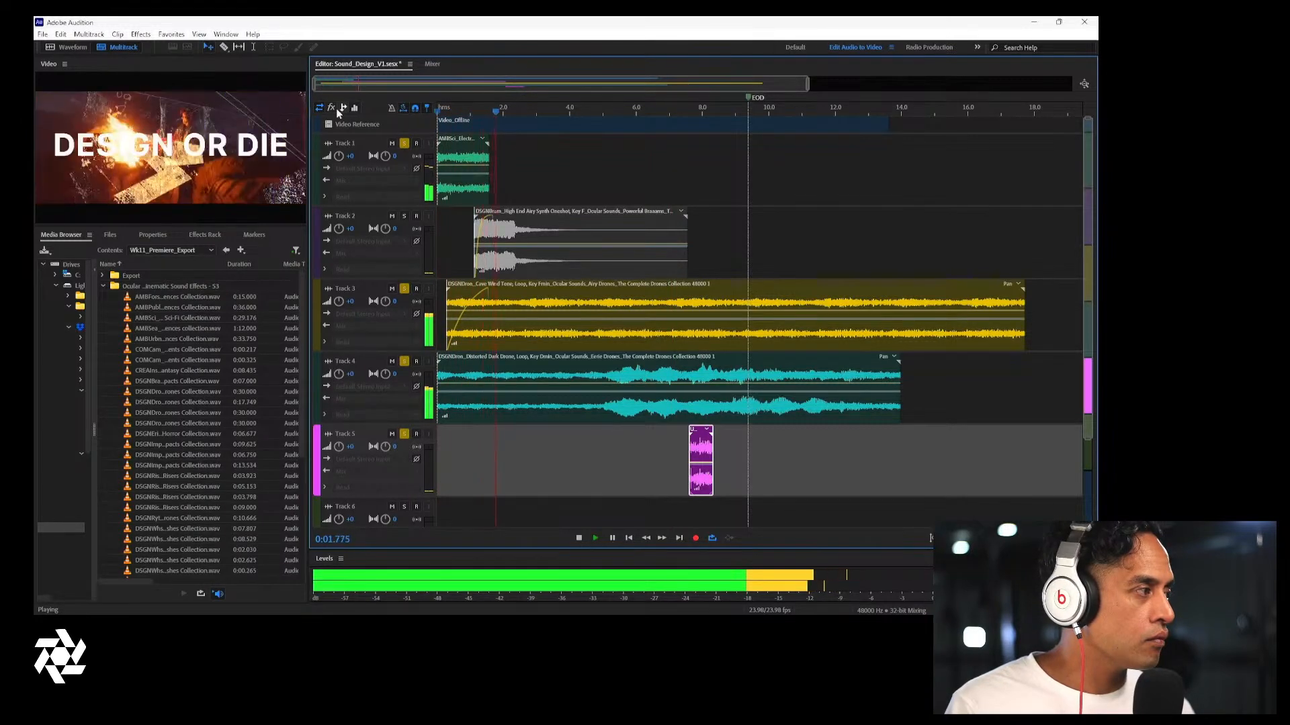
{"action": "key", "text": "space"}
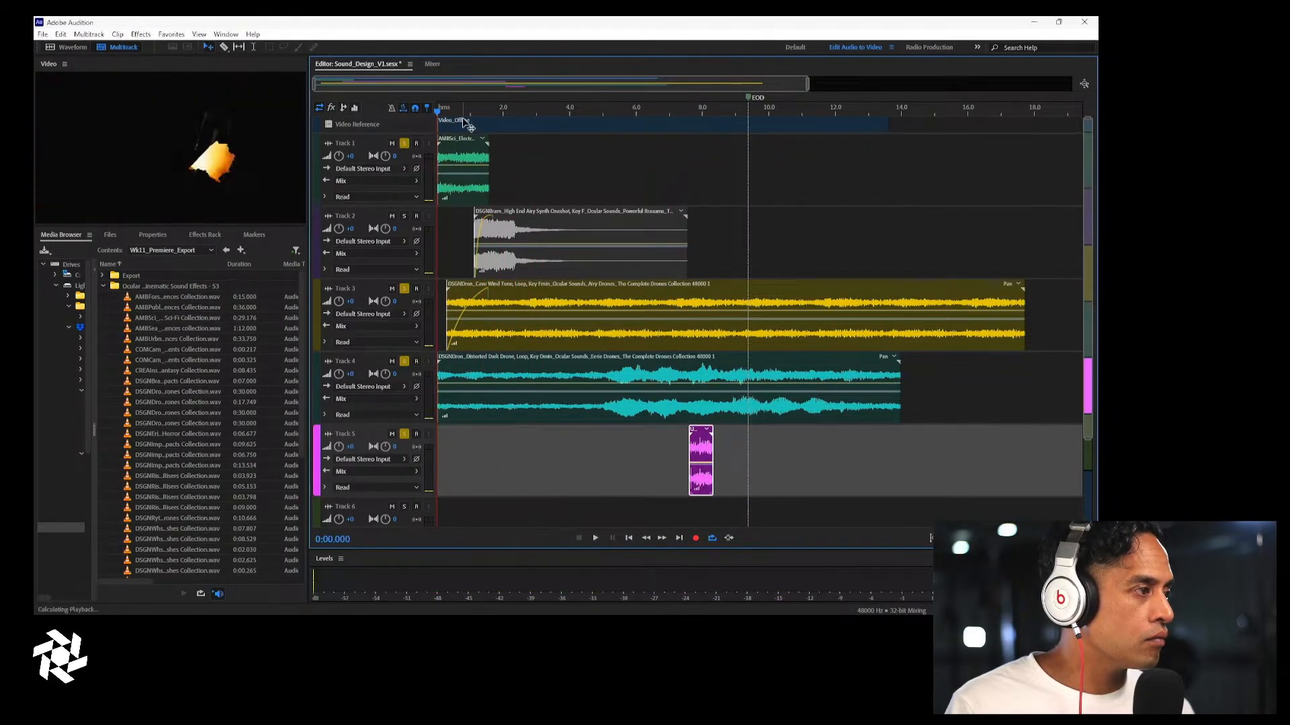
{"action": "key", "text": "space"}
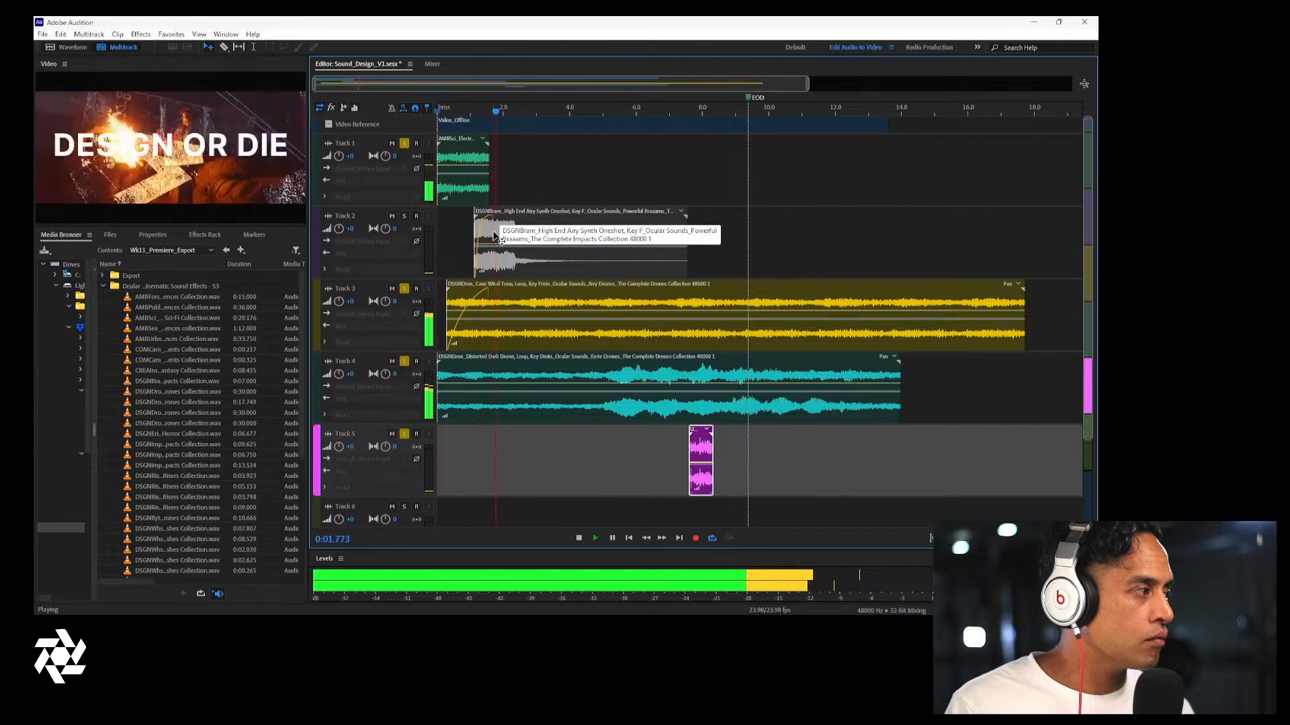
{"action": "key", "text": "space"}
Extend the Track 1 ambience clip to about 3.4 seconds with a long fade-out, play the mix and save the session
{"action": "left_click_drag", "start_coordinate": [484, 187], "coordinate": [473, 146]}
{"action": "key", "text": "space"}
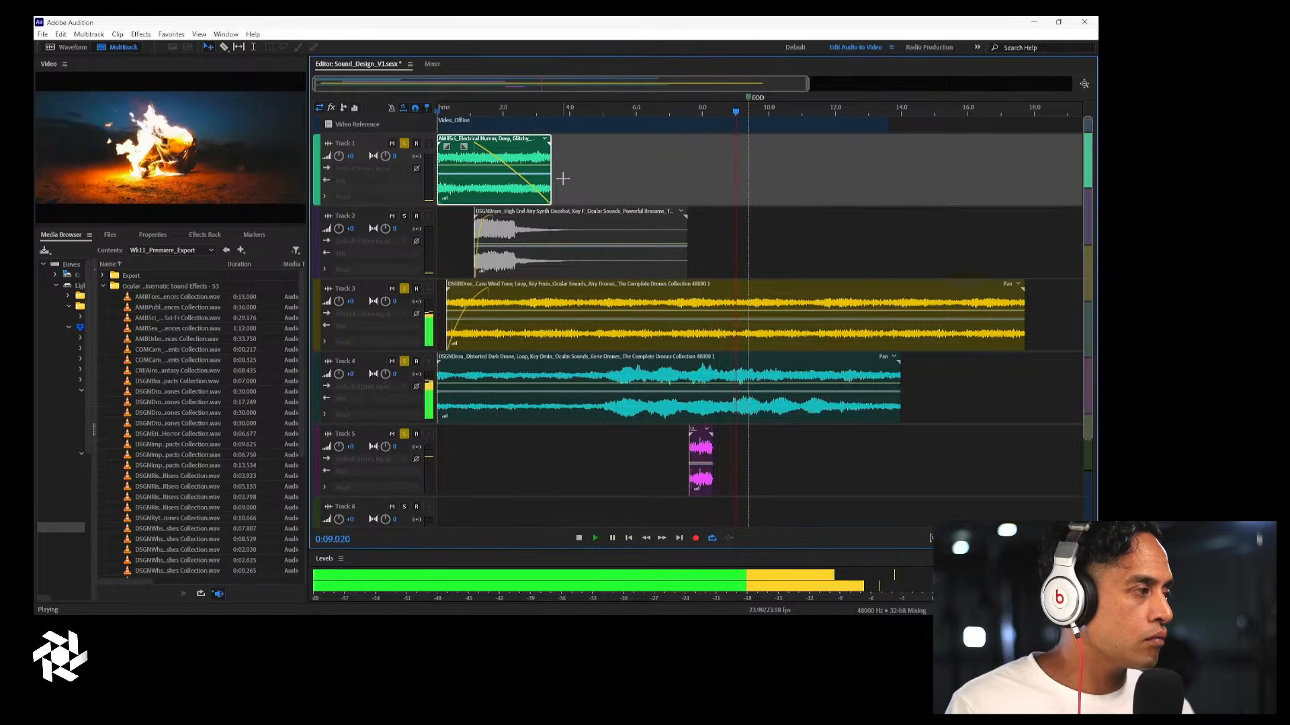
{"action": "key", "text": "space"}
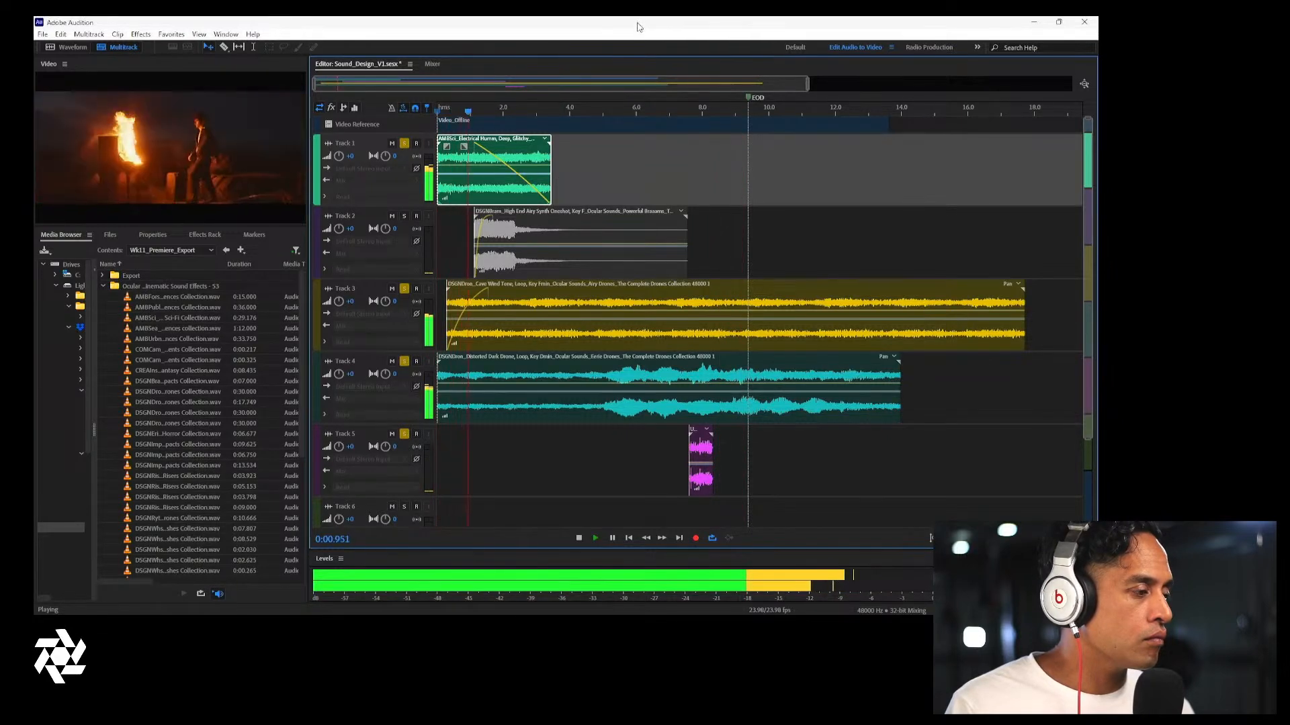
{"action": "key", "text": "space"}
{"action": "key", "text": "ctrl+s"}
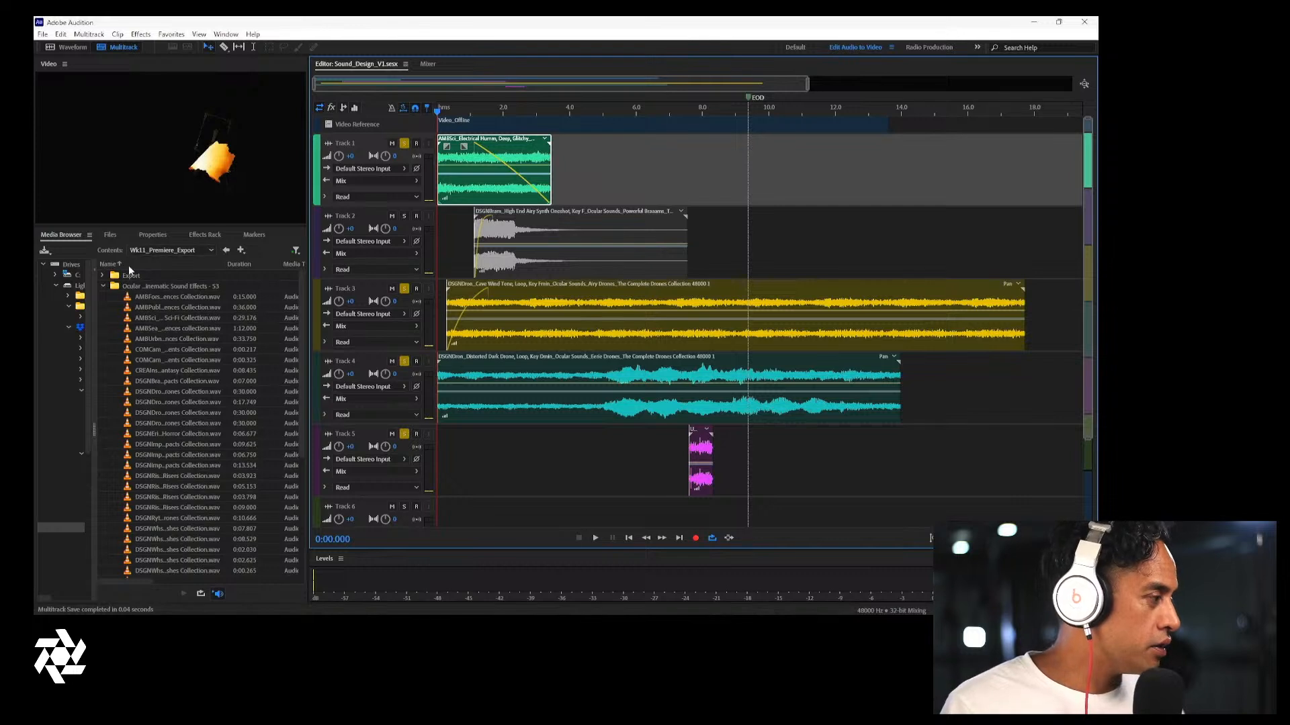
Refresh the Wk11_Premiere_Export folder contents and expand the newly added sound library down to its Cinematic Hits - Designed folder
{"action": "left_click", "coordinate": [104, 288]}
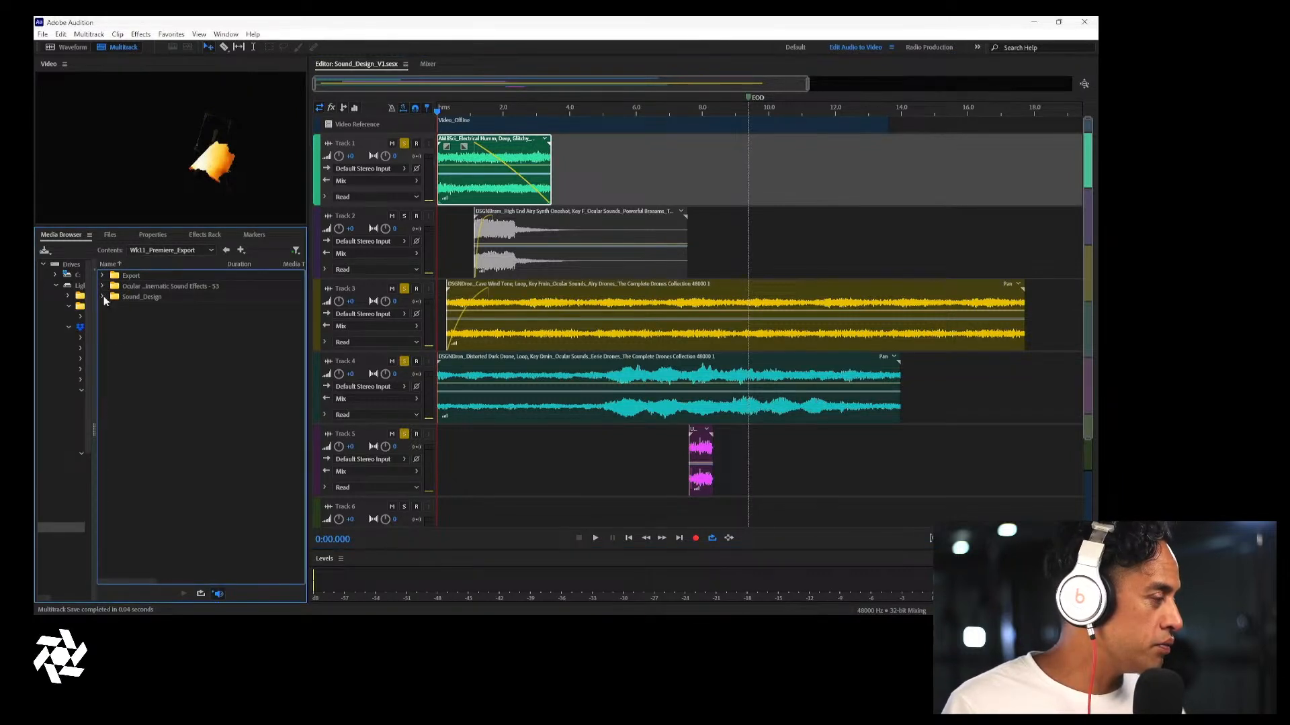
{"action": "left_click", "coordinate": [228, 252]}
{"action": "double_click", "coordinate": [196, 380]}
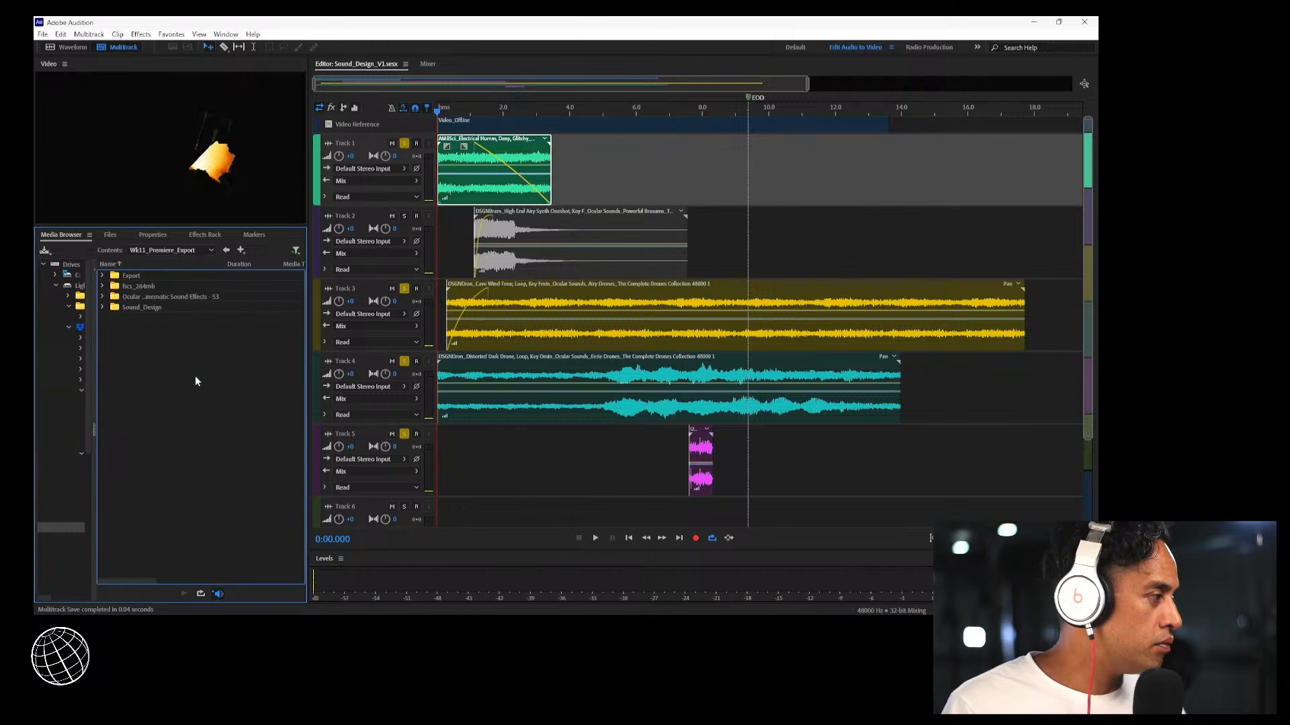
{"action": "left_click", "coordinate": [103, 287]}
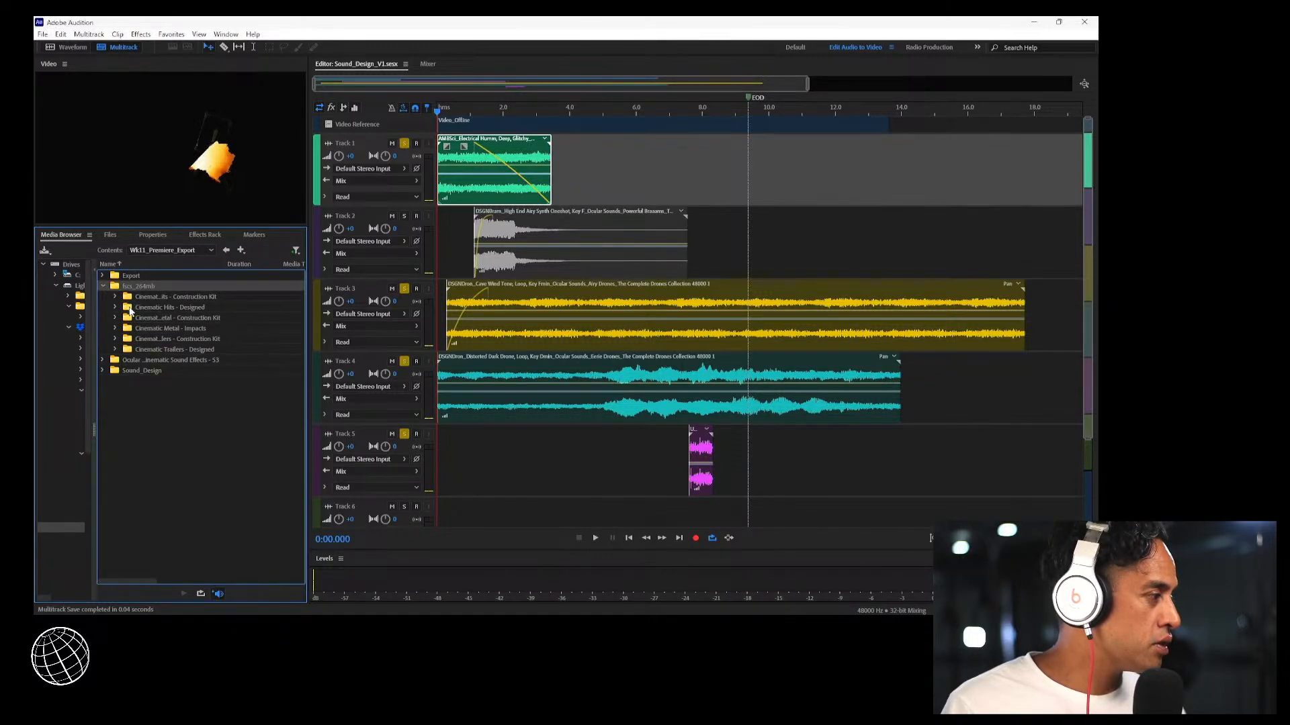
{"action": "left_click", "coordinate": [116, 307]}
Audition the Cinematic Hits - Designed samples in order from Boom 04 to Slam 10 and select the Cinematic Metal - Construction Kit folder
{"action": "left_click", "coordinate": [159, 319]}
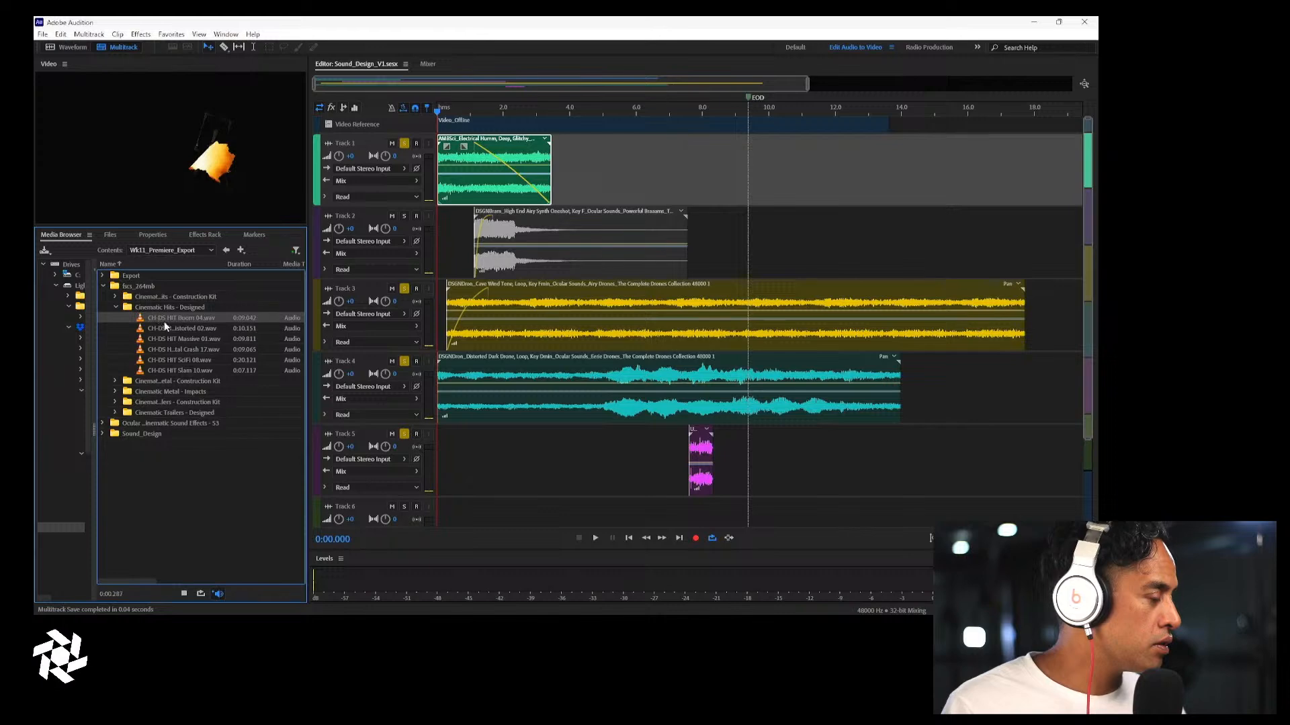
{"action": "left_click", "coordinate": [176, 328]}
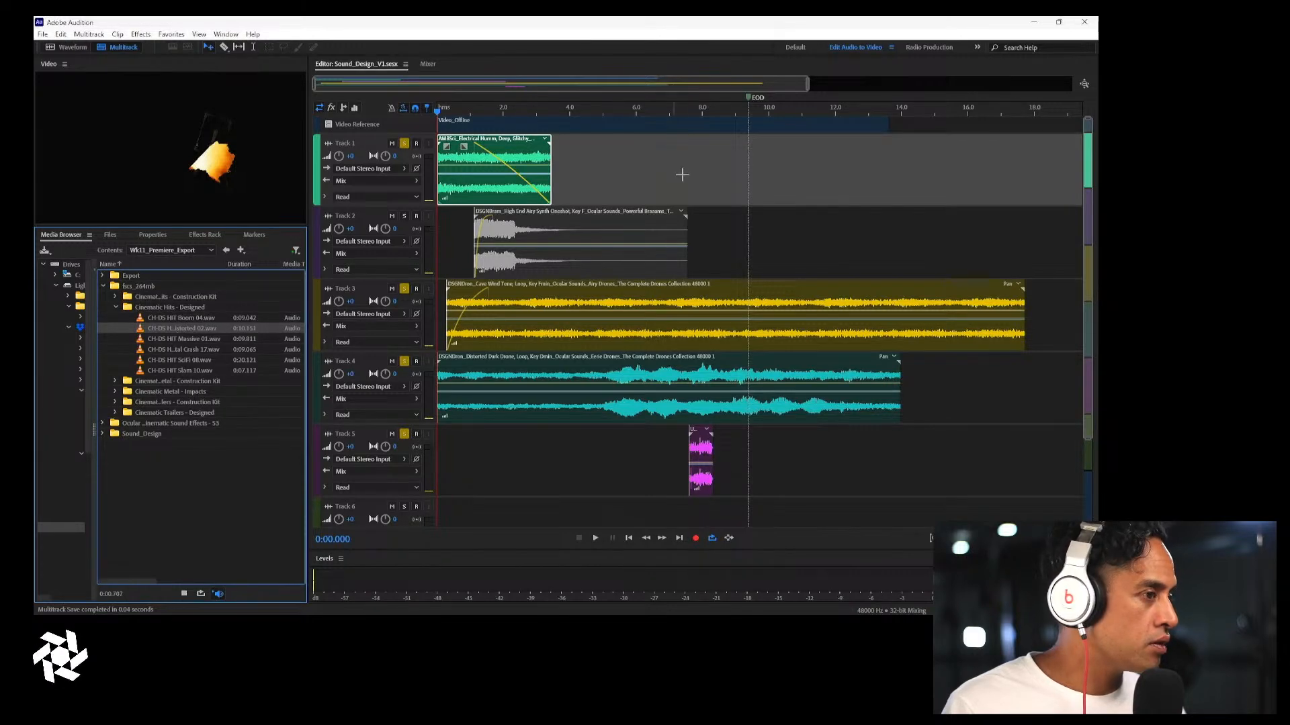
{"action": "left_click", "coordinate": [200, 340]}
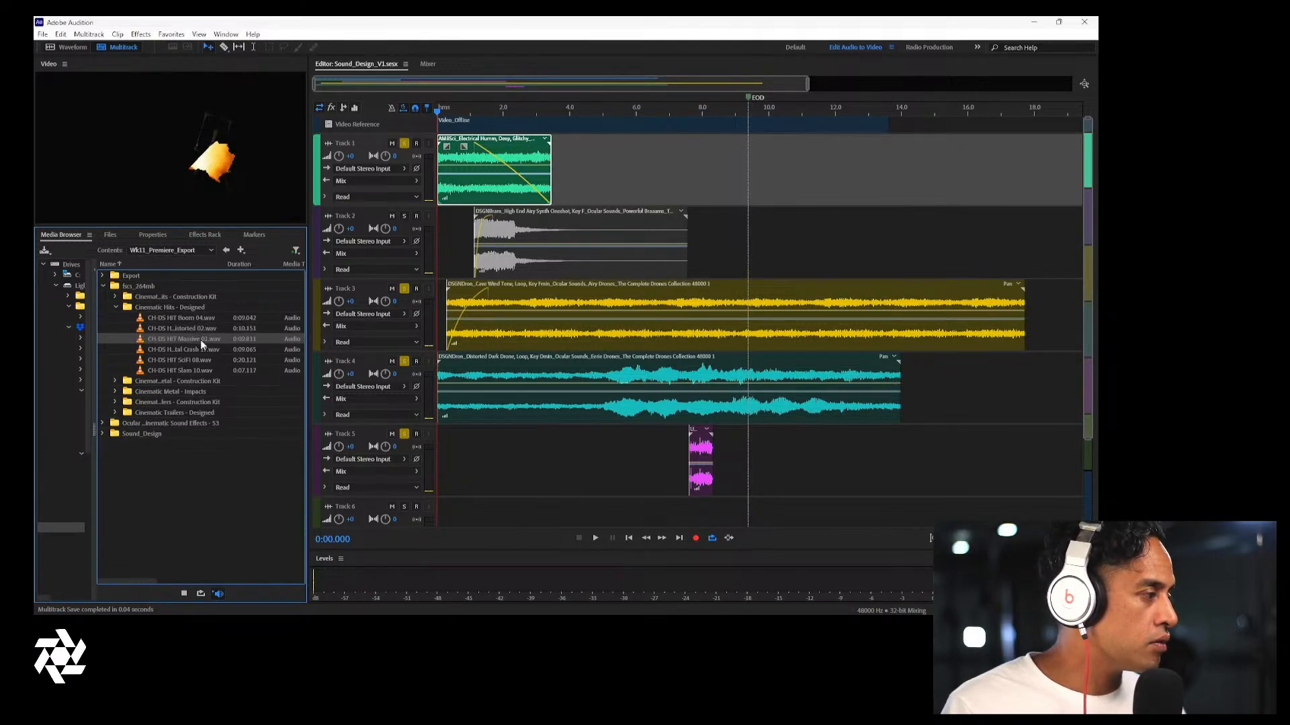
{"action": "left_click", "coordinate": [203, 349]}
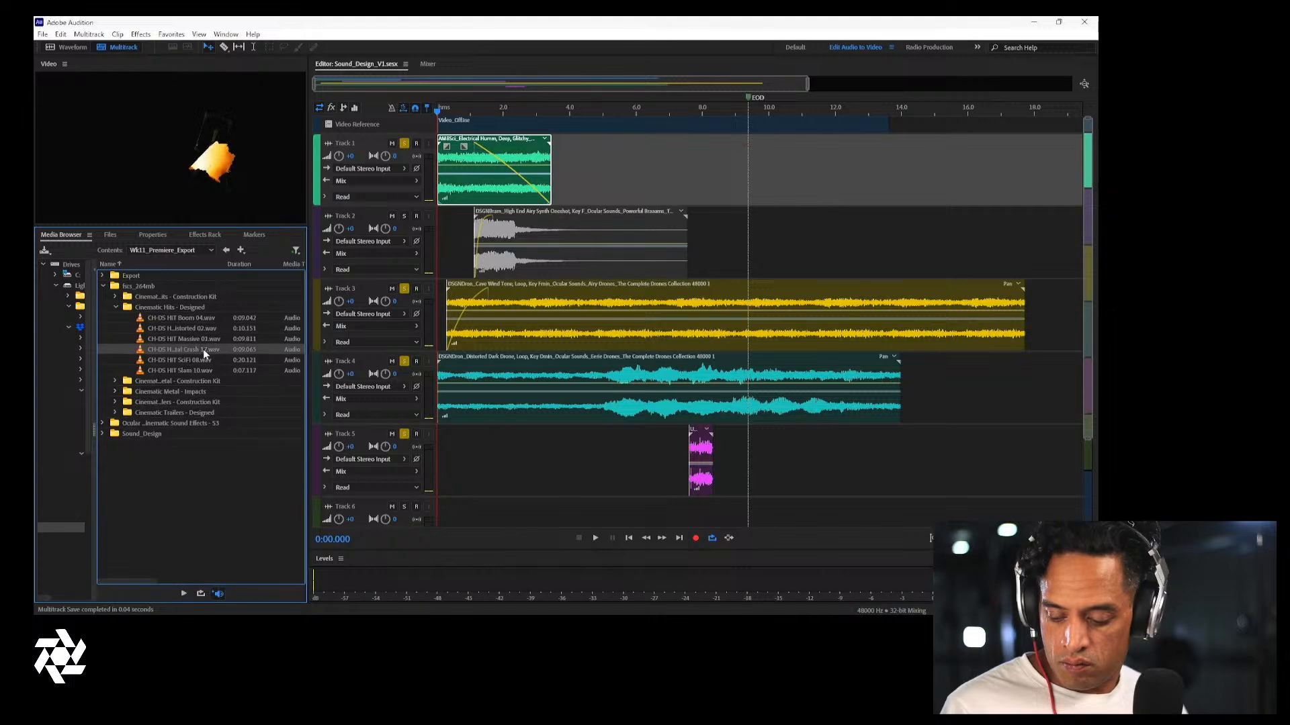
{"action": "left_click", "coordinate": [200, 360]}
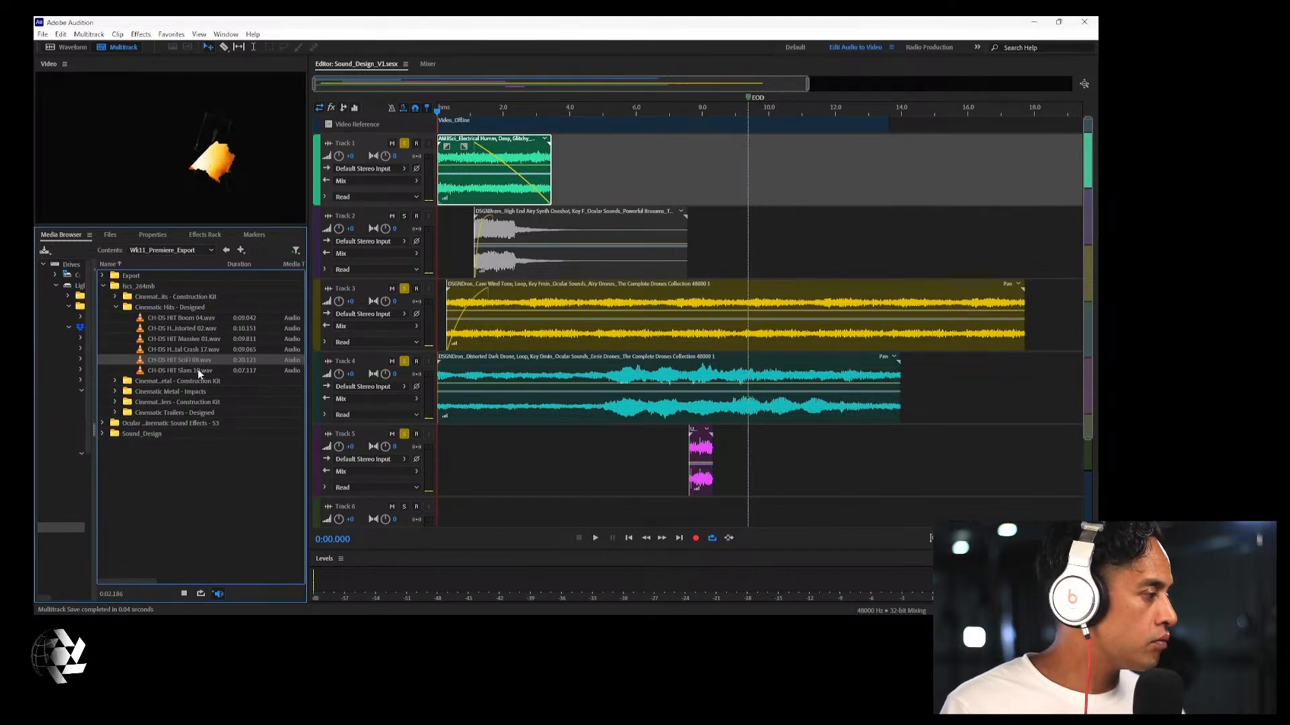
{"action": "left_click", "coordinate": [198, 368]}
{"action": "left_click", "coordinate": [122, 382]}
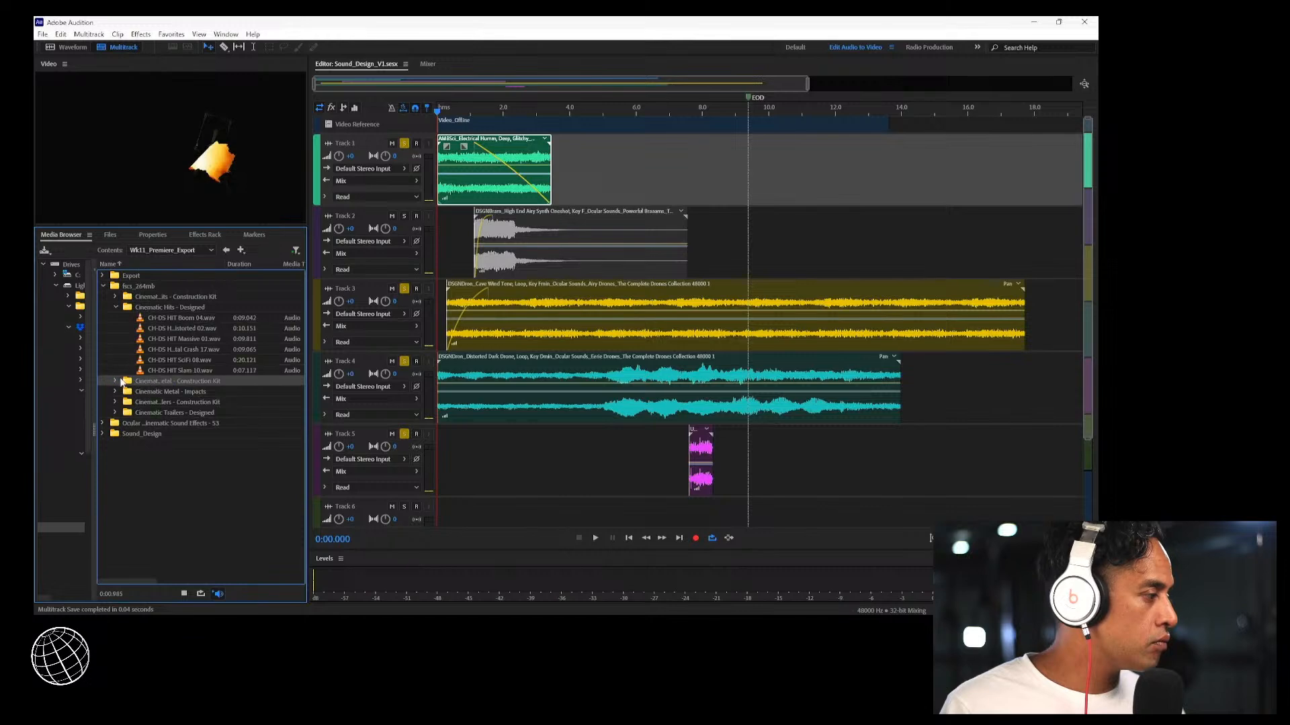
Expand the Cinematic Metal - Construction Kit folder and audition its first nine impact samples in order
{"action": "left_click", "coordinate": [118, 382]}
{"action": "left_click", "coordinate": [141, 393]}
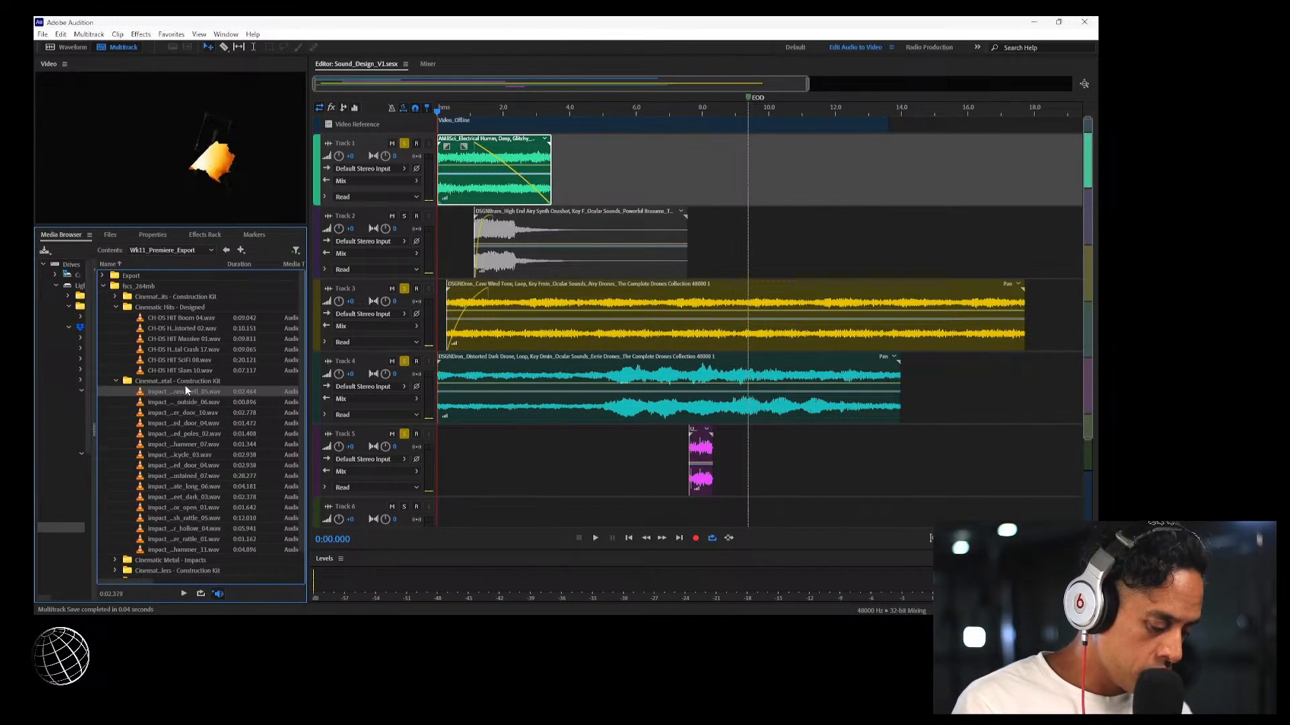
{"action": "key", "text": "Down"}
{"action": "key", "text": "Down"}
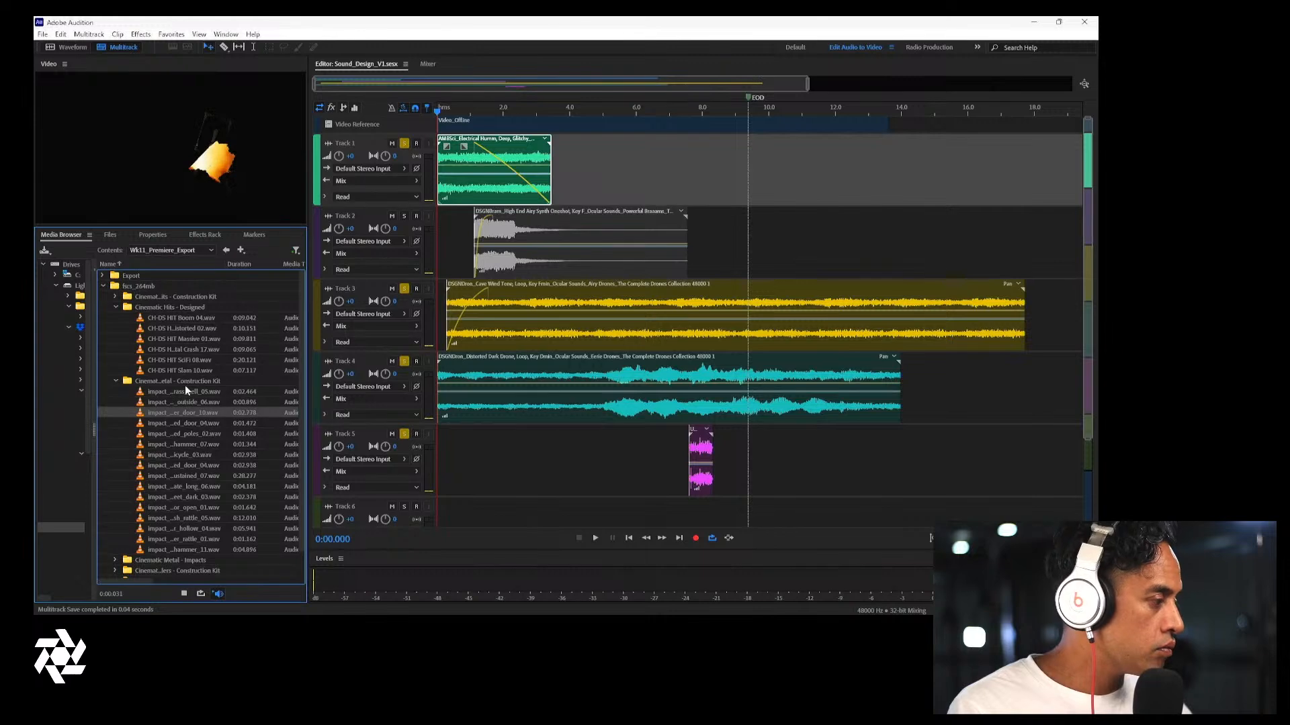
{"action": "key", "text": "Down"}
{"action": "key", "text": "Down"}
{"action": "key", "text": "Down"}
{"action": "key", "text": "Down"}
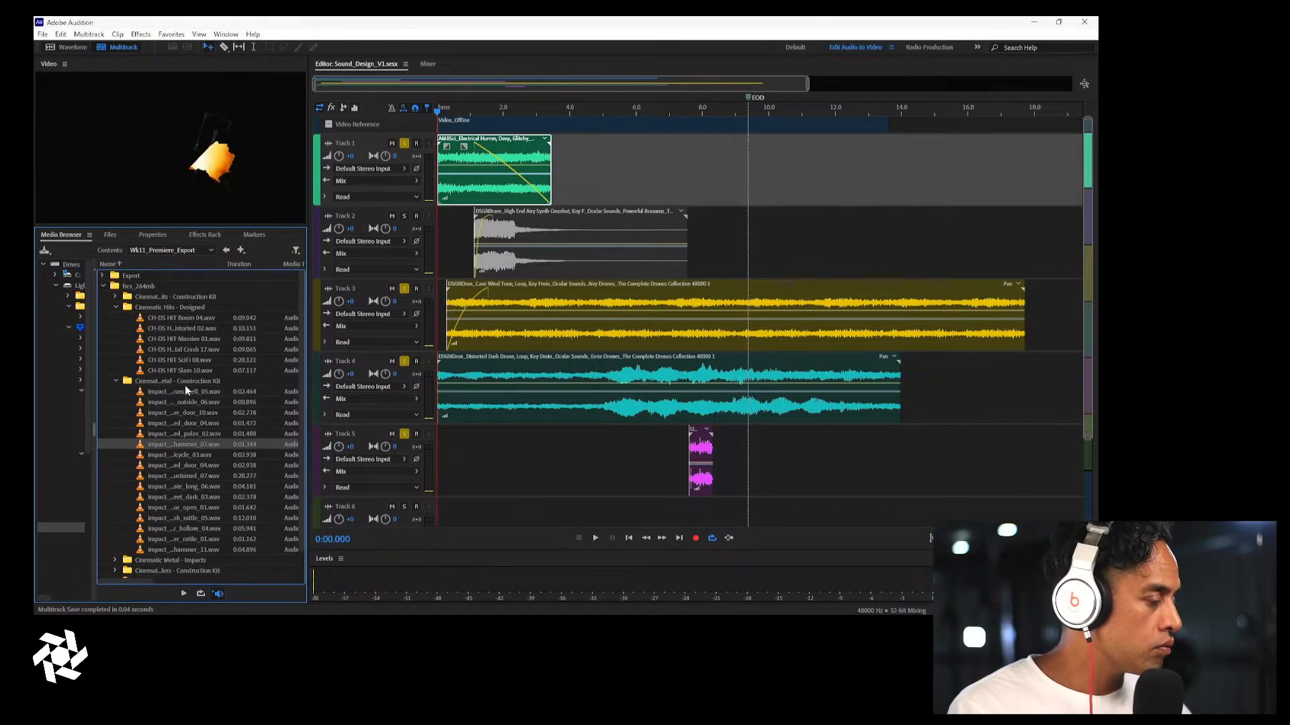
{"action": "key", "text": "Down"}
{"action": "key", "text": "Down"}
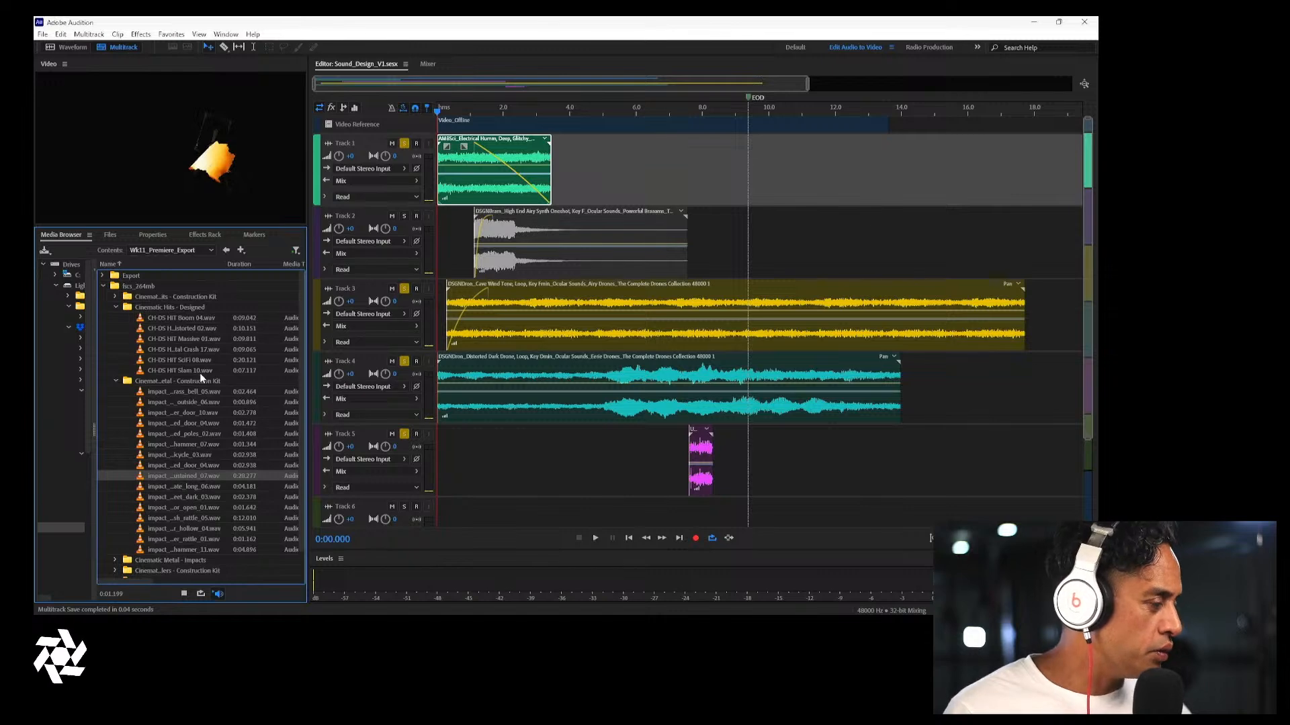
Expand the Cinematic Trailers - Designed folder and audition its samples in order from the War Stomp low hit to the last whoosh
{"action": "scroll", "coordinate": [199, 389], "scroll_direction": "down", "scroll_amount": 1}
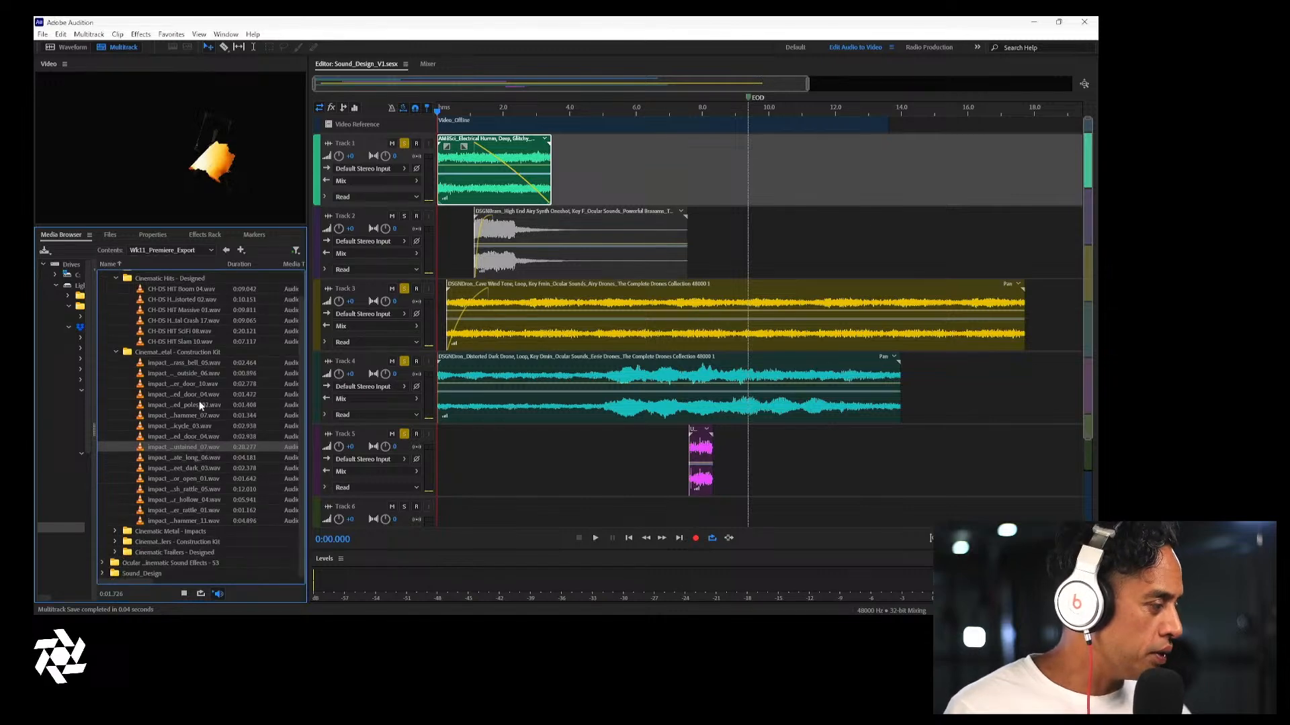
{"action": "left_click", "coordinate": [115, 553]}
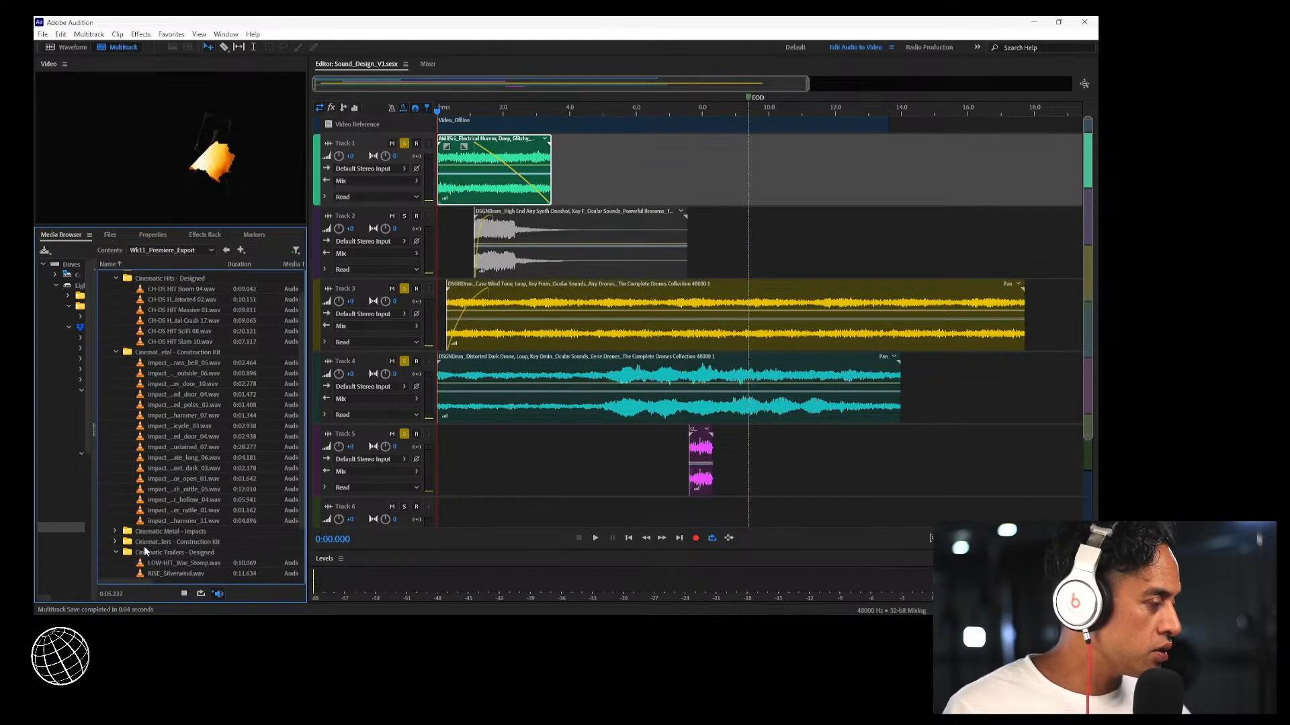
{"action": "left_click", "coordinate": [180, 499]}
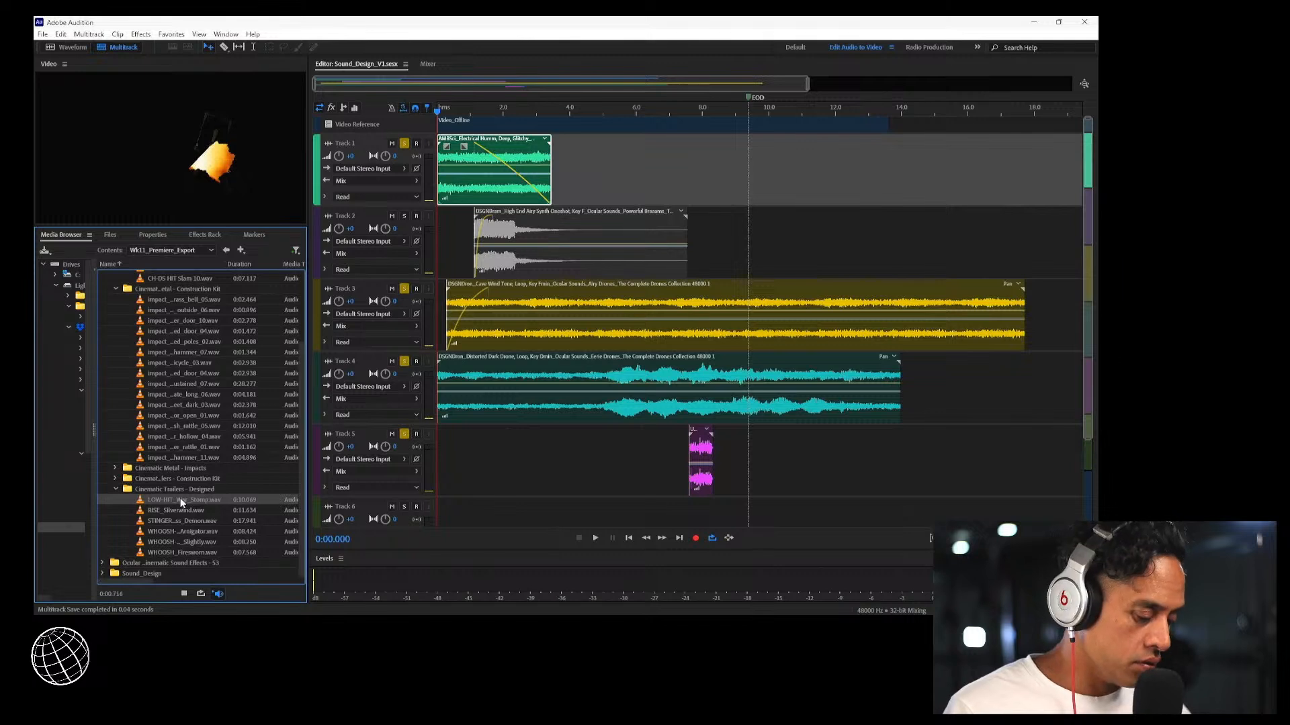
{"action": "key", "text": "Down"}
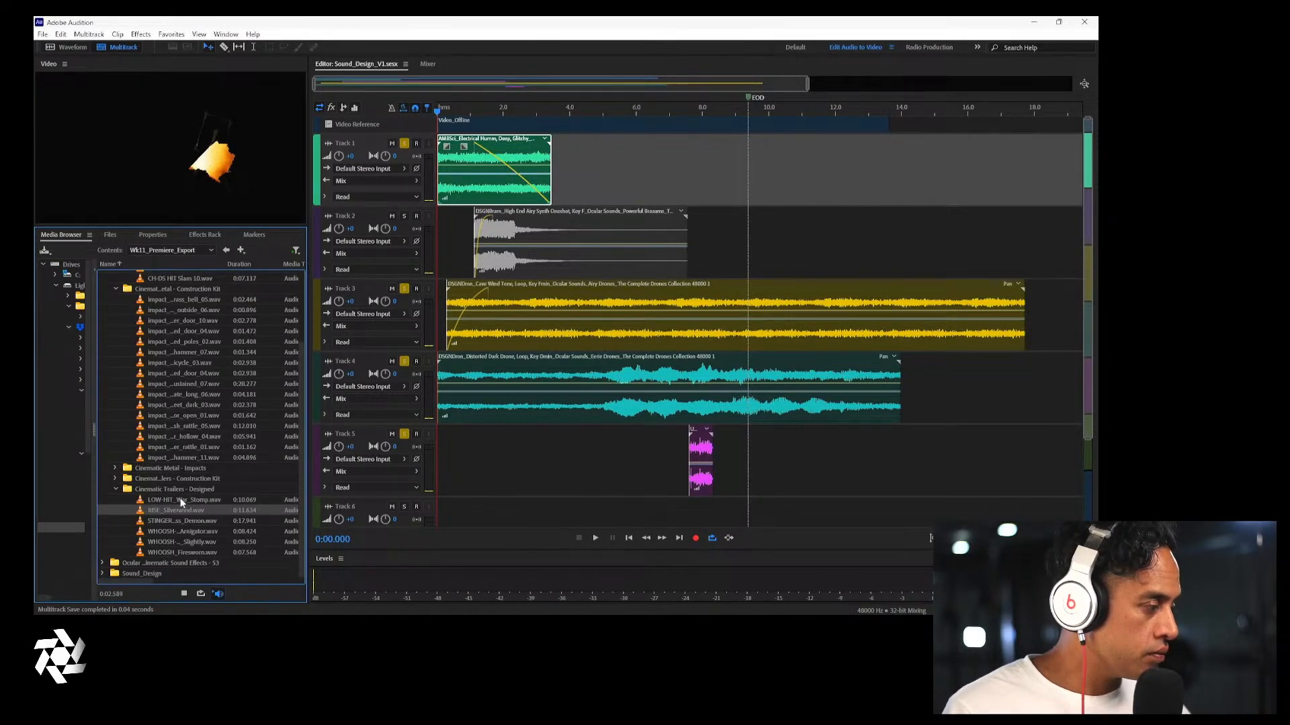
{"action": "key", "text": "Down"}
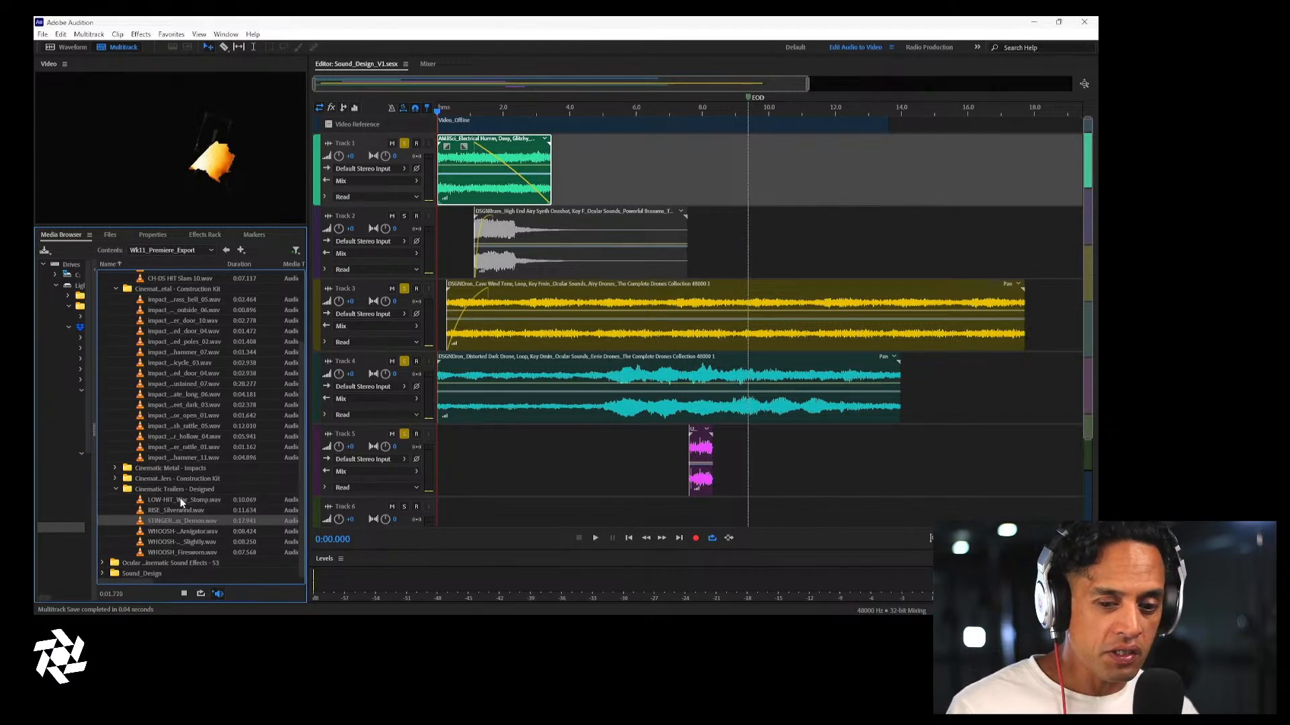
{"action": "key", "text": "Down"}
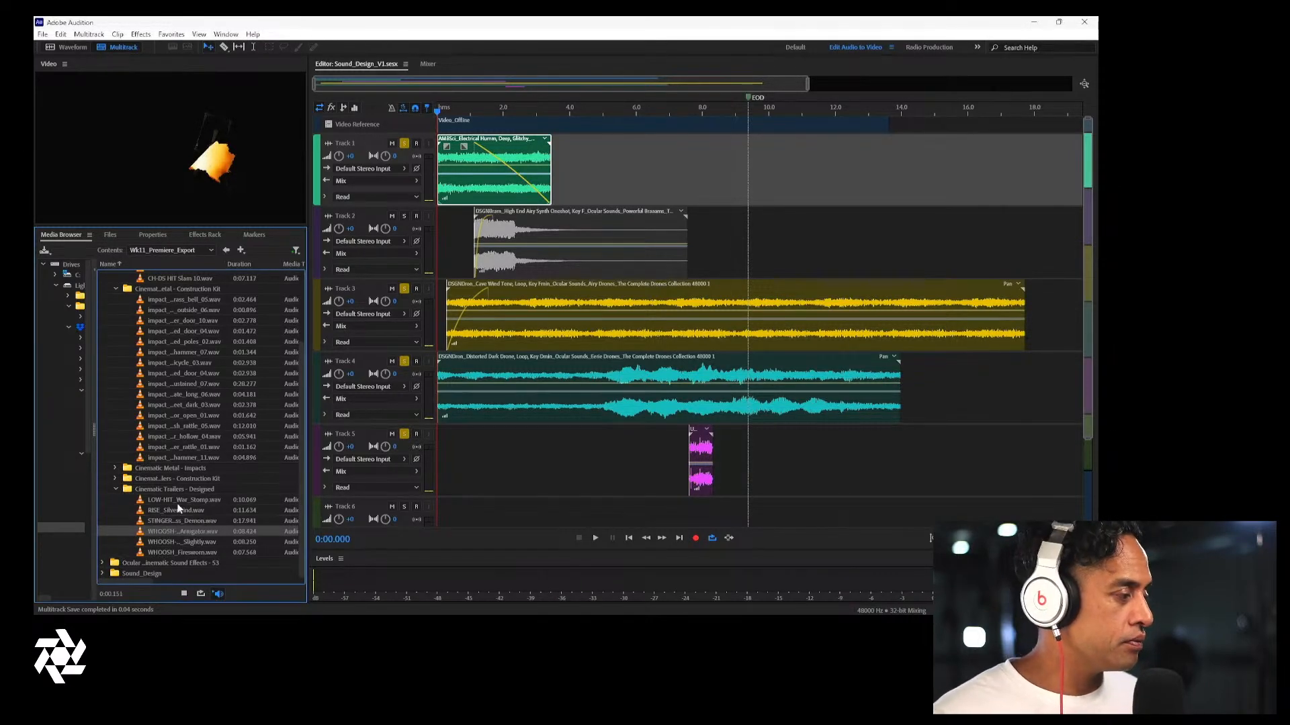
{"action": "key", "text": "Down"}
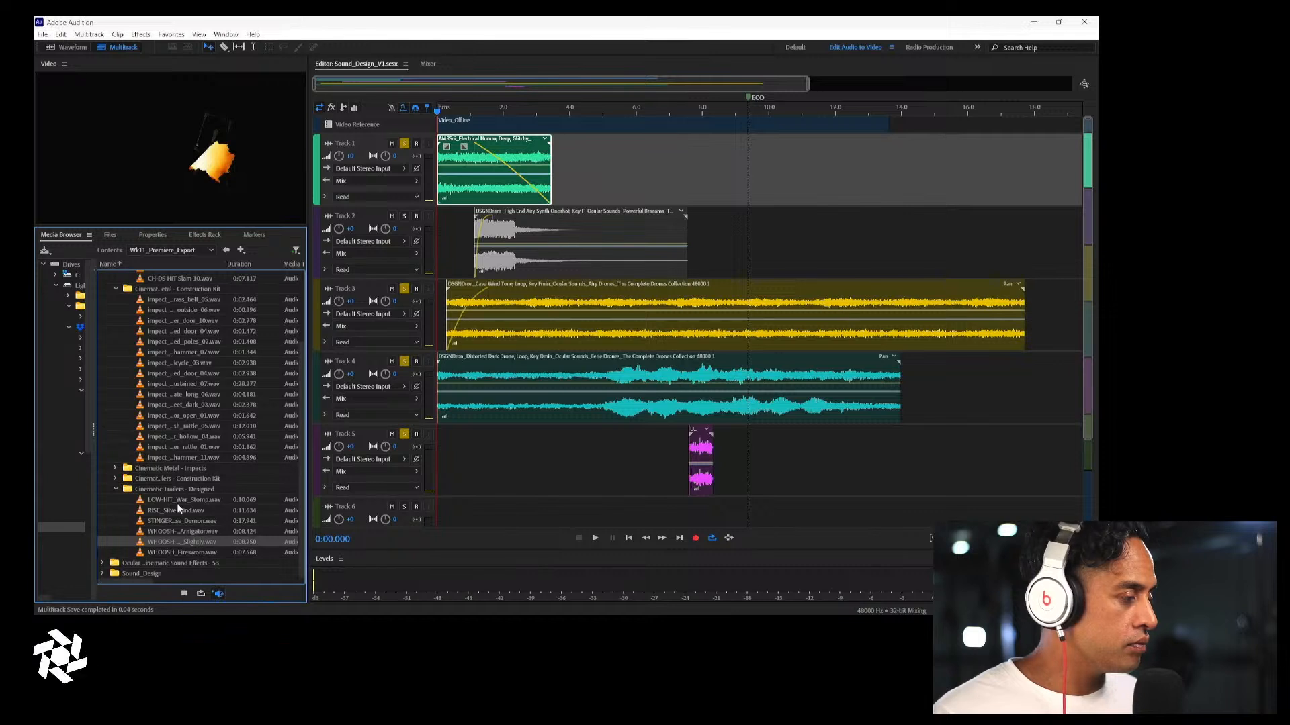
{"action": "key", "text": "Down"}
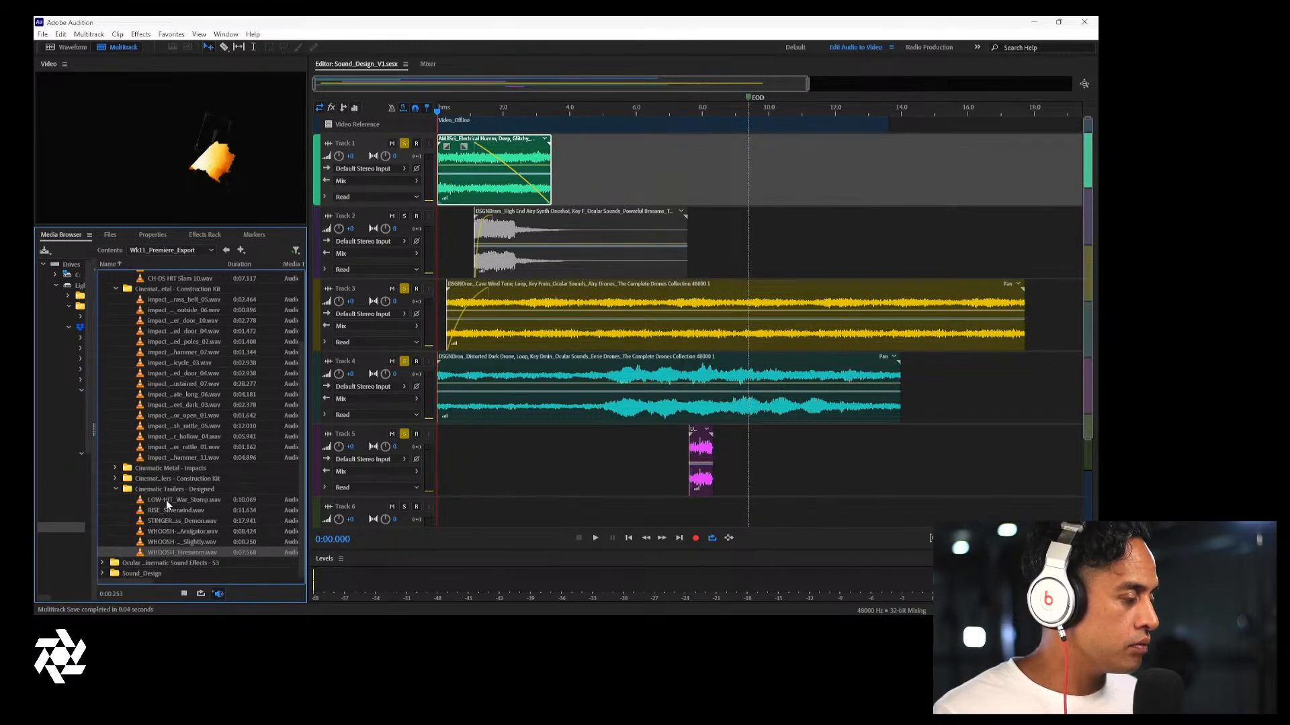
Expand the Cinematic Trailers - Construction Kit folder and audition its impact, rise, stinger and whoosh samples in order through Big Flame
{"action": "left_click", "coordinate": [114, 478]}
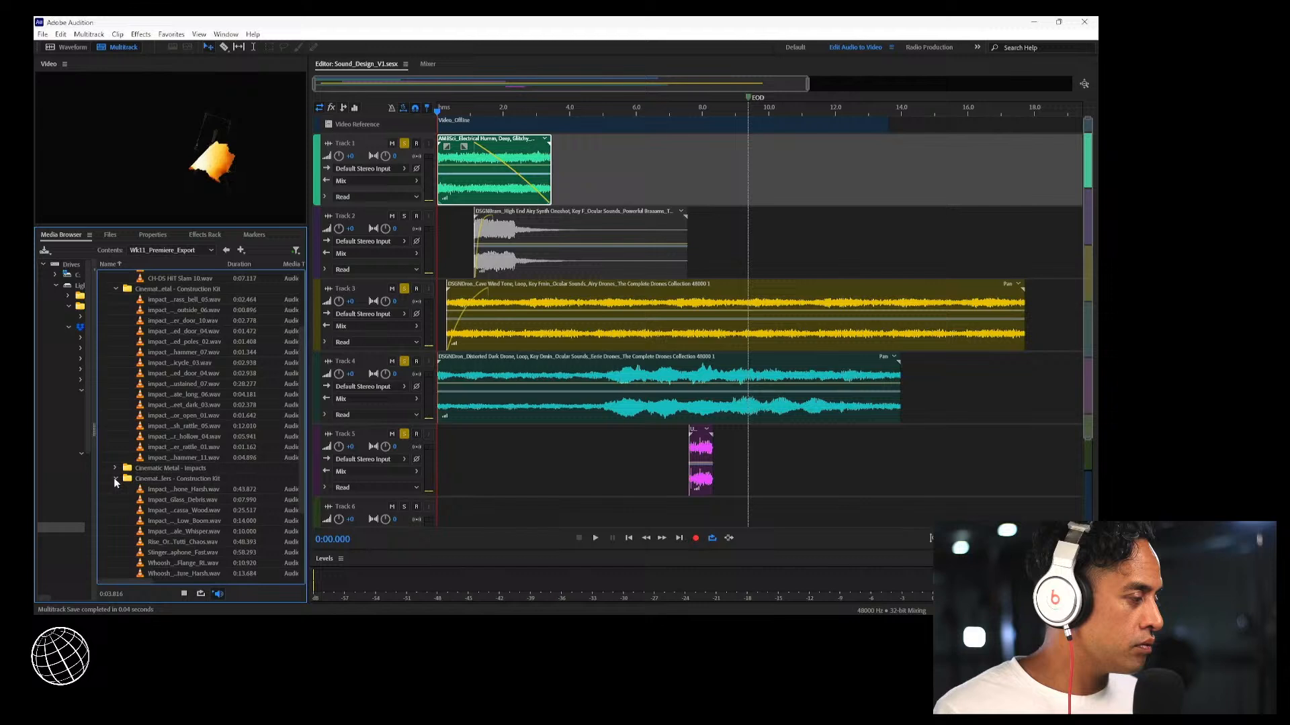
{"action": "left_click", "coordinate": [150, 489]}
{"action": "key", "text": "Down"}
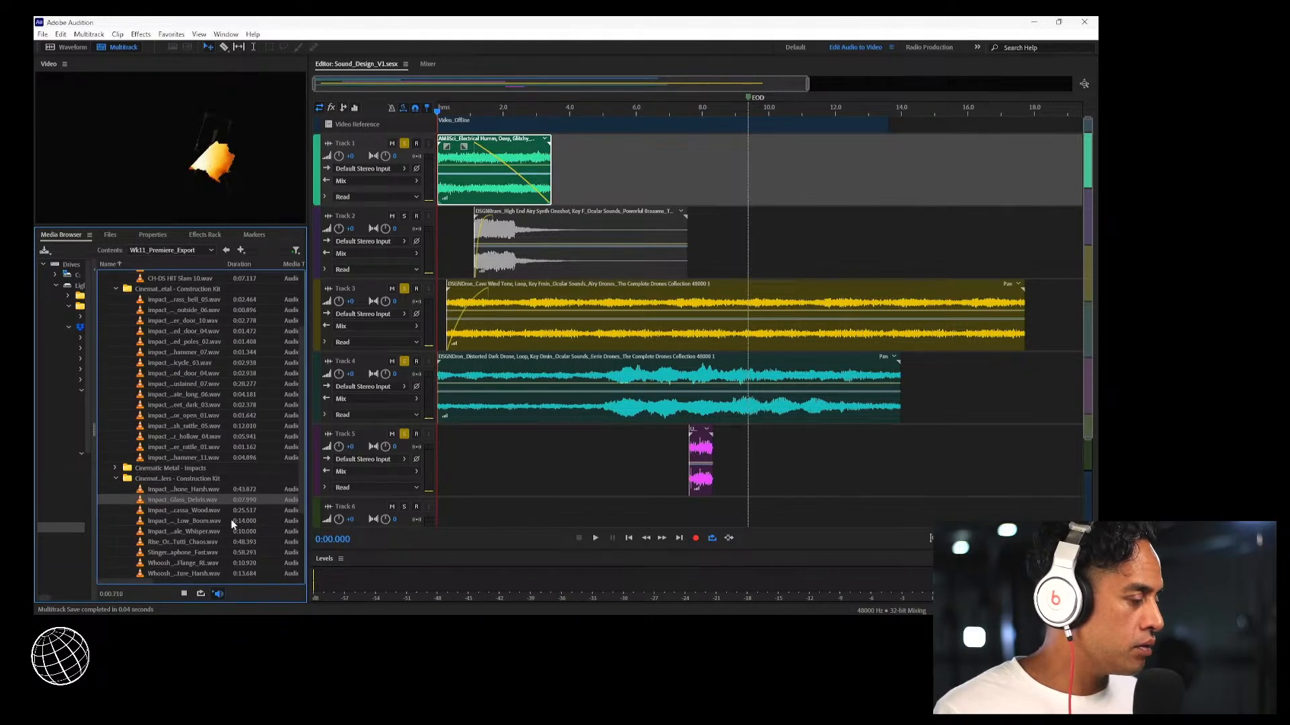
{"action": "key", "text": "Down"}
{"action": "key", "text": "Down"}
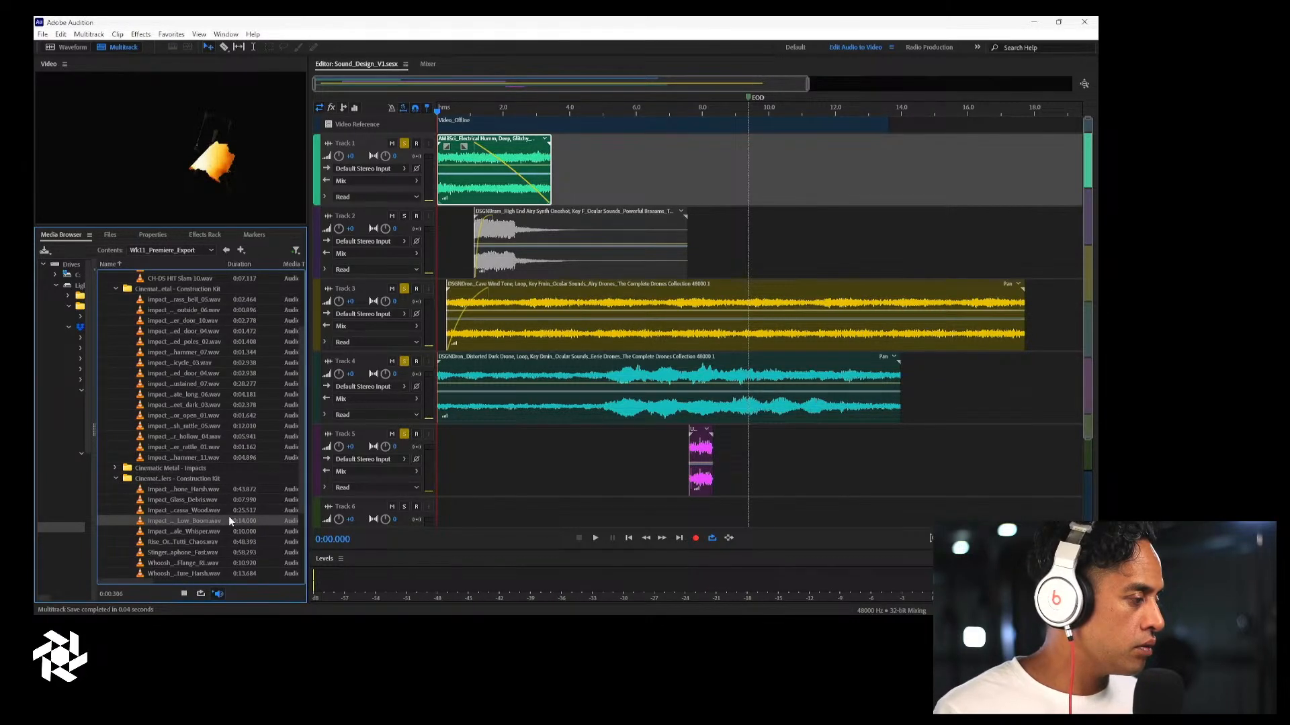
{"action": "scroll", "coordinate": [219, 535], "scroll_direction": "down", "scroll_amount": 2}
{"action": "key", "text": "Down"}
{"action": "key", "text": "Down"}
{"action": "key", "text": "Down"}
{"action": "key", "text": "Down"}
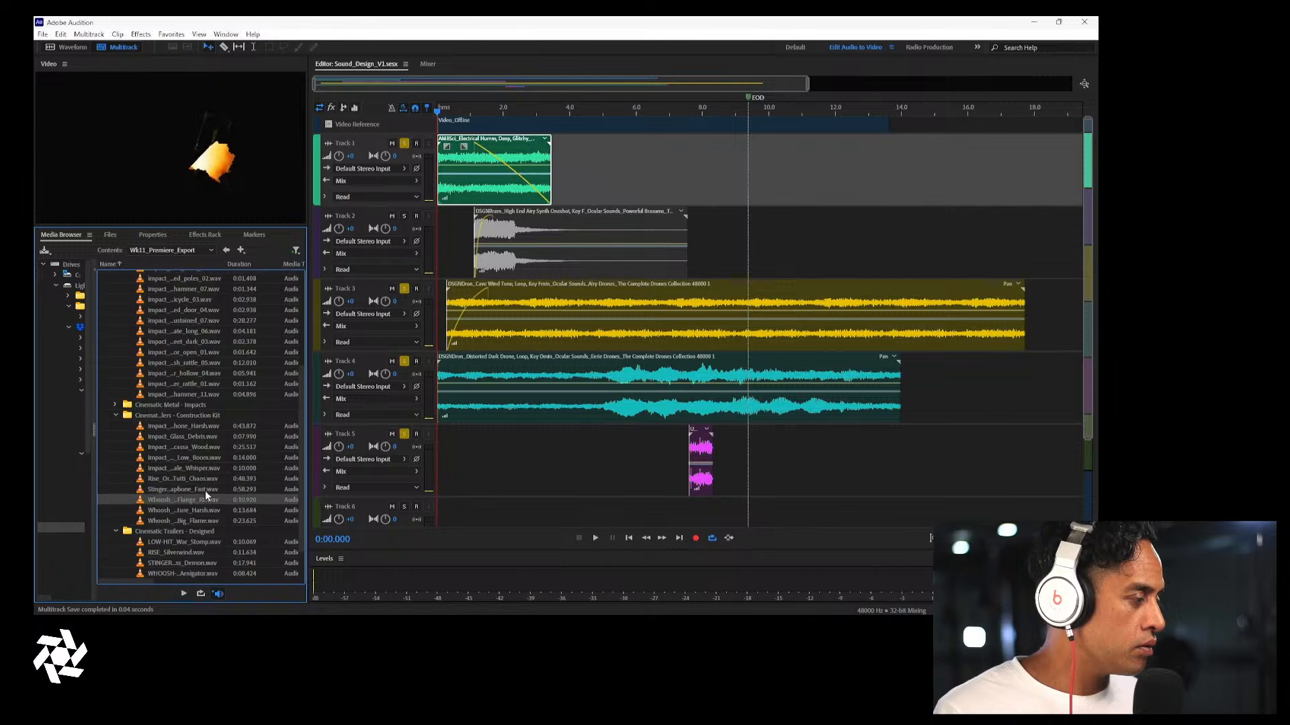
{"action": "left_click", "coordinate": [201, 510]}
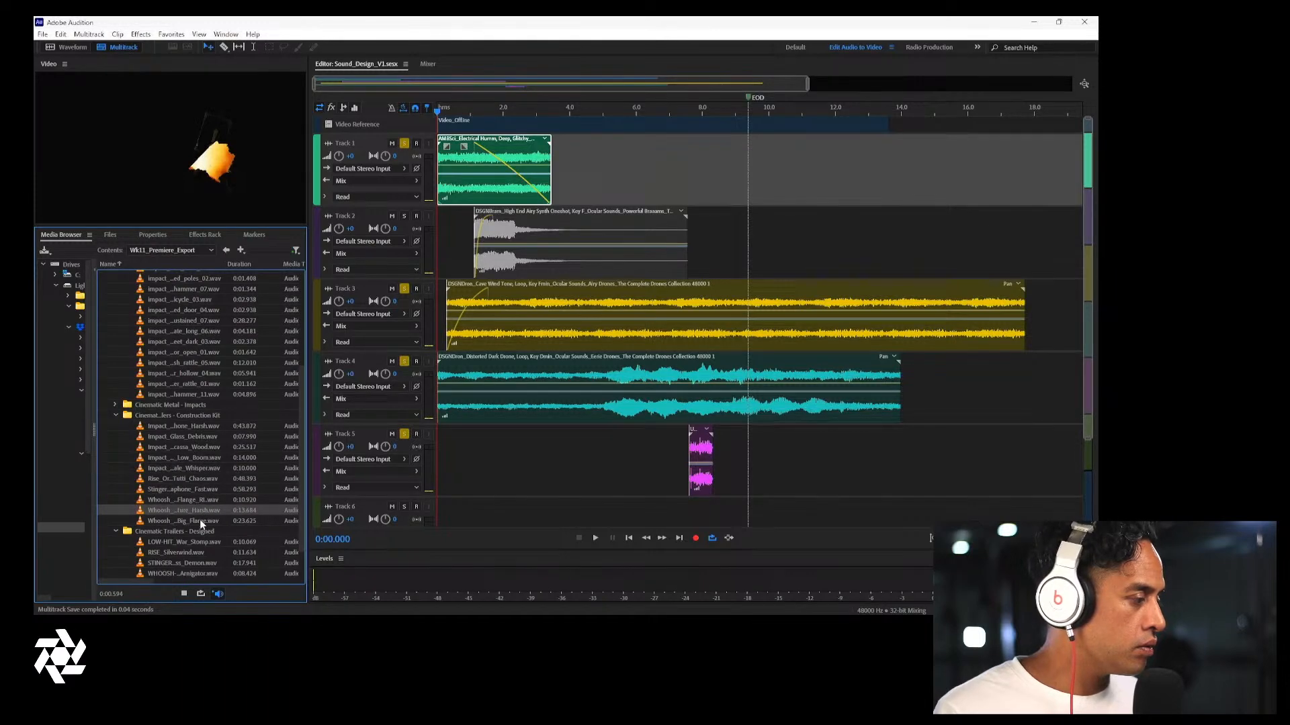
{"action": "left_click", "coordinate": [199, 519]}
Audition the Boom 04, Distorted 02, Massive 01 and SciFi 08 hits in Cinematic Hits - Designed again
{"action": "scroll", "coordinate": [132, 427], "scroll_direction": "up", "scroll_amount": 5}
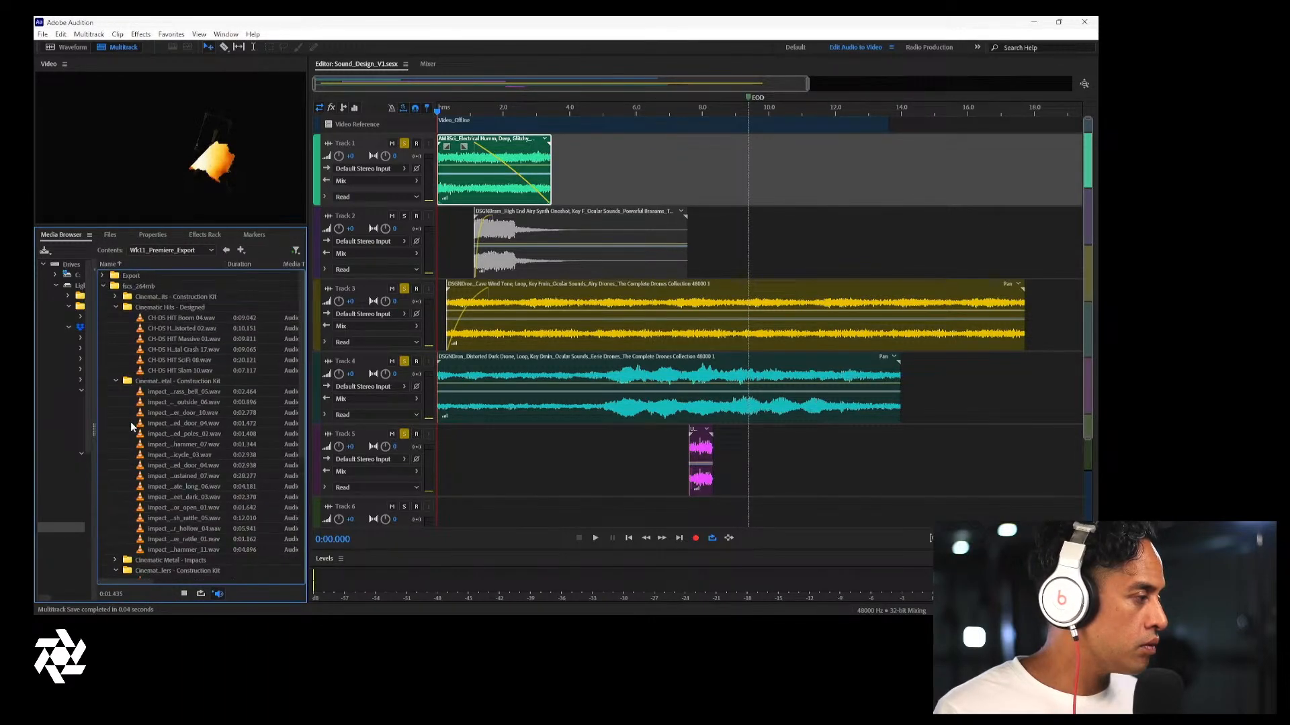
{"action": "left_click", "coordinate": [182, 319]}
{"action": "left_click", "coordinate": [194, 329]}
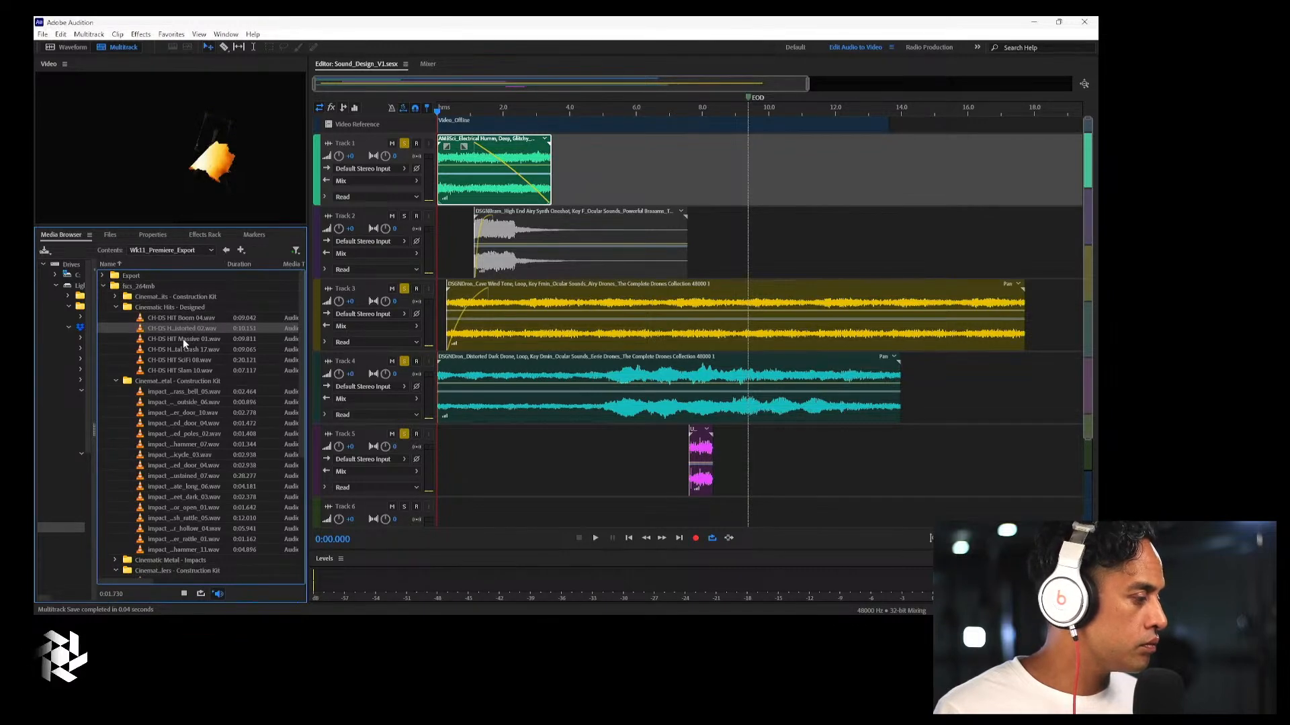
{"action": "left_click", "coordinate": [183, 339]}
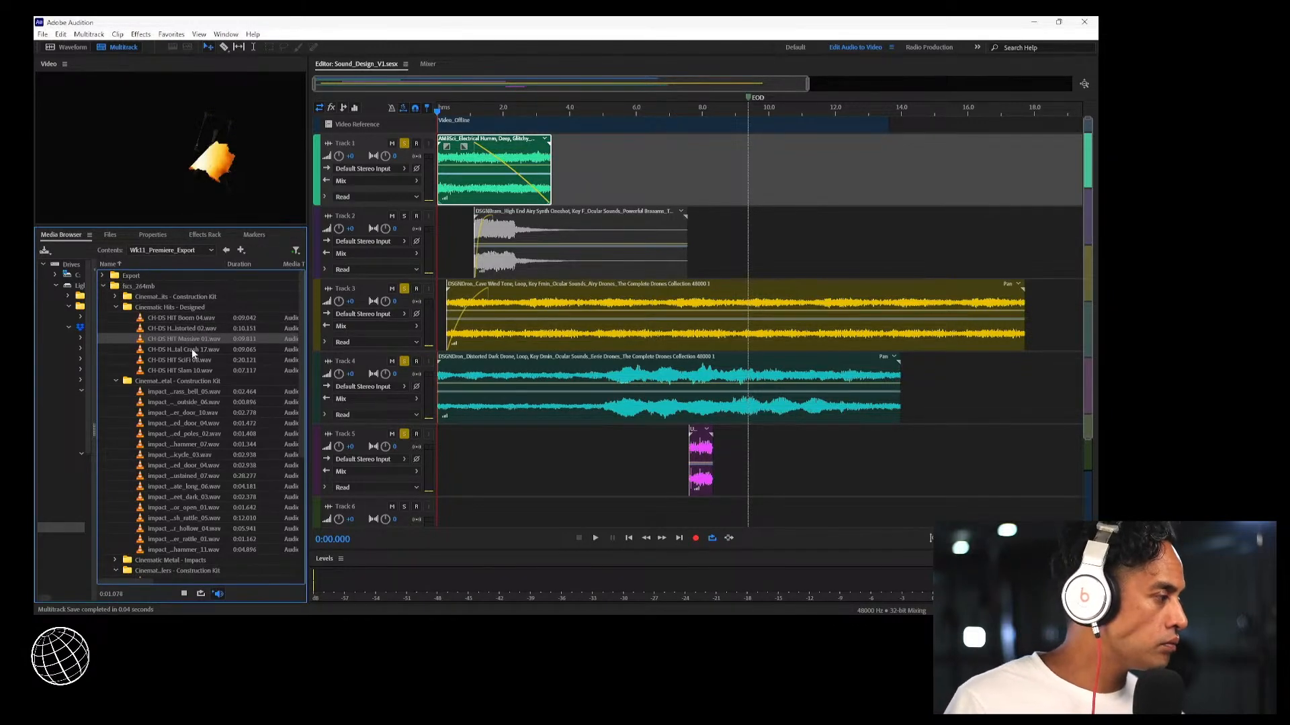
{"action": "left_click", "coordinate": [188, 361]}
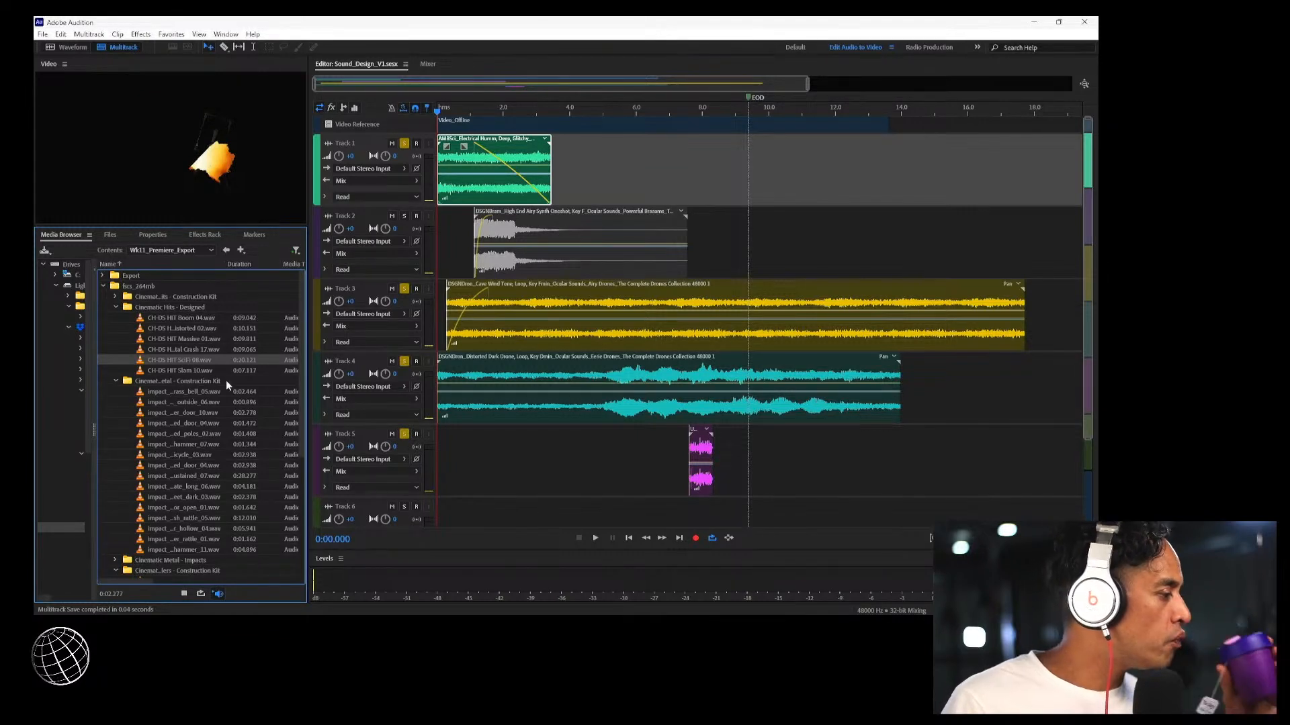
Play the multitrack mix against the video from the start and stop playback
{"action": "left_click", "coordinate": [368, 124]}
{"action": "key", "text": "space"}
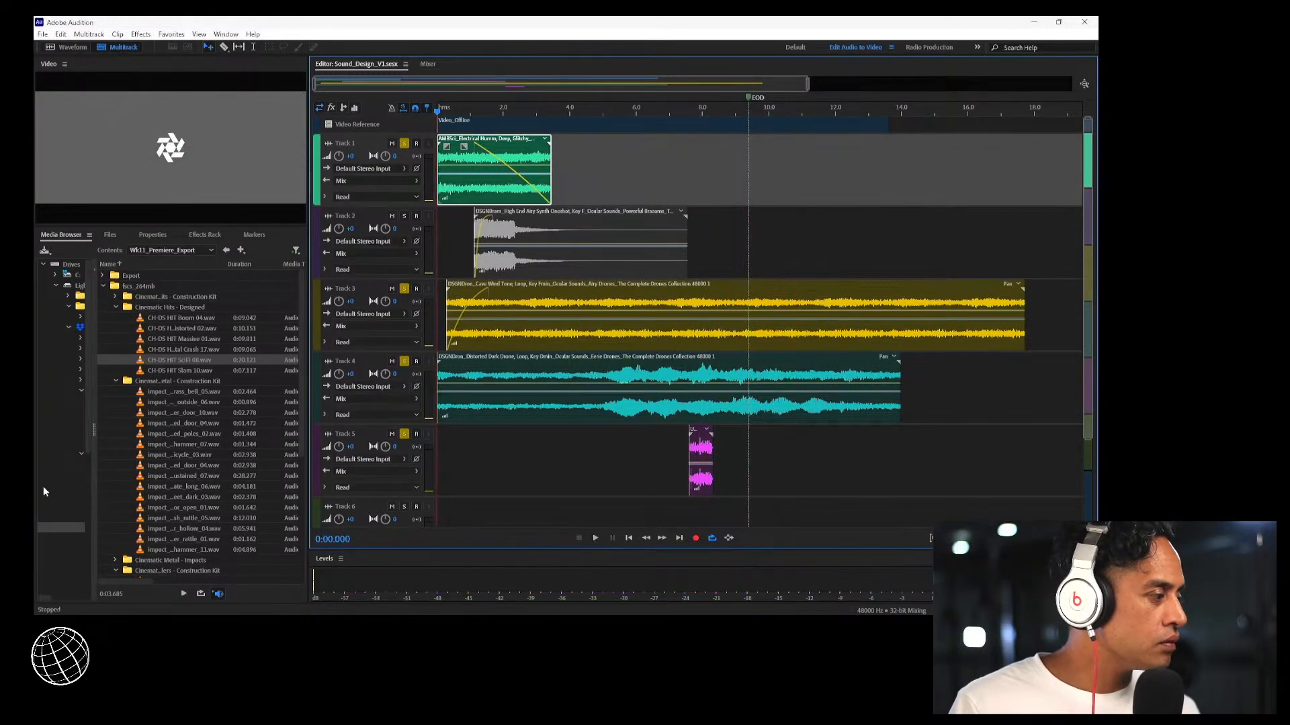
{"action": "key", "text": "space"}
Audition the Cinematic Metal - Construction Kit impacts from poles_02 down to the hollow_04 container impact
{"action": "left_click", "coordinate": [212, 343]}
{"action": "left_click", "coordinate": [195, 434]}
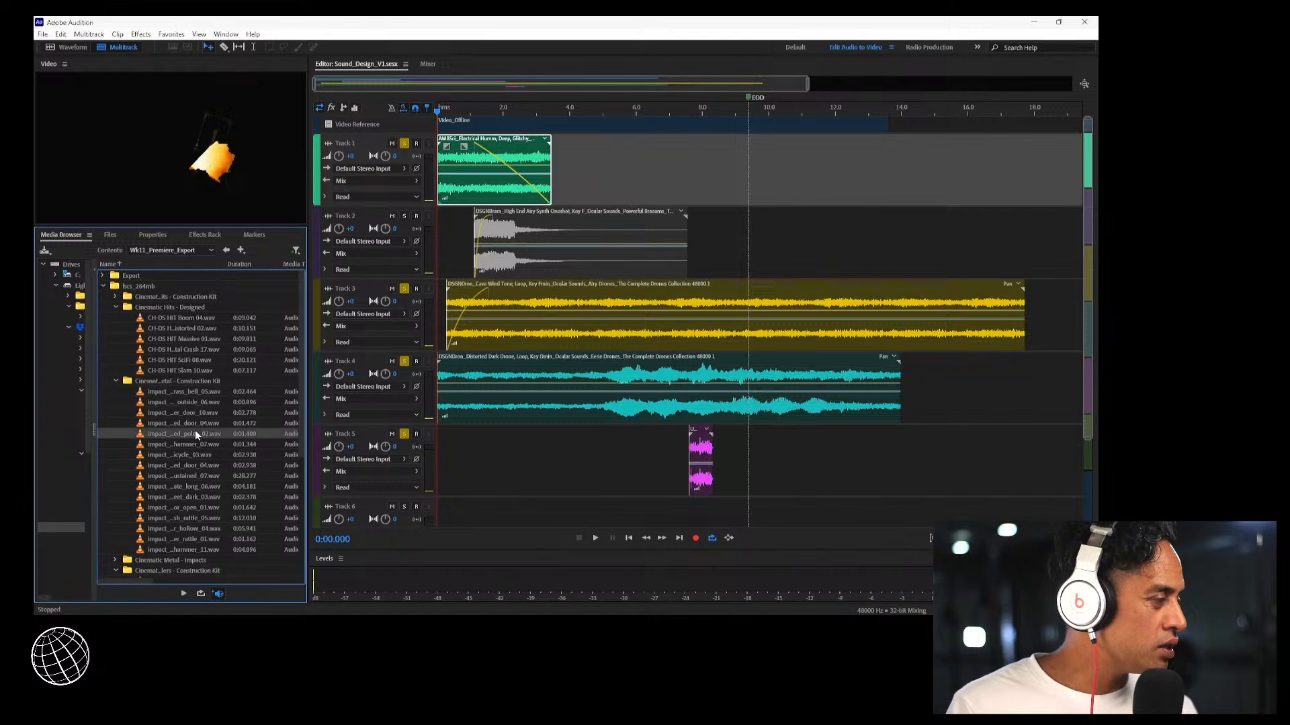
{"action": "left_click", "coordinate": [203, 446]}
{"action": "left_click", "coordinate": [211, 455]}
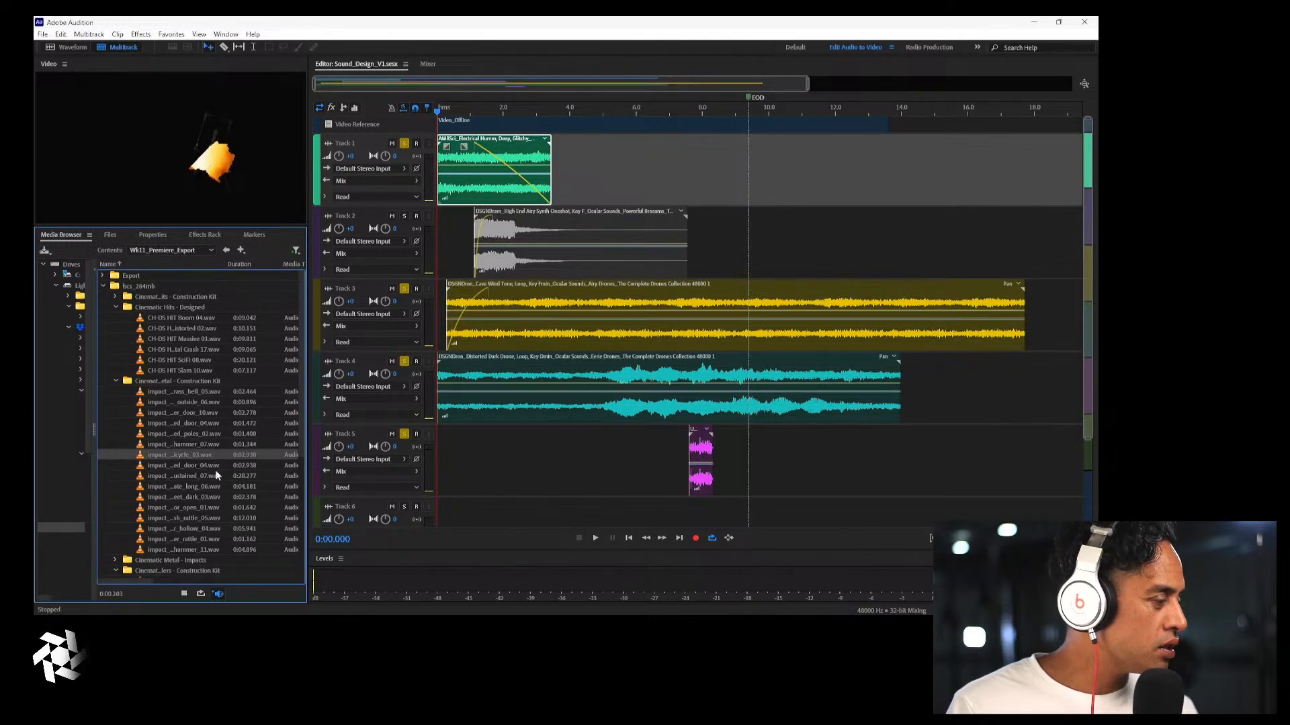
{"action": "left_click", "coordinate": [215, 473]}
{"action": "left_click", "coordinate": [206, 488]}
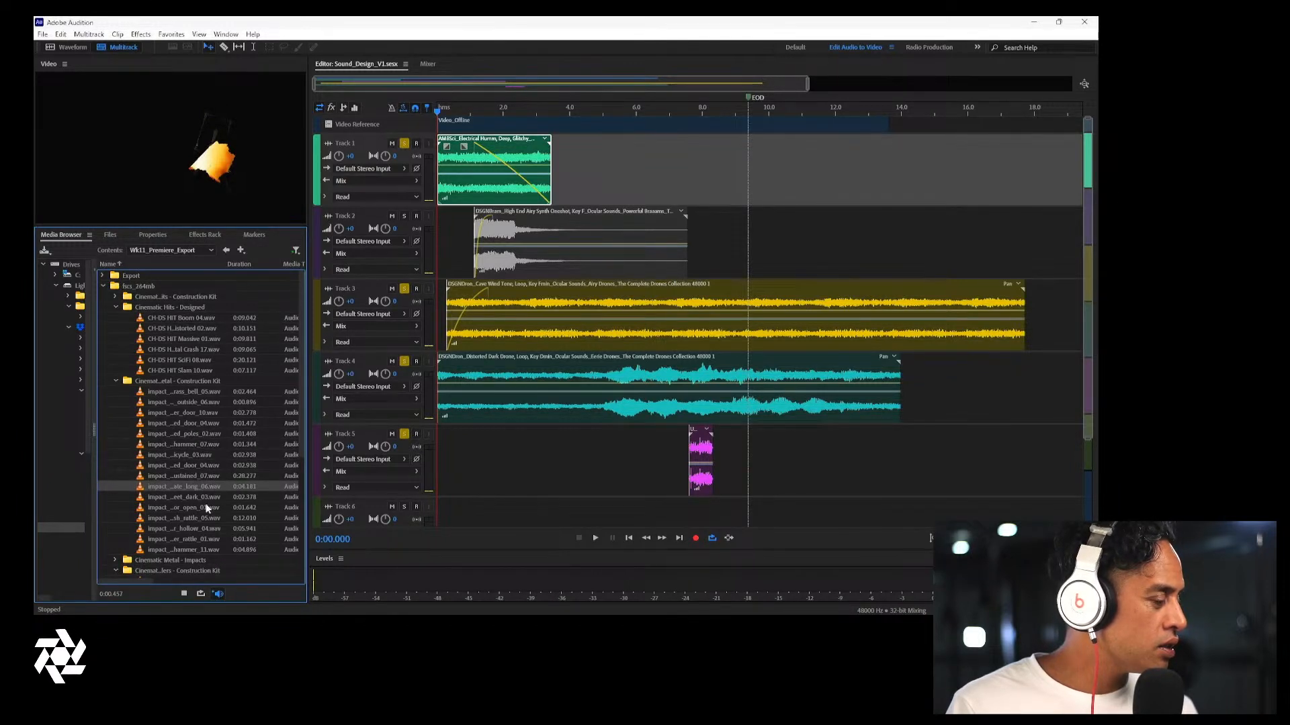
{"action": "left_click", "coordinate": [206, 509]}
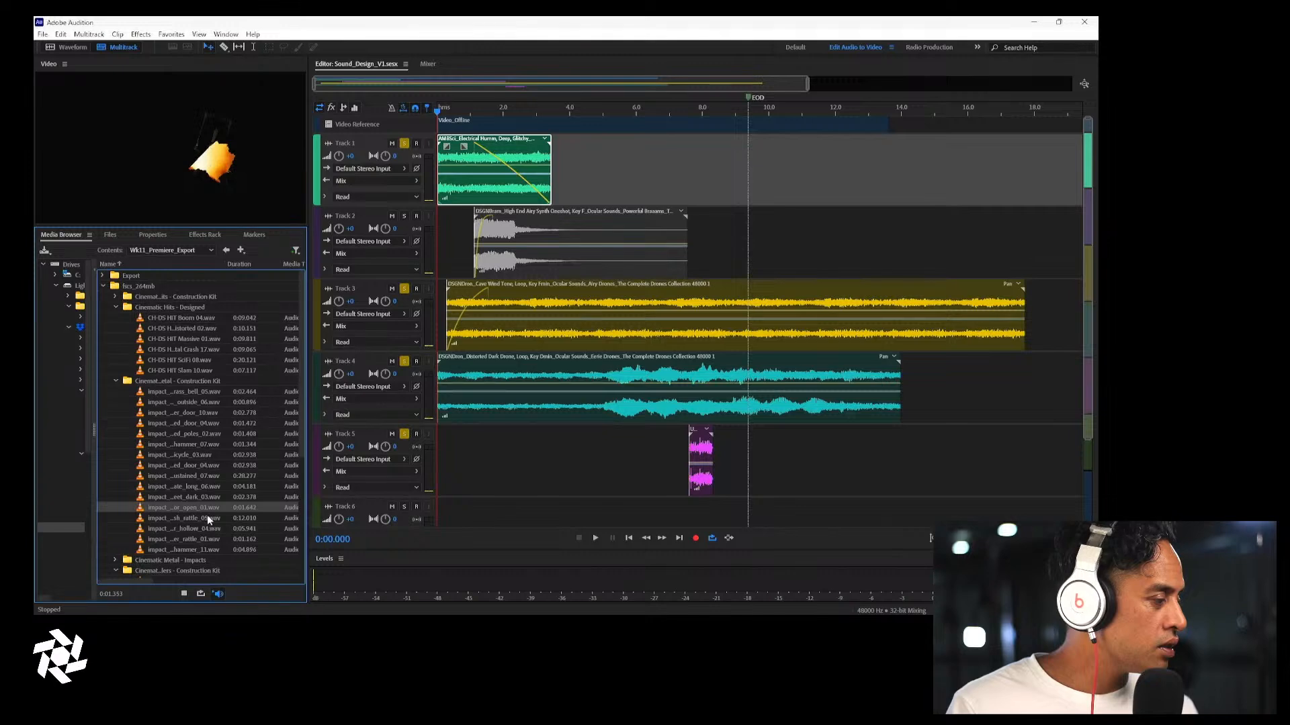
{"action": "left_click", "coordinate": [209, 519]}
{"action": "left_click", "coordinate": [208, 528]}
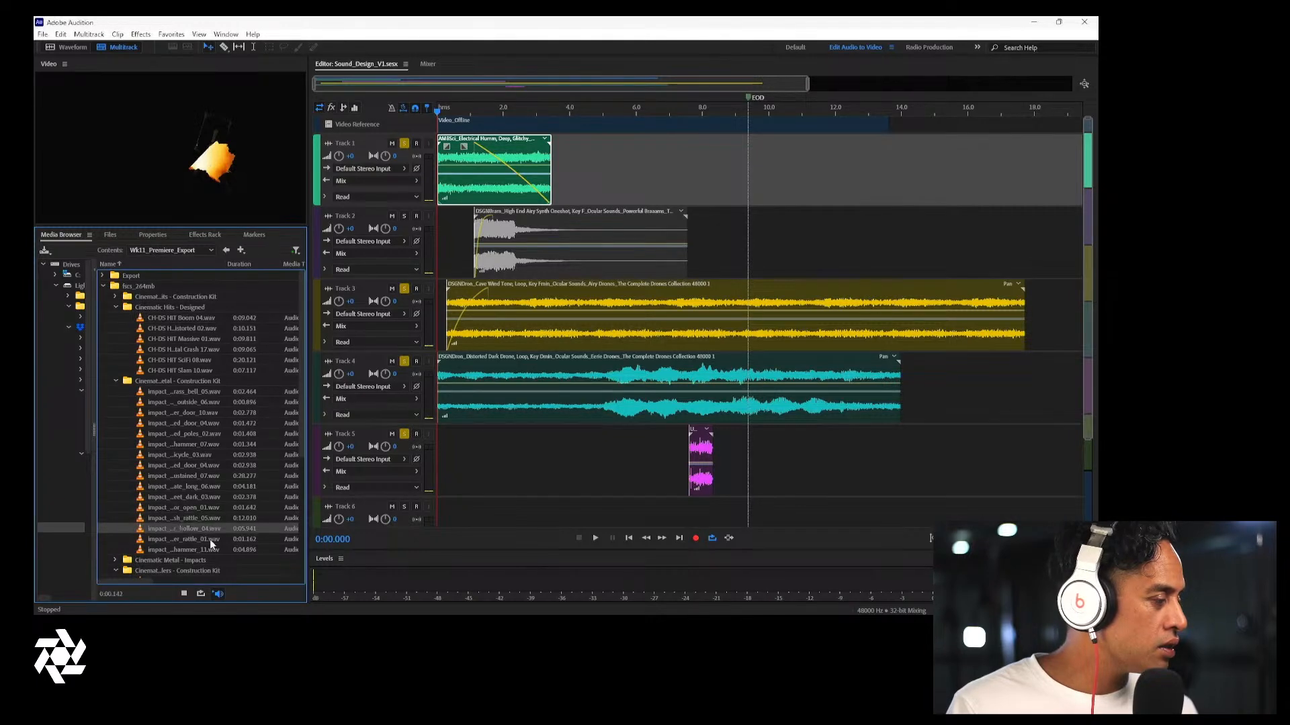
Place impact_p2_container_hollow_04 on Track 6 at about 1 second and play the opening over it
{"action": "left_click_drag", "start_coordinate": [203, 530], "coordinate": [473, 514]}
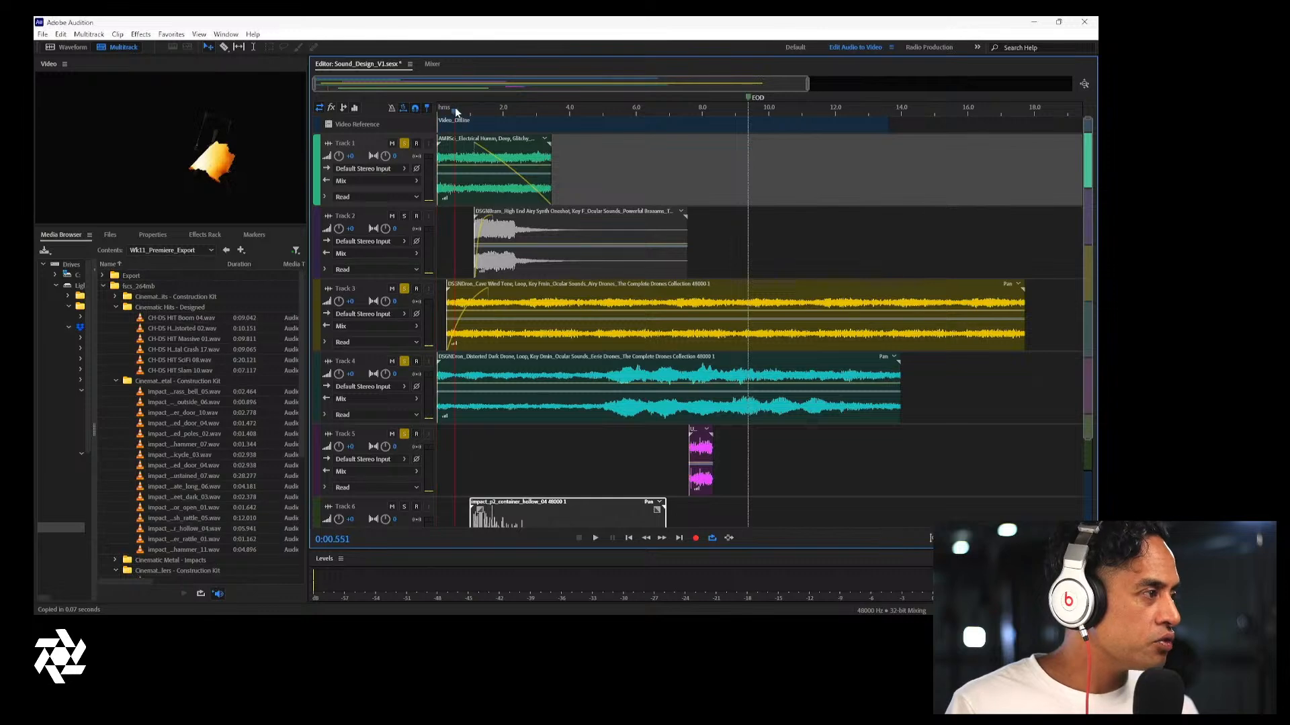
{"action": "key", "text": "space"}
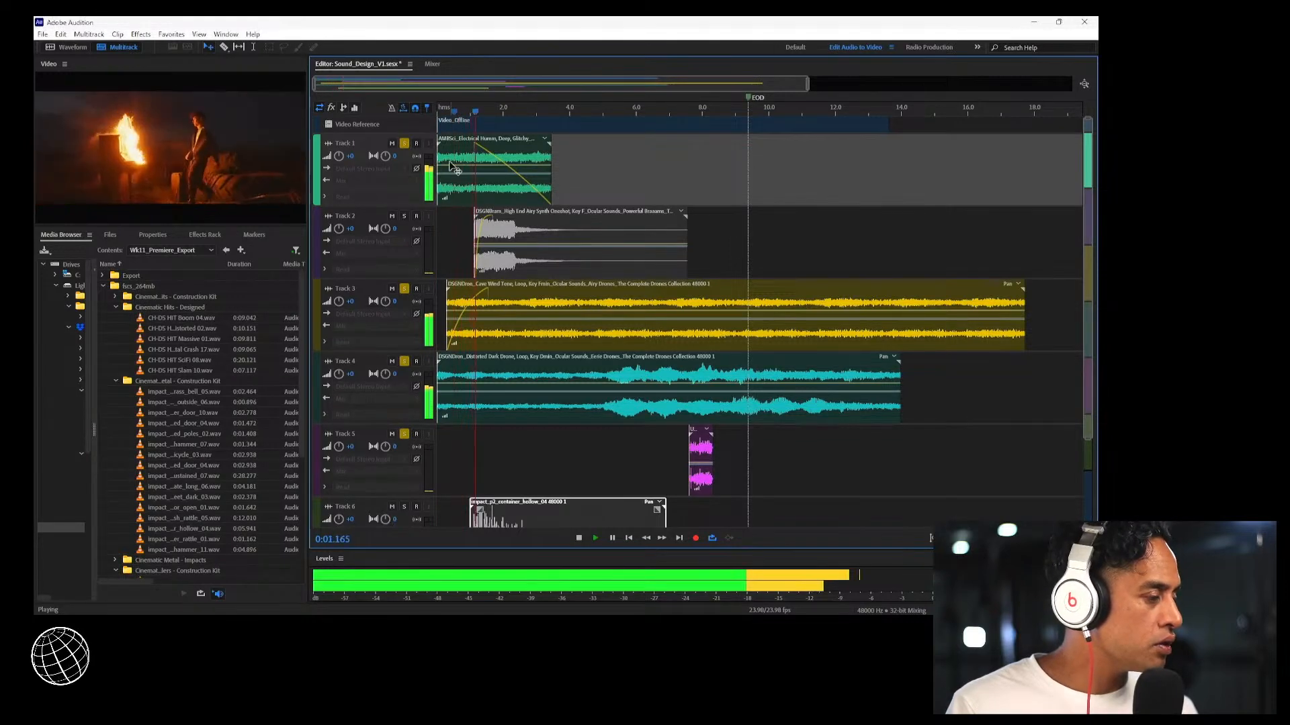
{"action": "key", "text": "space"}
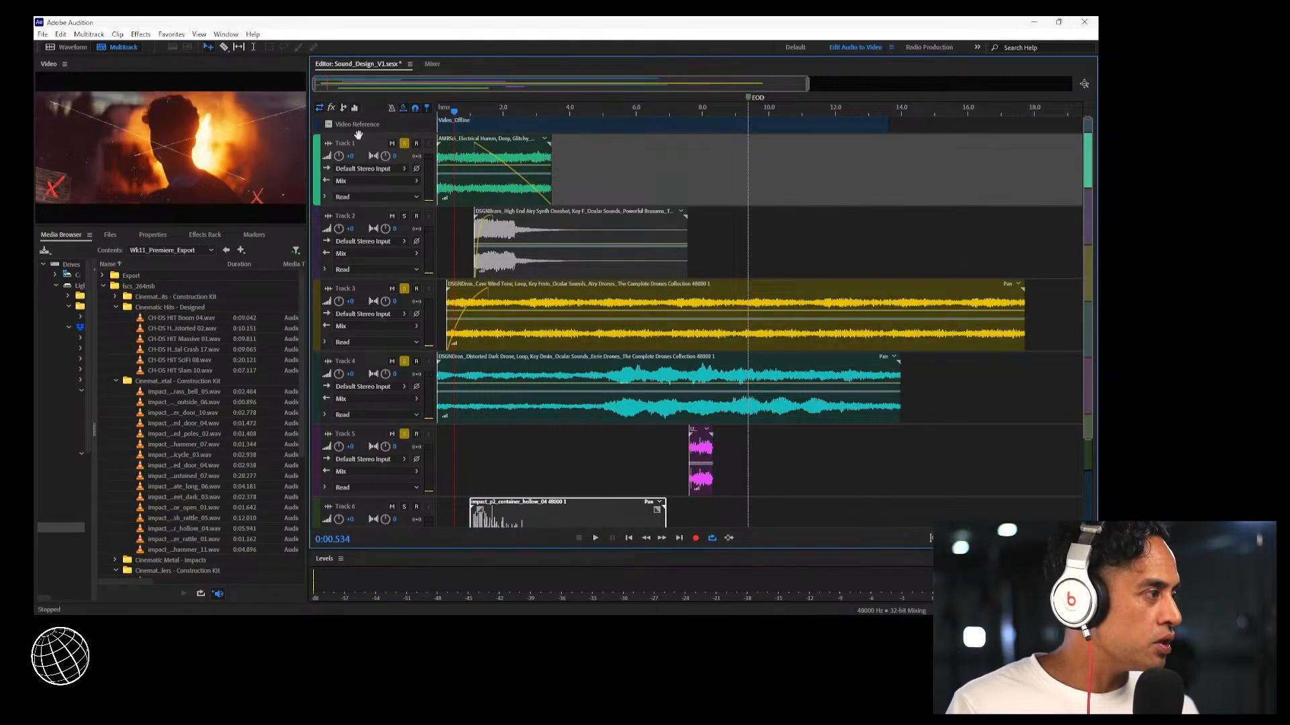
Clear the solo on all tracks so that every layer is audible
{"action": "left_click", "coordinate": [404, 144]}
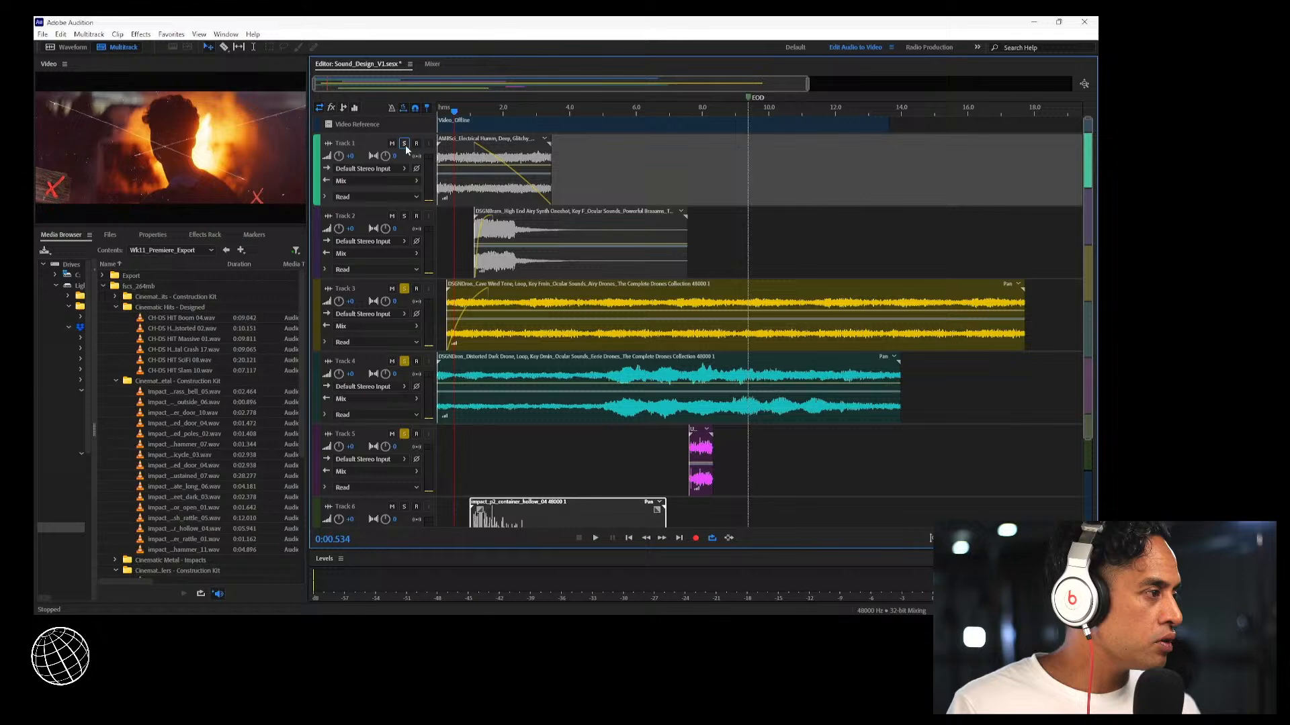
{"action": "left_click", "coordinate": [405, 290], "text": "ctrl"}
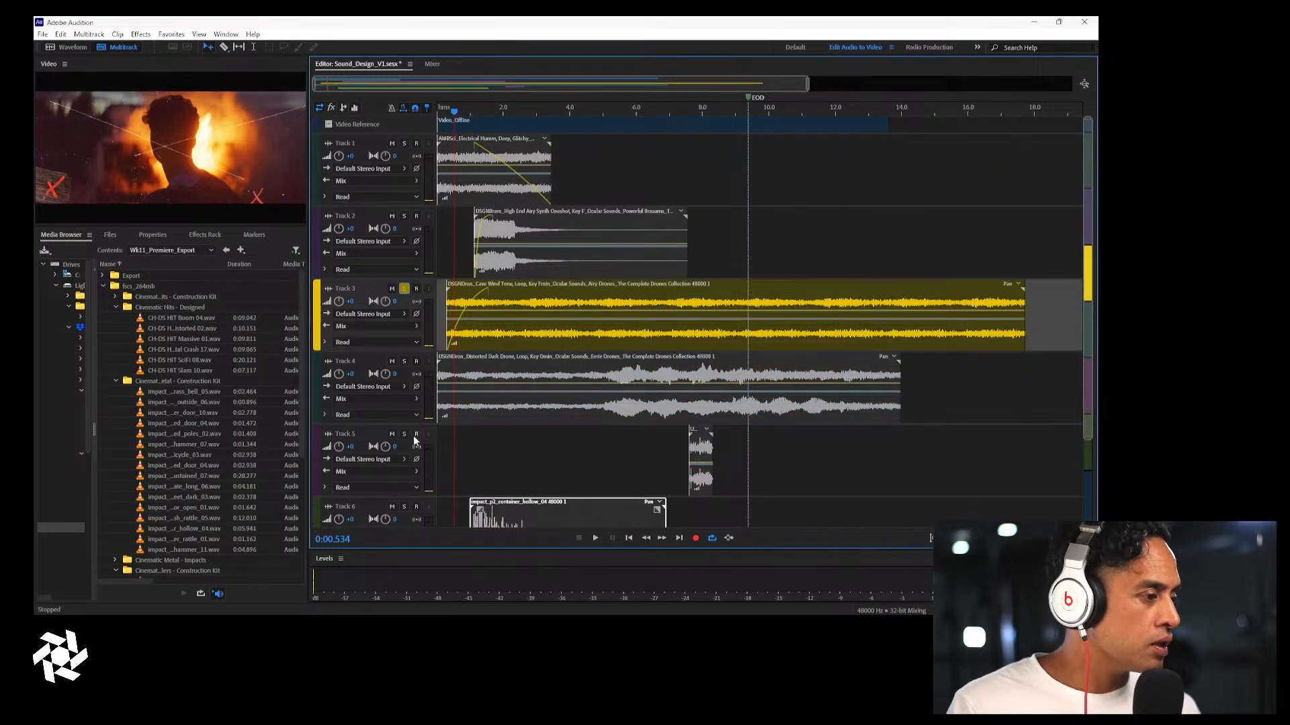
{"action": "left_click", "coordinate": [403, 289]}
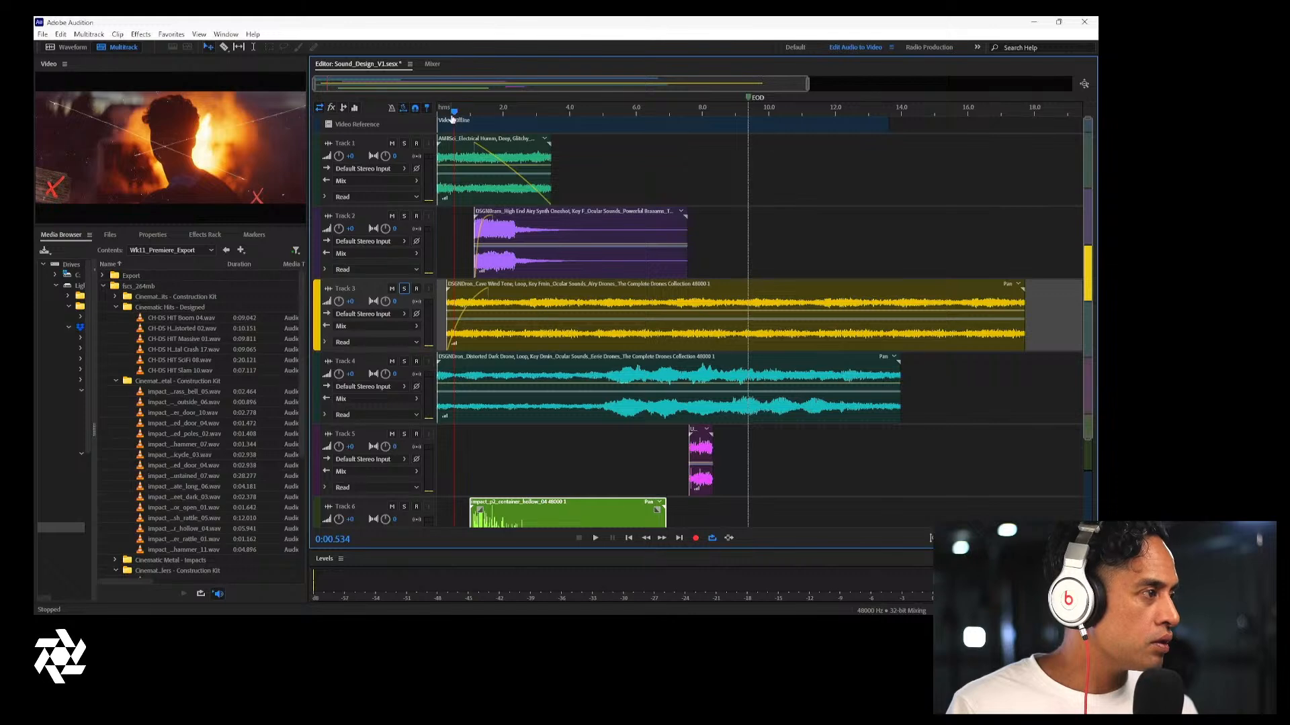
Play the full mix with the new Track 6 impact and mute Track 4 during playback
{"action": "key", "text": "space"}
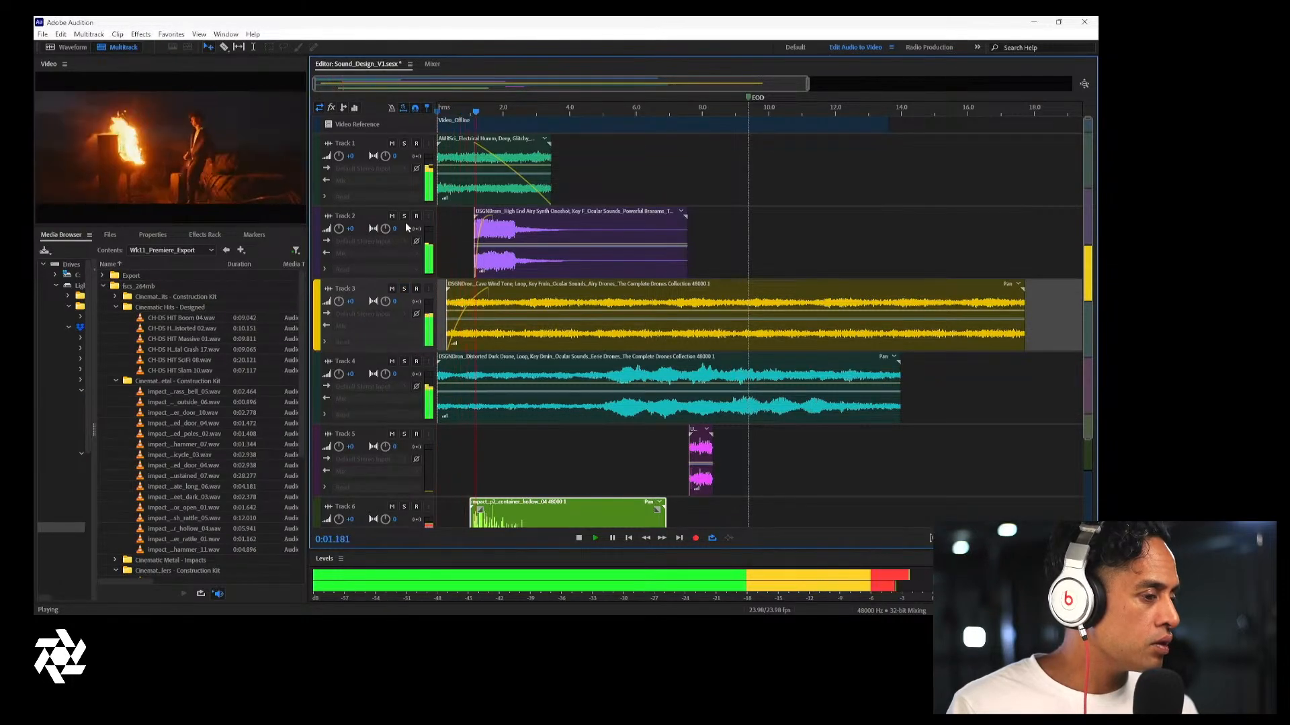
{"action": "left_click", "coordinate": [392, 361]}
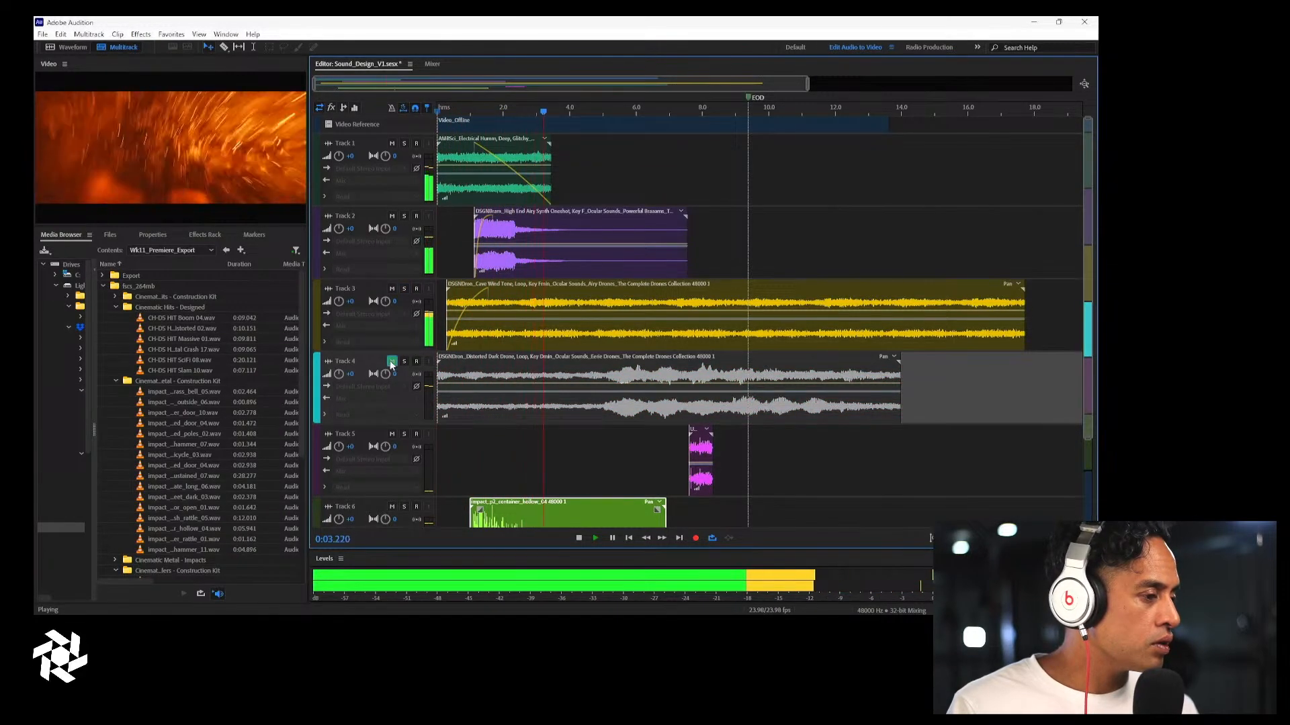
Unmute Track 4 and play the full mix again from the beginning
{"action": "key", "text": "space"}
{"action": "left_click", "coordinate": [391, 362]}
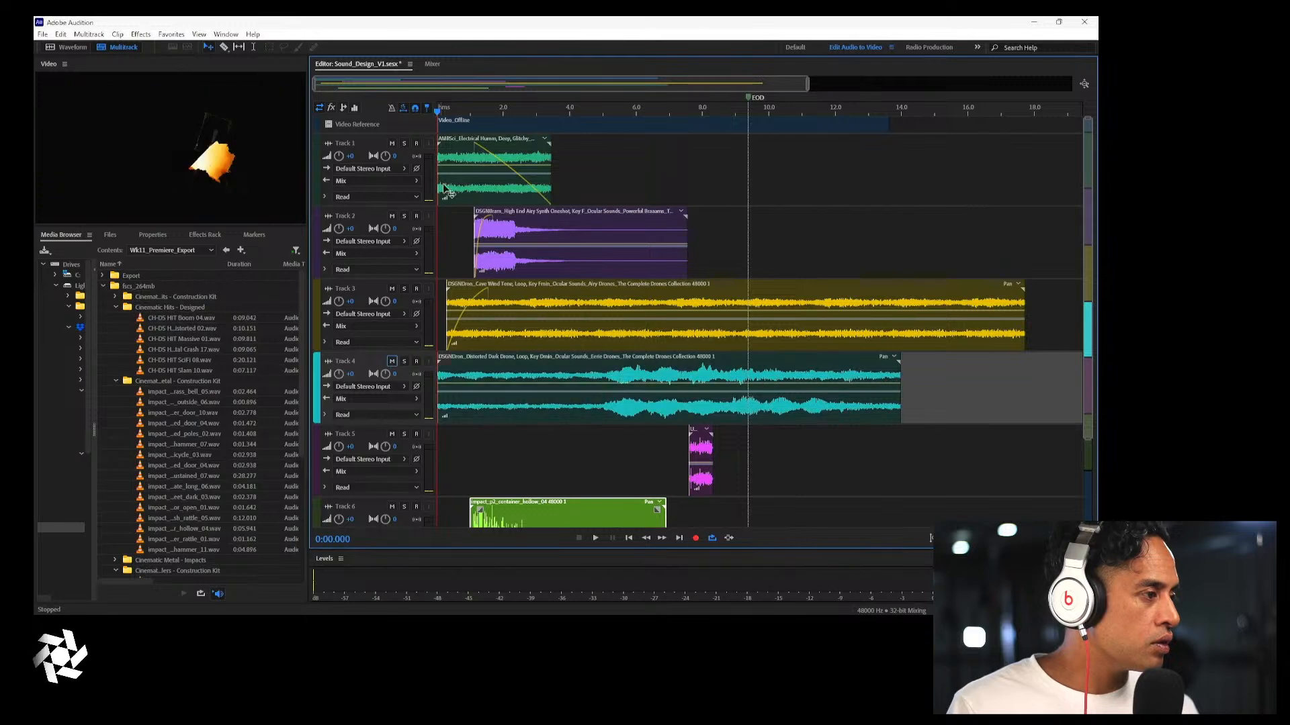
{"action": "key", "text": "space"}
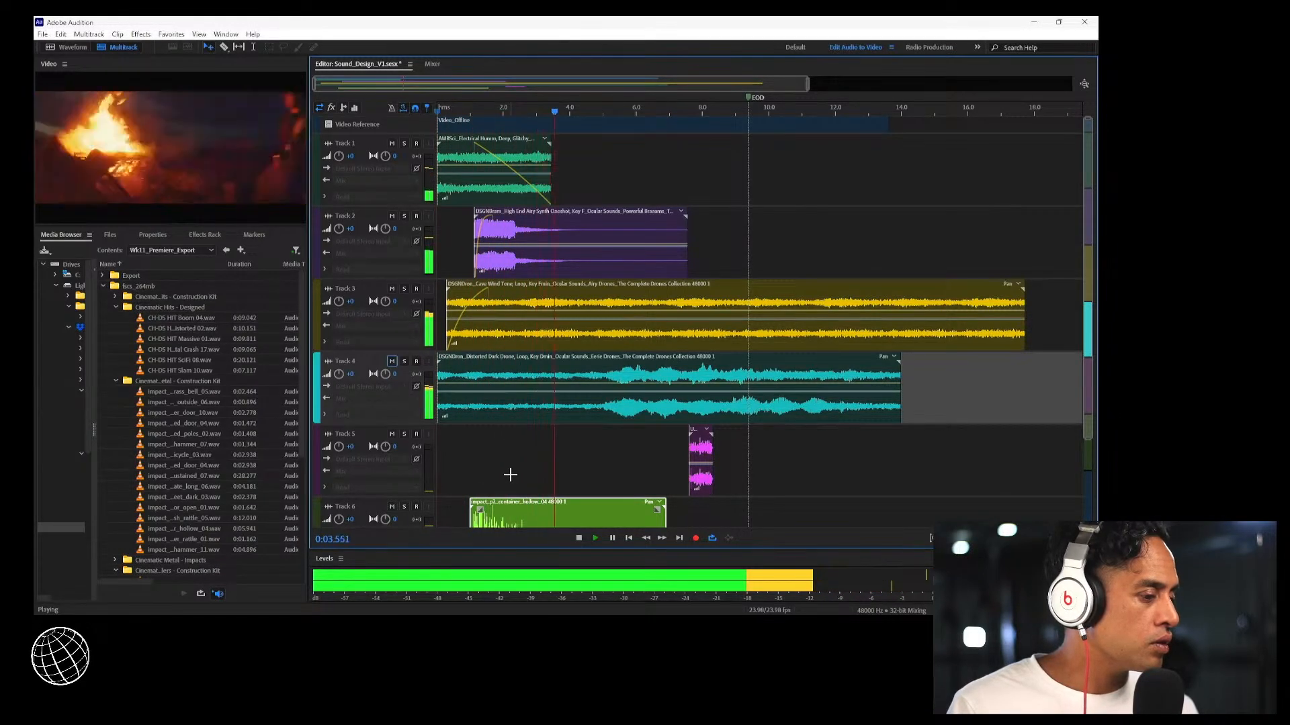
{"action": "scroll", "coordinate": [510, 475], "scroll_direction": "down", "scroll_amount": 1}
{"action": "scroll", "coordinate": [508, 470], "scroll_direction": "down", "scroll_amount": 1}
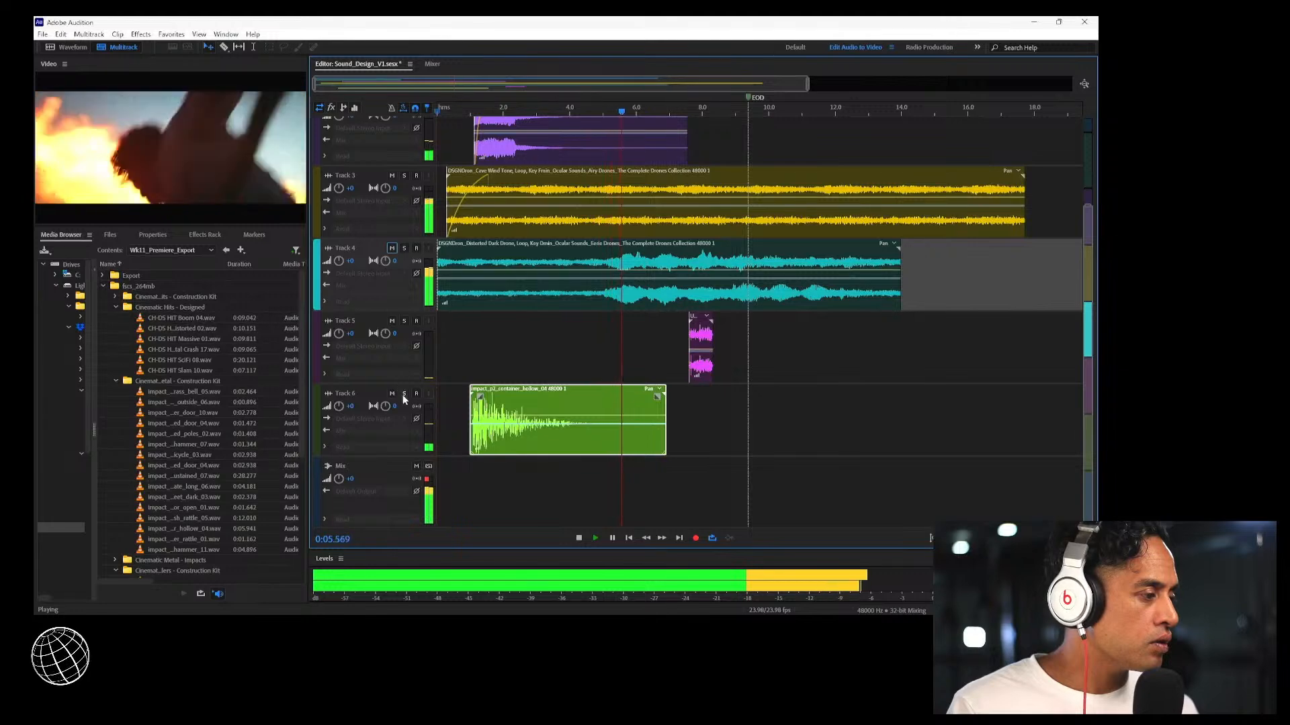
Solo Track 6, play its container impact alone and delete the clip from the track
{"action": "left_click", "coordinate": [404, 394]}
{"action": "left_click", "coordinate": [444, 109]}
{"action": "key", "text": "space"}
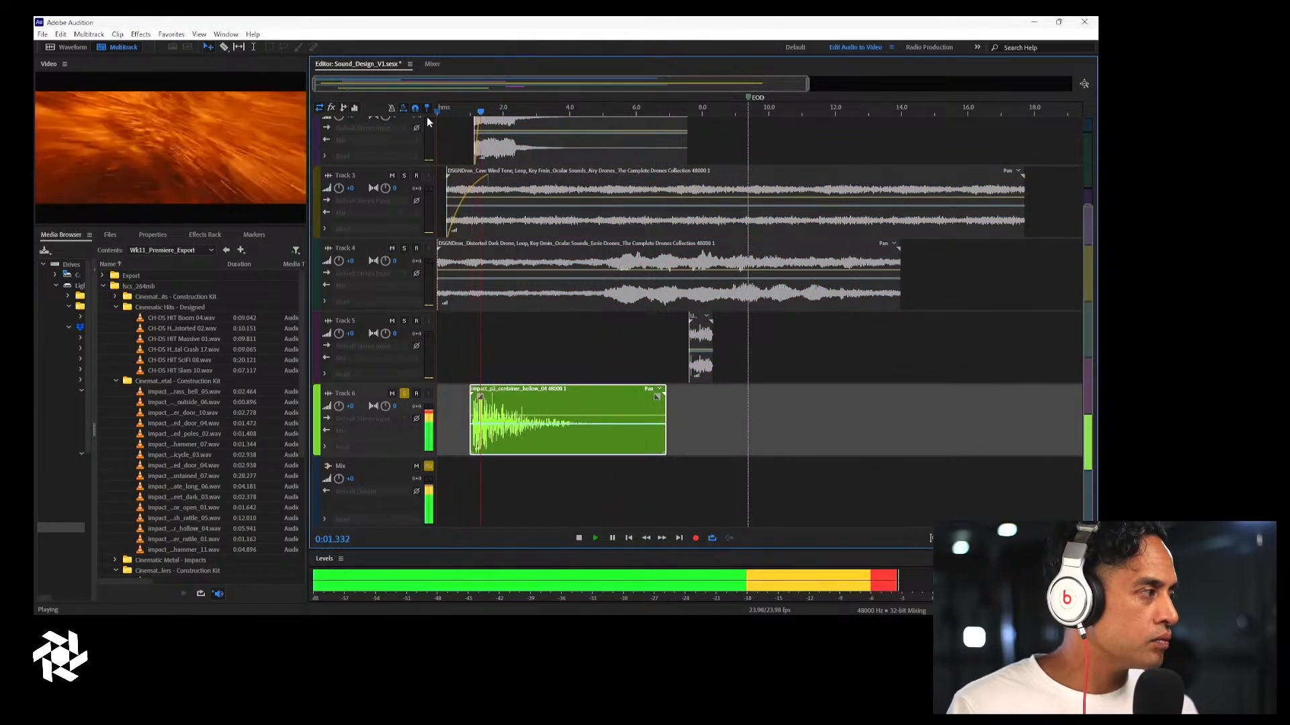
{"action": "key", "text": "space"}
{"action": "key", "text": "Delete"}
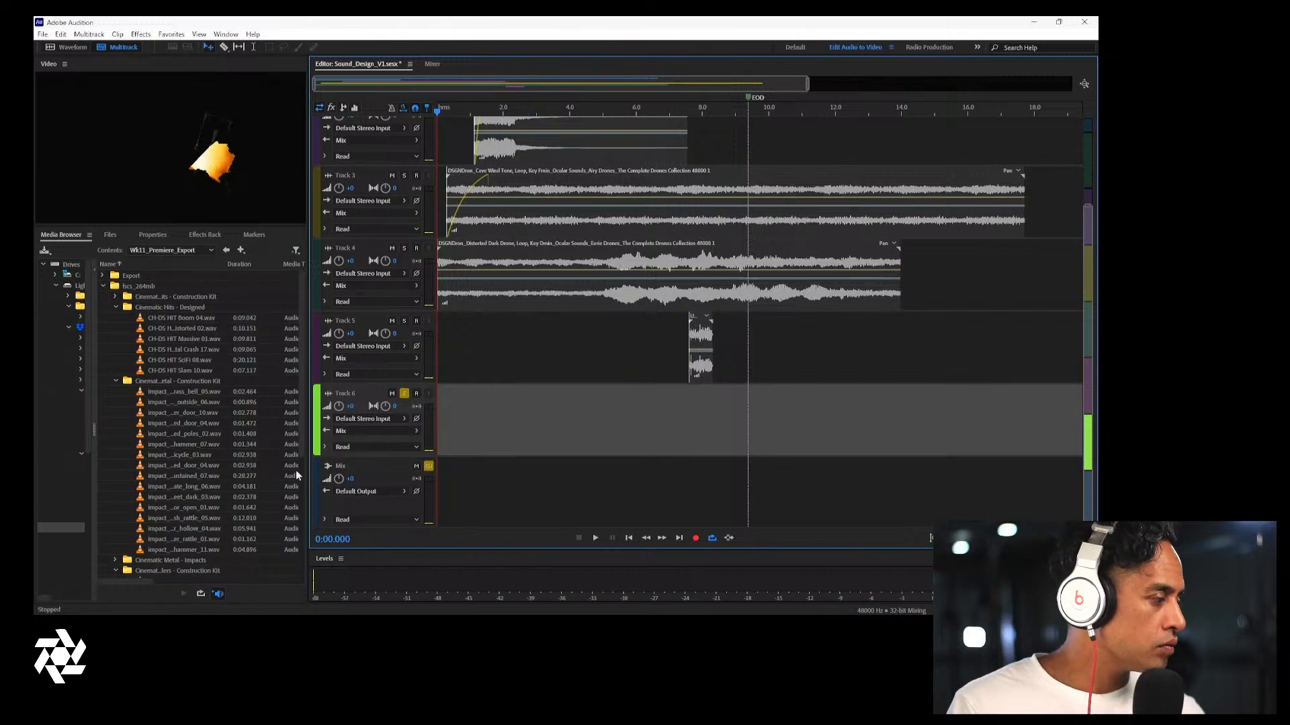
Place CH-DS HIT SciFi 08 on Track 6, shift its start to about 0.9 seconds and play it
{"action": "left_click", "coordinate": [201, 359]}
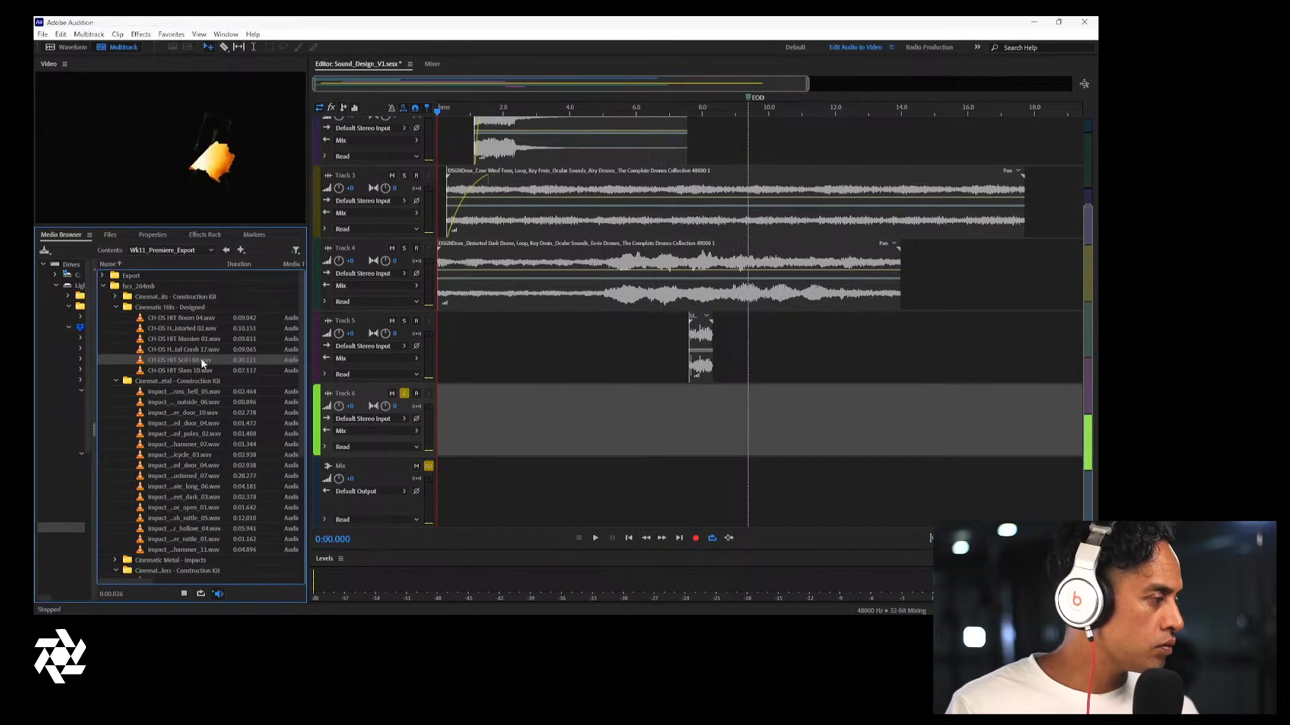
{"action": "left_click_drag", "start_coordinate": [196, 357], "coordinate": [443, 420]}
{"action": "key", "text": "space"}
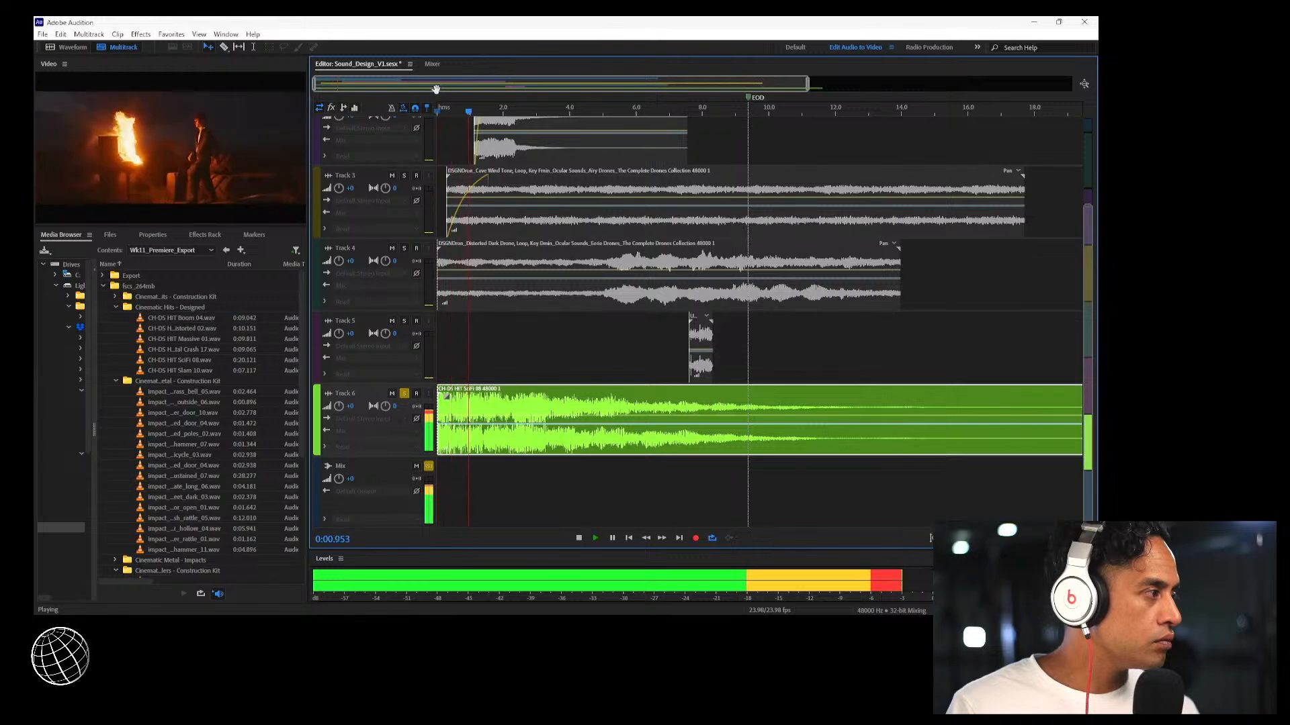
{"action": "left_click_drag", "start_coordinate": [521, 402], "coordinate": [552, 402]}
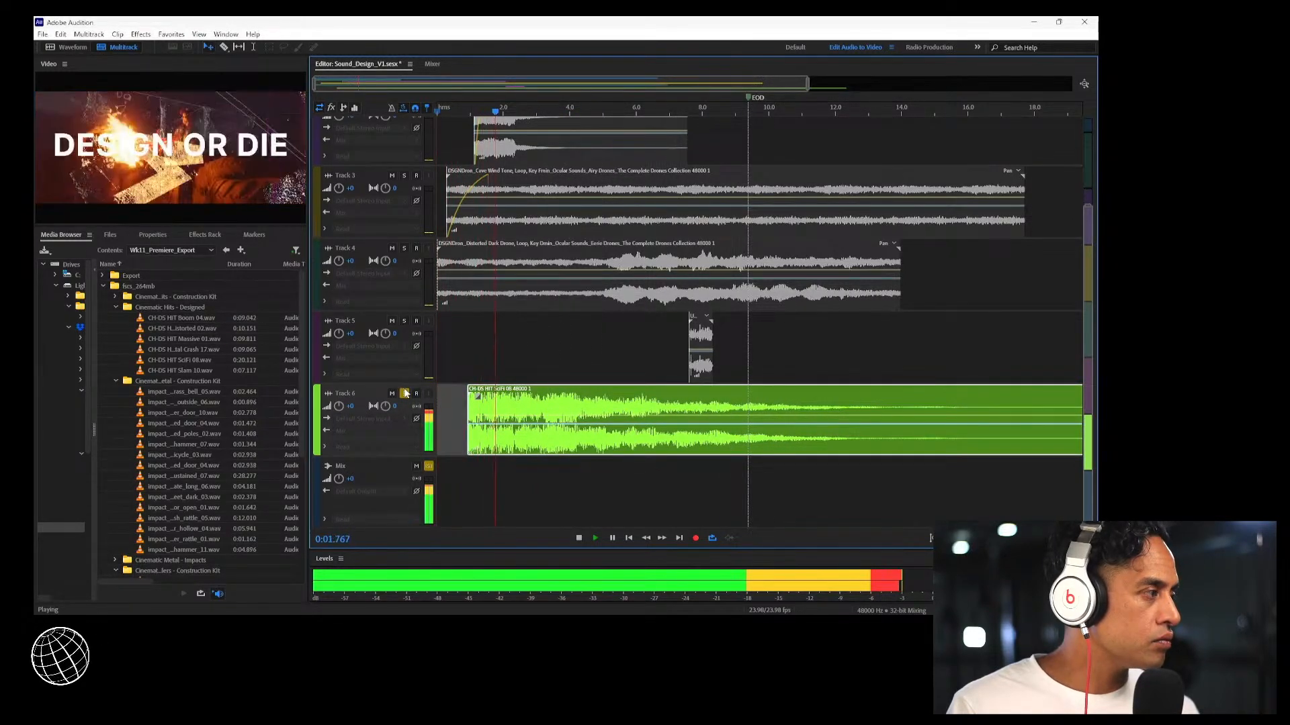
{"action": "key", "text": "space"}
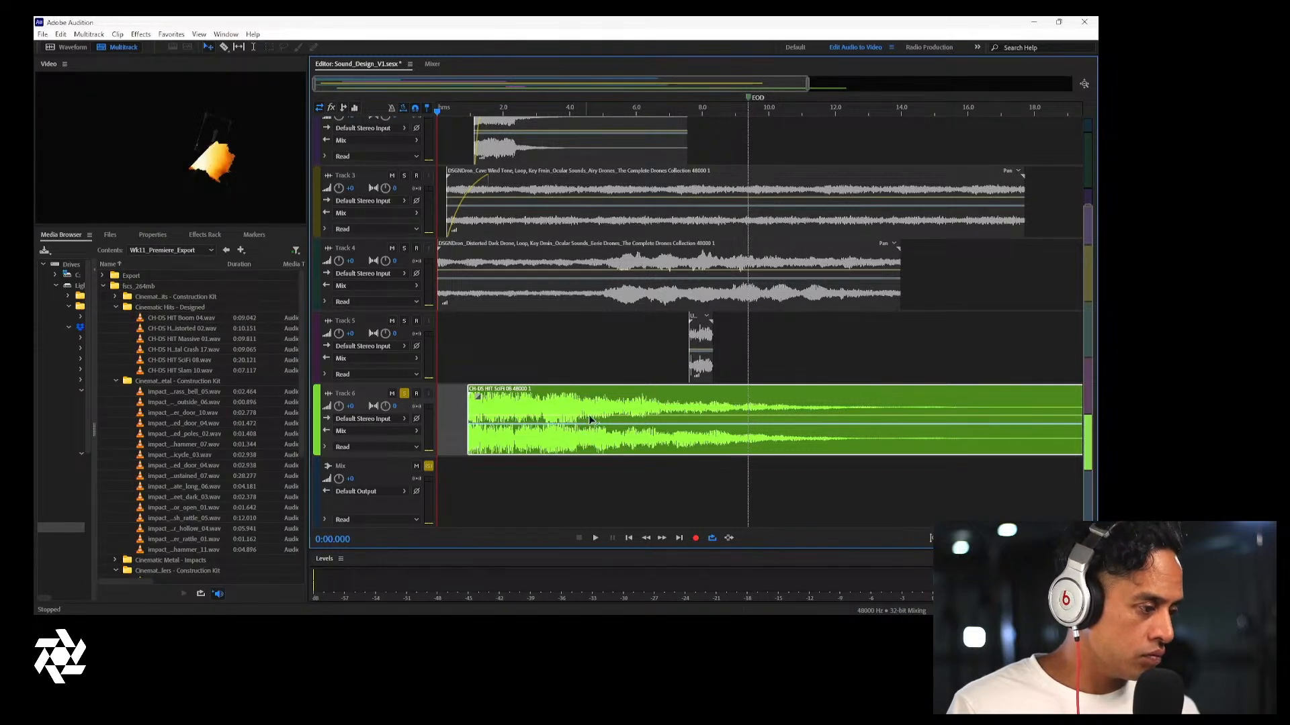
Split the SciFi hit on Track 6 at about 4 seconds and delete the part after the cut
{"action": "left_click", "coordinate": [572, 416]}
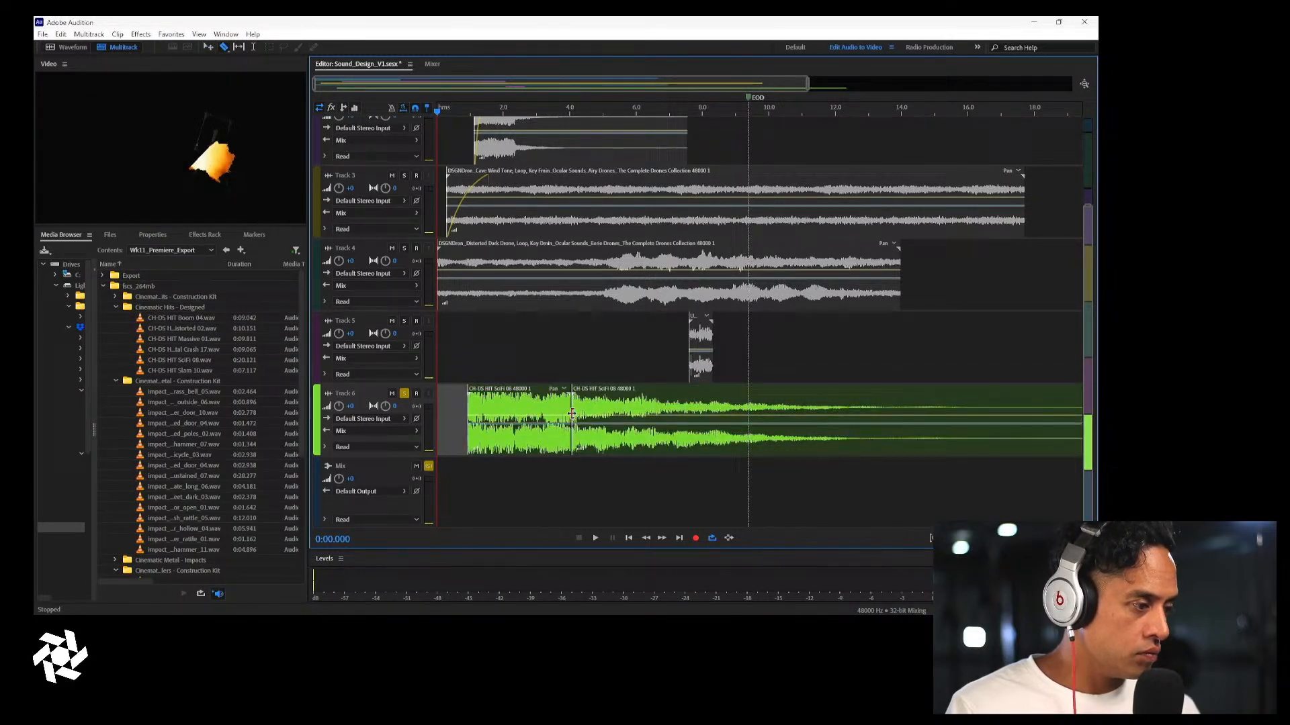
{"action": "left_click", "coordinate": [616, 405]}
{"action": "key", "text": "Delete"}
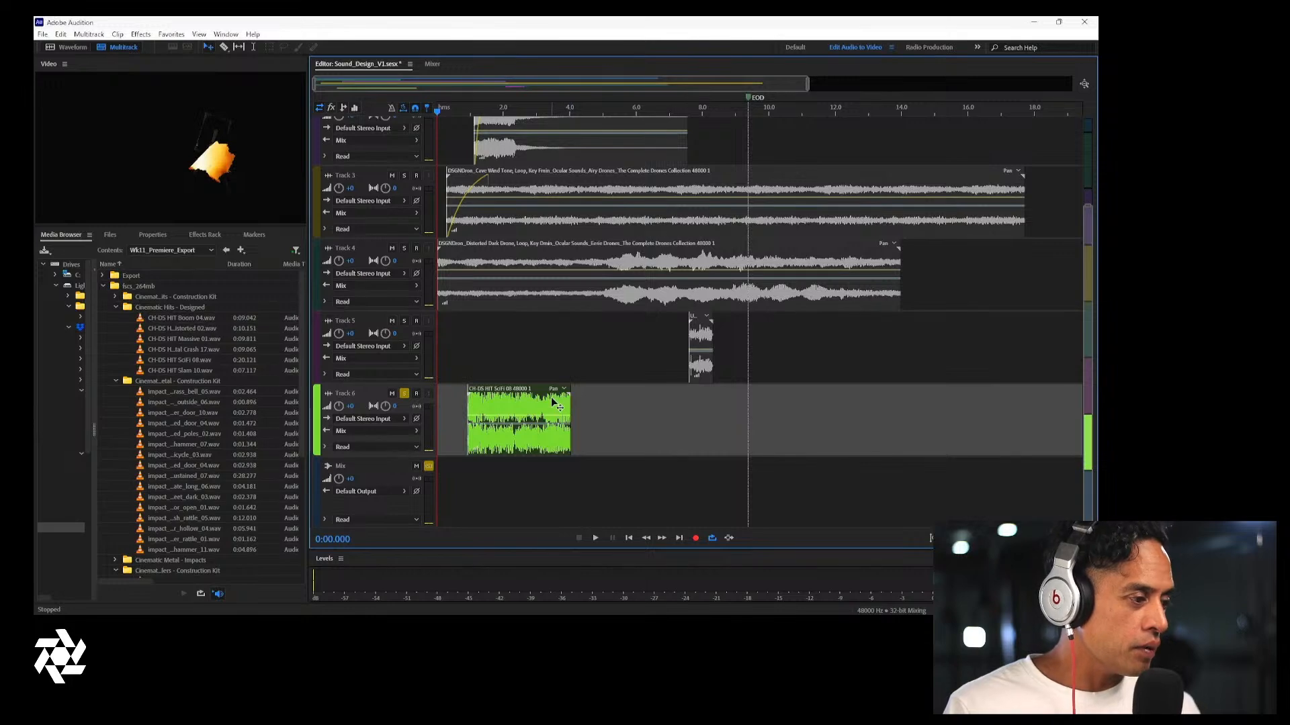
Add a linear fade-out across most of the trimmed SciFi hit on Track 6 and start playback
{"action": "left_click", "coordinate": [554, 403]}
{"action": "left_click_drag", "start_coordinate": [514, 403], "coordinate": [484, 386]}
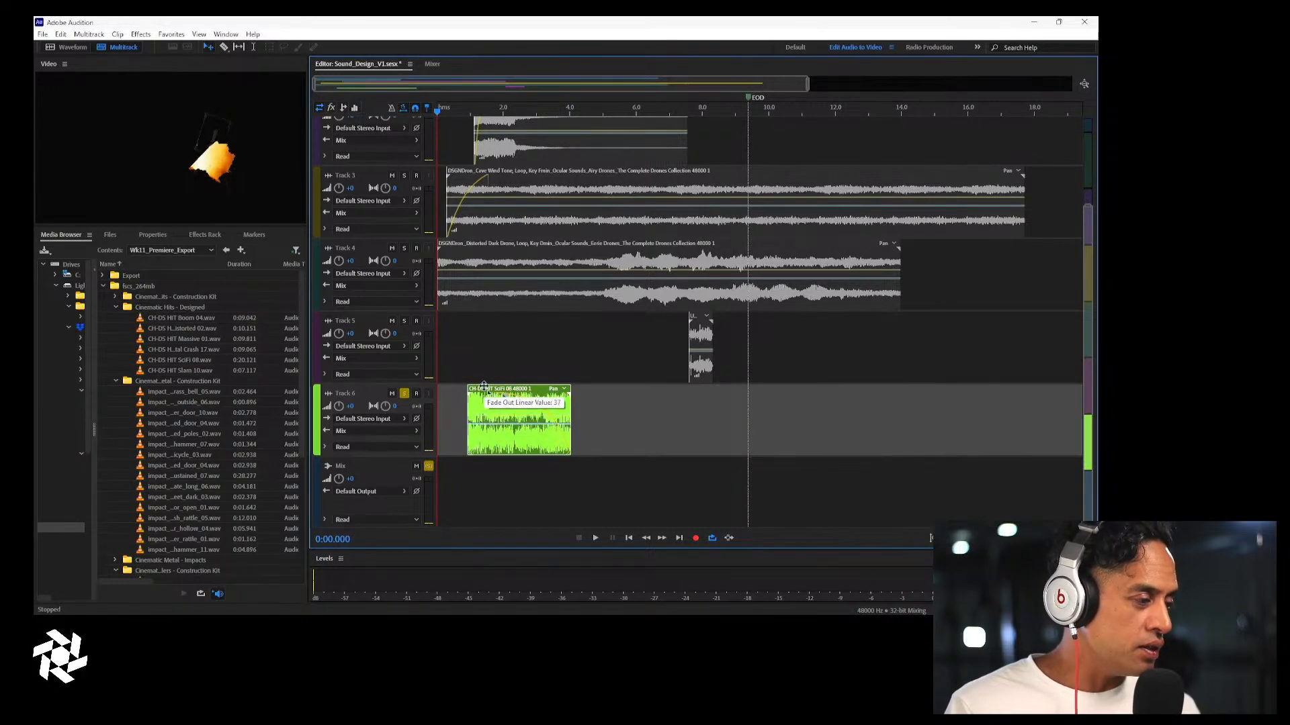
{"action": "key", "text": "space"}
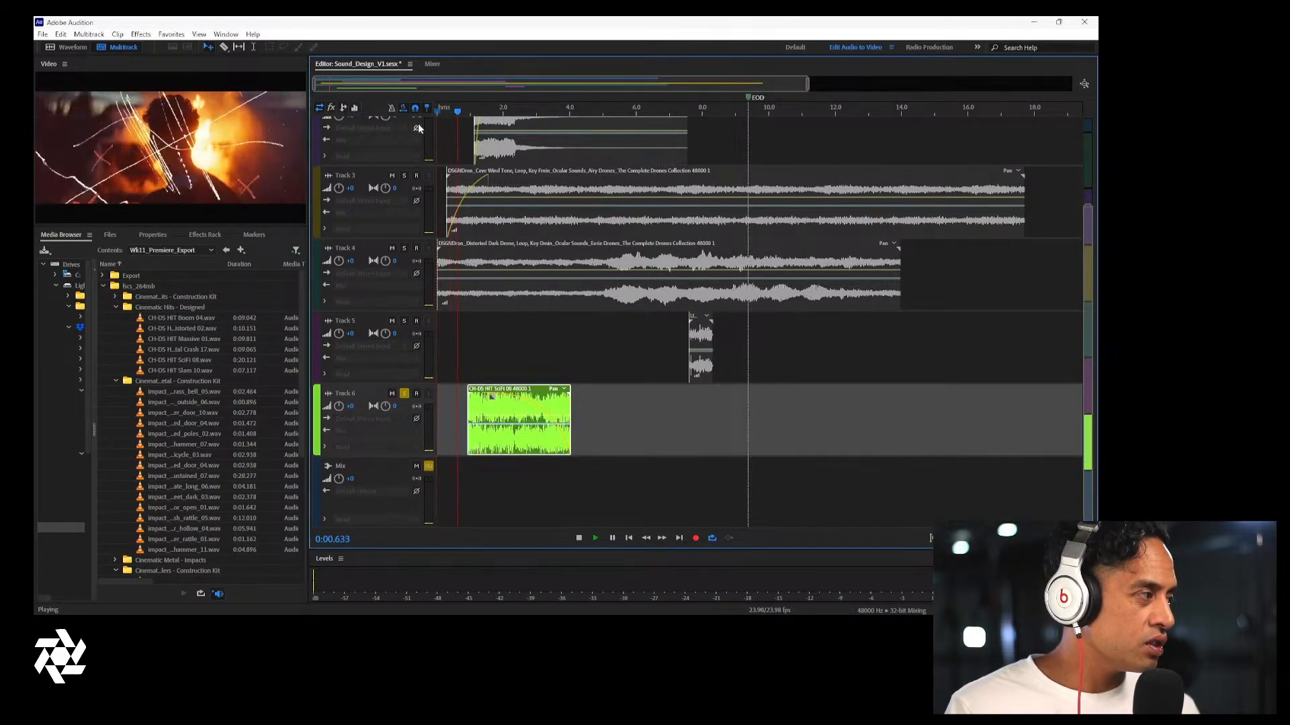
Turn off the solo on Track 6 and play the opening with every layer audible
{"action": "left_click", "coordinate": [404, 394]}
{"action": "key", "text": "space"}
{"action": "key", "text": "space"}
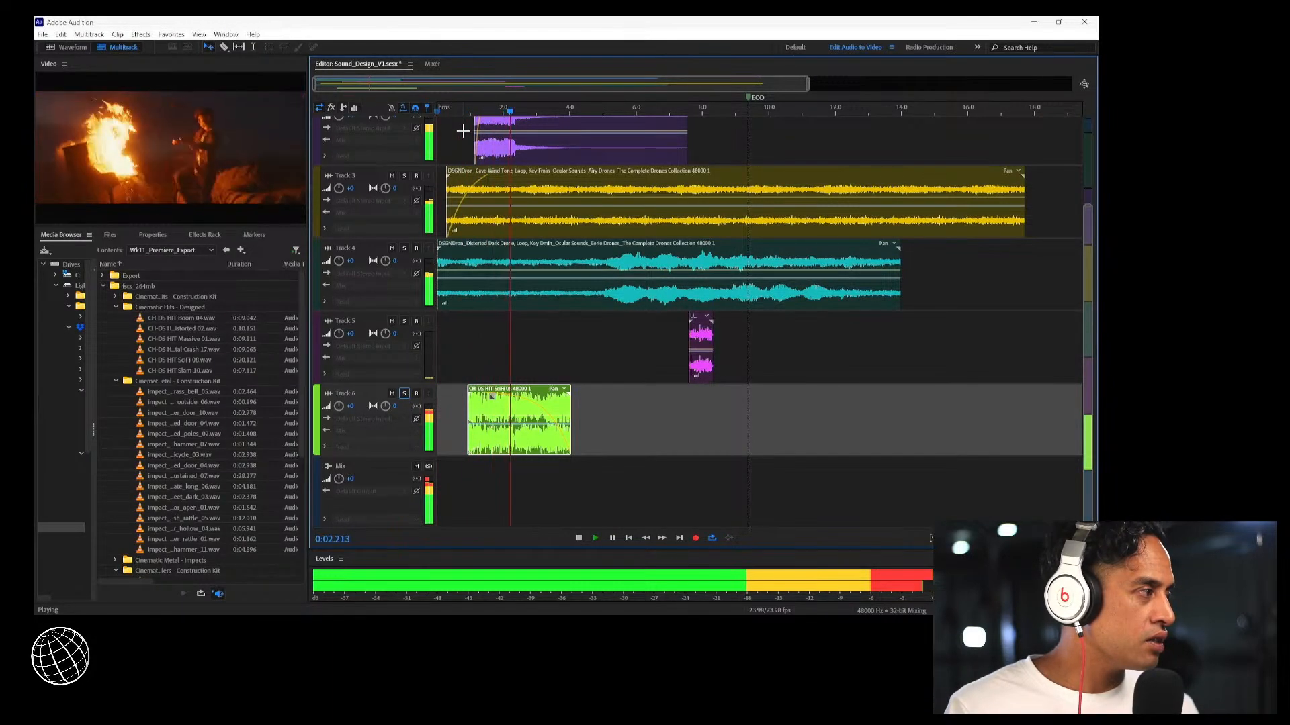
{"action": "key", "text": "space"}
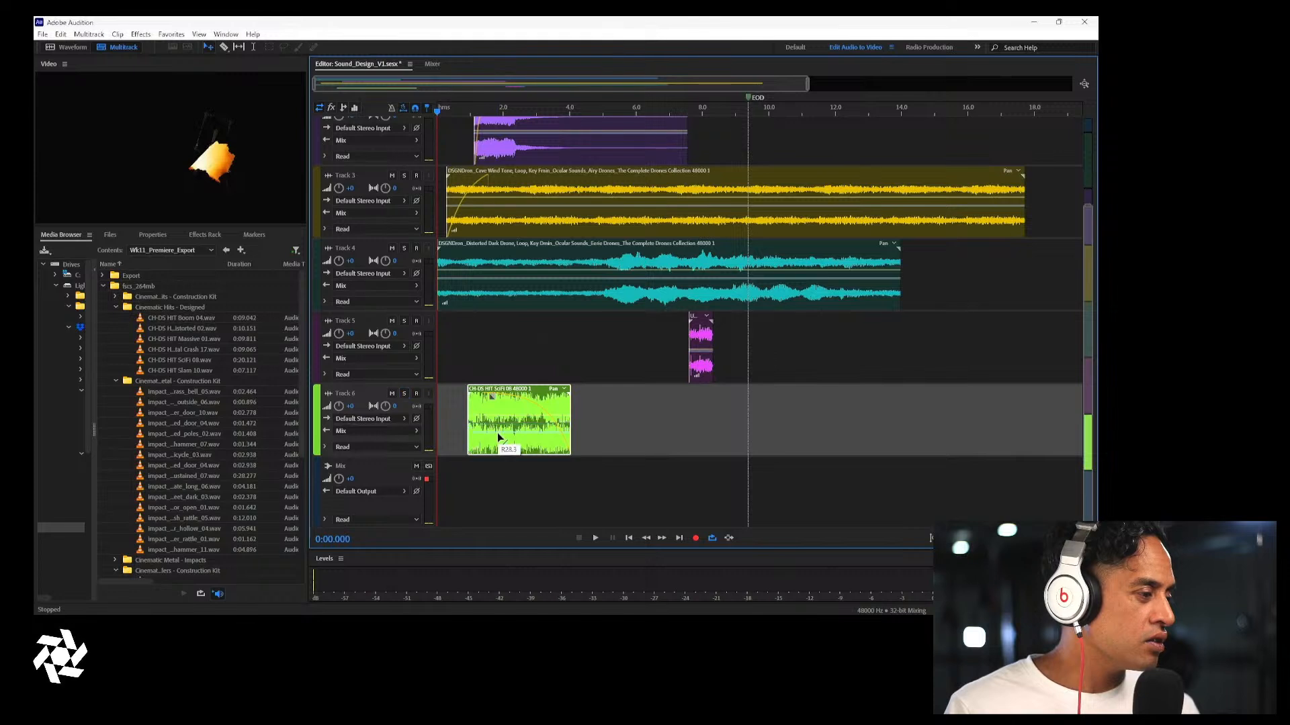
Lower the SciFi hit's volume envelope on Track 6 and shift the clip to start at about 0.7 seconds, checking against the mix
{"action": "left_click_drag", "start_coordinate": [531, 424], "coordinate": [531, 440]}
{"action": "left_click", "coordinate": [532, 432]}
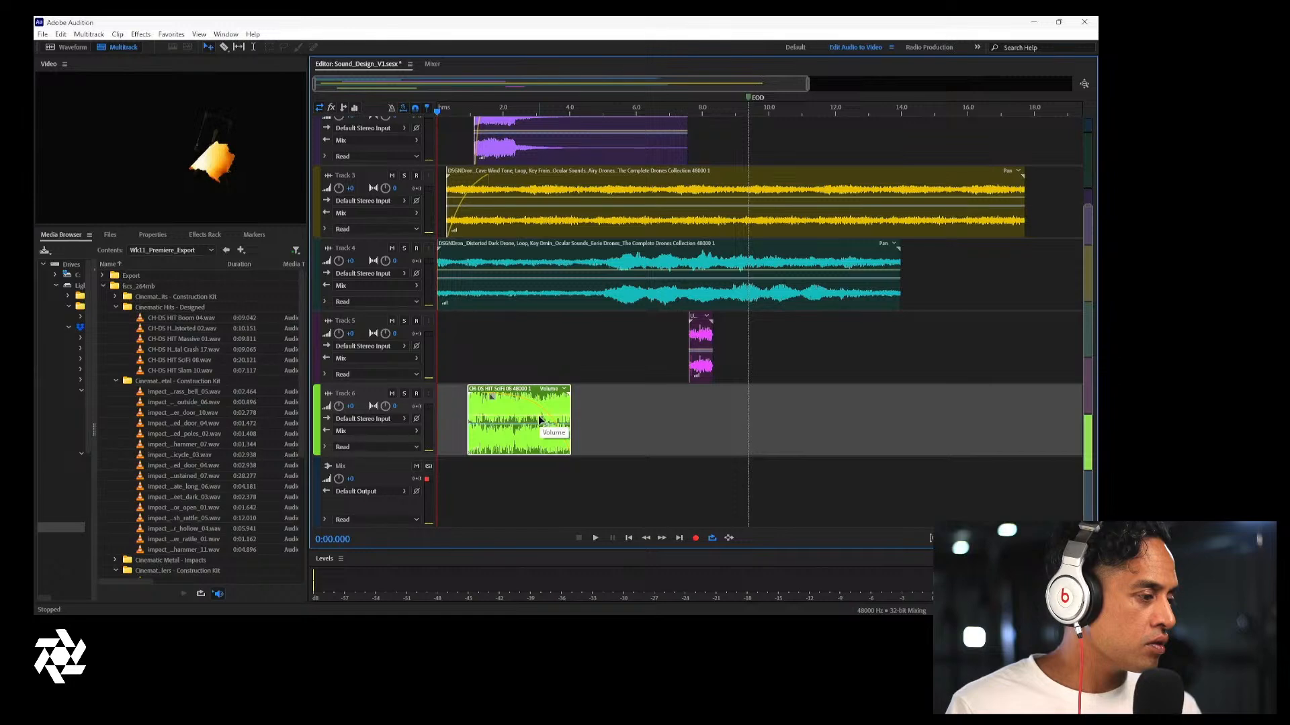
{"action": "left_click_drag", "start_coordinate": [537, 420], "coordinate": [536, 430]}
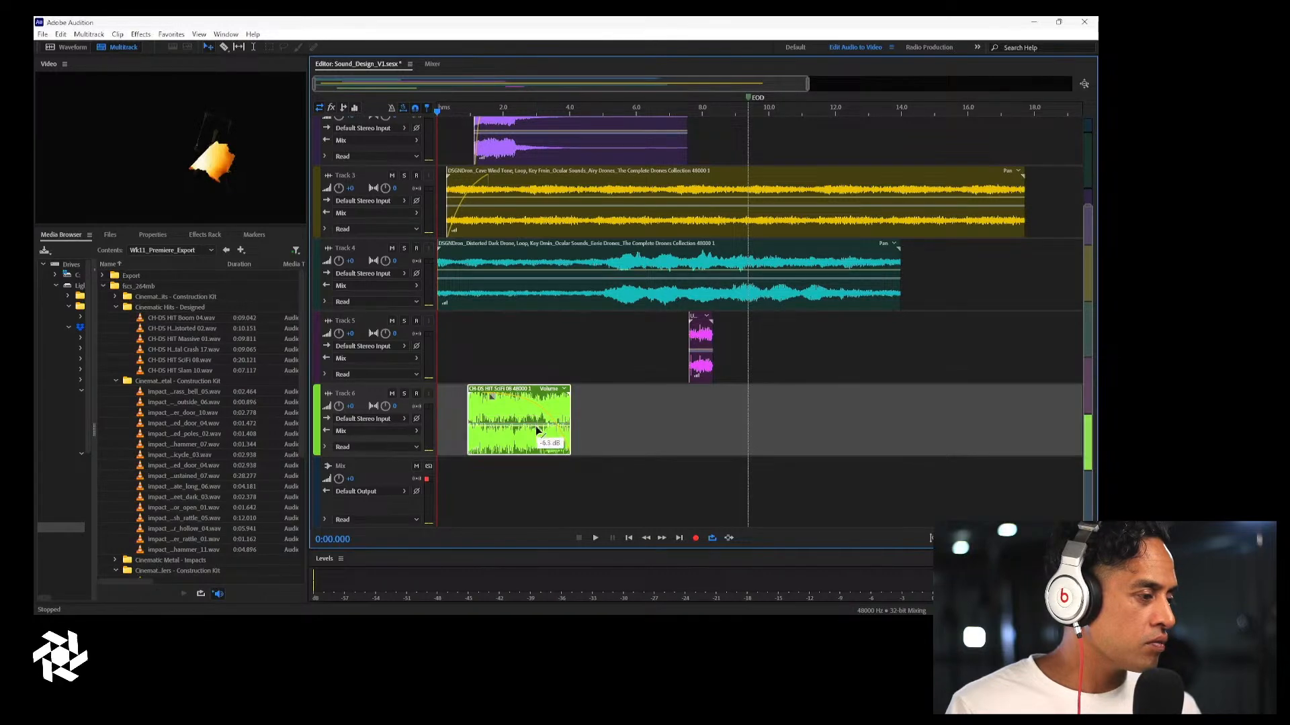
{"action": "key", "text": "space"}
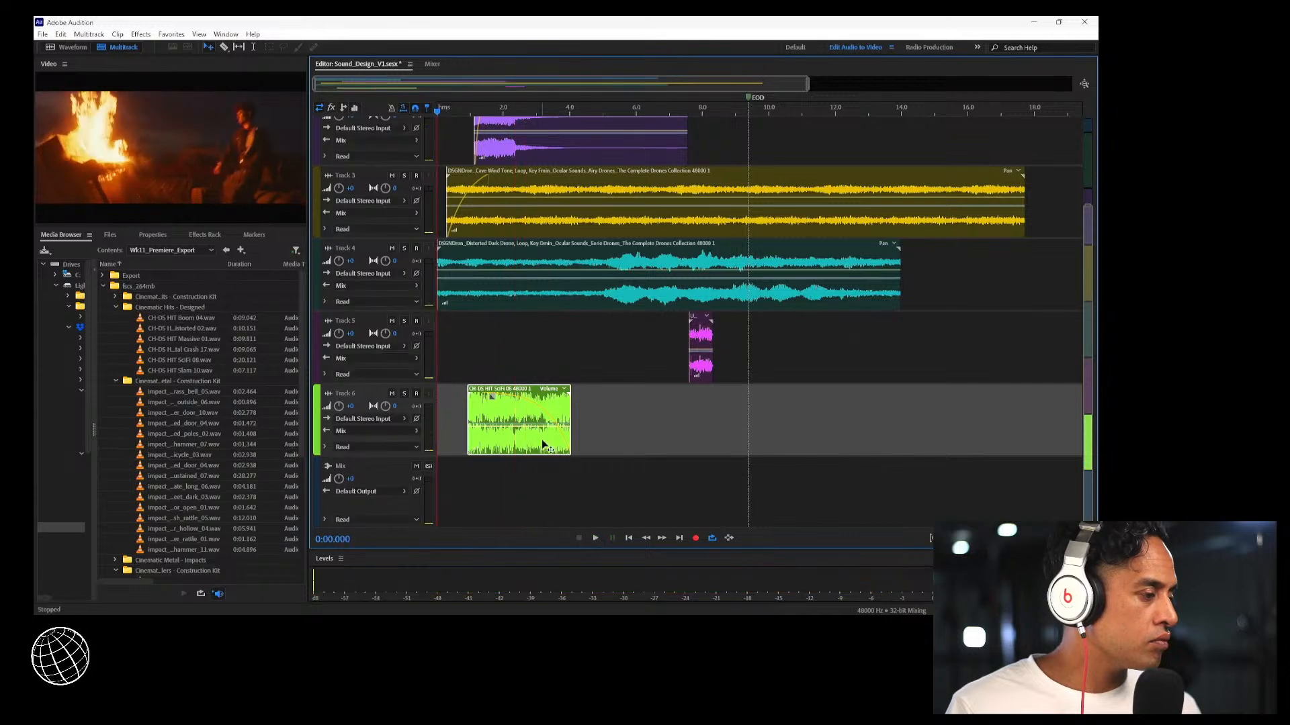
{"action": "key", "text": "space"}
{"action": "left_click_drag", "start_coordinate": [538, 441], "coordinate": [536, 442]}
{"action": "key", "text": "space"}
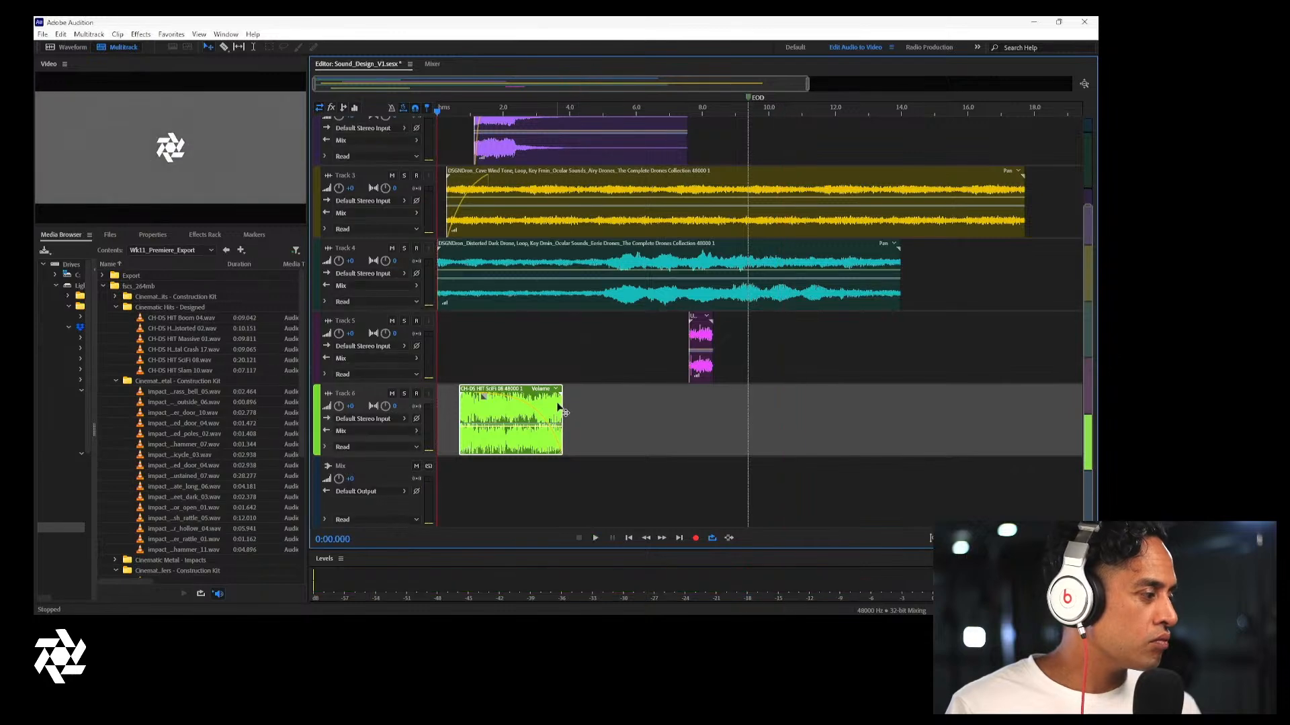
Audition more sounds from the Cinematic Metal and Cinematic Trailers construction kits, down to the Rise_Orchestra_Tutti_Chaos riser
{"action": "left_click", "coordinate": [209, 508]}
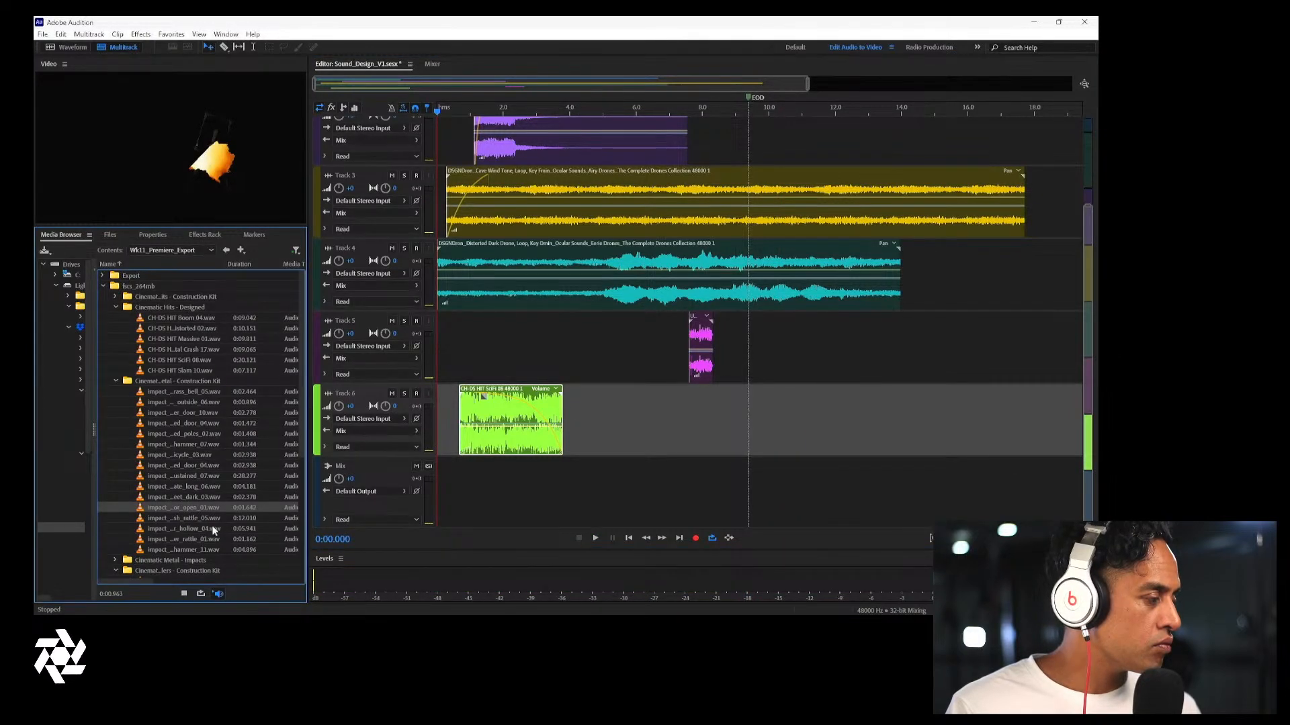
{"action": "left_click", "coordinate": [199, 518]}
{"action": "scroll", "coordinate": [216, 541], "scroll_direction": "down", "scroll_amount": 2}
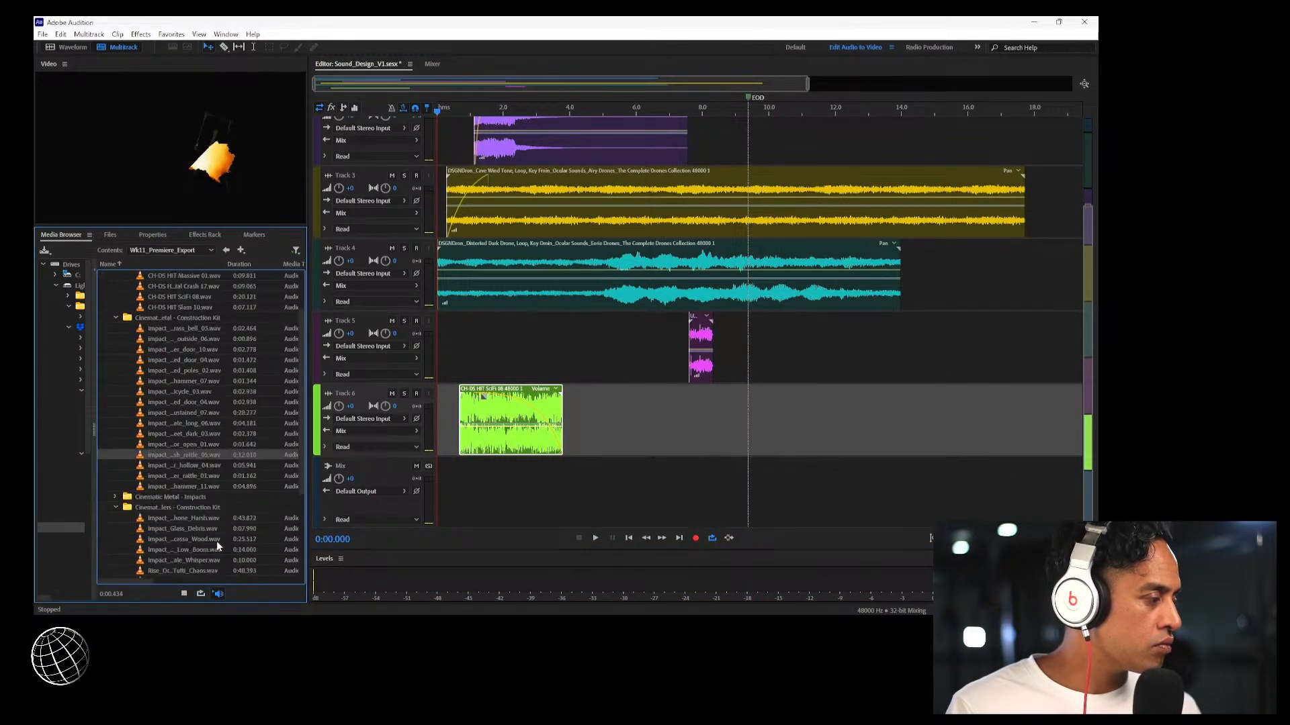
{"action": "left_click", "coordinate": [175, 517]}
{"action": "scroll", "coordinate": [177, 511], "scroll_direction": "down", "scroll_amount": 2}
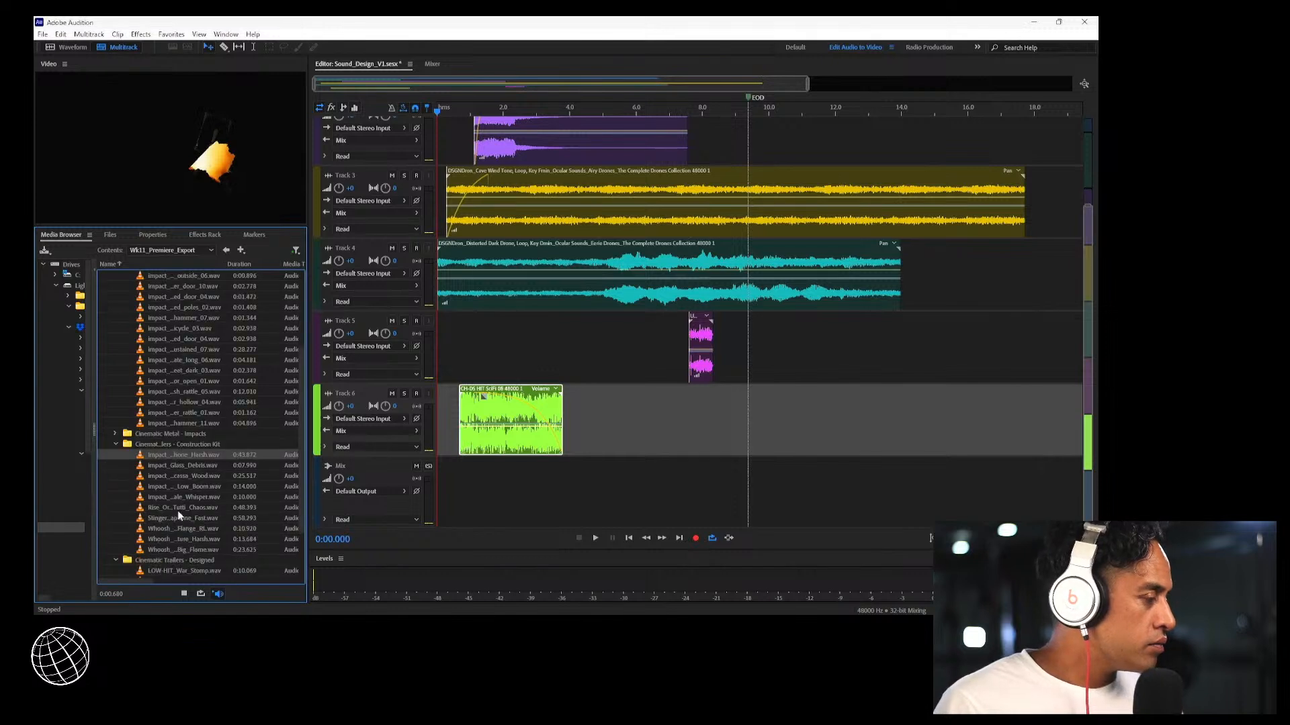
{"action": "left_click", "coordinate": [179, 473]}
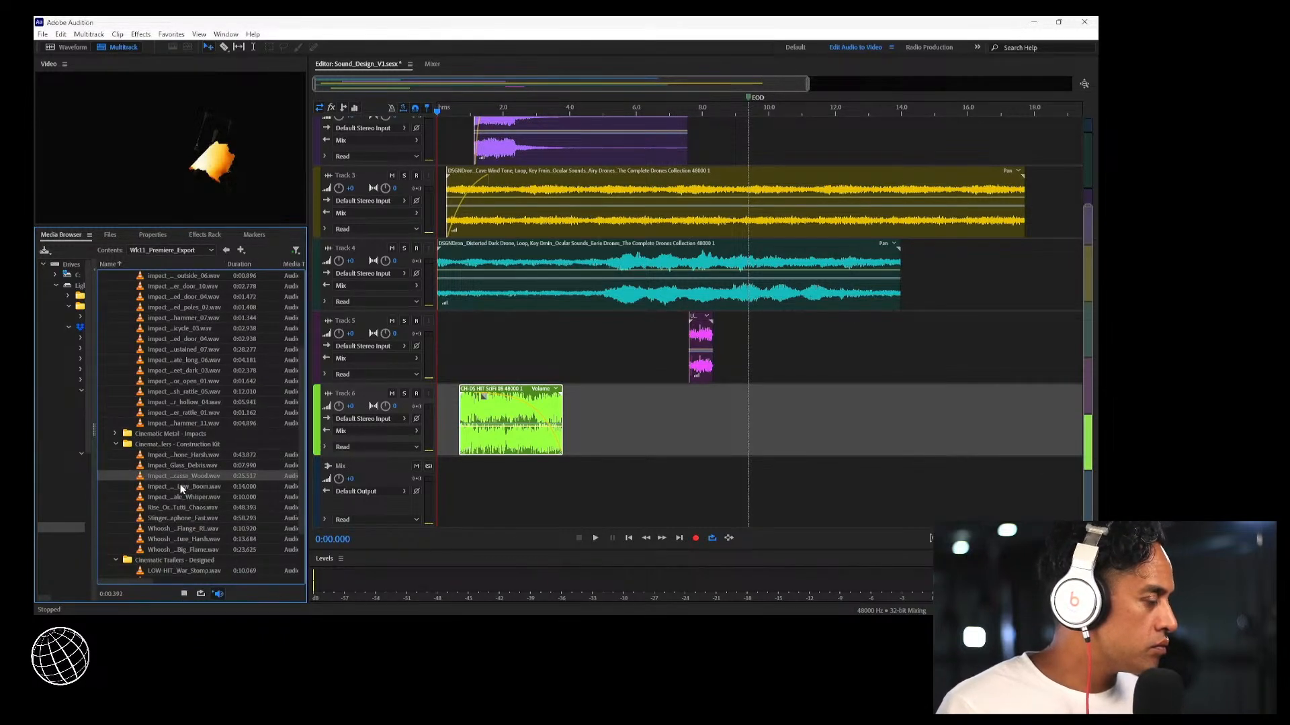
{"action": "left_click", "coordinate": [181, 488]}
{"action": "left_click", "coordinate": [188, 495]}
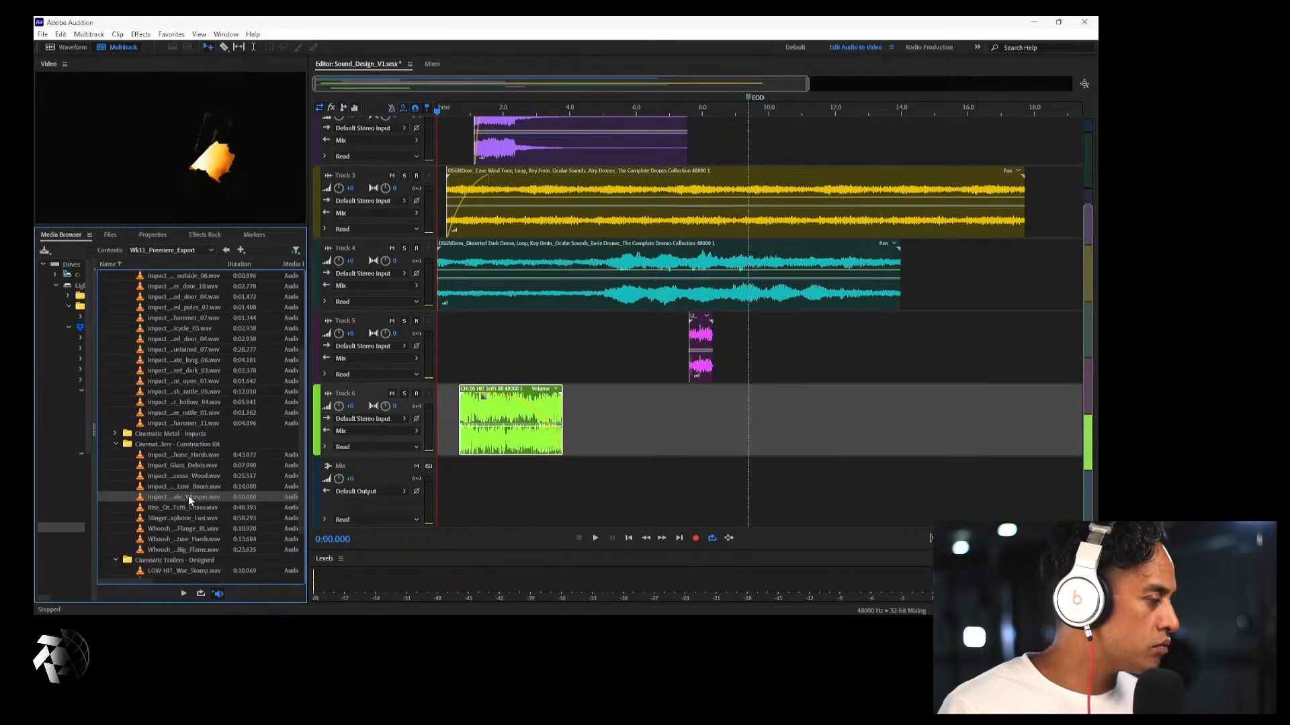
{"action": "left_click", "coordinate": [188, 506]}
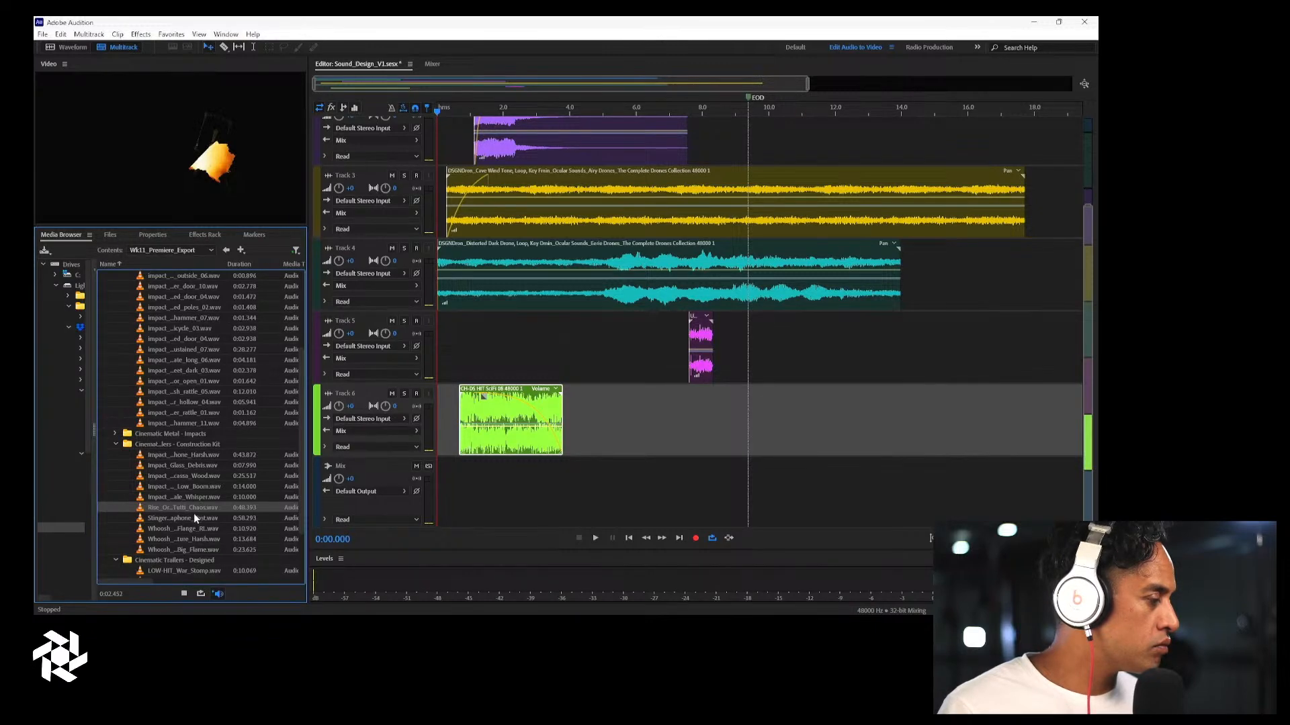
Try Rise_Orchestra_Tutti_Chaos on Track 7 from the start of the timeline and play the mix with it
{"action": "left_click_drag", "start_coordinate": [199, 508], "coordinate": [723, 494]}
{"action": "left_click_drag", "start_coordinate": [881, 469], "coordinate": [552, 486]}
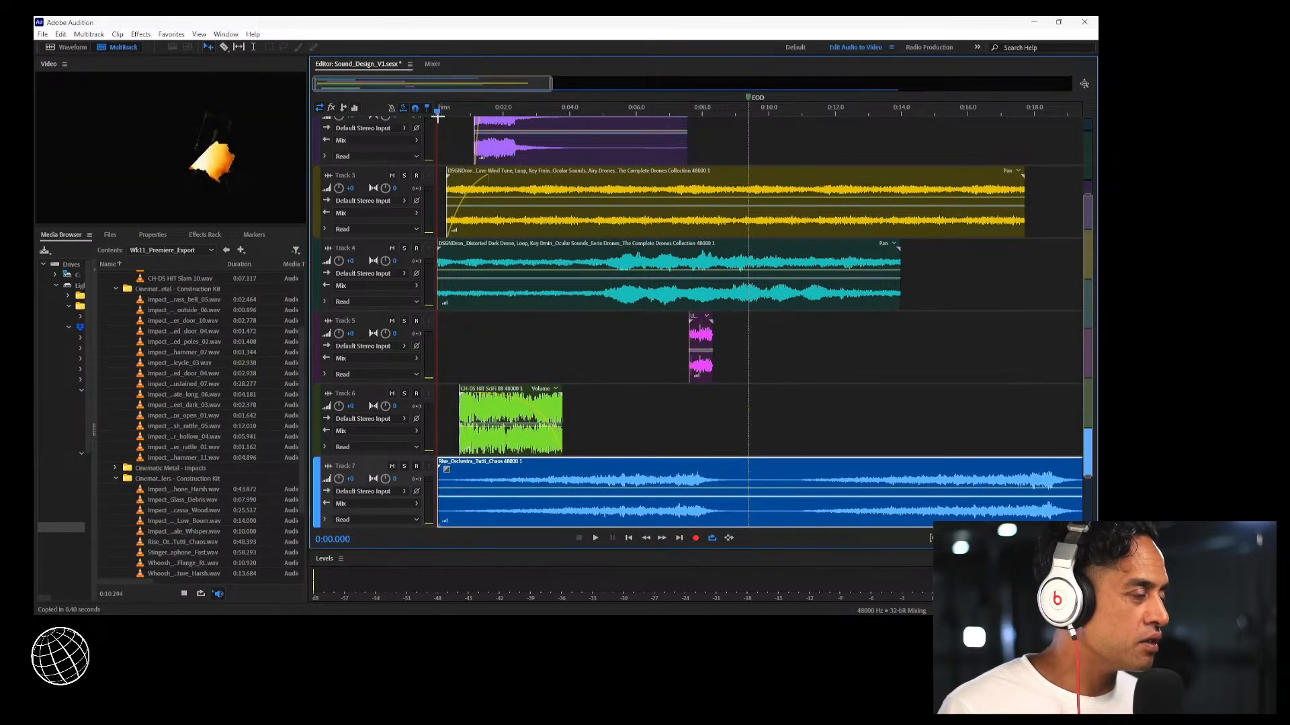
{"action": "key", "text": "space"}
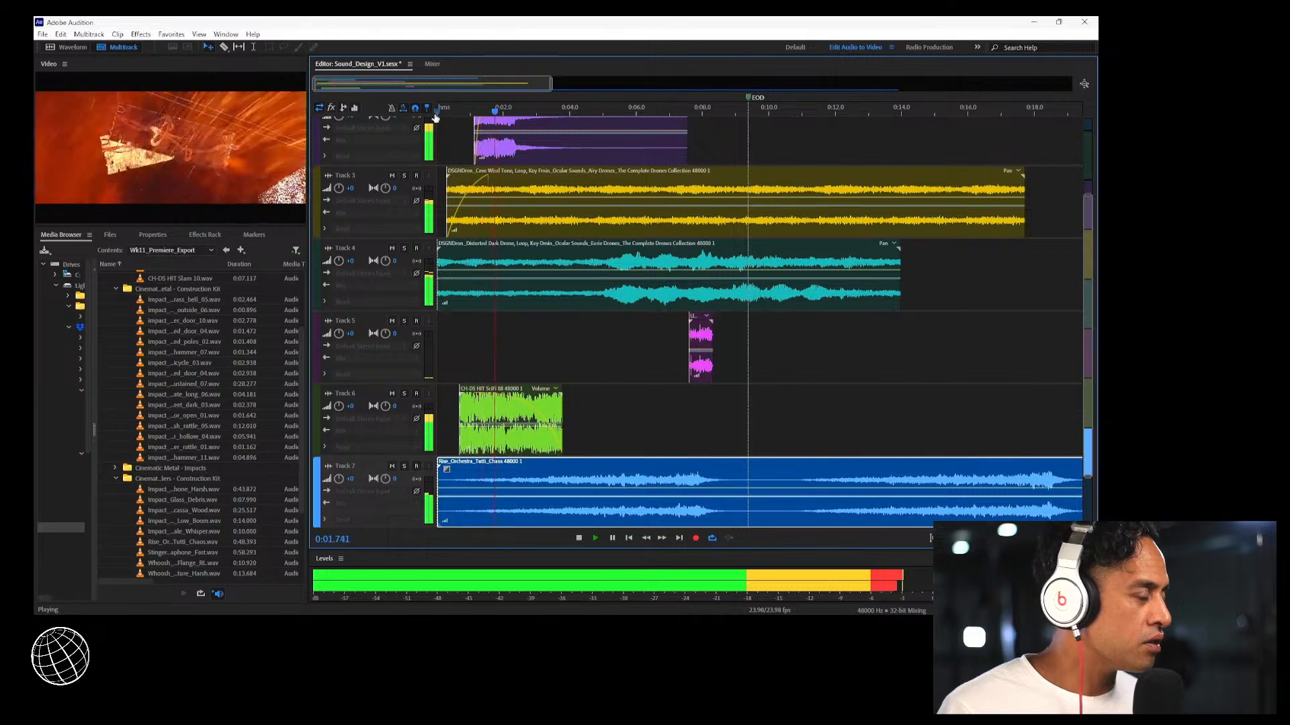
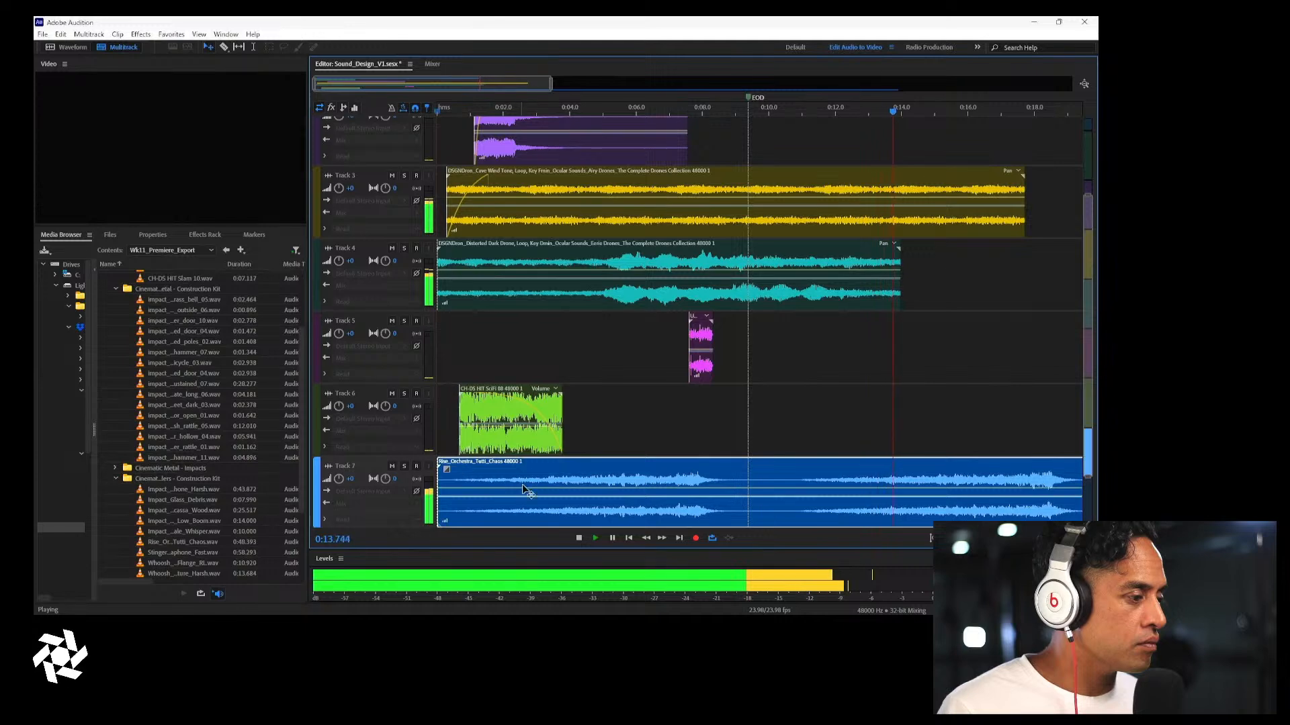
Stop playback, delete the orchestral rise from Track 7 and save the session
{"action": "key", "text": "space"}
{"action": "key", "text": "Delete"}
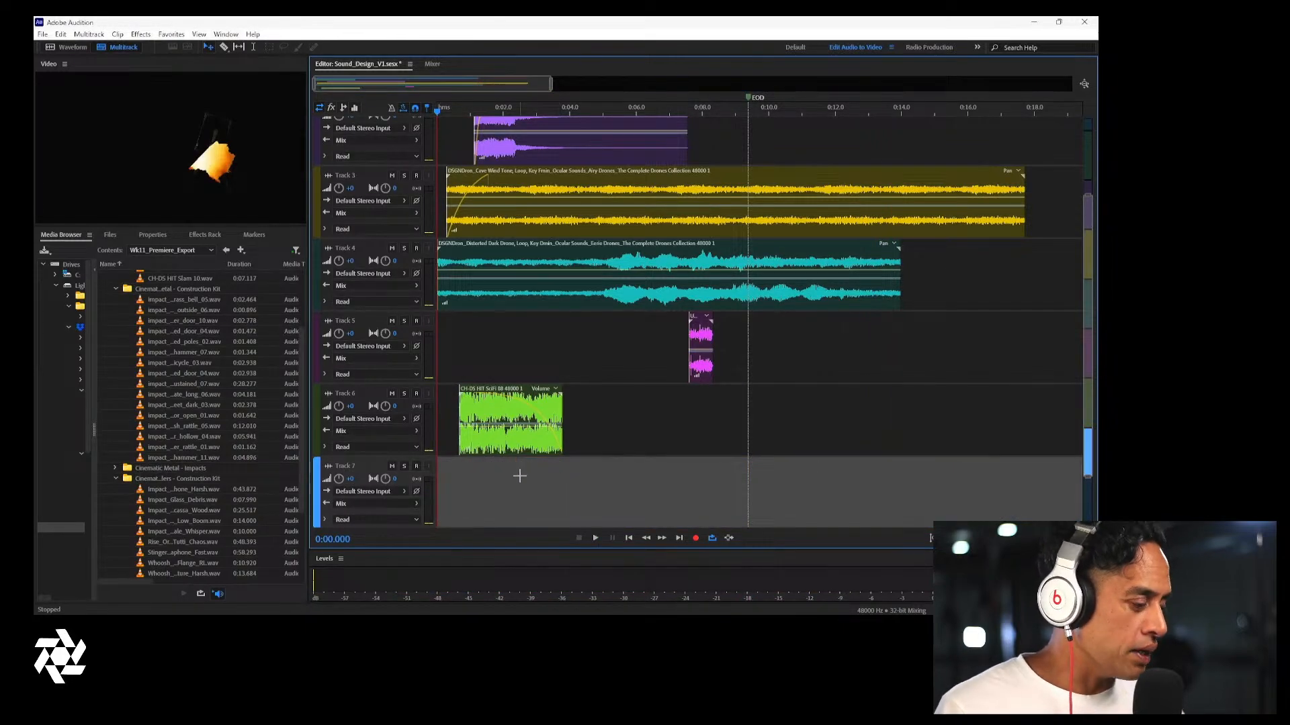
{"action": "key", "text": "ctrl+s"}
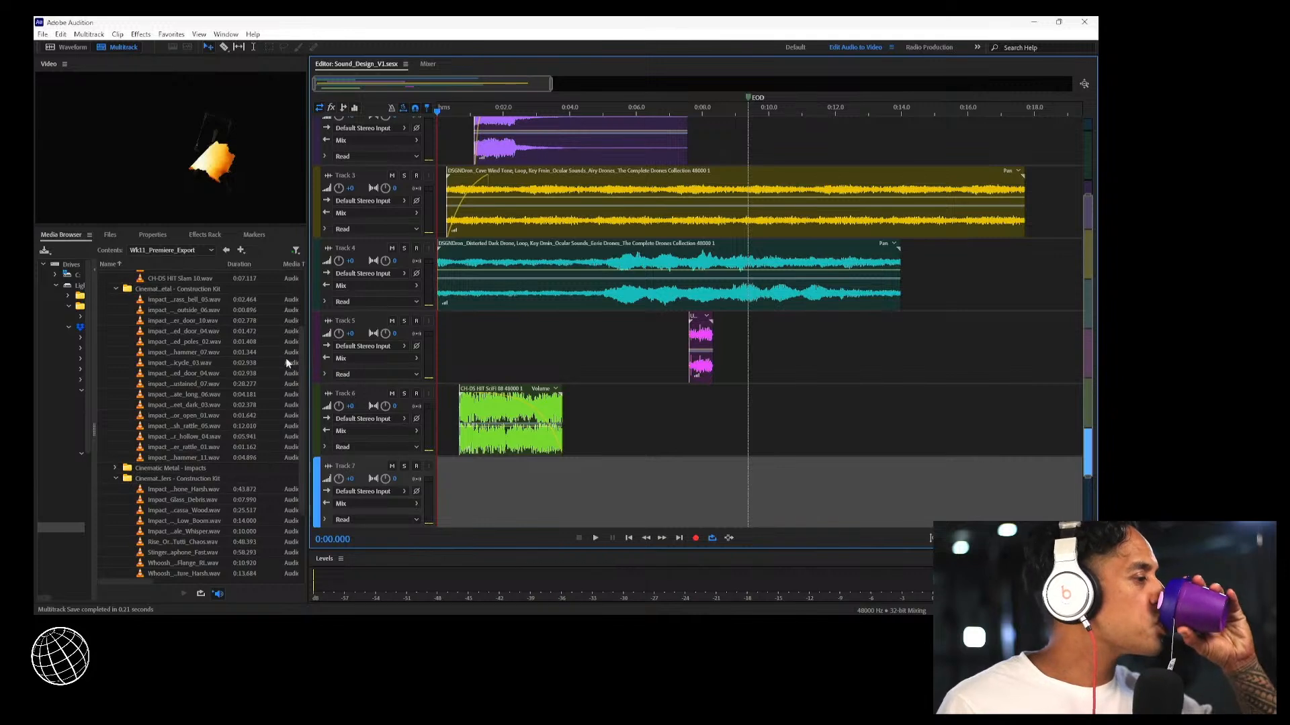
Audition the three whooshes in the Cinematic Trailers - Construction Kit folder
{"action": "scroll", "coordinate": [224, 511], "scroll_direction": "down", "scroll_amount": 2}
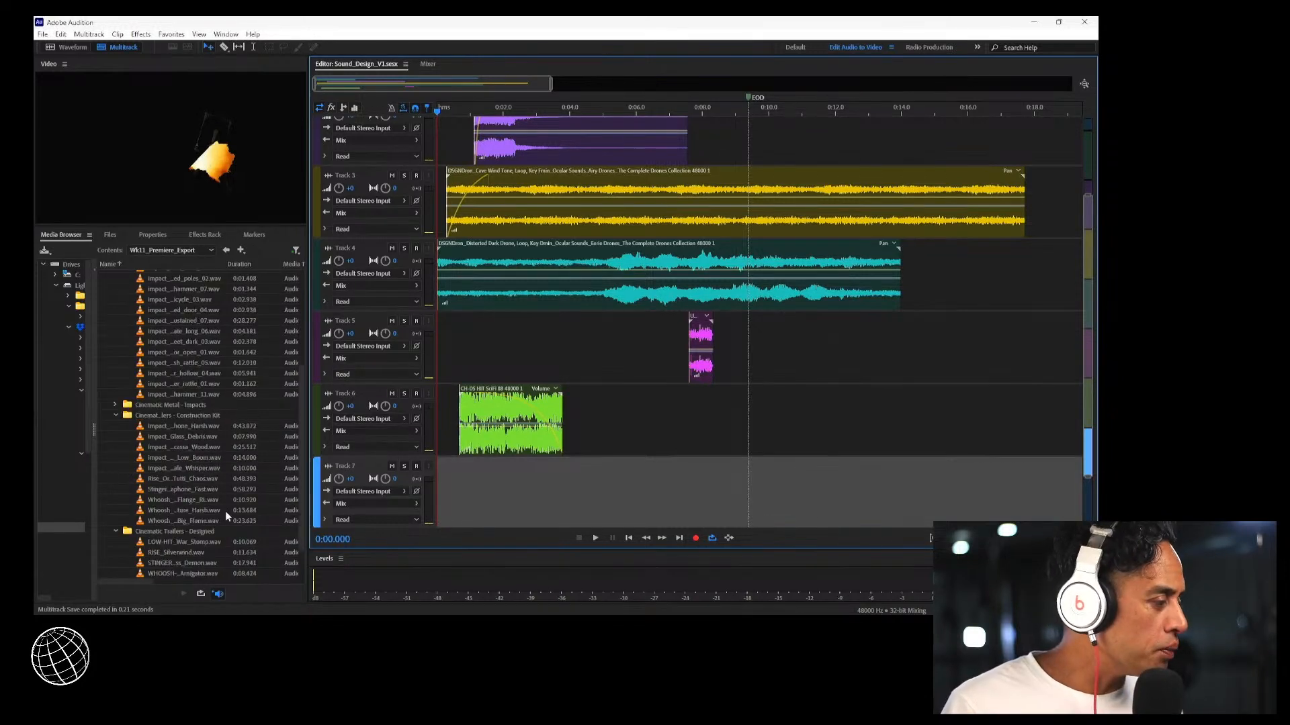
{"action": "left_click", "coordinate": [193, 510]}
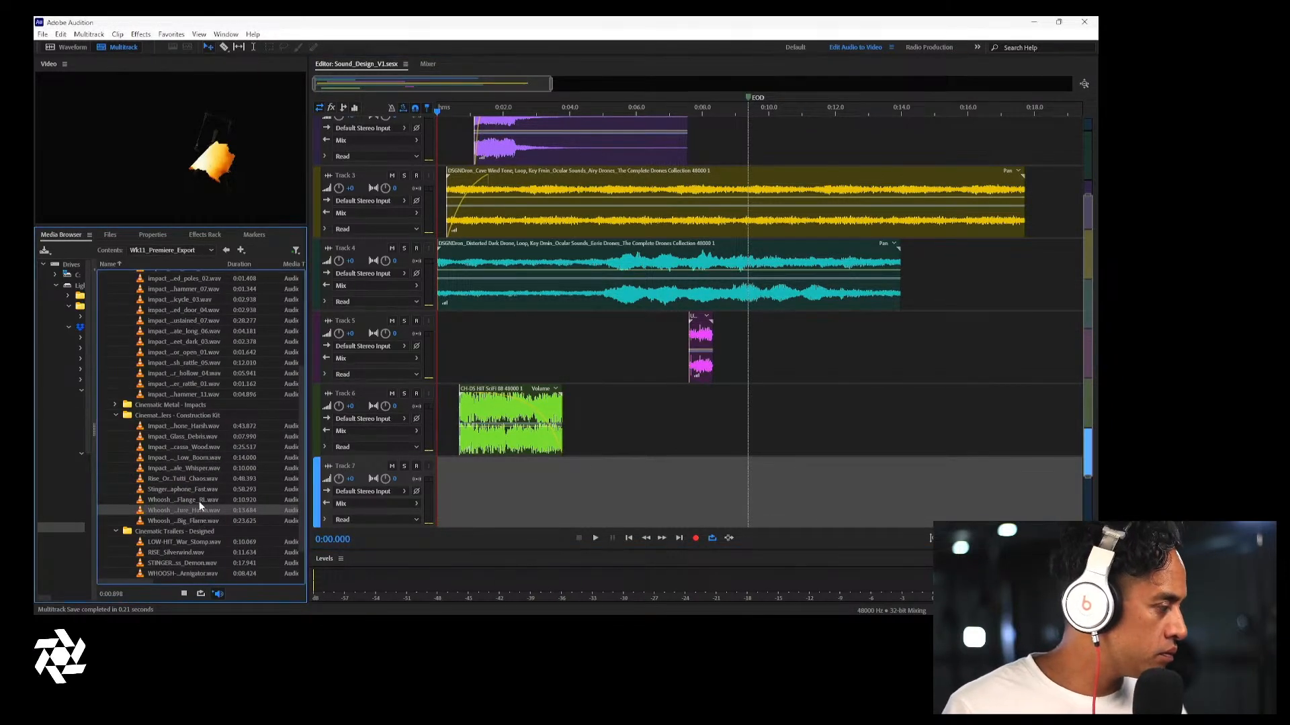
{"action": "left_click", "coordinate": [199, 501]}
{"action": "left_click", "coordinate": [202, 524]}
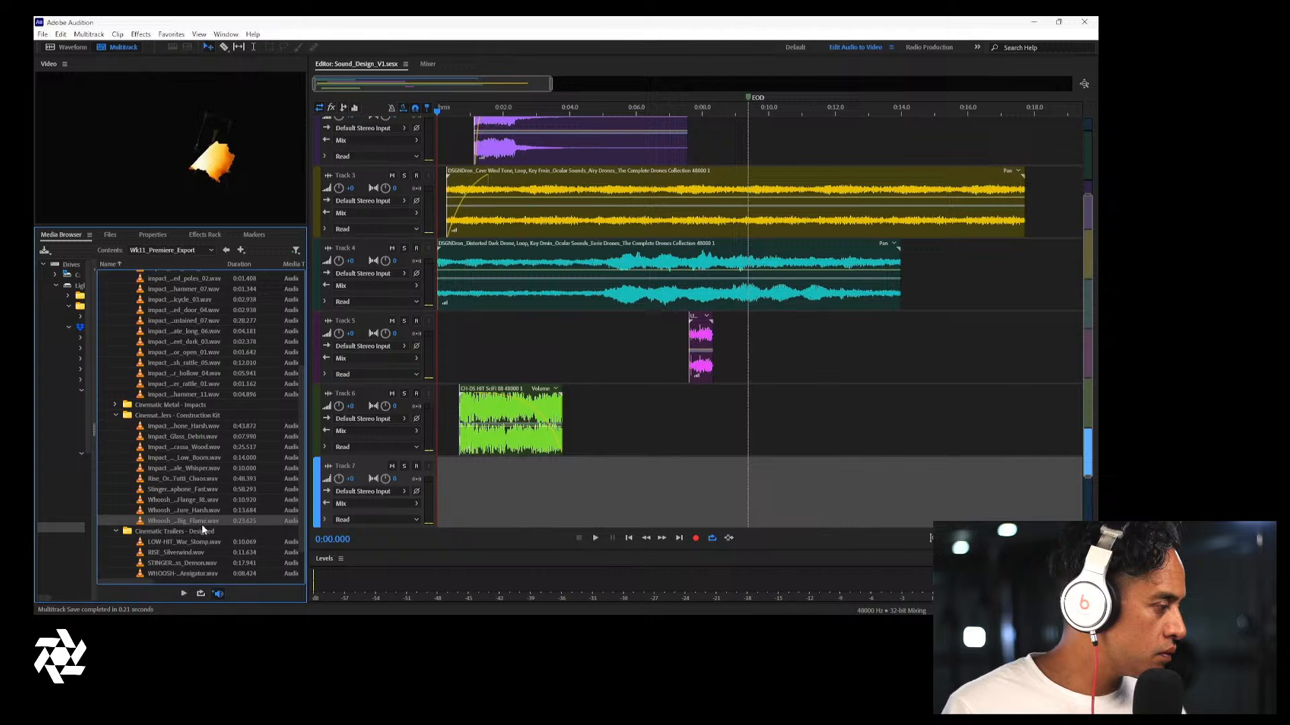
Preview Impact_Voice_Choir_Male_Whisper and place it on Track 7 at about 8 seconds
{"action": "left_click", "coordinate": [194, 468]}
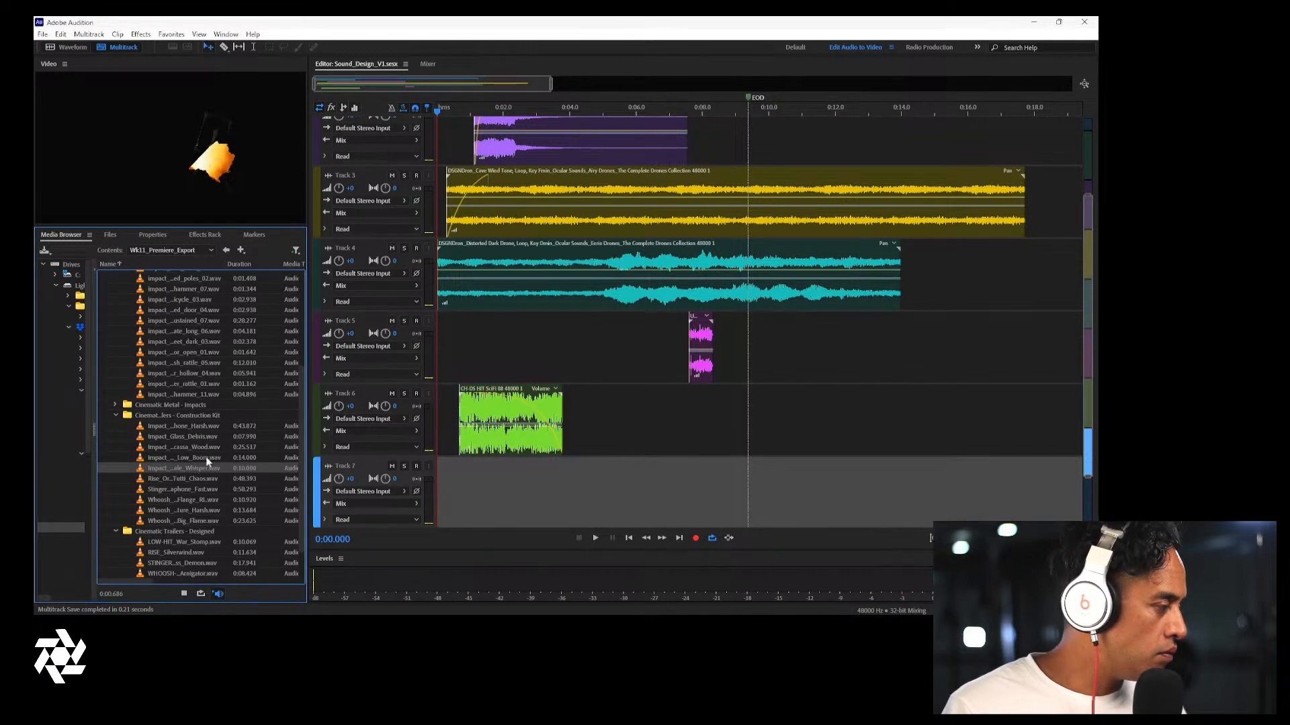
{"action": "left_click_drag", "start_coordinate": [196, 469], "coordinate": [711, 487]}
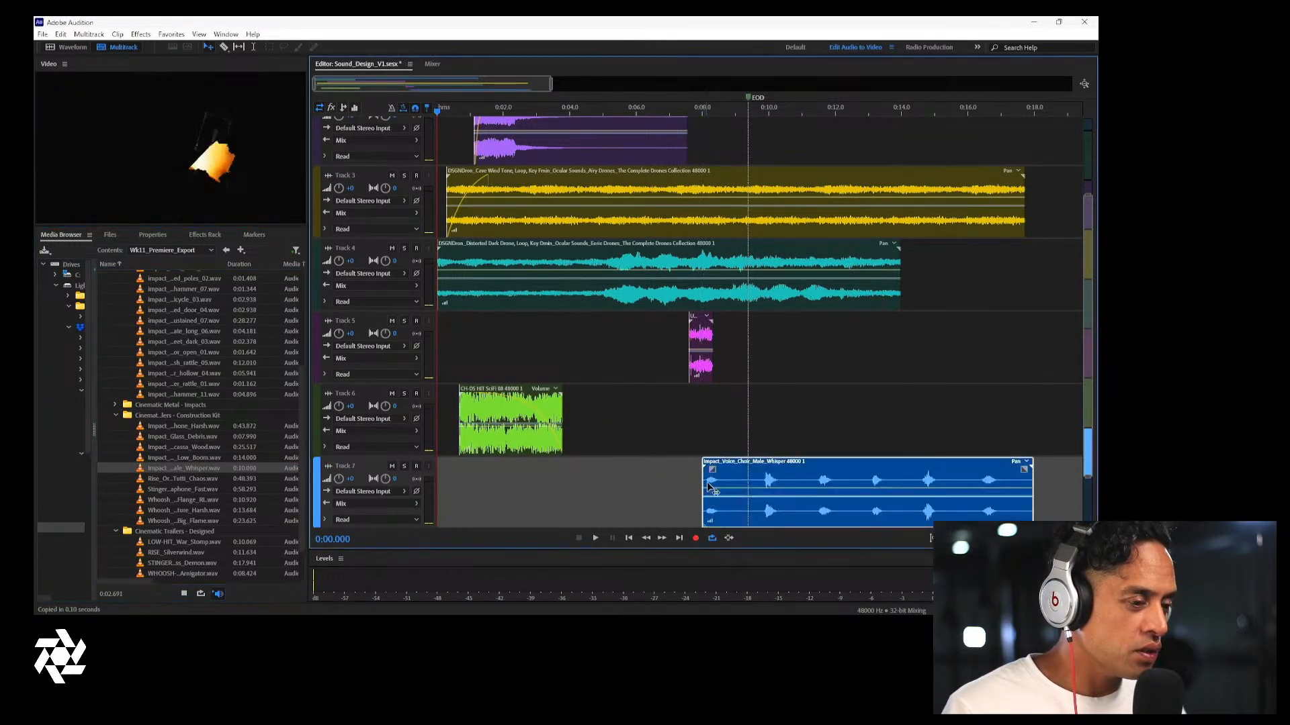
Move the Impact_Voice_Choir_Male_Whisper clip to the start of Track 7 and play the mix from the beginning
{"action": "left_click", "coordinate": [670, 109]}
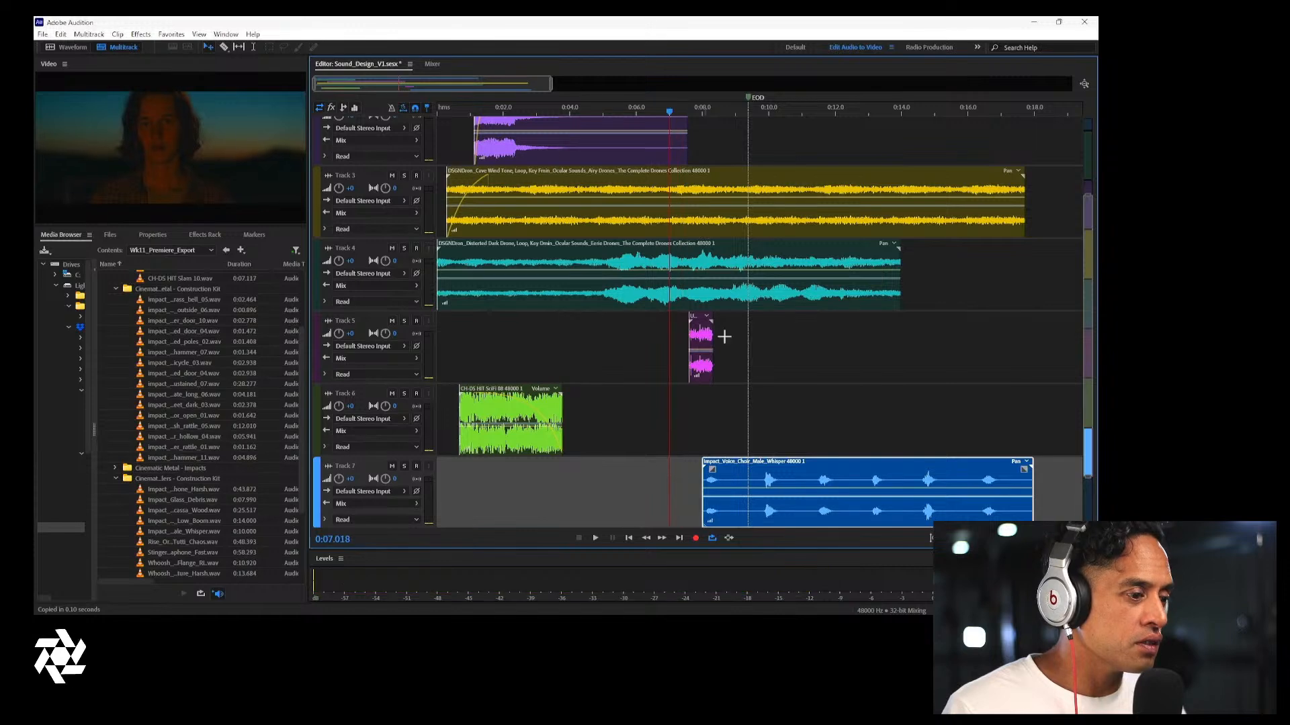
{"action": "left_click_drag", "start_coordinate": [831, 477], "coordinate": [535, 468]}
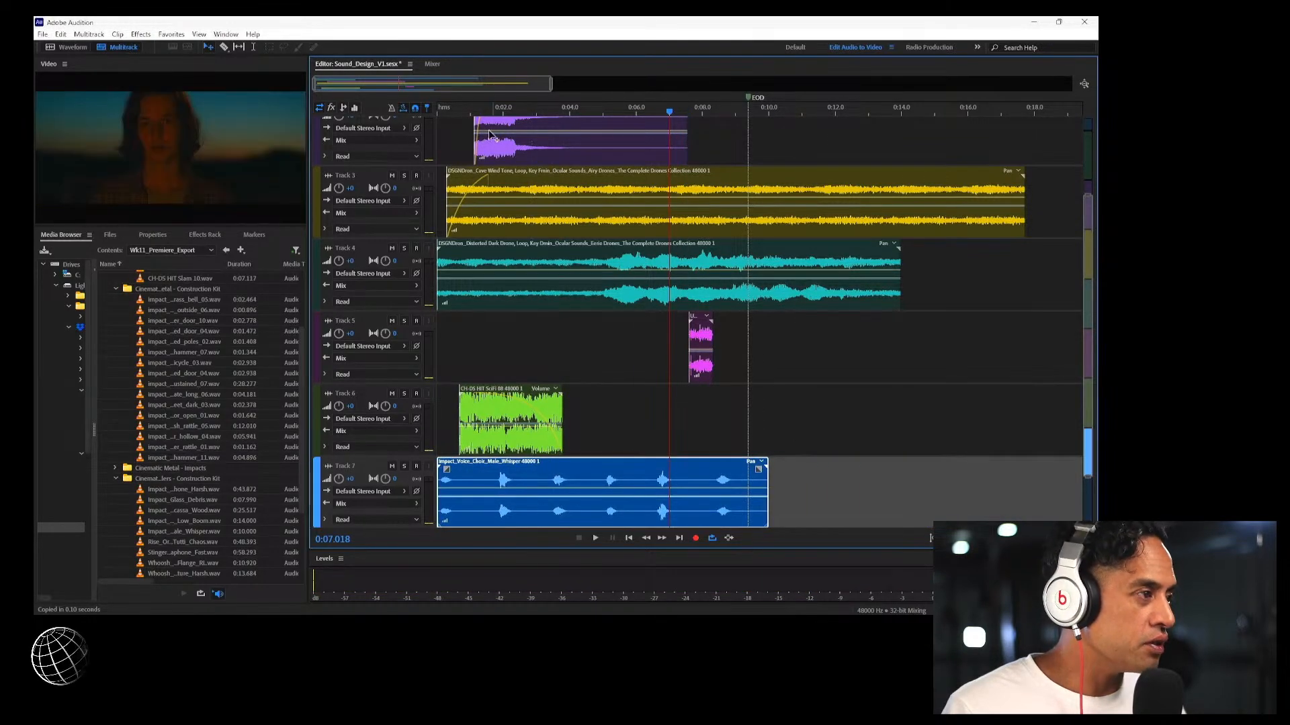
{"action": "left_click_drag", "start_coordinate": [478, 111], "coordinate": [333, 110]}
{"action": "key", "text": "space"}
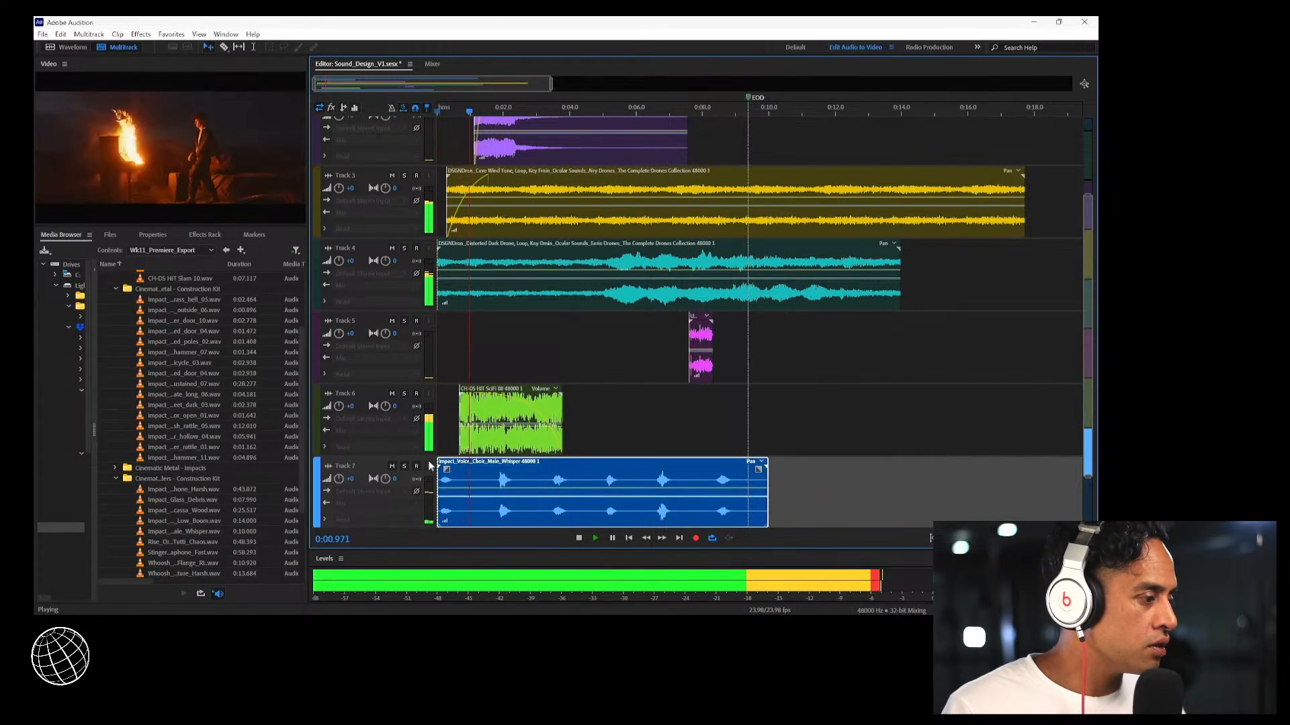
{"action": "key", "text": "space"}
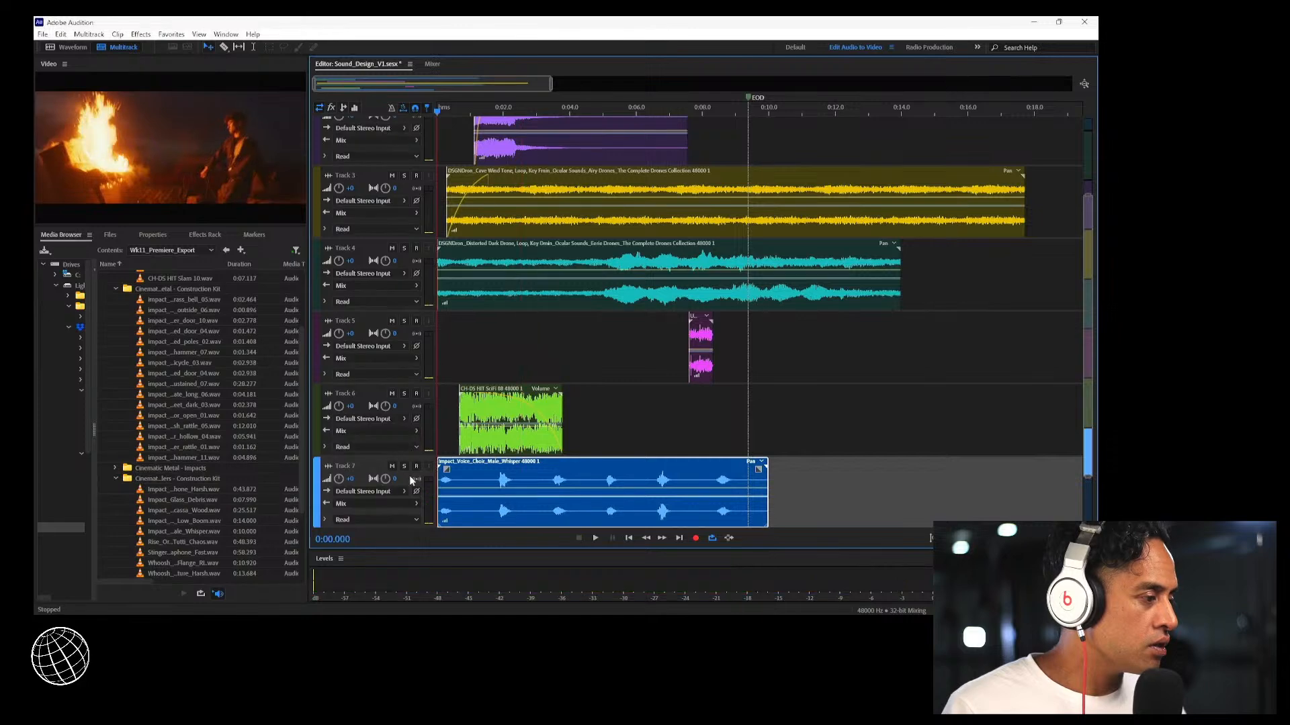
Solo Tracks 7 and 4 and raise the whisper clip's volume envelope while playing the two tracks together
{"action": "left_click", "coordinate": [405, 466]}
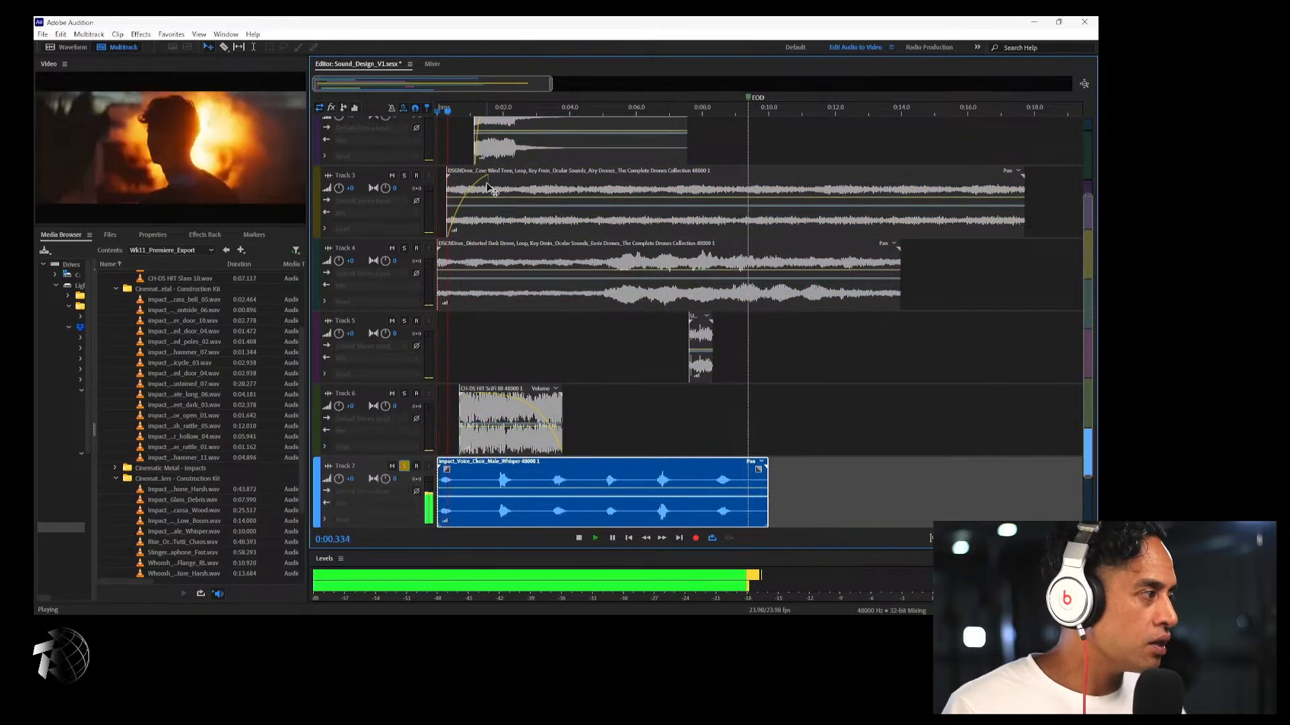
{"action": "left_click", "coordinate": [405, 248]}
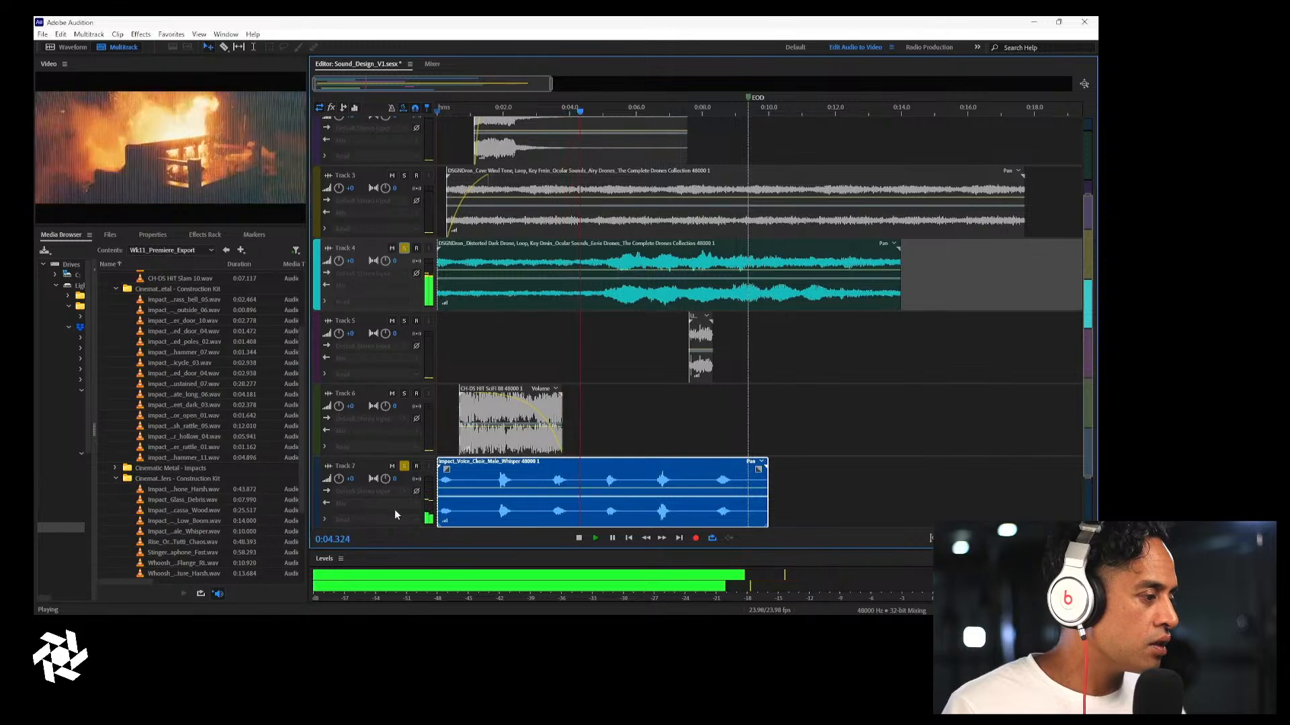
{"action": "left_click", "coordinate": [480, 494]}
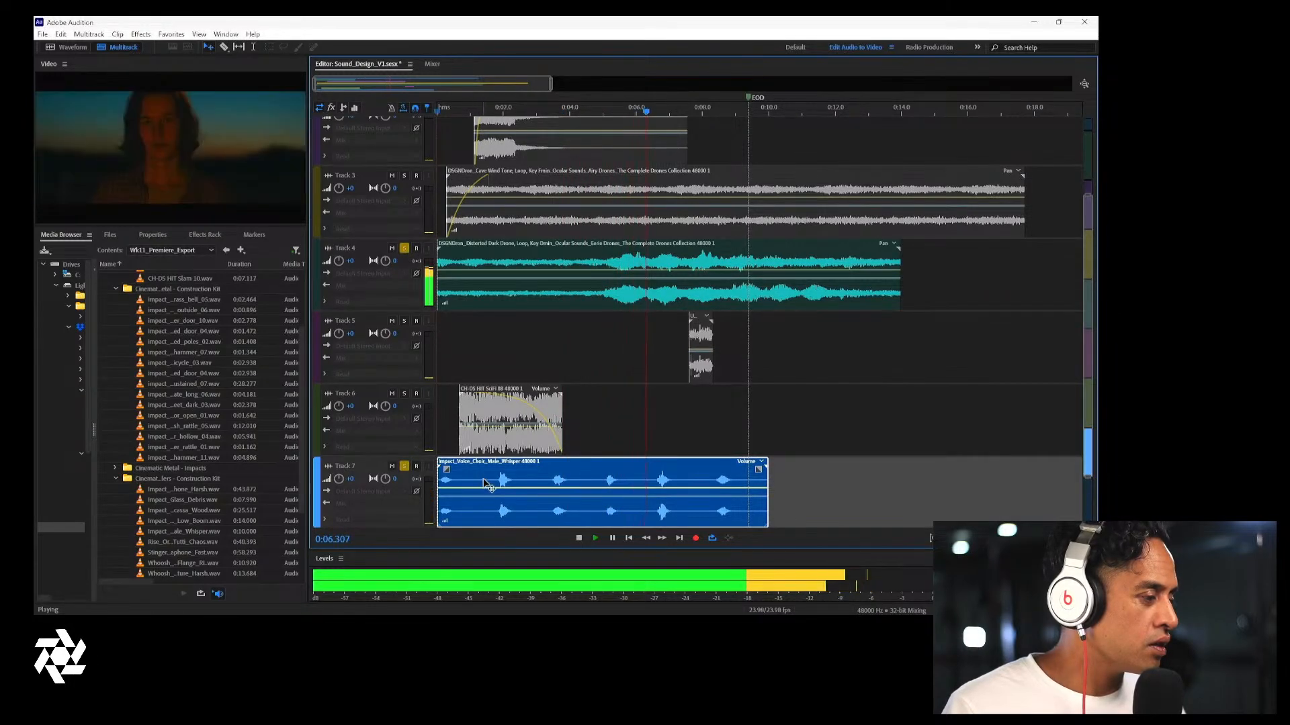
{"action": "left_click_drag", "start_coordinate": [483, 495], "coordinate": [486, 484]}
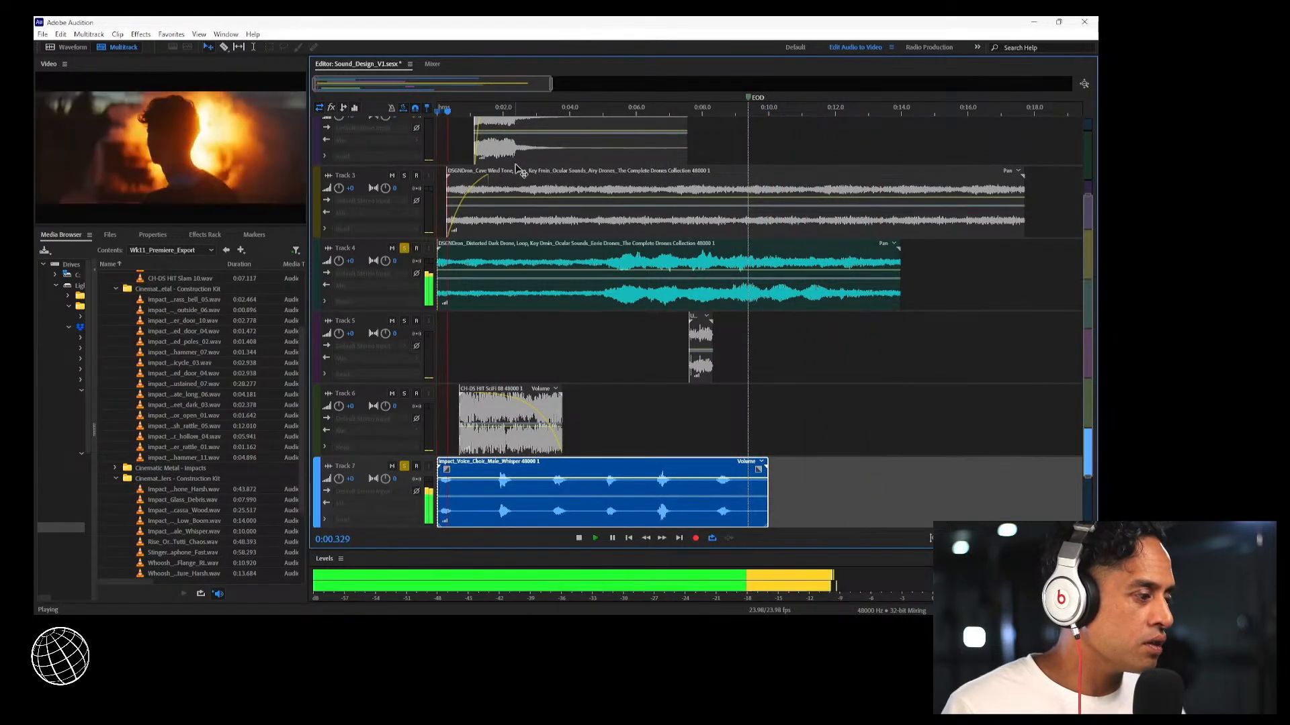
{"action": "key", "text": "space"}
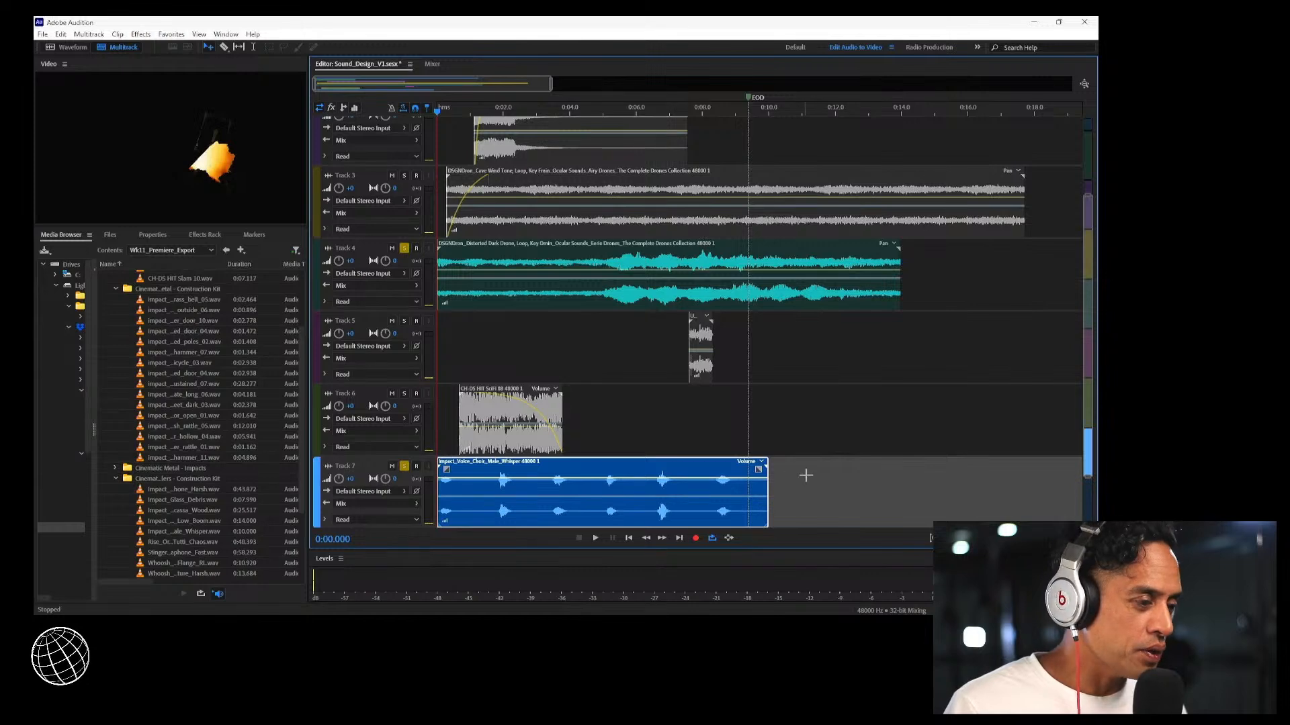
{"action": "left_click_drag", "start_coordinate": [581, 478], "coordinate": [586, 475]}
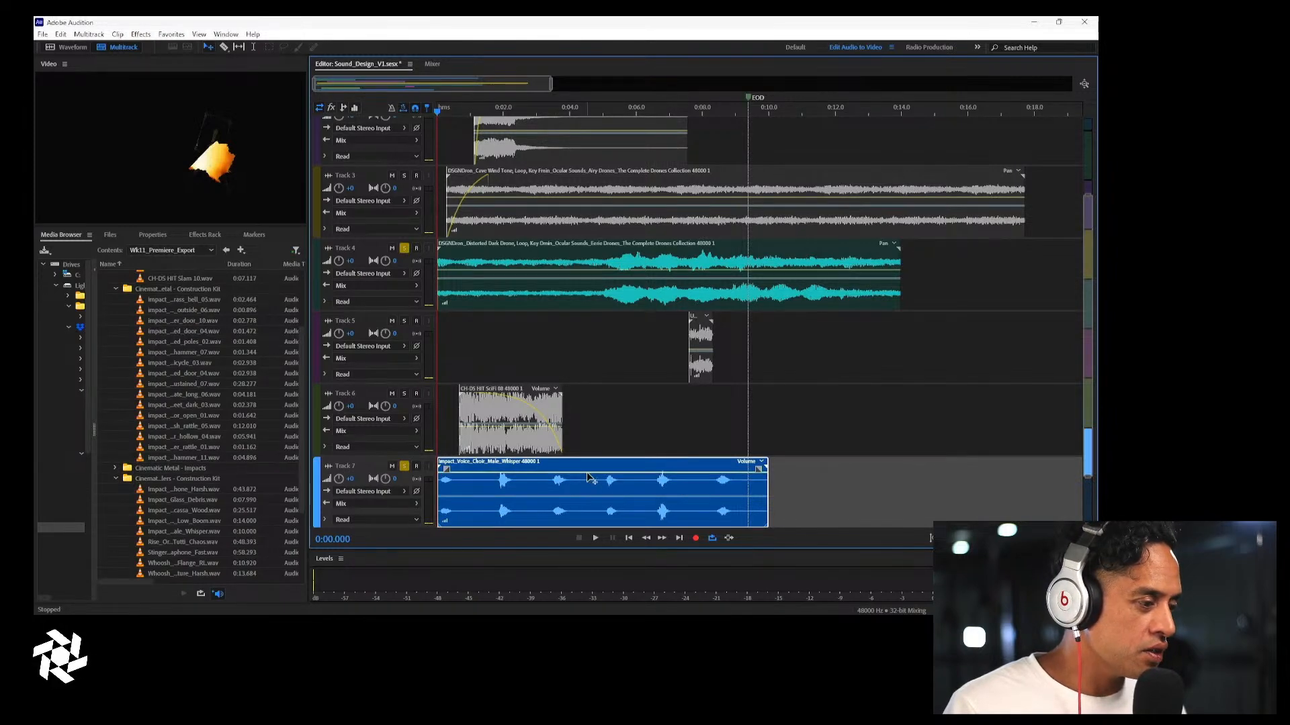
{"action": "key", "text": "space"}
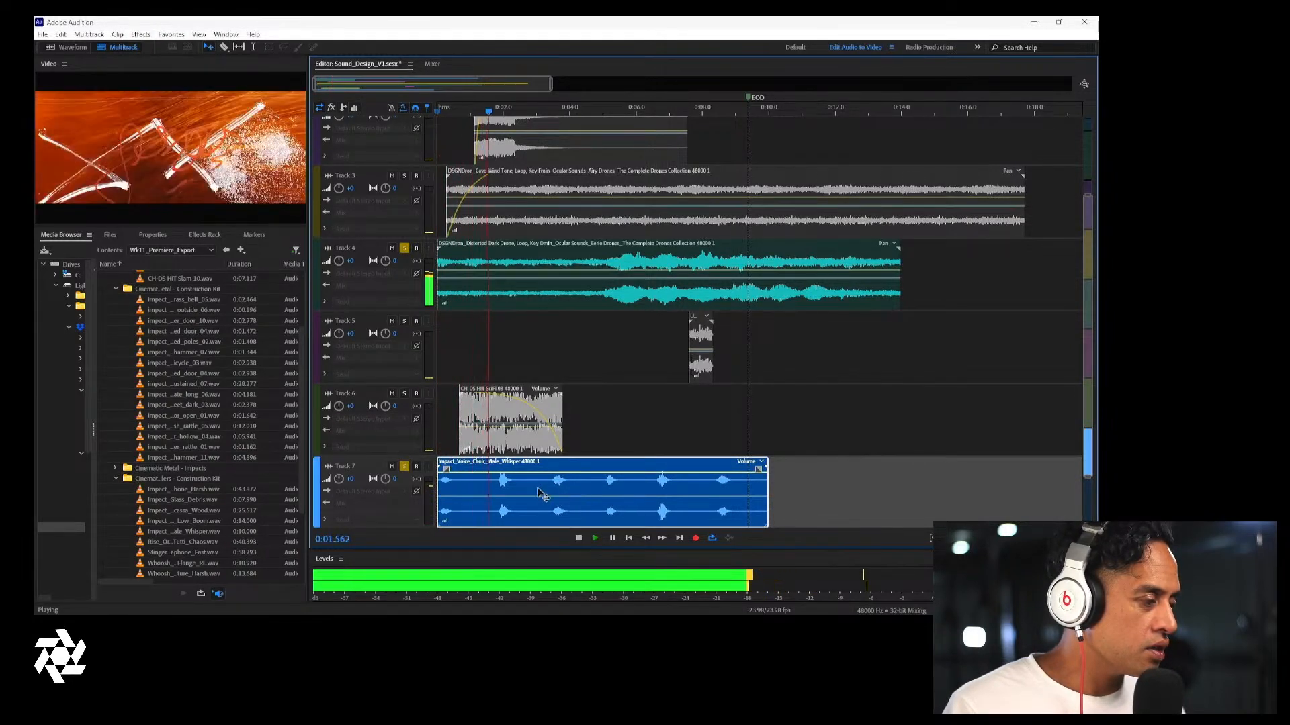
{"action": "key", "text": "space"}
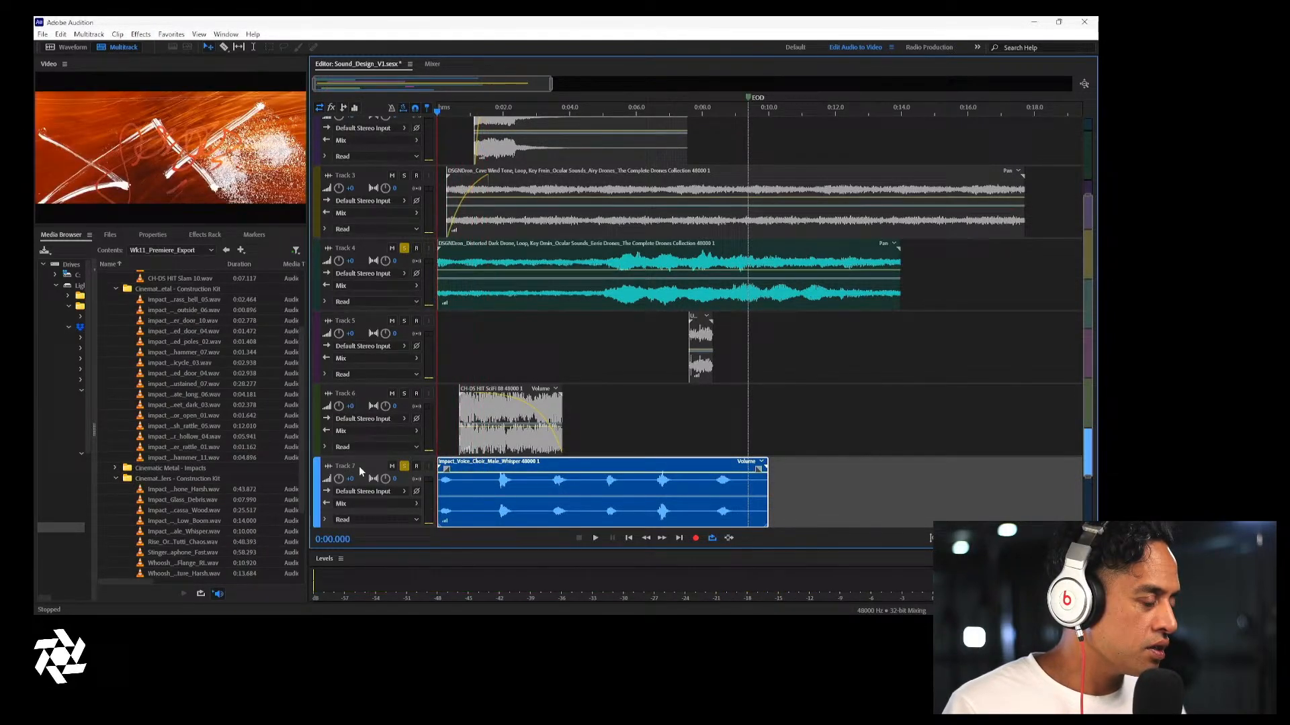
Try the Delay Center Image (Stereo Only) rack preset as a track effect on Track 7 and play it
{"action": "left_click", "coordinate": [209, 235]}
{"action": "left_click", "coordinate": [192, 265]}
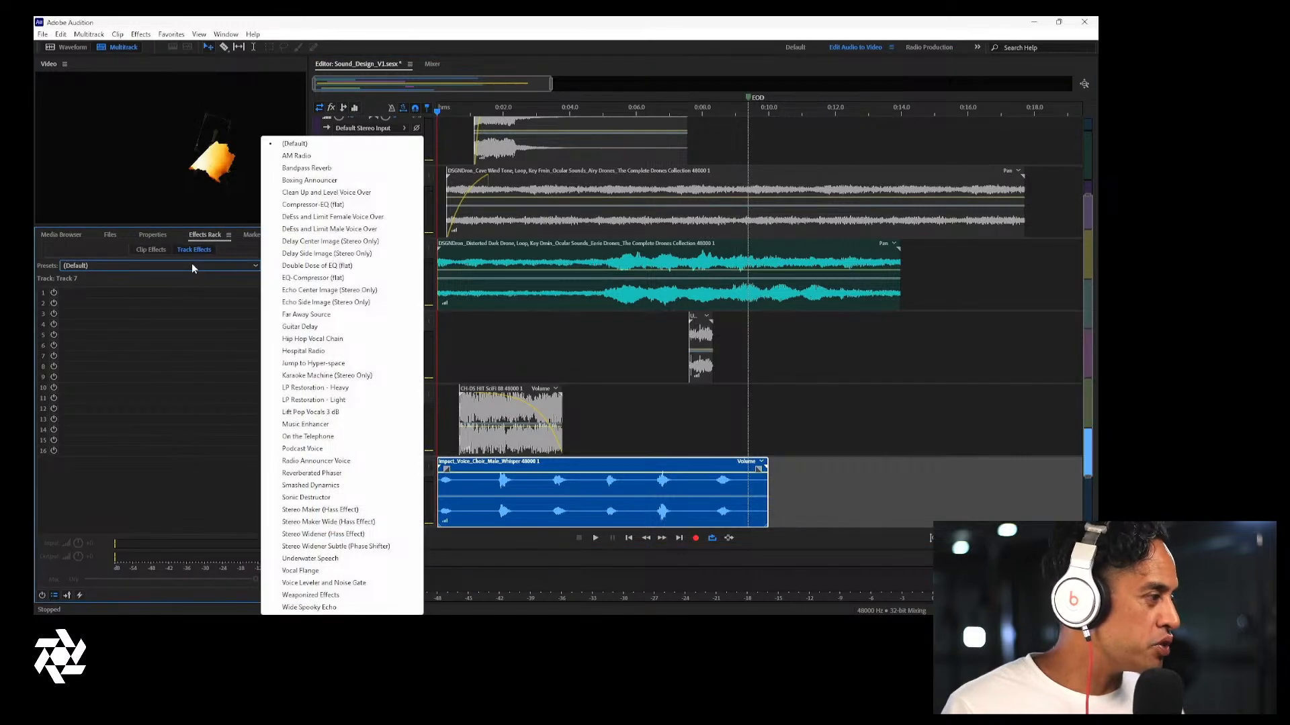
{"action": "left_click", "coordinate": [390, 241]}
{"action": "key", "text": "space"}
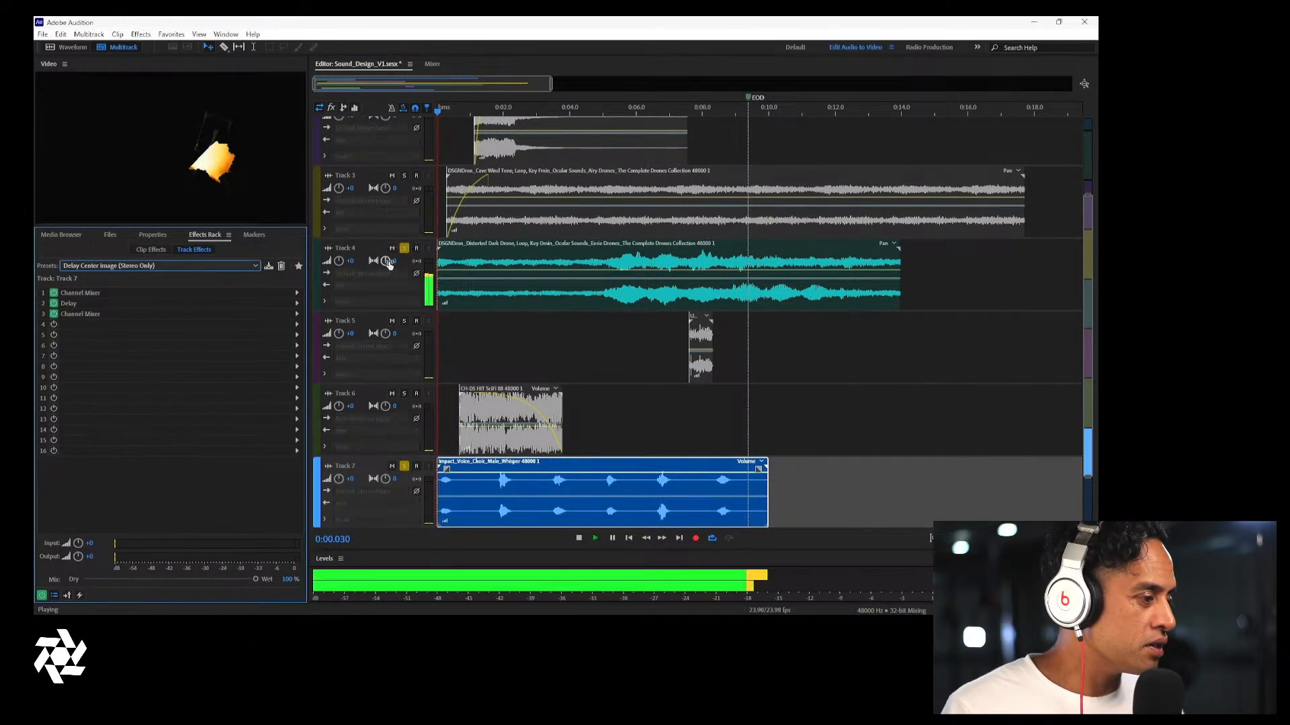
Try the EQ-Compressor (flat) and Boxing Announcer rack presets on Track 7 during playback, then stop
{"action": "left_click", "coordinate": [234, 268]}
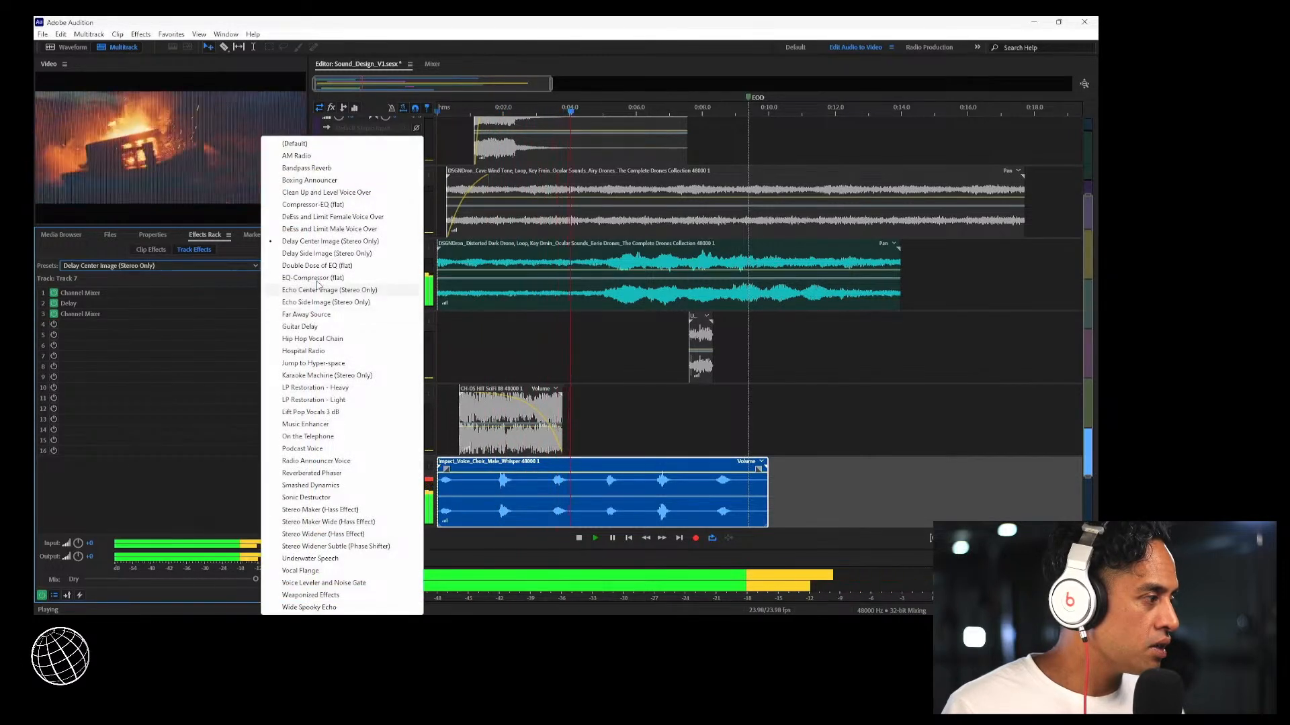
{"action": "left_click", "coordinate": [318, 280]}
{"action": "left_click", "coordinate": [235, 266]}
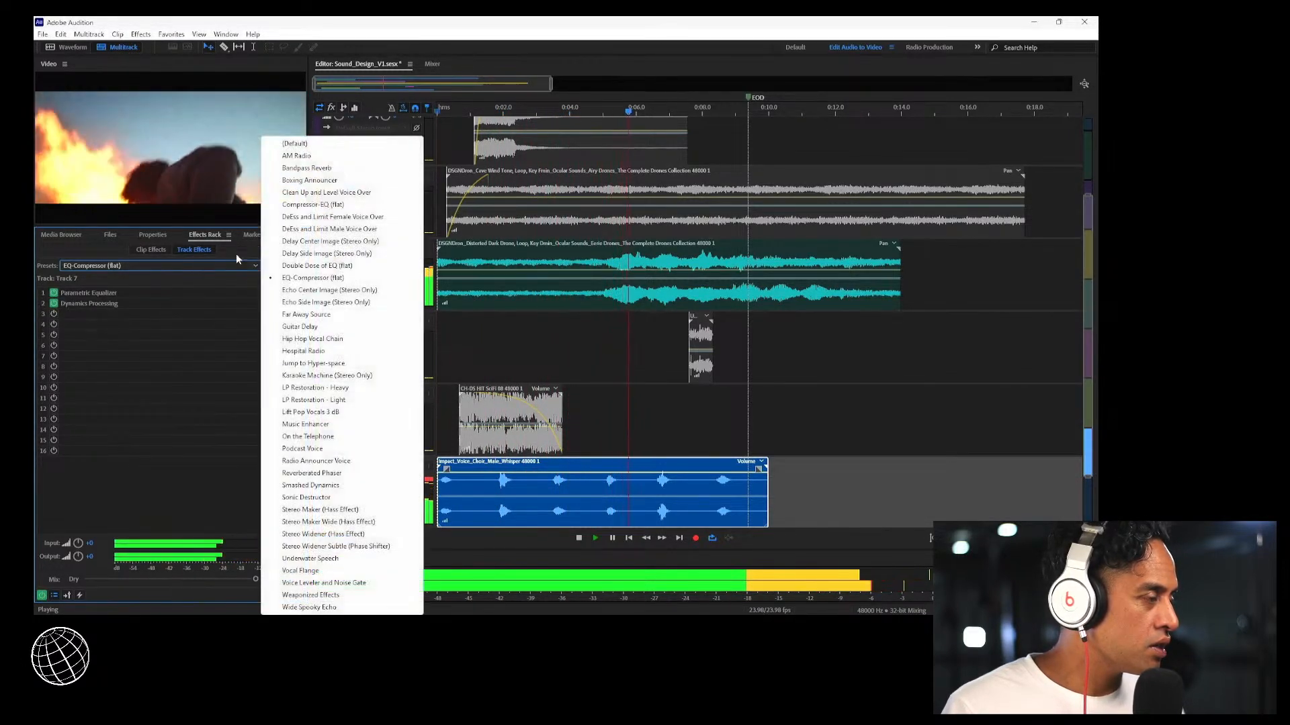
{"action": "left_click", "coordinate": [236, 287]}
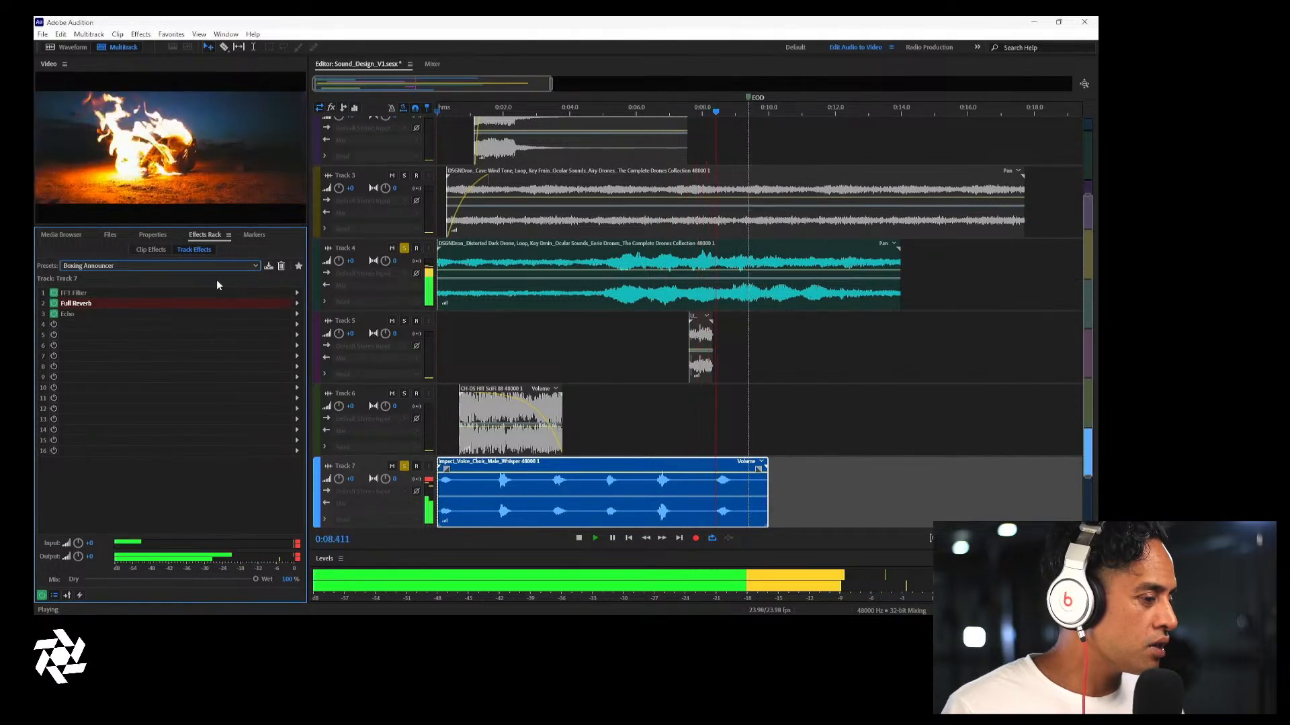
{"action": "key", "text": "space"}
Try the Bandpass Reverb and Far Away Source rack presets on Track 7 while the whisper plays
{"action": "left_click", "coordinate": [211, 266]}
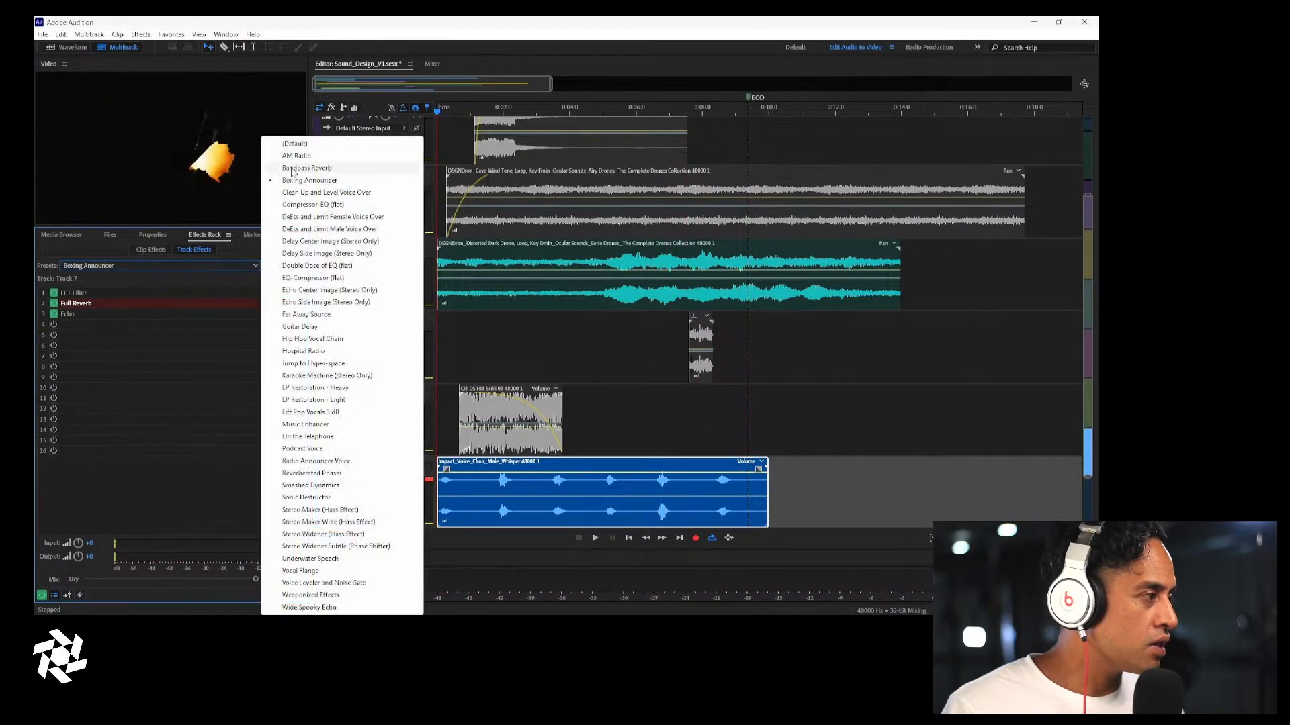
{"action": "left_click", "coordinate": [390, 167]}
{"action": "key", "text": "space"}
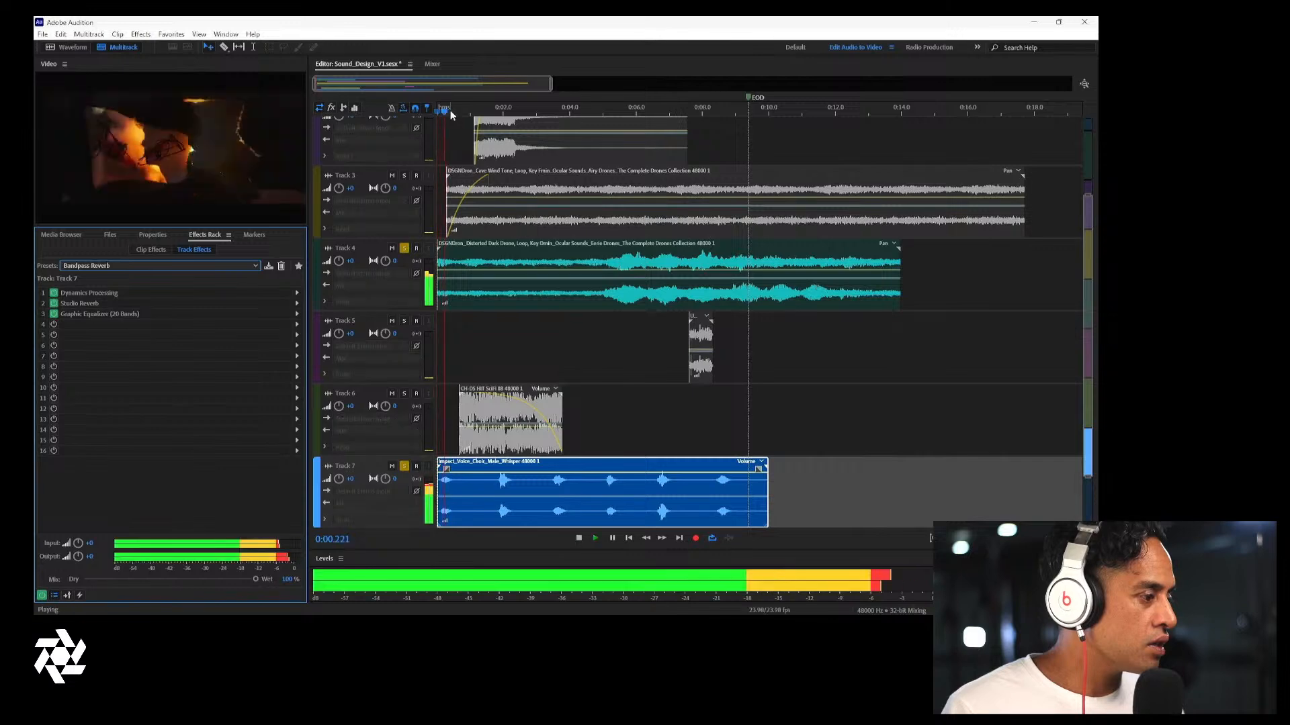
{"action": "left_click", "coordinate": [220, 267]}
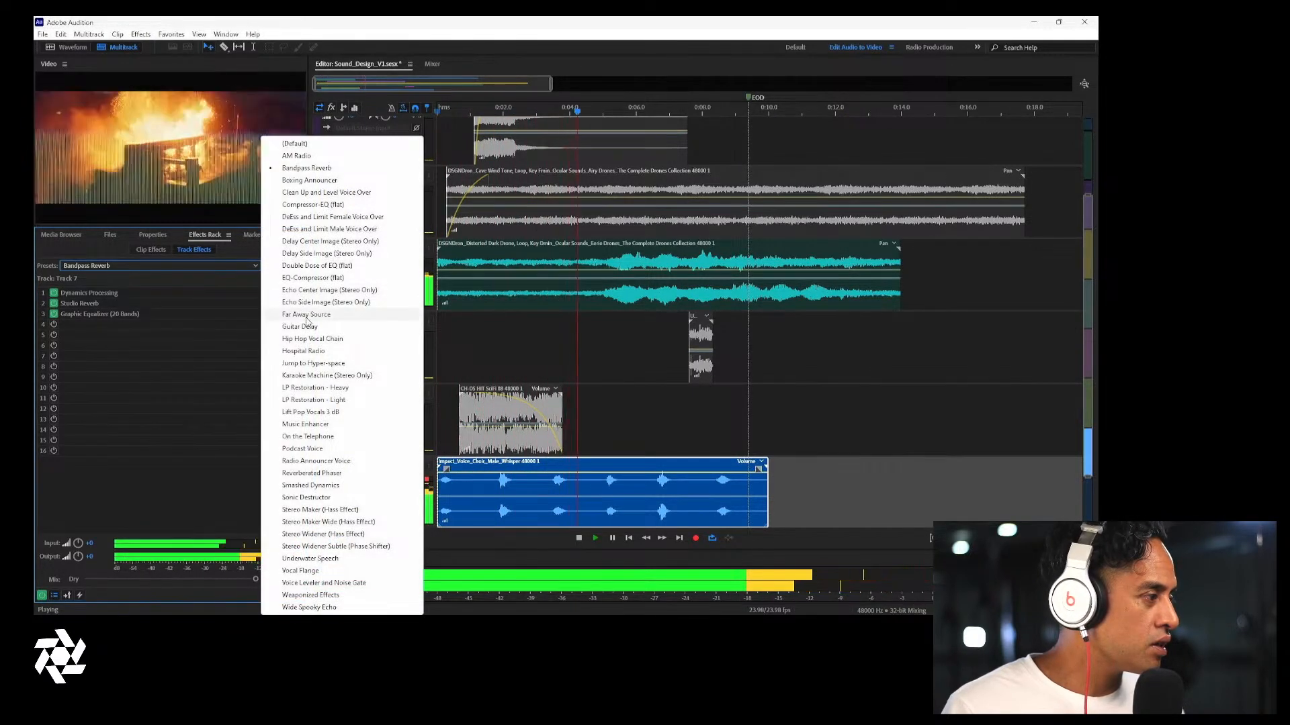
{"action": "left_click", "coordinate": [306, 316]}
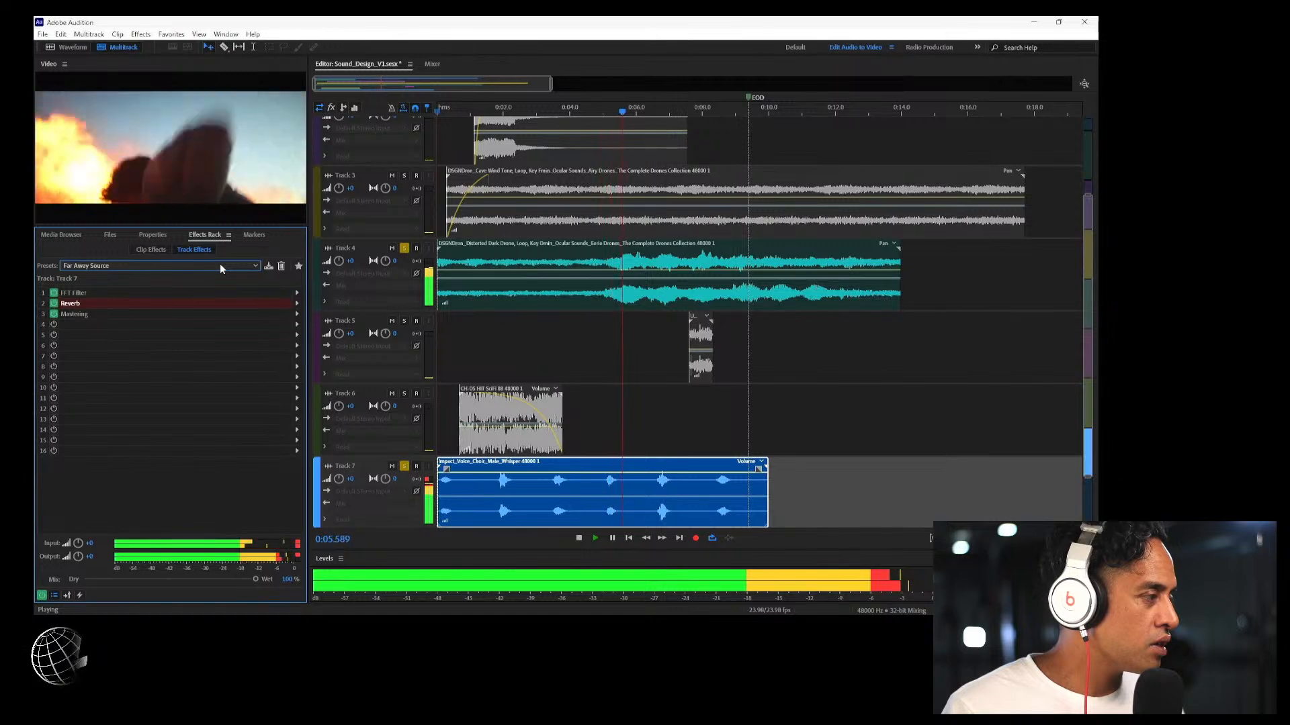
Try the Hip Hop Vocal Chain rack preset on Track 7 and replay the whisper from the start
{"action": "left_click", "coordinate": [220, 266]}
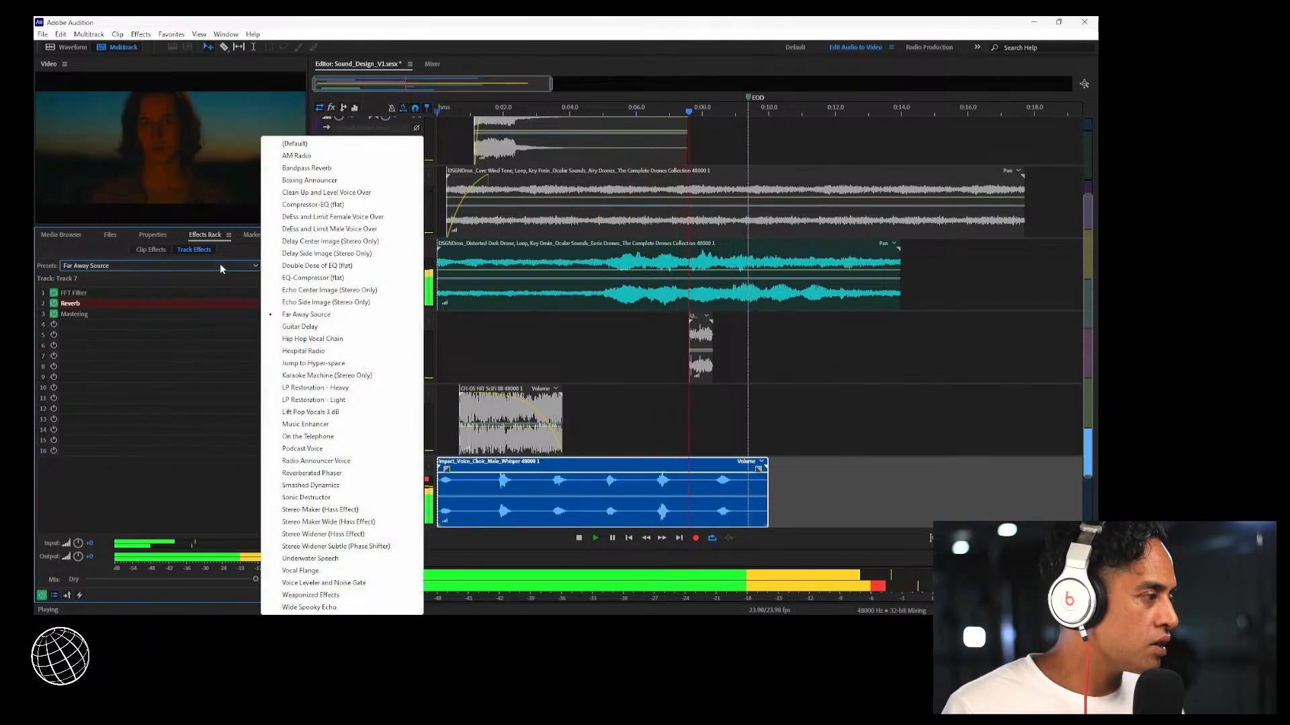
{"action": "left_click", "coordinate": [323, 340]}
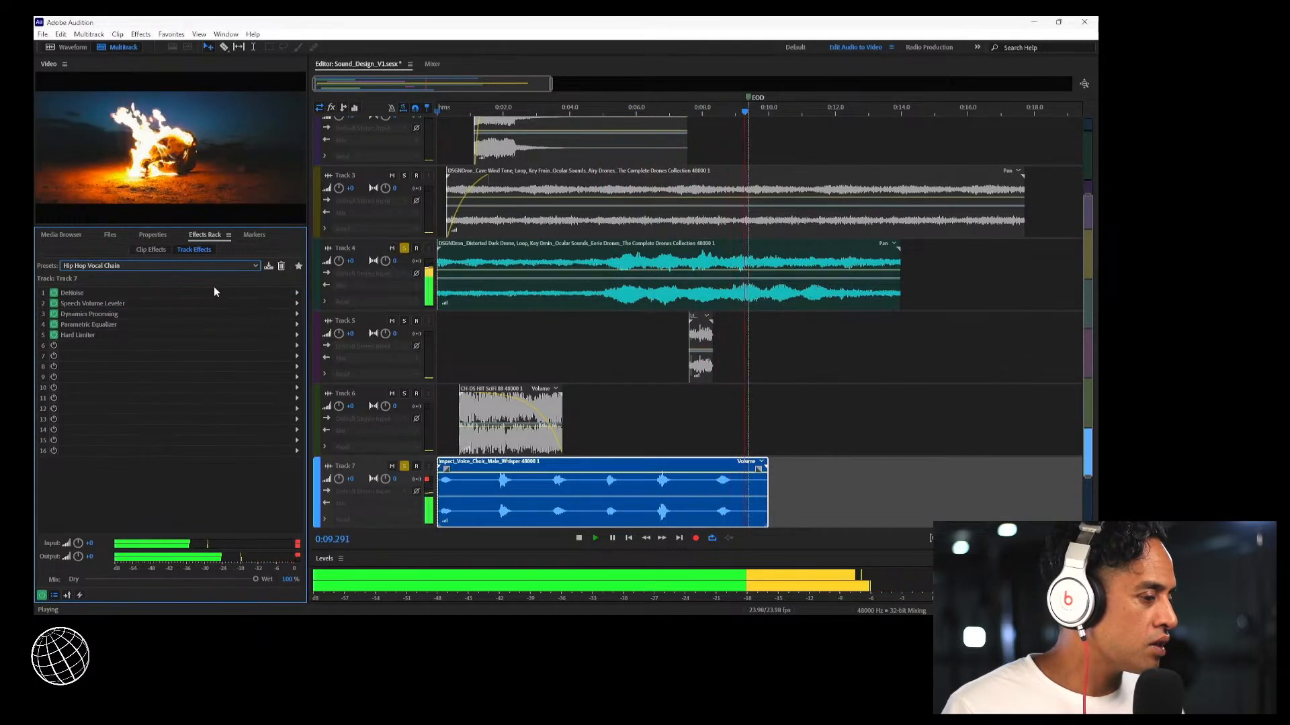
{"action": "key", "text": "space"}
{"action": "key", "text": "space"}
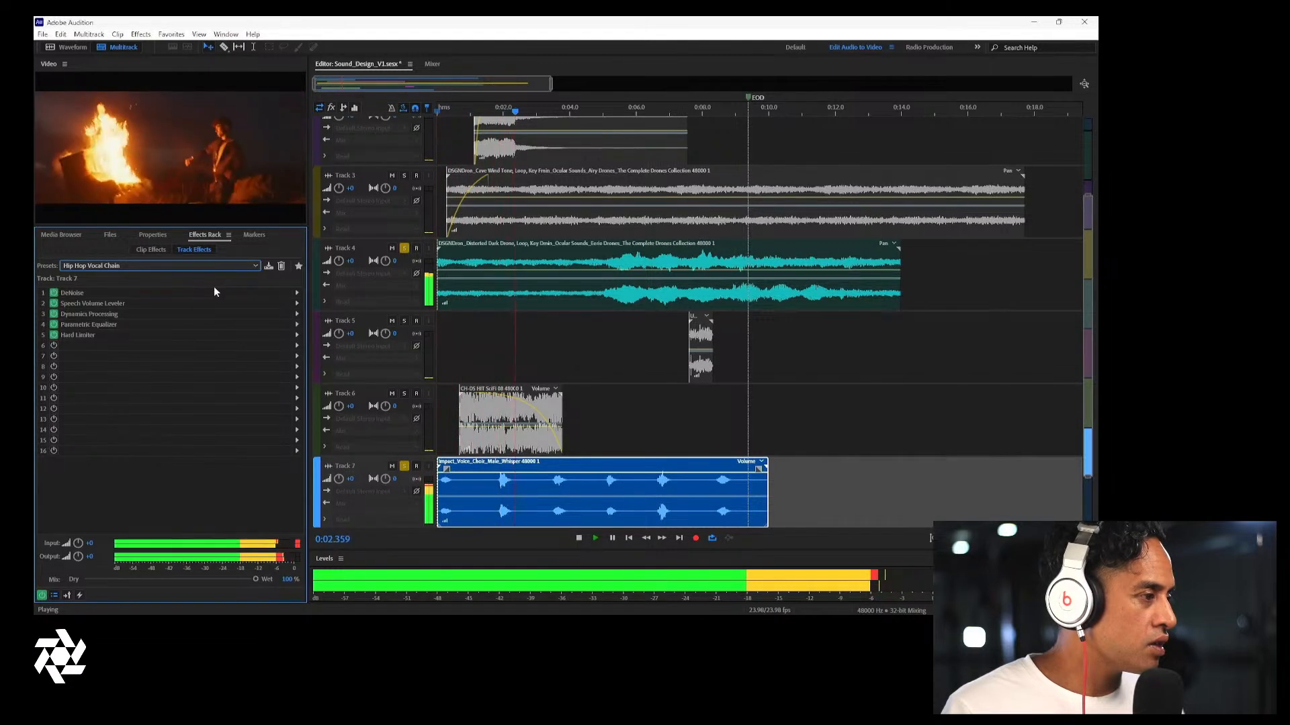
{"action": "key", "text": "space"}
Apply the Lift Pop Vocals 3 dB rack preset to Track 7 and listen to the result
{"action": "left_click", "coordinate": [229, 267]}
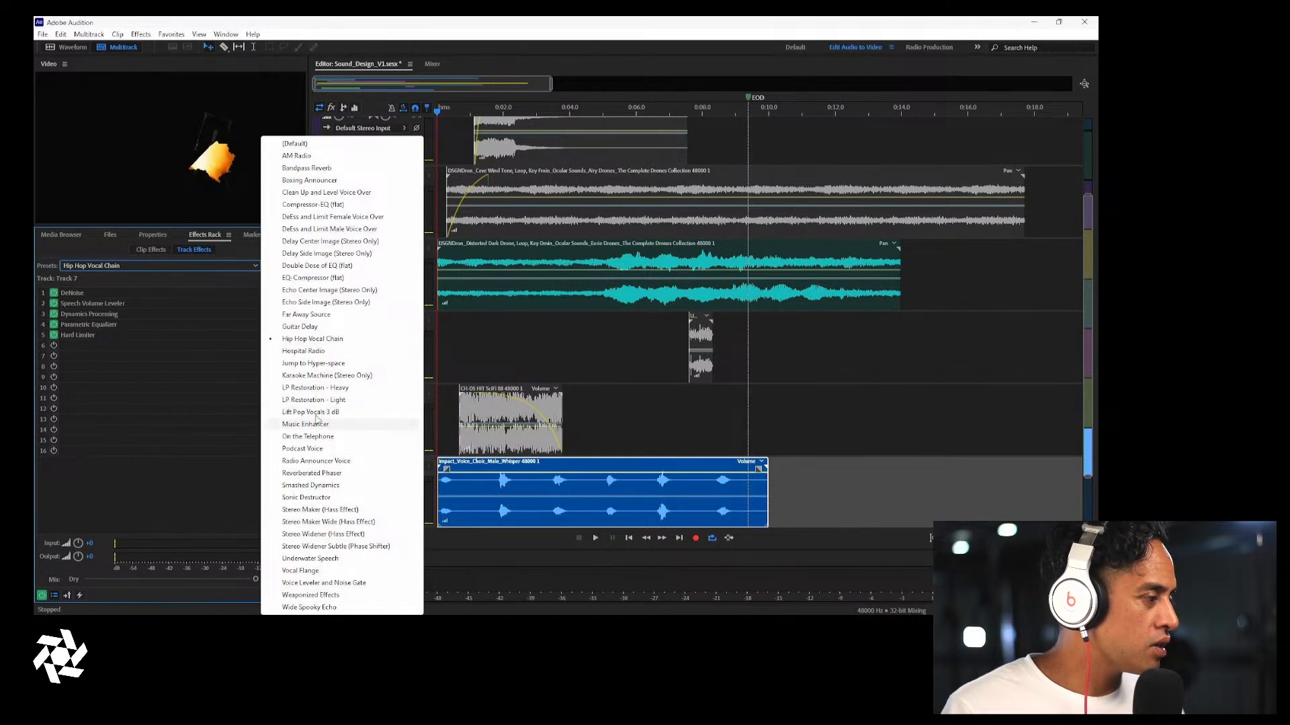
{"action": "left_click", "coordinate": [314, 412]}
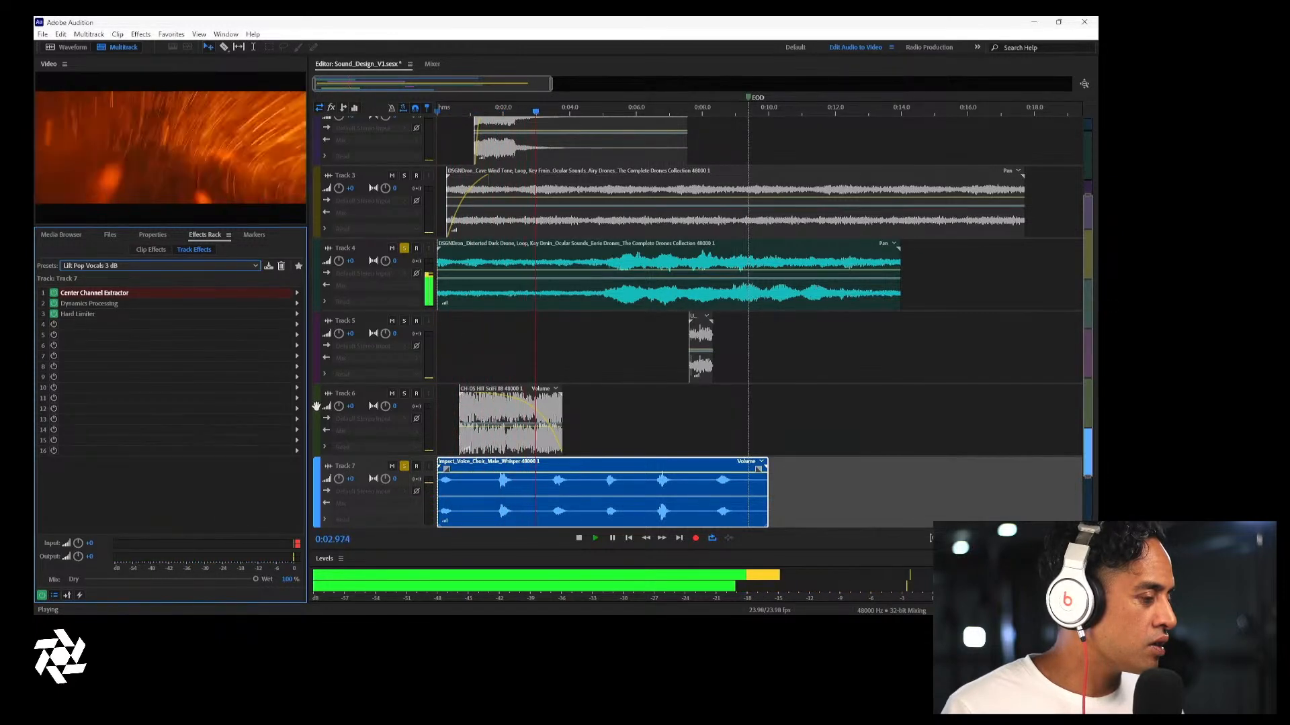
{"action": "key", "text": "space"}
Select Track 7 and bring up the multitrack commands for adding, duplicating or deleting tracks
{"action": "left_click", "coordinate": [360, 464]}
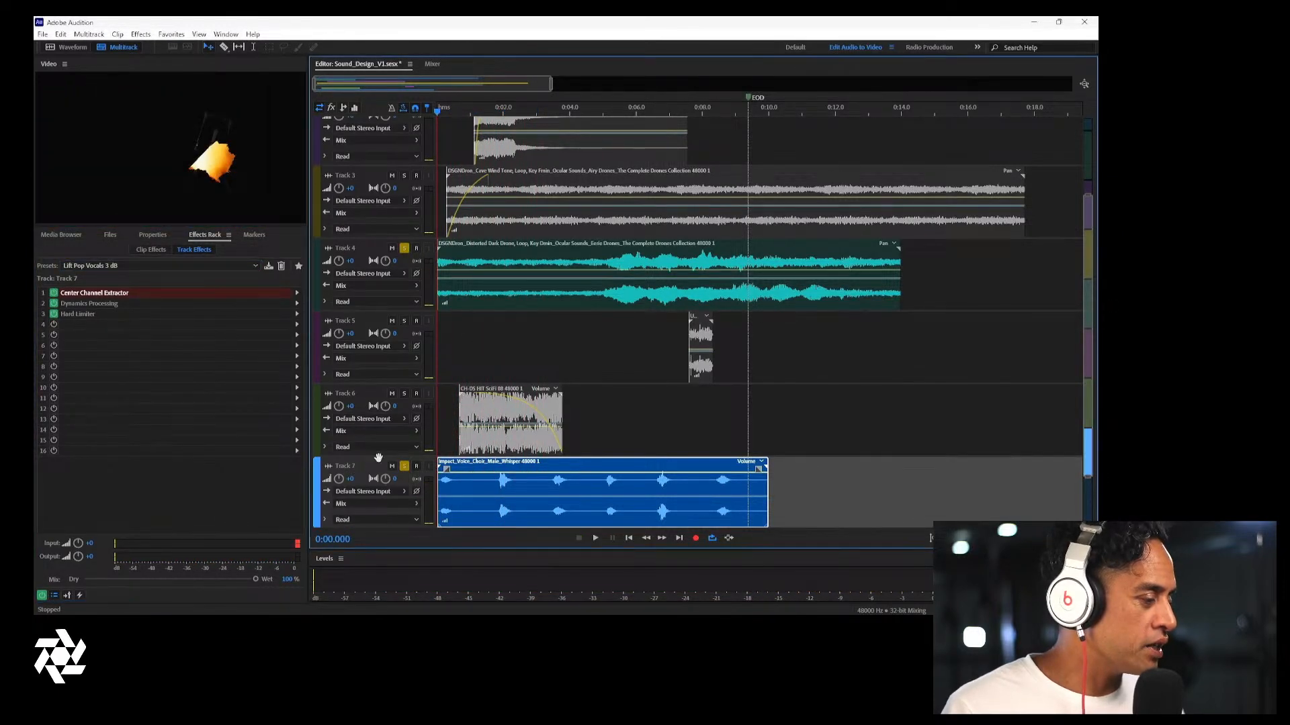
{"action": "left_click", "coordinate": [87, 34]}
{"action": "mouse_move", "coordinate": [99, 50]}
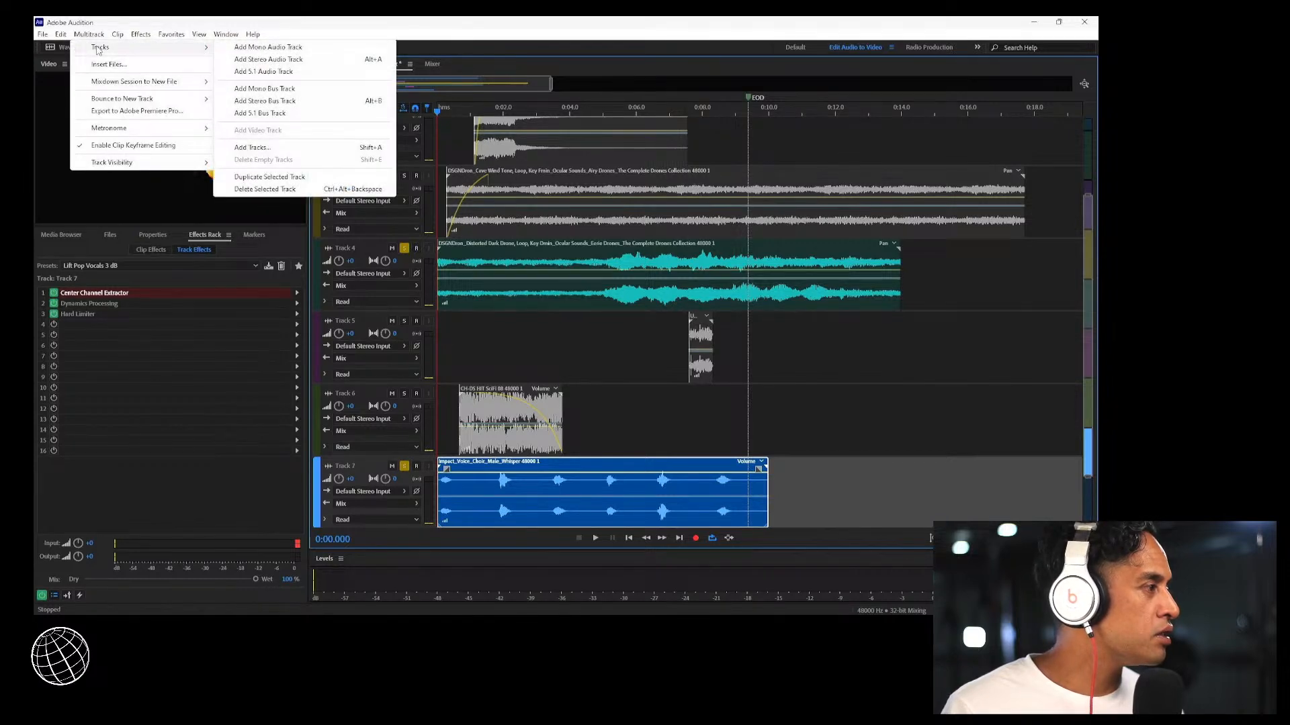
Duplicate Track 7, which holds the male whisper choir clip, together with its effects
{"action": "left_click", "coordinate": [292, 179]}
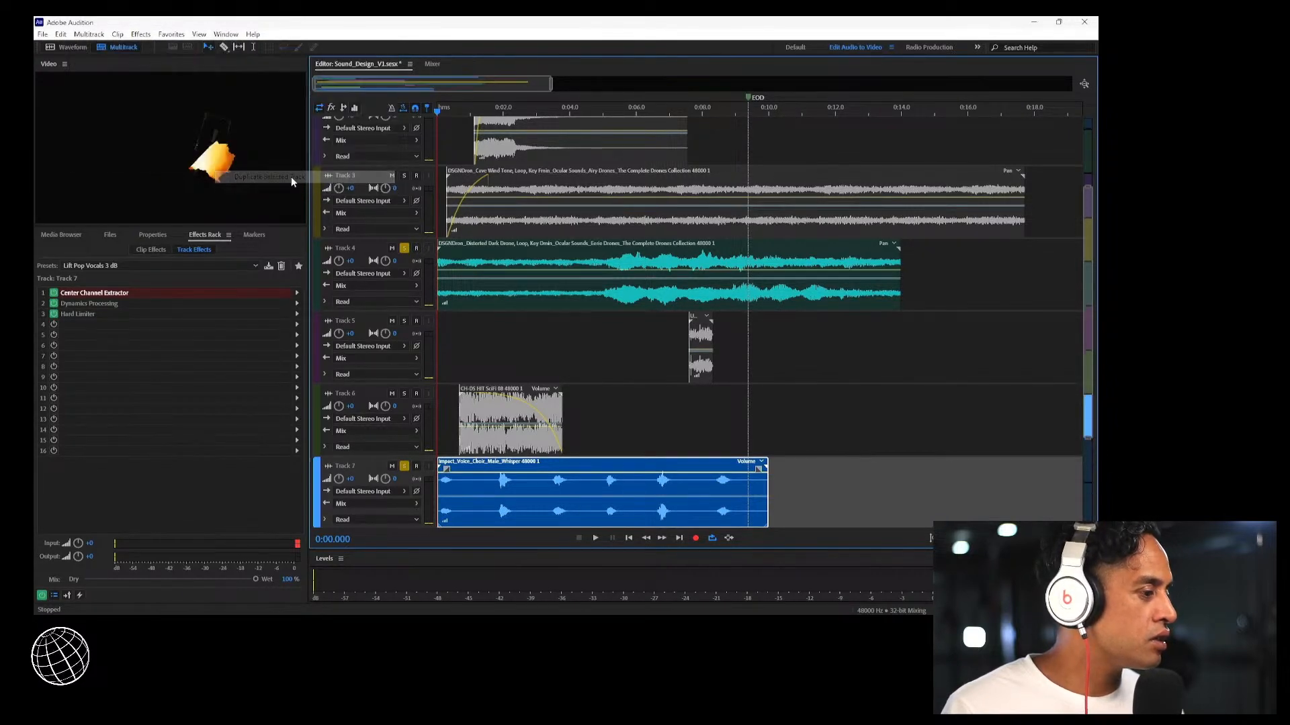
{"action": "scroll", "coordinate": [877, 481], "scroll_direction": "down", "scroll_amount": 3}
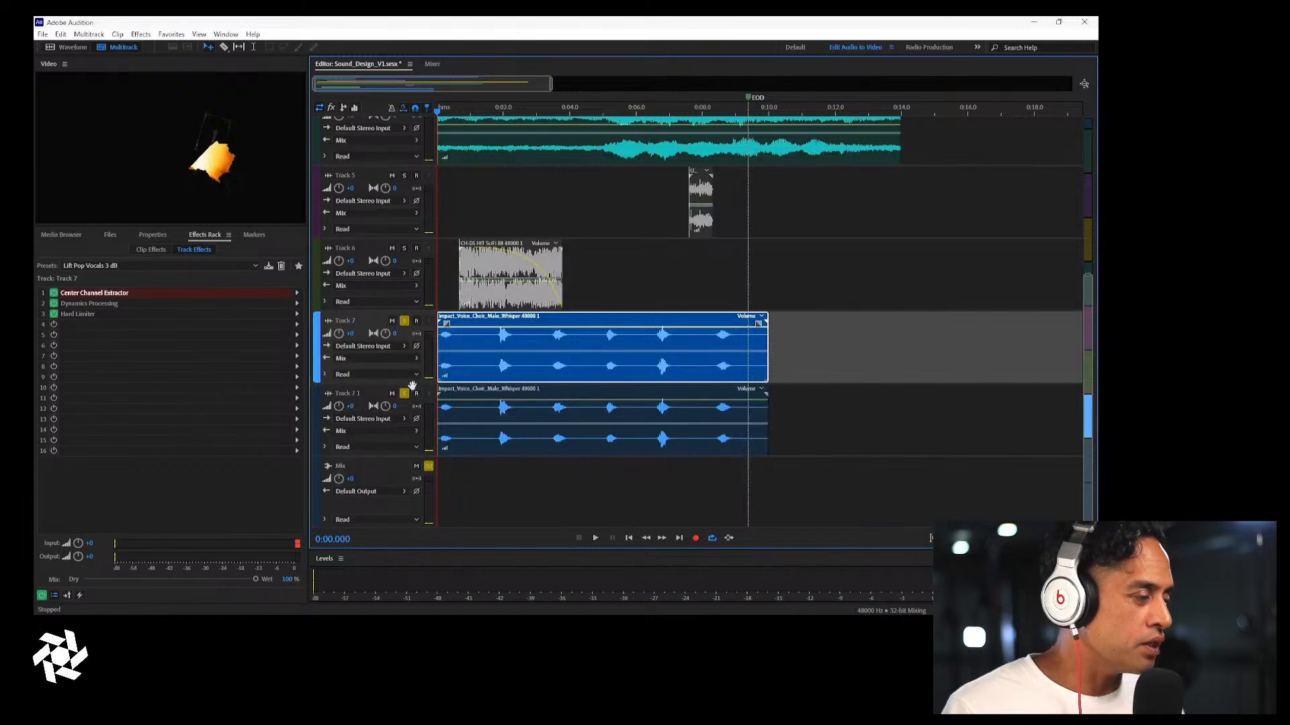
{"action": "scroll", "coordinate": [426, 323], "scroll_direction": "up", "scroll_amount": 5}
{"action": "scroll", "coordinate": [411, 290], "scroll_direction": "down", "scroll_amount": 5}
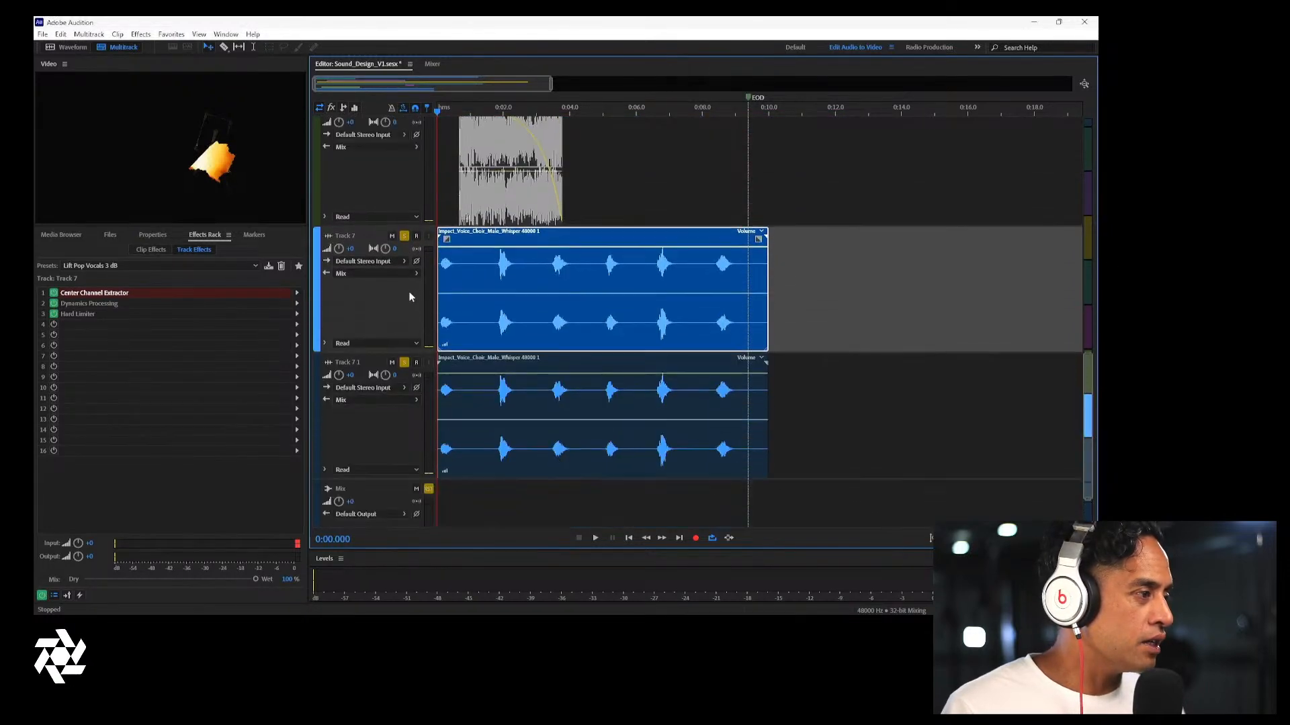
{"action": "scroll", "coordinate": [604, 269], "scroll_direction": "up", "scroll_amount": 2}
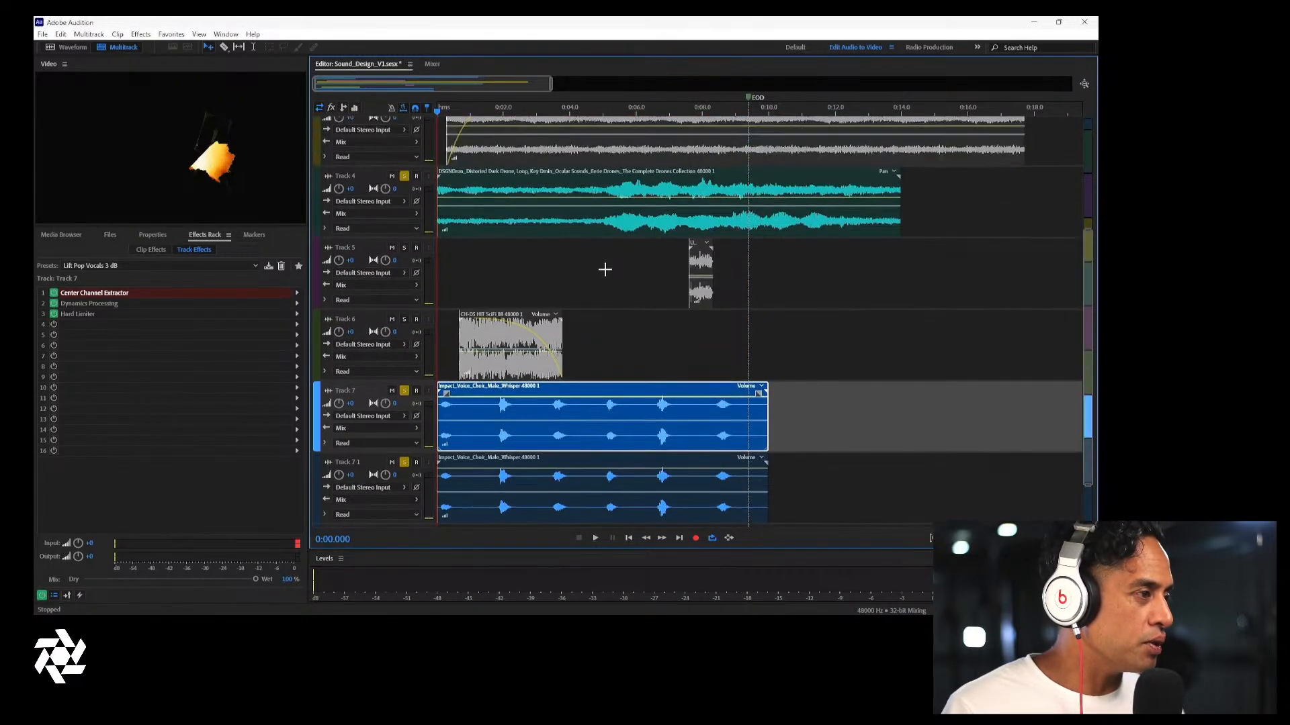
Turn off solo on Track 4 and save the multitrack session
{"action": "left_click", "coordinate": [404, 177]}
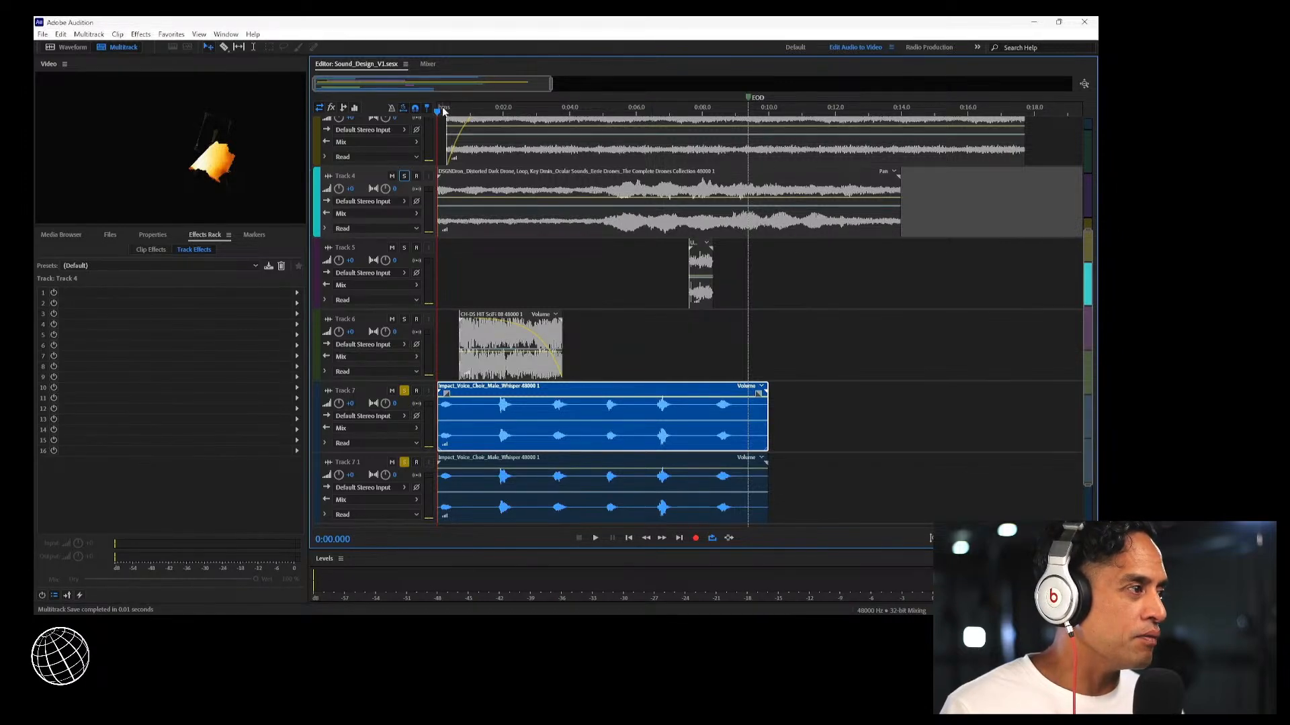
{"action": "key", "text": "space"}
{"action": "key", "text": "space"}
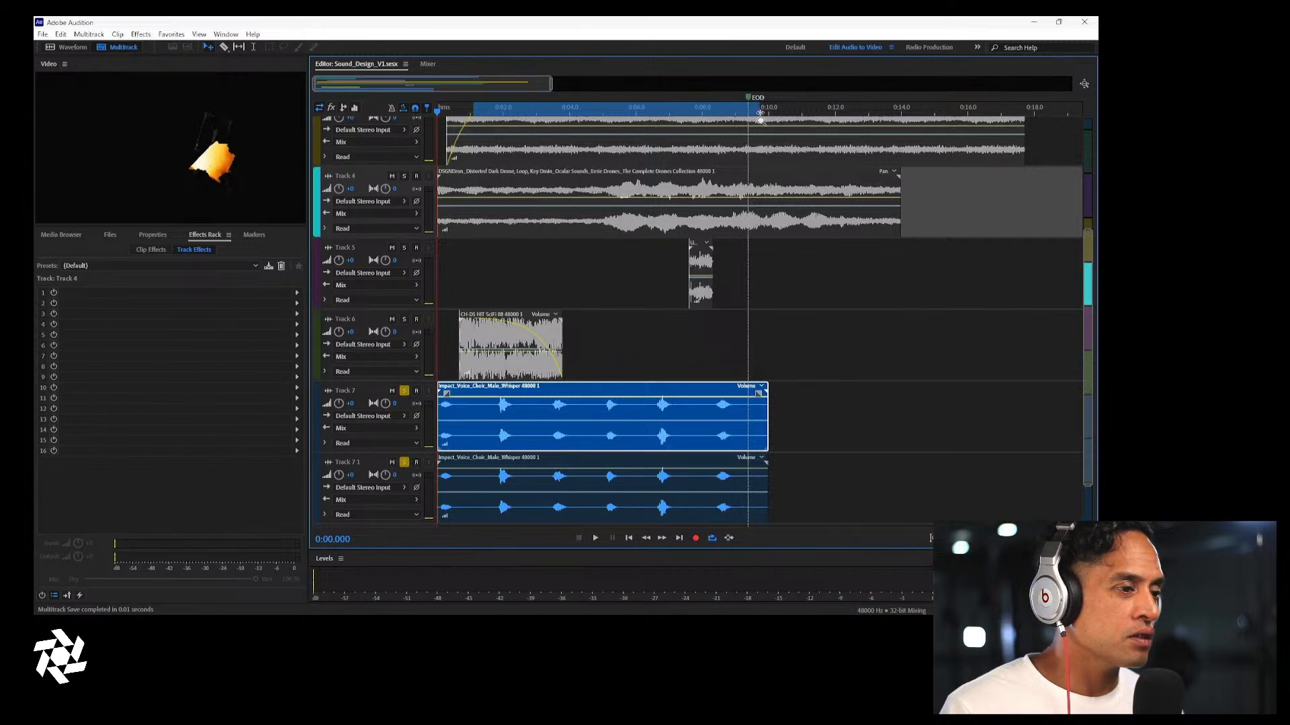
Play the session from the start to hear the soloed Track 7 and its duplicate together
{"action": "left_click_drag", "start_coordinate": [739, 126], "coordinate": [739, 125]}
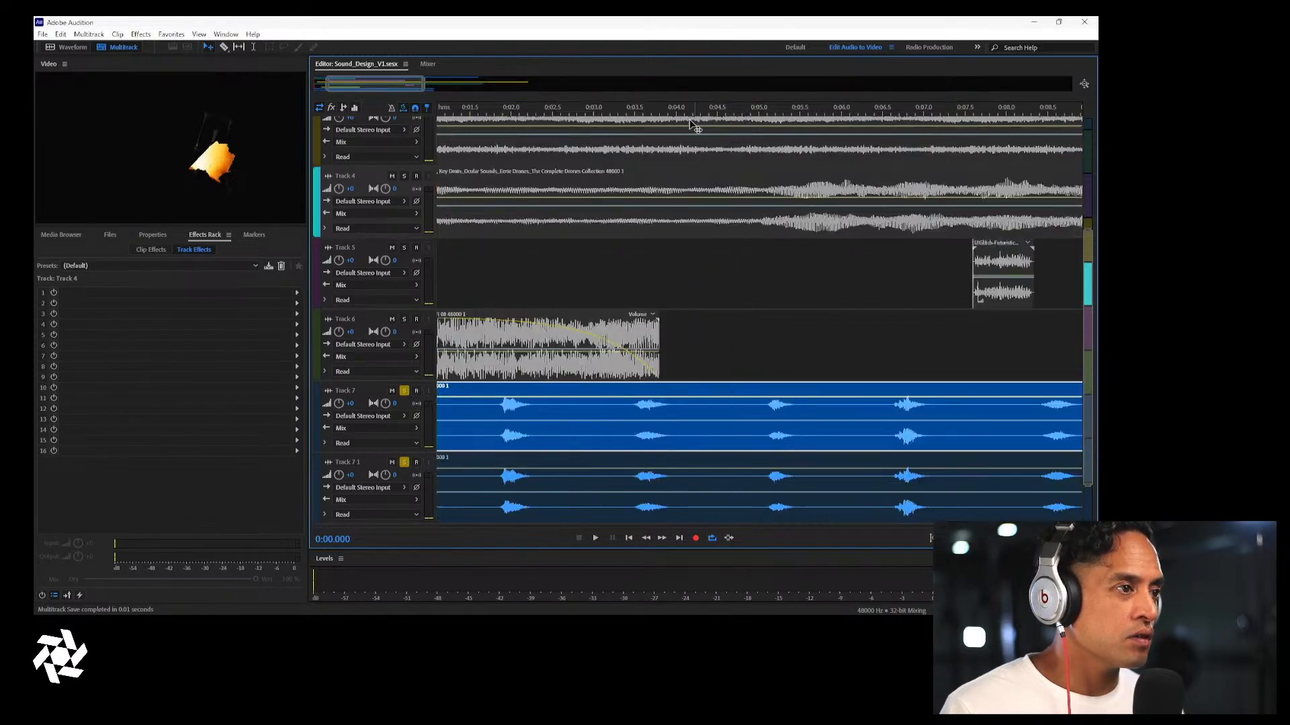
{"action": "right_click", "coordinate": [485, 107]}
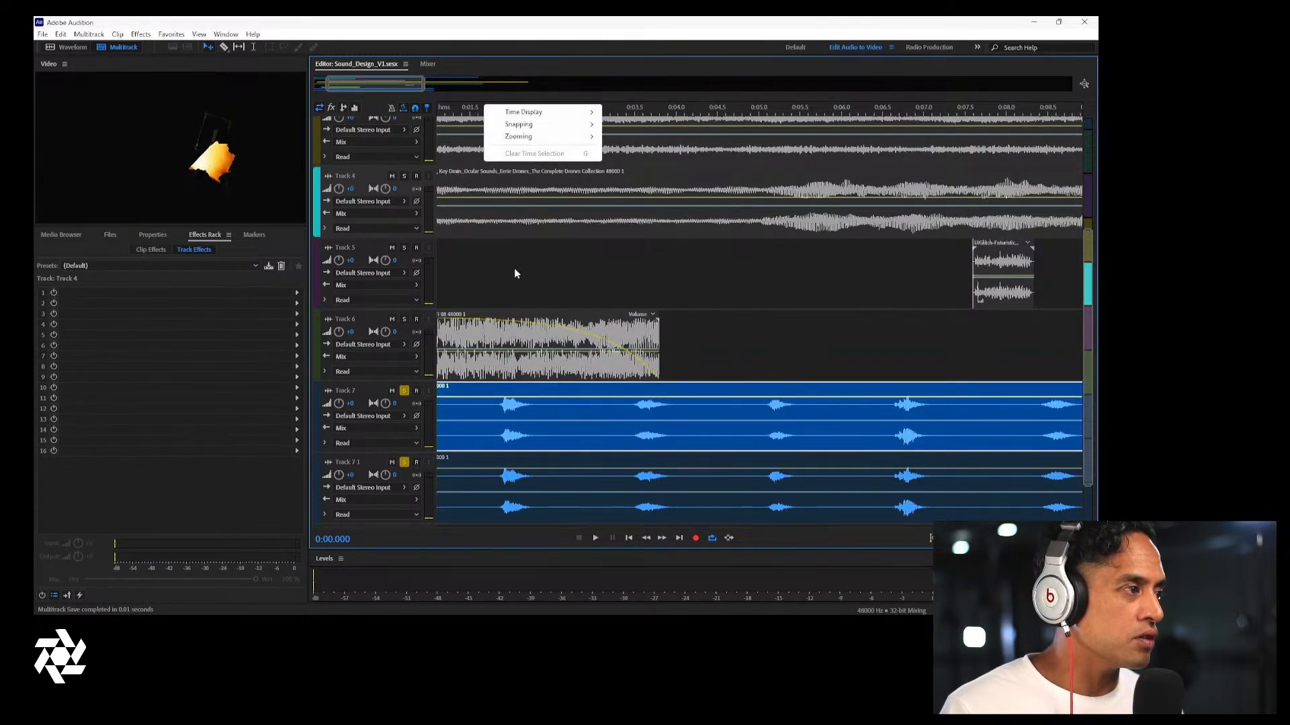
{"action": "left_click", "coordinate": [527, 274]}
{"action": "scroll", "coordinate": [531, 281], "scroll_direction": "down", "scroll_amount": 4}
{"action": "scroll", "coordinate": [534, 284], "scroll_direction": "up", "scroll_amount": 2}
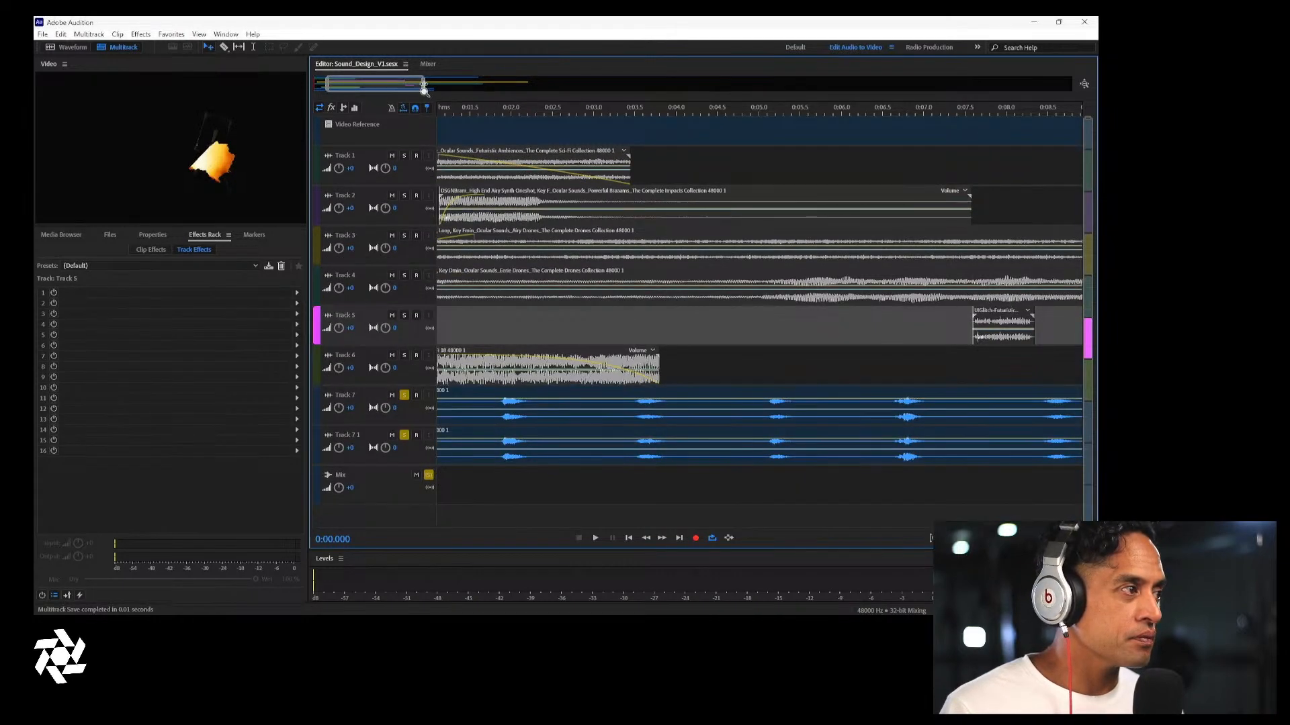
{"action": "left_click_drag", "start_coordinate": [423, 85], "coordinate": [480, 86]}
{"action": "left_click_drag", "start_coordinate": [383, 86], "coordinate": [365, 88]}
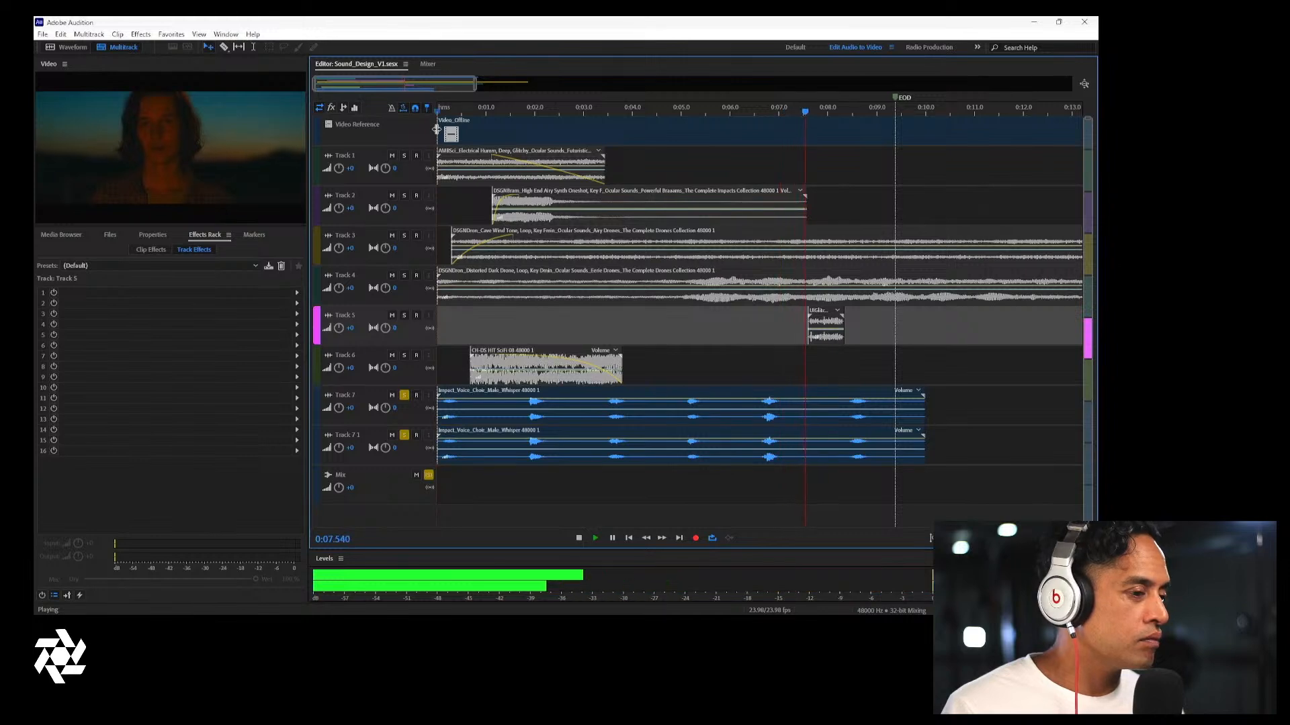
{"action": "key", "text": "space"}
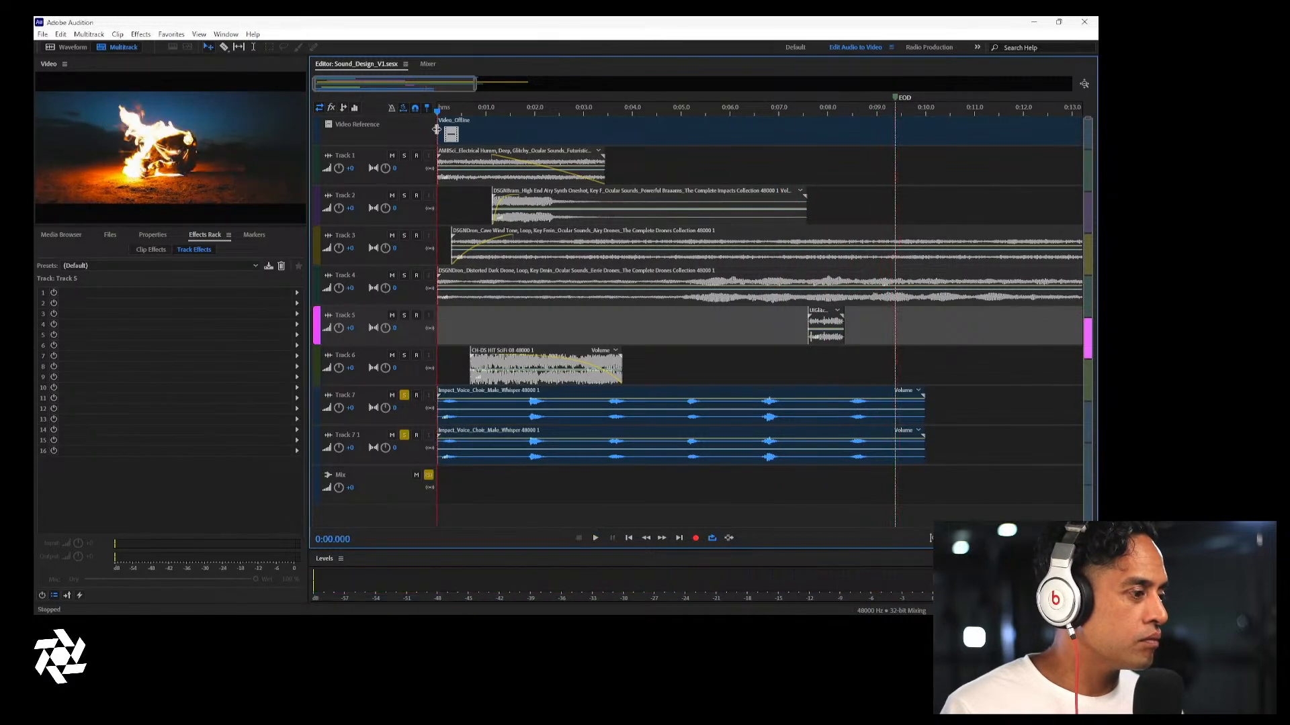
Try the Jump to Hyper-space and Music Enhancer effects rack presets on the duplicated whisper track, Track 7 1, during playback
{"action": "left_click", "coordinate": [366, 441]}
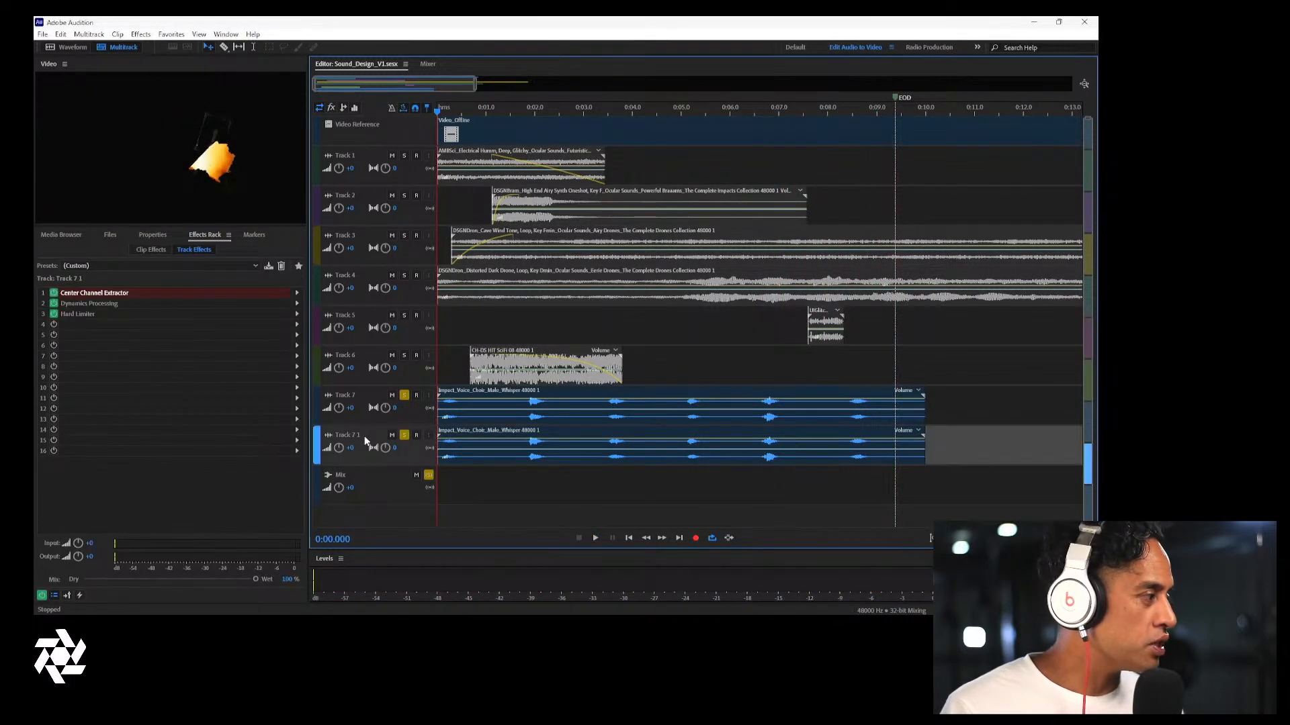
{"action": "left_click", "coordinate": [197, 265]}
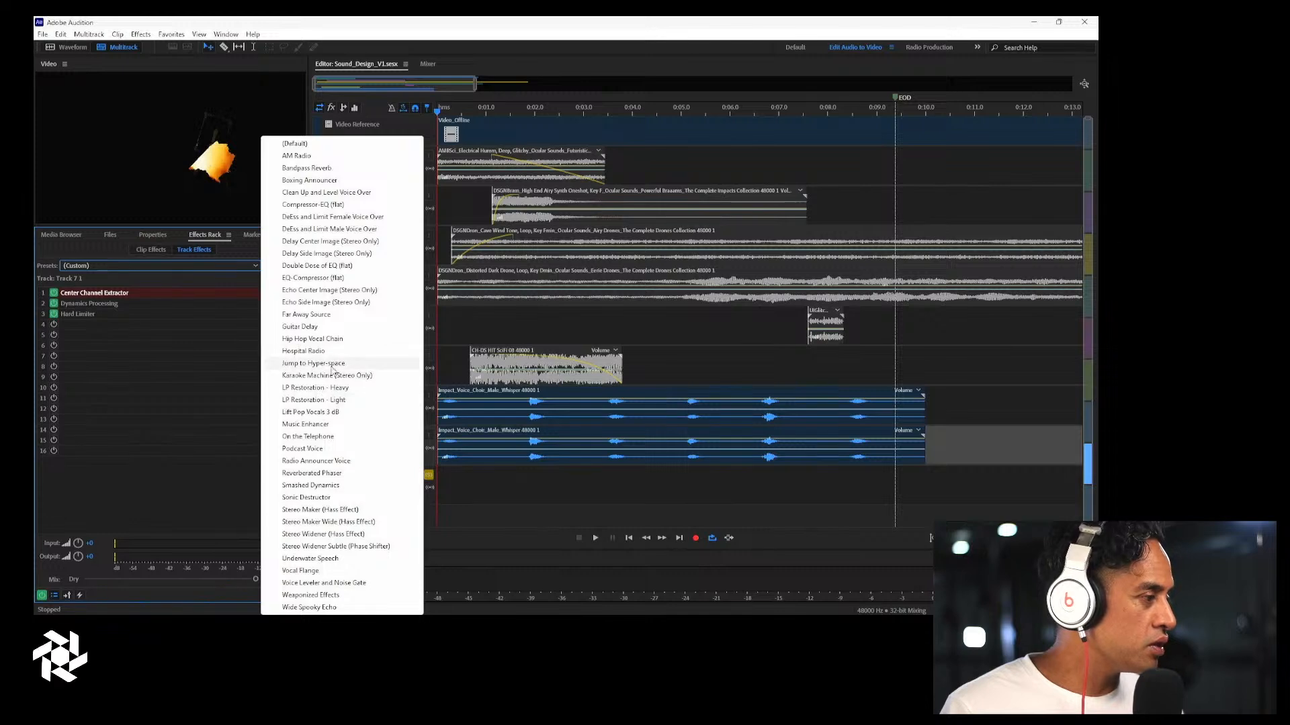
{"action": "left_click", "coordinate": [332, 364]}
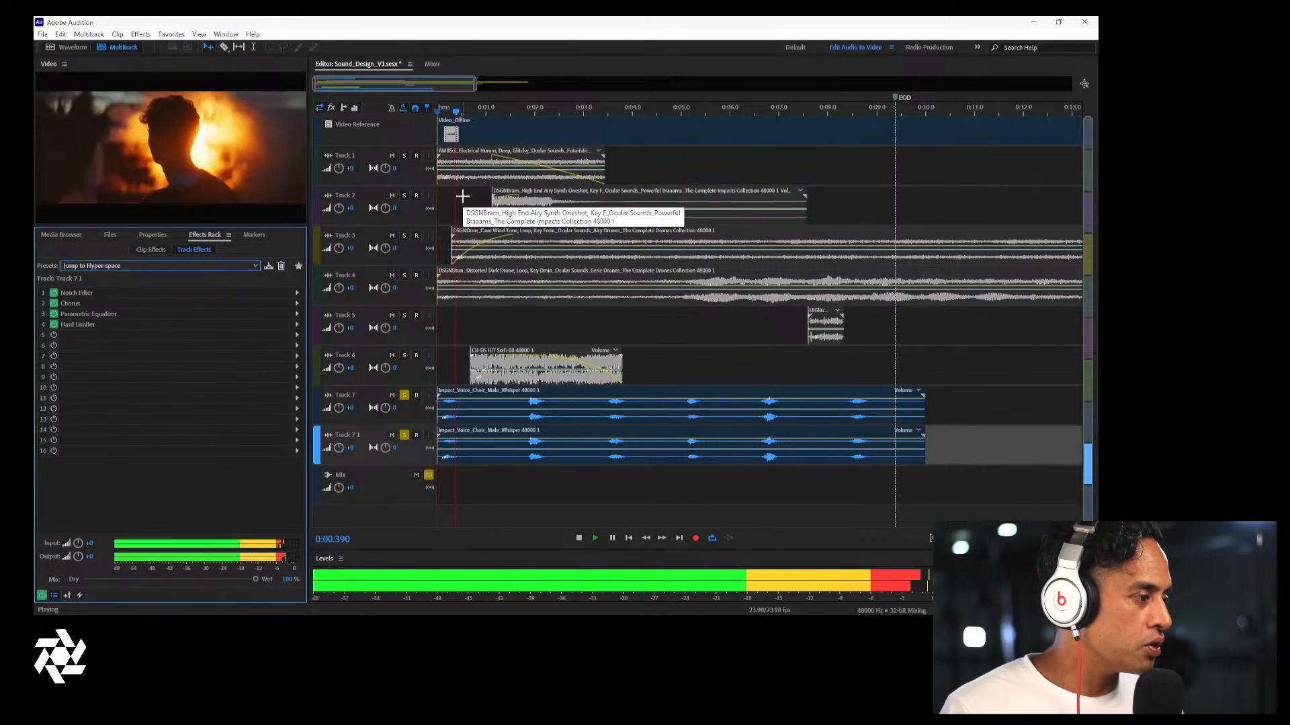
{"action": "left_click", "coordinate": [183, 264]}
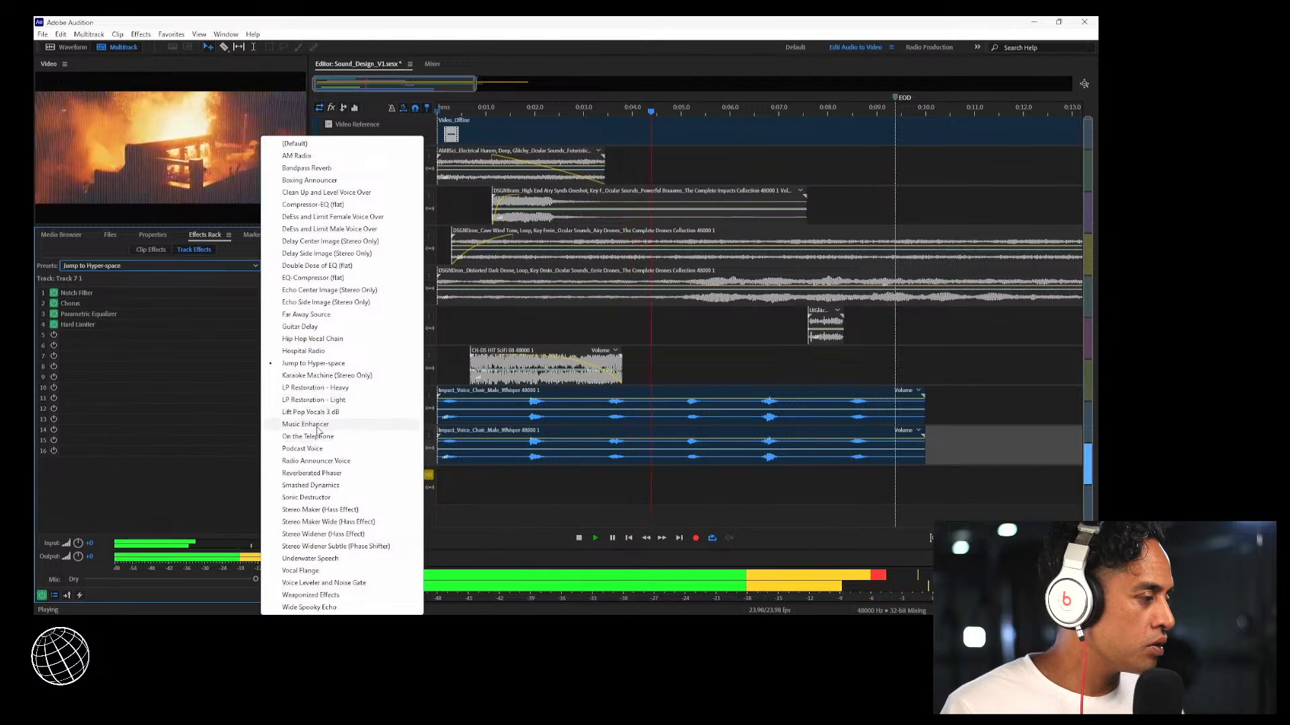
{"action": "left_click", "coordinate": [307, 424]}
Audition the Smashed Dynamics, Sonic Destructor and Stereo Maker (Haas Effect) rack presets on Track 7 1
{"action": "left_click", "coordinate": [192, 268]}
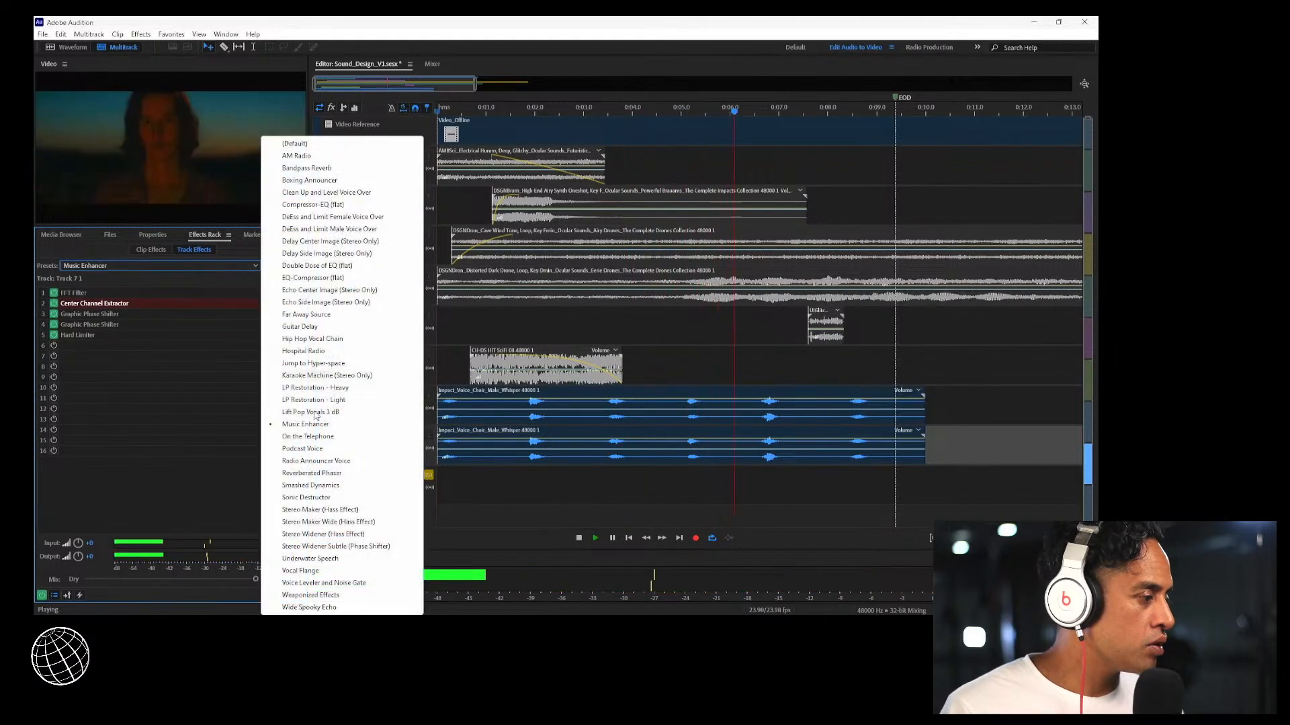
{"action": "left_click", "coordinate": [334, 490]}
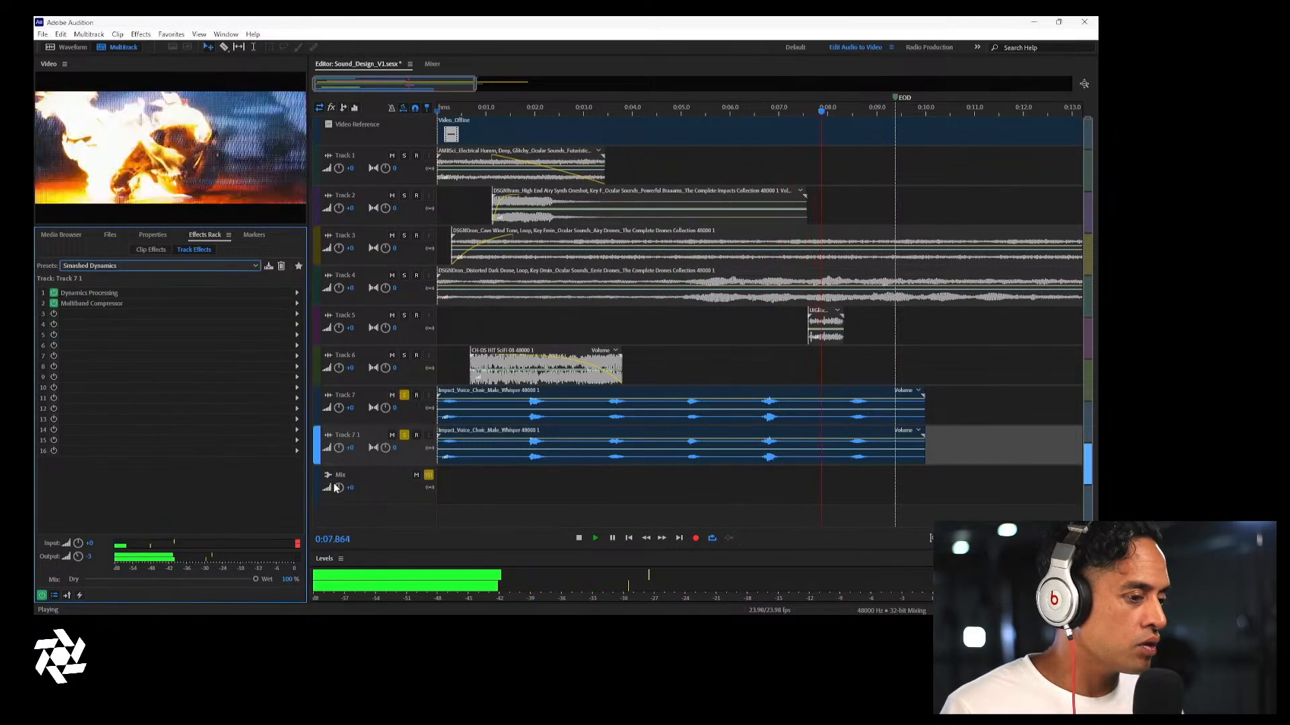
{"action": "left_click", "coordinate": [171, 267]}
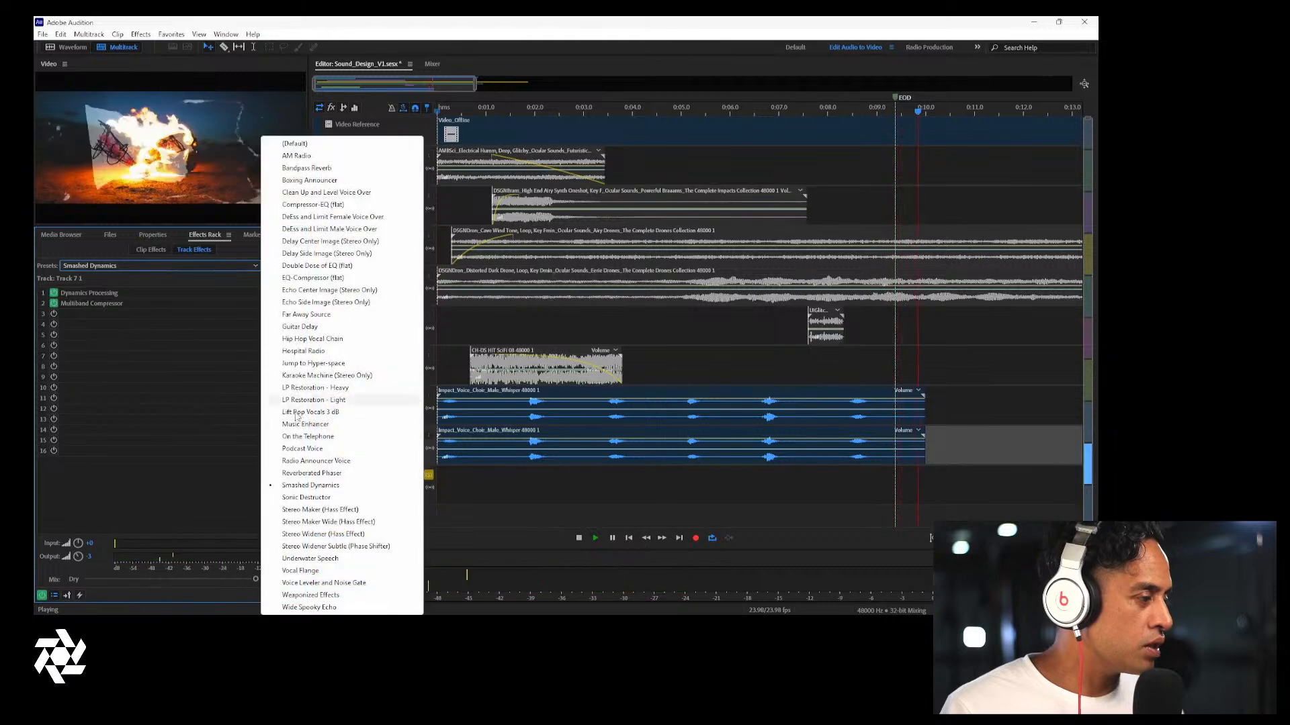
{"action": "left_click", "coordinate": [334, 497]}
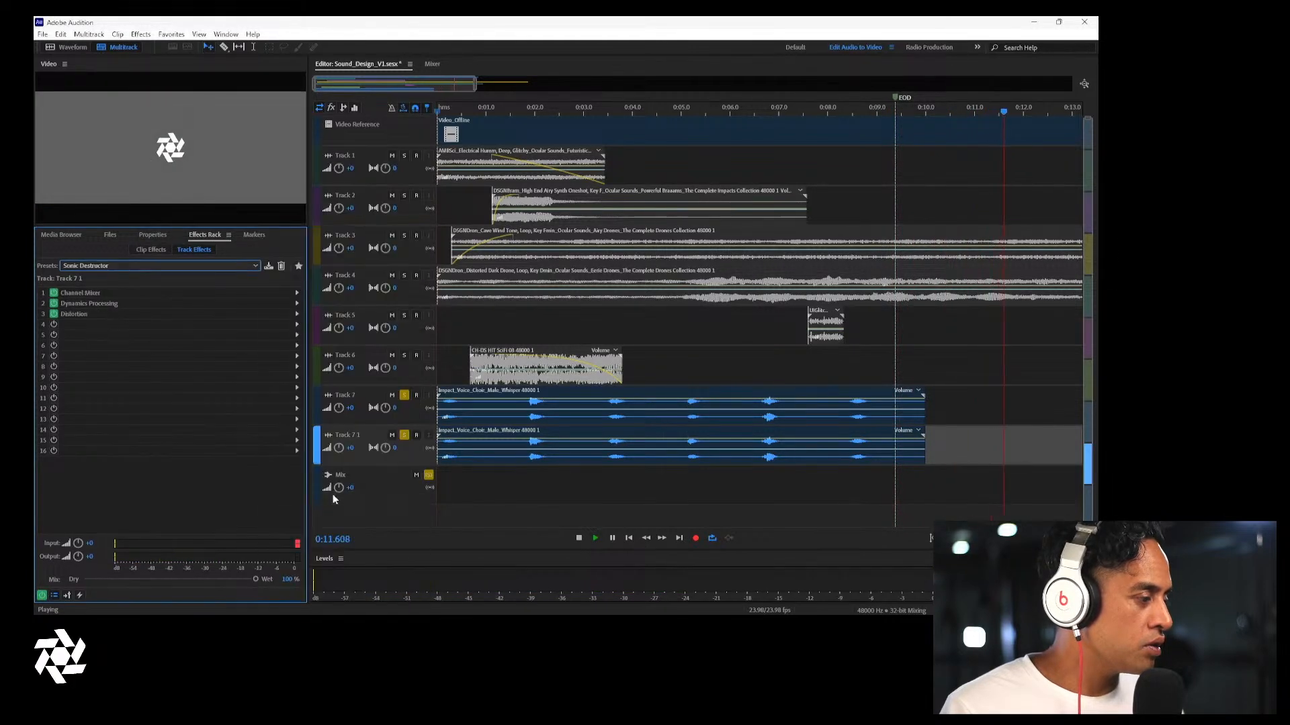
{"action": "left_click", "coordinate": [214, 264]}
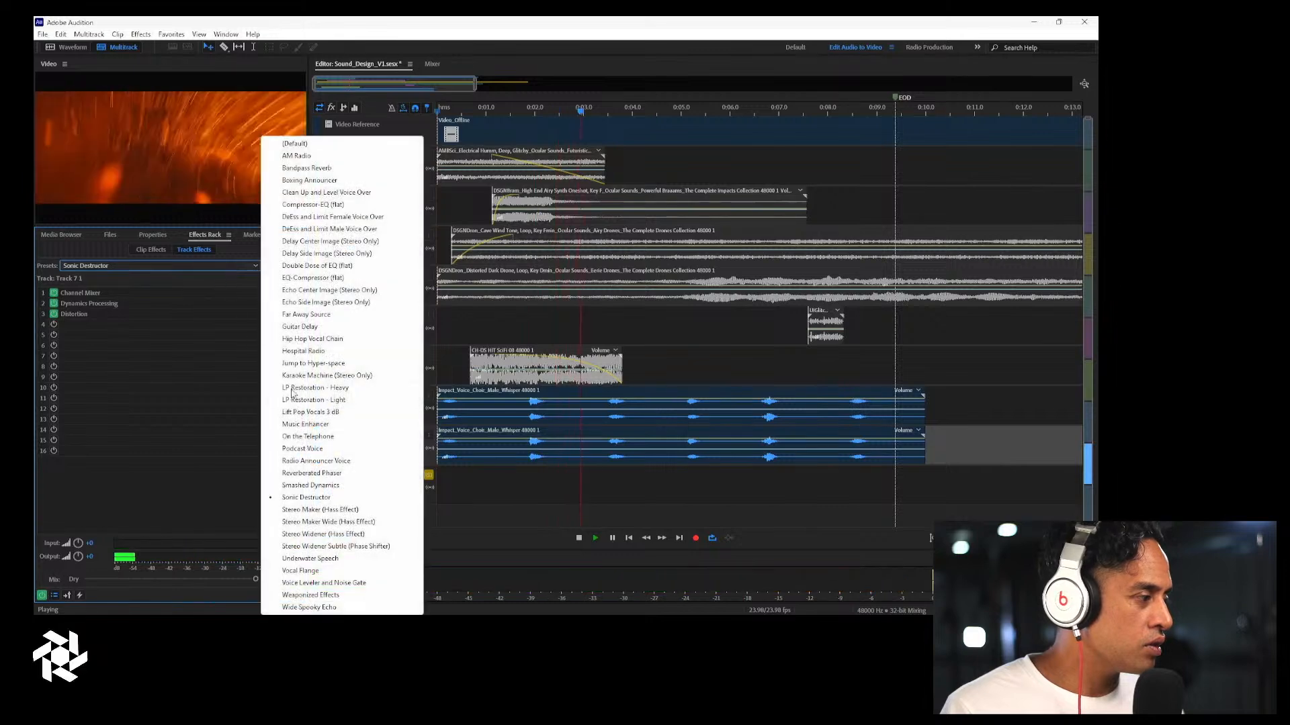
{"action": "left_click", "coordinate": [333, 504]}
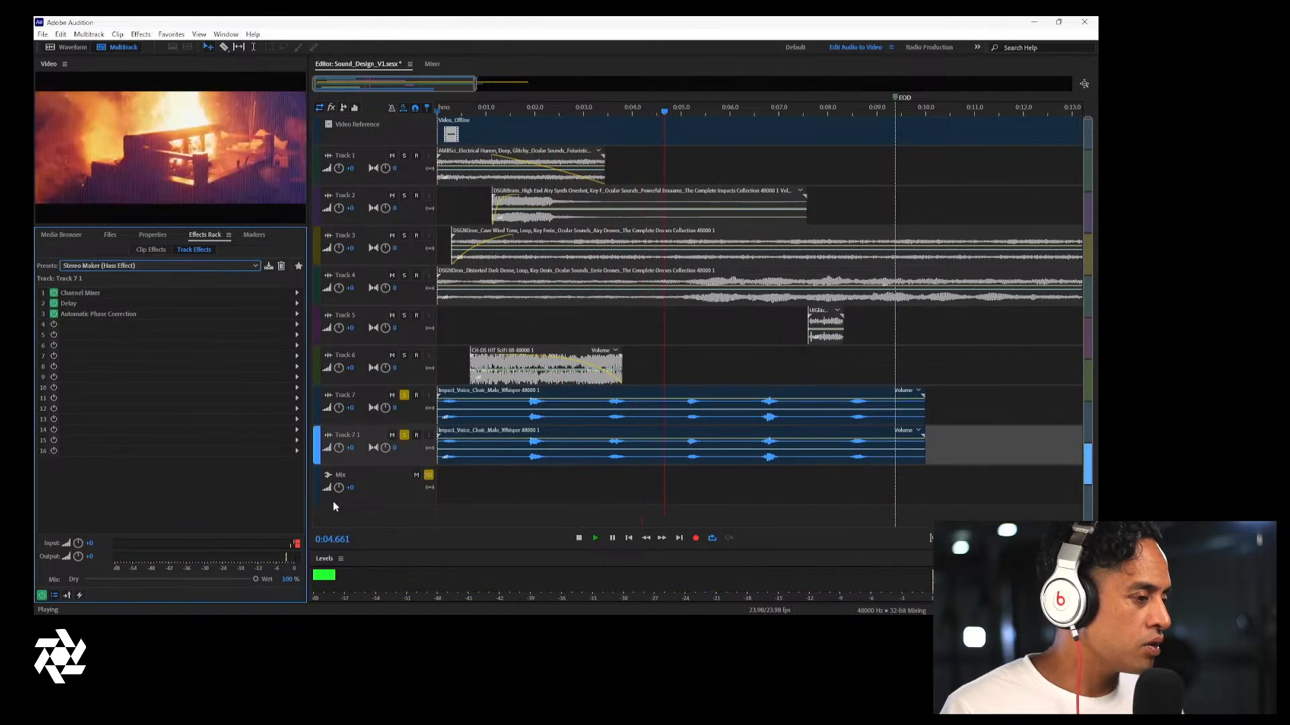
{"action": "key", "text": "space"}
Audition the Stereo Maker Wide (Haas Effect) and Stereo Widener (Haas Effect) rack presets on Track 7 1
{"action": "left_click", "coordinate": [188, 265]}
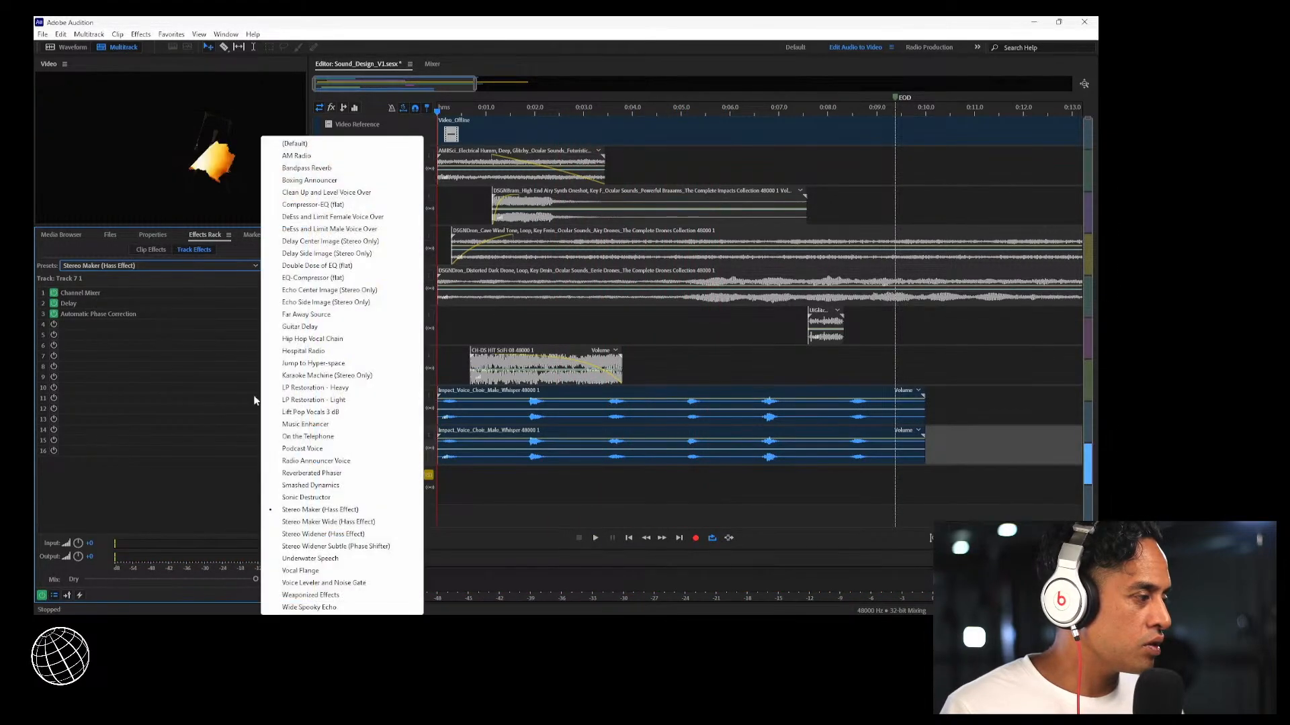
{"action": "left_click", "coordinate": [319, 522]}
{"action": "key", "text": "space"}
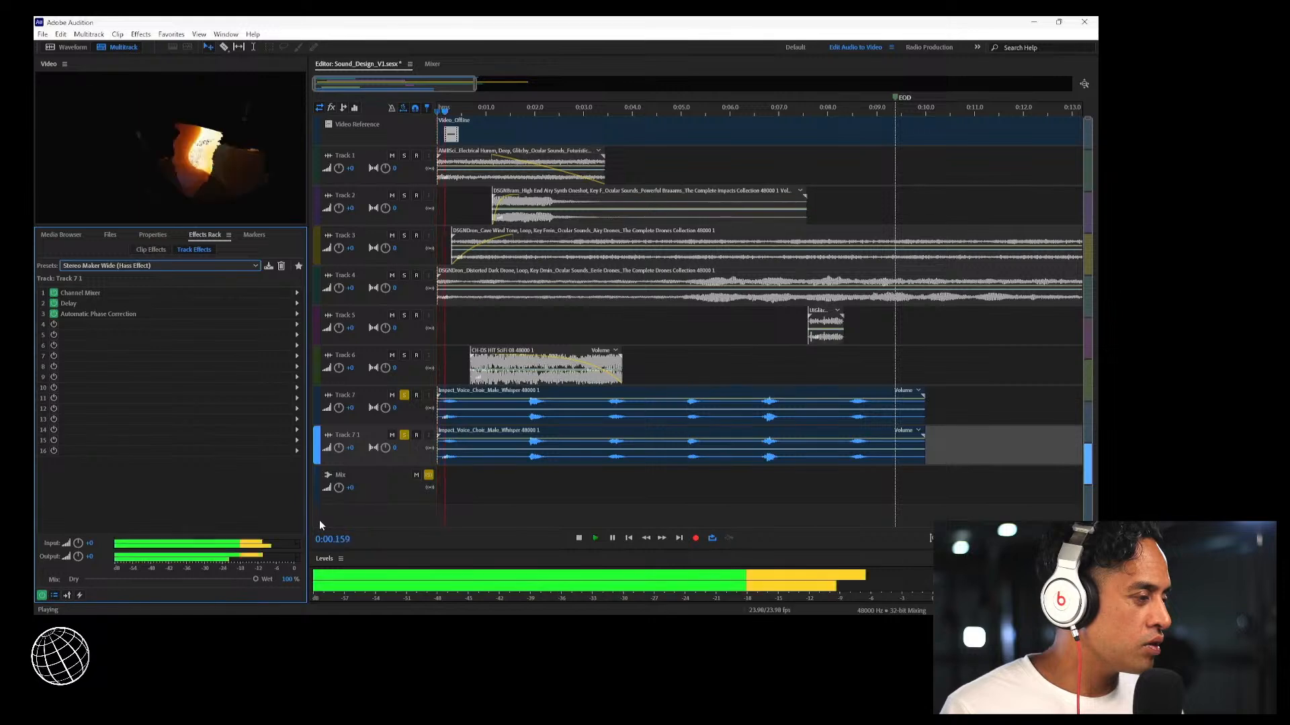
{"action": "key", "text": "space"}
{"action": "left_click", "coordinate": [210, 263]}
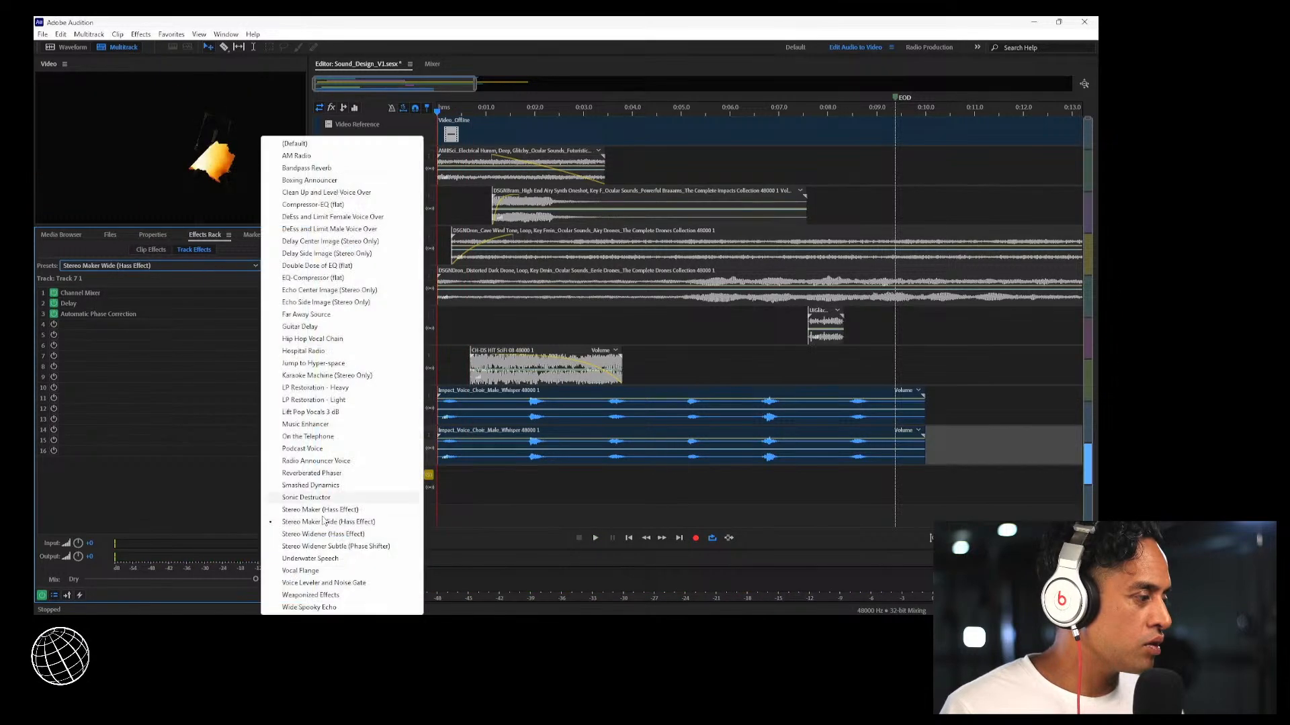
{"action": "left_click", "coordinate": [329, 535]}
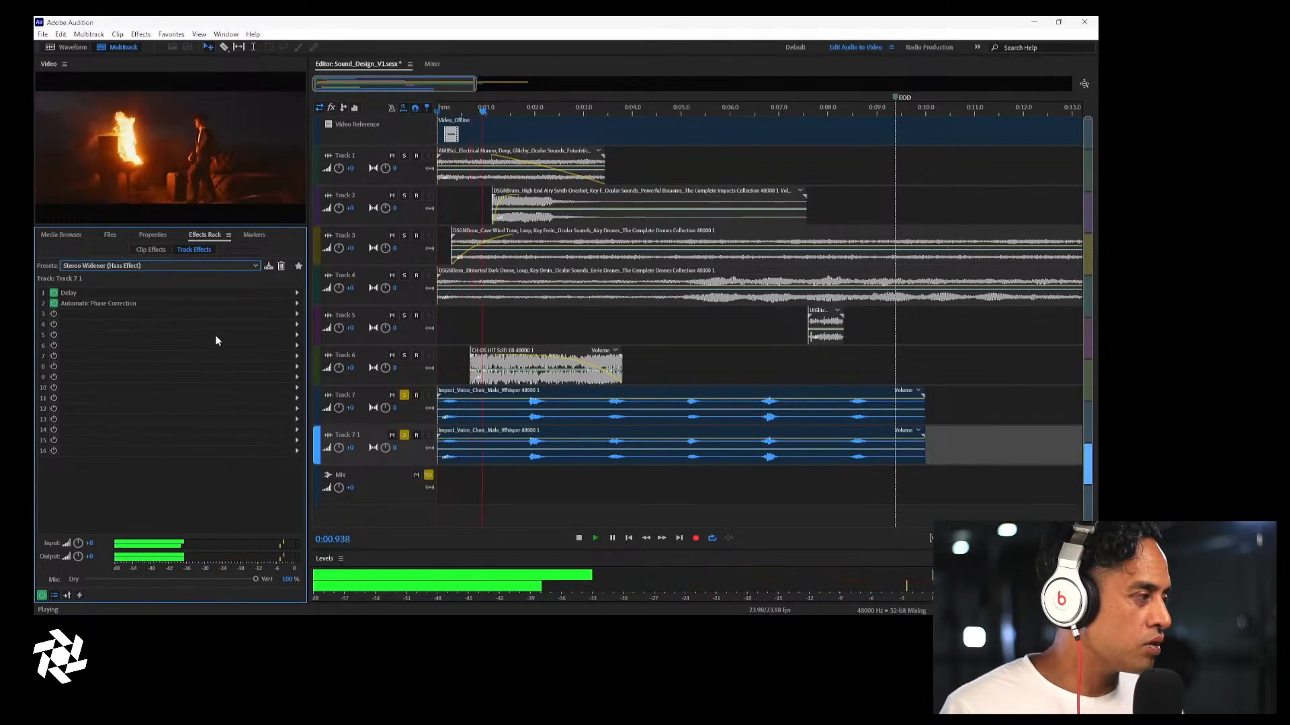
{"action": "key", "text": "space"}
Try the Stereo Widener Subtle (Phase Shifter) and Underwater Speech rack presets on Track 7 1
{"action": "left_click", "coordinate": [203, 263]}
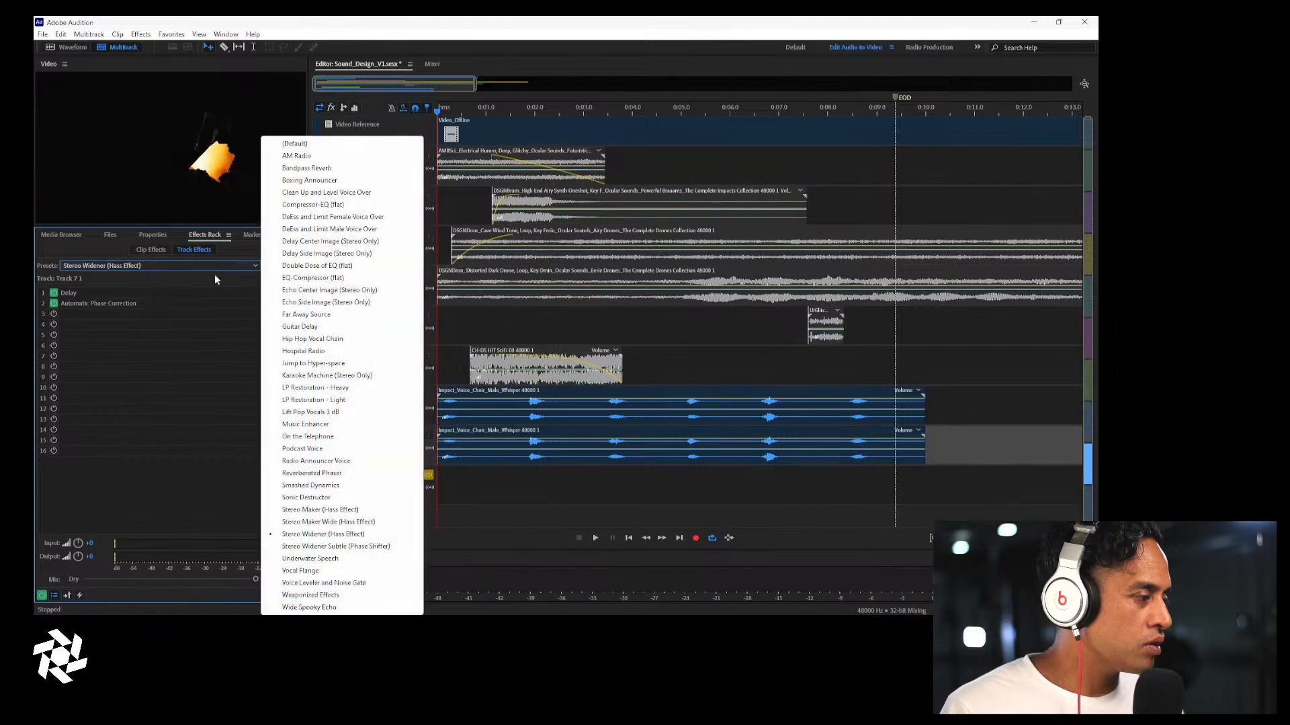
{"action": "left_click", "coordinate": [325, 547]}
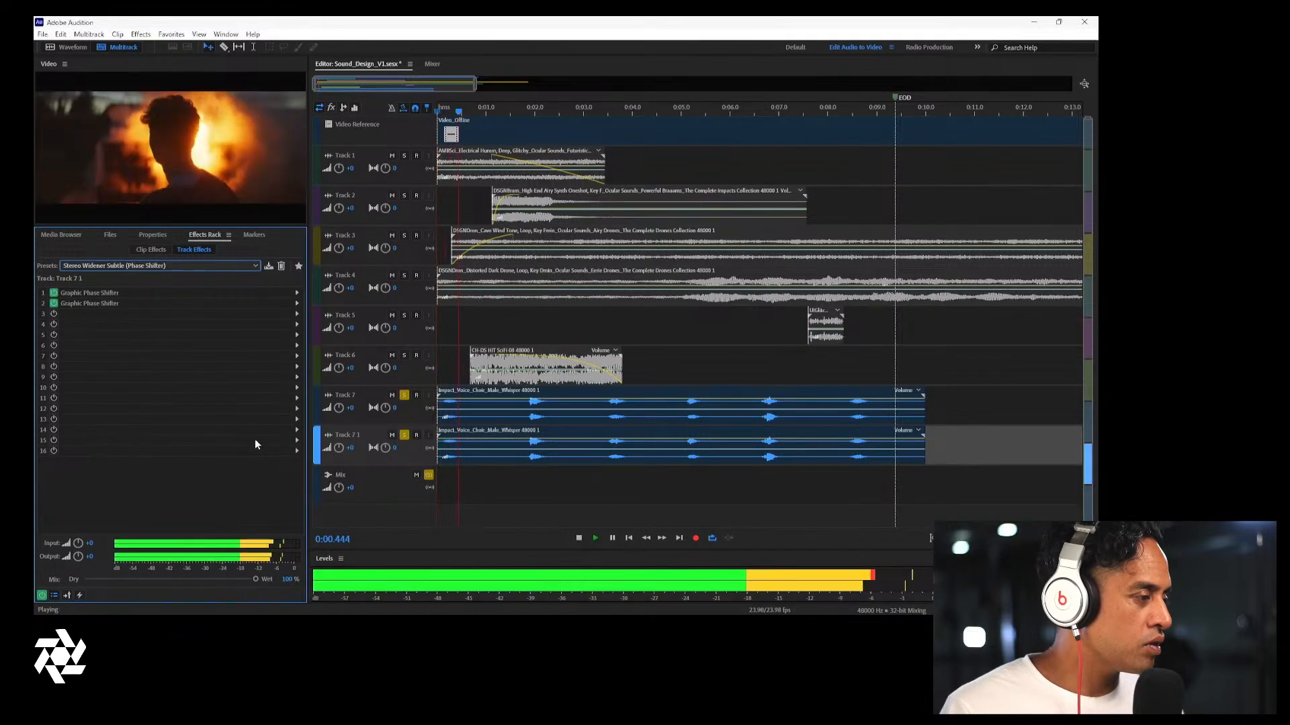
{"action": "key", "text": "space"}
{"action": "left_click", "coordinate": [255, 265]}
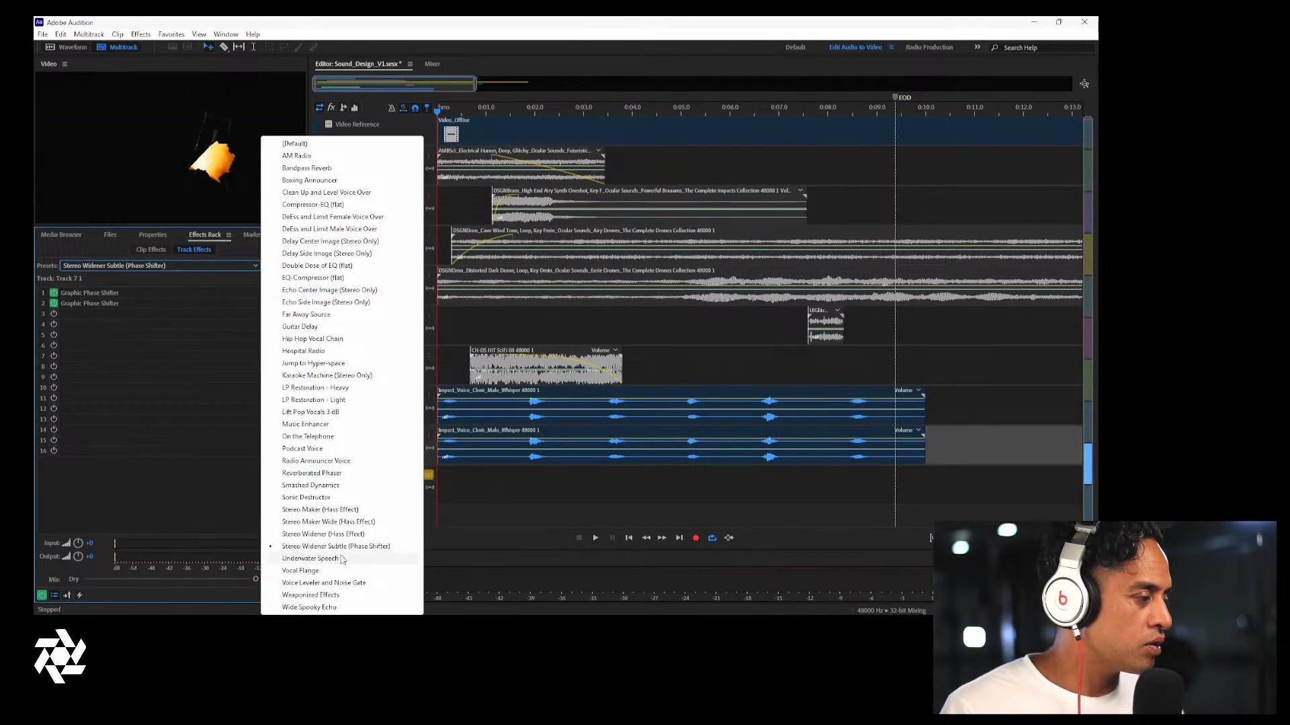
{"action": "left_click", "coordinate": [310, 559]}
Audition the Vocal Flange and Weaponized Effects rack presets on Track 7 1
{"action": "left_click", "coordinate": [232, 264]}
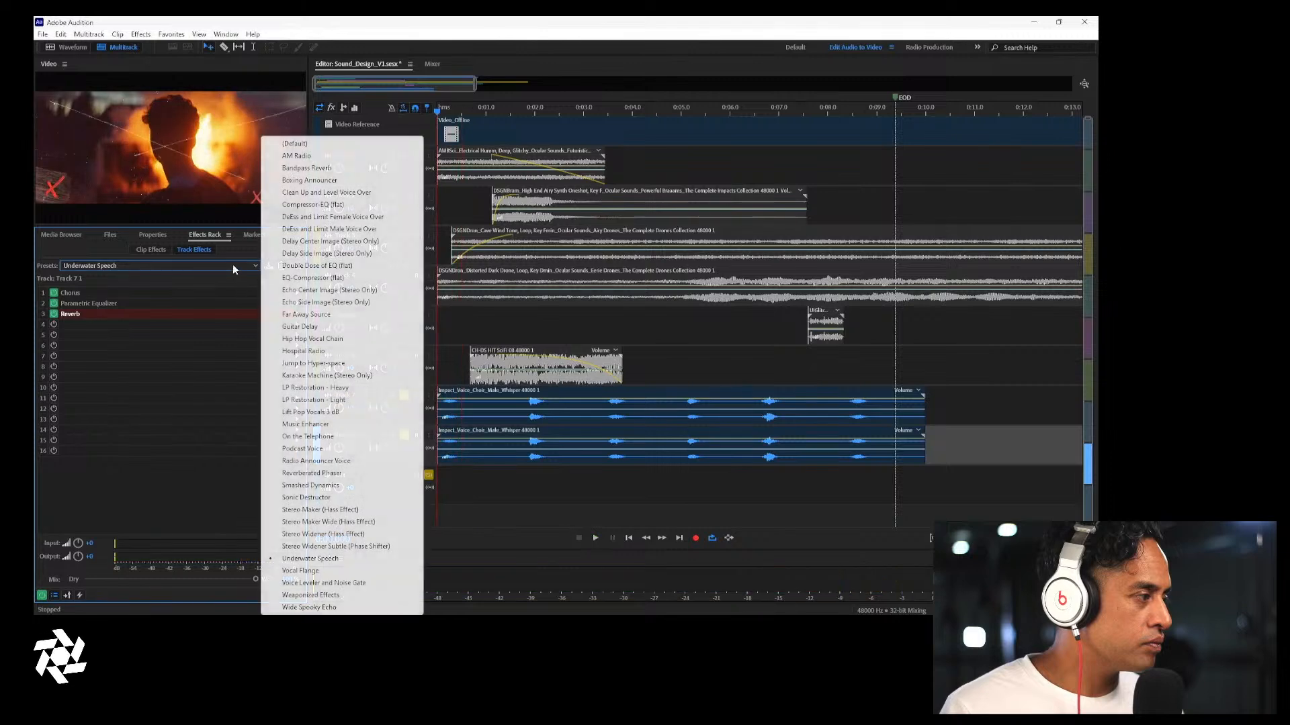
{"action": "key", "text": "space"}
{"action": "left_click", "coordinate": [315, 570]}
{"action": "key", "text": "space"}
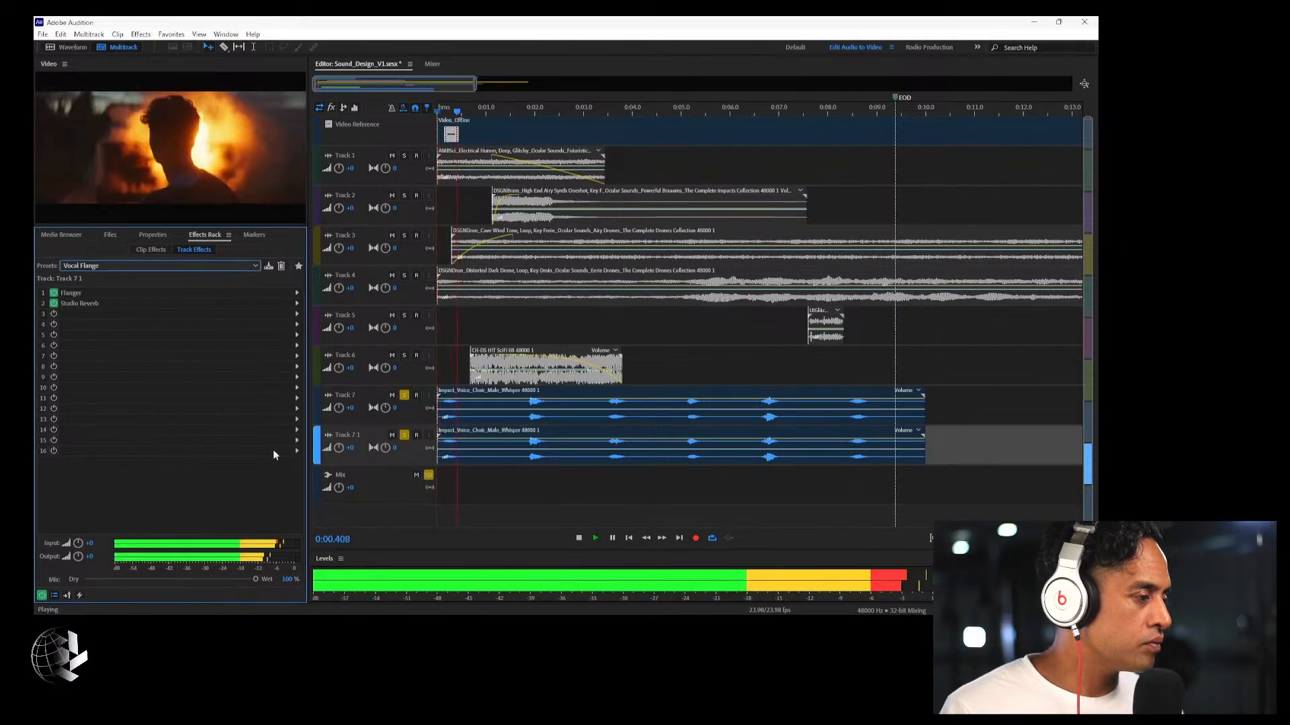
{"action": "key", "text": "space"}
{"action": "left_click", "coordinate": [234, 267]}
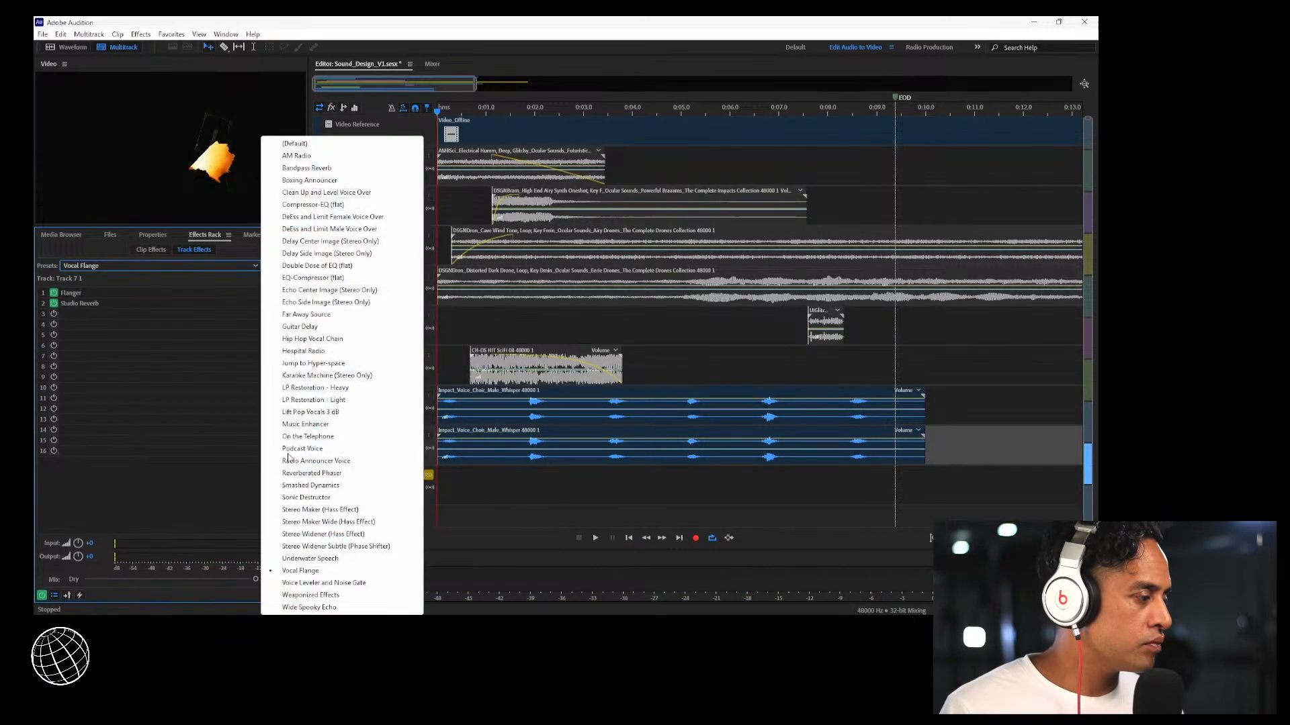
{"action": "left_click", "coordinate": [310, 595]}
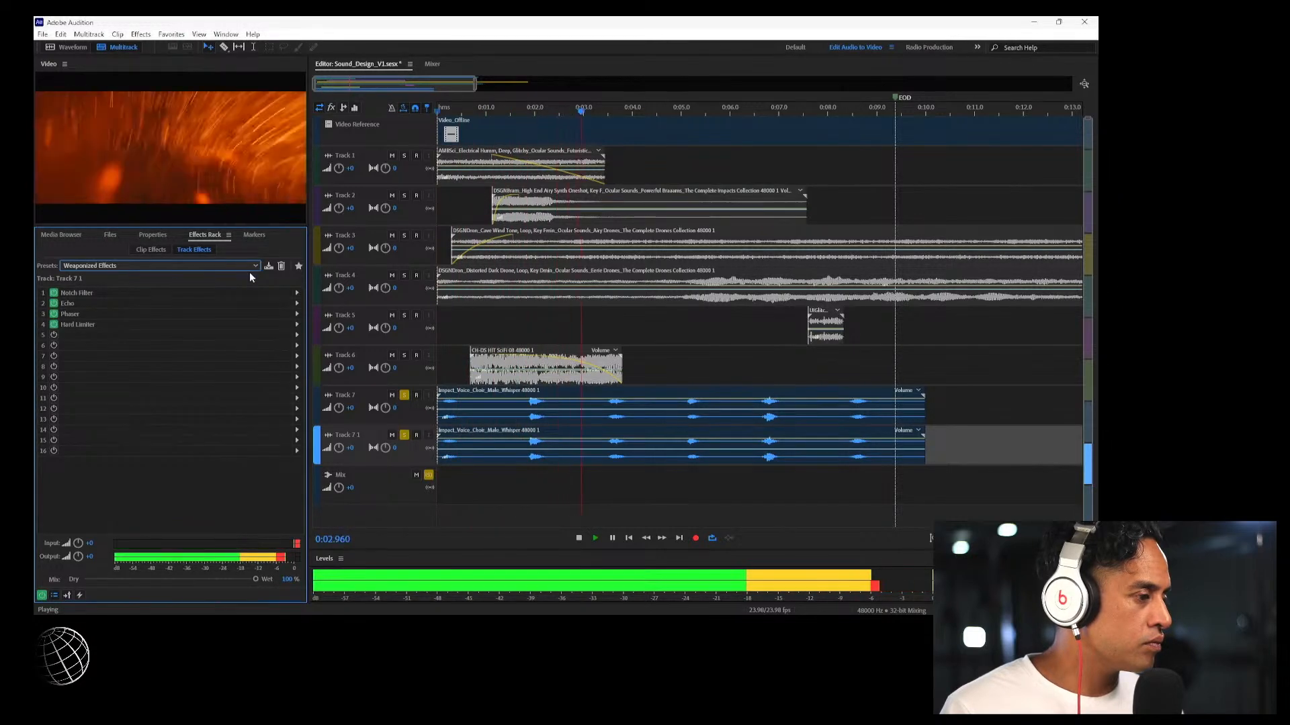
{"action": "key", "text": "space"}
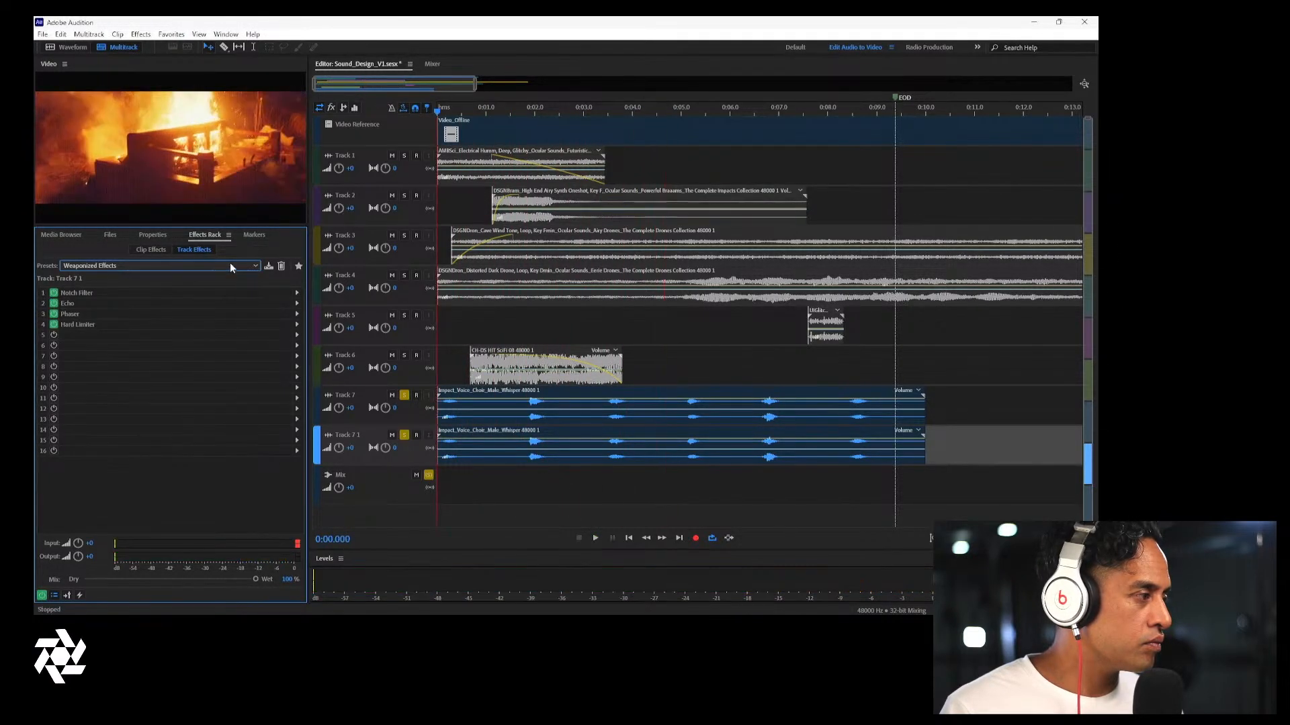
Apply the Smashed Dynamics effects rack preset to Track 7 1
{"action": "left_click", "coordinate": [230, 265]}
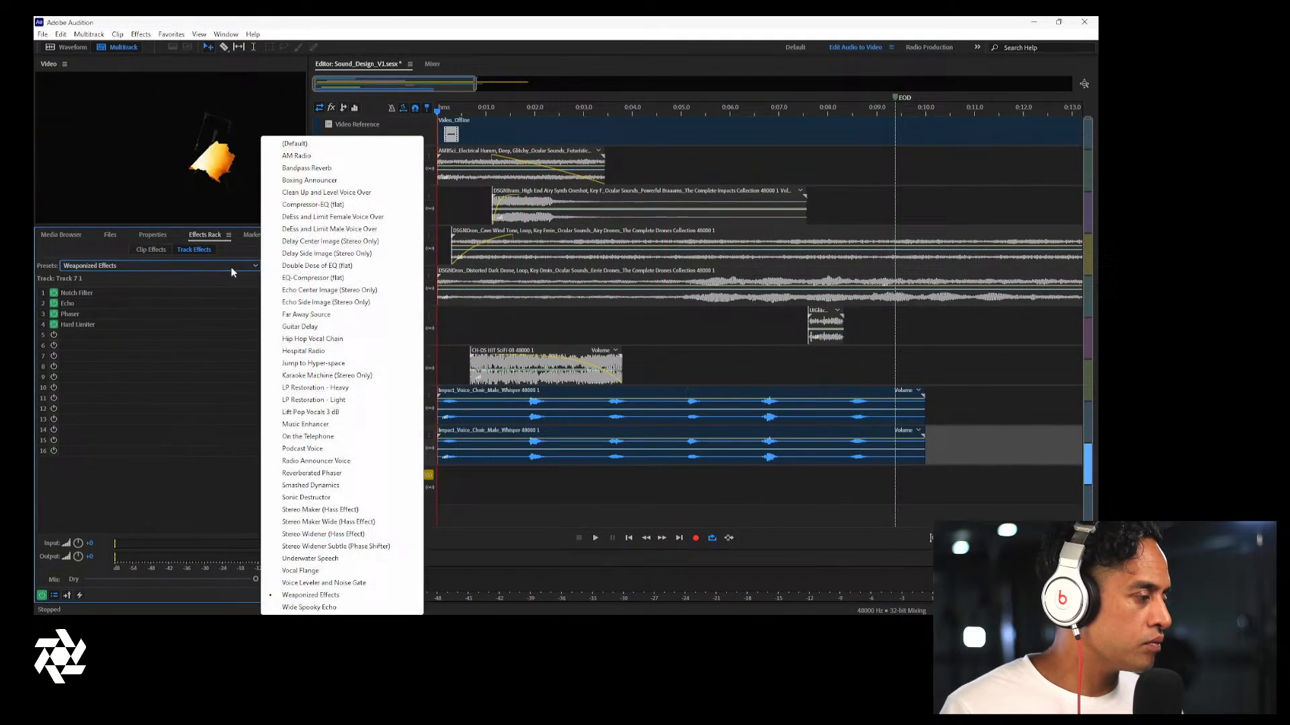
{"action": "left_click", "coordinate": [333, 486]}
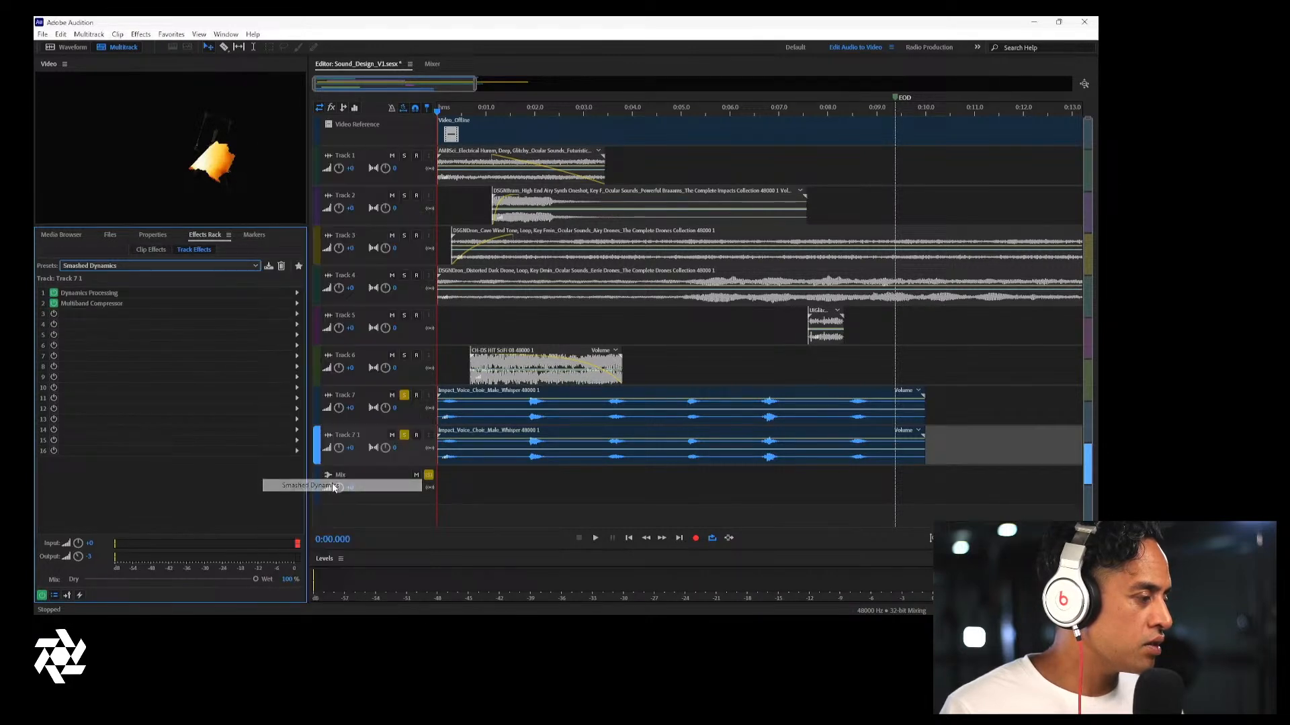
Audition the Sonic Destructor rack preset on Track 7 1
{"action": "key", "text": "space"}
{"action": "left_click", "coordinate": [229, 265]}
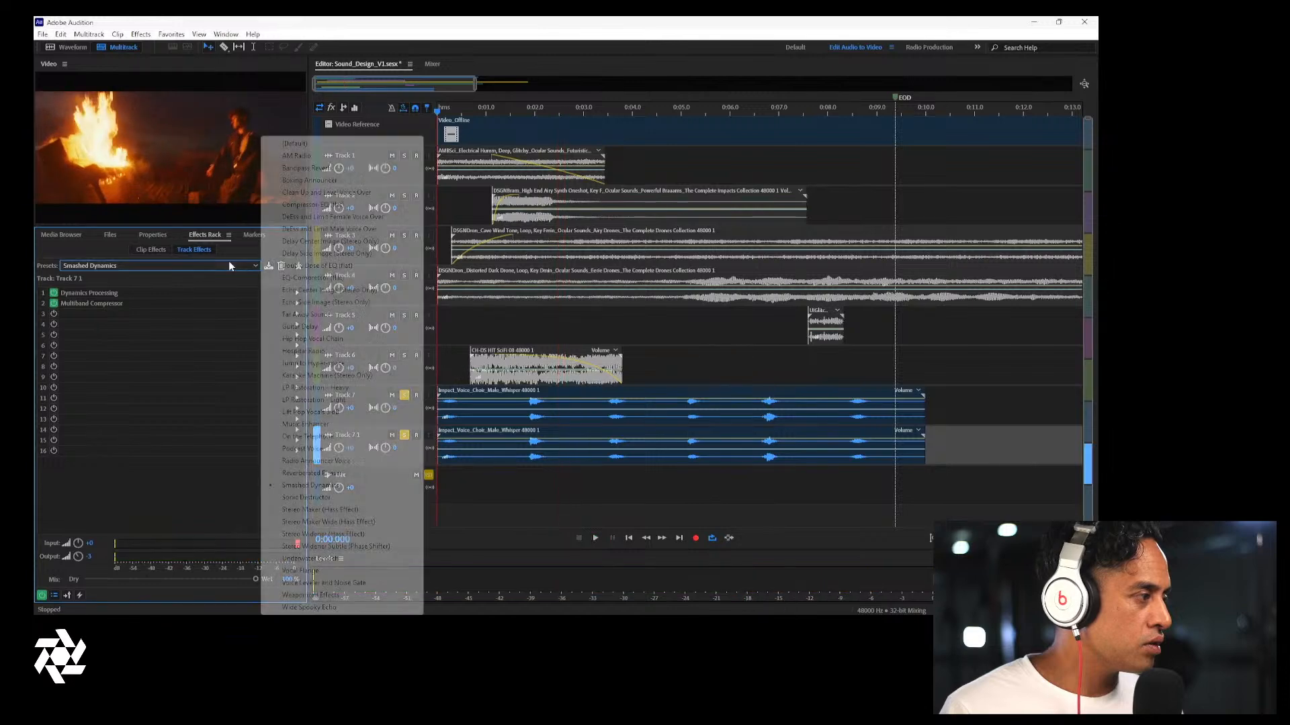
{"action": "left_click", "coordinate": [306, 497]}
{"action": "key", "text": "space"}
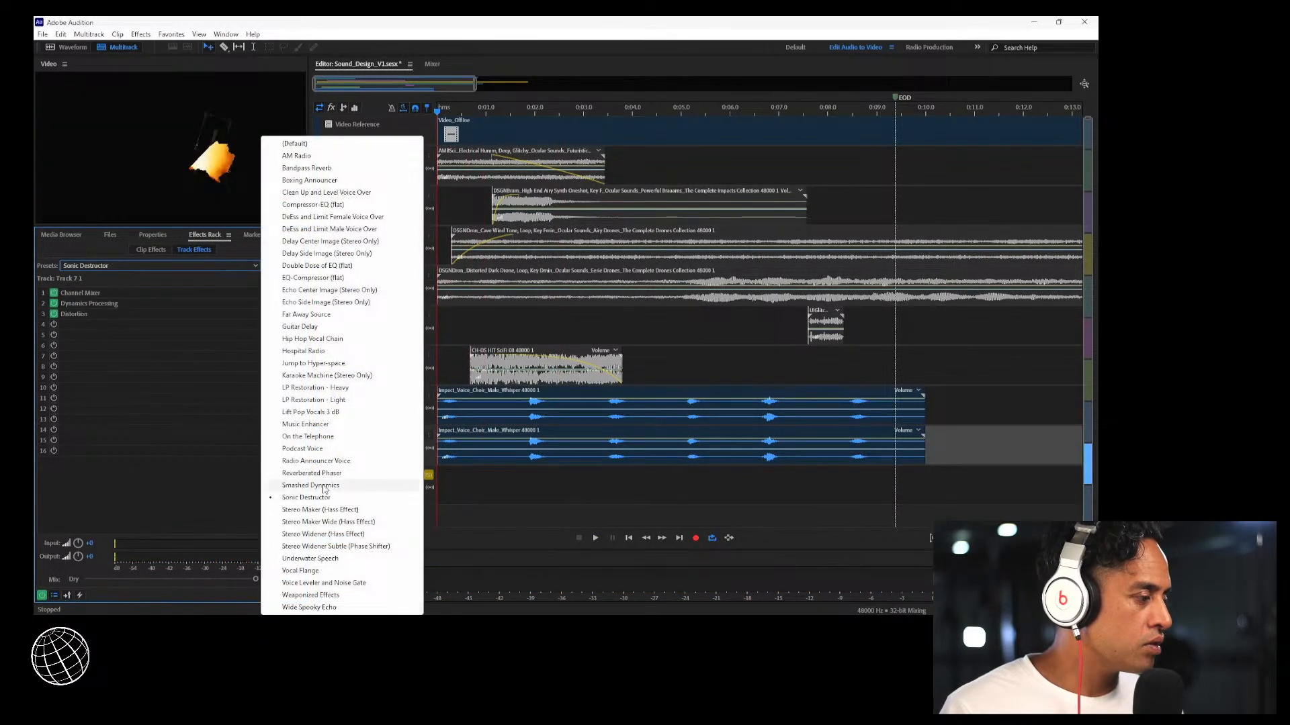
Audition the Reverberated Phaser and On the Telephone rack presets on Track 7 1
{"action": "left_click", "coordinate": [324, 486]}
{"action": "left_click", "coordinate": [229, 266]}
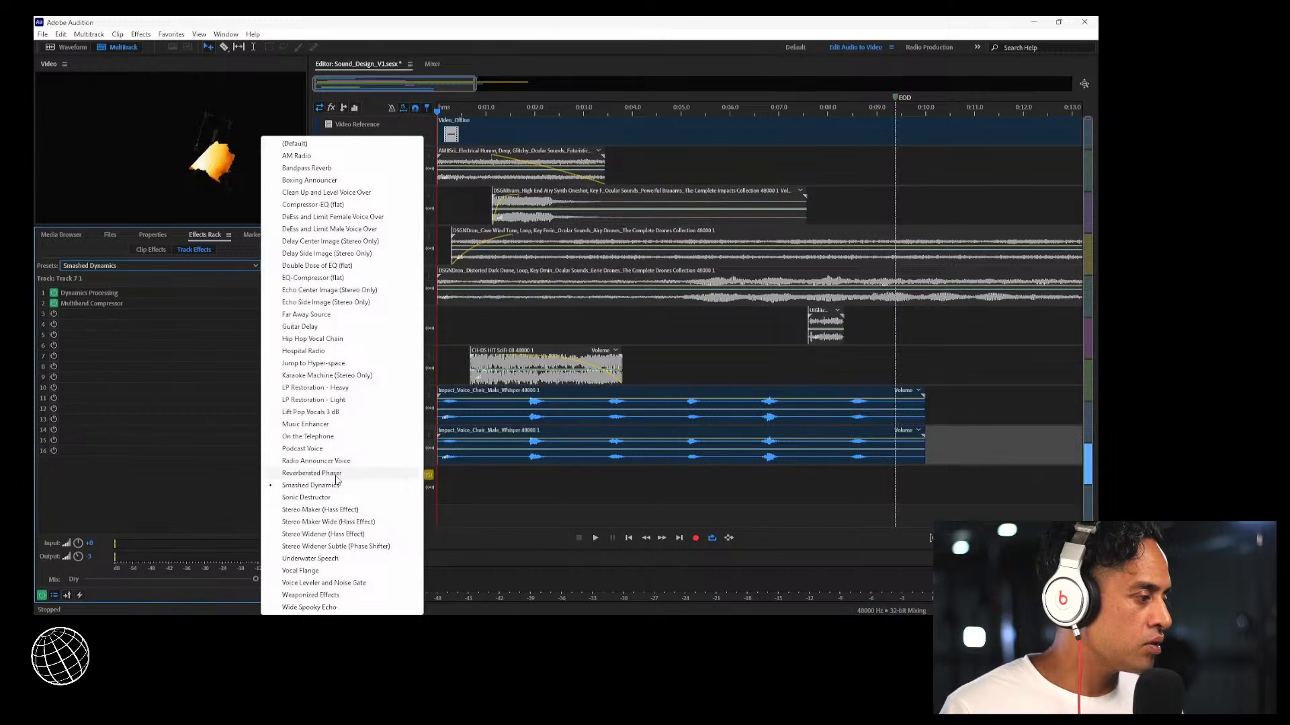
{"action": "left_click", "coordinate": [336, 474]}
{"action": "key", "text": "space"}
{"action": "key", "text": "space"}
{"action": "left_click", "coordinate": [233, 268]}
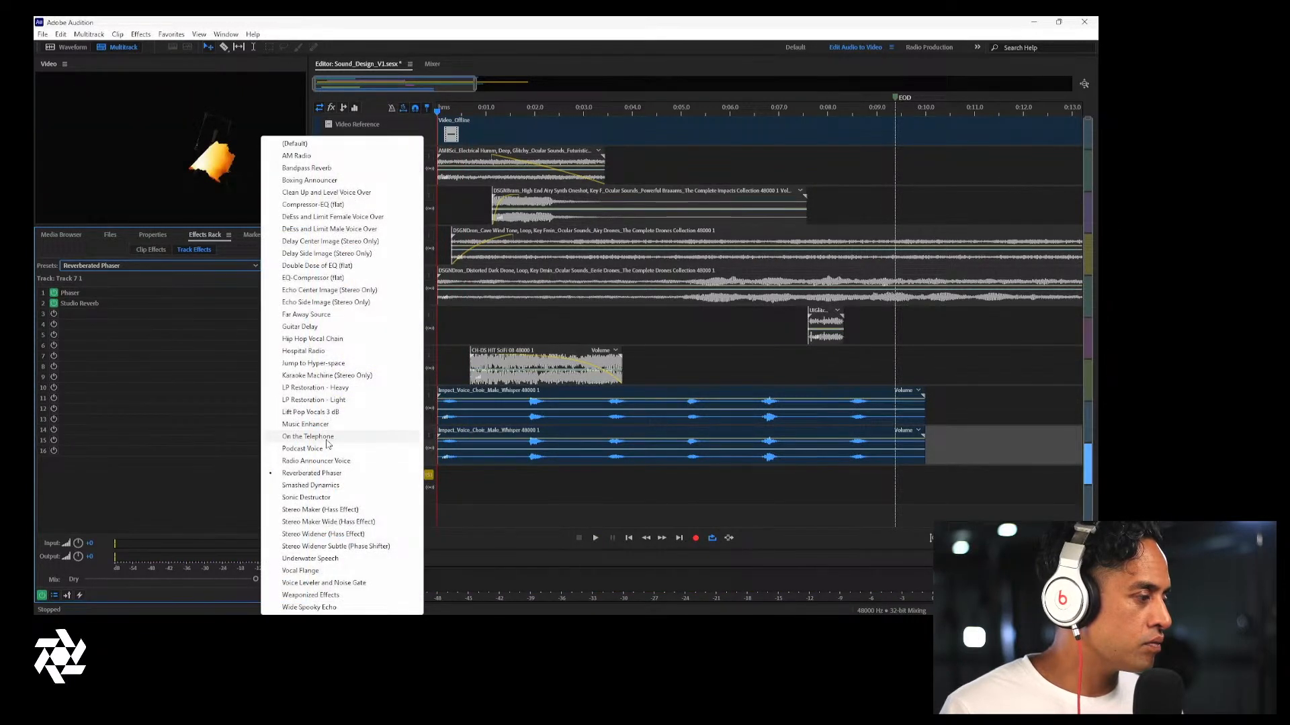
{"action": "left_click", "coordinate": [316, 437]}
{"action": "key", "text": "space"}
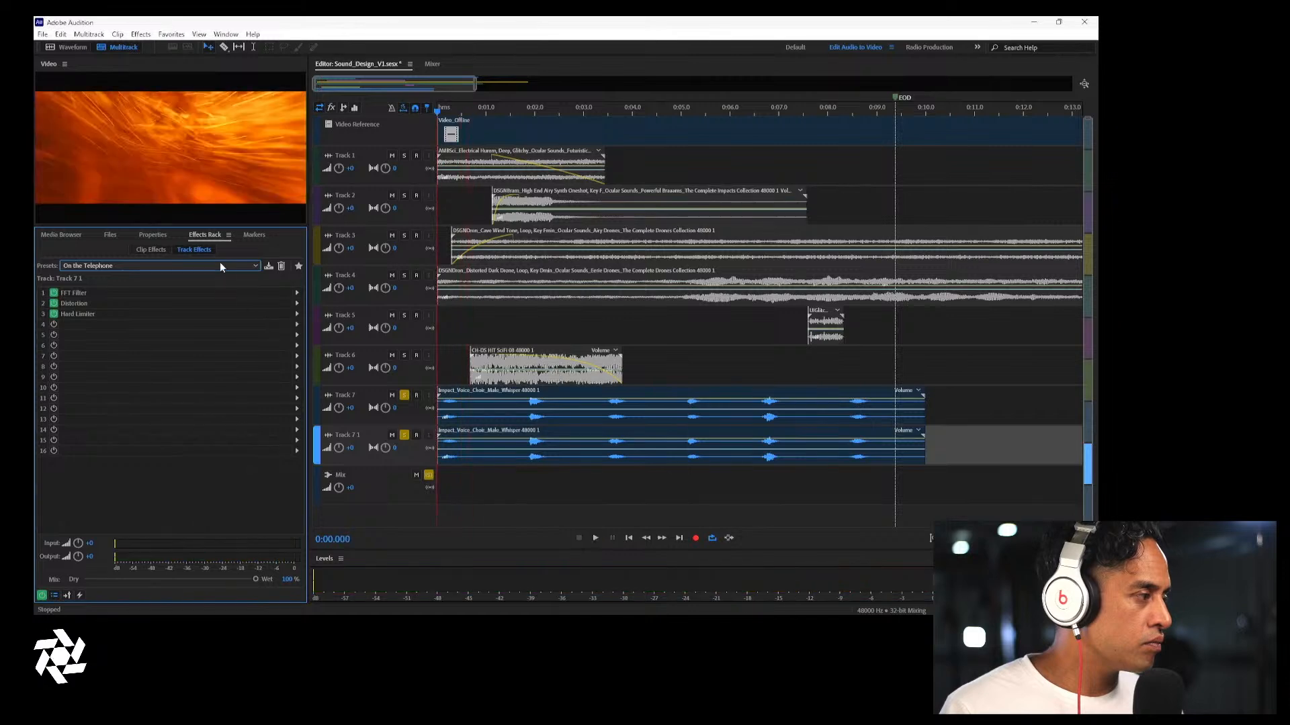
Set the effects rack preset of Track 7 1 back to Smashed Dynamics and play it
{"action": "left_click", "coordinate": [223, 266]}
{"action": "left_click", "coordinate": [317, 486]}
{"action": "key", "text": "space"}
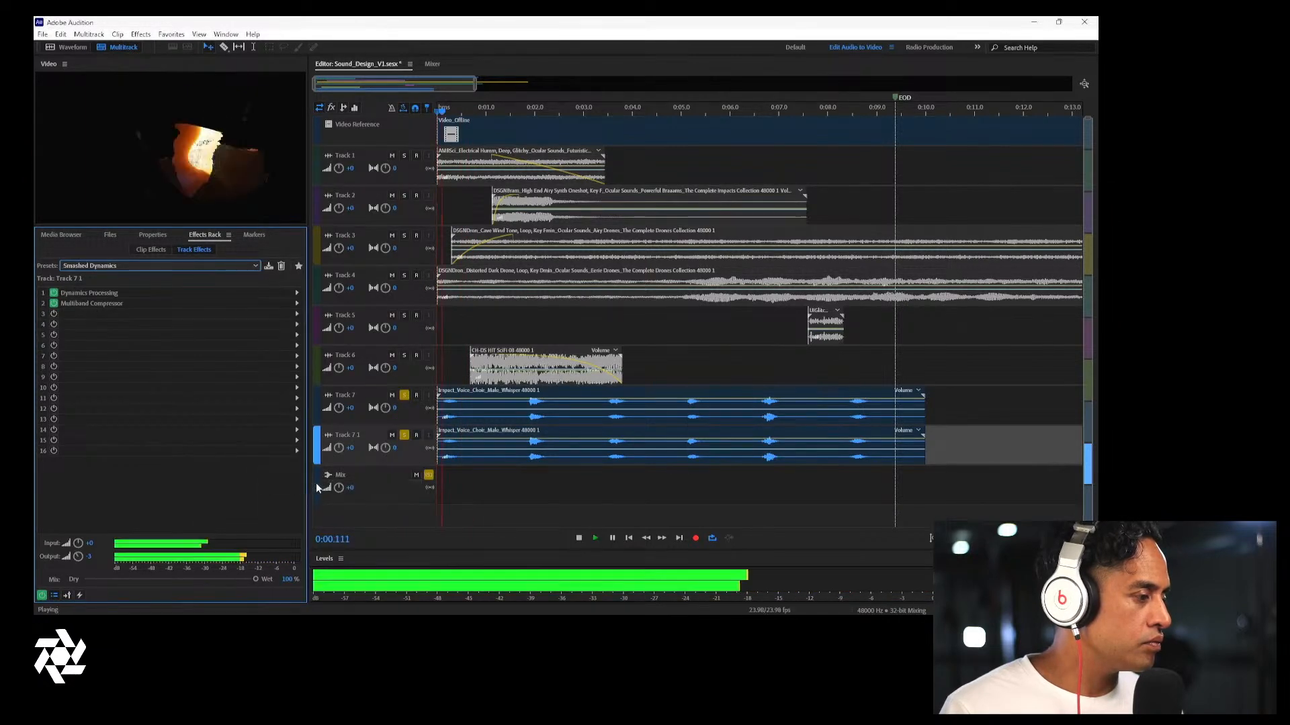
{"action": "key", "text": "space"}
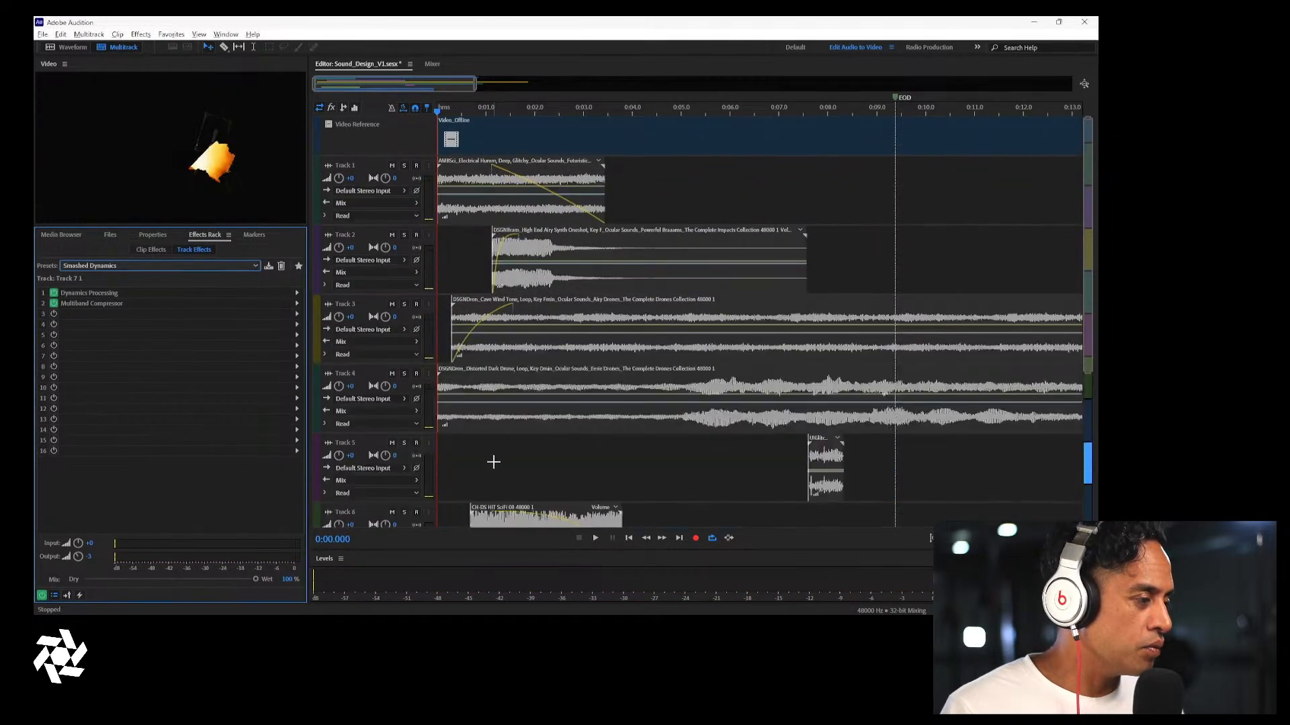
Shift the whisper clip on Track 7 1 slightly later than the clip on Track 7 and listen to the result
{"action": "left_click_drag", "start_coordinate": [468, 440], "coordinate": [474, 430]}
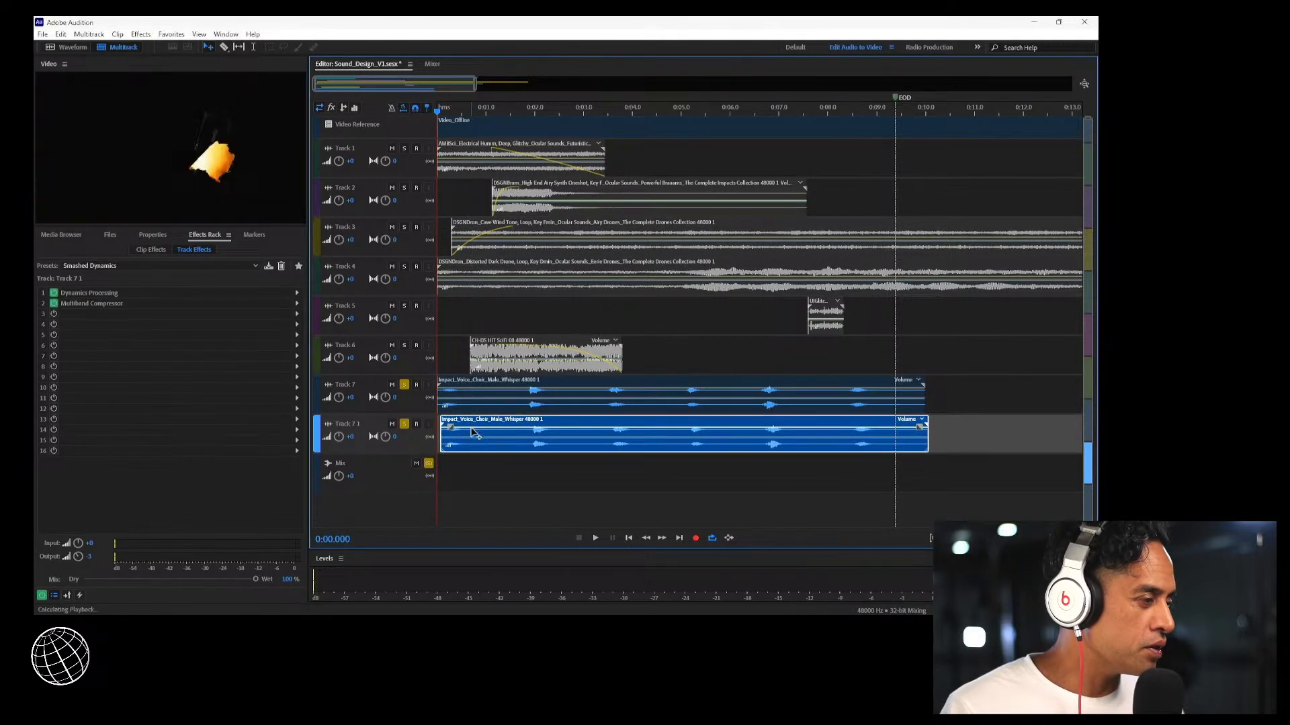
{"action": "key", "text": "space"}
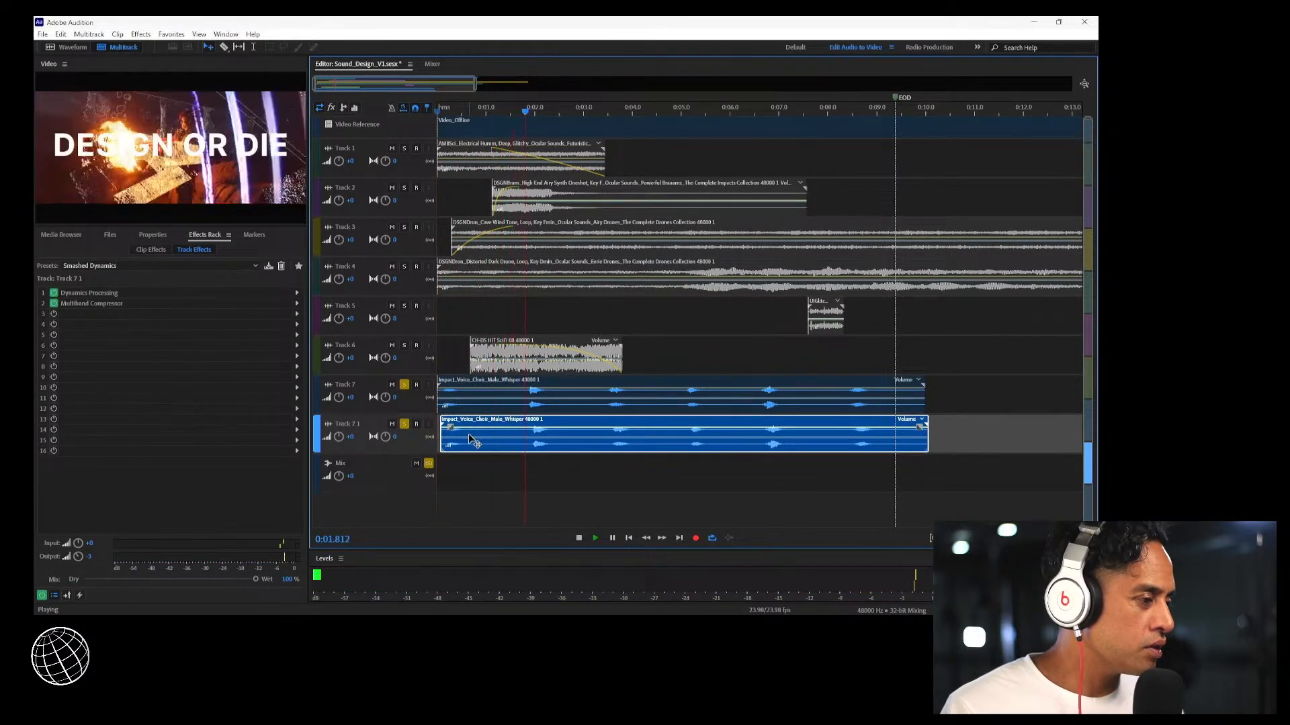
{"action": "key", "text": "space"}
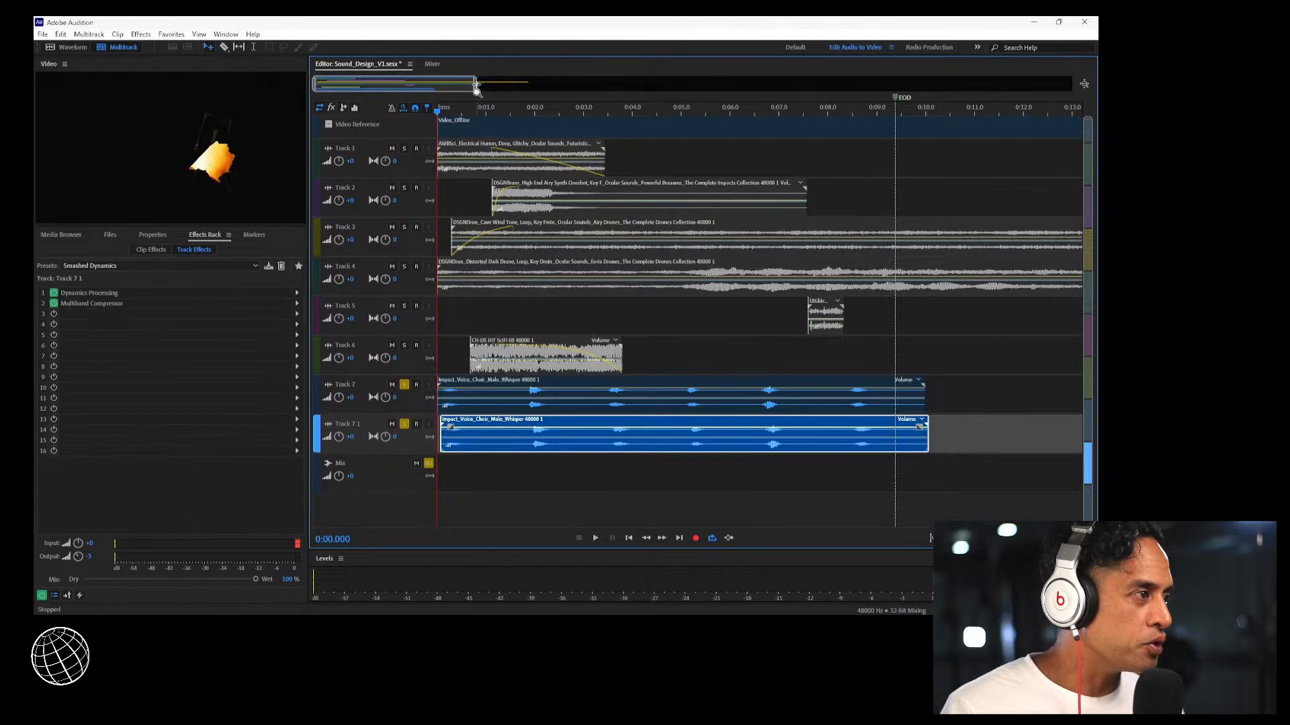
Nudge the Track 7 1 whisper clip slightly earlier to narrow its offset from Track 7, and play it back
{"action": "left_click_drag", "start_coordinate": [477, 90], "coordinate": [366, 87]}
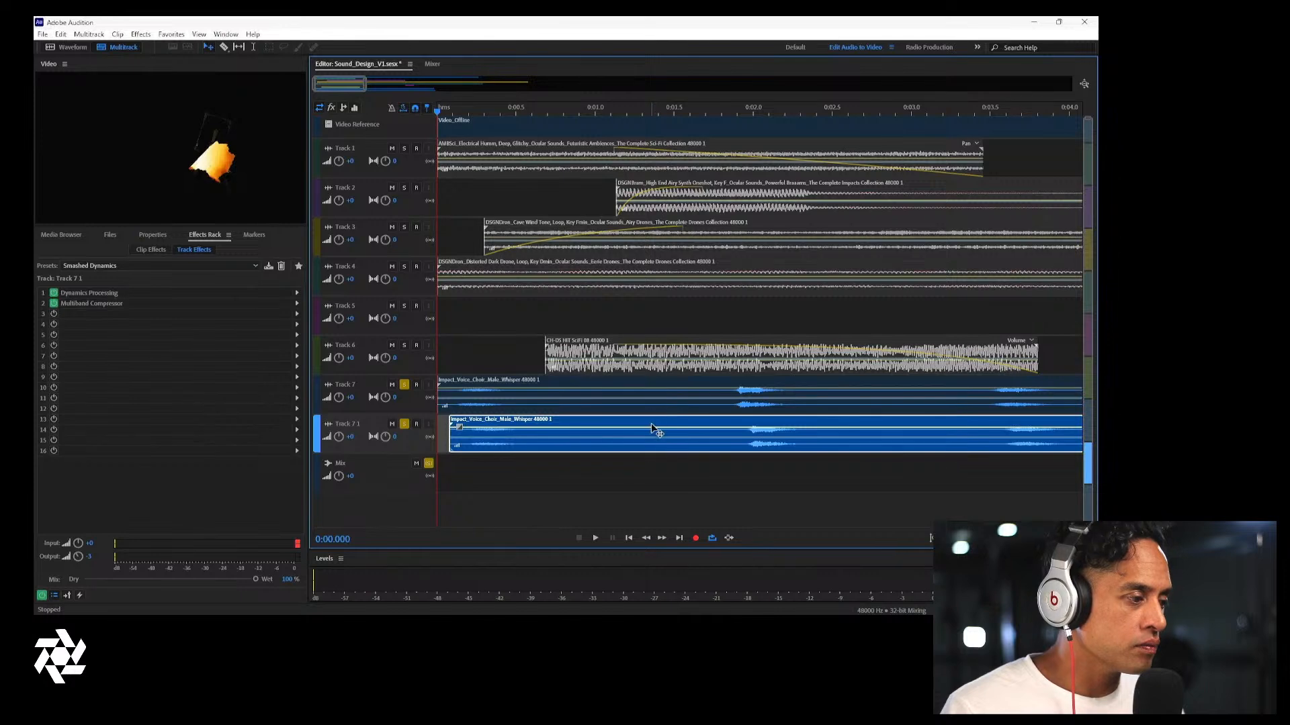
{"action": "left_click_drag", "start_coordinate": [651, 429], "coordinate": [647, 429]}
{"action": "key", "text": "space"}
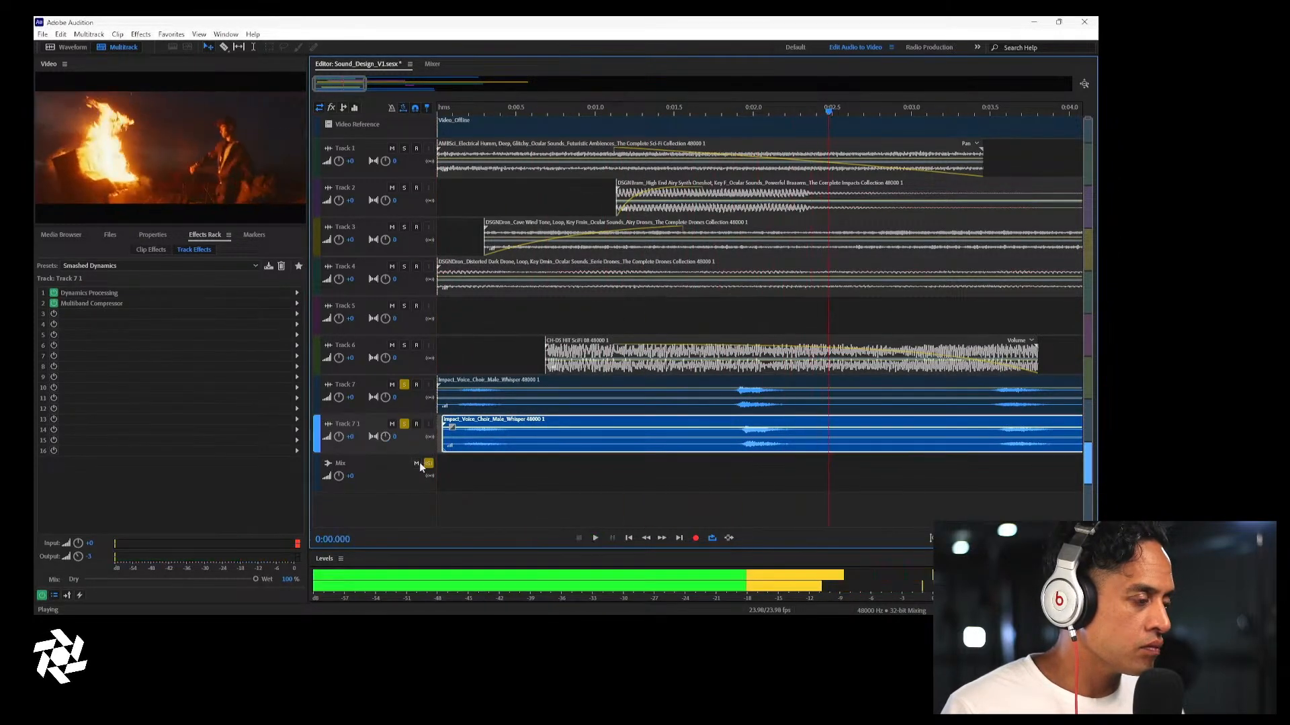
{"action": "key", "text": "space"}
Duplicate Track 7 to add a third whisper choir layer
{"action": "left_click", "coordinate": [372, 388]}
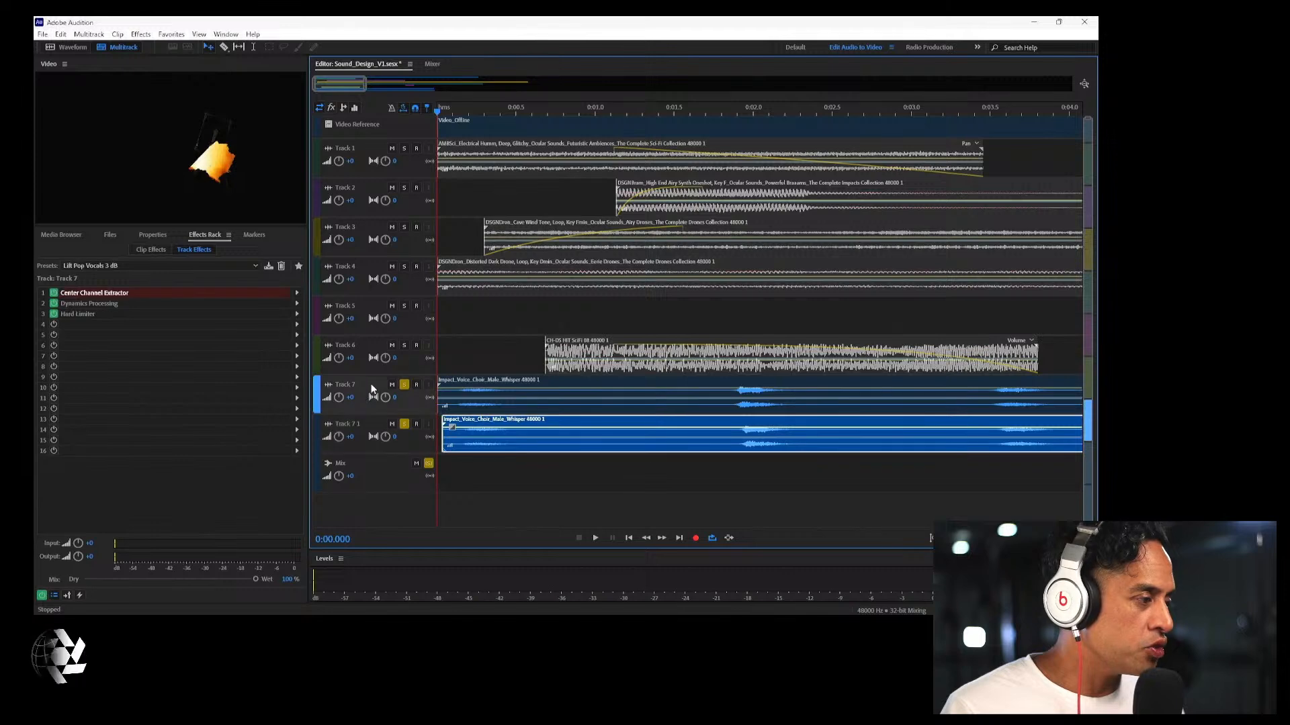
{"action": "left_click", "coordinate": [89, 34]}
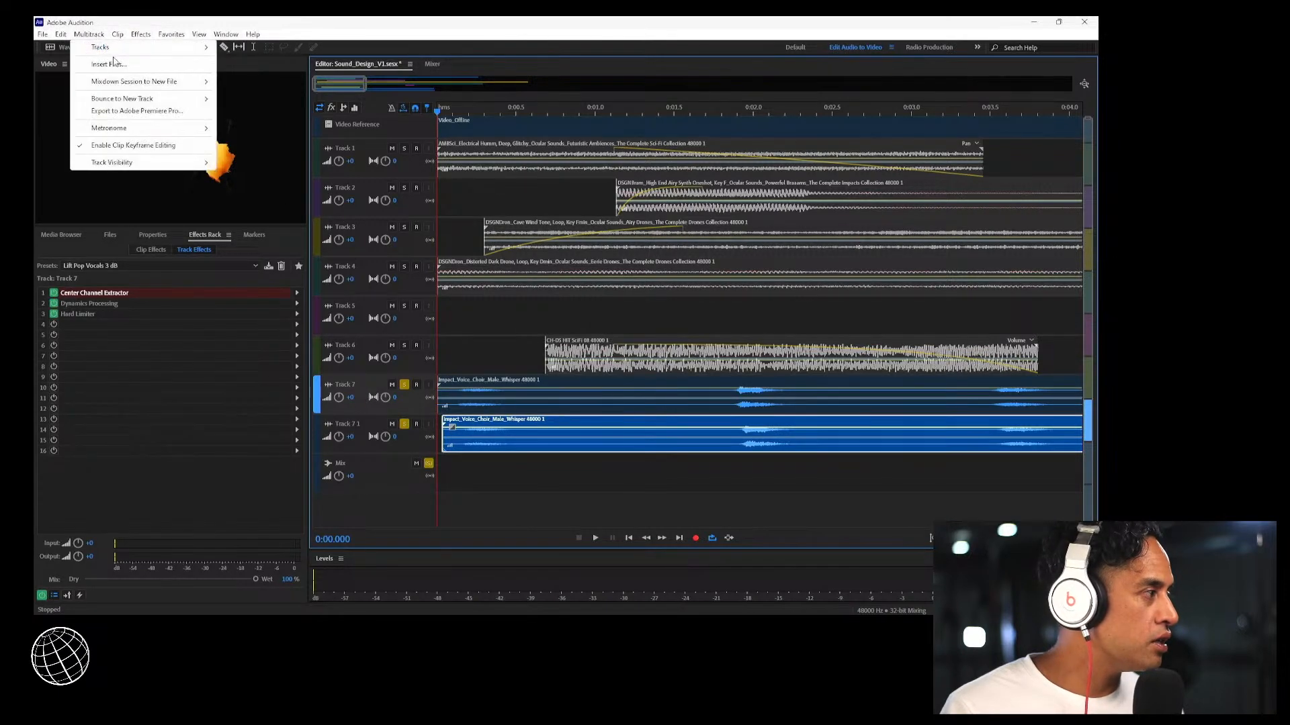
{"action": "mouse_move", "coordinate": [132, 51]}
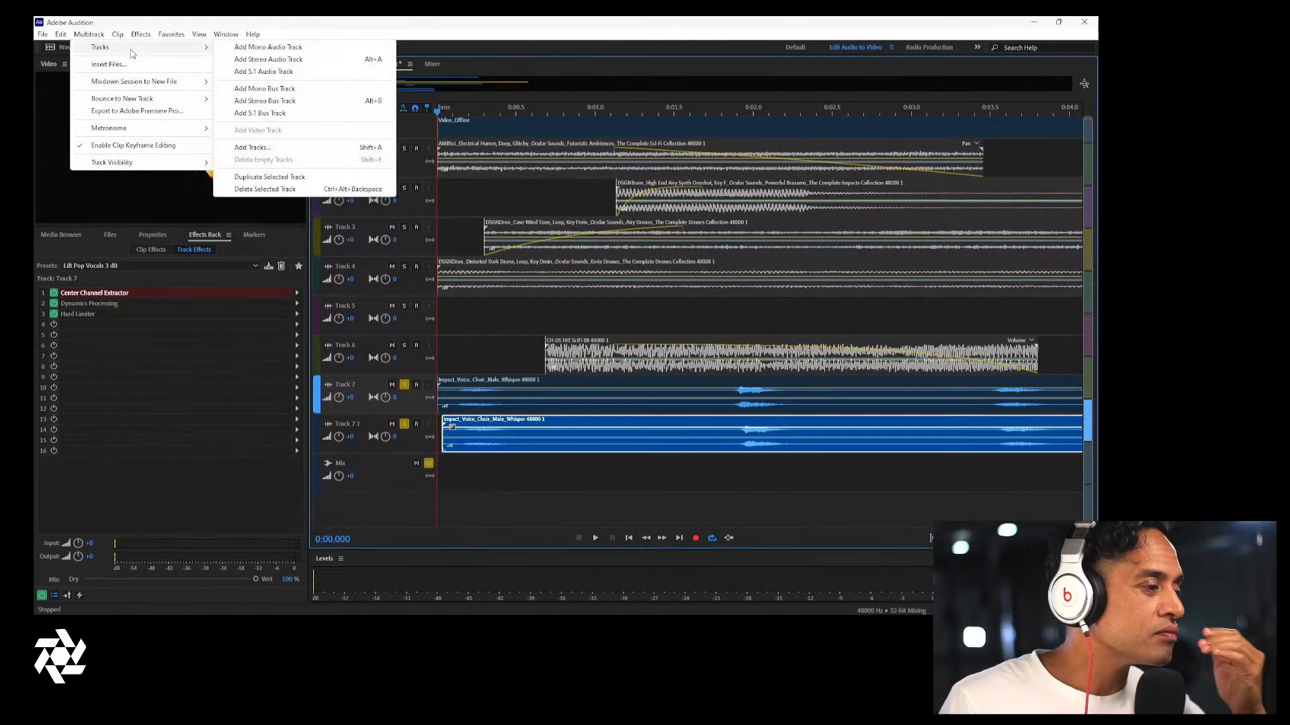
{"action": "left_click", "coordinate": [257, 178]}
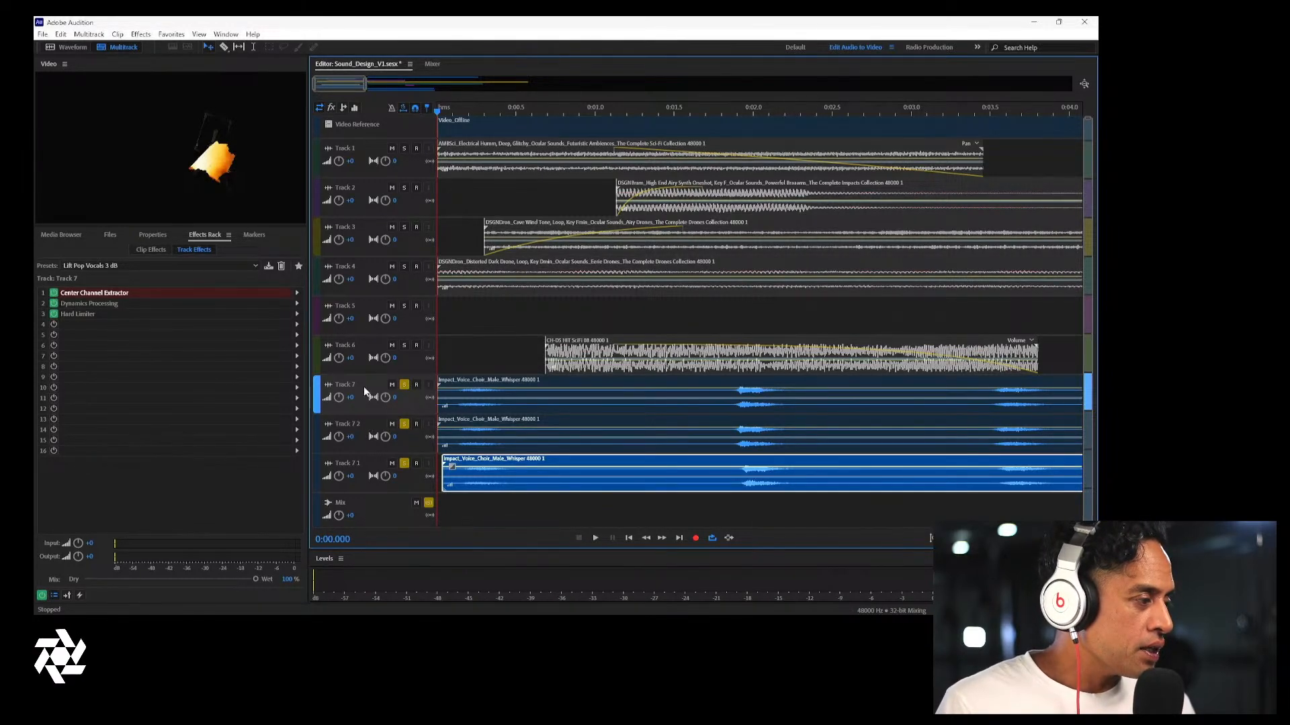
Try the Echo Side Image (Stereo Only) rack preset on Track 7, listening with Track 7 2 and Track 7 1 unsoloed
{"action": "left_click", "coordinate": [228, 264]}
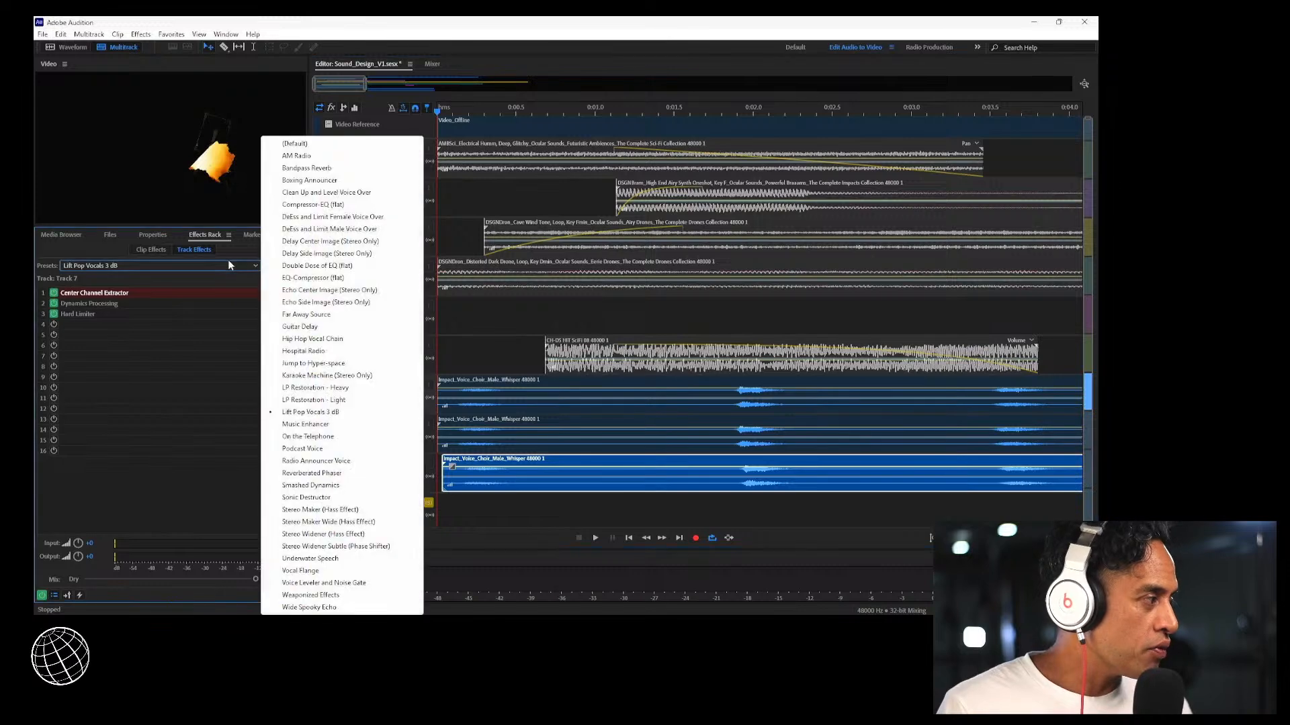
{"action": "left_click", "coordinate": [304, 302]}
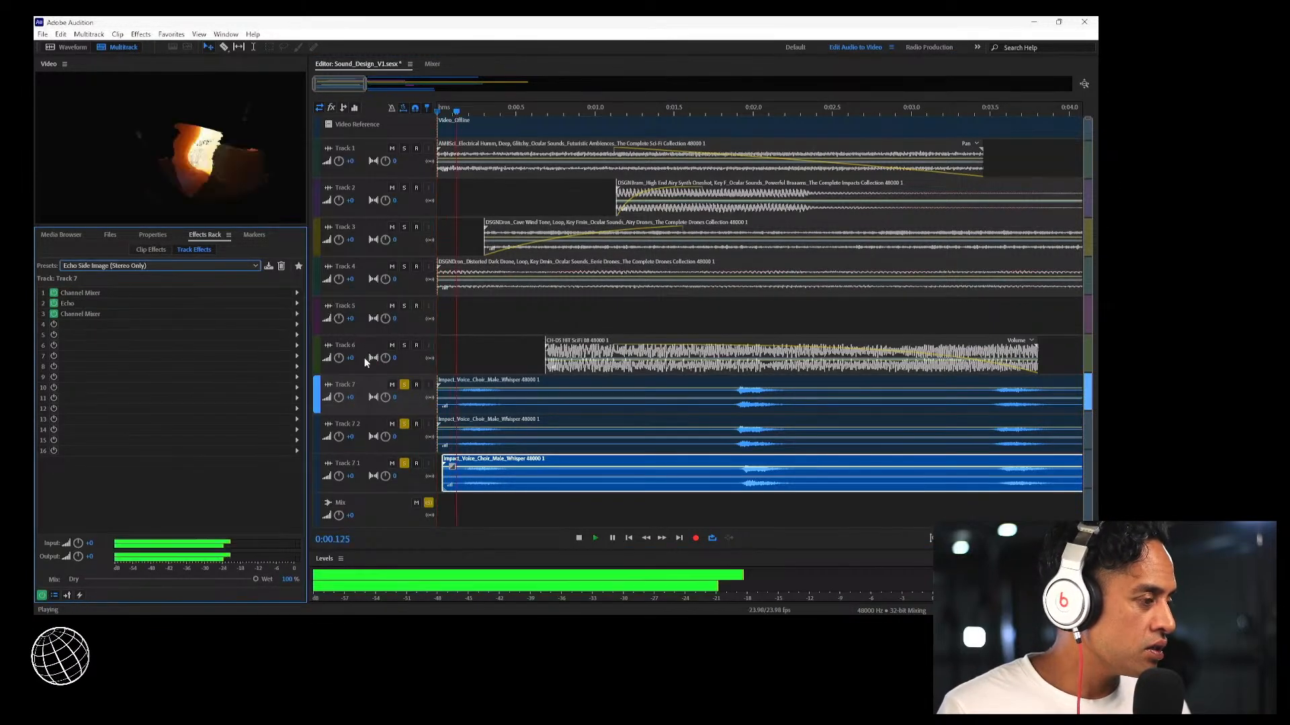
{"action": "left_click", "coordinate": [405, 425]}
{"action": "left_click", "coordinate": [404, 465]}
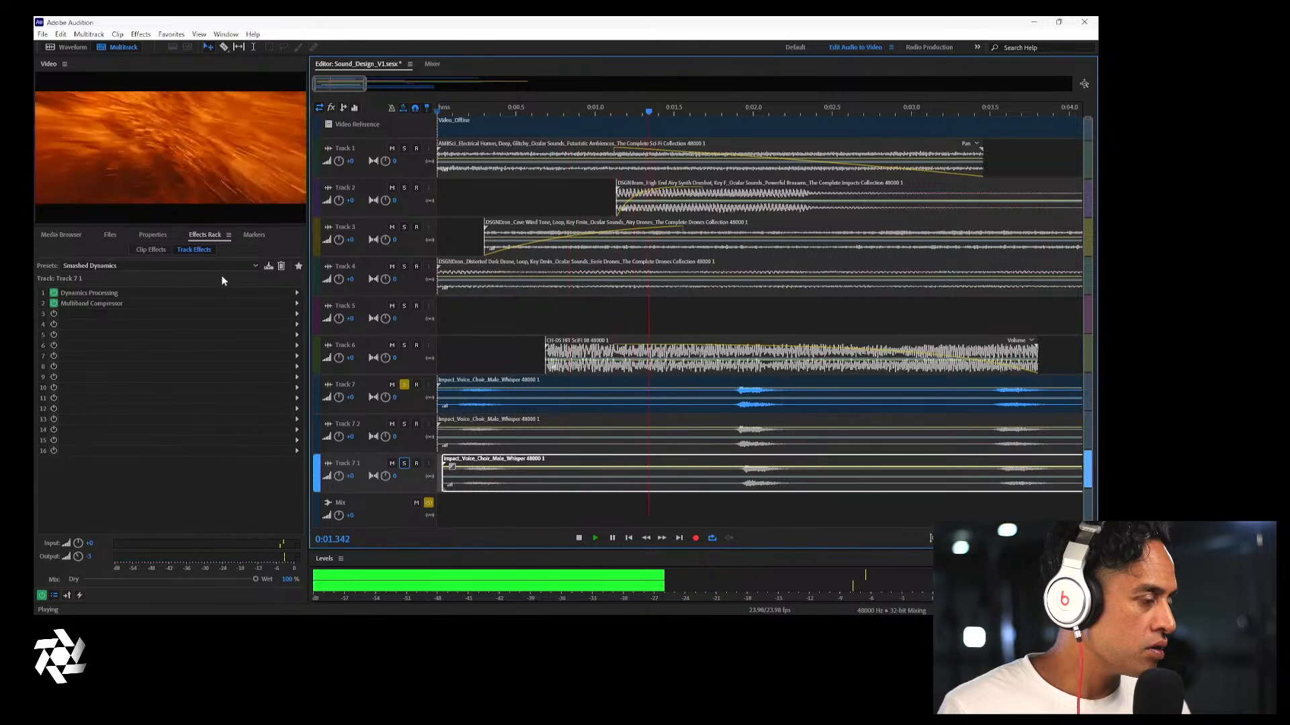
{"action": "key", "text": "space"}
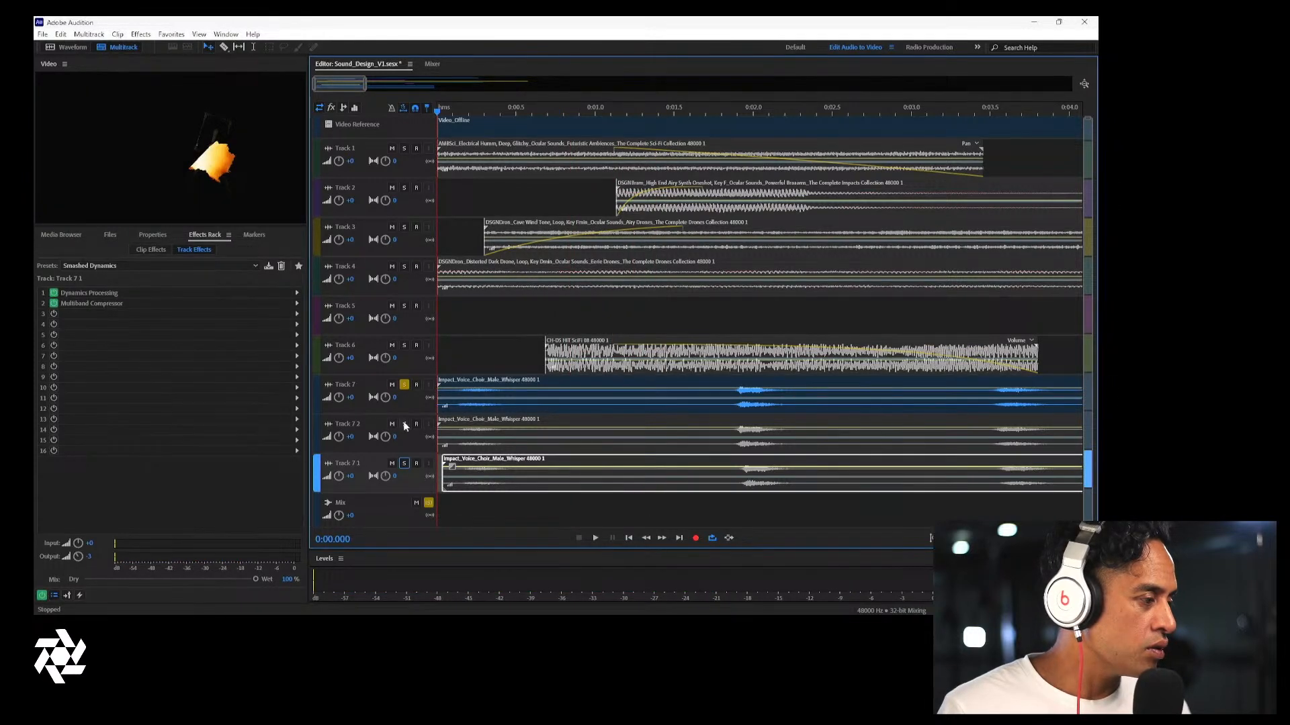
Solo Track 7 2 and Track 7 1 again and play all three whisper layers together
{"action": "left_click", "coordinate": [404, 426]}
{"action": "left_click", "coordinate": [405, 464]}
{"action": "key", "text": "space"}
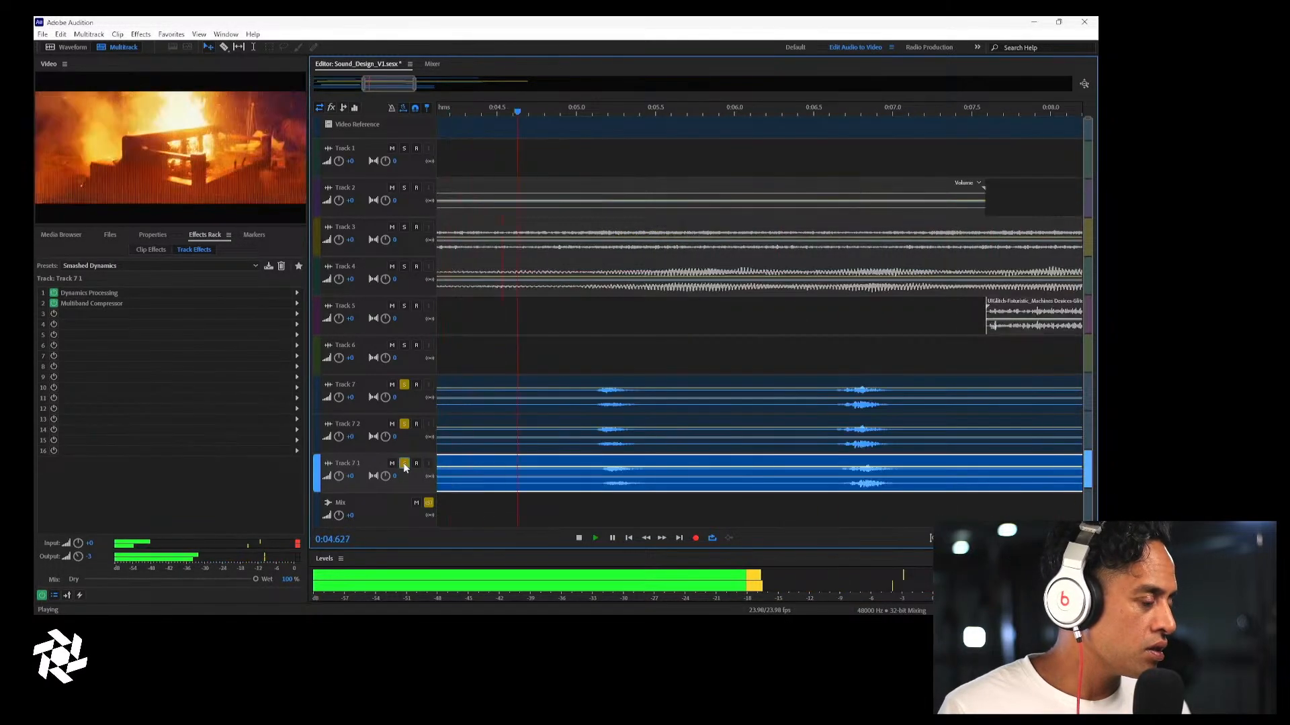
{"action": "key", "text": "space"}
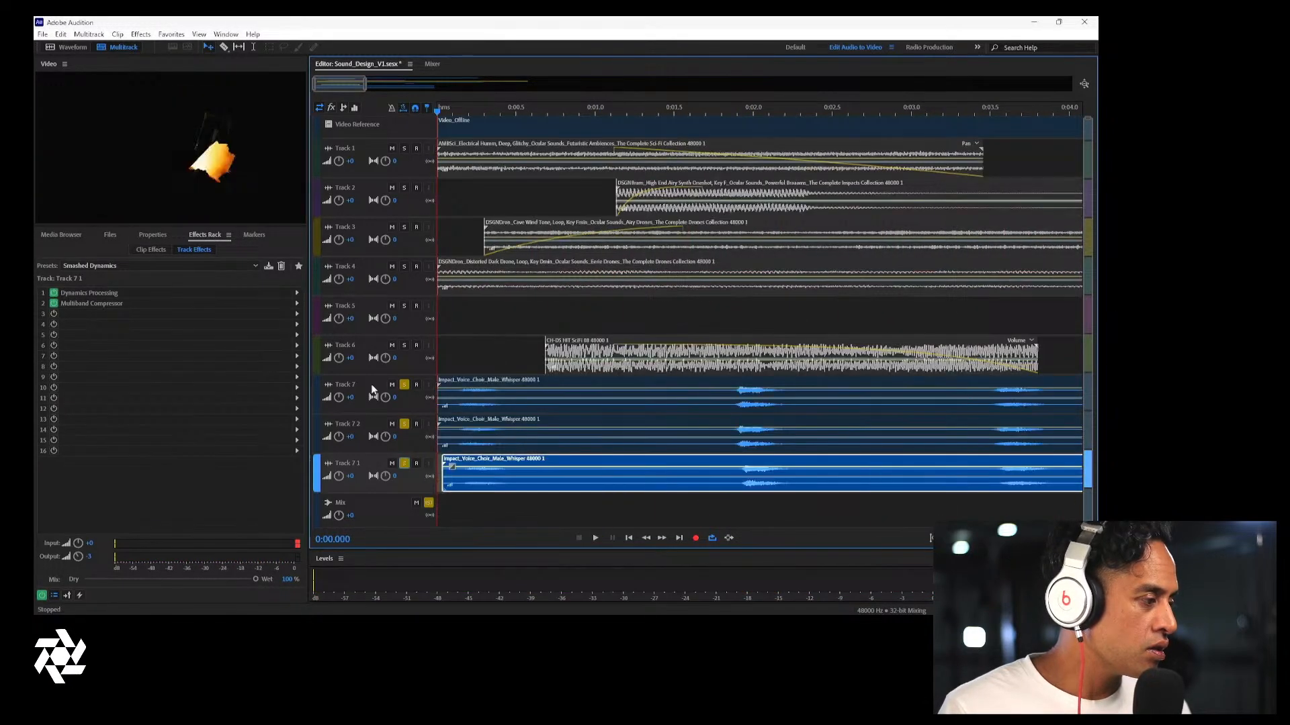
Audition the Far Away Source rack preset on Track 7
{"action": "left_click", "coordinate": [374, 390]}
{"action": "left_click", "coordinate": [256, 266]}
{"action": "left_click", "coordinate": [290, 316]}
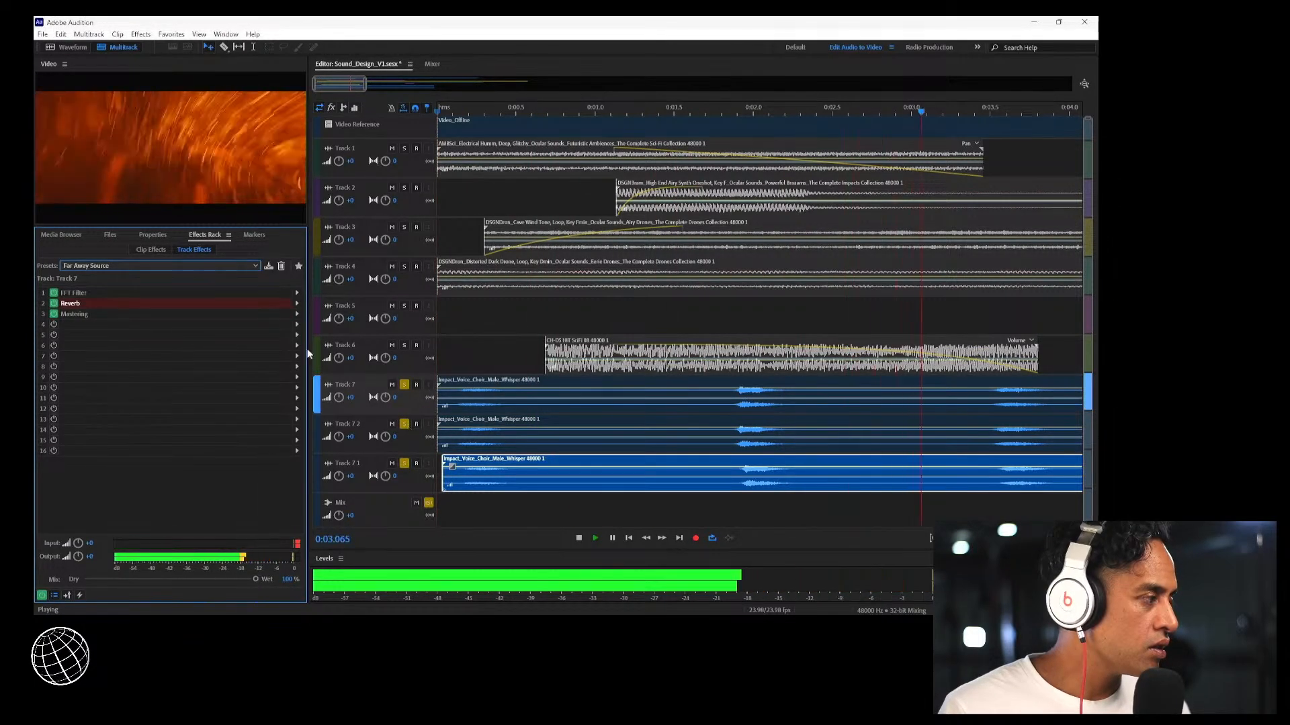
{"action": "key", "text": "space"}
Audition the AM Radio rack preset on Track 7
{"action": "left_click", "coordinate": [255, 266]}
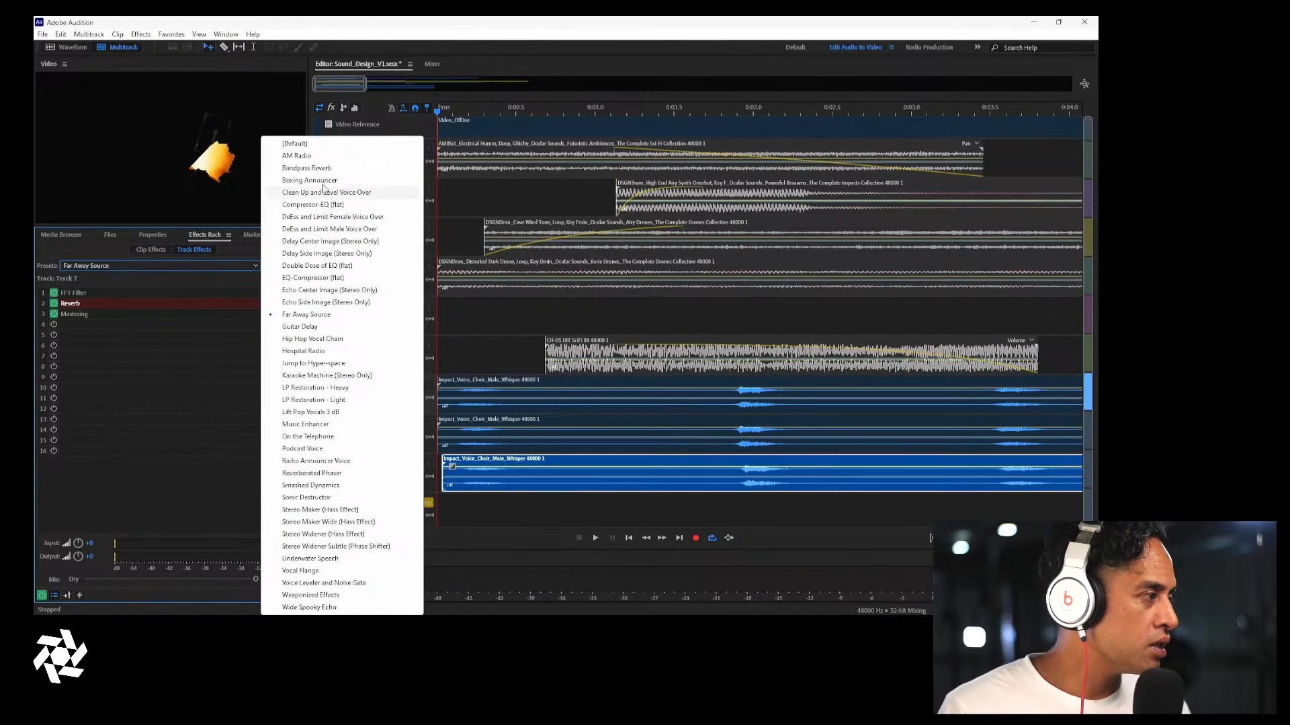
{"action": "left_click", "coordinate": [325, 159]}
{"action": "key", "text": "space"}
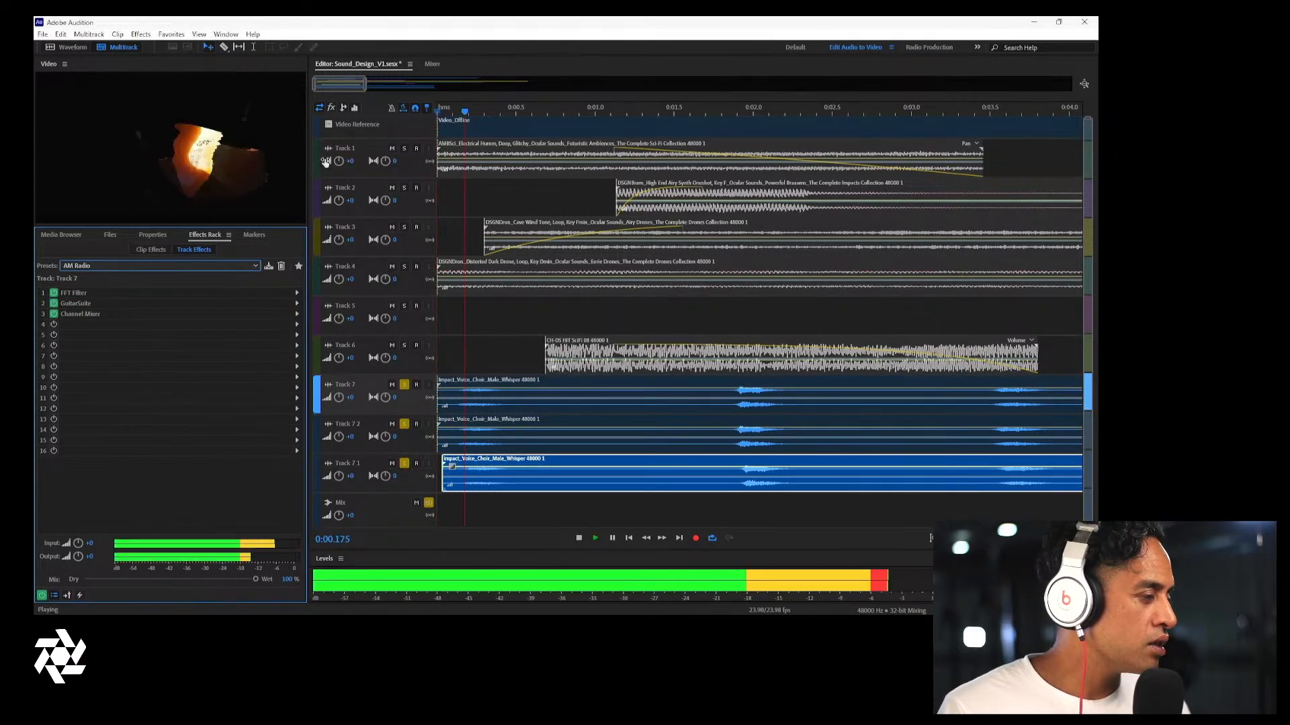
{"action": "key", "text": "space"}
Apply the Stereo Maker Wide (Haas Effect) rack preset to Track 7 and play it back
{"action": "left_click", "coordinate": [228, 265]}
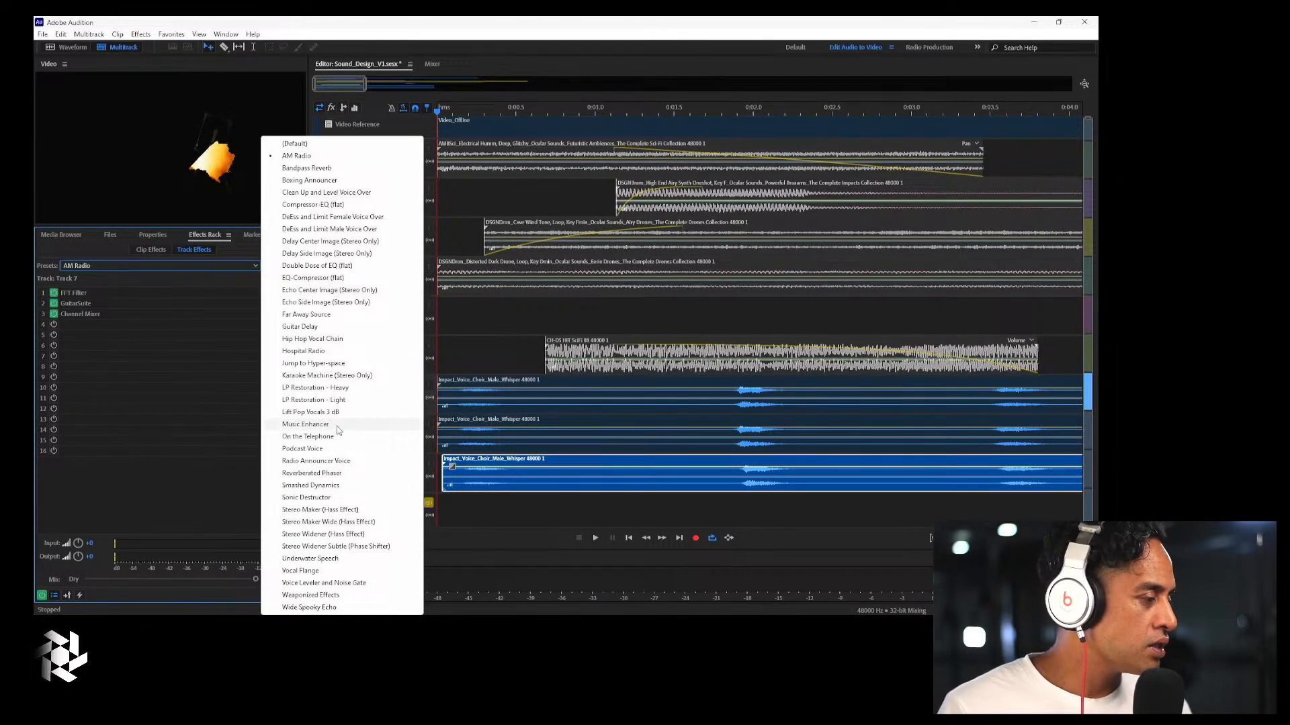
{"action": "left_click", "coordinate": [356, 523]}
{"action": "key", "text": "space"}
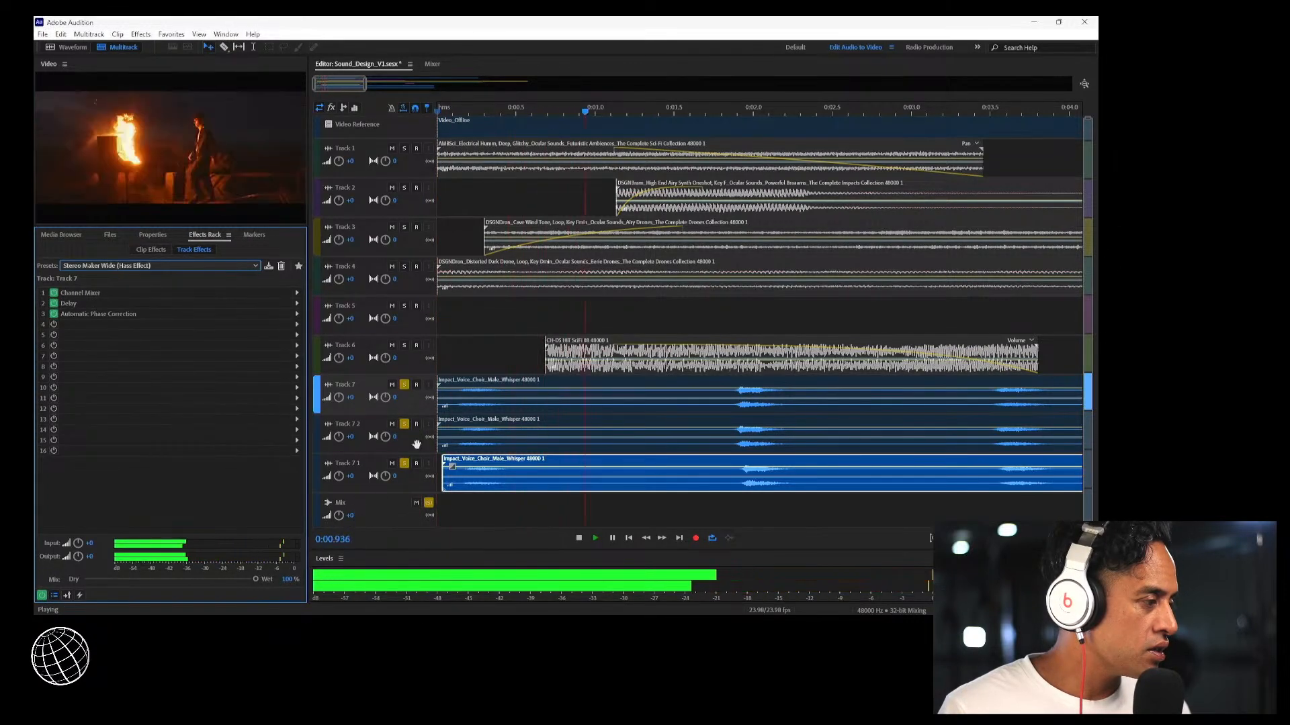
{"action": "key", "text": "space"}
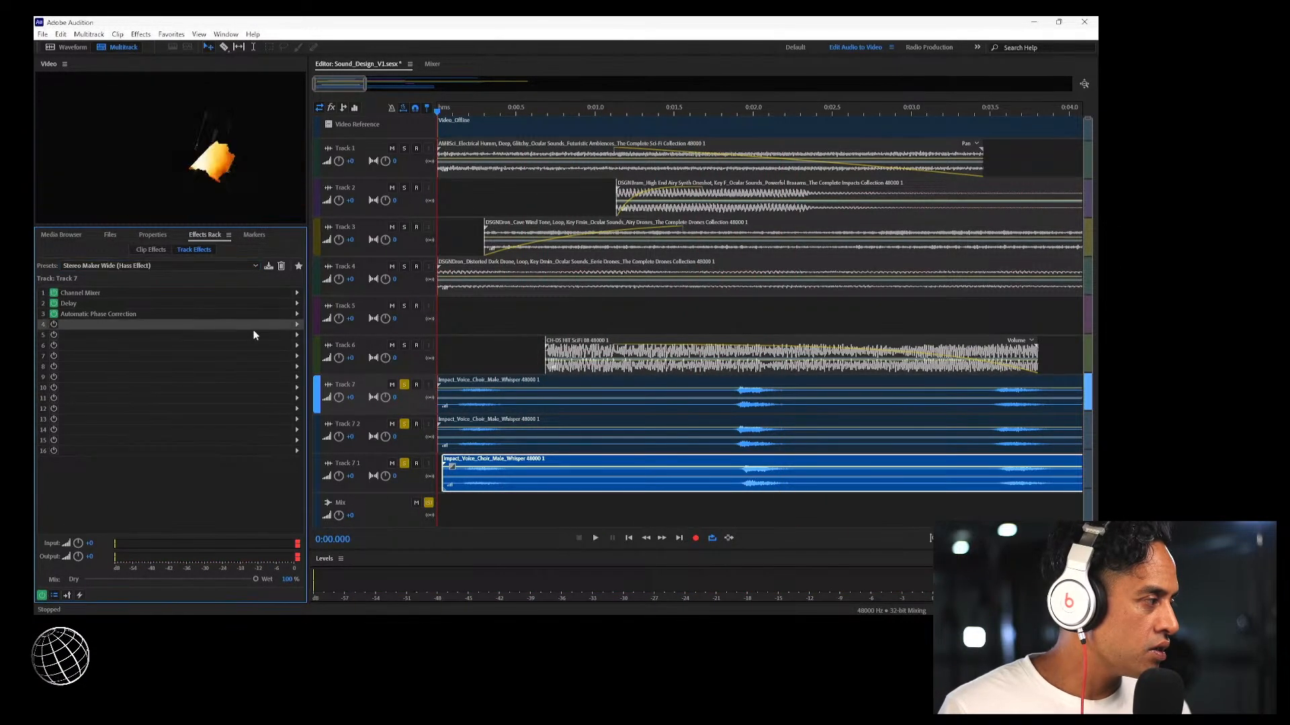
Add a Pitch Shifter effect in slot 4 of Track 7's effects rack
{"action": "left_click", "coordinate": [297, 325]}
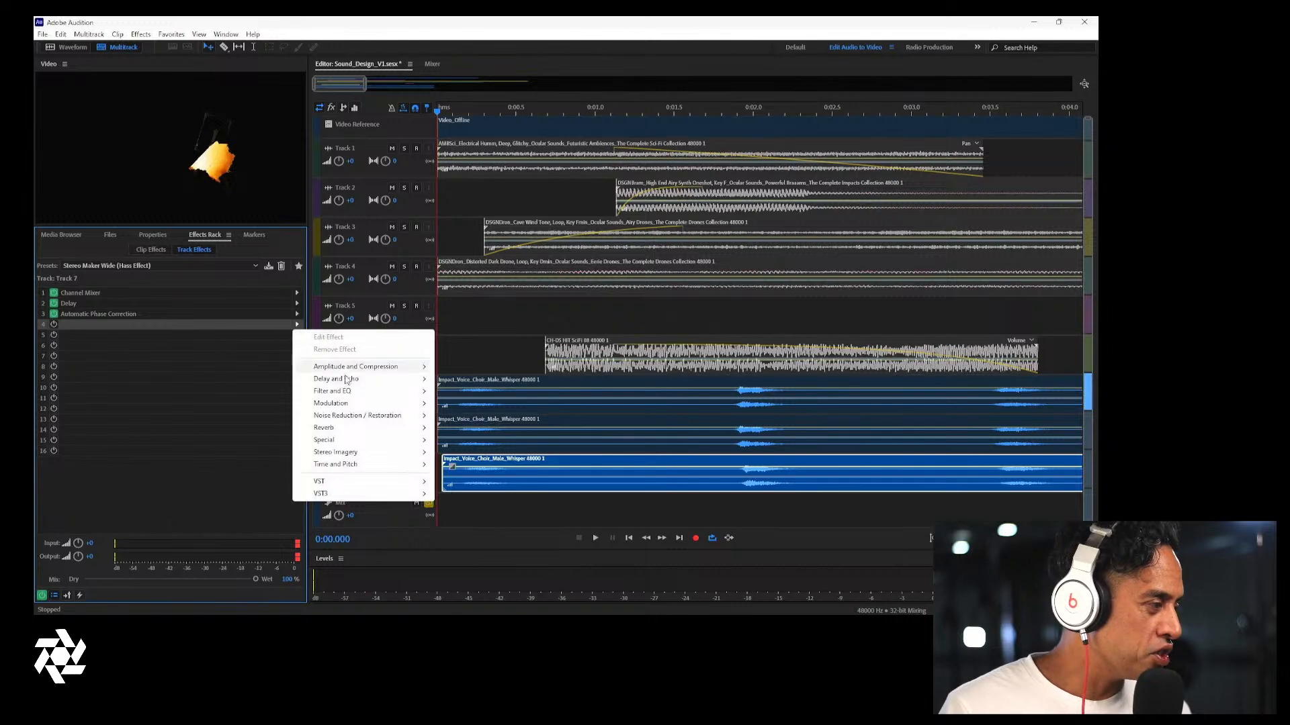
{"action": "mouse_move", "coordinate": [352, 403]}
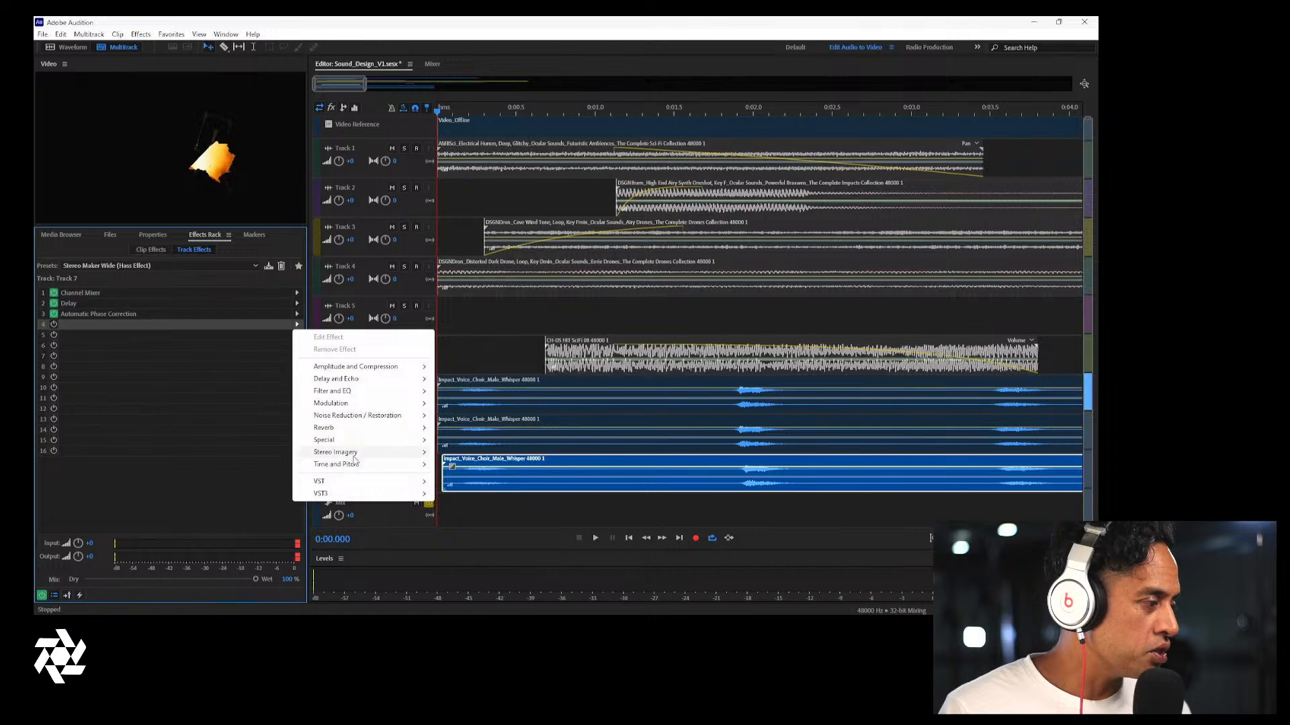
{"action": "mouse_move", "coordinate": [374, 468]}
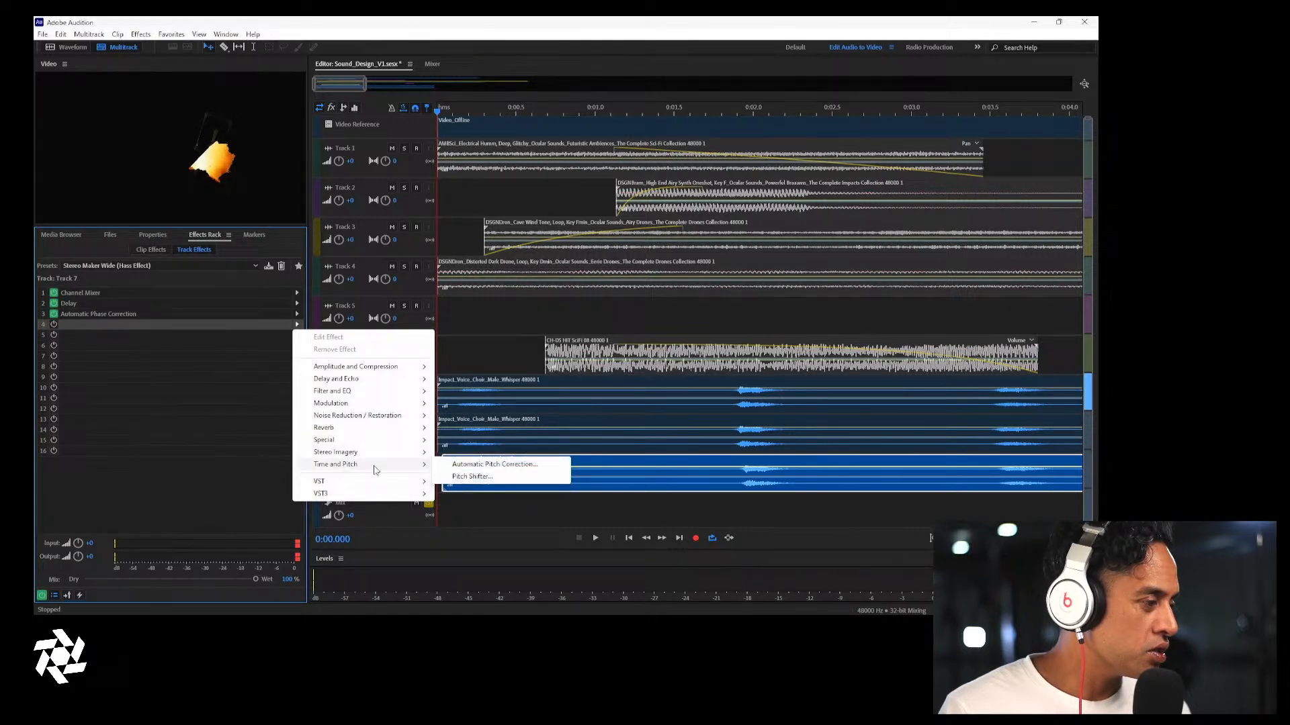
{"action": "left_click", "coordinate": [460, 477]}
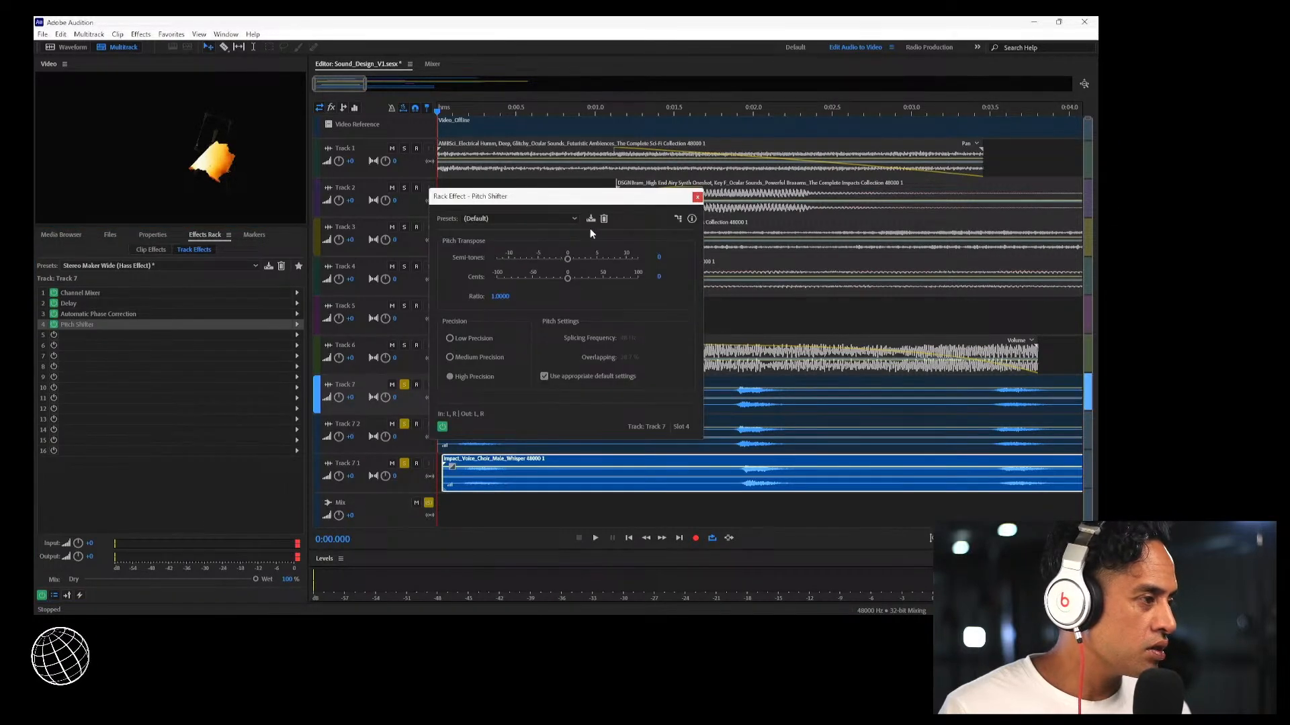
Set the Pitch Shifter to the Angry Gerbil preset and audition it with the other whisper layers
{"action": "left_click", "coordinate": [562, 220]}
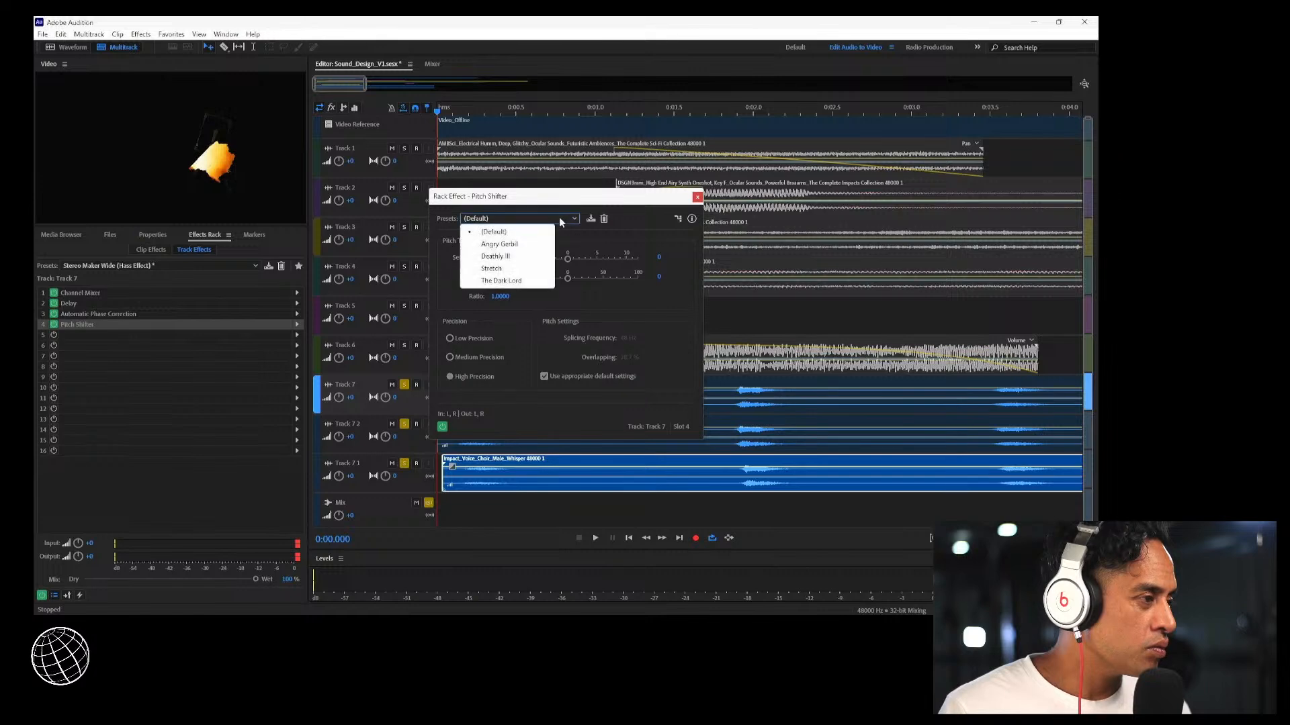
{"action": "left_click", "coordinate": [532, 243]}
{"action": "key", "text": "space"}
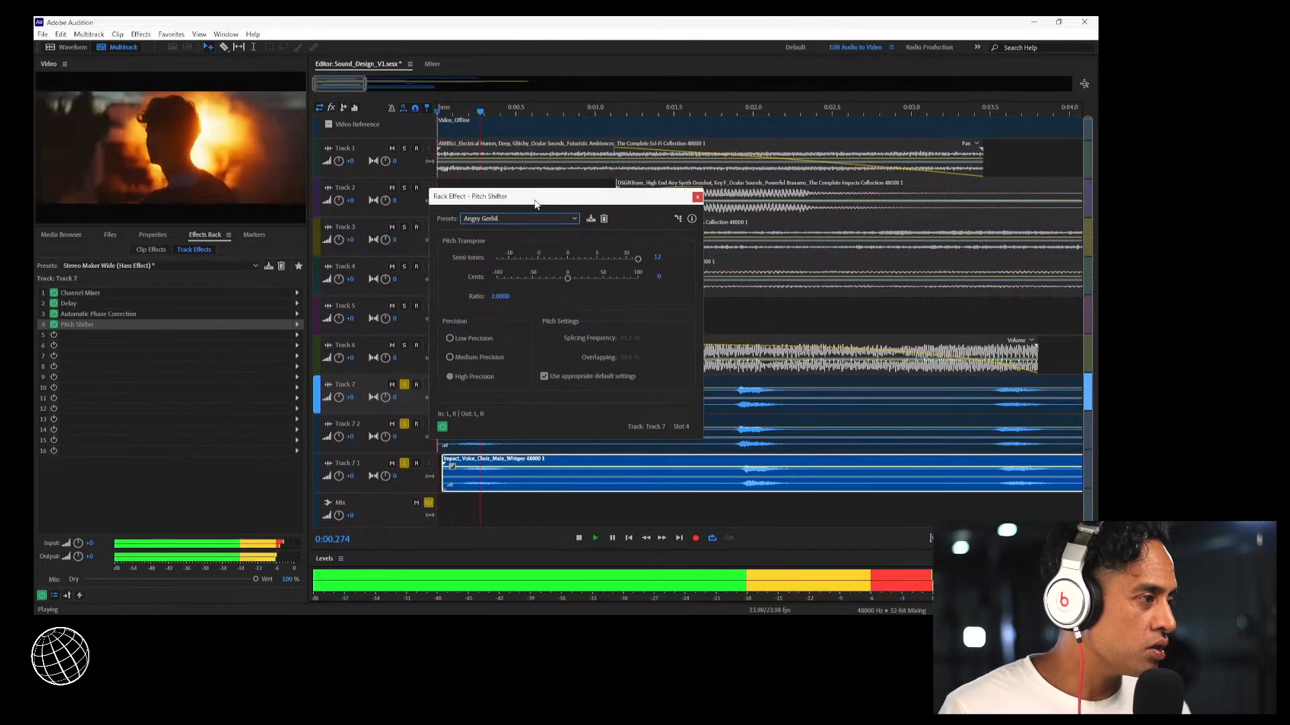
{"action": "key", "text": "space"}
Turn off solo on Tracks 7 2 and 7 1 and play Track 7 alone with its Pitch Shifter
{"action": "left_click_drag", "start_coordinate": [533, 199], "coordinate": [705, 141]}
{"action": "left_click", "coordinate": [403, 423]}
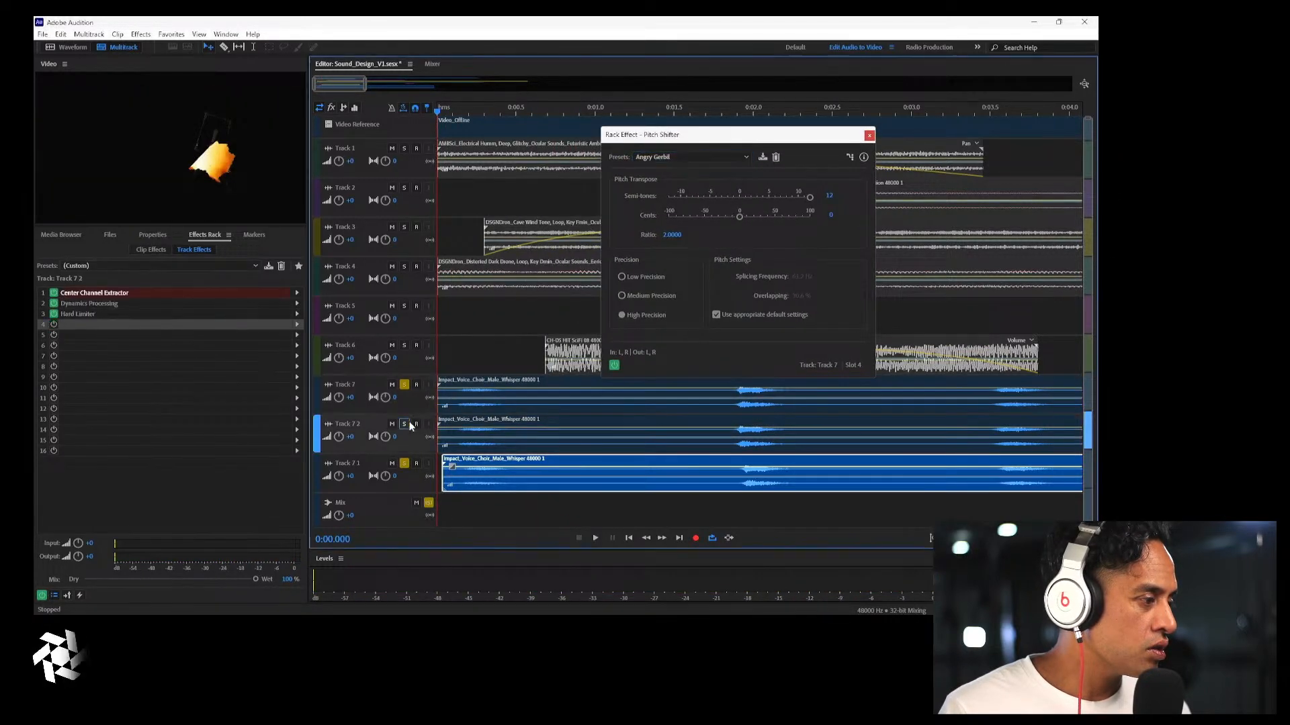
{"action": "left_click", "coordinate": [403, 464]}
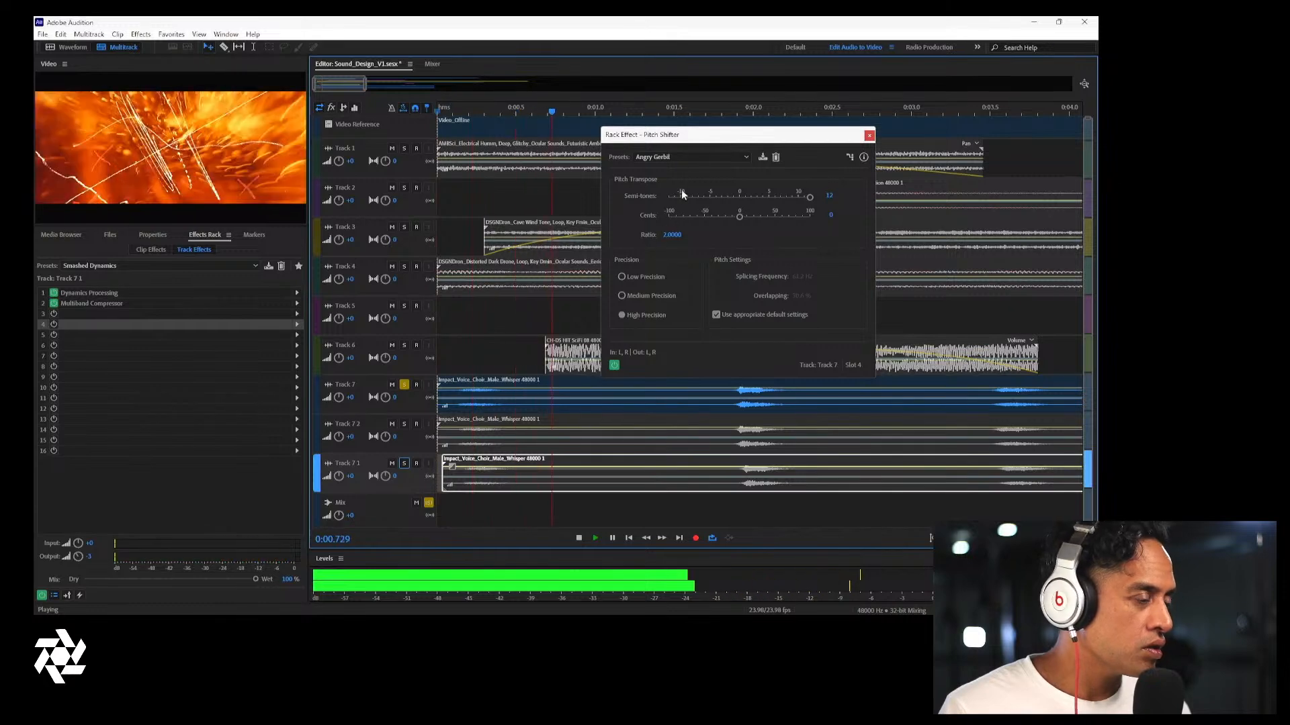
{"action": "key", "text": "space"}
Audition the Pitch Shifter's Deathly Ill preset on Track 7
{"action": "left_click", "coordinate": [685, 156]}
{"action": "key", "text": "space"}
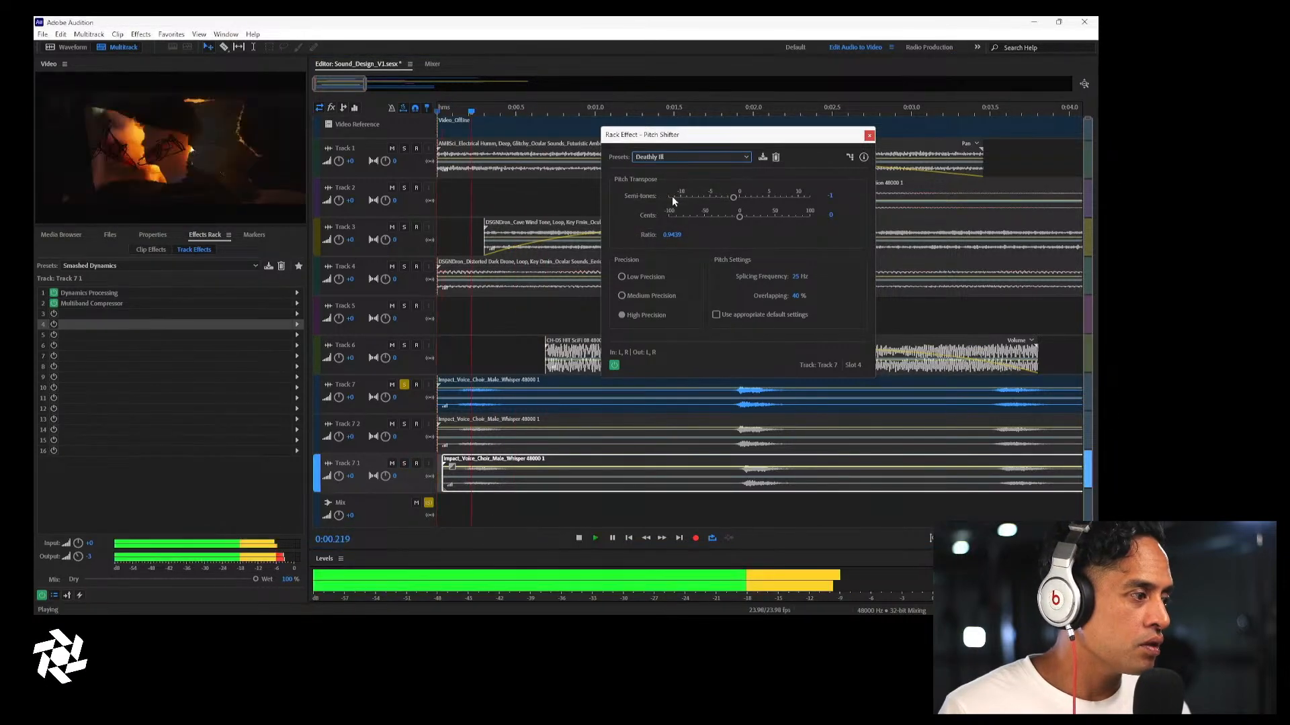
{"action": "key", "text": "space"}
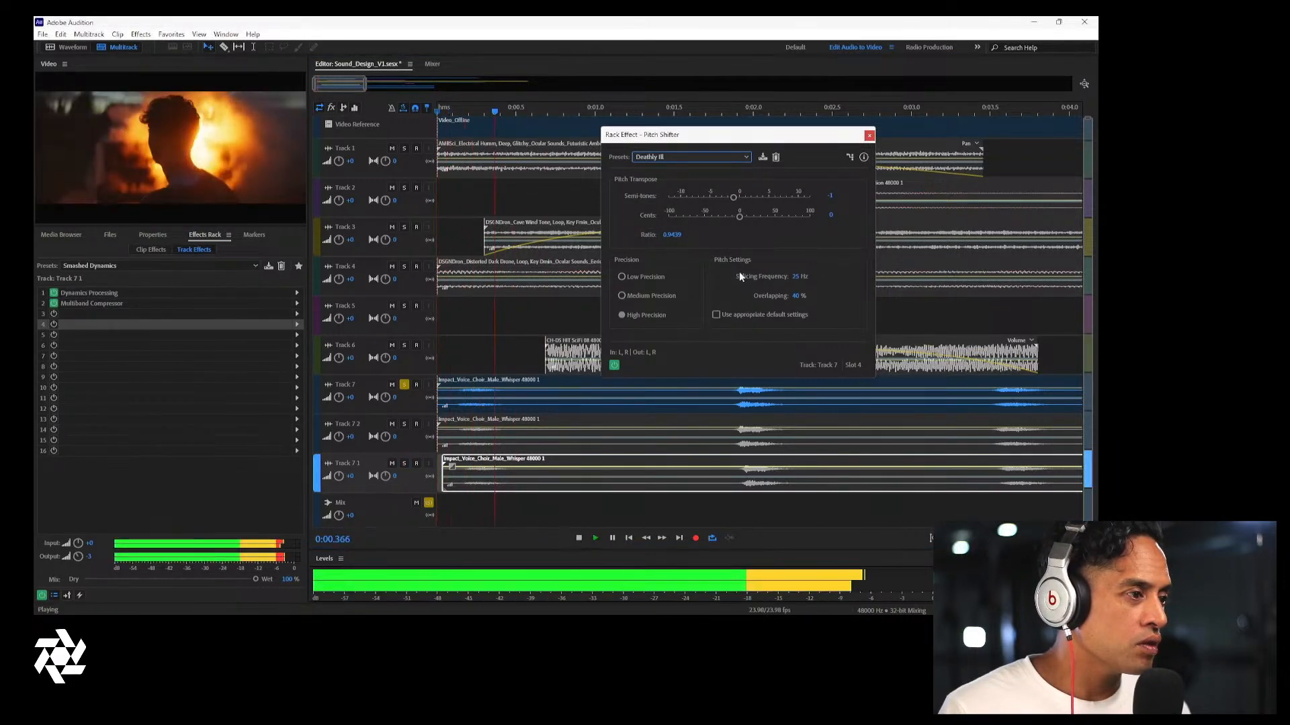
{"action": "key", "text": "space"}
Set Track 7's Pitch Shifter to the Stretch preset and play the track on its own
{"action": "left_click", "coordinate": [685, 157]}
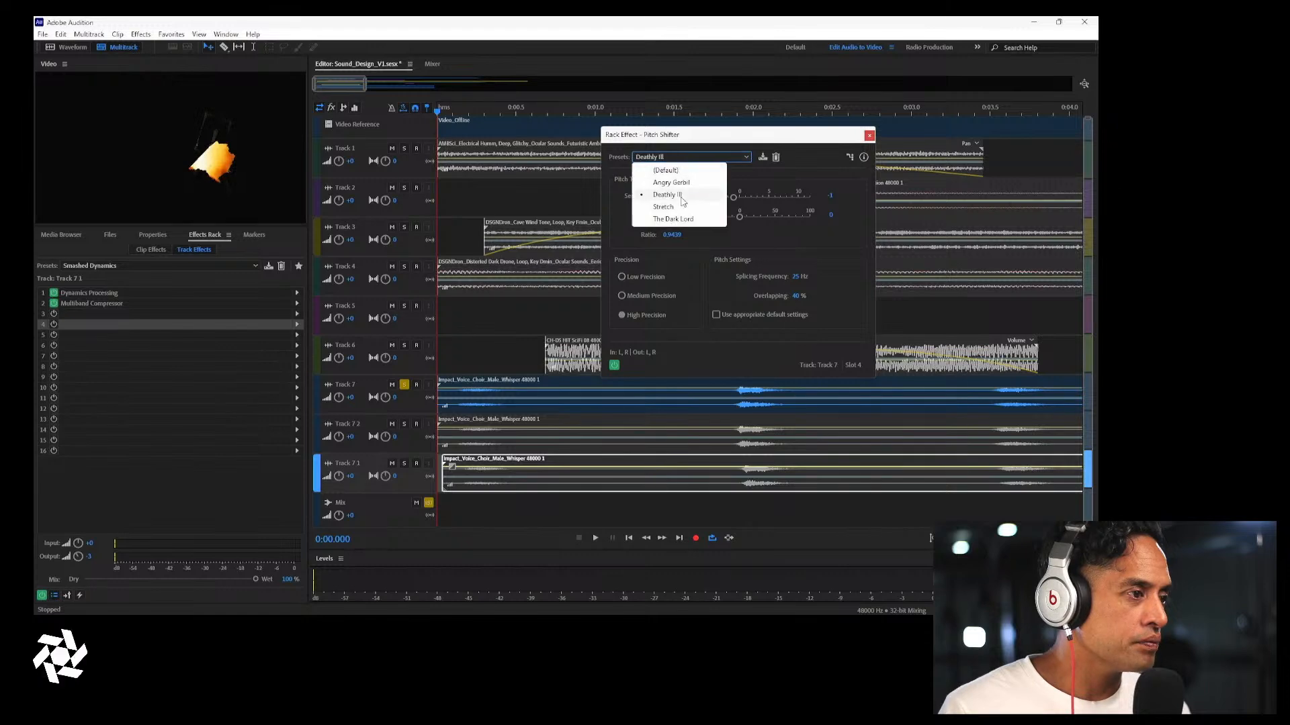
{"action": "left_click", "coordinate": [679, 207]}
{"action": "key", "text": "space"}
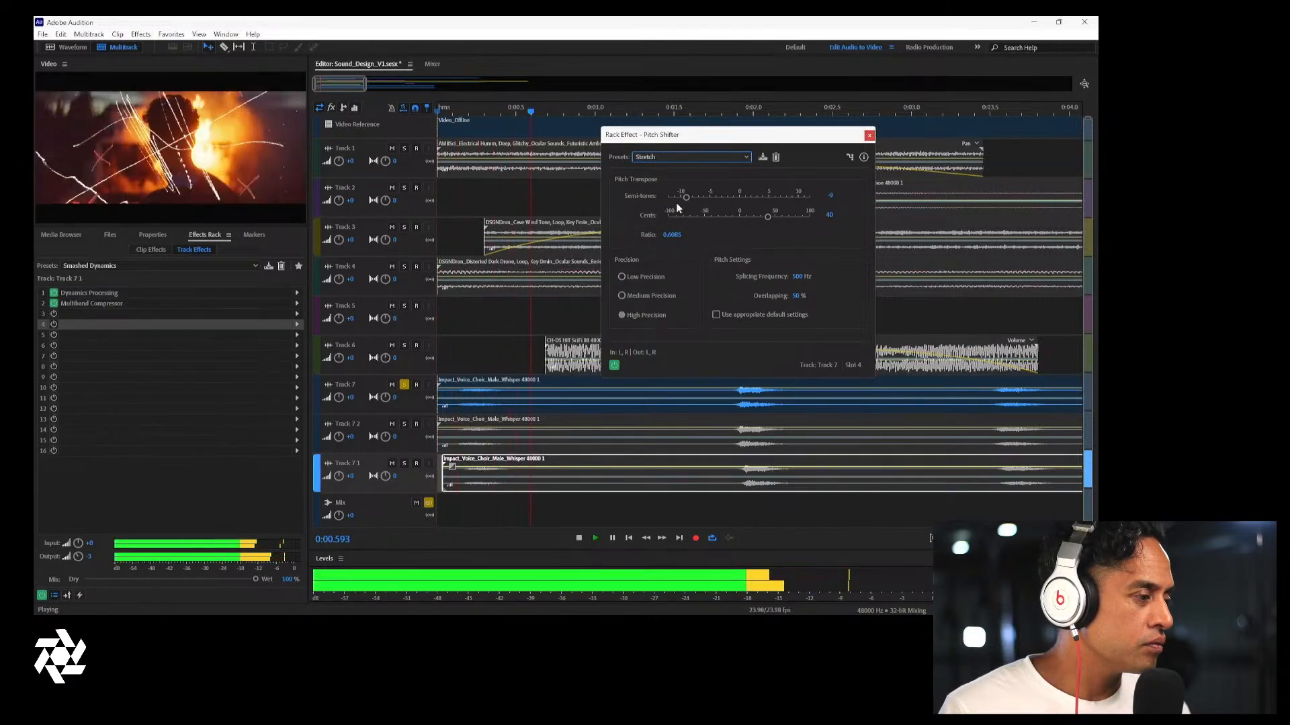
{"action": "key", "text": "space"}
{"action": "left_click", "coordinate": [407, 408]}
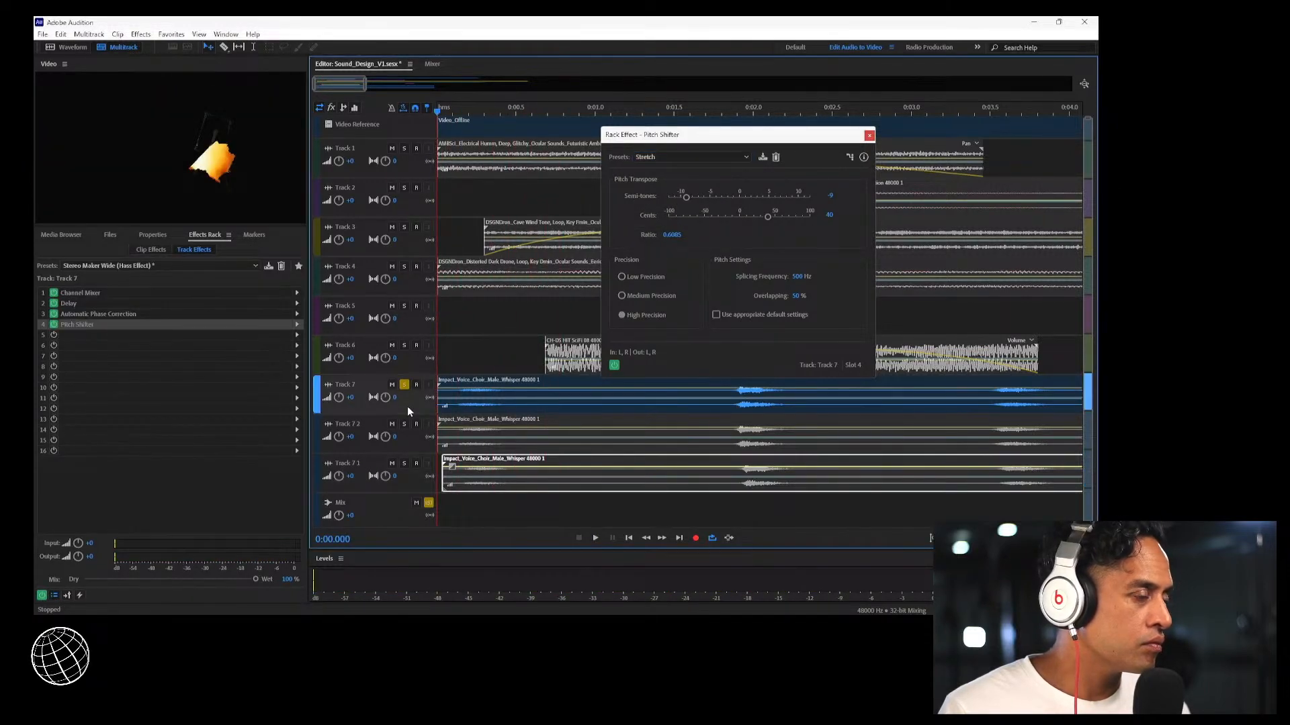
{"action": "left_click", "coordinate": [413, 476]}
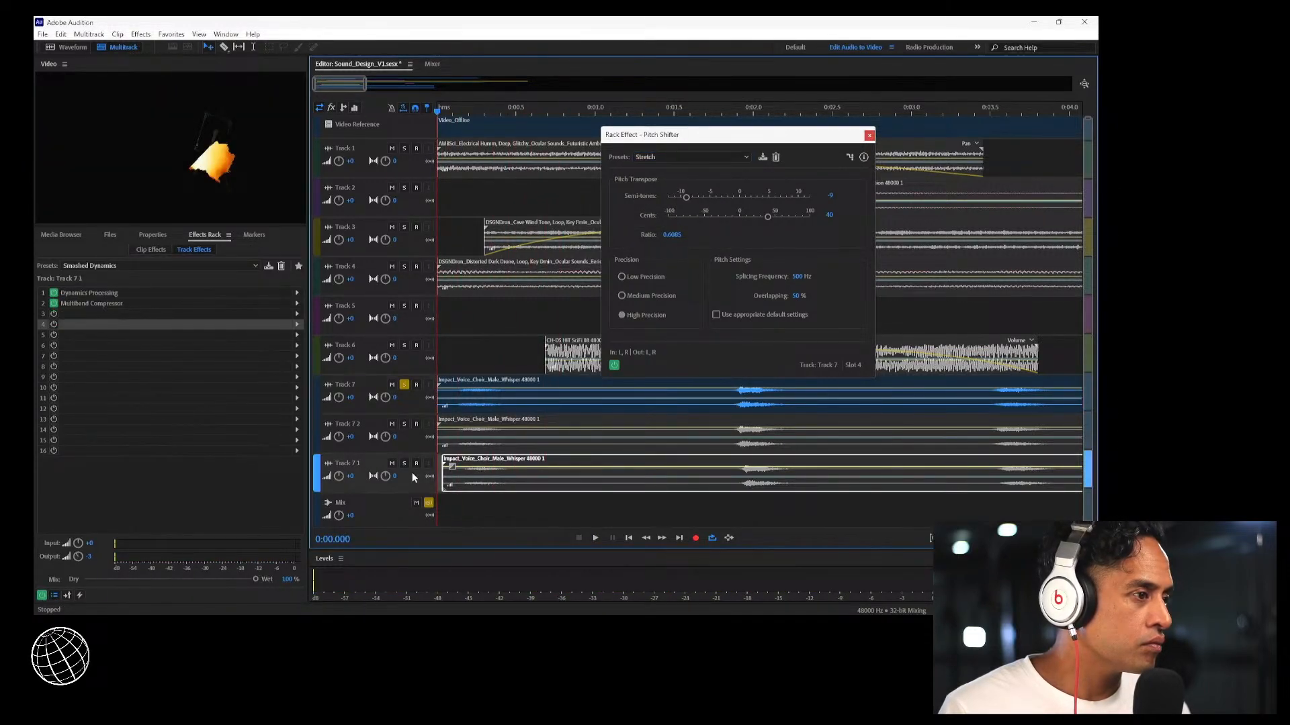
{"action": "left_click", "coordinate": [403, 401]}
{"action": "key", "text": "space"}
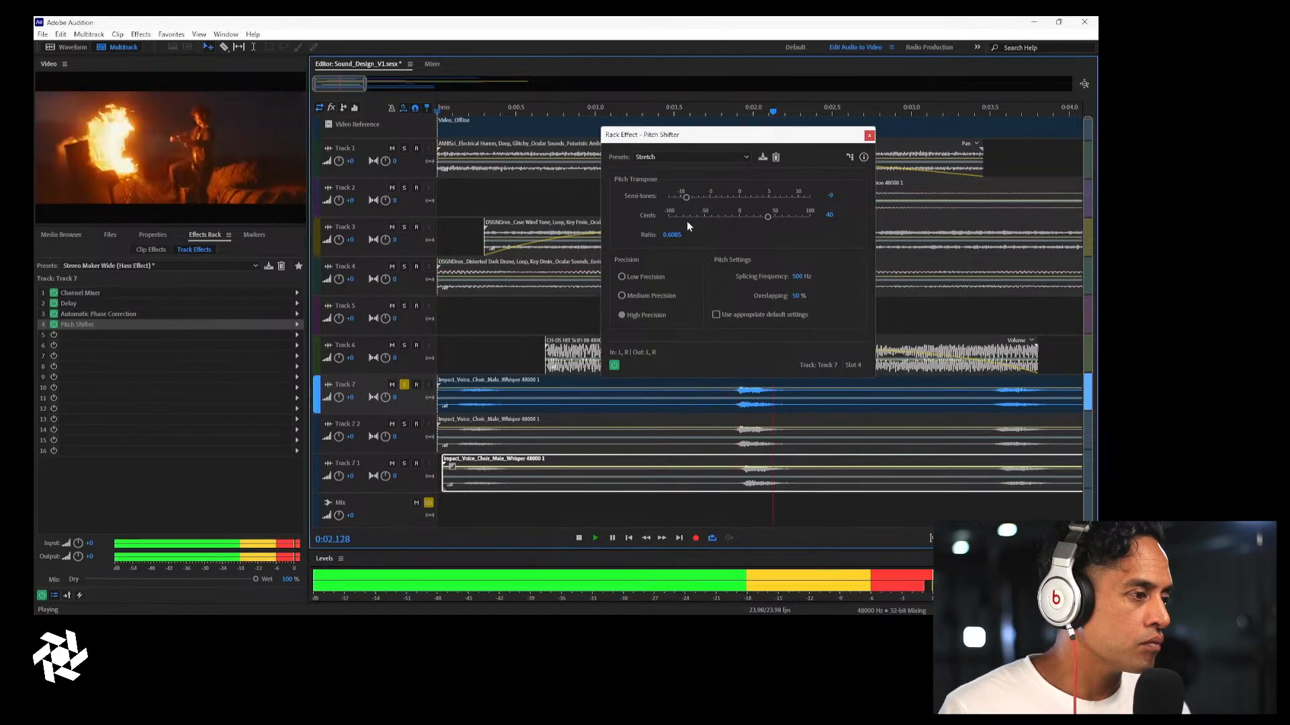
{"action": "key", "text": "space"}
Play the full mix, then solo Tracks 7, 7 2 and 7 1 to hear the three whisper layers together
{"action": "left_click", "coordinate": [404, 385]}
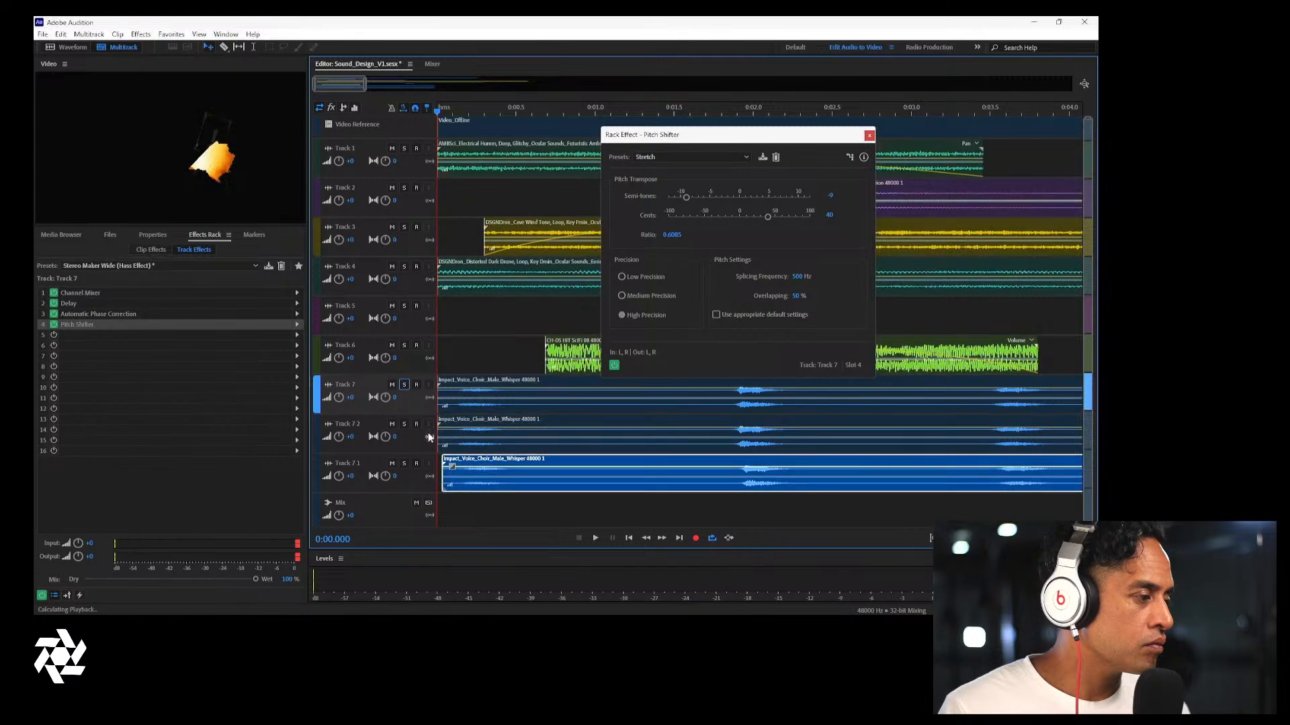
{"action": "key", "text": "space"}
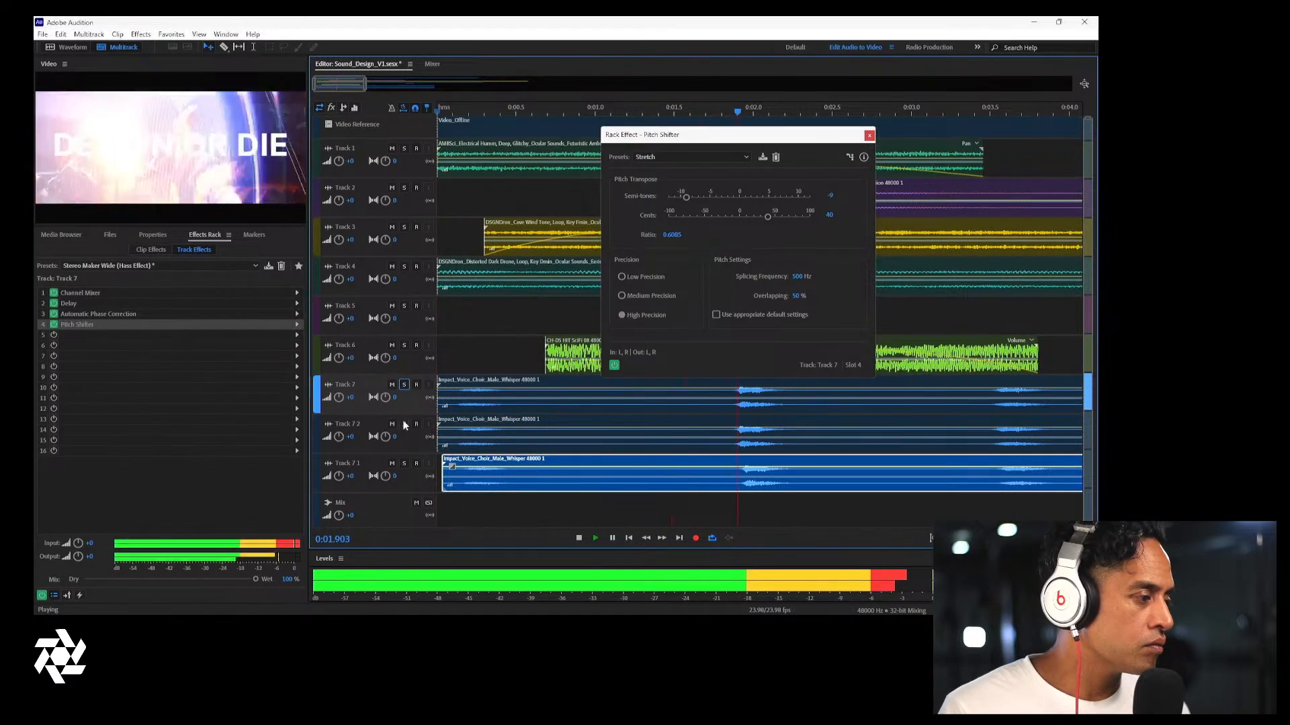
{"action": "left_click", "coordinate": [404, 384]}
{"action": "left_click", "coordinate": [405, 424]}
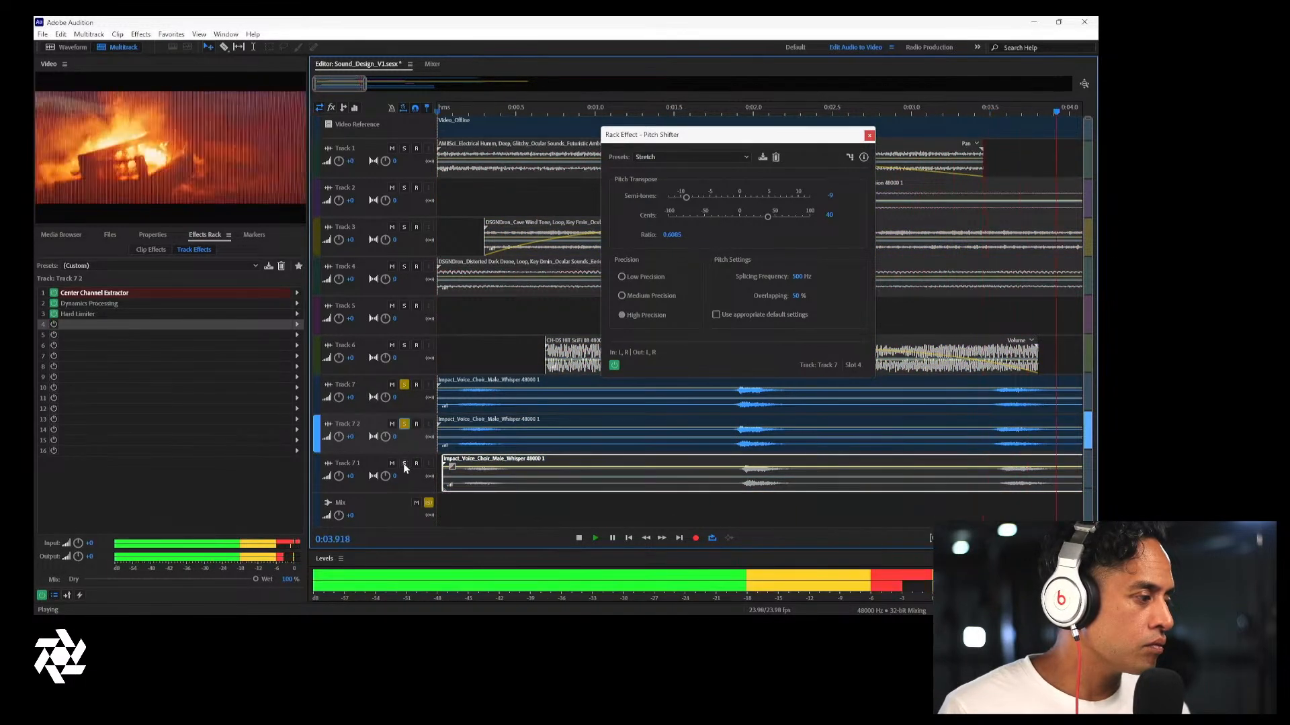
{"action": "left_click", "coordinate": [404, 464]}
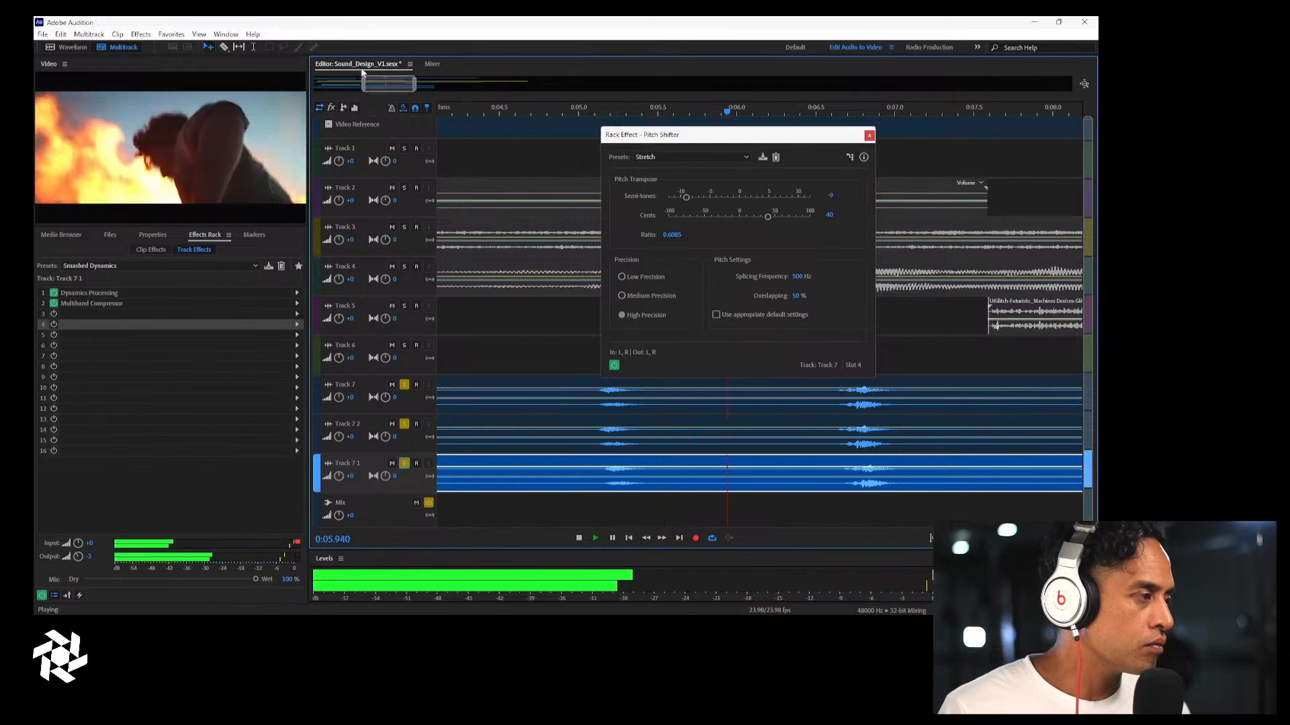
{"action": "key", "text": "Home"}
{"action": "key", "text": "space"}
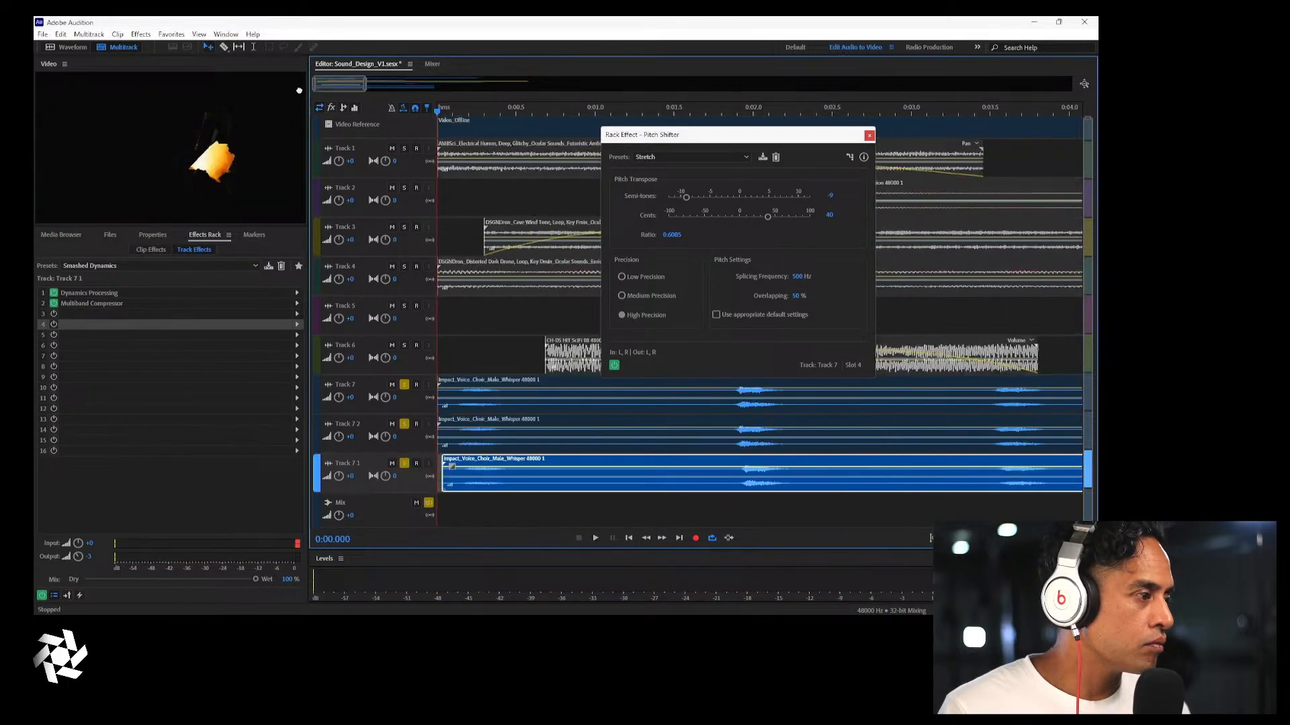
Shift the whisper clip on Track 7 slightly later in time and play the three soloed layers
{"action": "left_click", "coordinate": [460, 410]}
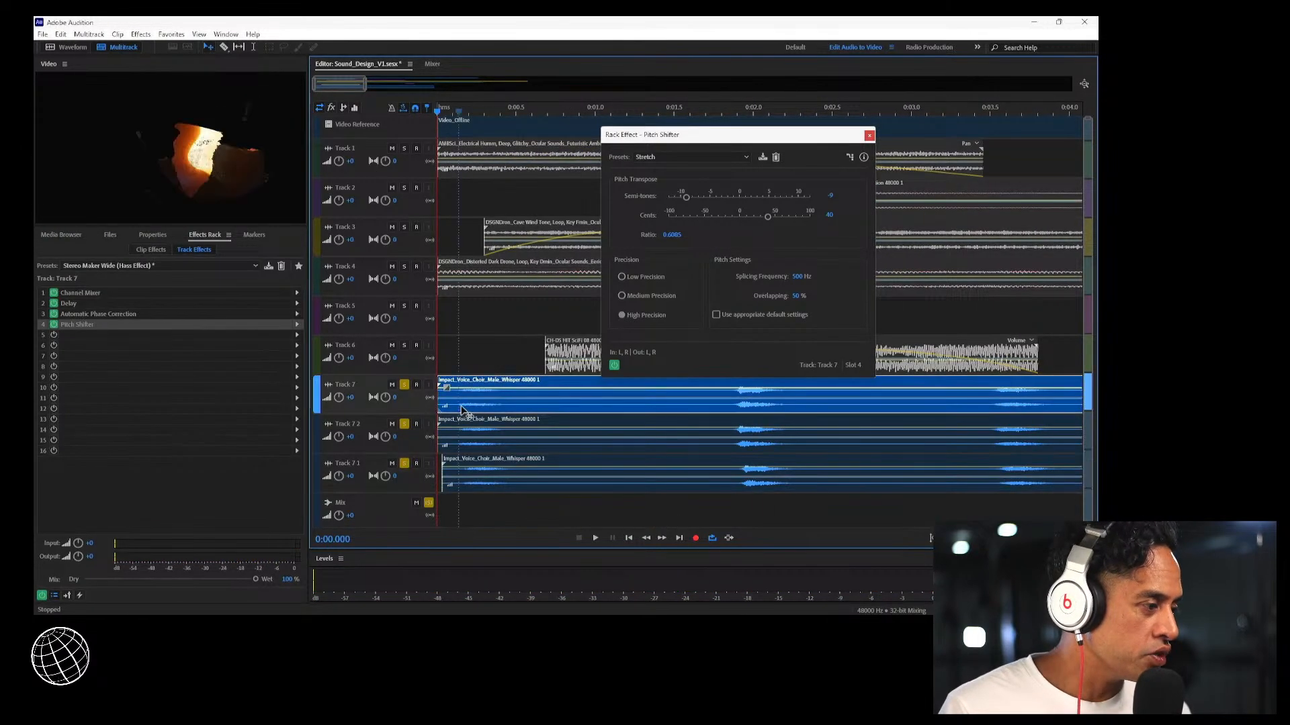
{"action": "key", "text": "space"}
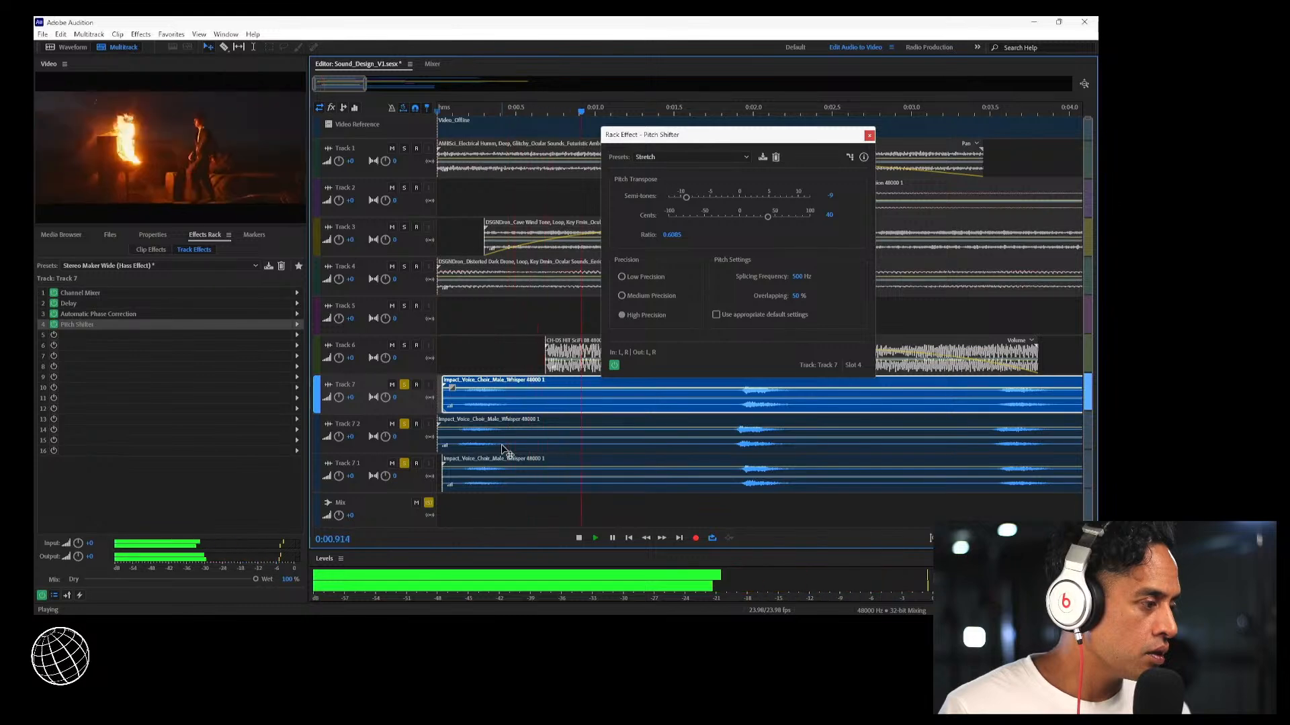
{"action": "left_click_drag", "start_coordinate": [495, 409], "coordinate": [502, 411]}
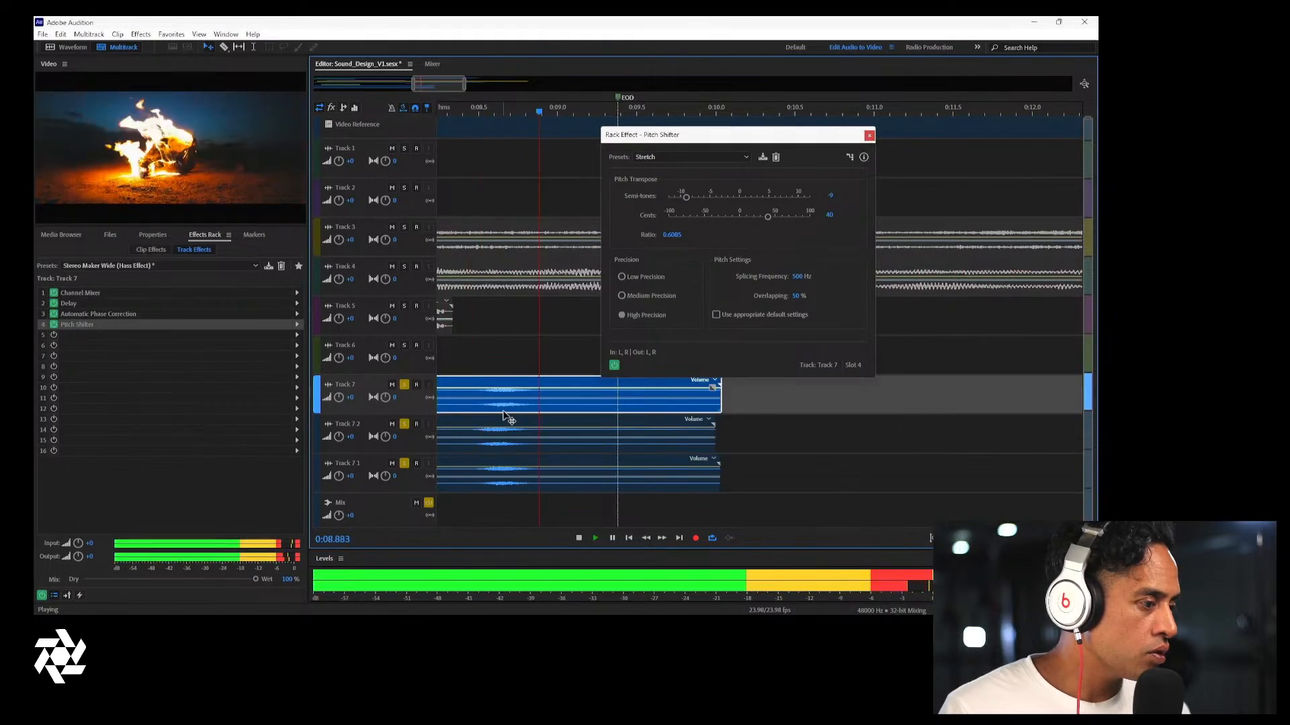
{"action": "key", "text": "space"}
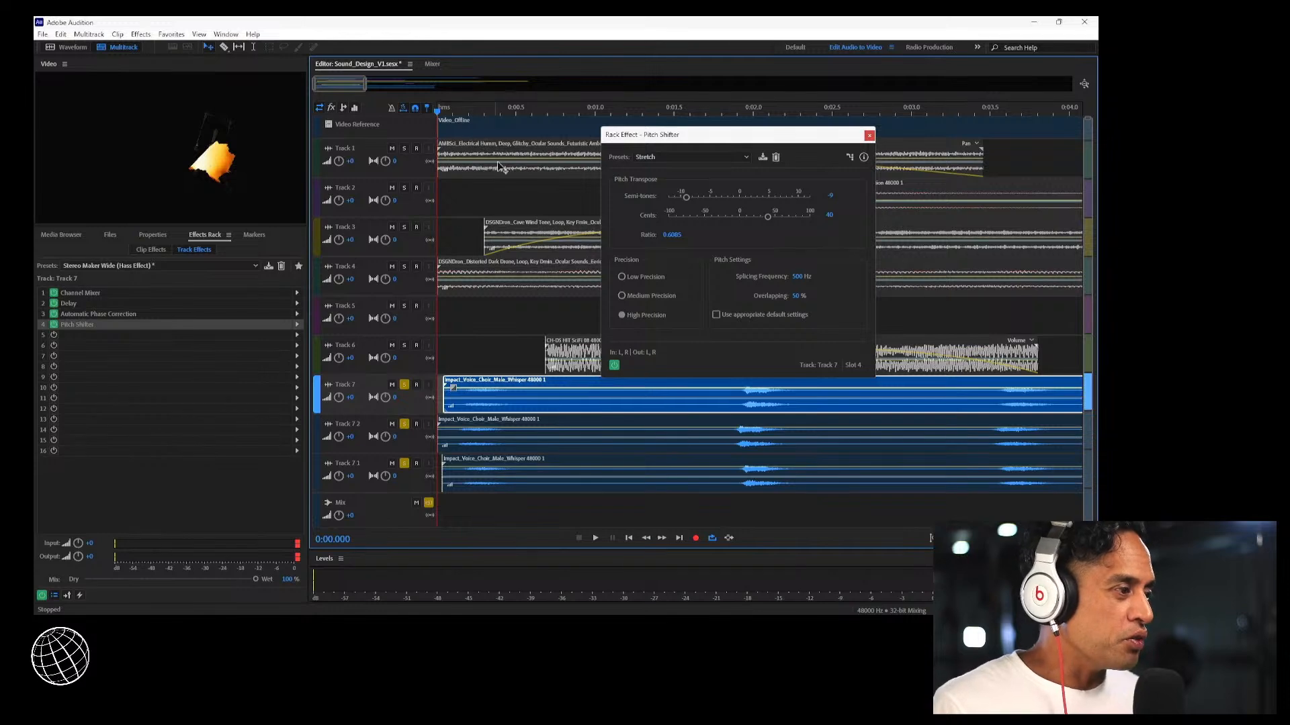
Close the Pitch Shifter window and play the whisper layers, then return the playhead to the session start
{"action": "left_click", "coordinate": [869, 136]}
{"action": "key", "text": "space"}
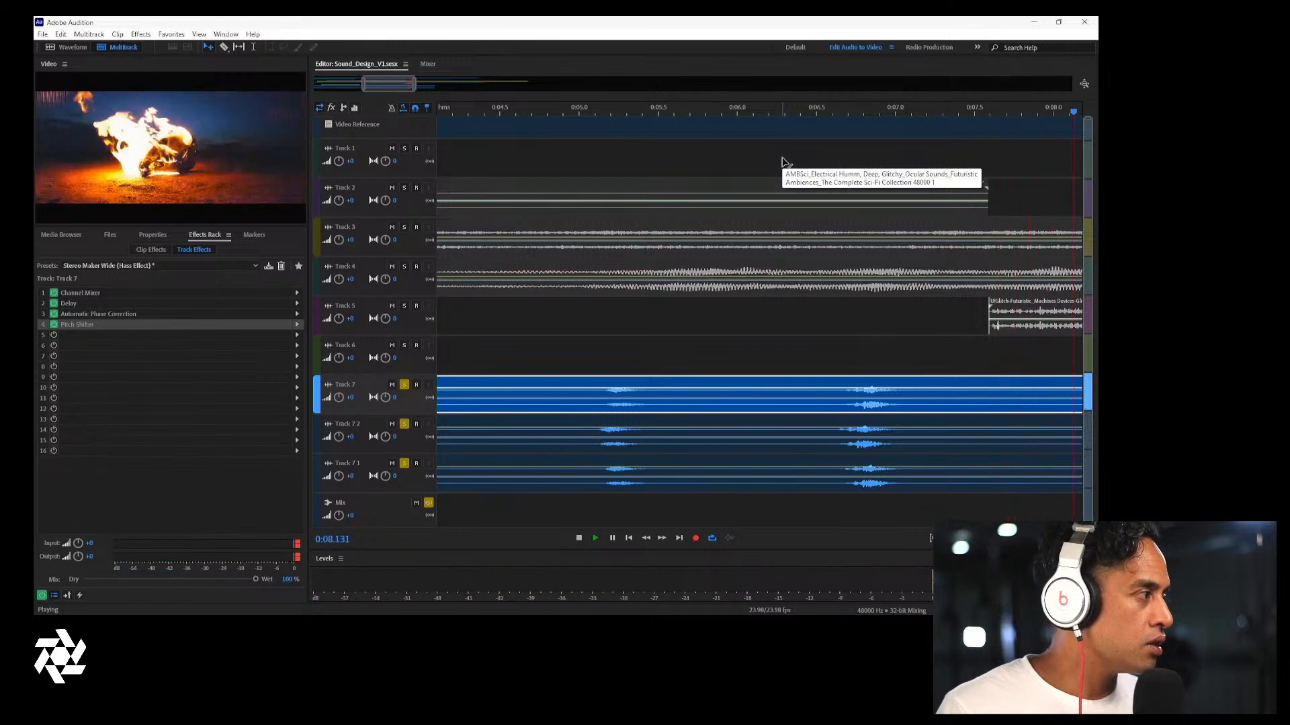
{"action": "key", "text": "space"}
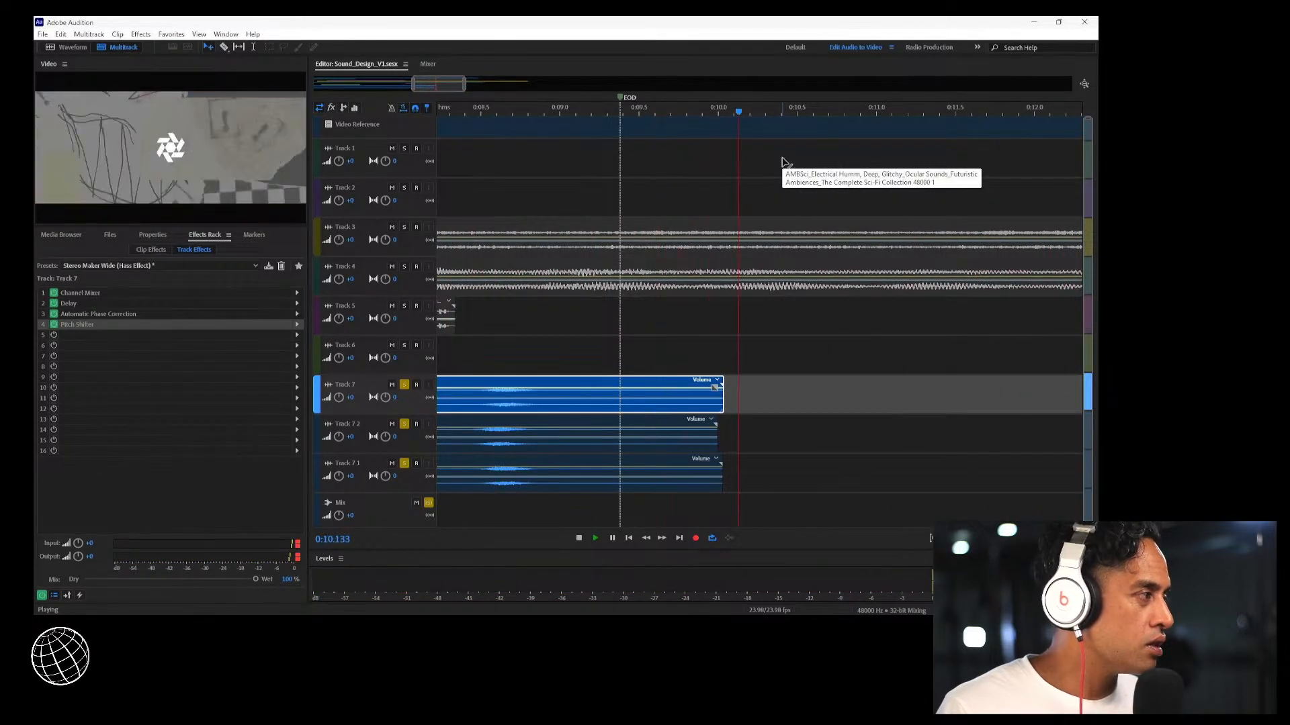
{"action": "key", "text": "Home"}
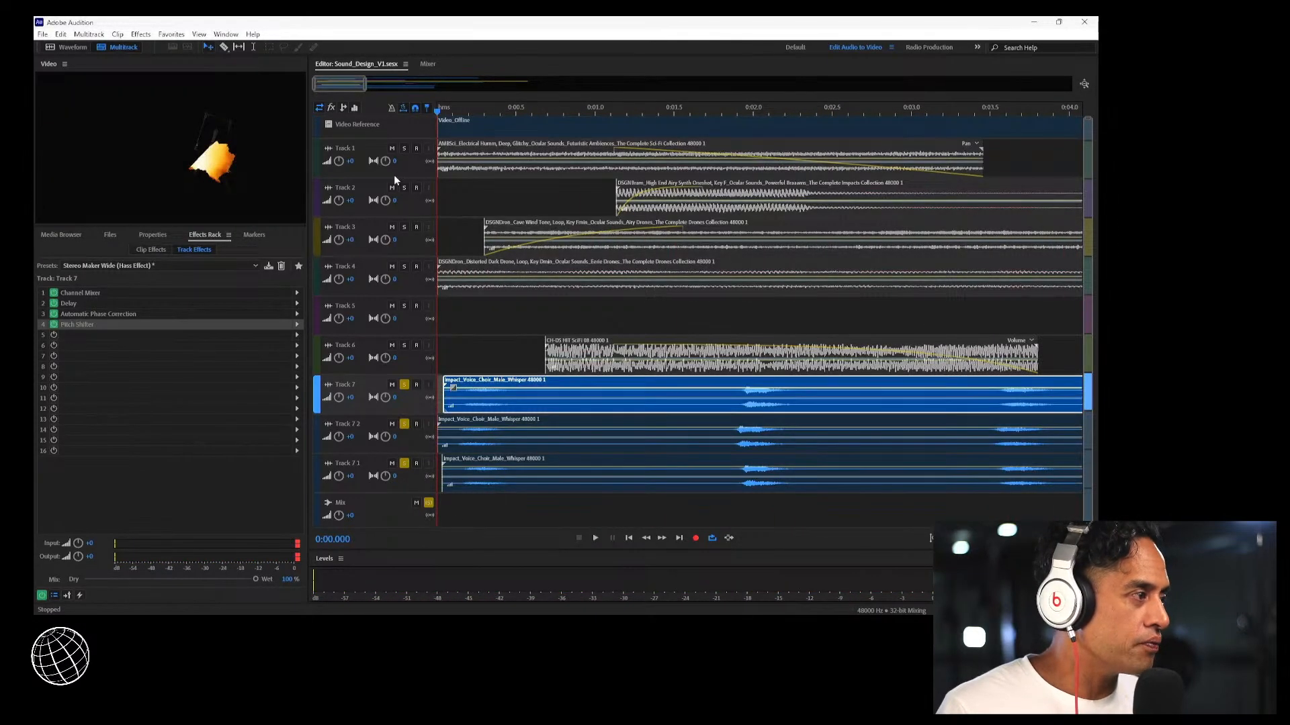
Audition the whisper layers together with Track 1, Track 2 and Track 3, soloing one of these at a time
{"action": "left_click", "coordinate": [404, 148]}
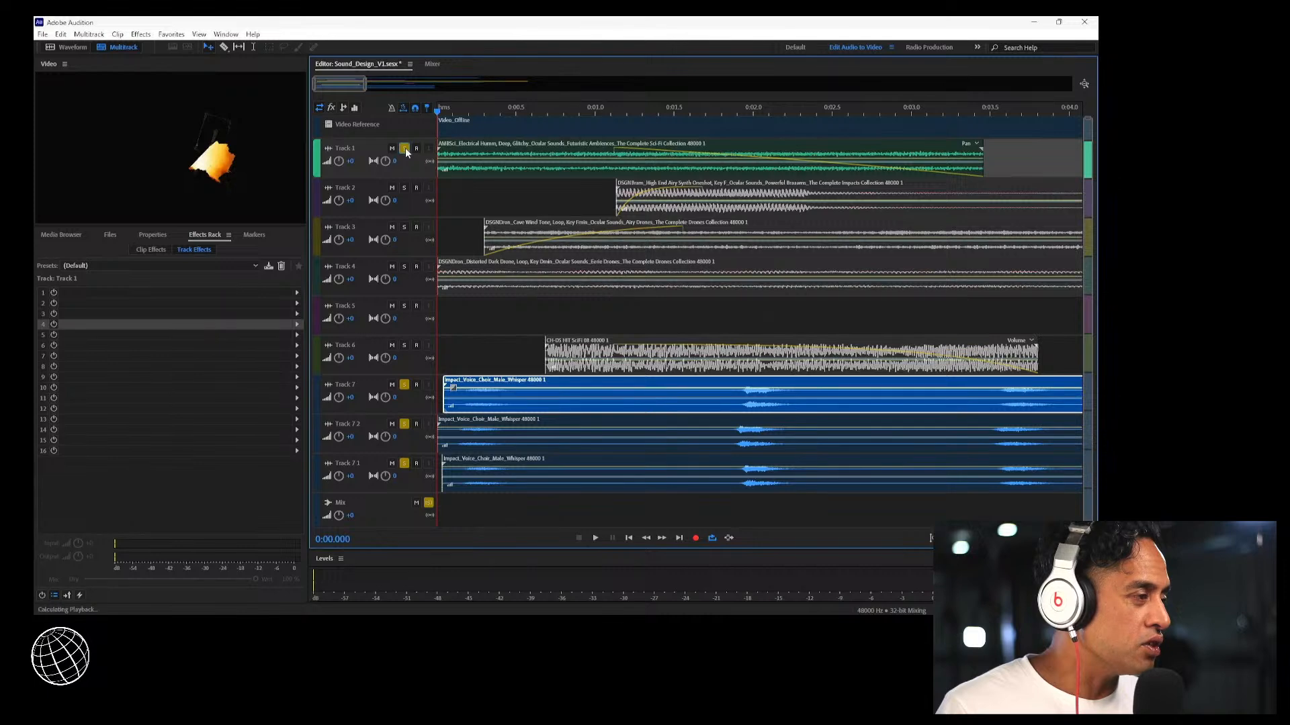
{"action": "key", "text": "space"}
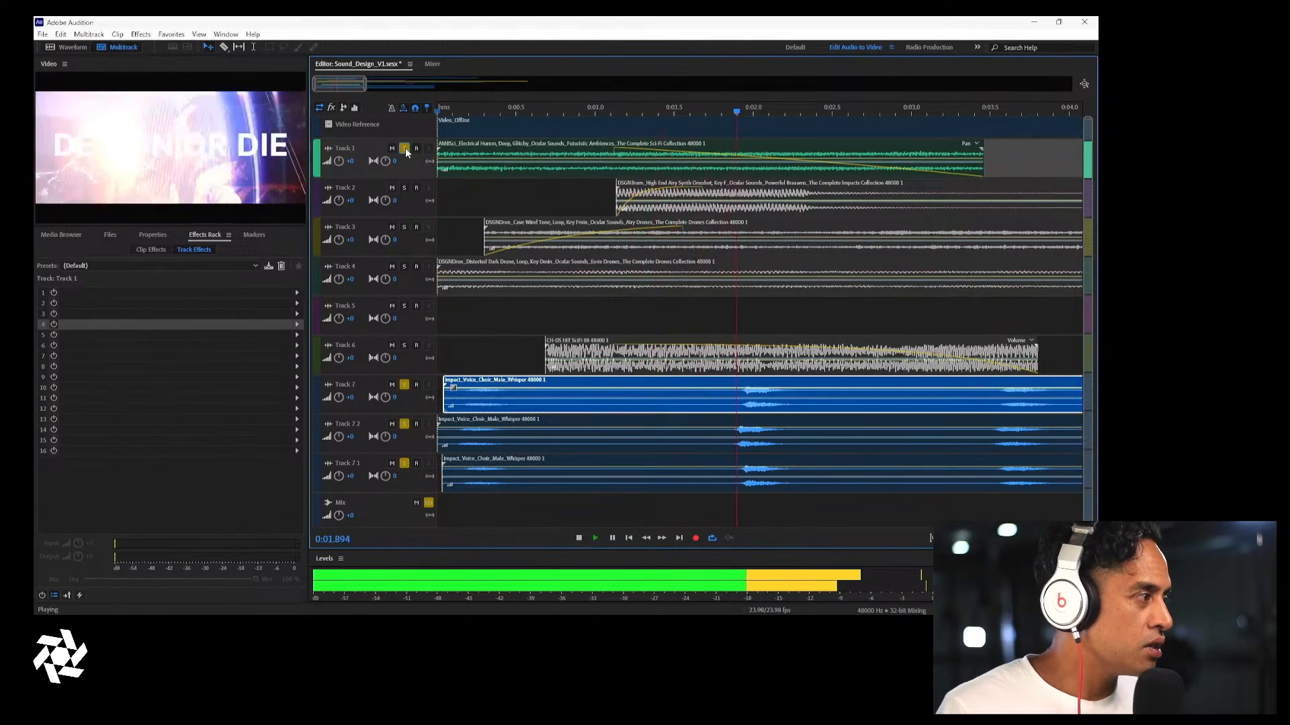
{"action": "key", "text": "space"}
{"action": "left_click", "coordinate": [404, 148]}
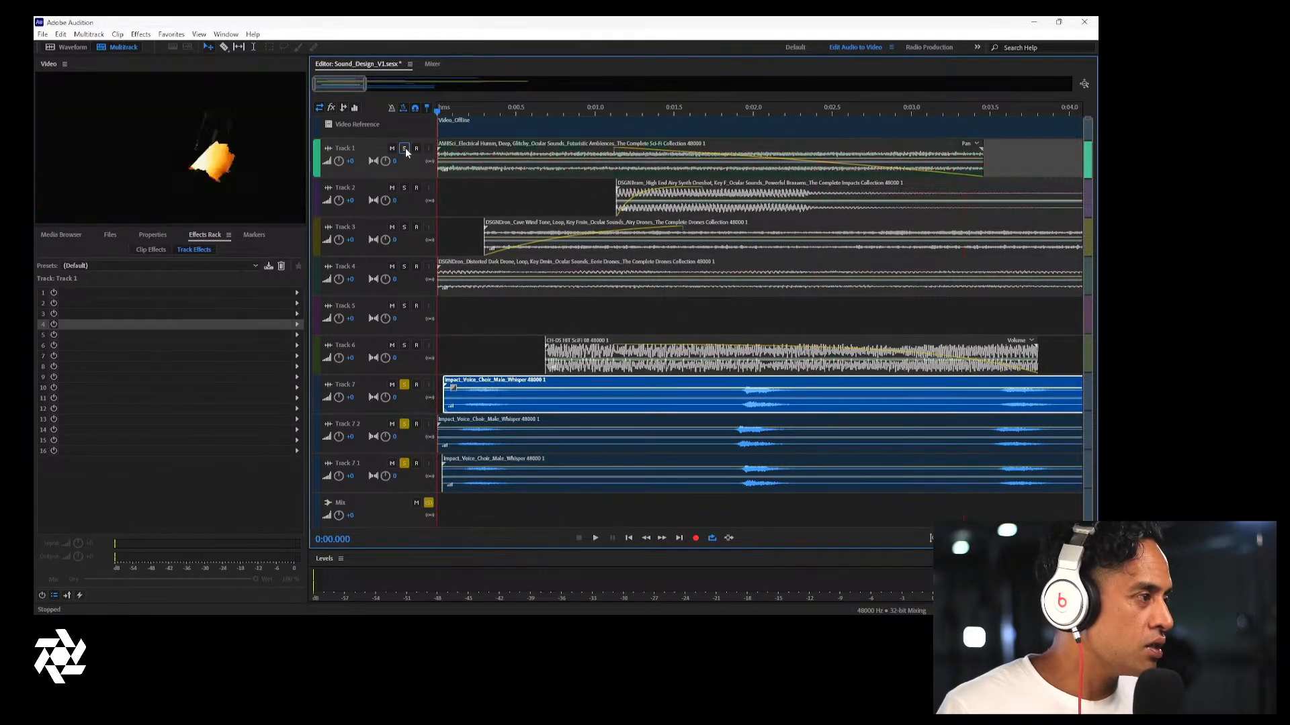
{"action": "left_click", "coordinate": [405, 188]}
{"action": "key", "text": "space"}
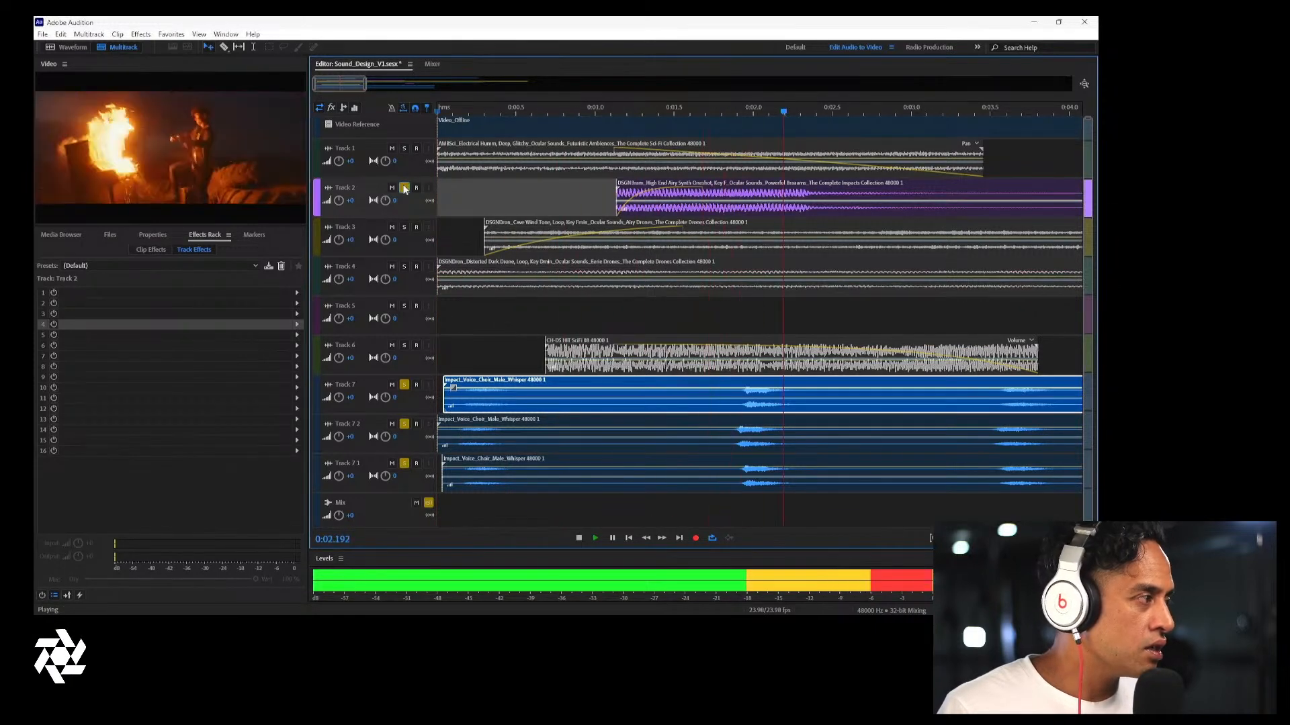
{"action": "left_click", "coordinate": [405, 188]}
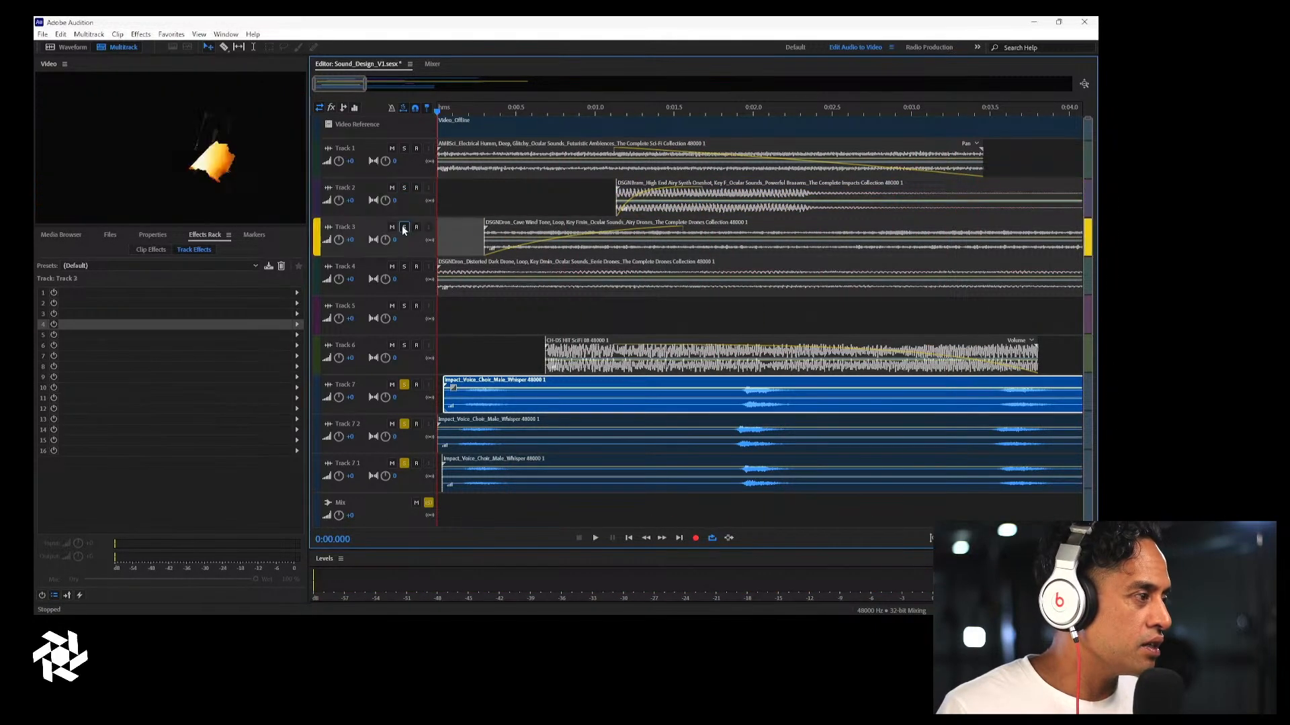
{"action": "left_click", "coordinate": [404, 227]}
{"action": "key", "text": "space"}
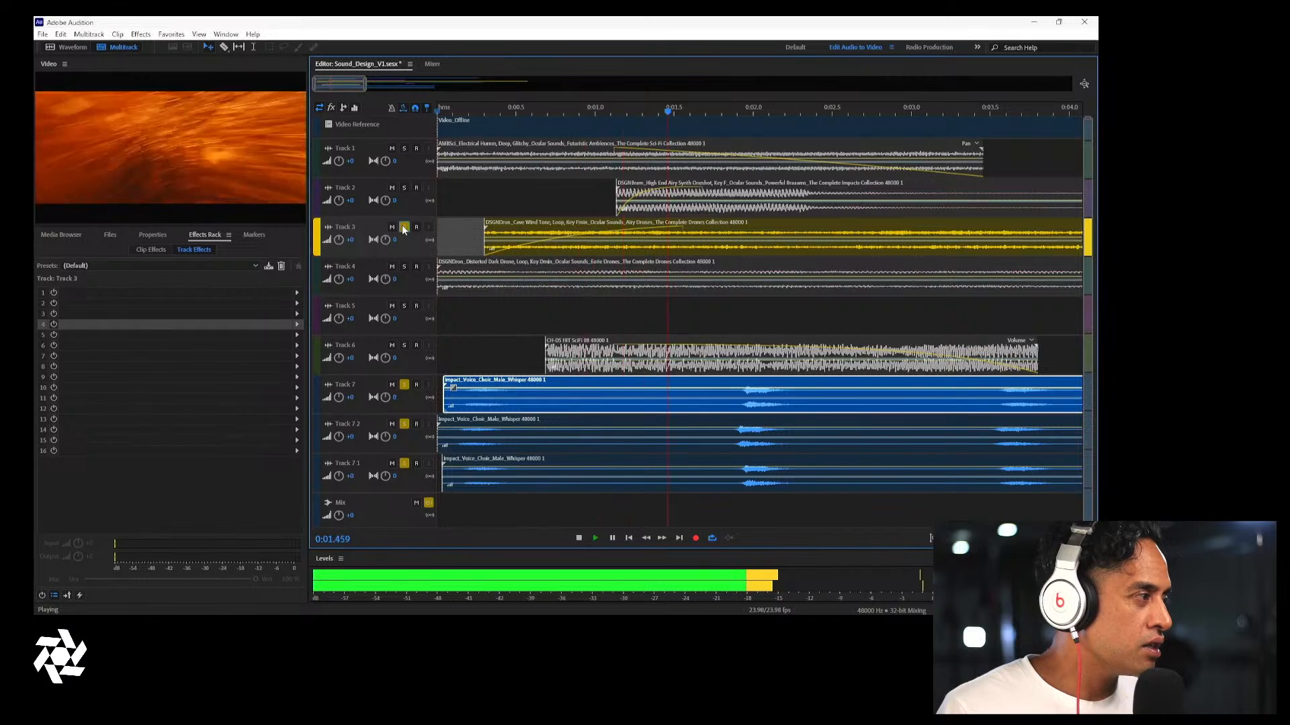
{"action": "left_click", "coordinate": [404, 227]}
{"action": "key", "text": "space"}
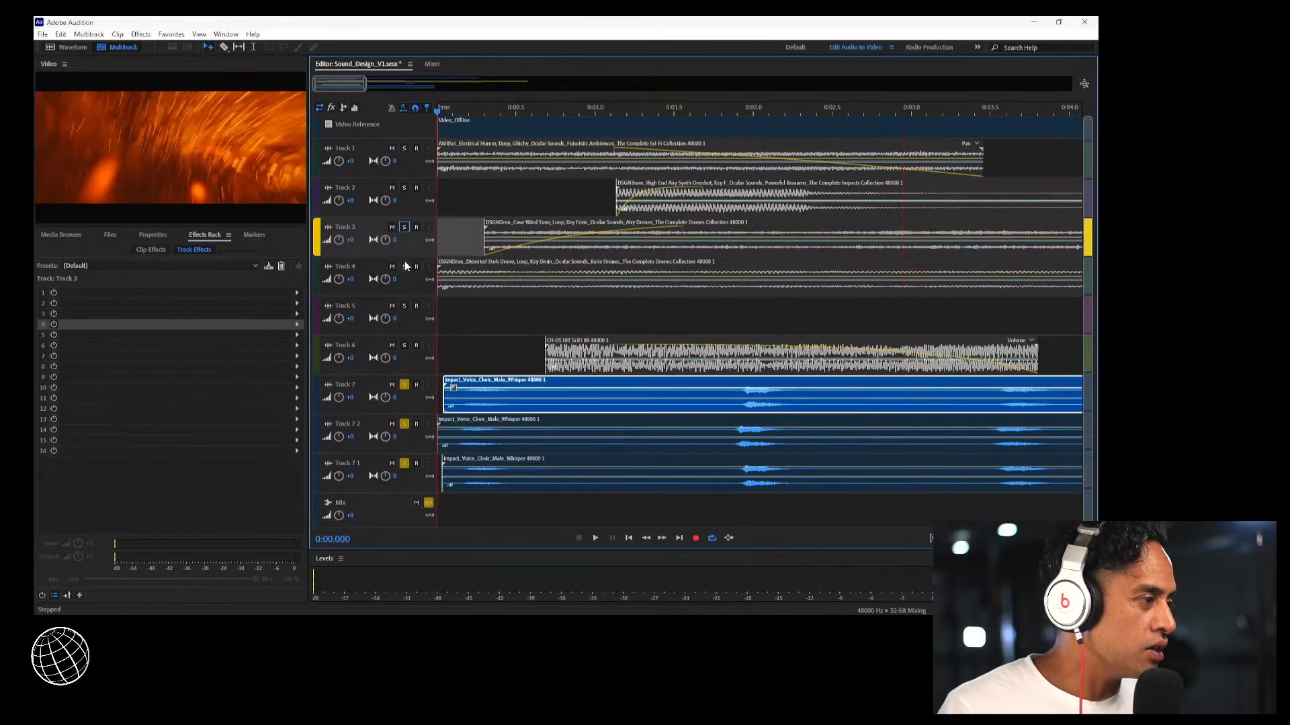
Solo Track 4 along with the whisper layers and play them, then audition the combination with Track 6 temporarily soloed
{"action": "left_click", "coordinate": [404, 267]}
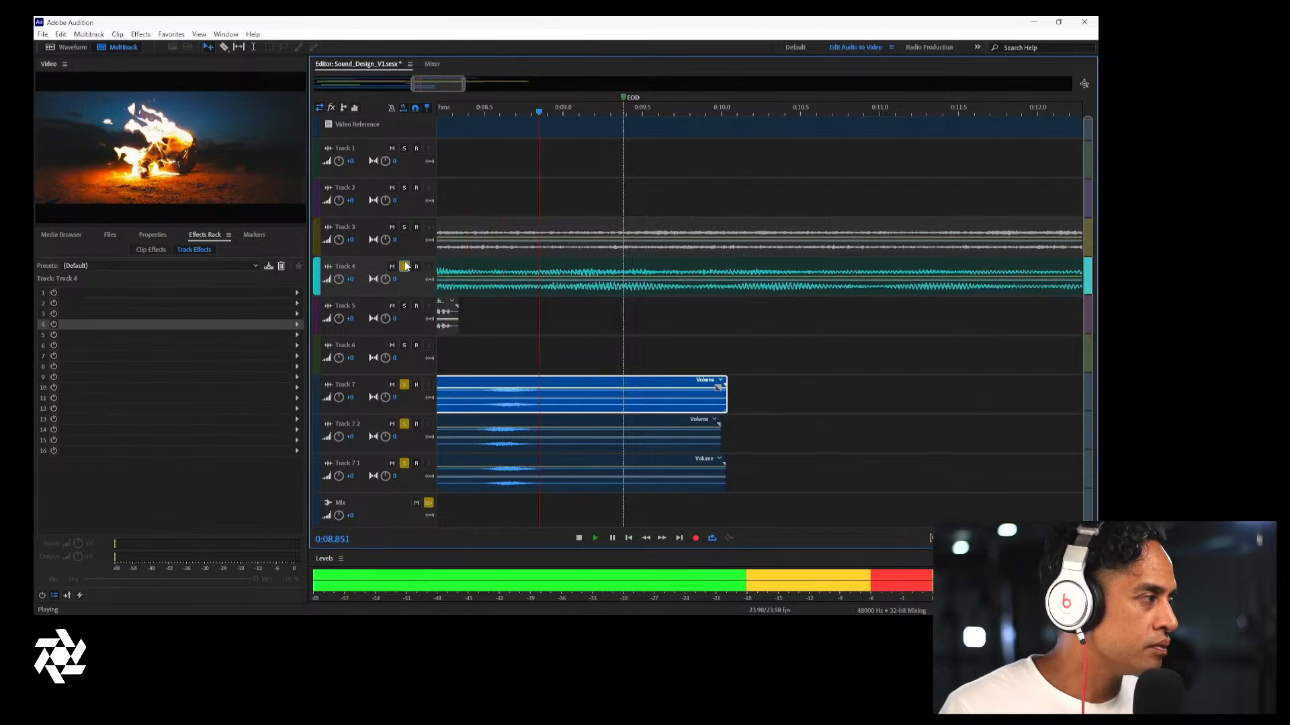
{"action": "key", "text": "space"}
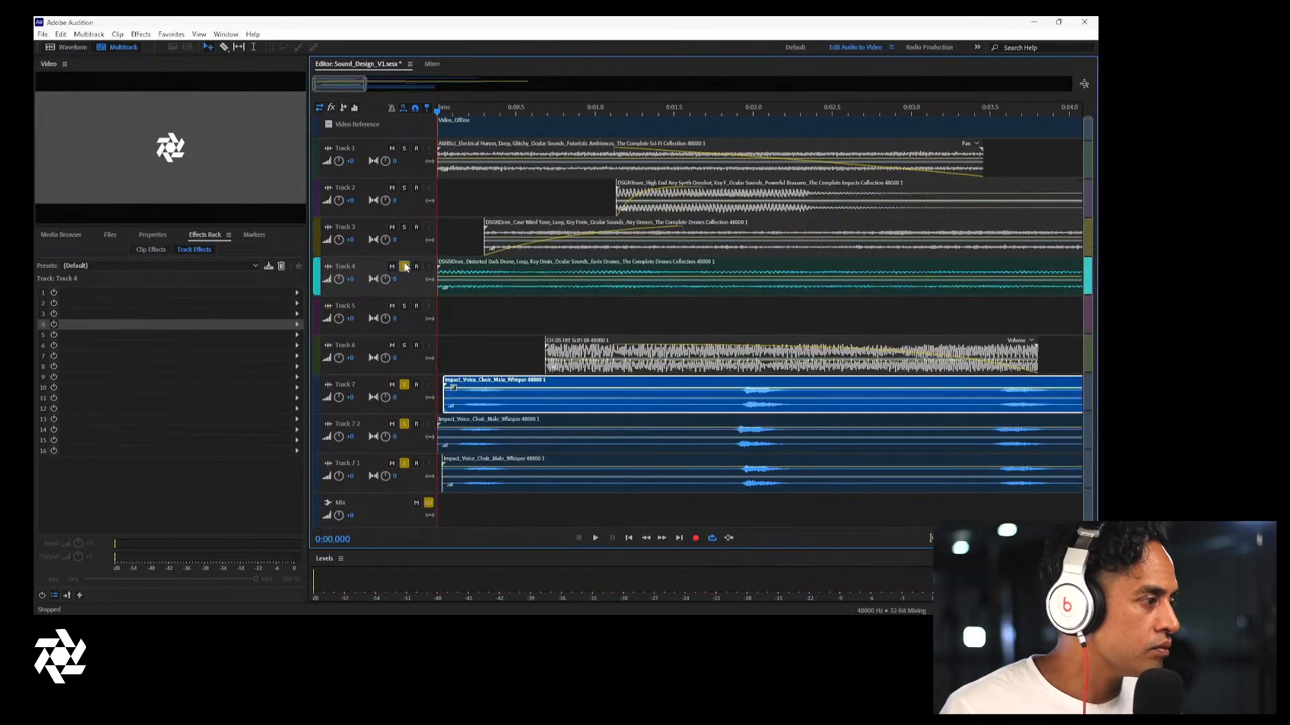
{"action": "left_click", "coordinate": [405, 345]}
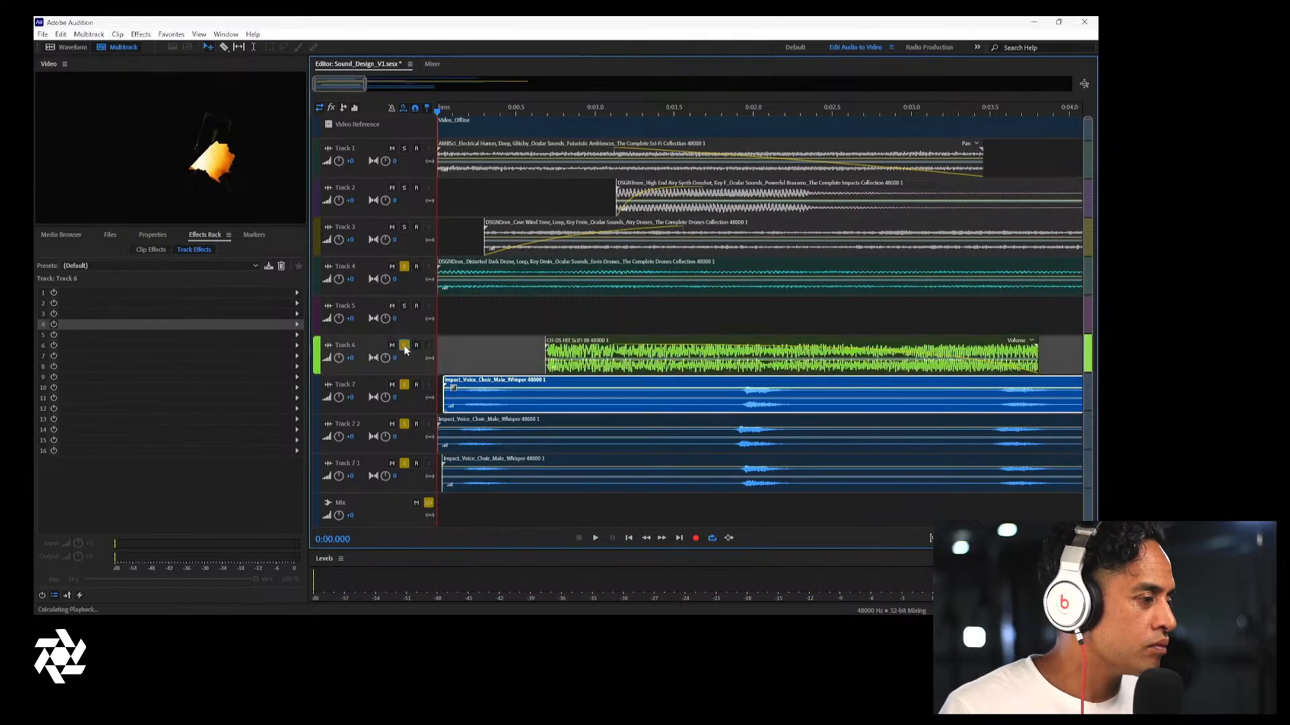
{"action": "key", "text": "space"}
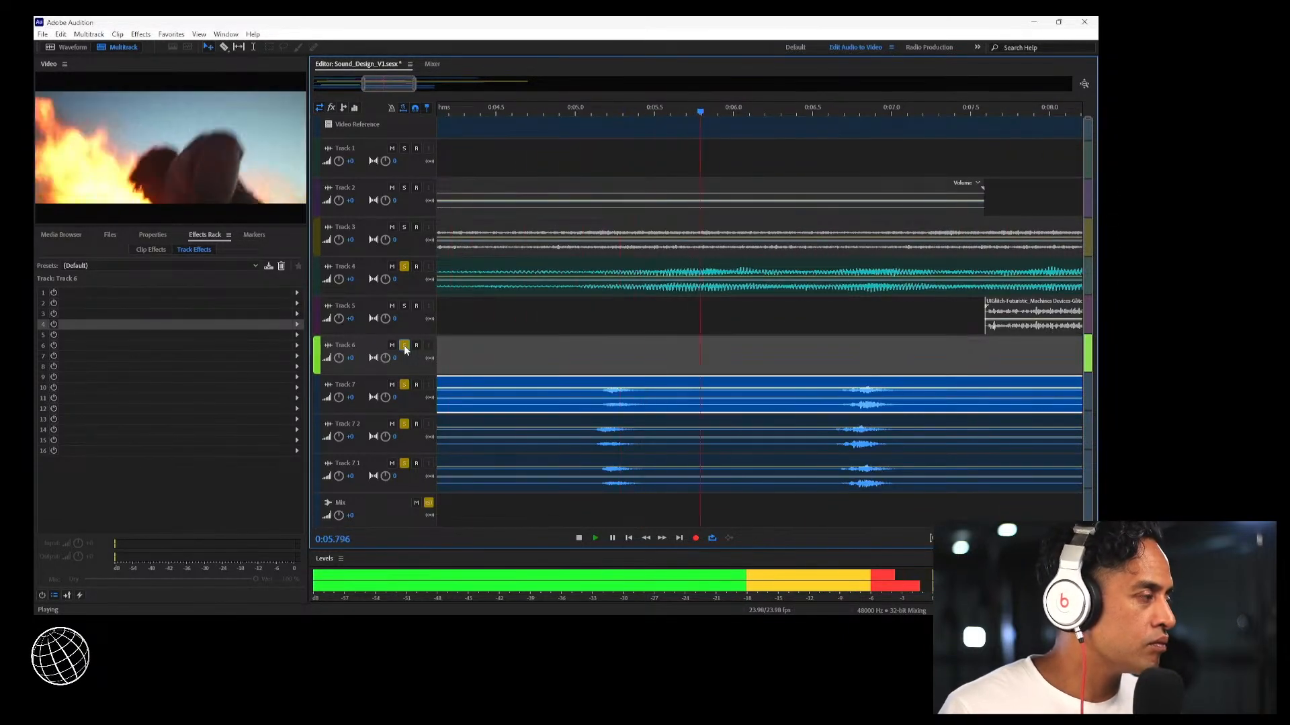
{"action": "key", "text": "space"}
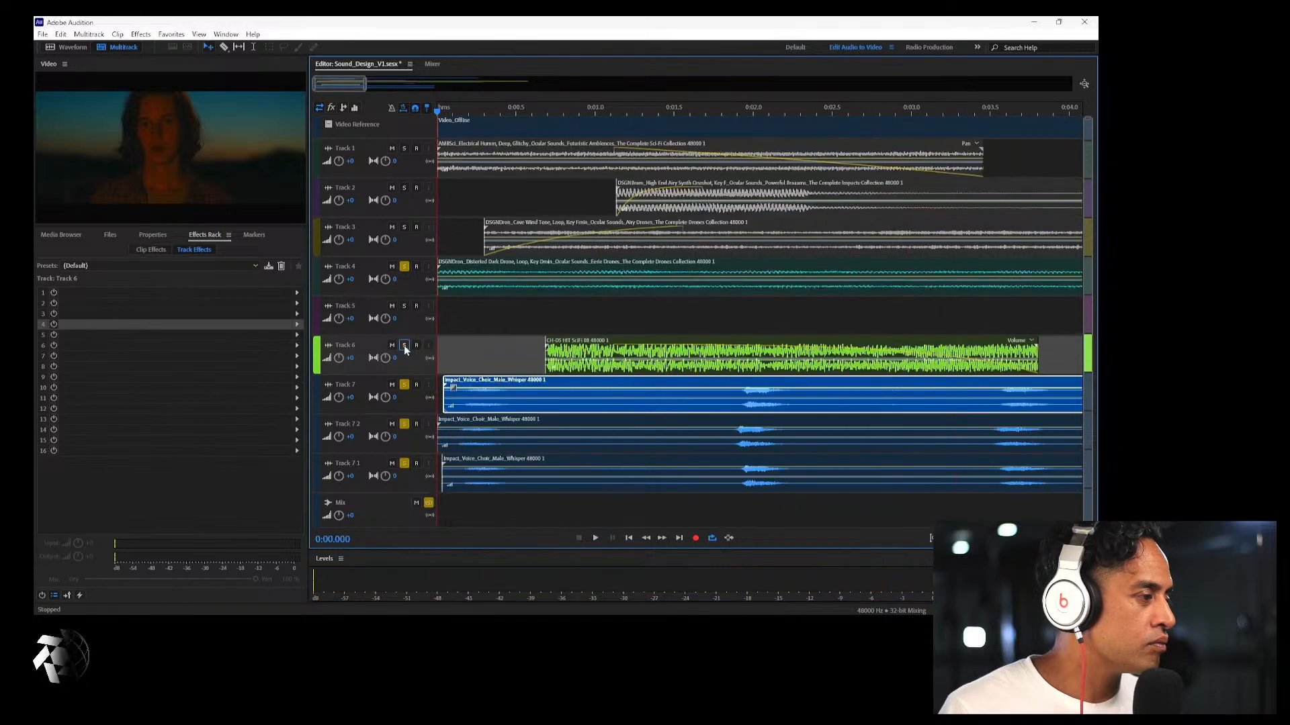
{"action": "left_click", "coordinate": [404, 345]}
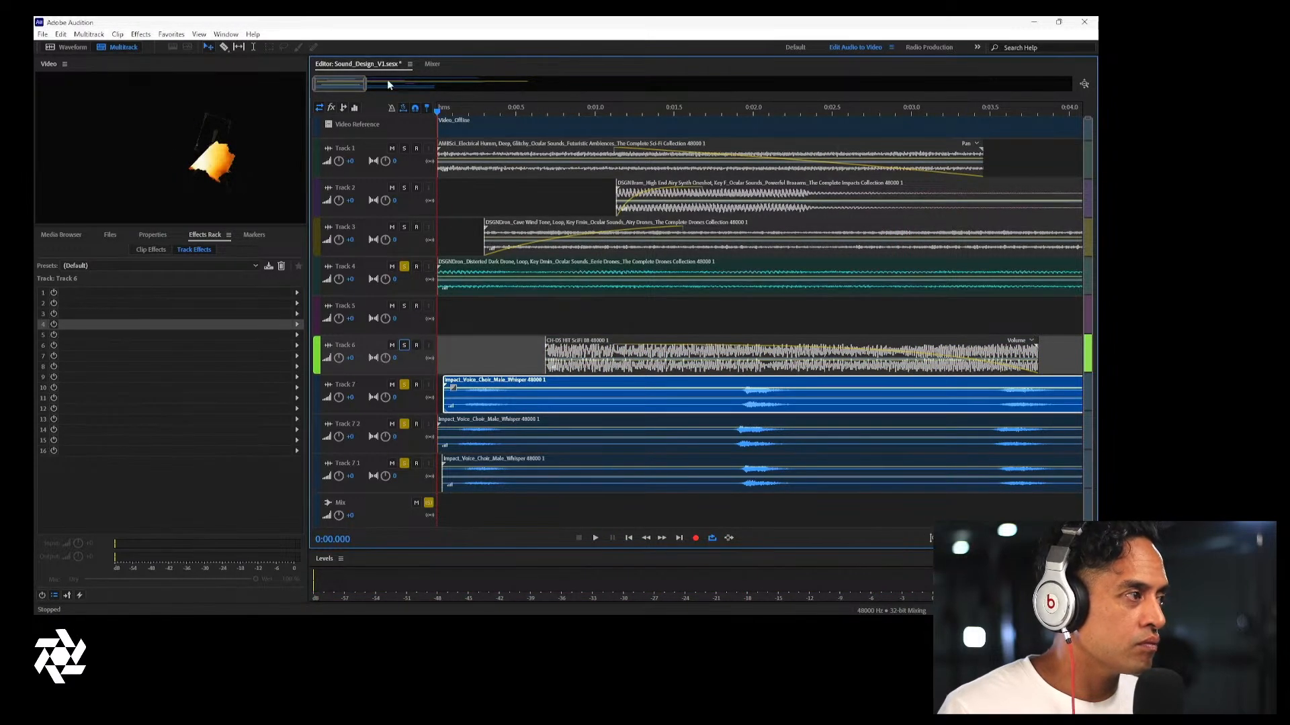
{"action": "left_click_drag", "start_coordinate": [365, 85], "coordinate": [461, 86]}
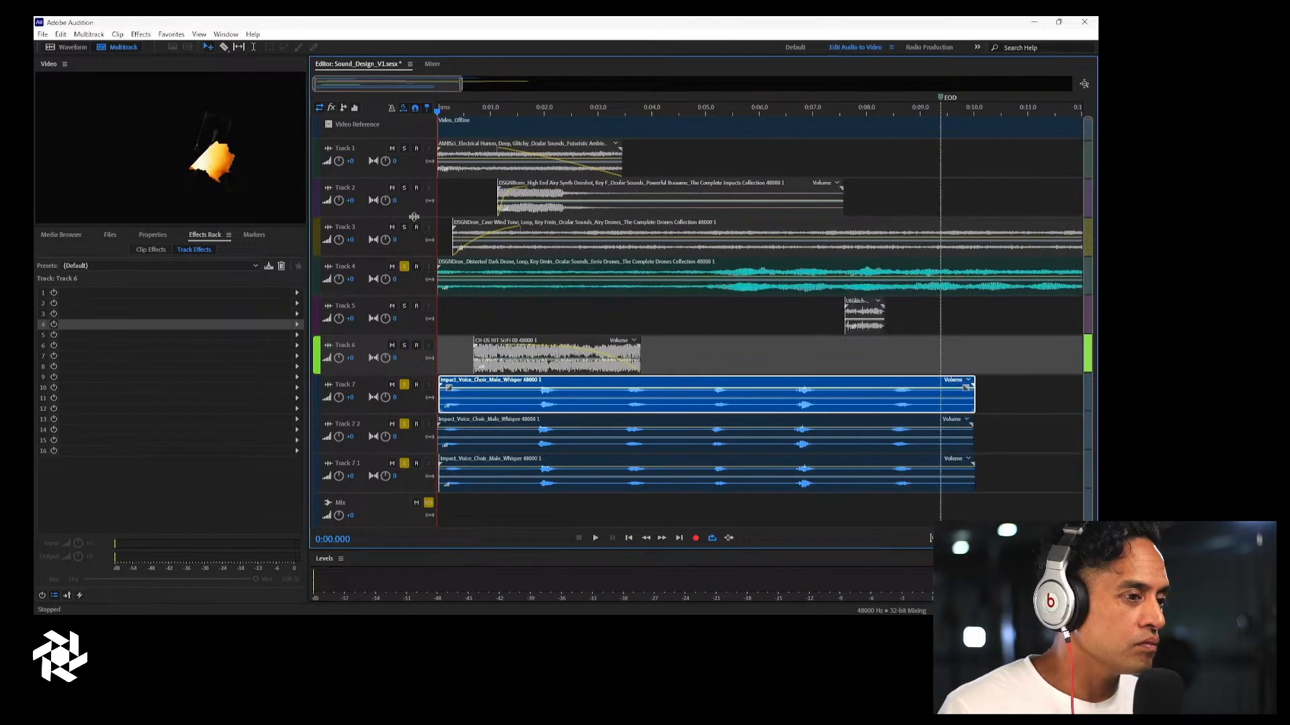
Solo Track 5 along with Track 4 and the whisper layers and play the session from the start
{"action": "left_click", "coordinate": [404, 307]}
{"action": "key", "text": "space"}
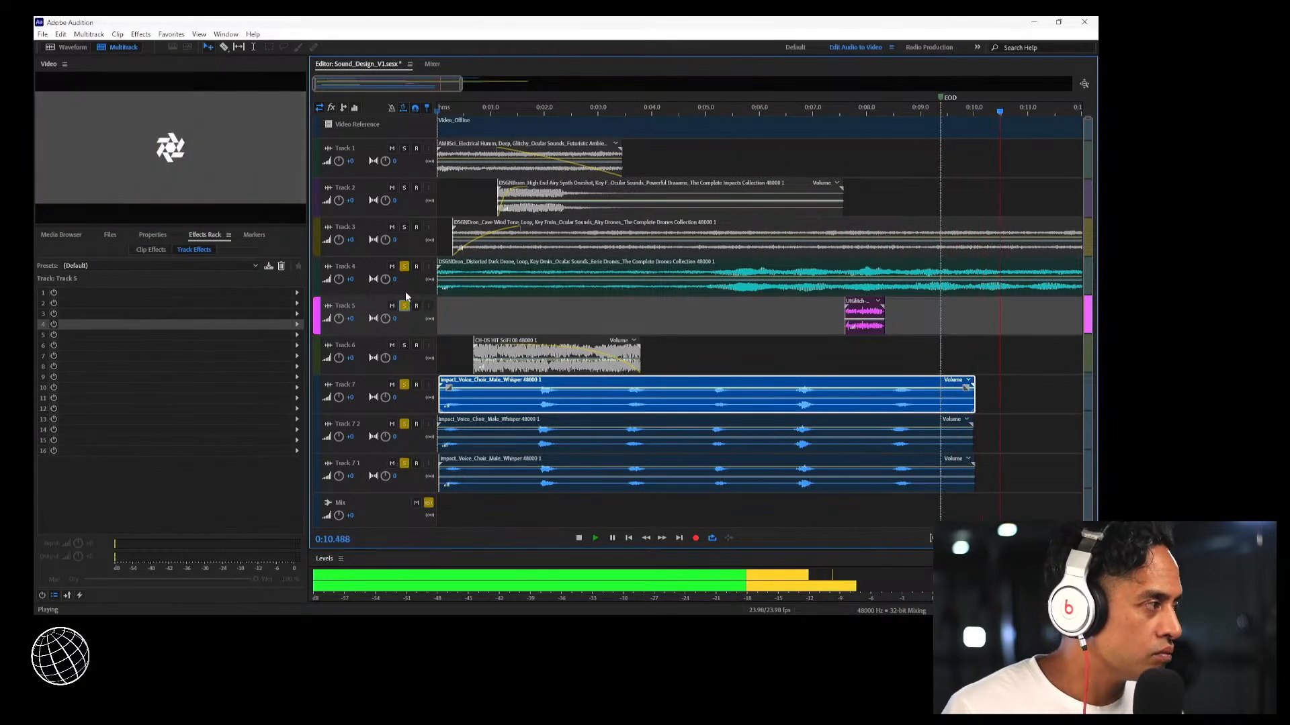
{"action": "key", "text": "space"}
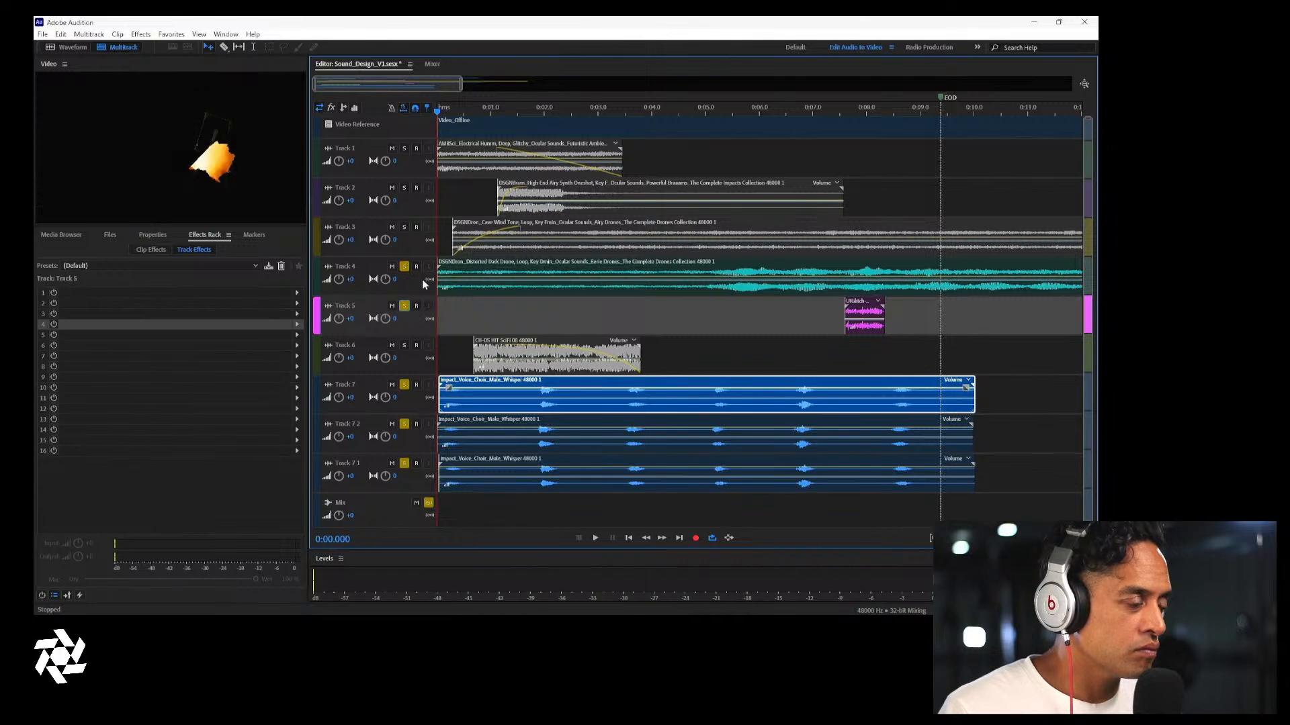
Copy the three whisper clips together on their own tracks so the copies start just after the originals, at about 0:10.2
{"action": "left_click", "coordinate": [489, 443]}
{"action": "left_click", "coordinate": [483, 405]}
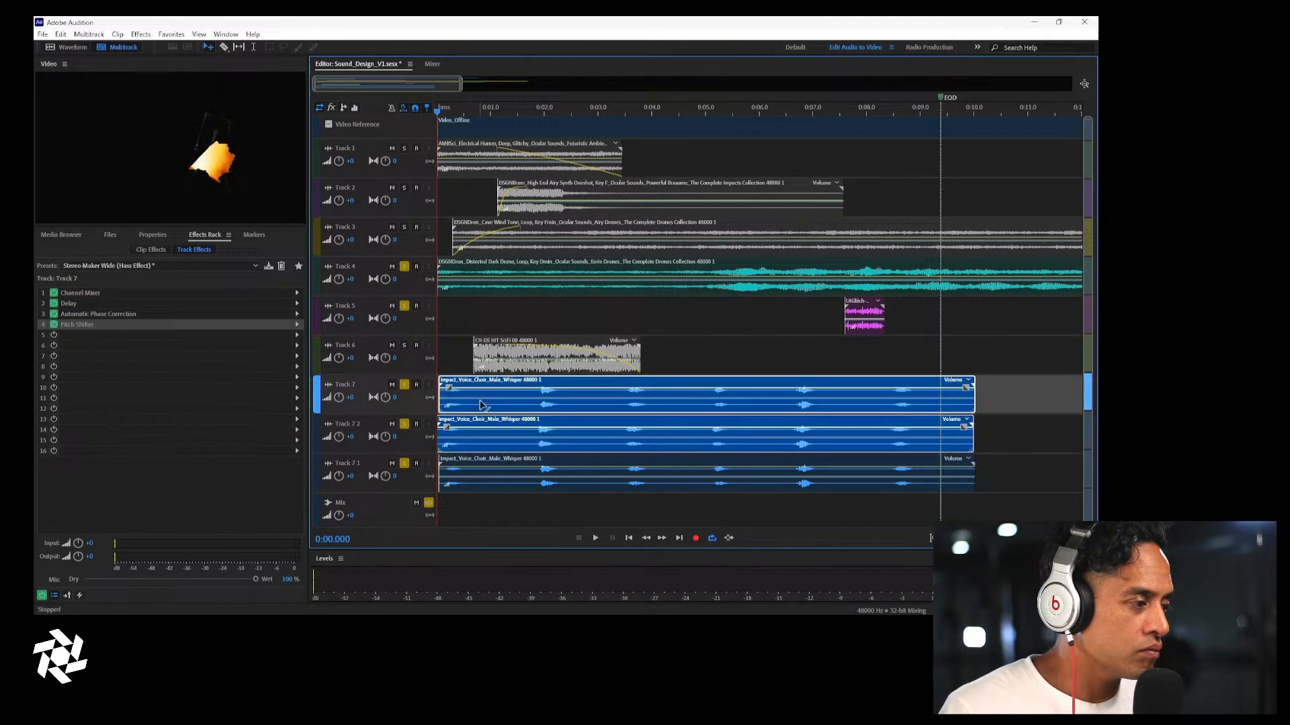
{"action": "left_click", "coordinate": [489, 470], "text": "ctrl"}
{"action": "left_click_drag", "start_coordinate": [489, 466], "coordinate": [1026, 478]}
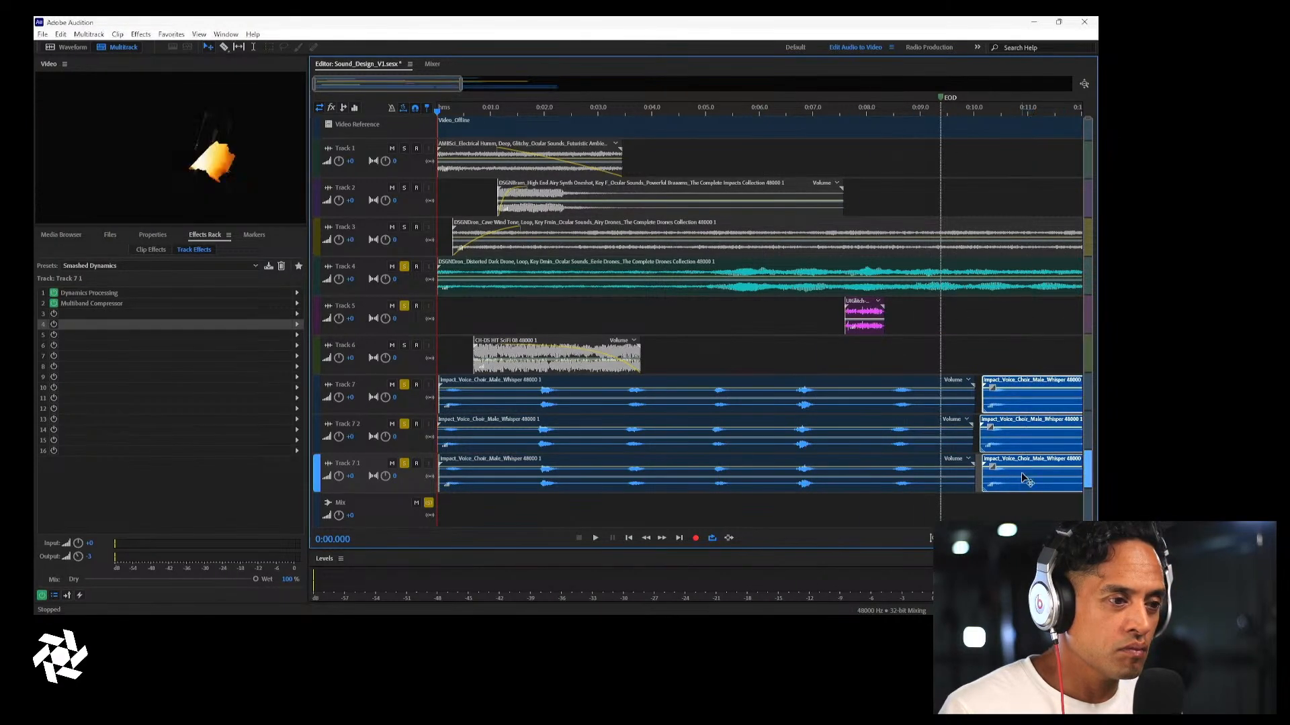
Play the session from about 0:08.8 to audition the transition into the copied whisper clips
{"action": "key", "text": "space"}
{"action": "key", "text": "space"}
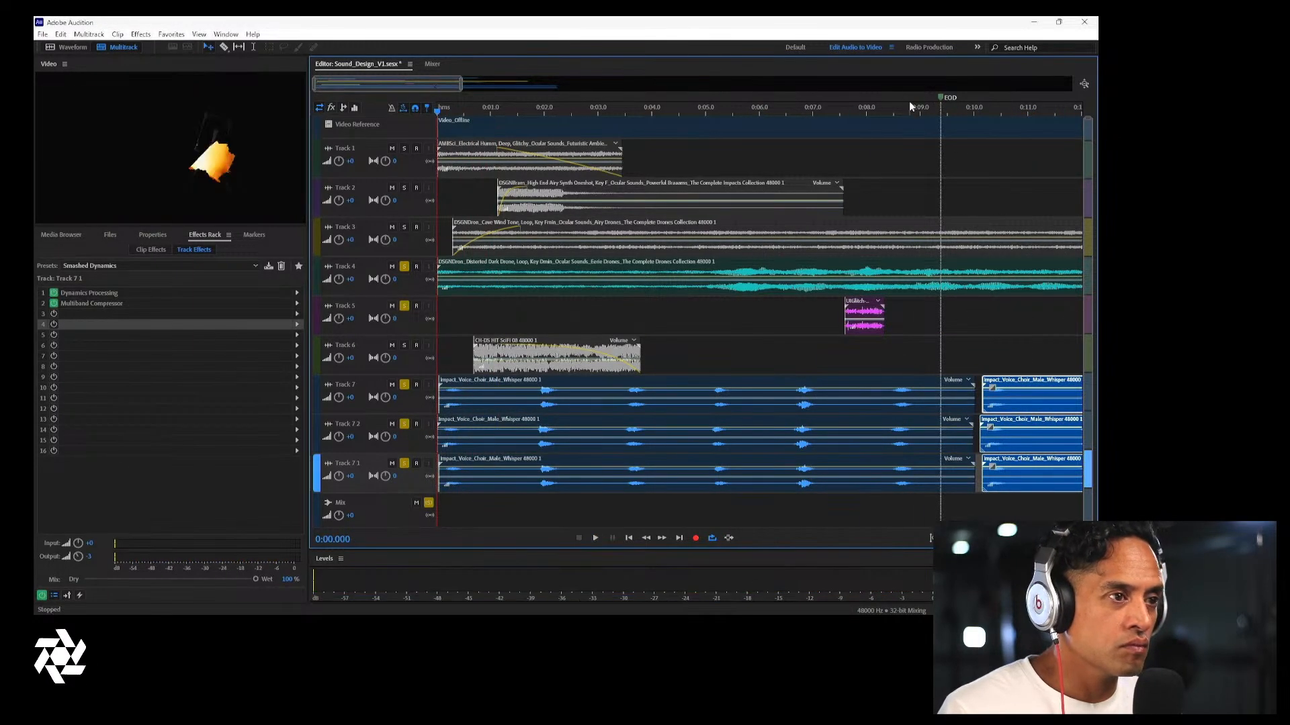
{"action": "left_click", "coordinate": [911, 107]}
{"action": "key", "text": "space"}
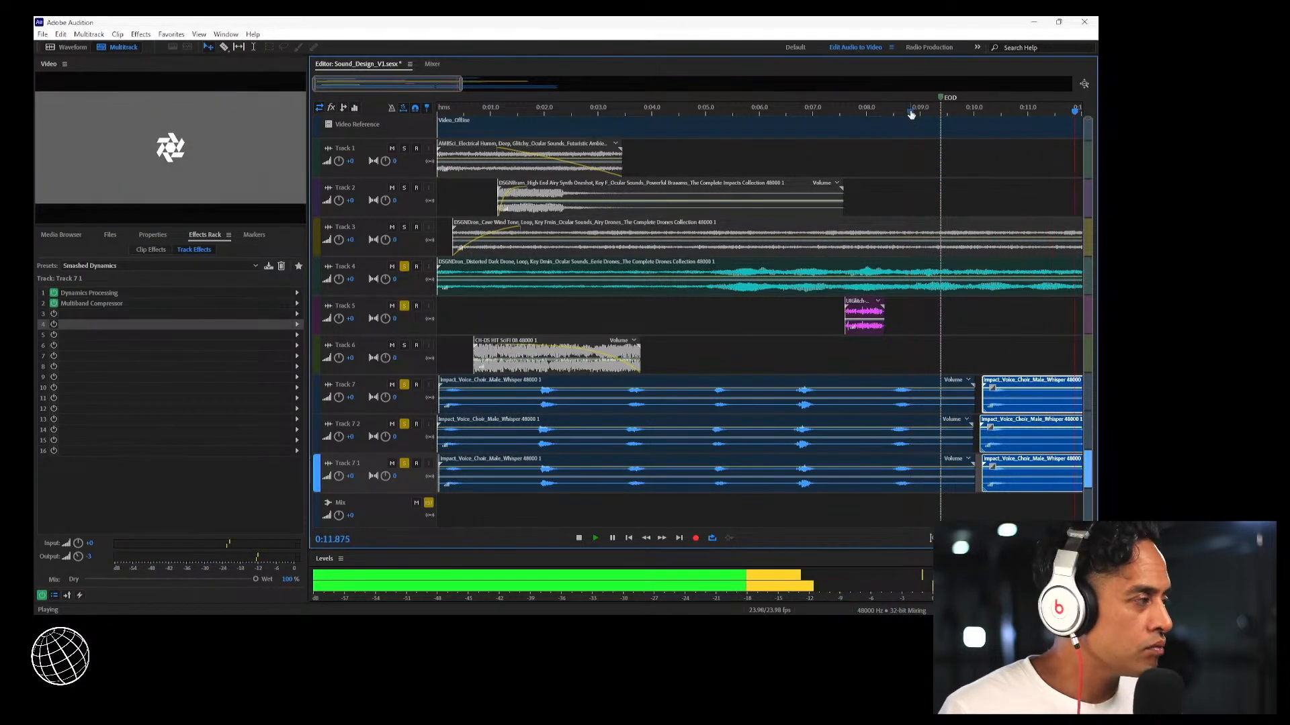
{"action": "key", "text": "space"}
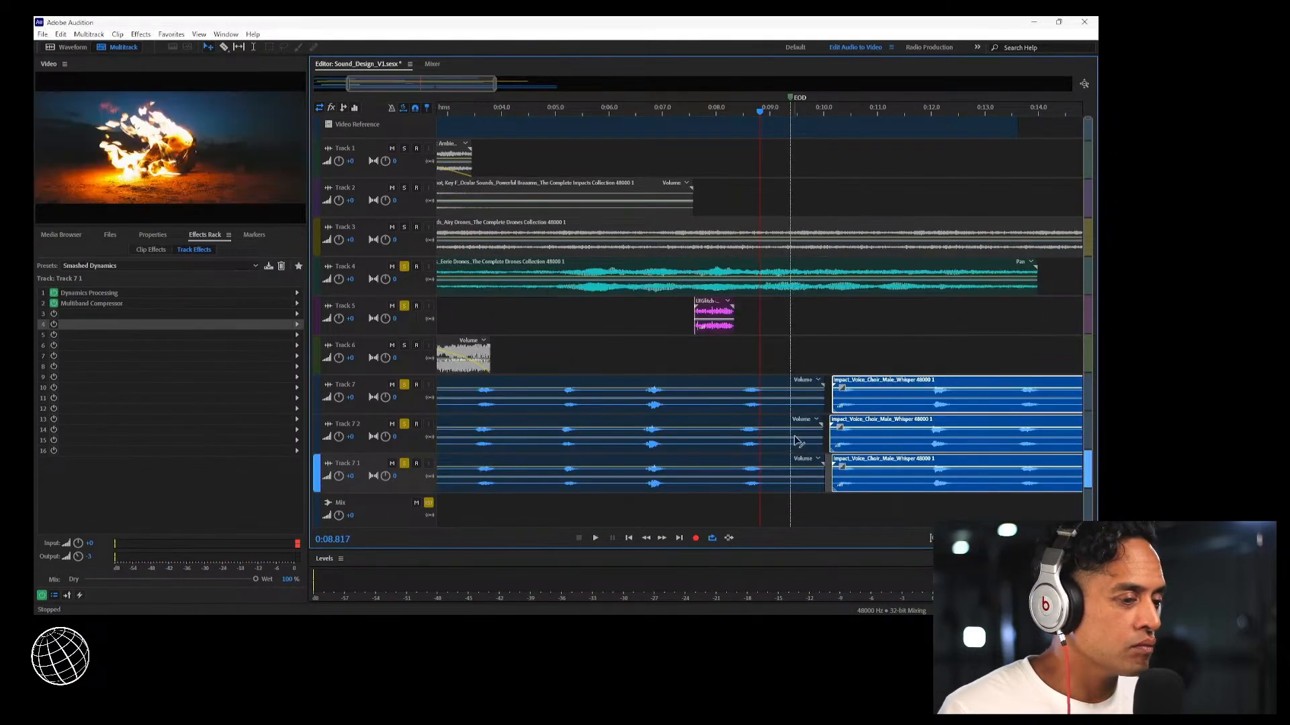
Trim the ends of the three copied whisper clips together so each is about 1 second long
{"action": "scroll", "coordinate": [798, 439], "scroll_direction": "down", "scroll_amount": 2}
{"action": "scroll", "coordinate": [800, 398], "scroll_direction": "up", "scroll_amount": 2}
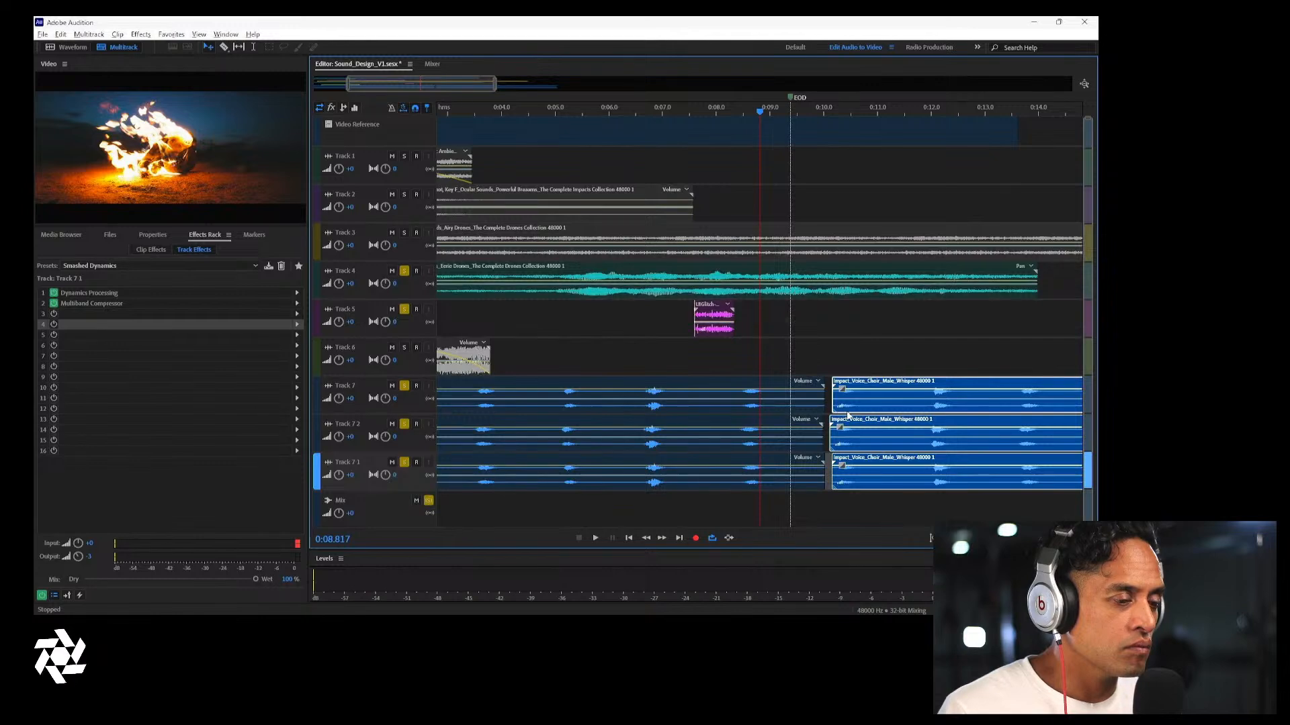
{"action": "scroll", "coordinate": [848, 416], "scroll_direction": "down", "scroll_amount": 3}
{"action": "scroll", "coordinate": [846, 415], "scroll_direction": "up", "scroll_amount": 1}
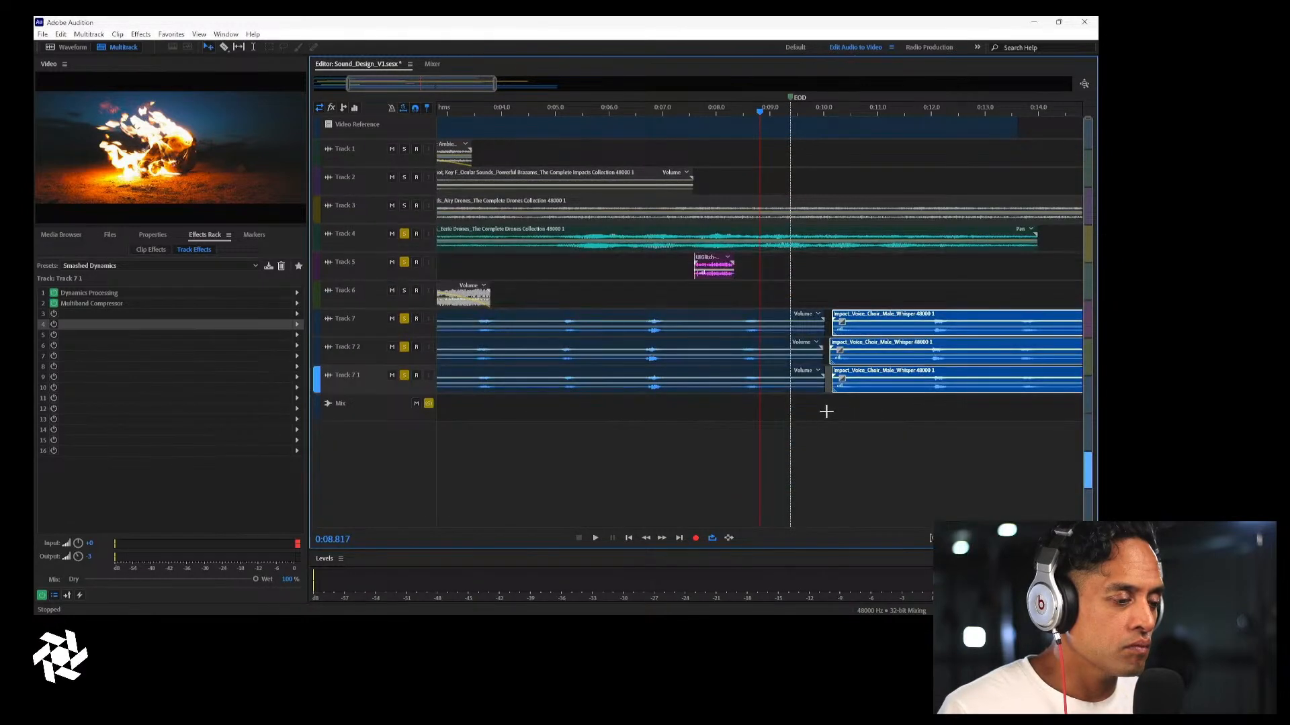
{"action": "left_click_drag", "start_coordinate": [436, 90], "coordinate": [510, 90]}
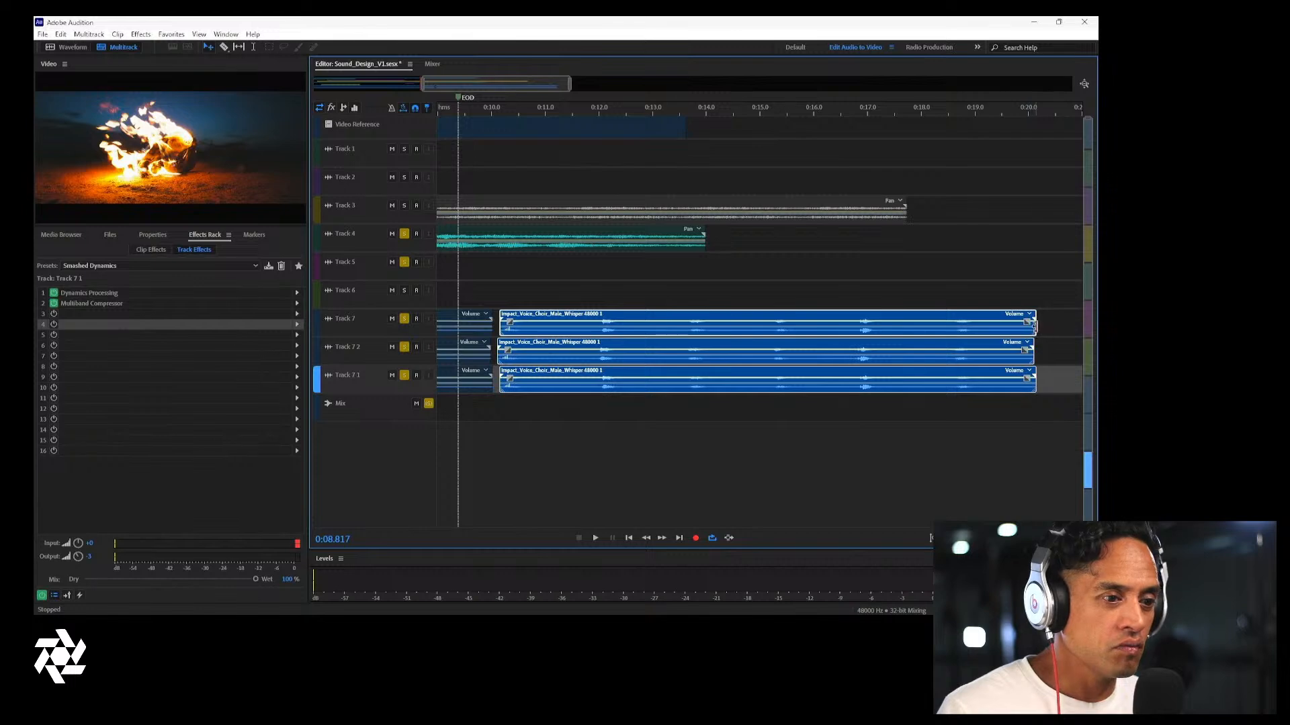
{"action": "left_click_drag", "start_coordinate": [1035, 333], "coordinate": [554, 329]}
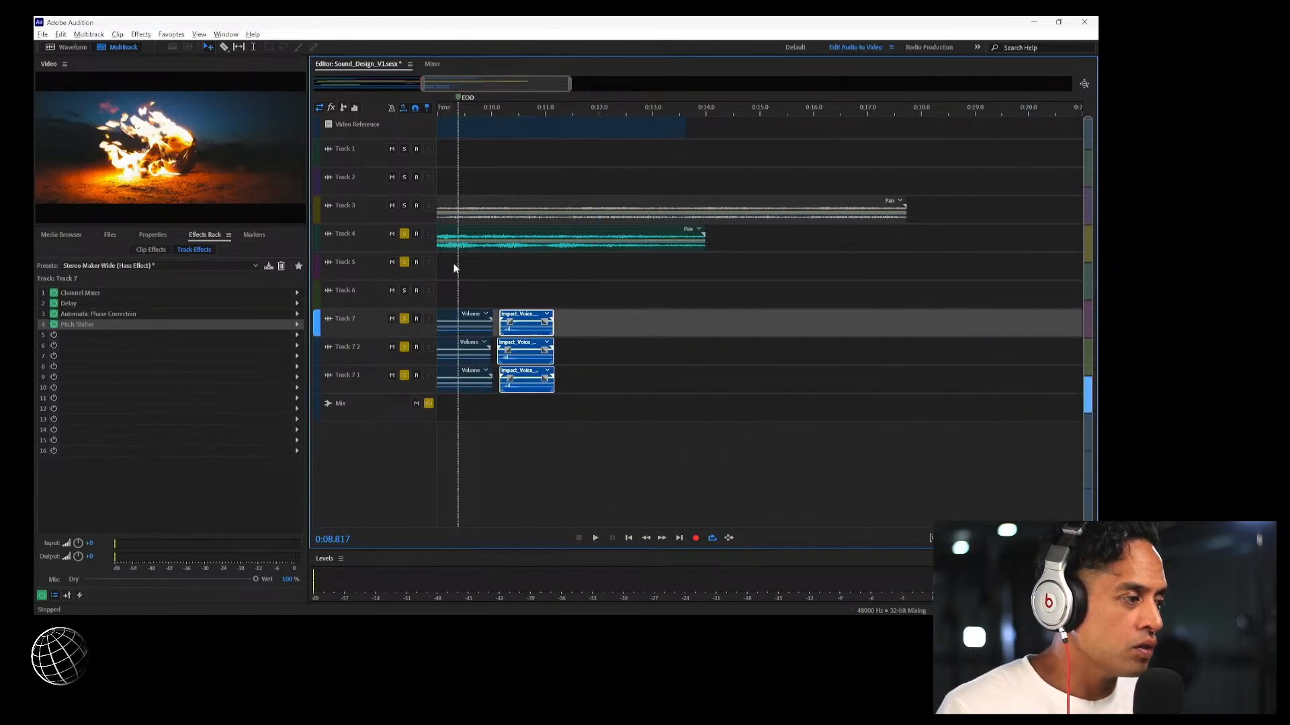
{"action": "left_click_drag", "start_coordinate": [454, 90], "coordinate": [315, 93]}
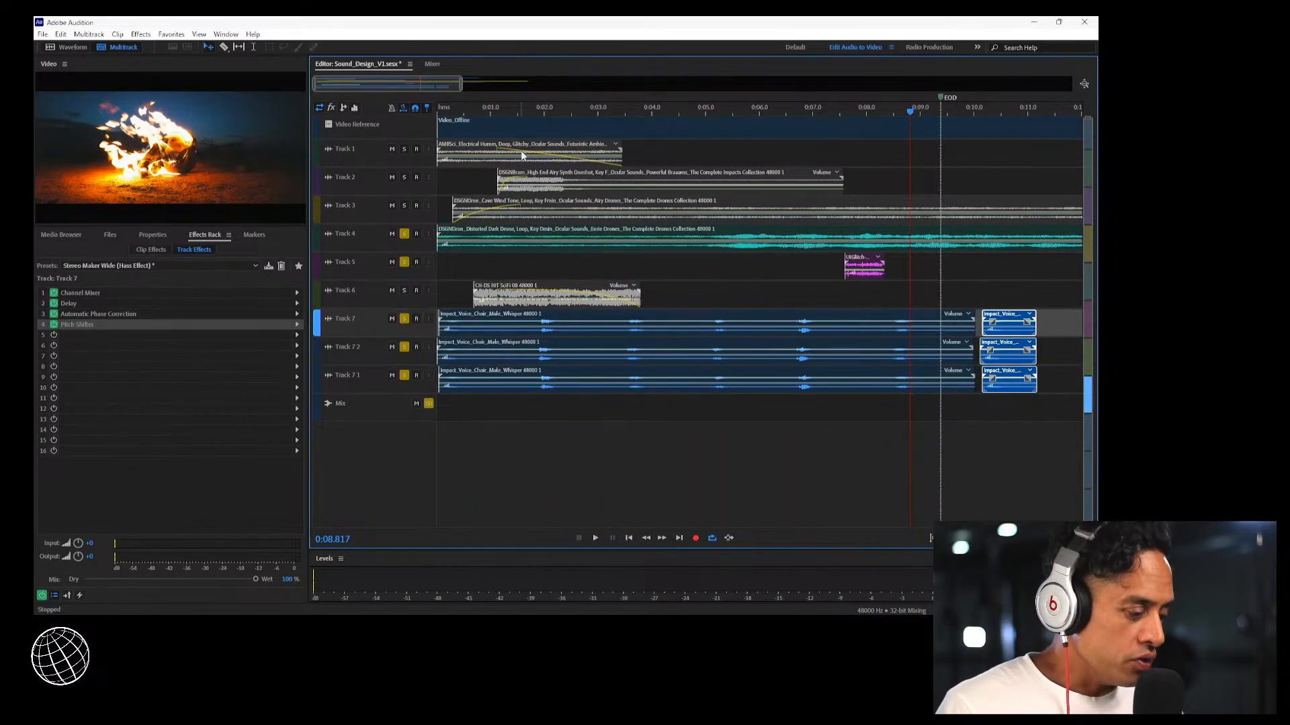
Save the session and play the soloed tracks from the start
{"action": "key", "text": "ctrl+s"}
{"action": "left_click", "coordinate": [481, 110]}
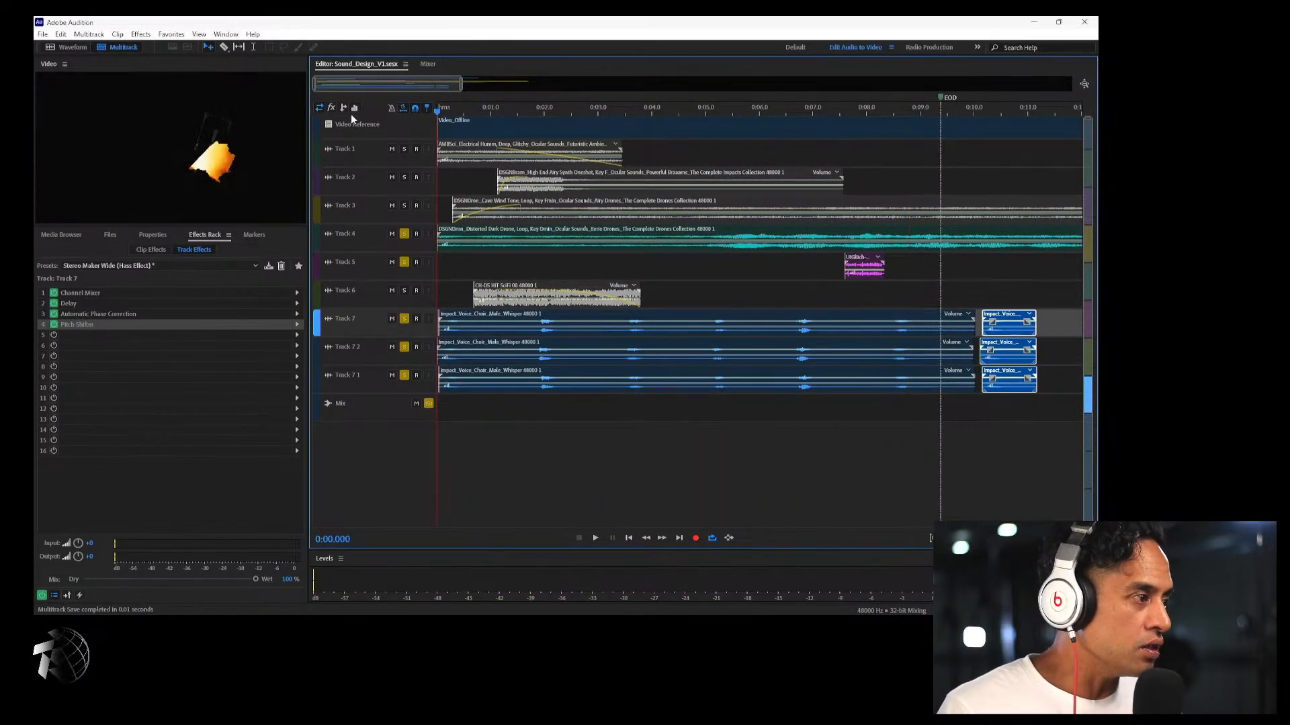
{"action": "key", "text": "space"}
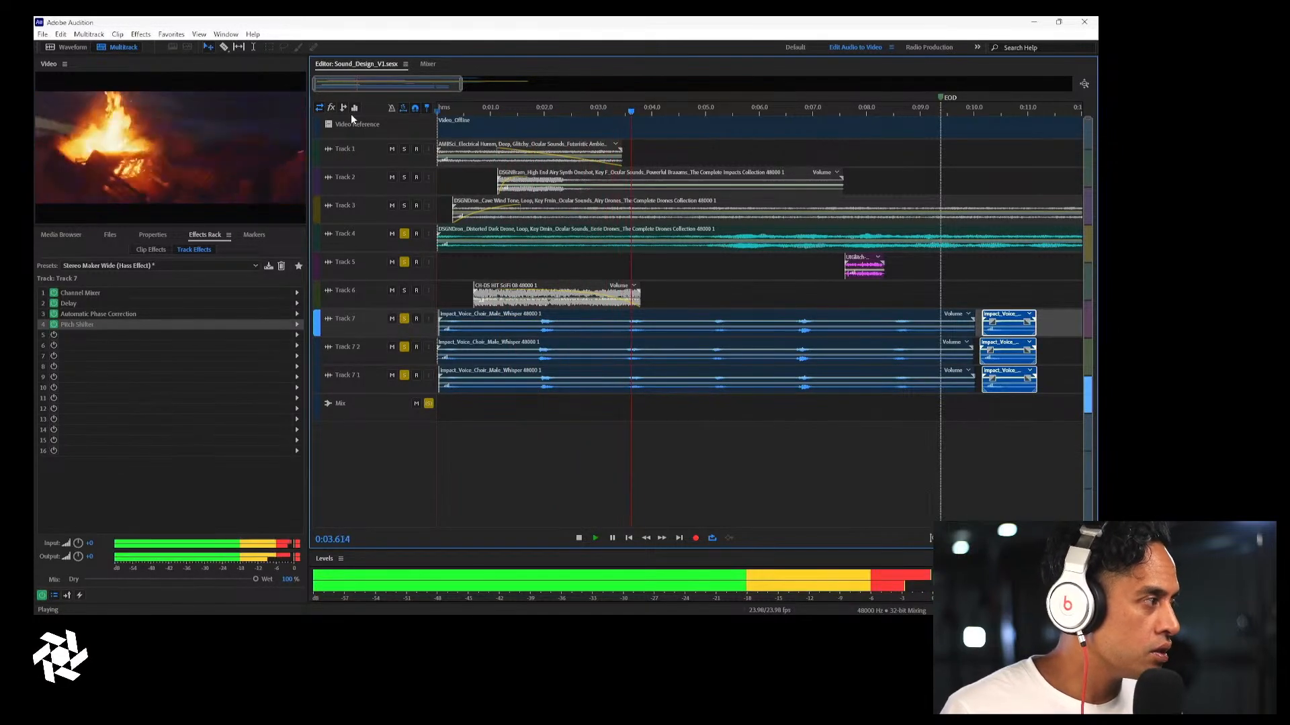
{"action": "key", "text": "space"}
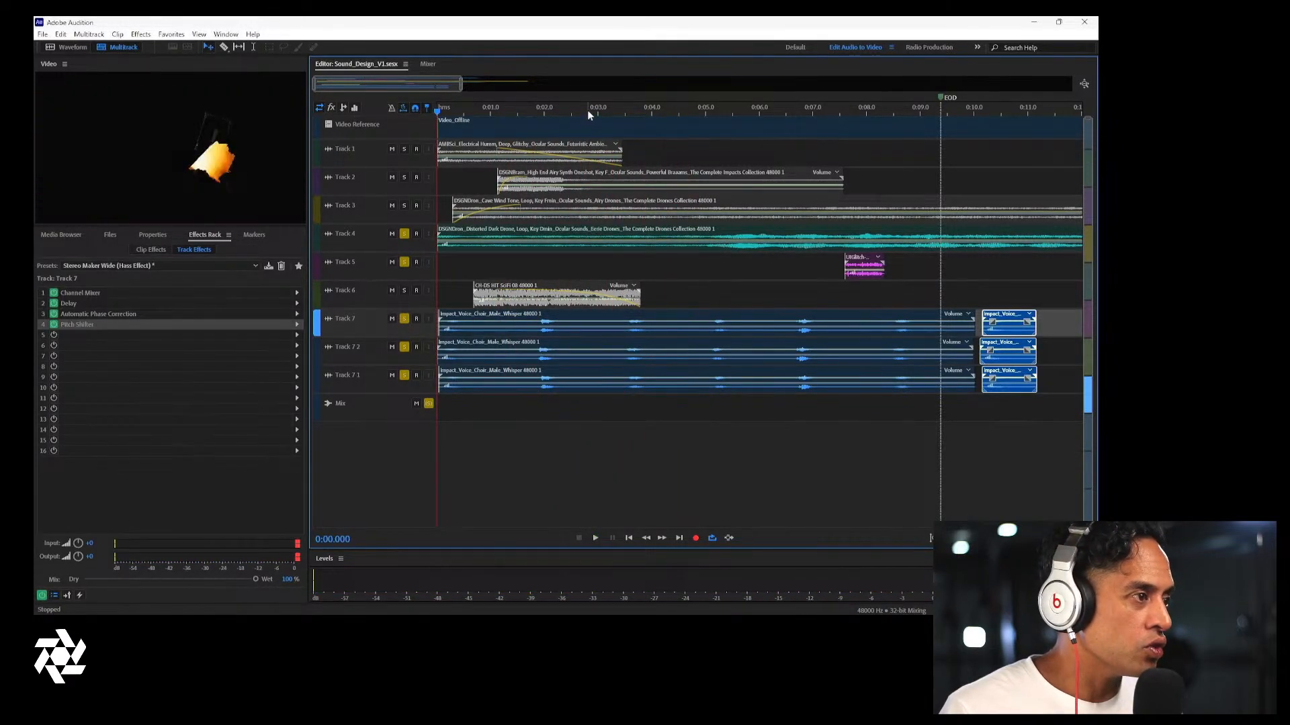
Split the three long whisper clips on Tracks 7, 7 2 and 7 1 together at 0:03.386
{"action": "left_click_drag", "start_coordinate": [587, 110], "coordinate": [612, 121]}
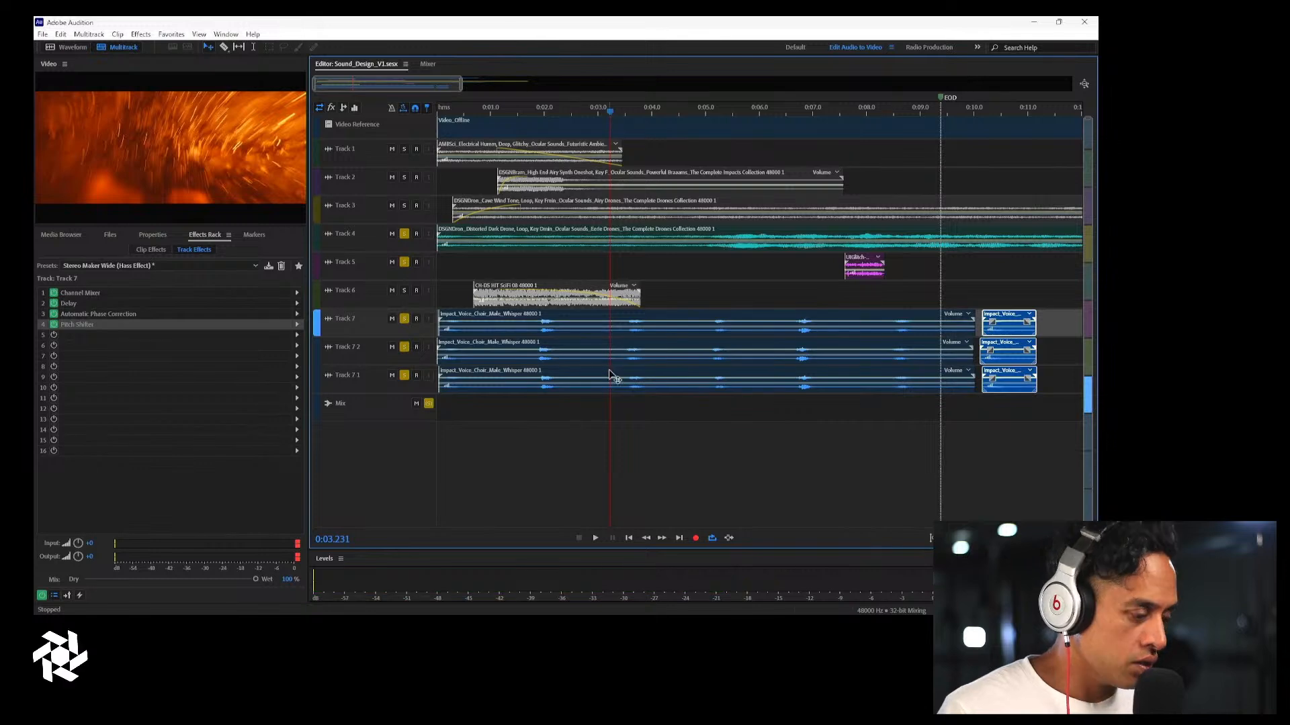
{"action": "left_click", "coordinate": [617, 333]}
{"action": "key", "text": "ctrl+z"}
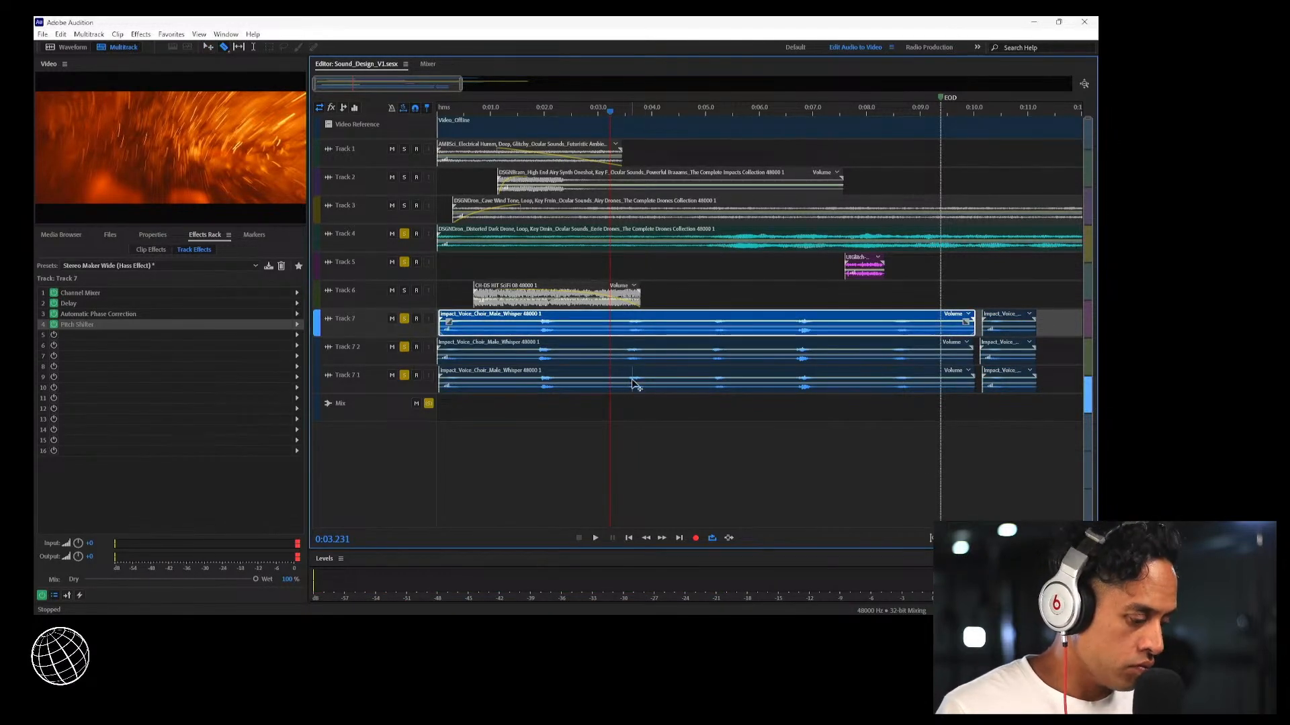
{"action": "left_click", "coordinate": [618, 346]}
{"action": "left_click", "coordinate": [630, 334], "text": "ctrl"}
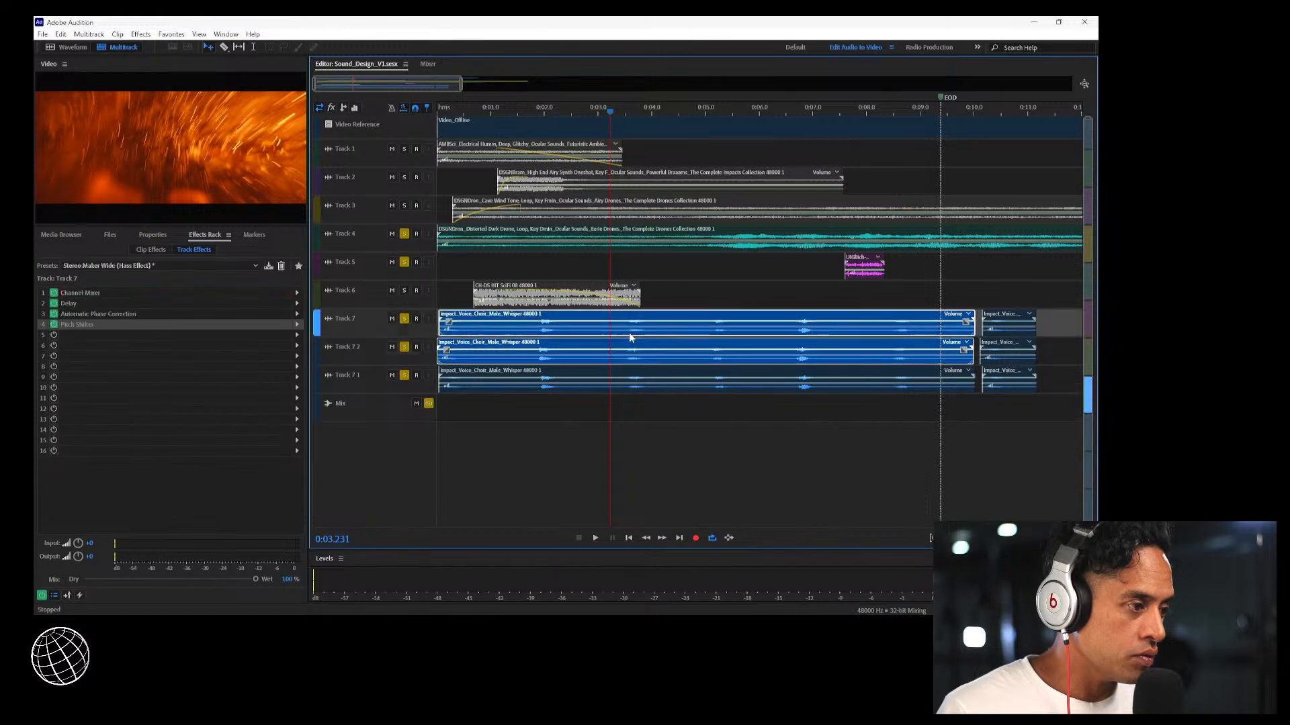
{"action": "left_click", "coordinate": [616, 376], "text": "ctrl"}
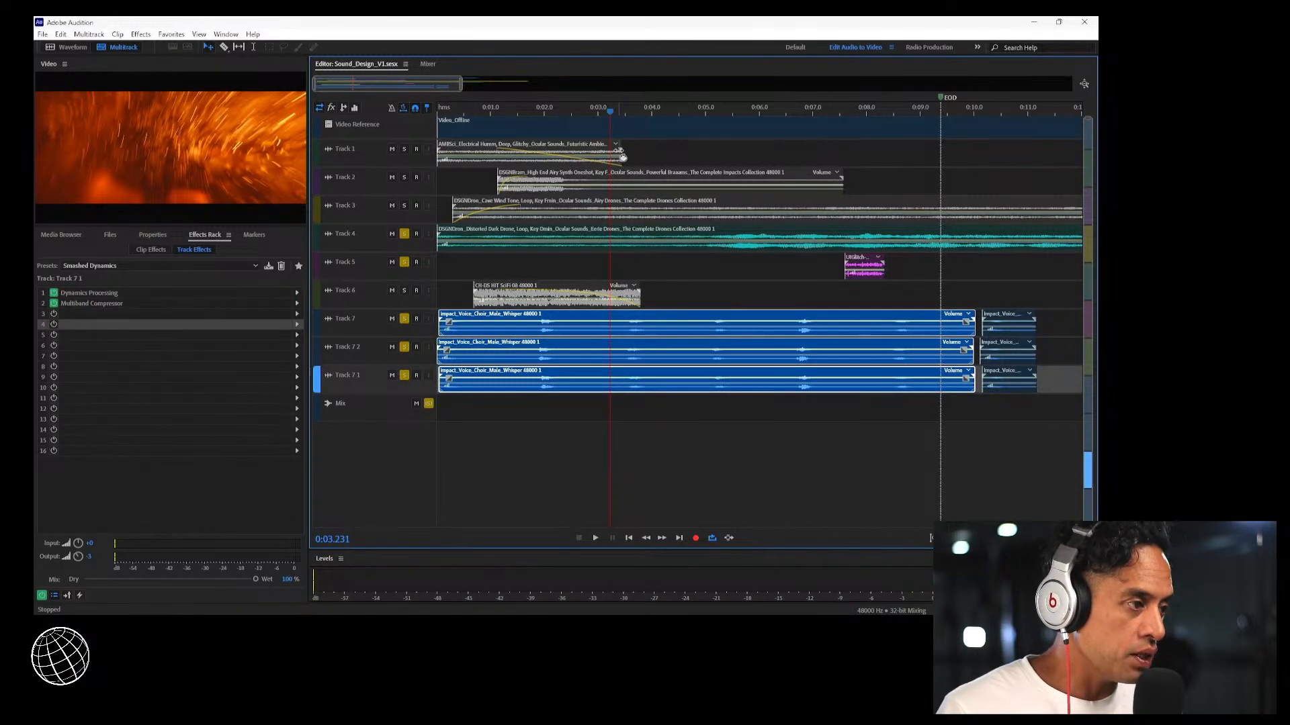
{"action": "left_click_drag", "start_coordinate": [611, 113], "coordinate": [619, 115]}
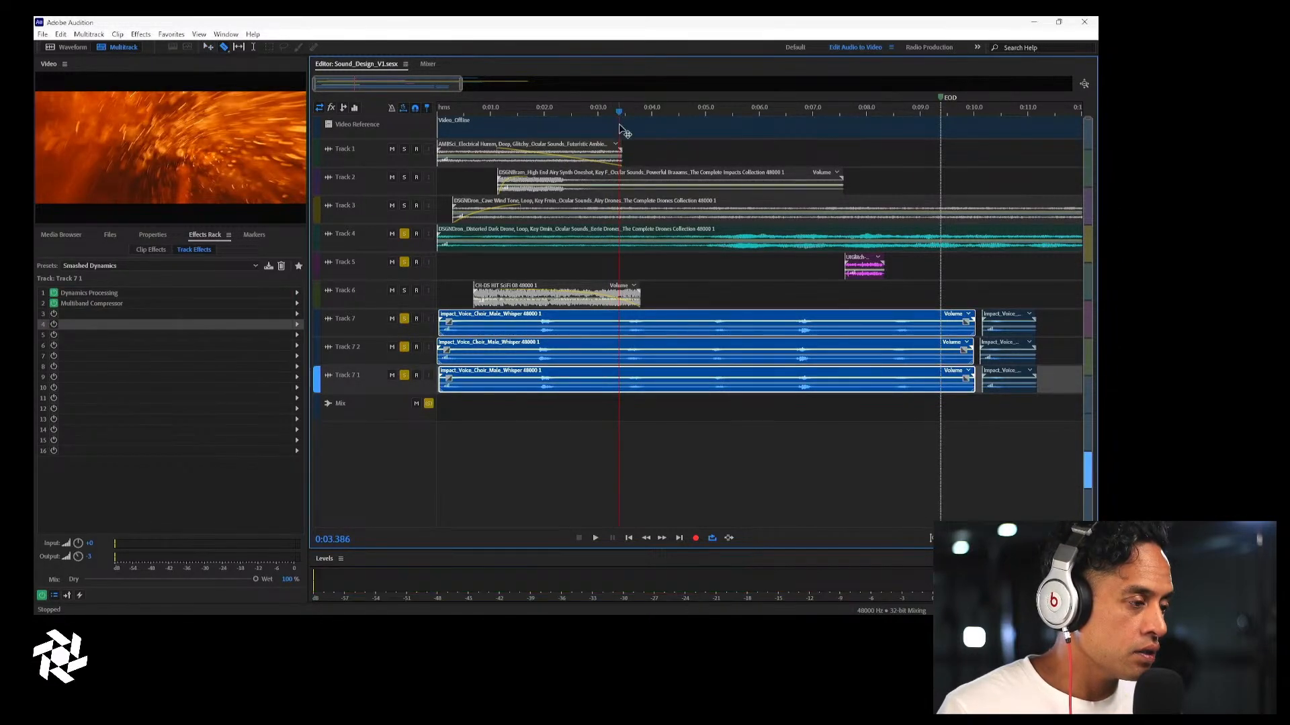
{"action": "left_click", "coordinate": [620, 331]}
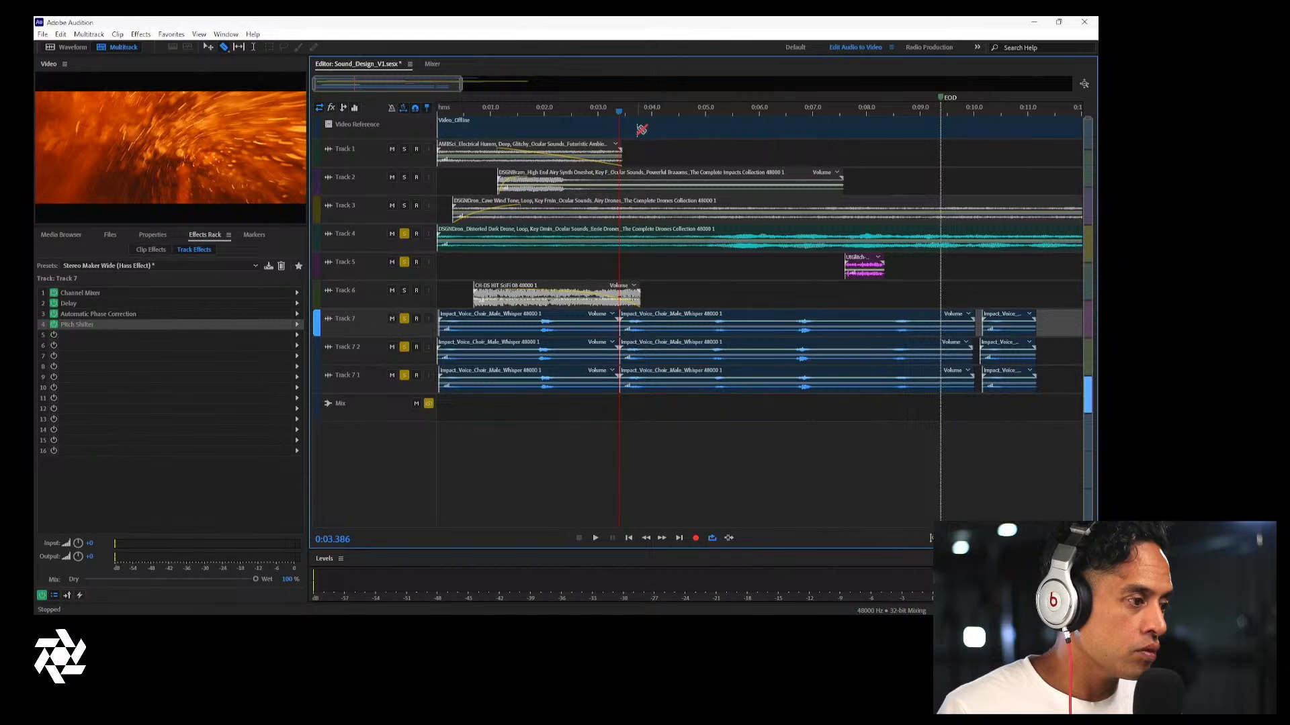
Split all clips across the tracks at 0:05.007 and at about 0:06.7, playing the section to judge the cut points
{"action": "key", "text": "space"}
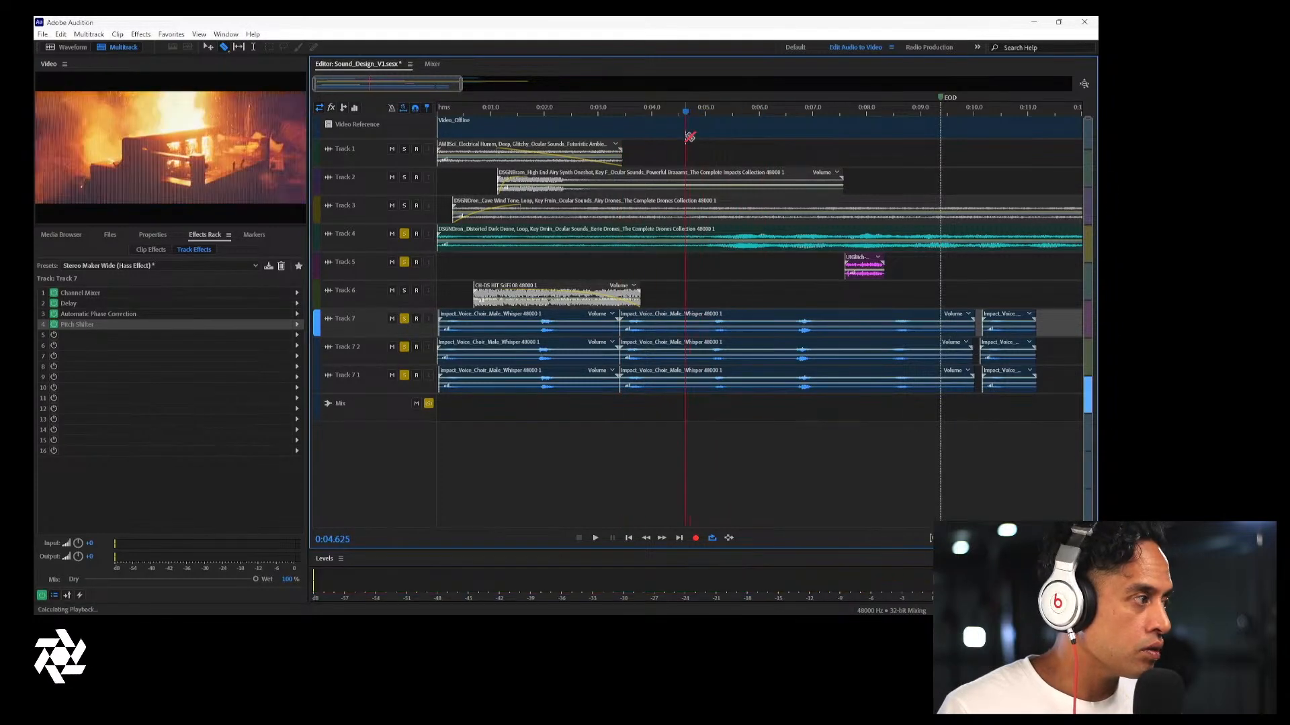
{"action": "key", "text": "space"}
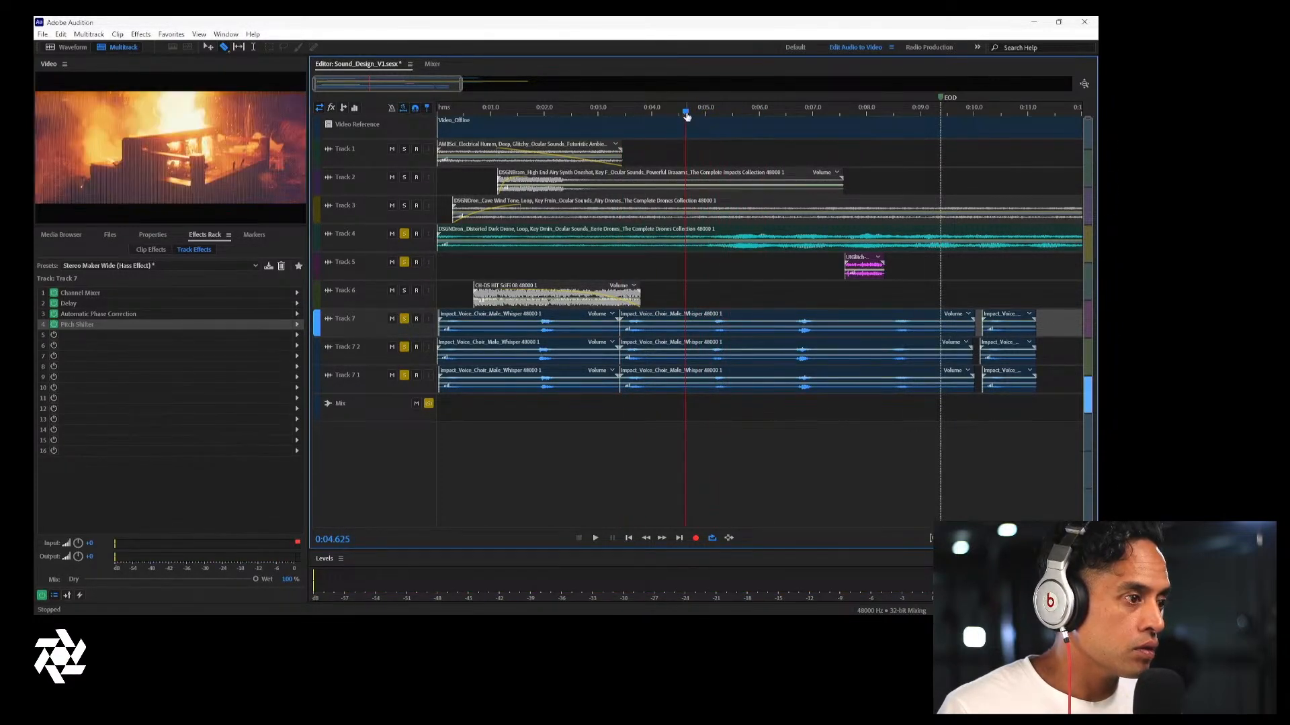
{"action": "left_click_drag", "start_coordinate": [686, 114], "coordinate": [707, 122]}
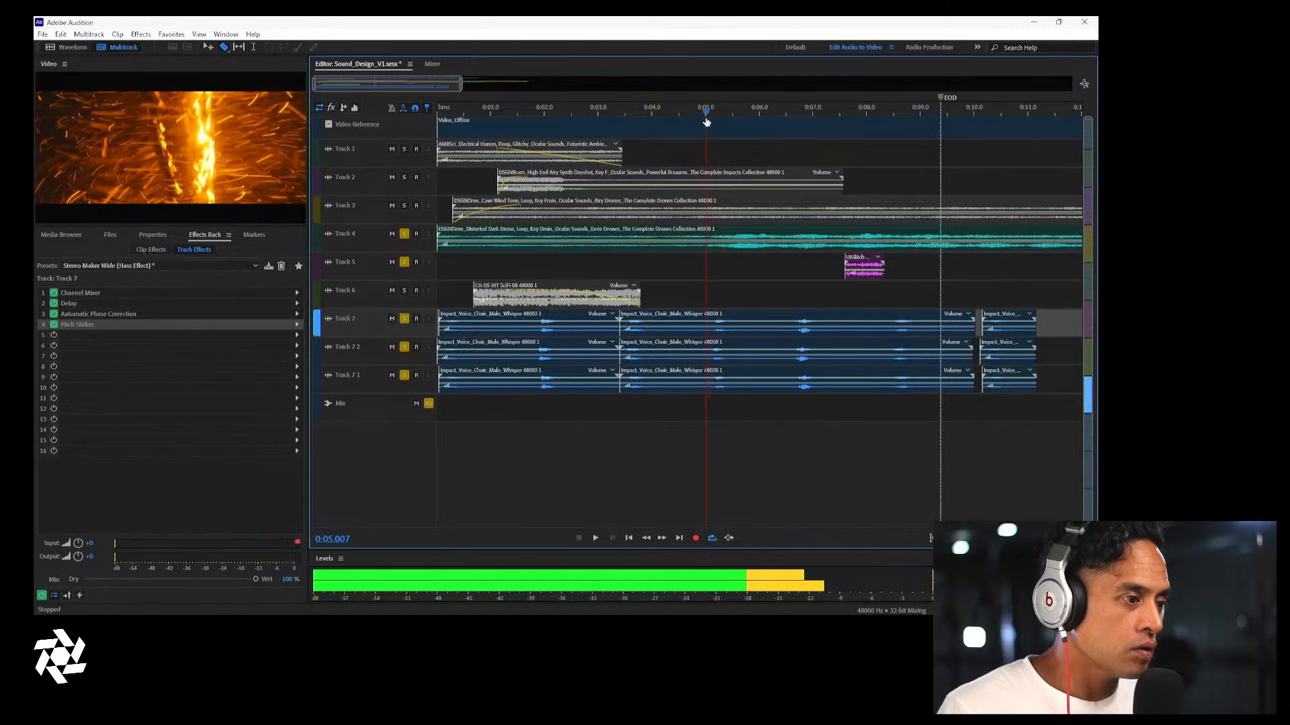
{"action": "left_click", "coordinate": [705, 334]}
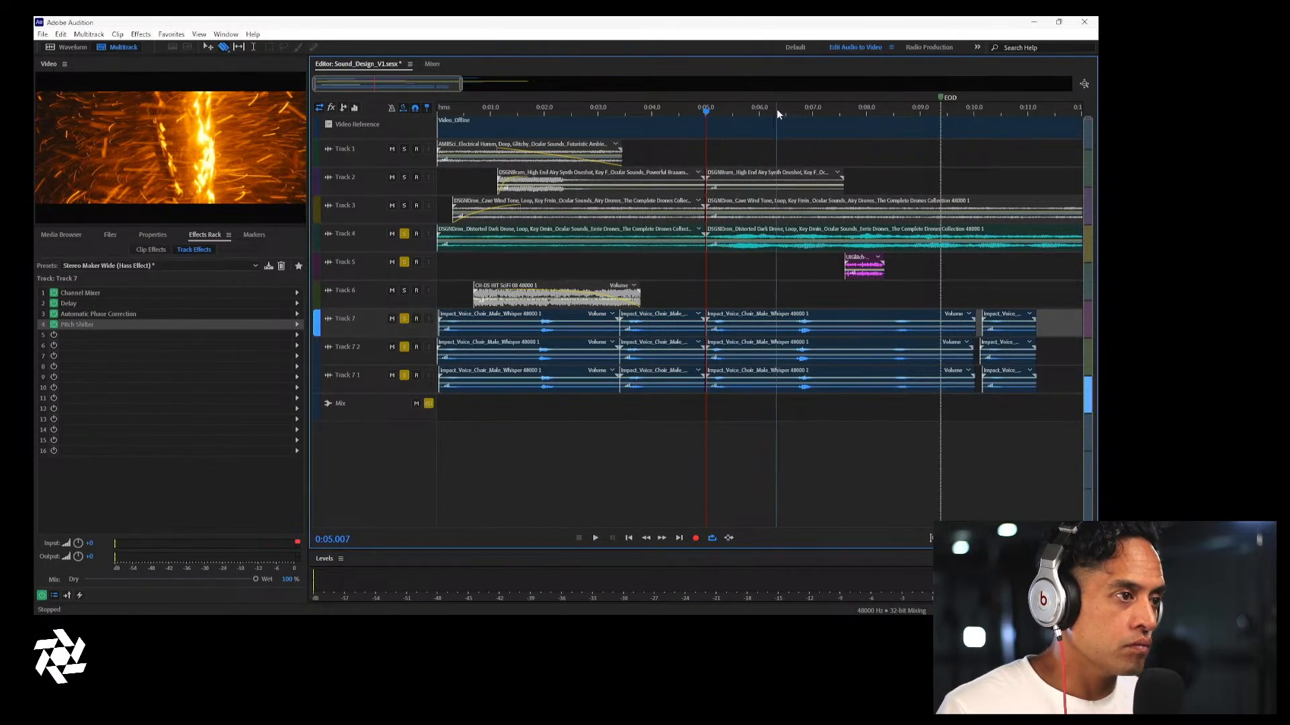
{"action": "left_click", "coordinate": [798, 331]}
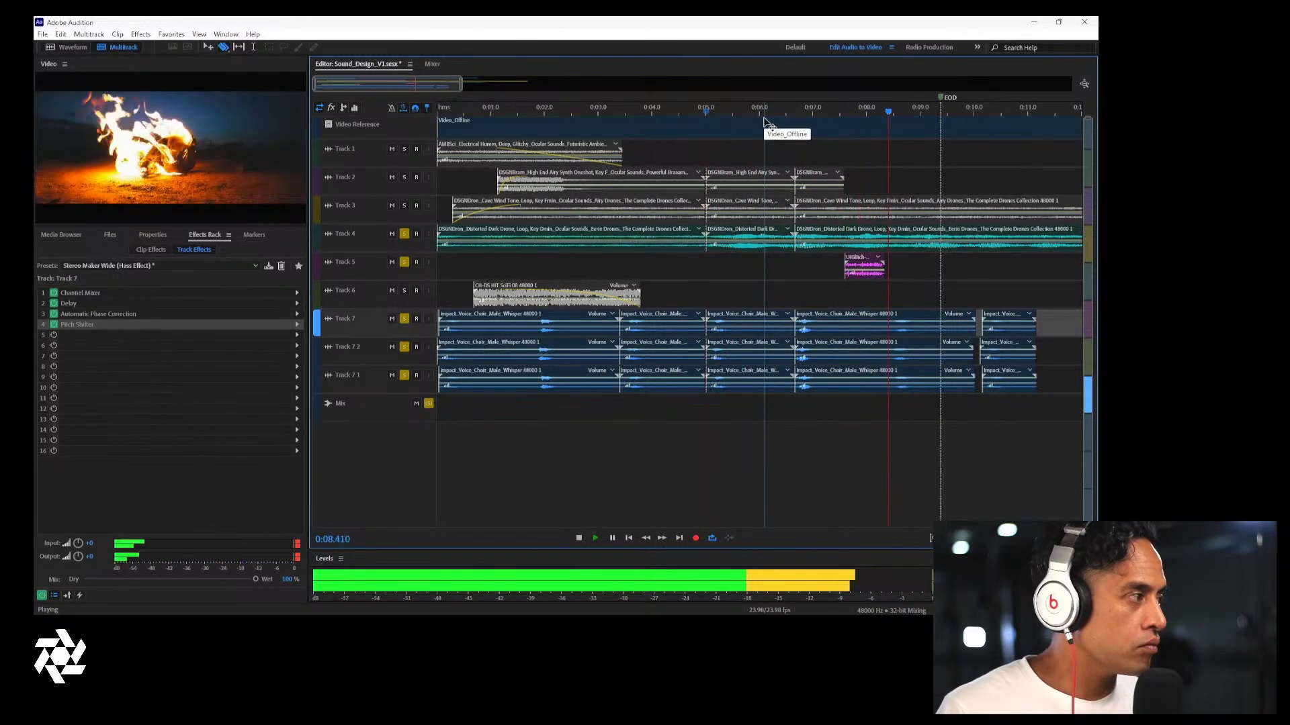
{"action": "key", "text": "space"}
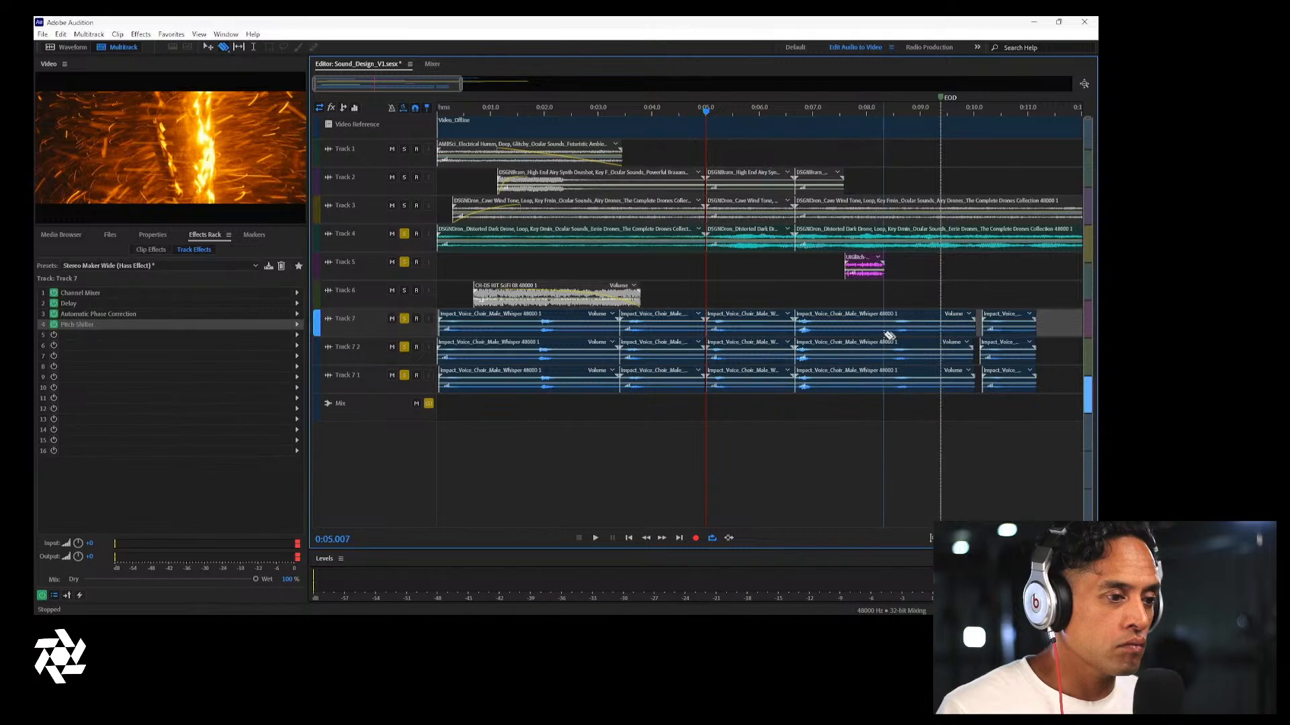
Select the last long whisper segments on all three layers and split all tracks at about 0:08.3
{"action": "left_click", "coordinate": [891, 346]}
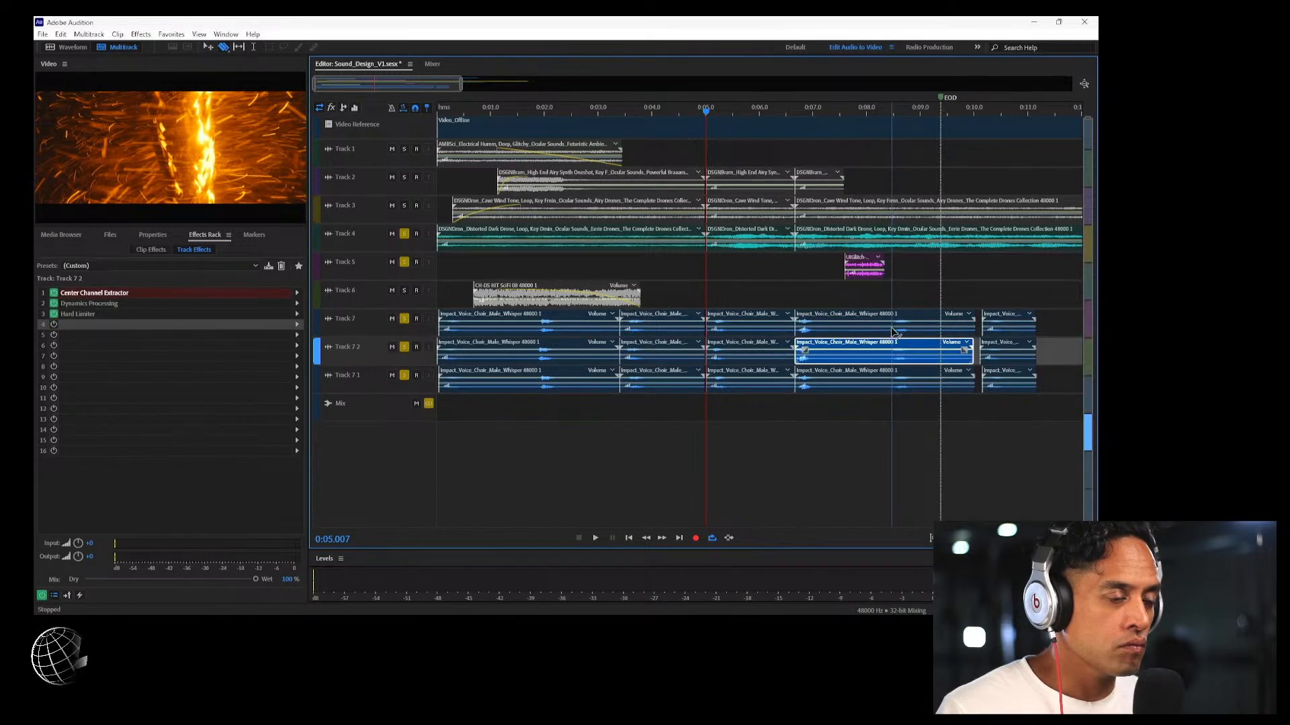
{"action": "left_click", "coordinate": [891, 332]}
{"action": "key", "text": "ctrl+z"}
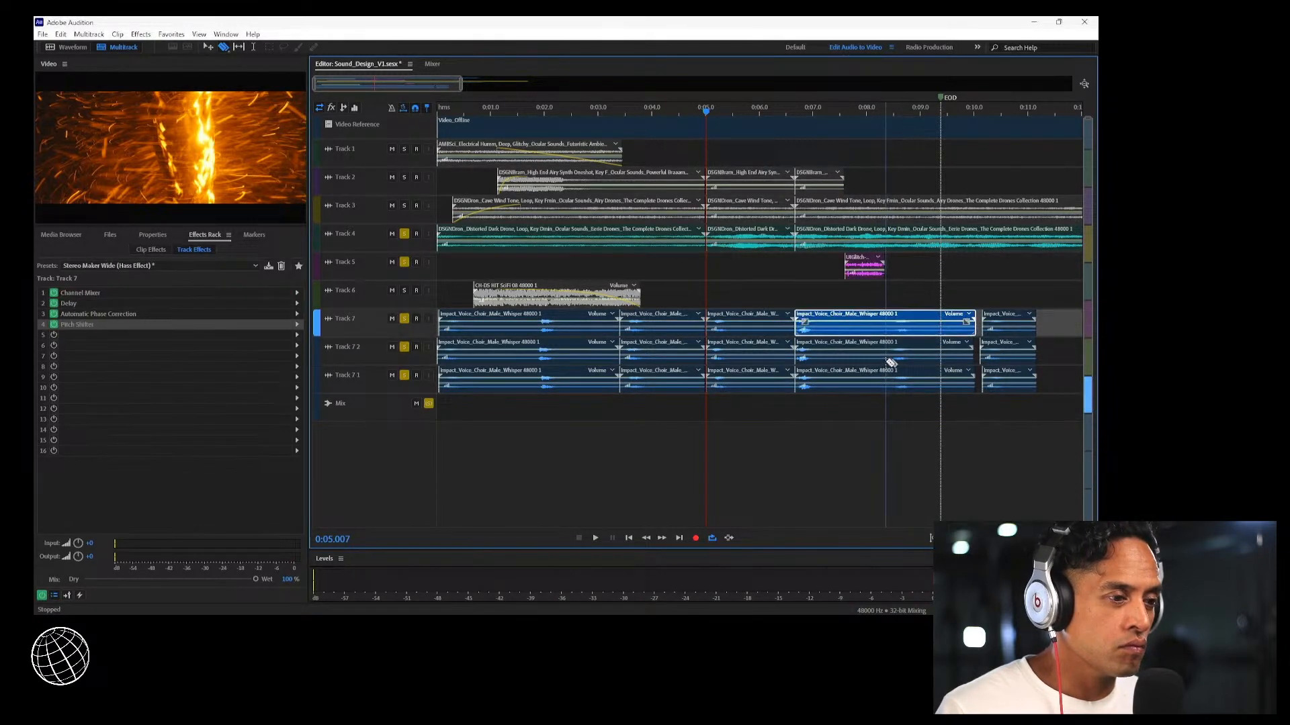
{"action": "left_click", "coordinate": [888, 361]}
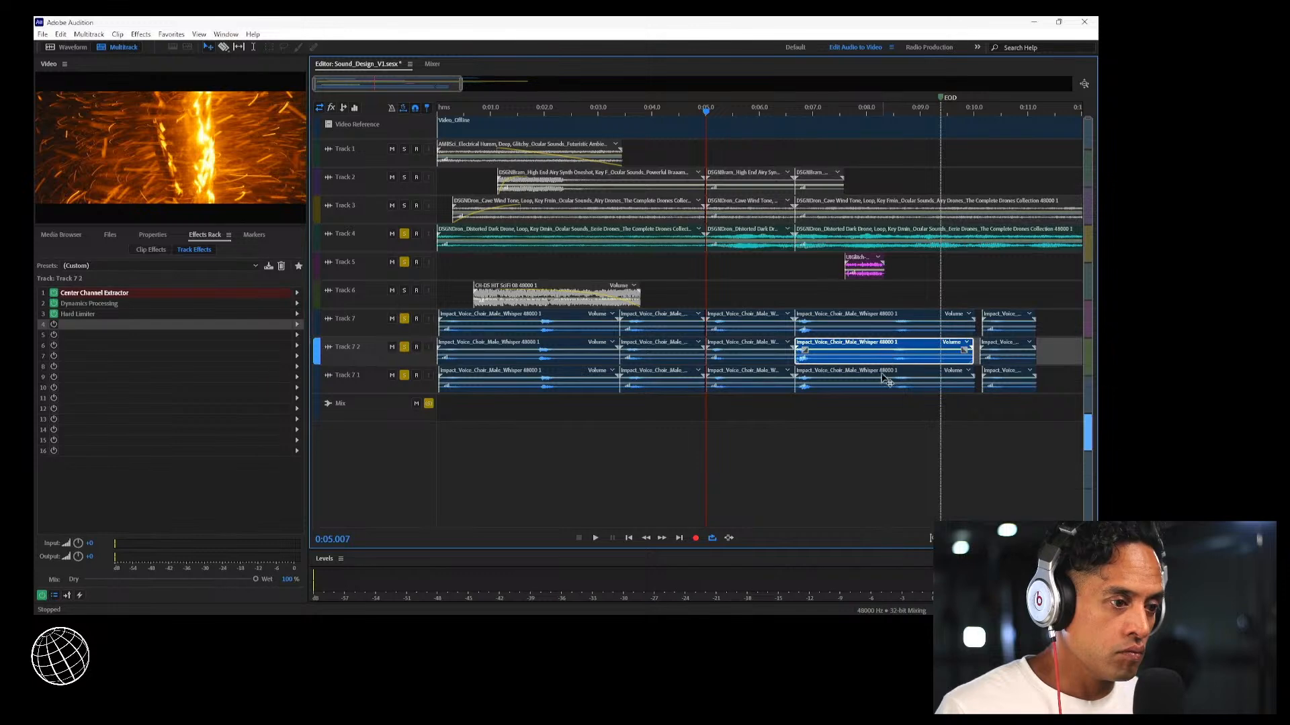
{"action": "left_click", "coordinate": [885, 336], "text": "ctrl"}
{"action": "left_click", "coordinate": [884, 380], "text": "ctrl"}
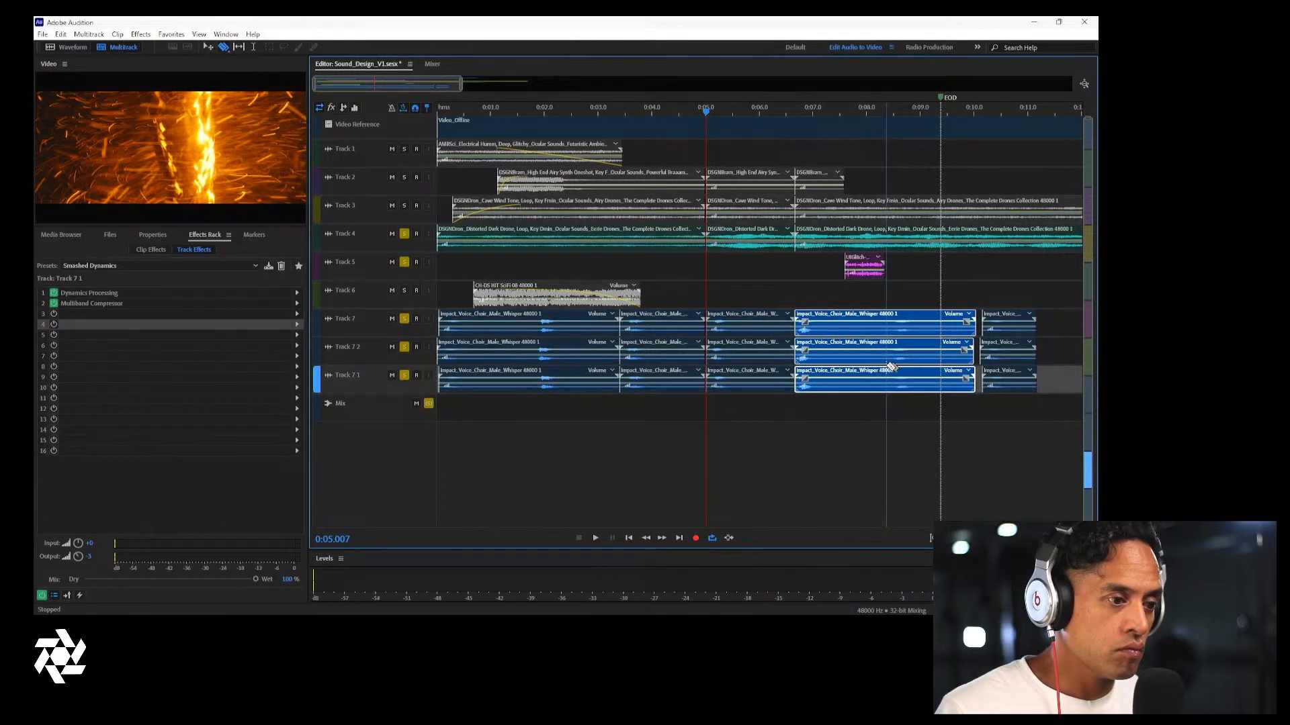
{"action": "left_click", "coordinate": [884, 363]}
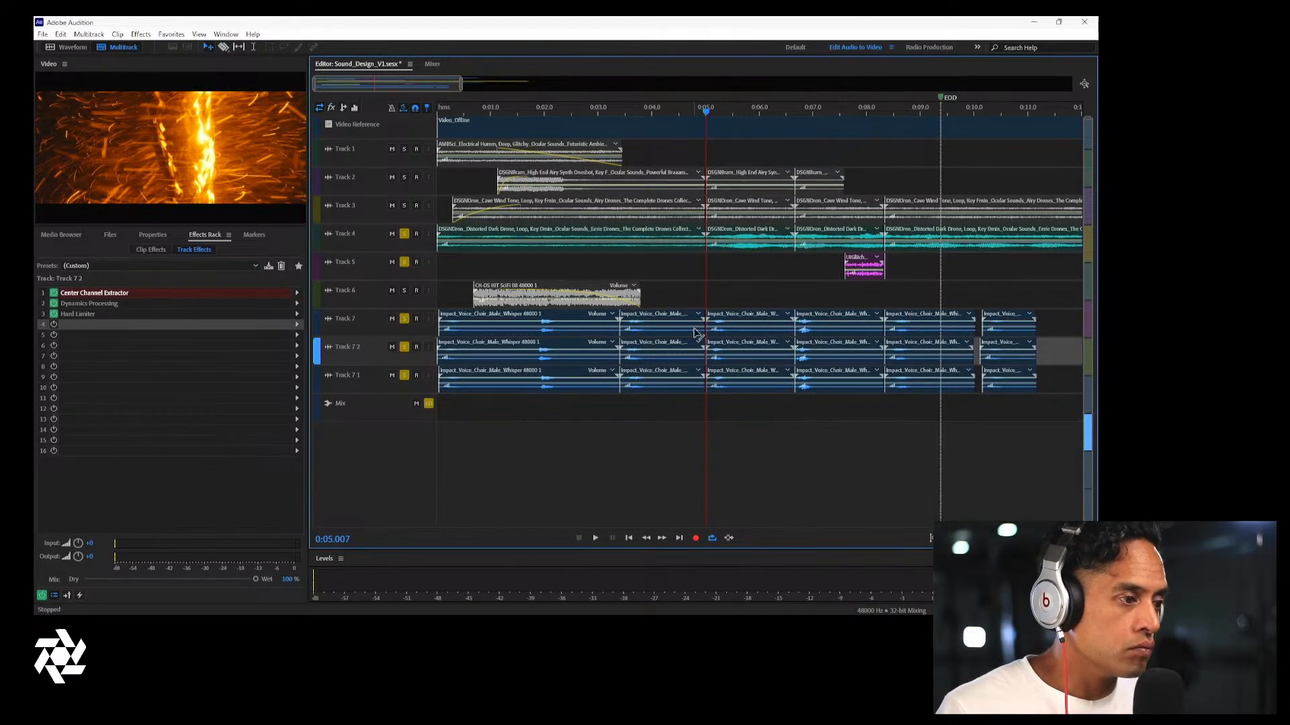
Trim the ends of the second whisper segments on all three layers together to about 0:04.3
{"action": "left_click", "coordinate": [696, 361]}
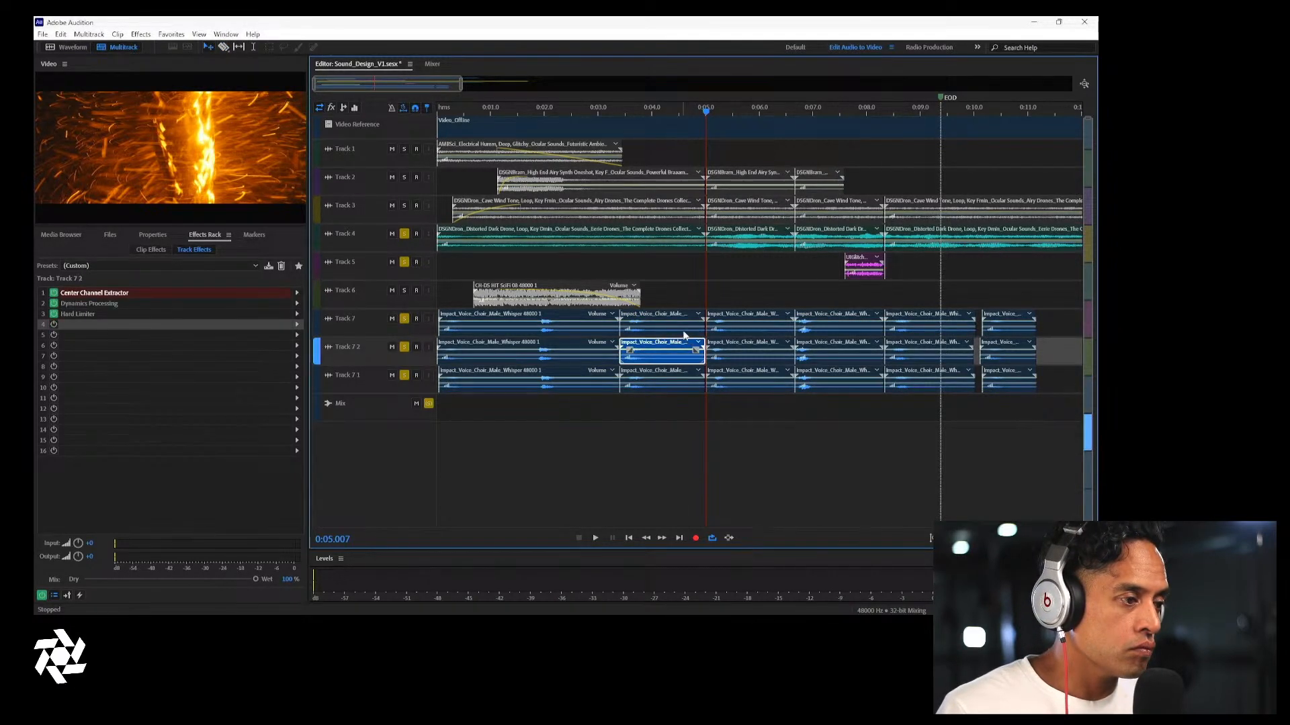
{"action": "left_click", "coordinate": [683, 332], "text": "ctrl"}
{"action": "left_click", "coordinate": [697, 378], "text": "ctrl"}
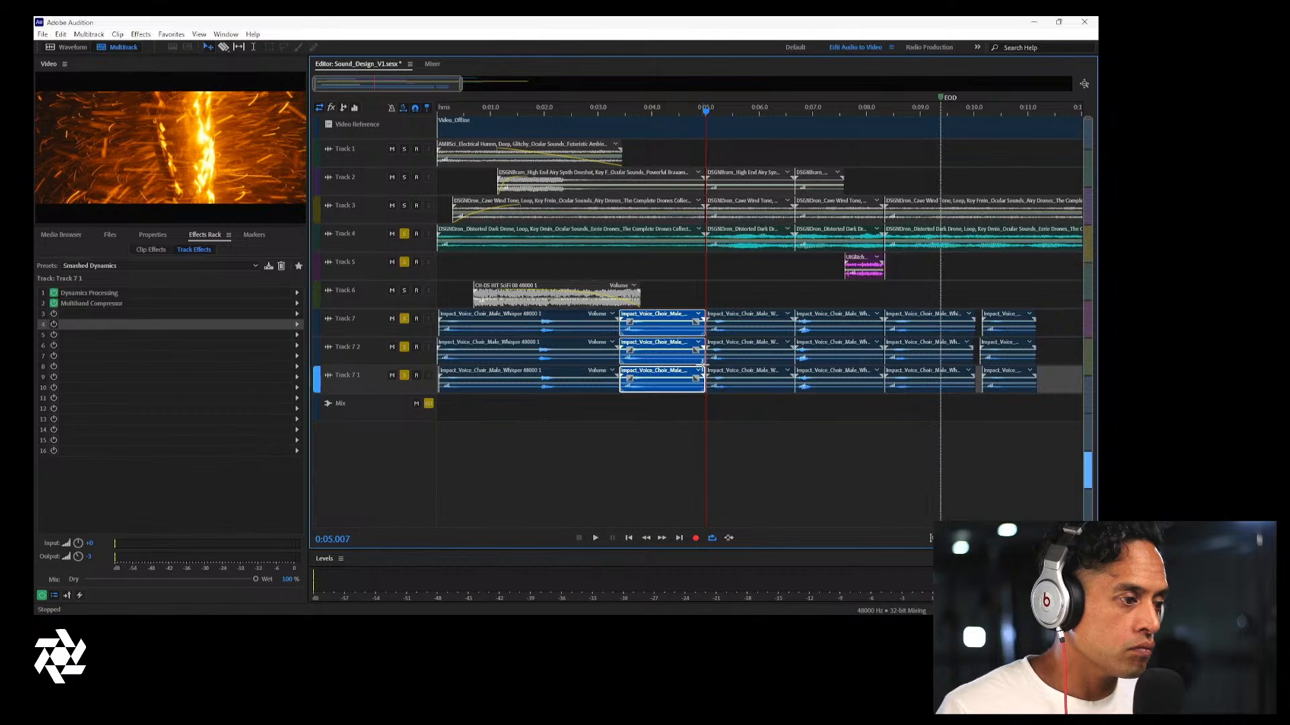
{"action": "left_click_drag", "start_coordinate": [703, 361], "coordinate": [670, 361]}
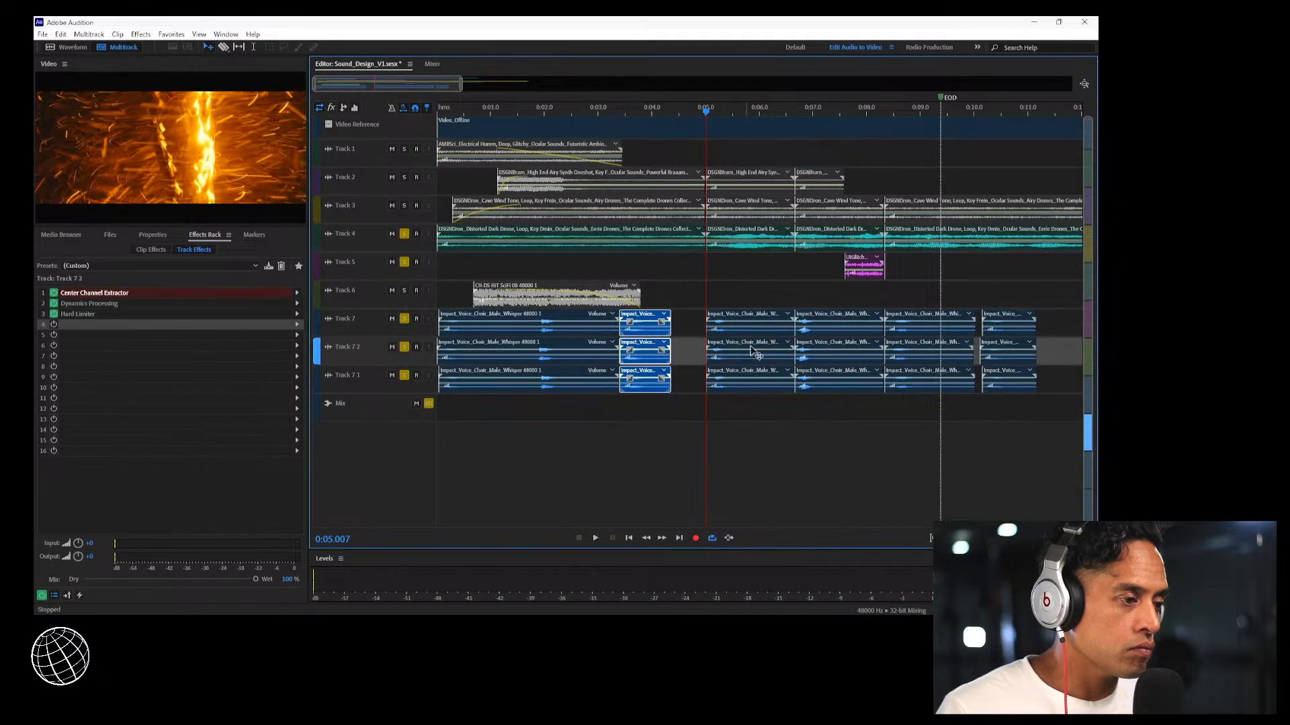
Trim the whisper segments starting at 0:05.0 and 0:06.7 on all three layers to end at about 0:05.9 and 0:07.5
{"action": "left_click", "coordinate": [774, 334]}
{"action": "left_click", "coordinate": [777, 349]}
{"action": "left_click", "coordinate": [778, 370]}
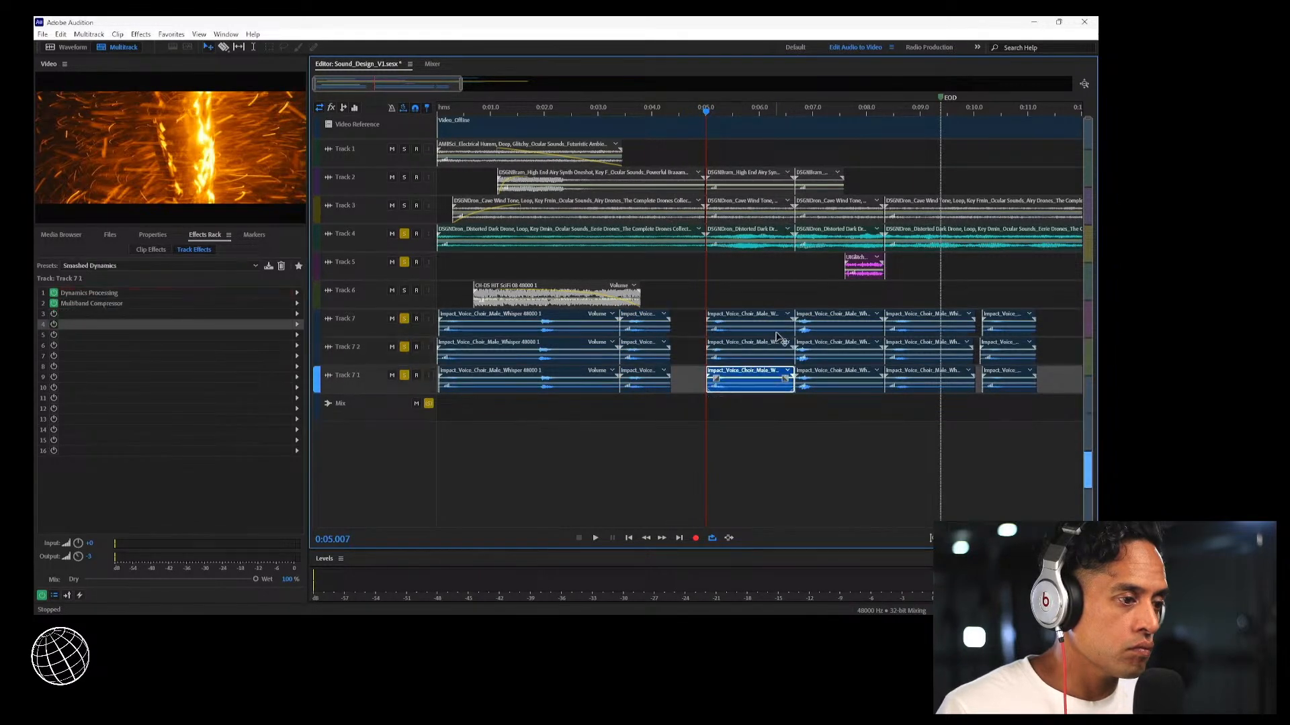
{"action": "left_click", "coordinate": [777, 330], "text": "ctrl"}
{"action": "left_click", "coordinate": [780, 358], "text": "ctrl"}
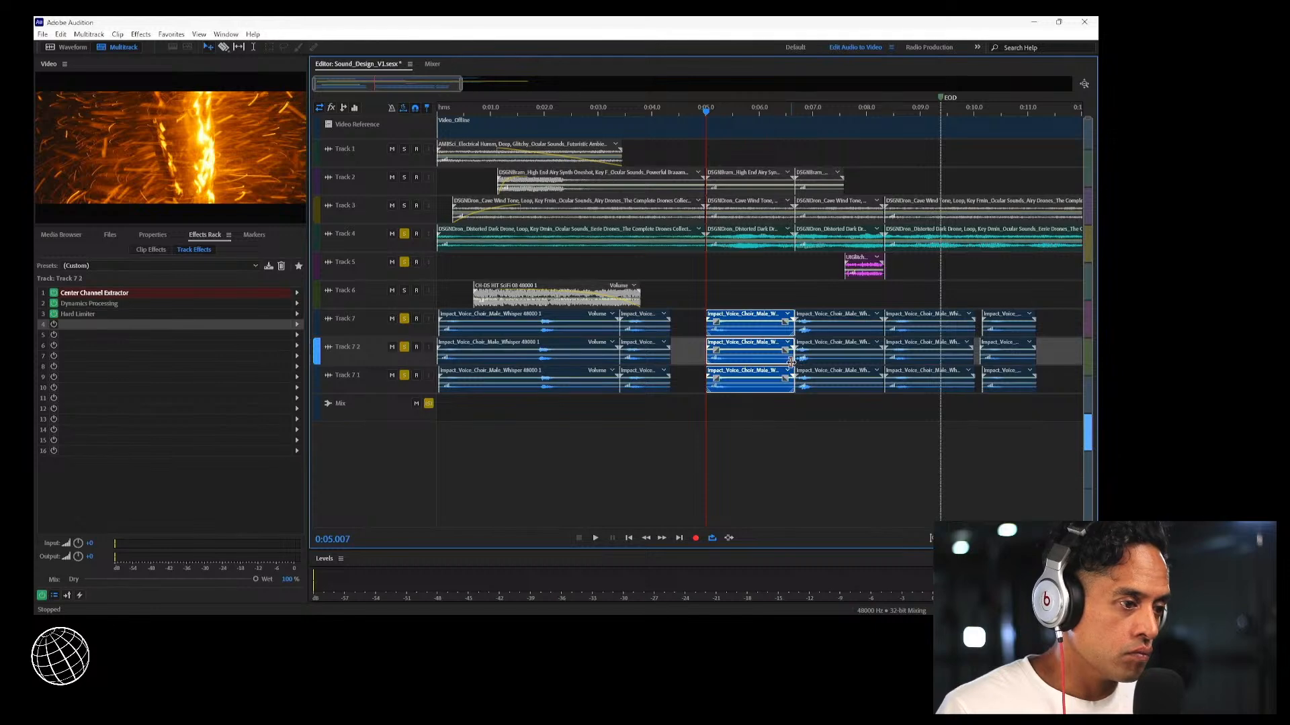
{"action": "left_click_drag", "start_coordinate": [791, 360], "coordinate": [752, 361]}
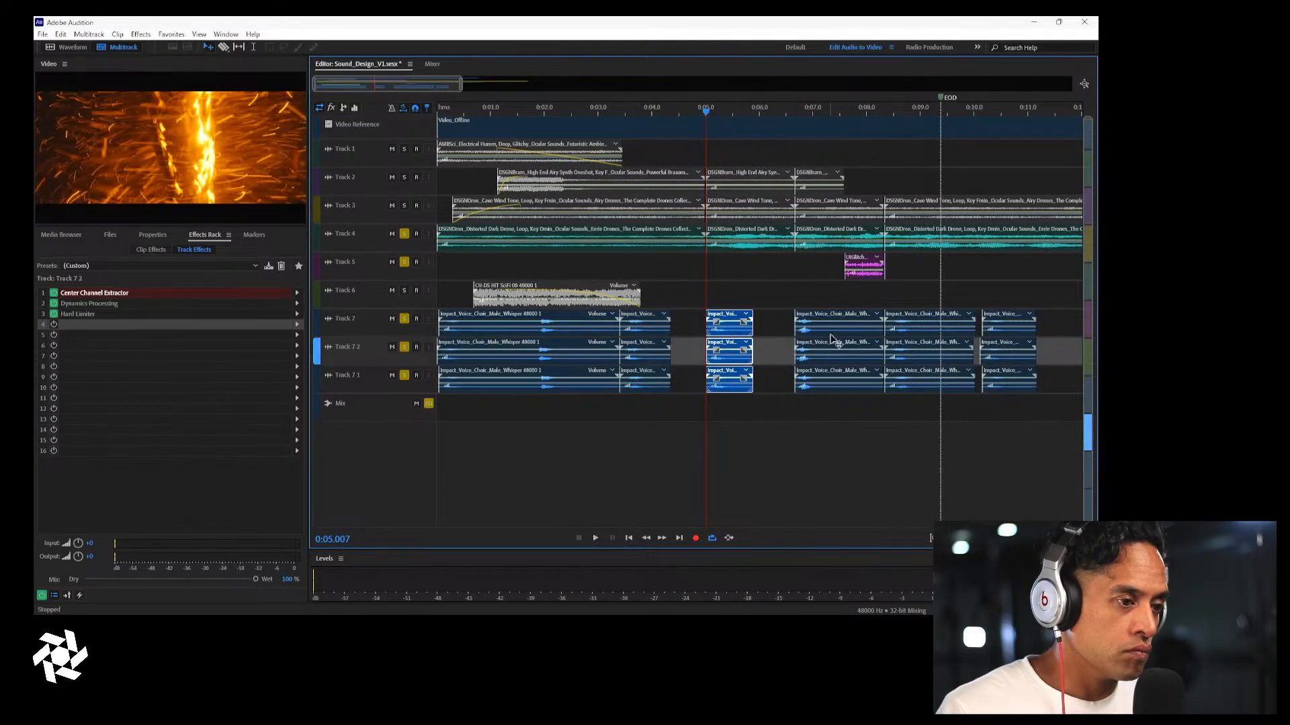
{"action": "left_click_drag", "start_coordinate": [819, 301], "coordinate": [844, 348]}
Trim the ends of the whisper segments starting at 0:08.3 on all three layers together to about 0:09.3
{"action": "left_click_drag", "start_coordinate": [901, 297], "coordinate": [933, 409]}
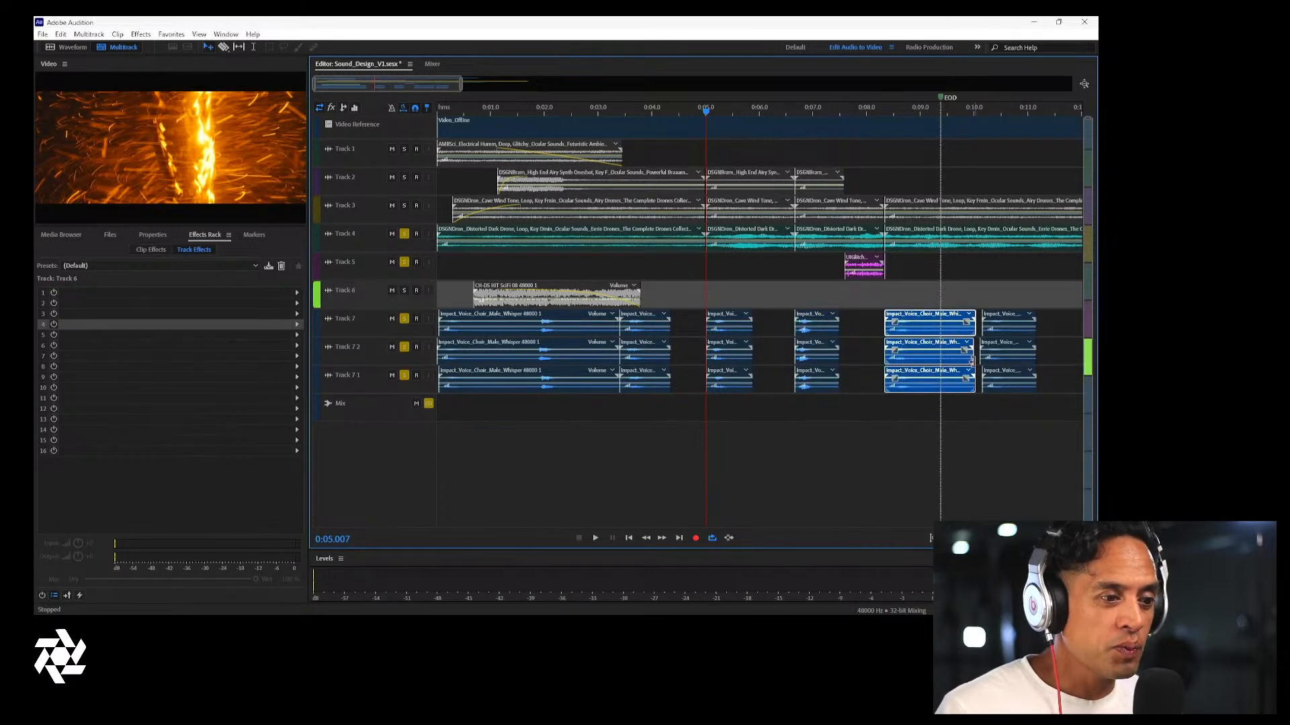
{"action": "left_click_drag", "start_coordinate": [972, 361], "coordinate": [935, 361]}
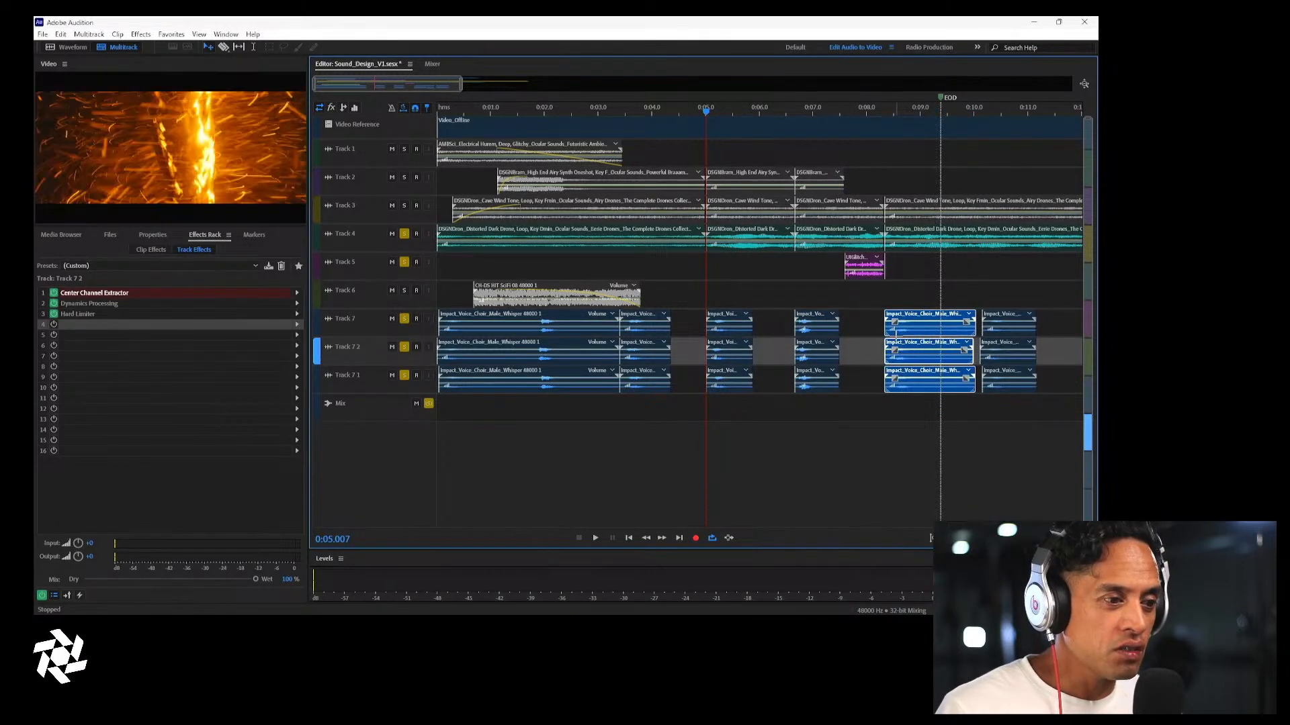
{"action": "left_click_drag", "start_coordinate": [868, 321], "coordinate": [935, 411]}
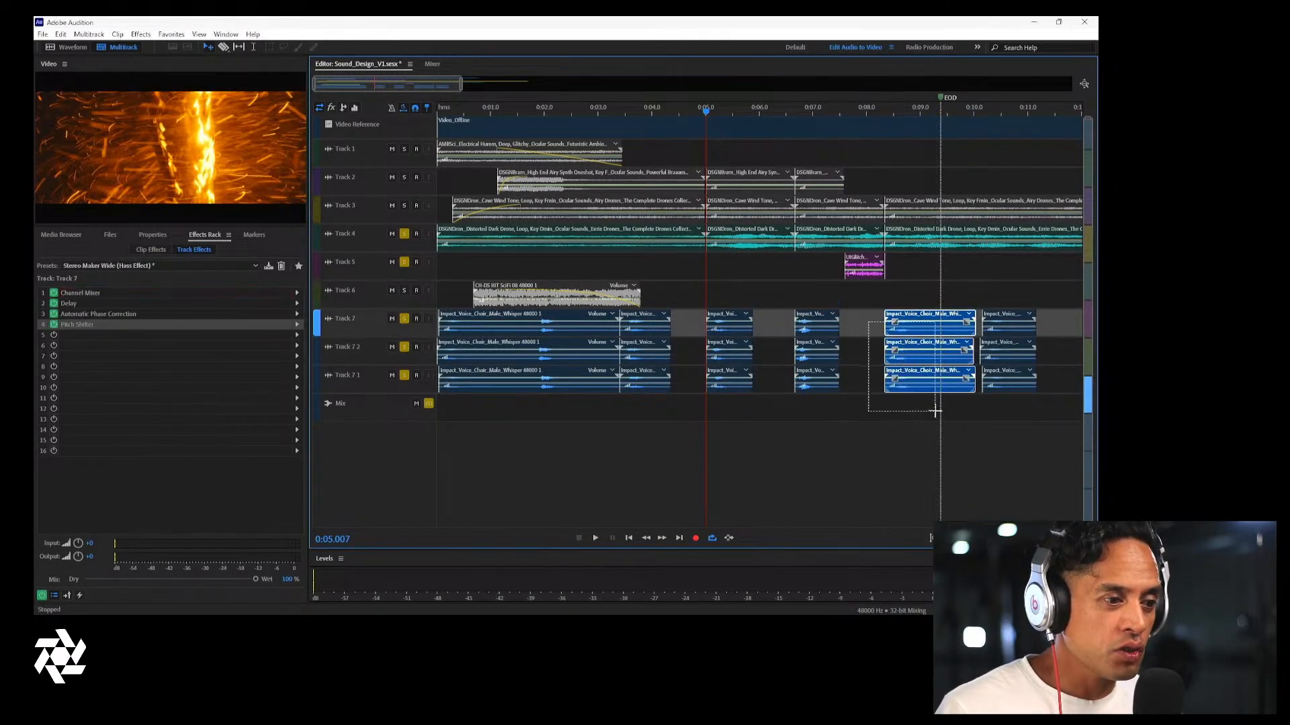
{"action": "left_click", "coordinate": [973, 391]}
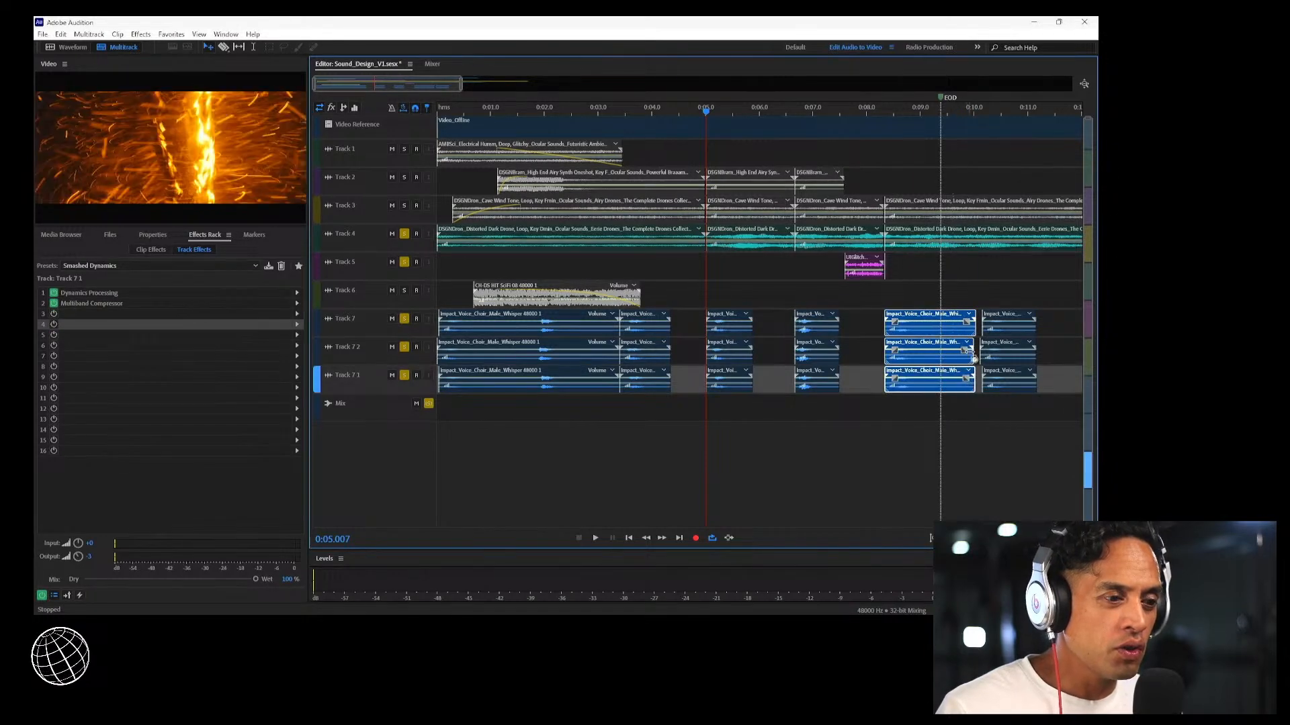
{"action": "left_click", "coordinate": [967, 334]}
{"action": "left_click", "coordinate": [950, 361]}
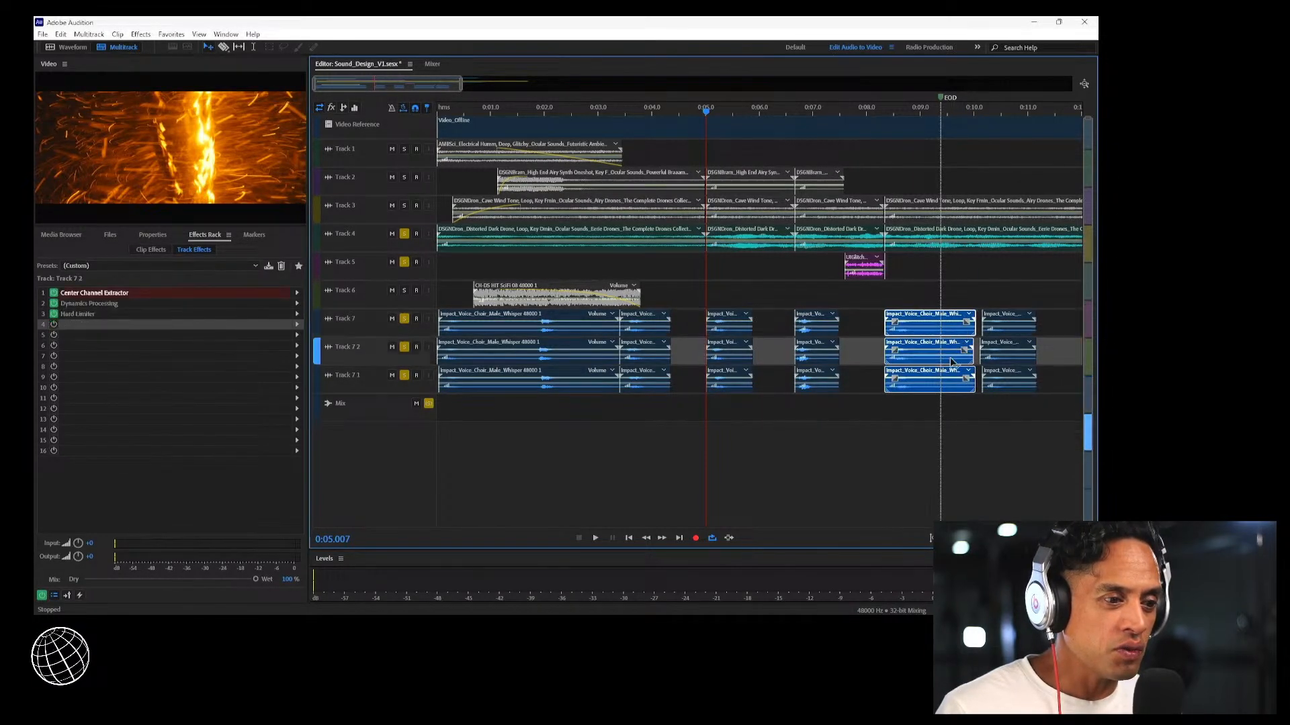
{"action": "left_click", "coordinate": [959, 381]}
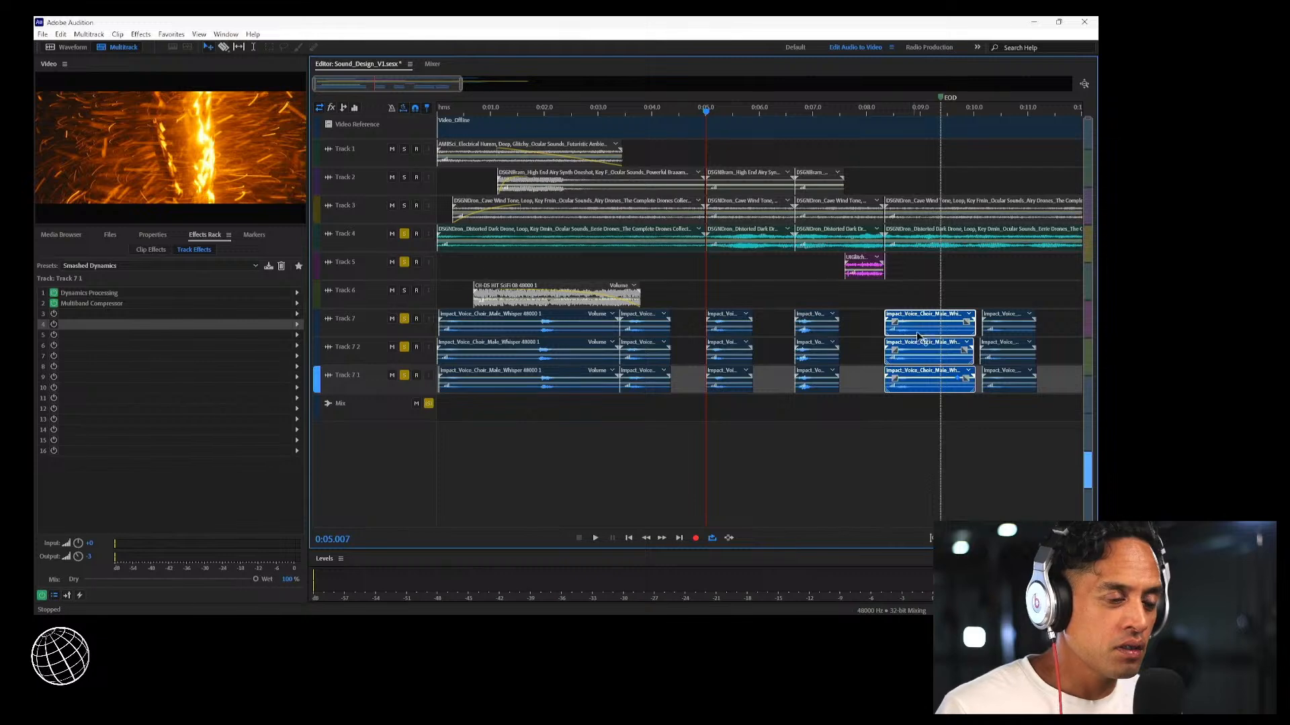
{"action": "left_click_drag", "start_coordinate": [975, 331], "coordinate": [935, 336]}
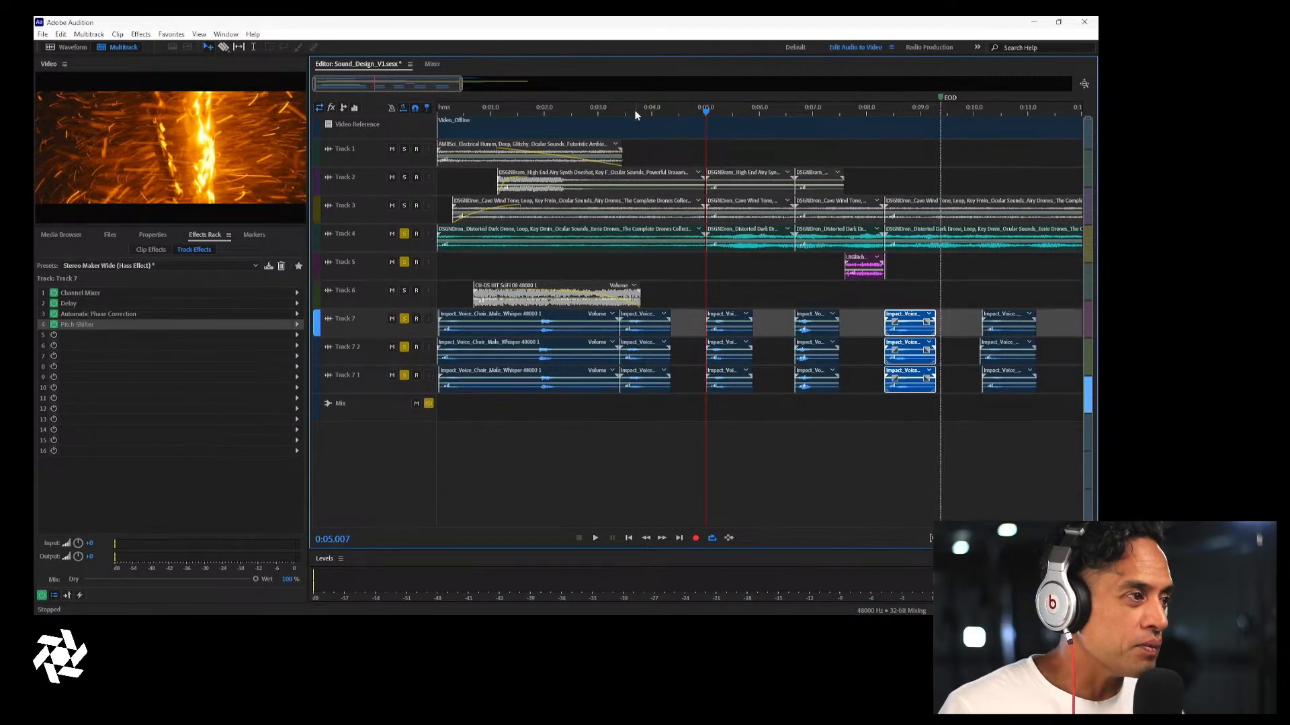
Play the mix from 0:01.672 and from the beginning to judge the spacing of the trimmed whisper segments
{"action": "left_click", "coordinate": [526, 116]}
{"action": "key", "text": "space"}
{"action": "left_click", "coordinate": [527, 116]}
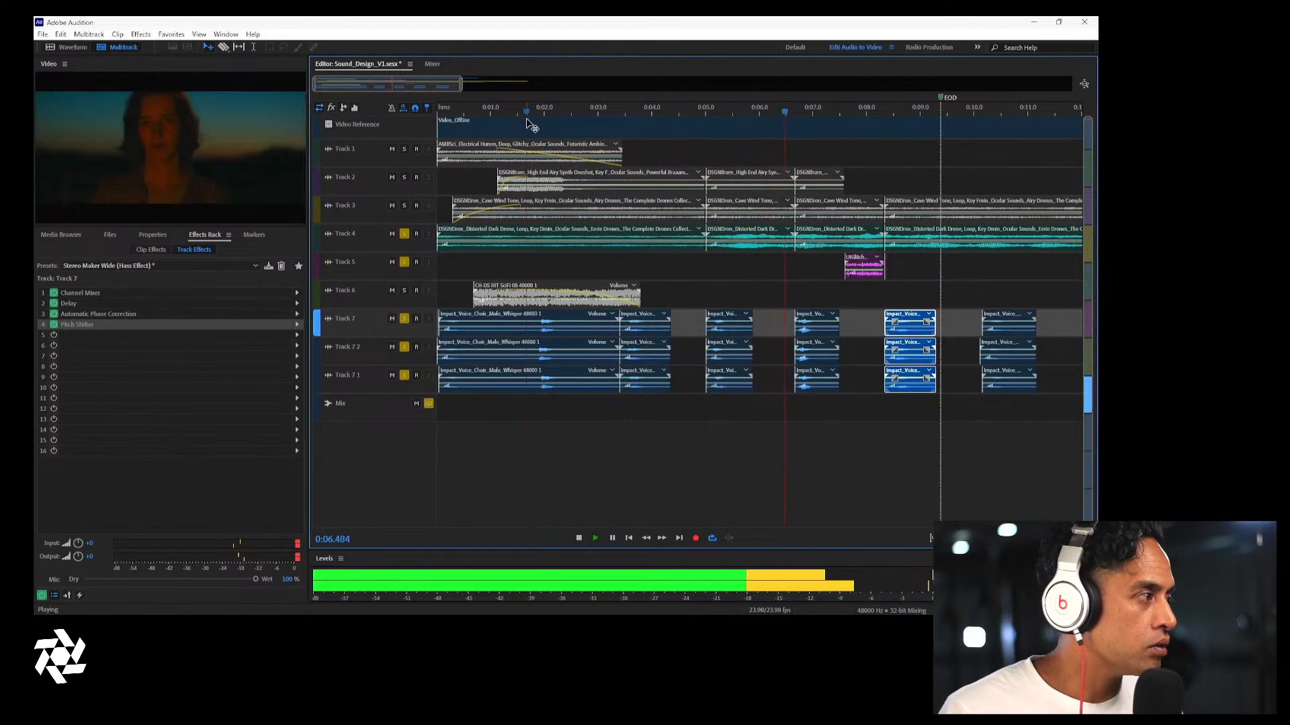
{"action": "key", "text": "space"}
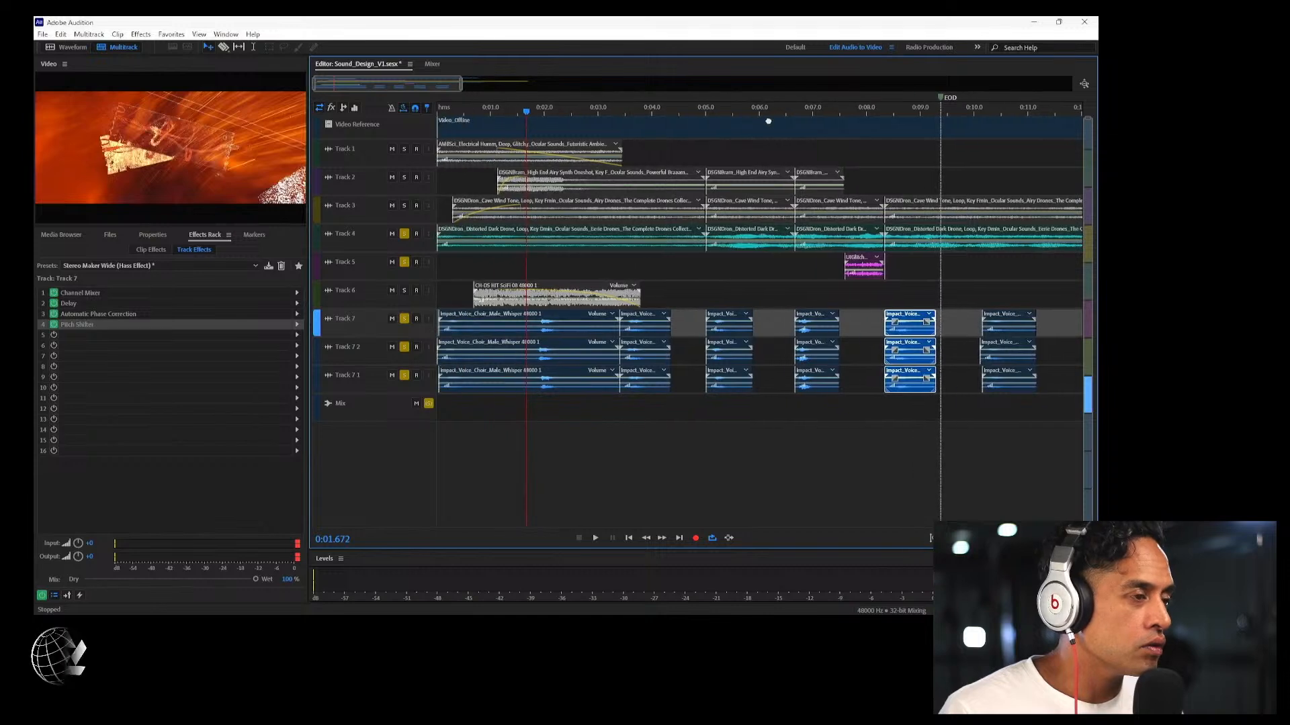
{"action": "key", "text": "Home"}
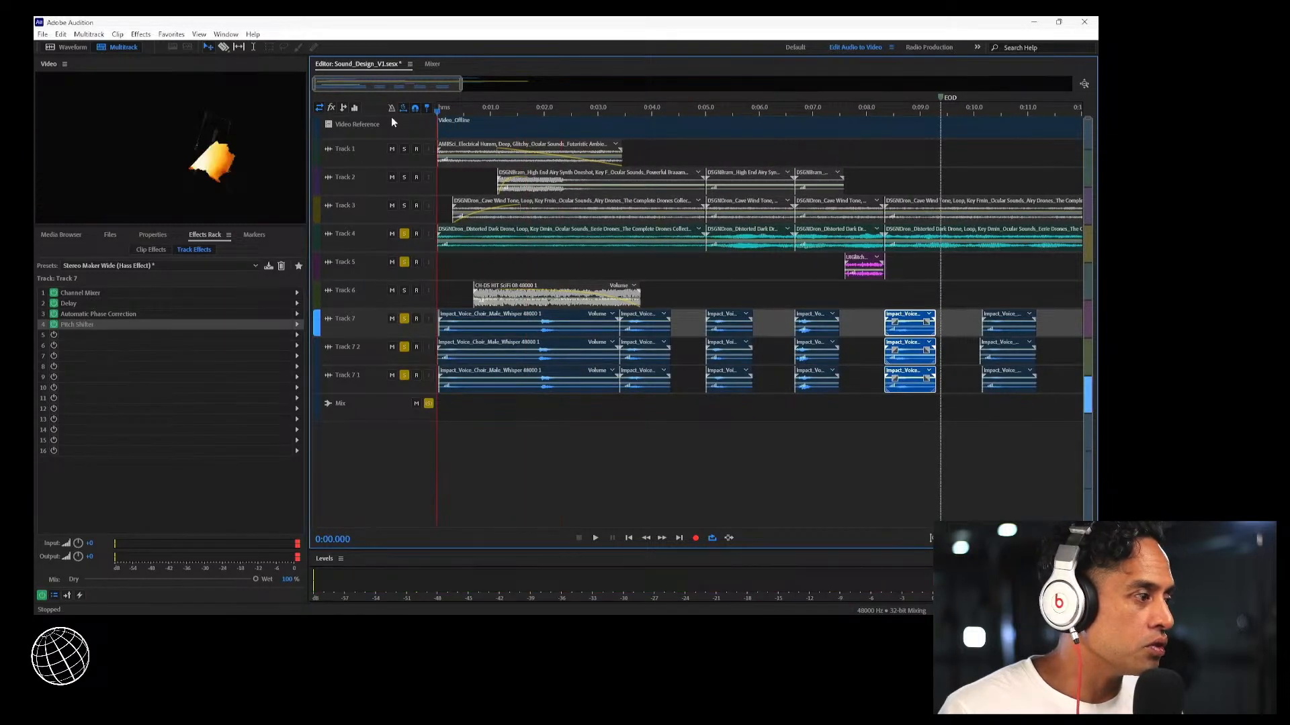
{"action": "key", "text": "space"}
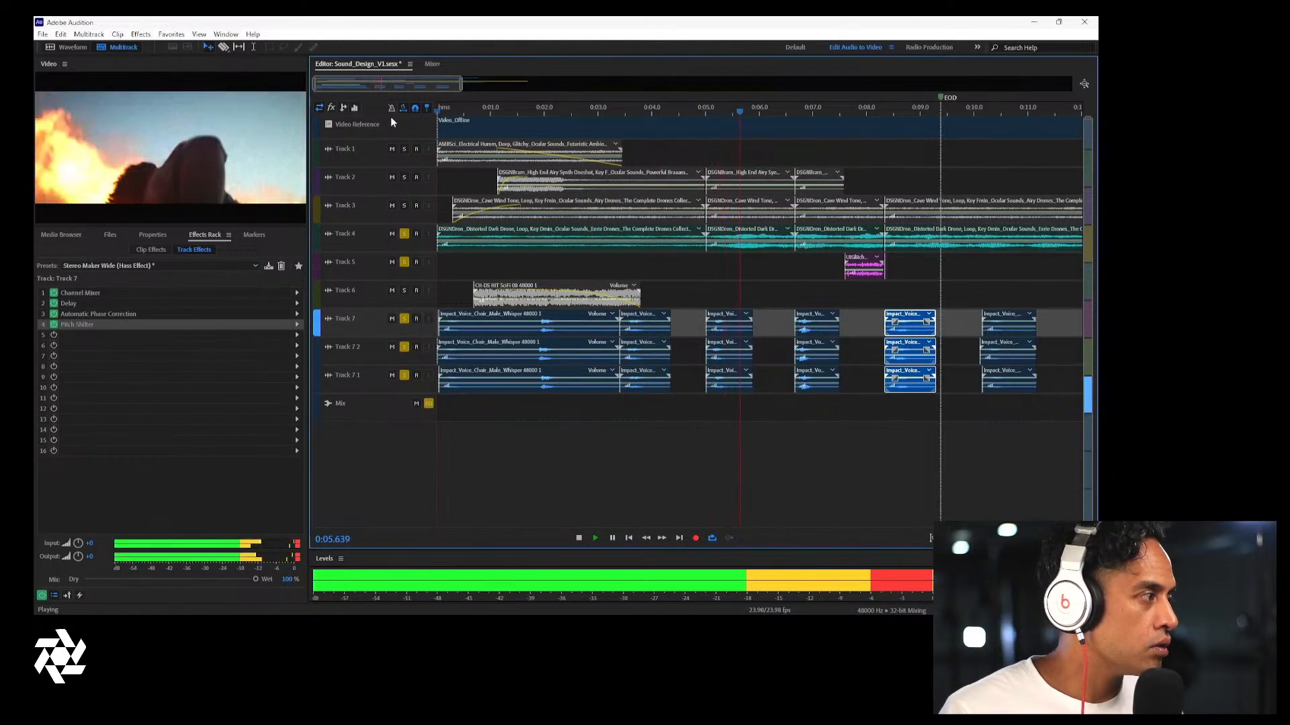
{"action": "key", "text": "space"}
Move the whisper segments at 0:05.0 on all three layers slightly later to about 0:05.1 and play the section
{"action": "left_click", "coordinate": [610, 111]}
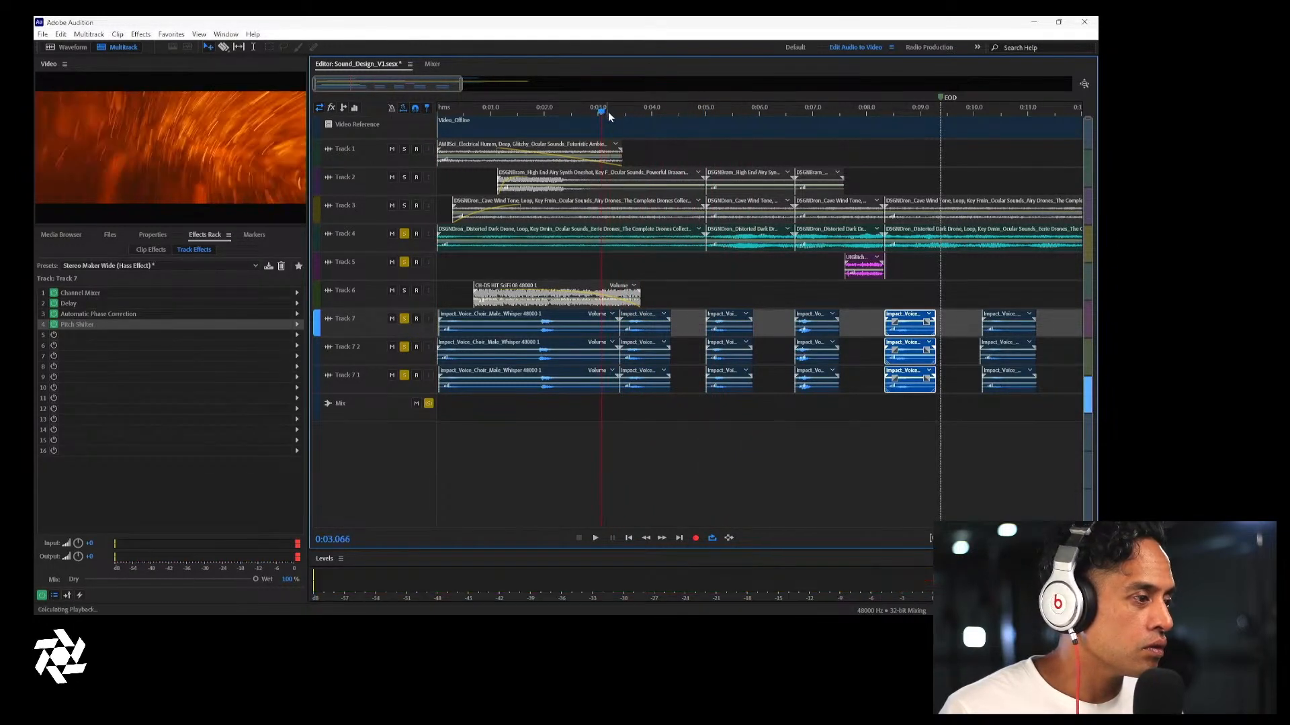
{"action": "key", "text": "space"}
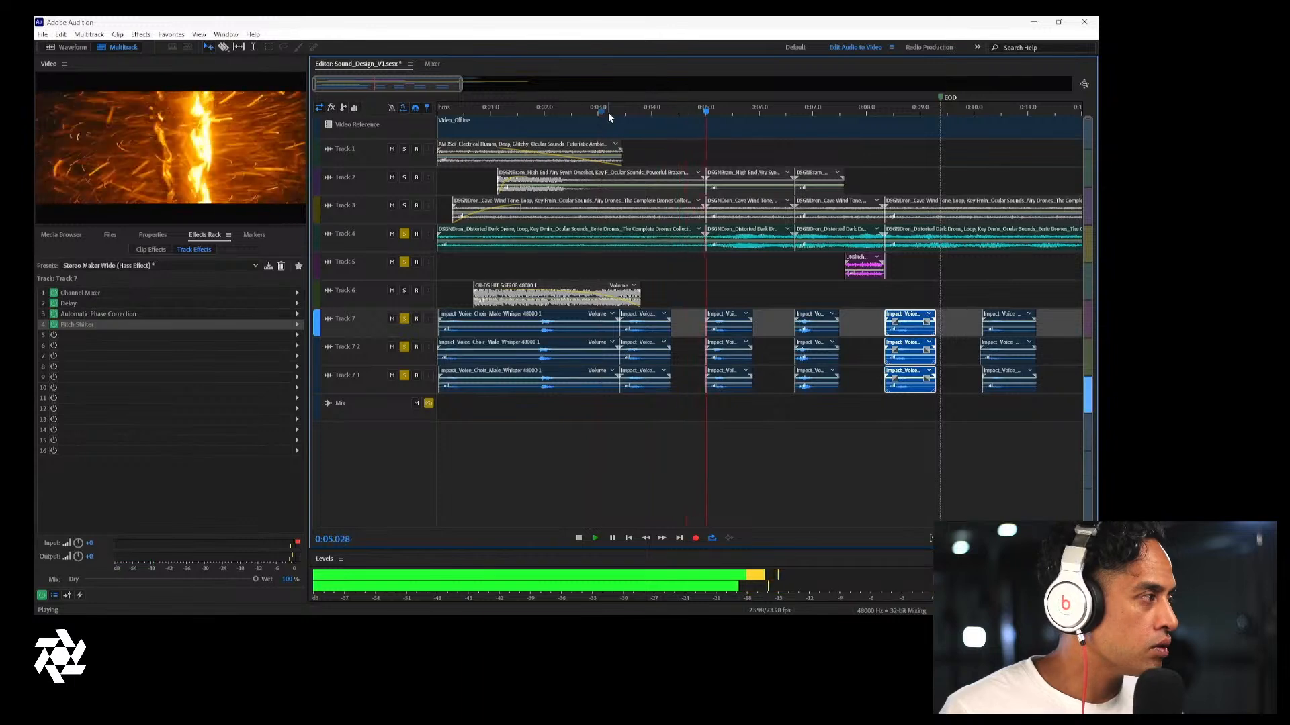
{"action": "key", "text": "space"}
{"action": "left_click", "coordinate": [700, 114]}
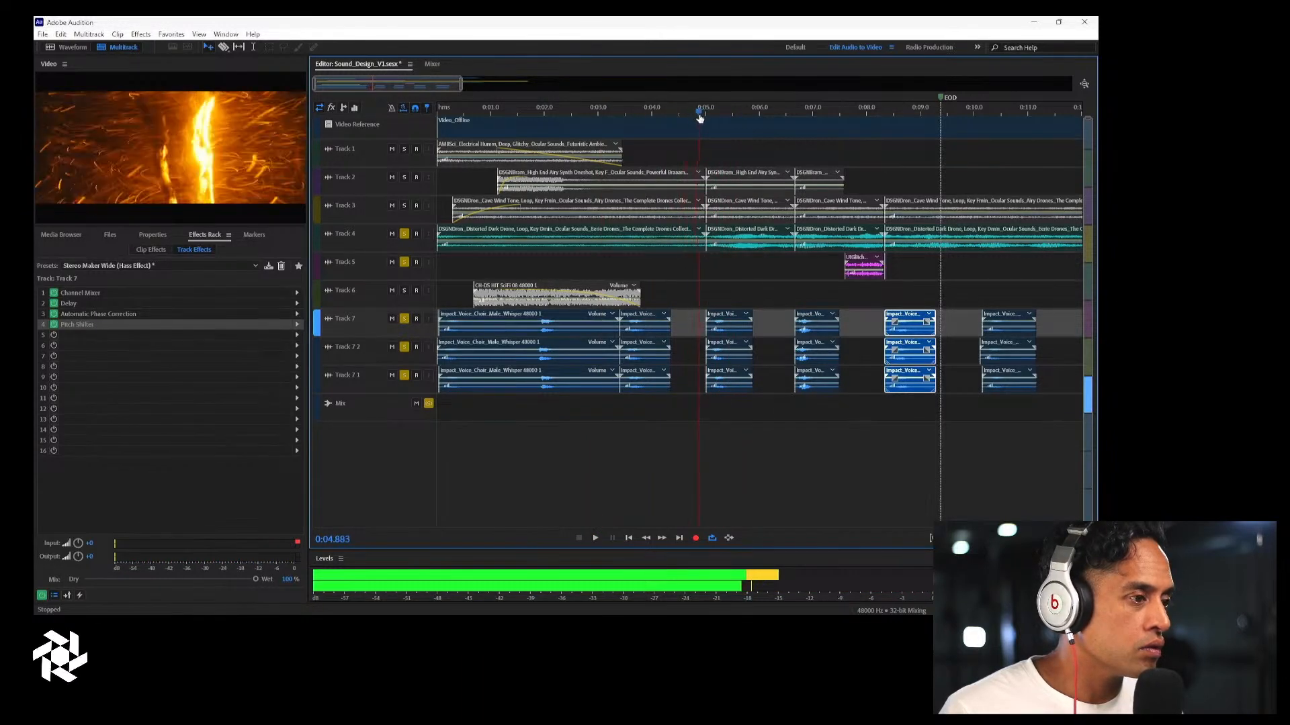
{"action": "left_click_drag", "start_coordinate": [710, 122], "coordinate": [719, 126]}
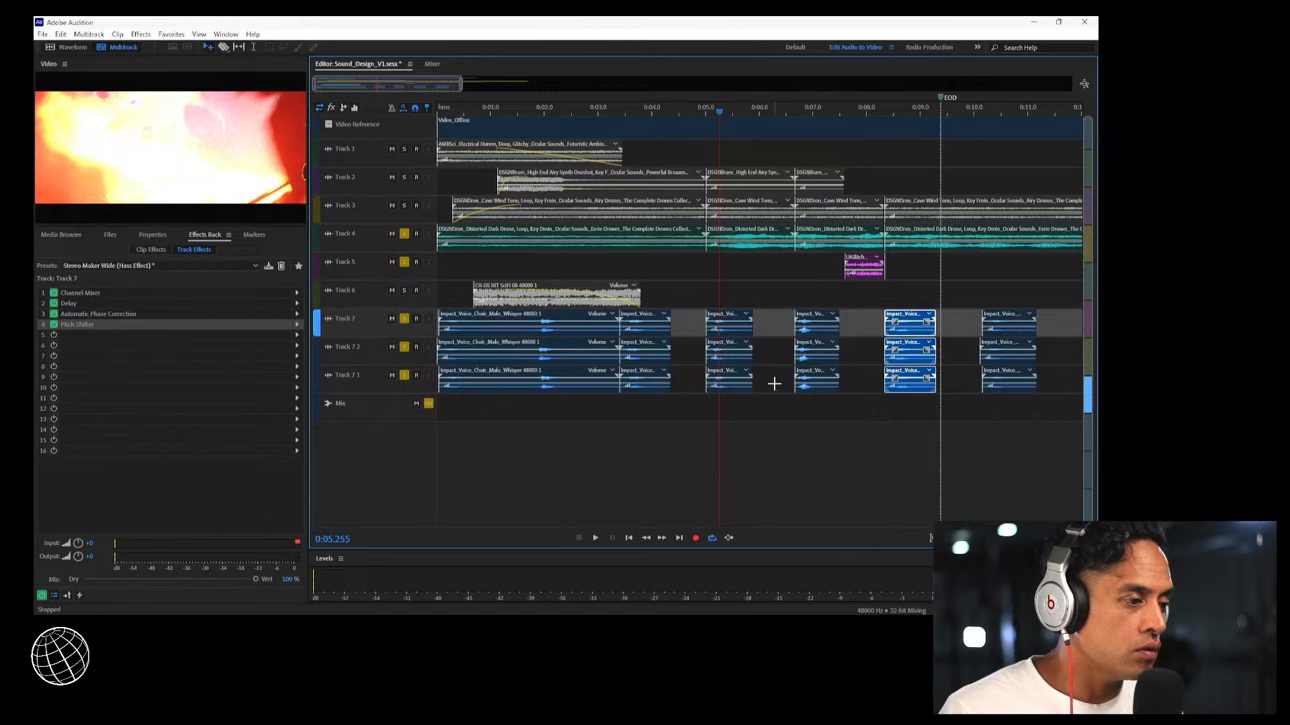
{"action": "left_click_drag", "start_coordinate": [774, 383], "coordinate": [733, 334]}
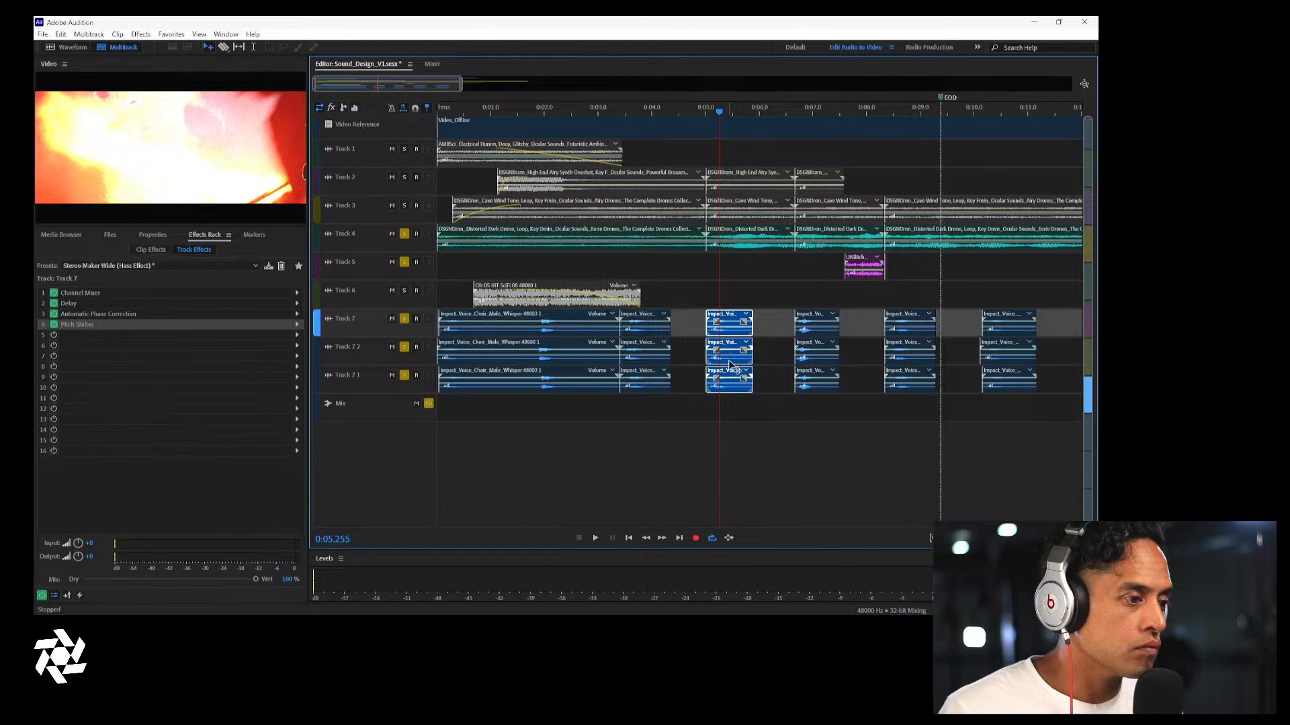
{"action": "left_click_drag", "start_coordinate": [731, 365], "coordinate": [732, 353]}
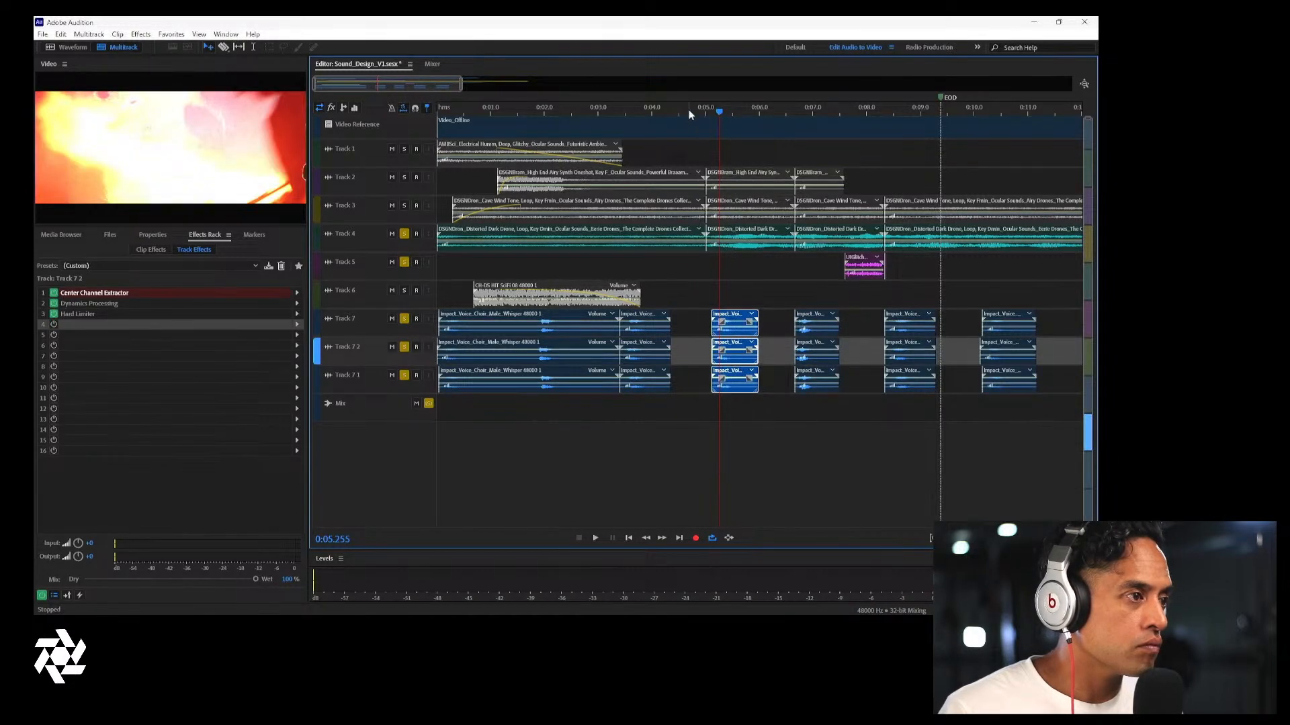
{"action": "left_click", "coordinate": [689, 114]}
{"action": "key", "text": "space"}
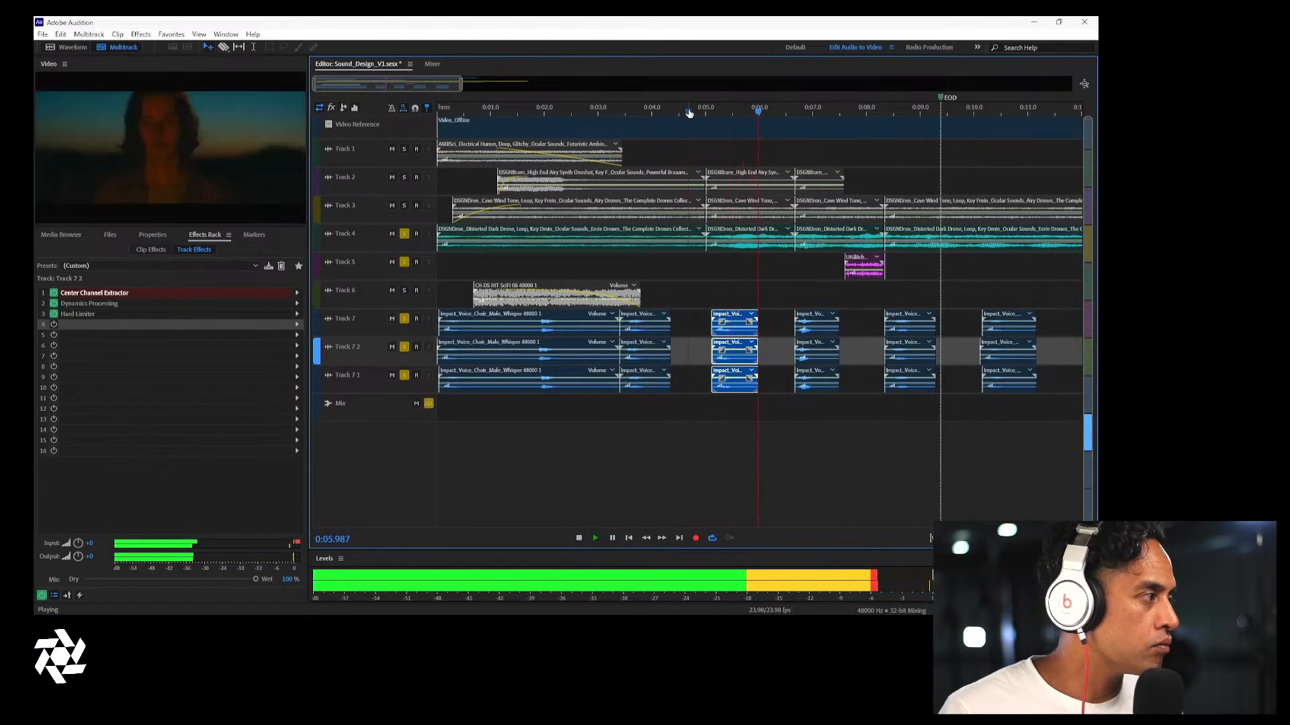
{"action": "key", "text": "space"}
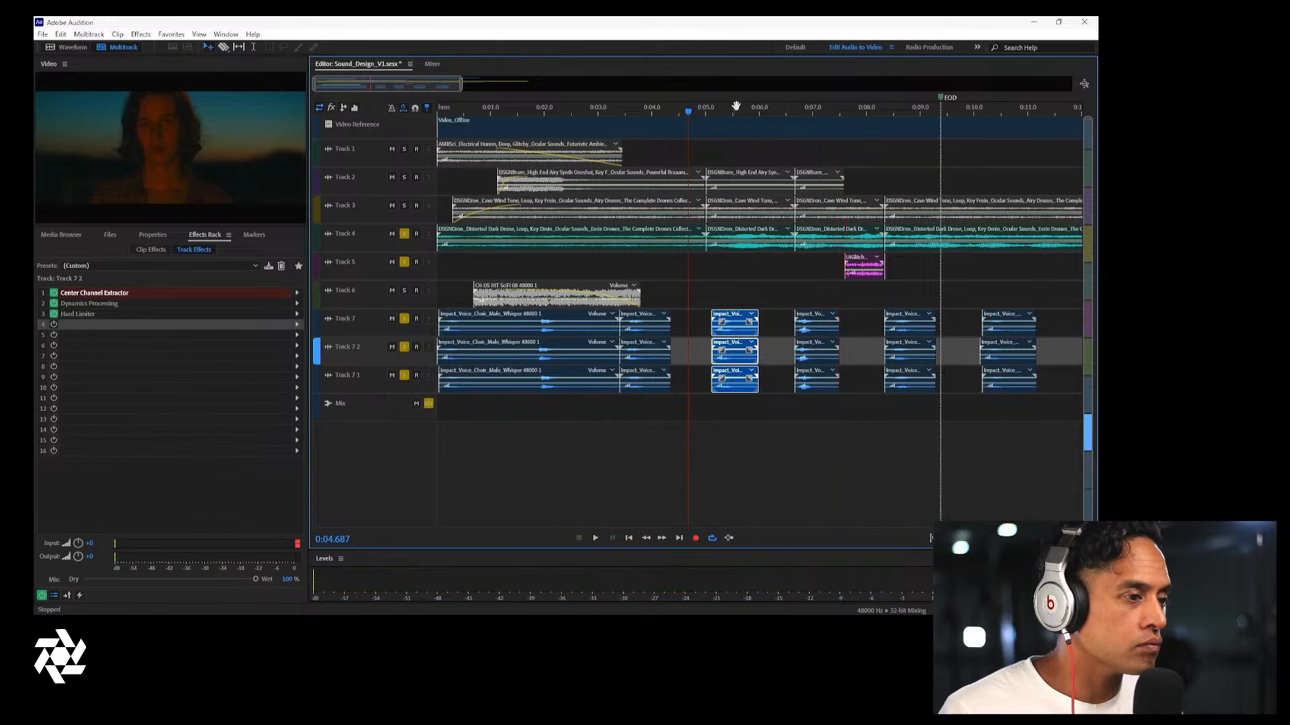
{"action": "key", "text": "space"}
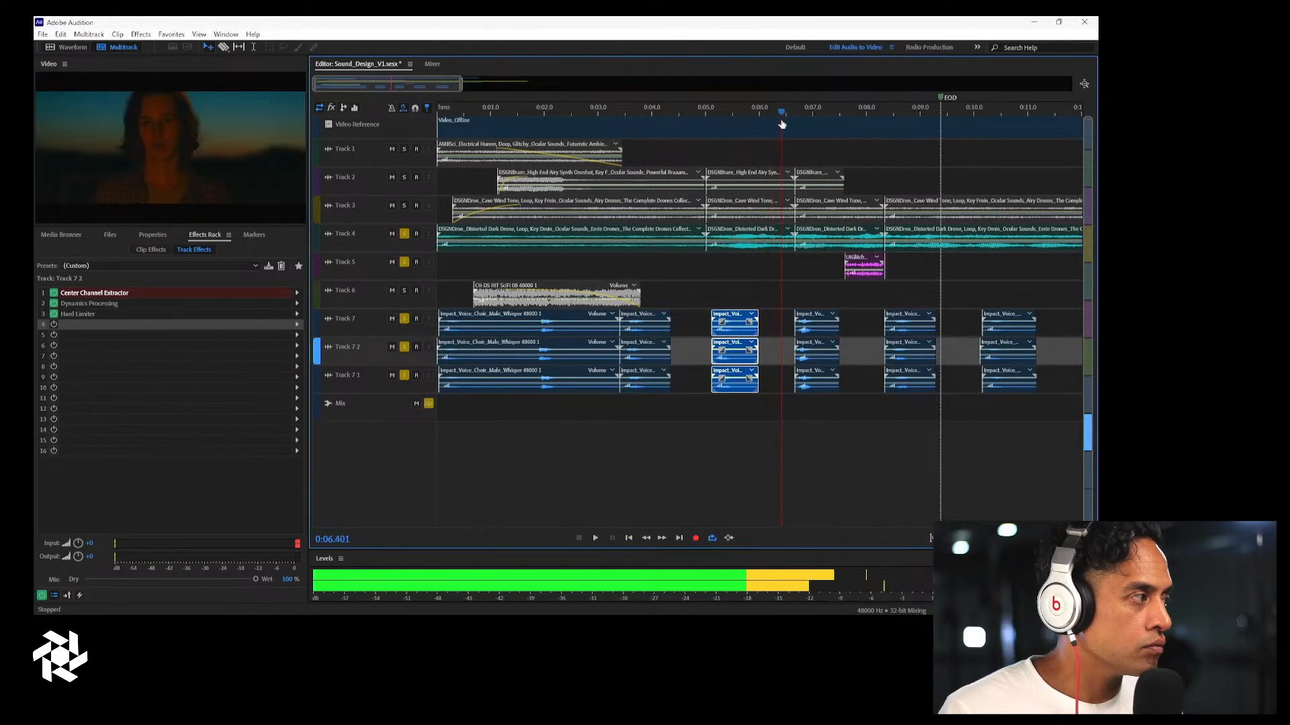
Try moving the whisper segments at 0:06.7 on all three layers earlier to about 0:05.9, and undo the move
{"action": "left_click_drag", "start_coordinate": [795, 125], "coordinate": [758, 119]}
{"action": "left_click_drag", "start_coordinate": [780, 321], "coordinate": [788, 383]}
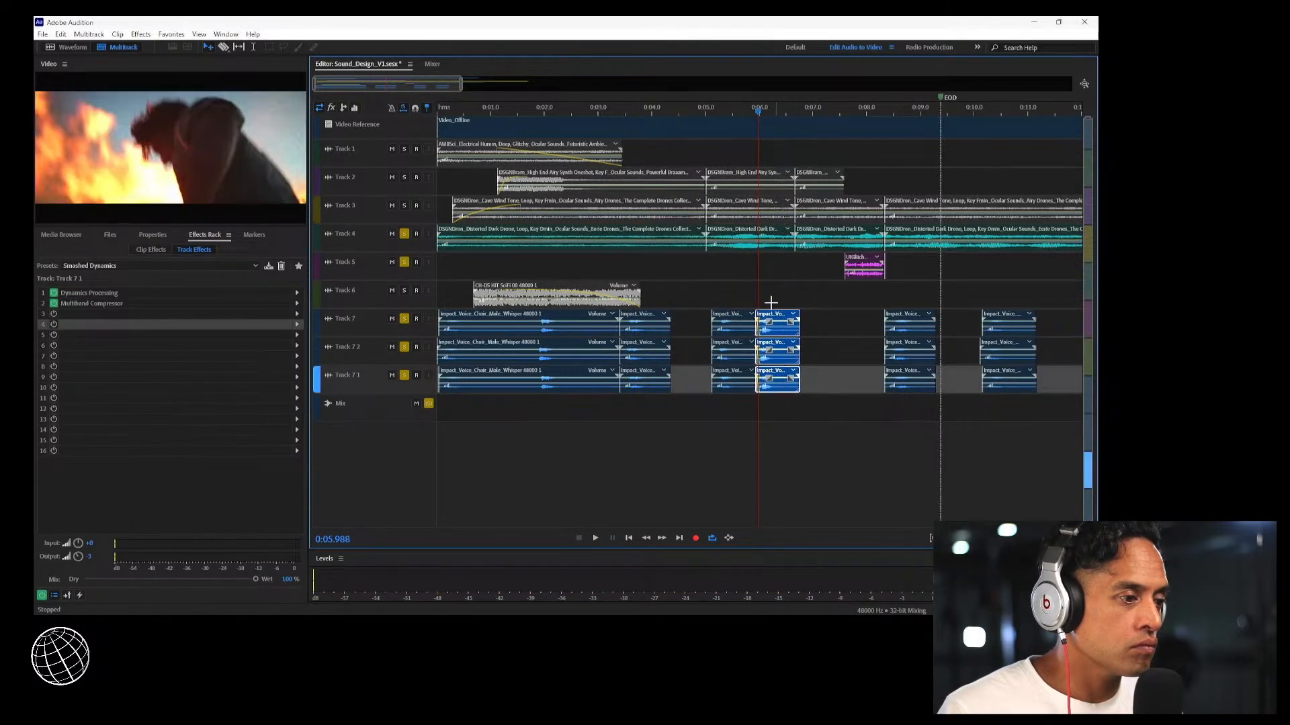
{"action": "left_click", "coordinate": [707, 112]}
{"action": "key", "text": "space"}
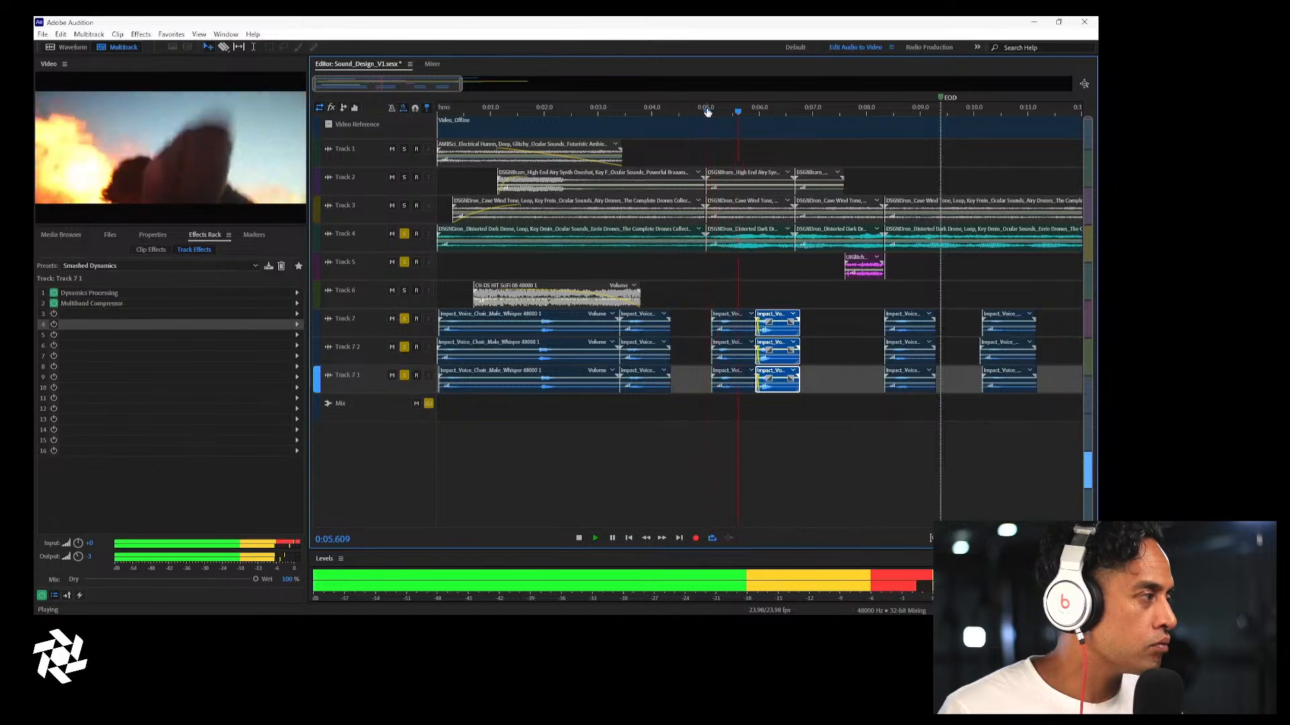
{"action": "key", "text": "space"}
{"action": "key", "text": "ctrl+z"}
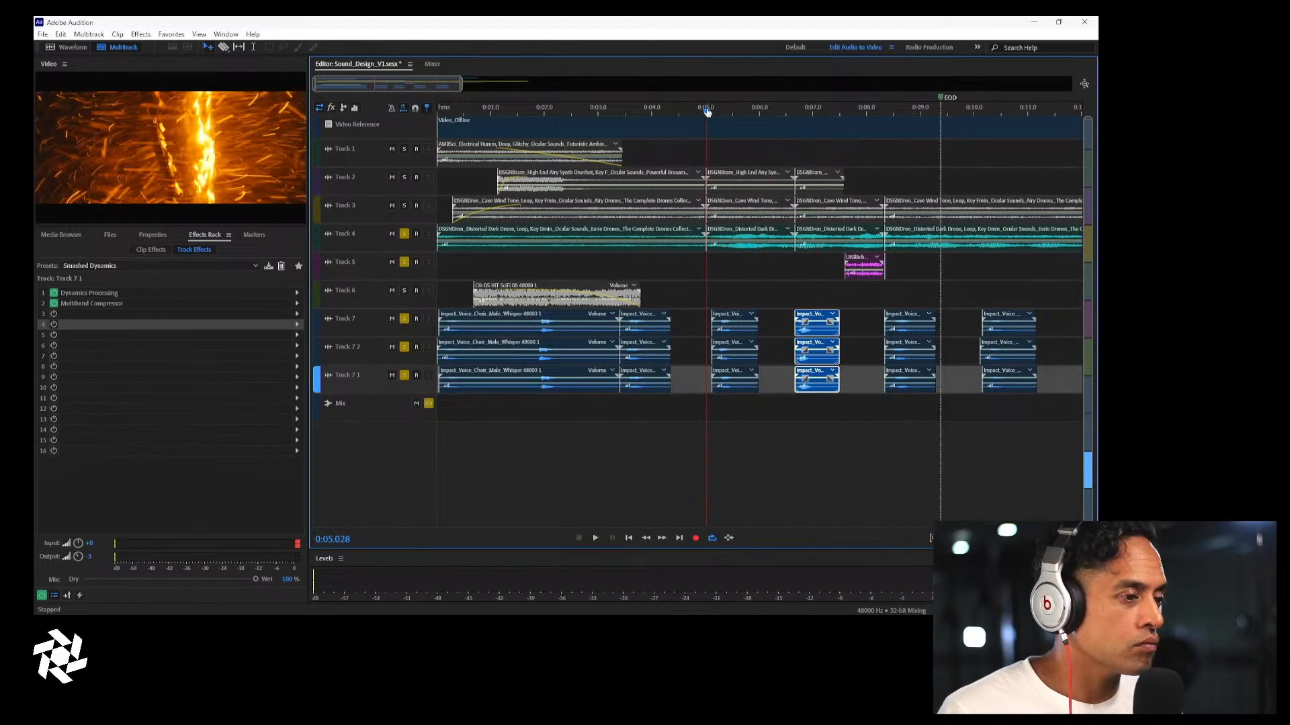
Play the mix from about 0:03.1 and from 0:01.125 to judge how the whisper segments match the video cuts
{"action": "left_click_drag", "start_coordinate": [640, 113], "coordinate": [605, 112]}
{"action": "key", "text": "space"}
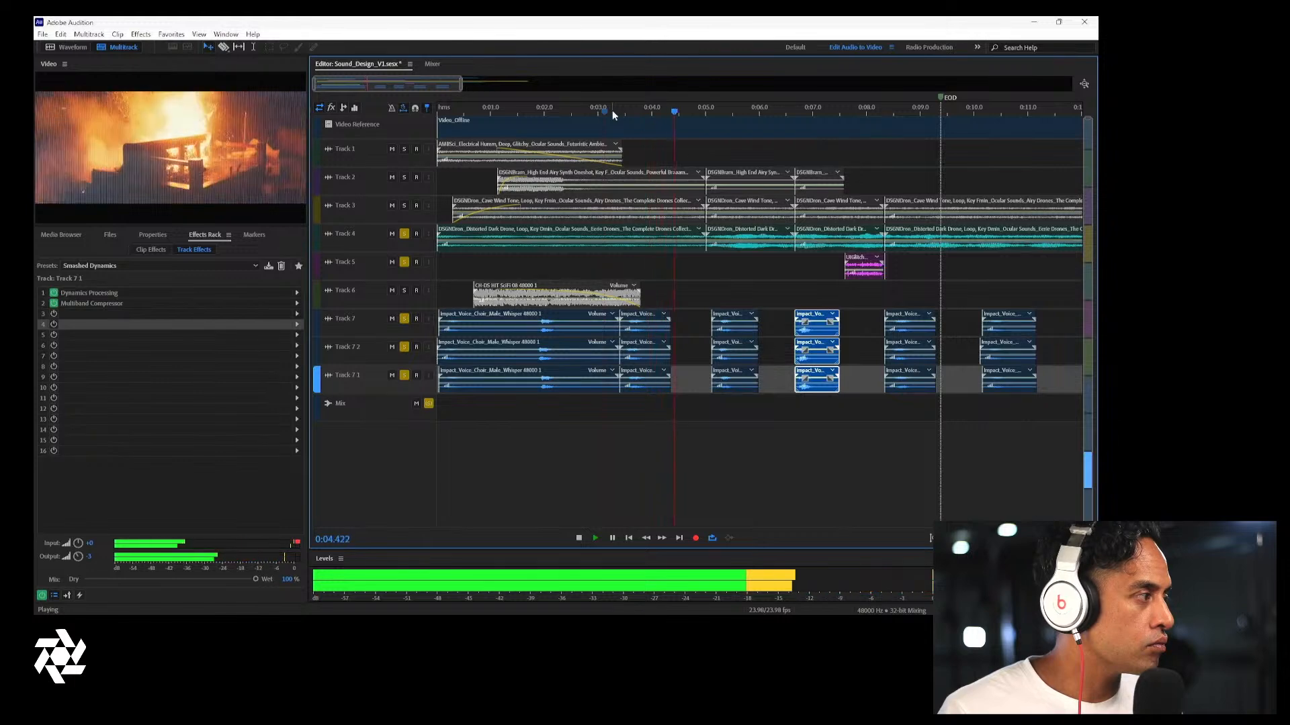
{"action": "key", "text": "space"}
{"action": "left_click", "coordinate": [502, 113]}
{"action": "key", "text": "space"}
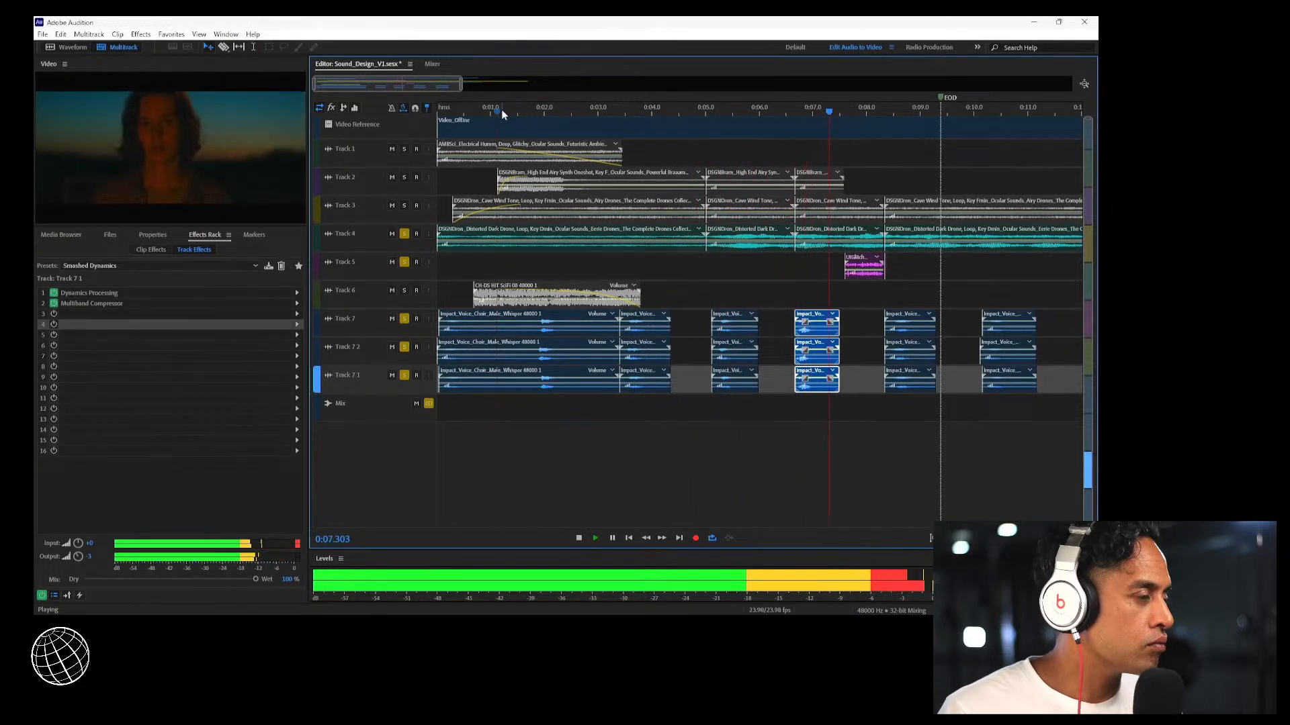
{"action": "key", "text": "space"}
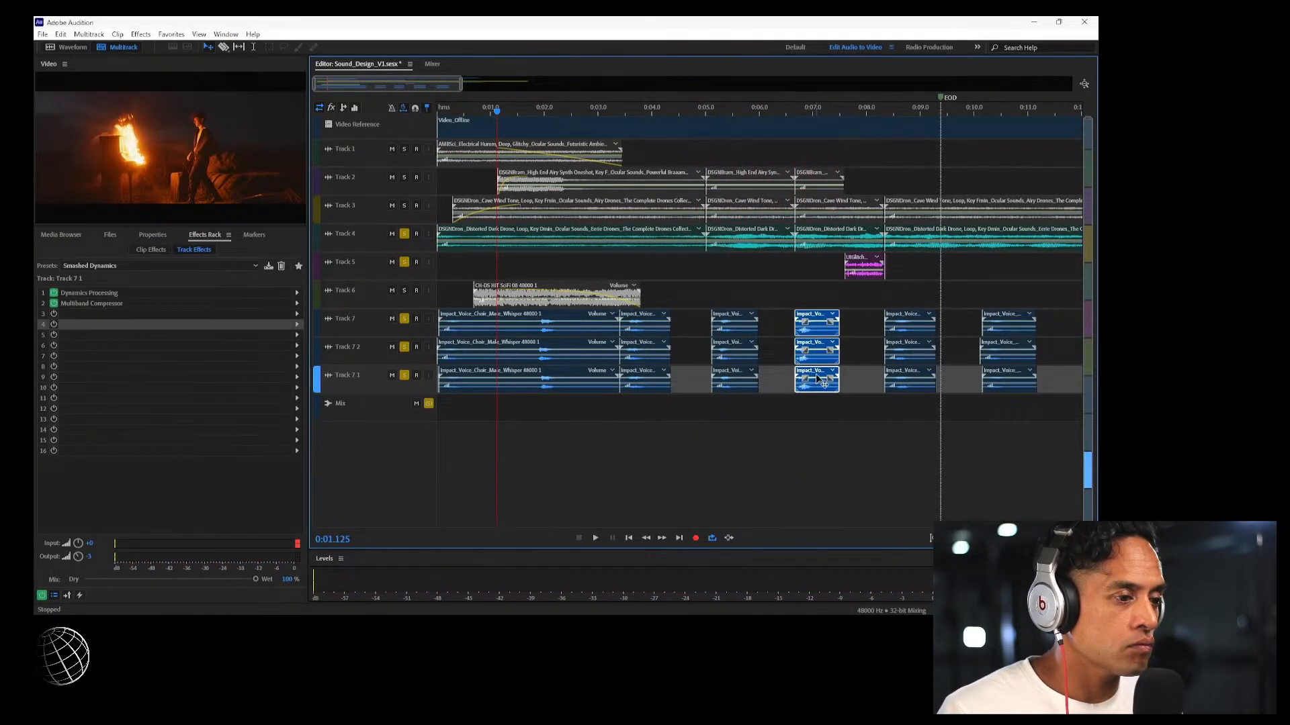
Move the whisper segments at 0:06.7 on all three layers slightly later to about 0:06.8, playing the mix to check the timing
{"action": "left_click_drag", "start_coordinate": [817, 379], "coordinate": [826, 377]}
{"action": "left_click", "coordinate": [757, 107]}
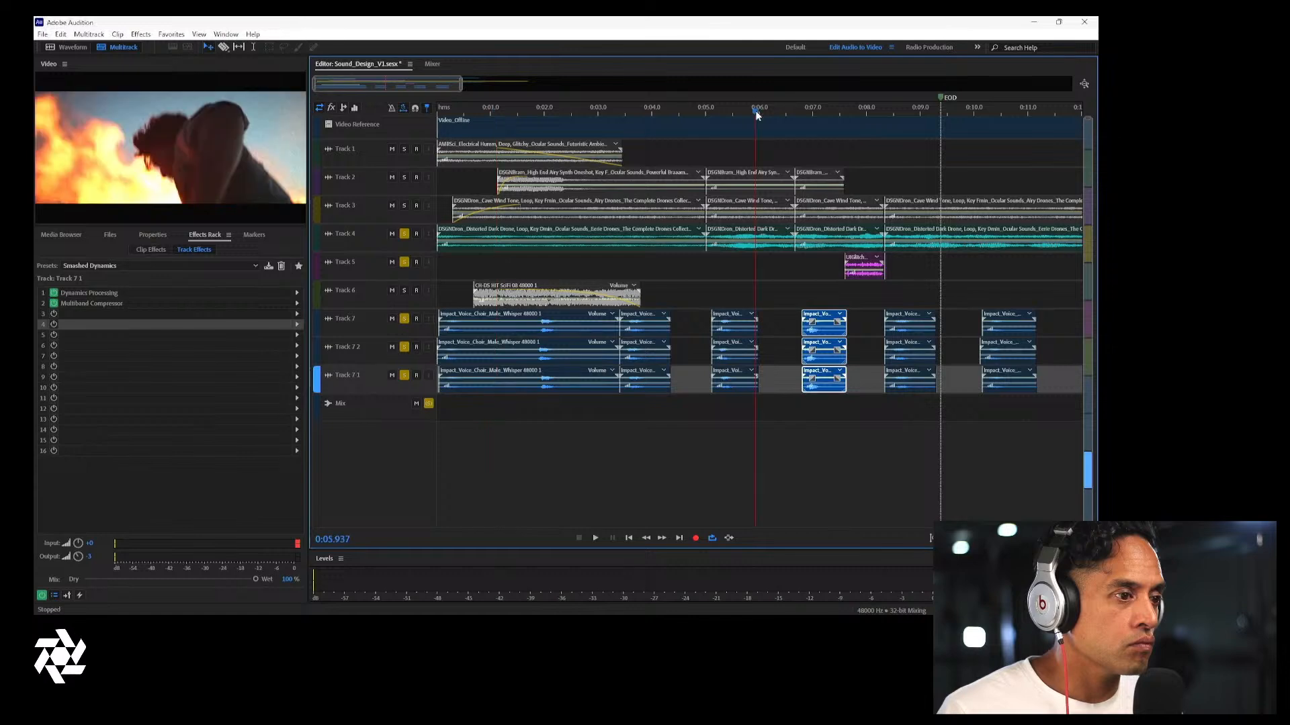
{"action": "key", "text": "space"}
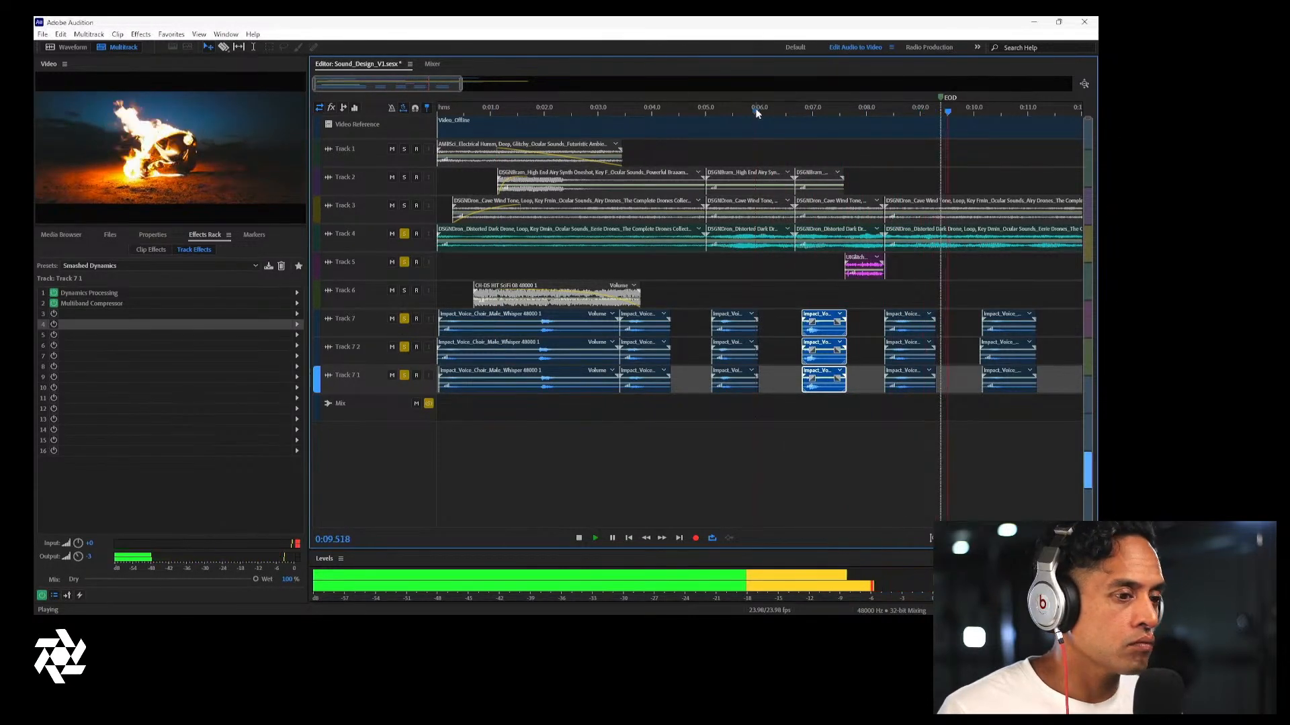
{"action": "key", "text": "space"}
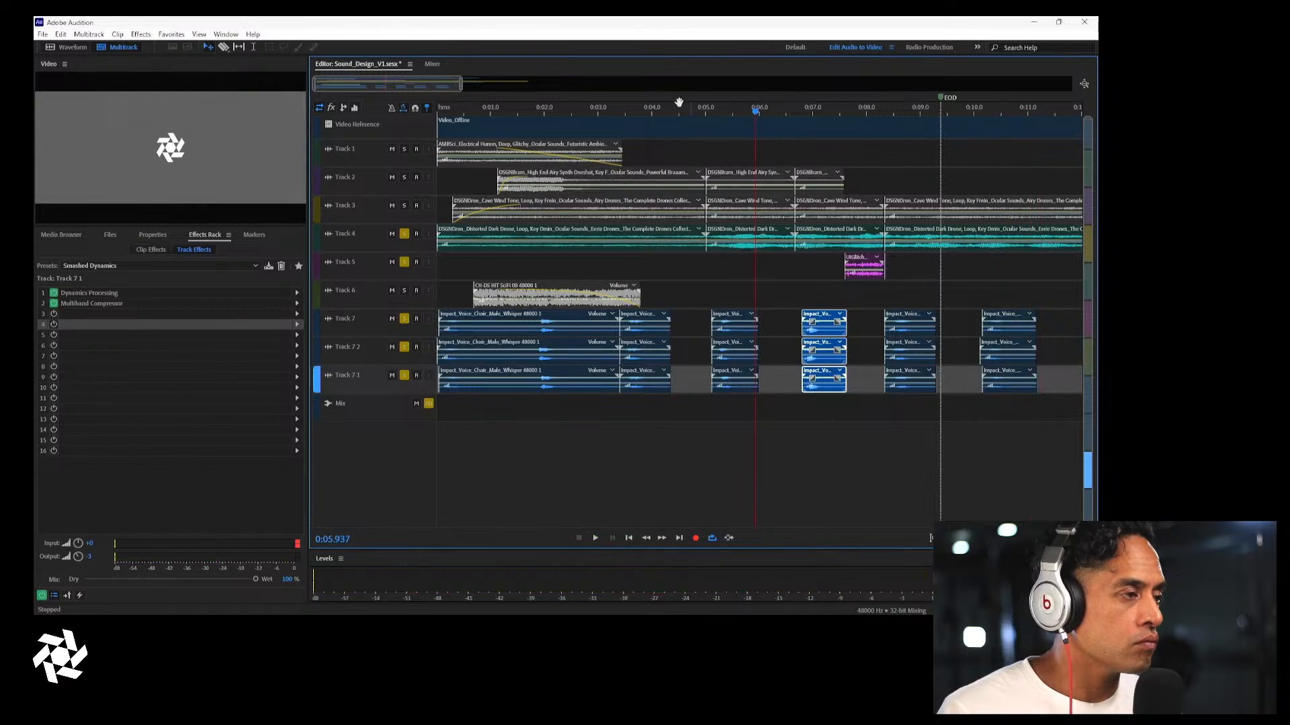
{"action": "left_click_drag", "start_coordinate": [622, 108], "coordinate": [338, 119]}
{"action": "key", "text": "space"}
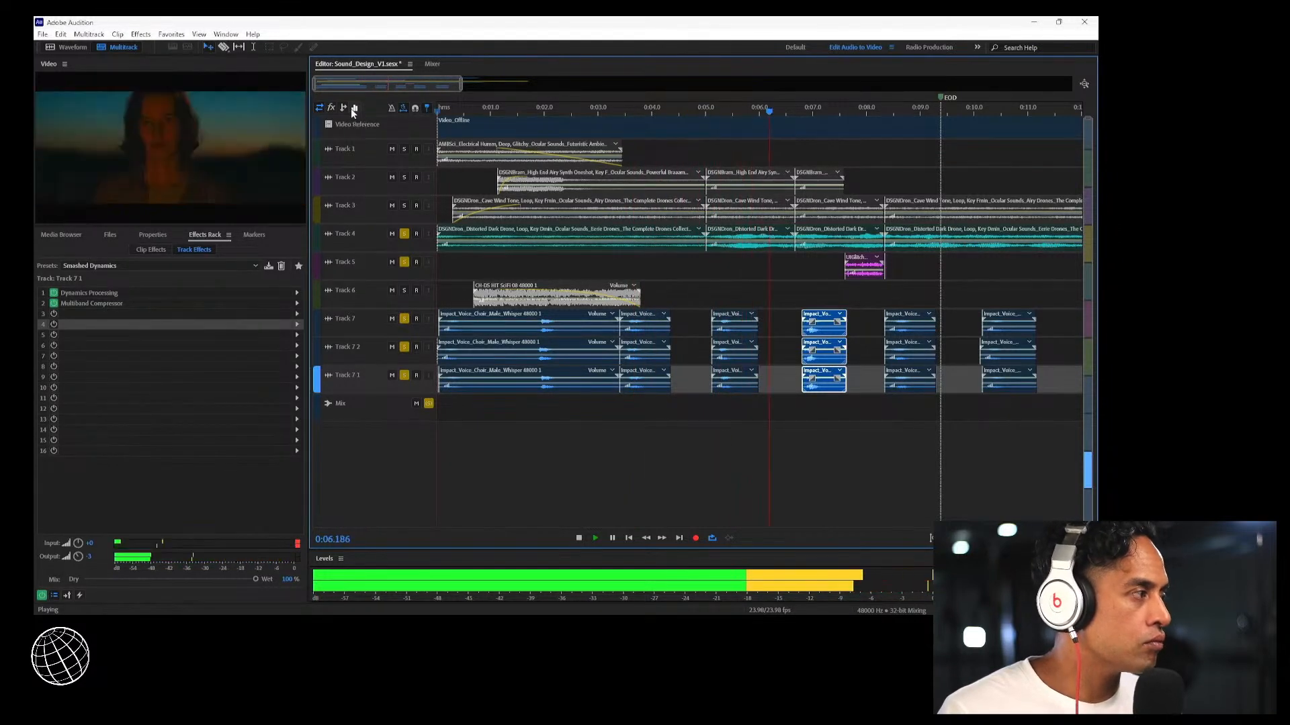
{"action": "key", "text": "space"}
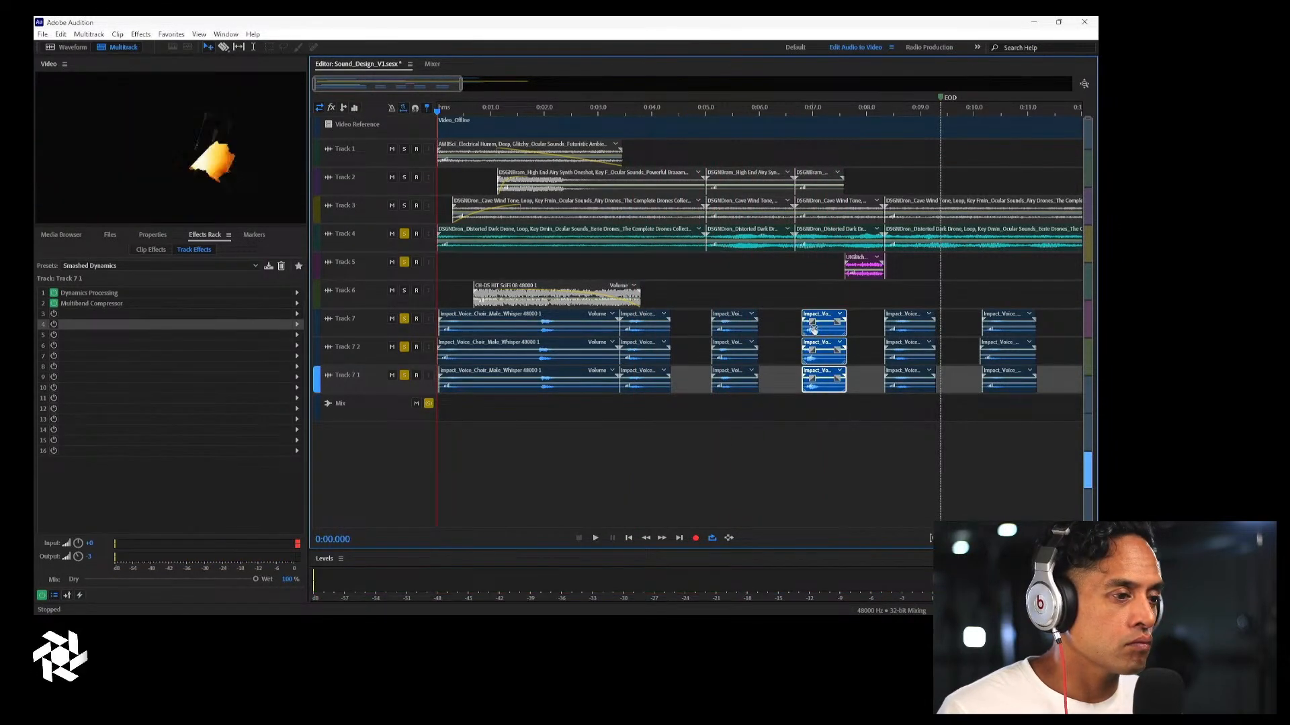
Move the whisper segments at 0:06.8 on all three layers slightly later to about 0:06.9 and play from about 0:06.2
{"action": "left_click", "coordinate": [829, 333]}
{"action": "left_click", "coordinate": [827, 379]}
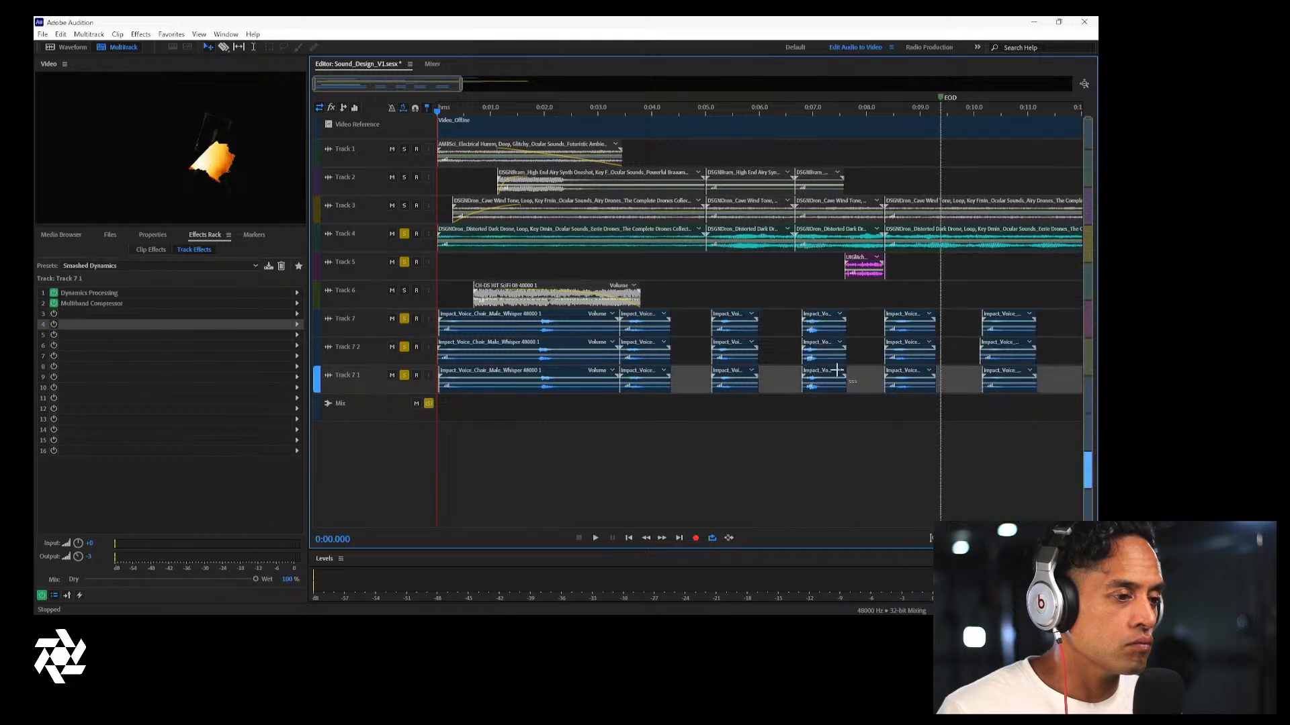
{"action": "left_click_drag", "start_coordinate": [824, 335], "coordinate": [829, 334]}
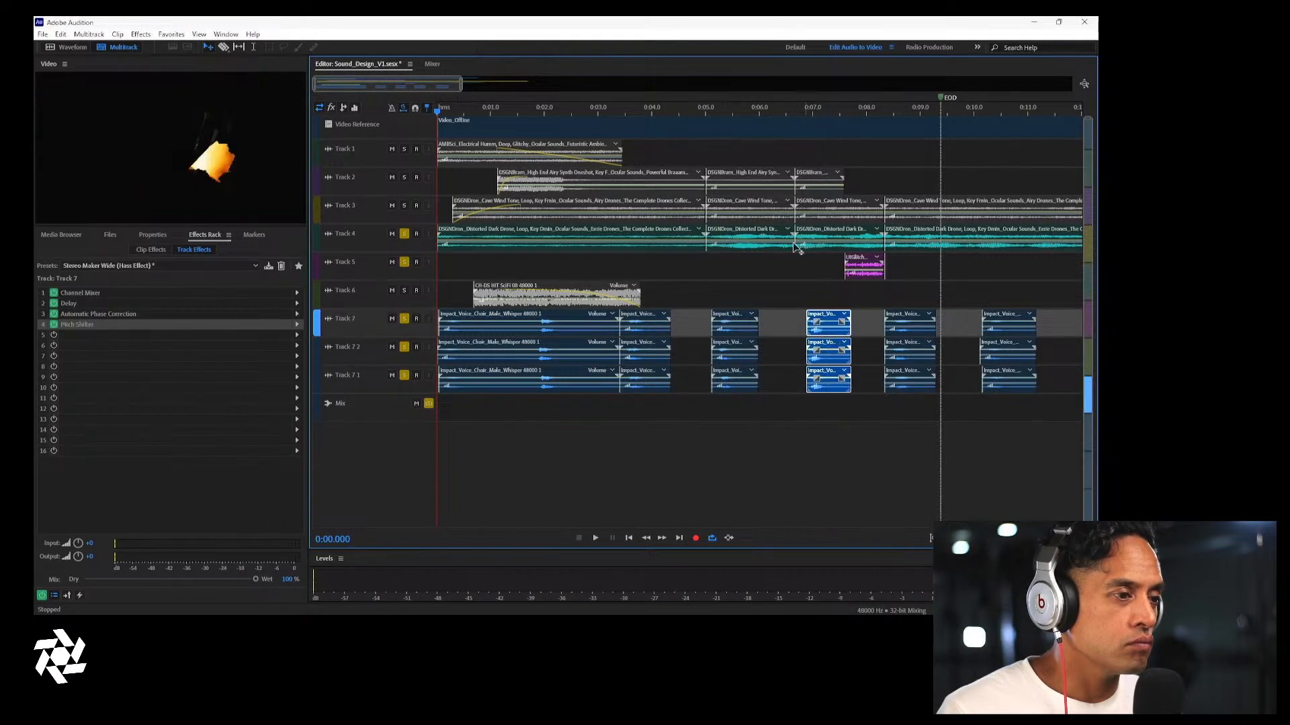
{"action": "left_click", "coordinate": [768, 113]}
{"action": "key", "text": "space"}
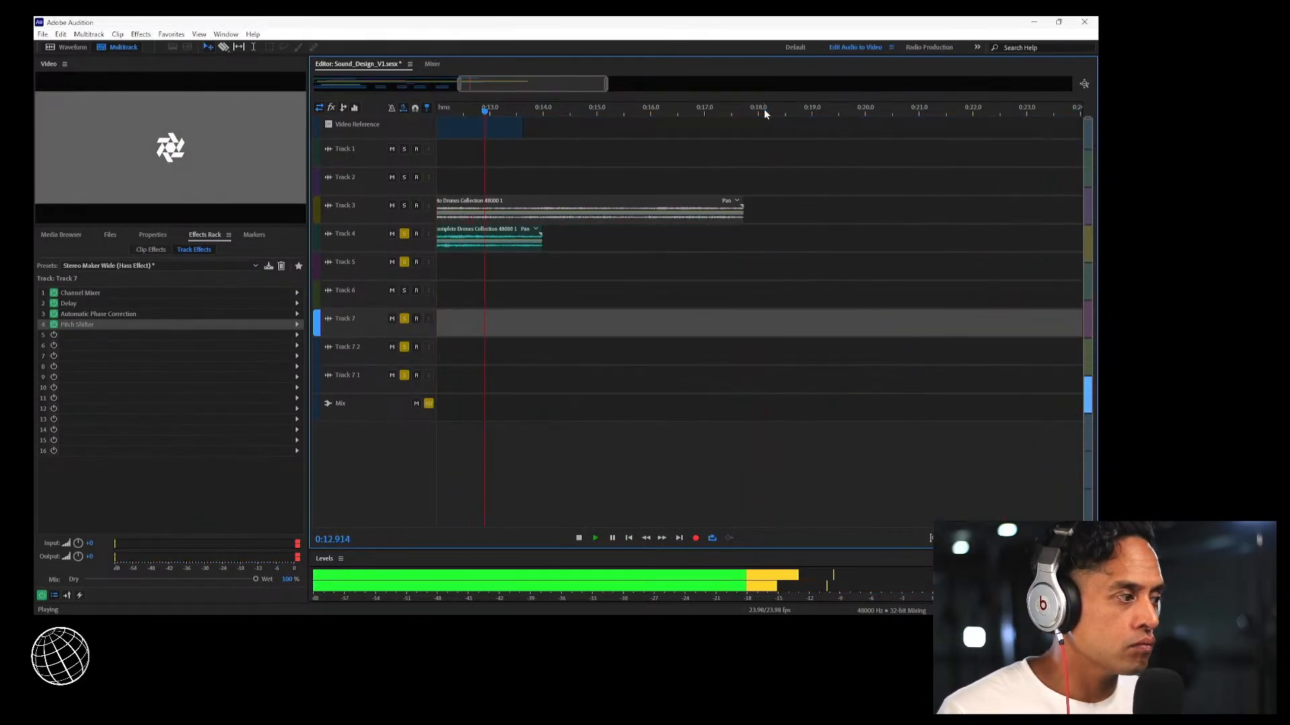
{"action": "key", "text": "space"}
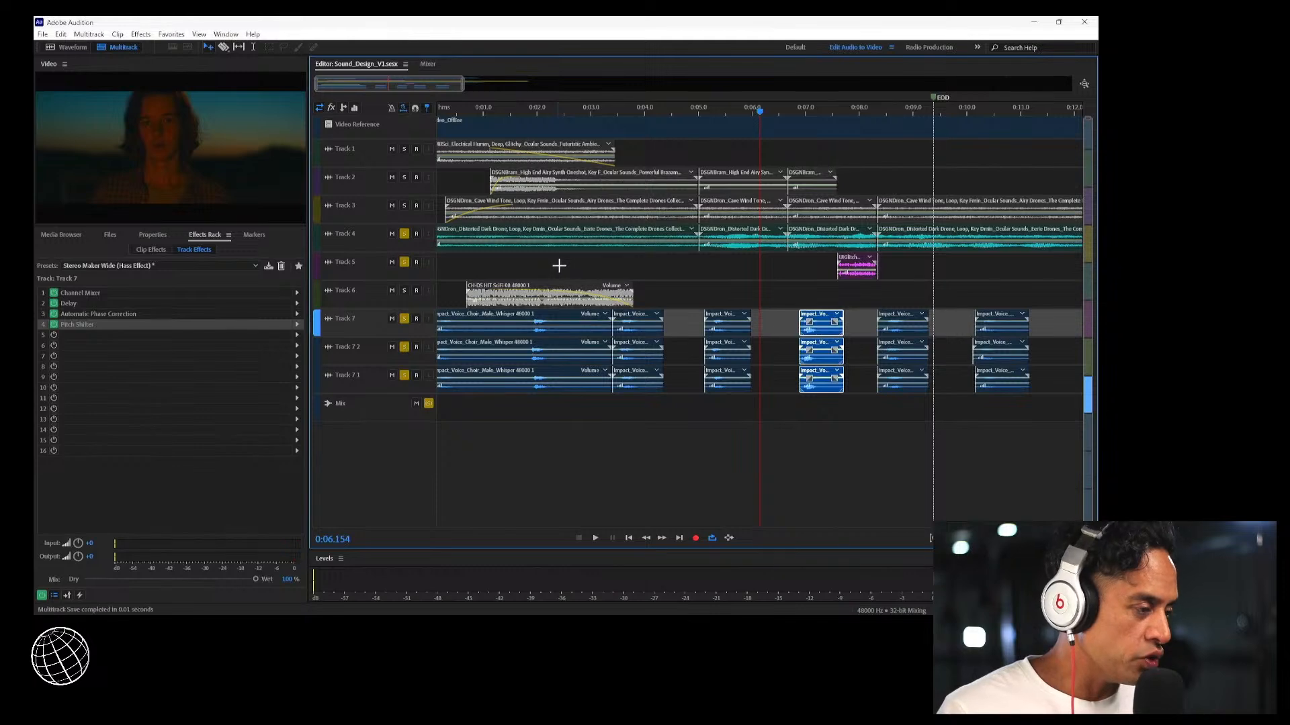
Add Track 6 to the soloed tracks and play the mix from the start
{"action": "left_click_drag", "start_coordinate": [458, 114], "coordinate": [313, 115]}
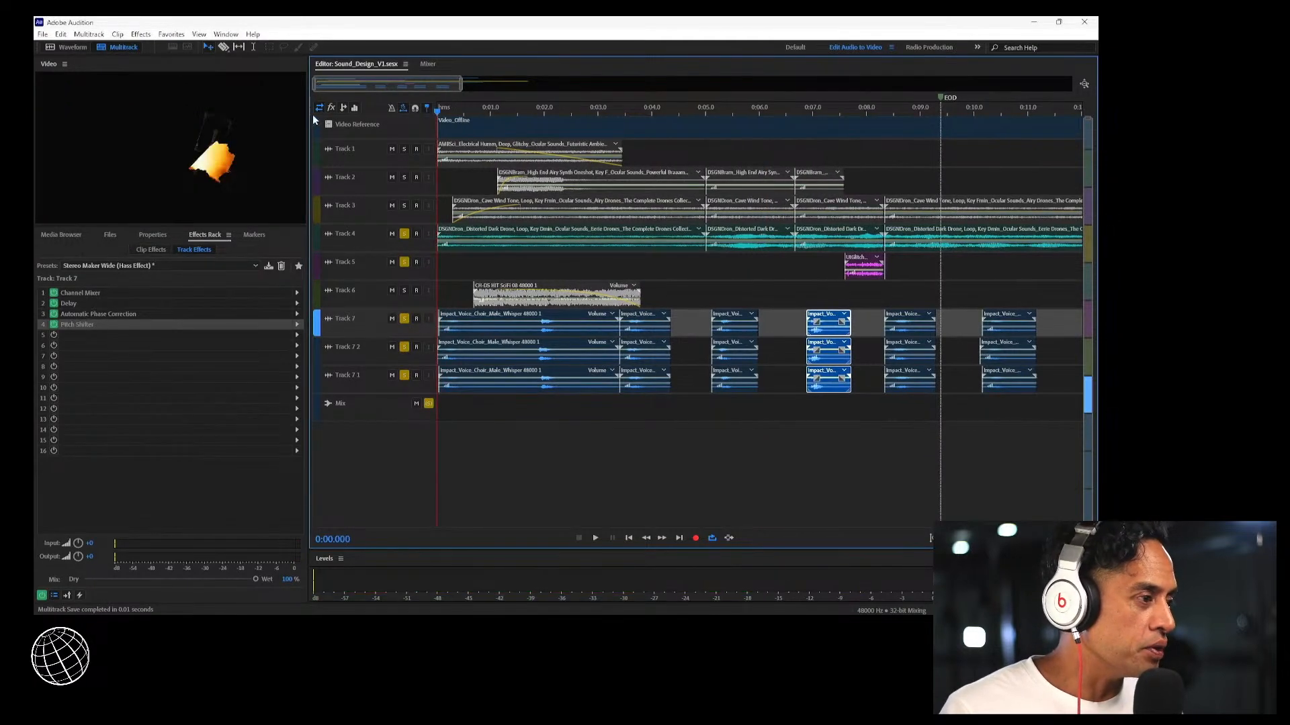
{"action": "left_click", "coordinate": [404, 292]}
{"action": "key", "text": "space"}
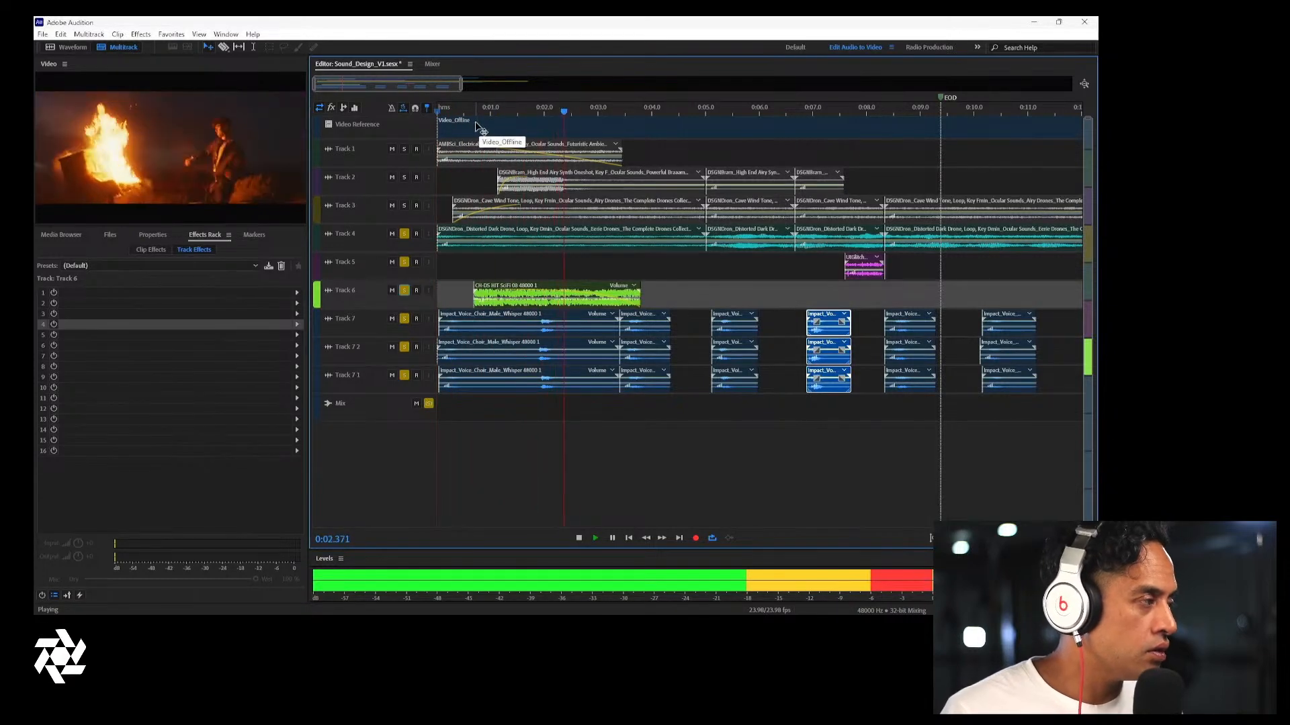
{"action": "key", "text": "space"}
Try the Track 6 sci-fi hit clip at about 0:05.1, aligned with the whispers, playing from 0:04.068
{"action": "left_click_drag", "start_coordinate": [526, 309], "coordinate": [764, 316]}
{"action": "left_click", "coordinate": [656, 106]}
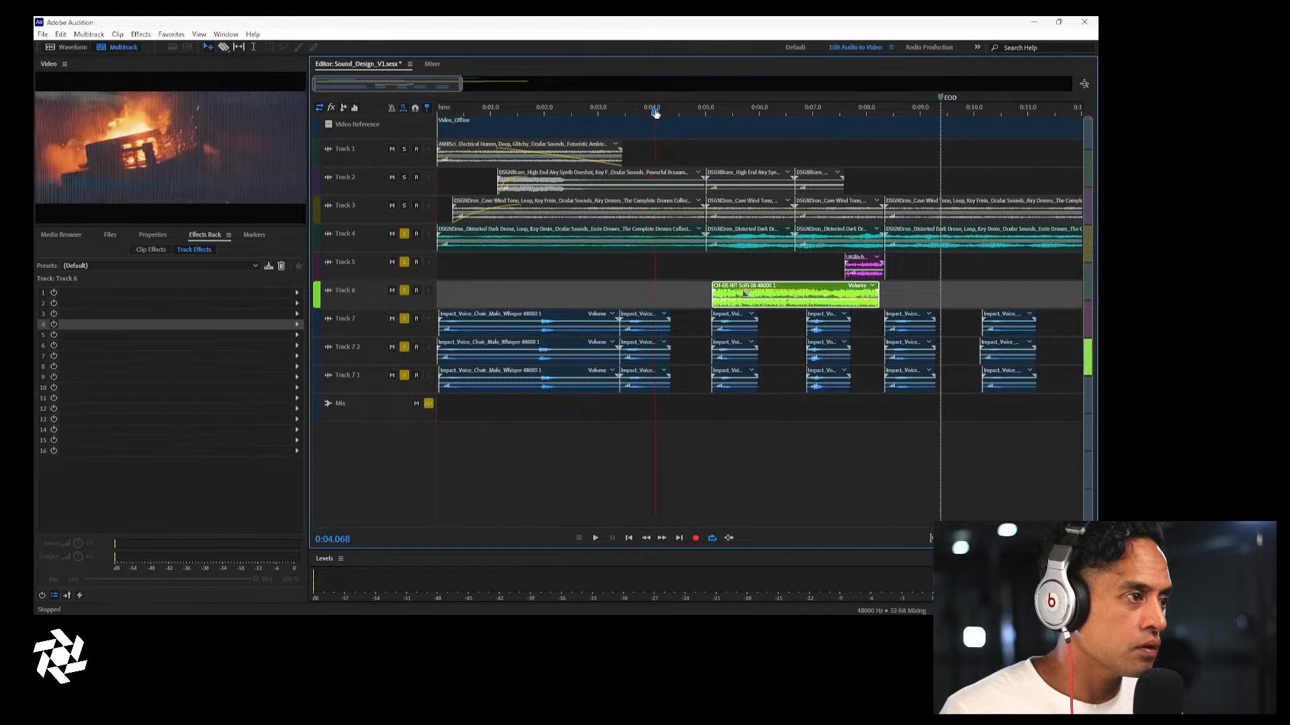
{"action": "key", "text": "space"}
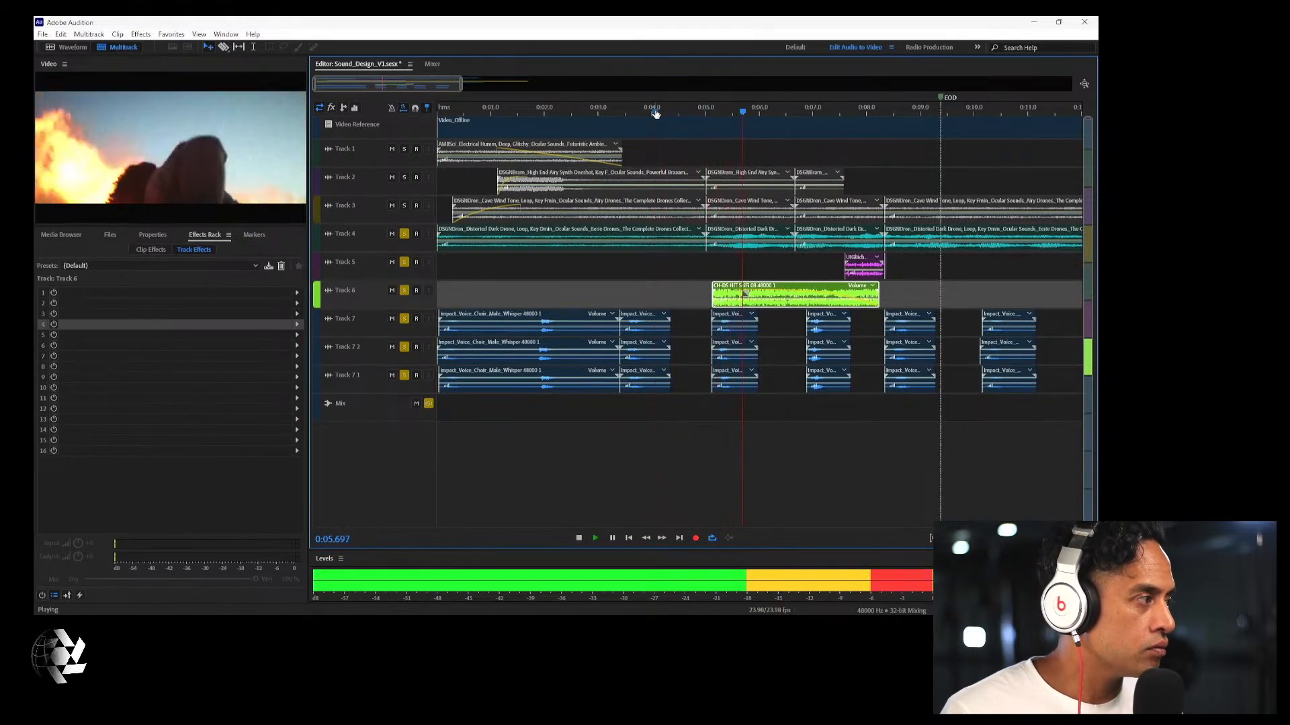
{"action": "key", "text": "space"}
{"action": "key", "text": "space"}
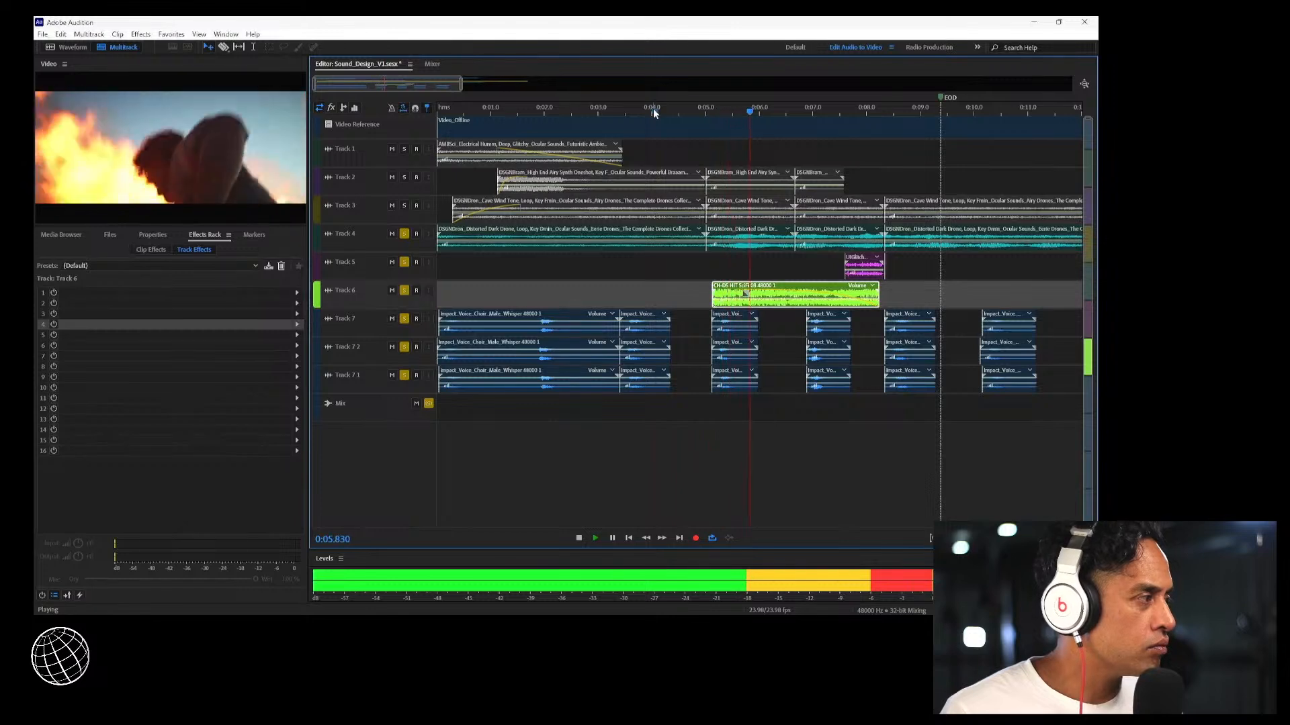
{"action": "key", "text": "space"}
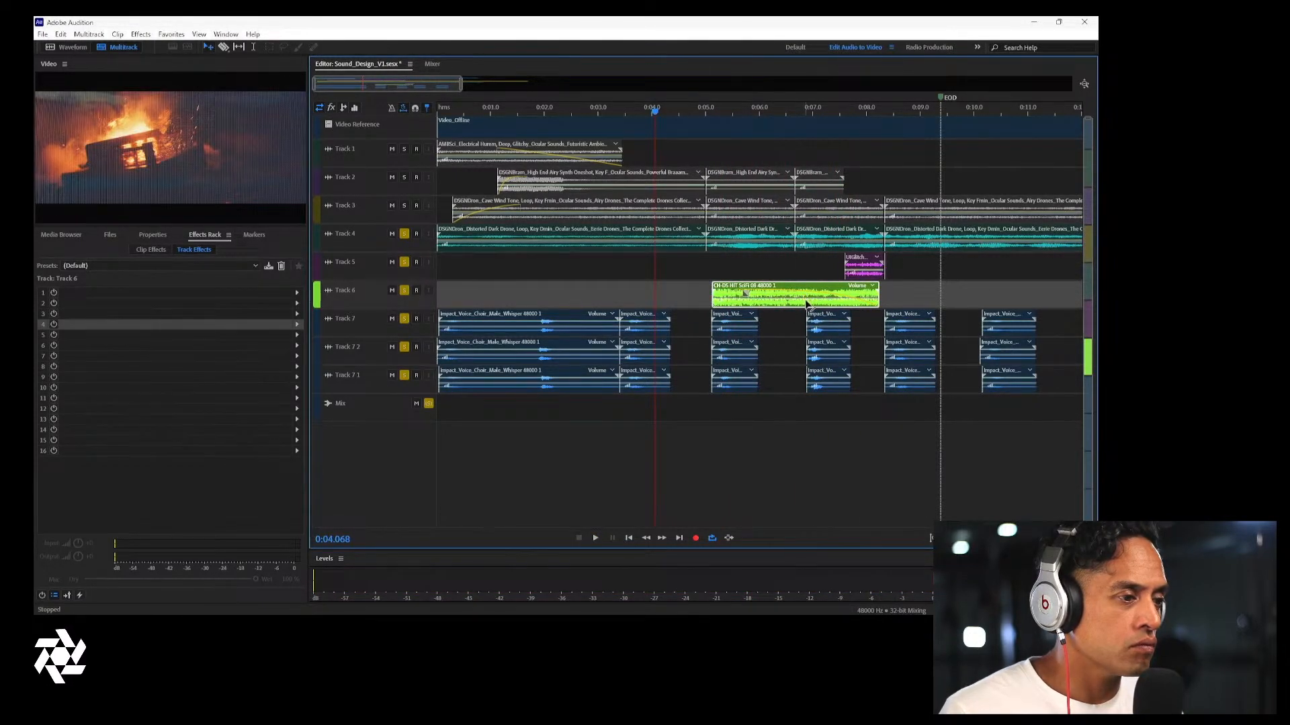
Try the Track 6 sci-fi hit clip at about 0:06.9 and play the mix from 0:04.068
{"action": "left_click_drag", "start_coordinate": [797, 306], "coordinate": [894, 314]}
{"action": "key", "text": "space"}
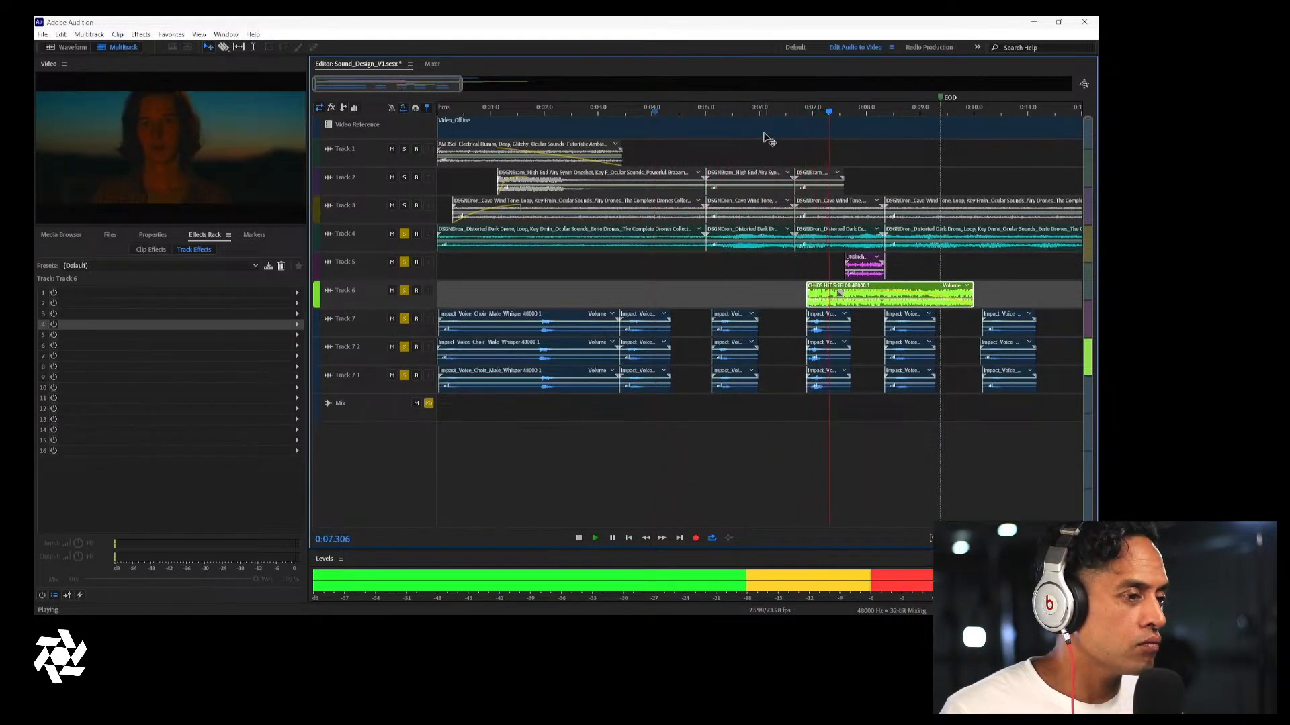
{"action": "key", "text": "space"}
Move the Track 6 sci-fi hit clip earlier to start at about 0:06.0 and play from 0:05.327 and from the start
{"action": "left_click_drag", "start_coordinate": [753, 111], "coordinate": [763, 113]}
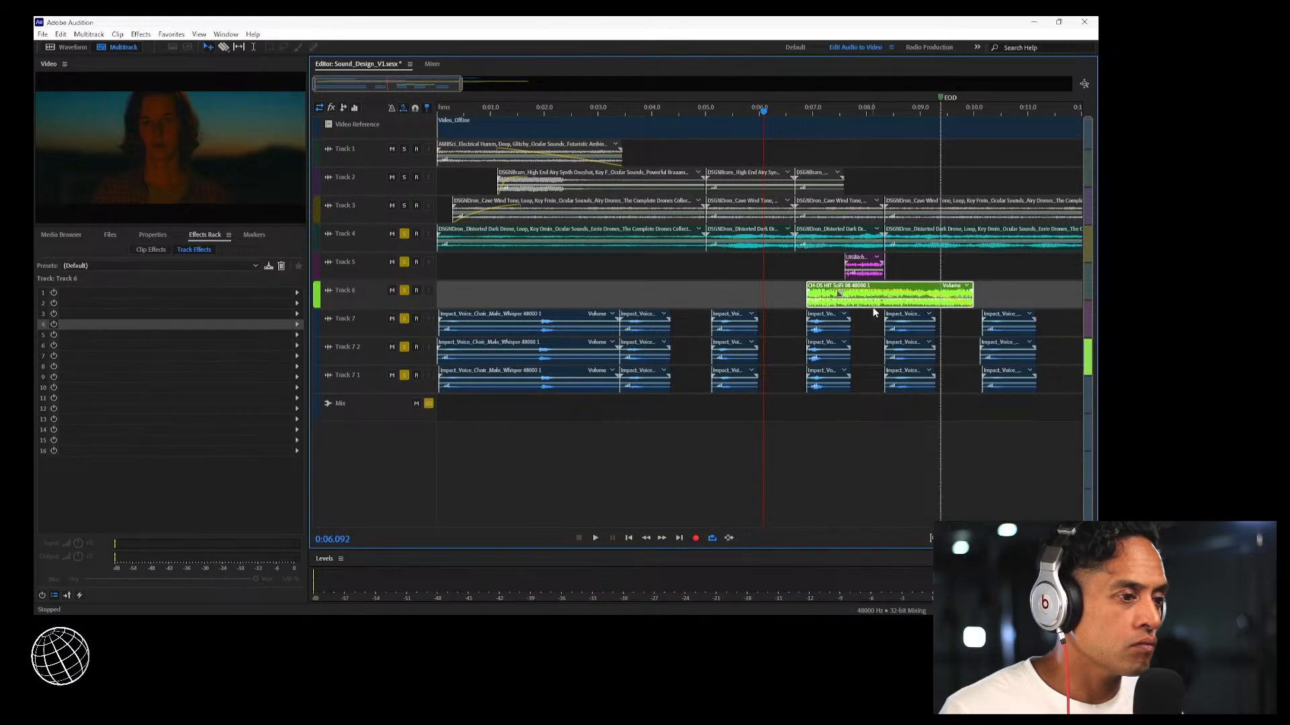
{"action": "left_click_drag", "start_coordinate": [877, 307], "coordinate": [831, 305]}
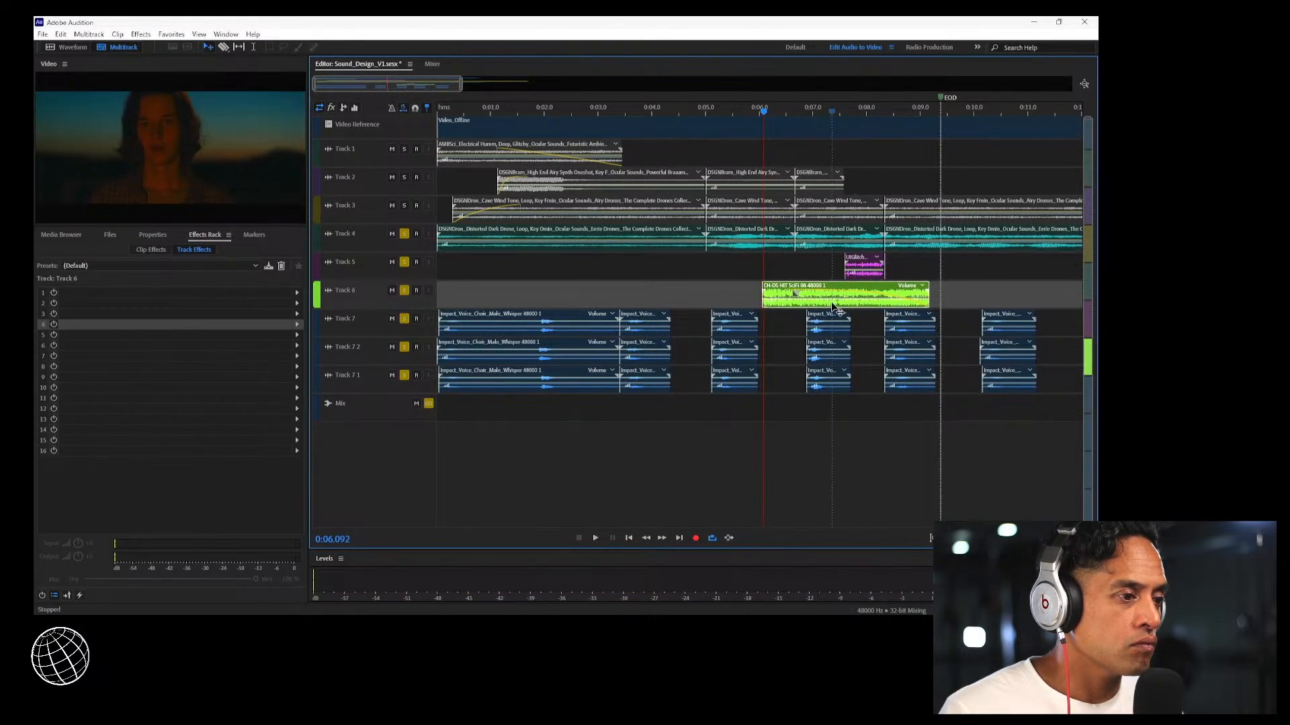
{"action": "left_click", "coordinate": [723, 113]}
{"action": "key", "text": "space"}
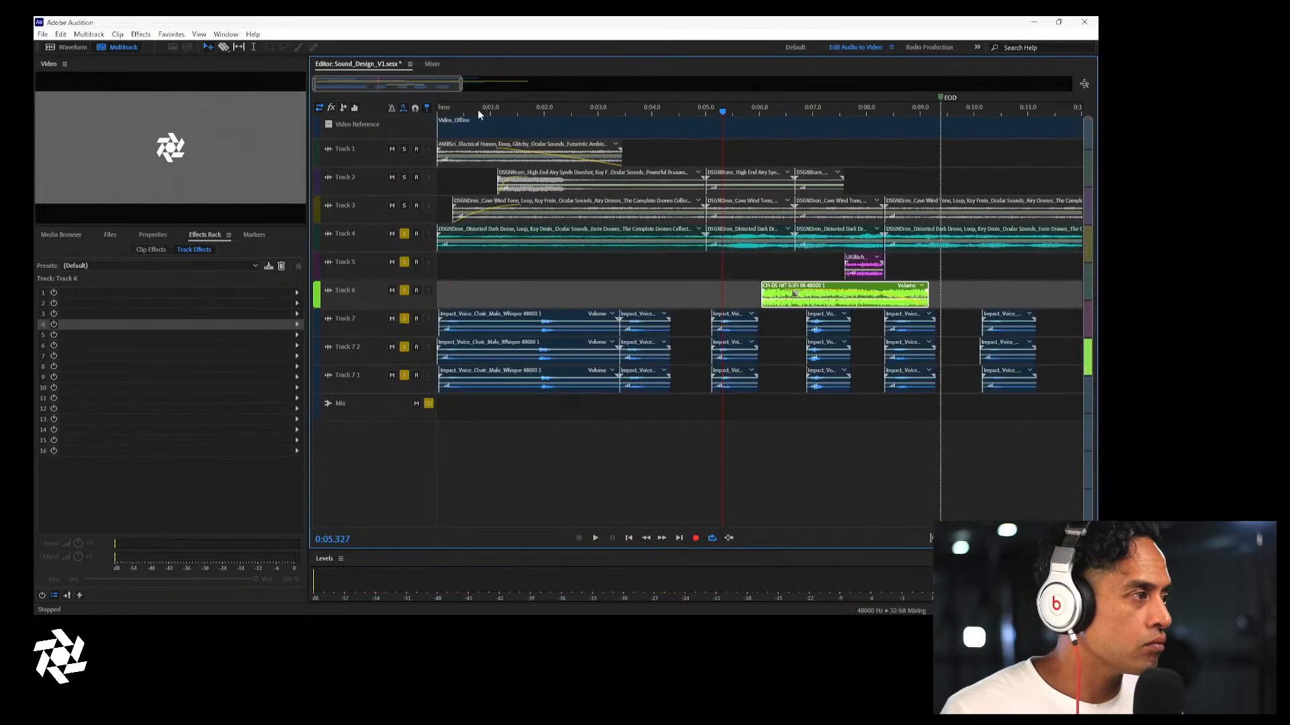
{"action": "key", "text": "space"}
Listen to the mix with Track 1 soloed, then replace it with Track 2 in the soloed tracks
{"action": "left_click", "coordinate": [388, 155]}
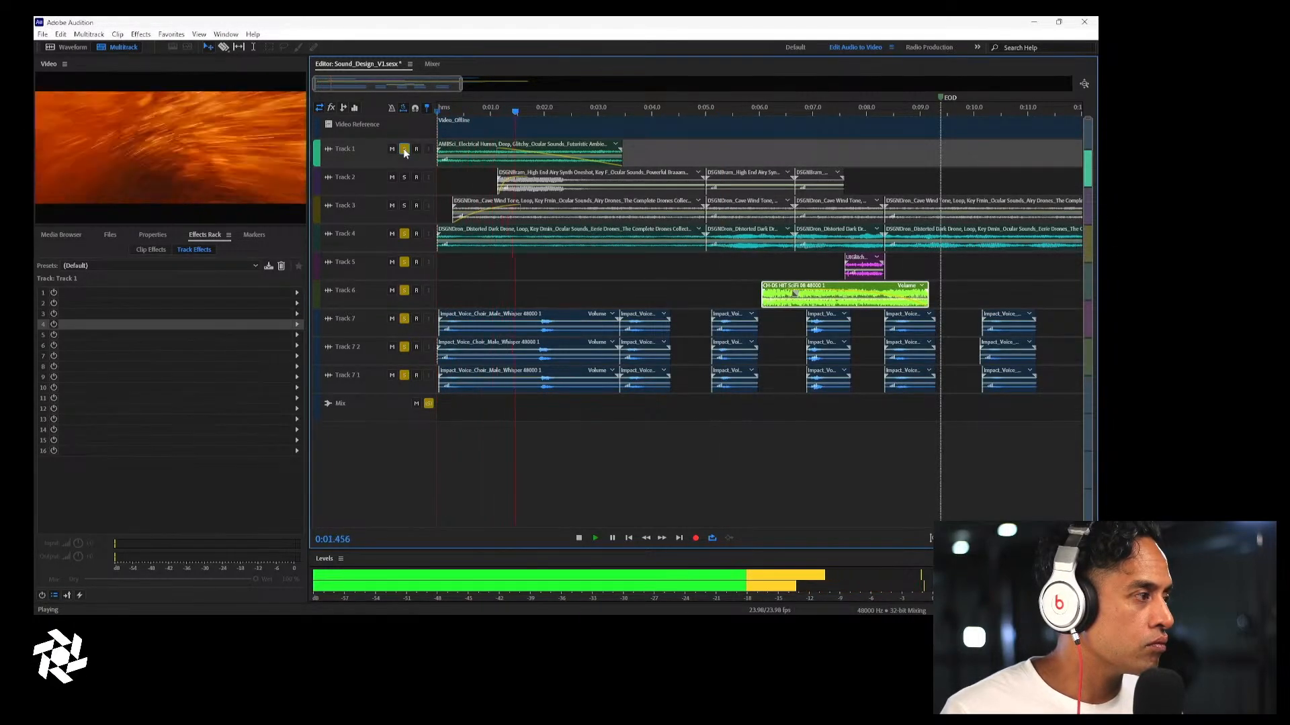
{"action": "key", "text": "space"}
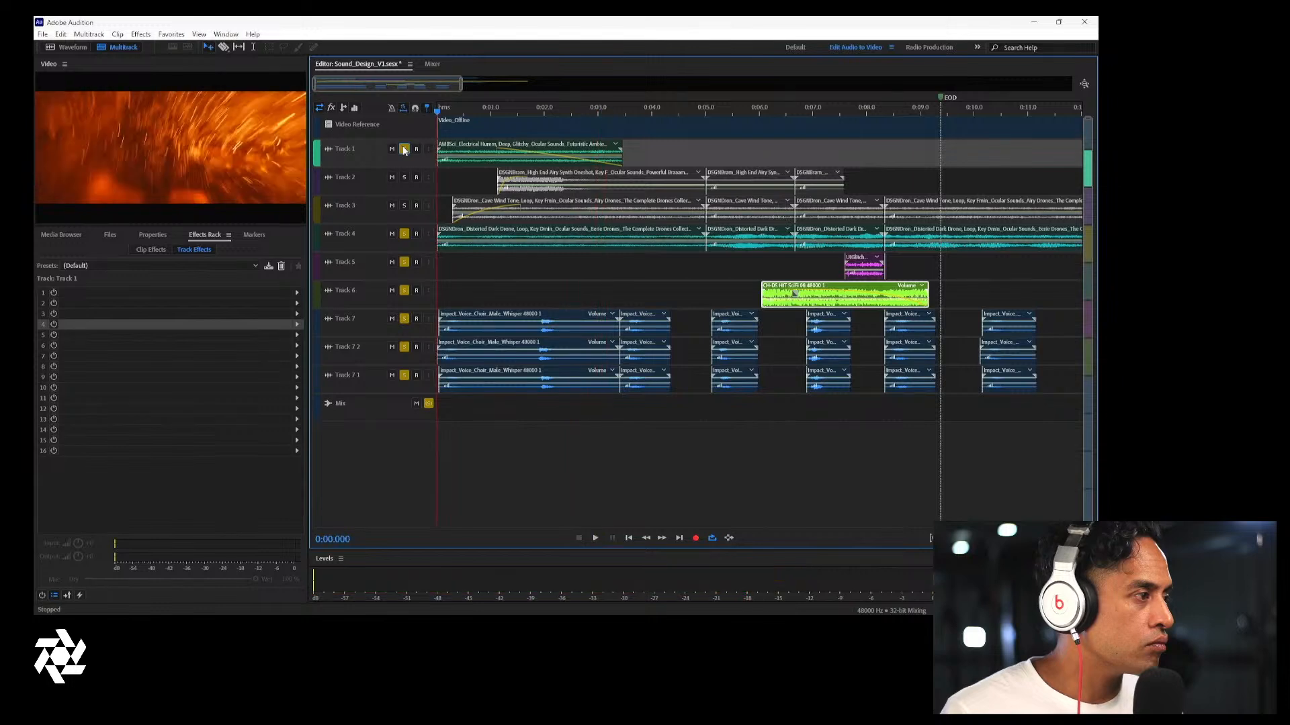
{"action": "left_click", "coordinate": [405, 149]}
{"action": "left_click", "coordinate": [404, 178]}
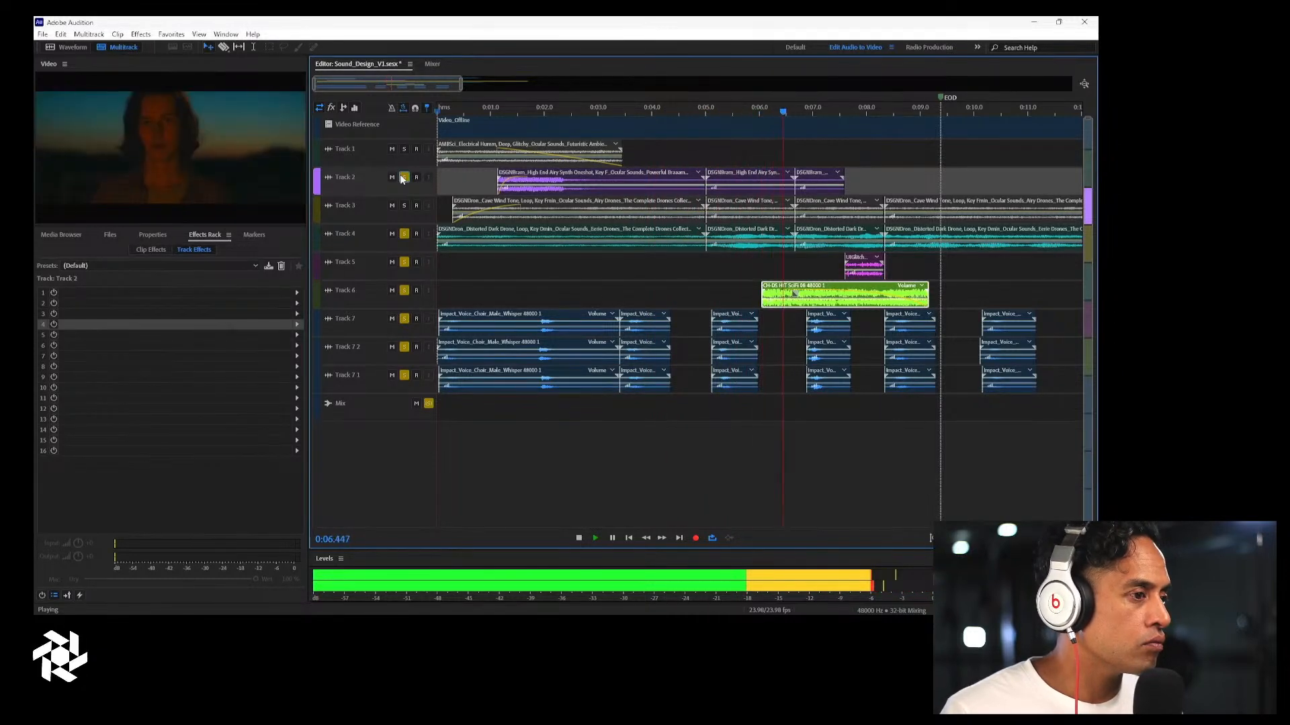
{"action": "key", "text": "space"}
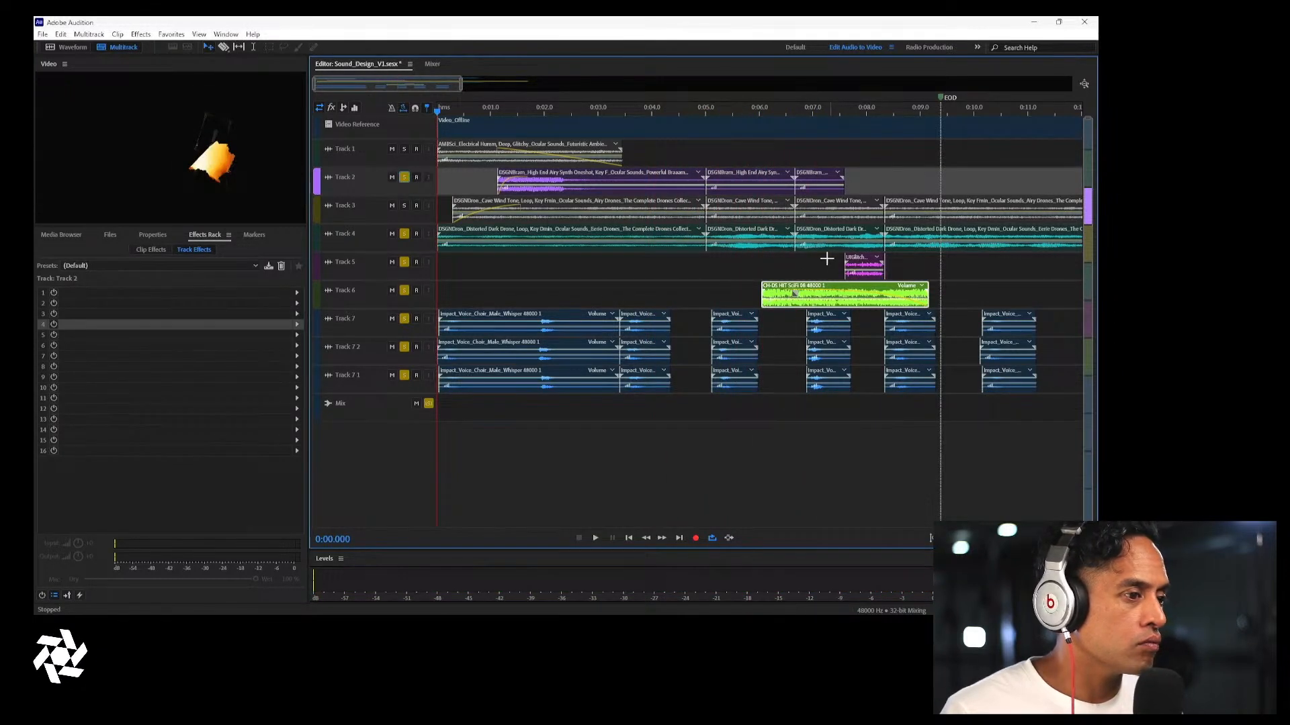
Remove Track 6 from the soloed tracks and play the opening of the mix to judge it
{"action": "left_click", "coordinate": [801, 307]}
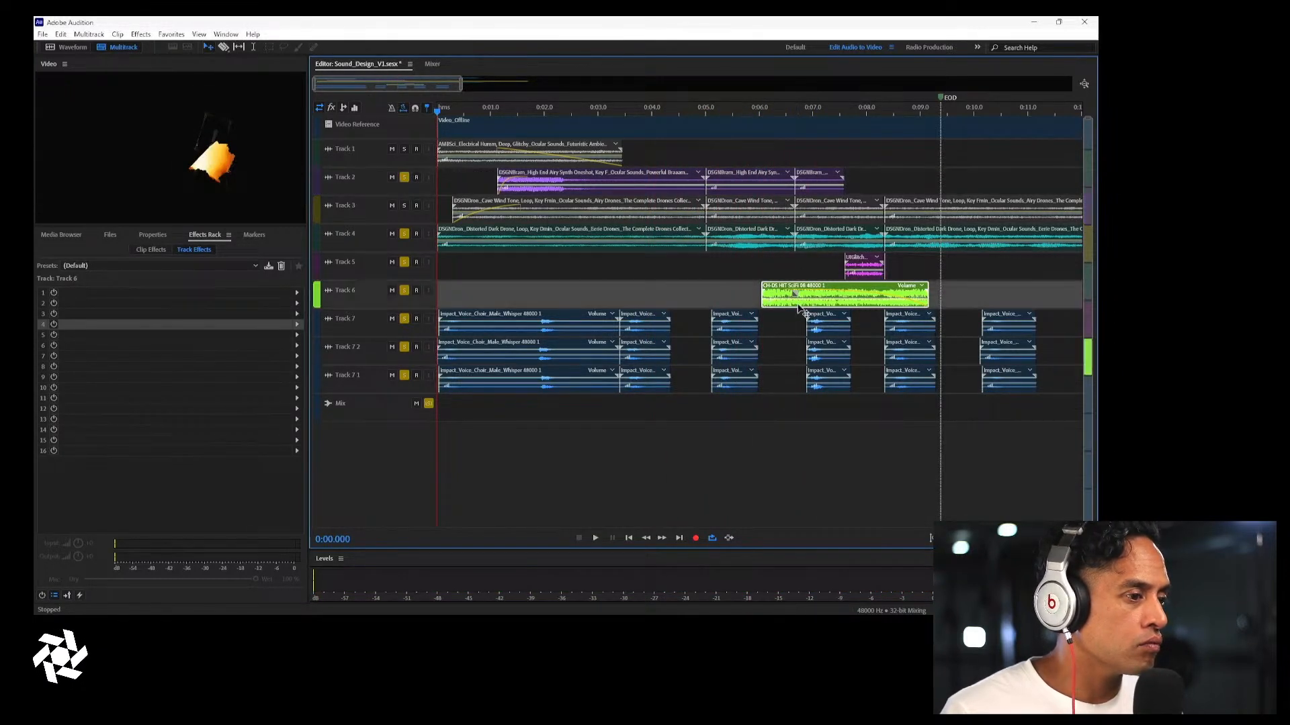
{"action": "left_click", "coordinate": [405, 292]}
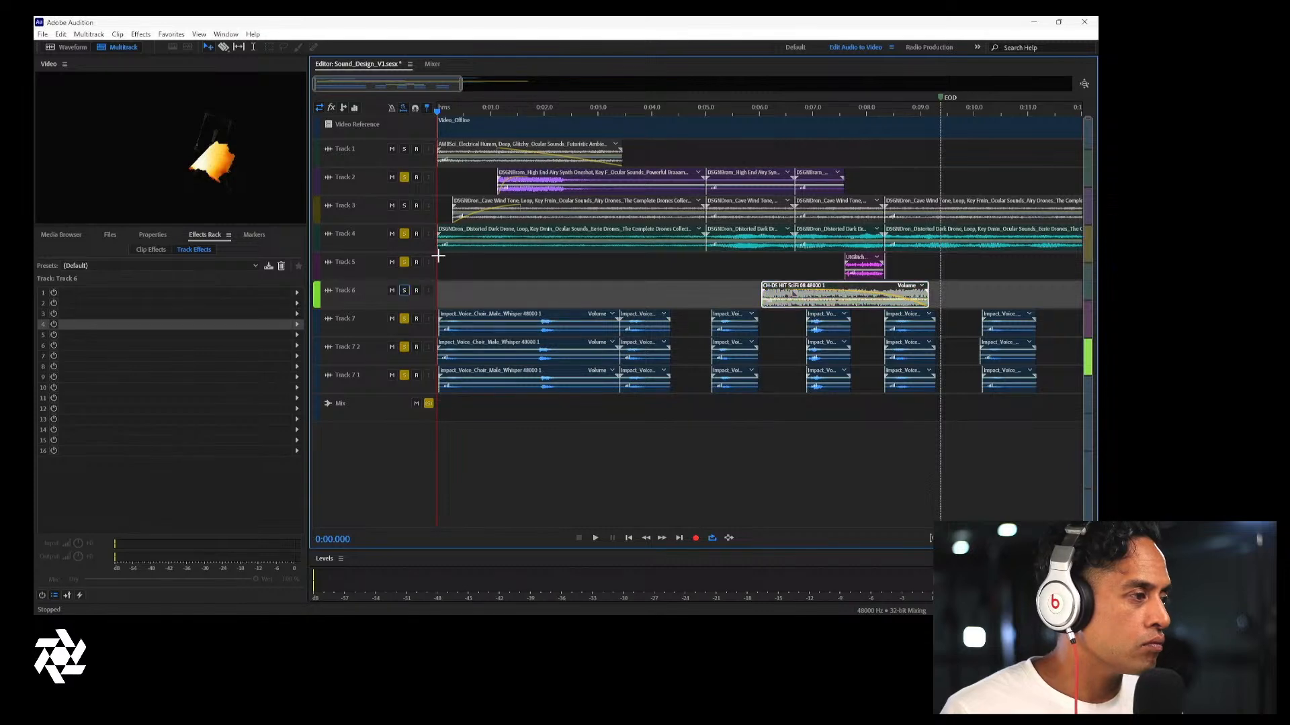
{"action": "left_click", "coordinate": [692, 282]}
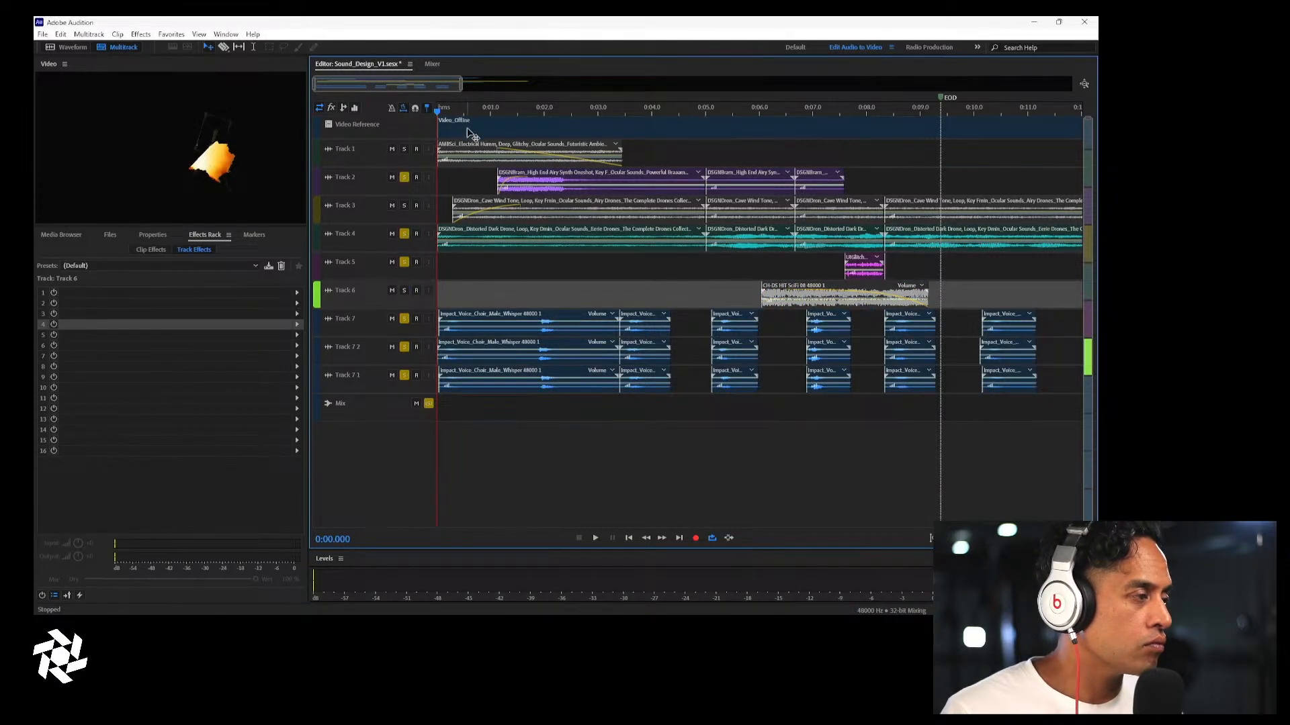
{"action": "key", "text": "space"}
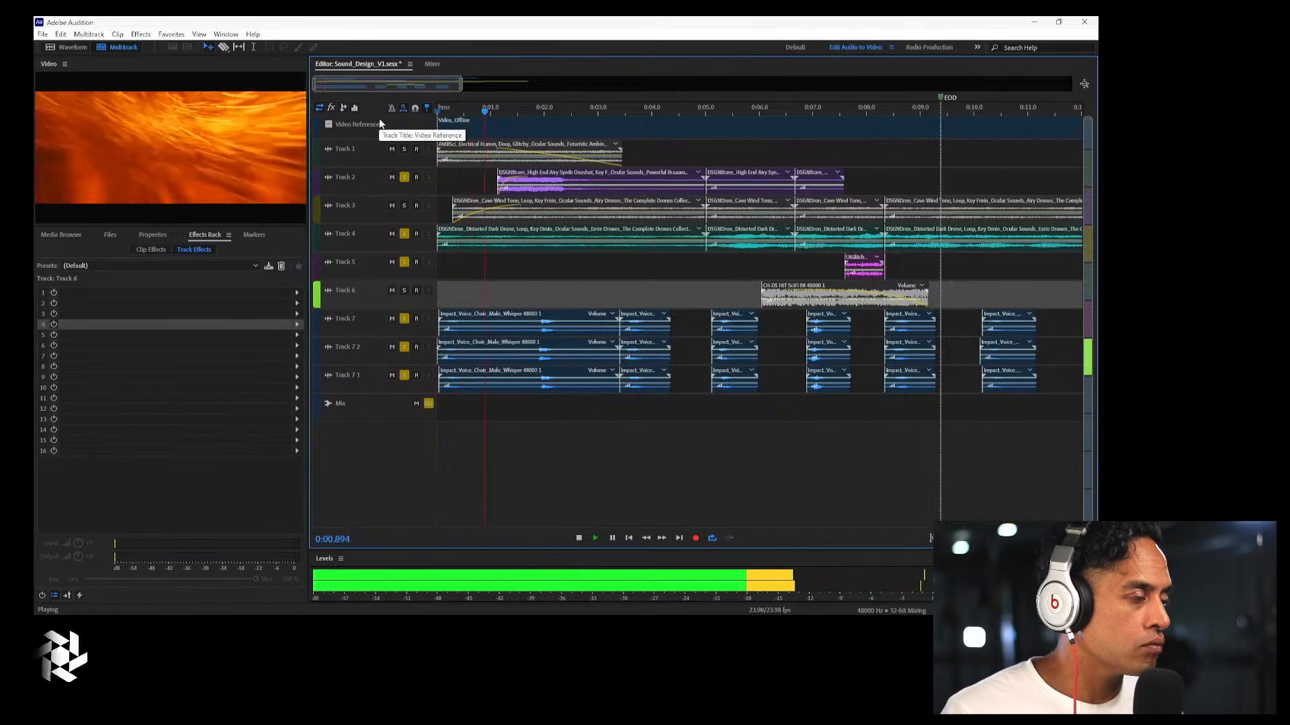
{"action": "key", "text": "space"}
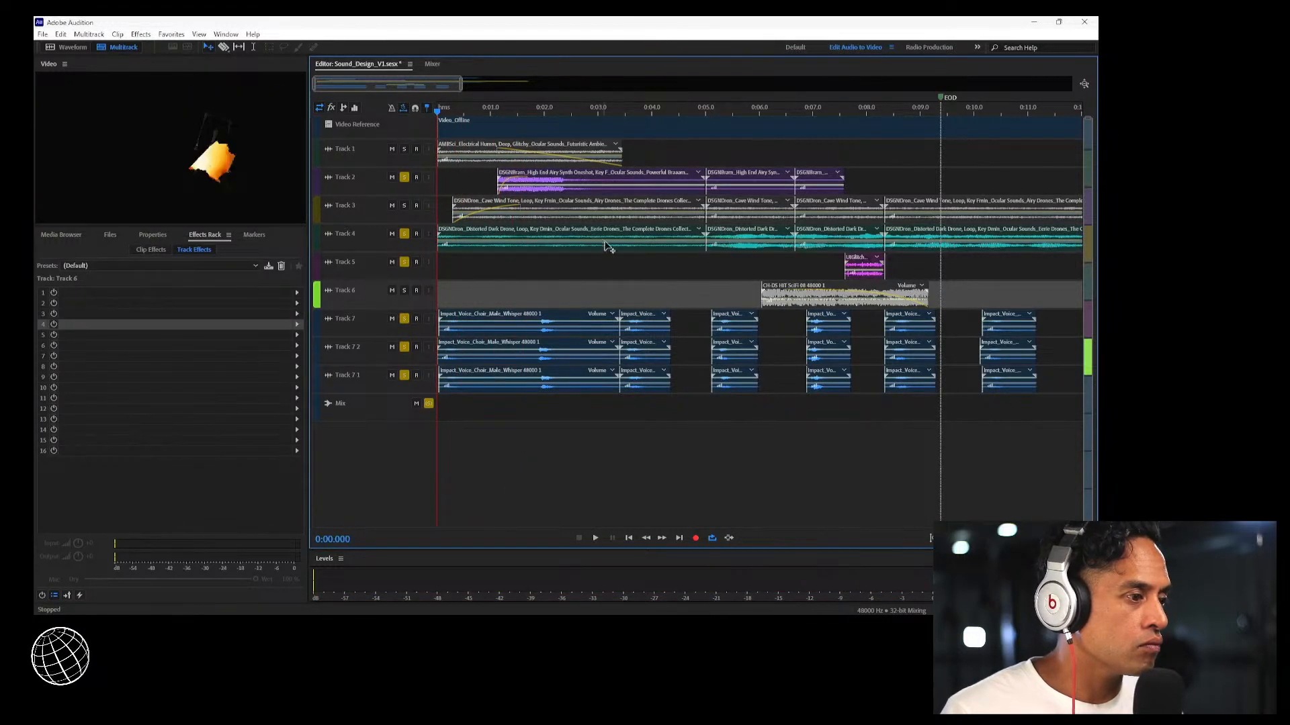
{"action": "key", "text": "space"}
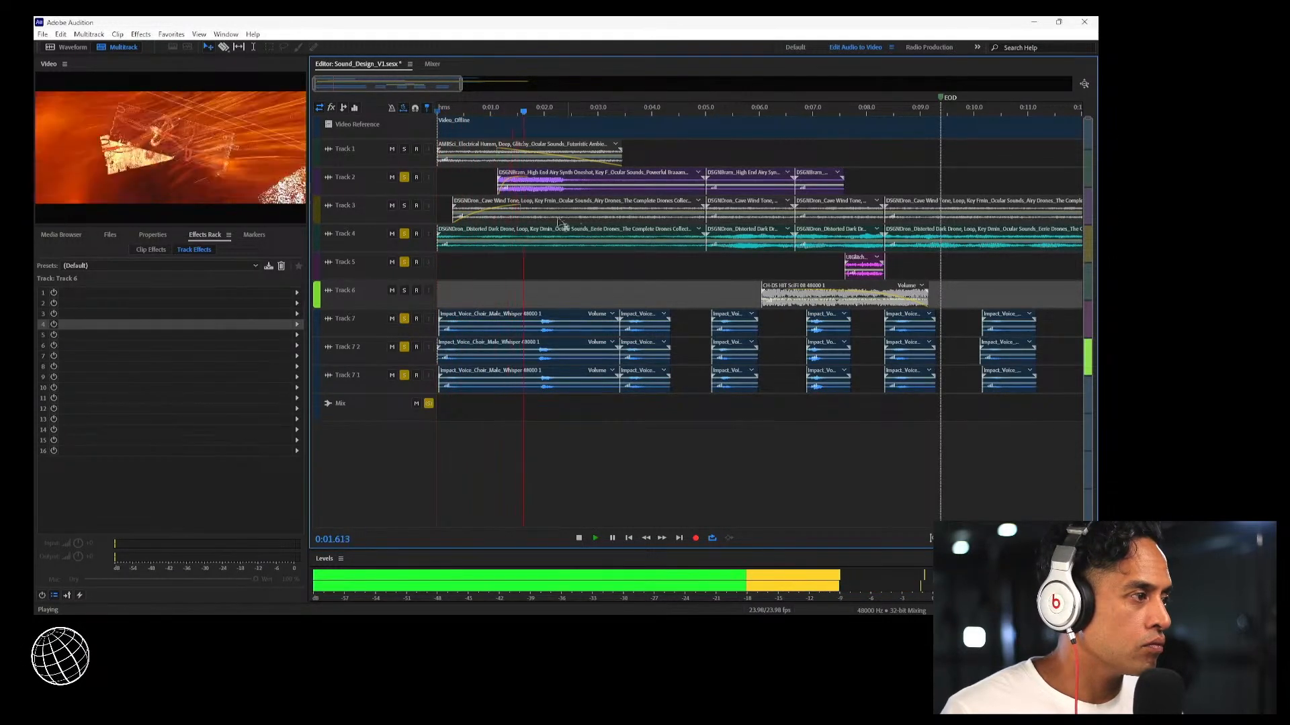
{"action": "key", "text": "space"}
Remove Track 2 from the soloed tracks and play the opening again
{"action": "left_click", "coordinate": [405, 177]}
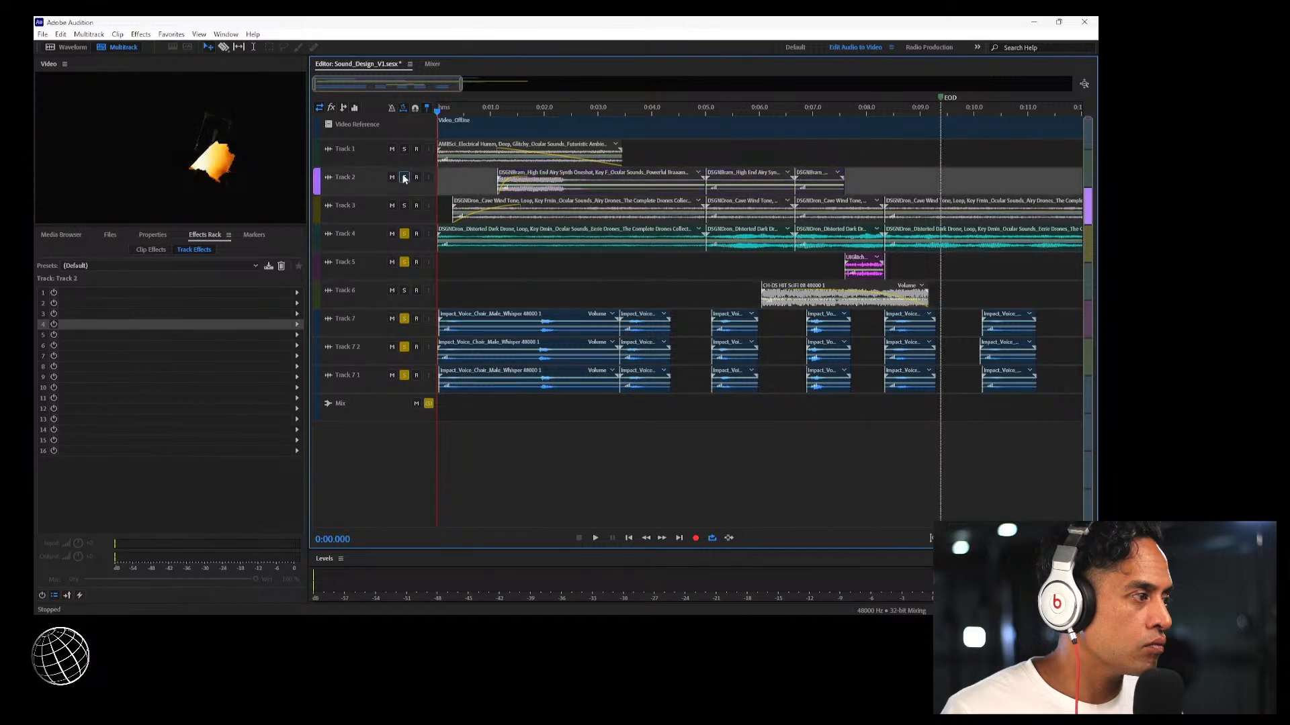
{"action": "key", "text": "space"}
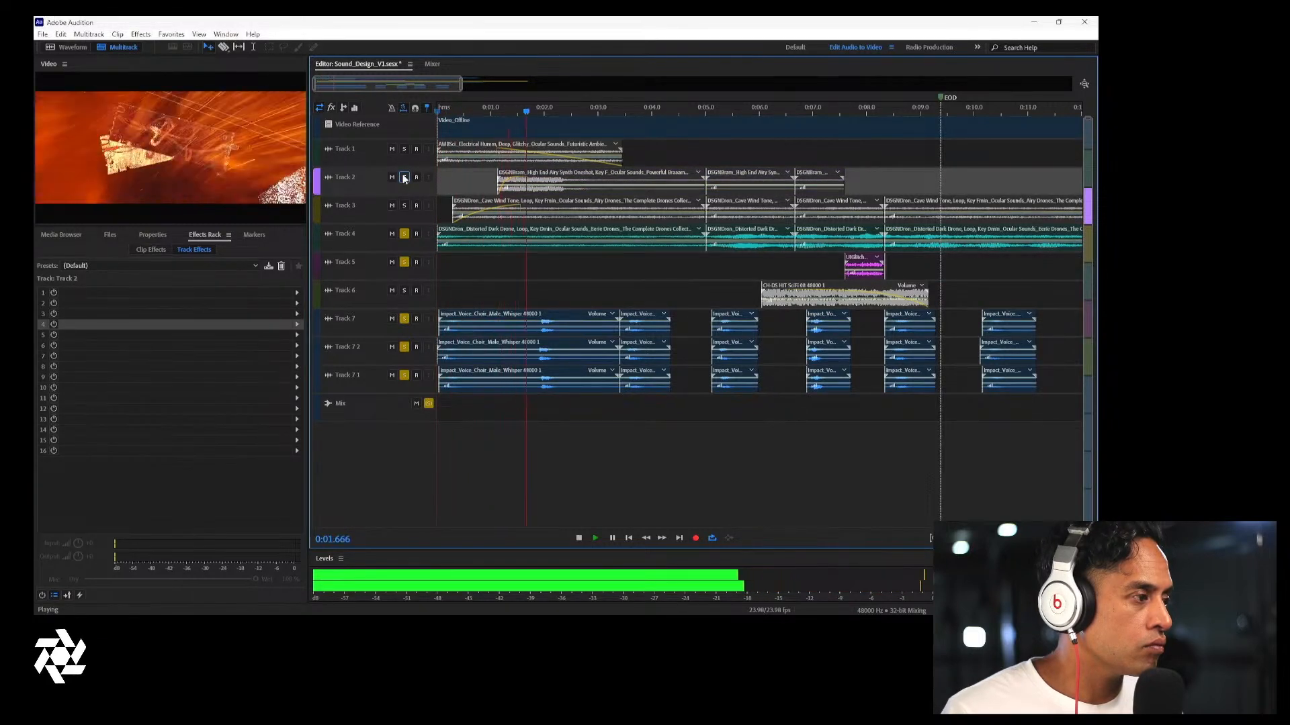
{"action": "key", "text": "space"}
Delete the three Distorted Dark Drone segments after 0:05.0 on Track 4
{"action": "left_click", "coordinate": [762, 239]}
{"action": "key", "text": "Delete"}
{"action": "left_click", "coordinate": [846, 239]}
{"action": "key", "text": "Delete"}
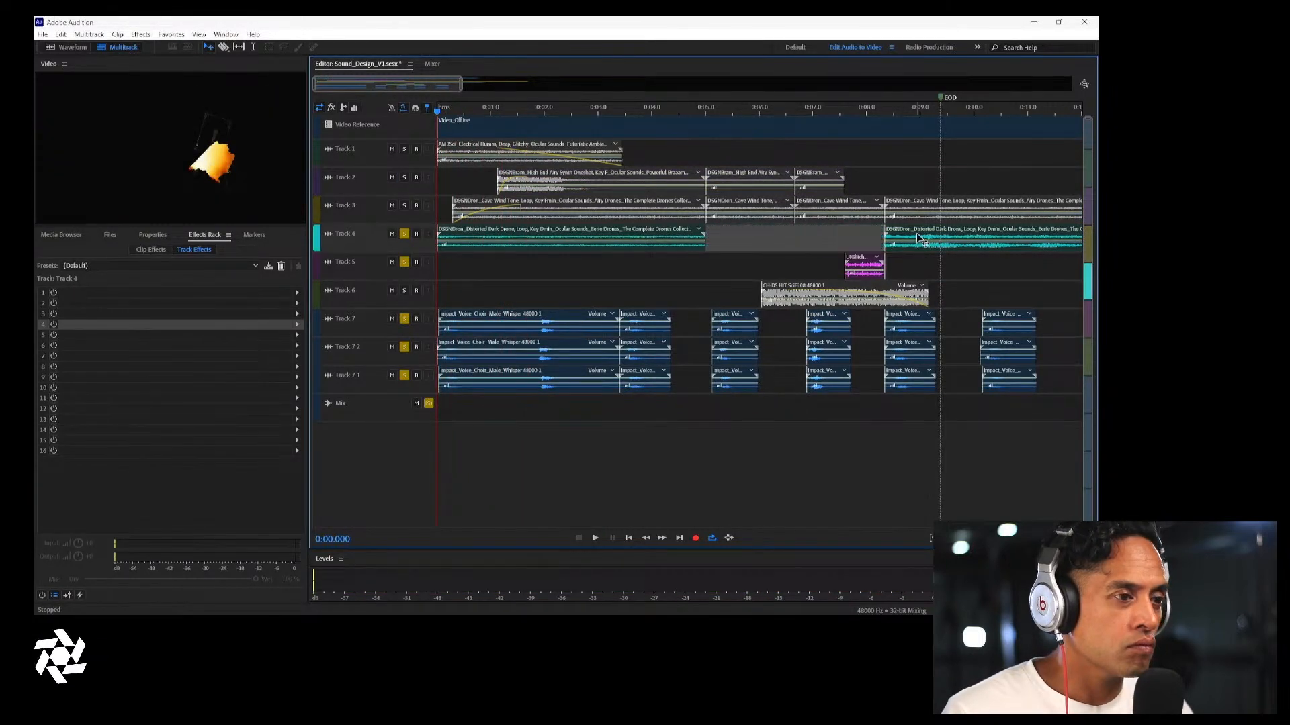
{"action": "left_click", "coordinate": [916, 236]}
{"action": "key", "text": "Delete"}
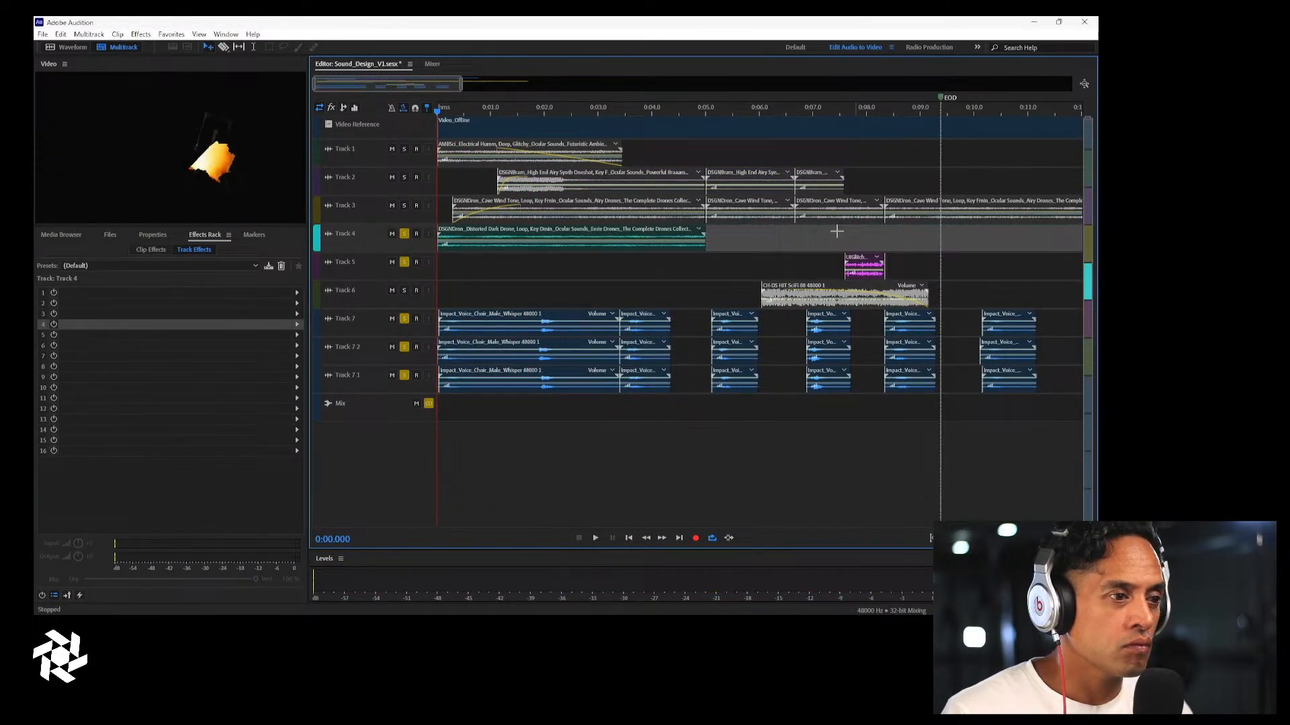
Extend the remaining Distorted Dark Drone clip on Track 4 into one continuous clip running past 0:11.0
{"action": "left_click", "coordinate": [703, 248]}
{"action": "left_click_drag", "start_coordinate": [703, 249], "coordinate": [918, 258]}
{"action": "left_click_drag", "start_coordinate": [767, 113], "coordinate": [986, 137]}
{"action": "left_click_drag", "start_coordinate": [917, 248], "coordinate": [979, 246]}
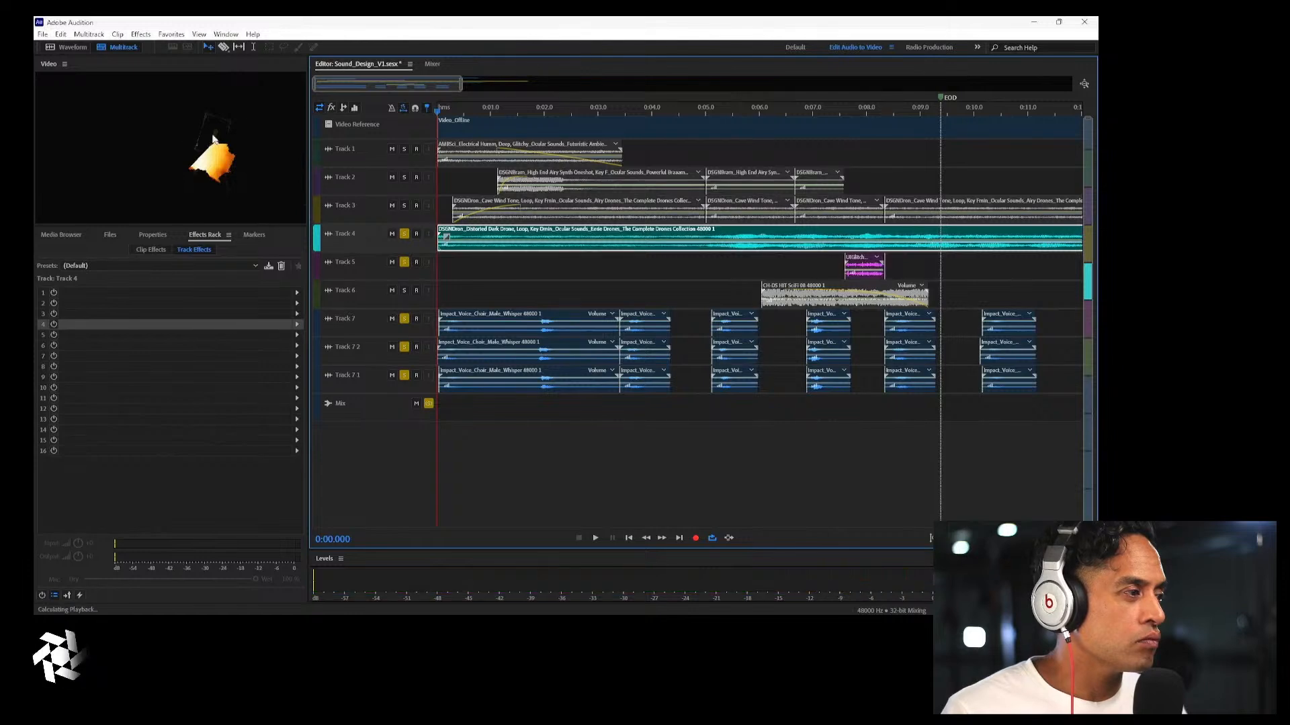
{"action": "key", "text": "space"}
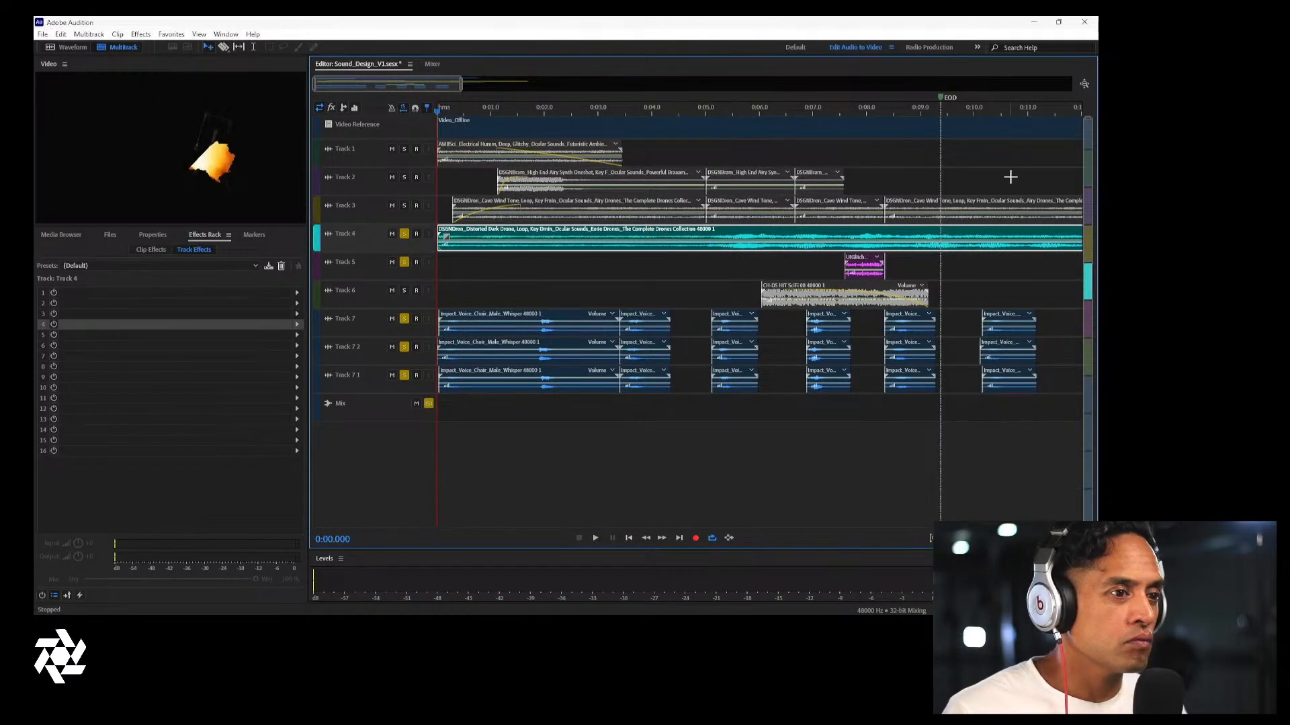
Delete all clips on Tracks 1, 2 and 3 and briefly play the remaining mix
{"action": "left_click_drag", "start_coordinate": [1042, 152], "coordinate": [477, 209]}
{"action": "key", "text": "Delete"}
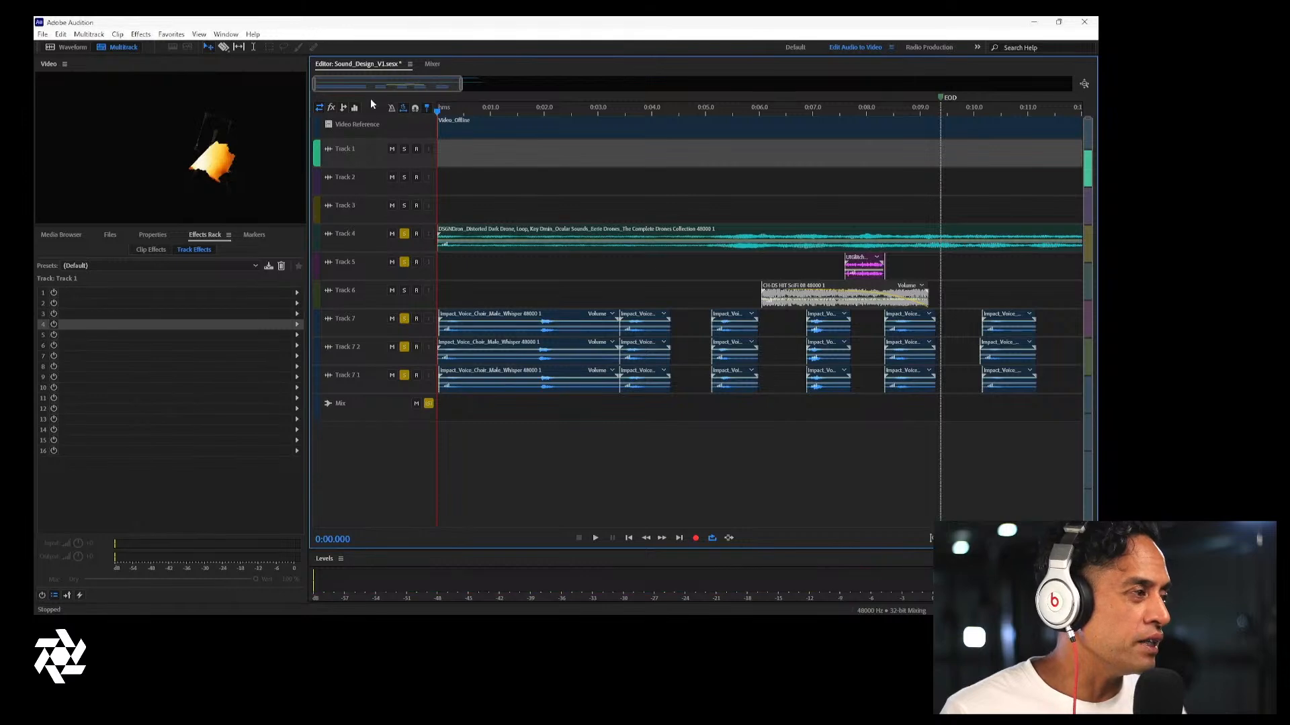
{"action": "key", "text": "space"}
{"action": "key", "text": "space"}
Make the tracks taller, slightly lower the volume line of the Track 4 drone clip, and play the mix from the start
{"action": "left_click", "coordinate": [374, 246]}
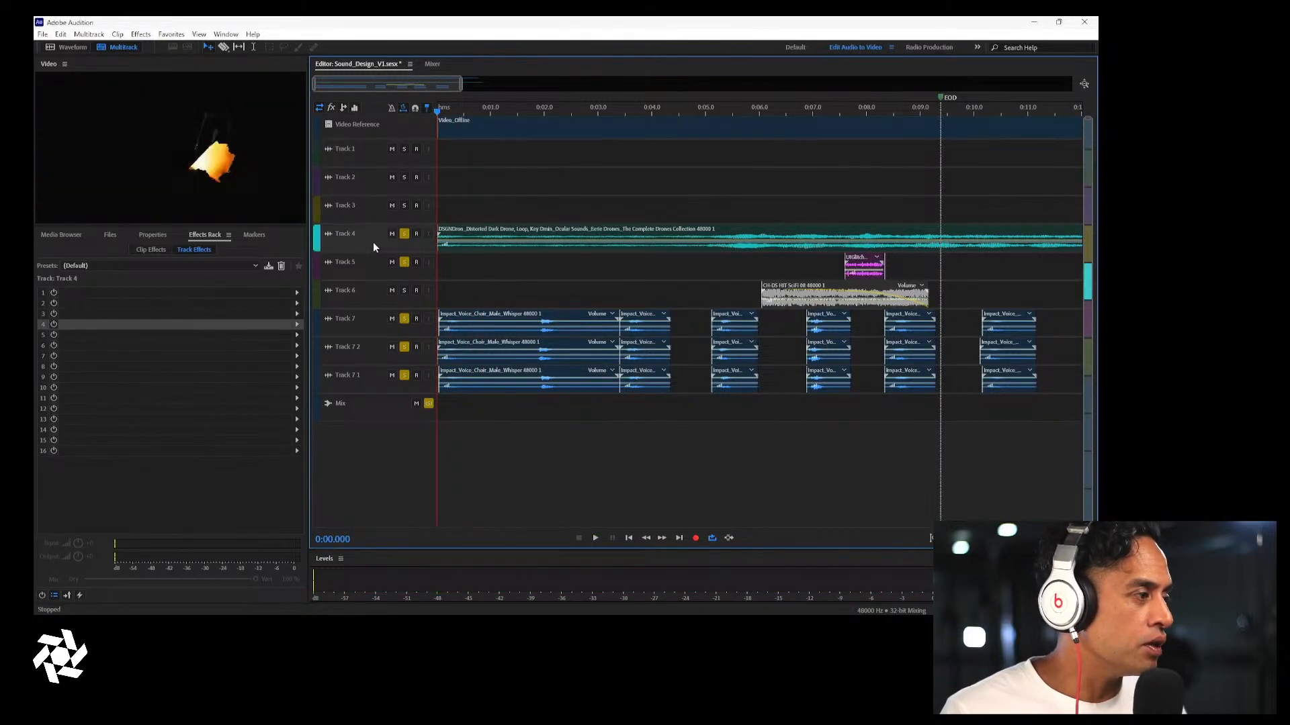
{"action": "scroll", "coordinate": [373, 242], "scroll_direction": "up", "scroll_amount": 2}
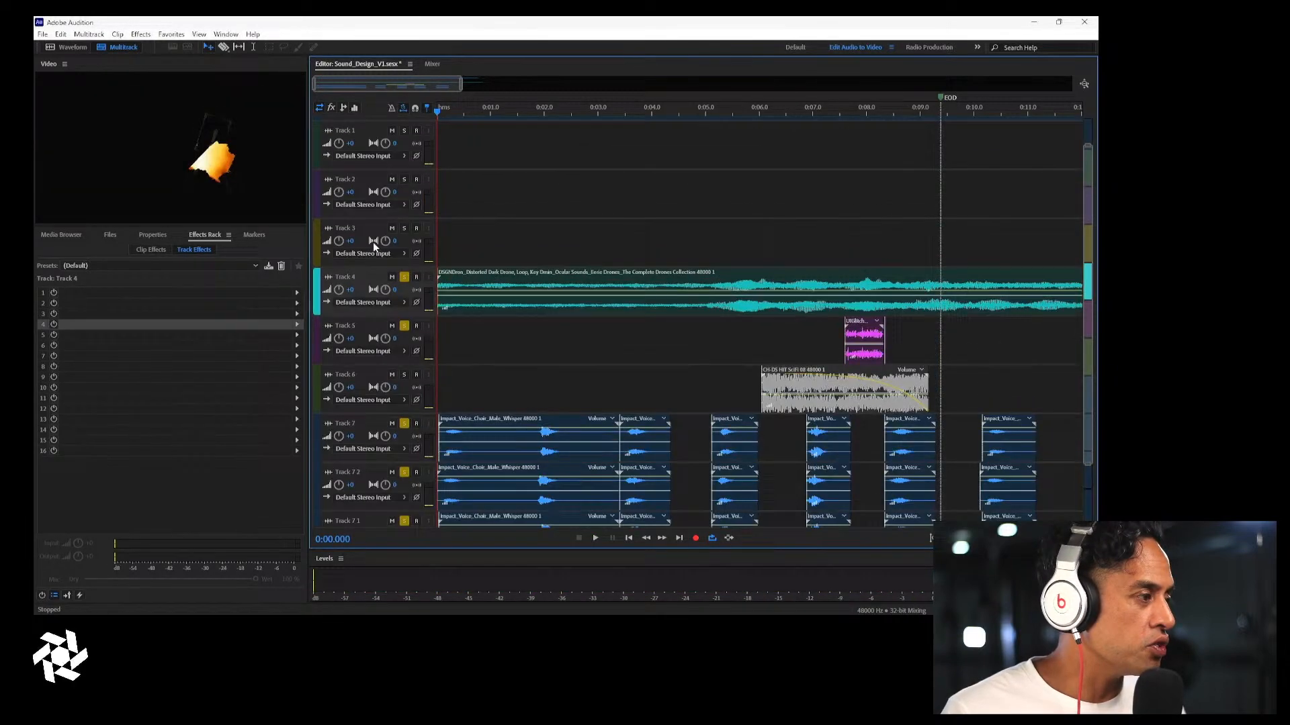
{"action": "left_click", "coordinate": [487, 294]}
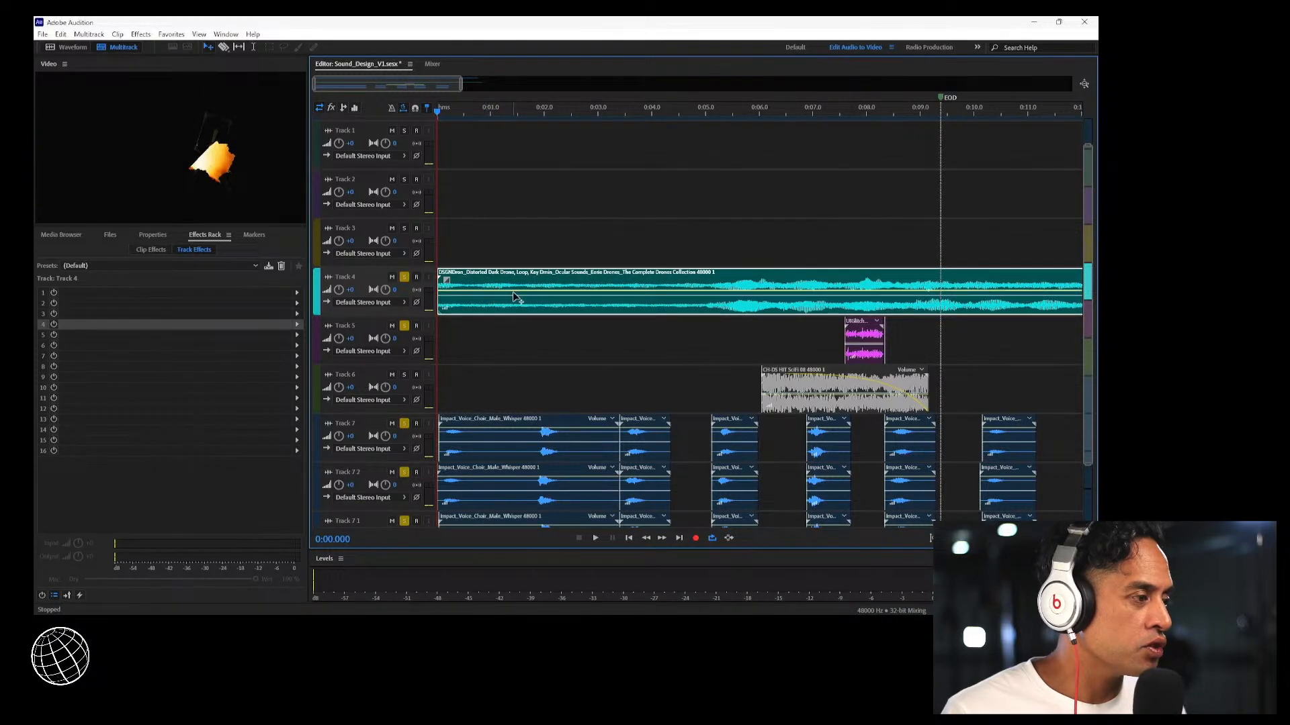
{"action": "mouse_move", "coordinate": [513, 296]}
{"action": "left_mouse_down"}
{"action": "mouse_move", "coordinate": [514, 282]}
{"action": "mouse_move", "coordinate": [516, 296]}
{"action": "left_mouse_up"}
{"action": "key", "text": "space"}
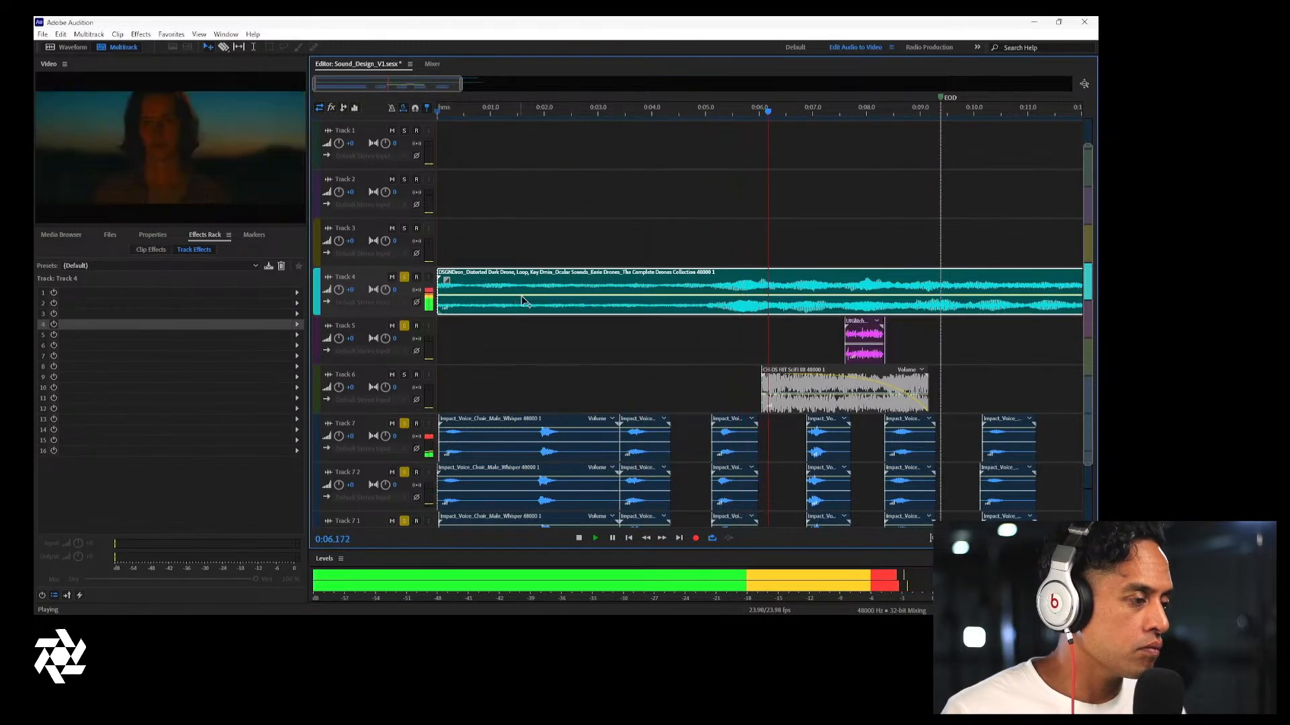
Play the mix from the start to check the balance between the drone and the whisper layers
{"action": "key", "text": "space"}
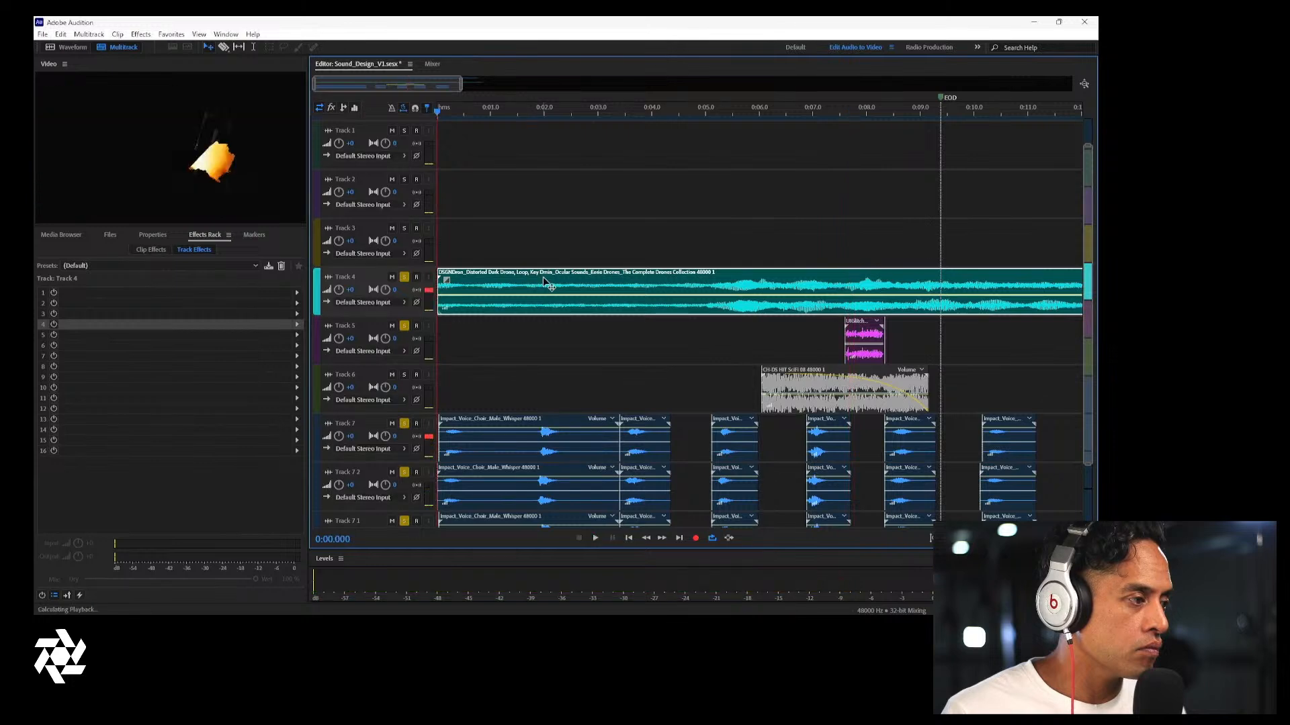
{"action": "key", "text": "space"}
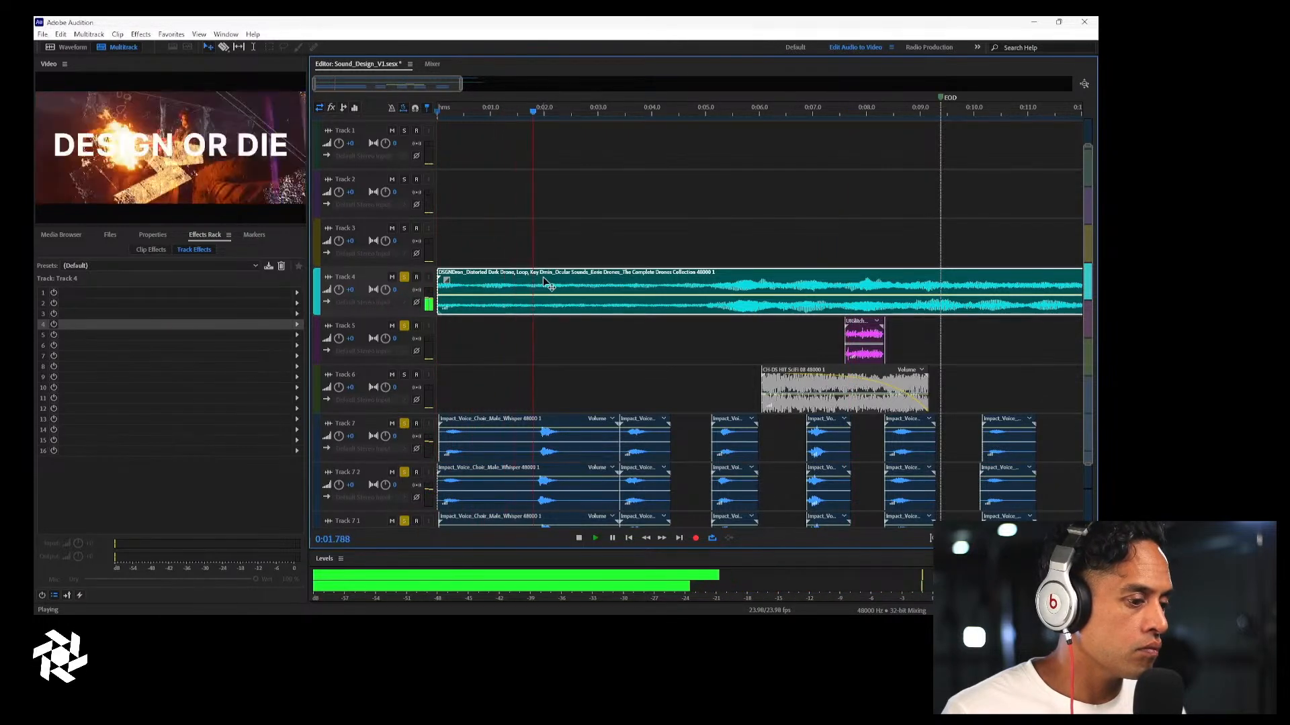
{"action": "key", "text": "space"}
{"action": "key", "text": "space"}
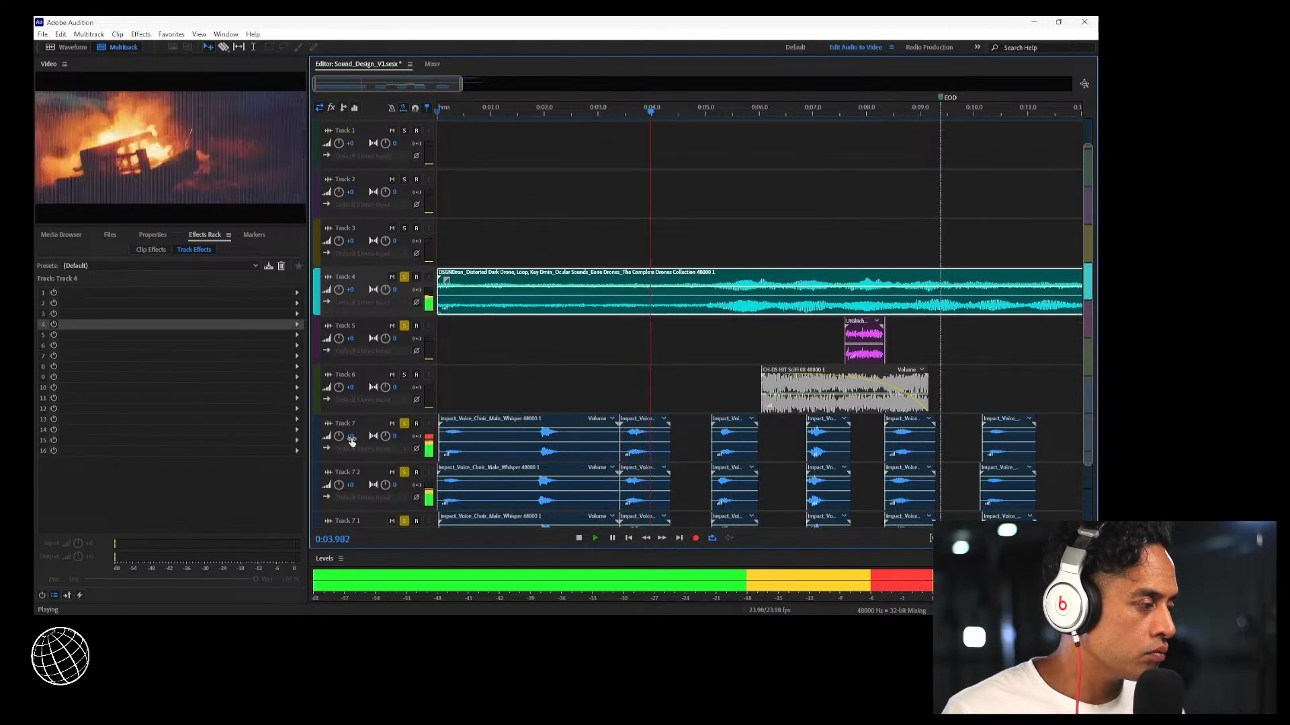
Lower the Track 7 volume slightly during playback and save the session
{"action": "left_click_drag", "start_coordinate": [351, 440], "coordinate": [345, 449]}
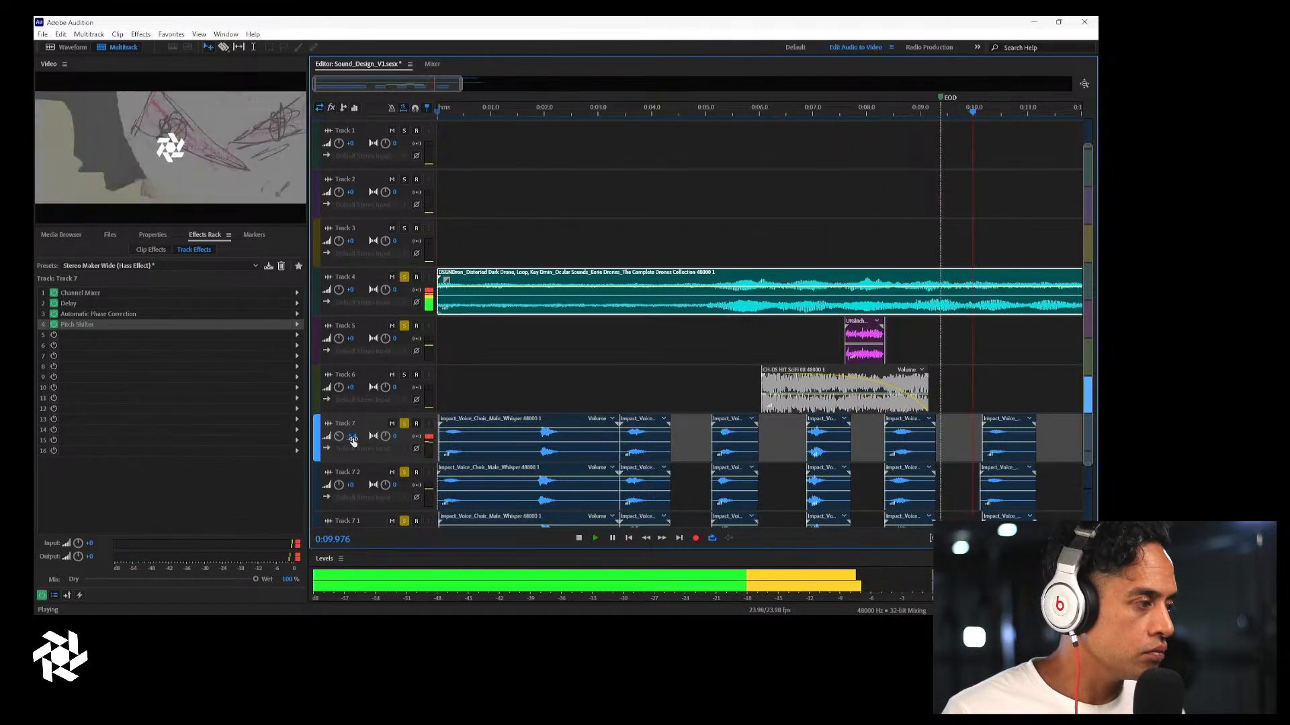
{"action": "key", "text": "space"}
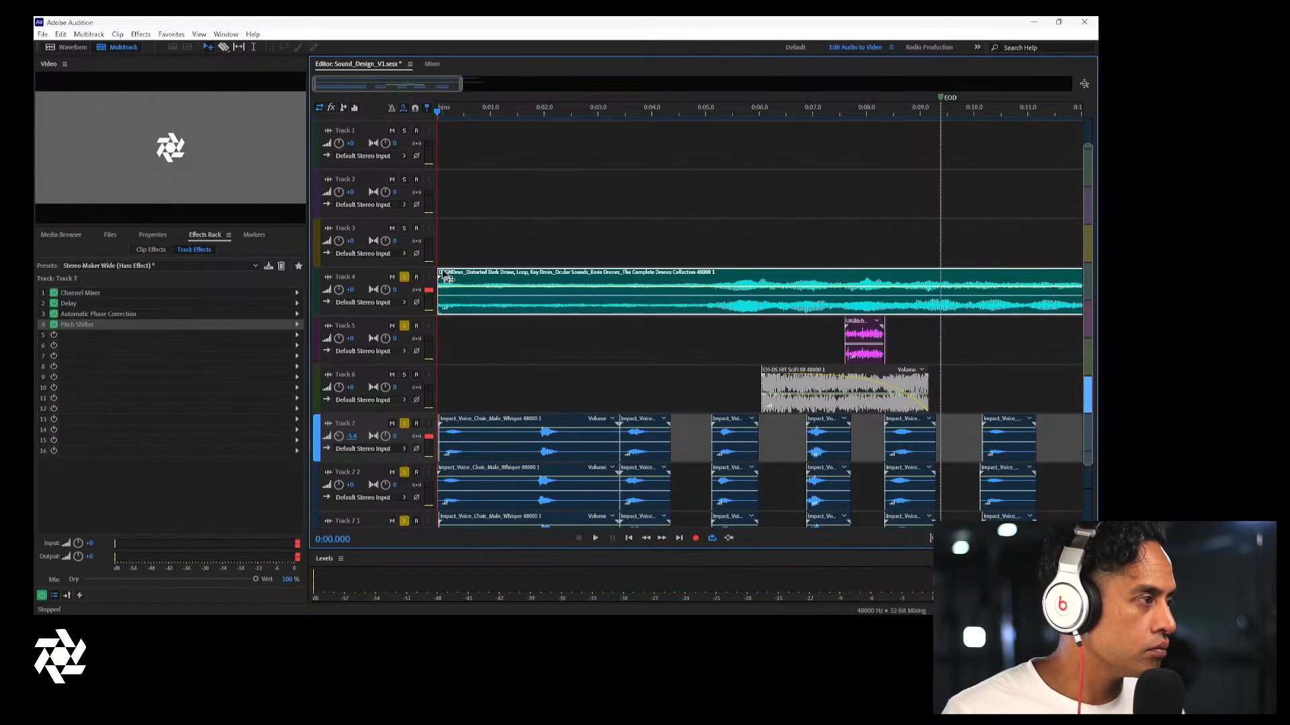
{"action": "key", "text": "space"}
{"action": "key", "text": "space"}
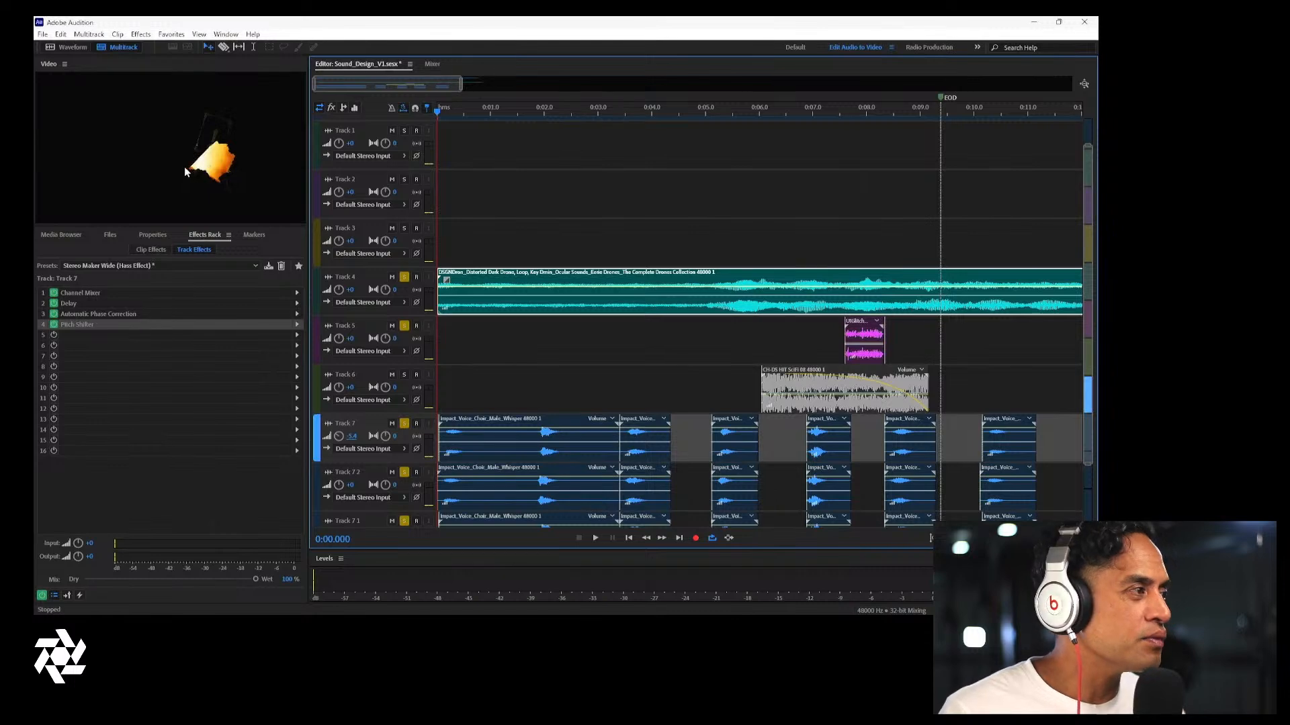
{"action": "key", "text": "ctrl+s"}
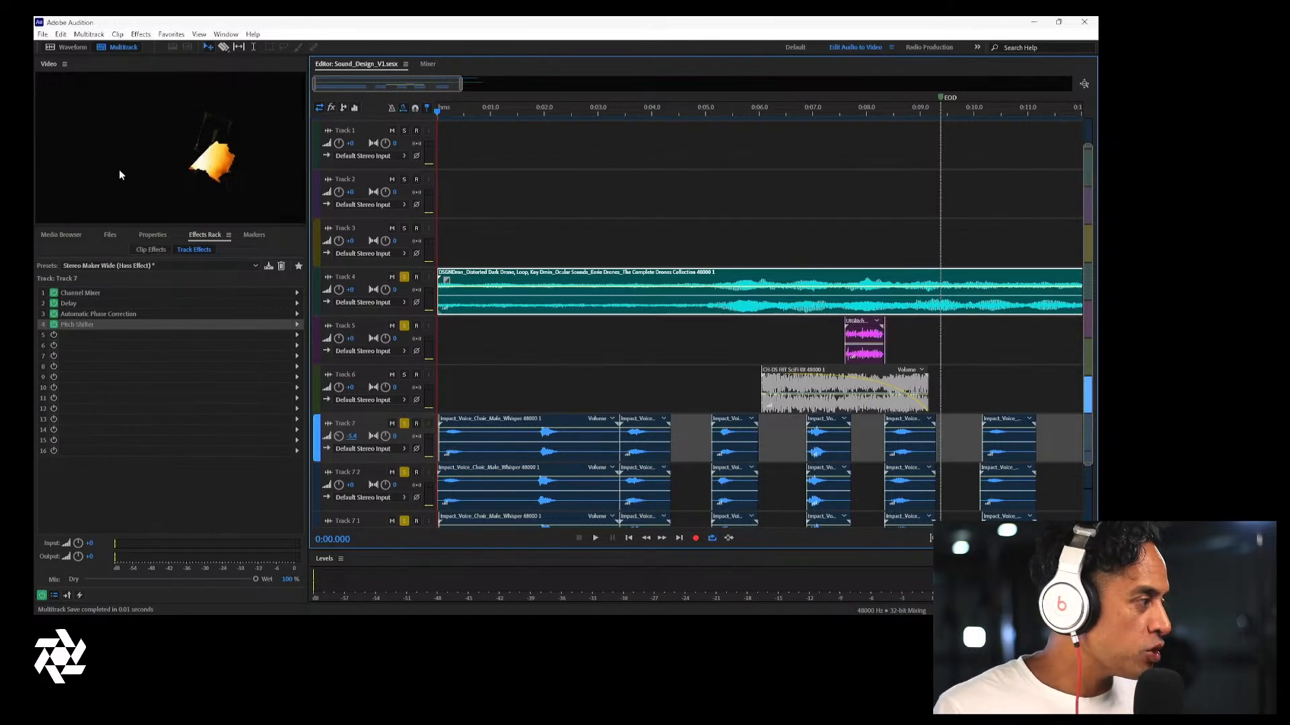
Browse the media folders and audition the sounds in the Cinematic Hits - Construction Kit folder
{"action": "left_click", "coordinate": [65, 235]}
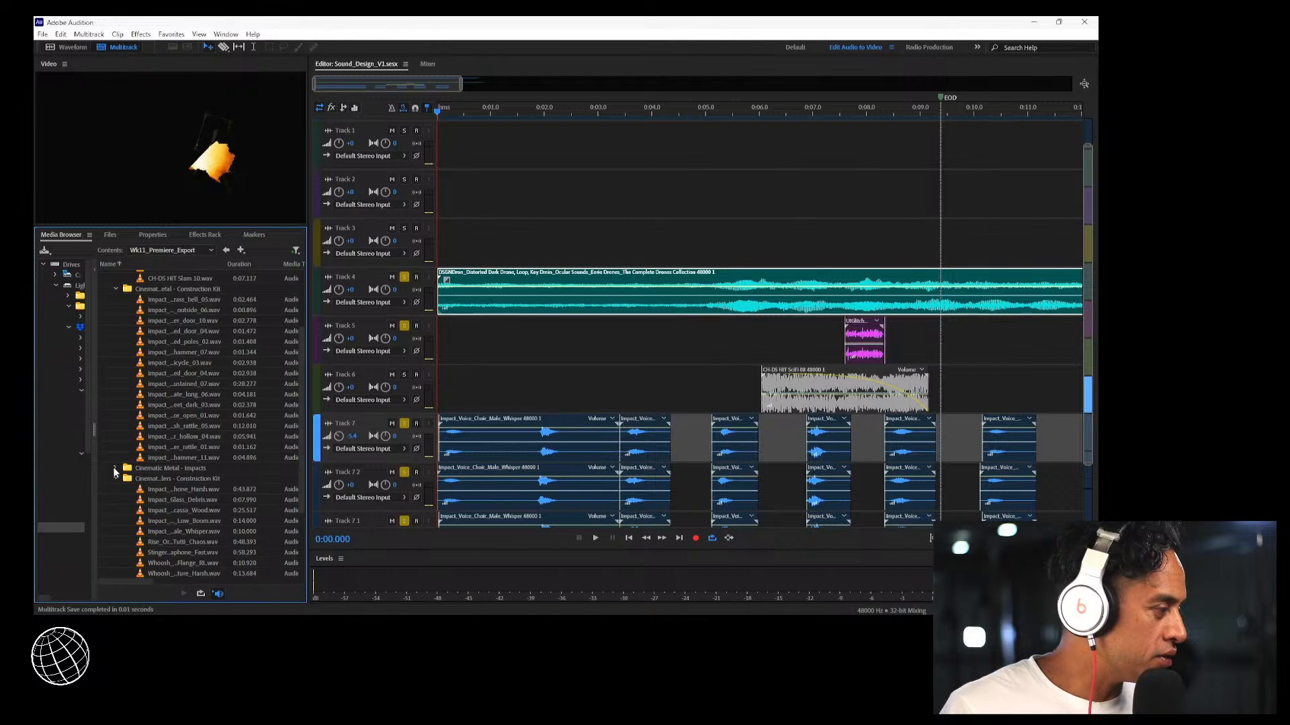
{"action": "scroll", "coordinate": [176, 457], "scroll_direction": "up", "scroll_amount": 3}
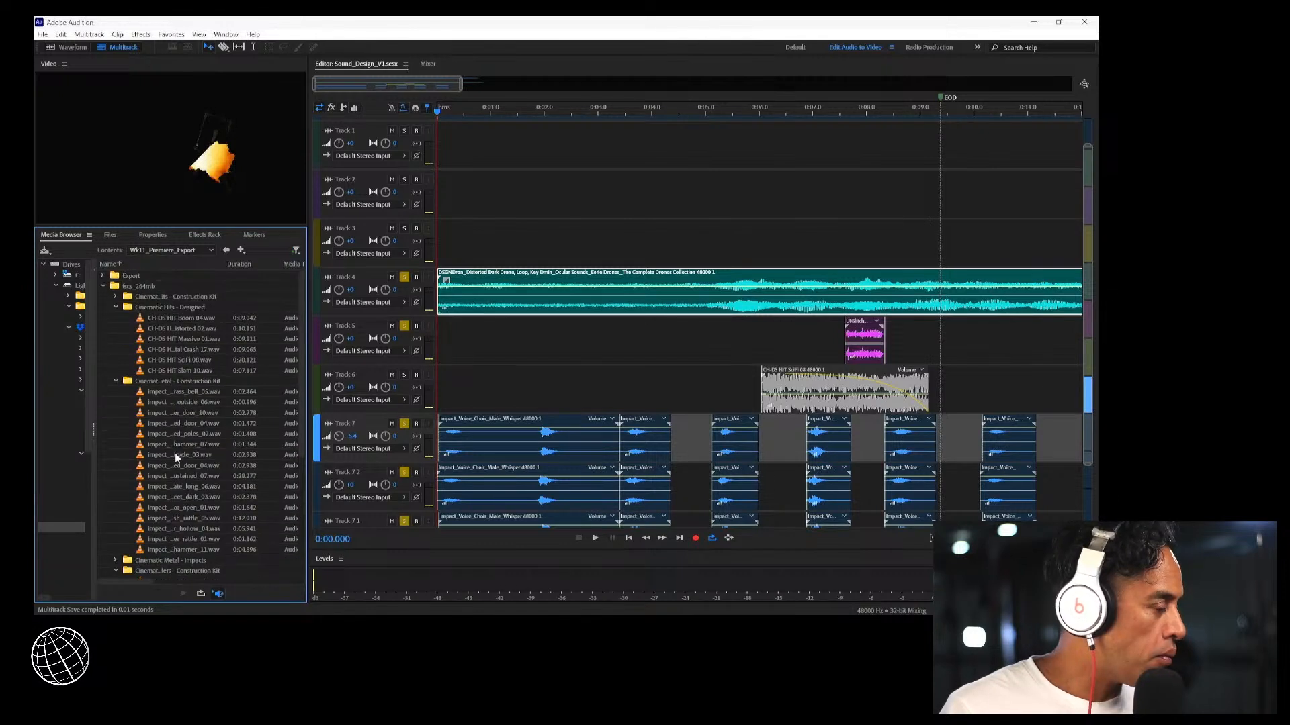
{"action": "left_click", "coordinate": [174, 337]}
{"action": "left_click", "coordinate": [115, 297]}
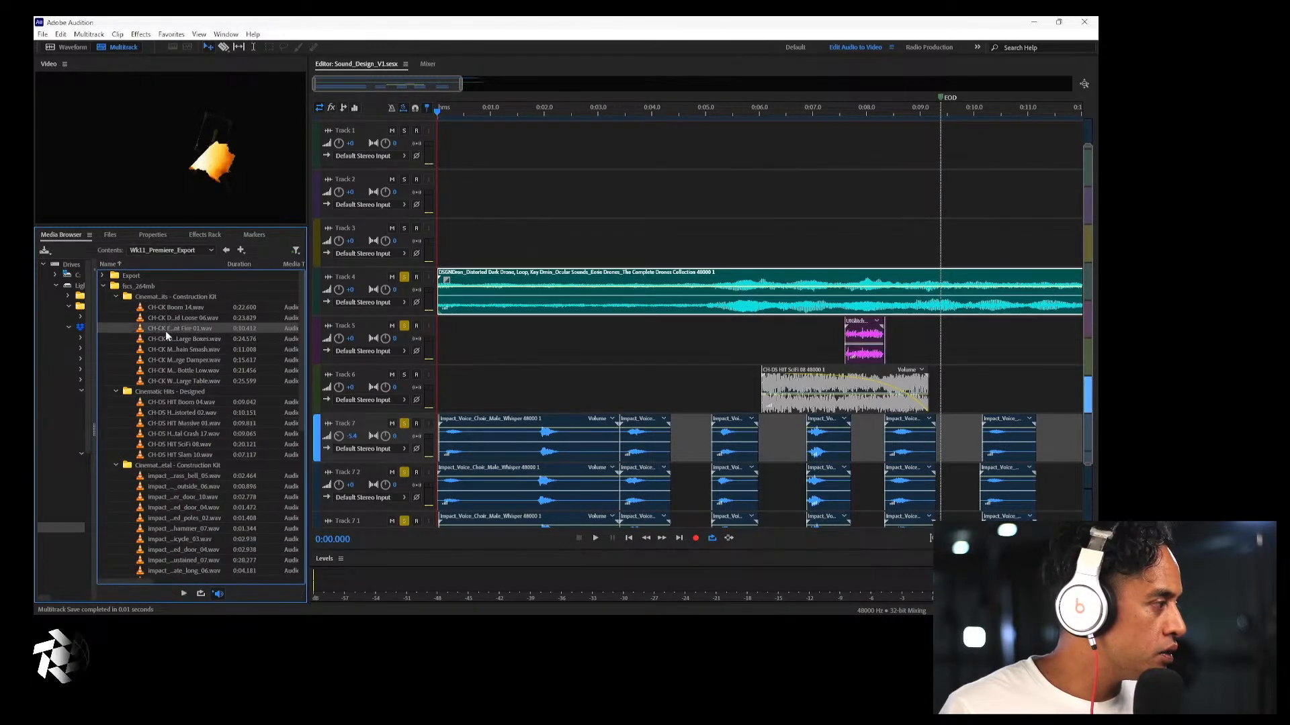
{"action": "left_click", "coordinate": [188, 350]}
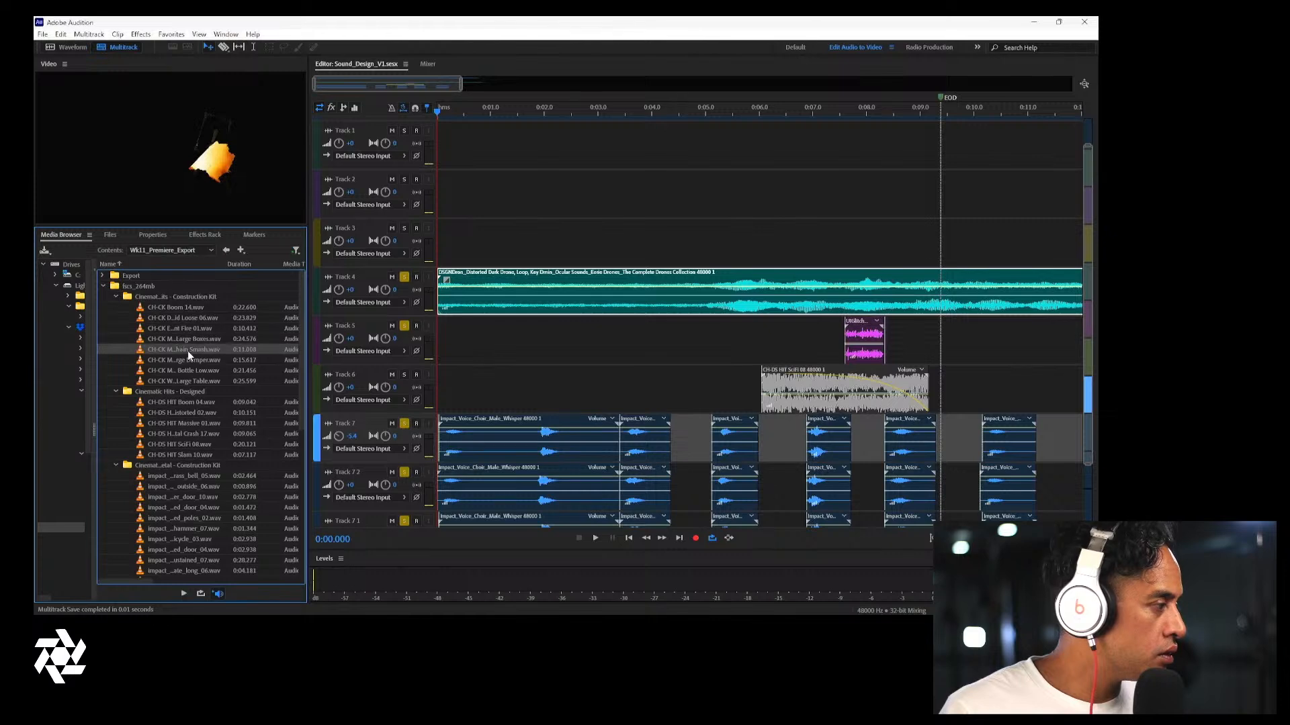
{"action": "left_click", "coordinate": [192, 359]}
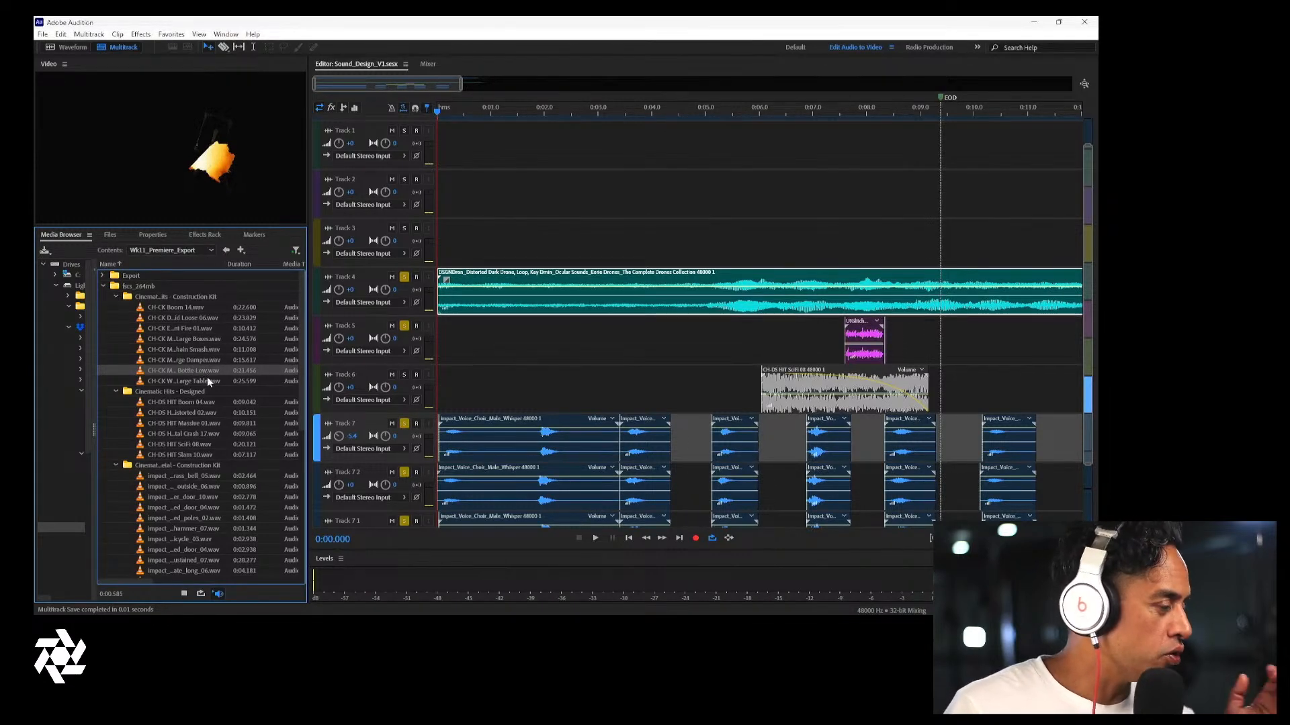
{"action": "left_click", "coordinate": [207, 382]}
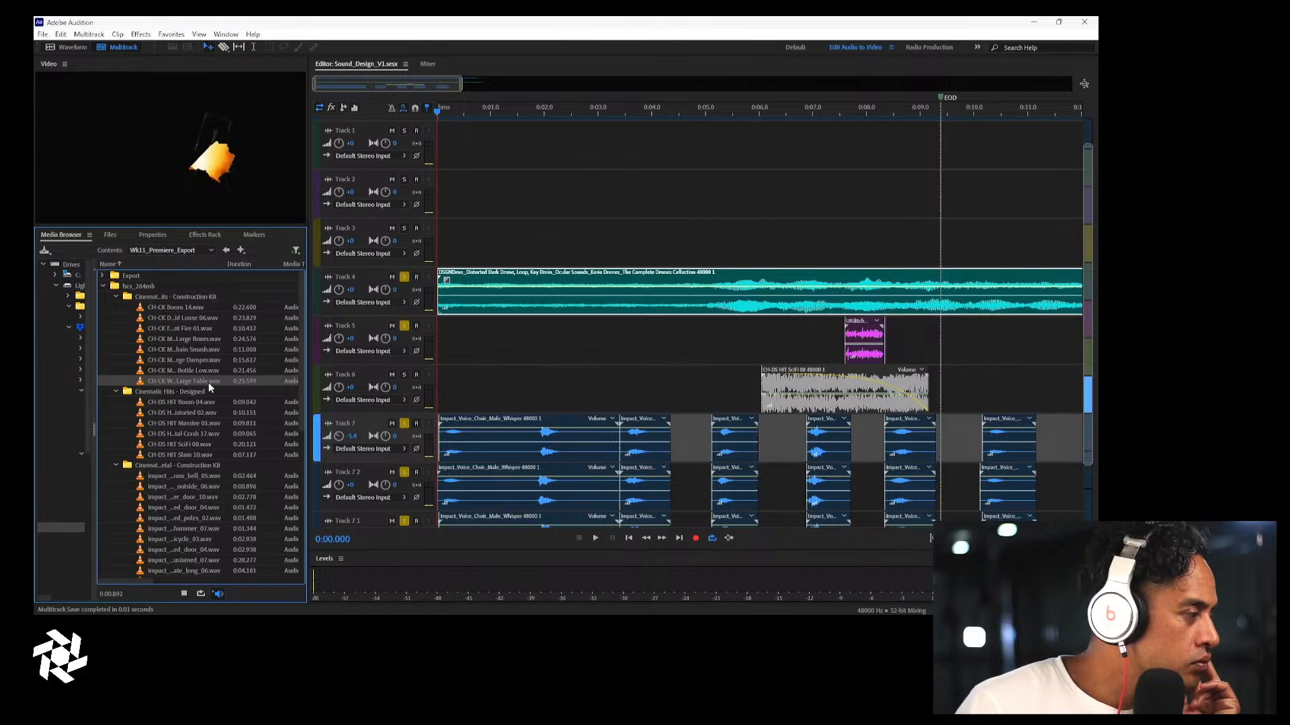
Audition the impact sounds in the Cinematic Metal - Construction Kit folder, including the hammer, rattle and hollow hits
{"action": "scroll", "coordinate": [208, 381], "scroll_direction": "down", "scroll_amount": 2}
{"action": "left_click", "coordinate": [200, 467]}
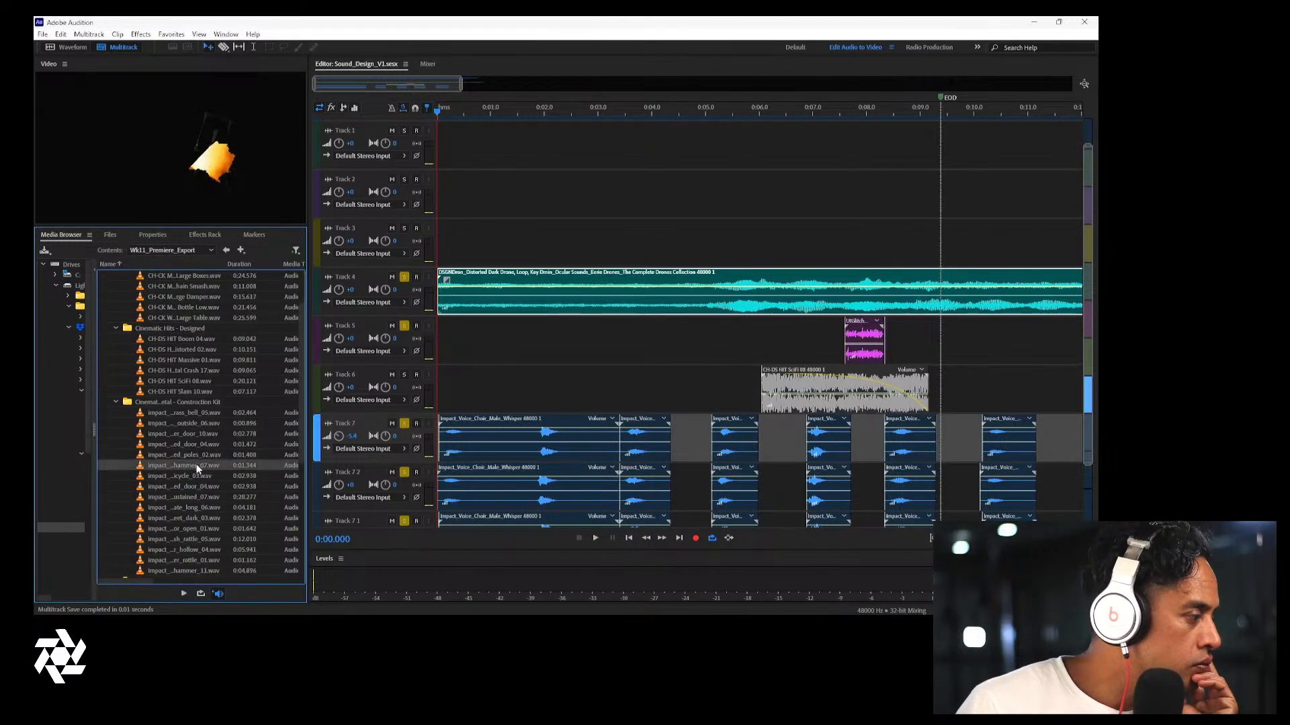
{"action": "left_click", "coordinate": [203, 477]}
{"action": "left_click", "coordinate": [203, 509]}
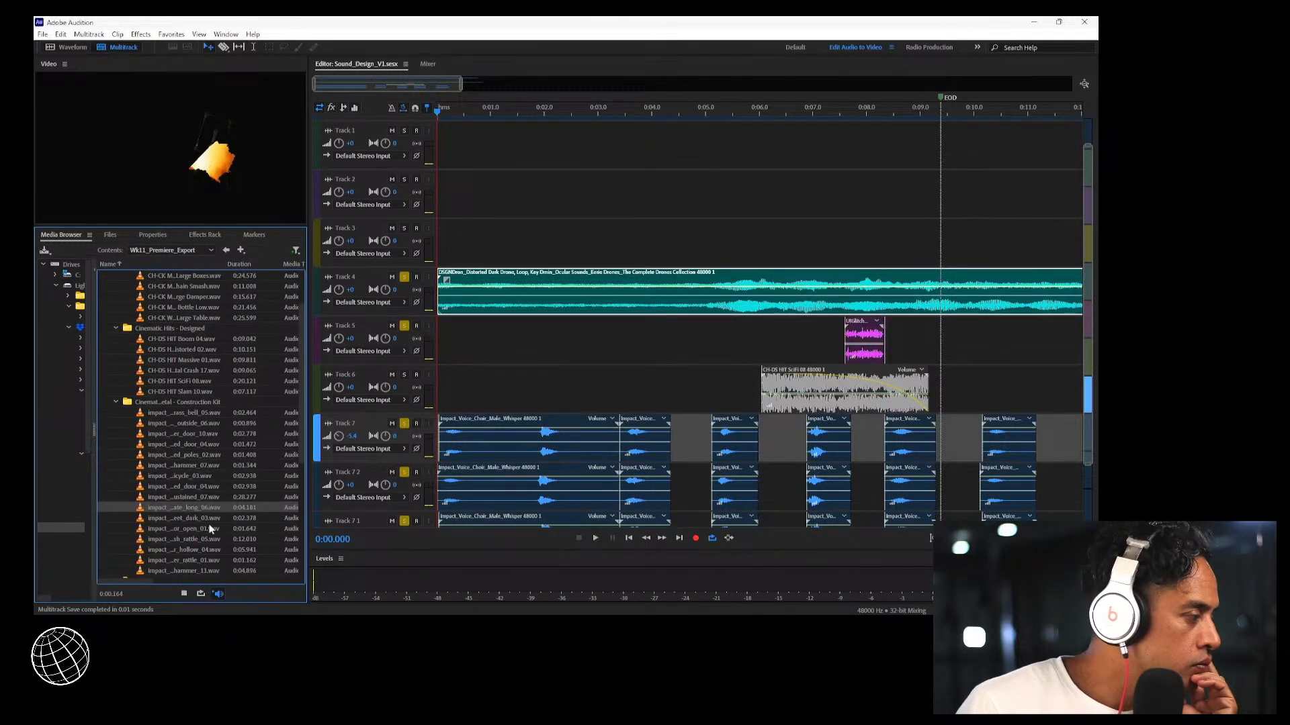
{"action": "left_click", "coordinate": [210, 529]}
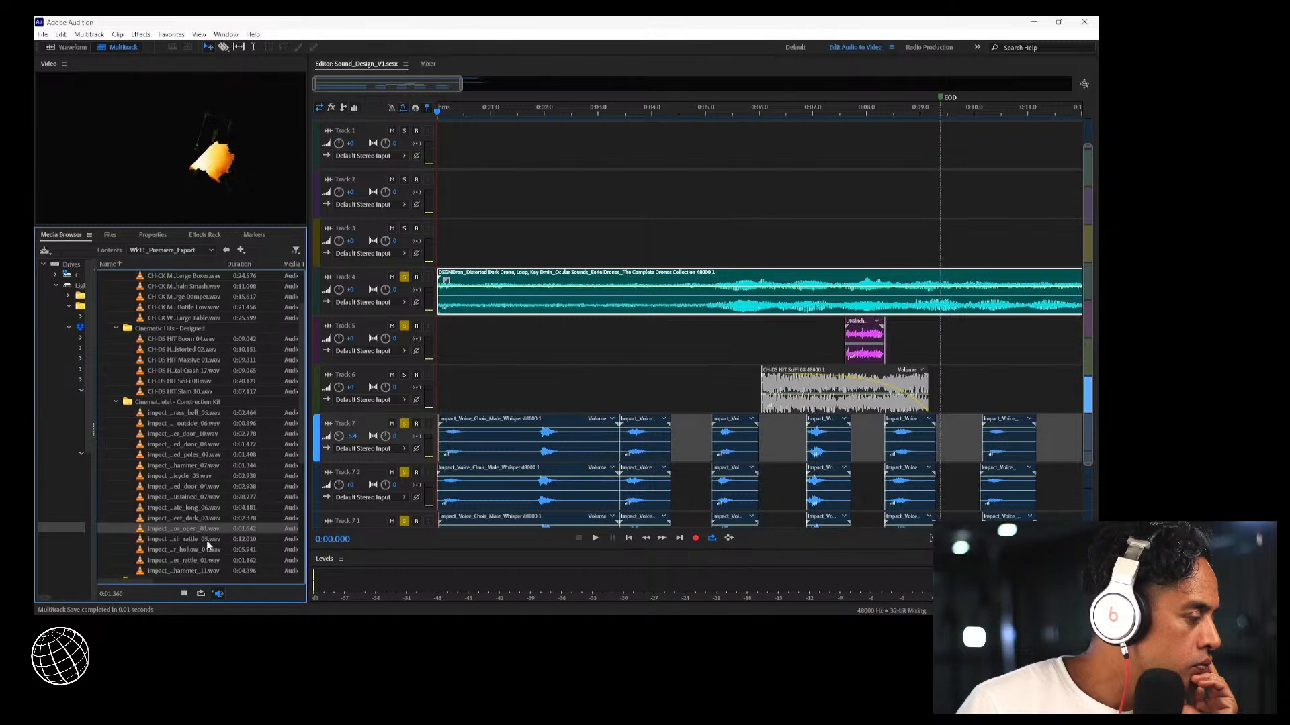
{"action": "left_click", "coordinate": [207, 539]}
{"action": "left_click", "coordinate": [211, 550]}
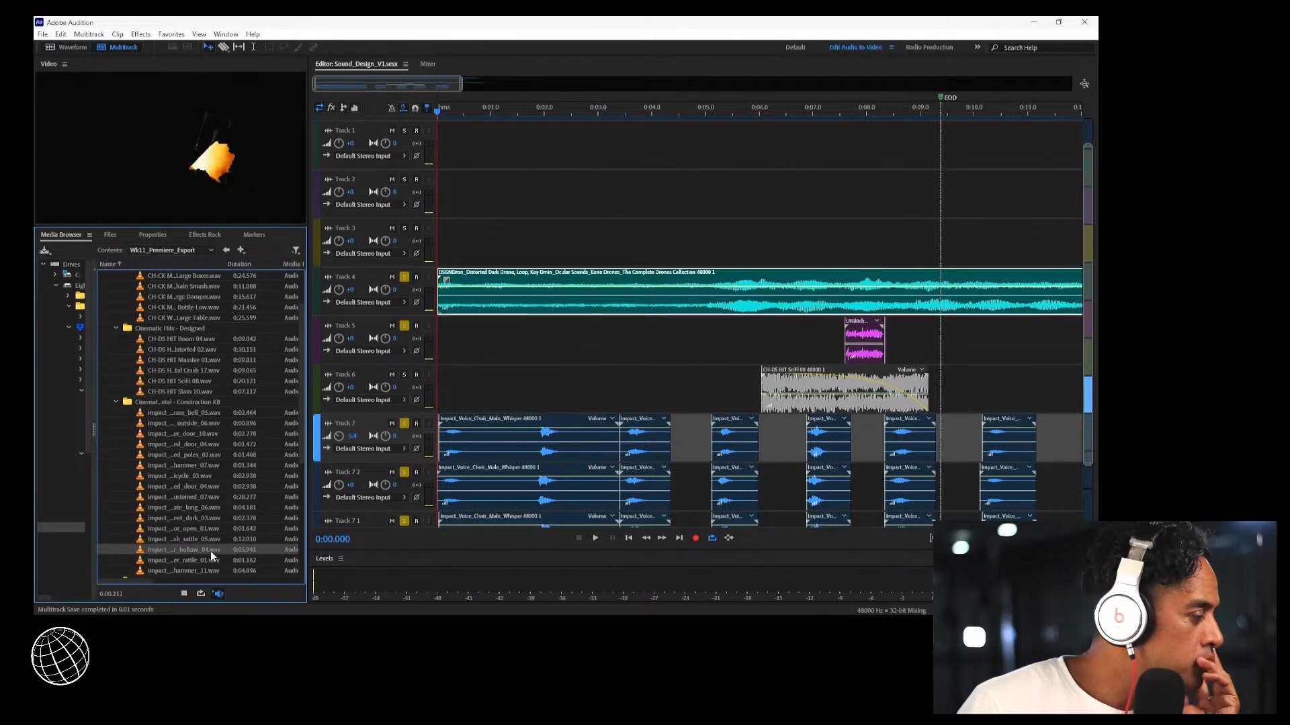
{"action": "left_click", "coordinate": [210, 559]}
Expand the Cinematic Metal - Impacts folder and audition its impact sounds
{"action": "scroll", "coordinate": [212, 555], "scroll_direction": "down", "scroll_amount": 4}
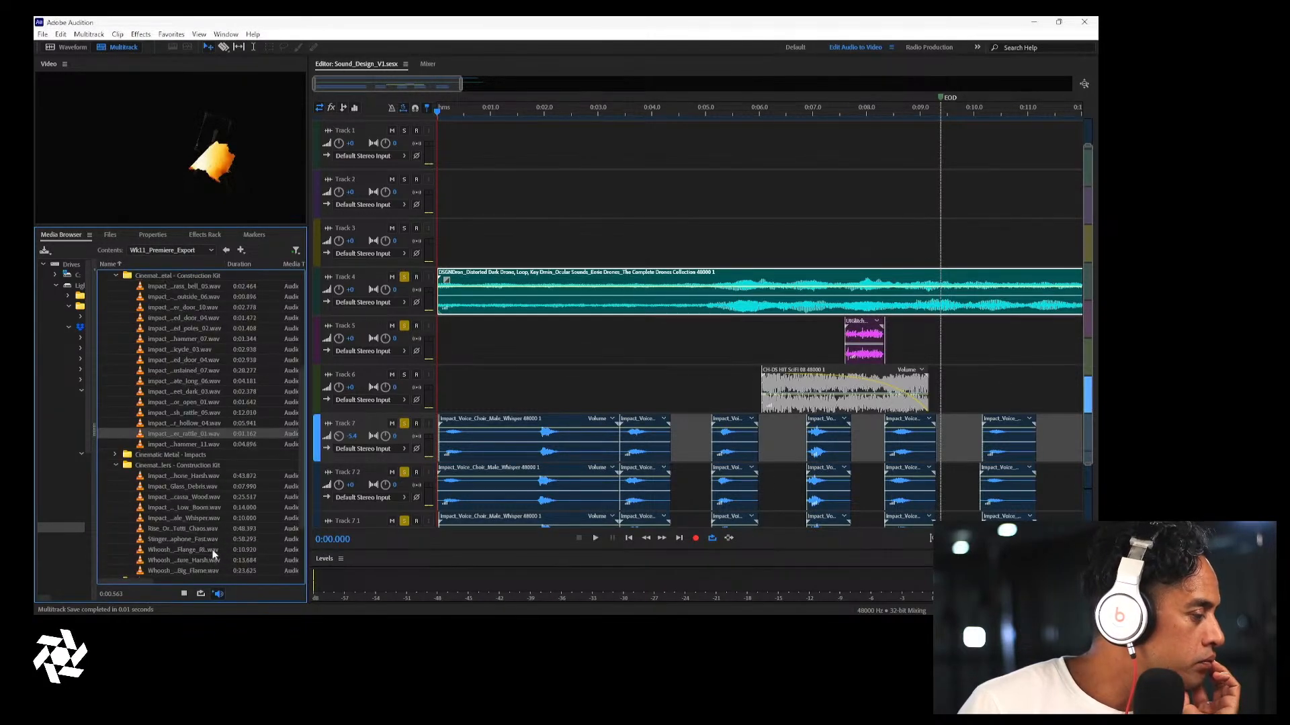
{"action": "left_click", "coordinate": [116, 455]}
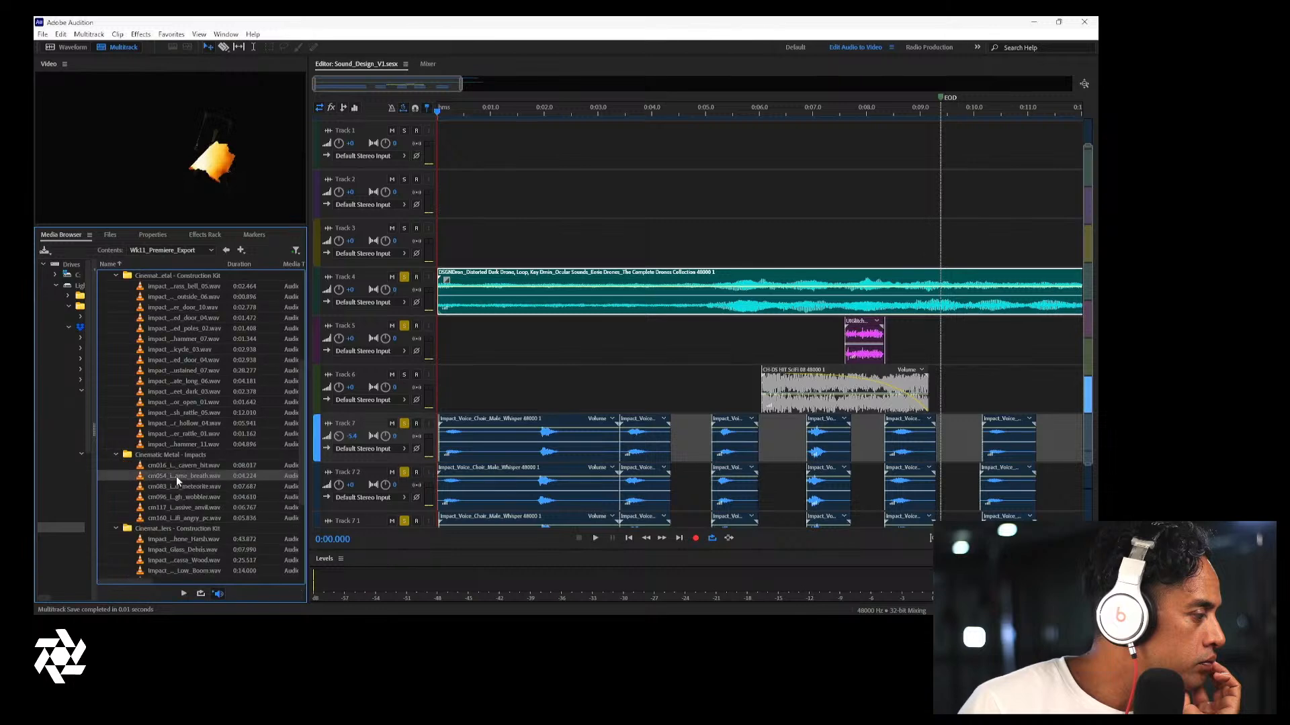
{"action": "left_click", "coordinate": [190, 499]}
{"action": "left_click", "coordinate": [195, 508]}
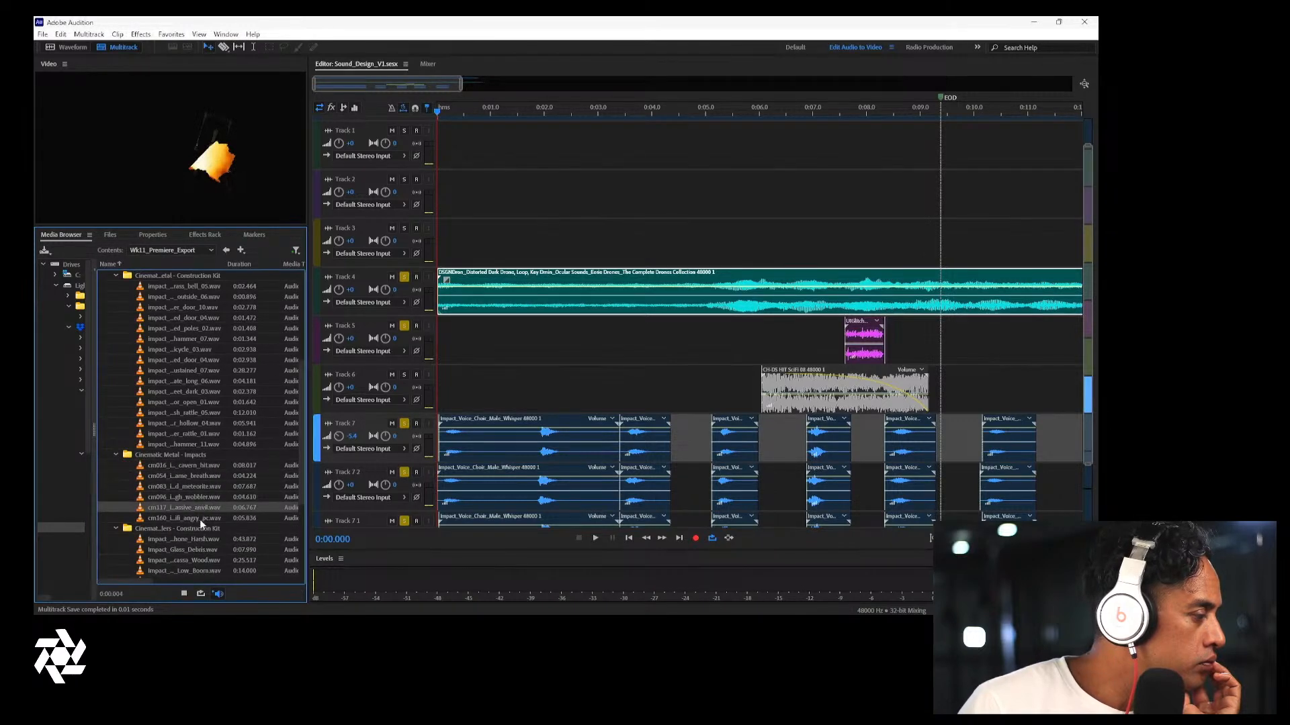
{"action": "left_click", "coordinate": [200, 518]}
Audition the Big Flame whoosh and the riser, stinger and whoosh files in the Cinematic Trailers - Designed folder
{"action": "scroll", "coordinate": [202, 520], "scroll_direction": "down", "scroll_amount": 2}
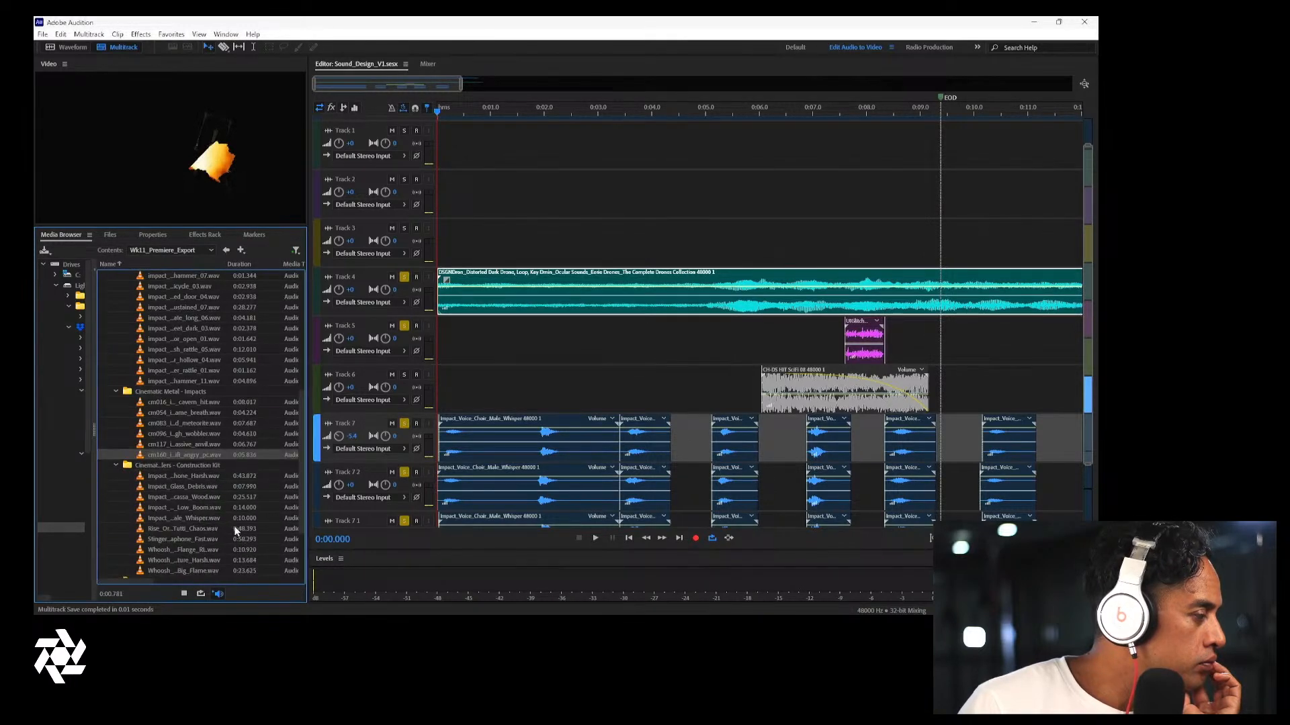
{"action": "scroll", "coordinate": [199, 535], "scroll_direction": "down", "scroll_amount": 2}
{"action": "left_click", "coordinate": [203, 508]}
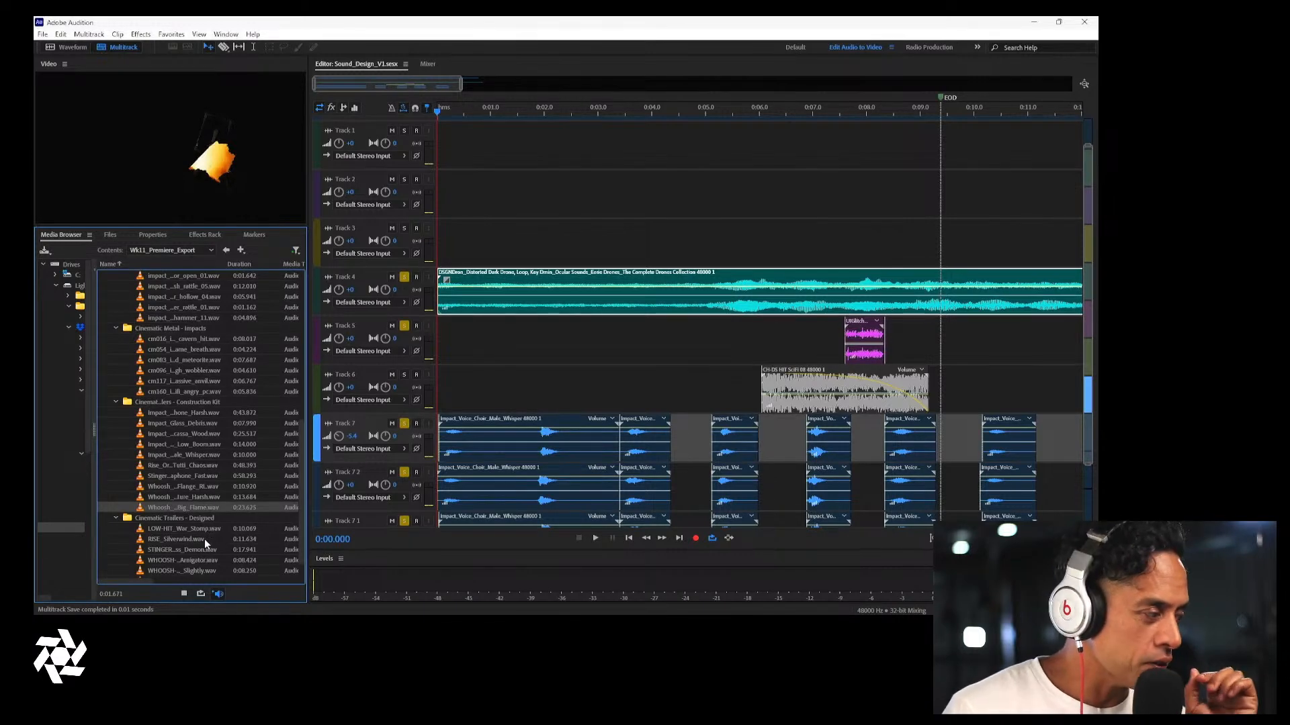
{"action": "left_click", "coordinate": [205, 539]}
{"action": "left_click", "coordinate": [200, 551]}
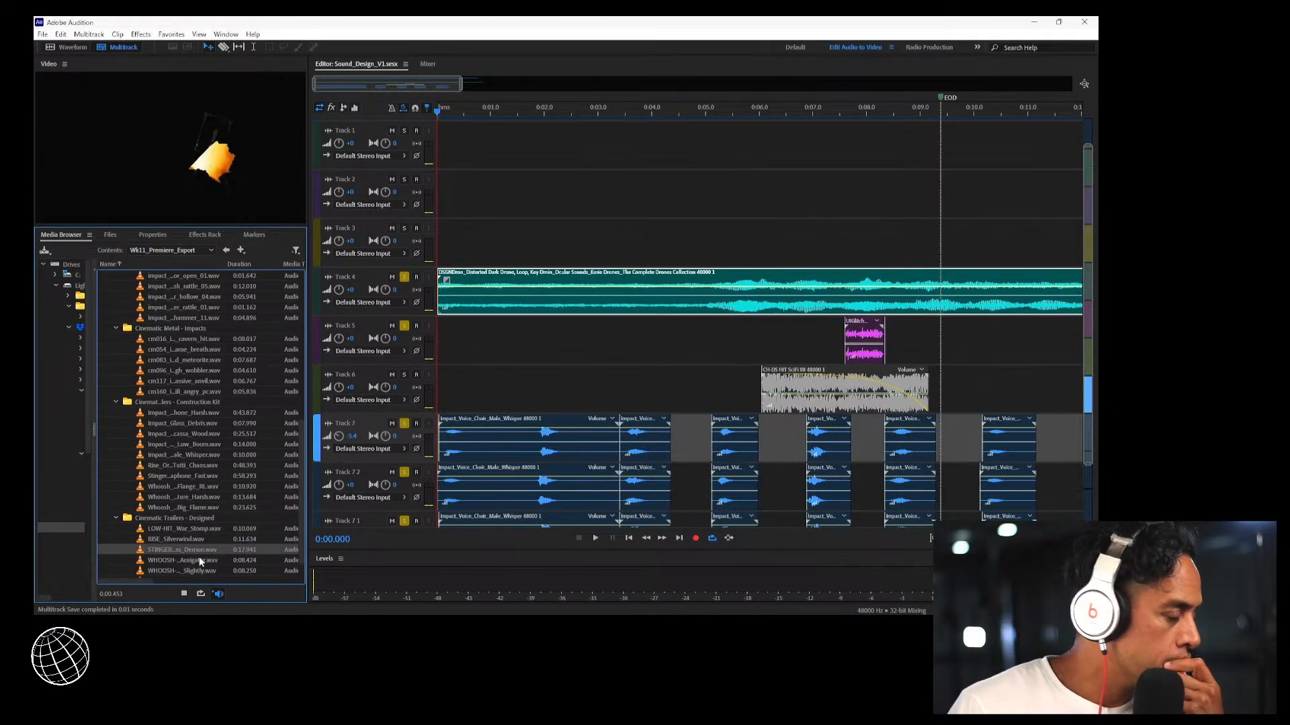
{"action": "left_click", "coordinate": [199, 559]}
{"action": "left_click", "coordinate": [199, 570]}
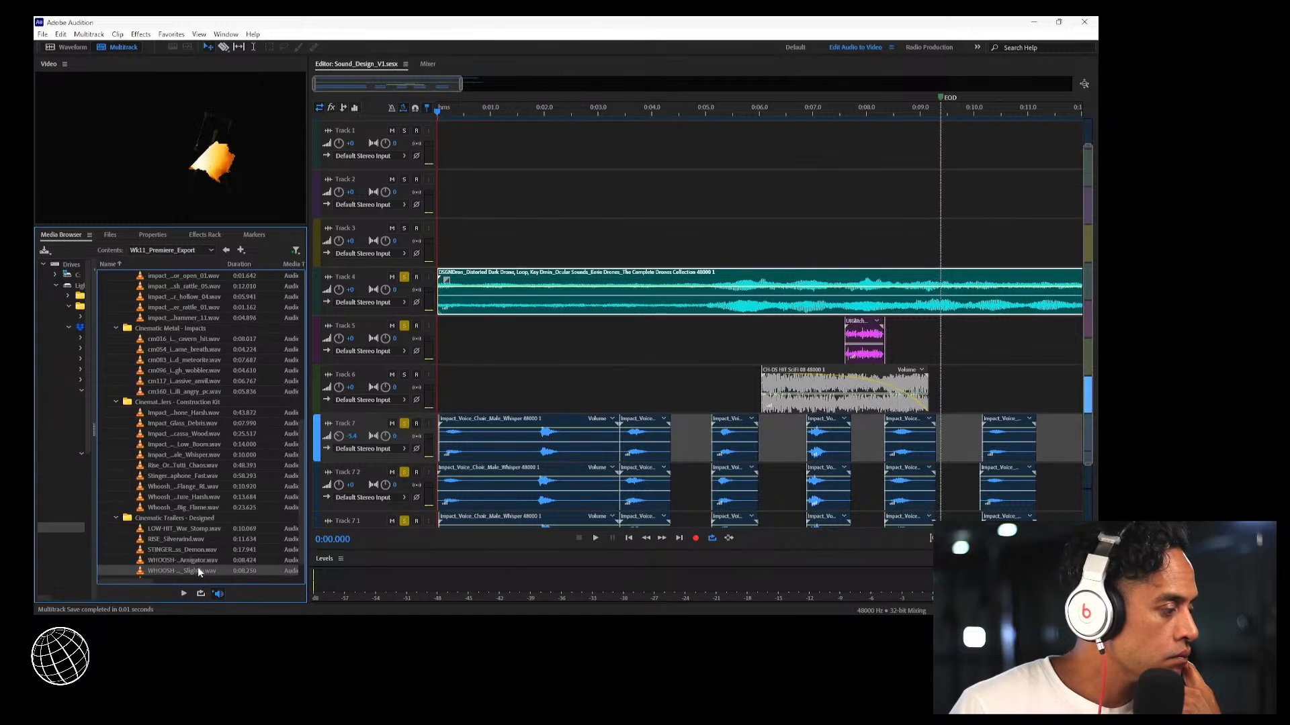
{"action": "scroll", "coordinate": [200, 570], "scroll_direction": "down", "scroll_amount": 1}
{"action": "left_click", "coordinate": [204, 553]}
Expand the Ocular Cinematic Sound Effects folder and audition its ambience files
{"action": "left_click", "coordinate": [194, 563]}
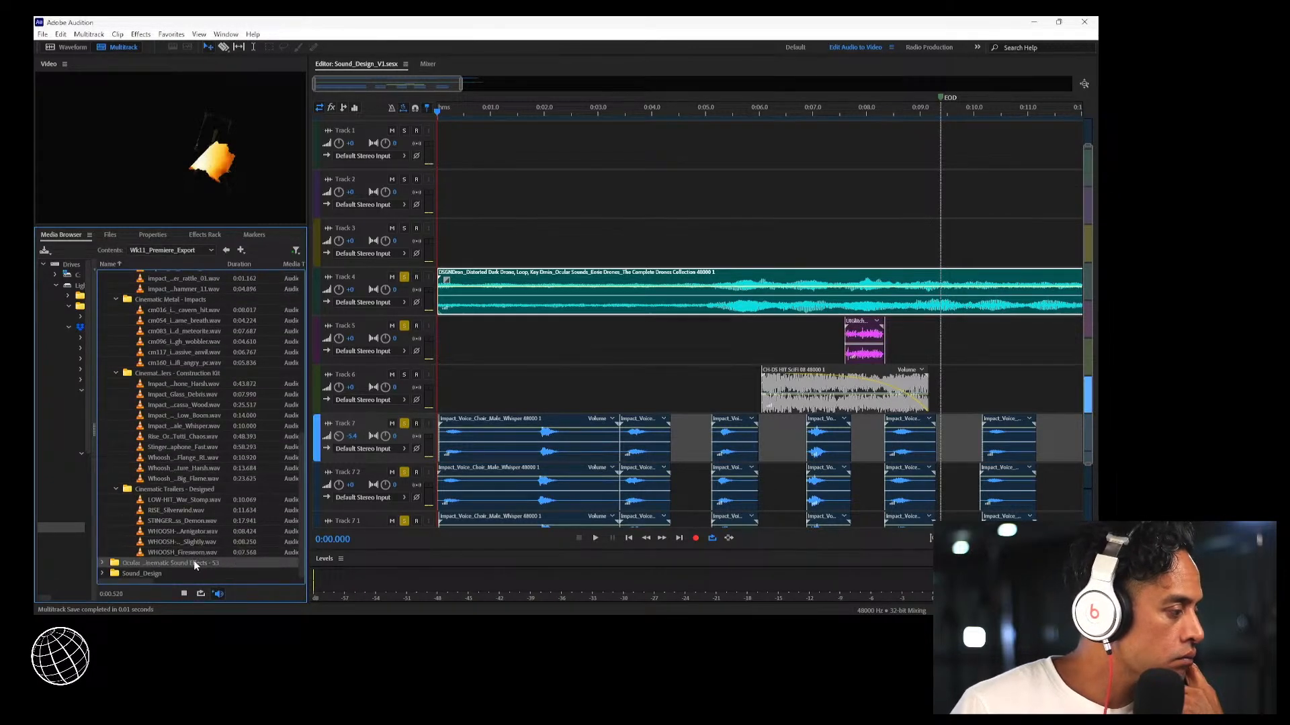
{"action": "left_click", "coordinate": [103, 564]}
{"action": "scroll", "coordinate": [161, 552], "scroll_direction": "down", "scroll_amount": 2}
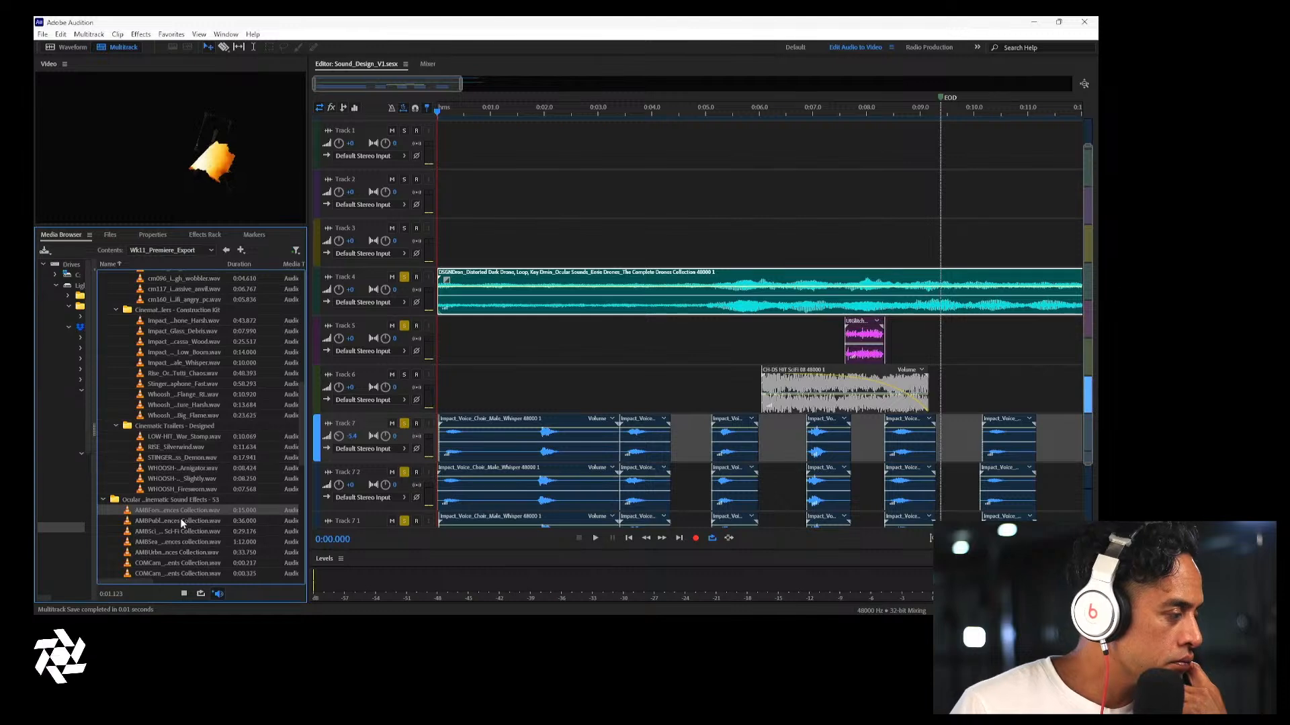
{"action": "left_click", "coordinate": [179, 520]}
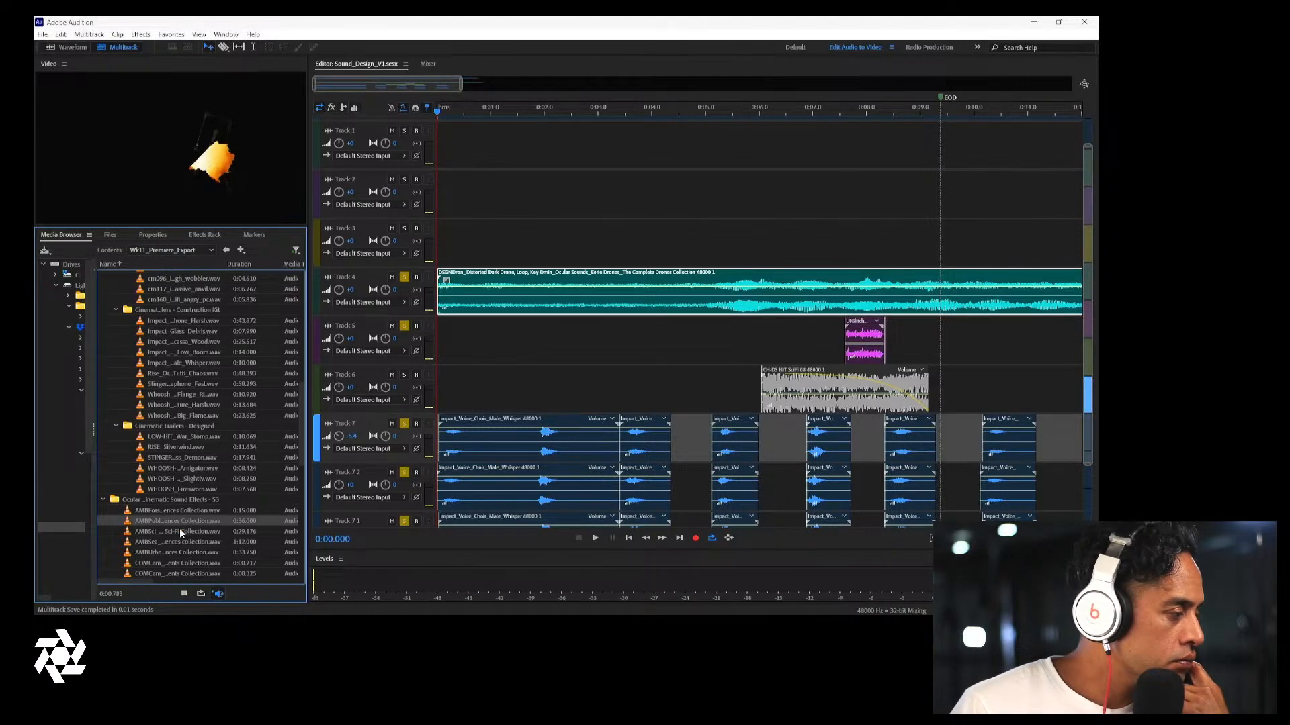
{"action": "left_click", "coordinate": [179, 529]}
{"action": "left_click", "coordinate": [180, 540]}
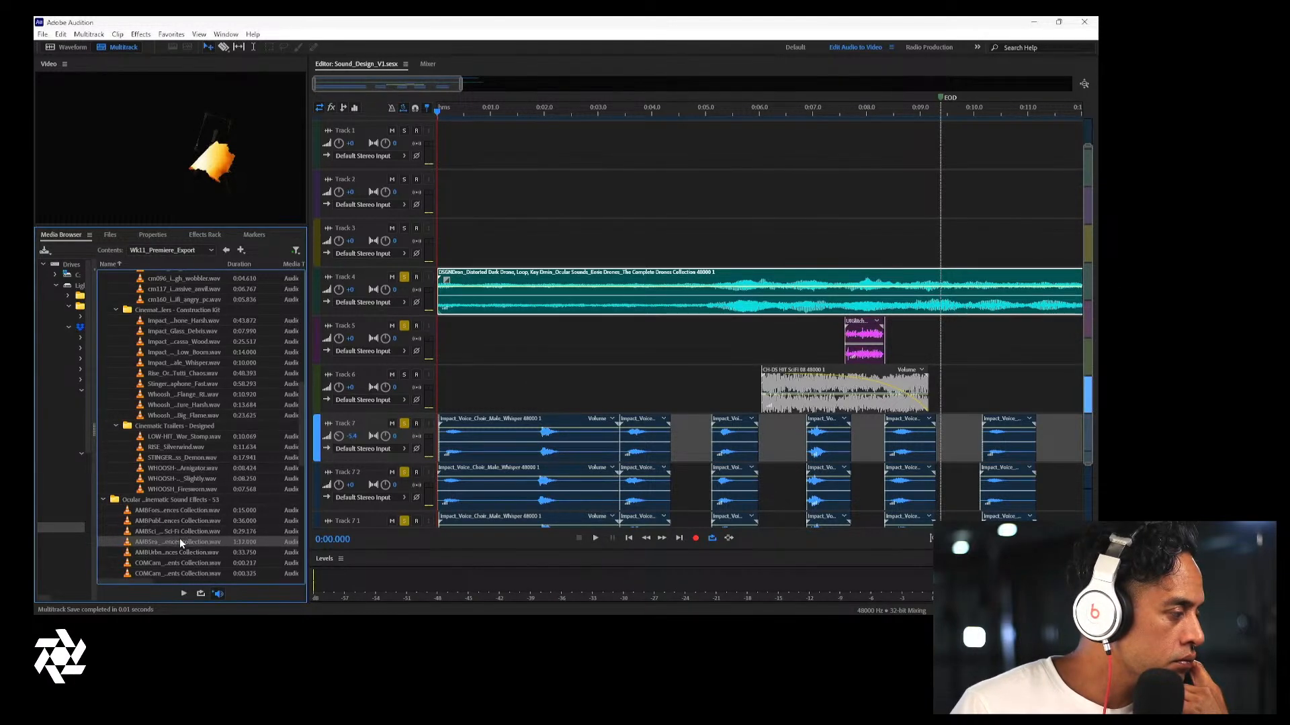
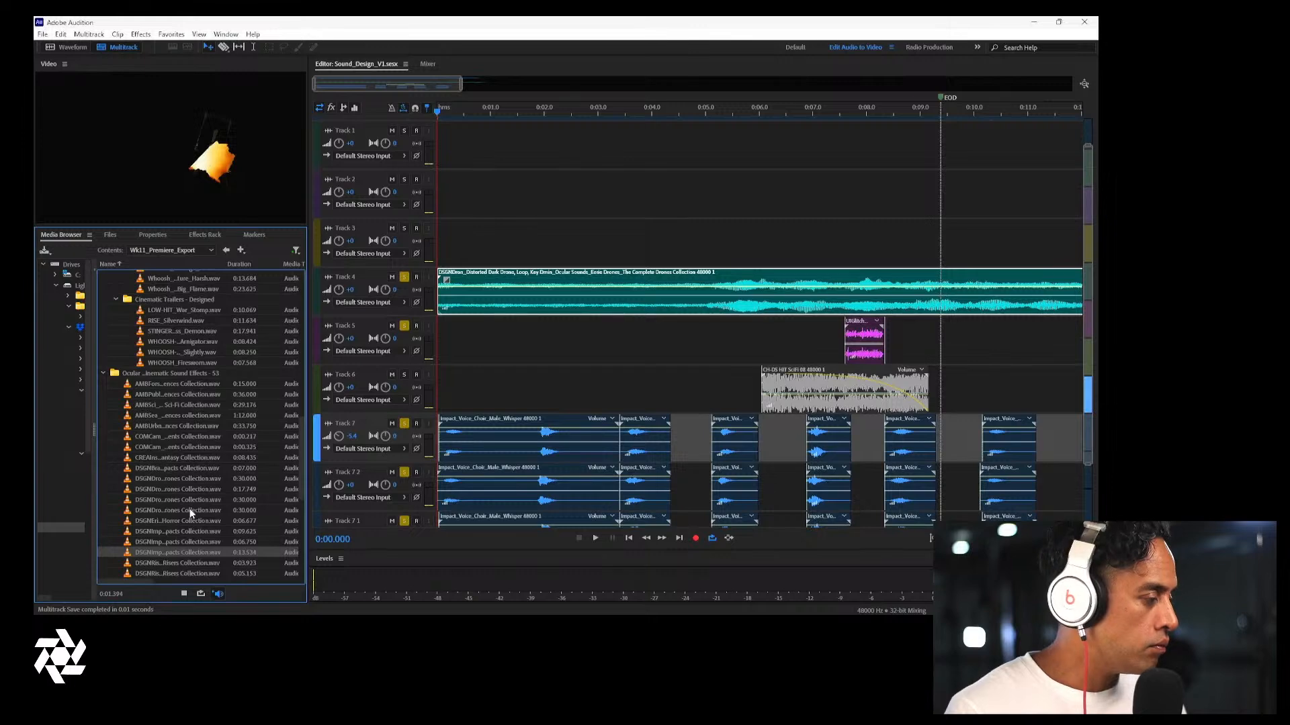
Audition the risers and rhythmic drones in the Ocular folder and place the Syncopated Noisy Percussion Loop at the start of Track 3
{"action": "key", "text": "Down"}
{"action": "key", "text": "Down"}
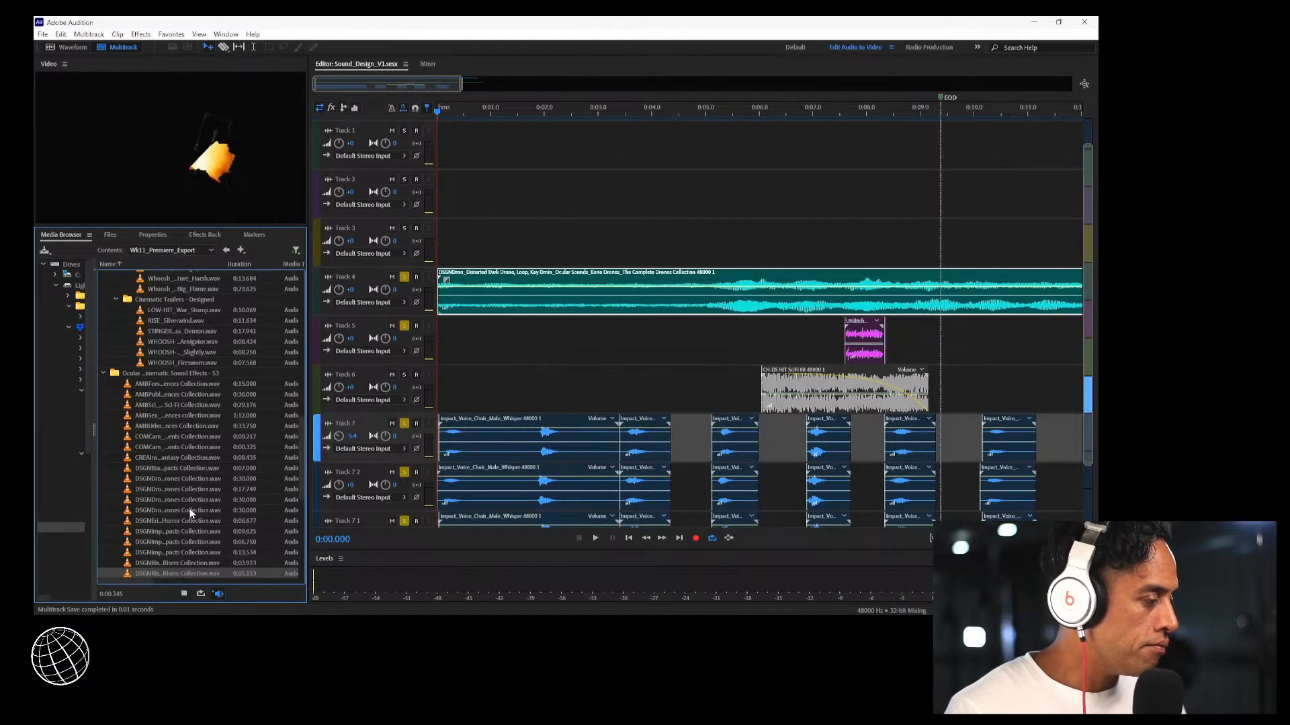
{"action": "key", "text": "Down"}
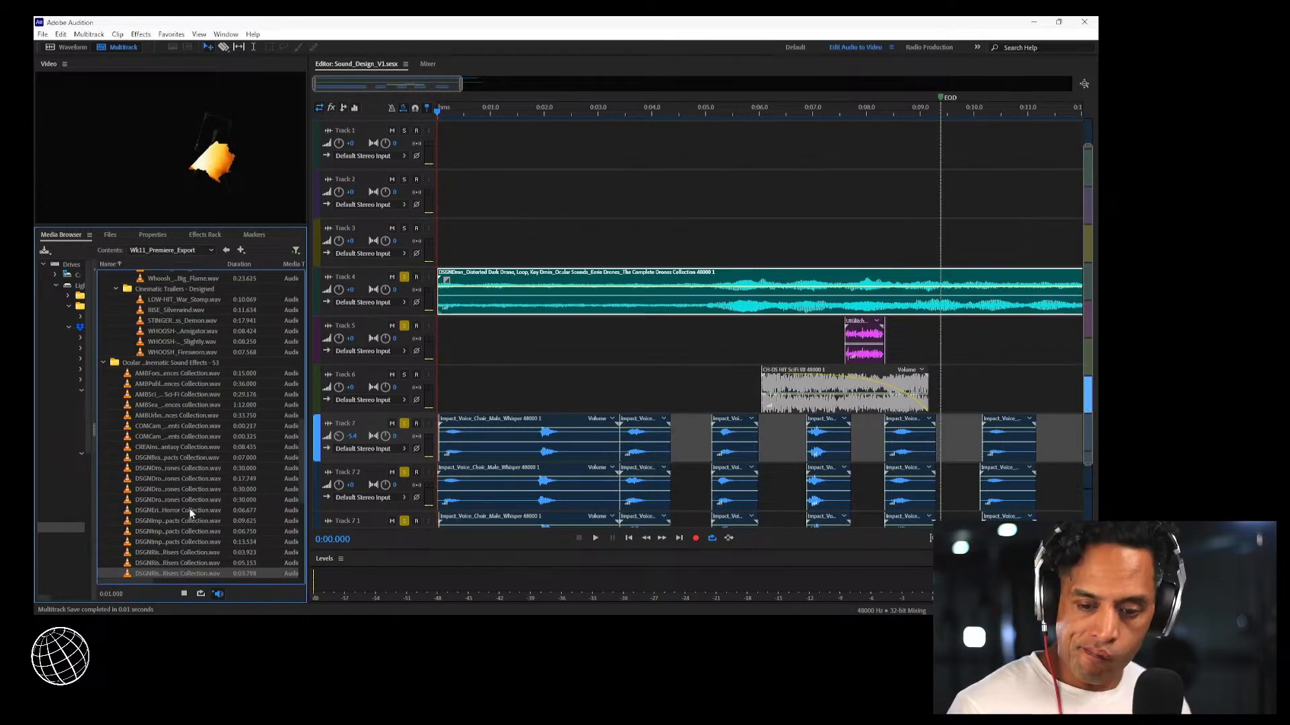
{"action": "key", "text": "Down"}
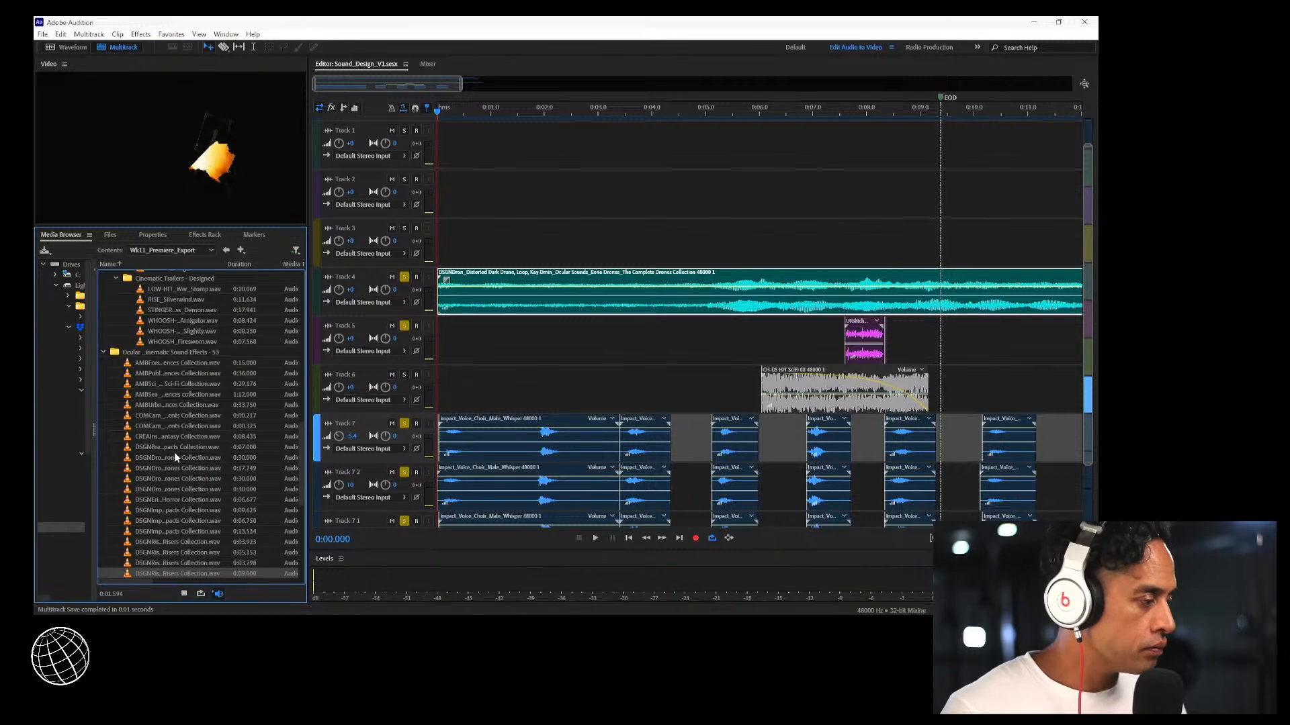
{"action": "key", "text": "Down"}
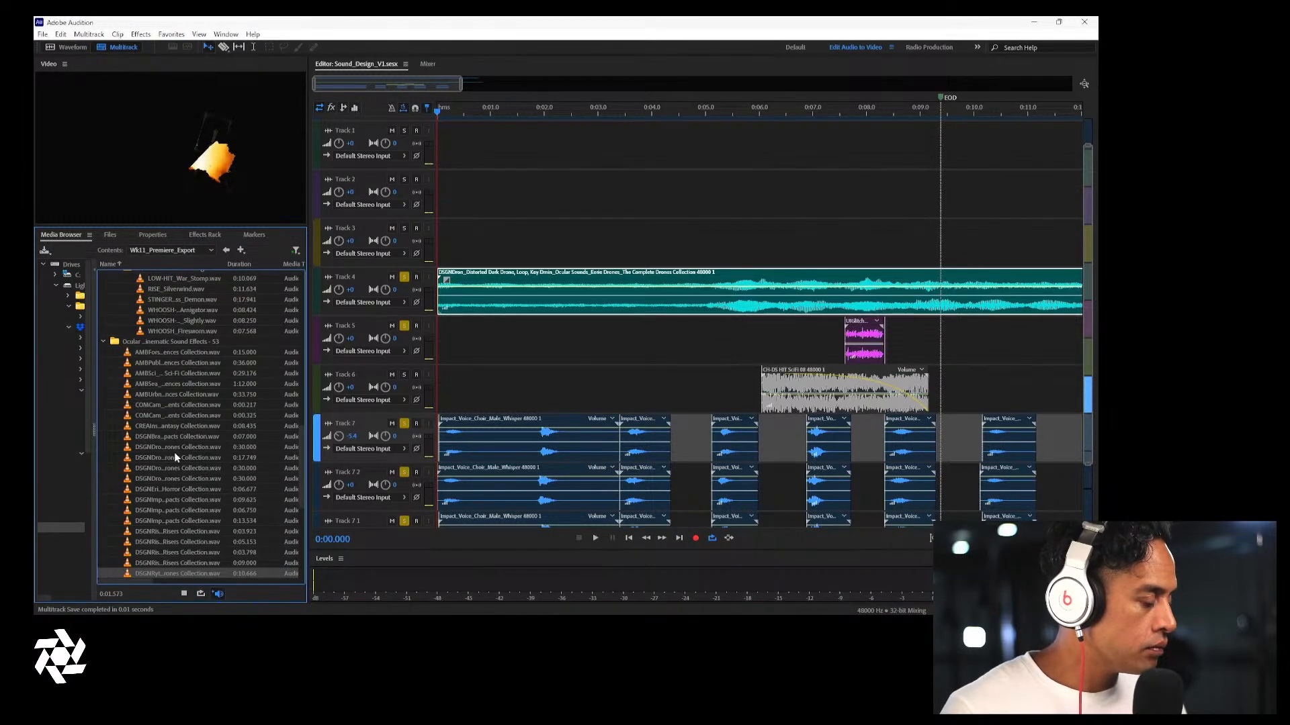
{"action": "key", "text": "Down"}
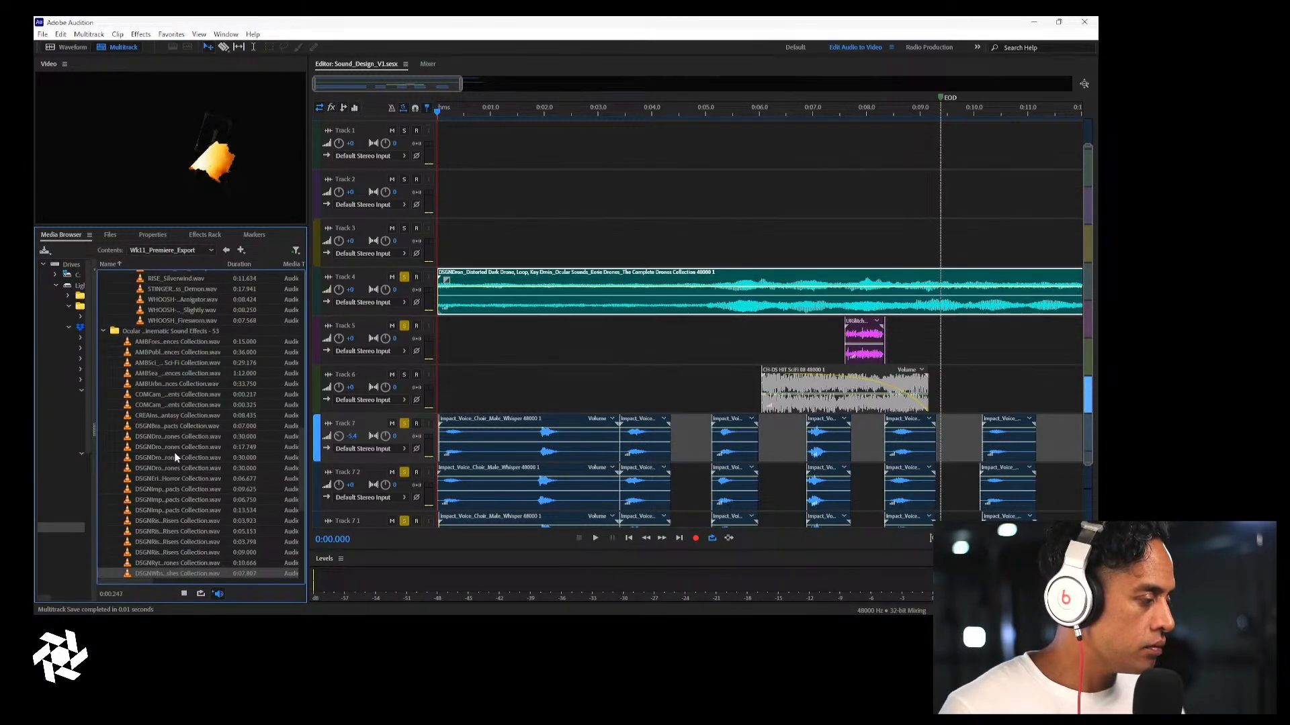
{"action": "left_click_drag", "start_coordinate": [178, 562], "coordinate": [422, 240]}
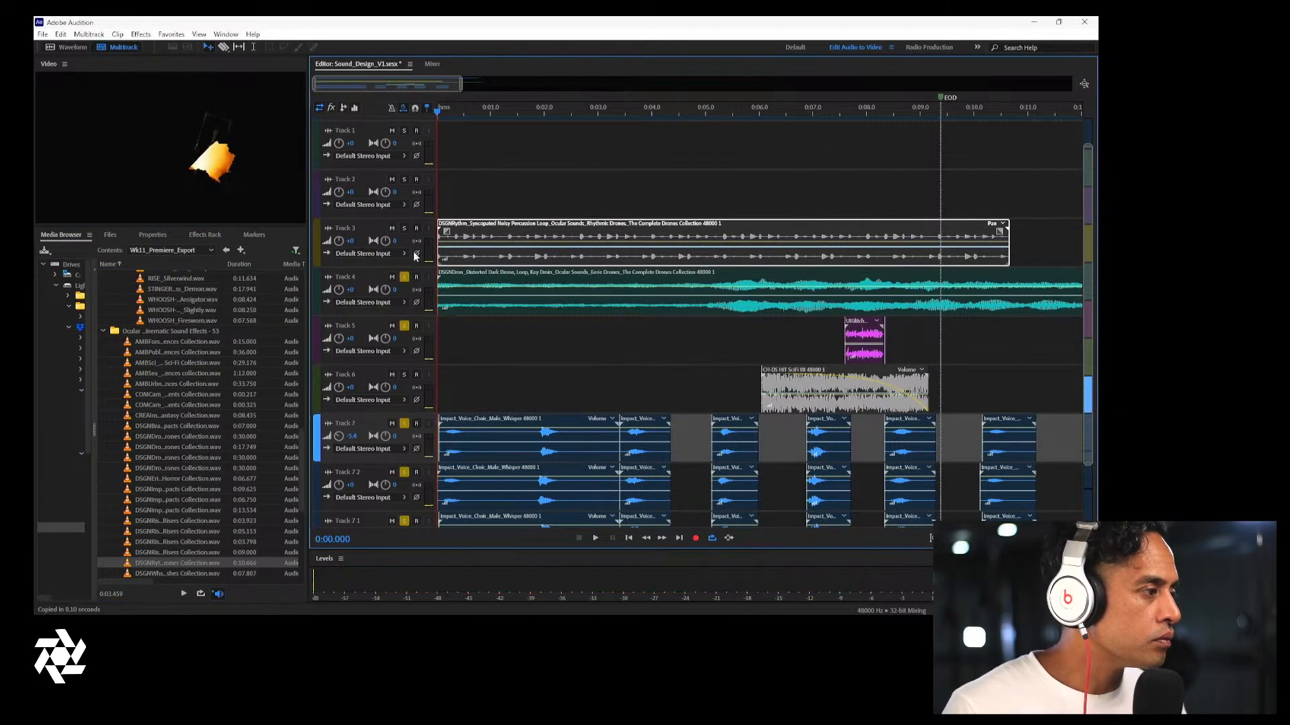
Turn off solo on Track 4, Track 5 and the three whisper tracks, and play the full mix from the start
{"action": "left_click", "coordinate": [404, 278]}
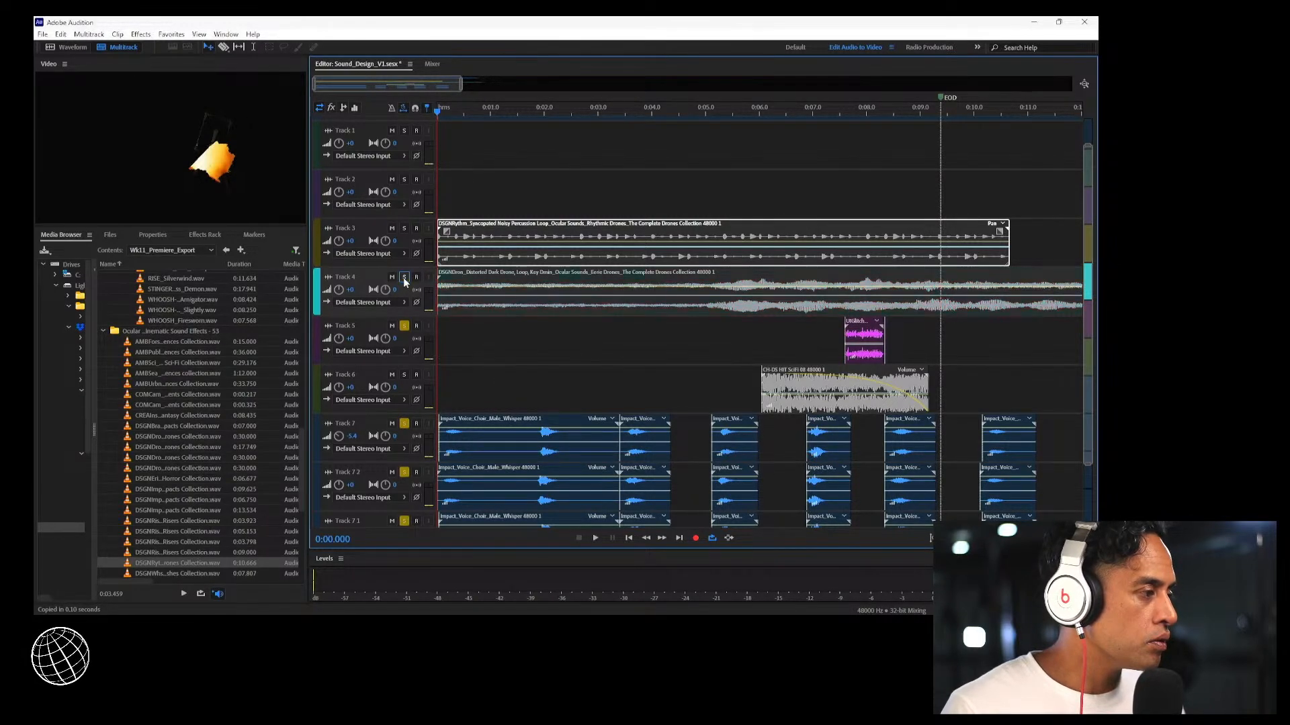
{"action": "left_click", "coordinate": [403, 278]}
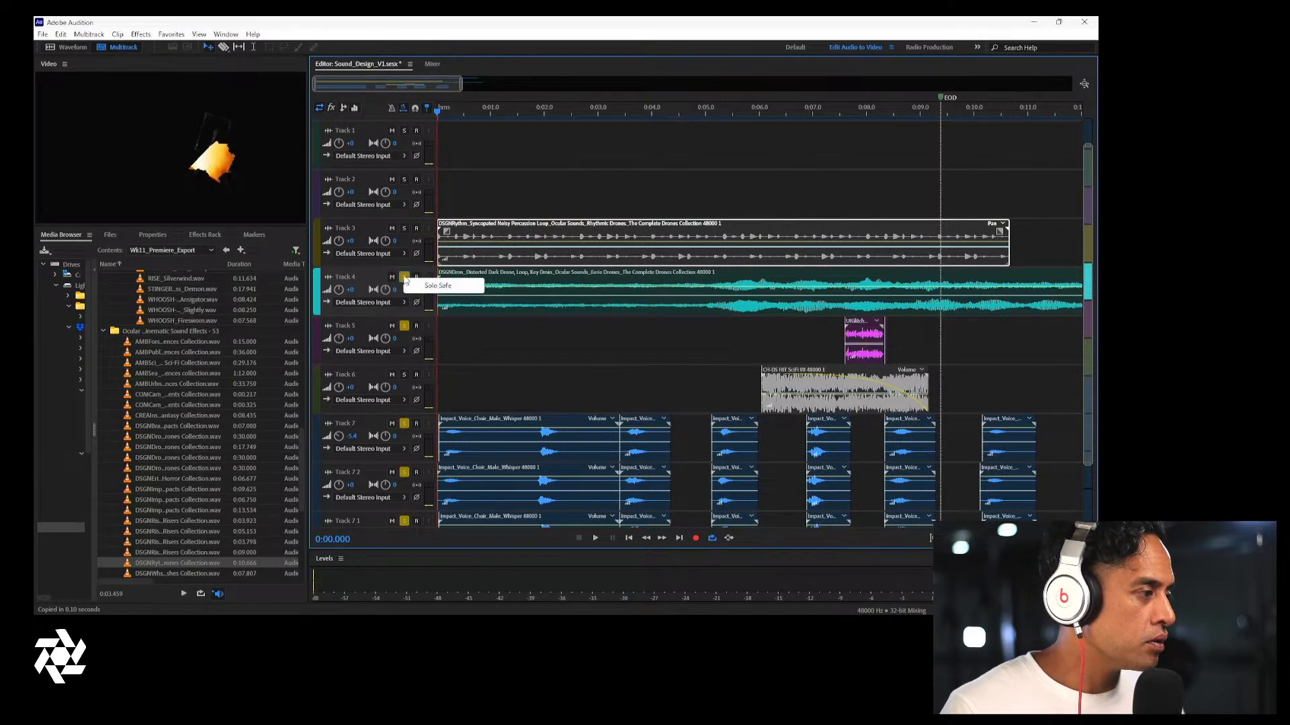
{"action": "left_click", "coordinate": [404, 278]}
{"action": "left_click", "coordinate": [405, 326]}
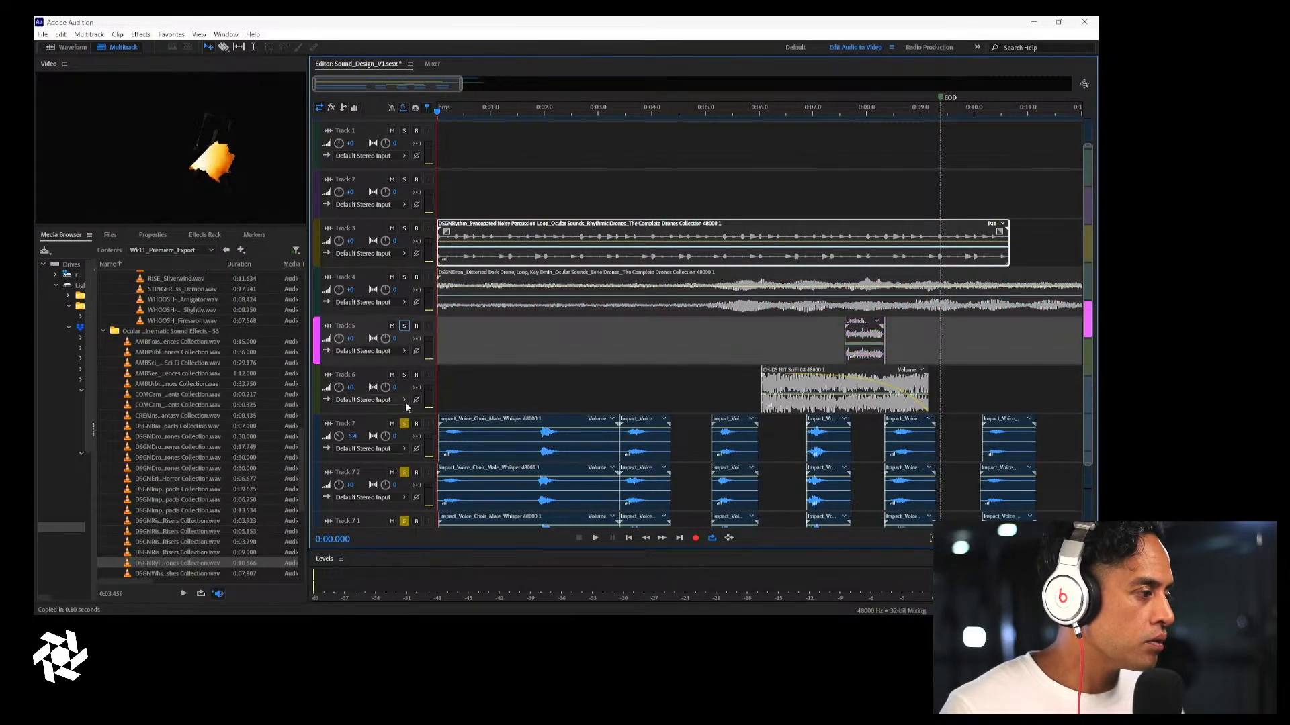
{"action": "left_click", "coordinate": [404, 423]}
{"action": "left_click", "coordinate": [404, 471]}
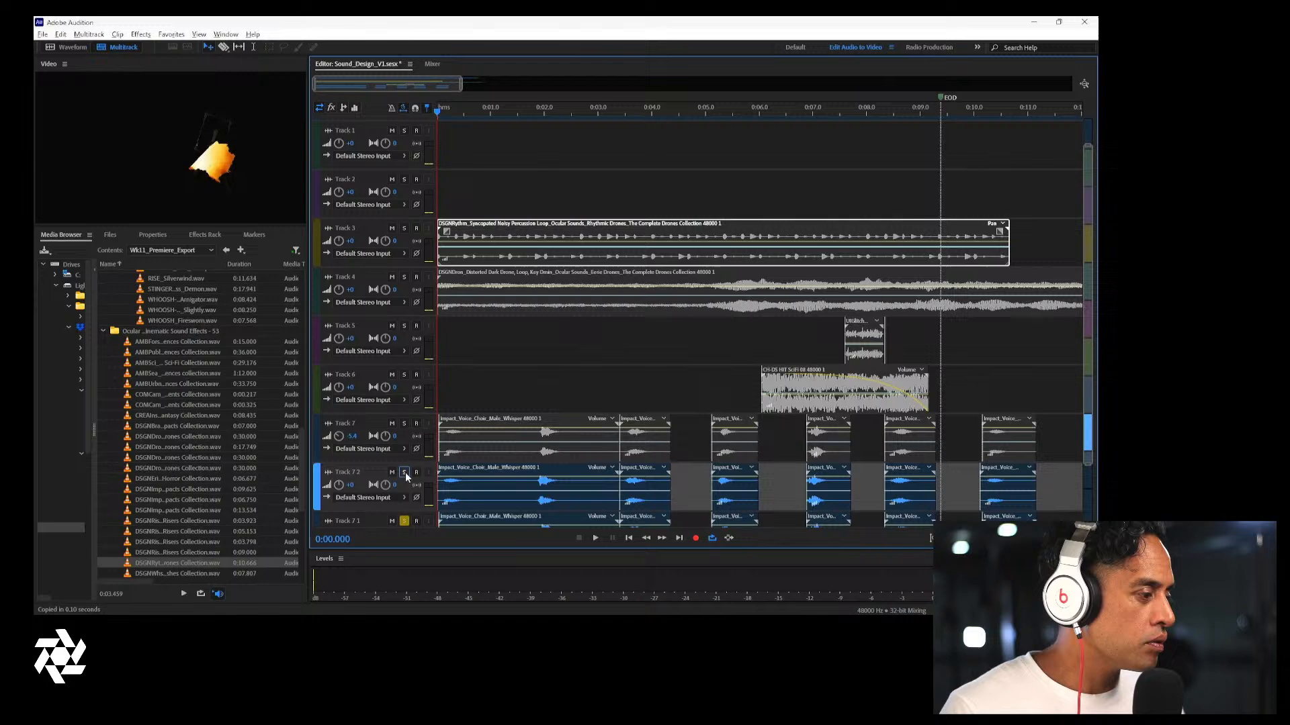
{"action": "left_click", "coordinate": [404, 521]}
{"action": "key", "text": "space"}
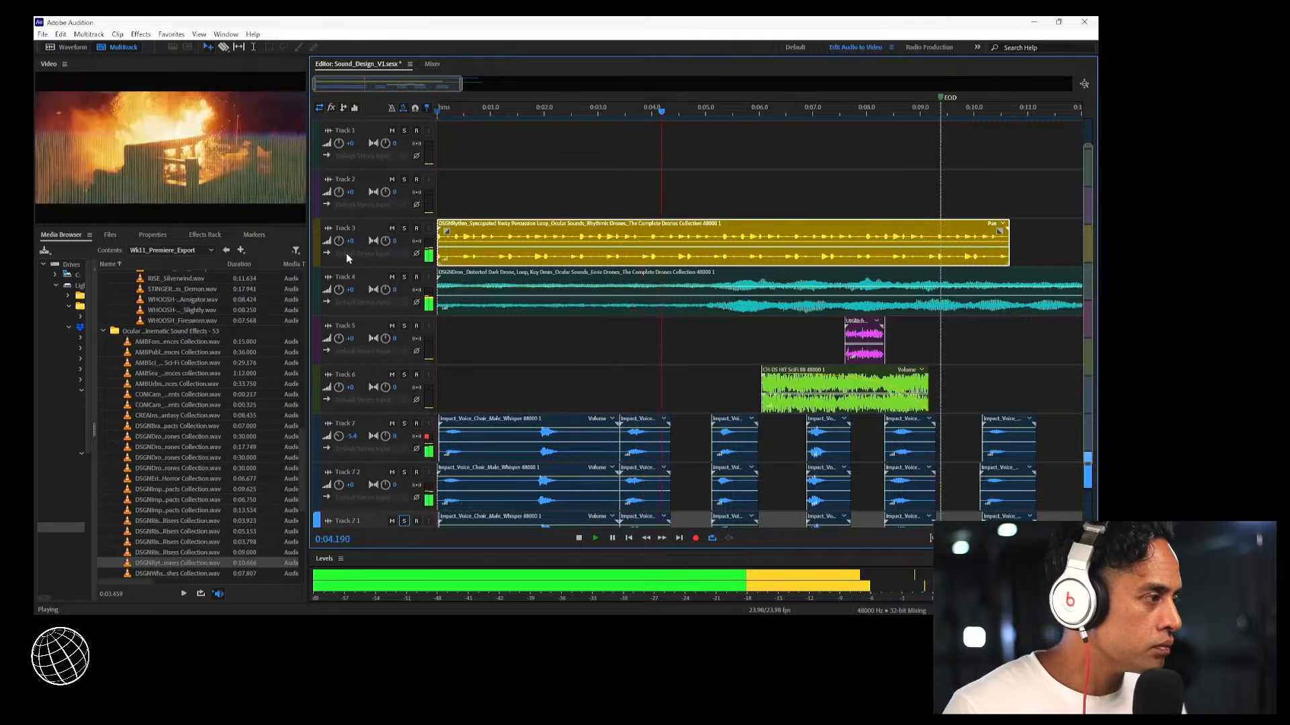
Replay the mix with the Syncopated Noisy Percussion Loop on Track 3 and delete that loop
{"action": "left_click", "coordinate": [489, 249]}
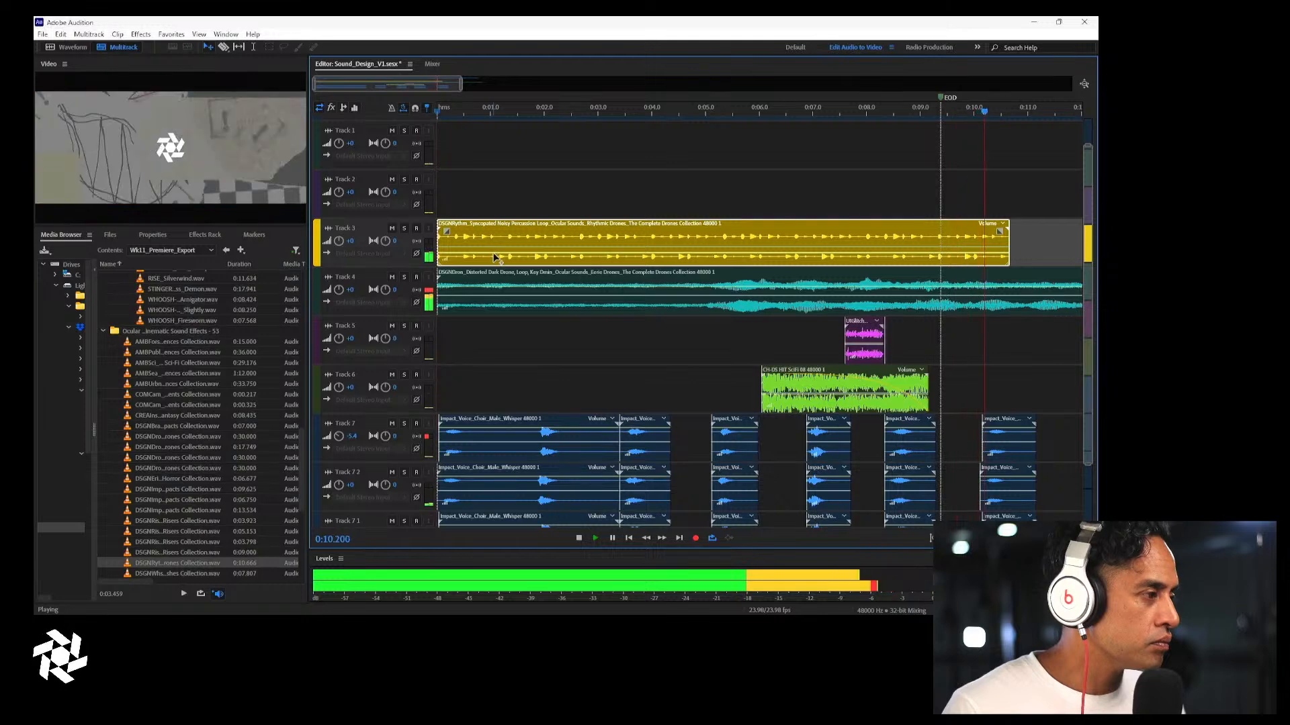
{"action": "key", "text": "space"}
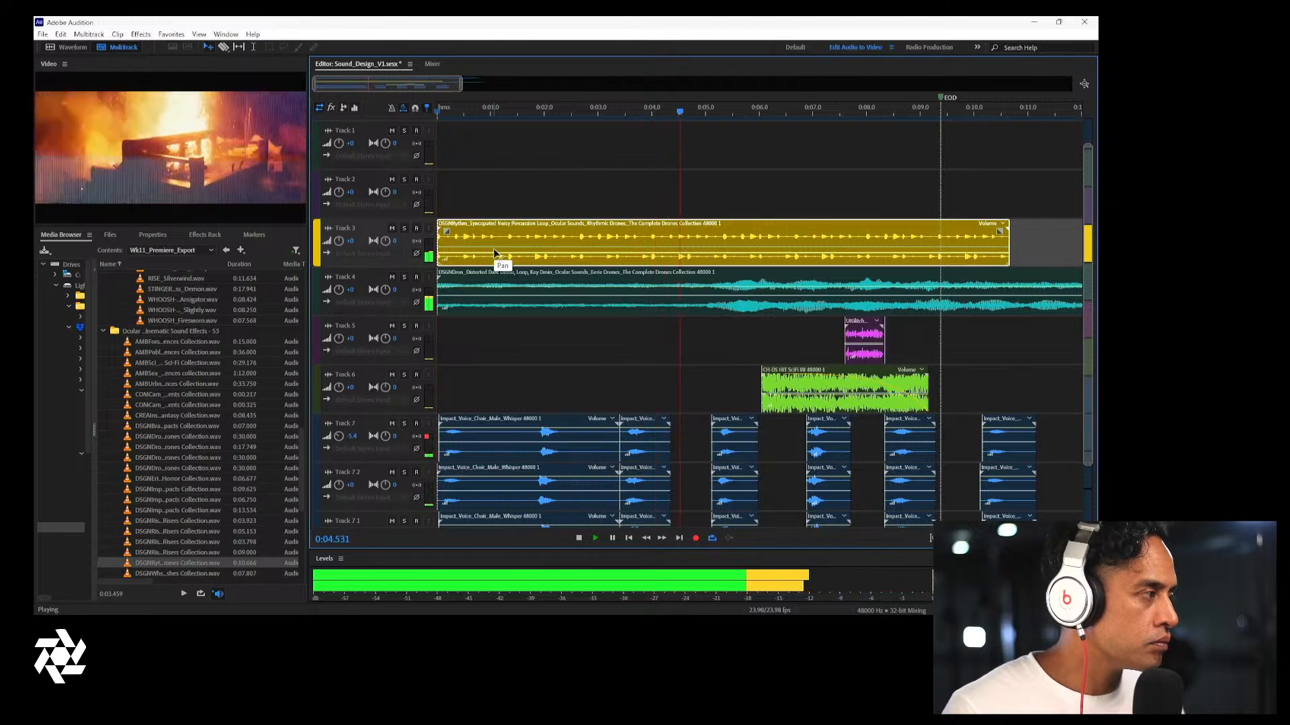
{"action": "key", "text": "space"}
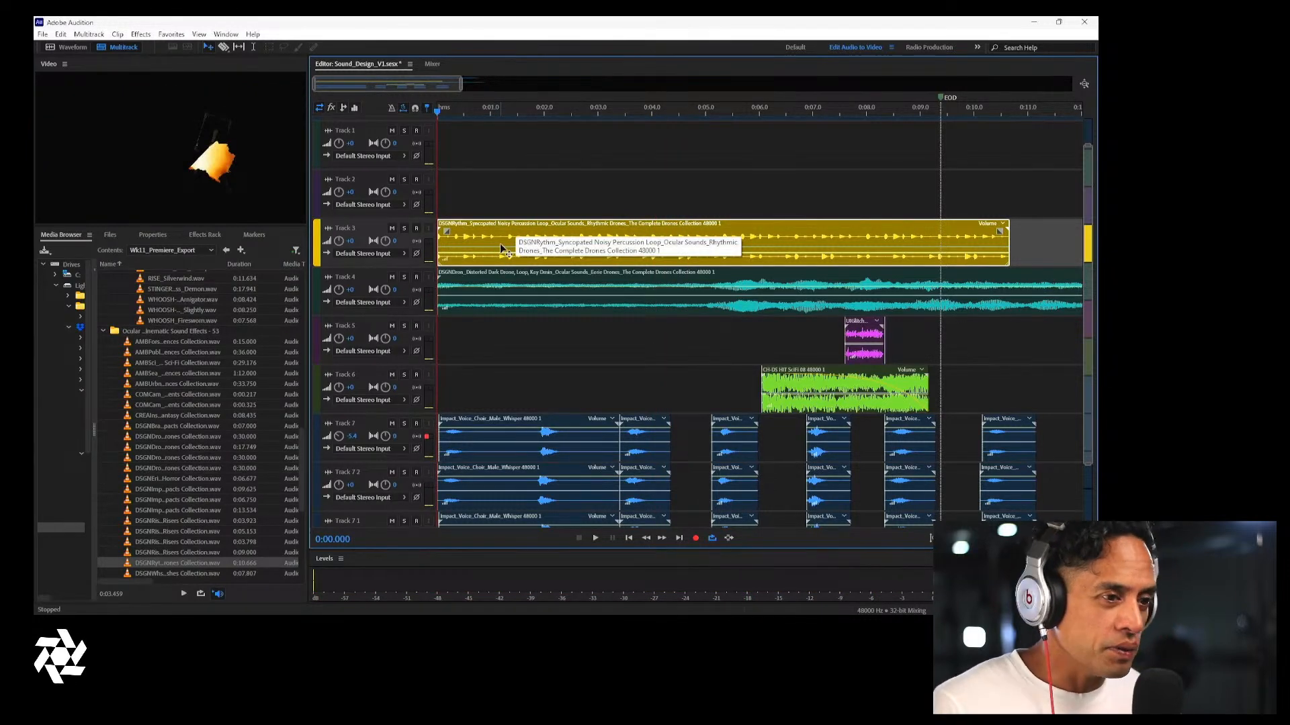
{"action": "key", "text": "Delete"}
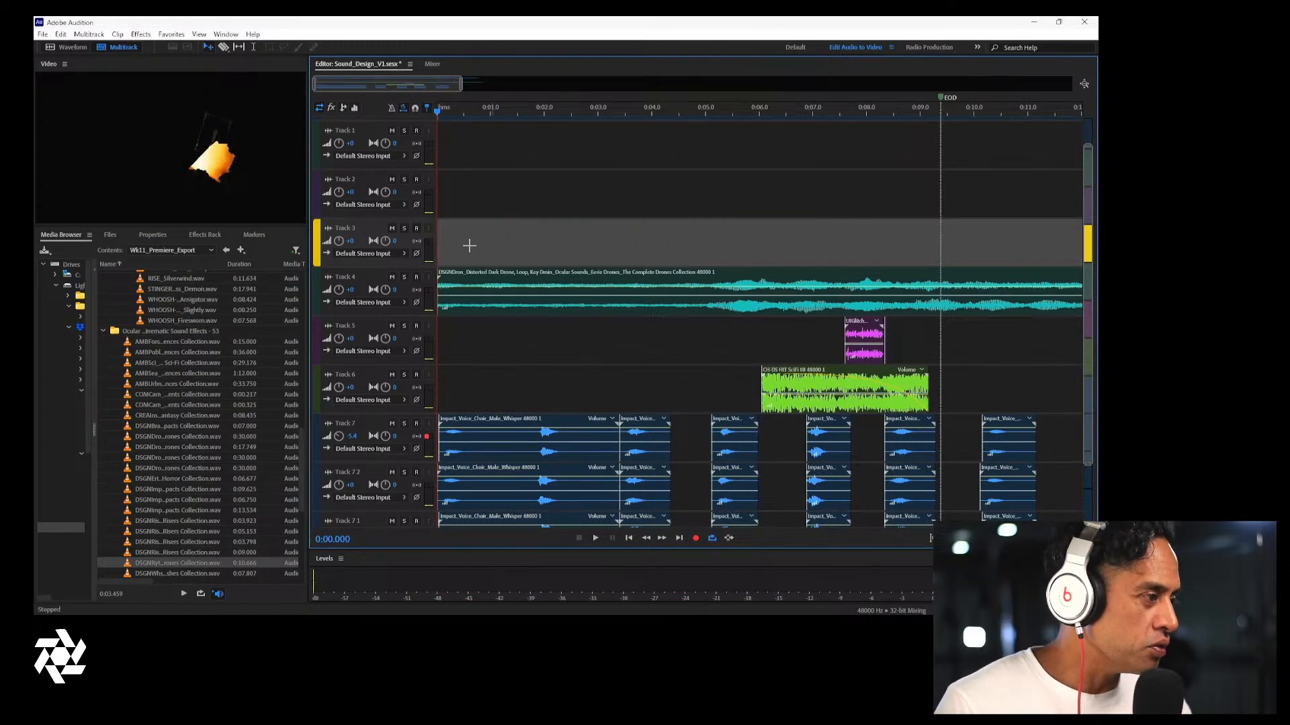
Audition the whoosh, foley, explosion and fire files, and place the Bullet Drop, Reverse into Zippo Transition sound at the start of Track 2
{"action": "scroll", "coordinate": [192, 563], "scroll_direction": "down", "scroll_amount": 4}
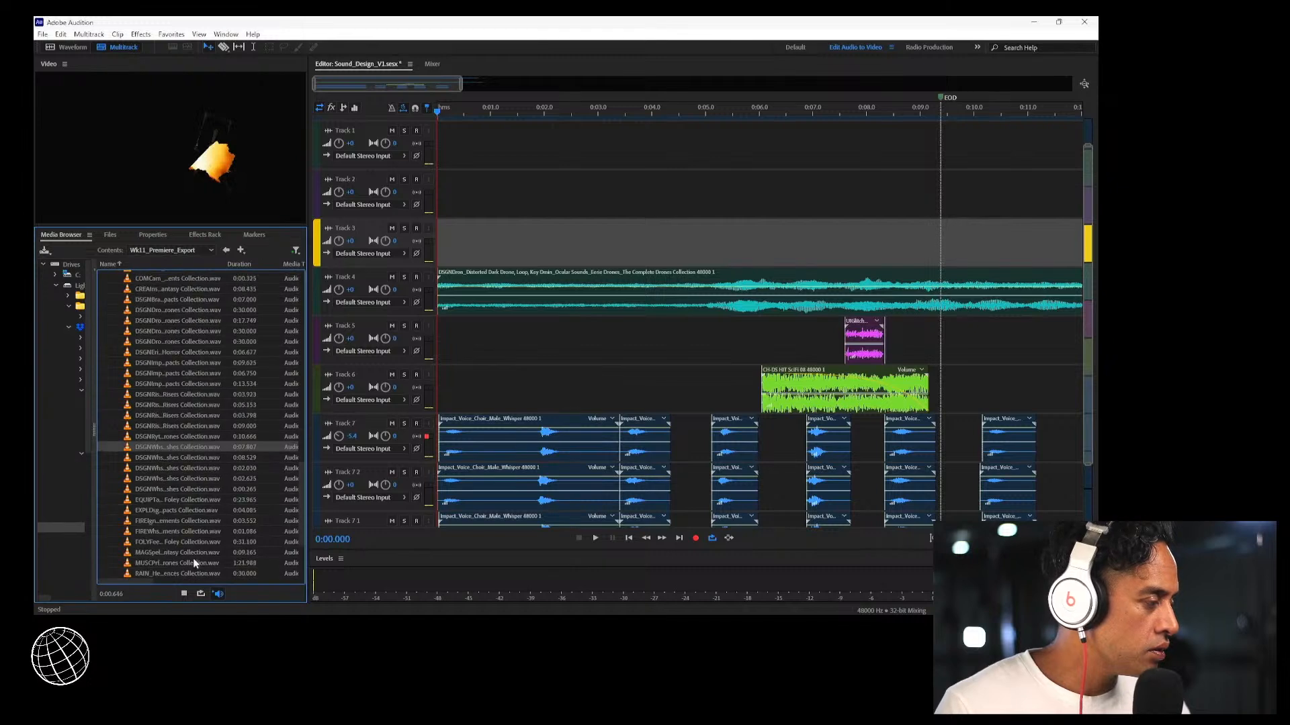
{"action": "left_click", "coordinate": [180, 459]}
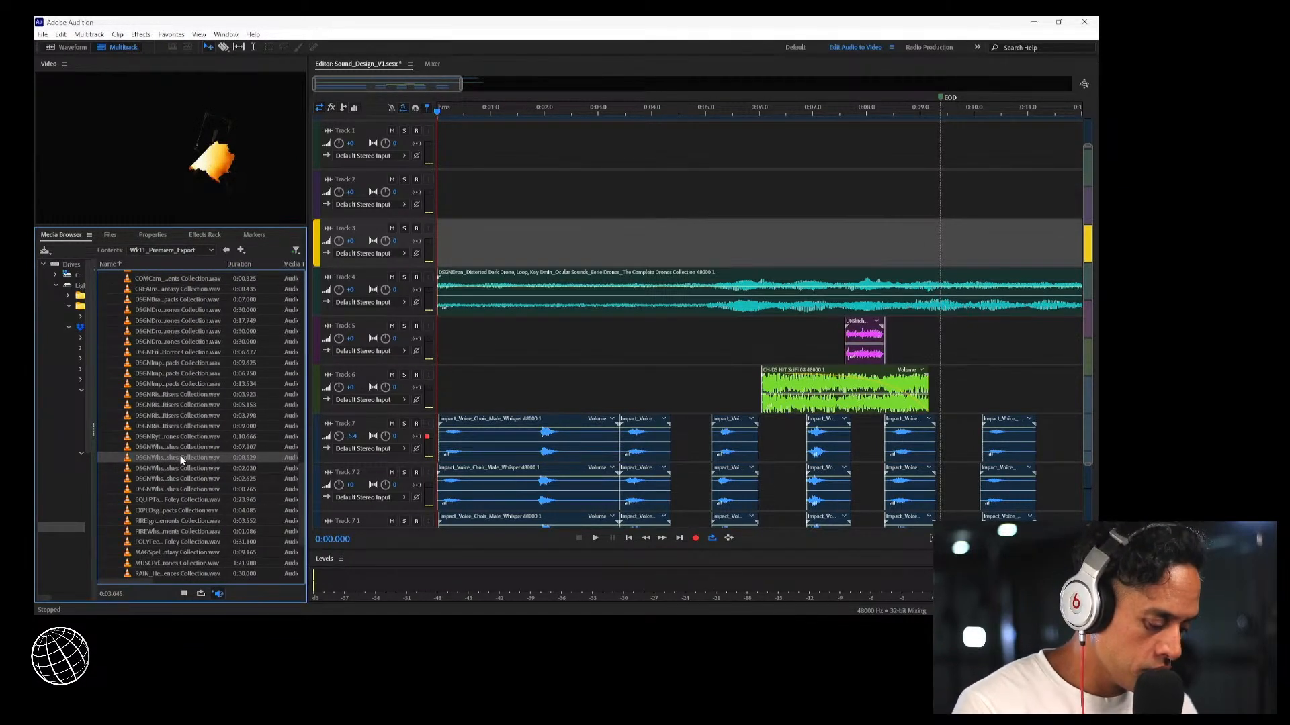
{"action": "key", "text": "Down"}
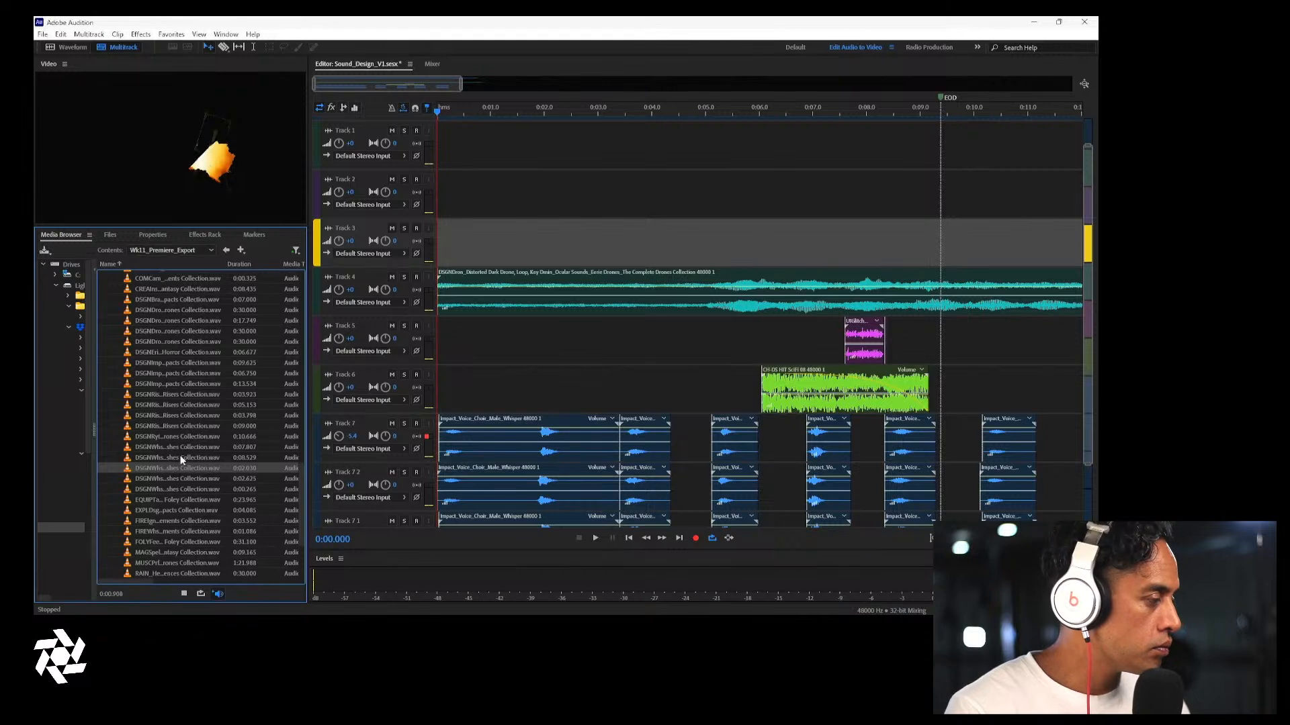
{"action": "key", "text": "Down"}
{"action": "key", "text": "Down"}
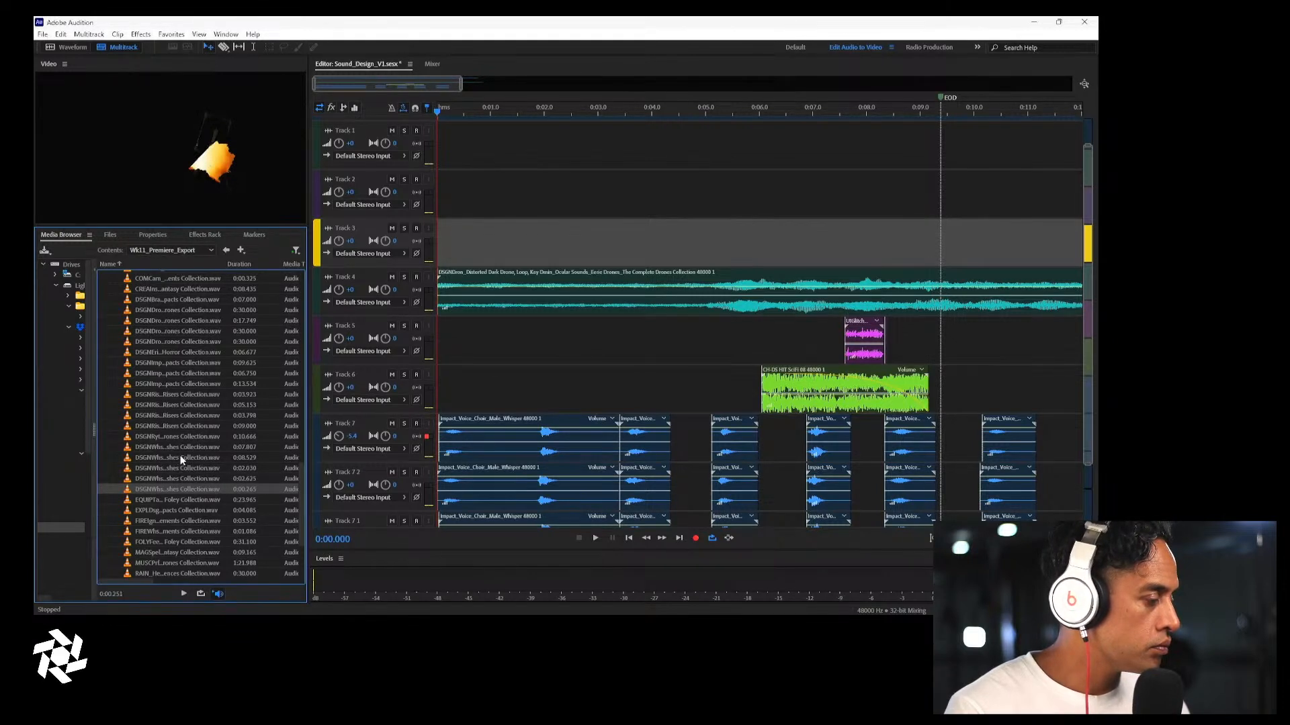
{"action": "key", "text": "Down"}
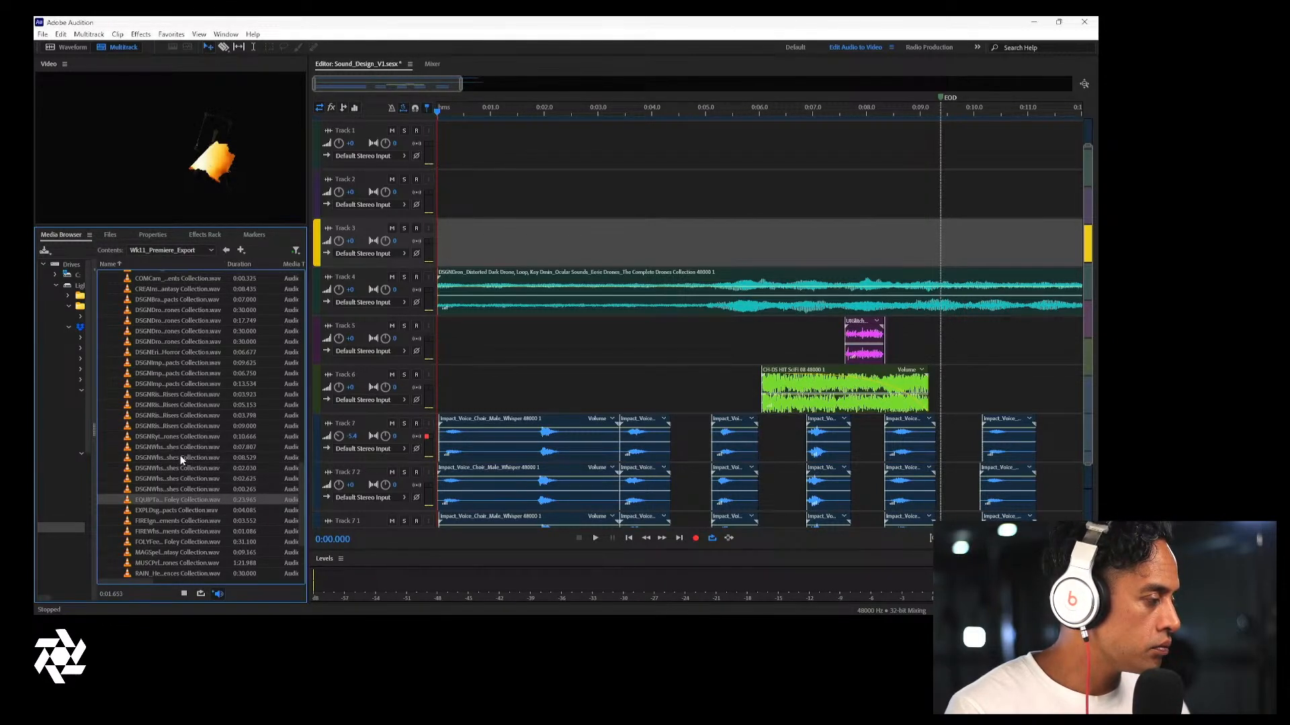
{"action": "key", "text": "Down"}
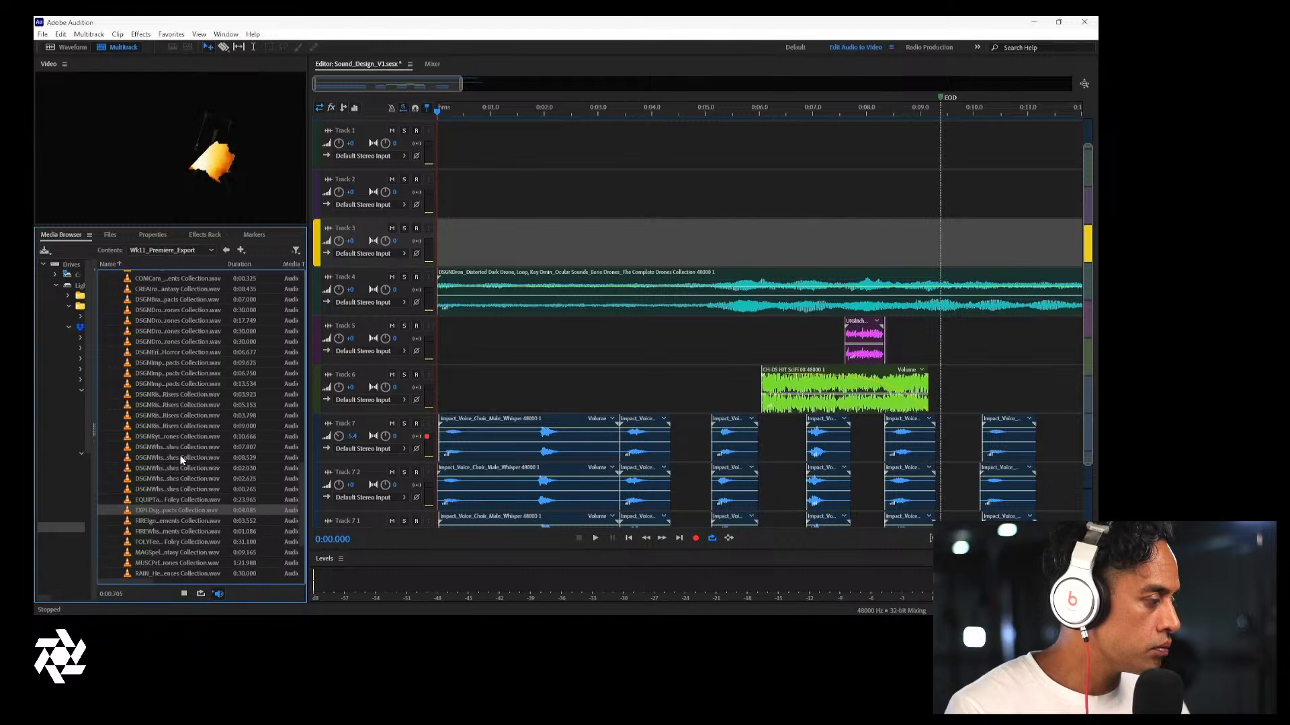
{"action": "key", "text": "Down"}
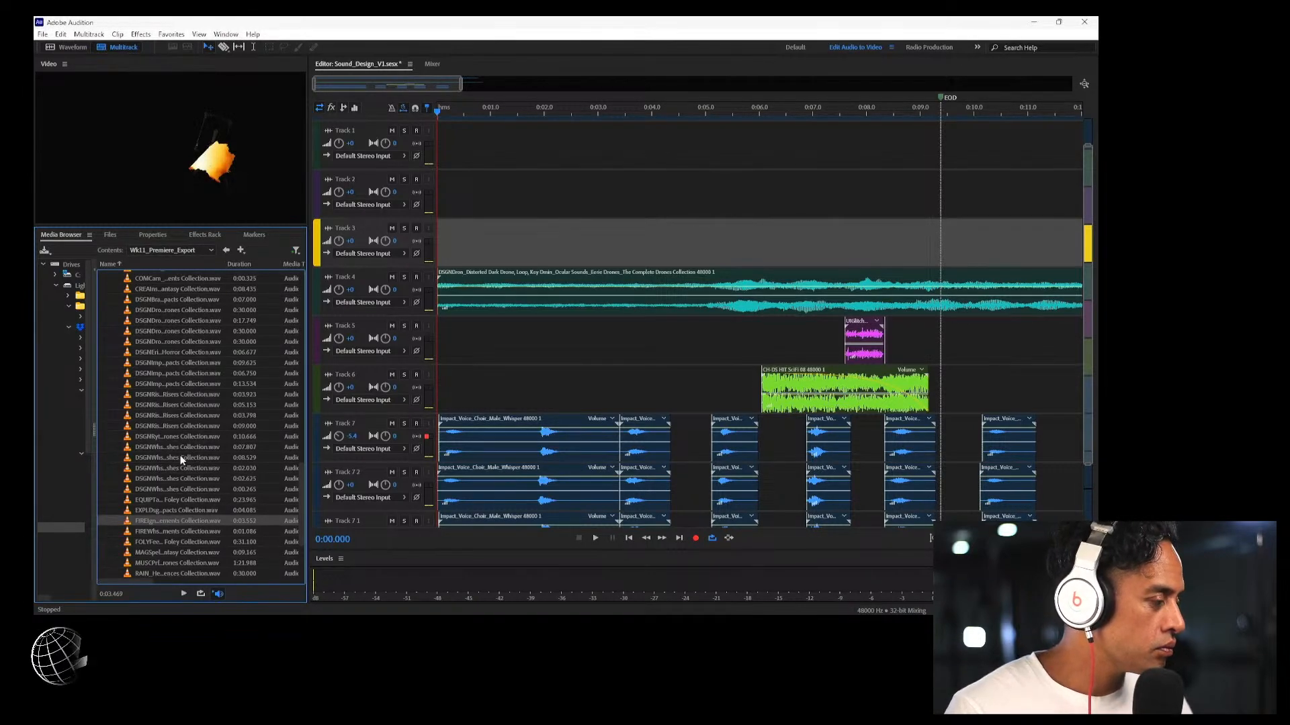
{"action": "left_click_drag", "start_coordinate": [223, 521], "coordinate": [420, 183]}
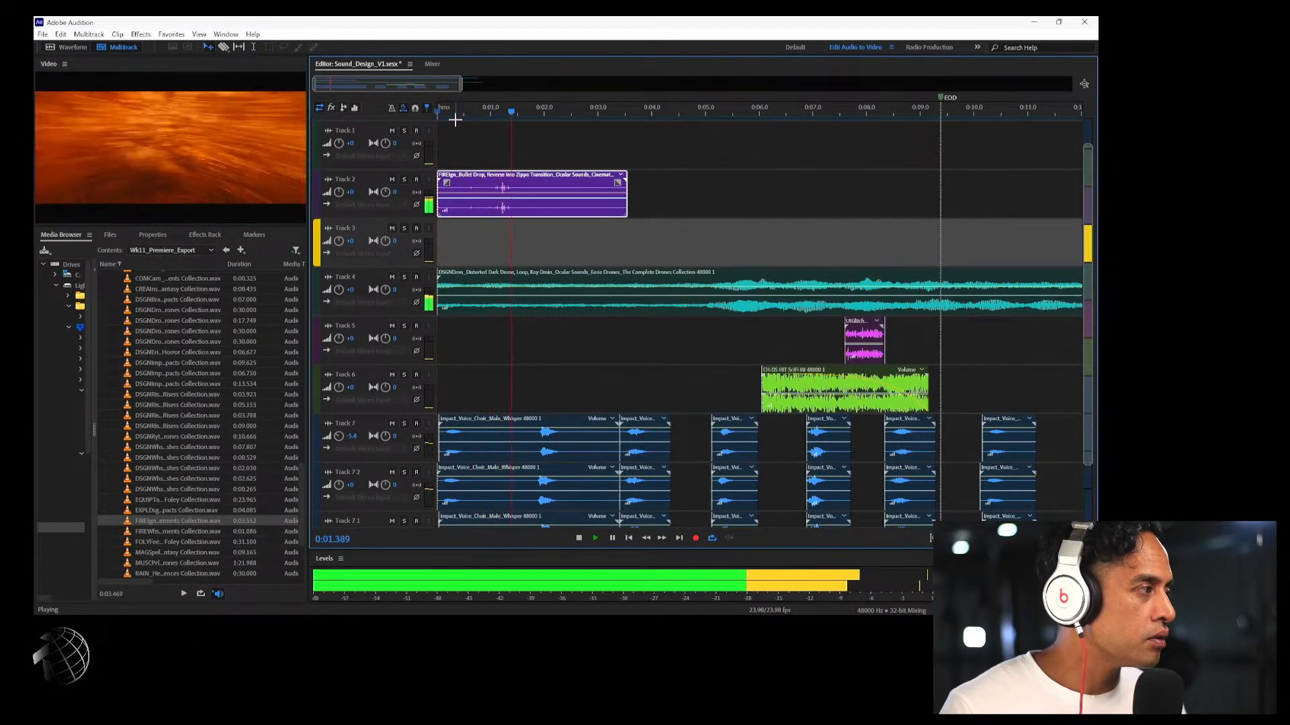
Audition the FIREWhsh crackling whoosh, place it on Track 3 at about 2.6 seconds, and play the result
{"action": "left_click", "coordinate": [169, 531]}
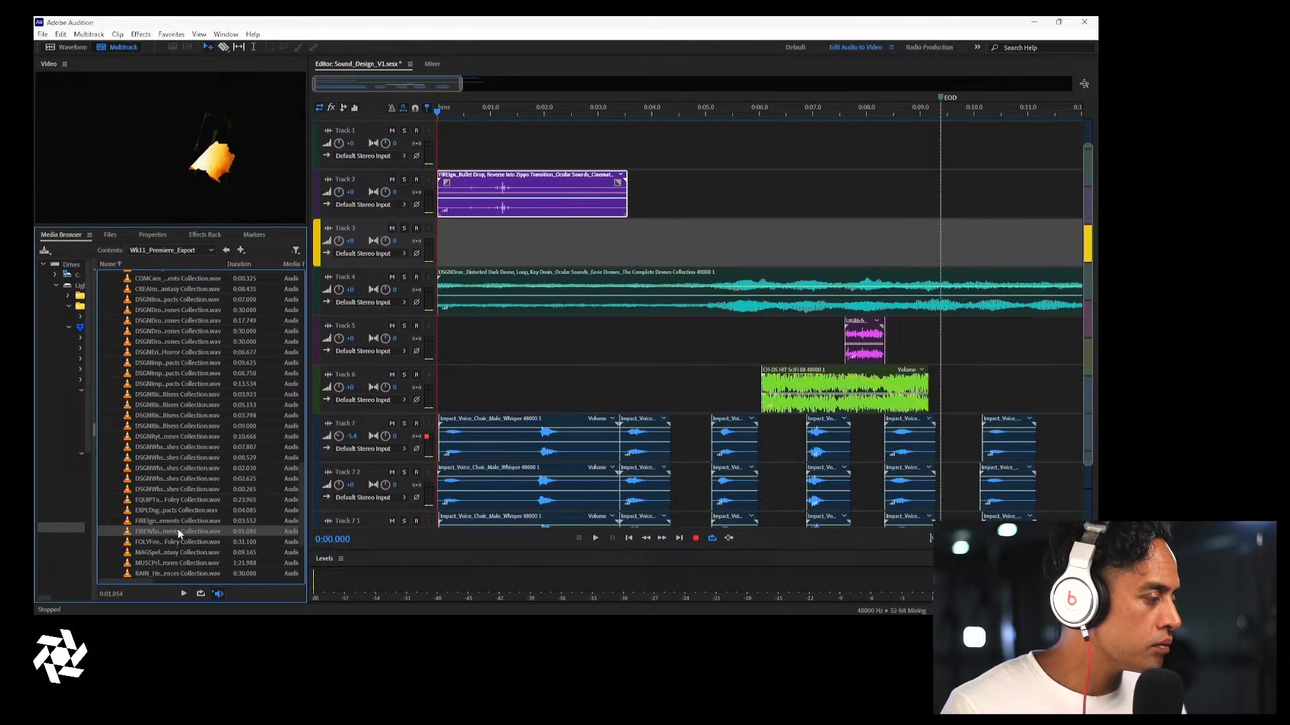
{"action": "left_click_drag", "start_coordinate": [177, 529], "coordinate": [578, 255]}
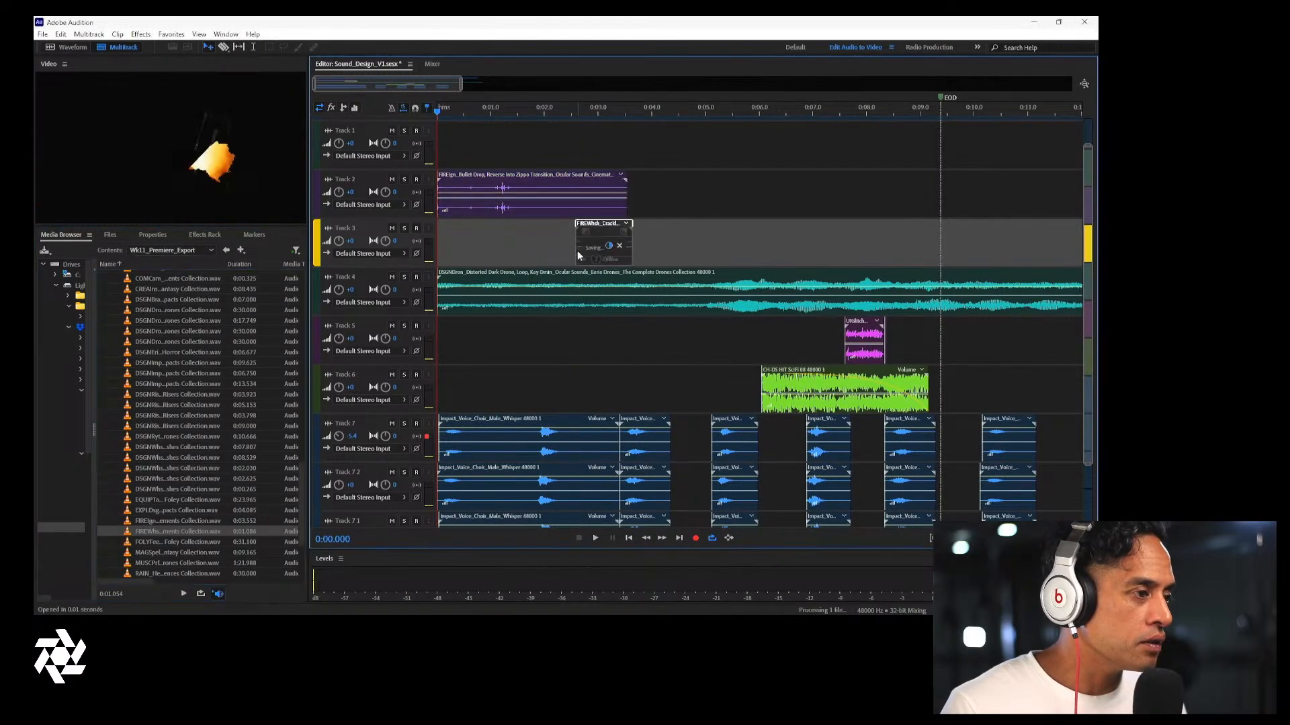
{"action": "key", "text": "space"}
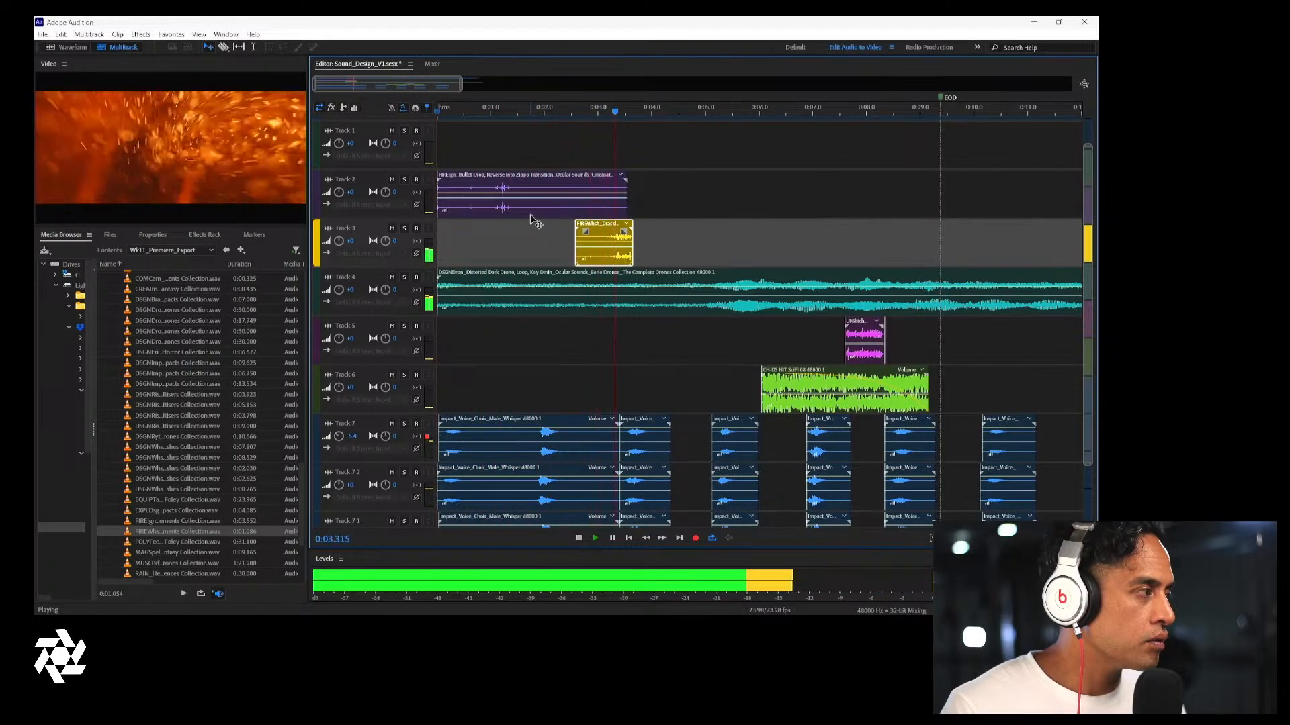
{"action": "key", "text": "space"}
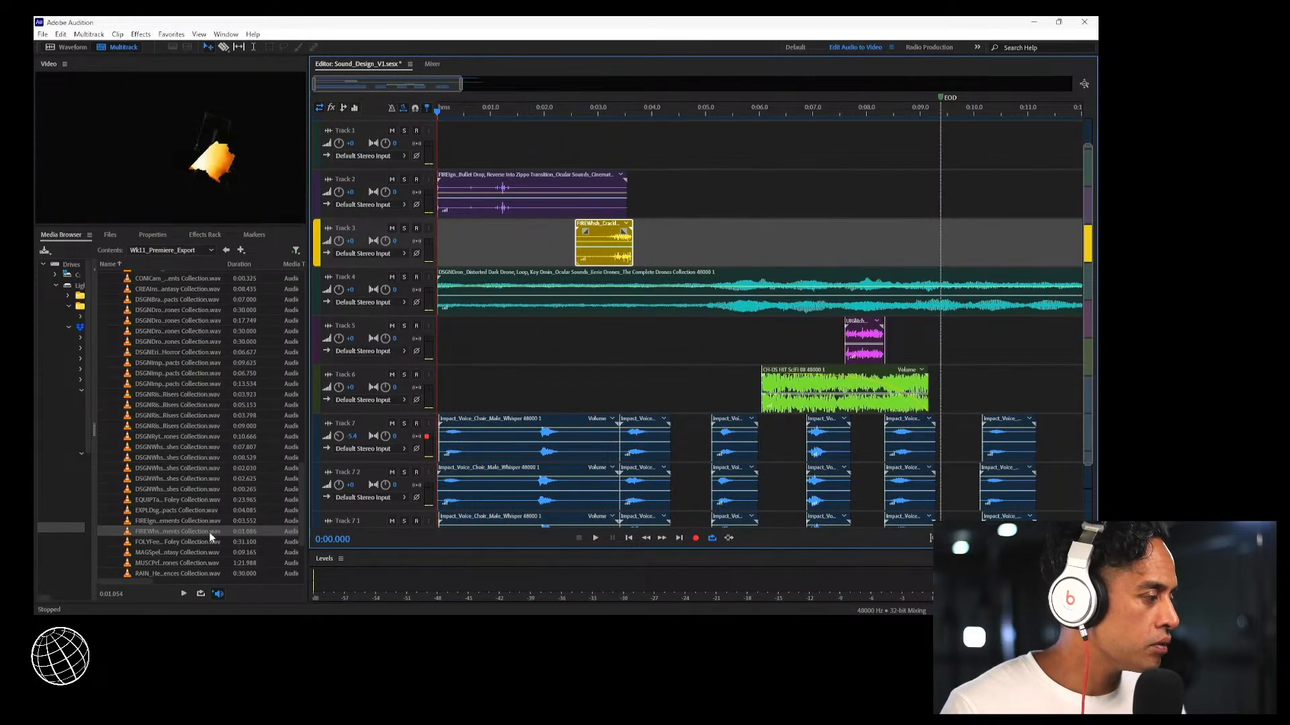
Audition the foley, music and magic spell files, and place Classic Fire Spell Launch on Track 1 at about 1.5 seconds
{"action": "left_click", "coordinate": [191, 541]}
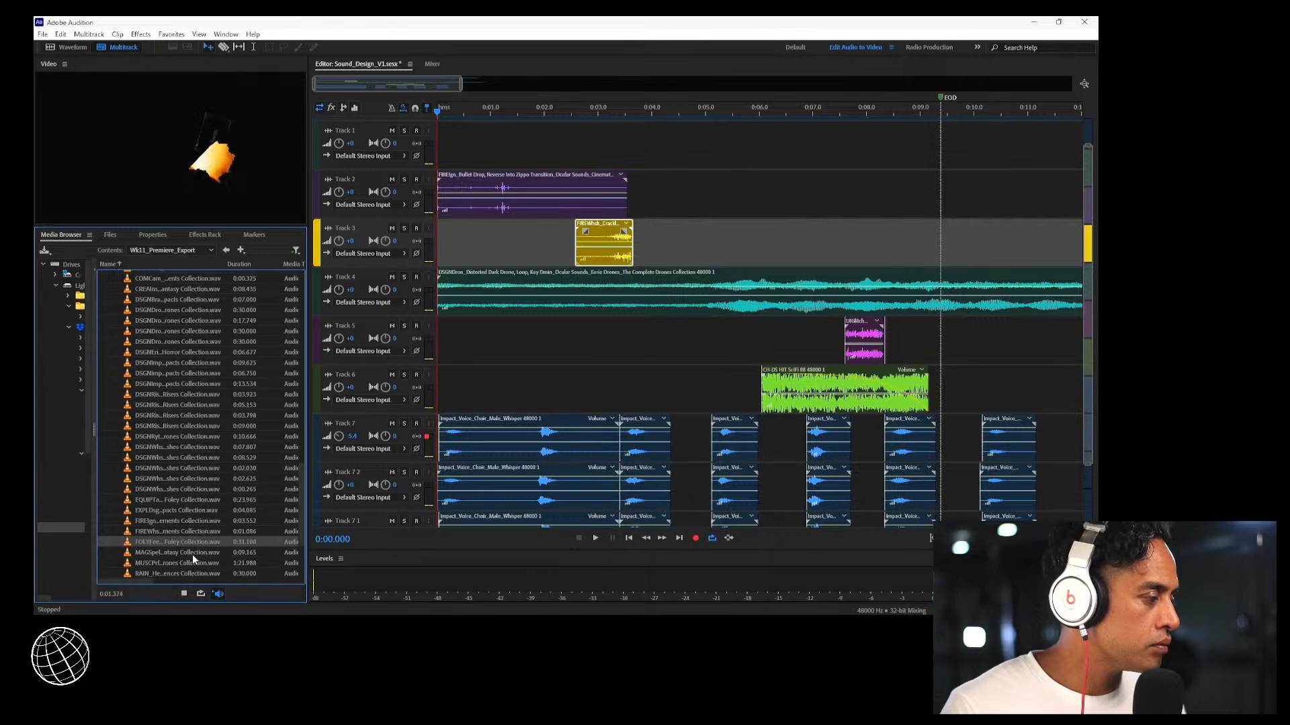
{"action": "scroll", "coordinate": [192, 554], "scroll_direction": "down", "scroll_amount": 2}
{"action": "left_click", "coordinate": [209, 498]}
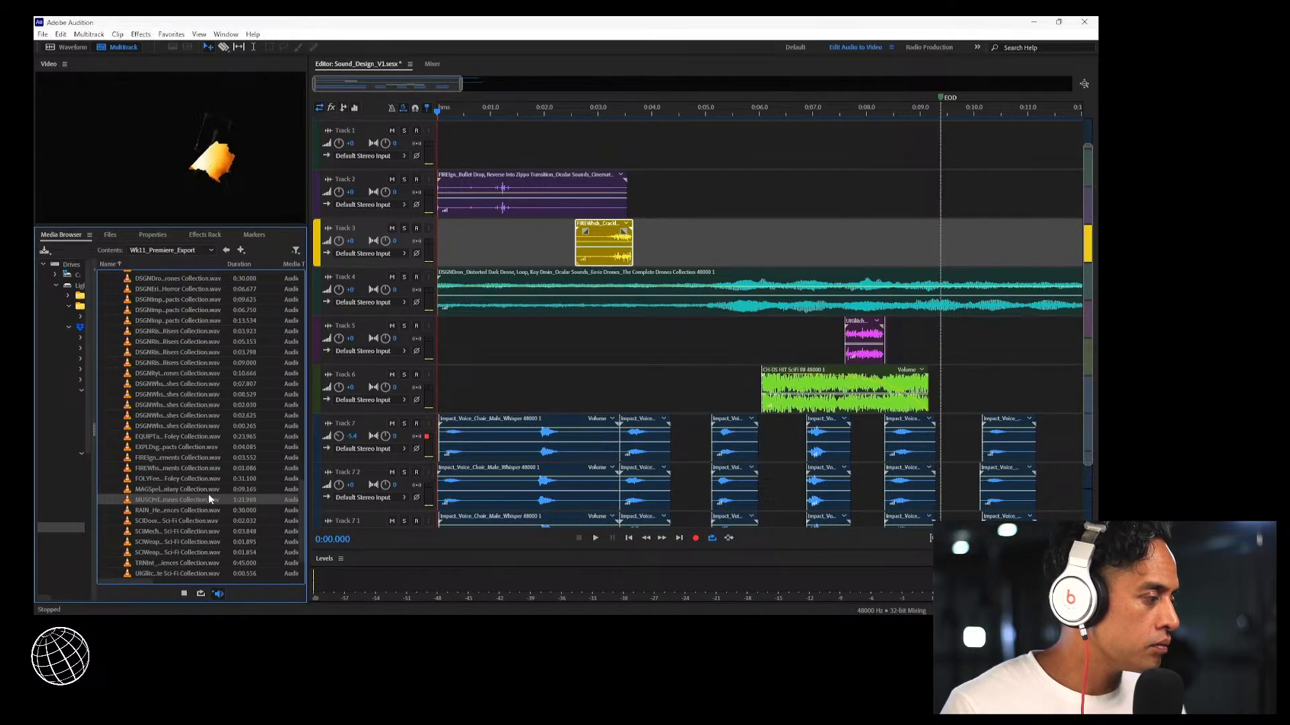
{"action": "left_click", "coordinate": [204, 490]}
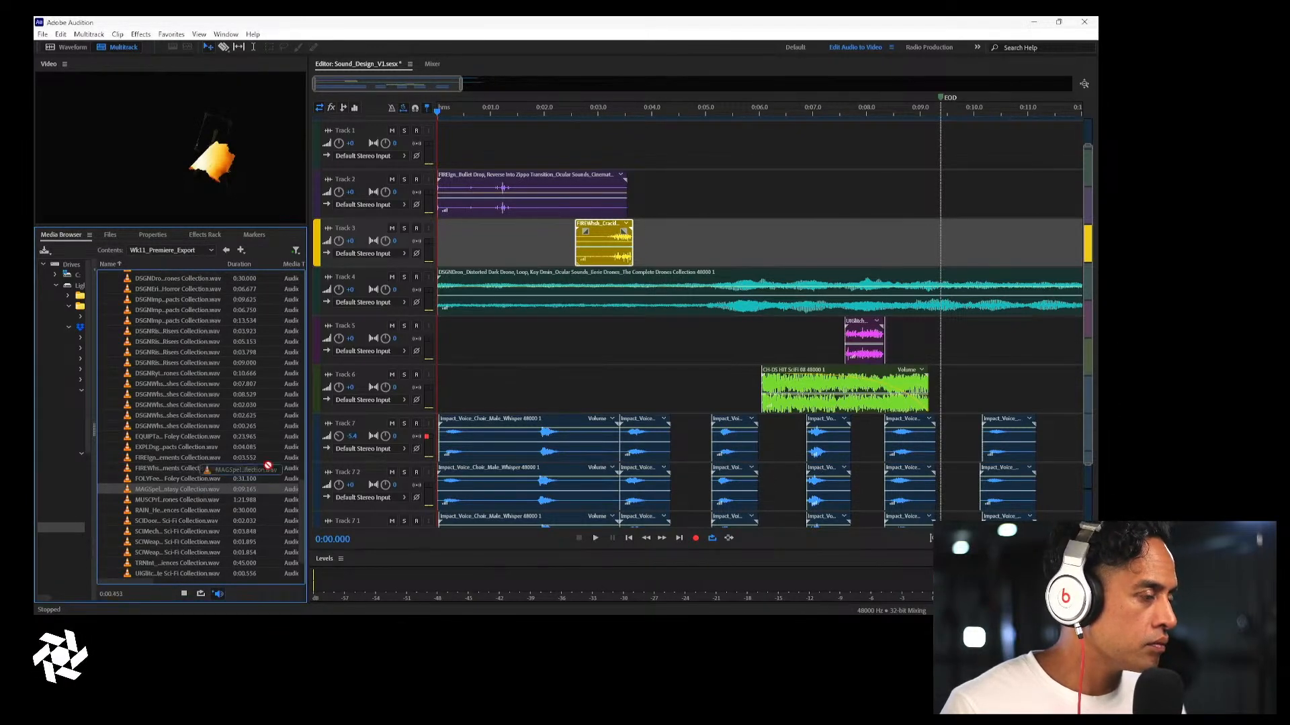
{"action": "left_click_drag", "start_coordinate": [267, 464], "coordinate": [516, 143]}
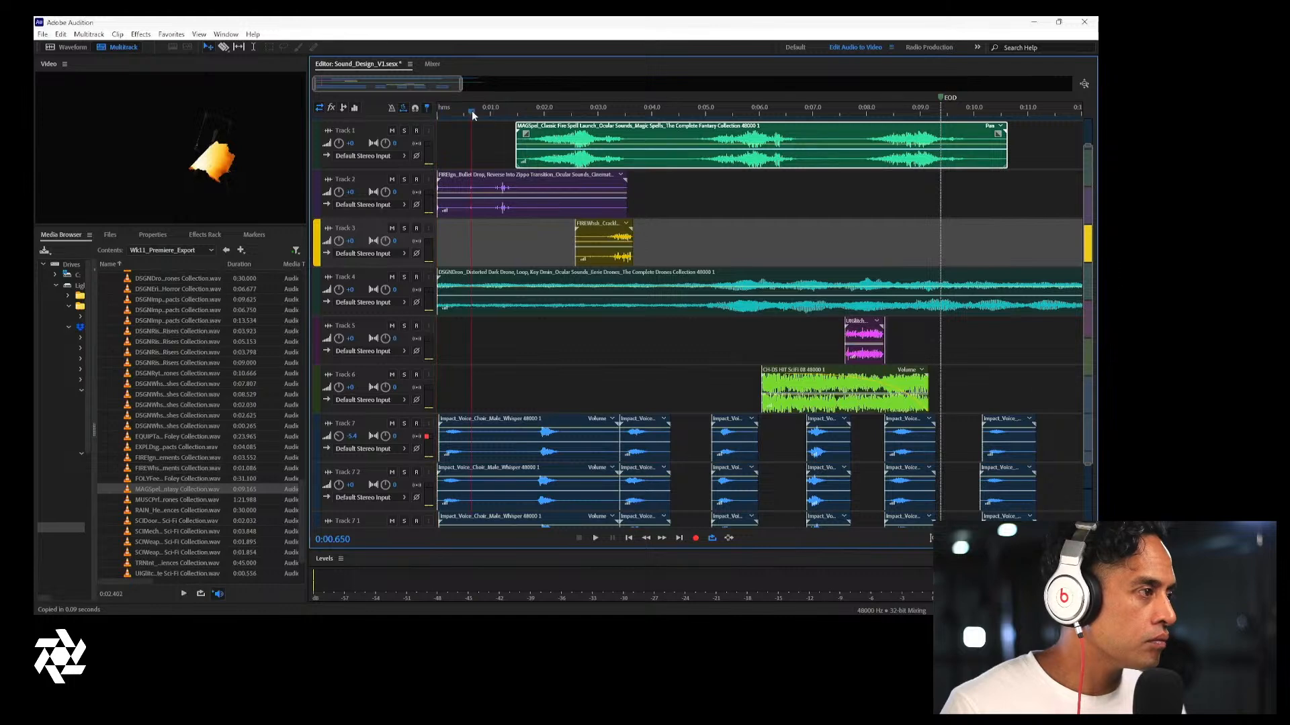
{"action": "key", "text": "space"}
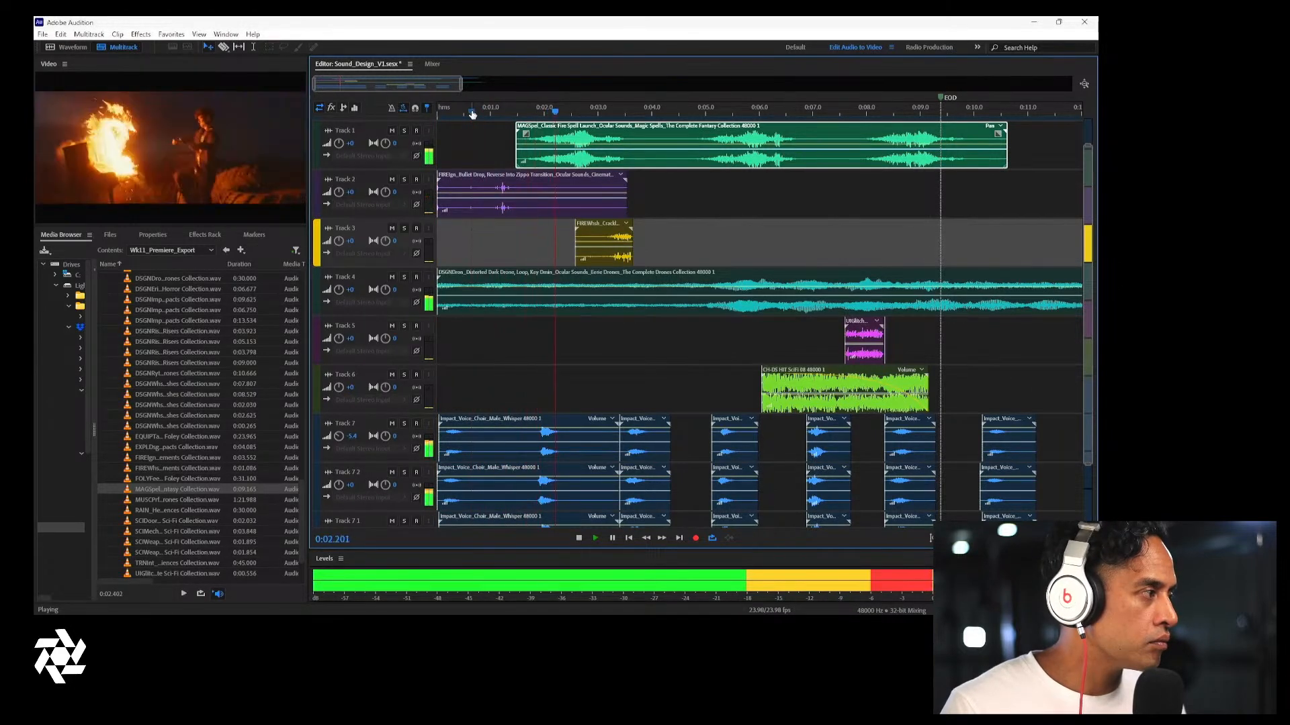
{"action": "key", "text": "space"}
Move the Classic Fire Spell Launch clip to start at about 2.4 seconds on Track 1 and play from there
{"action": "left_click", "coordinate": [671, 165]}
{"action": "left_click_drag", "start_coordinate": [672, 165], "coordinate": [726, 165]}
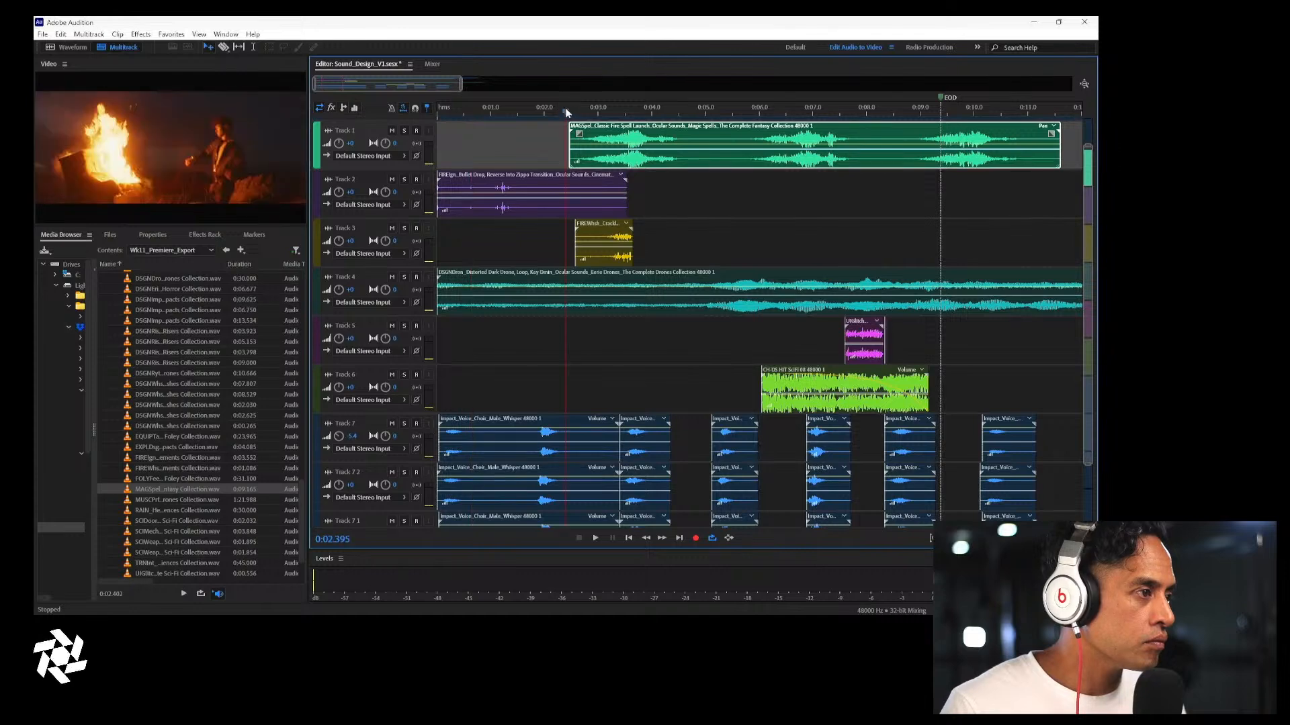
{"action": "key", "text": "space"}
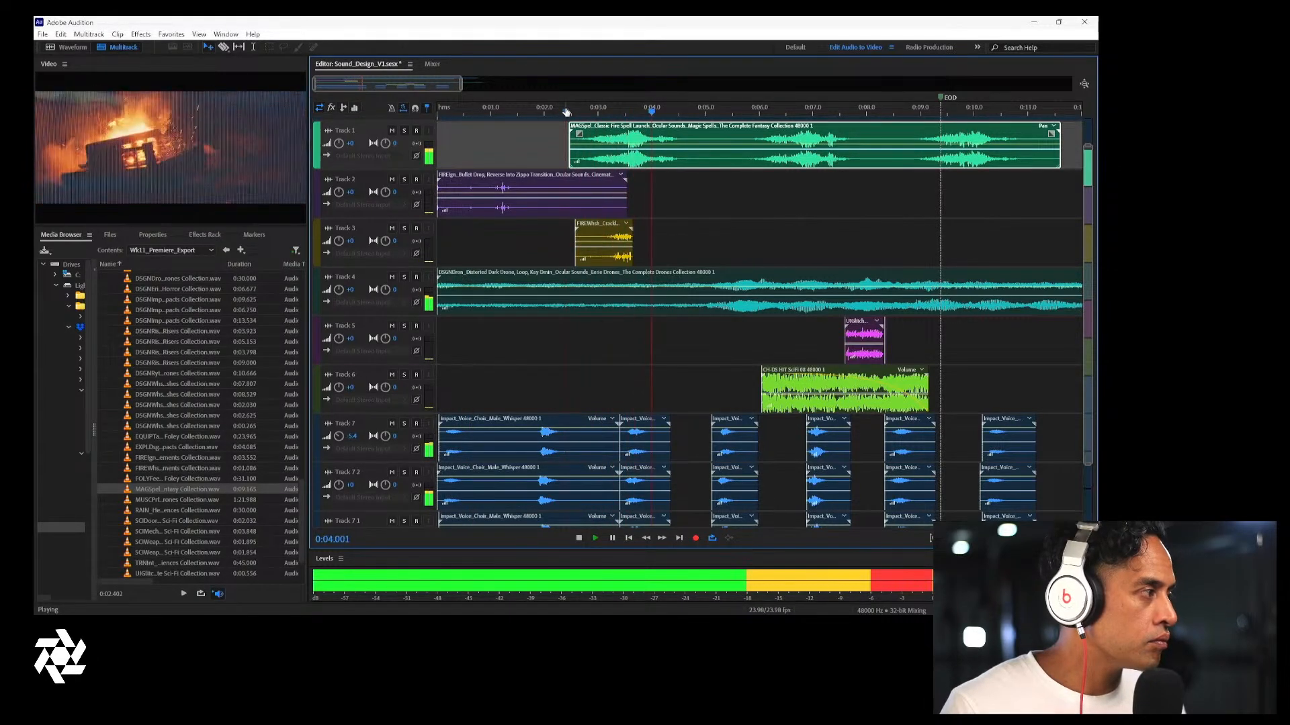
{"action": "key", "text": "space"}
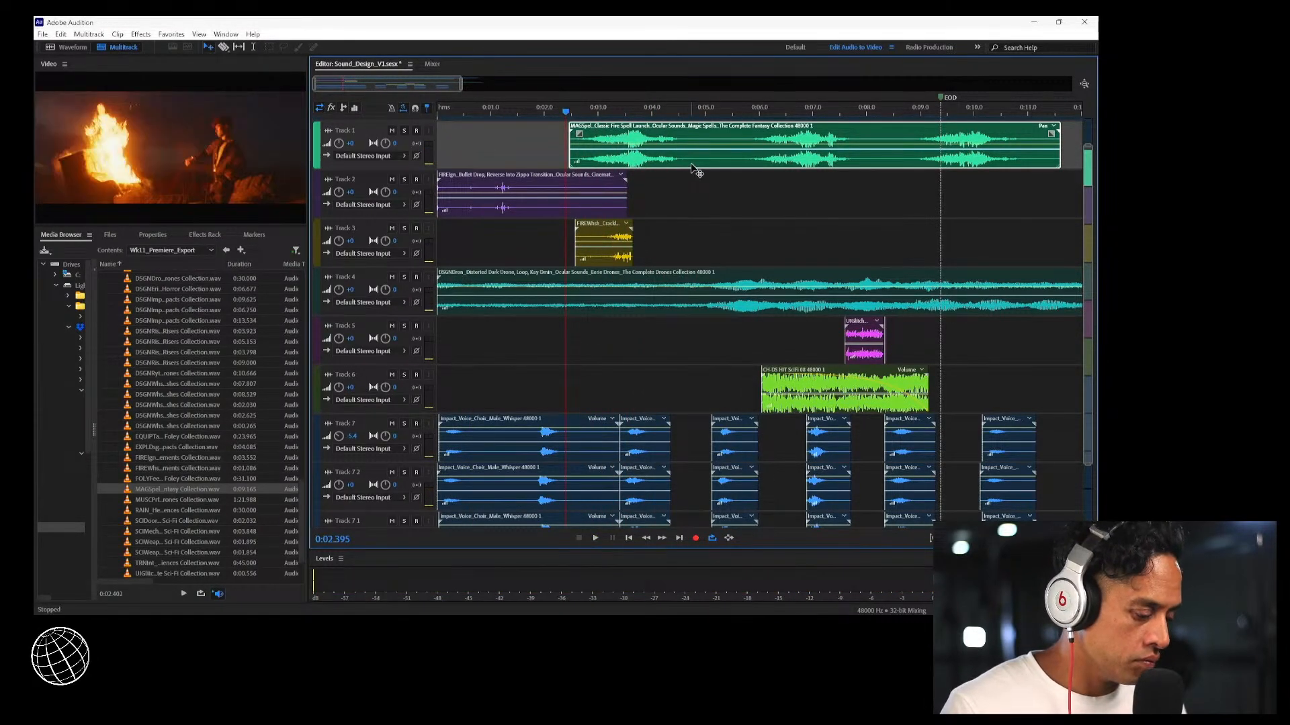
Split the fire spell clip and the Track 4 drone at about 4.8 seconds, and replay from about 2.4 seconds
{"action": "left_click", "coordinate": [697, 163]}
{"action": "key", "text": "space"}
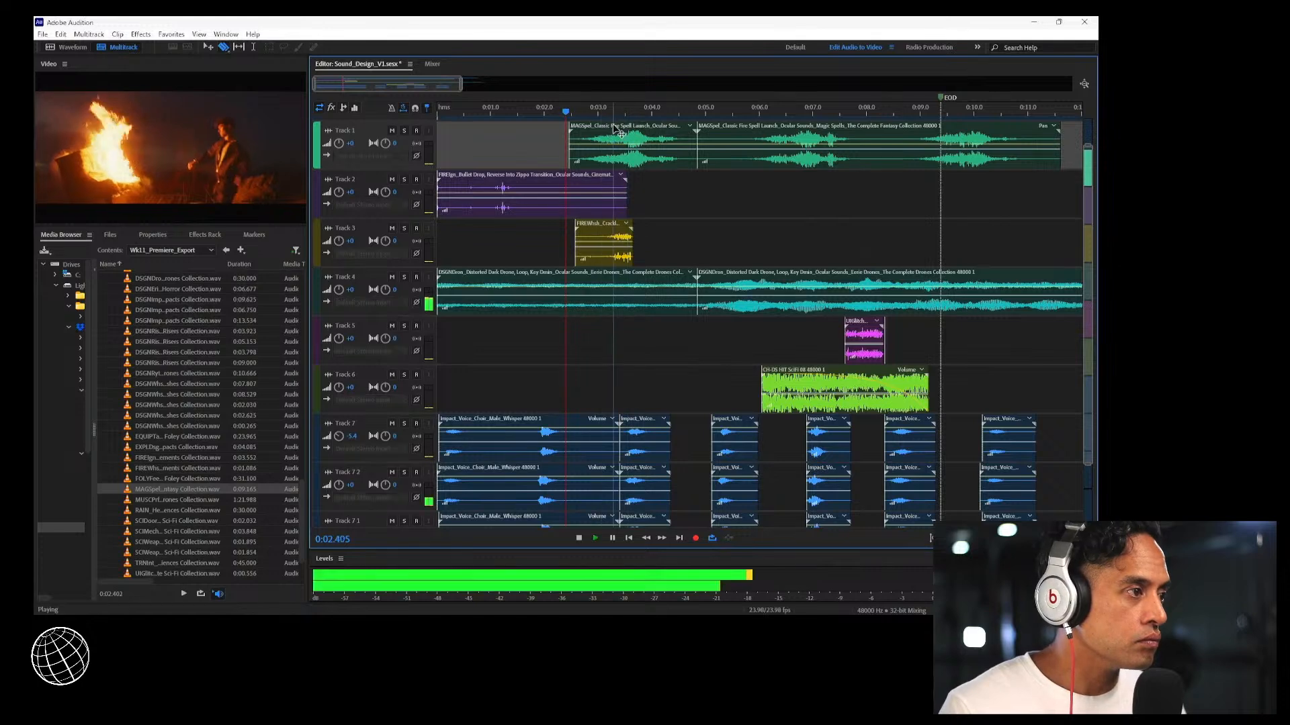
{"action": "key", "text": "space"}
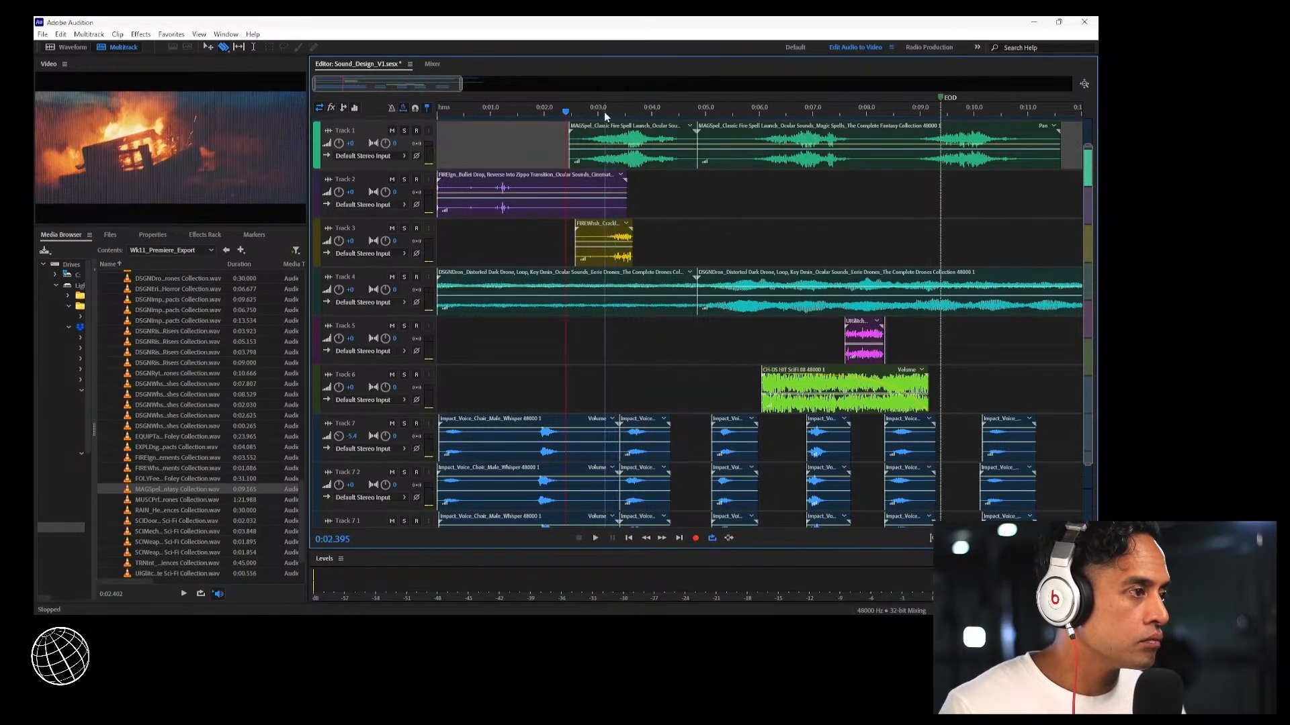
{"action": "key", "text": "space"}
{"action": "key", "text": "space"}
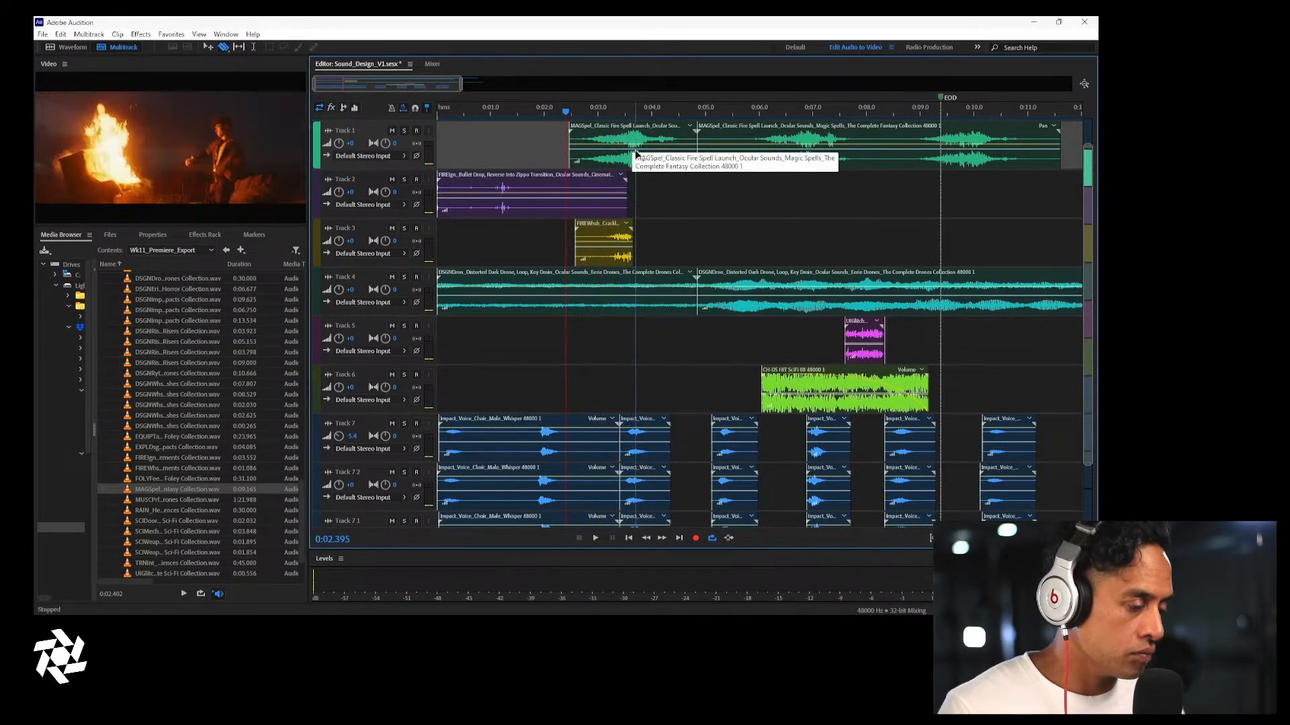
Try the first fire spell segment on Track 1 slightly earlier, play it, and return the segment to its previous position
{"action": "left_click_drag", "start_coordinate": [637, 155], "coordinate": [643, 166]}
{"action": "key", "text": "space"}
{"action": "key", "text": "space"}
{"action": "key", "text": "space"}
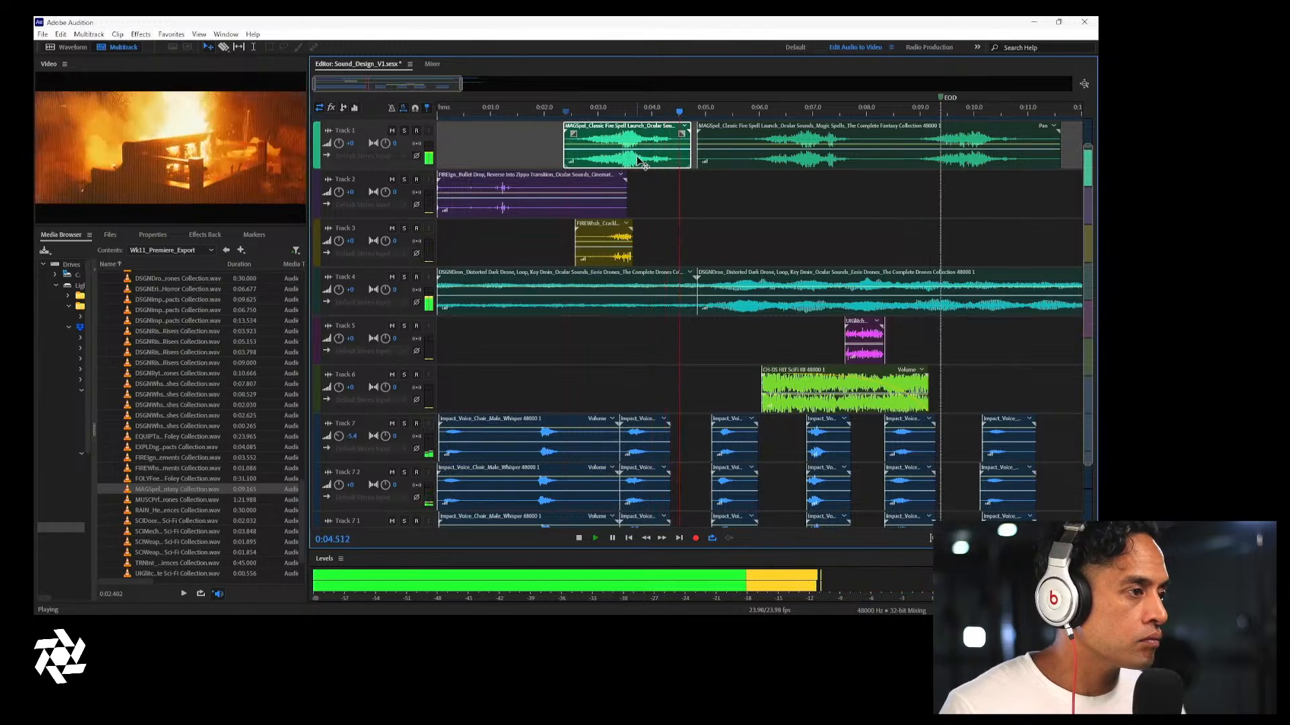
{"action": "key", "text": "space"}
{"action": "left_click_drag", "start_coordinate": [644, 166], "coordinate": [644, 167]}
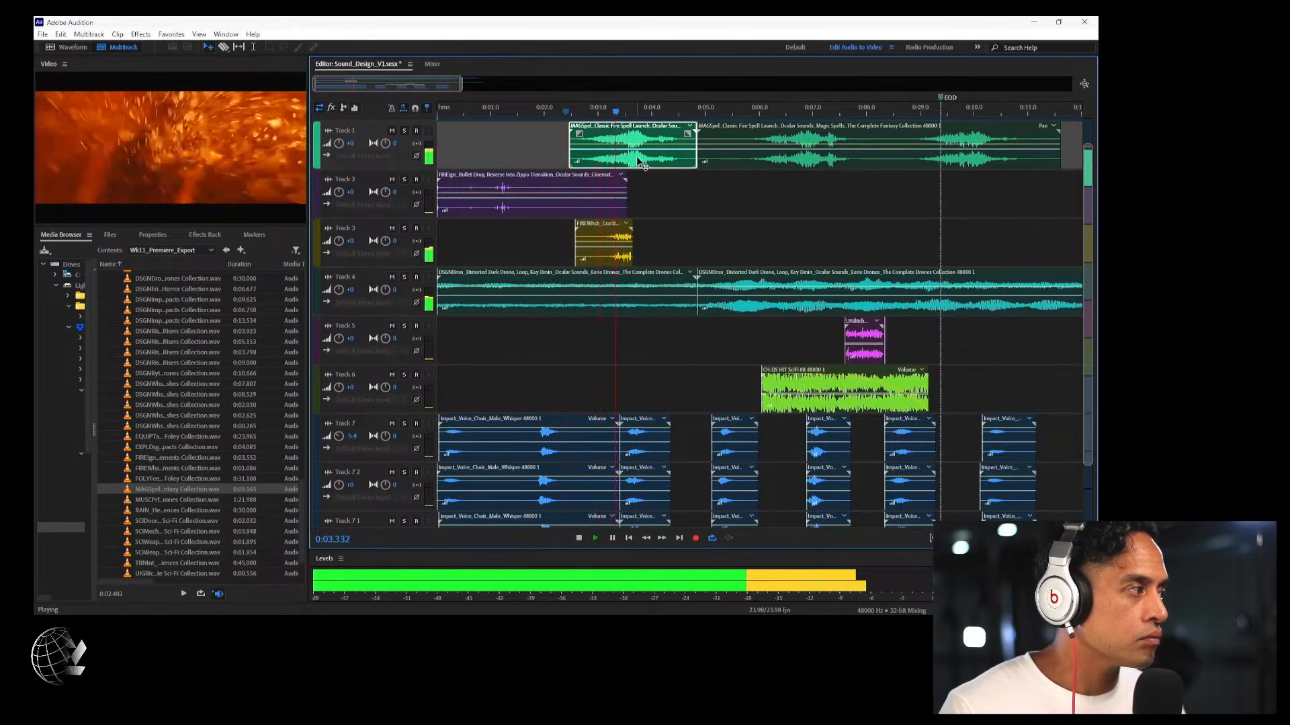
{"action": "key", "text": "space"}
Play from about 6 seconds, move the second fire spell segment on Track 1 to start at about 5.8 seconds, and replay
{"action": "left_click_drag", "start_coordinate": [742, 114], "coordinate": [763, 118]}
{"action": "key", "text": "space"}
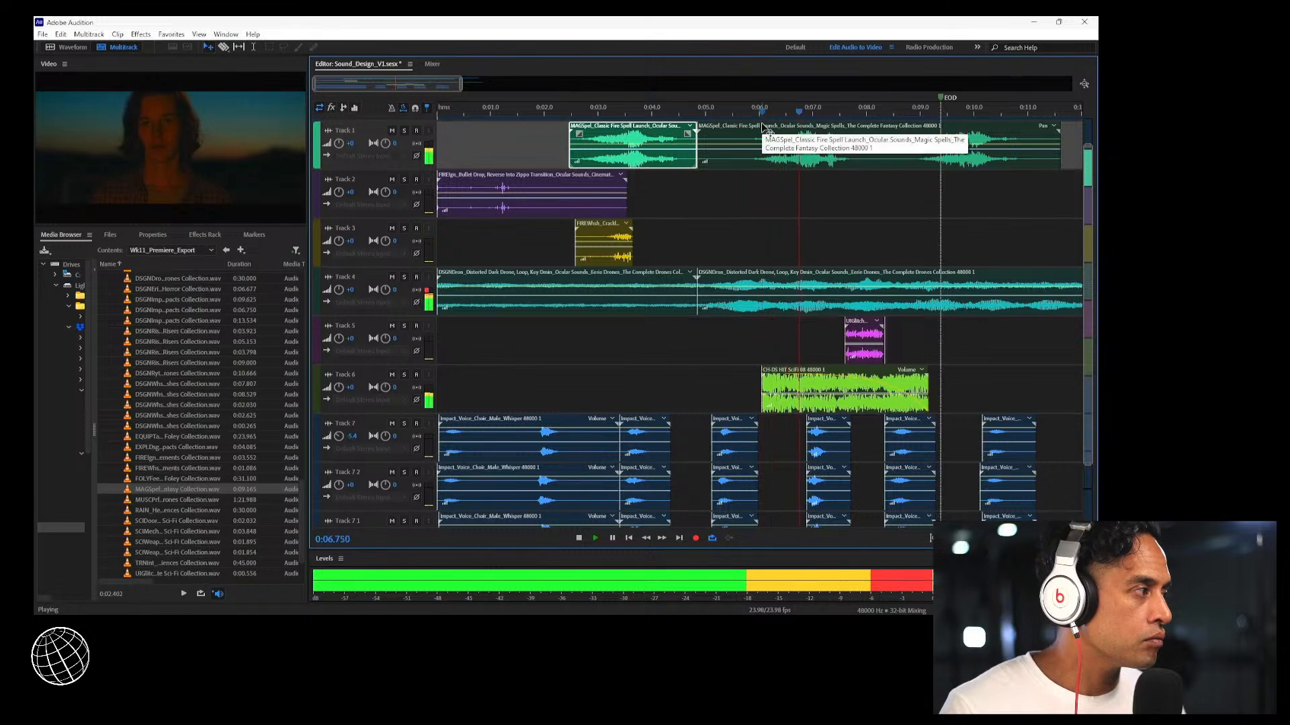
{"action": "key", "text": "space"}
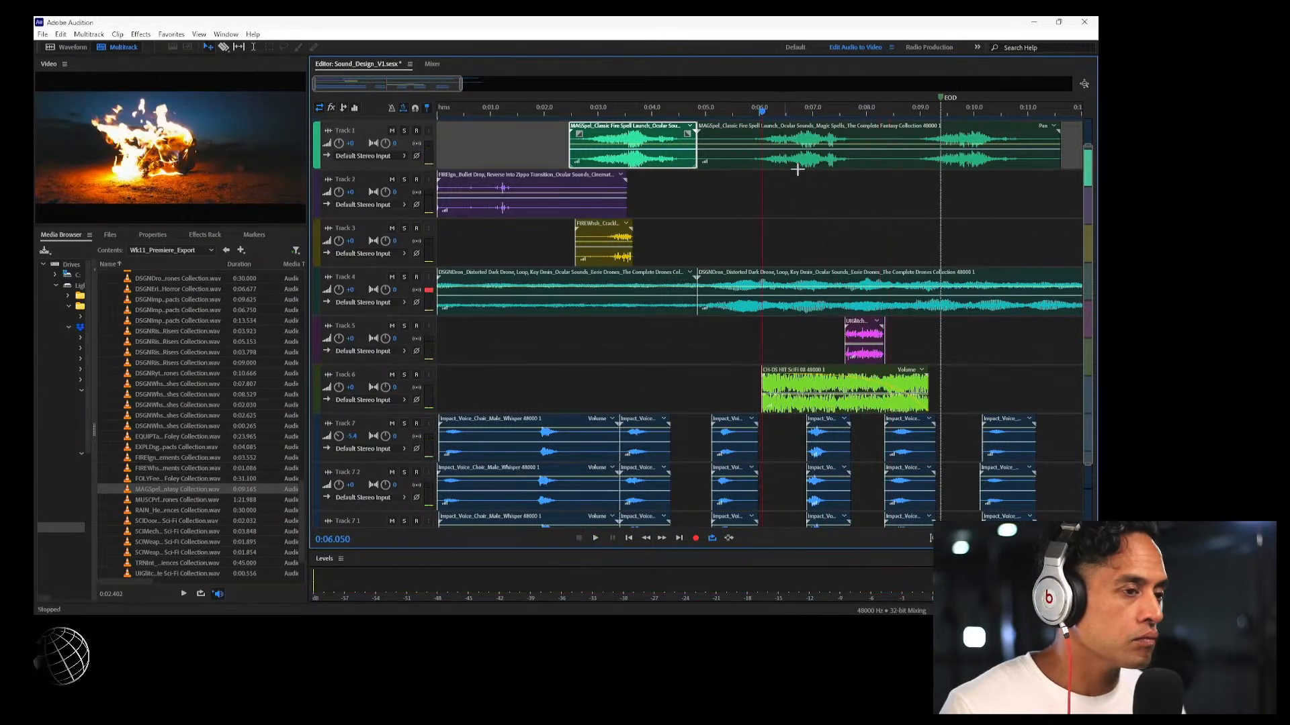
{"action": "left_click_drag", "start_coordinate": [904, 157], "coordinate": [958, 155]}
{"action": "key", "text": "space"}
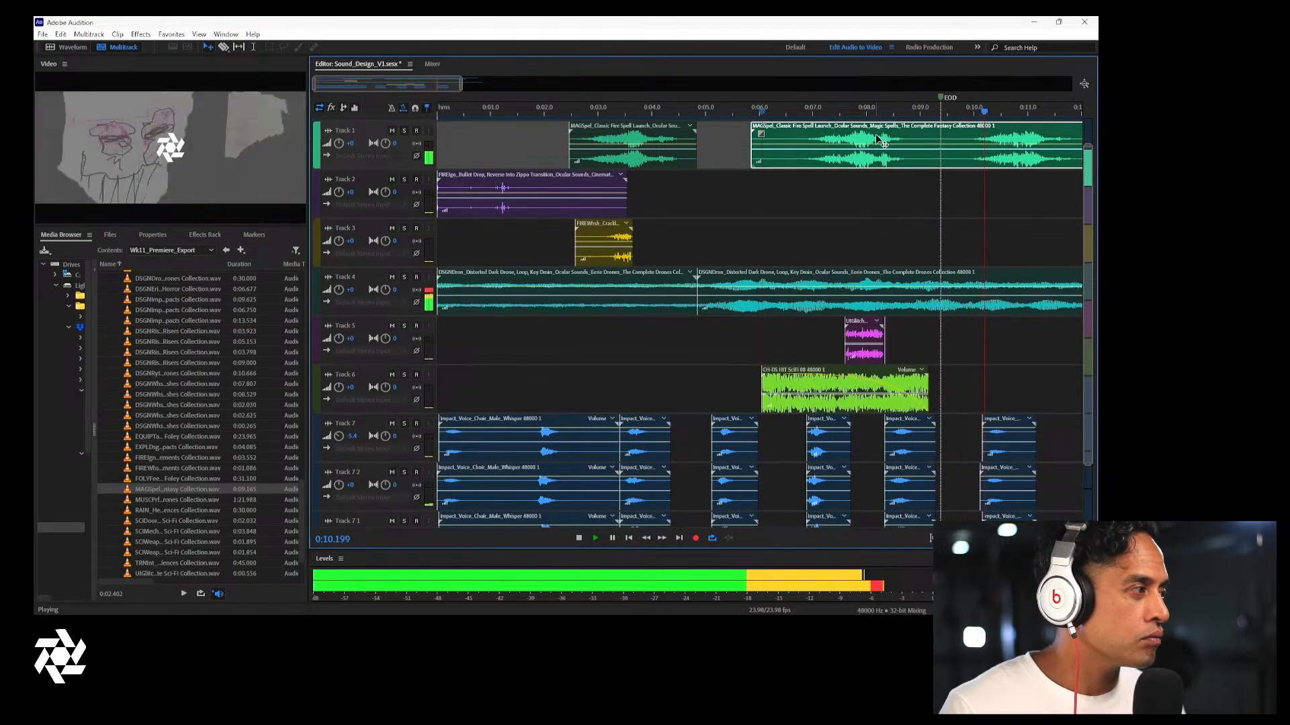
{"action": "key", "text": "space"}
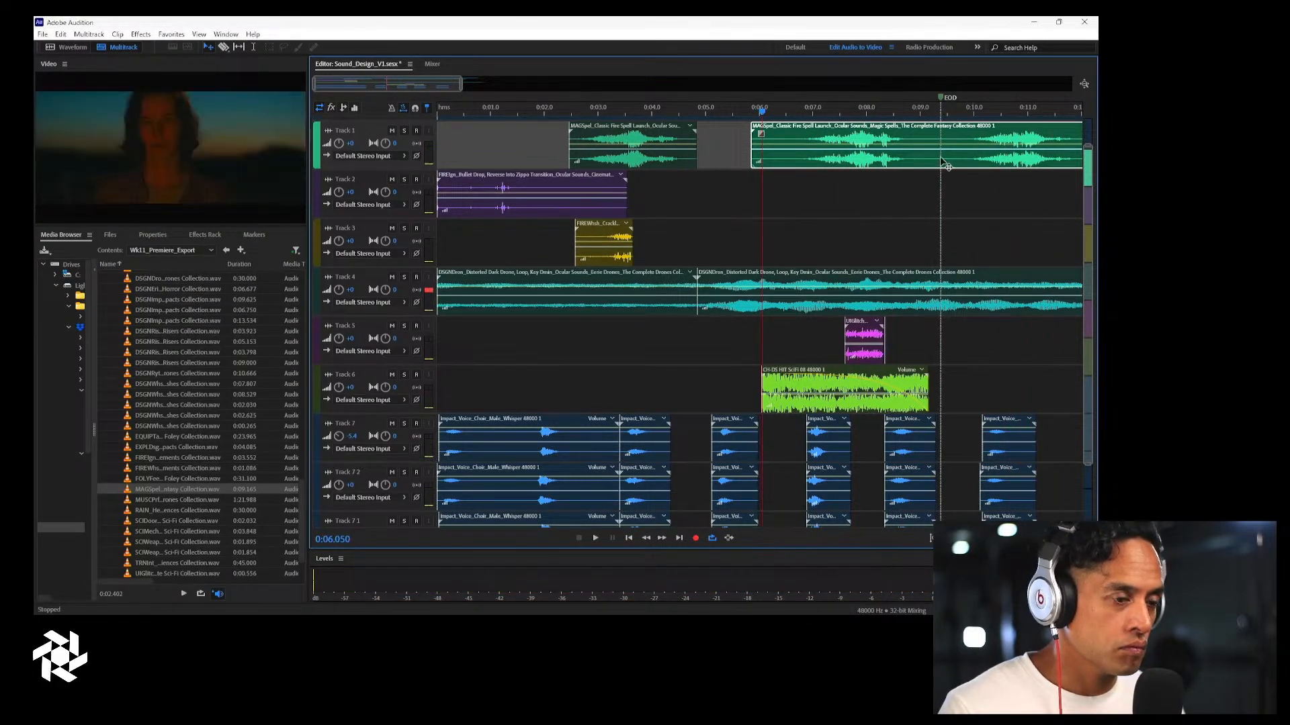
Split the Track 1 fire spell clip and Track 4 drone at about 9.3 seconds, and trim the preceding spell segment to end at about 8.8 seconds
{"action": "key", "text": "shift+r"}
{"action": "left_click", "coordinate": [941, 163]}
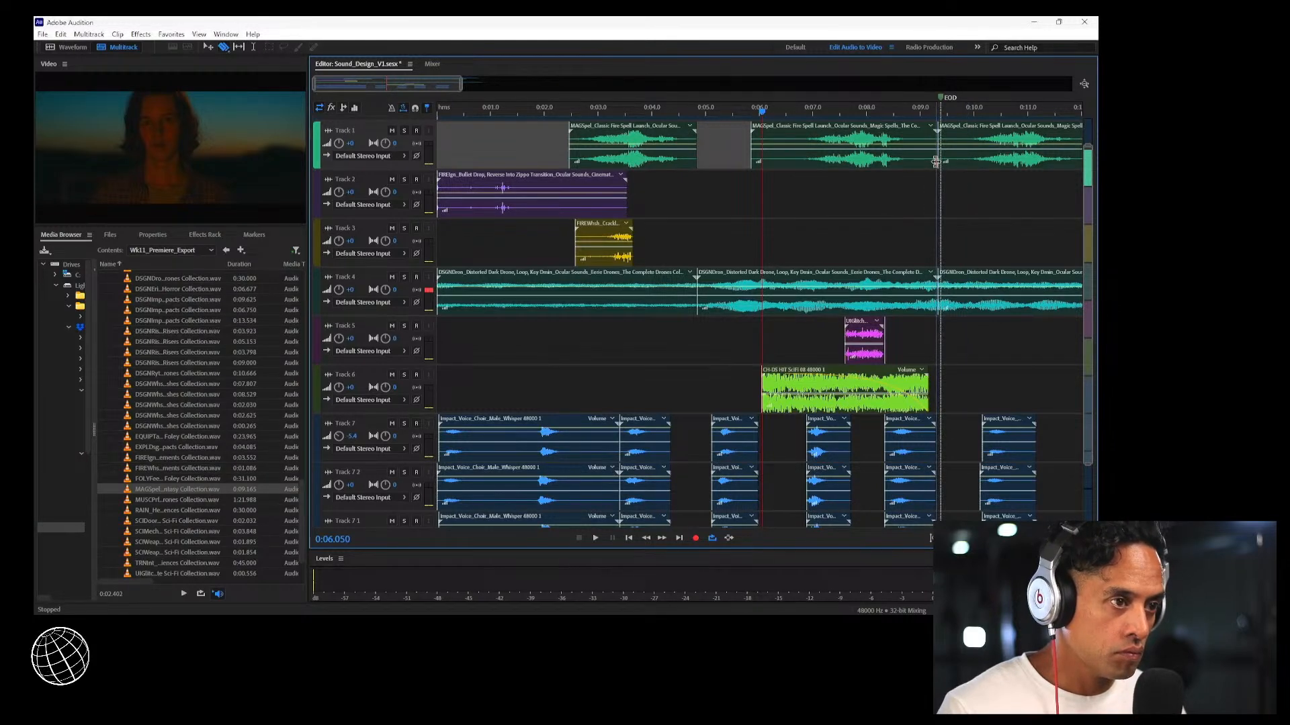
{"action": "left_click_drag", "start_coordinate": [935, 162], "coordinate": [907, 163]}
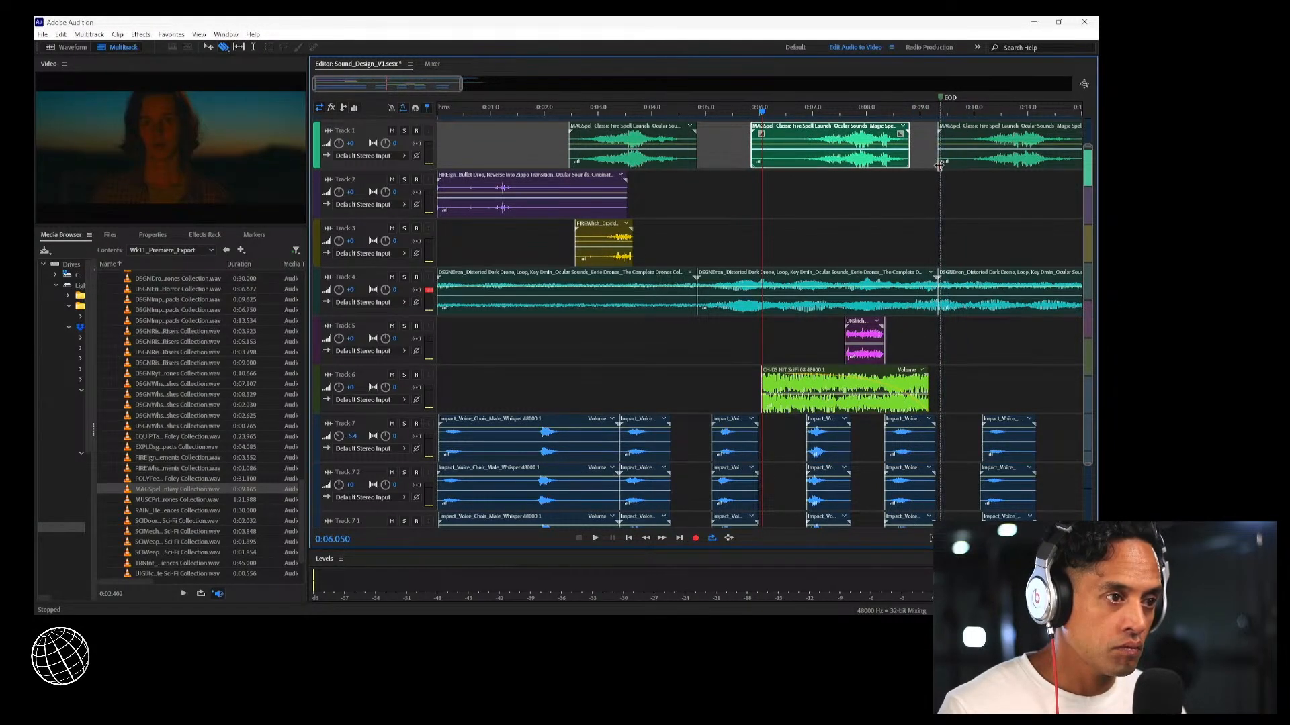
Move the last fire spell segment on Track 1 to start at about 9.1 seconds, and replay the session from the beginning
{"action": "mouse_move", "coordinate": [1002, 163]}
{"action": "left_mouse_down"}
{"action": "mouse_move", "coordinate": [977, 167]}
{"action": "mouse_move", "coordinate": [996, 169]}
{"action": "left_mouse_up"}
{"action": "key", "text": "space"}
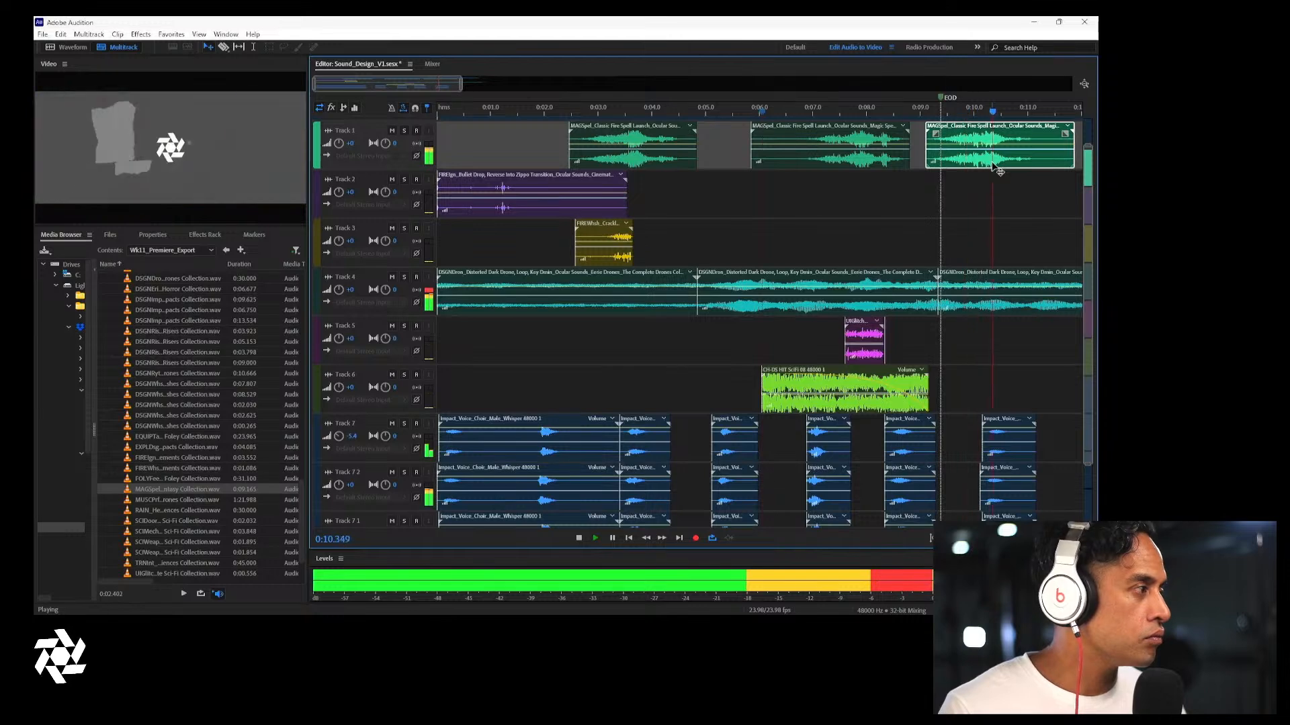
{"action": "key", "text": "space"}
{"action": "left_click_drag", "start_coordinate": [630, 114], "coordinate": [350, 108]}
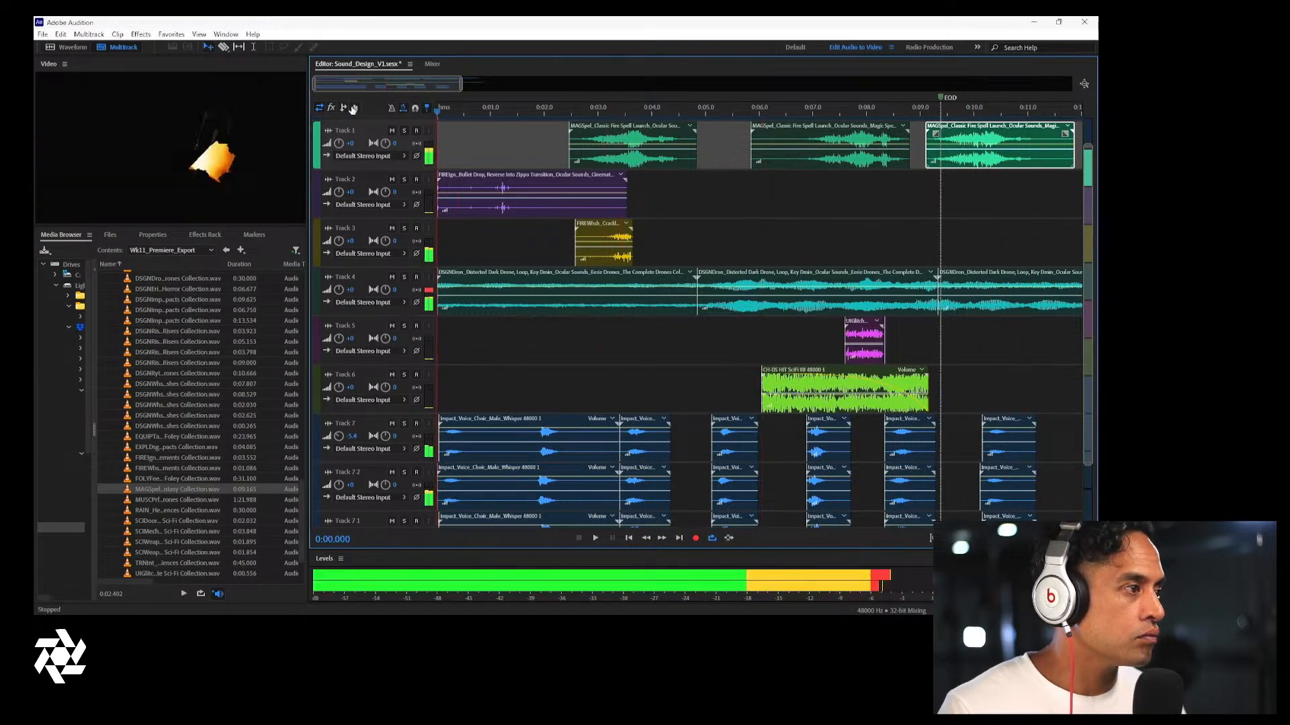
{"action": "key", "text": "space"}
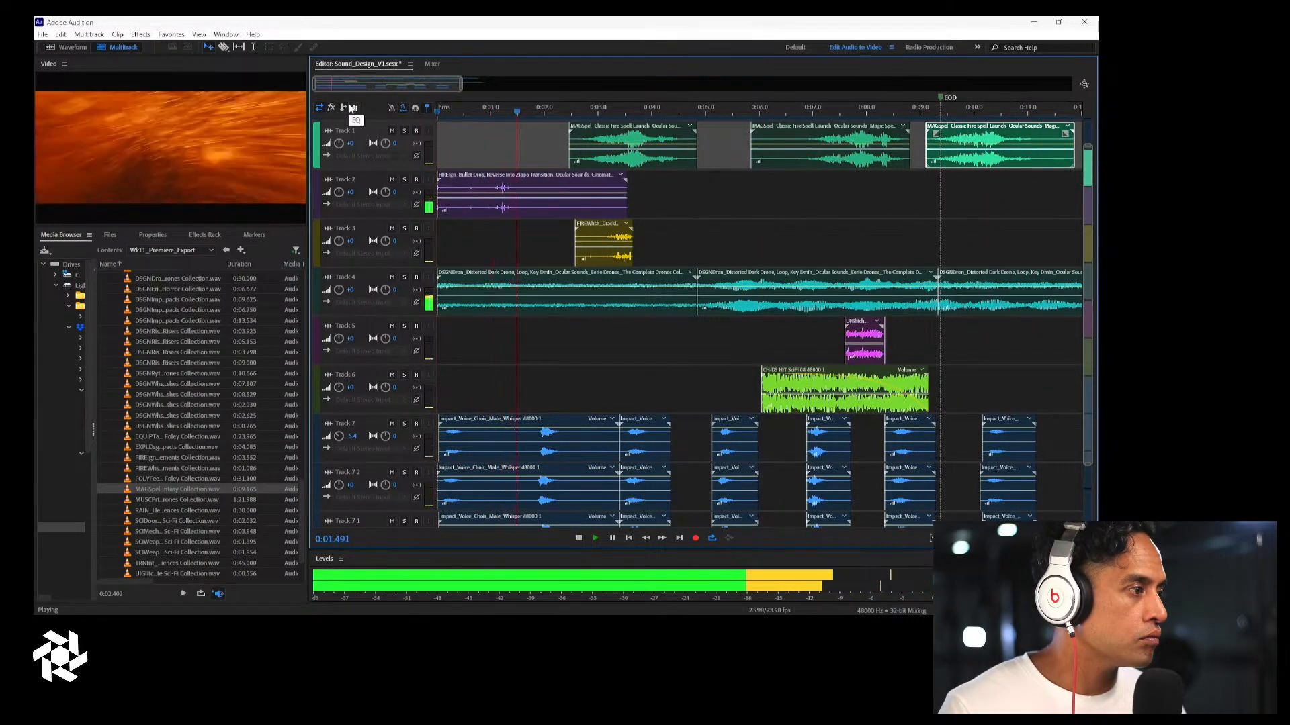
{"action": "key", "text": "space"}
Audition the music and rain files, place the heavy street rain loop on Track 3 at about 4 seconds, and play it against the footage
{"action": "left_click", "coordinate": [191, 500]}
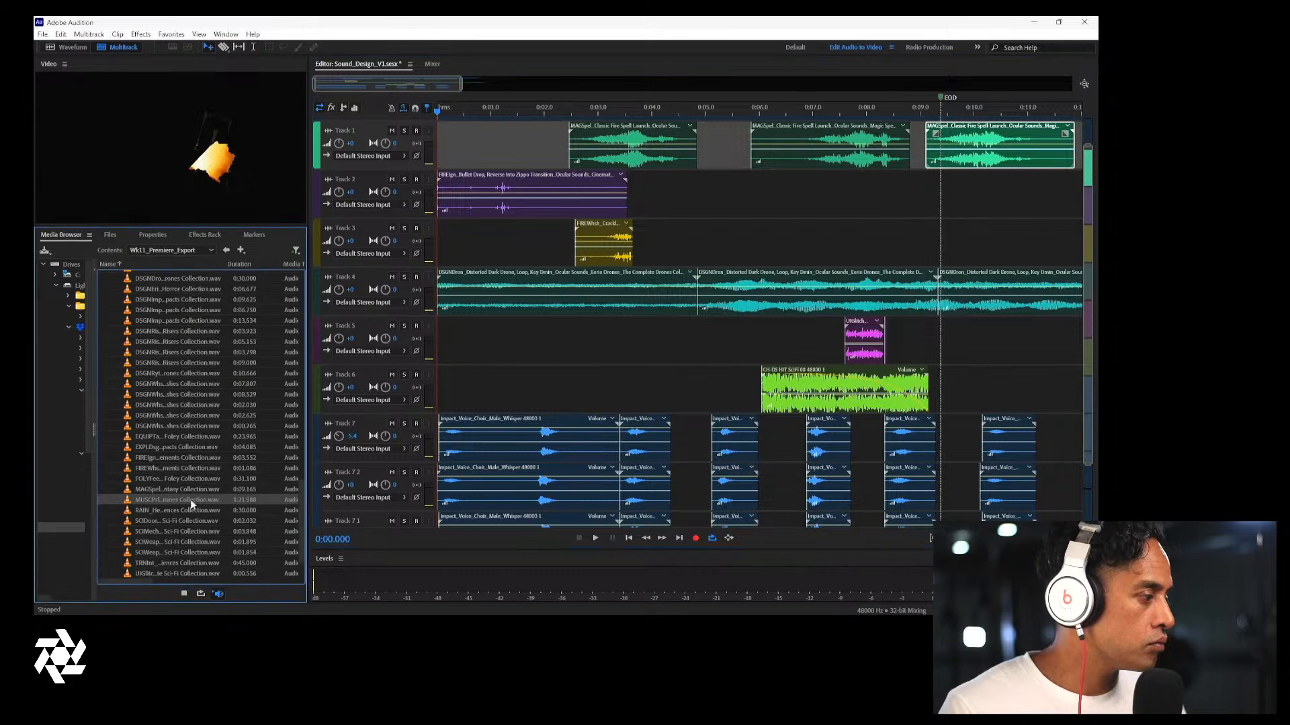
{"action": "left_click", "coordinate": [191, 511]}
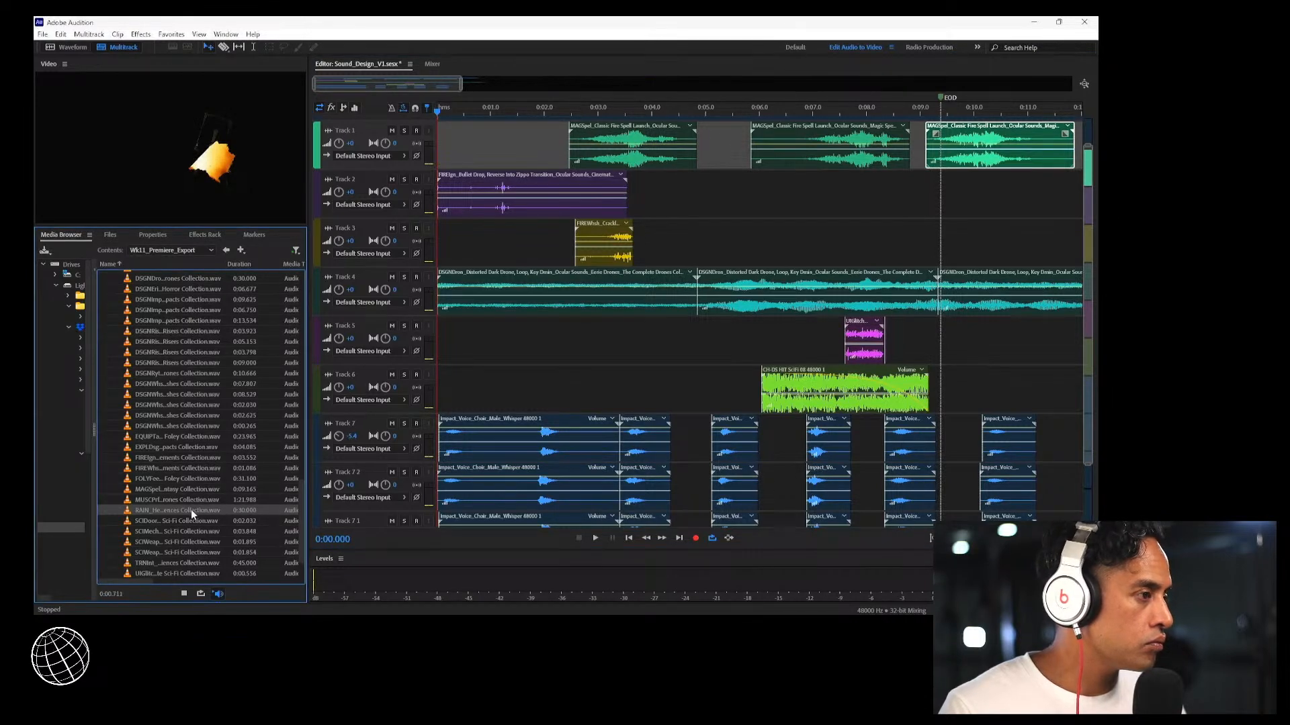
{"action": "left_click_drag", "start_coordinate": [192, 505], "coordinate": [657, 237]}
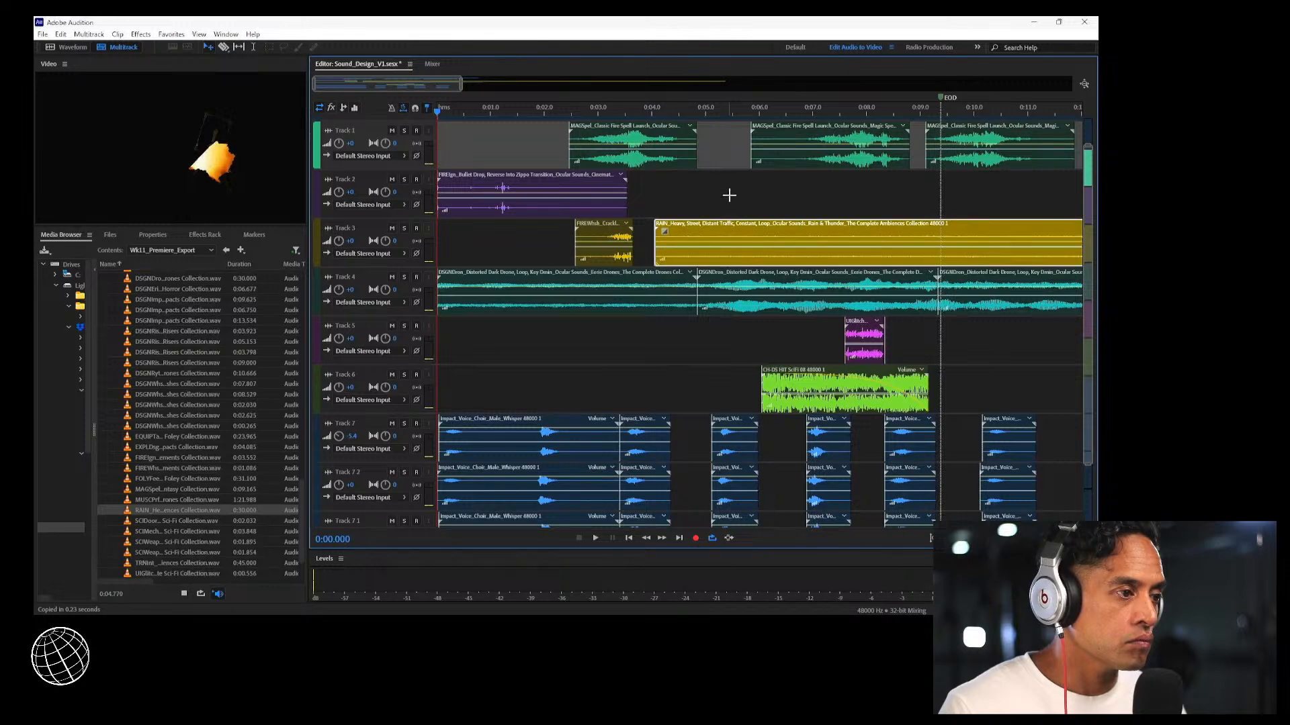
{"action": "left_click", "coordinate": [667, 111]}
{"action": "key", "text": "space"}
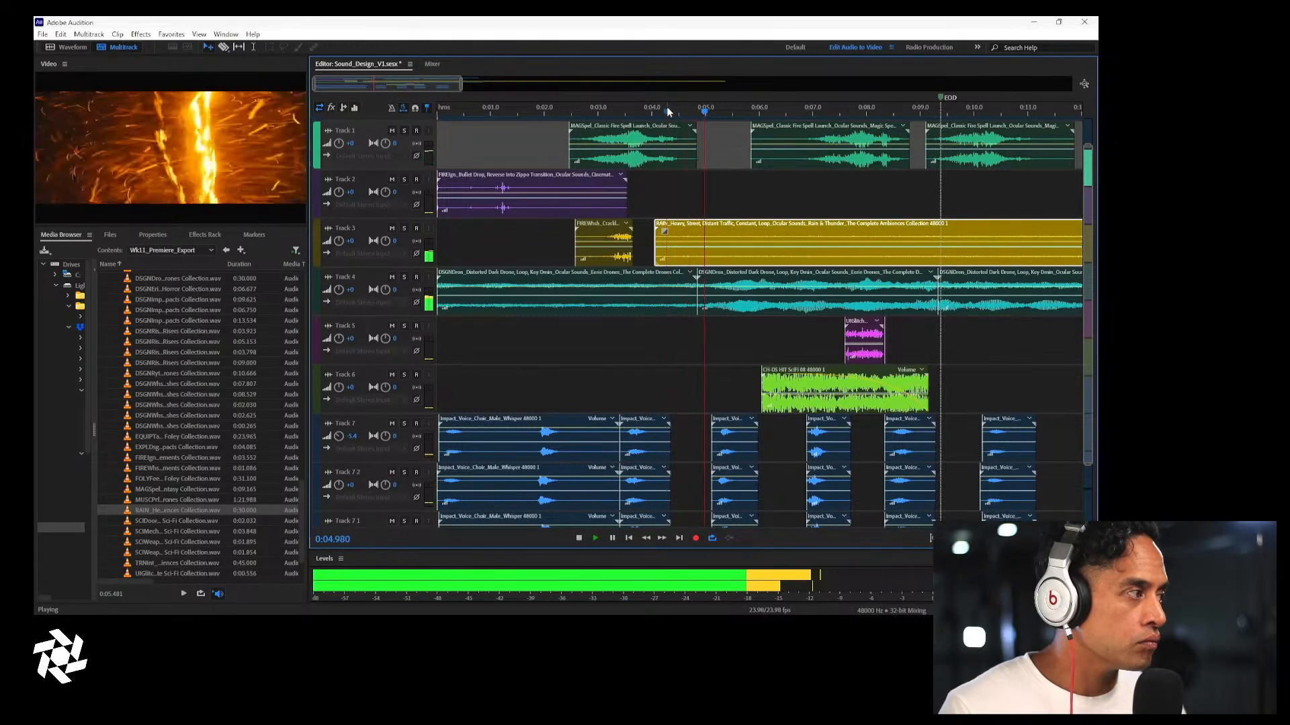
{"action": "key", "text": "space"}
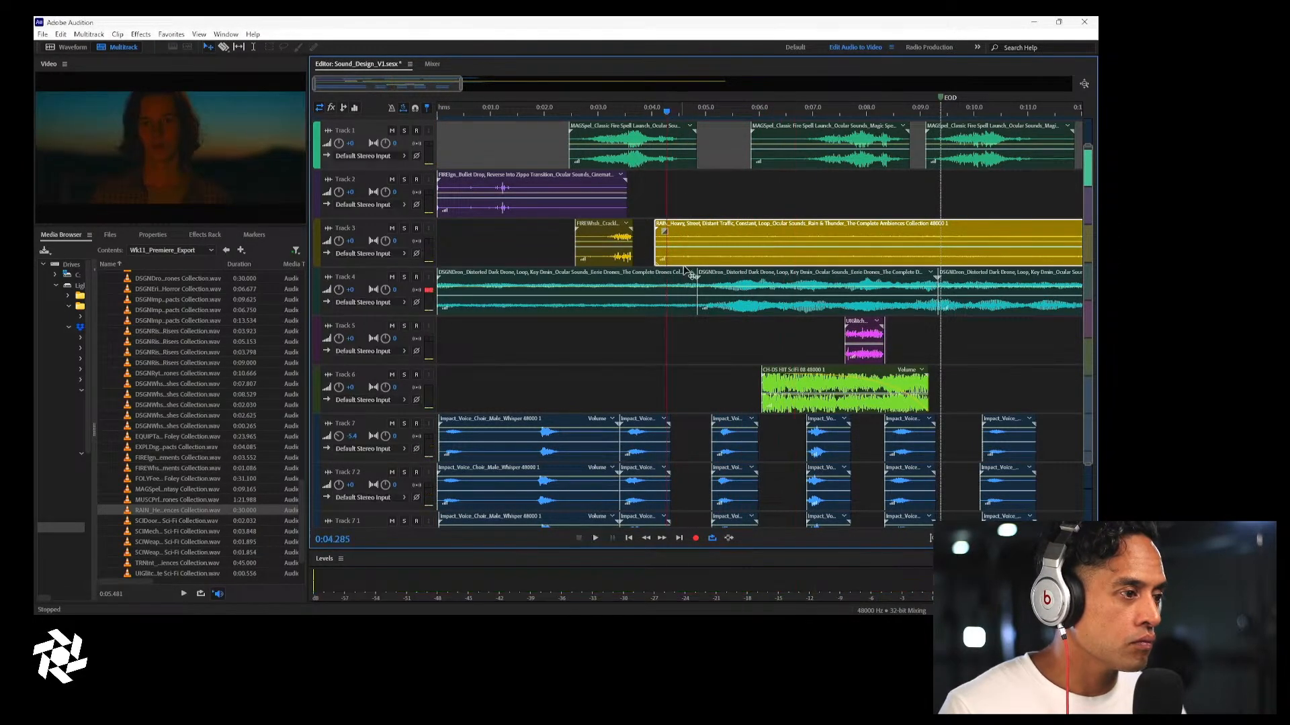
{"action": "left_click", "coordinate": [698, 242]}
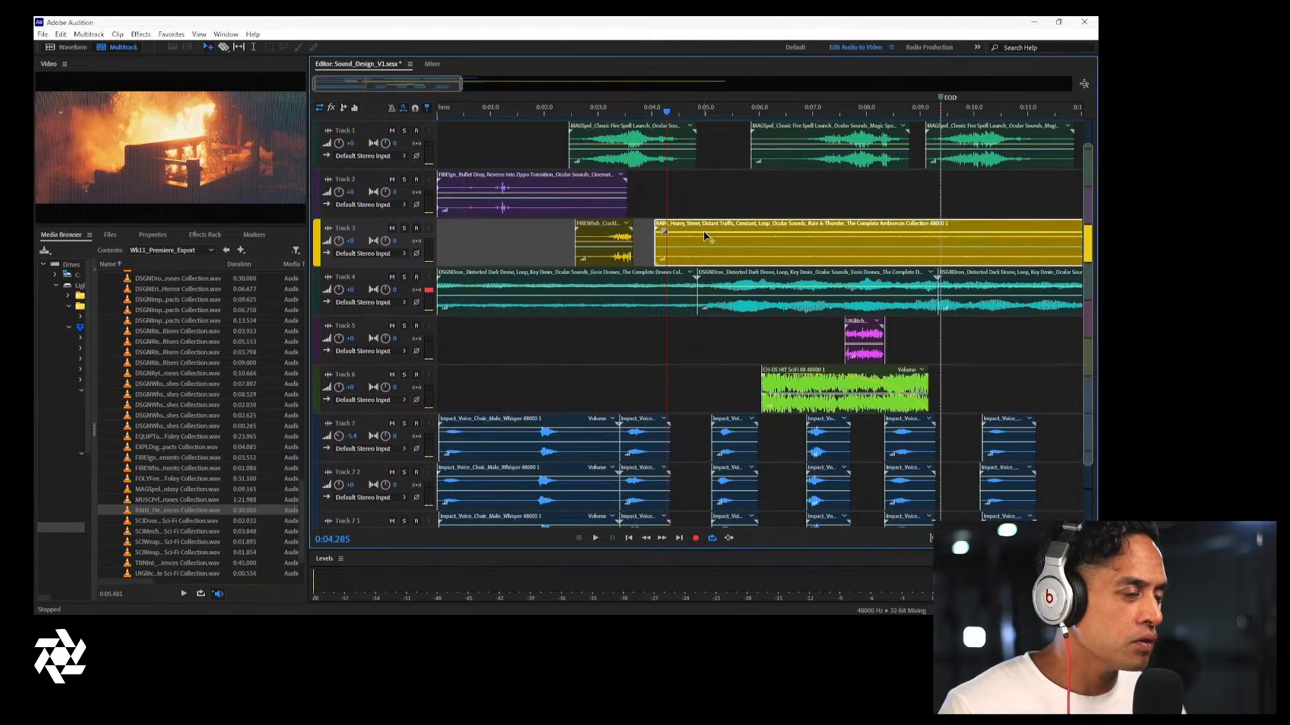
{"action": "key", "text": "space"}
{"action": "key", "text": "space"}
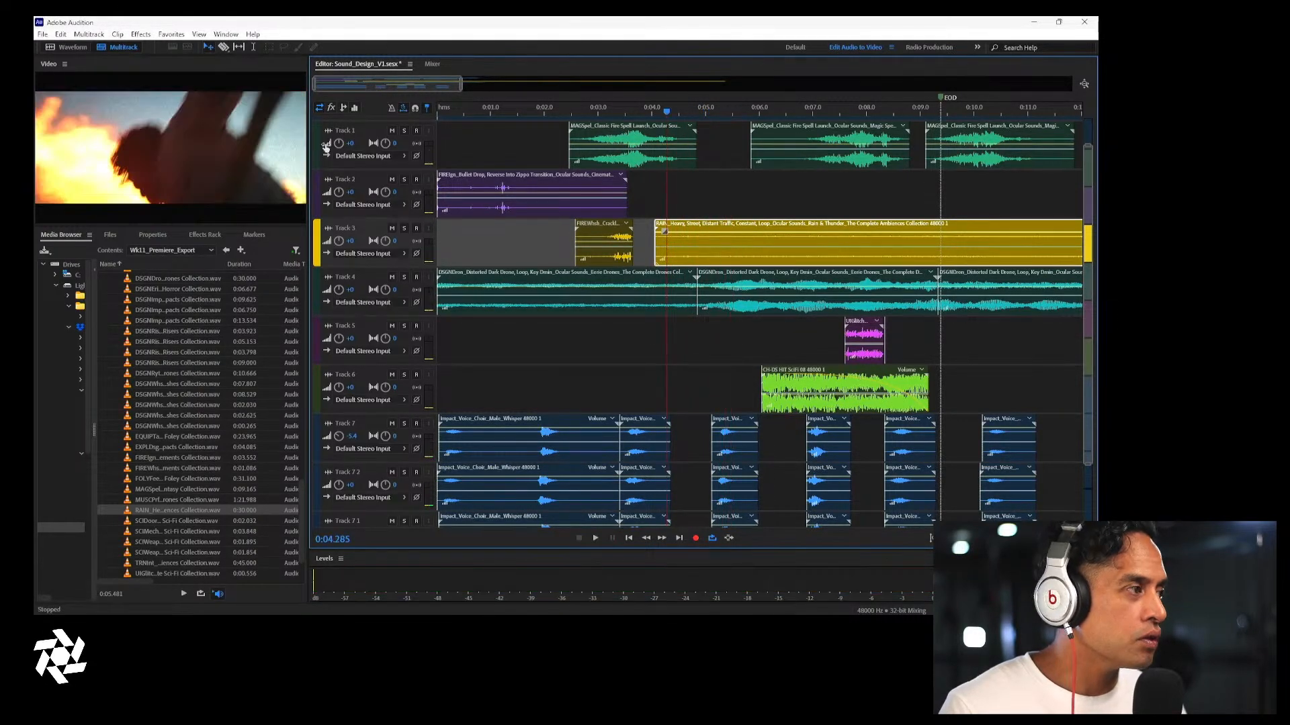
Save the session and add a mono audio track below Track 3
{"action": "key", "text": "ctrl+s"}
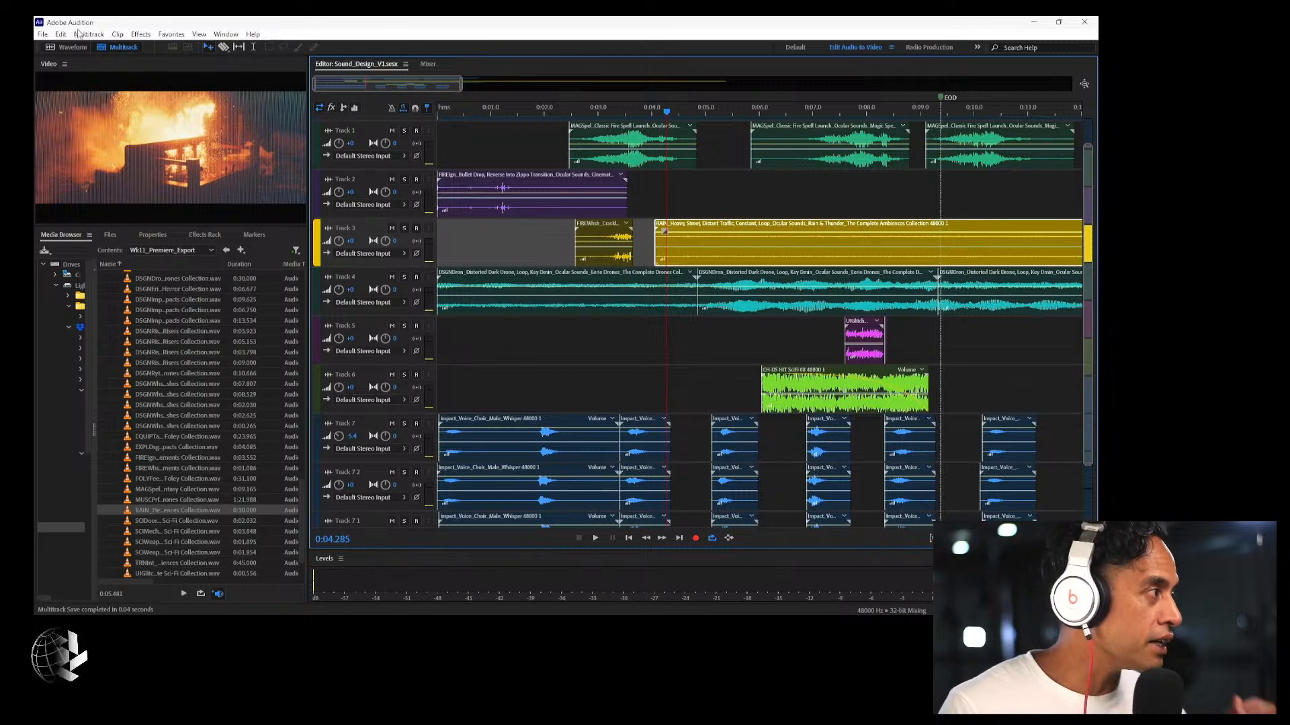
{"action": "left_click", "coordinate": [94, 35]}
{"action": "mouse_move", "coordinate": [206, 52]}
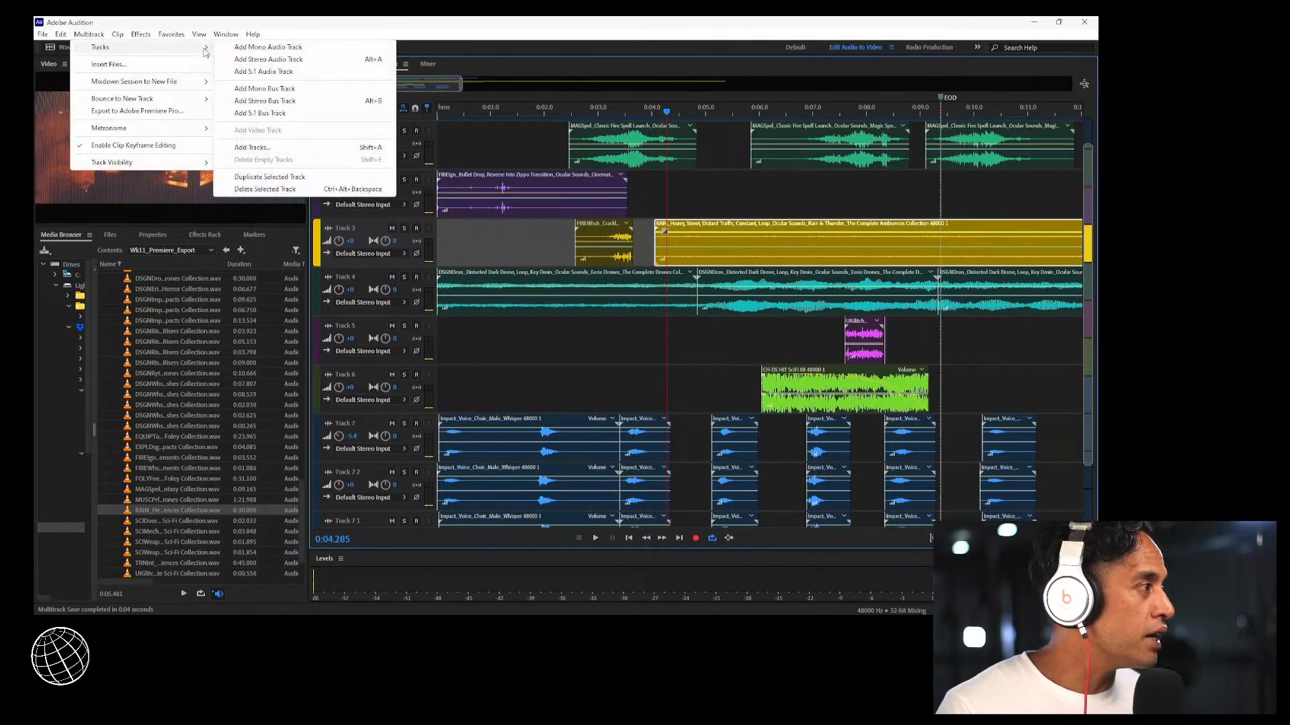
{"action": "left_click", "coordinate": [261, 48]}
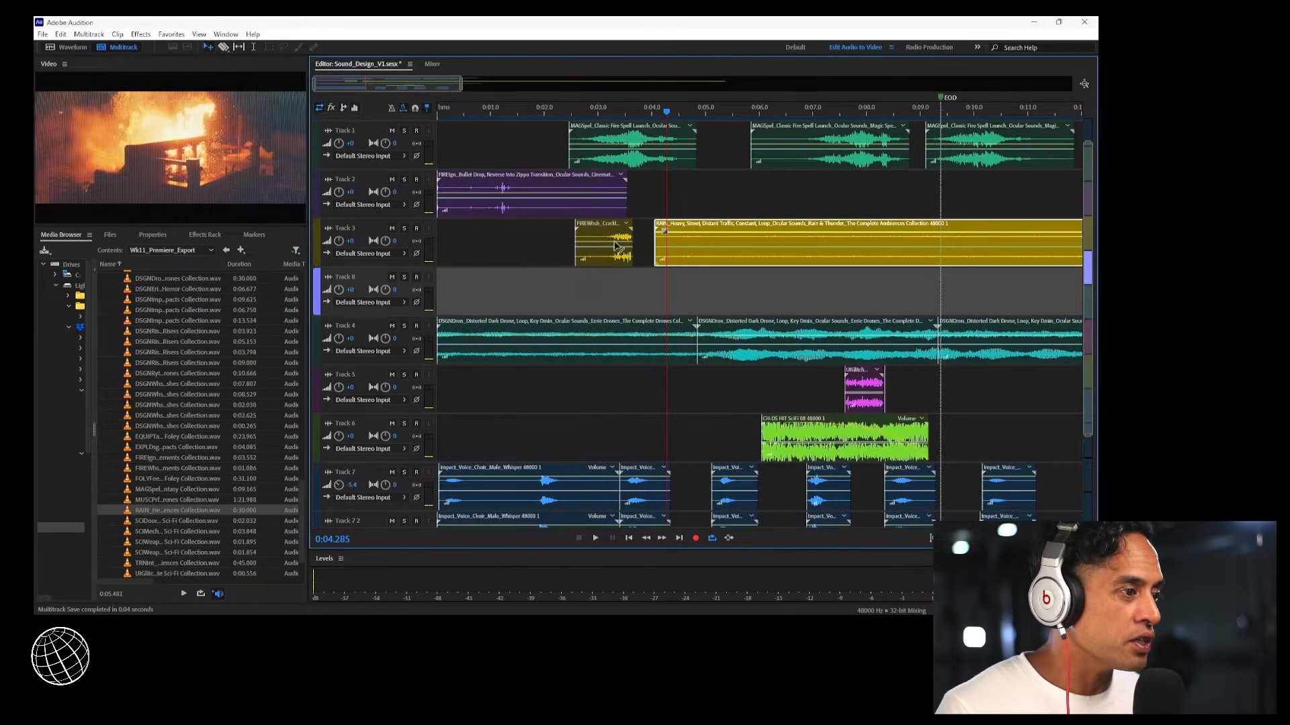
Move the rain clip from Track 3 to the start of the new track below it, and play from the beginning
{"action": "left_click_drag", "start_coordinate": [711, 255], "coordinate": [480, 299]}
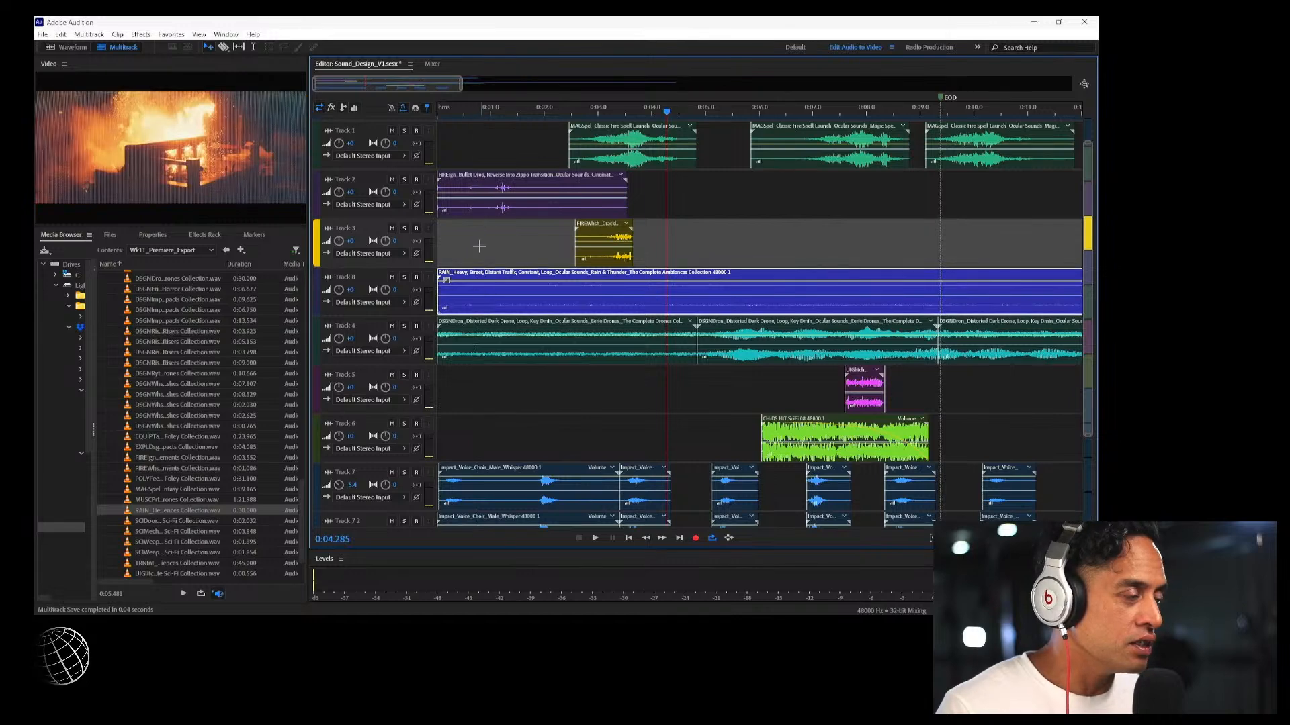
{"action": "left_click", "coordinate": [446, 106]}
{"action": "key", "text": "space"}
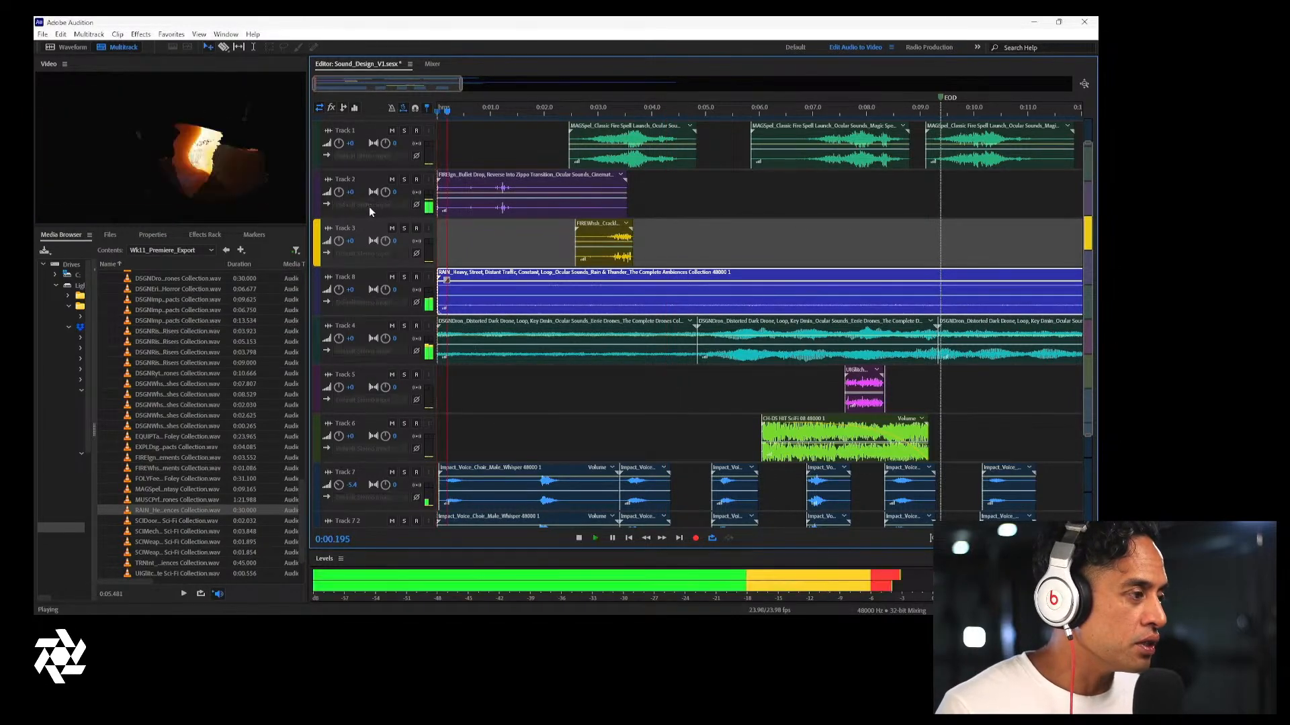
{"action": "key", "text": "space"}
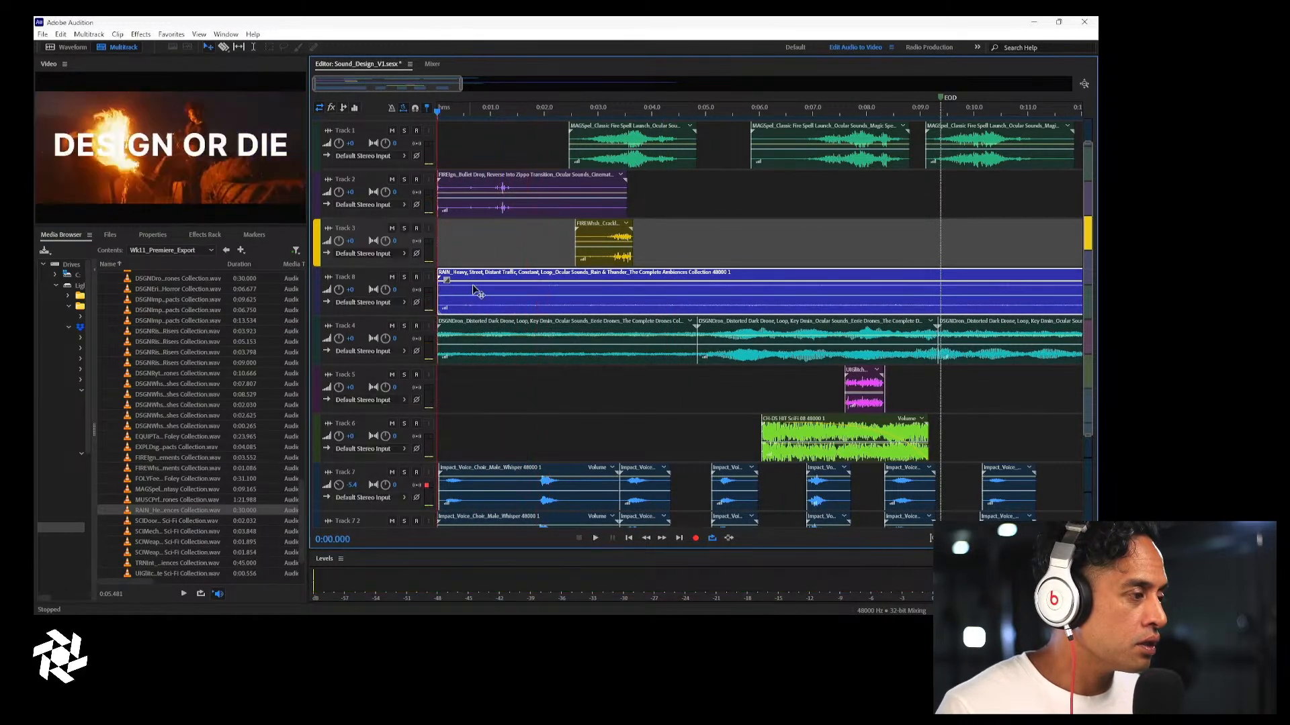
{"action": "left_click", "coordinate": [484, 286]}
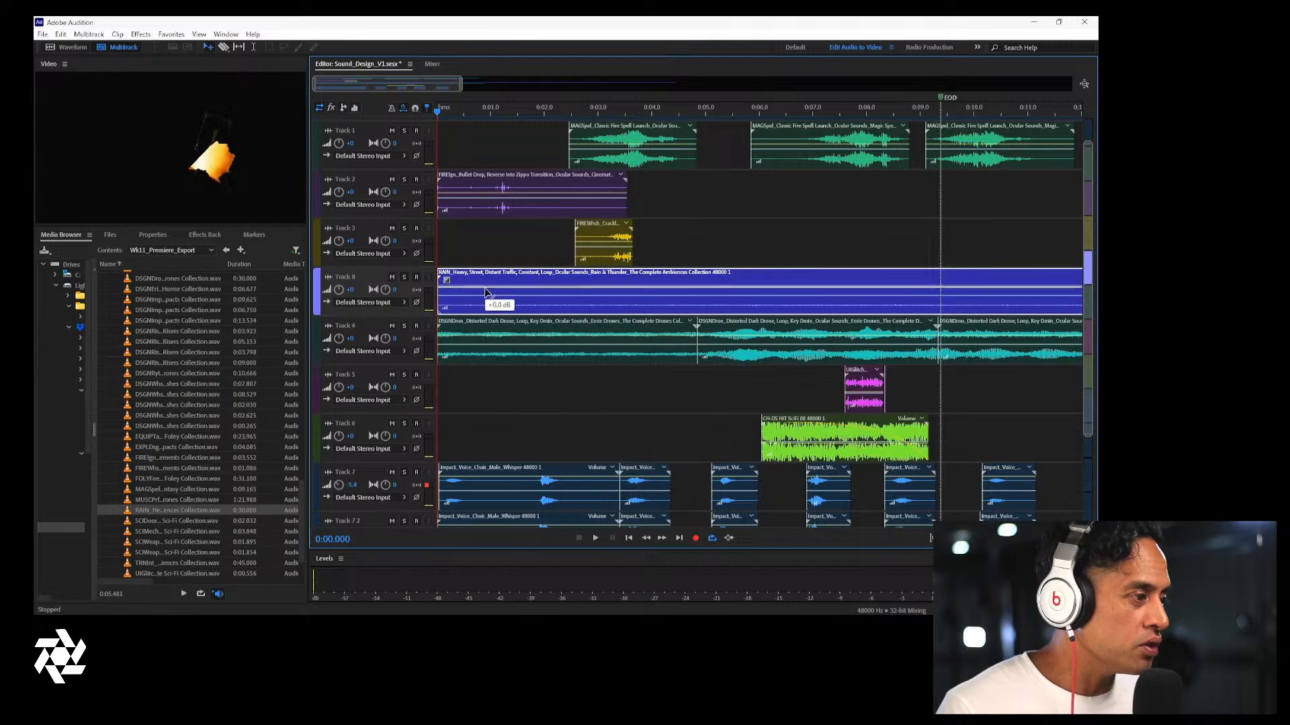
{"action": "key", "text": "space"}
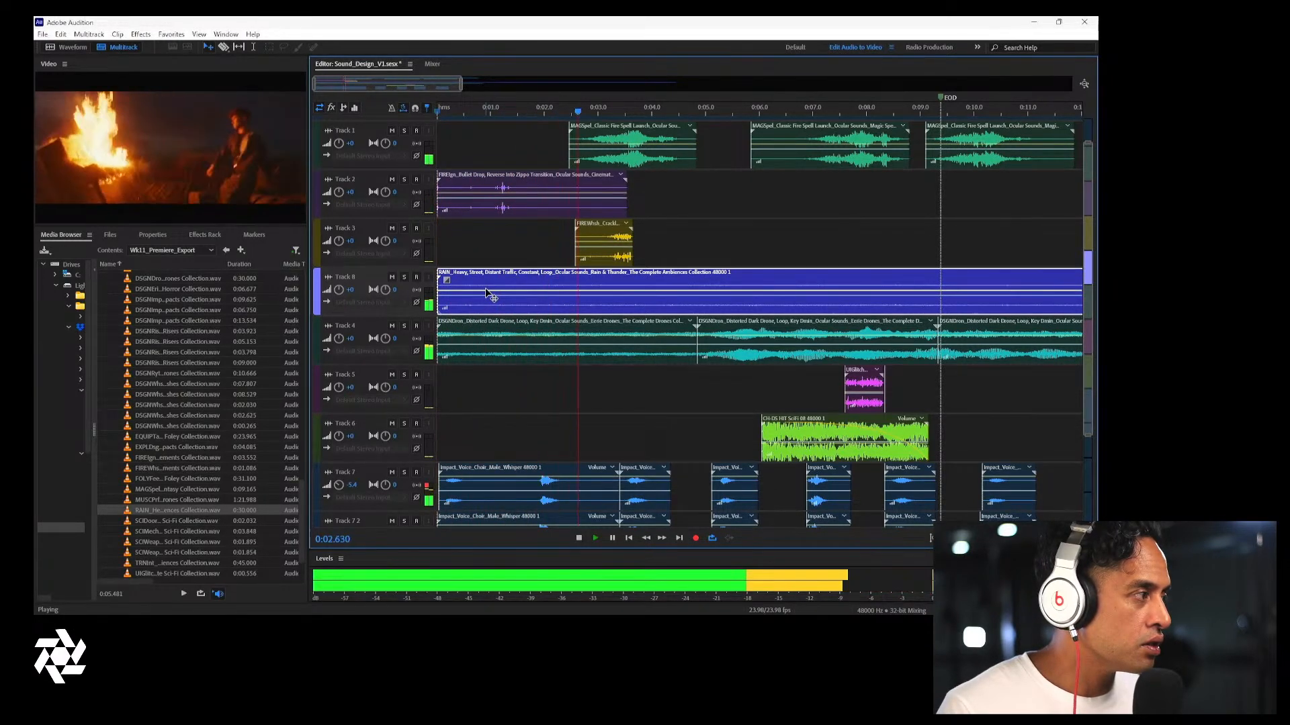
{"action": "key", "text": "space"}
Try the Bullet Drop clip on Track 2 at about 0.7 seconds, move it to start at about 2.6 seconds, and play it back
{"action": "left_click_drag", "start_coordinate": [523, 215], "coordinate": [558, 212]}
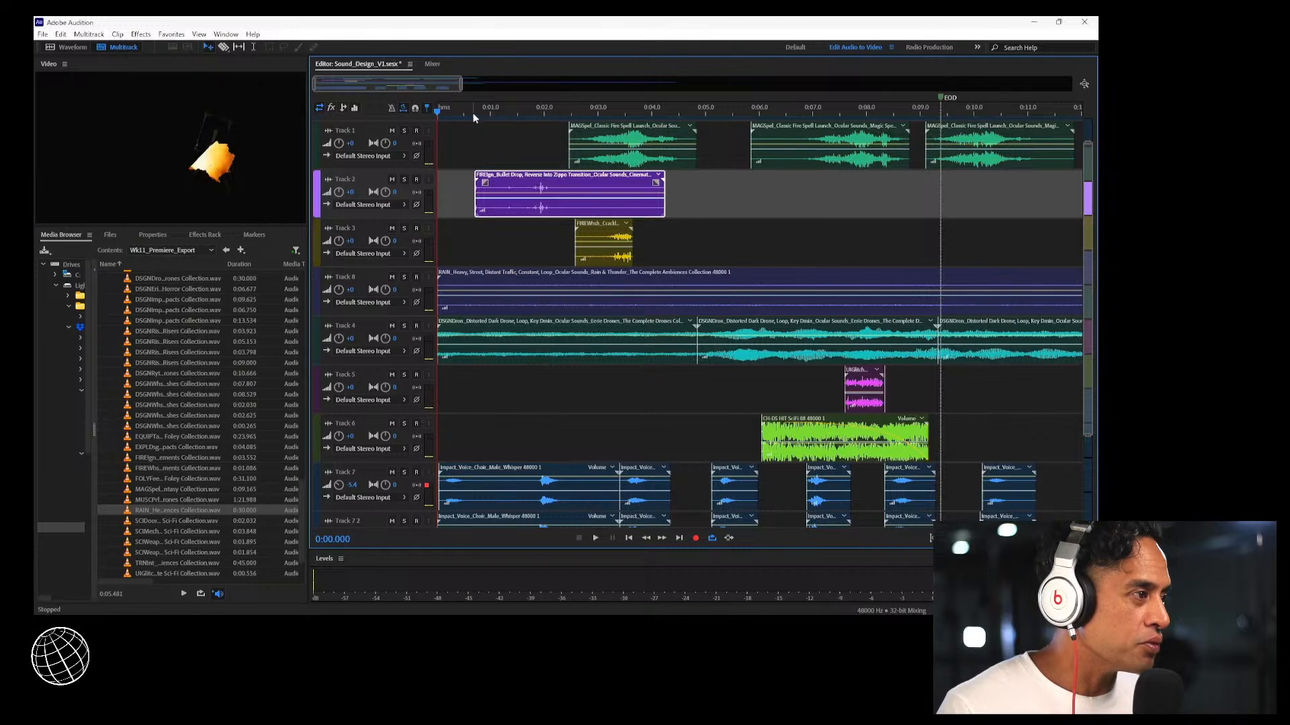
{"action": "key", "text": "space"}
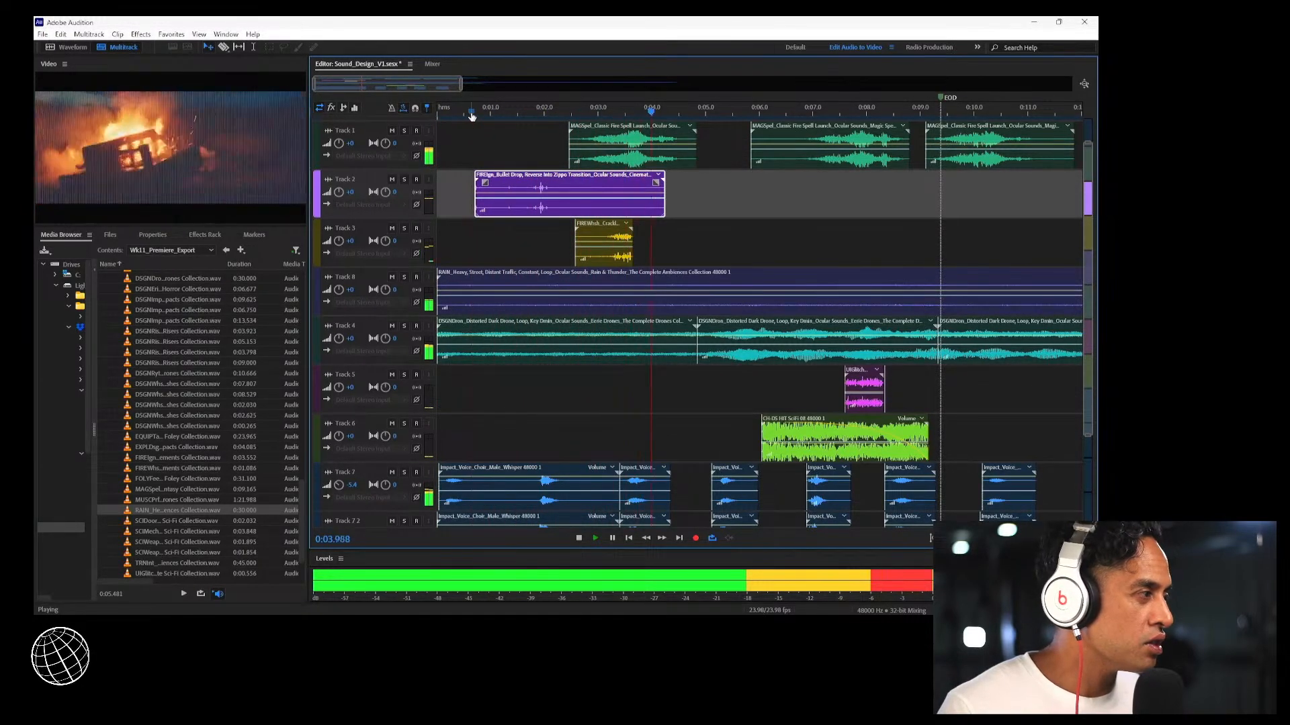
{"action": "key", "text": "space"}
{"action": "left_click_drag", "start_coordinate": [579, 191], "coordinate": [683, 191]}
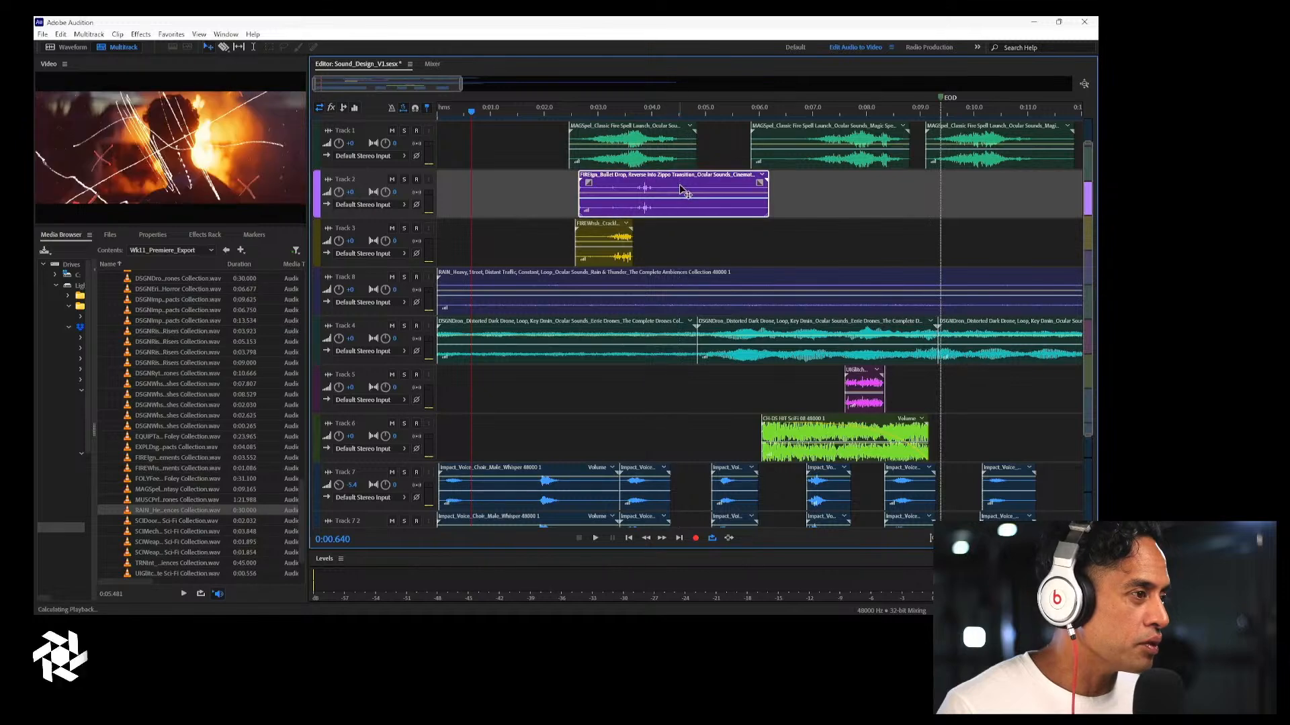
{"action": "key", "text": "space"}
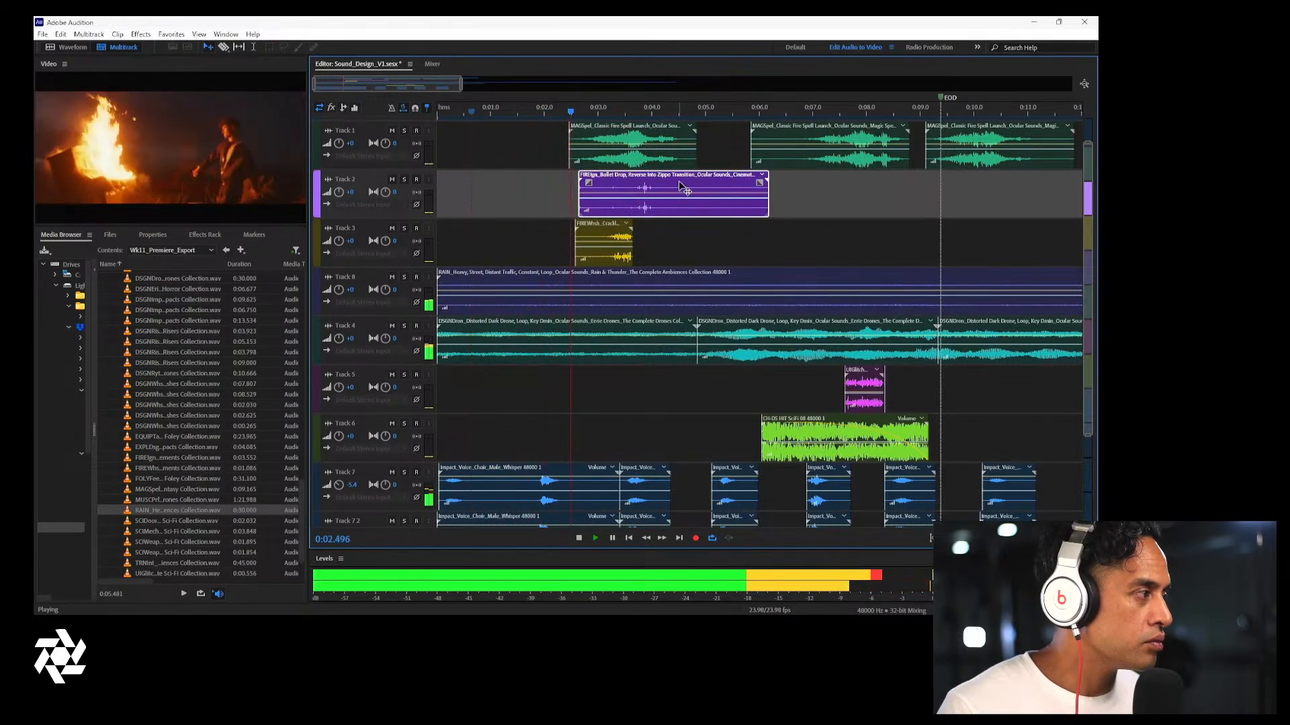
{"action": "key", "text": "space"}
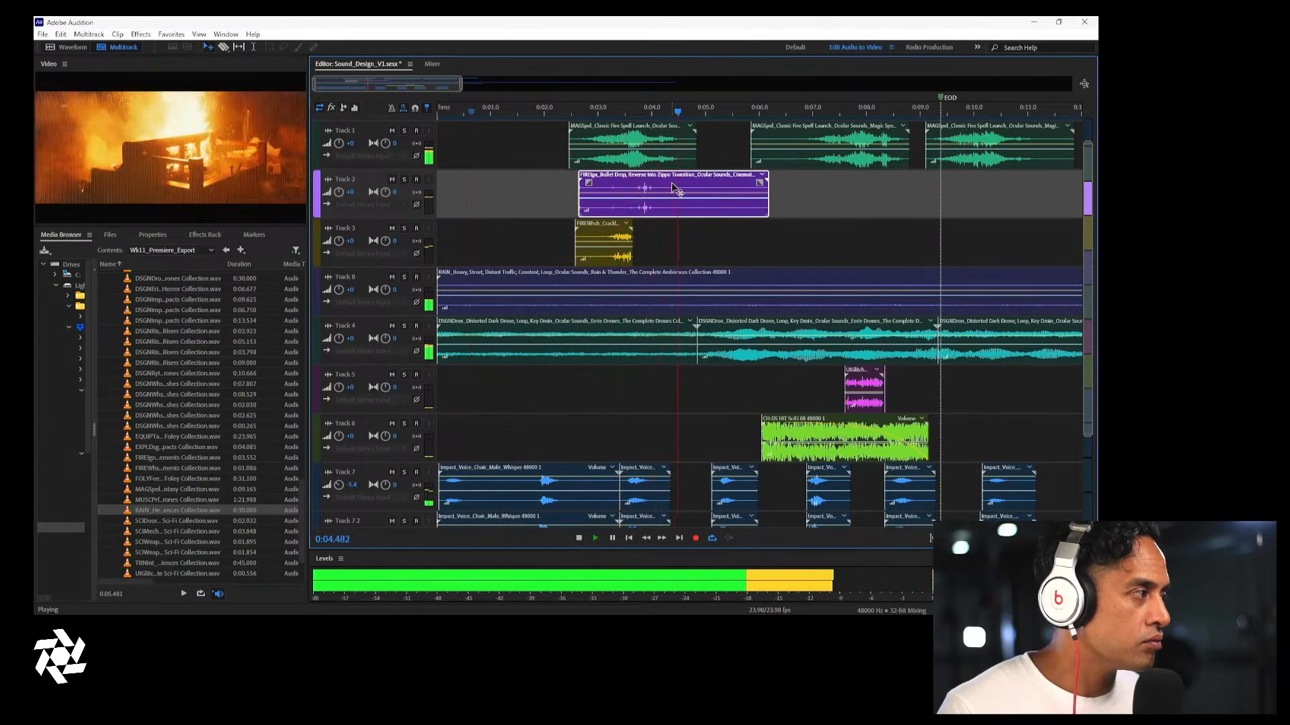
Nudge the Bullet Drop clip on Track 2 to start at about 2.7 seconds and replay from about 3.8 seconds
{"action": "left_click_drag", "start_coordinate": [634, 116], "coordinate": [624, 115]}
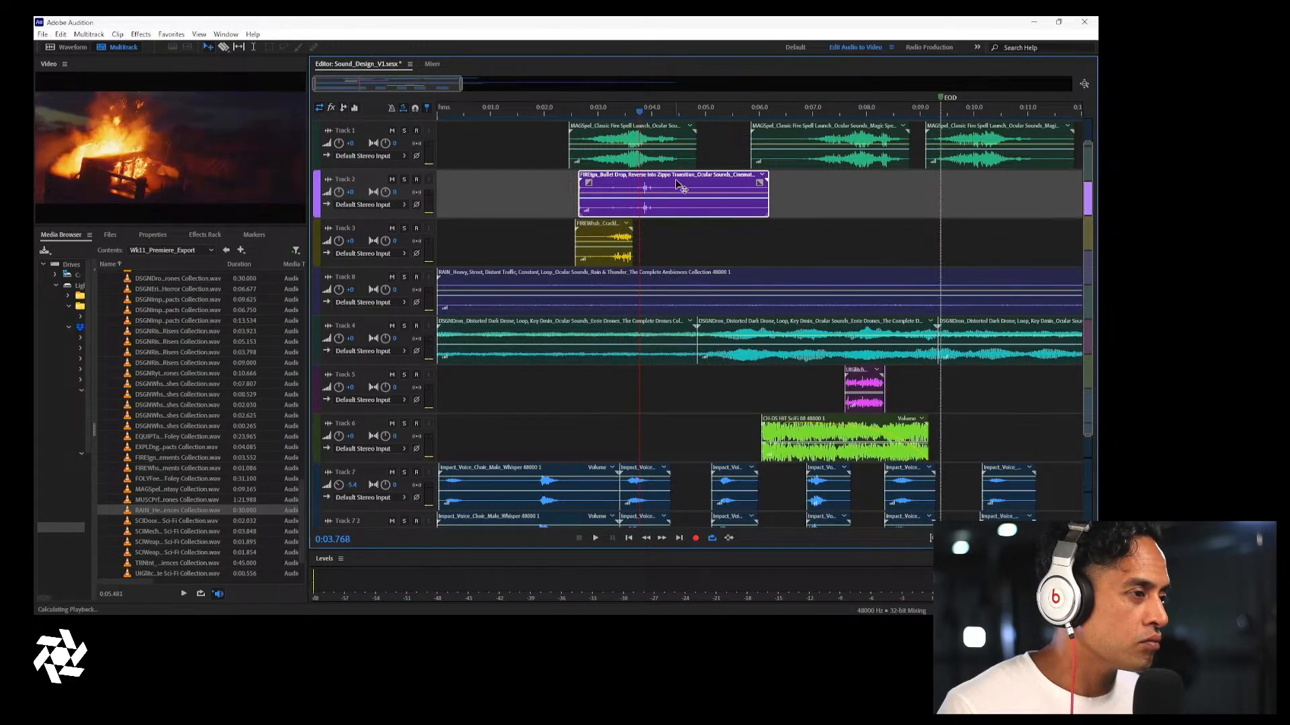
{"action": "left_click_drag", "start_coordinate": [676, 181], "coordinate": [681, 185]}
{"action": "key", "text": "space"}
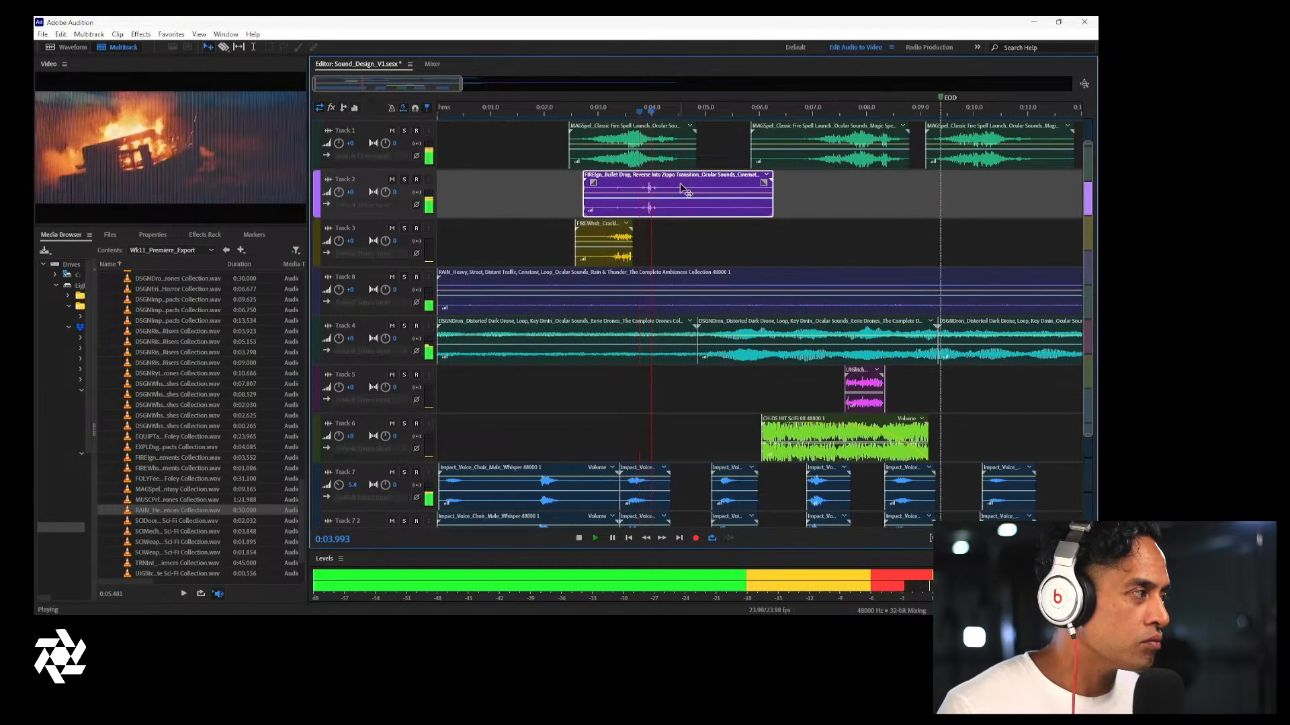
{"action": "key", "text": "space"}
Play the session from the beginning, adjust the rain clip's volume slightly, and listen again
{"action": "left_click_drag", "start_coordinate": [583, 113], "coordinate": [320, 107]}
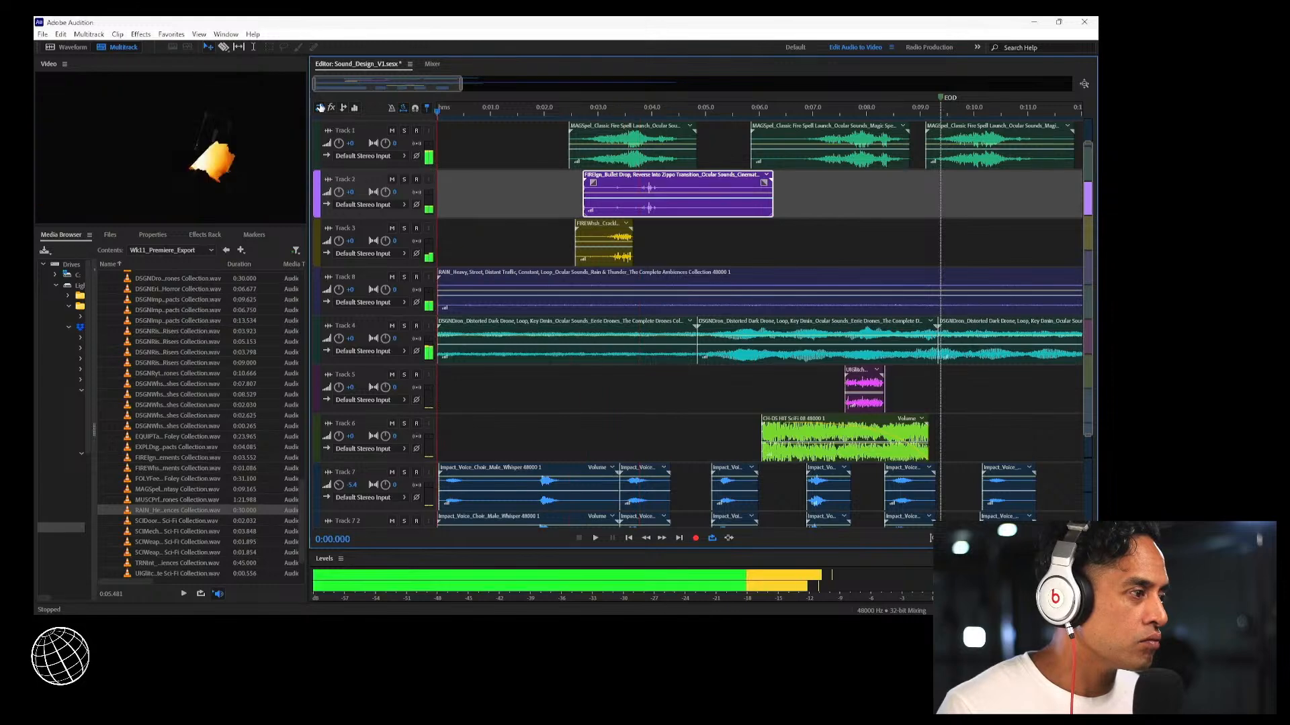
{"action": "key", "text": "space"}
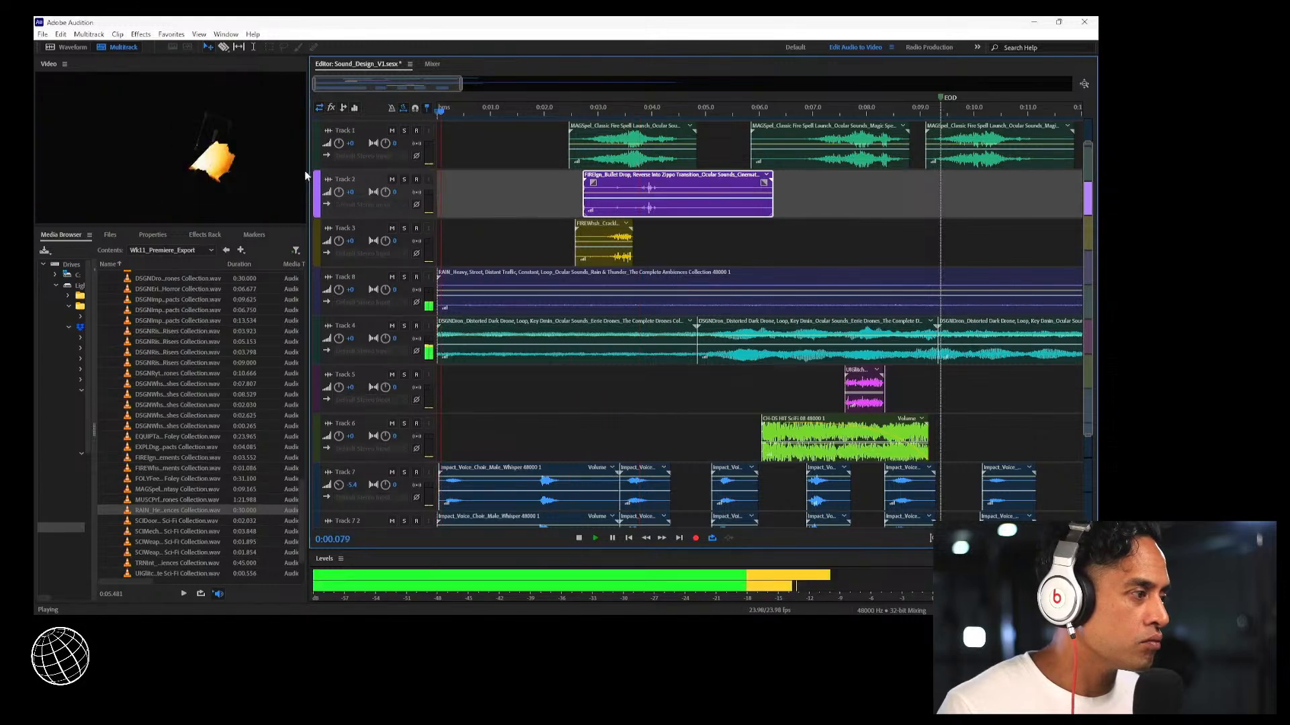
{"action": "key", "text": "space"}
{"action": "left_click", "coordinate": [462, 300]}
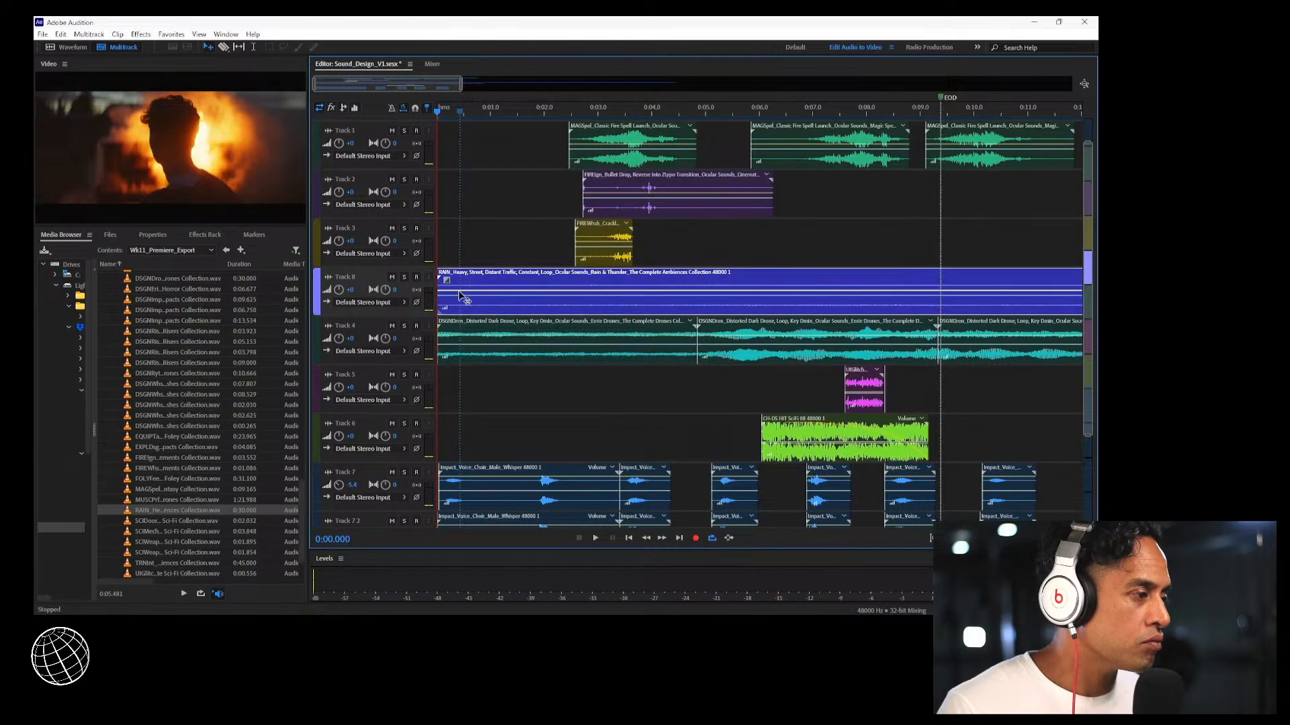
{"action": "left_click_drag", "start_coordinate": [451, 293], "coordinate": [453, 289]}
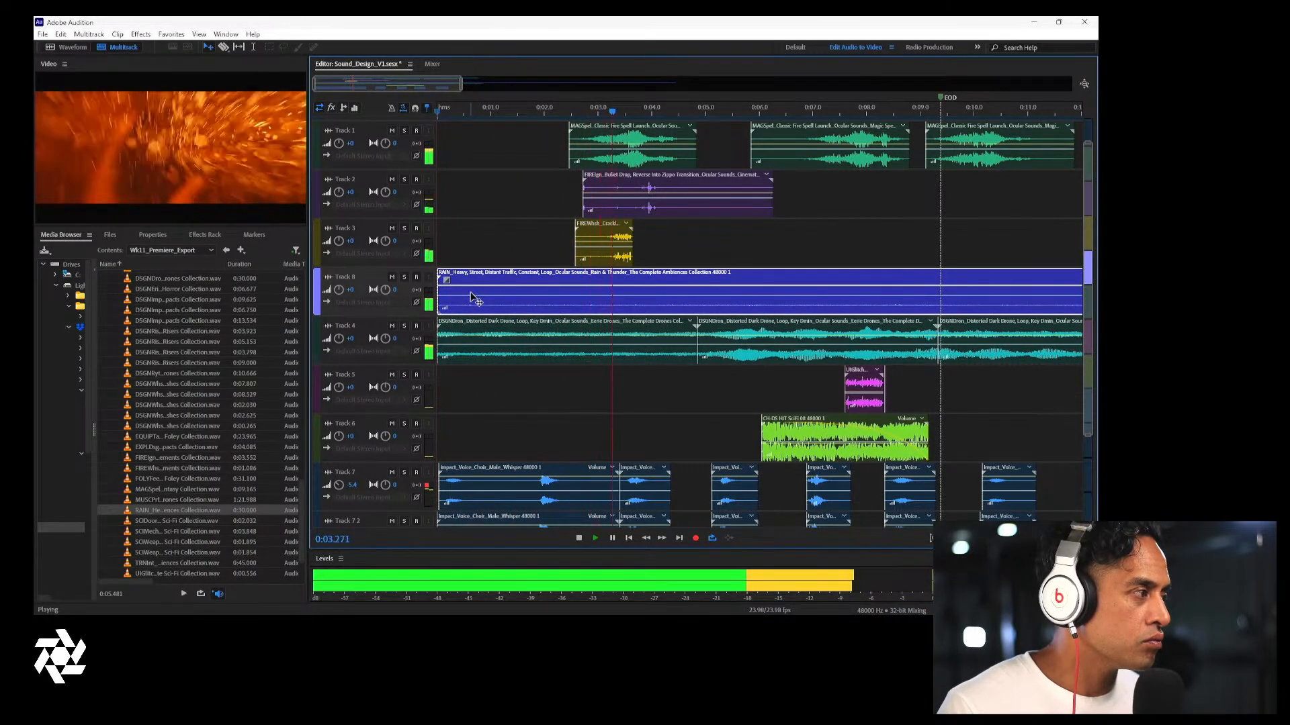
Stop playback, mute Track 3, and play the session from the beginning without its fire whoosh
{"action": "key", "text": "space"}
{"action": "left_click", "coordinate": [393, 229]}
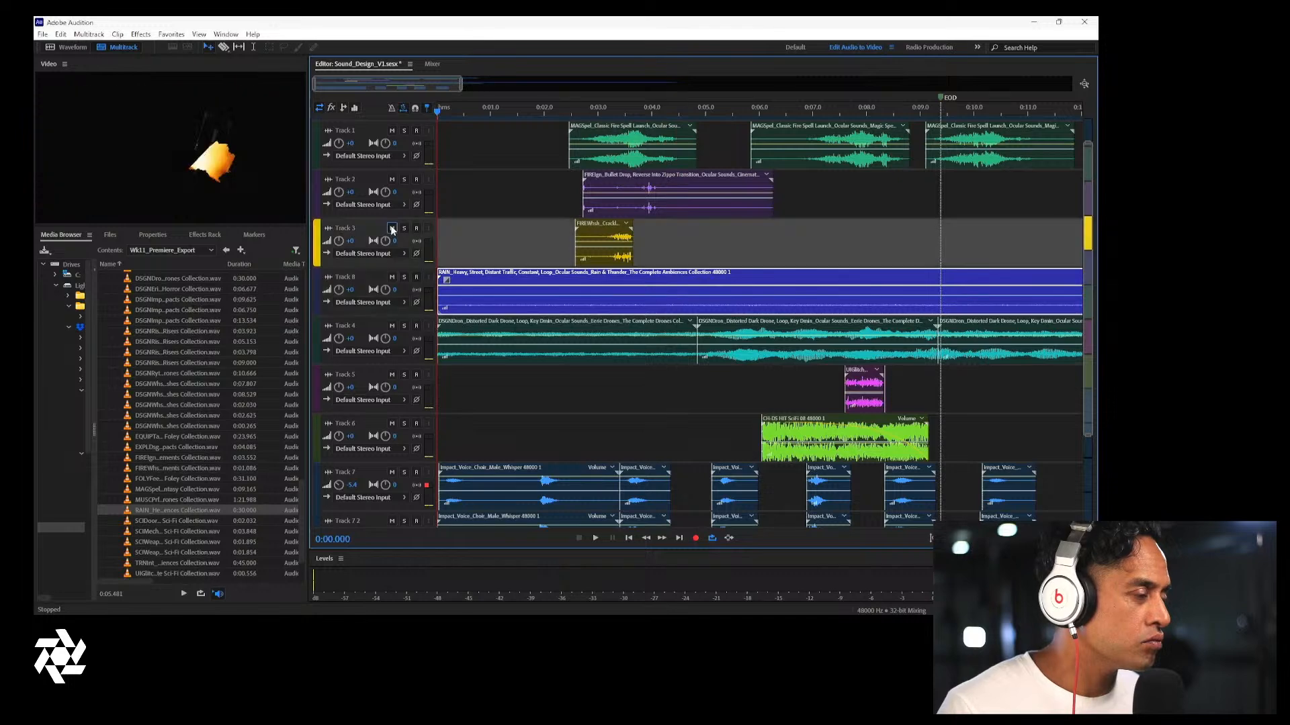
{"action": "left_click", "coordinate": [392, 229]}
{"action": "key", "text": "space"}
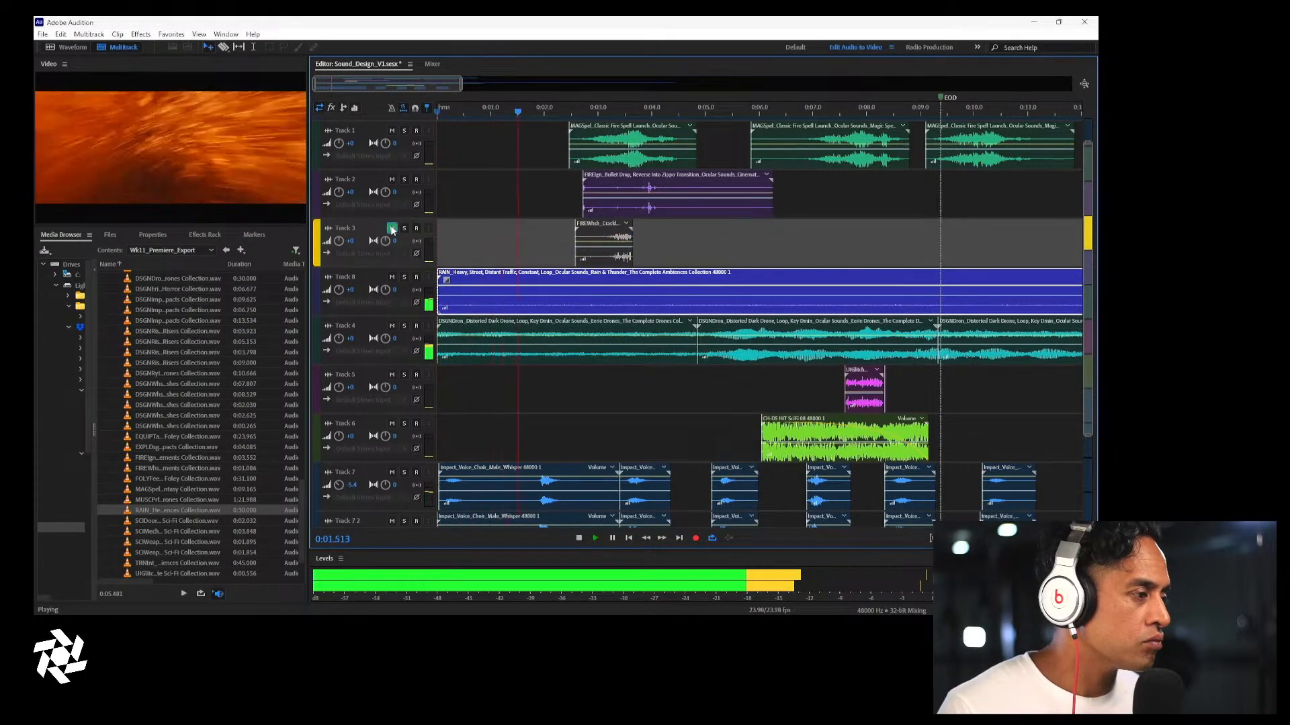
{"action": "key", "text": "space"}
Solo the rain on Track 8, listen from the beginning, adjust the rain clip's volume slightly, and replay it
{"action": "left_click", "coordinate": [405, 278]}
{"action": "key", "text": "space"}
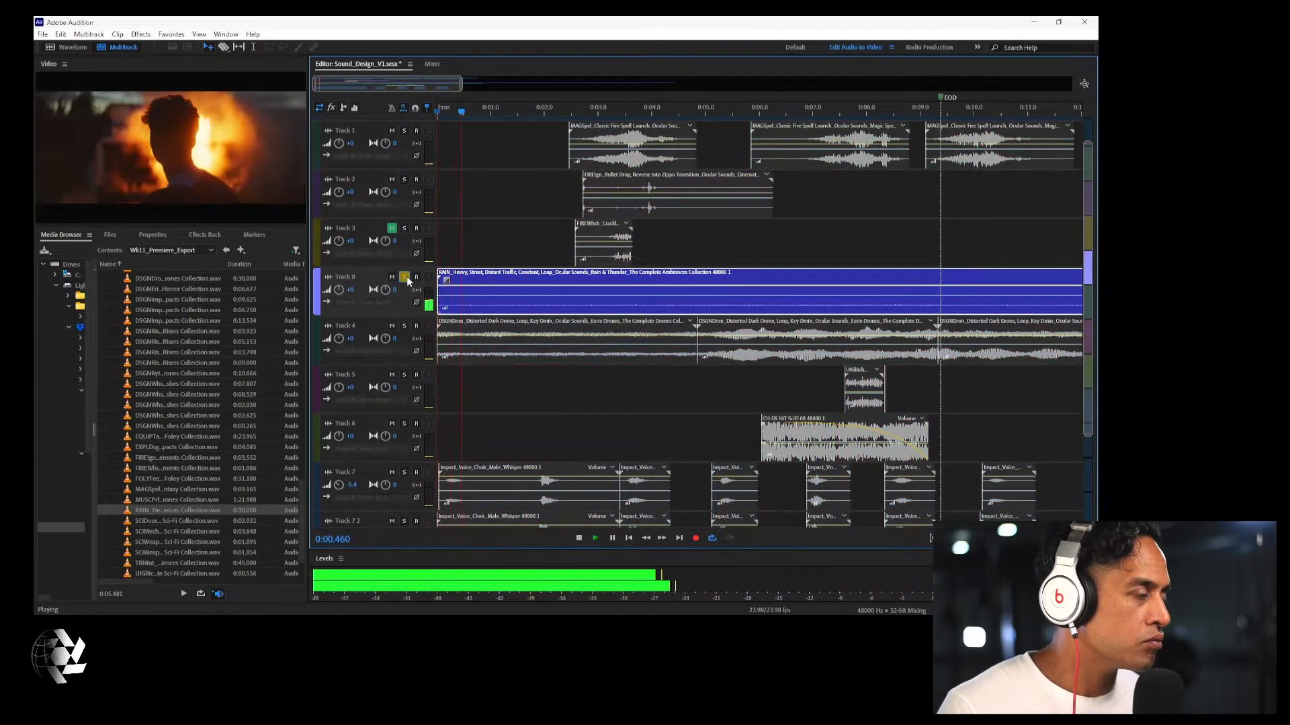
{"action": "key", "text": "space"}
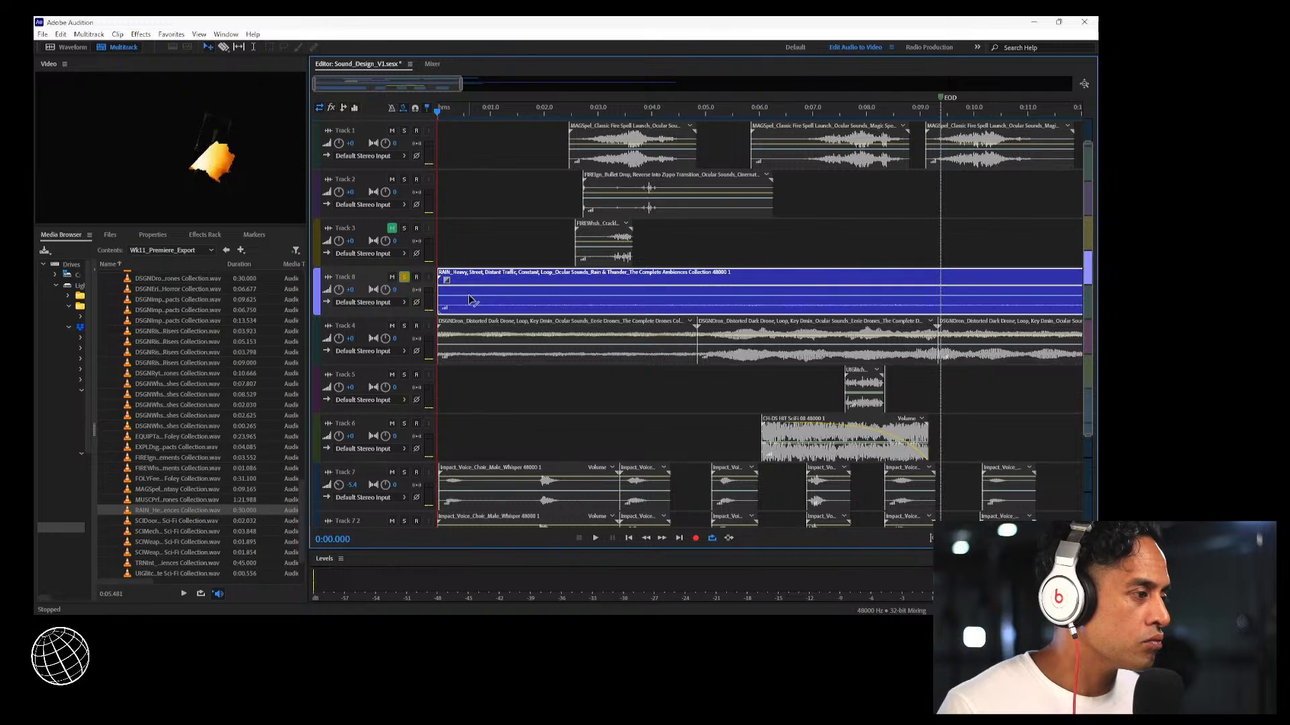
{"action": "left_click_drag", "start_coordinate": [475, 291], "coordinate": [479, 296]}
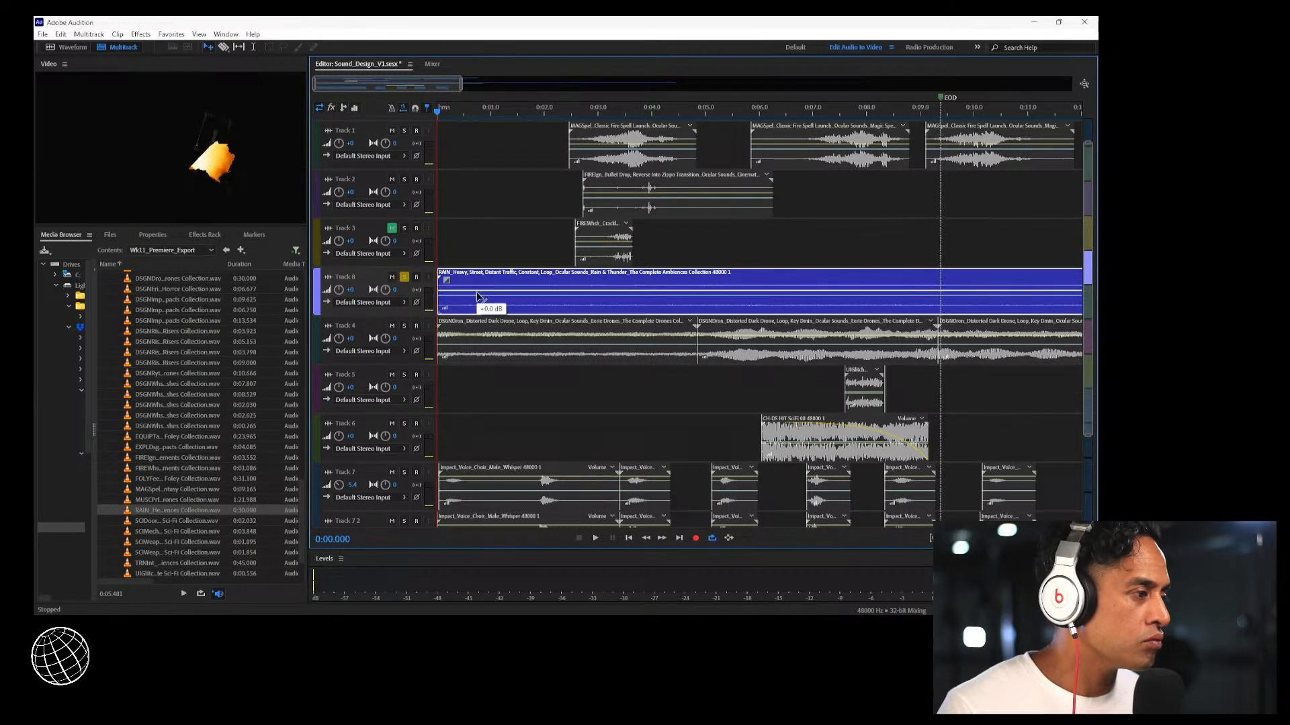
{"action": "key", "text": "space"}
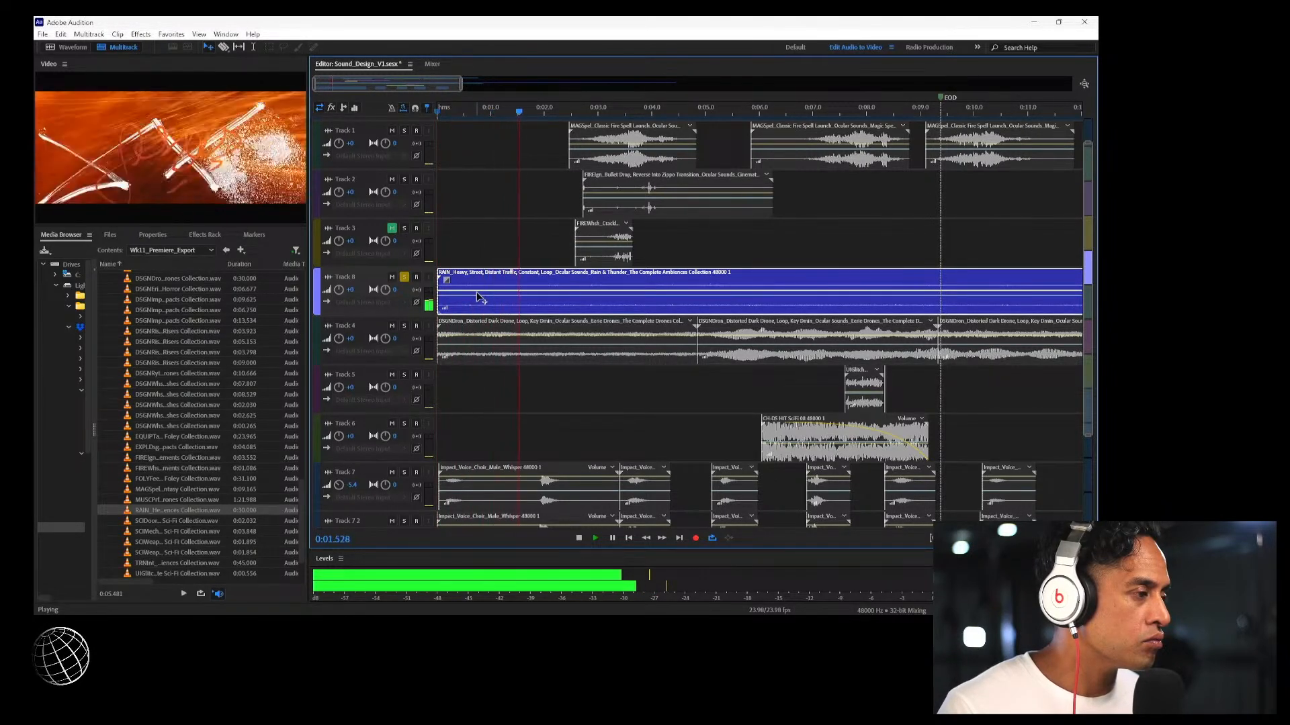
{"action": "key", "text": "space"}
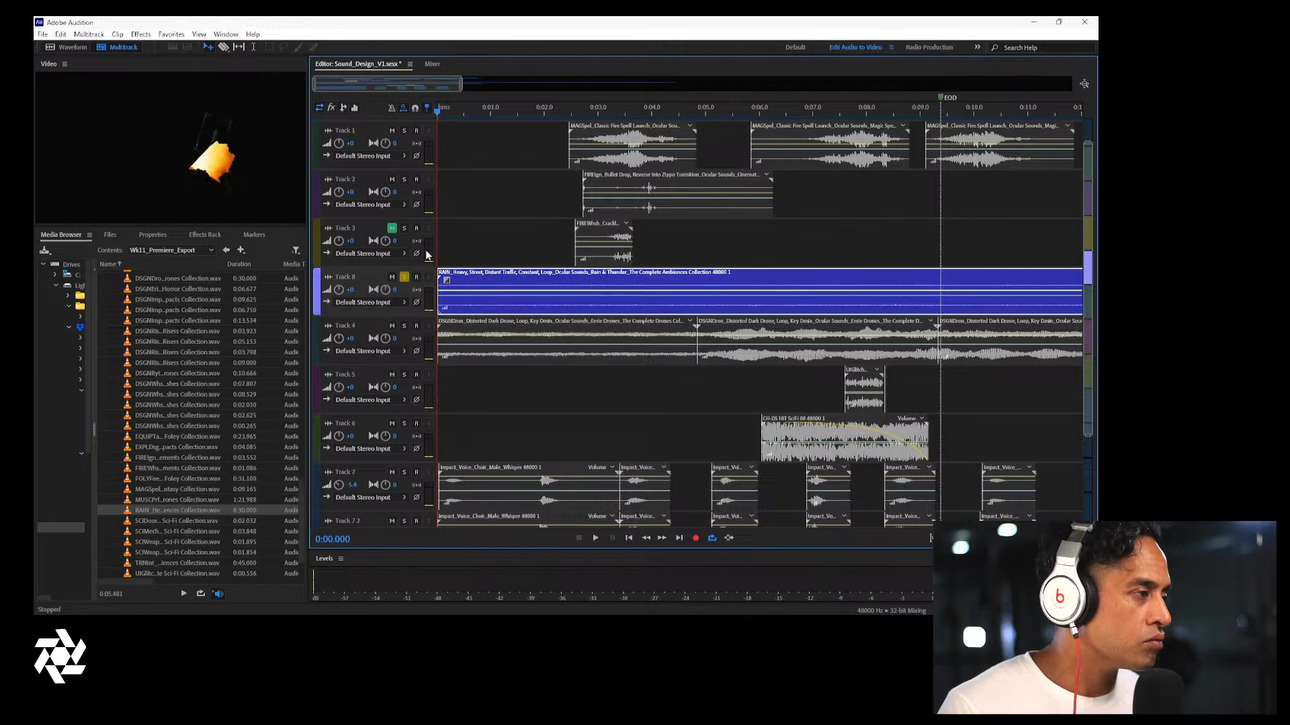
Solo the drone on Track 4 alongside the rain, and adjust its track volume and pan it left while listening from the beginning
{"action": "key", "text": "space"}
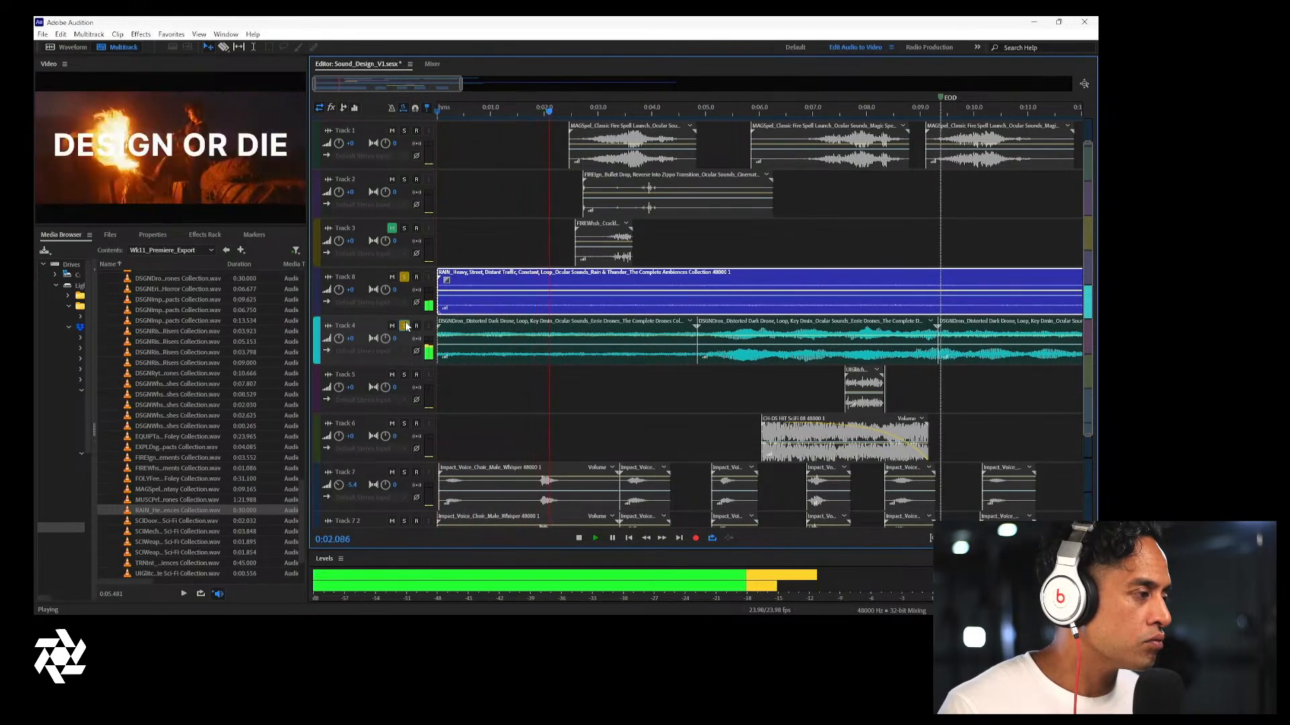
{"action": "key", "text": "space"}
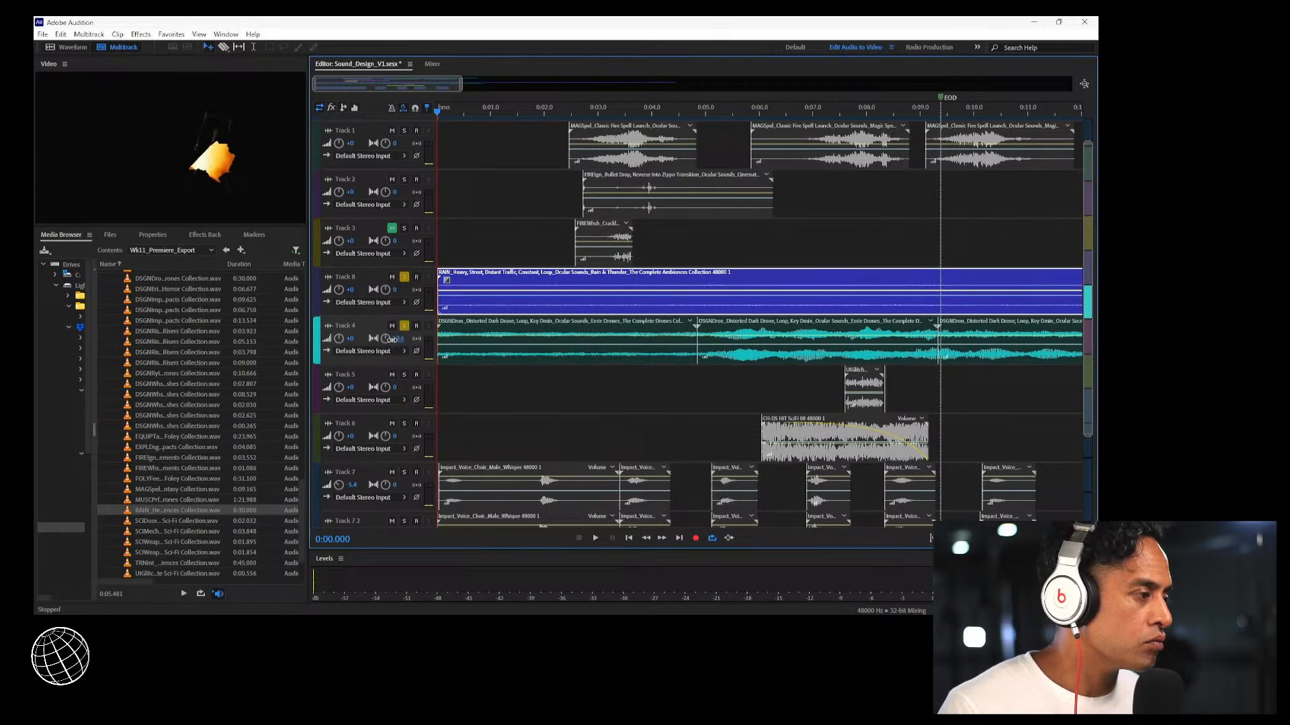
{"action": "key", "text": "space"}
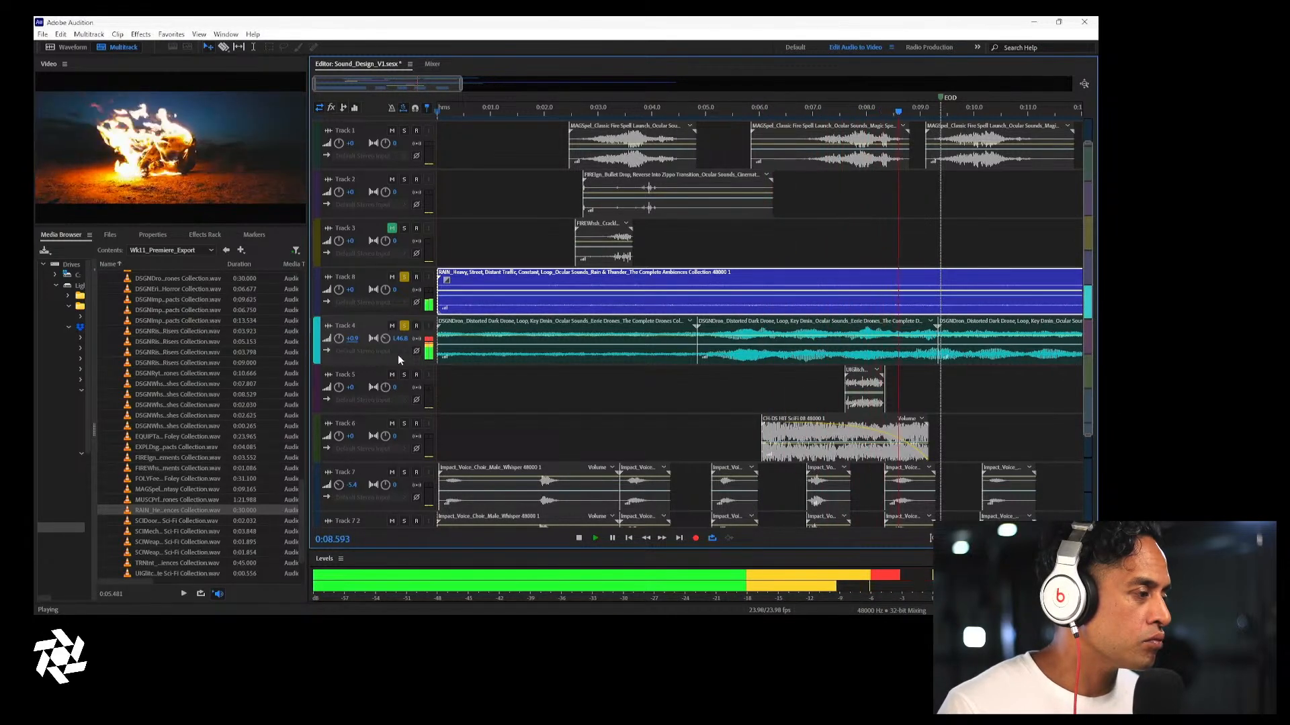
{"action": "key", "text": "space"}
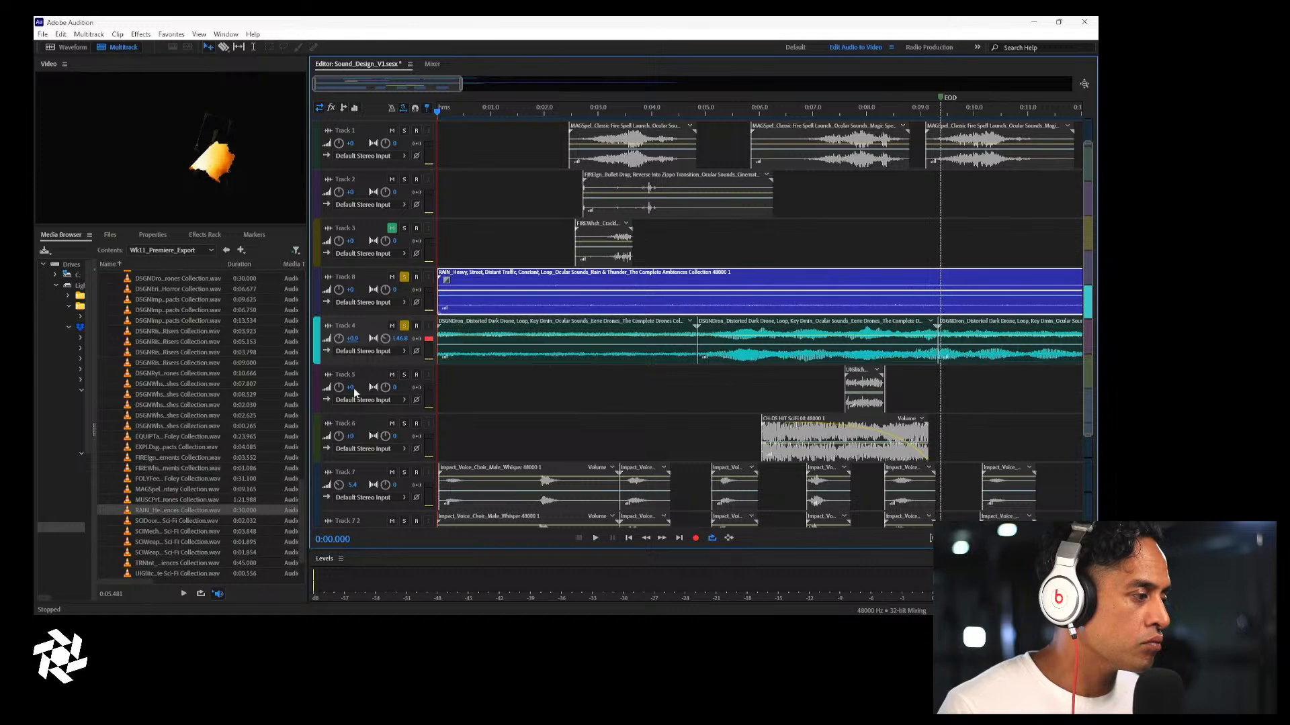
Solo Track 7's whispers together with the rain and drone, and play them briefly from the beginning
{"action": "left_click", "coordinate": [404, 473]}
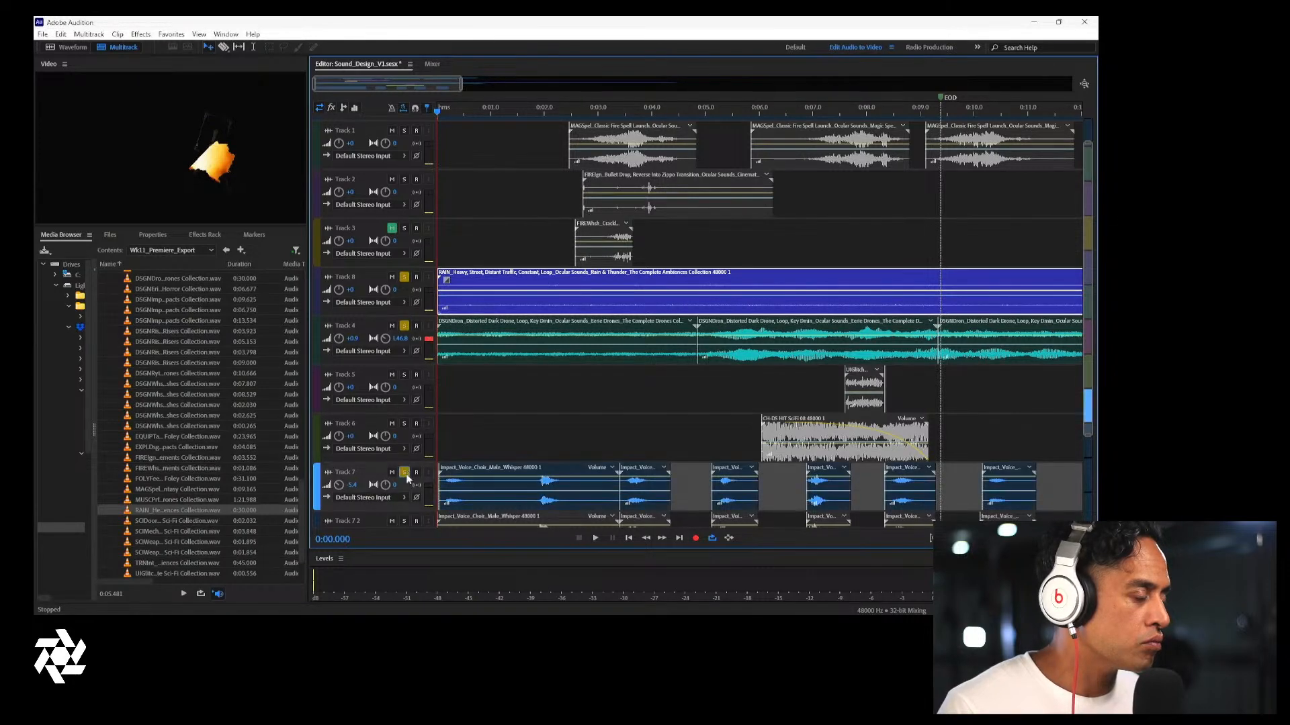
{"action": "key", "text": "space"}
{"action": "key", "text": "space"}
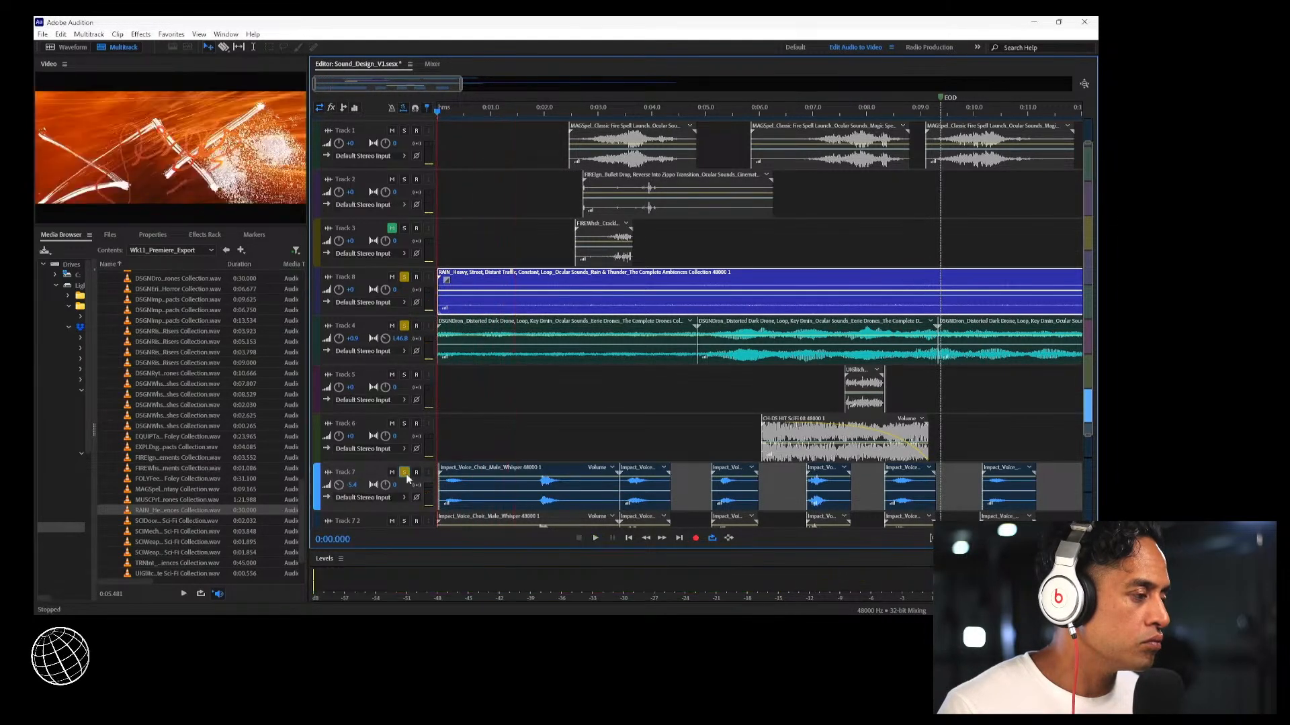
Clear the solos on Tracks 7, 4 and 8, mute Tracks 2 and 1, and play the session from the beginning
{"action": "left_click", "coordinate": [404, 473]}
{"action": "left_click", "coordinate": [404, 326]}
{"action": "left_click", "coordinate": [404, 278]}
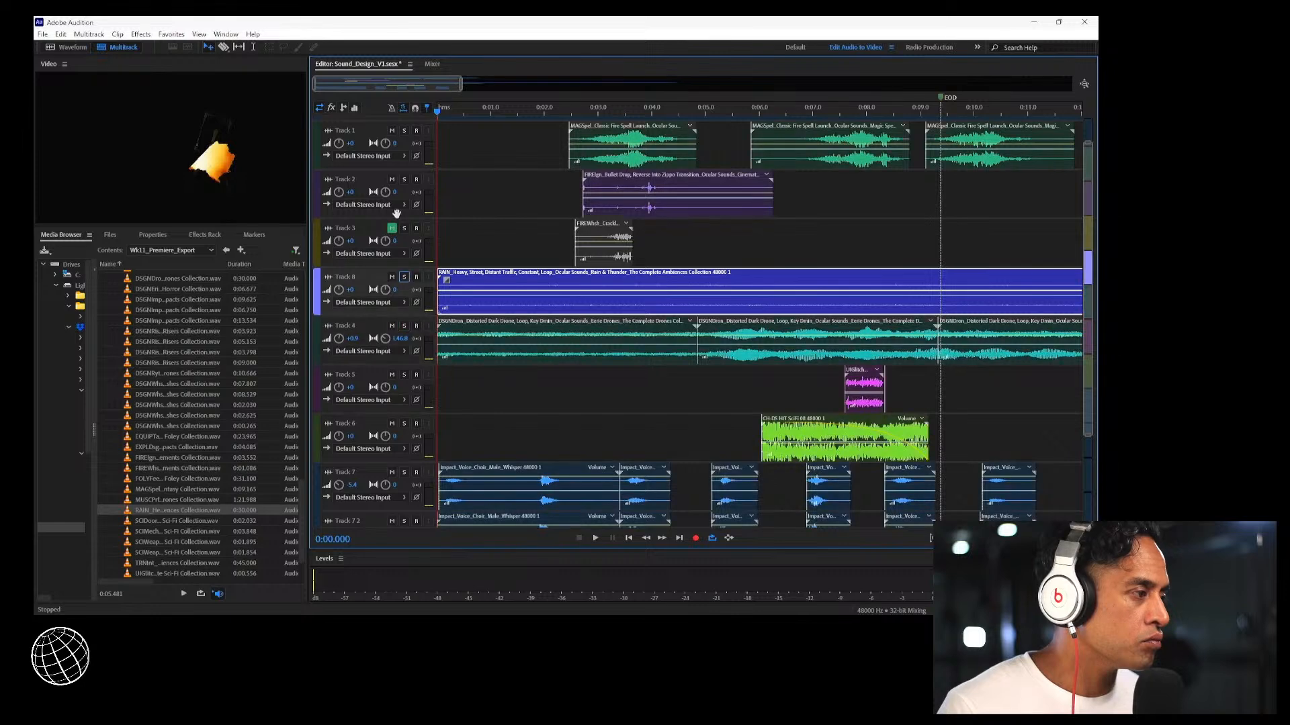
{"action": "left_click", "coordinate": [391, 179]}
{"action": "left_click", "coordinate": [392, 131]}
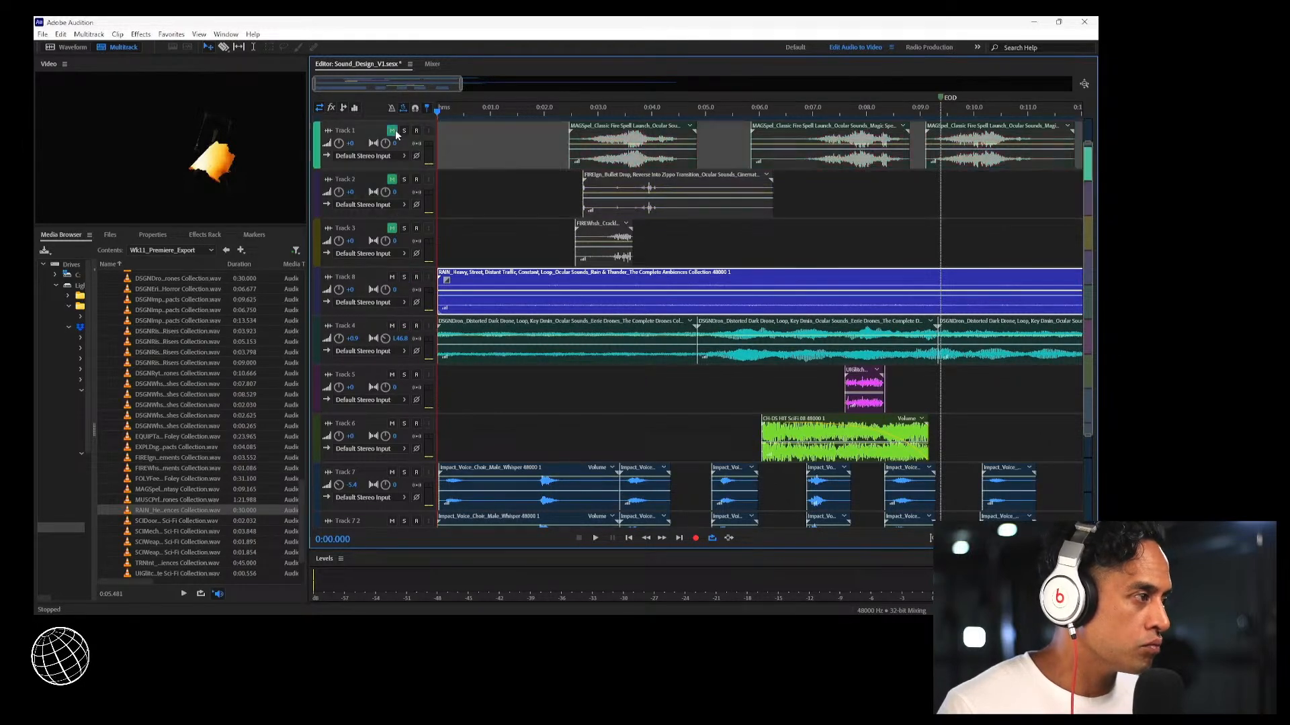
{"action": "key", "text": "space"}
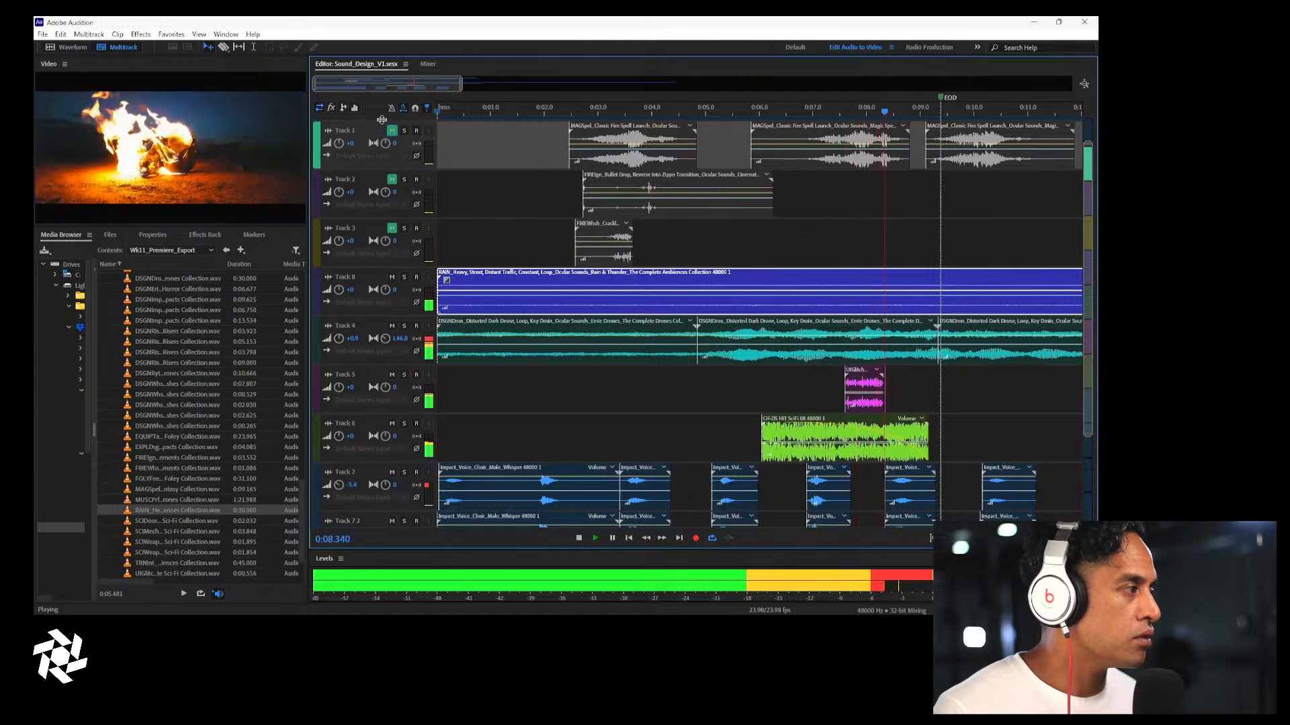
{"action": "key", "text": "space"}
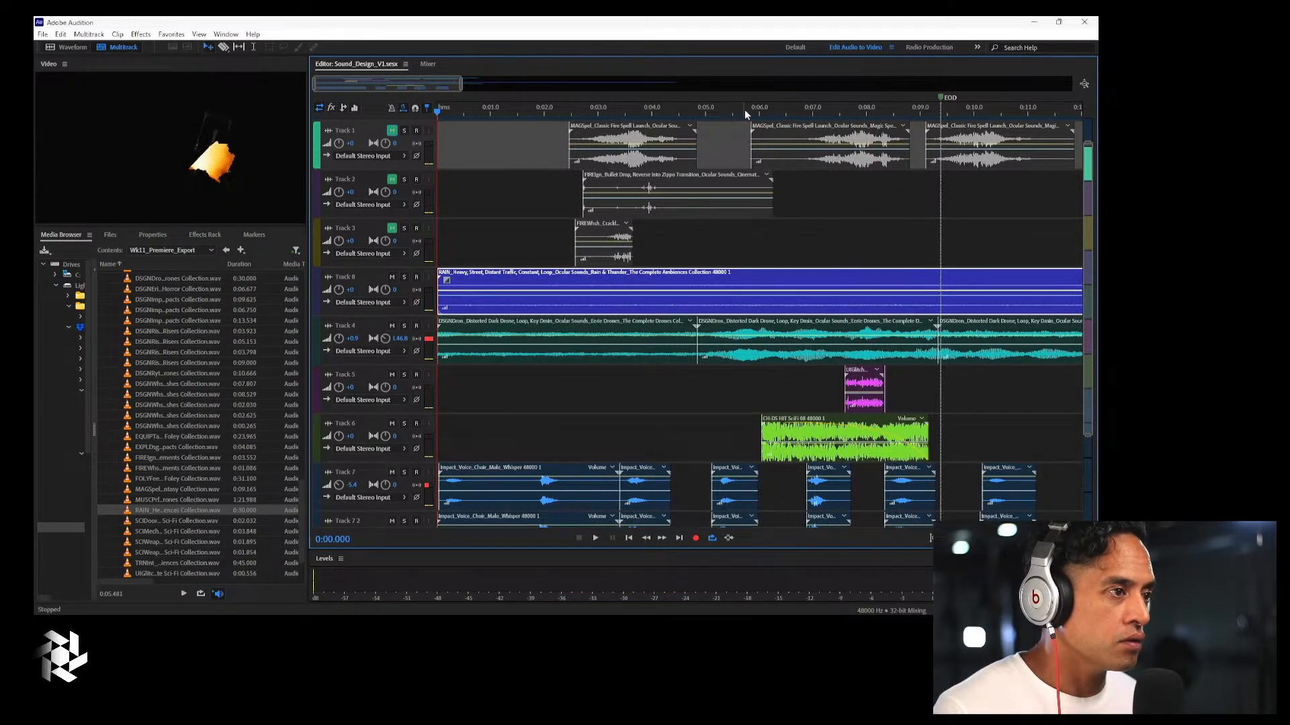
Listen from about 5.8 seconds, move the sci-fi hit clip on Track 6 to start at about 9.2 seconds, and replay
{"action": "left_click", "coordinate": [745, 114]}
{"action": "key", "text": "space"}
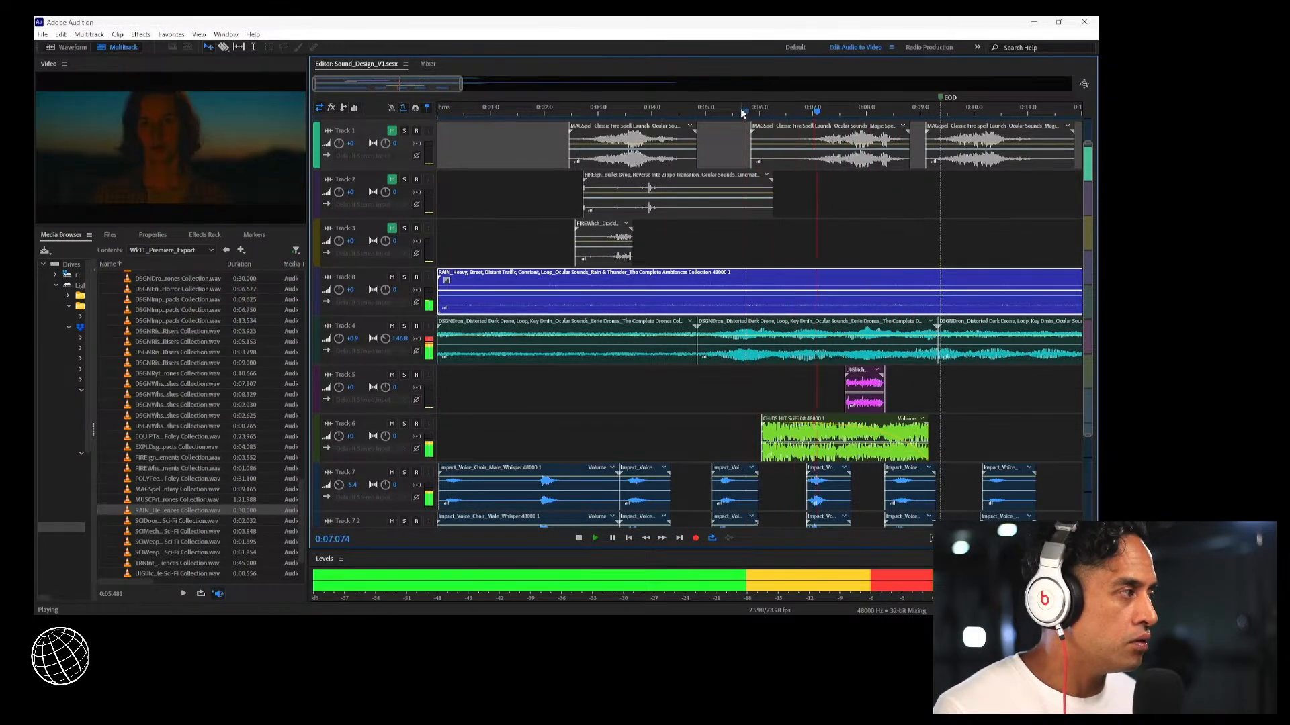
{"action": "key", "text": "space"}
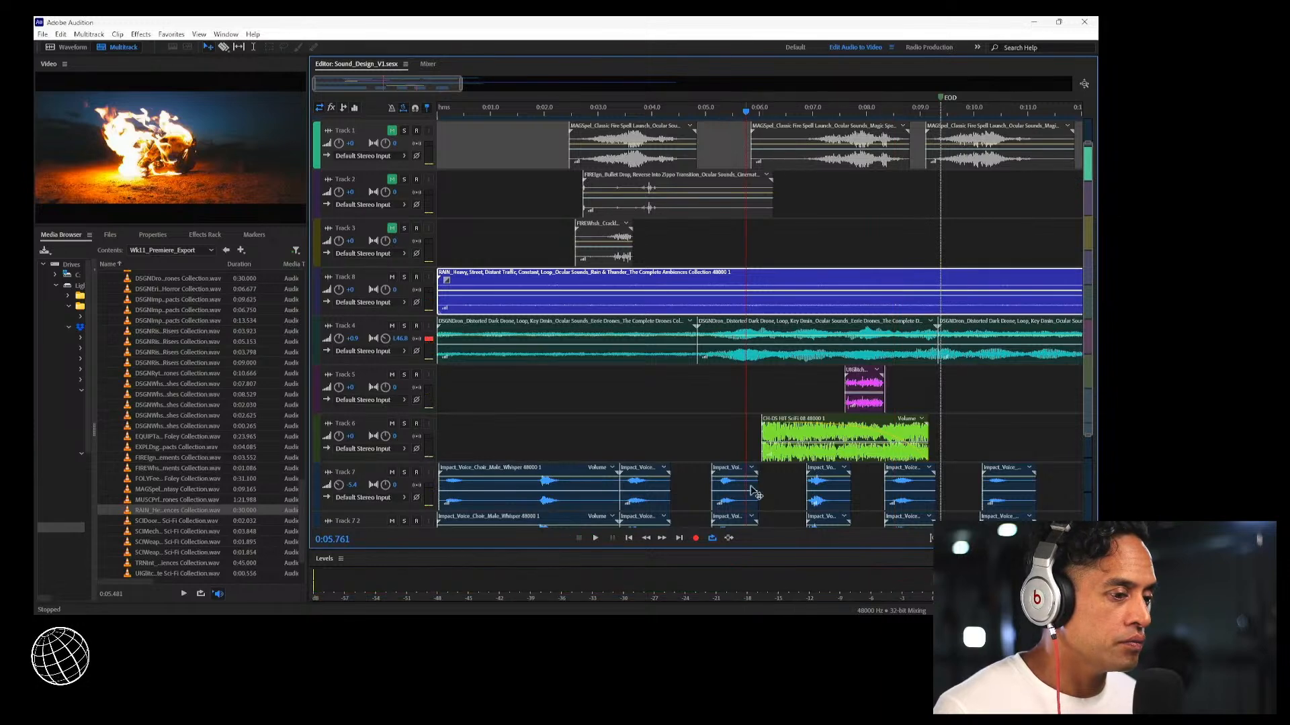
{"action": "left_click_drag", "start_coordinate": [819, 456], "coordinate": [988, 455]}
{"action": "key", "text": "space"}
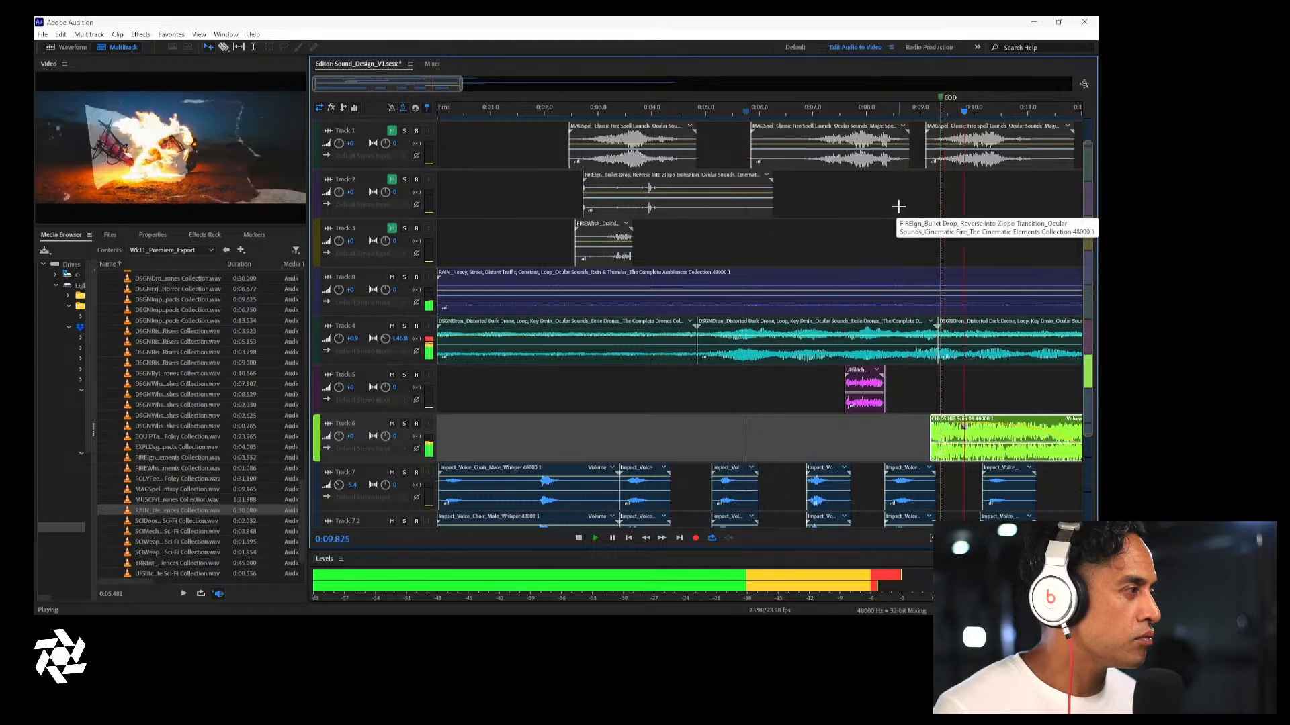
{"action": "key", "text": "space"}
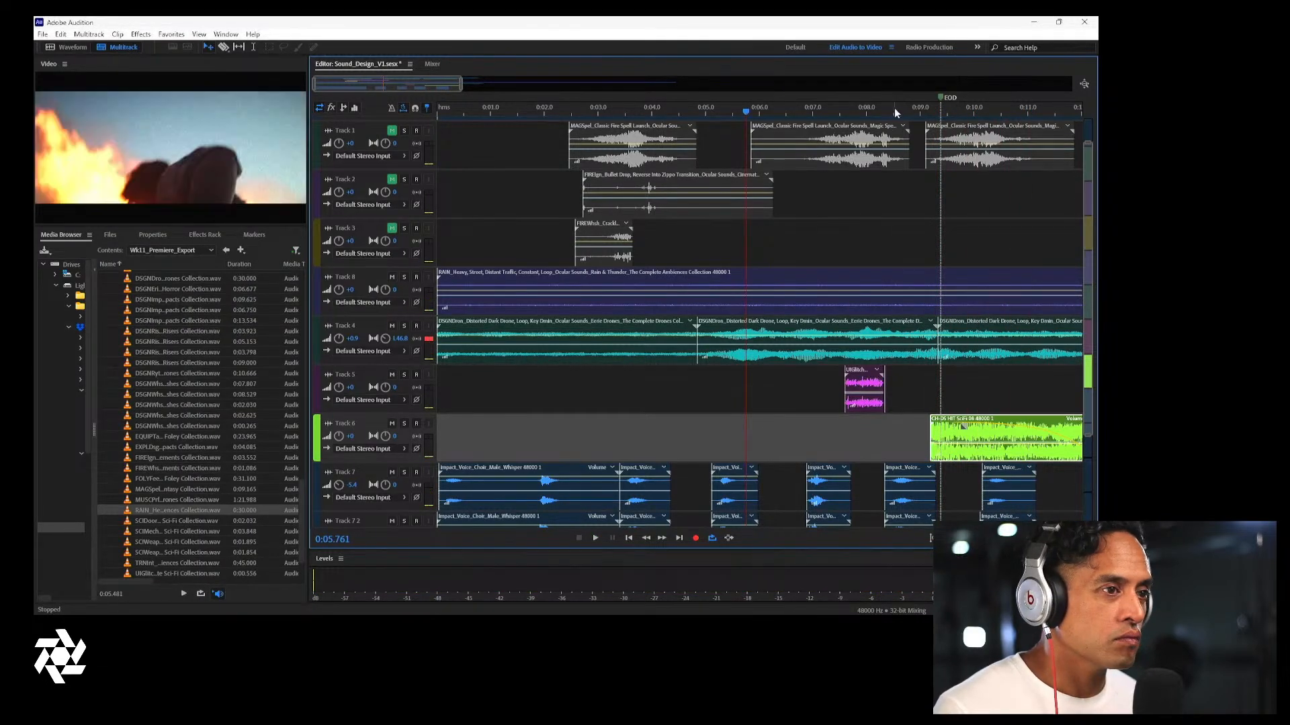
Play the ending twice from about 8.5 seconds to check the timing of the hit on Track 6
{"action": "left_click", "coordinate": [896, 112]}
{"action": "key", "text": "space"}
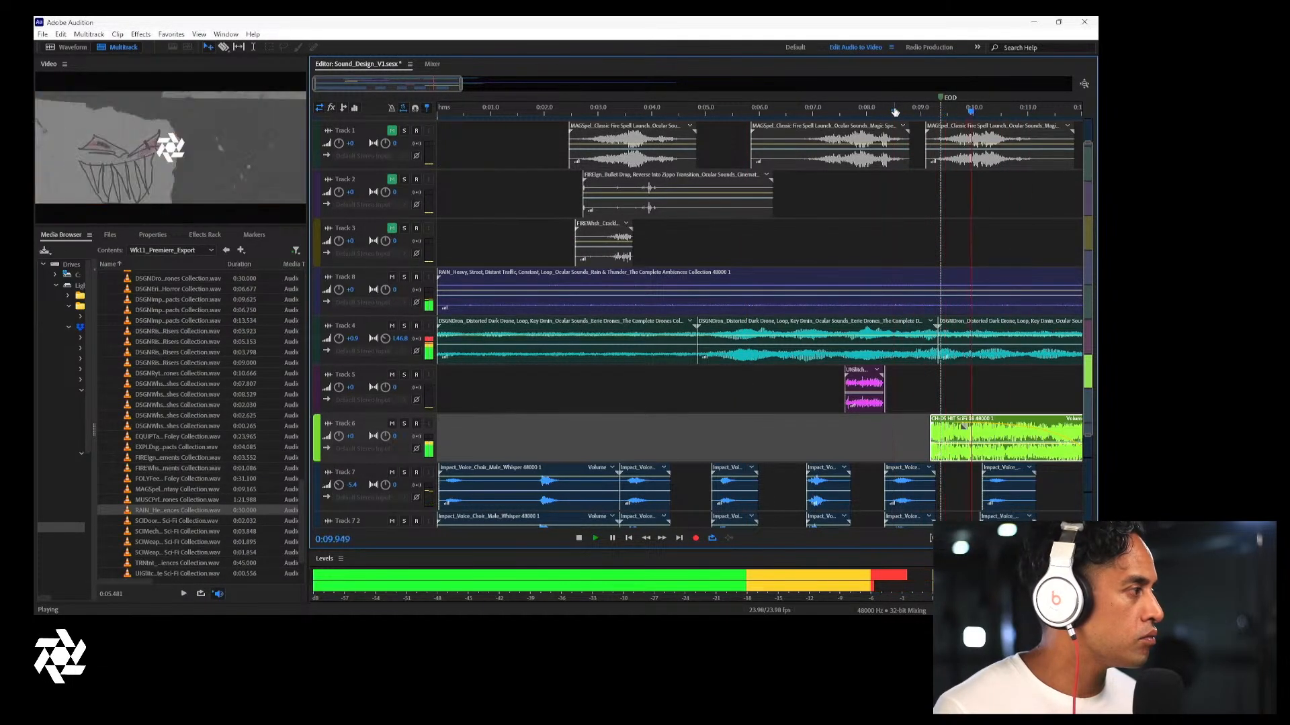
{"action": "key", "text": "space"}
{"action": "key", "text": "space"}
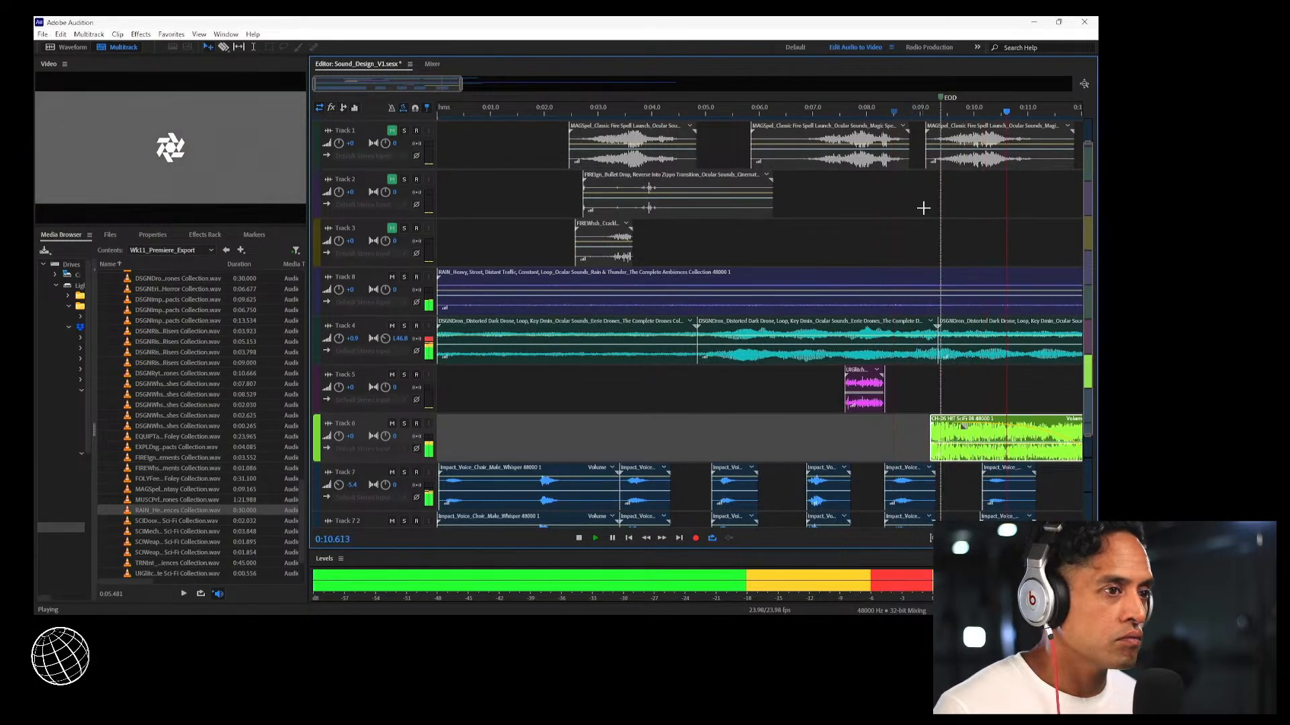
{"action": "key", "text": "space"}
Check the options of the EOD marker, and play the session from the beginning through the ending
{"action": "right_click", "coordinate": [941, 98]}
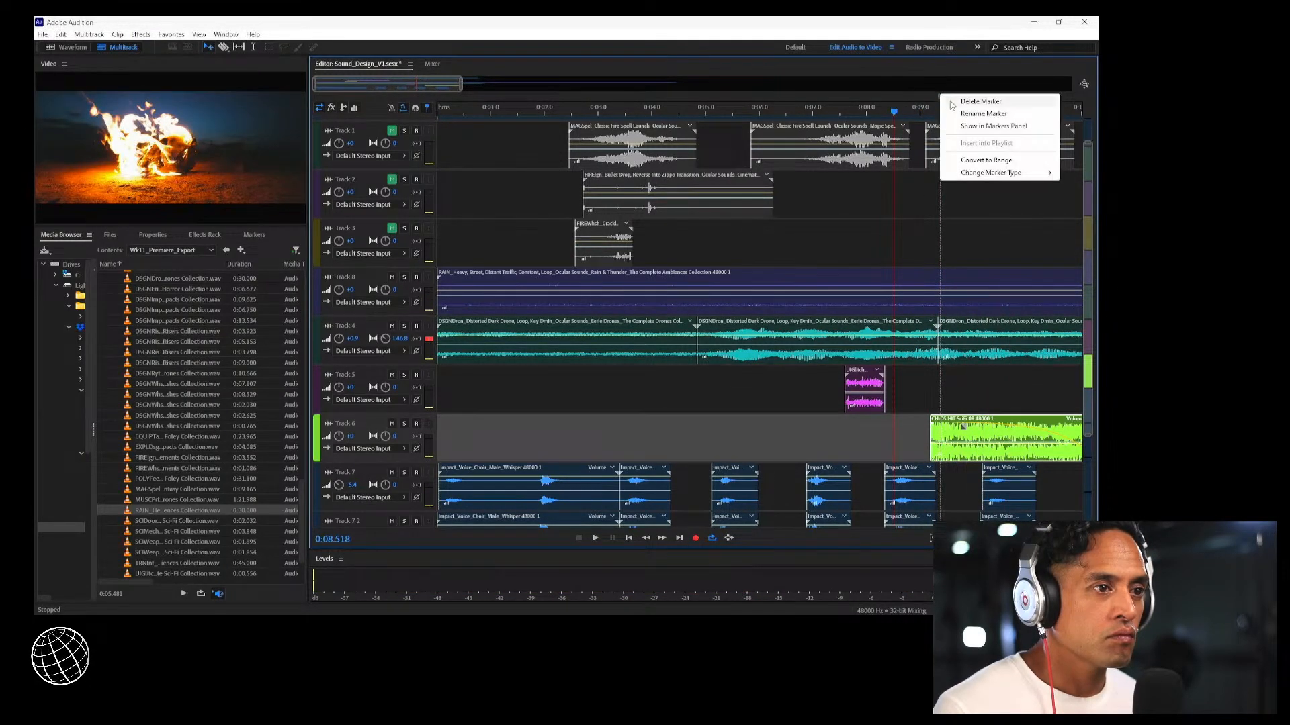
{"action": "left_click", "coordinate": [951, 102]}
{"action": "left_click", "coordinate": [459, 112]}
{"action": "key", "text": "space"}
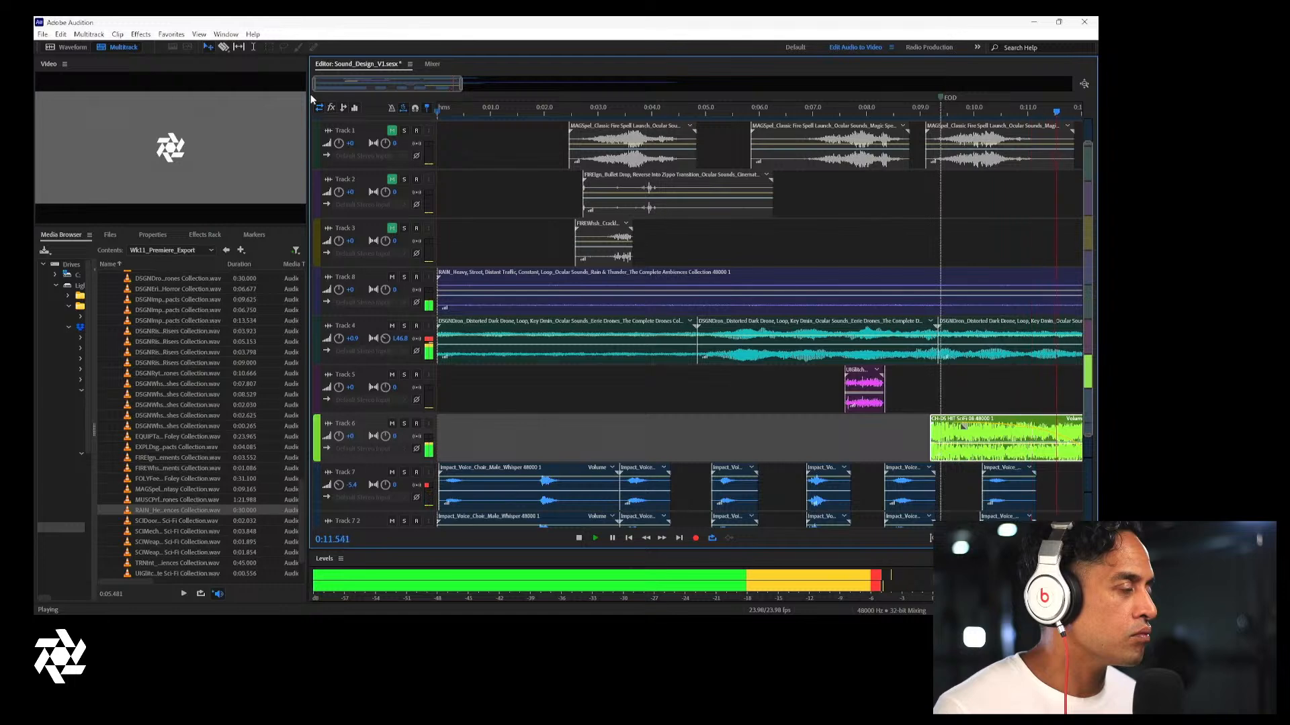
Stop playback, unmute the fire spell clips on Track 1, and play the session from the beginning
{"action": "key", "text": "space"}
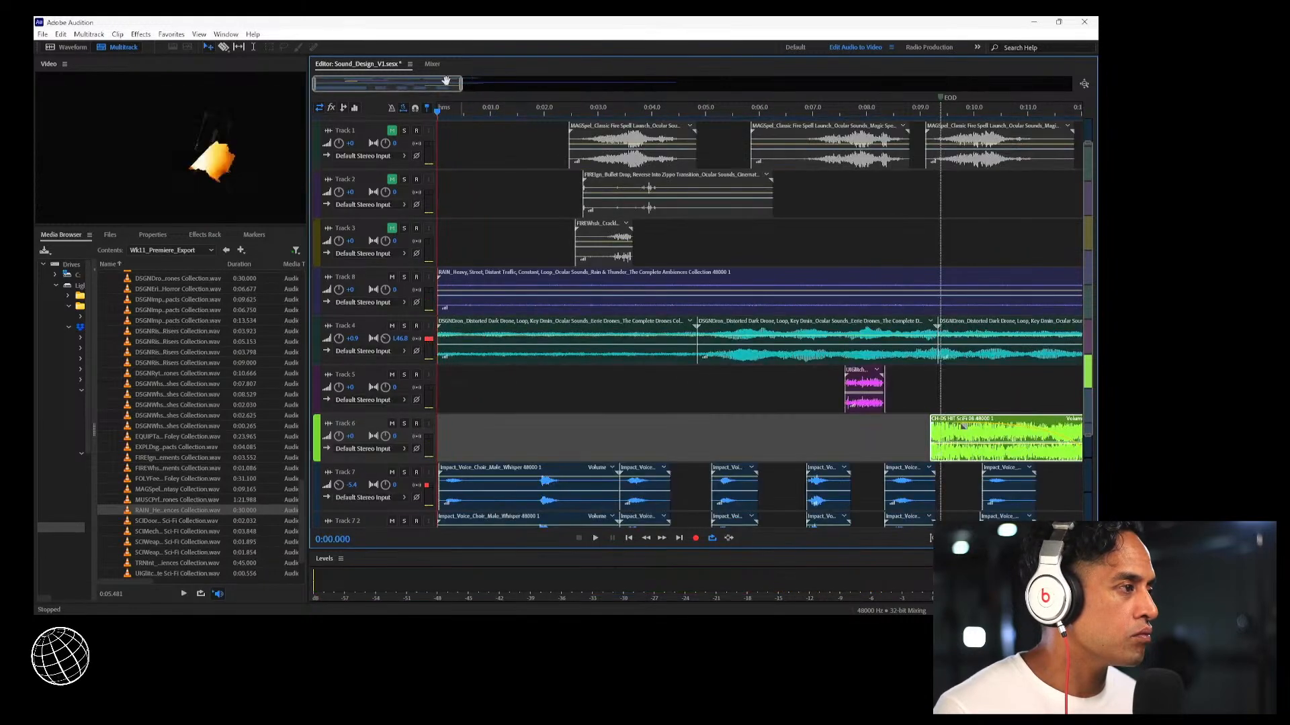
{"action": "left_click", "coordinate": [392, 131]}
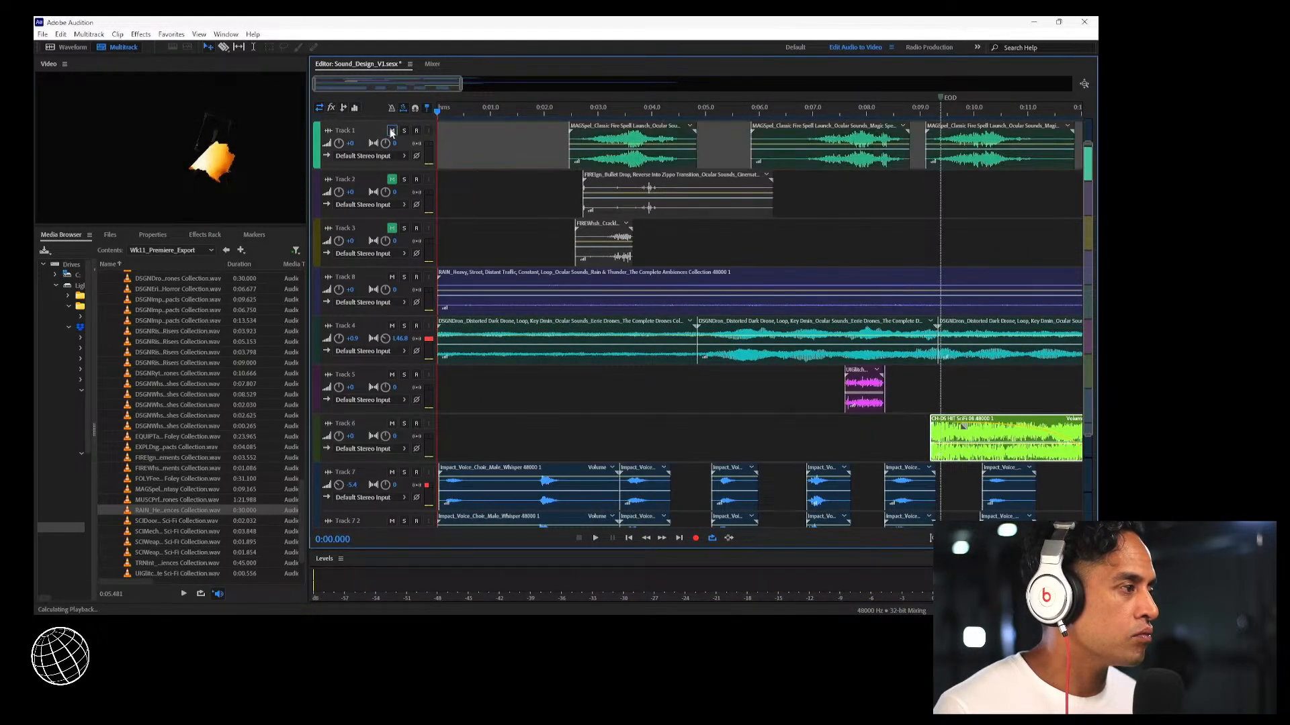
{"action": "key", "text": "space"}
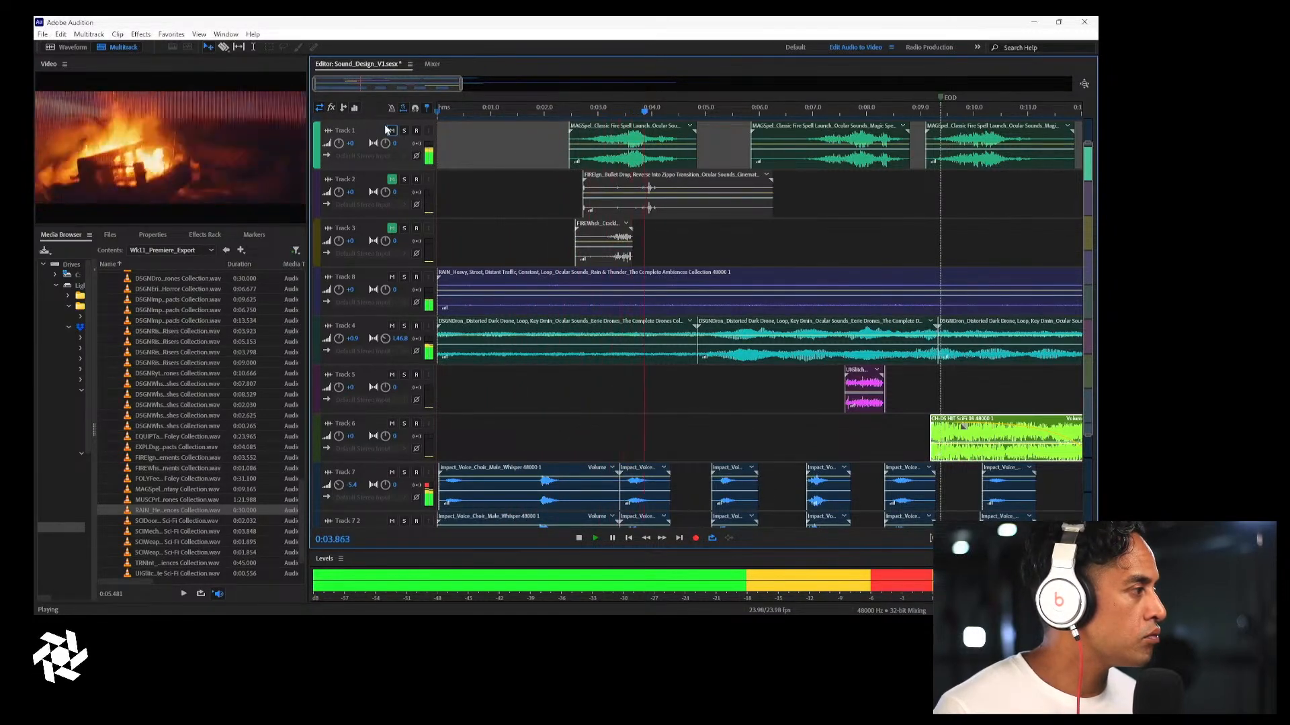
Unmute Track 2 and audition its bullet drop fire clip in the mix, playing from the start
{"action": "key", "text": "space"}
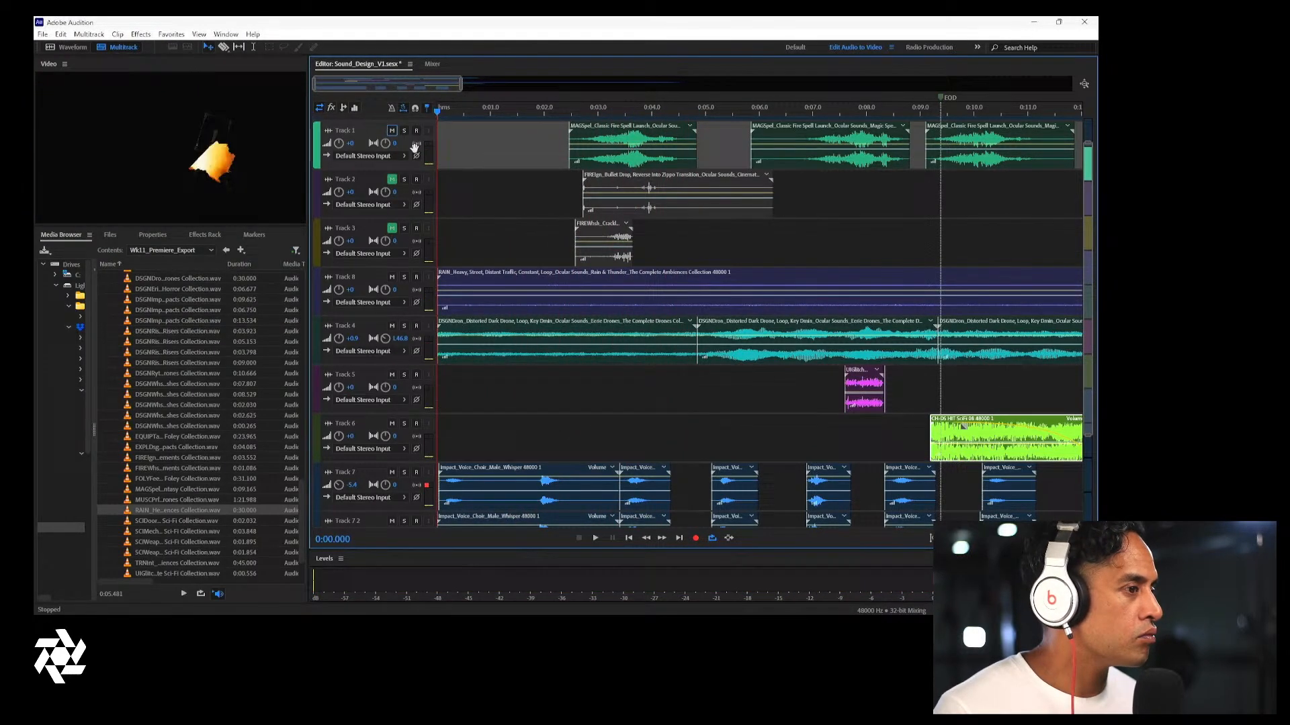
{"action": "left_click", "coordinate": [391, 180]}
{"action": "key", "text": "space"}
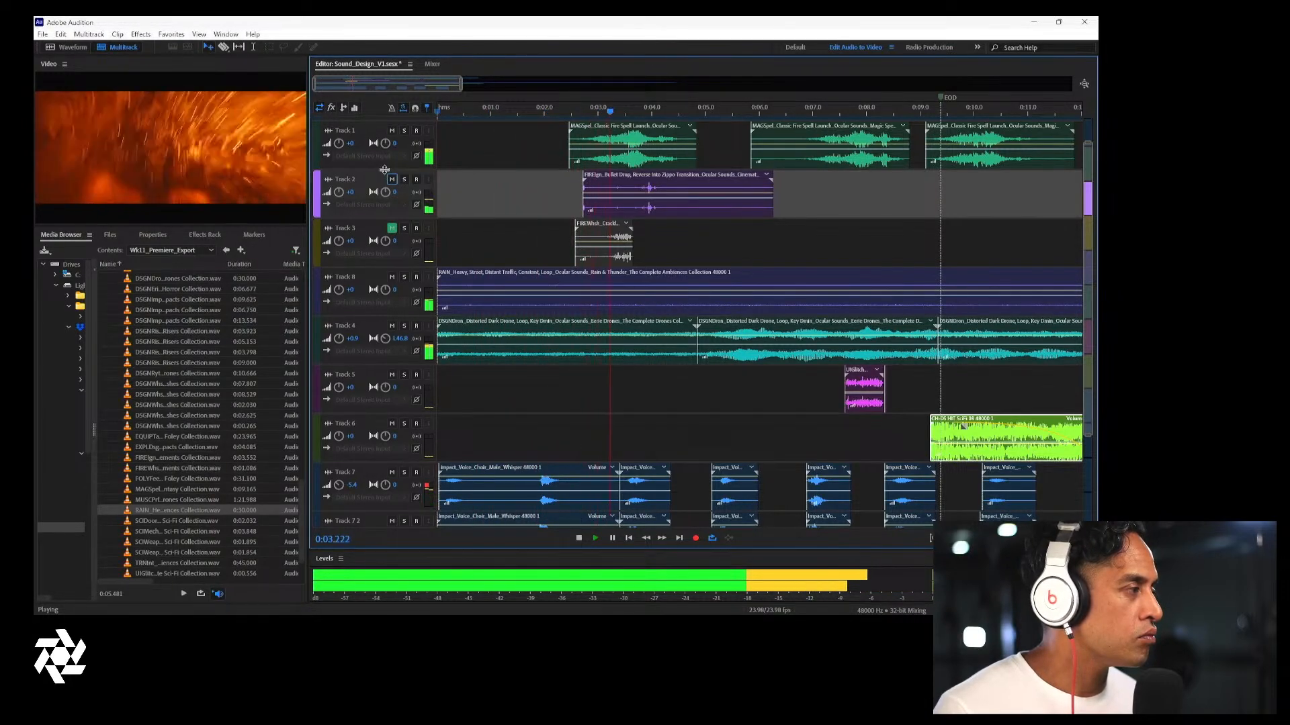
{"action": "key", "text": "space"}
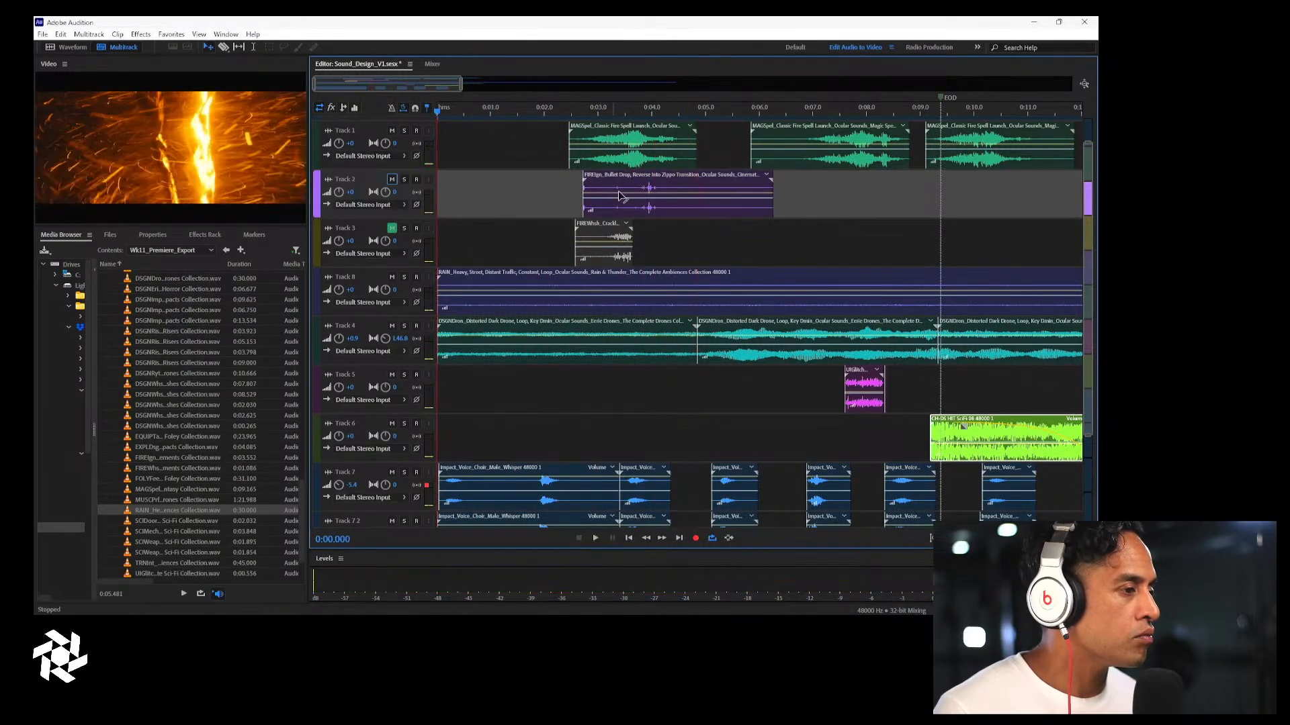
Audition the bullet drop fire clip at the very start of Track 2 and delete it
{"action": "left_click_drag", "start_coordinate": [632, 179], "coordinate": [487, 180]}
{"action": "key", "text": "space"}
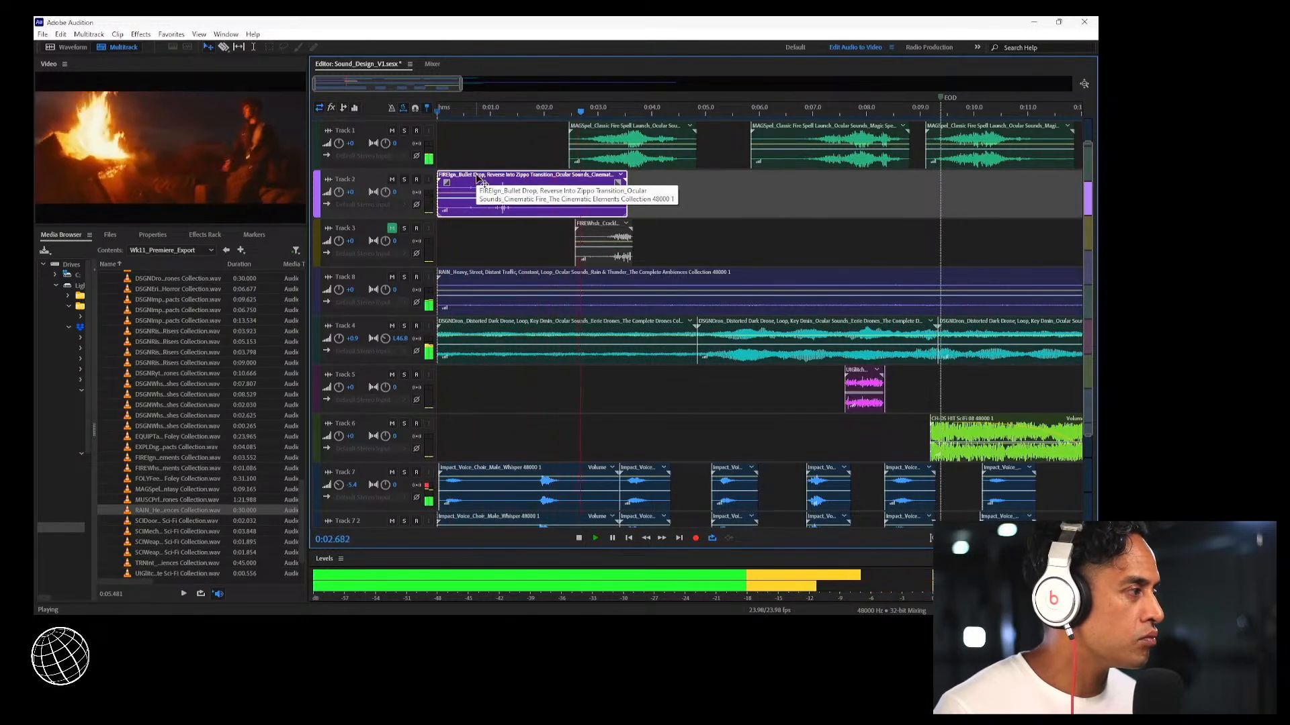
{"action": "key", "text": "space"}
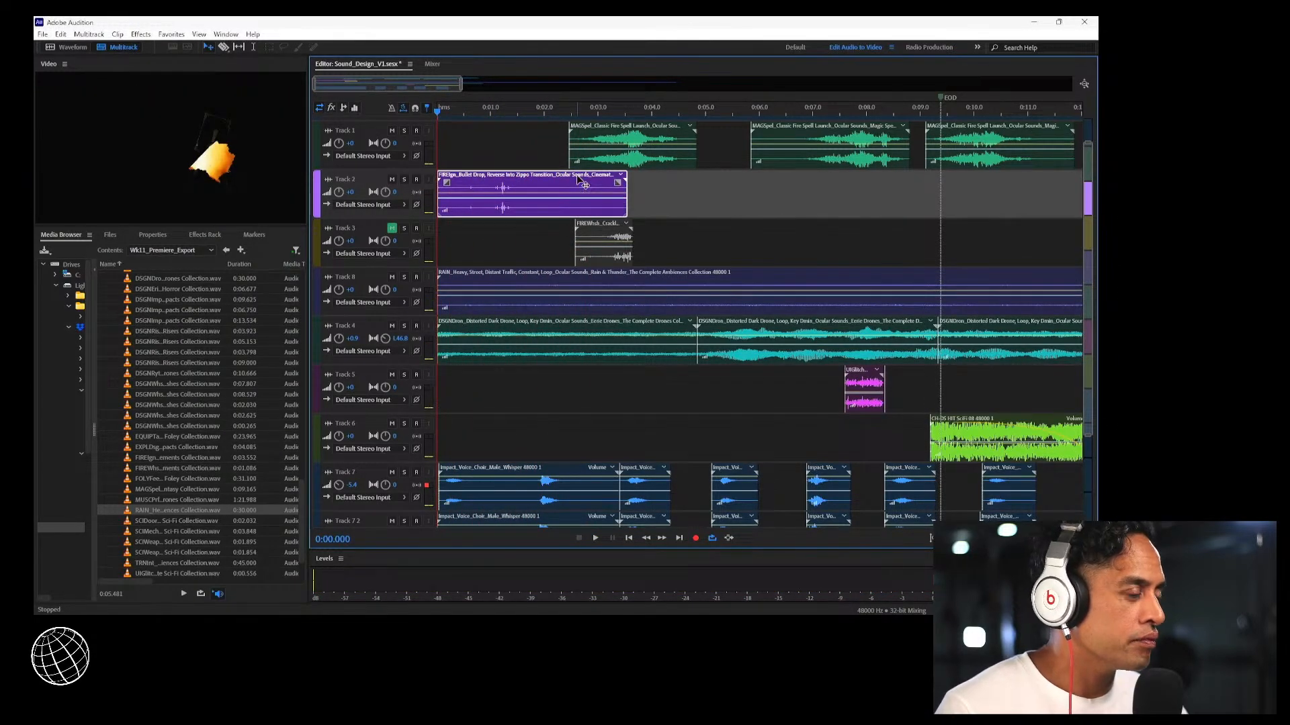
{"action": "key", "text": "Delete"}
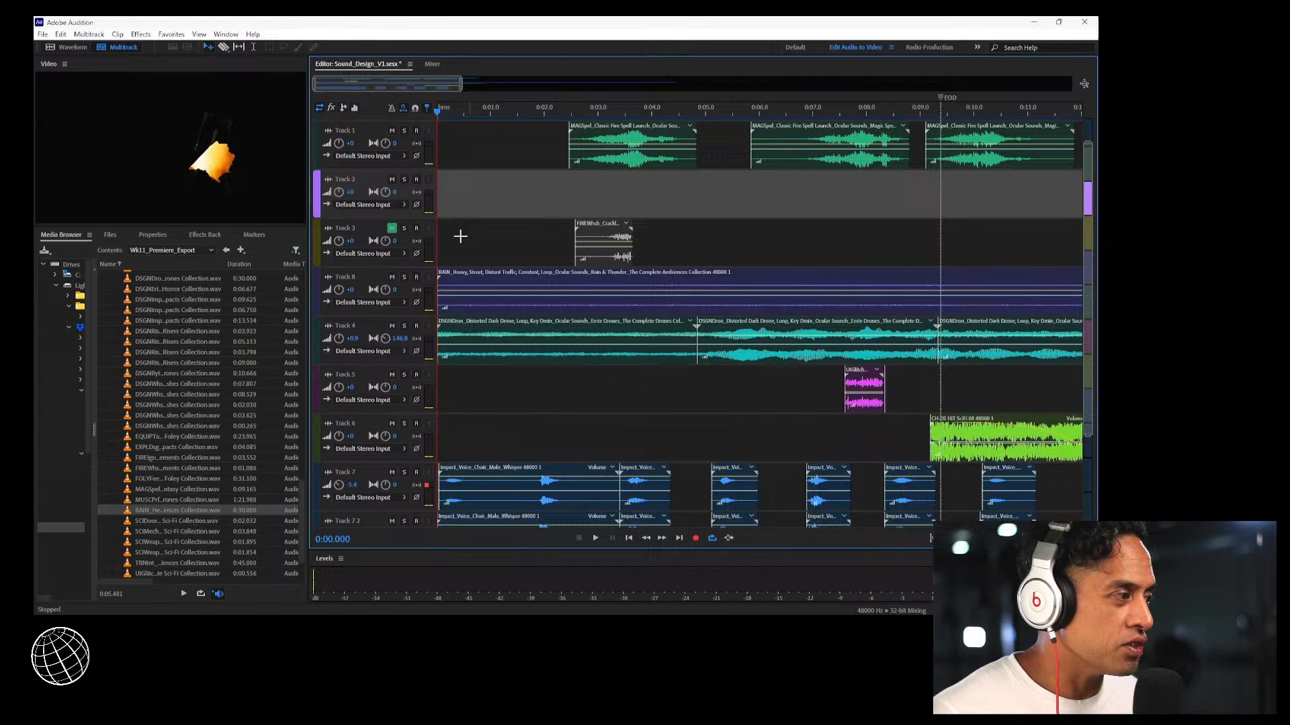
Unmute Track 3 and mute Track 1 while playing the session from the start
{"action": "left_click", "coordinate": [392, 230]}
{"action": "key", "text": "space"}
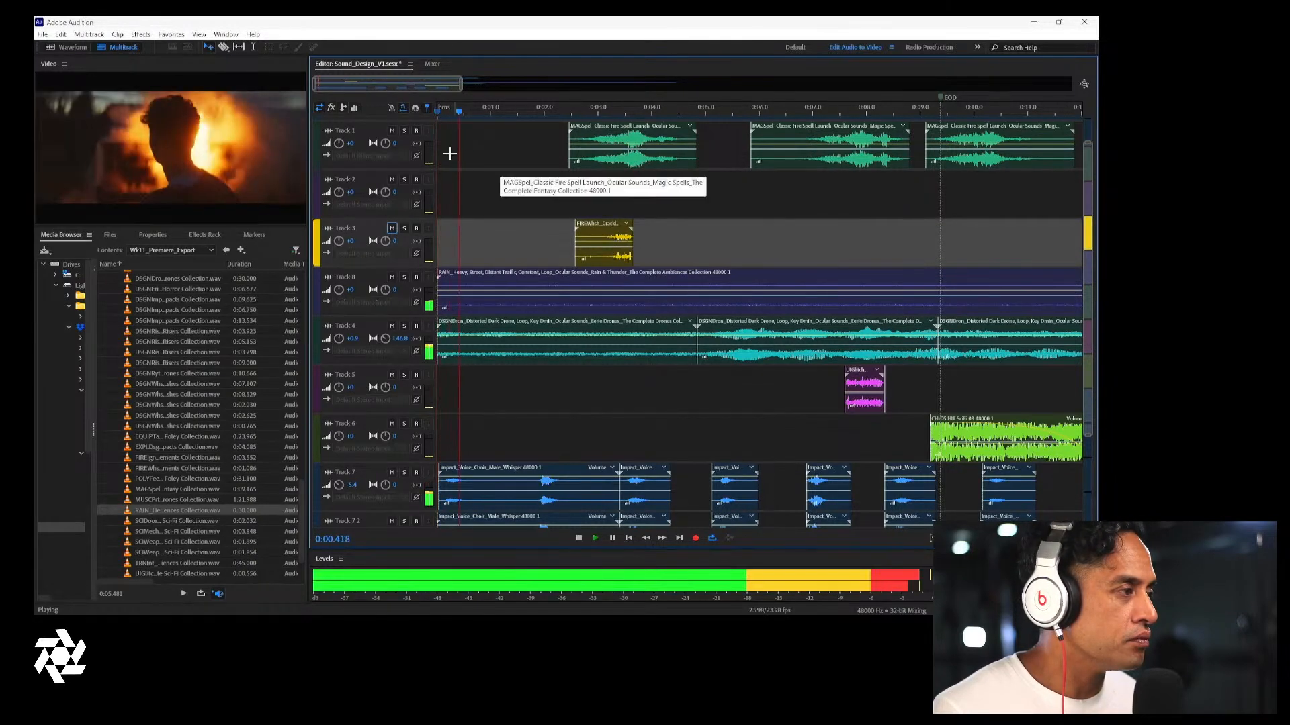
{"action": "left_click", "coordinate": [392, 130]}
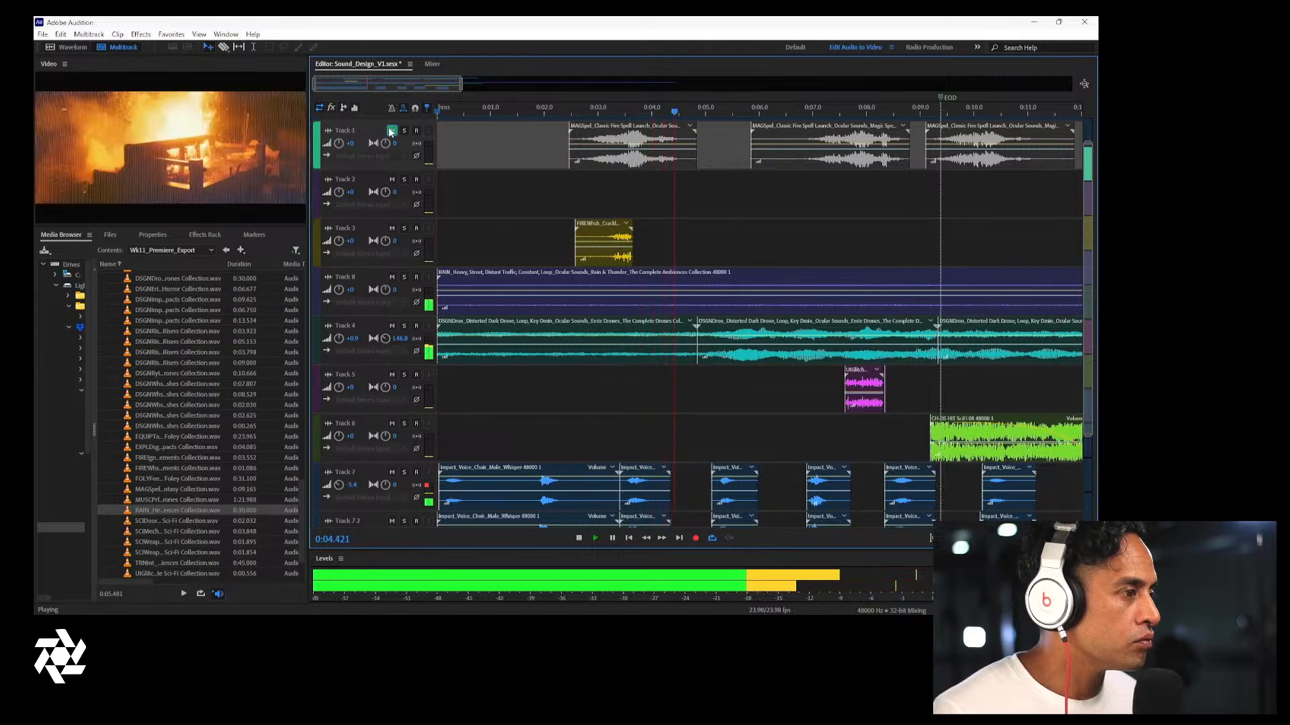
Replay the section from about 3 seconds to hear the fire crackle clip on Track 3 in the mix
{"action": "key", "text": "space"}
{"action": "left_click", "coordinate": [590, 109]}
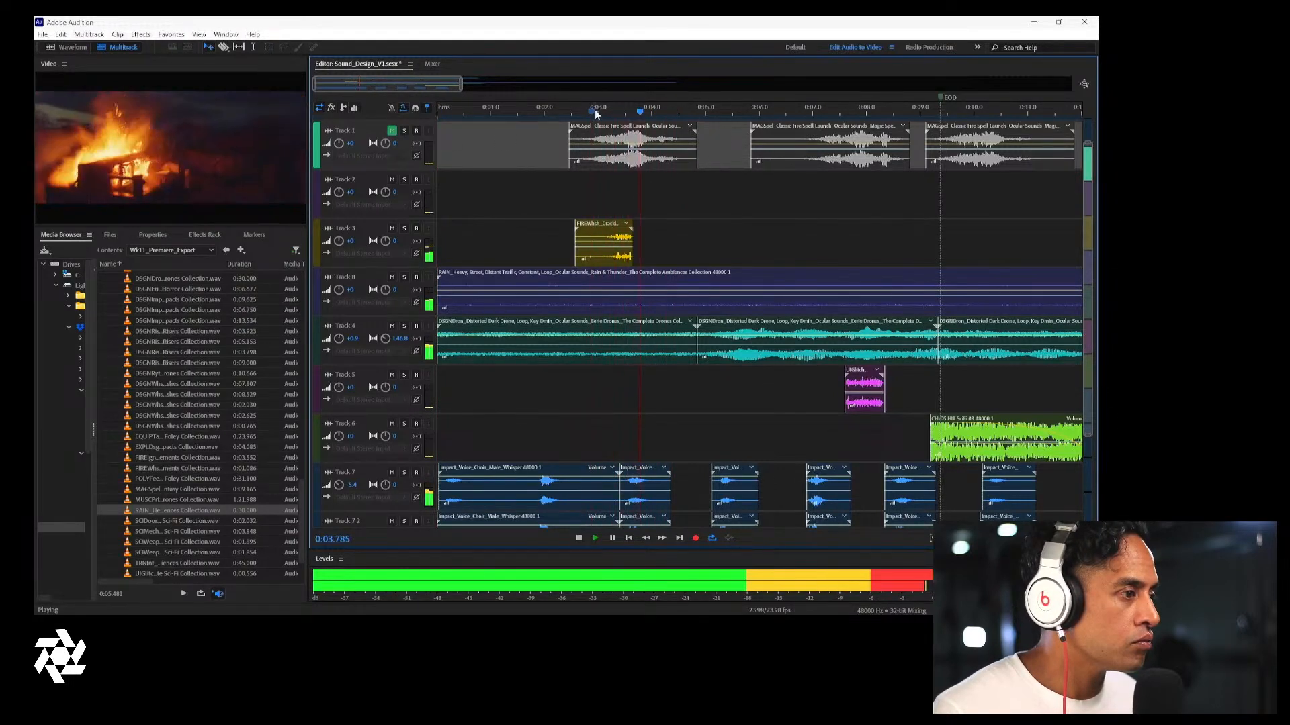
{"action": "left_click", "coordinate": [594, 110]}
{"action": "key", "text": "space"}
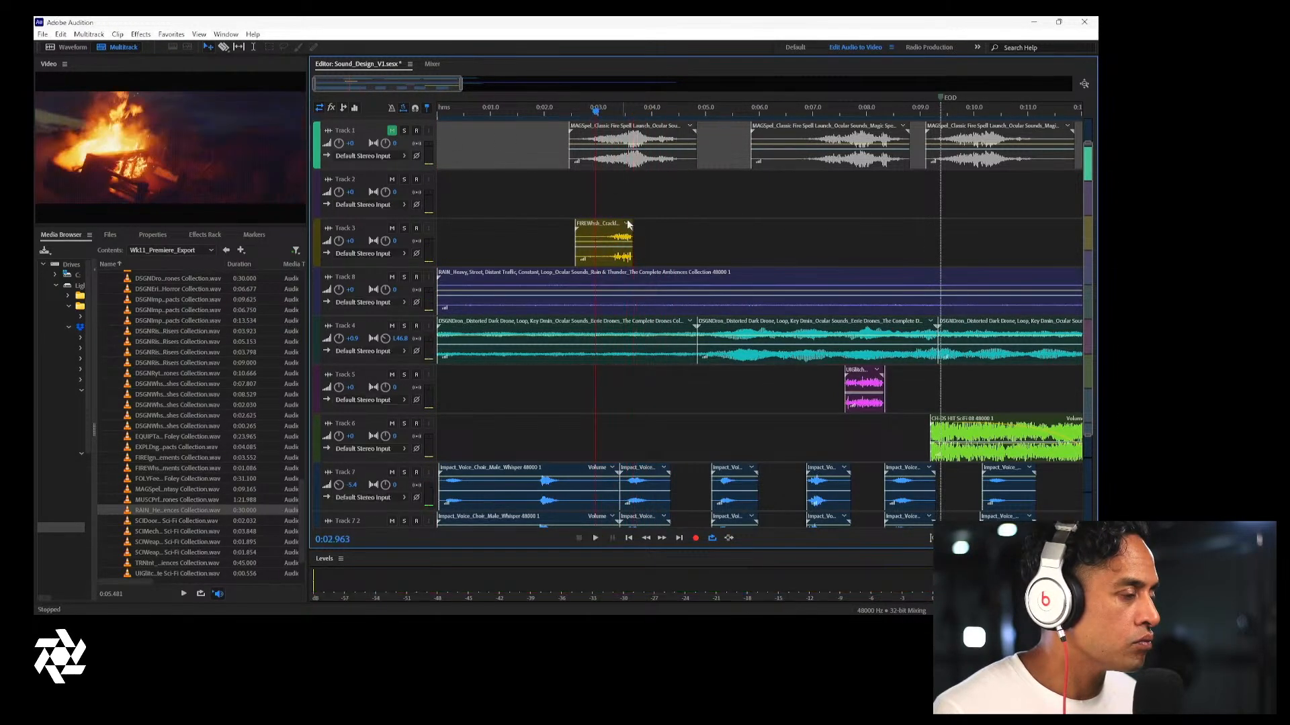
{"action": "left_click", "coordinate": [618, 247]}
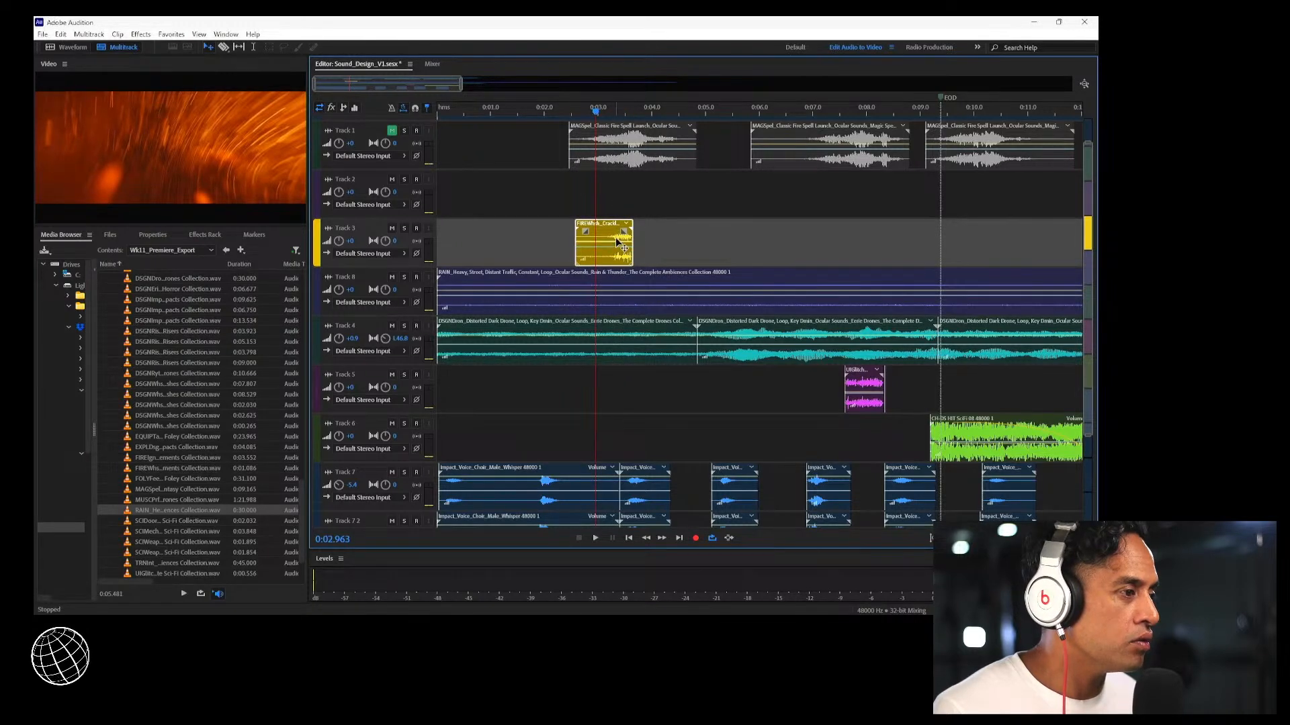
{"action": "key", "text": "space"}
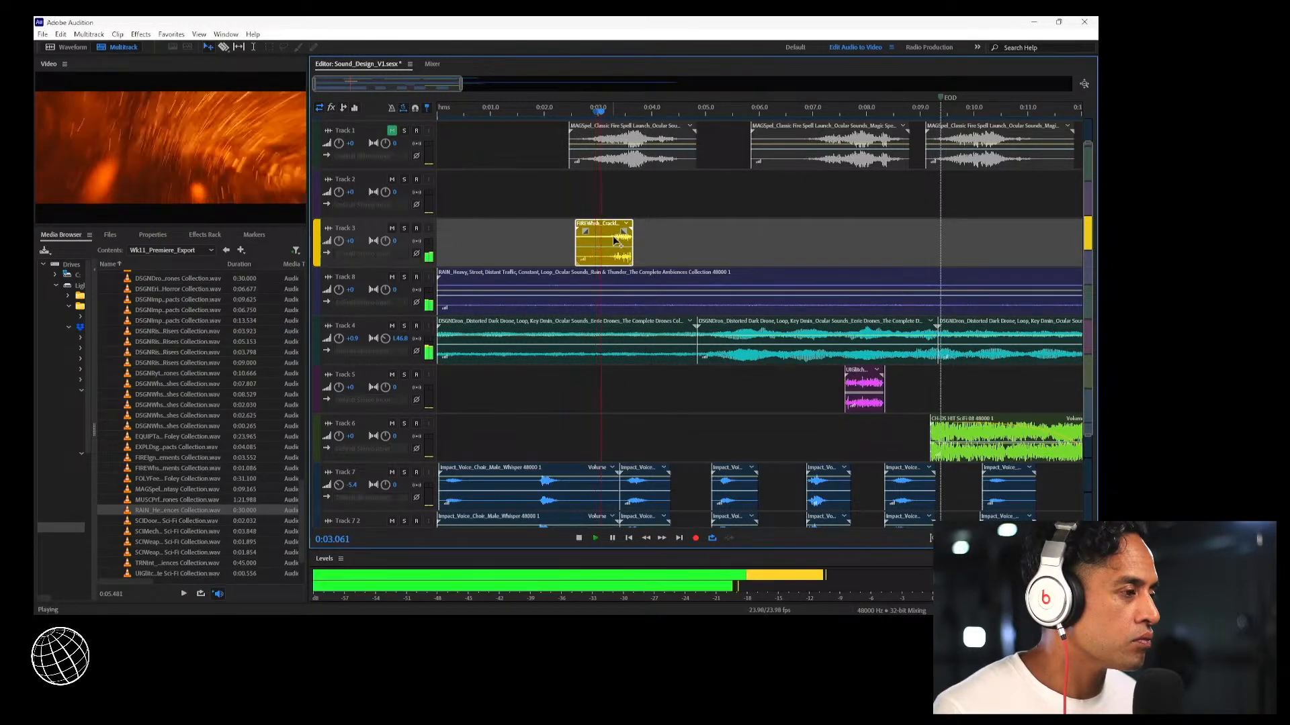
{"action": "key", "text": "space"}
Raise the volume of Track 8, which holds the rain ambience, to +1.5 while playing from the start
{"action": "key", "text": "Home"}
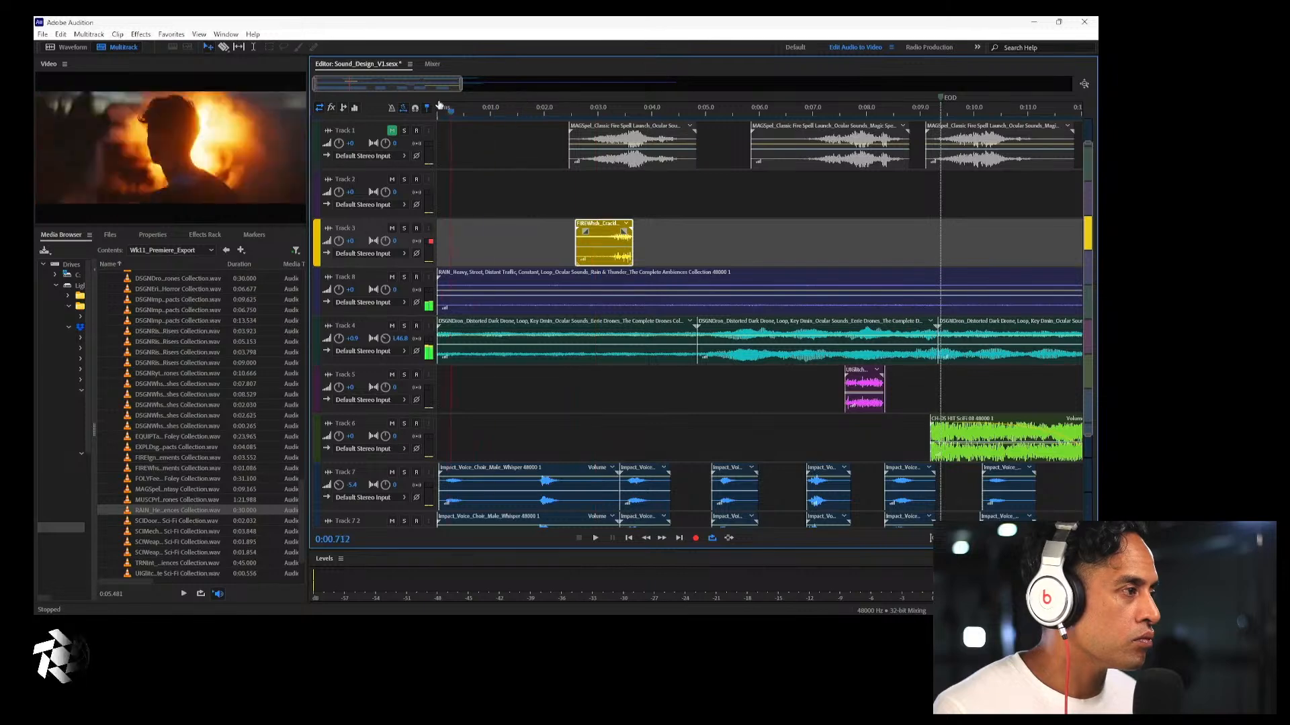
{"action": "key", "text": "space"}
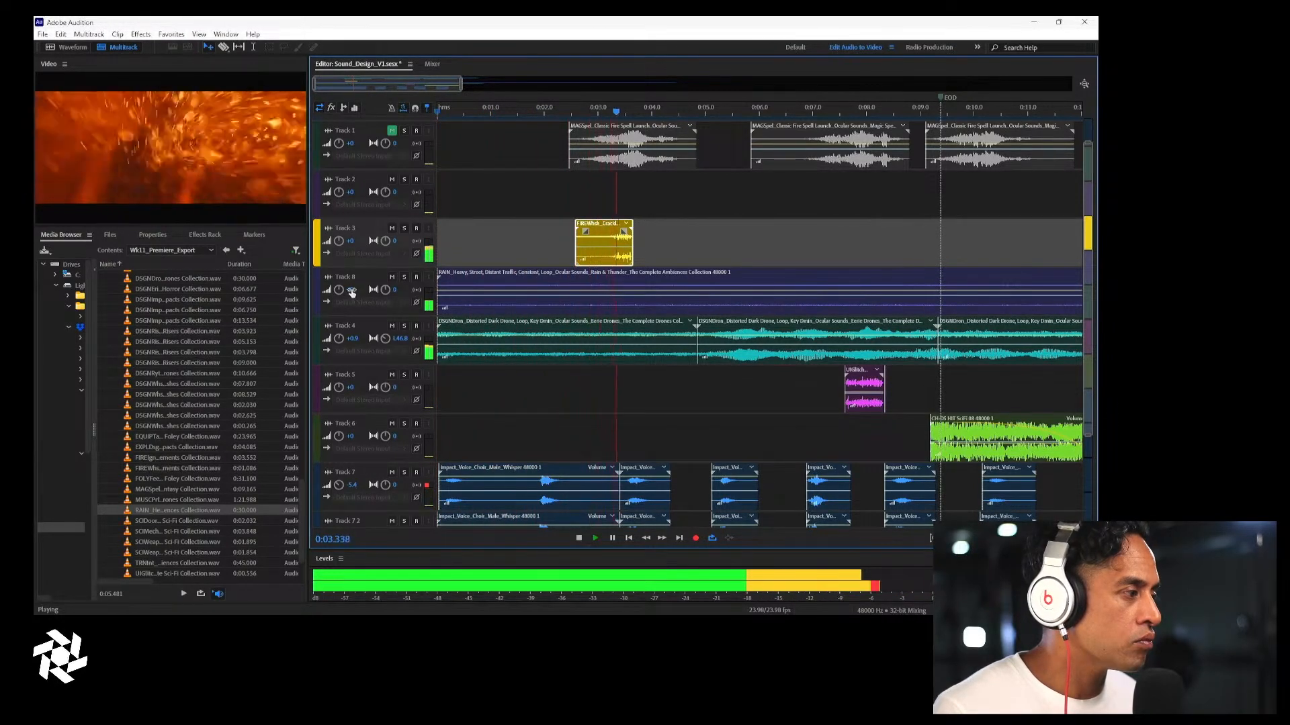
{"action": "left_click_drag", "start_coordinate": [351, 289], "coordinate": [351, 286]}
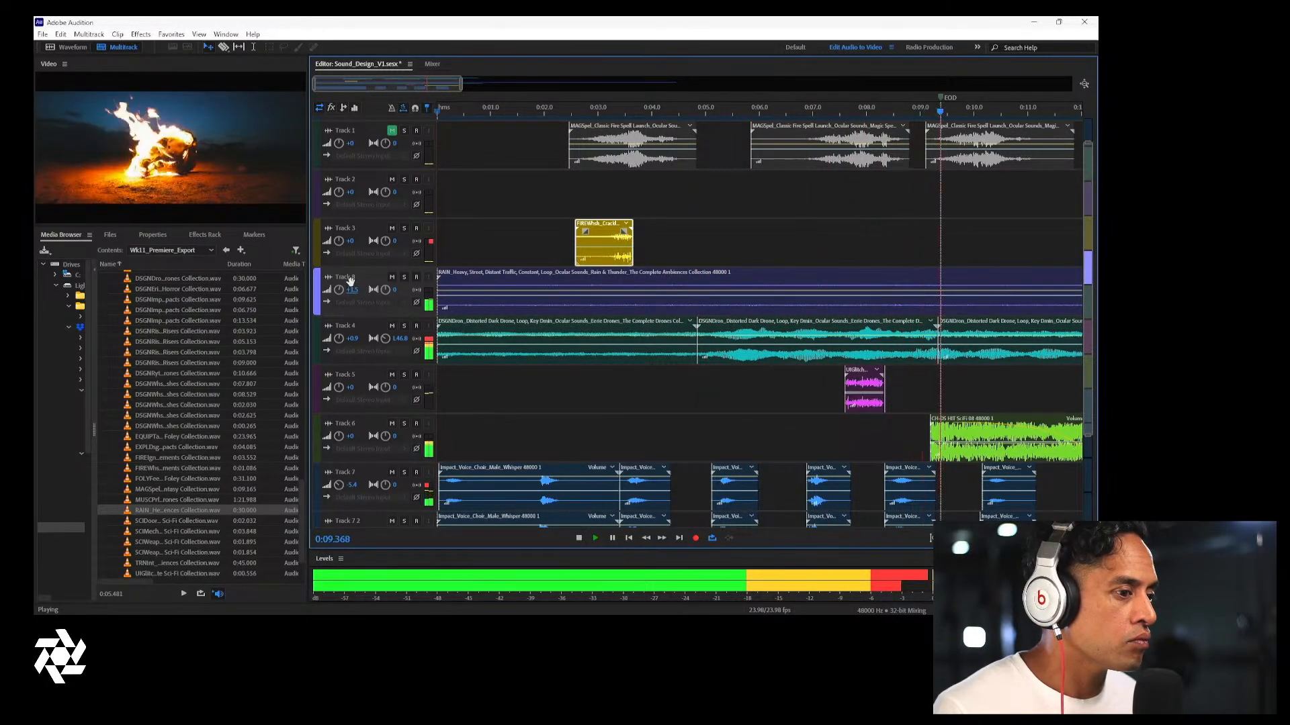
{"action": "key", "text": "space"}
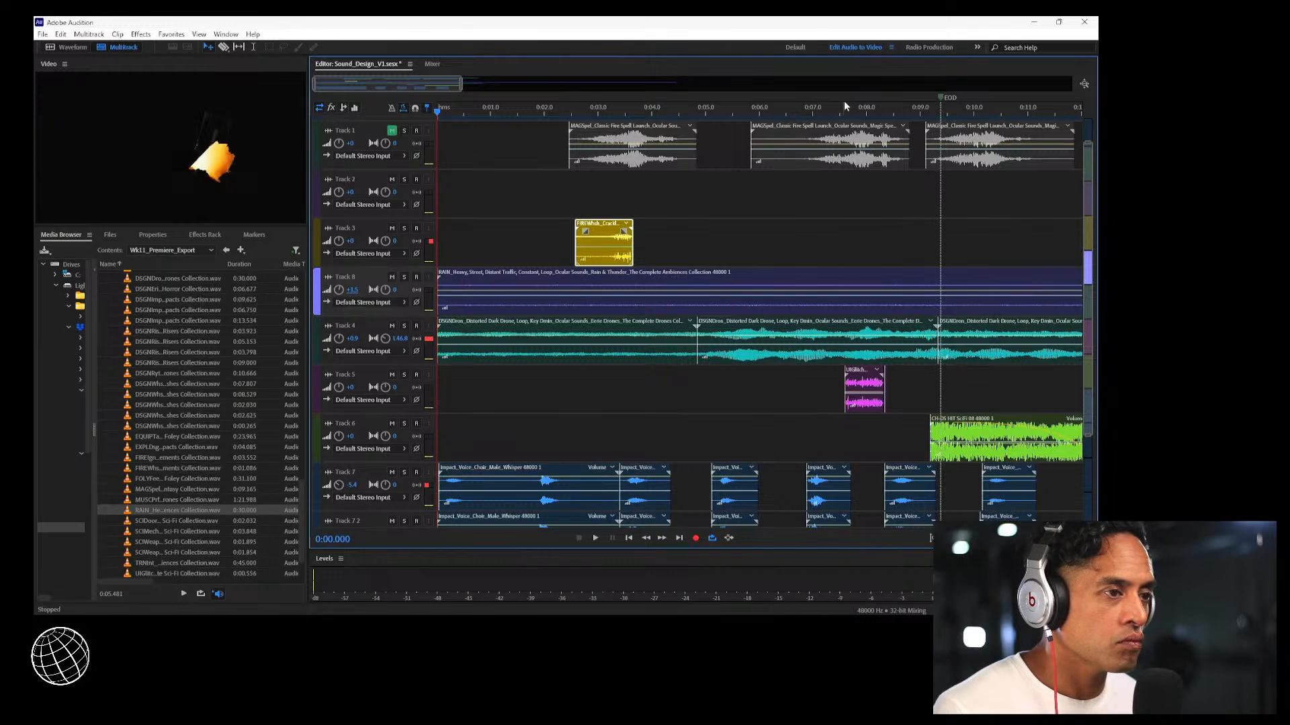
Duplicate the short magenta clip on Track 5 and place the copy at about 9.3 seconds on the same track
{"action": "key", "text": "space"}
{"action": "left_click", "coordinate": [861, 110]}
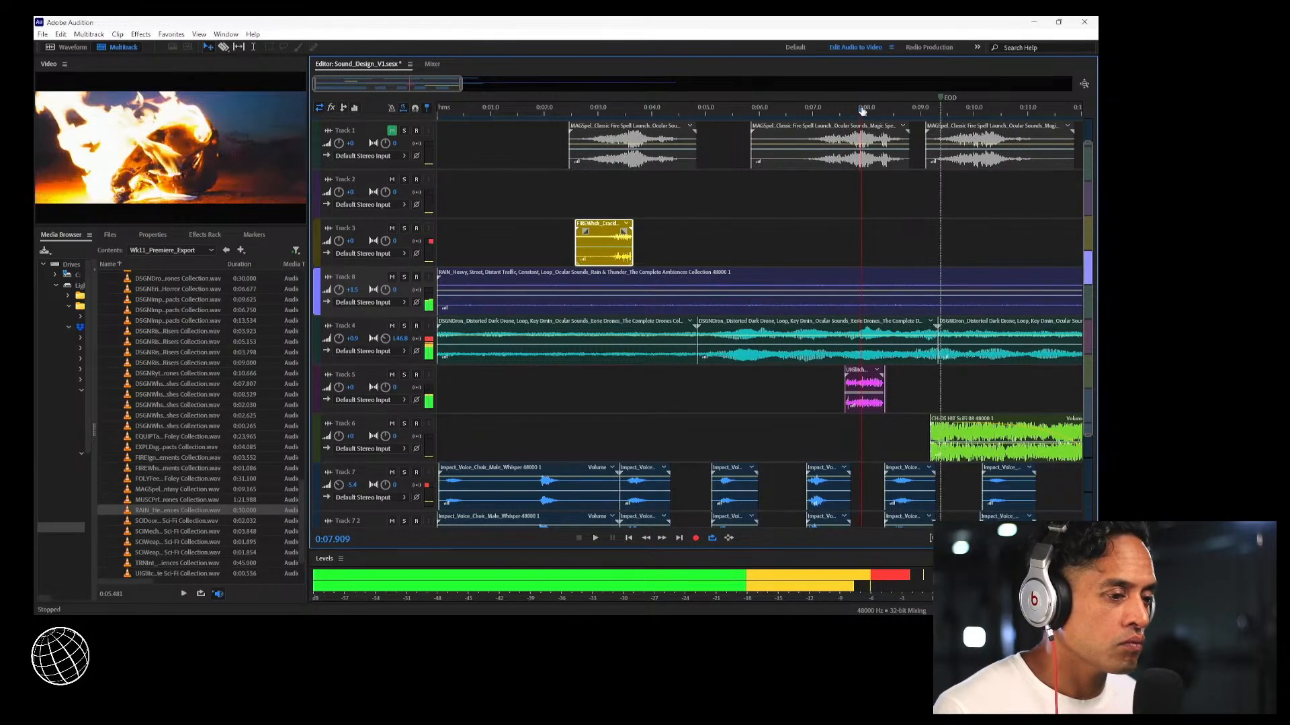
{"action": "key", "text": "space"}
{"action": "left_click", "coordinate": [884, 398]}
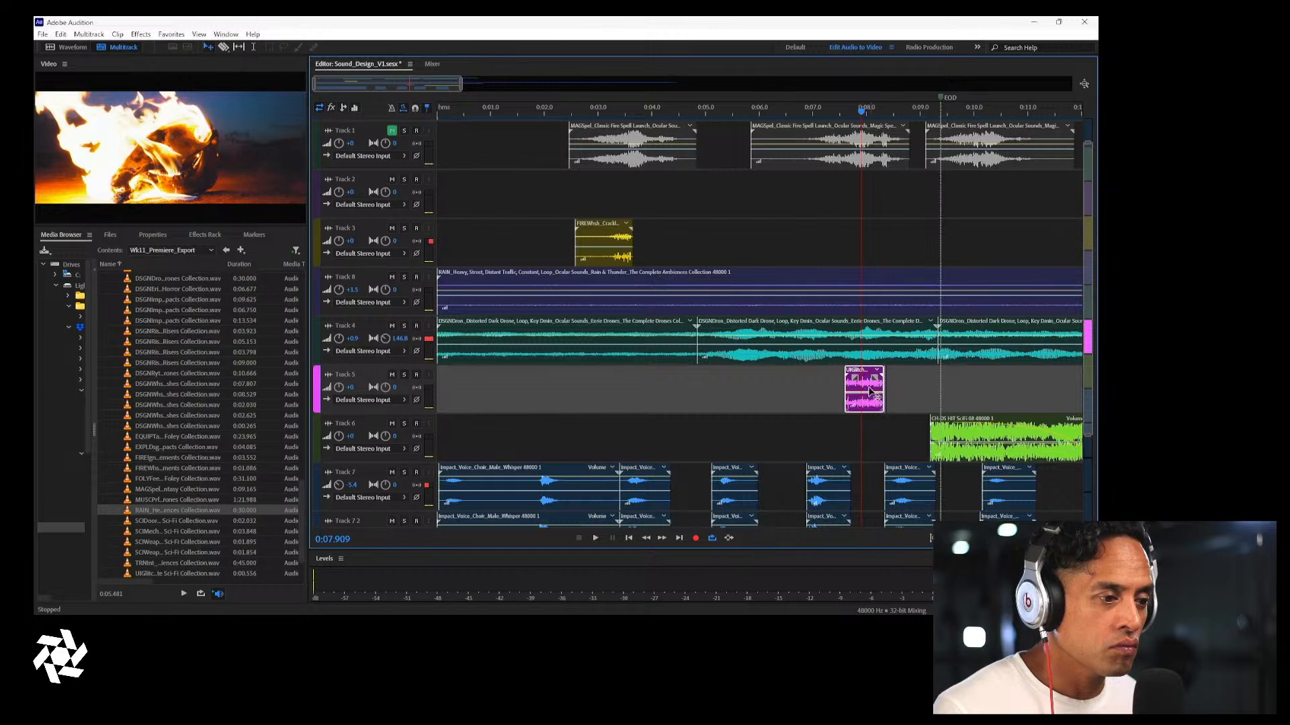
{"action": "left_click_drag", "start_coordinate": [867, 384], "coordinate": [937, 393]}
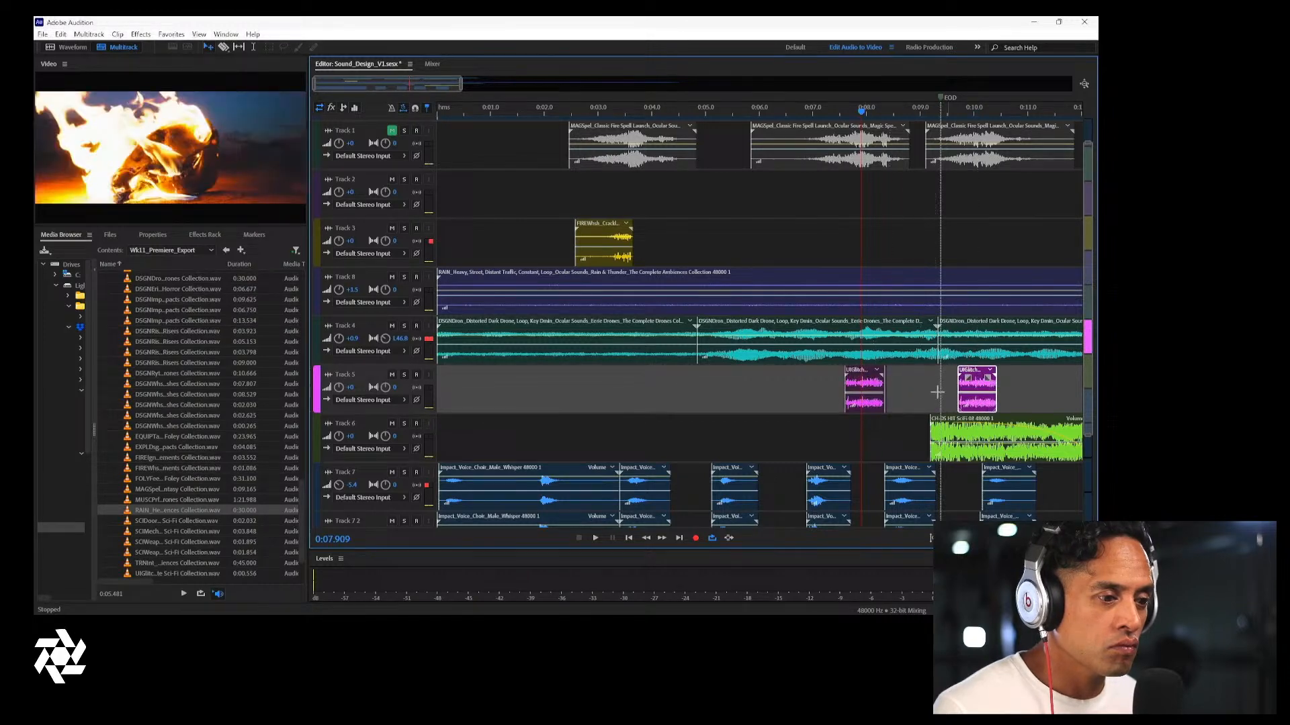
{"action": "left_click", "coordinate": [885, 392]}
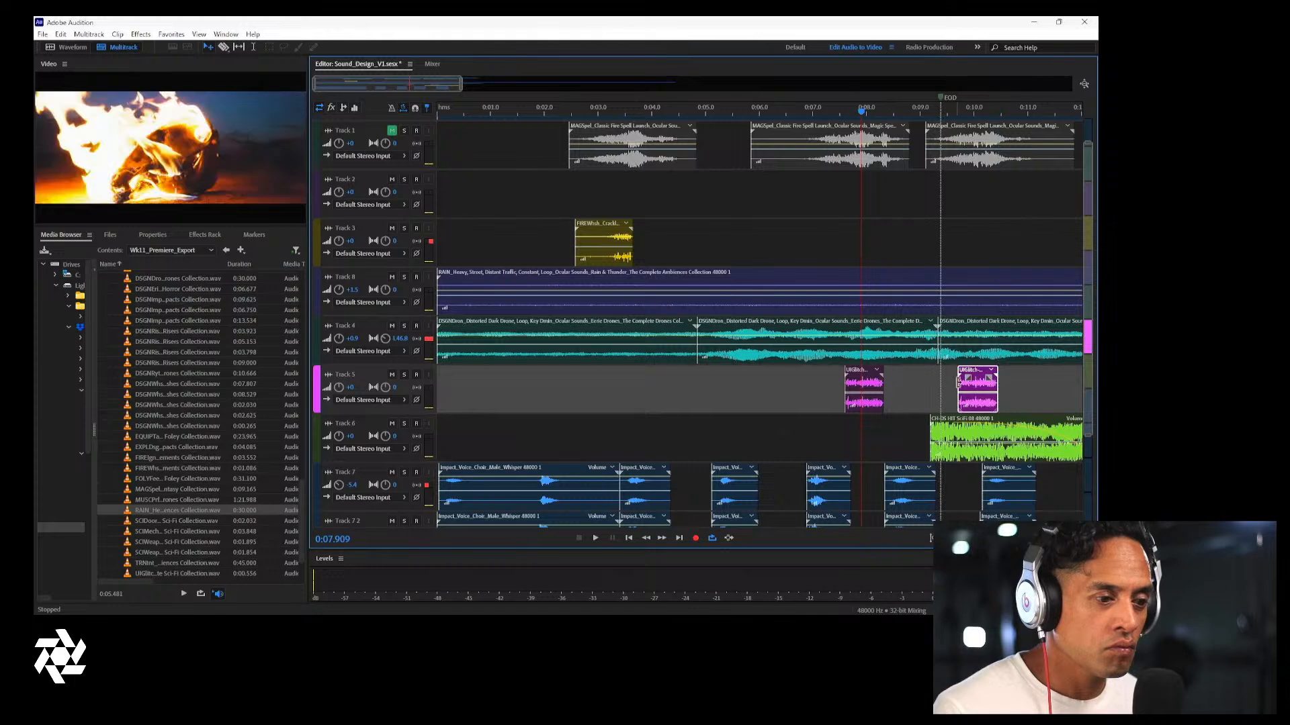
{"action": "left_click_drag", "start_coordinate": [975, 389], "coordinate": [953, 390]}
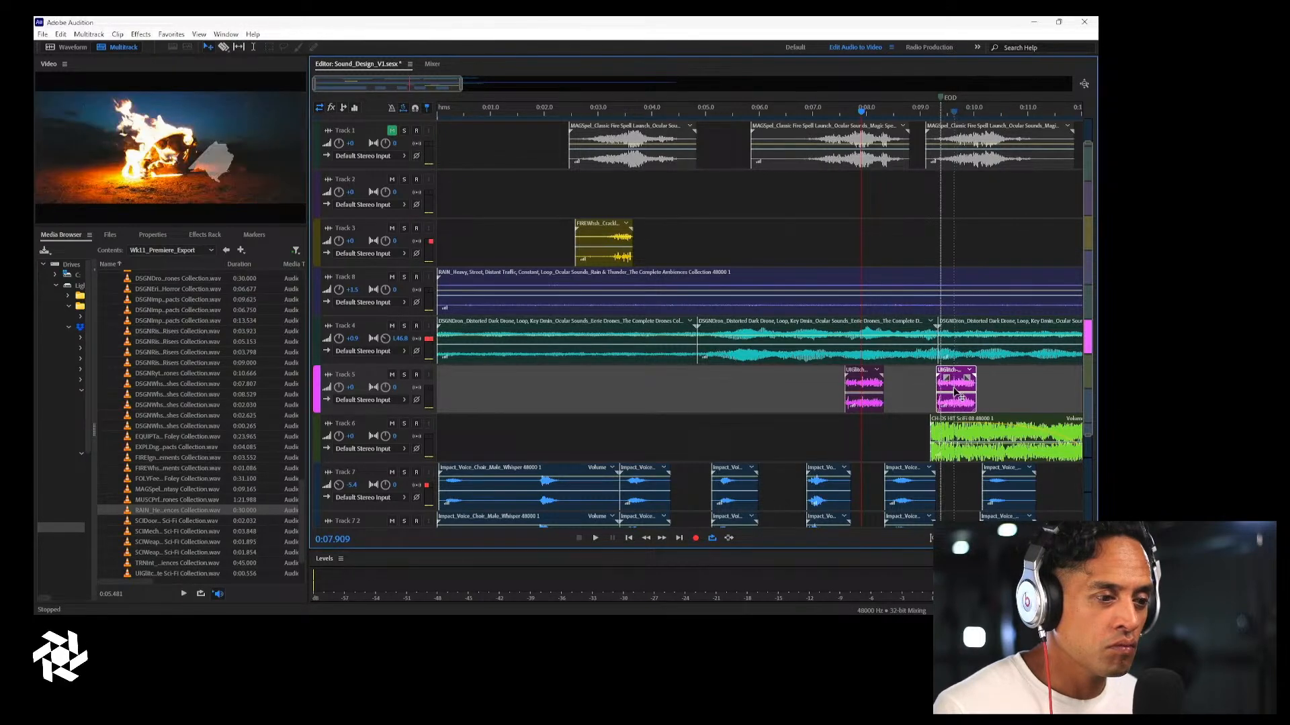
Audition the duplicated Track 5 clip, including at about 9.4 seconds, and delete it
{"action": "key", "text": "space"}
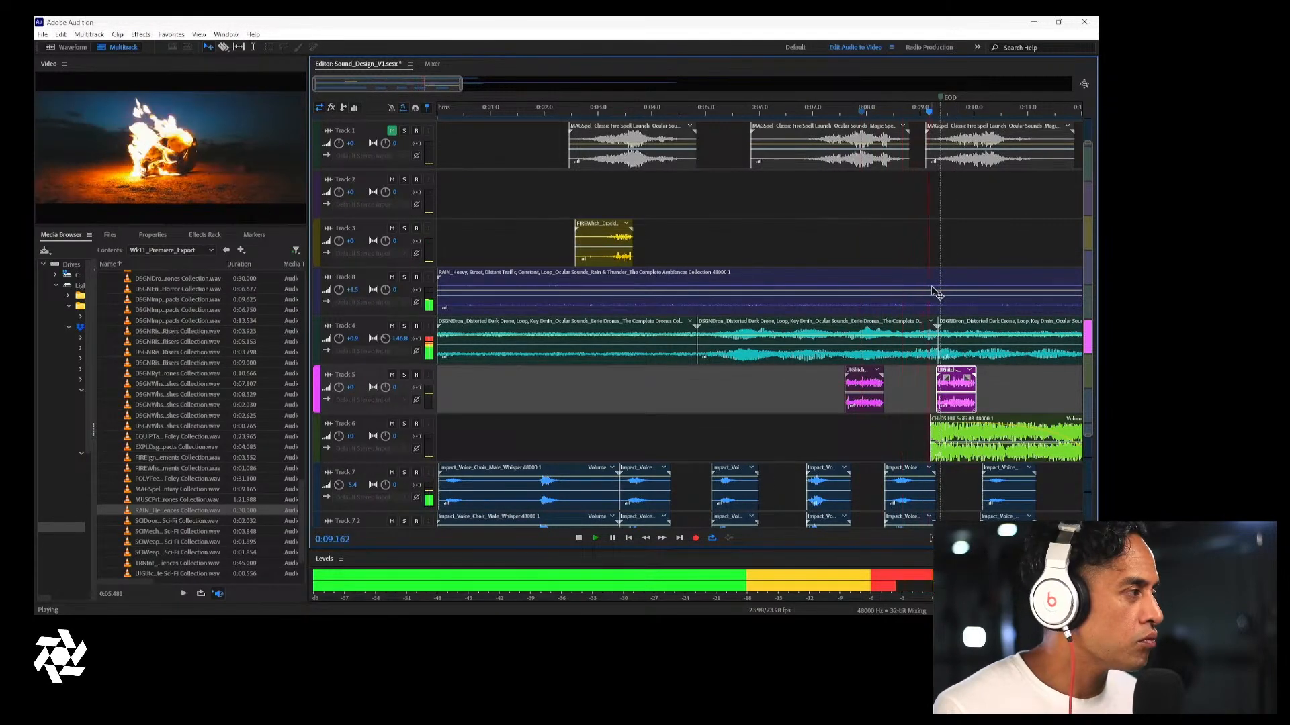
{"action": "key", "text": "space"}
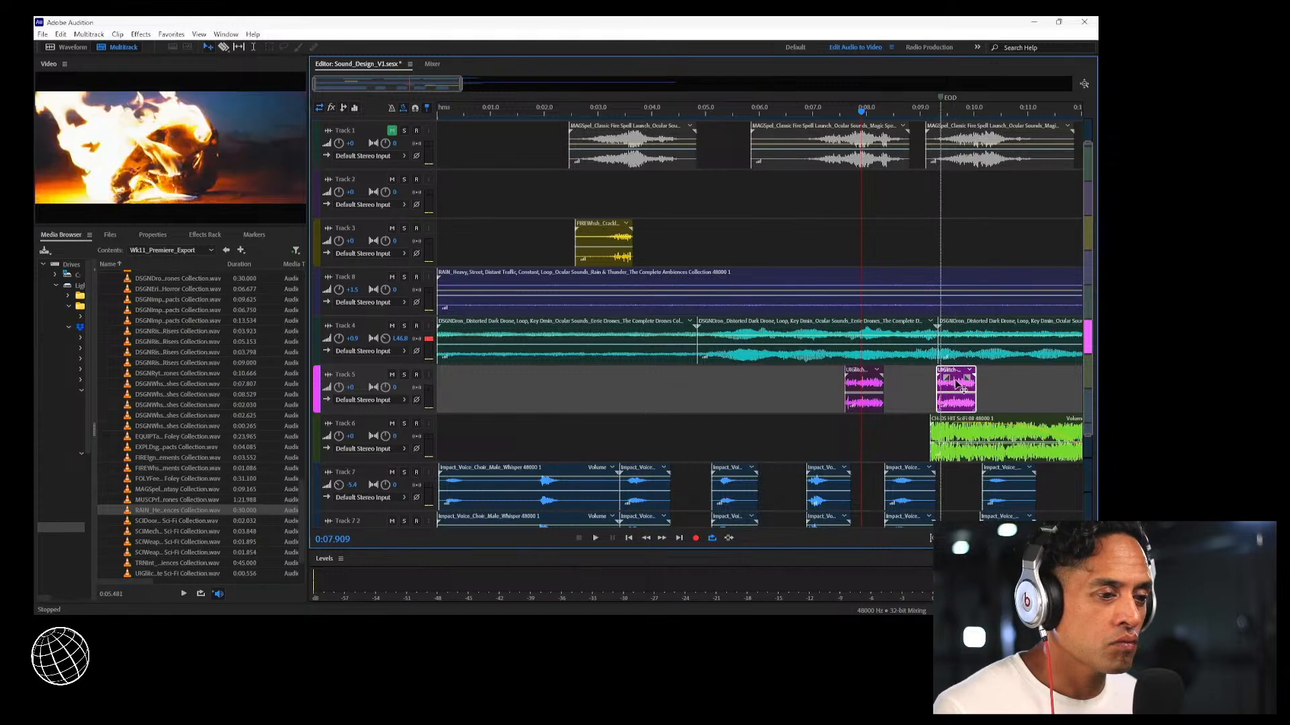
{"action": "left_click_drag", "start_coordinate": [949, 380], "coordinate": [954, 378]}
{"action": "key", "text": "space"}
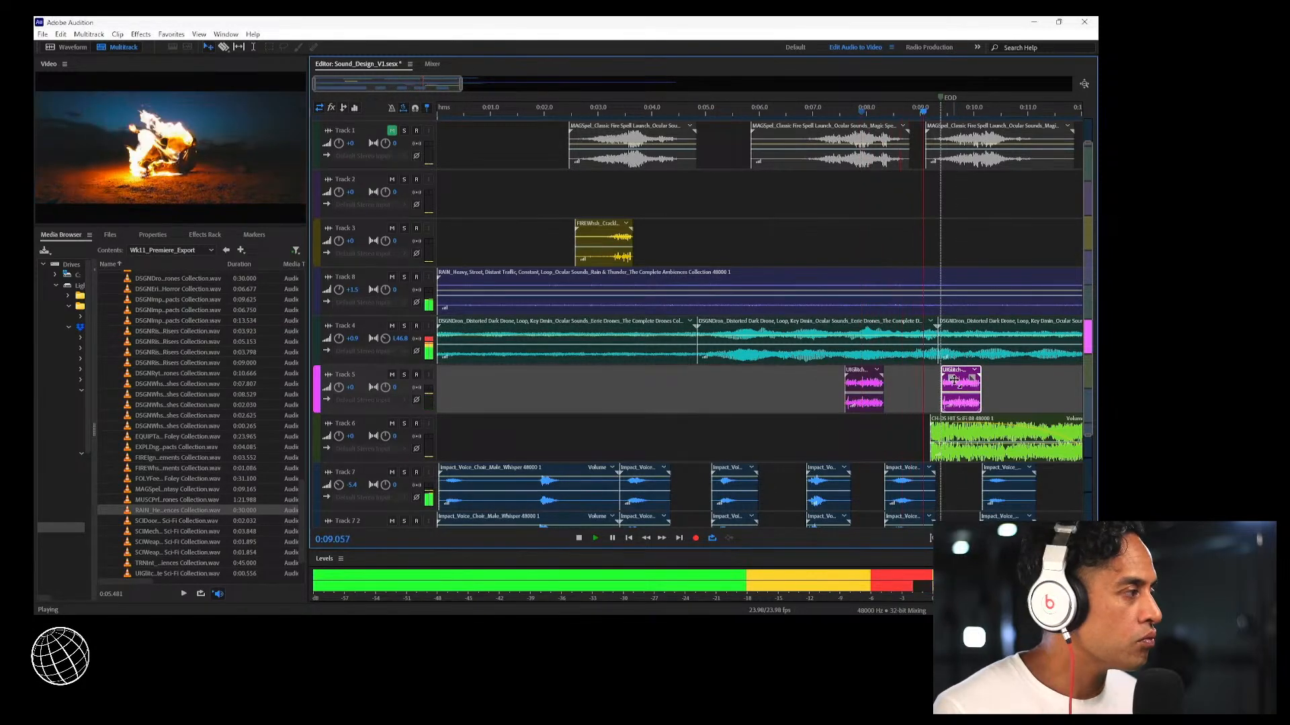
{"action": "key", "text": "space"}
{"action": "key", "text": "Delete"}
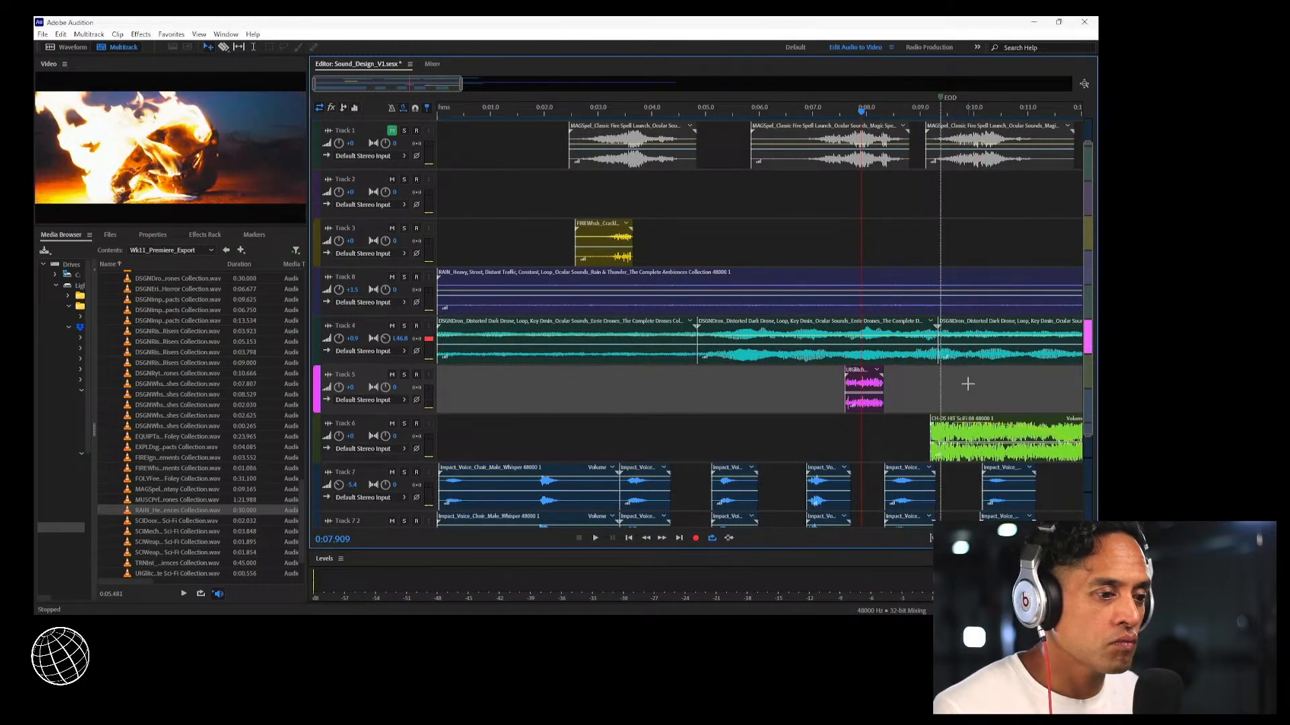
Preview the sci-fi and transport sounds in Wk11_Premiere_Export and add the TRNInt Subway Interior loop to Track 5 at about 9.3 seconds
{"action": "left_click", "coordinate": [200, 531]}
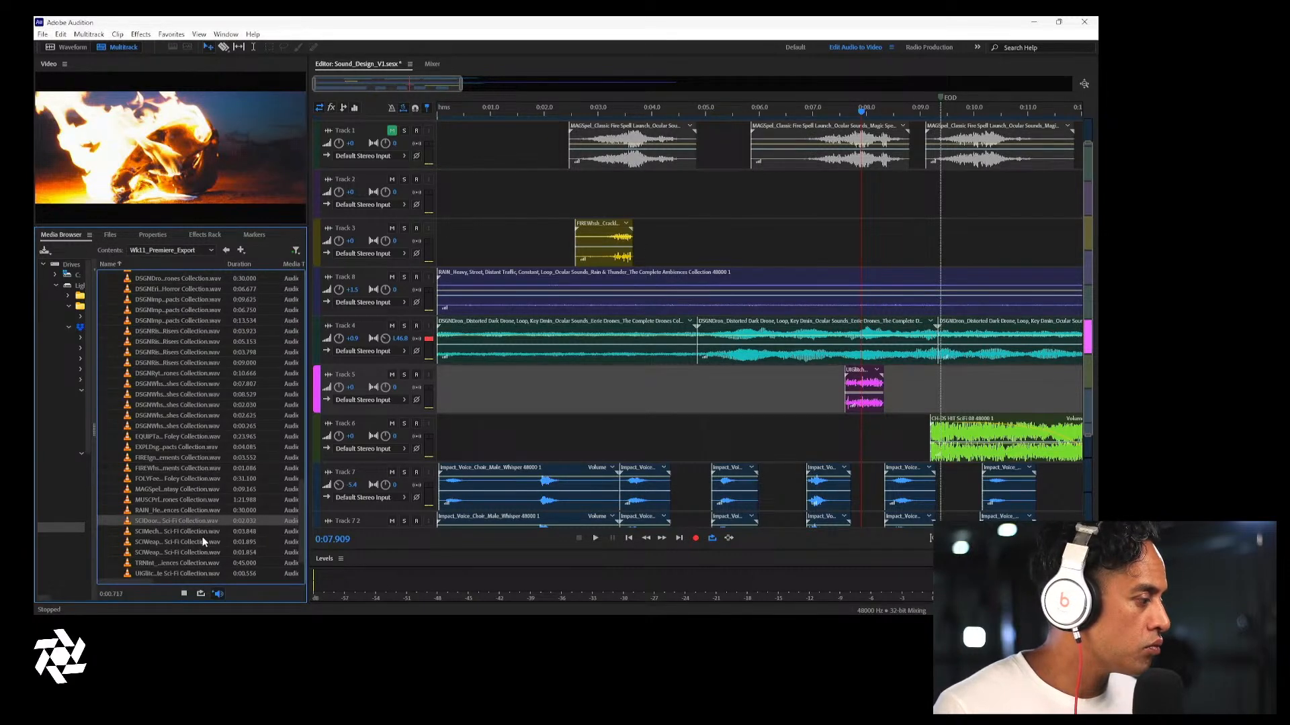
{"action": "left_click", "coordinate": [202, 542]}
{"action": "left_click", "coordinate": [198, 554]}
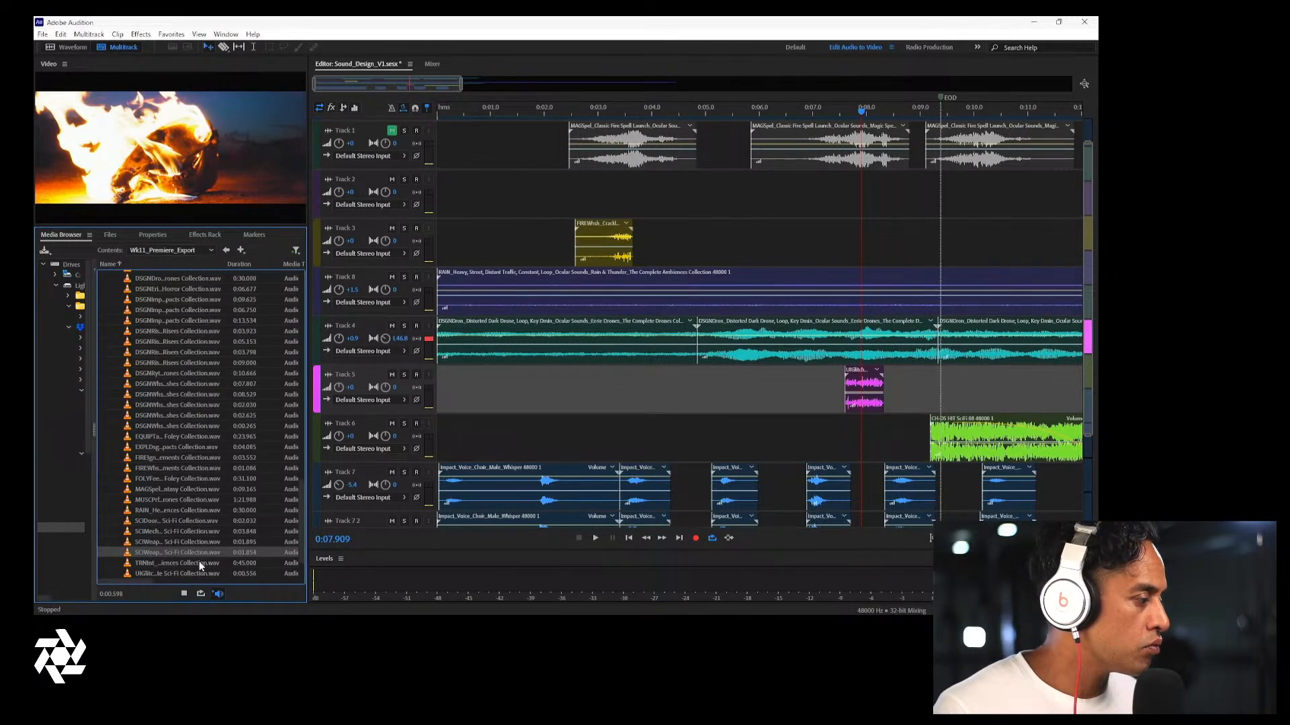
{"action": "left_click", "coordinate": [199, 563]}
{"action": "scroll", "coordinate": [199, 556], "scroll_direction": "down", "scroll_amount": 2}
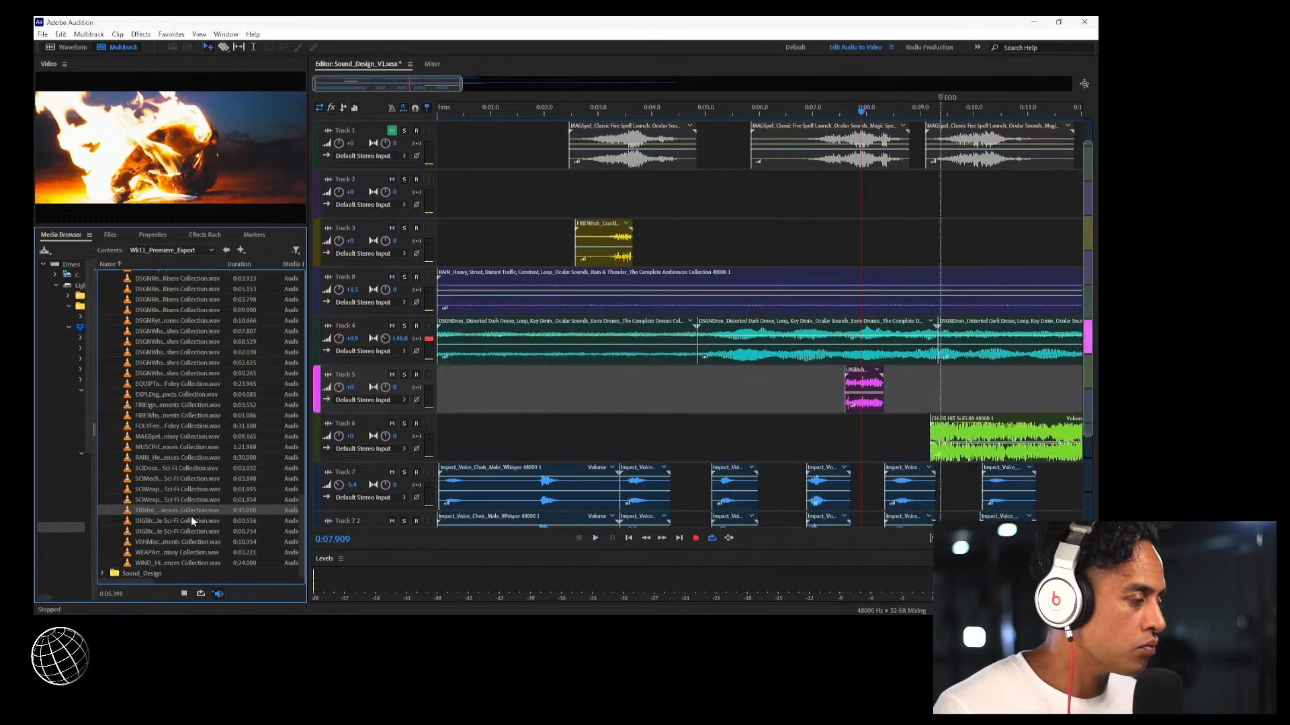
{"action": "left_click_drag", "start_coordinate": [187, 513], "coordinate": [937, 390]}
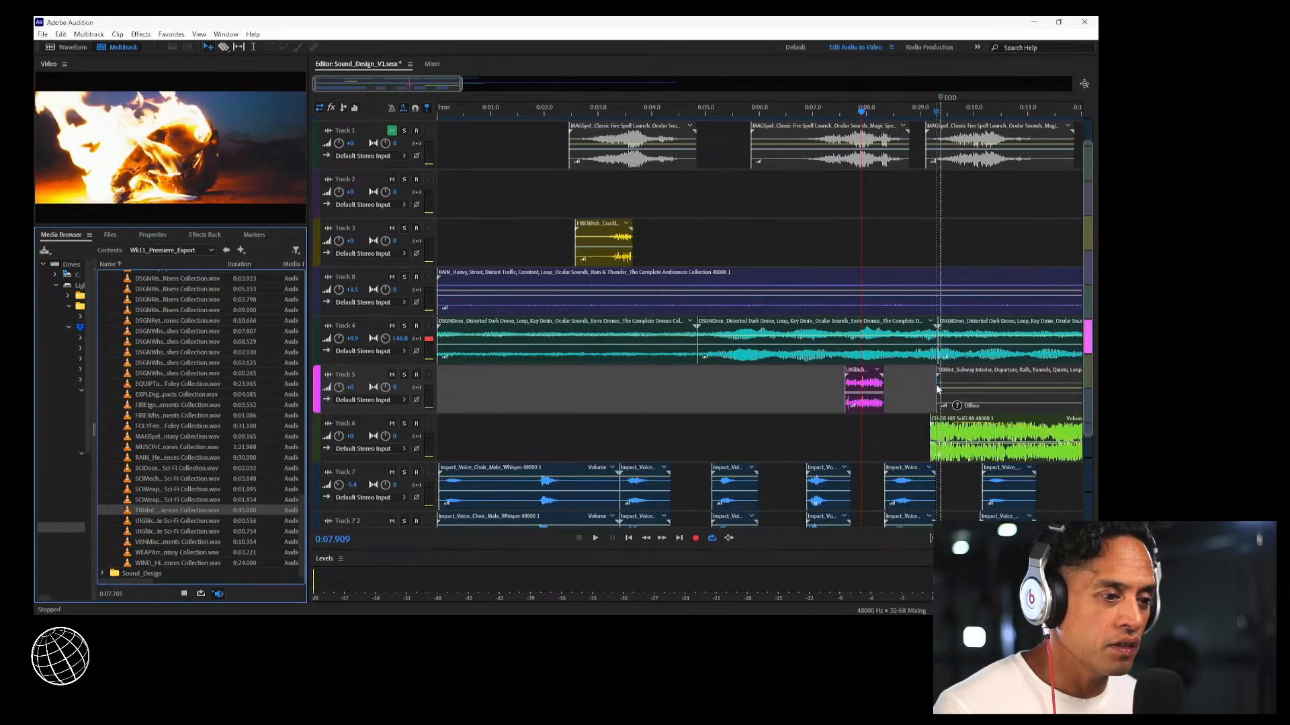
Move the subway interior ambience clip to the start of Track 2 and audition it in the mix
{"action": "left_click", "coordinate": [903, 110]}
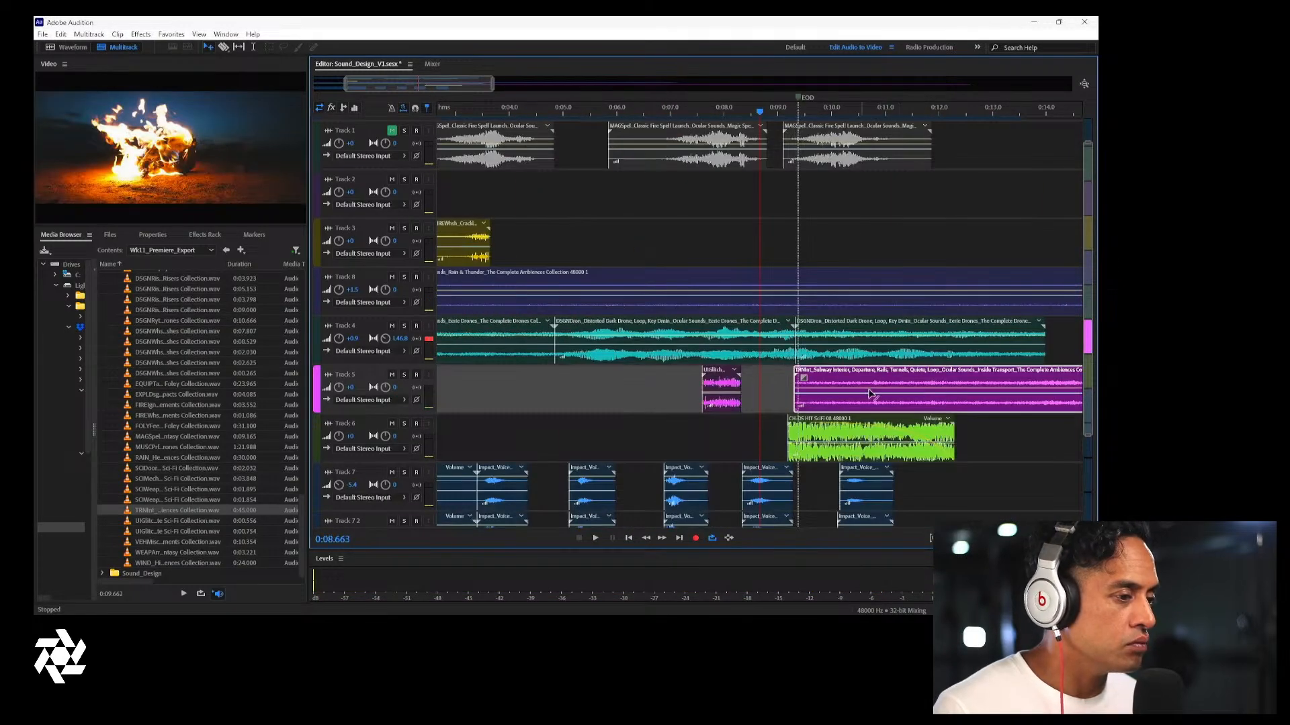
{"action": "left_click_drag", "start_coordinate": [905, 388], "coordinate": [282, 208]}
{"action": "key", "text": "space"}
{"action": "left_click_drag", "start_coordinate": [451, 112], "coordinate": [364, 106]}
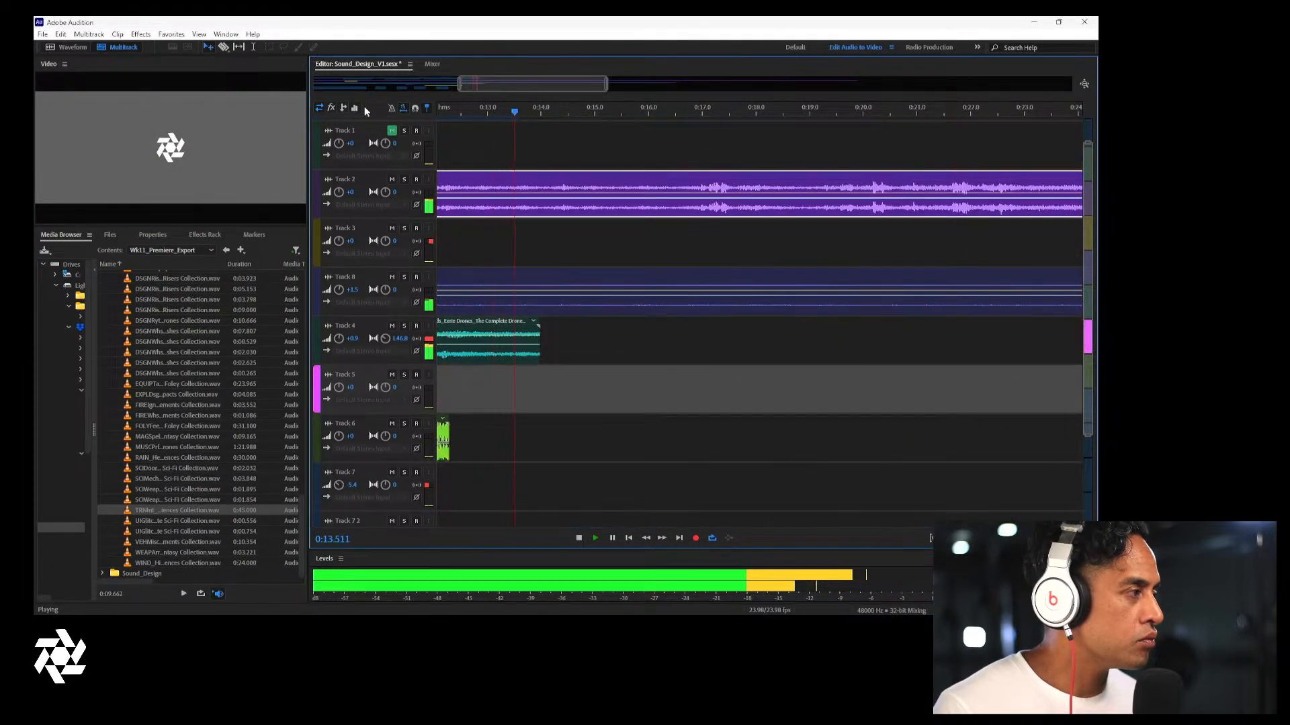
{"action": "key", "text": "space"}
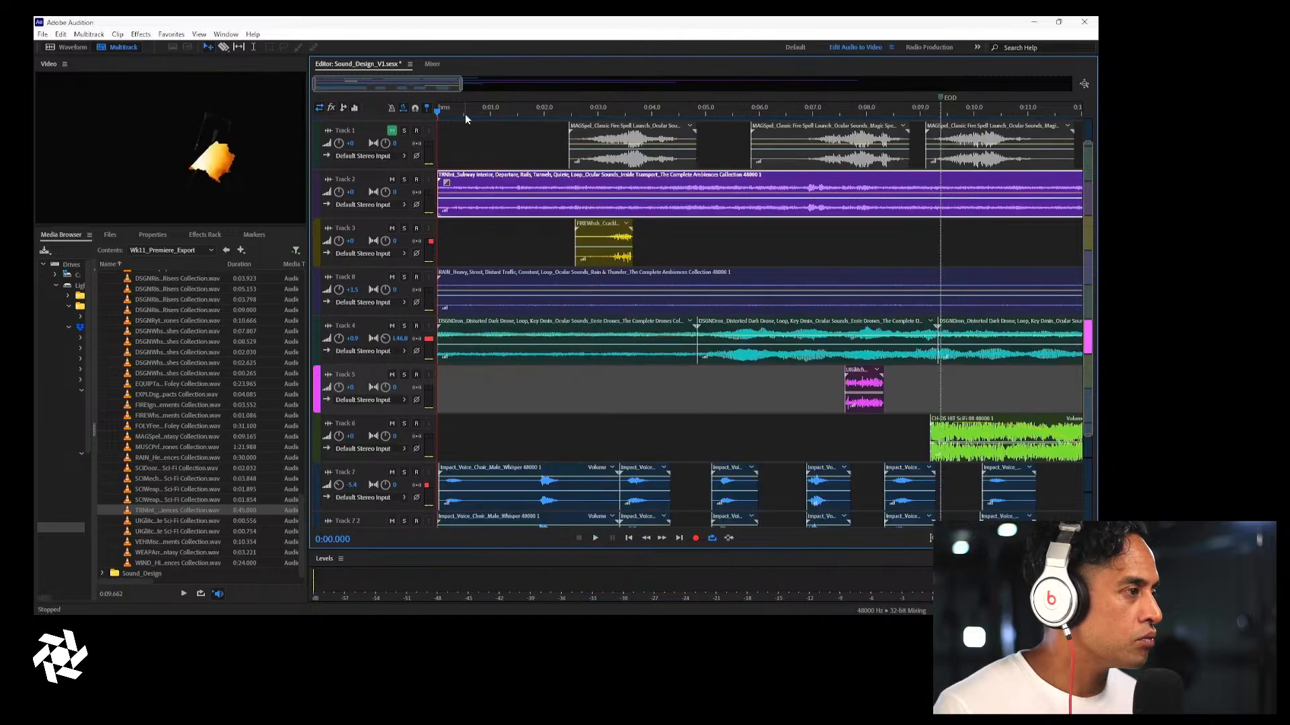
{"action": "key", "text": "space"}
{"action": "key", "text": "space"}
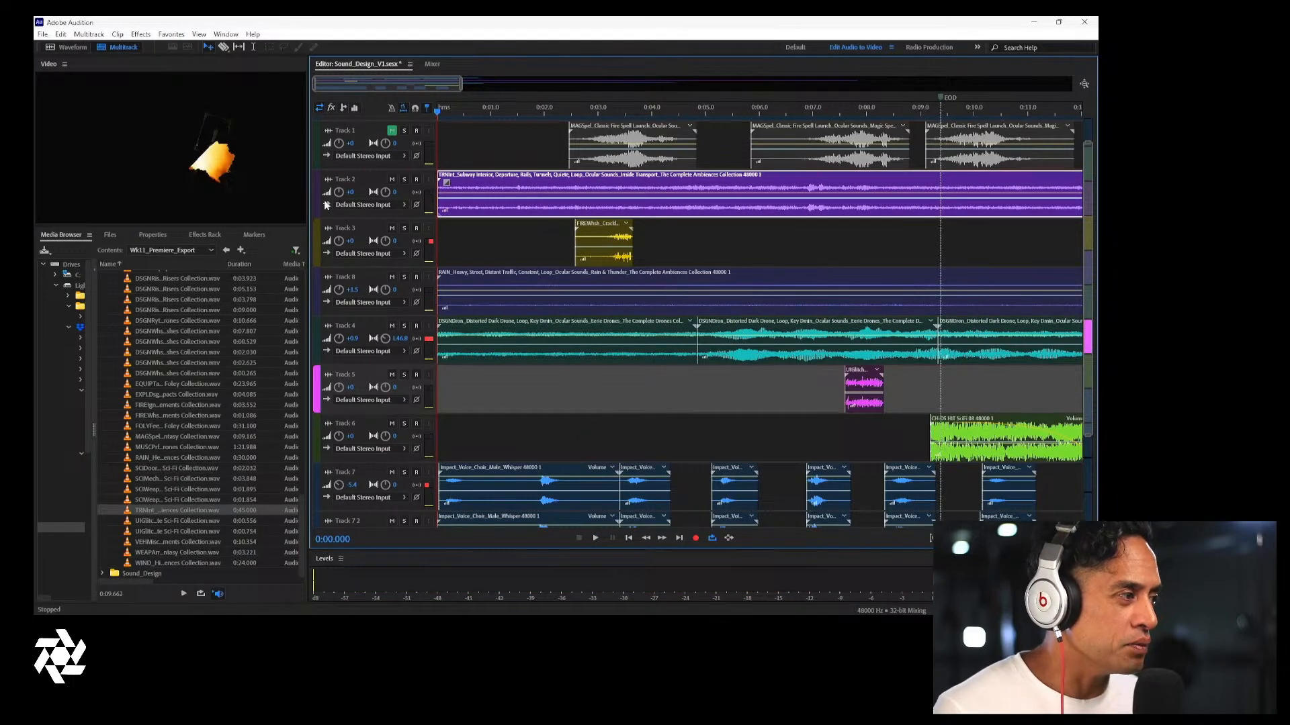
Solo Track 2 and play the subway interior ambience from the start
{"action": "left_click", "coordinate": [404, 173]}
{"action": "left_click", "coordinate": [403, 180]}
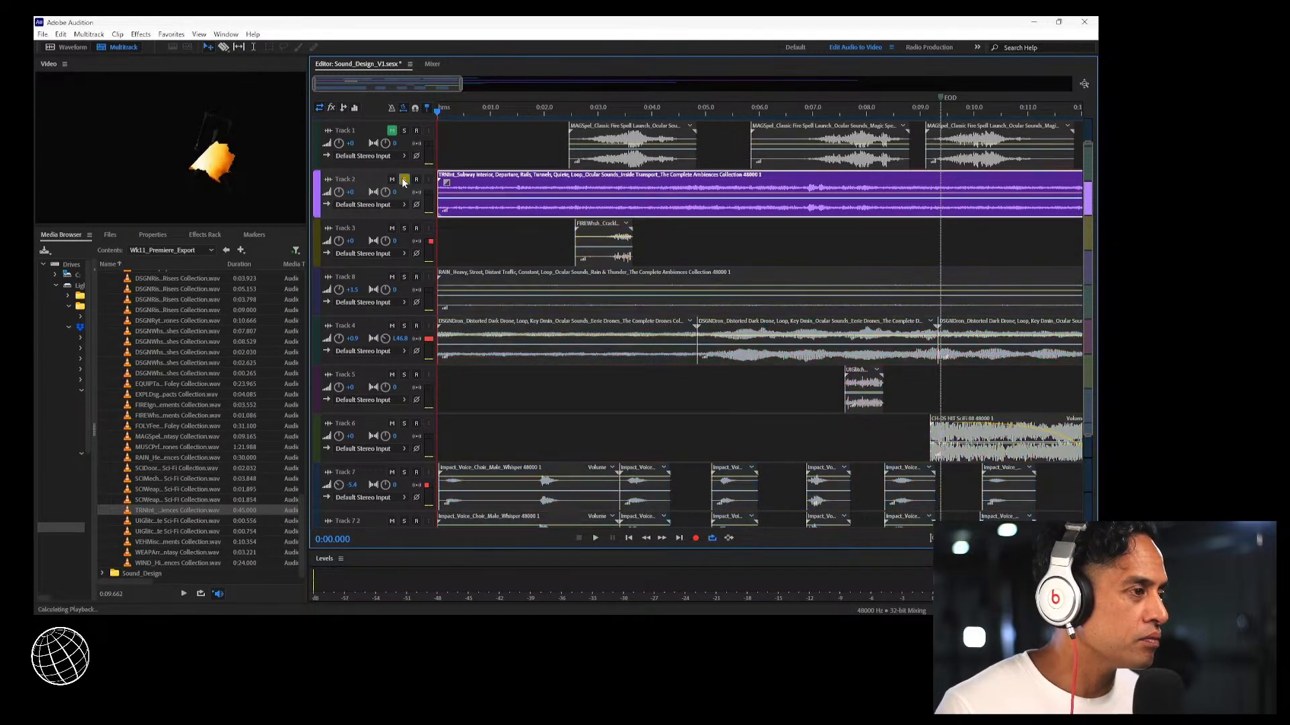
{"action": "key", "text": "space"}
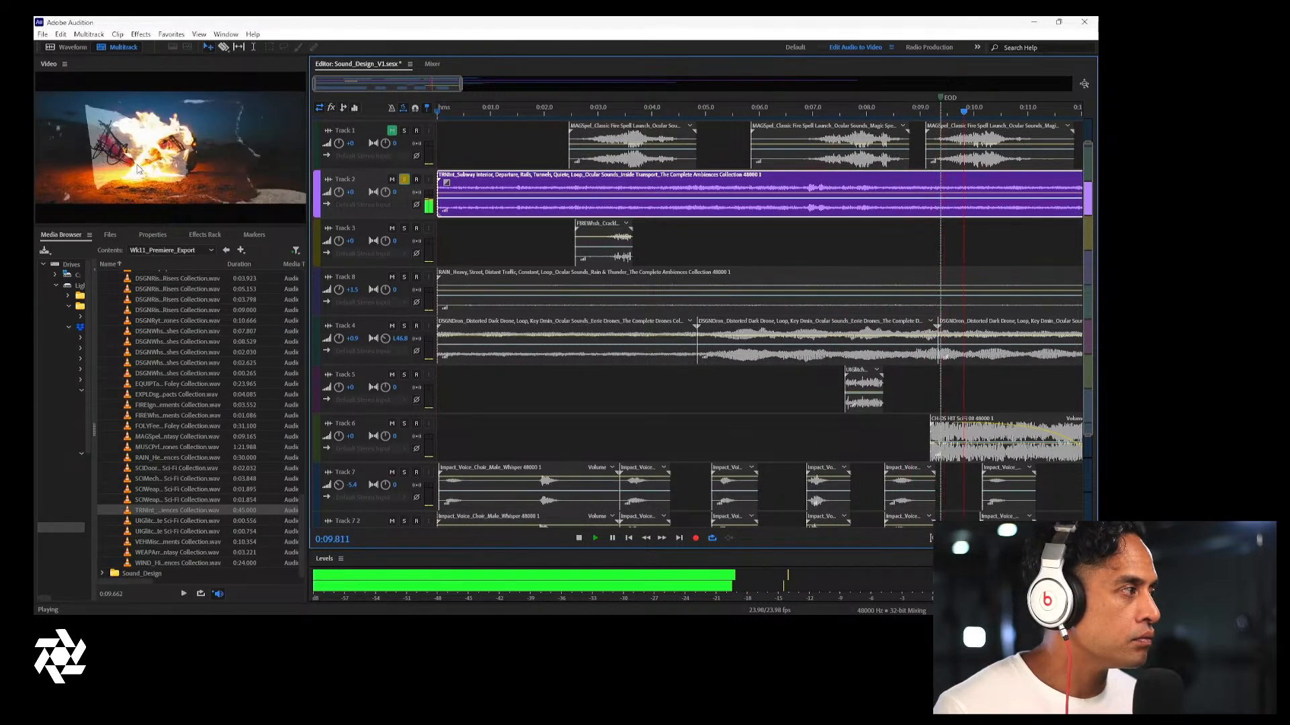
Solo Track 4 together with Track 2 and play the drone and subway ambience from the start
{"action": "key", "text": "space"}
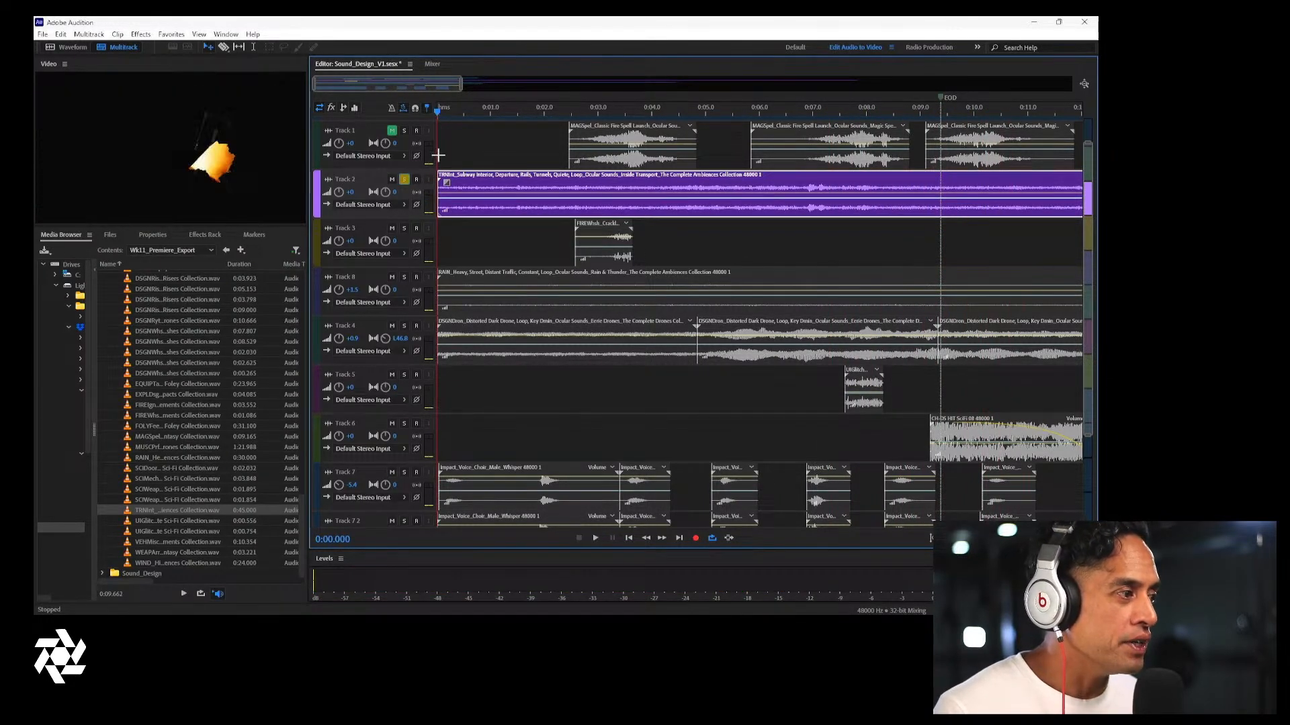
{"action": "left_click", "coordinate": [405, 326]}
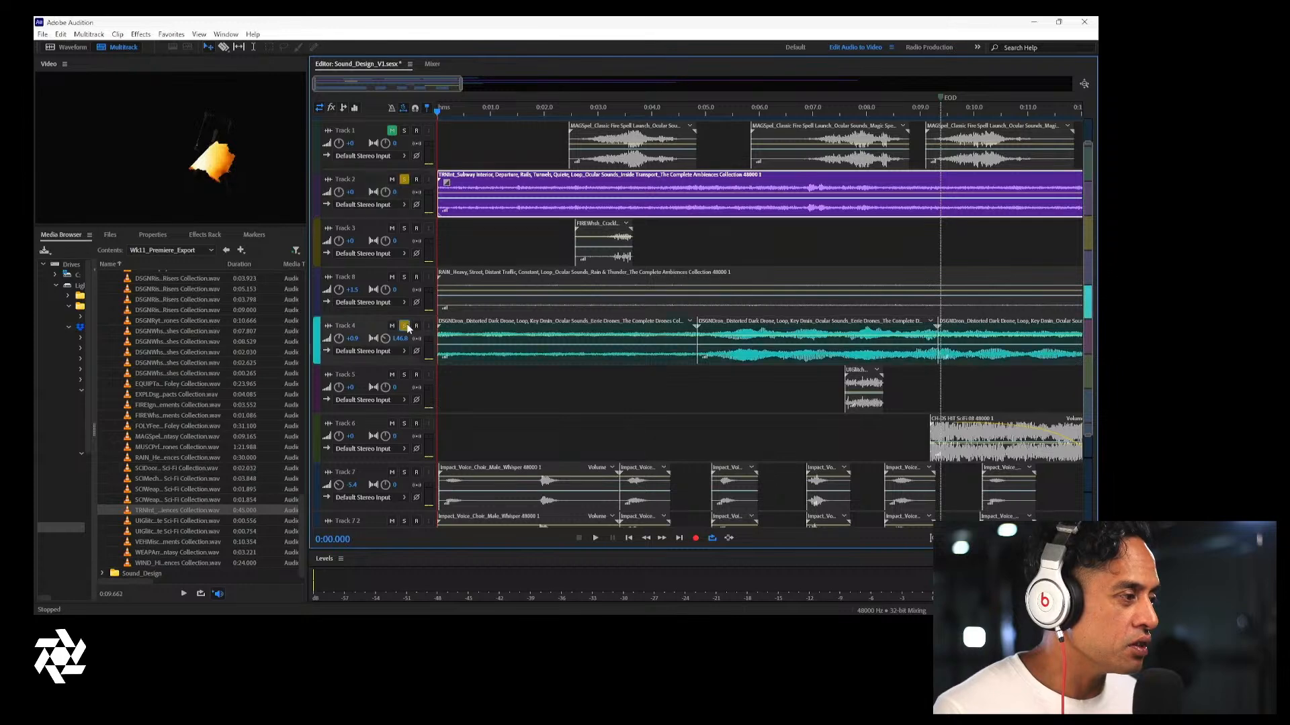
{"action": "key", "text": "space"}
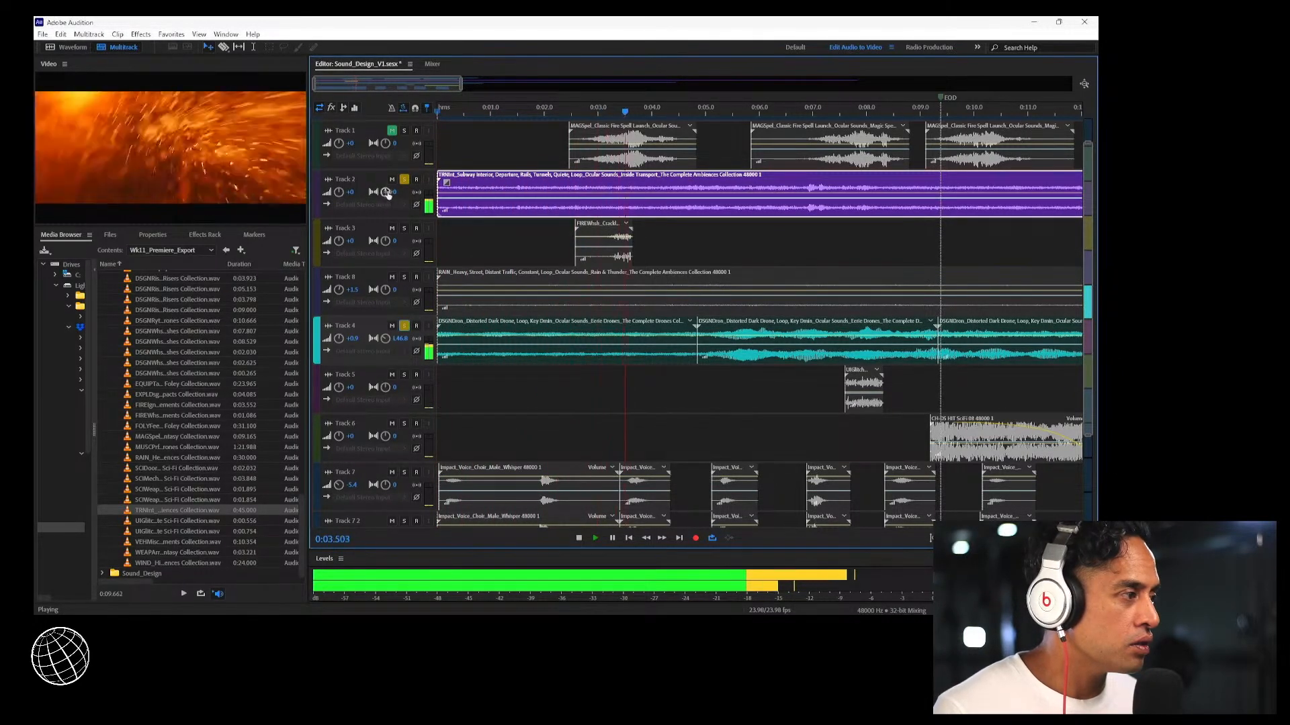
Pan Track 2 about 65 to the right and set its volume to +1.5 dB, auditioning it against Track 4
{"action": "left_click_drag", "start_coordinate": [386, 193], "coordinate": [521, 200]}
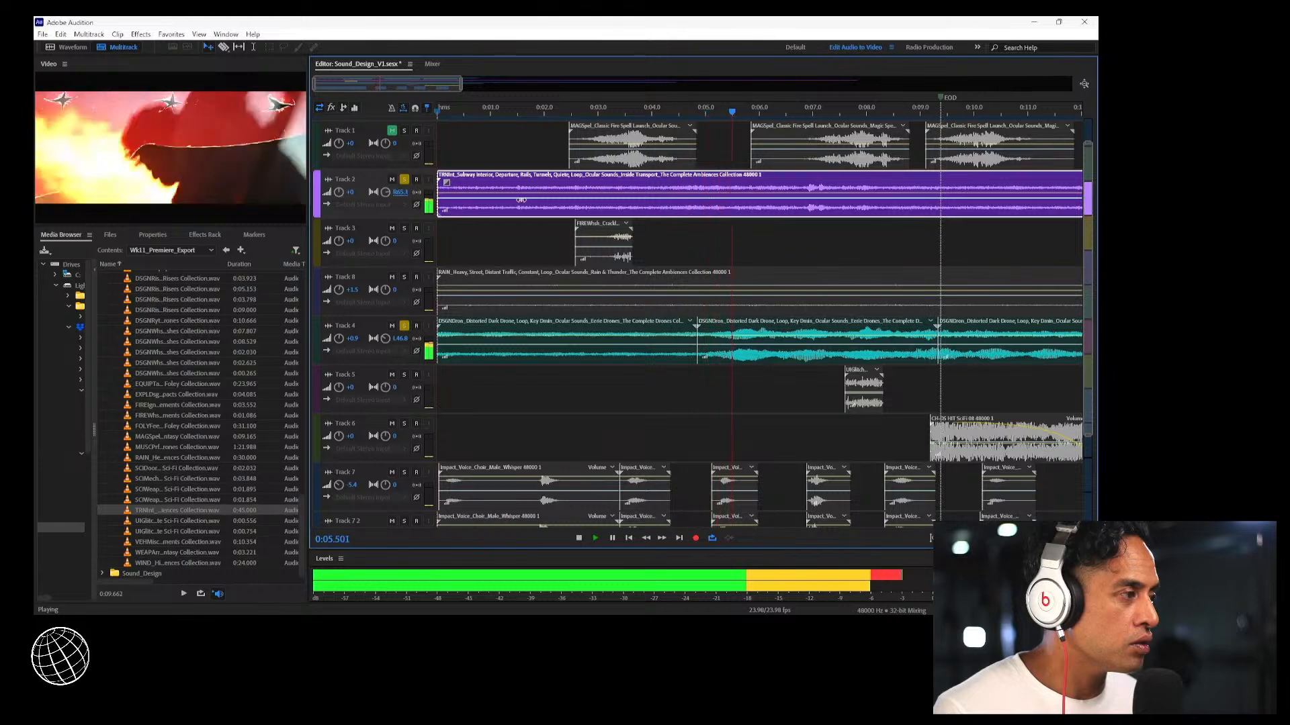
{"action": "left_click_drag", "start_coordinate": [348, 193], "coordinate": [382, 193]}
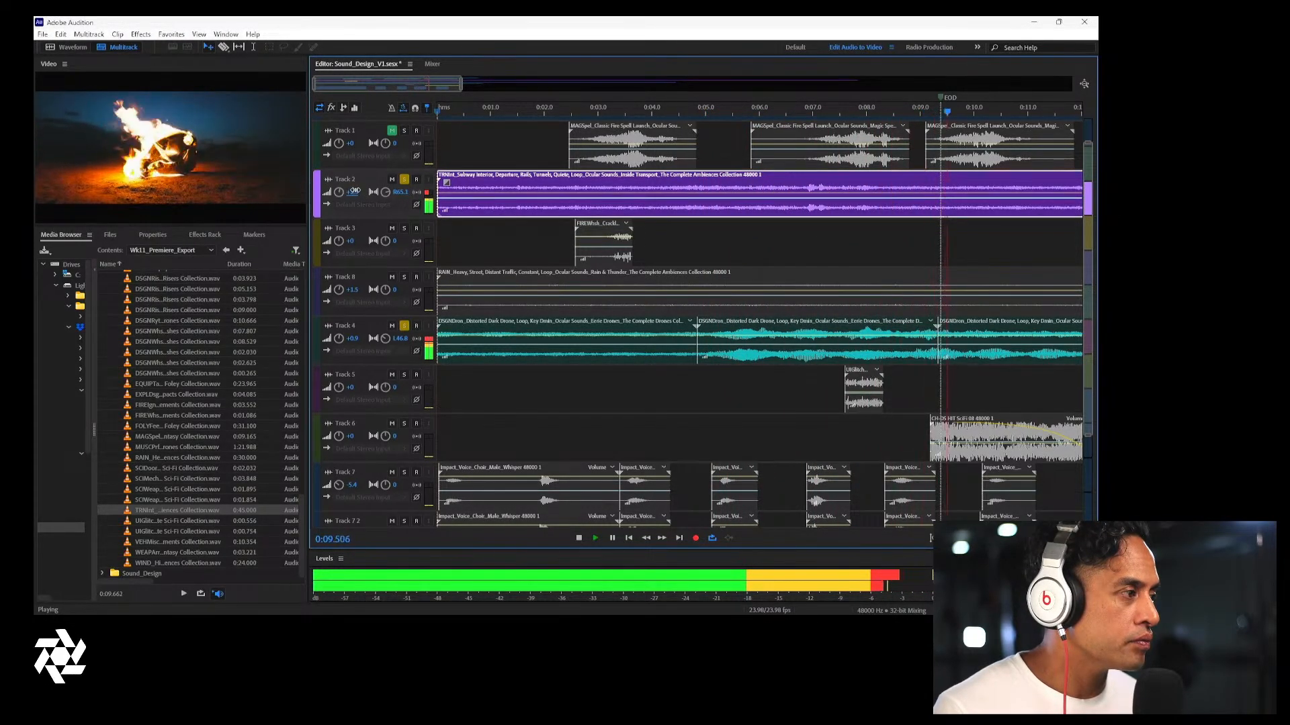
{"action": "key", "text": "space"}
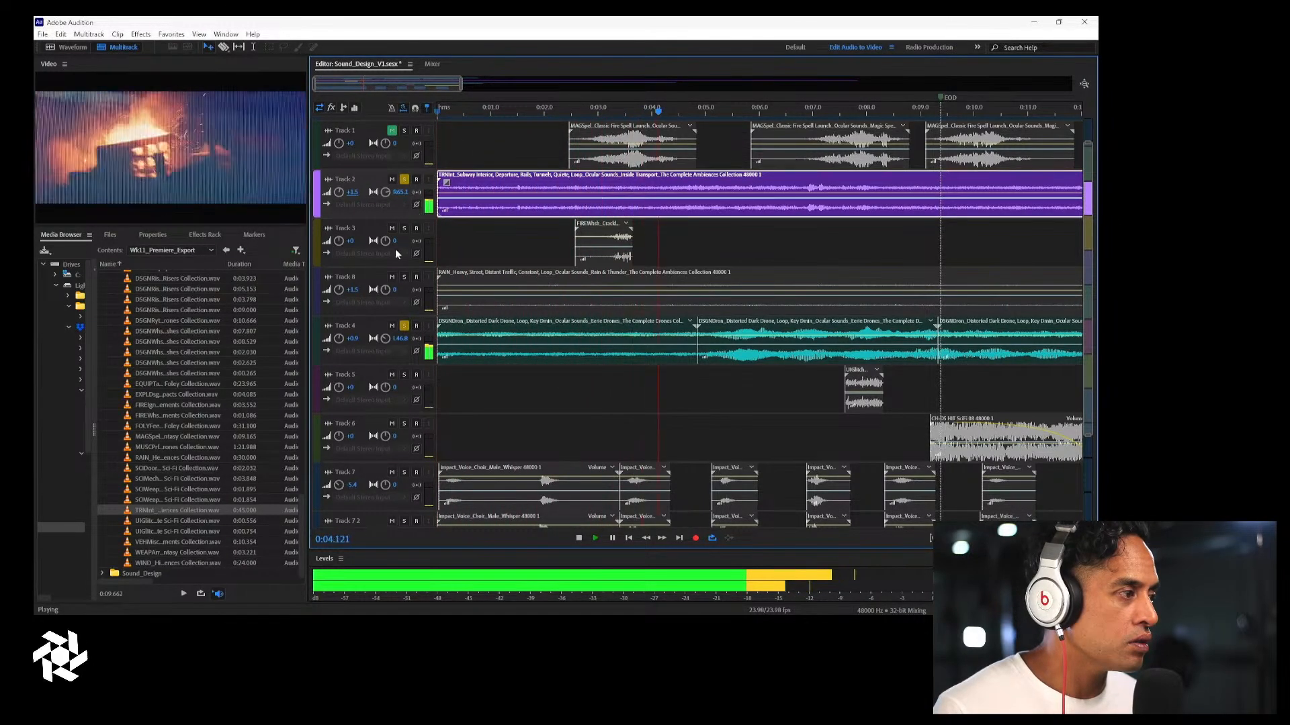
{"action": "key", "text": "space"}
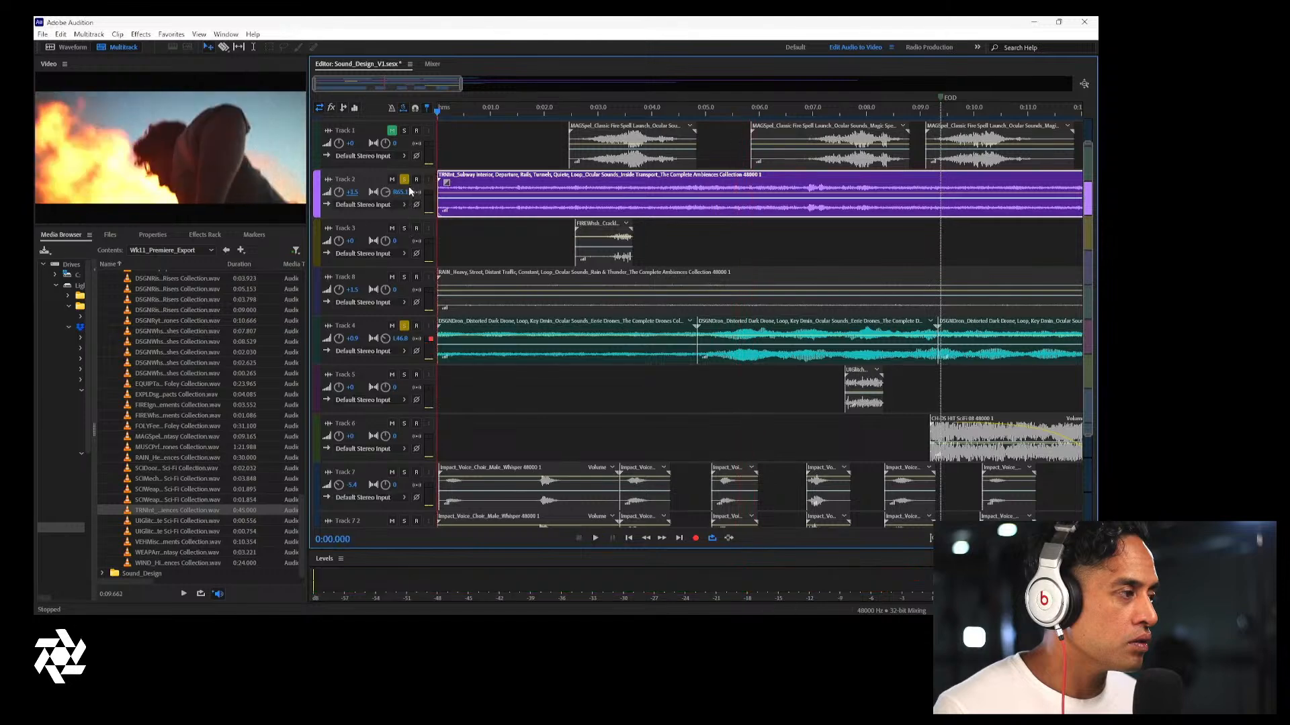
Turn off solo on Tracks 2 and 4 and save the session
{"action": "left_click", "coordinate": [405, 180]}
{"action": "left_click", "coordinate": [404, 325]}
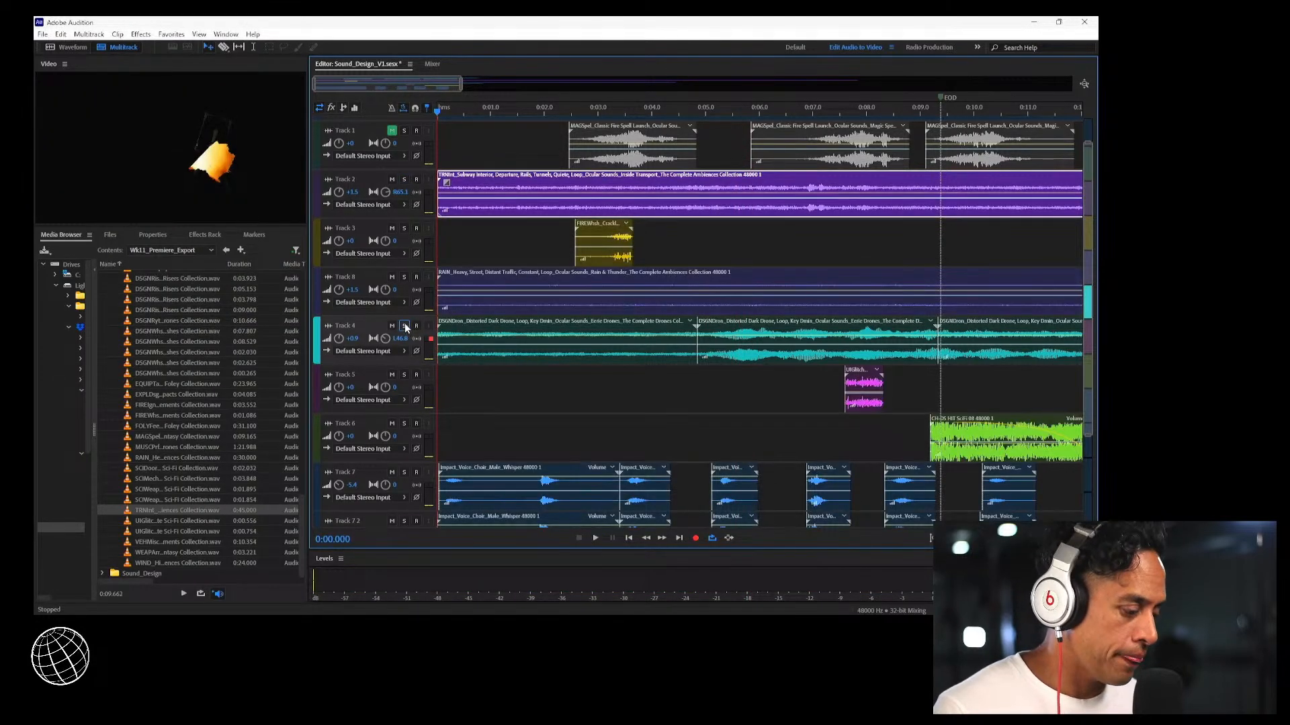
{"action": "key", "text": "ctrl+s"}
Lower the volume of Track 8 during playback and compare the mix with its rain ambience muted and unmuted
{"action": "key", "text": "space"}
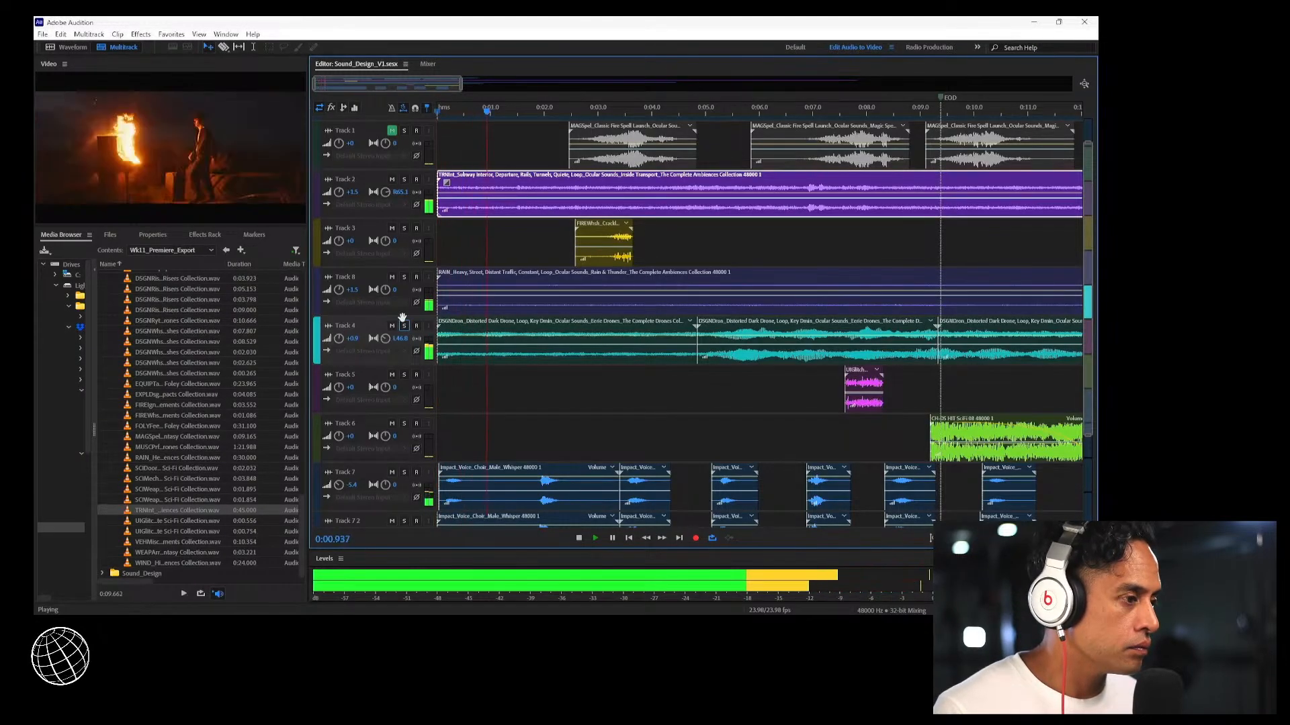
{"action": "key", "text": "space"}
{"action": "left_click", "coordinate": [356, 294]}
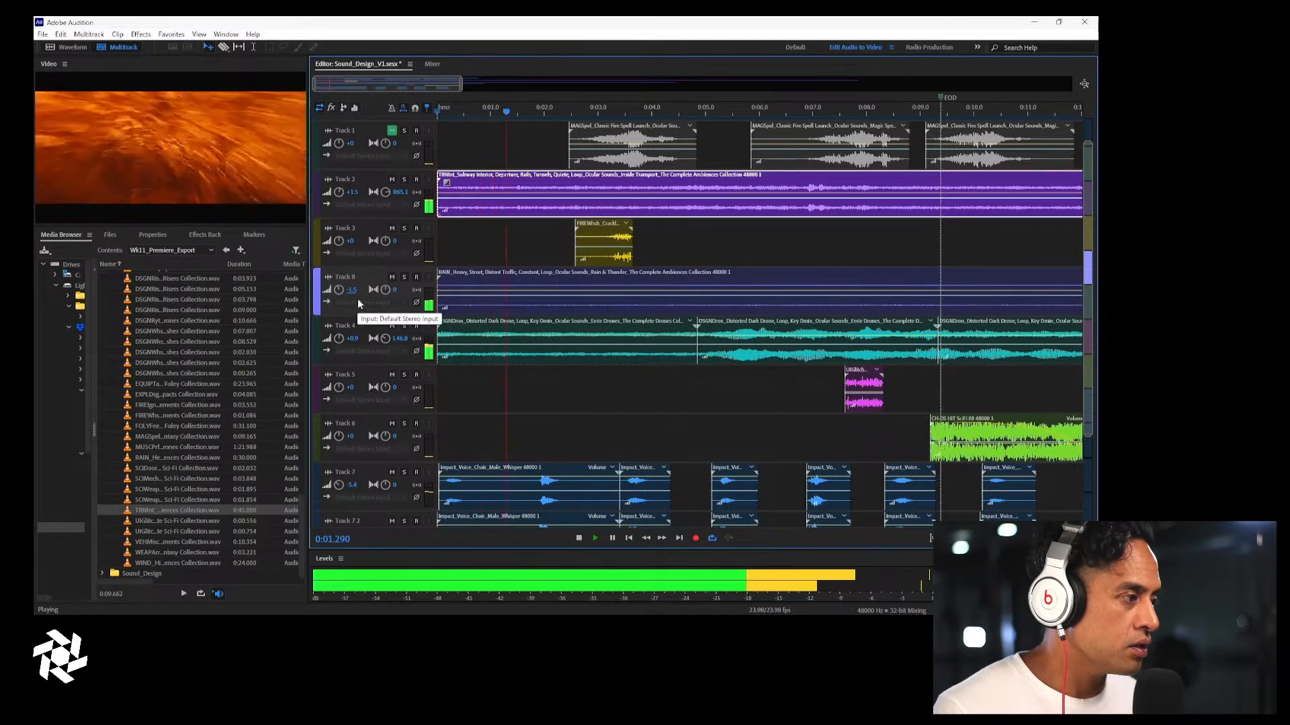
{"action": "left_click", "coordinate": [393, 278]}
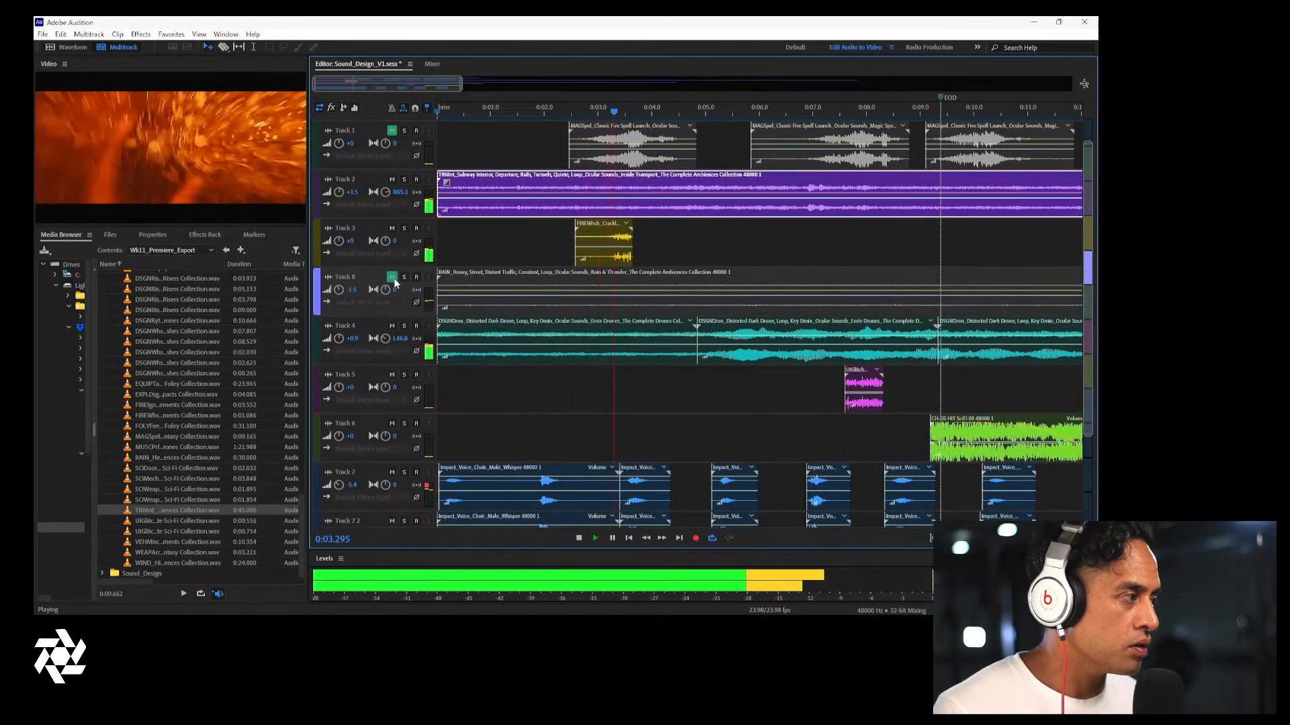
{"action": "left_click", "coordinate": [393, 277]}
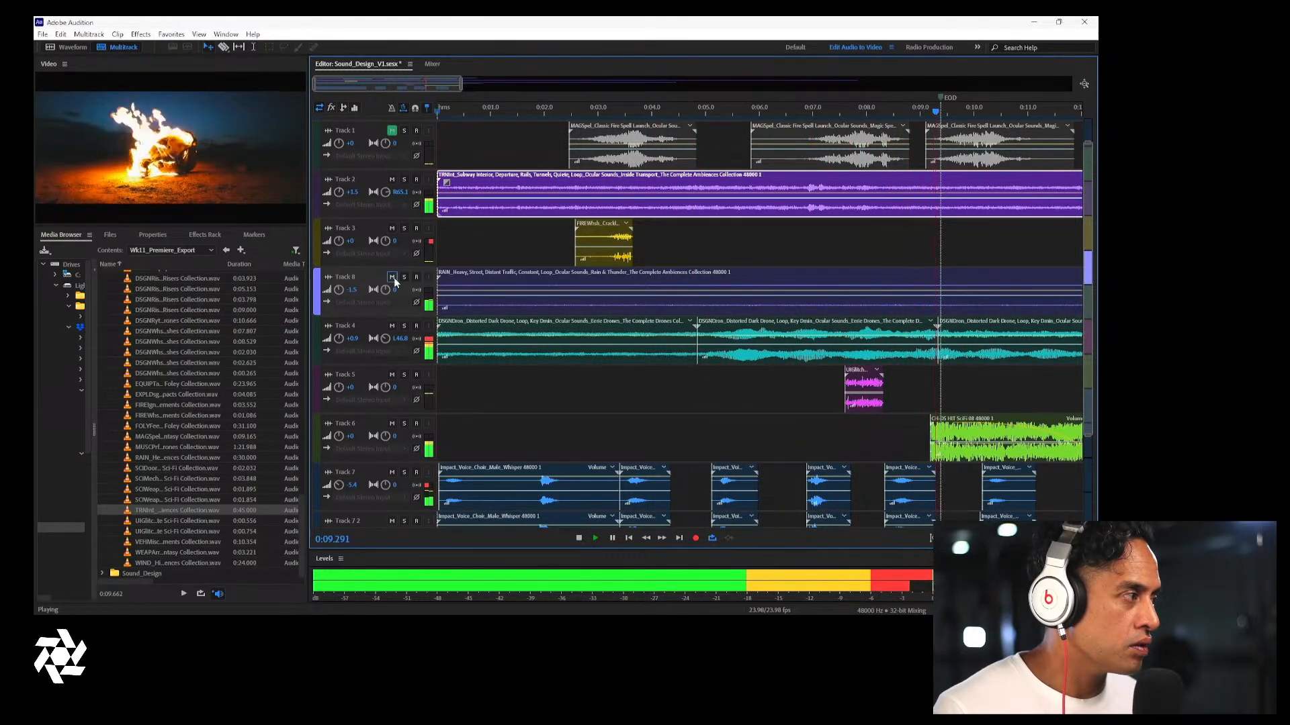
{"action": "key", "text": "space"}
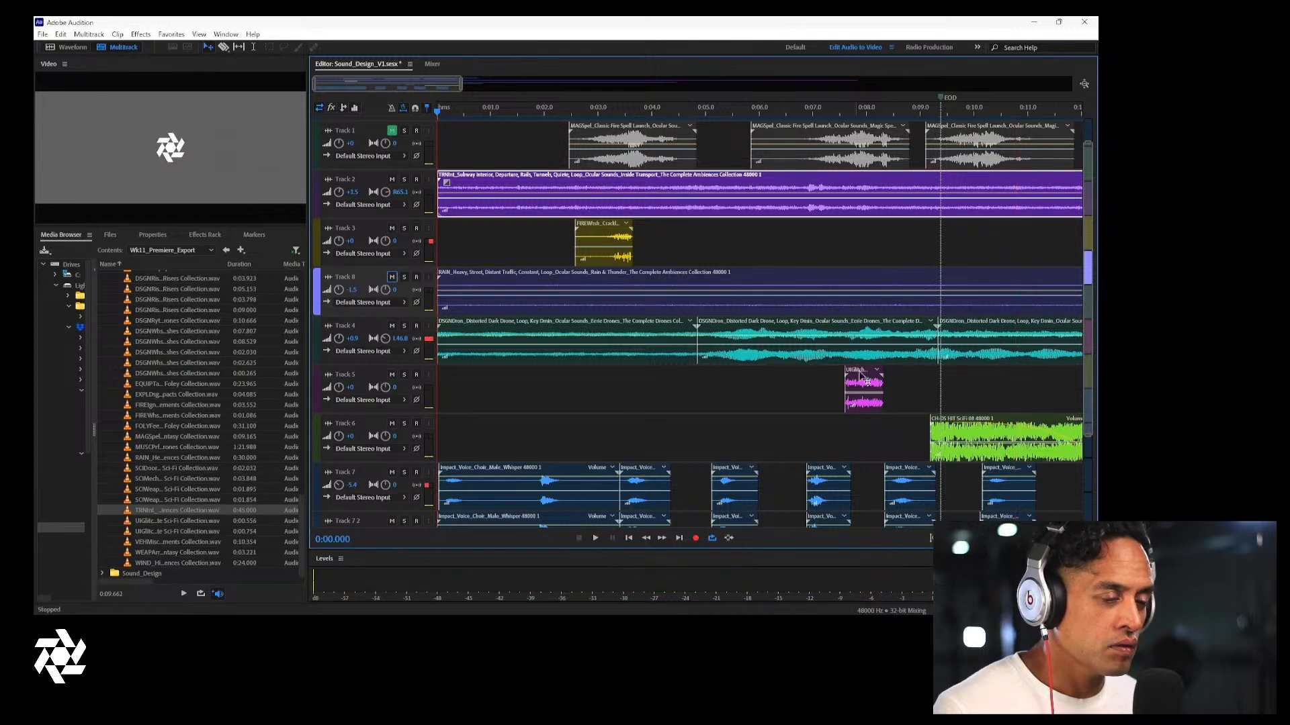
Move the sci-fi hit clip on Track 6 earlier to about 9 seconds and audition it from about 7.7 seconds
{"action": "left_click_drag", "start_coordinate": [968, 434], "coordinate": [956, 434]}
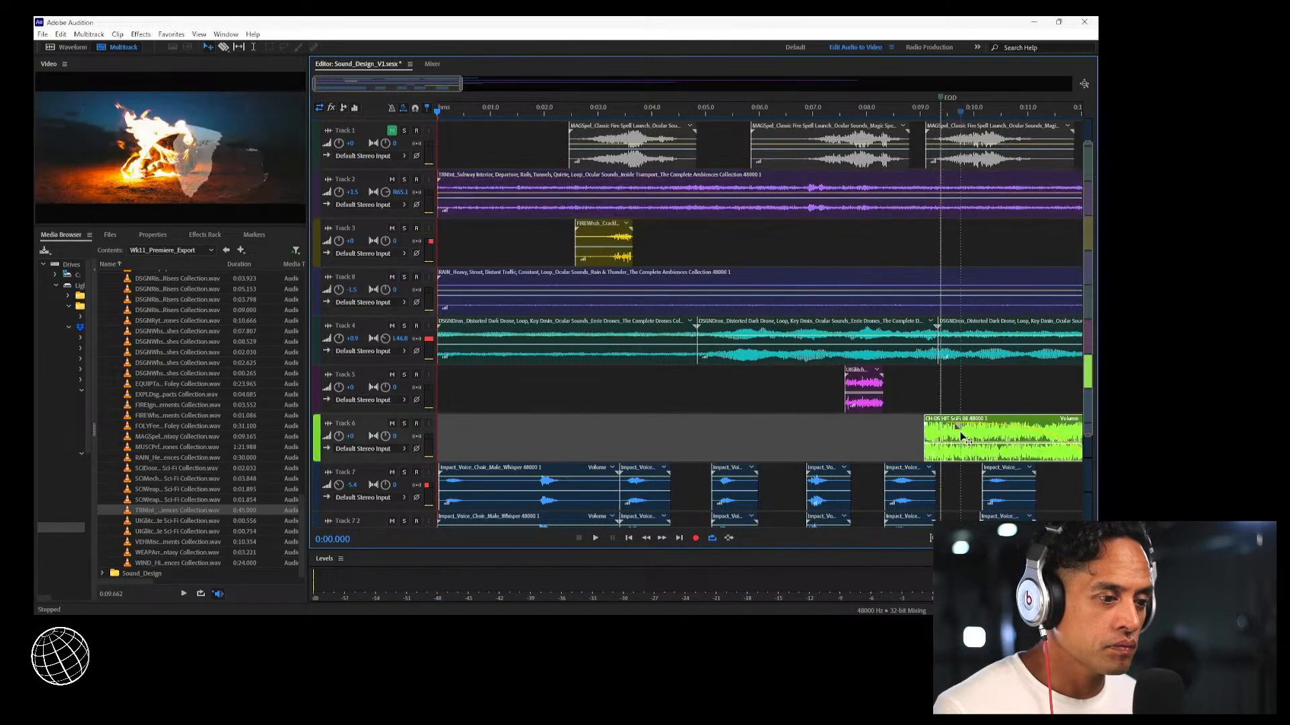
{"action": "left_click", "coordinate": [850, 108]}
{"action": "key", "text": "space"}
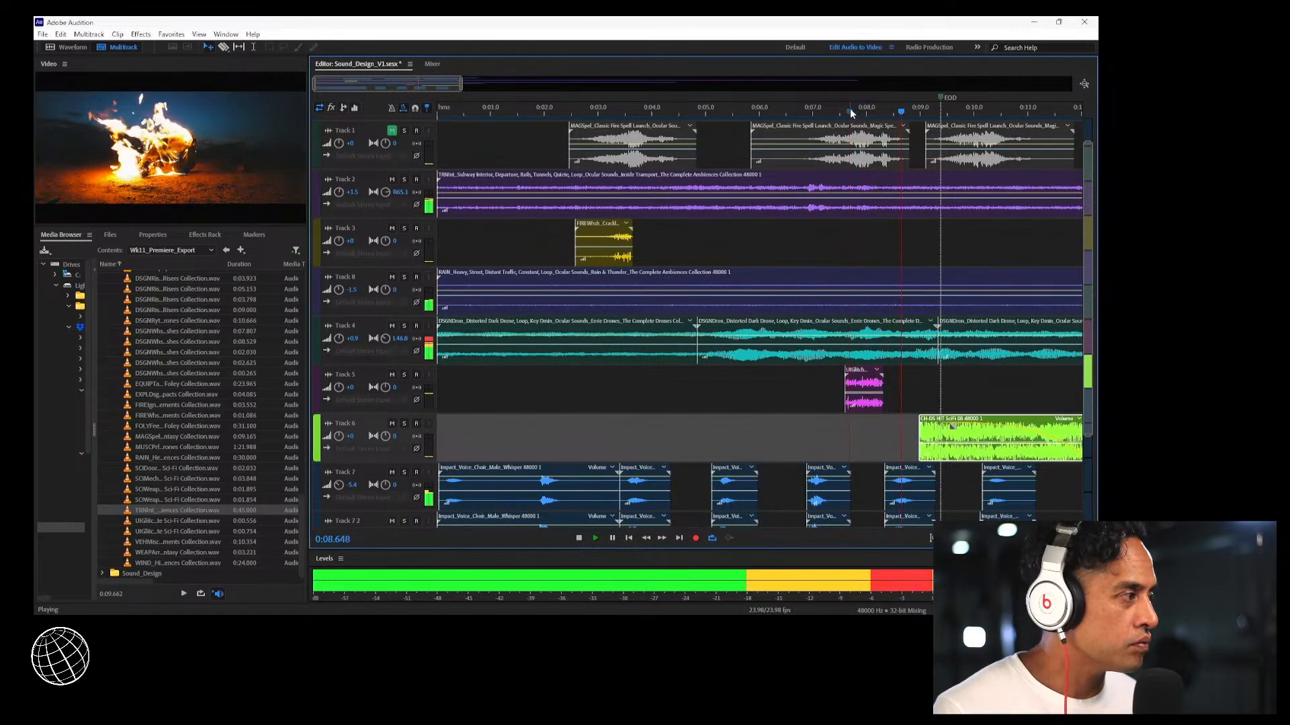
{"action": "key", "text": "space"}
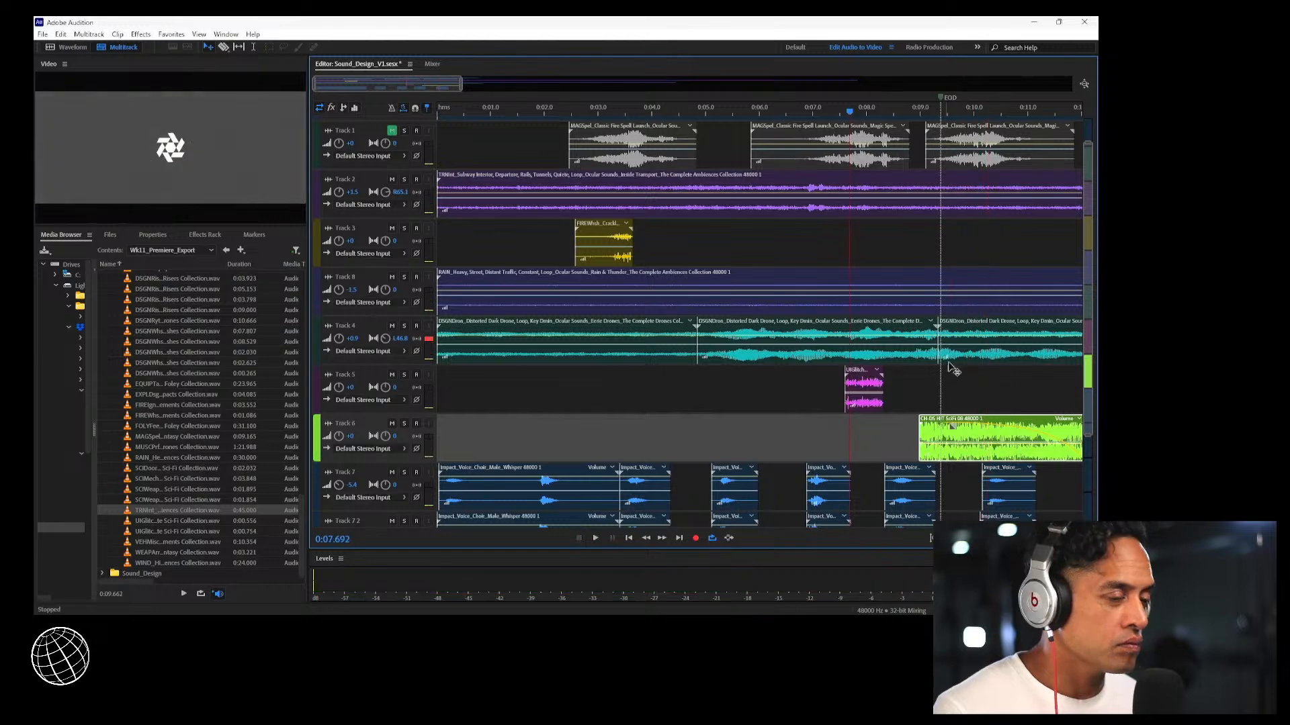
Move the sci-fi hit clip on Track 6 to start at about 9.5 seconds and audition it in the mix
{"action": "left_click_drag", "start_coordinate": [974, 440], "coordinate": [1003, 438]}
{"action": "key", "text": "space"}
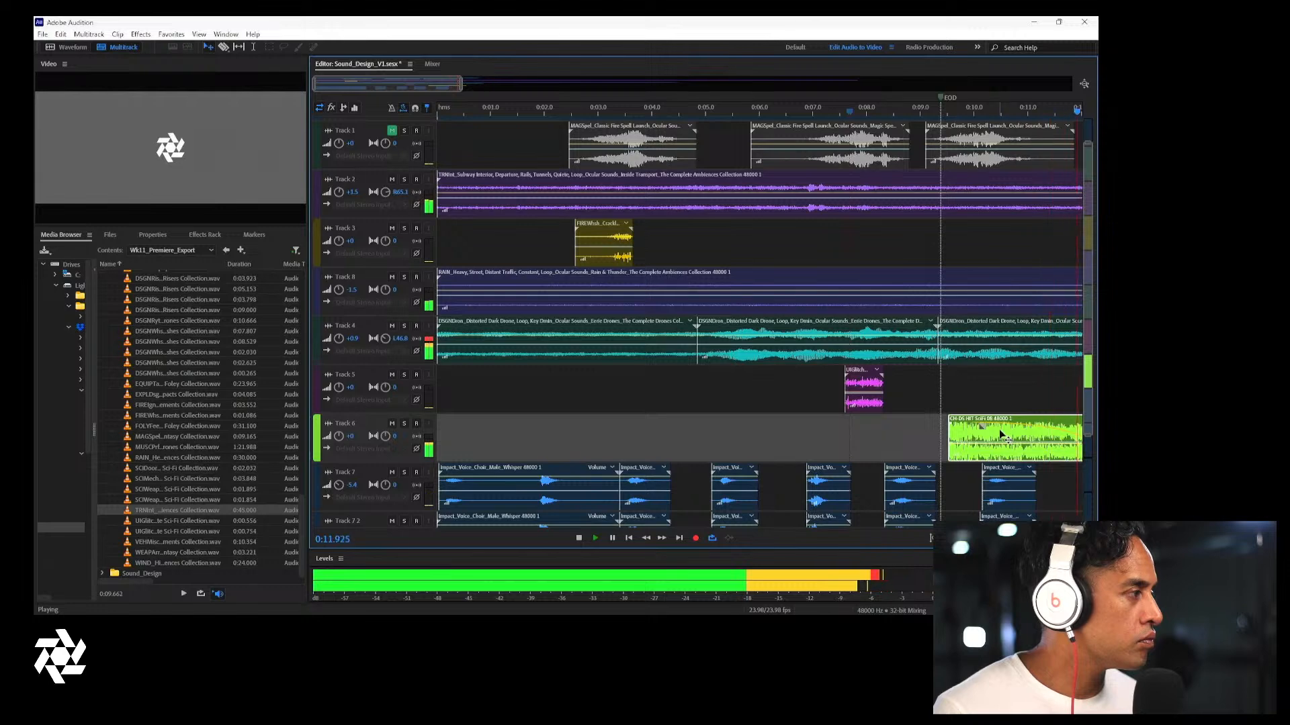
{"action": "key", "text": "space"}
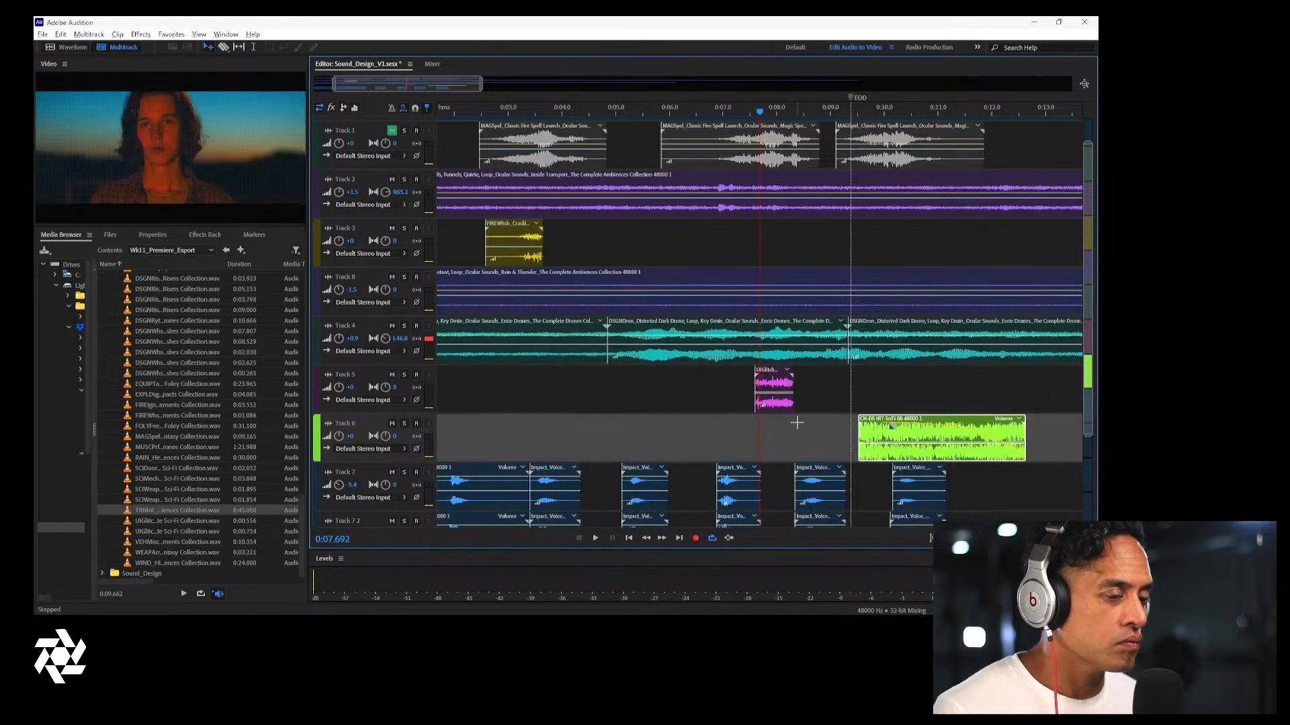
Copy the last impact voice clips on the three Track 7 layers to about 11.7 seconds and audition their timing
{"action": "scroll", "coordinate": [796, 423], "scroll_direction": "down", "scroll_amount": 4}
{"action": "left_click_drag", "start_coordinate": [962, 404], "coordinate": [1021, 360]}
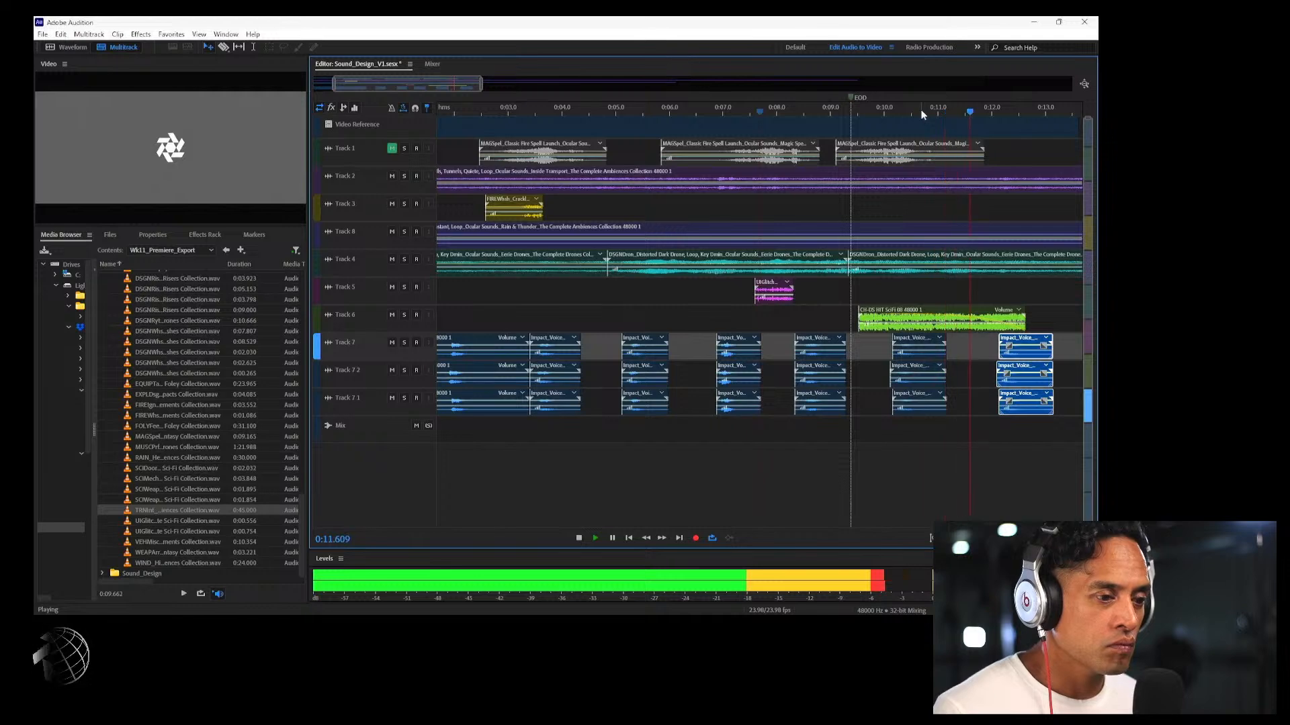
{"action": "key", "text": "space"}
{"action": "left_click_drag", "start_coordinate": [1021, 362], "coordinate": [996, 362]}
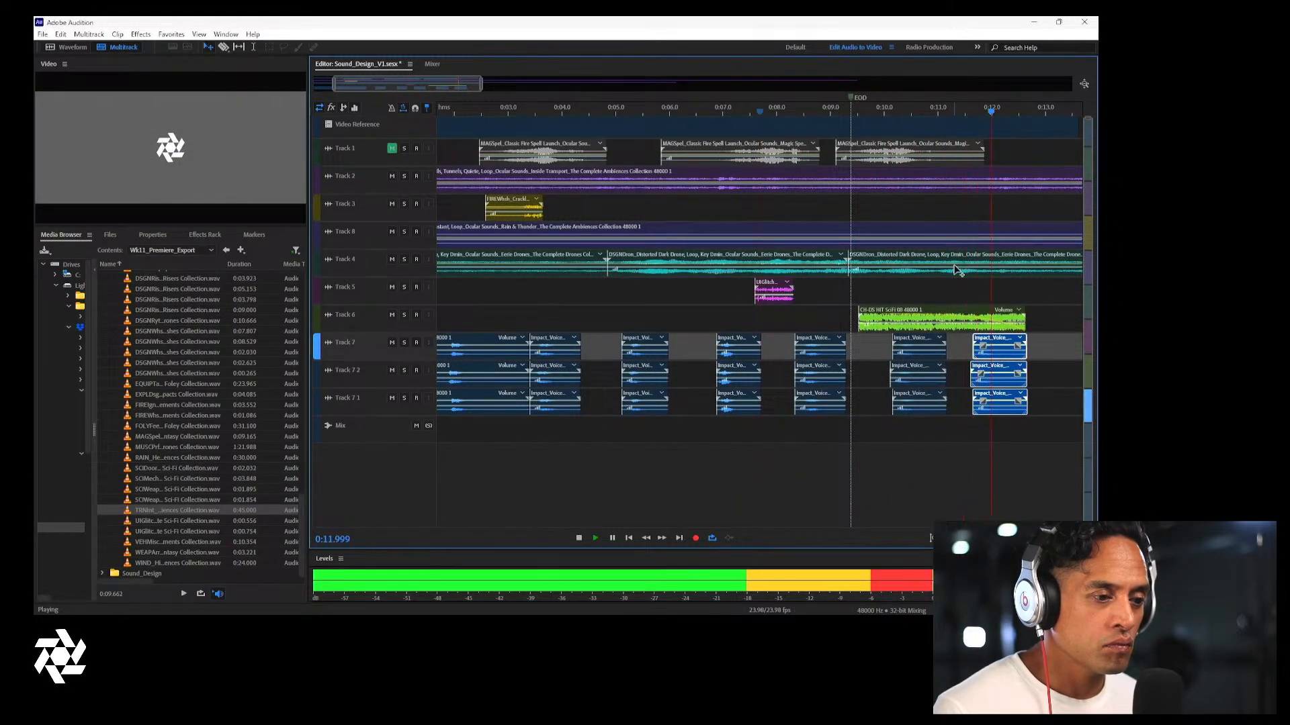
{"action": "key", "text": "space"}
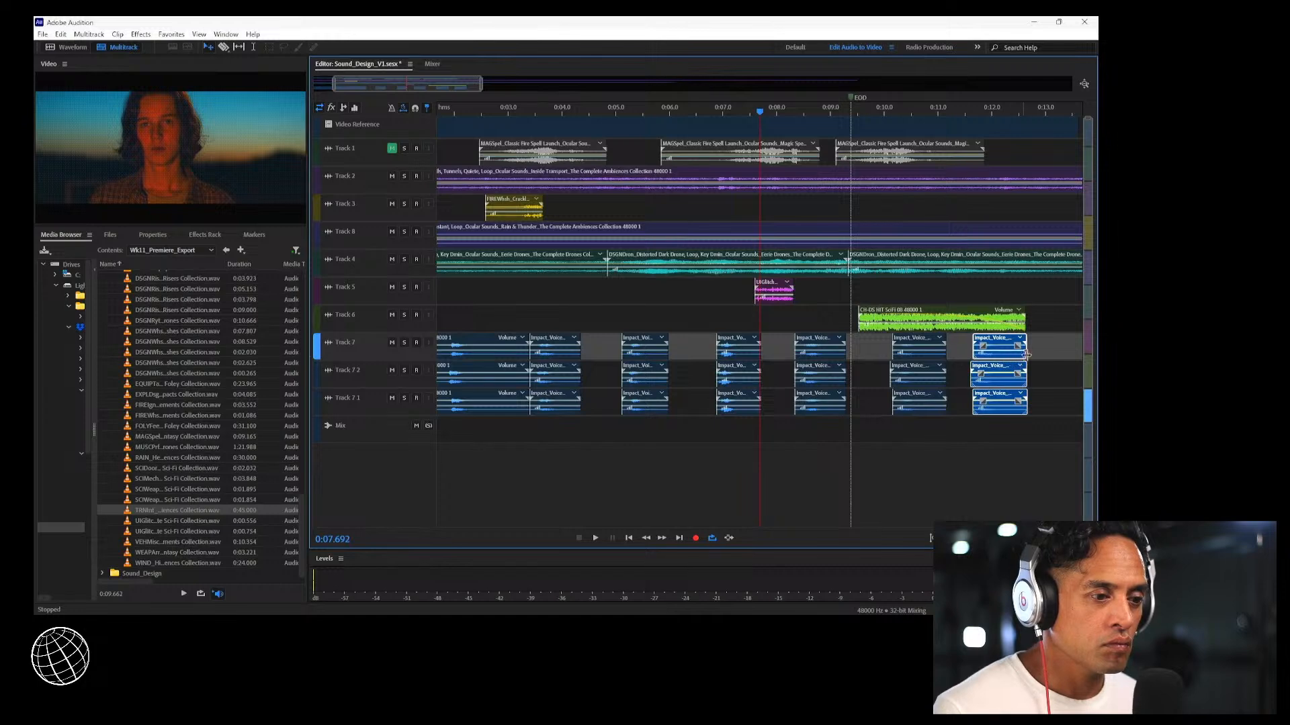
Move the copied impact voice clips to about 12 seconds and audition them from about 11.5 seconds
{"action": "left_click_drag", "start_coordinate": [1027, 354], "coordinate": [1012, 359]}
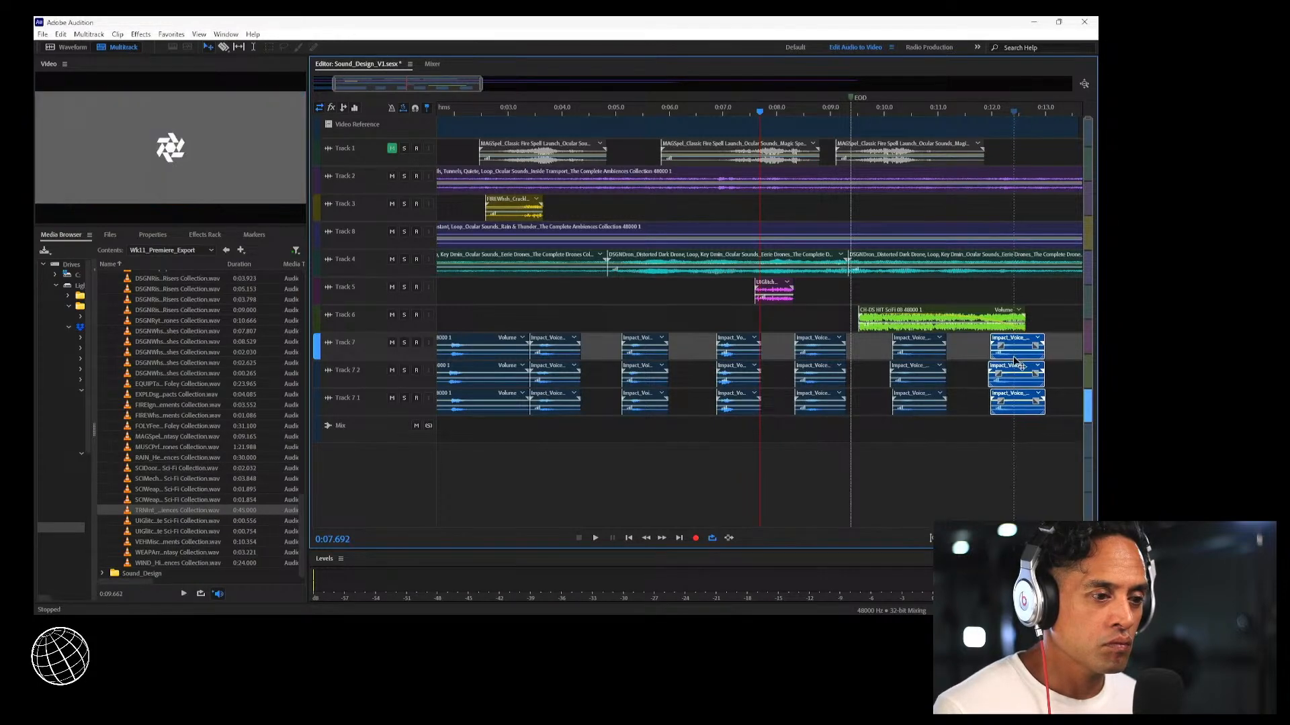
{"action": "left_click", "coordinate": [964, 113]}
{"action": "key", "text": "space"}
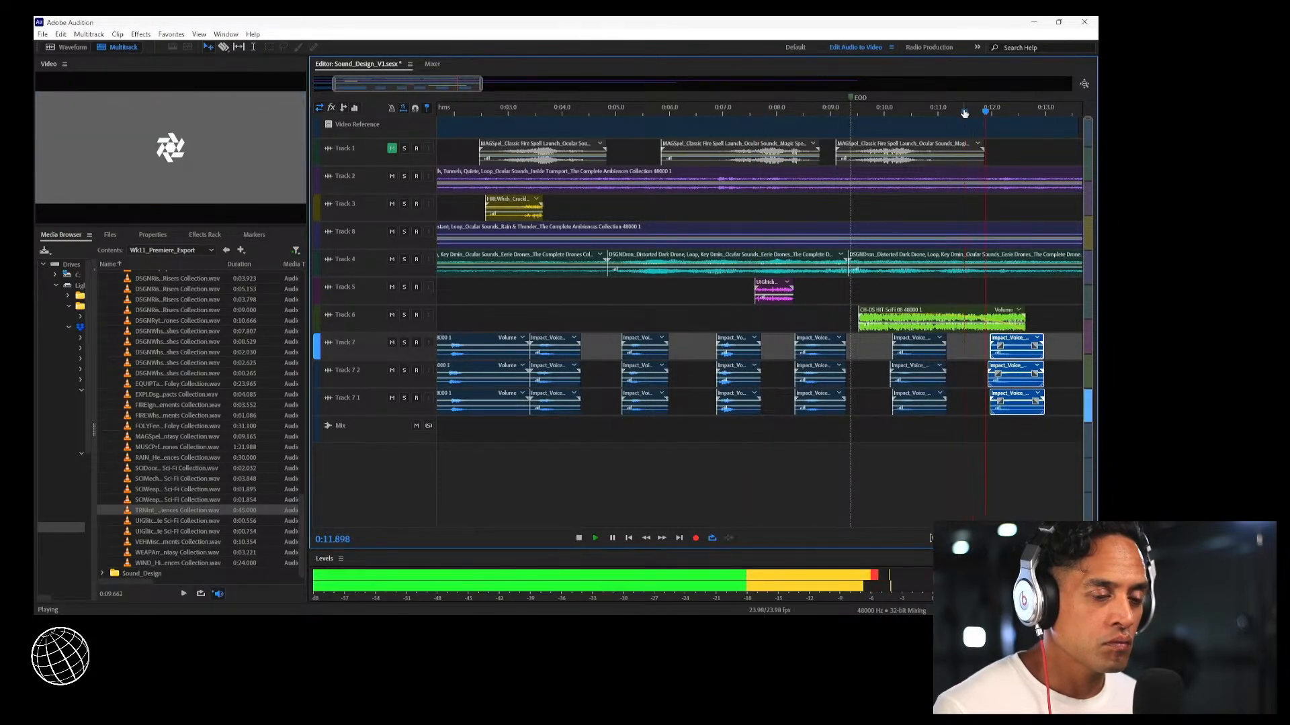
{"action": "key", "text": "space"}
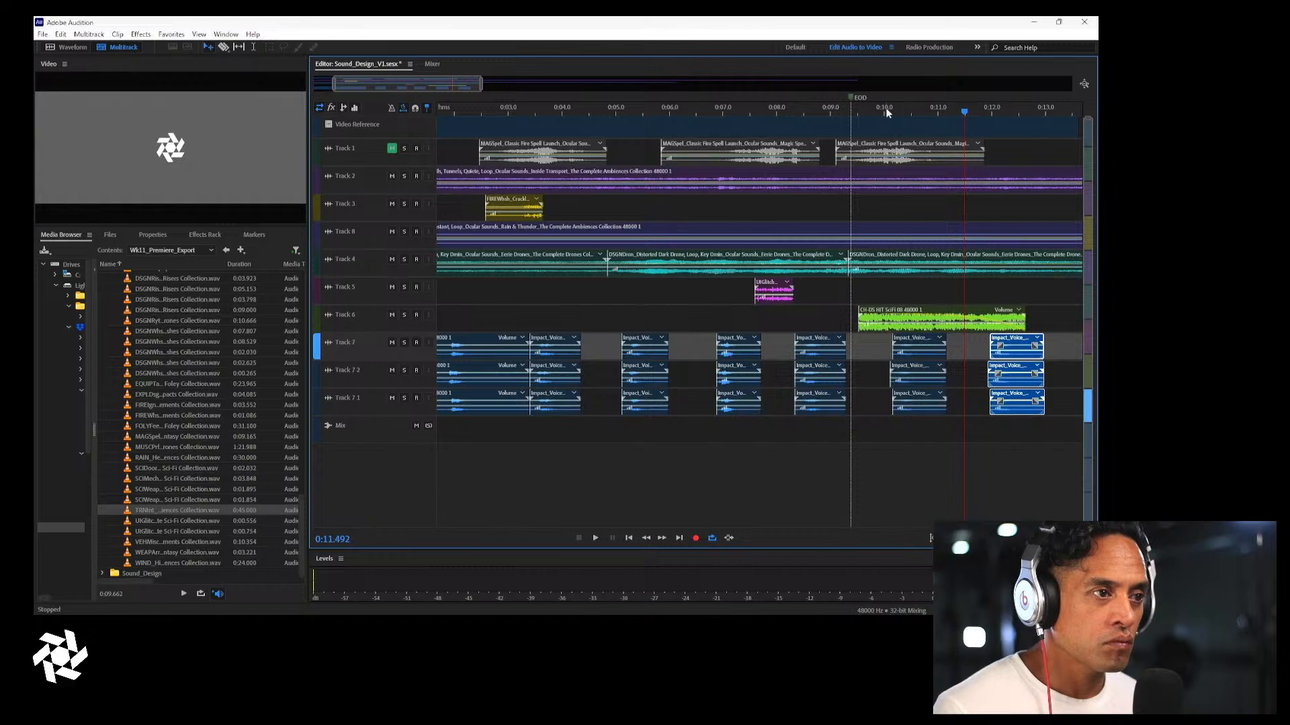
Replay the ending, place the playhead at about 10 seconds and delete the three copied impact voice clips
{"action": "key", "text": "space"}
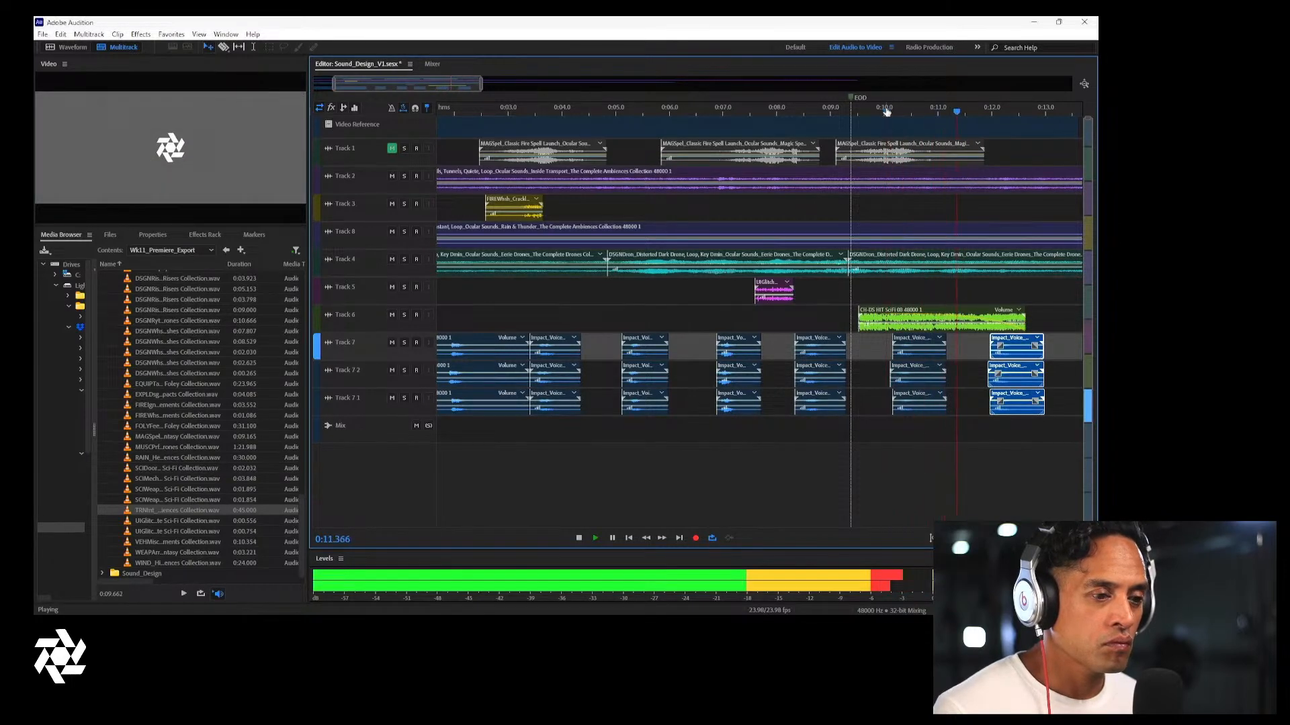
{"action": "left_click", "coordinate": [887, 113]}
{"action": "key", "text": "space"}
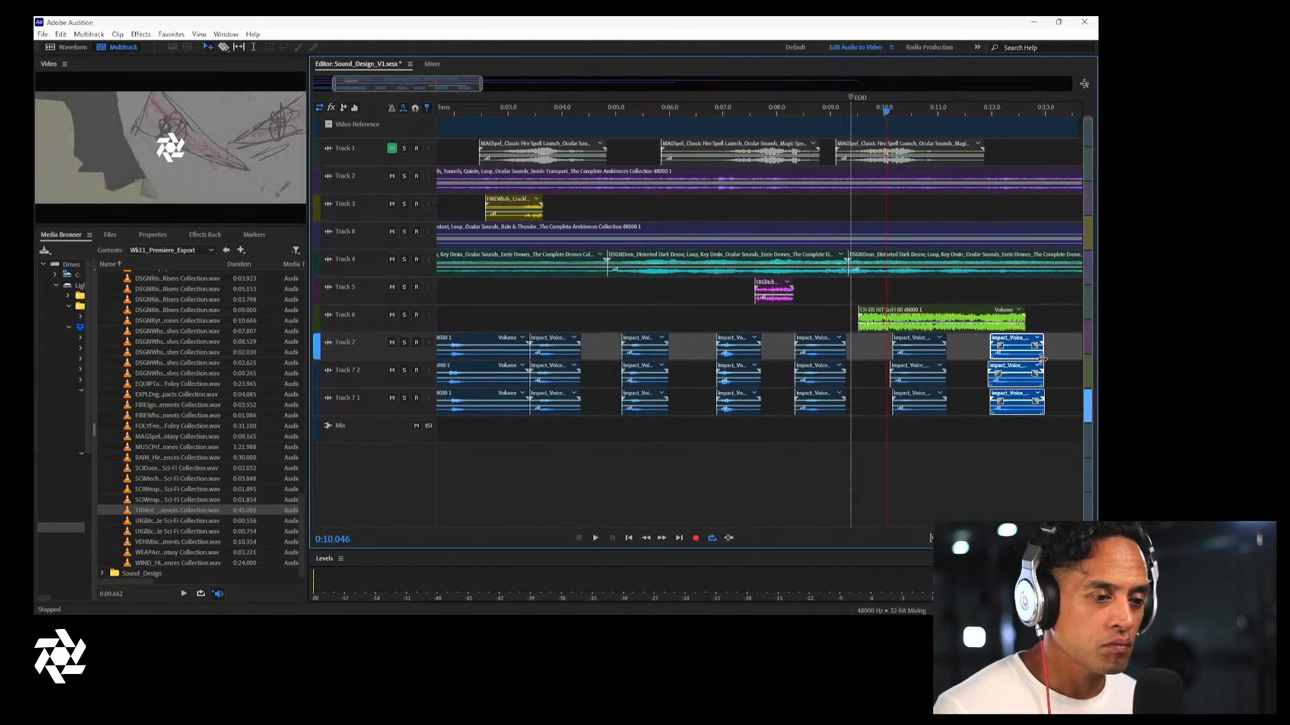
{"action": "key", "text": "Delete"}
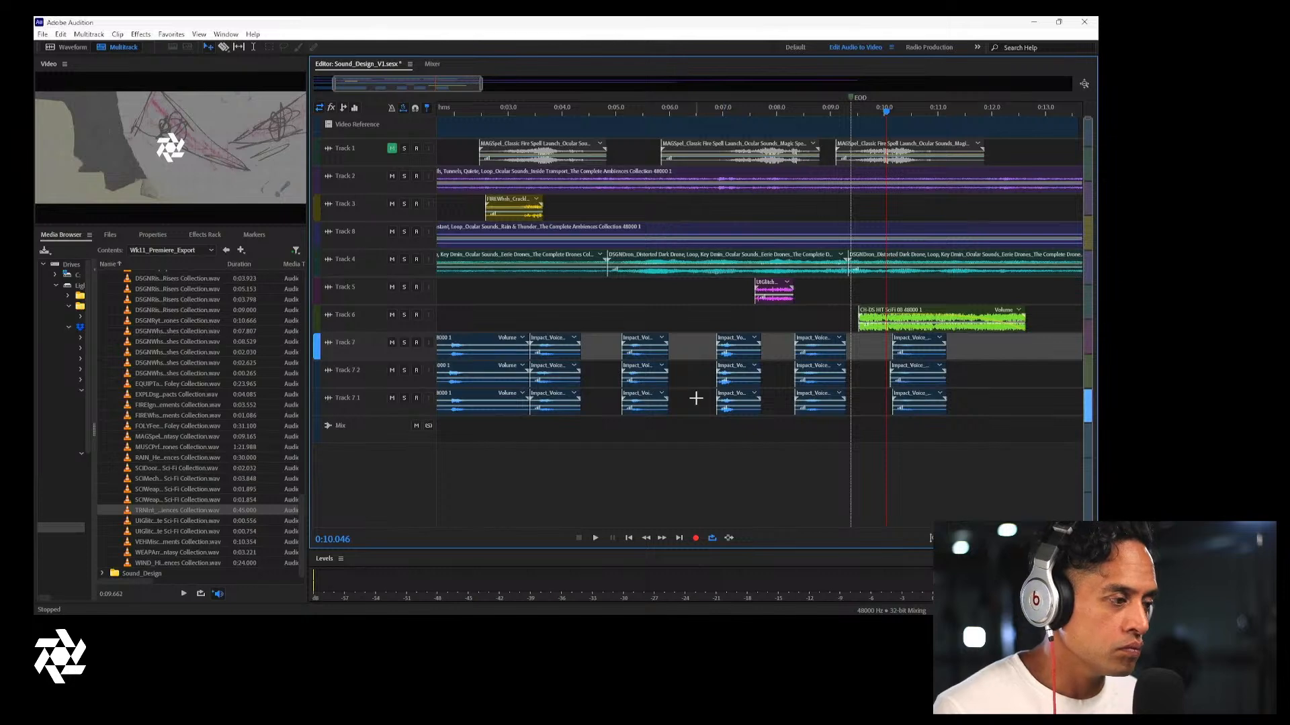
Copy the impact voice clips at about 5.1 seconds on the three Track 7 layers to about 12 seconds and audition them
{"action": "left_click_drag", "start_coordinate": [685, 409], "coordinate": [1010, 344]}
{"action": "key", "text": "space"}
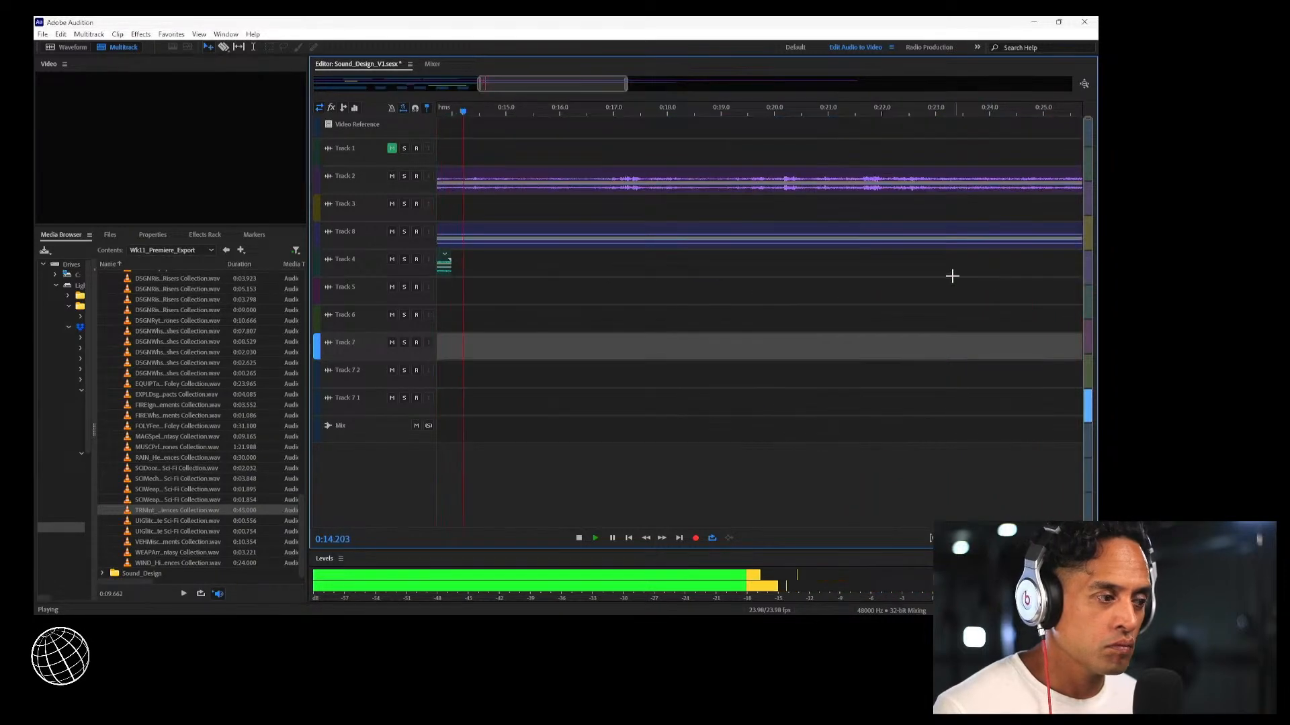
{"action": "key", "text": "space"}
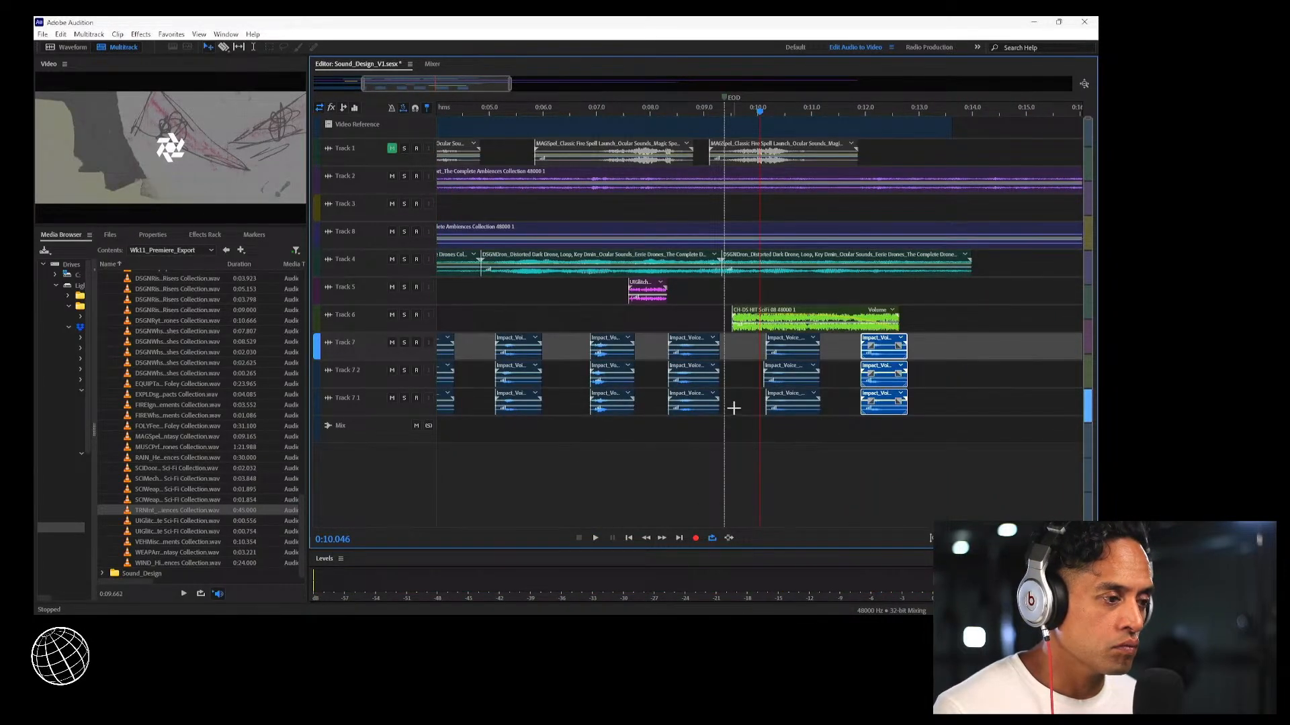
Copy the impact voice clips at about 8.3 seconds on the three Track 7 layers to about 13.6 seconds and audition the ending
{"action": "left_click_drag", "start_coordinate": [733, 408], "coordinate": [969, 350]}
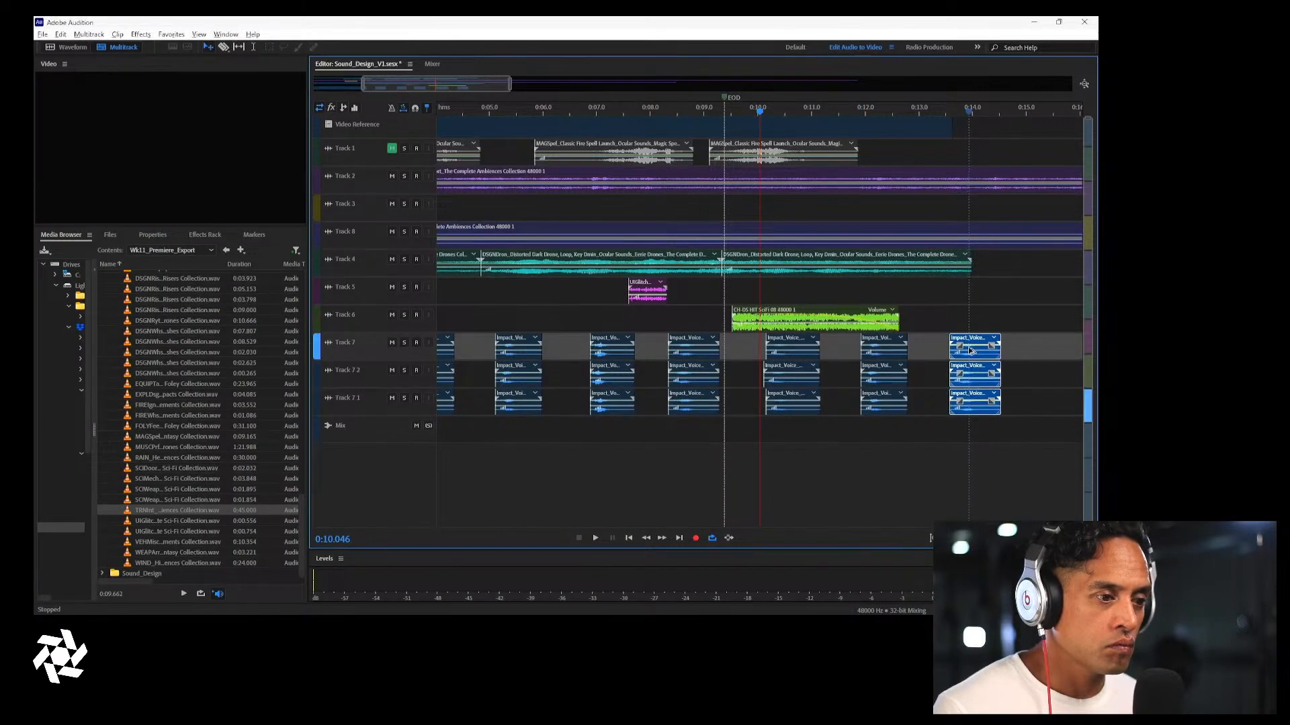
{"action": "key", "text": "space"}
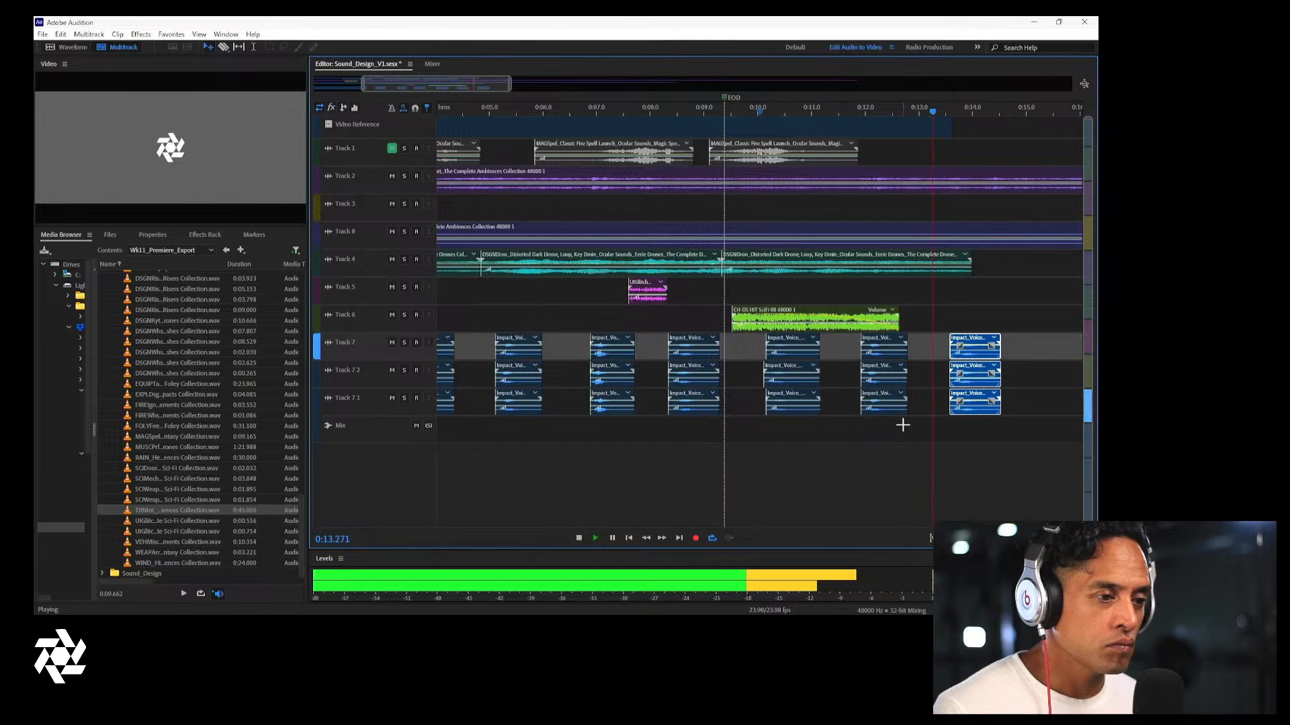
{"action": "key", "text": "space"}
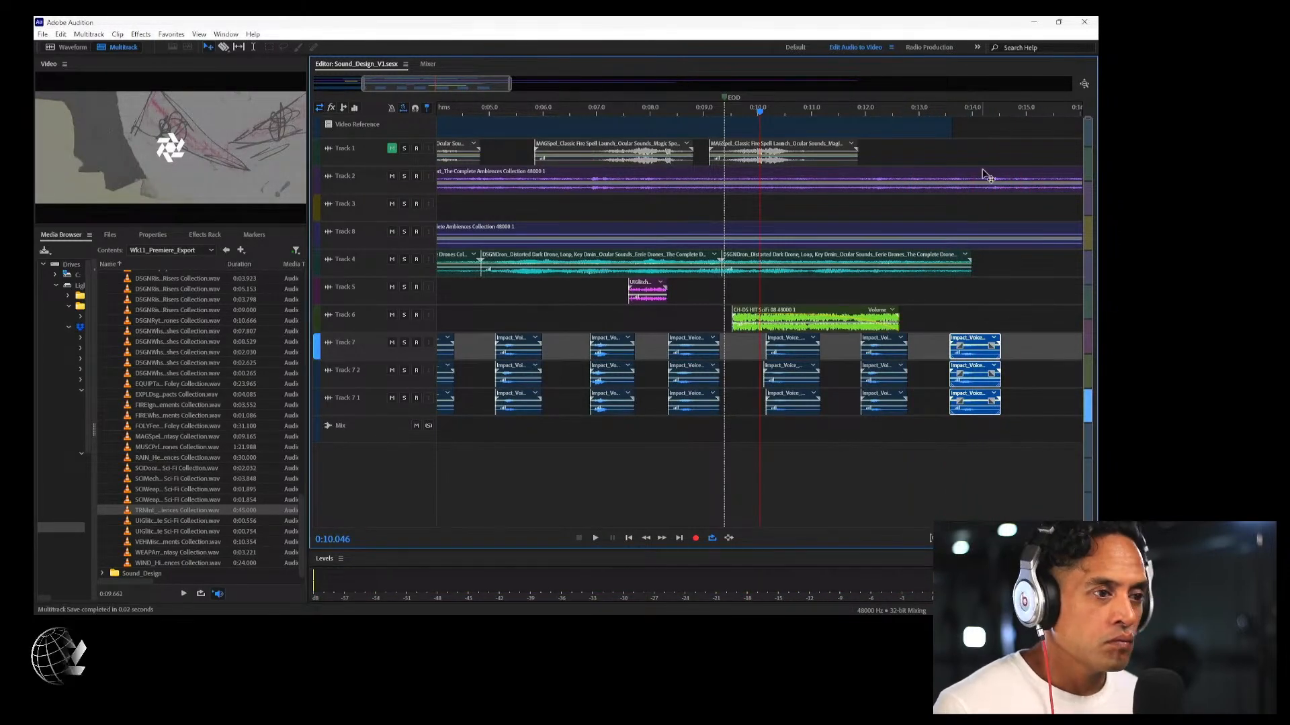
{"action": "left_click", "coordinate": [935, 112]}
{"action": "key", "text": "space"}
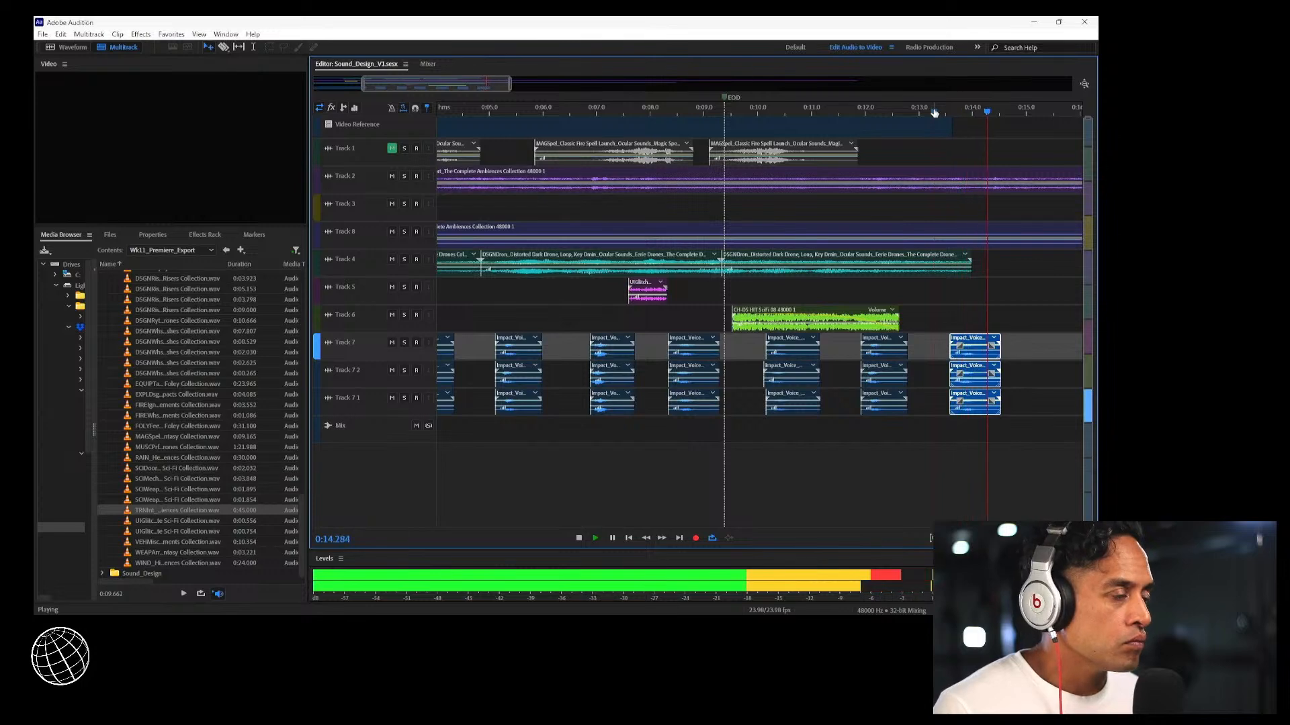
{"action": "key", "text": "space"}
Try splitting the subway ambience clip on Track 2 with the Razor at about 13.5 seconds, and undo the cut
{"action": "left_click", "coordinate": [961, 194]}
{"action": "key", "text": "r"}
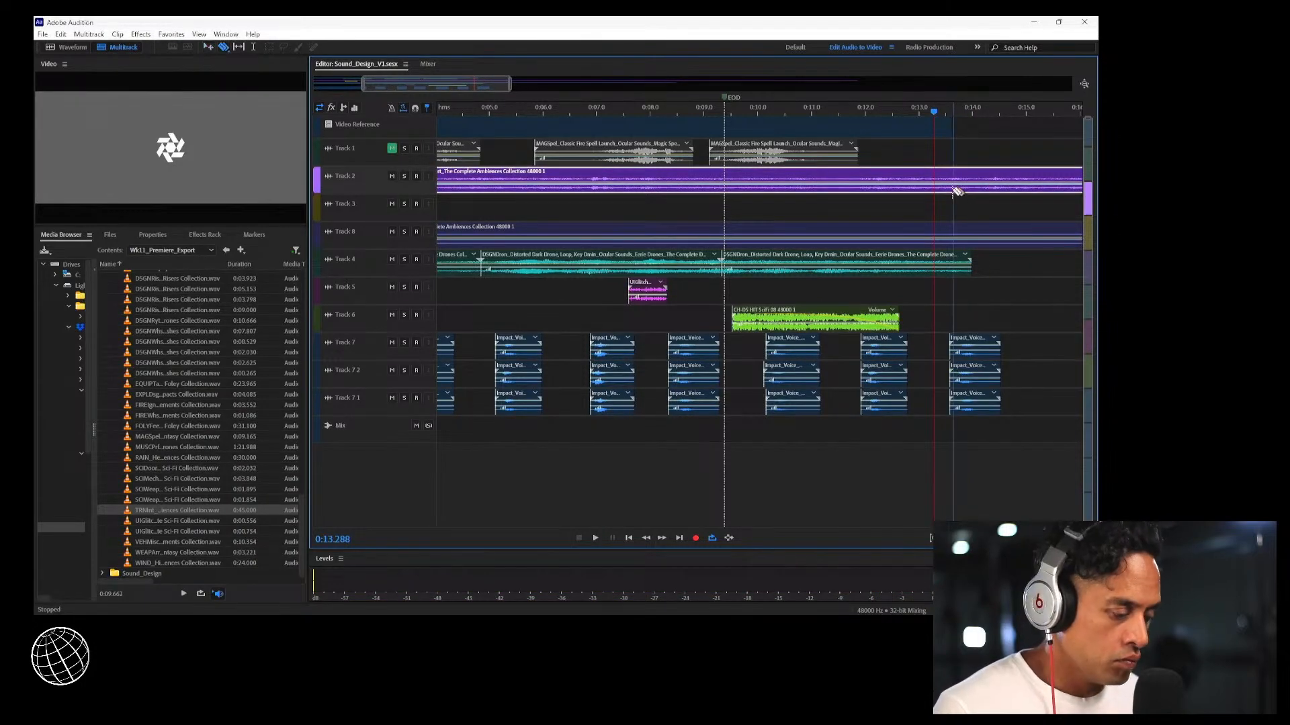
{"action": "left_click", "coordinate": [949, 188]}
{"action": "key", "text": "ctrl+z"}
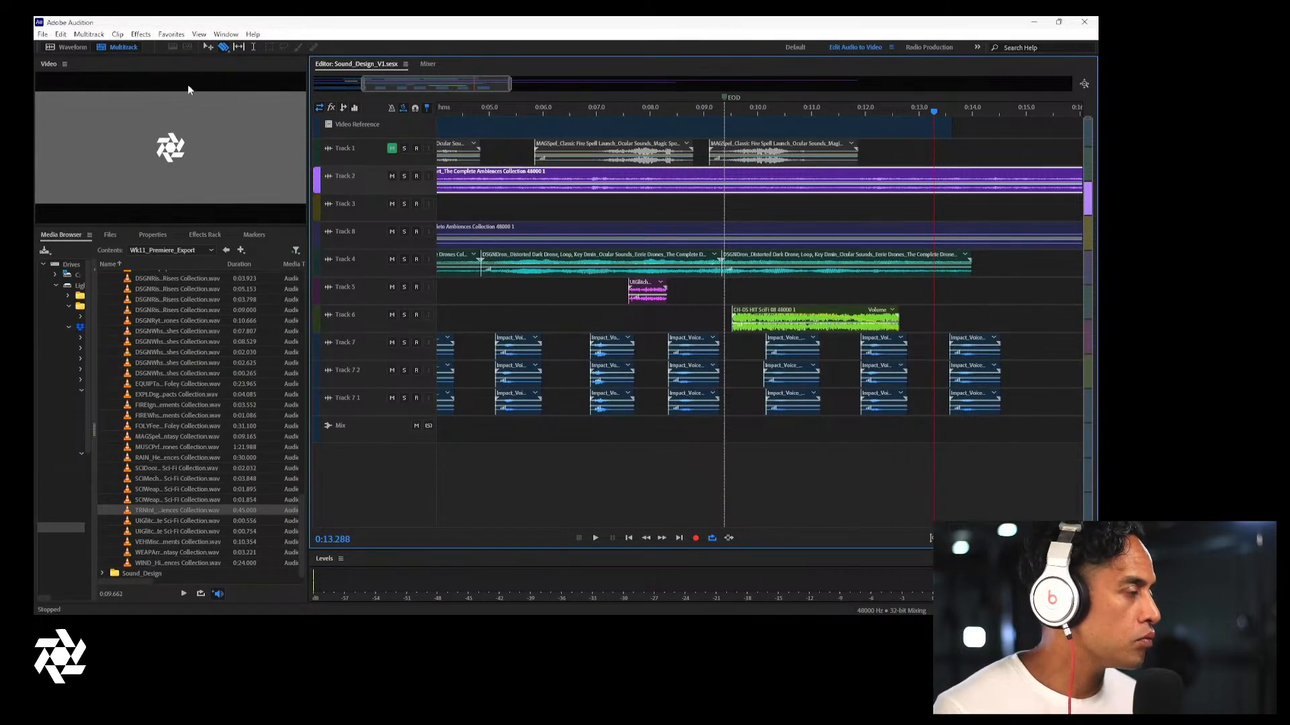
Split the subway ambience on Track 2 at about 13.3 seconds with the Razor Selected Clips Tool and delete the part after the cut
{"action": "left_click", "coordinate": [224, 47]}
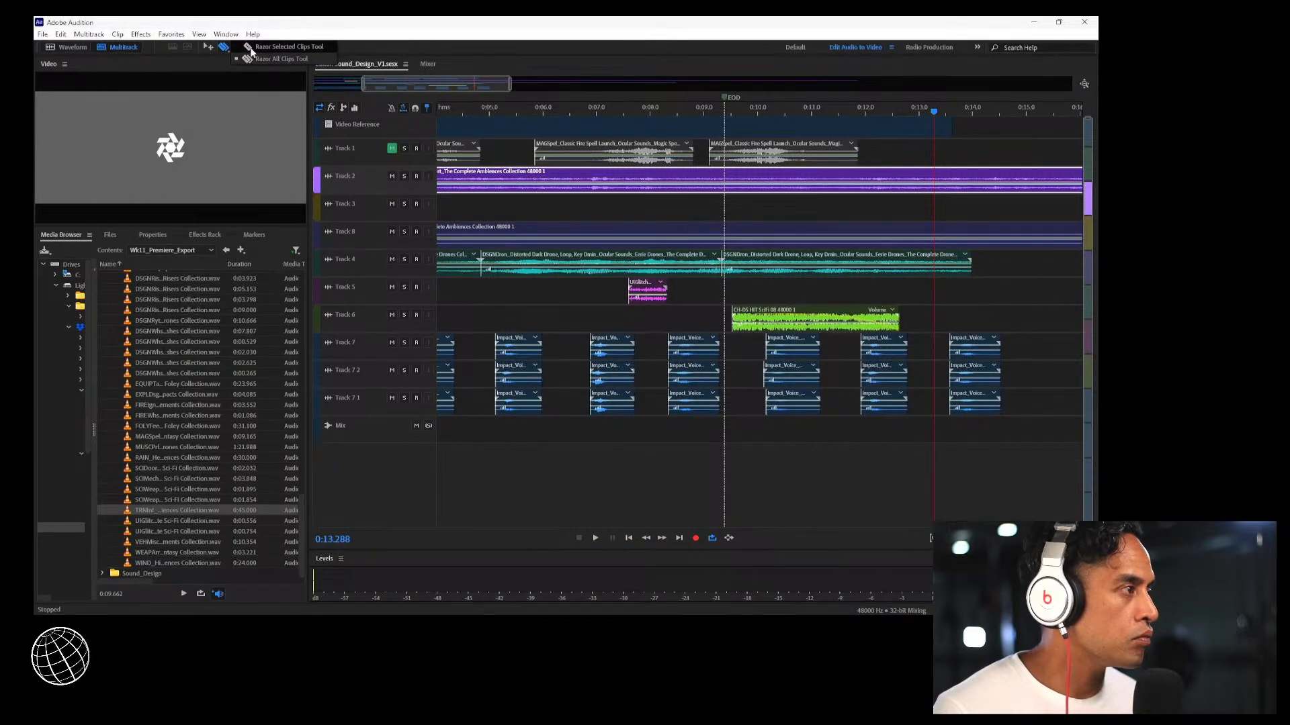
{"action": "left_click", "coordinate": [255, 48]}
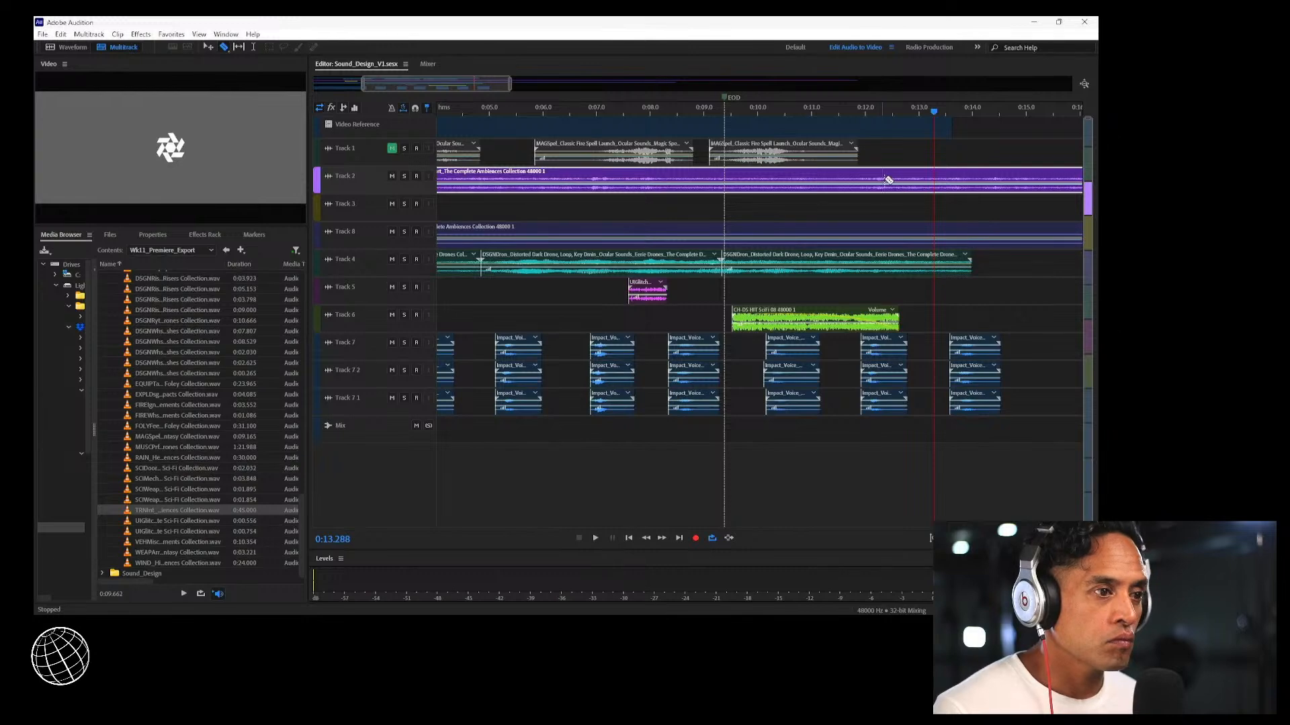
{"action": "left_click", "coordinate": [937, 190]}
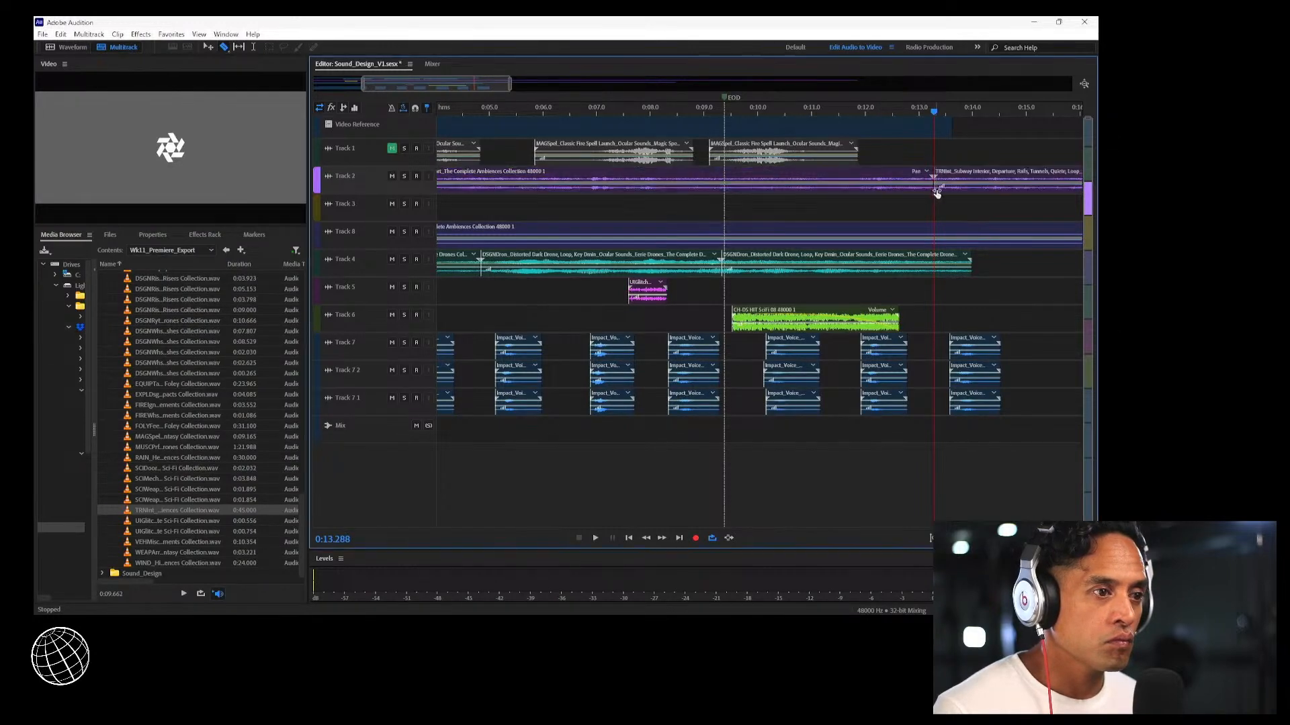
{"action": "key", "text": "v"}
{"action": "left_click", "coordinate": [958, 194]}
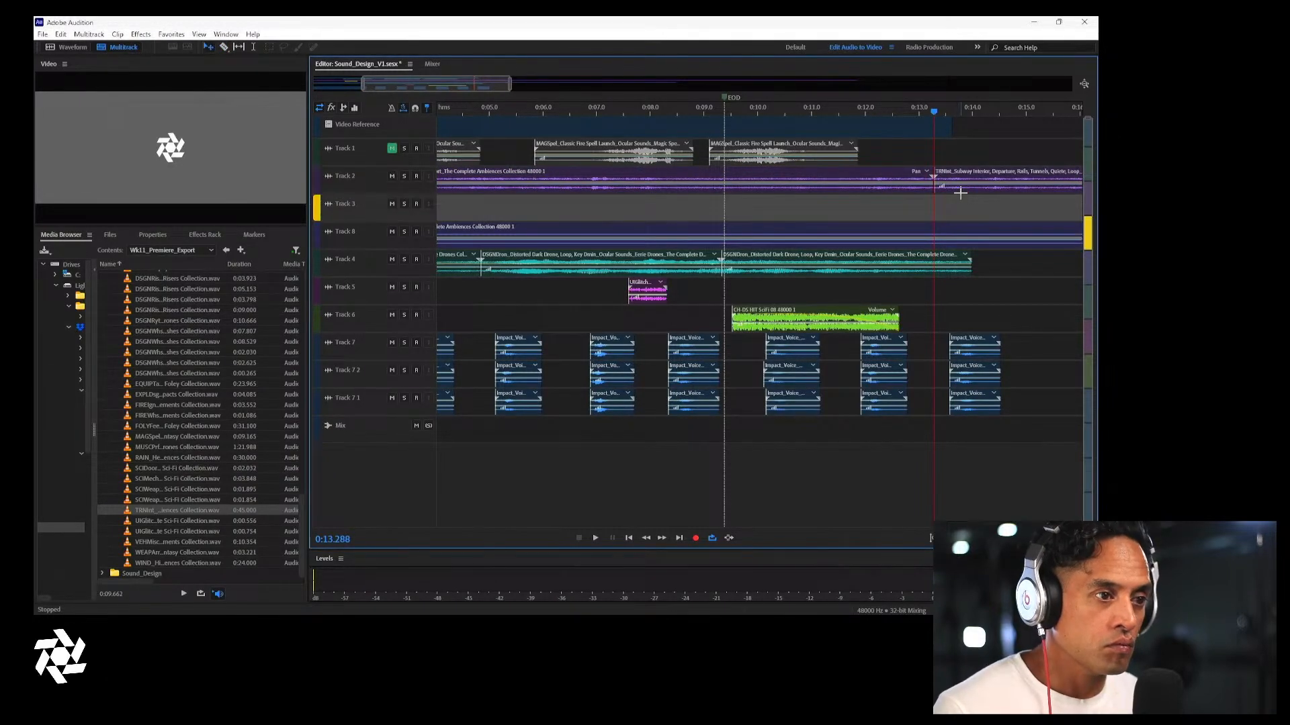
{"action": "left_click", "coordinate": [961, 188]}
{"action": "key", "text": "Delete"}
{"action": "key", "text": "space"}
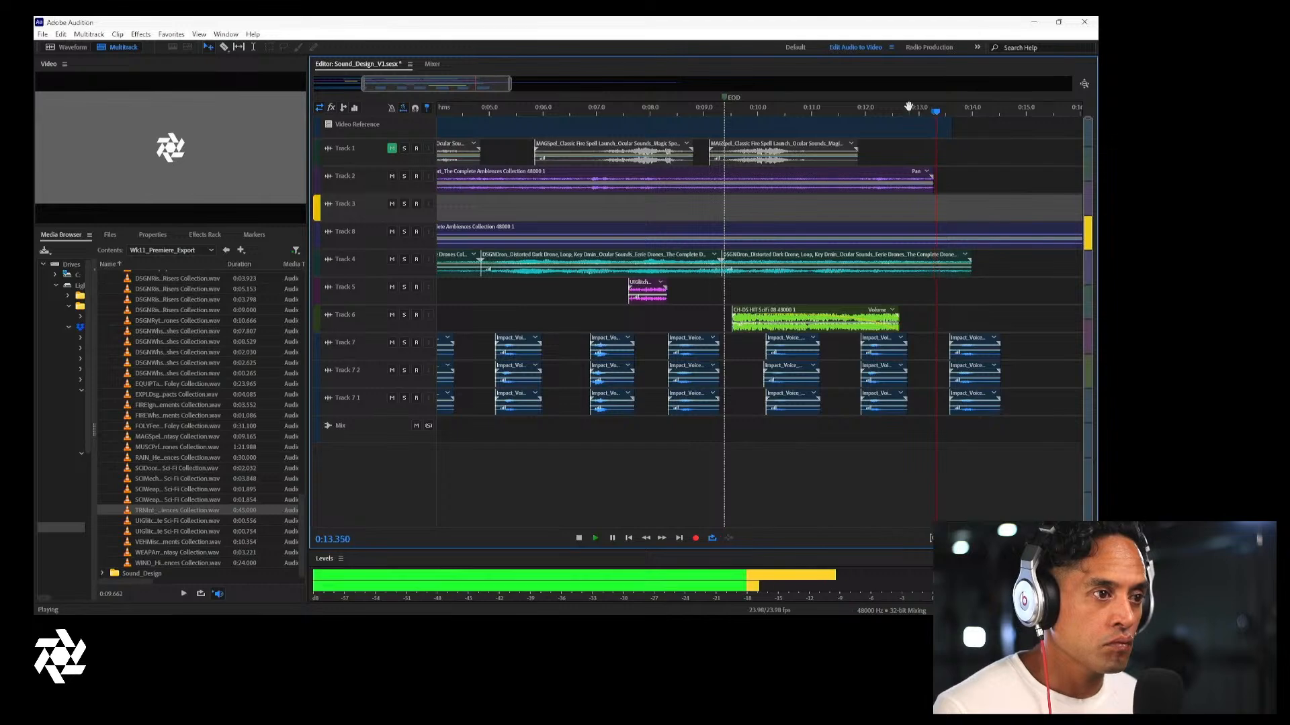
{"action": "key", "text": "space"}
Extend the subway ambience clip on Track 2 to about 13.8 seconds, fade it out from about 12.5 seconds and audition the ending
{"action": "left_click", "coordinate": [873, 113]}
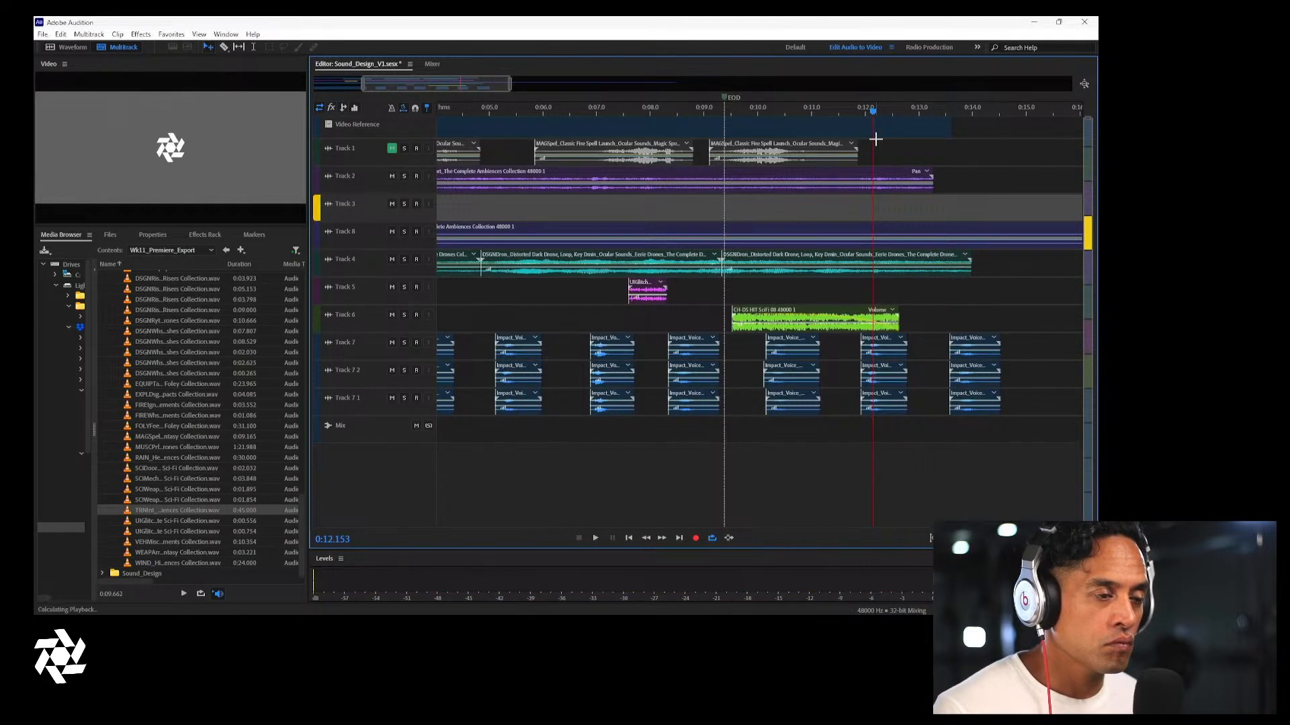
{"action": "key", "text": "space"}
{"action": "left_click", "coordinate": [930, 178]}
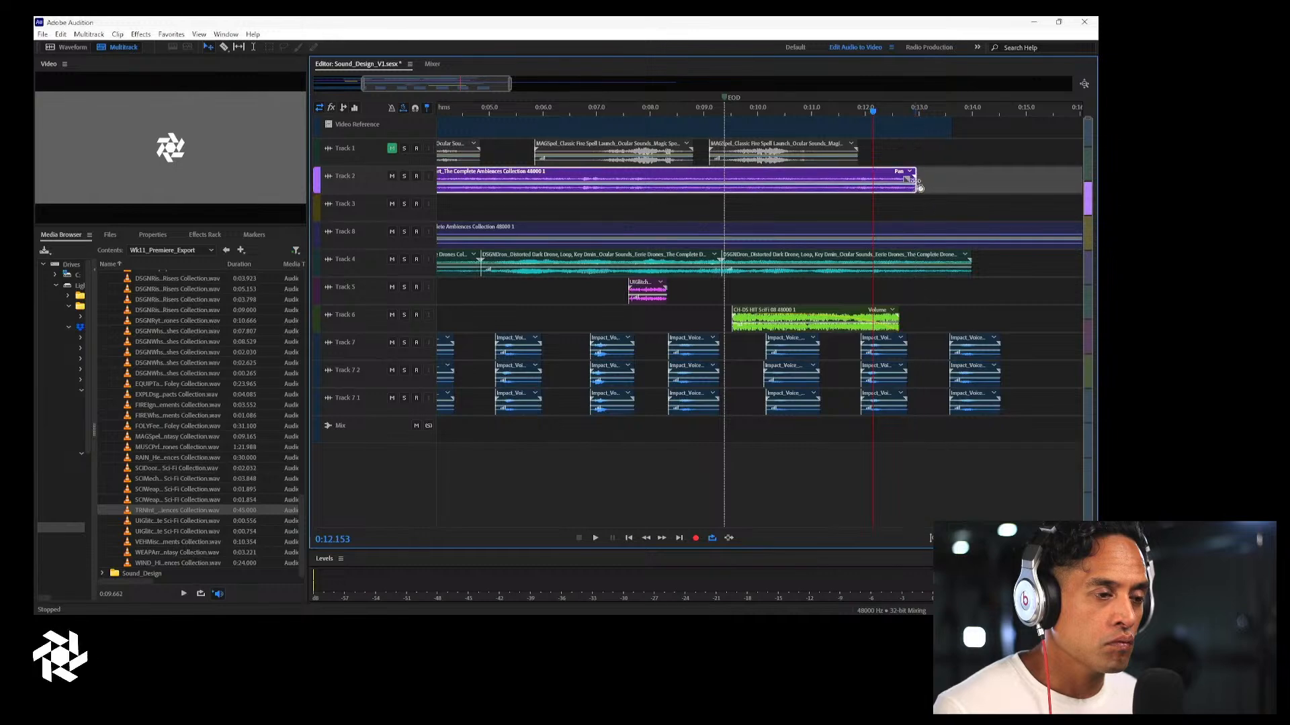
{"action": "mouse_move", "coordinate": [932, 192]}
{"action": "left_mouse_down"}
{"action": "mouse_move", "coordinate": [959, 191]}
{"action": "mouse_move", "coordinate": [924, 179]}
{"action": "left_mouse_up"}
{"action": "key", "text": "space"}
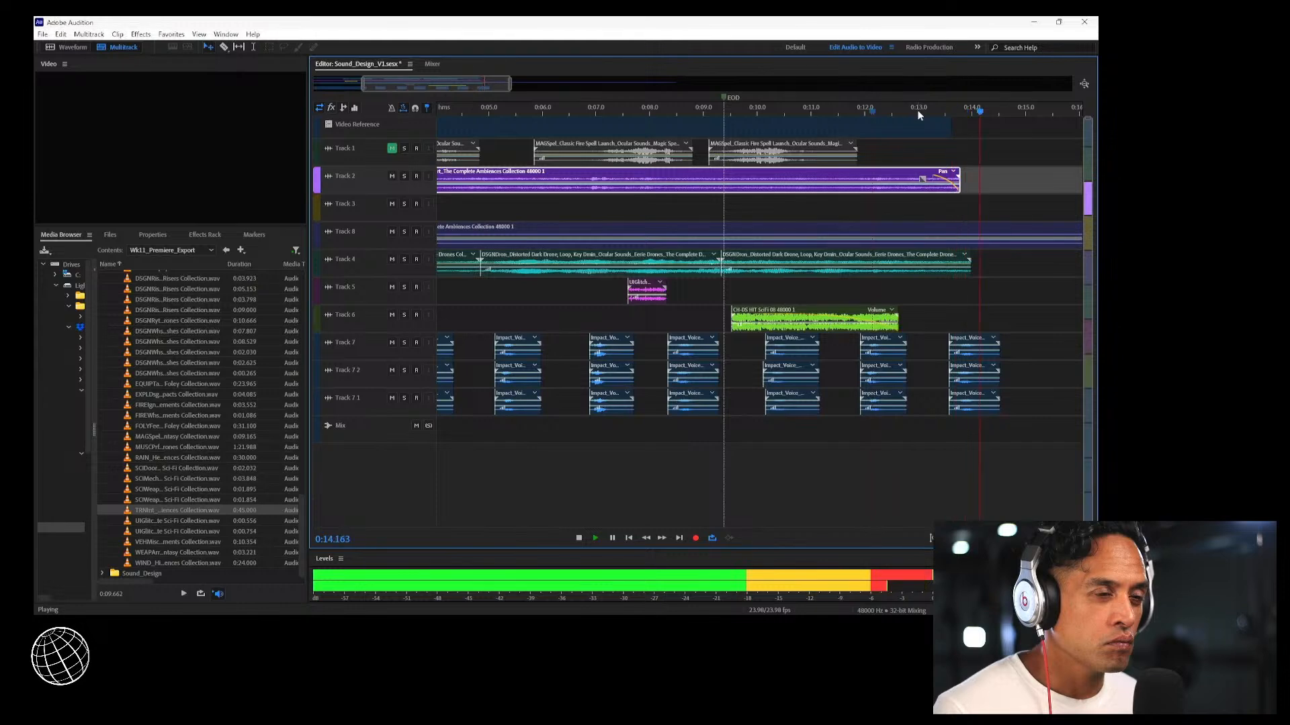
{"action": "key", "text": "space"}
{"action": "left_click_drag", "start_coordinate": [923, 180], "coordinate": [888, 179]}
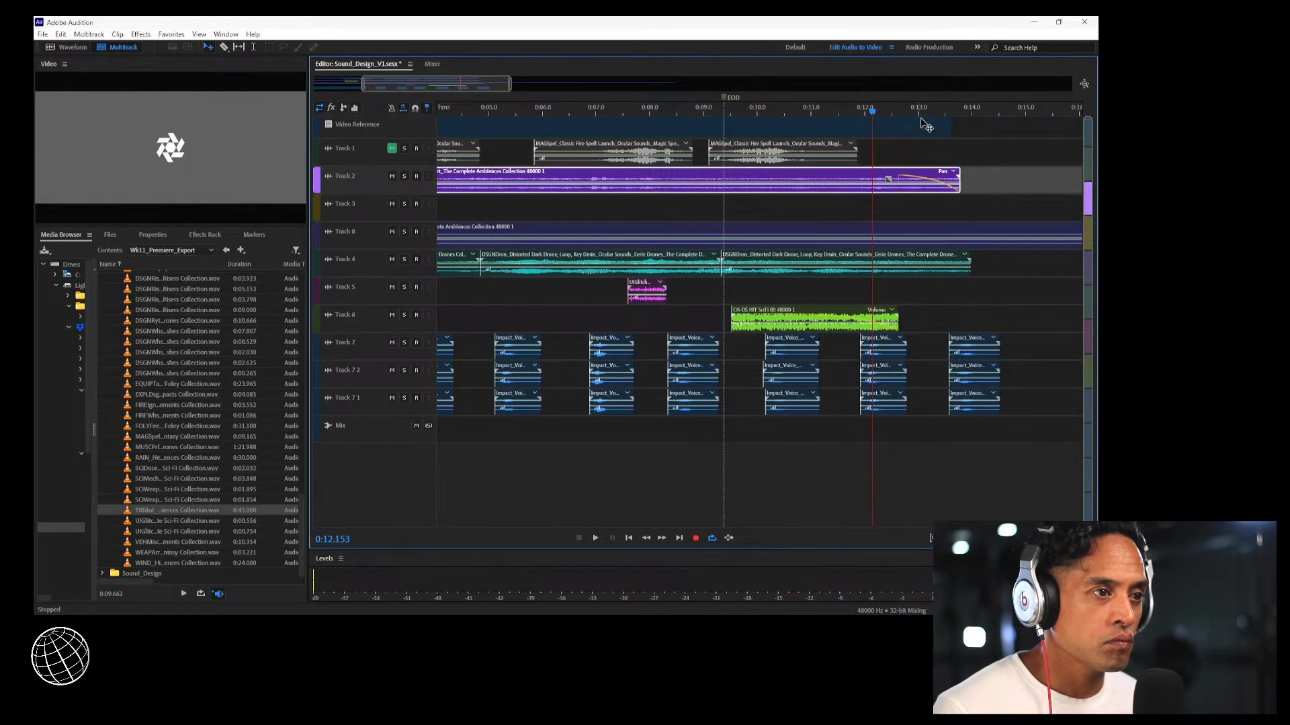
{"action": "key", "text": "space"}
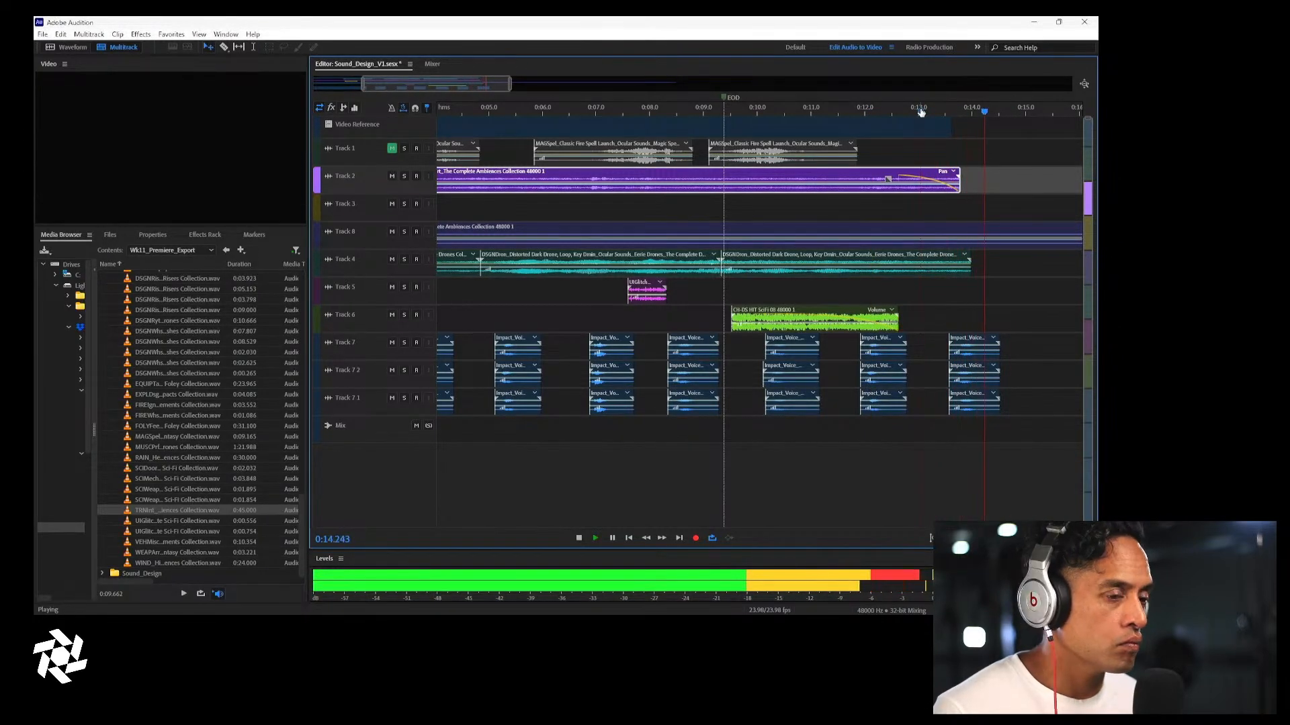
{"action": "key", "text": "space"}
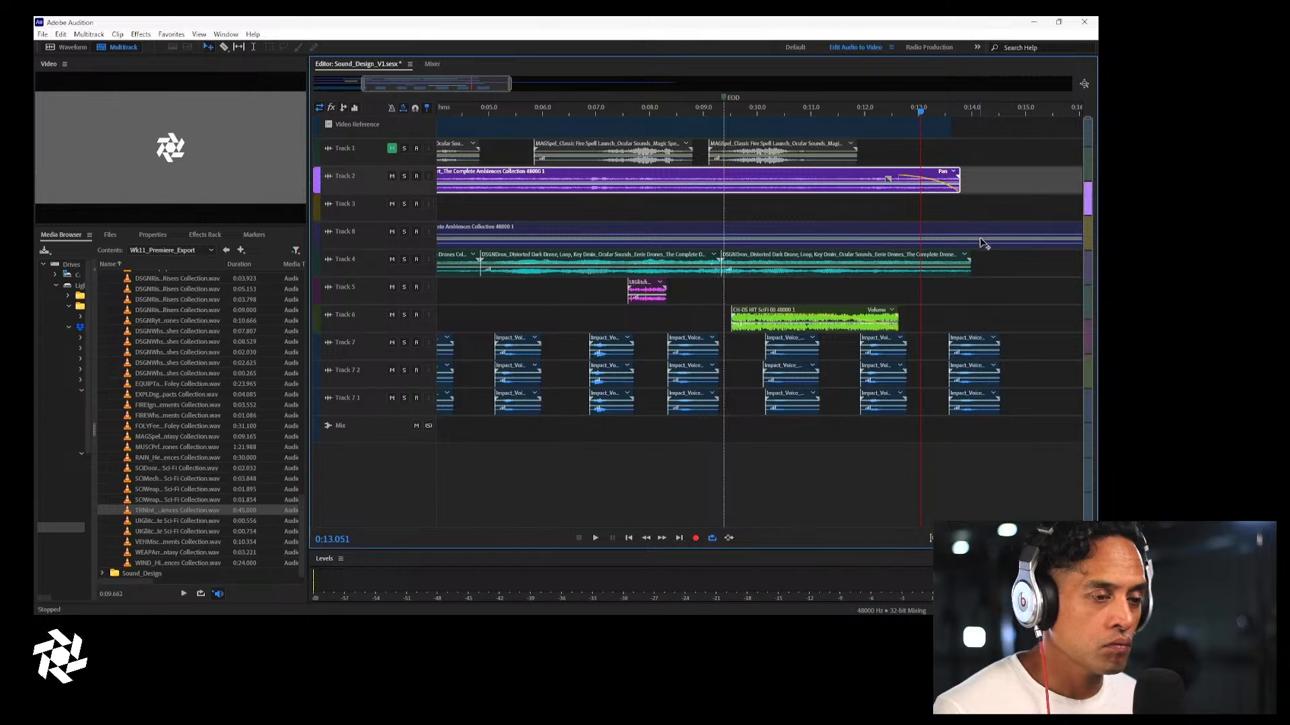
Add a fade-out from about 13.2 seconds to the last dark drone clip on Track 4 and audition it
{"action": "left_click", "coordinate": [972, 232]}
{"action": "key", "text": "space"}
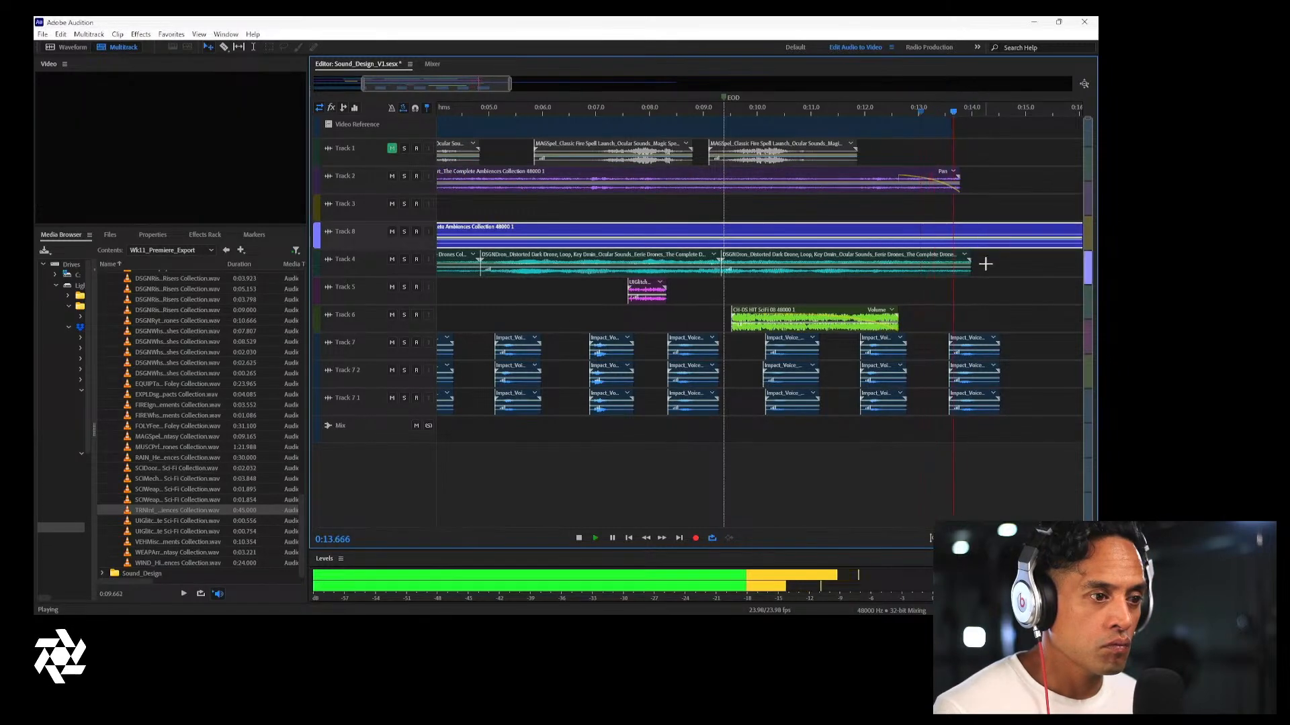
{"action": "key", "text": "space"}
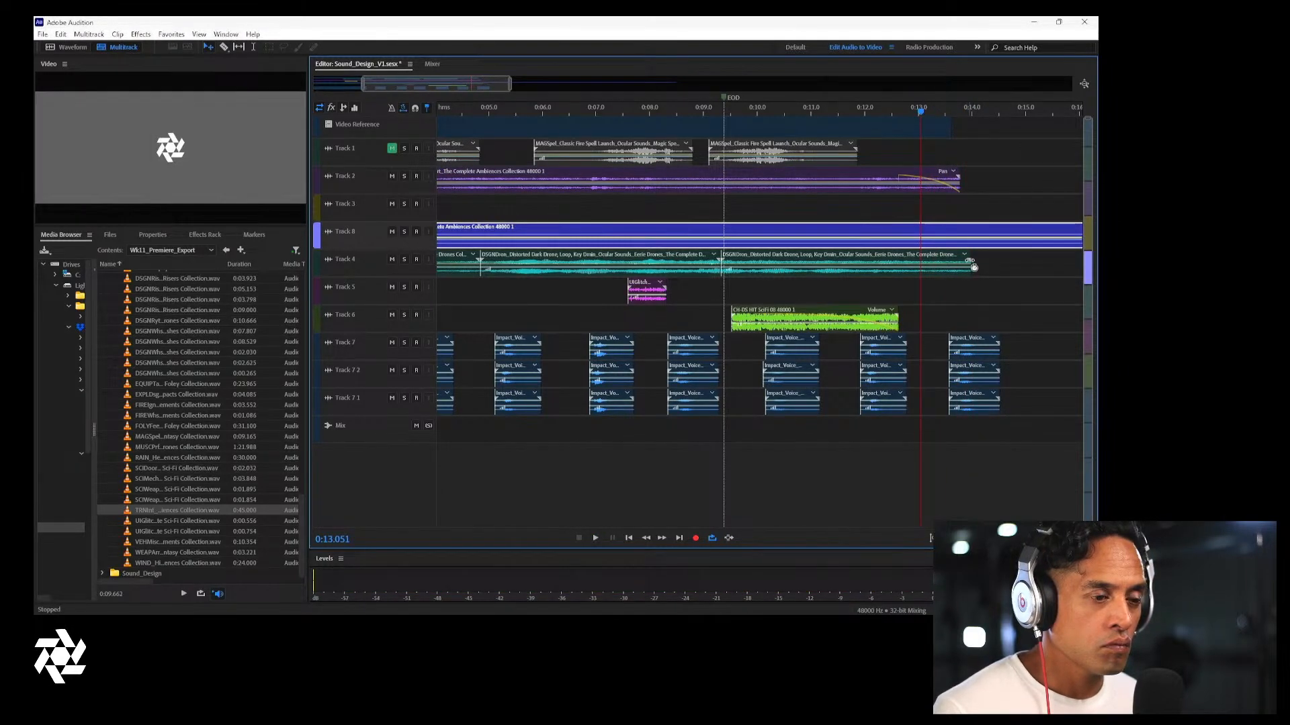
{"action": "left_click", "coordinate": [965, 266]}
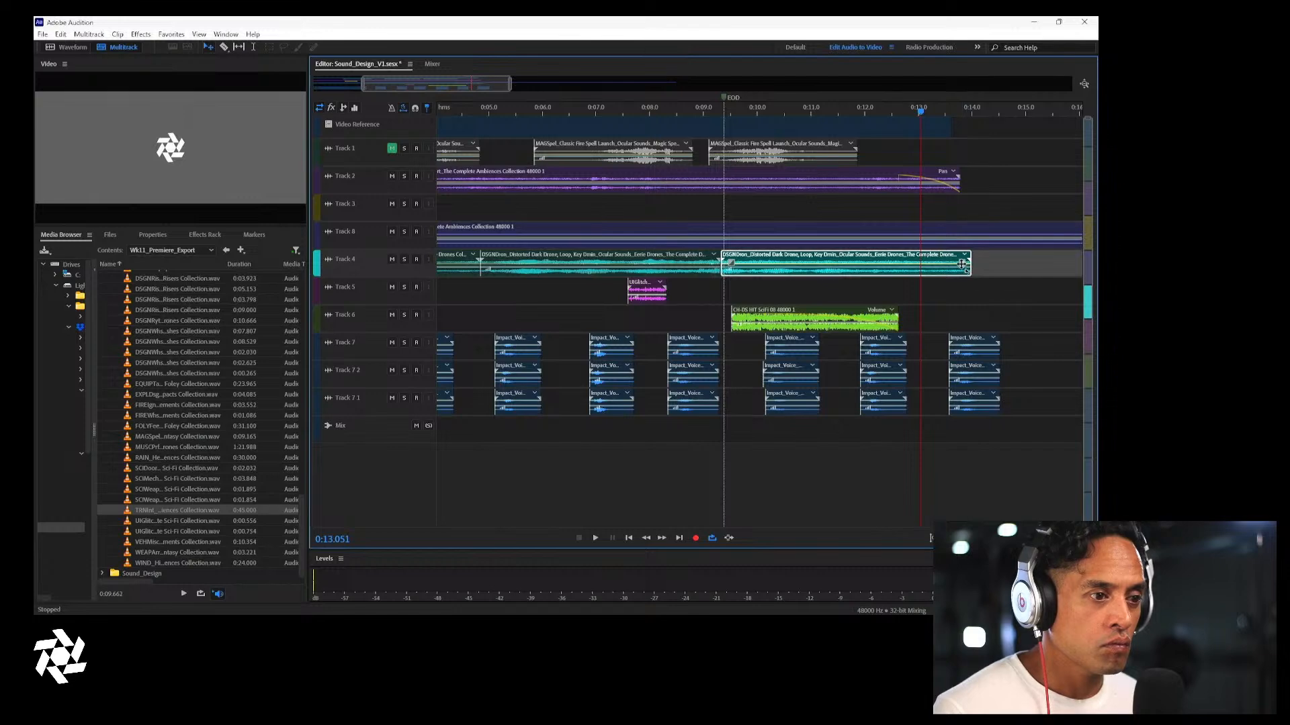
{"action": "key", "text": "space"}
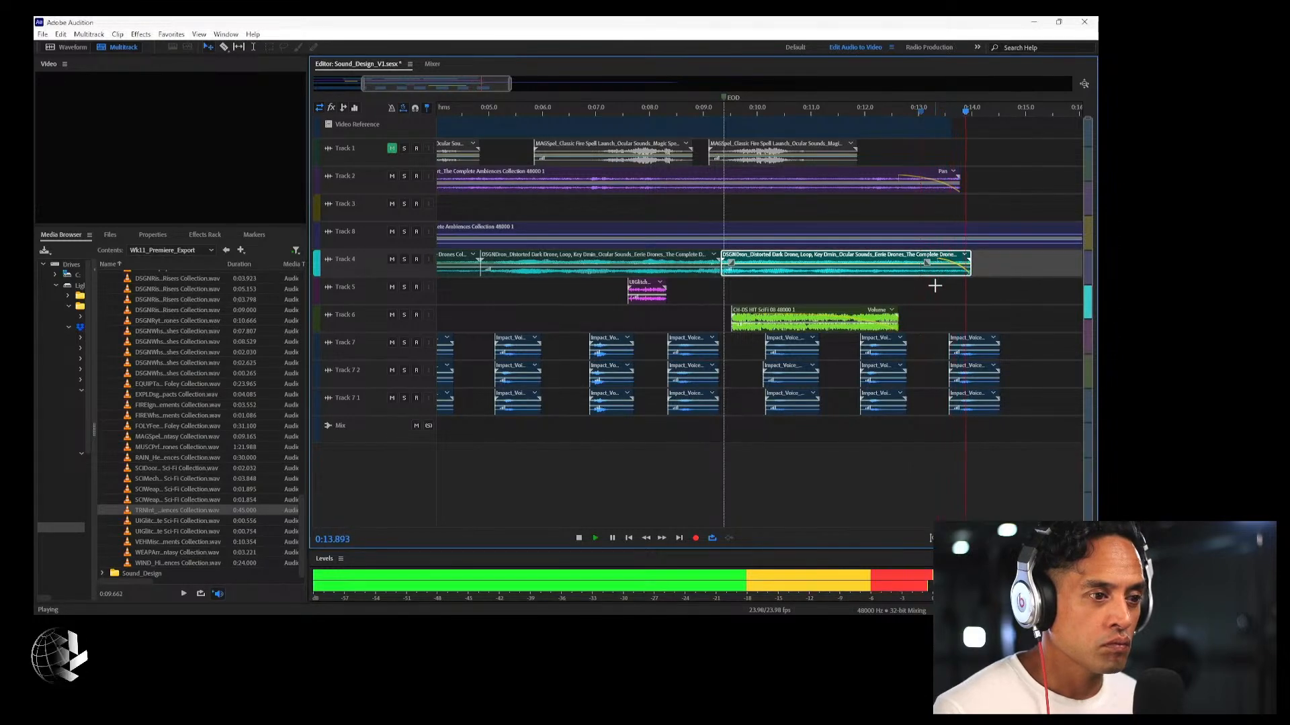
{"action": "key", "text": "space"}
Trim the rain ambience on Track 8 to end at about 13.9 seconds, fade out its end and audition it
{"action": "left_click", "coordinate": [965, 234]}
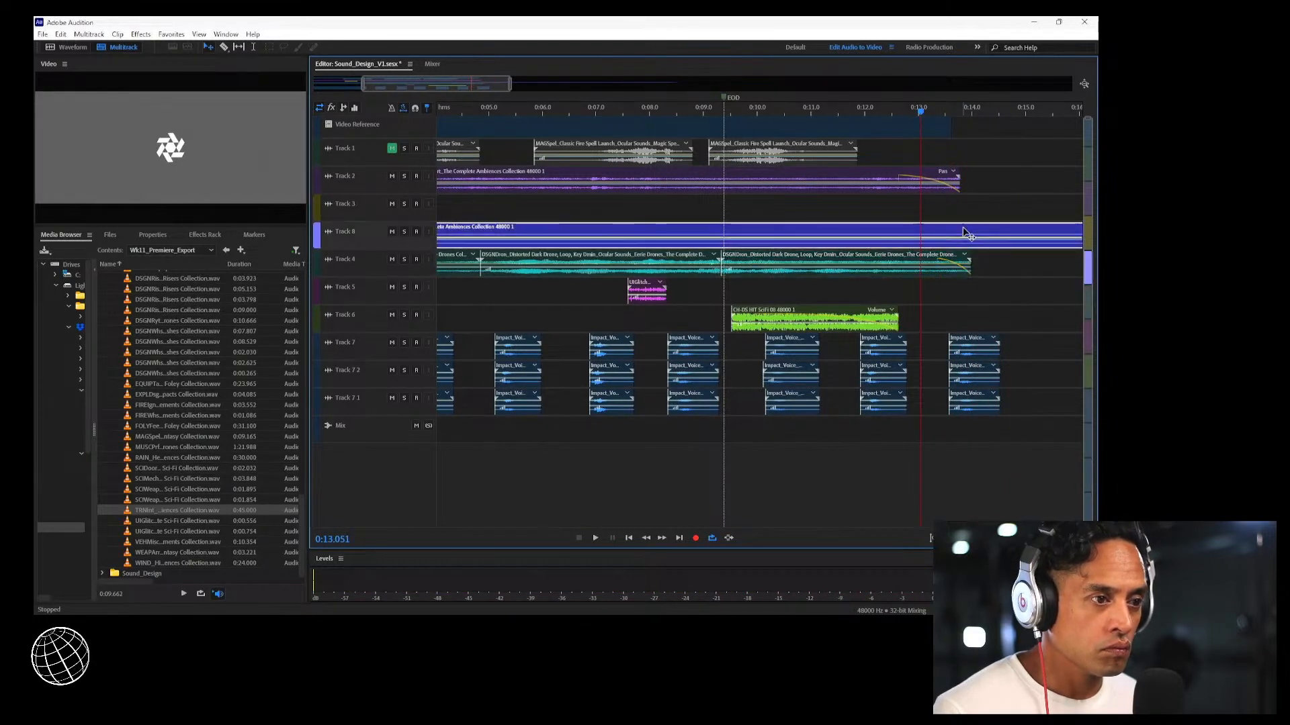
{"action": "key", "text": "r"}
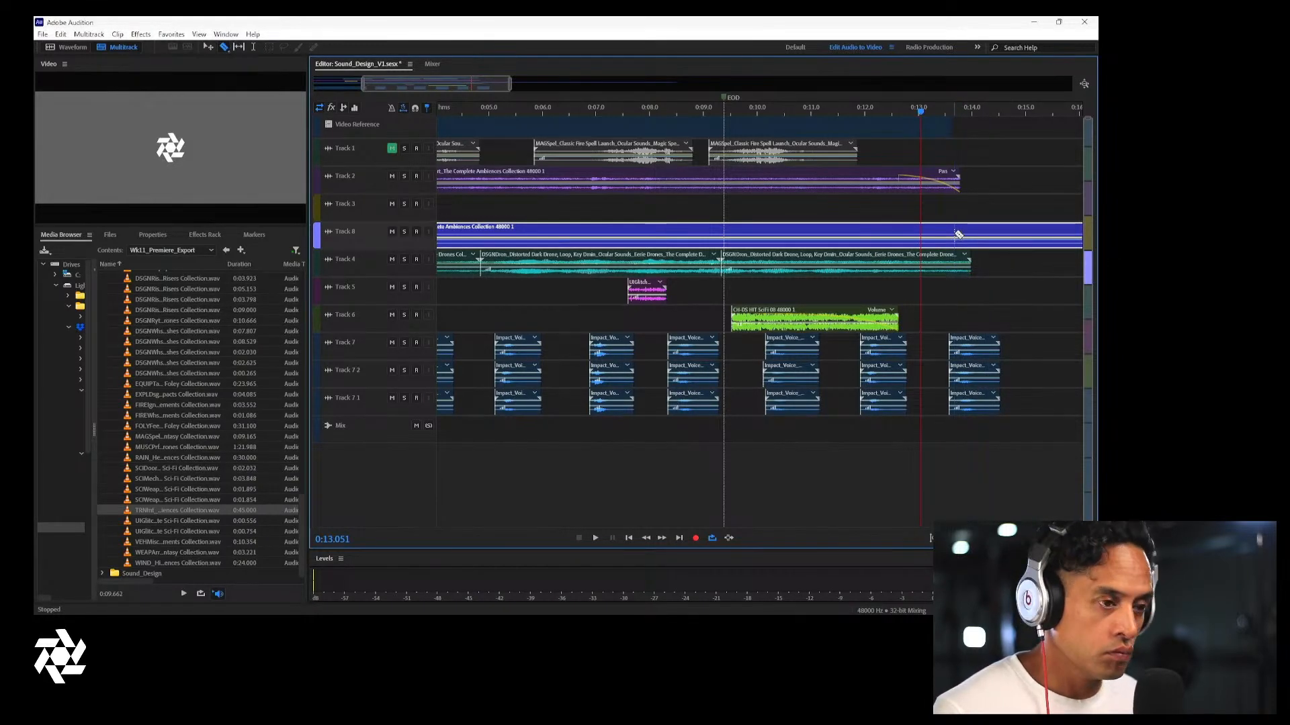
{"action": "left_click", "coordinate": [961, 232]}
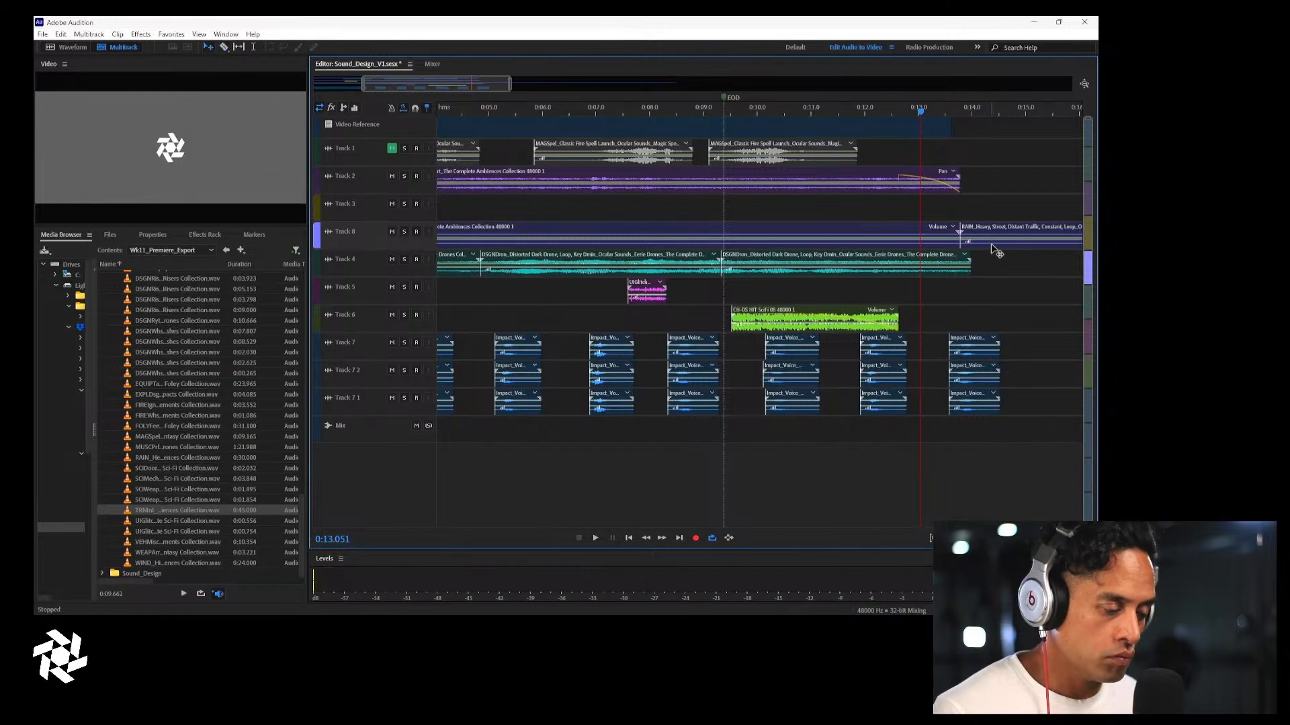
{"action": "left_click", "coordinate": [992, 245]}
{"action": "key", "text": "Delete"}
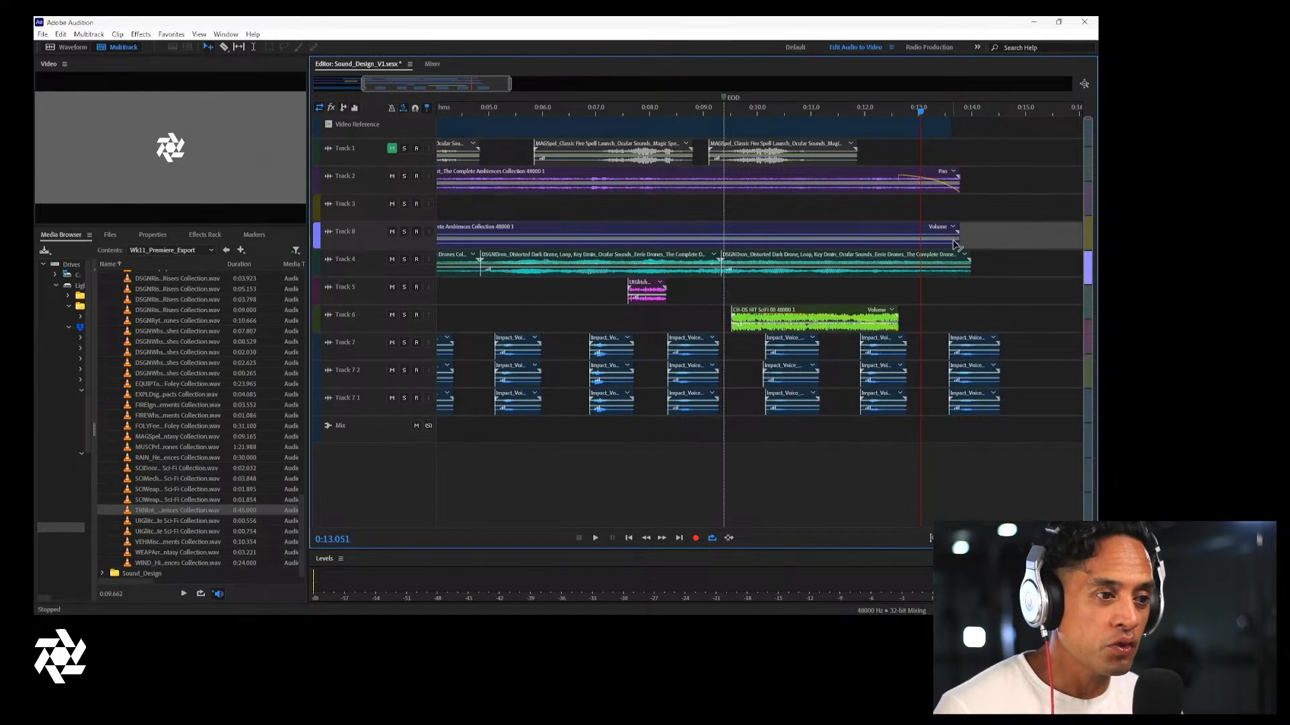
{"action": "left_click_drag", "start_coordinate": [958, 244], "coordinate": [933, 240]}
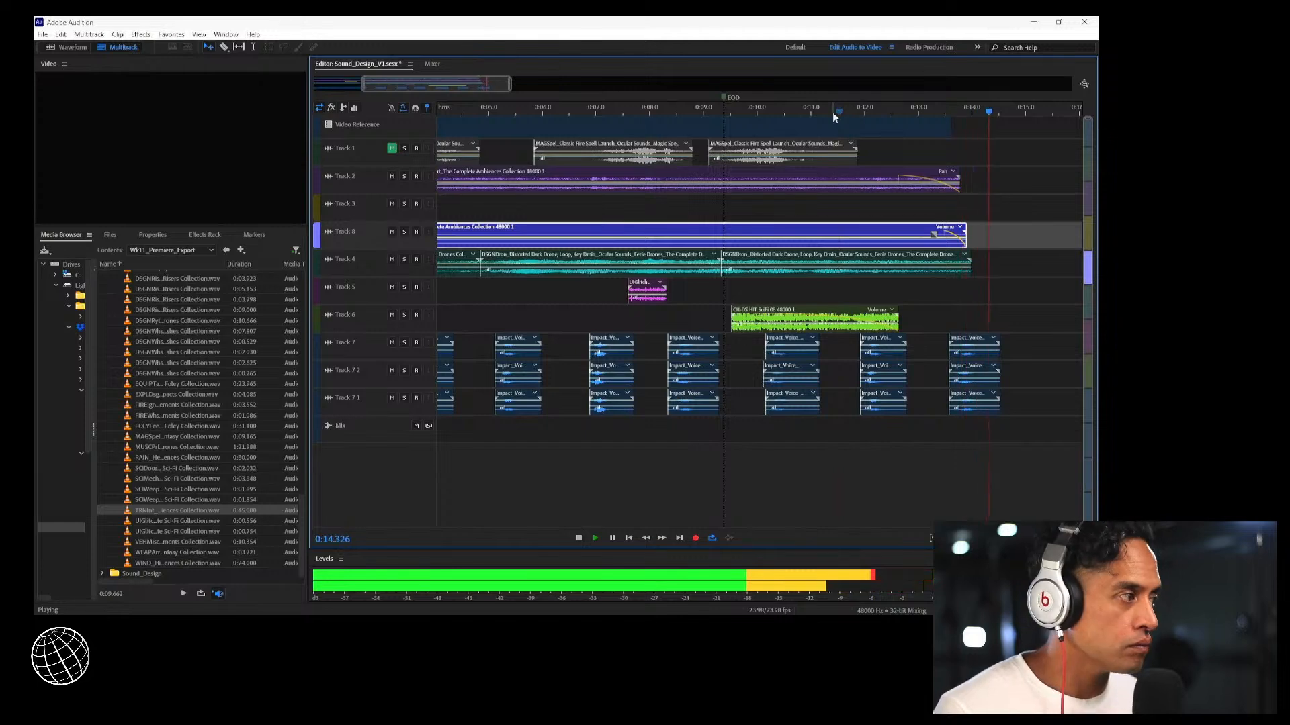
{"action": "key", "text": "space"}
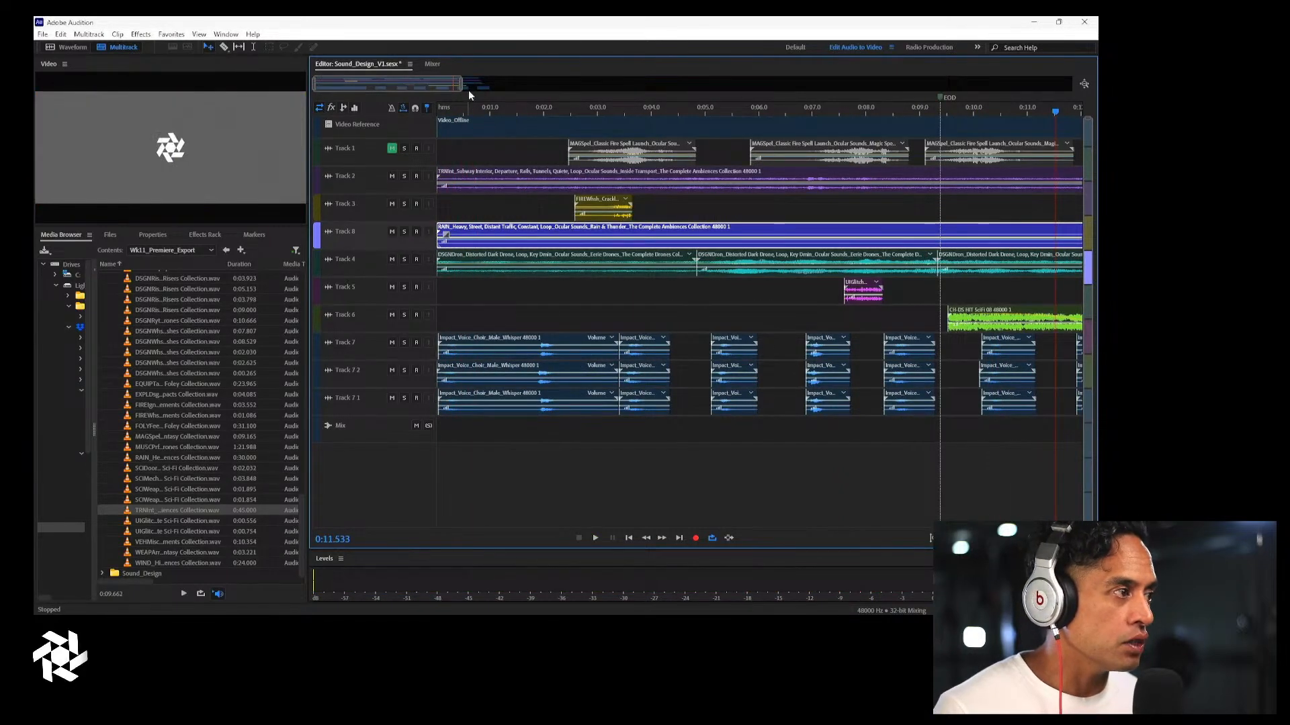
Play the session from the start and extend the last impact voice clips on the three Track 7 layers to about 15.2 seconds
{"action": "left_click_drag", "start_coordinate": [462, 84], "coordinate": [586, 84]}
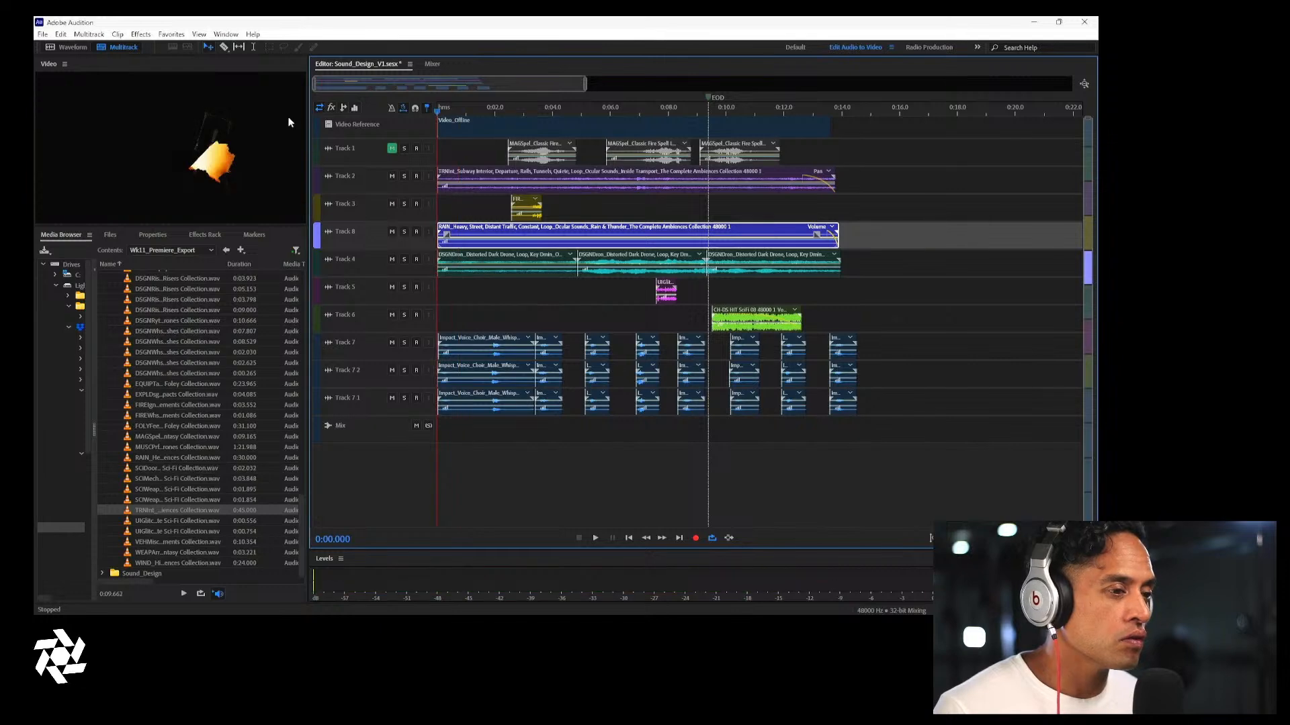
{"action": "key", "text": "space"}
{"action": "left_click_drag", "start_coordinate": [889, 405], "coordinate": [887, 353]}
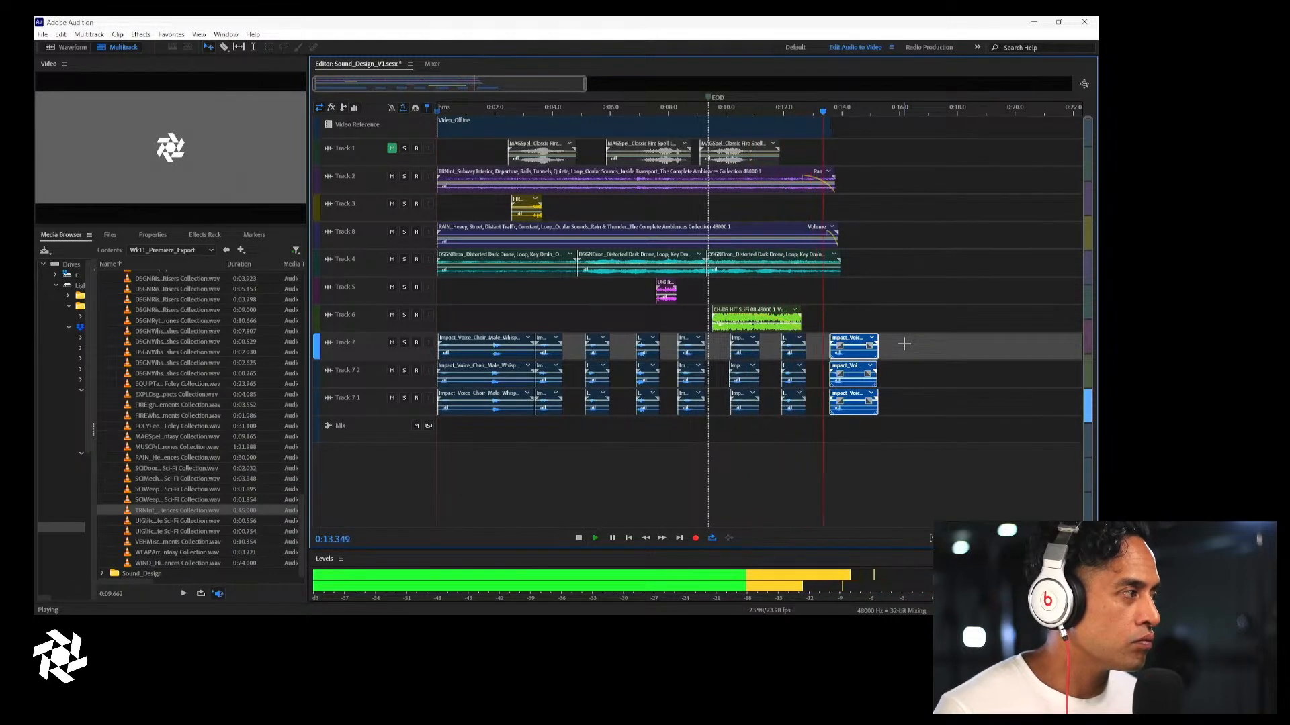
{"action": "key", "text": "space"}
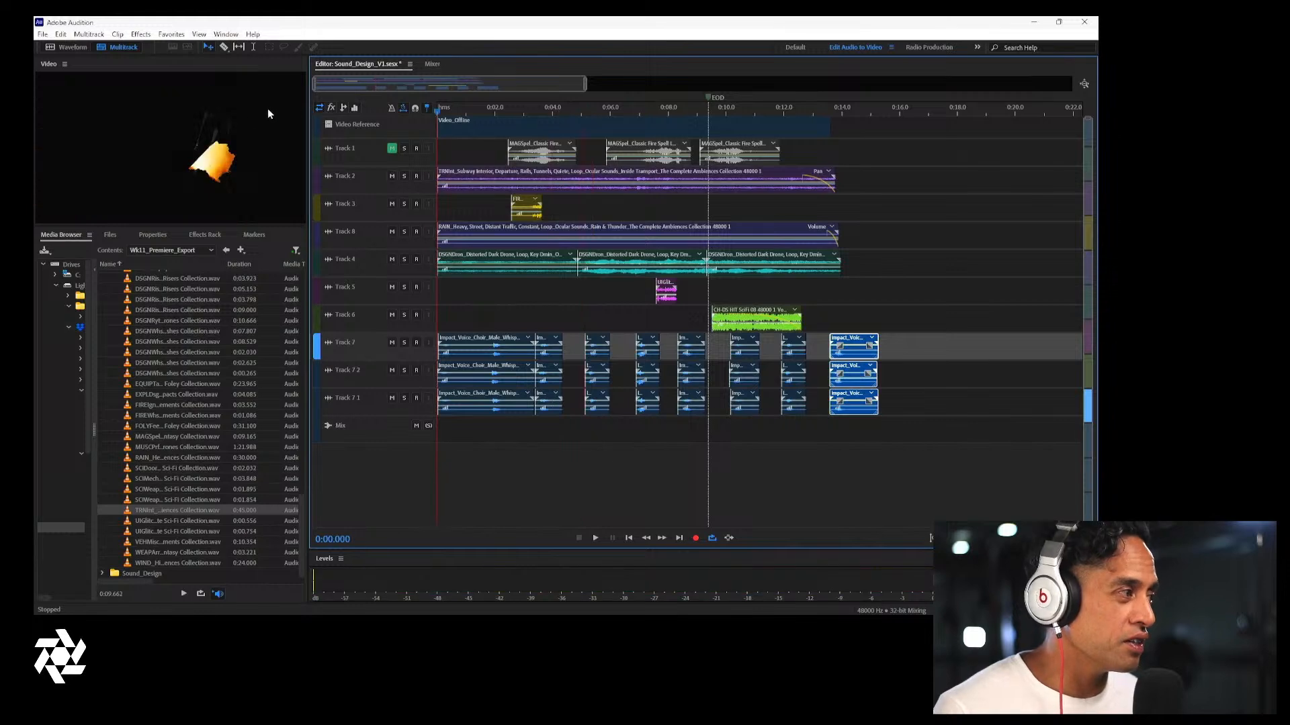
Enable full-screen mirroring of the video on Monitor 2 and play the whole session from the start
{"action": "right_click", "coordinate": [188, 145]}
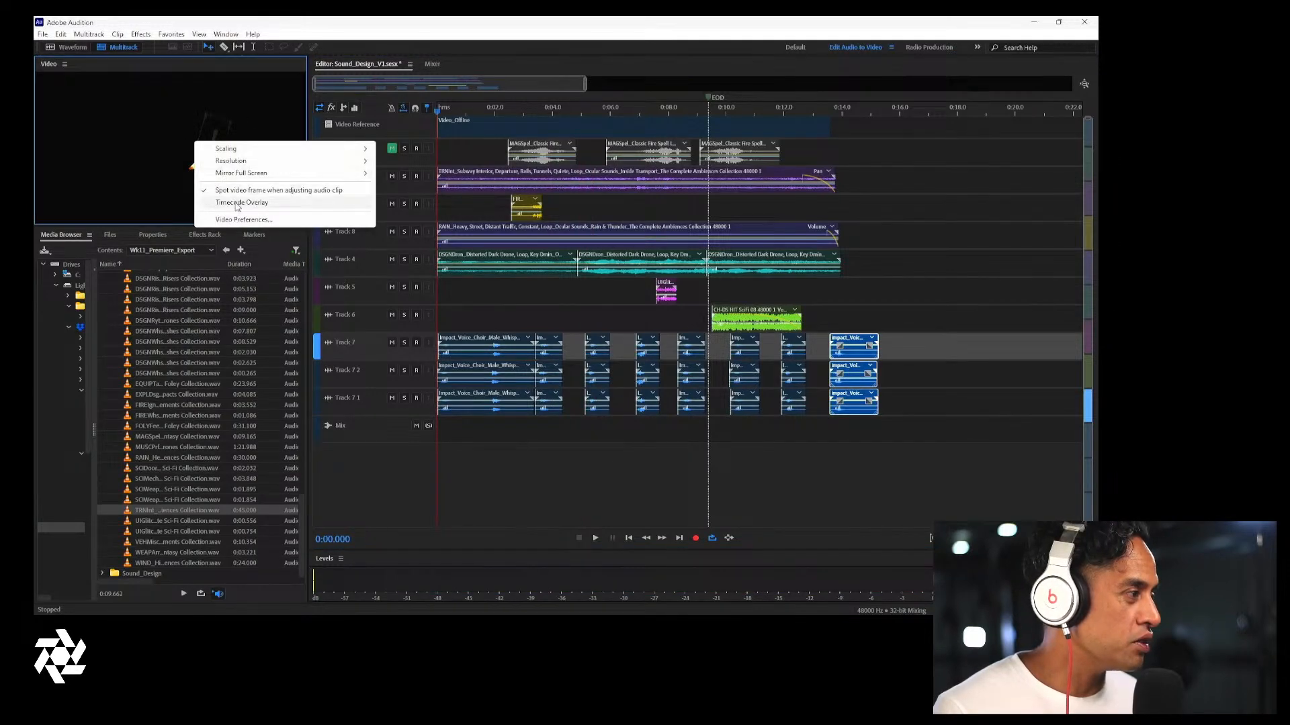
{"action": "mouse_move", "coordinate": [241, 176]}
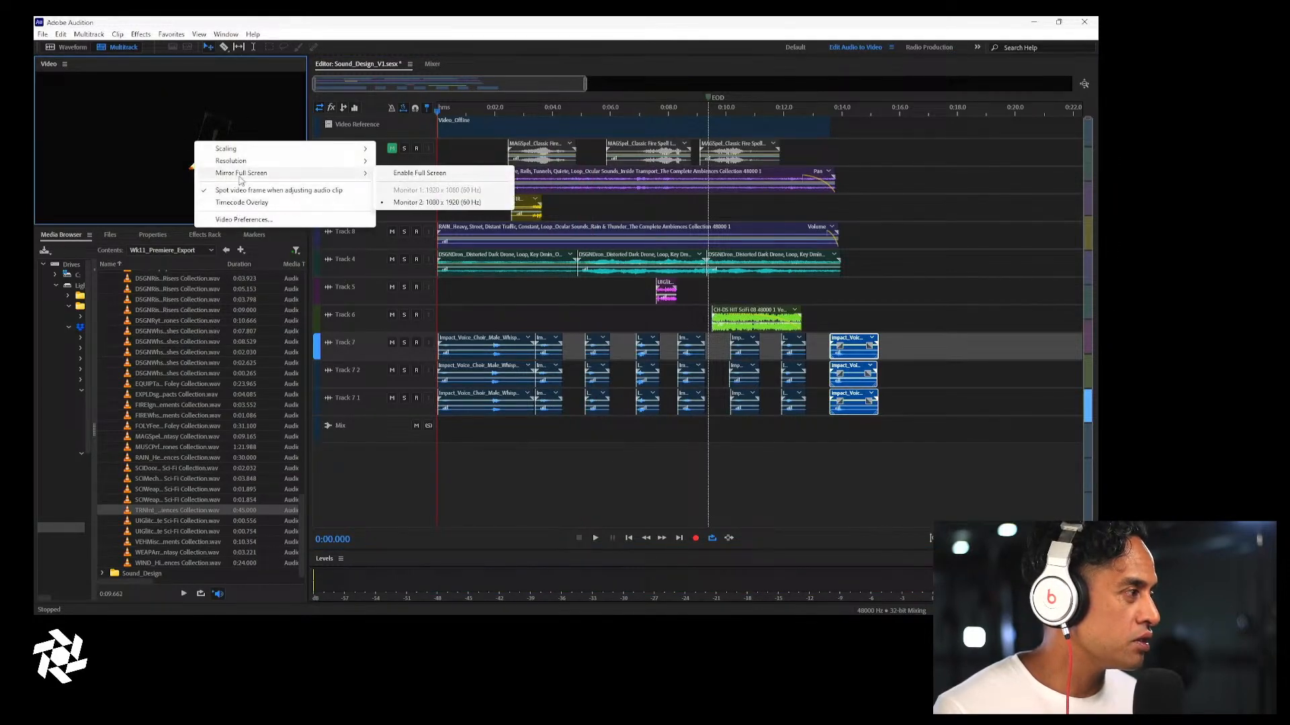
{"action": "left_click", "coordinate": [466, 177]}
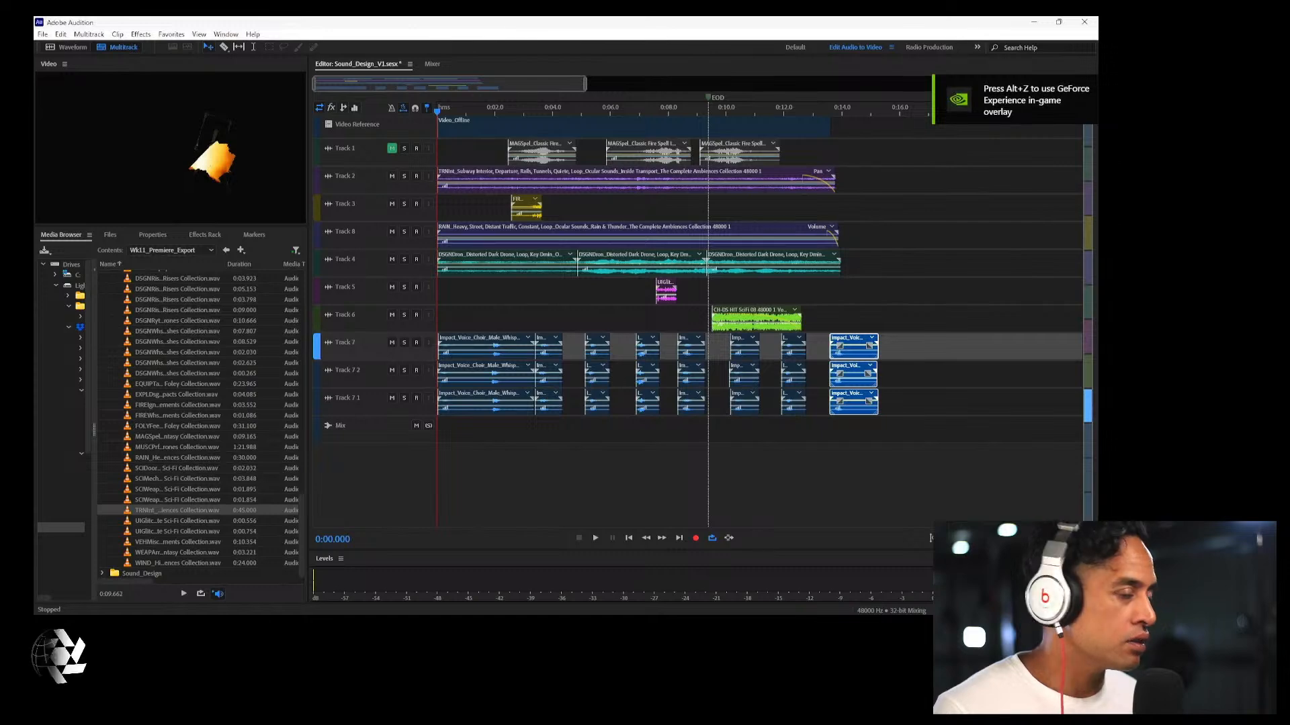
{"action": "key", "text": "space"}
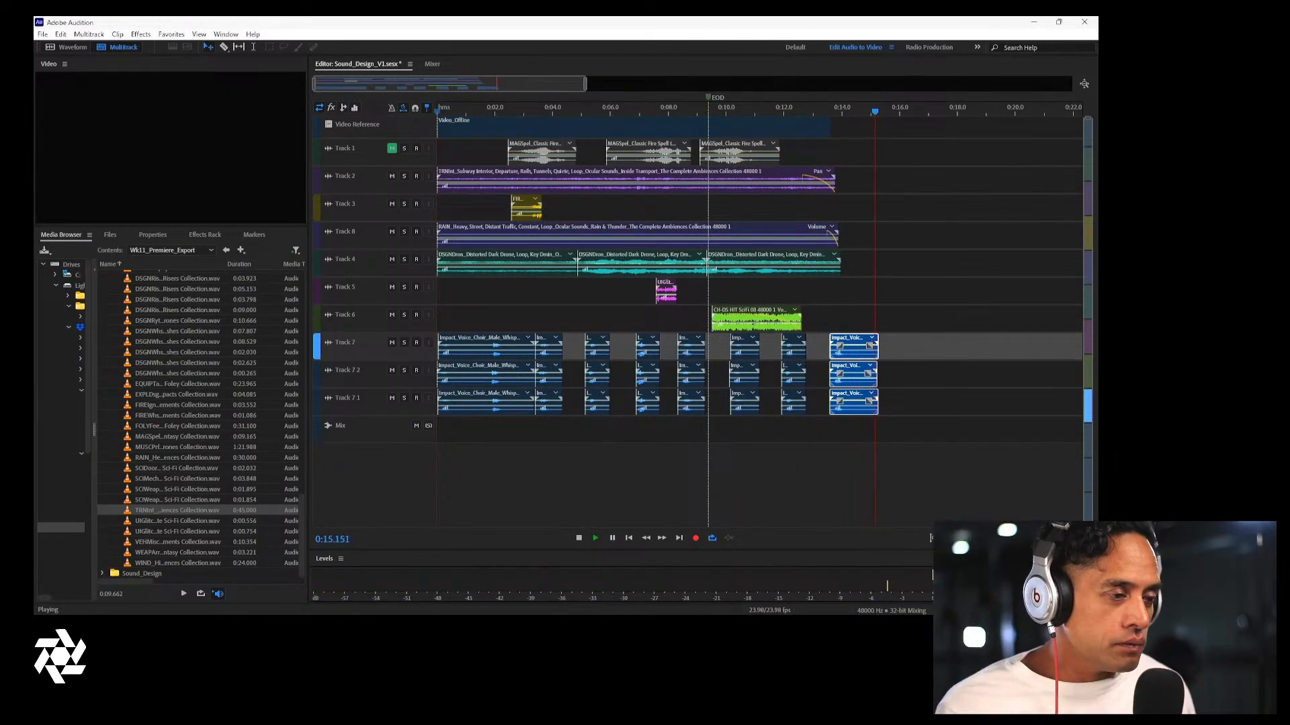
{"action": "key", "text": "space"}
Extend the last dark drone clip on Track 4 to about 15.6 seconds with a longer fade-out starting at about 13.6 seconds
{"action": "left_click", "coordinate": [829, 111]}
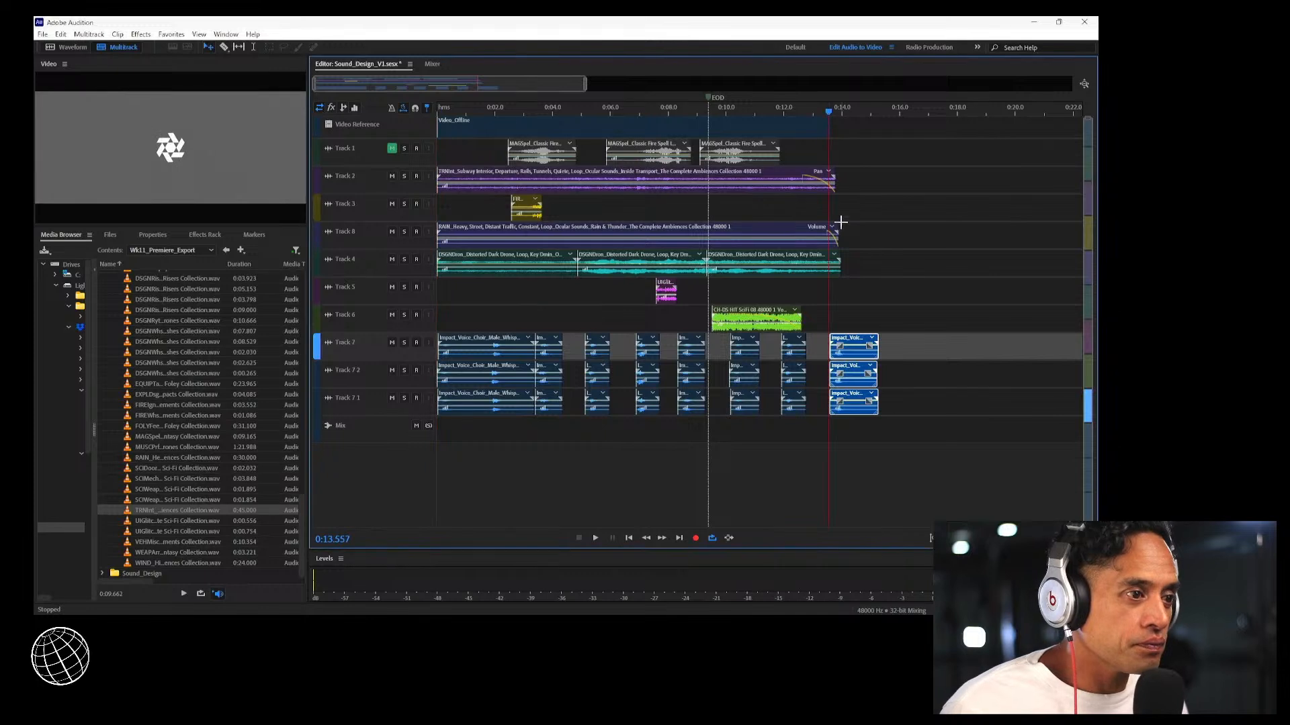
{"action": "mouse_move", "coordinate": [841, 270]}
{"action": "left_mouse_down"}
{"action": "mouse_move", "coordinate": [887, 268]}
{"action": "mouse_move", "coordinate": [833, 263]}
{"action": "left_mouse_up"}
{"action": "key", "text": "space"}
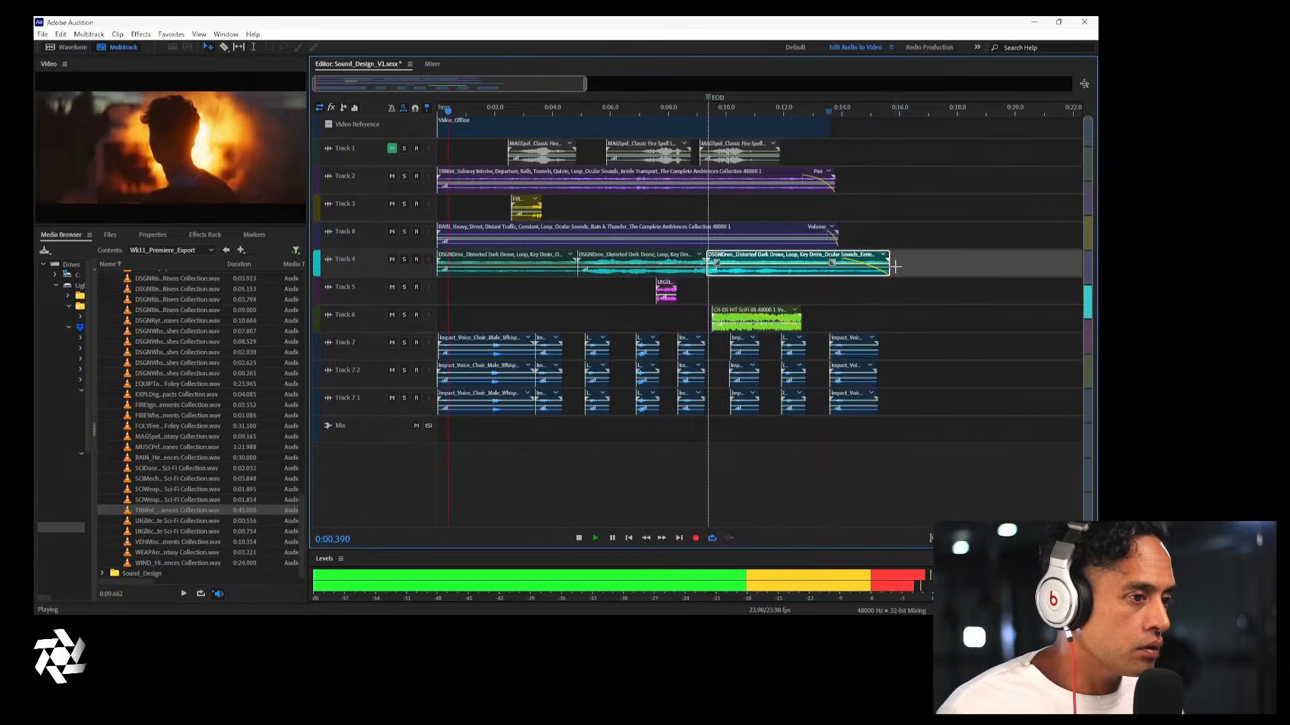
{"action": "key", "text": "space"}
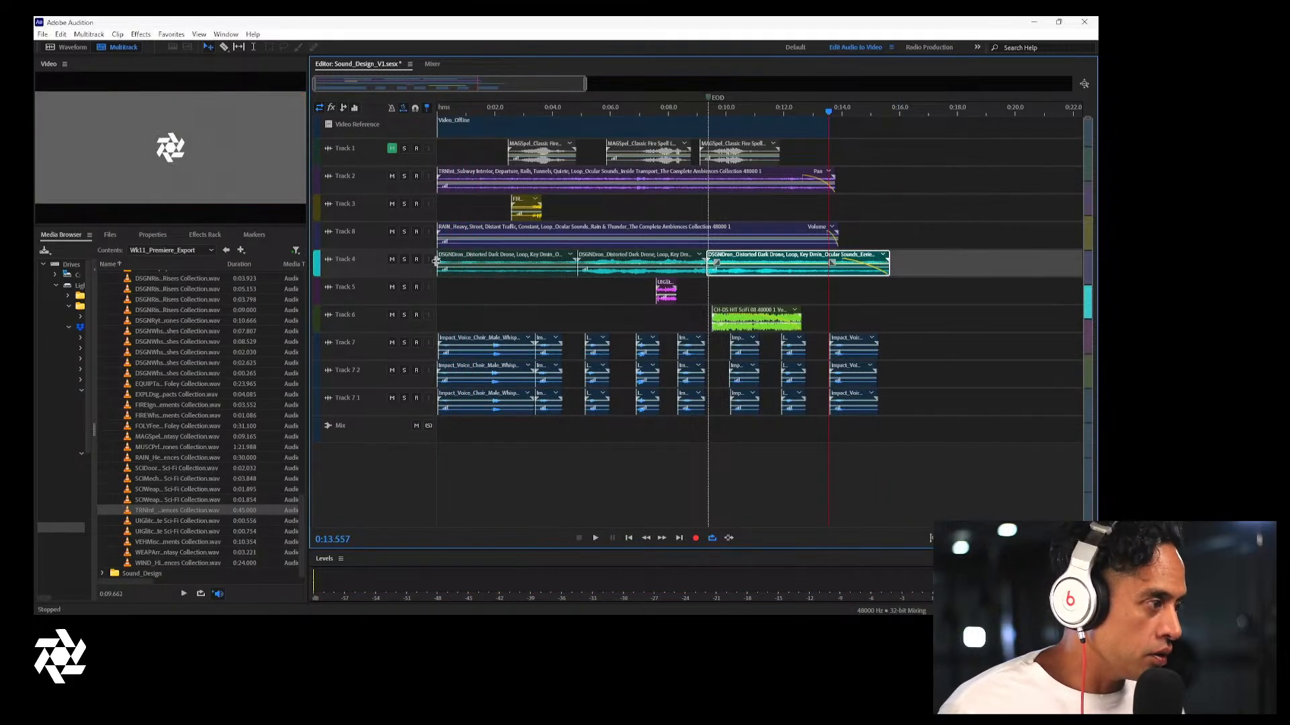
Add a short fade-in of about 0.6 seconds to the first dark drone clip on Track 4 and play the session back
{"action": "left_click", "coordinate": [446, 265]}
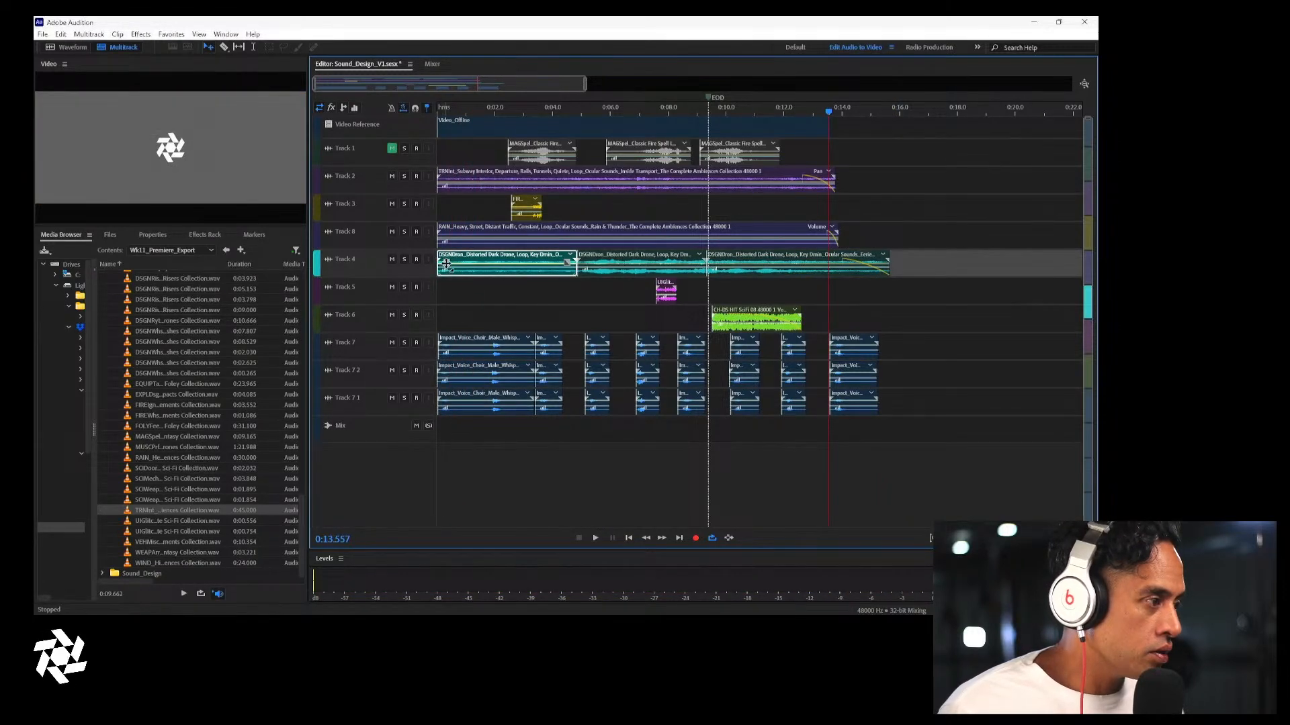
{"action": "left_click", "coordinate": [458, 122]}
{"action": "key", "text": "space"}
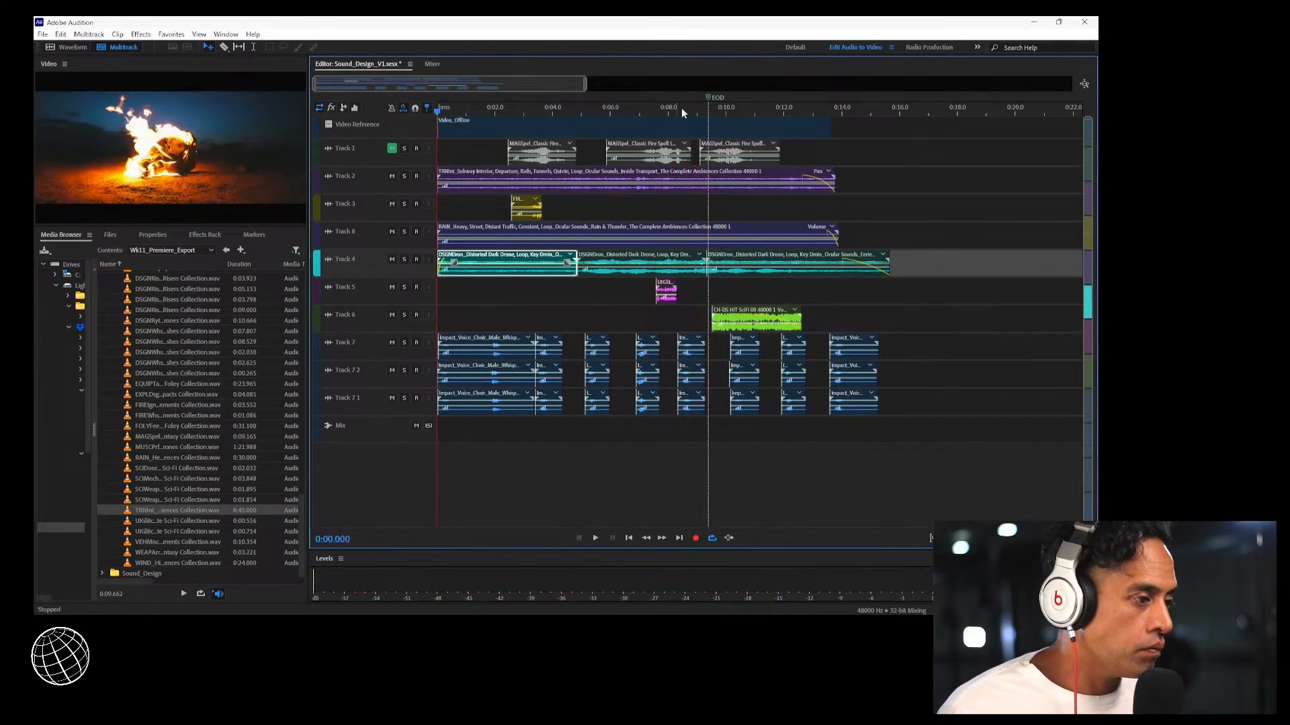
{"action": "left_click", "coordinate": [597, 111]}
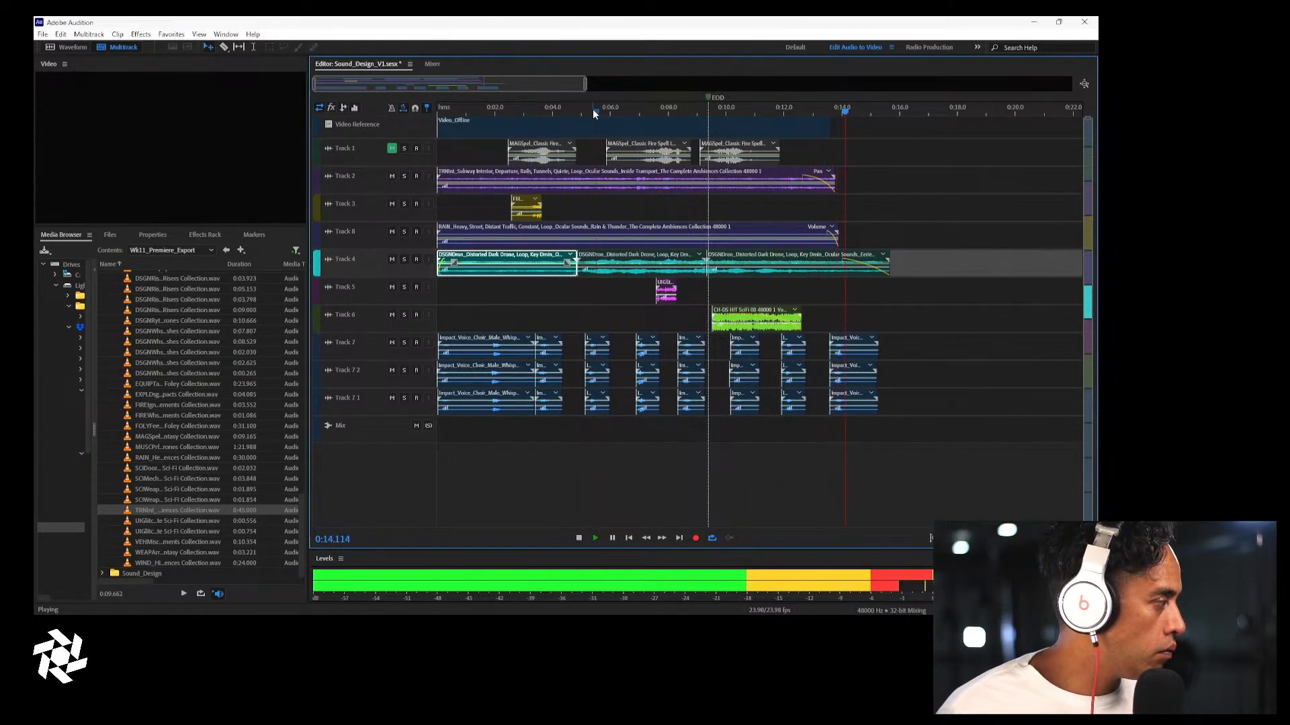
{"action": "key", "text": "space"}
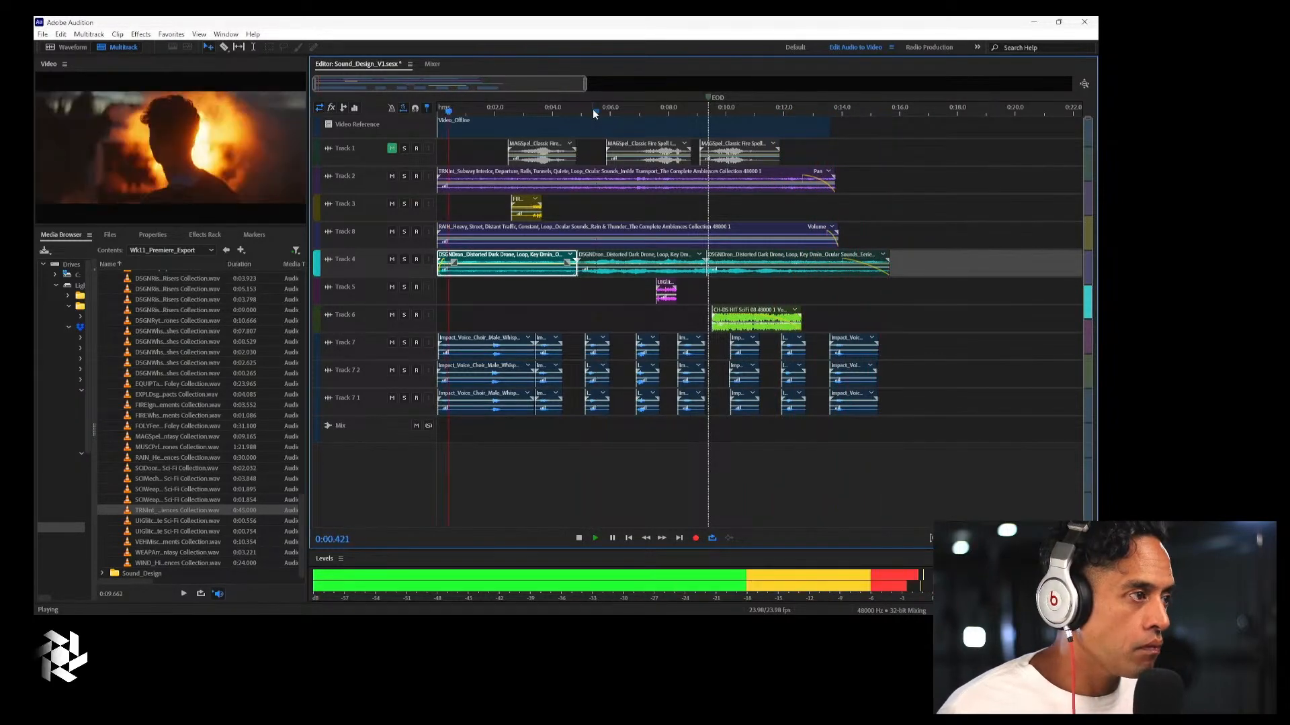
Play the session from the start through about 4.7 seconds and save the multitrack session
{"action": "key", "text": "space"}
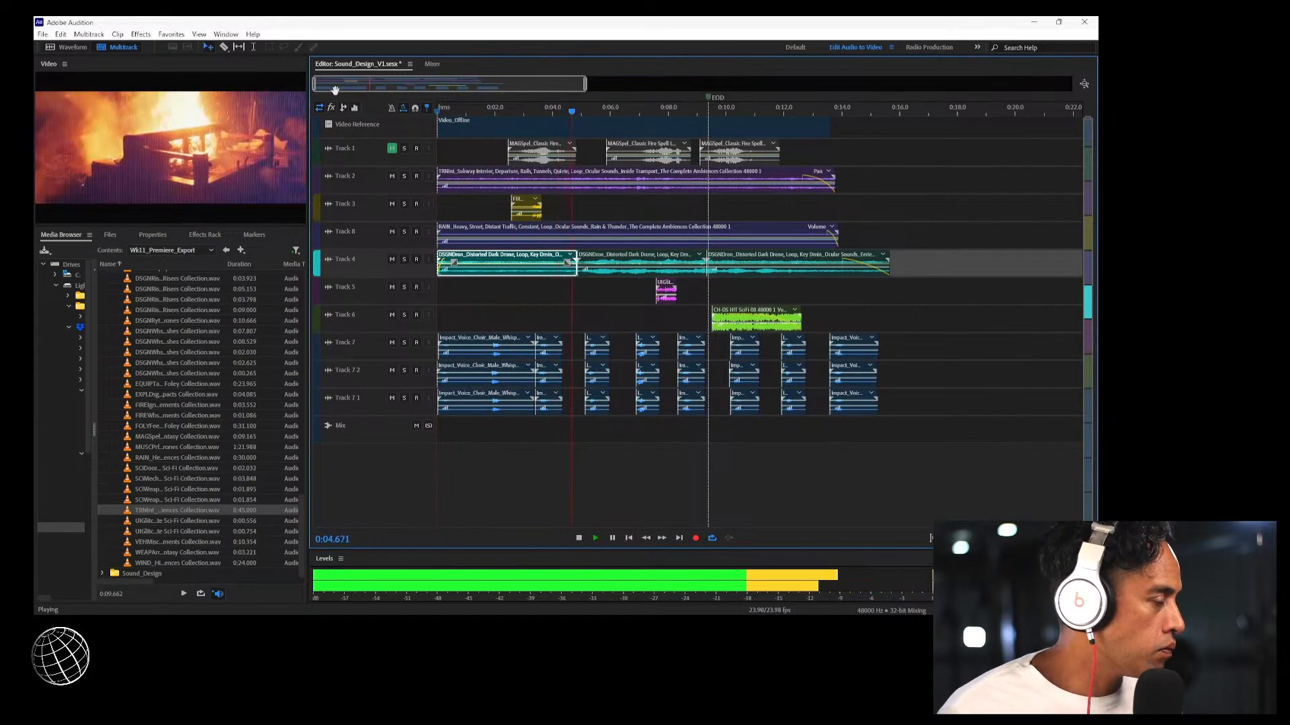
{"action": "key", "text": "space"}
{"action": "key", "text": "ctrl+s"}
Audition sounds in the Wk11_Premiere_Export files and place the shorter UIGlitch sci-fi clip on Track 5 at about 2.3 seconds
{"action": "left_click", "coordinate": [189, 415]}
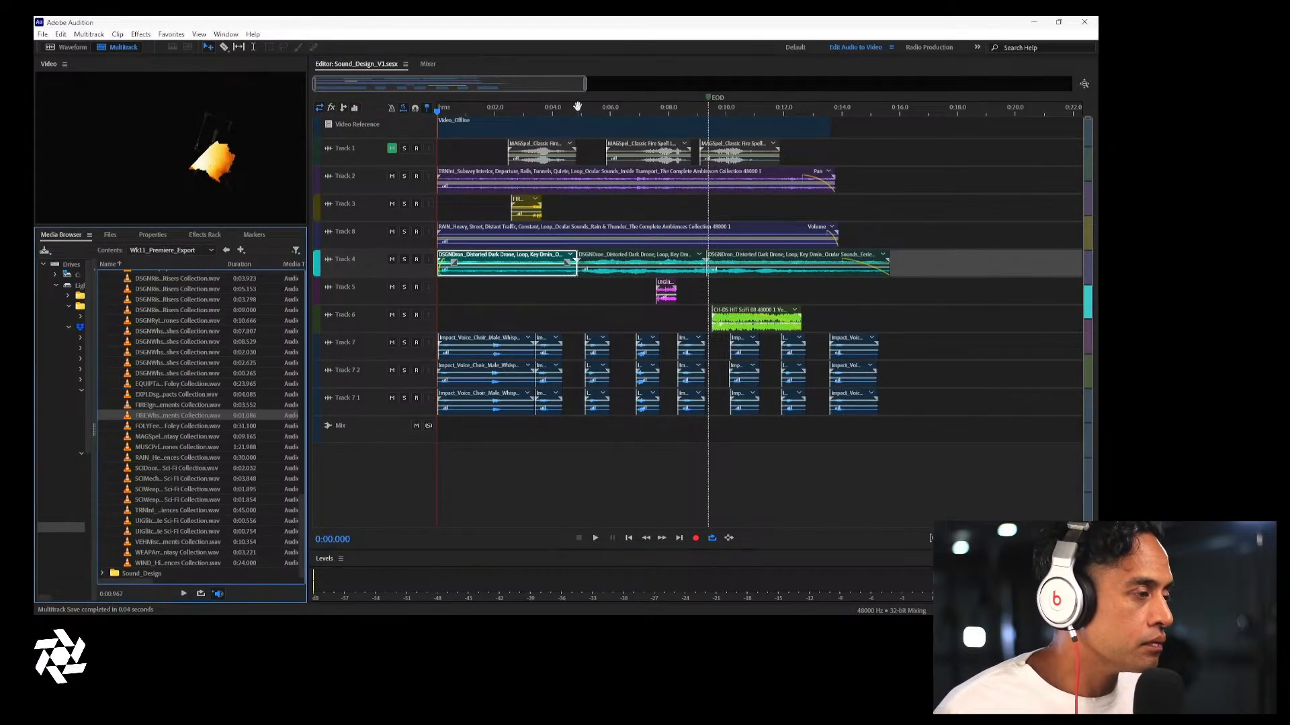
{"action": "left_click_drag", "start_coordinate": [569, 109], "coordinate": [550, 112]}
{"action": "left_click", "coordinate": [216, 384]}
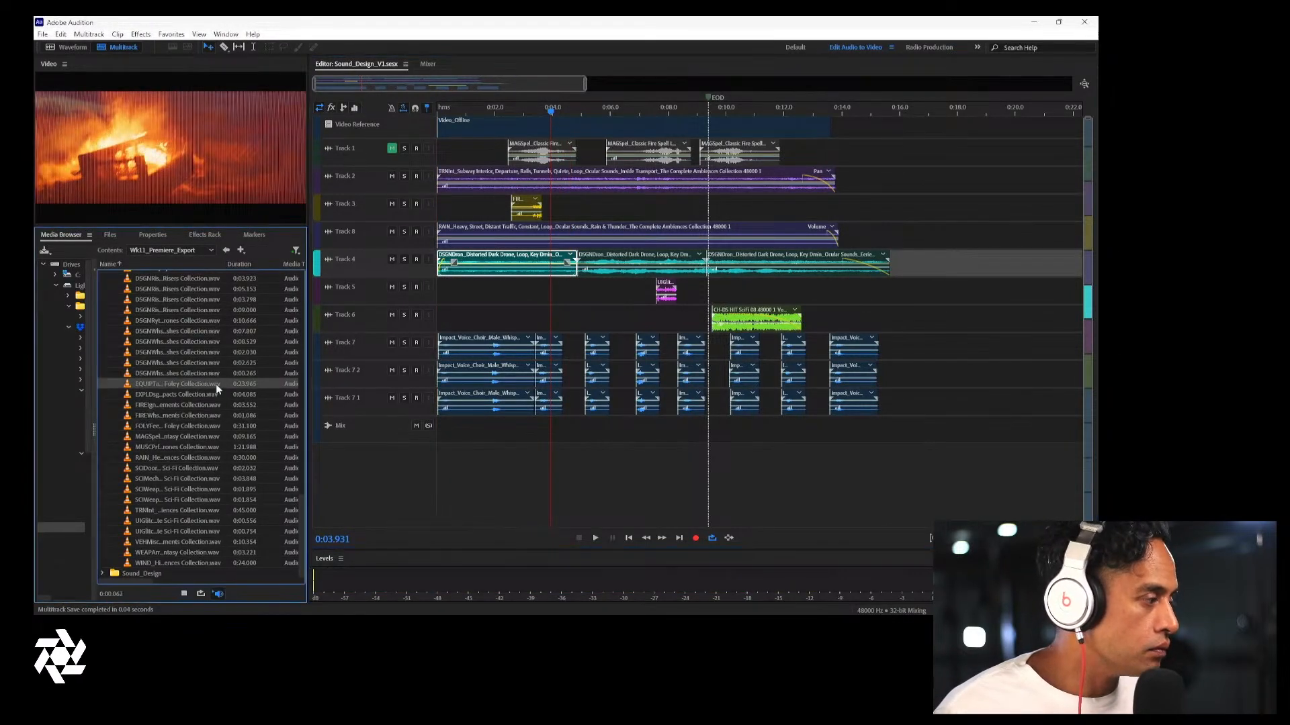
{"action": "left_click", "coordinate": [169, 480]}
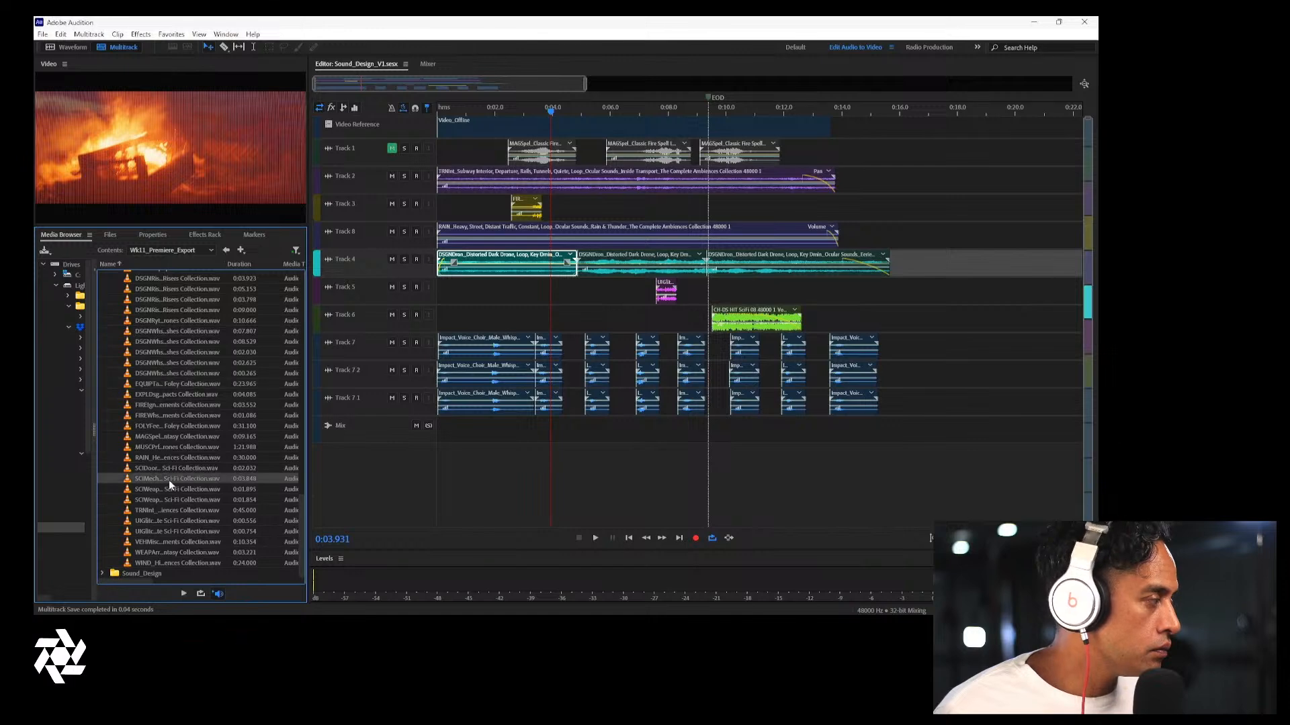
{"action": "left_click", "coordinate": [172, 512]}
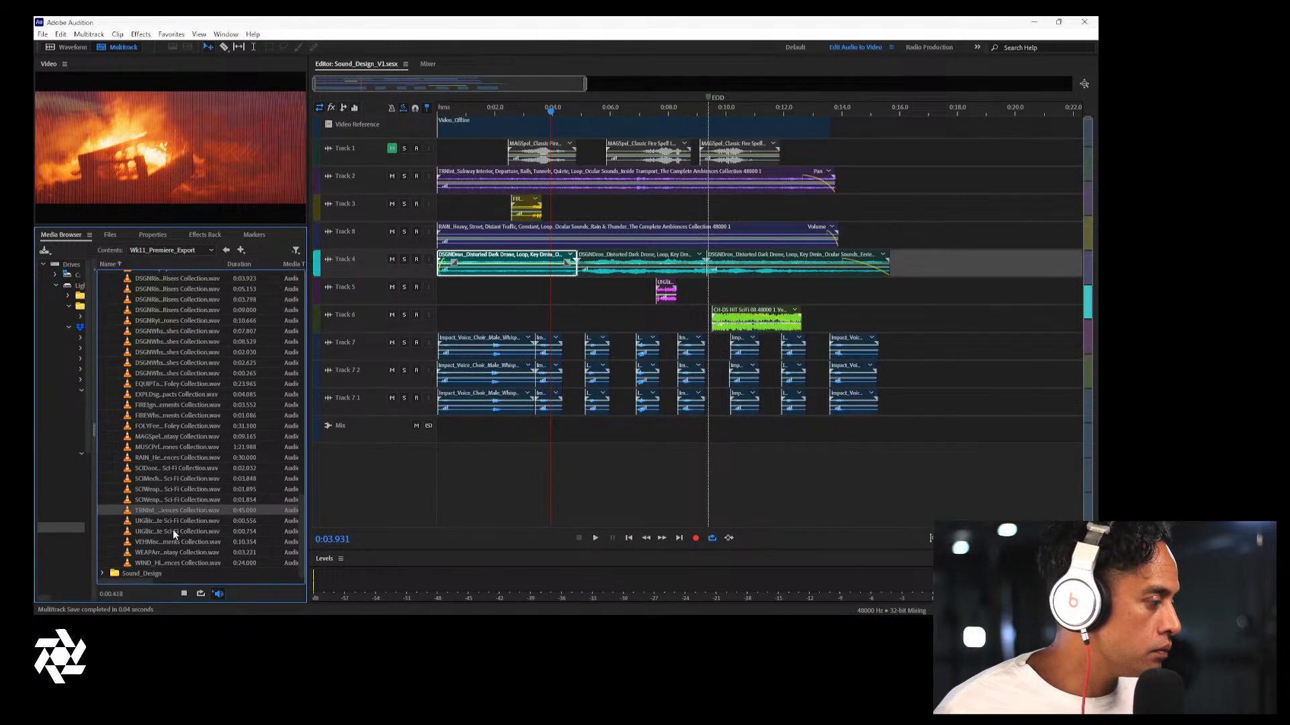
{"action": "left_click", "coordinate": [172, 529]}
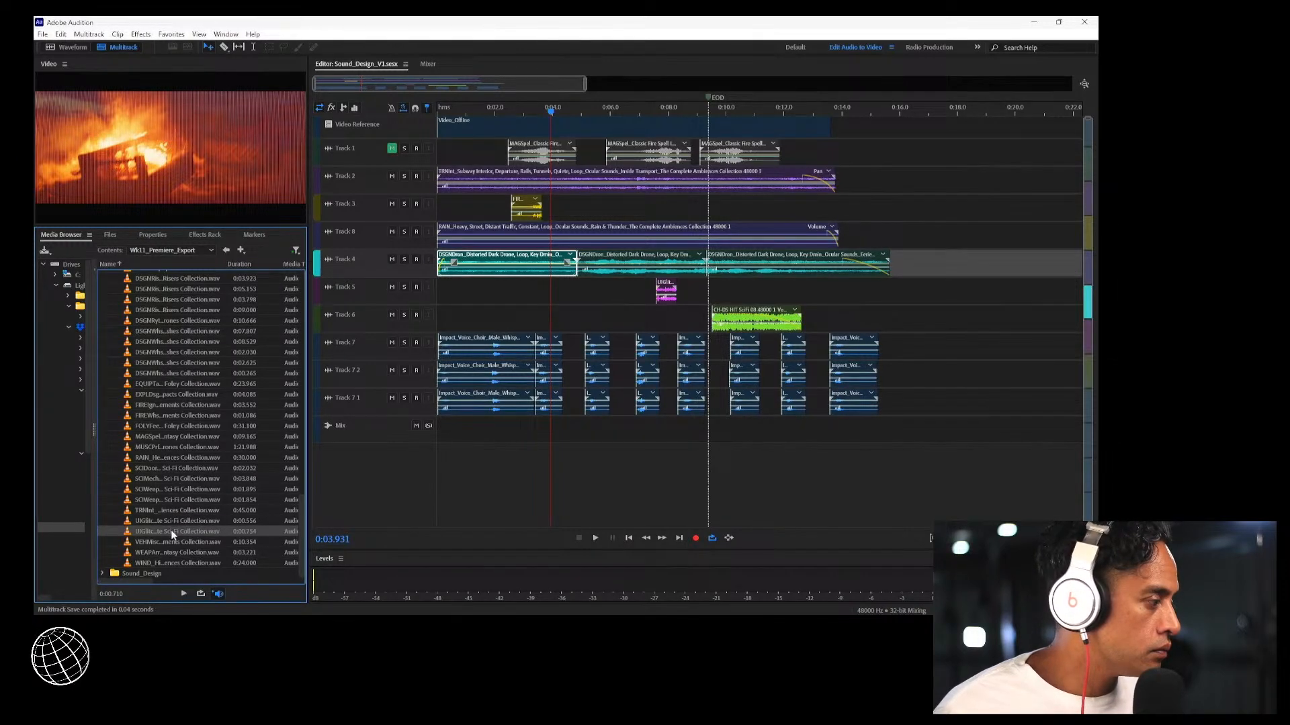
{"action": "left_click", "coordinate": [179, 520]}
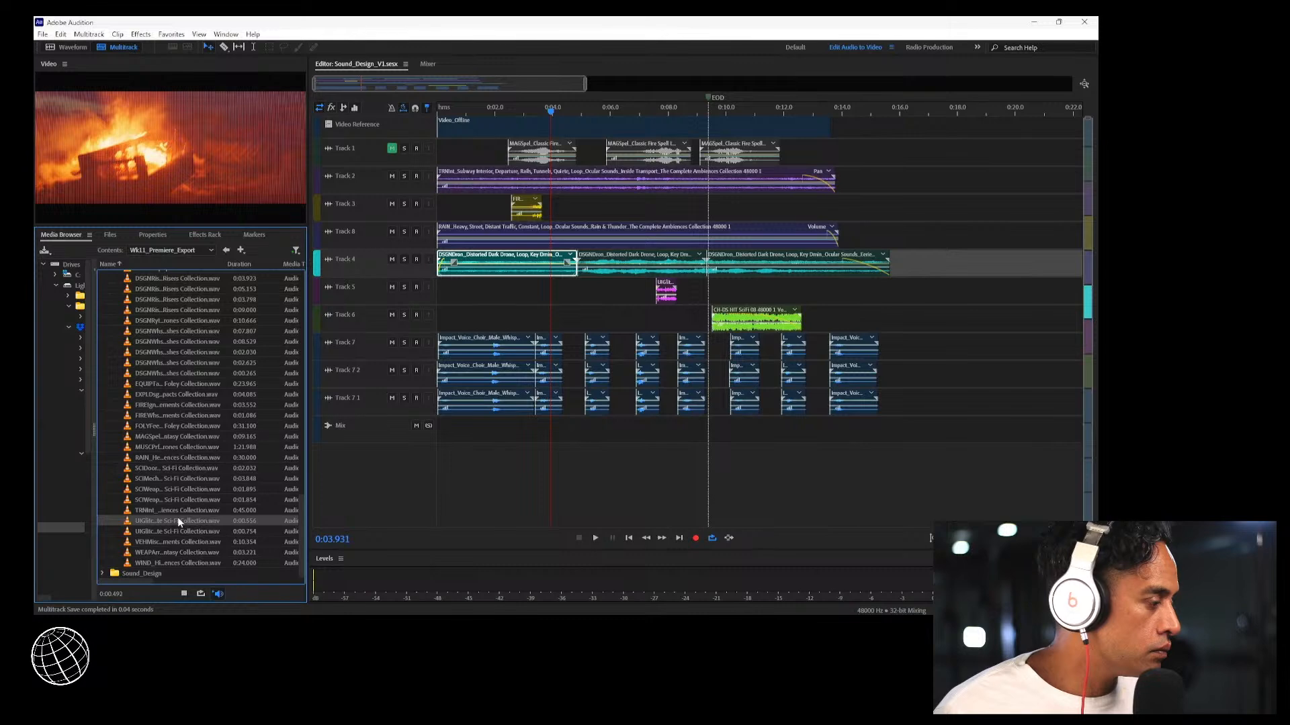
{"action": "left_click_drag", "start_coordinate": [176, 518], "coordinate": [518, 311]}
{"action": "left_click", "coordinate": [513, 303]}
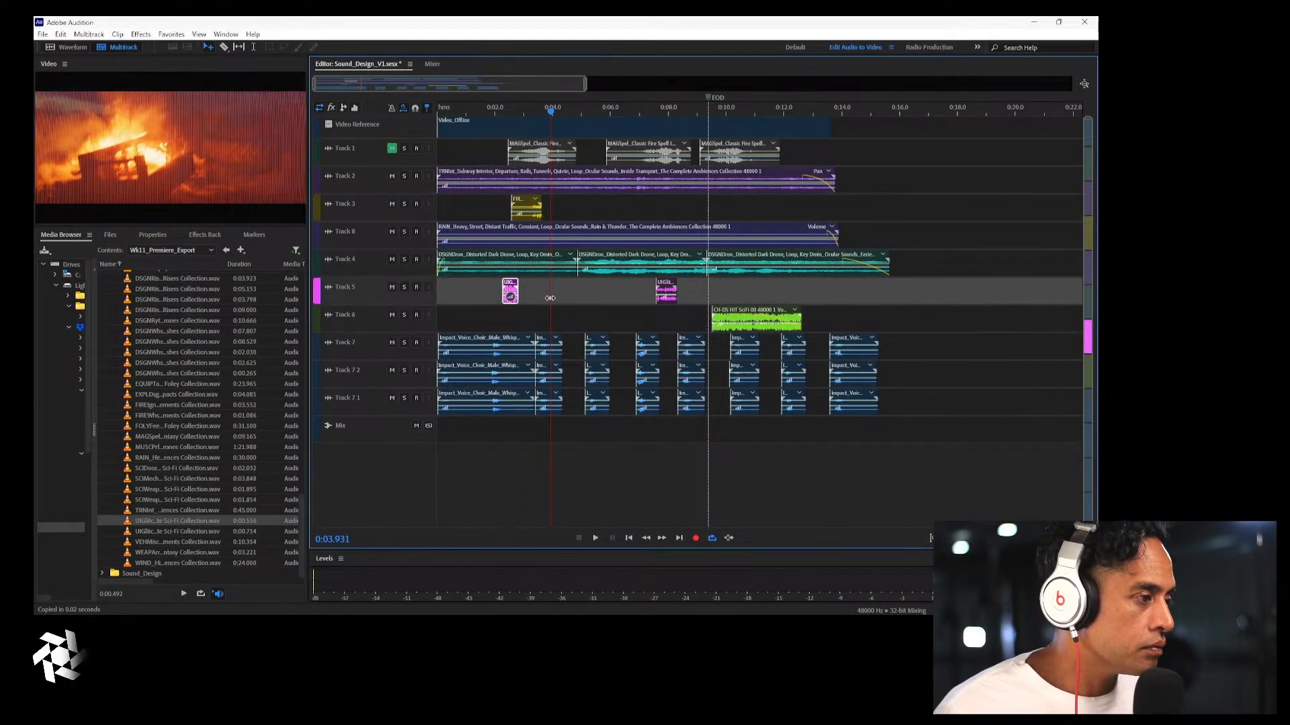
Play the section around the new glitch clip on Track 5 and shift the clip to start at about 2.4 seconds
{"action": "scroll", "coordinate": [515, 306], "scroll_direction": "up", "scroll_amount": 2}
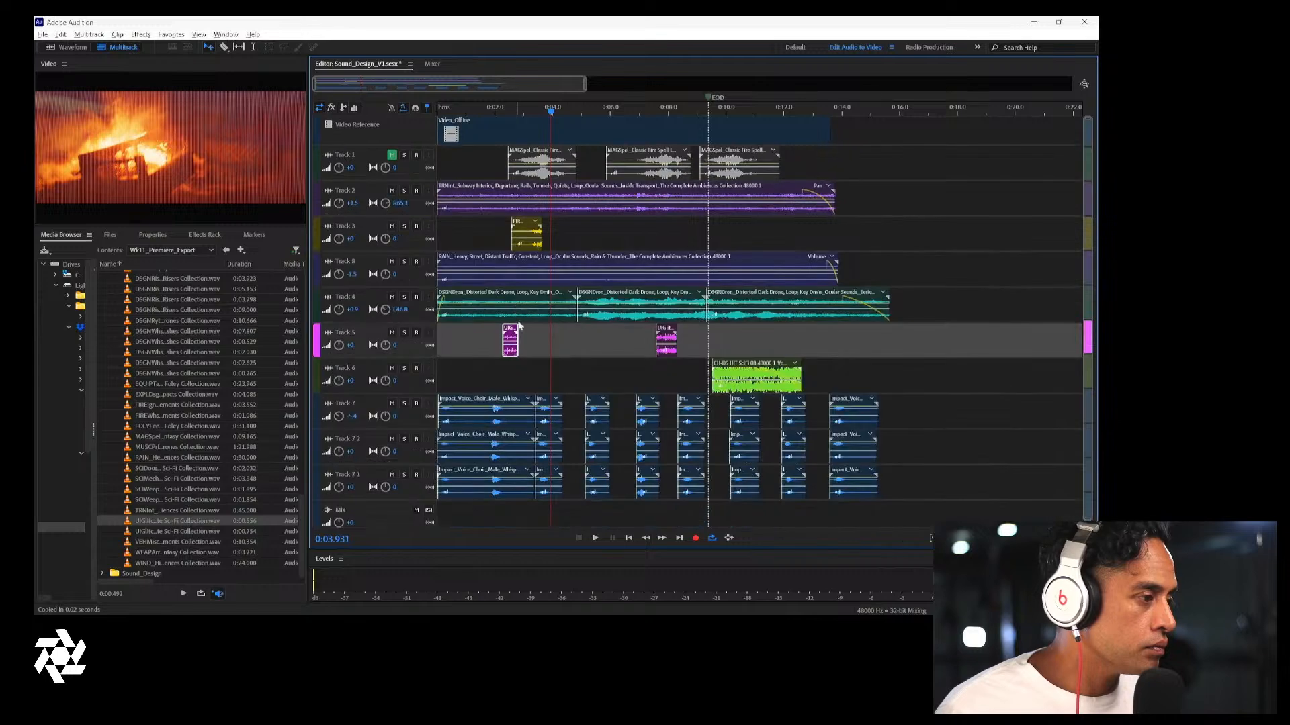
{"action": "left_click_drag", "start_coordinate": [584, 91], "coordinate": [510, 101]}
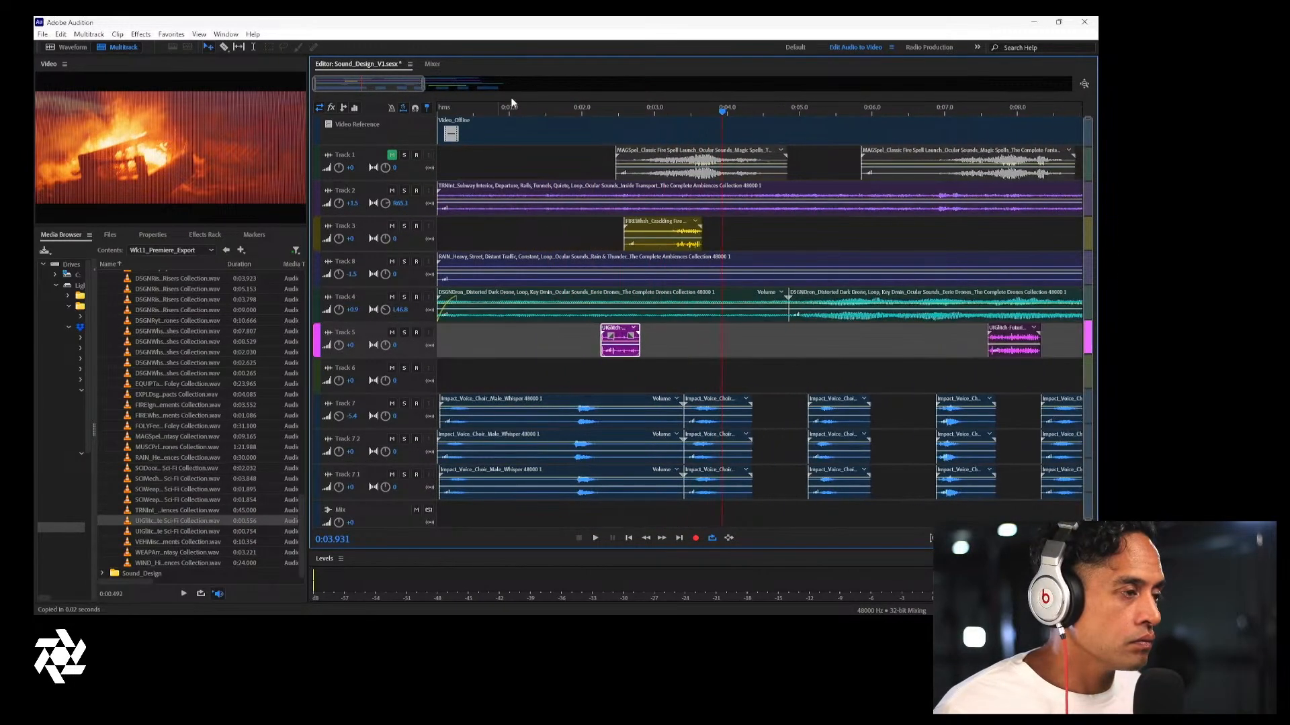
{"action": "left_click", "coordinate": [577, 113]}
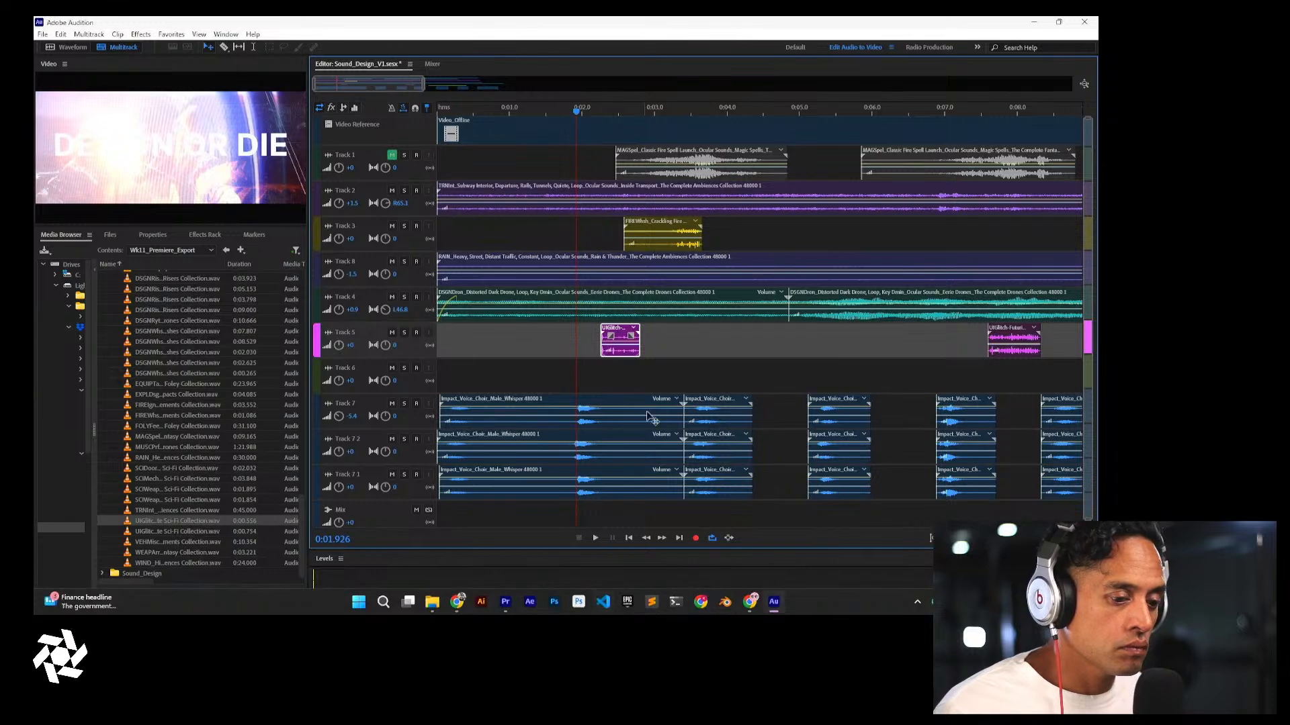
{"action": "key", "text": "space"}
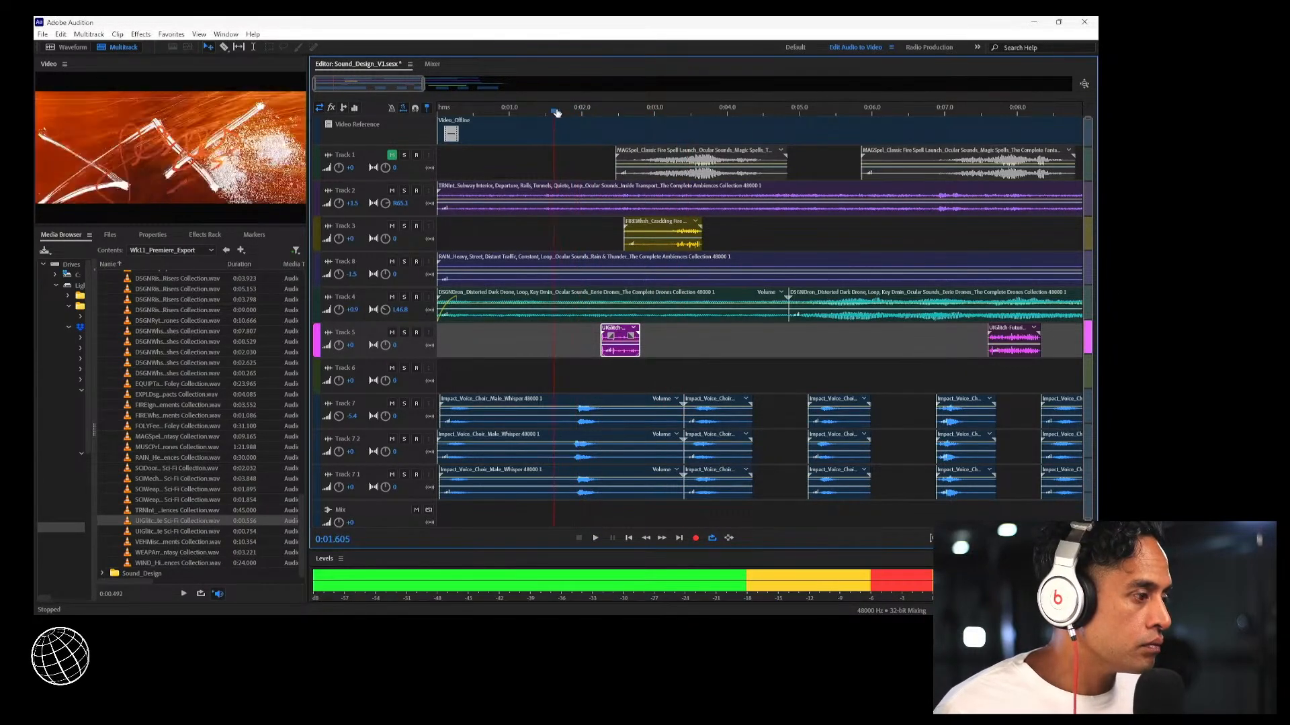
{"action": "key", "text": "space"}
{"action": "left_click", "coordinate": [600, 112]}
{"action": "key", "text": "space"}
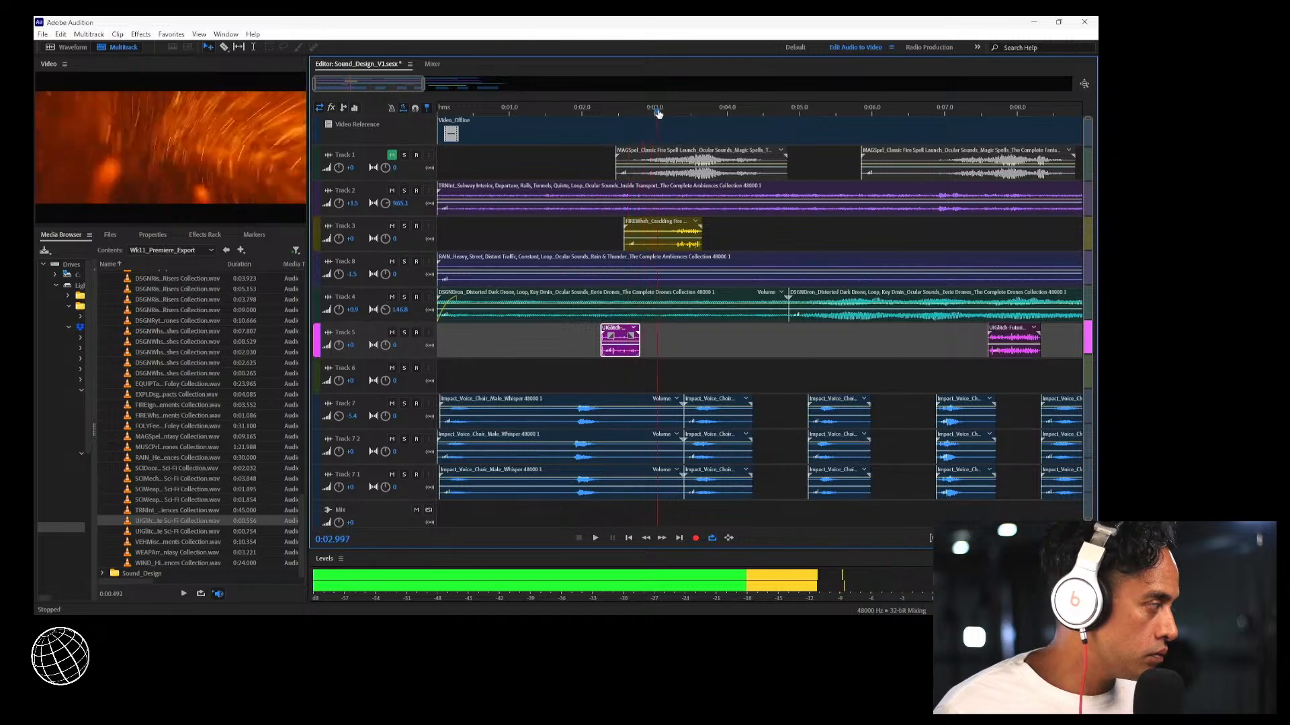
{"action": "left_click", "coordinate": [582, 113]}
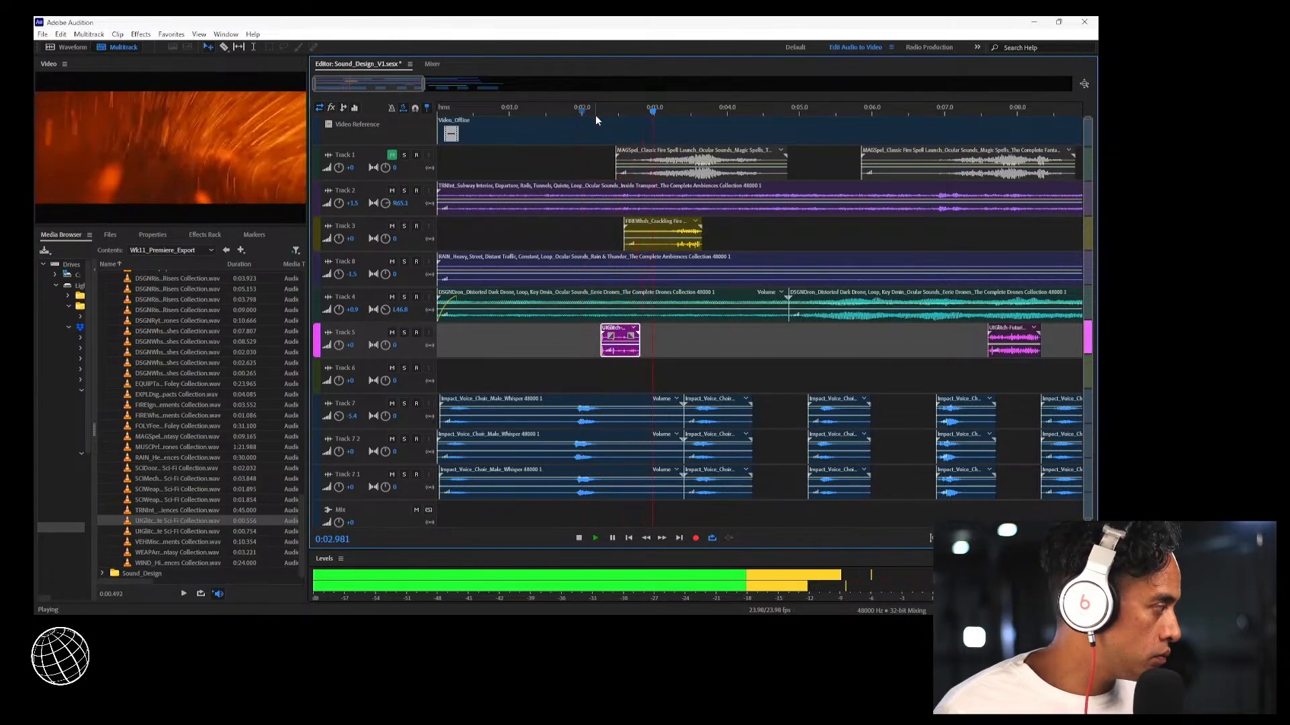
{"action": "key", "text": "space"}
{"action": "left_click_drag", "start_coordinate": [636, 358], "coordinate": [646, 358]}
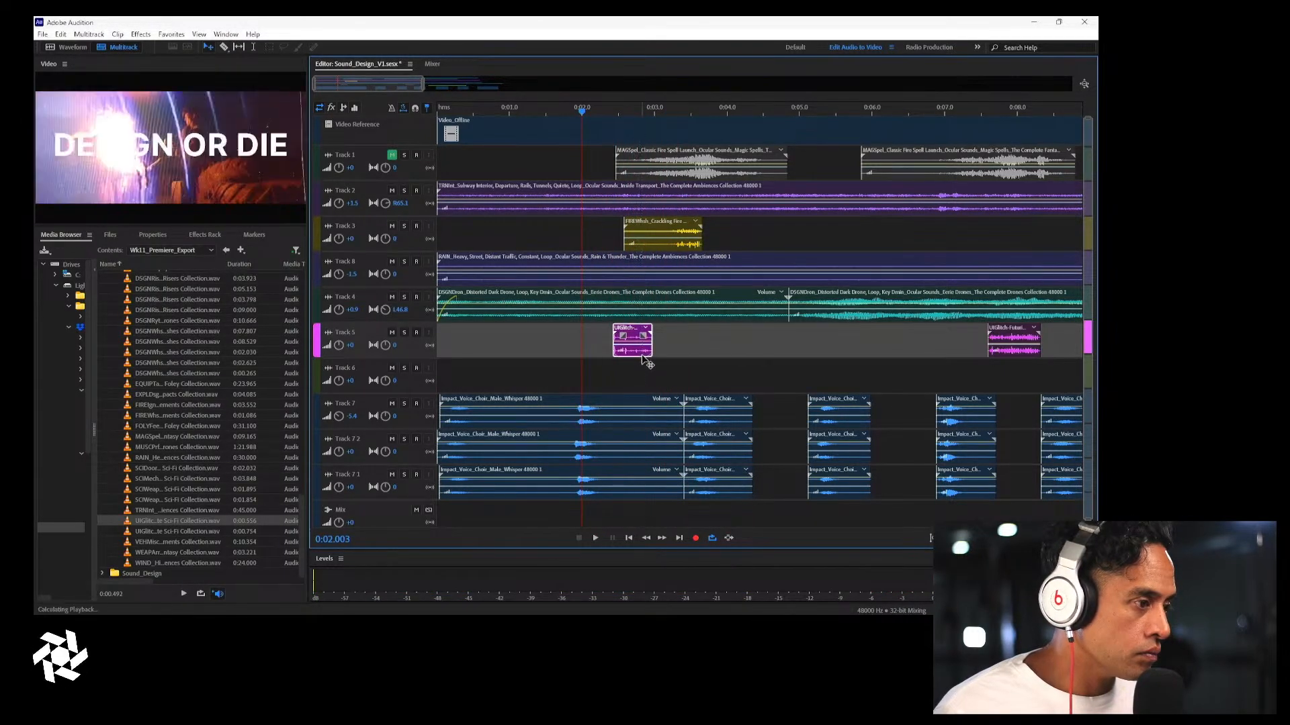
{"action": "key", "text": "space"}
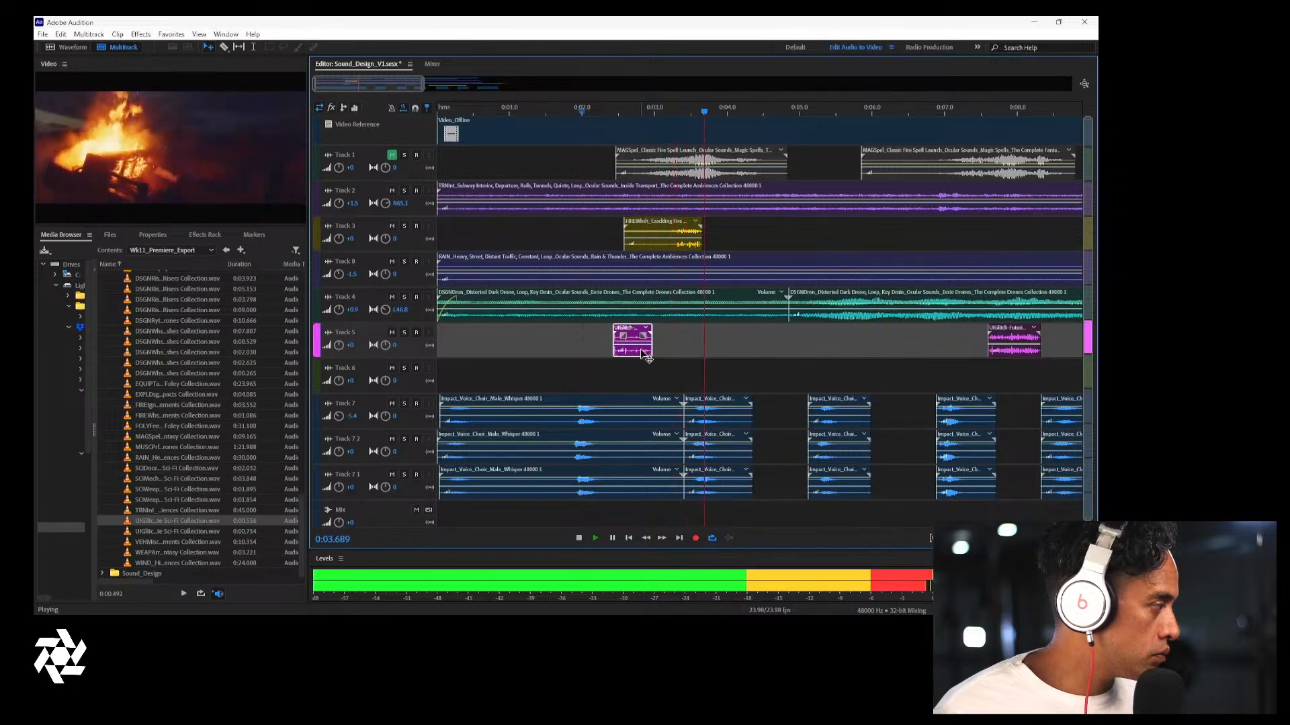
{"action": "key", "text": "space"}
Audition more sounds, place the EXPLDsgn Deep Rumble Underwater Explosion clip on Track 6 at about 2.6 seconds, and play the section
{"action": "left_click", "coordinate": [208, 458]}
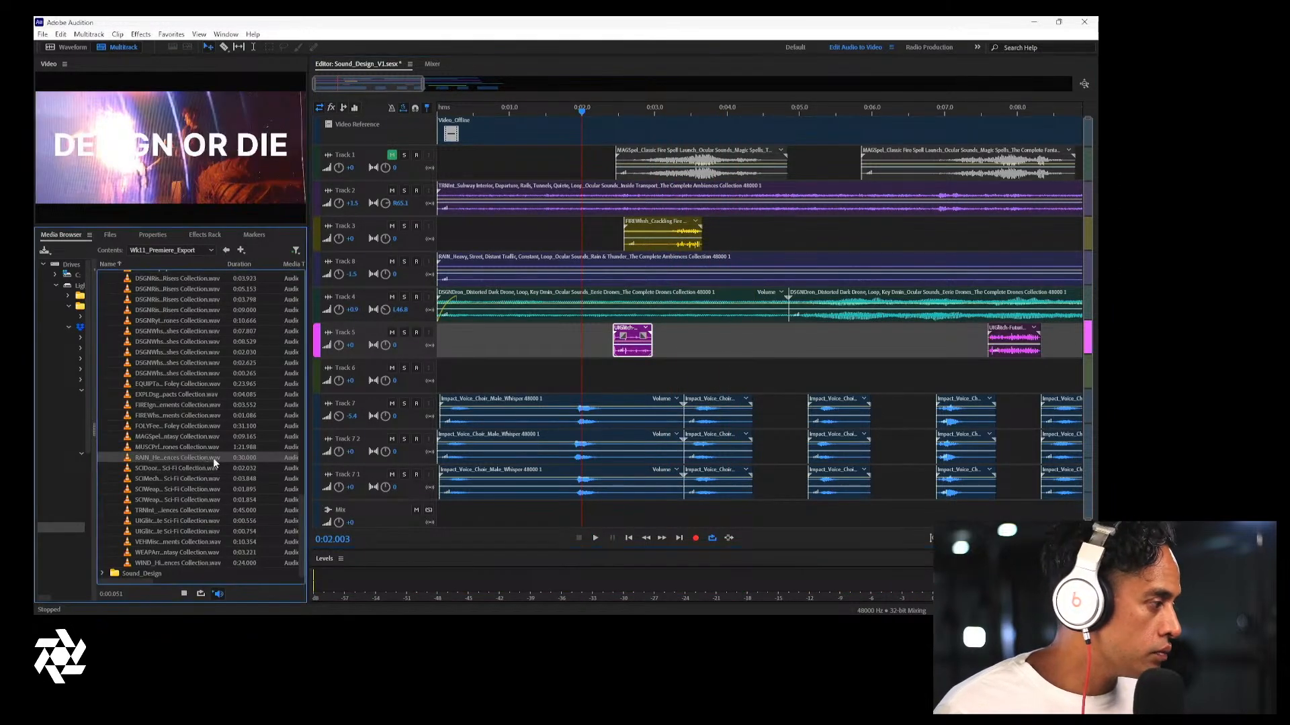
{"action": "left_click", "coordinate": [192, 394]}
{"action": "left_click", "coordinate": [190, 366]}
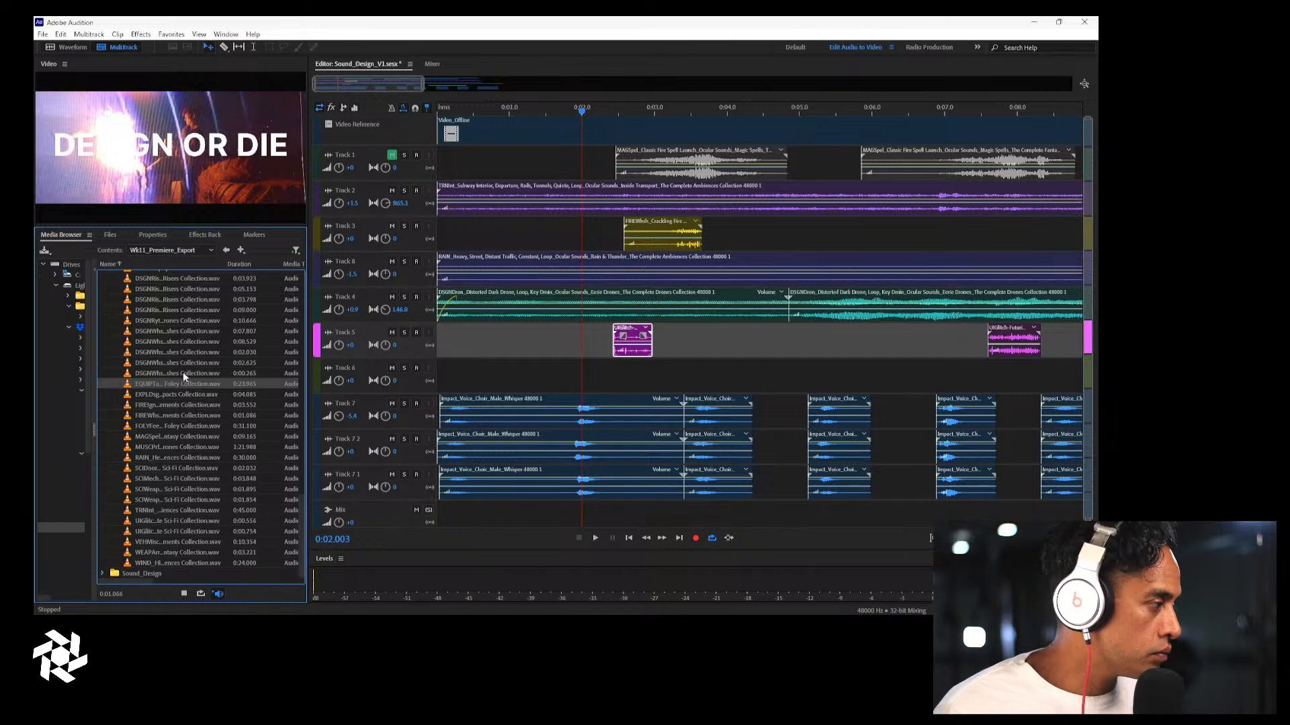
{"action": "left_click", "coordinate": [183, 374]}
{"action": "left_click", "coordinate": [183, 394]}
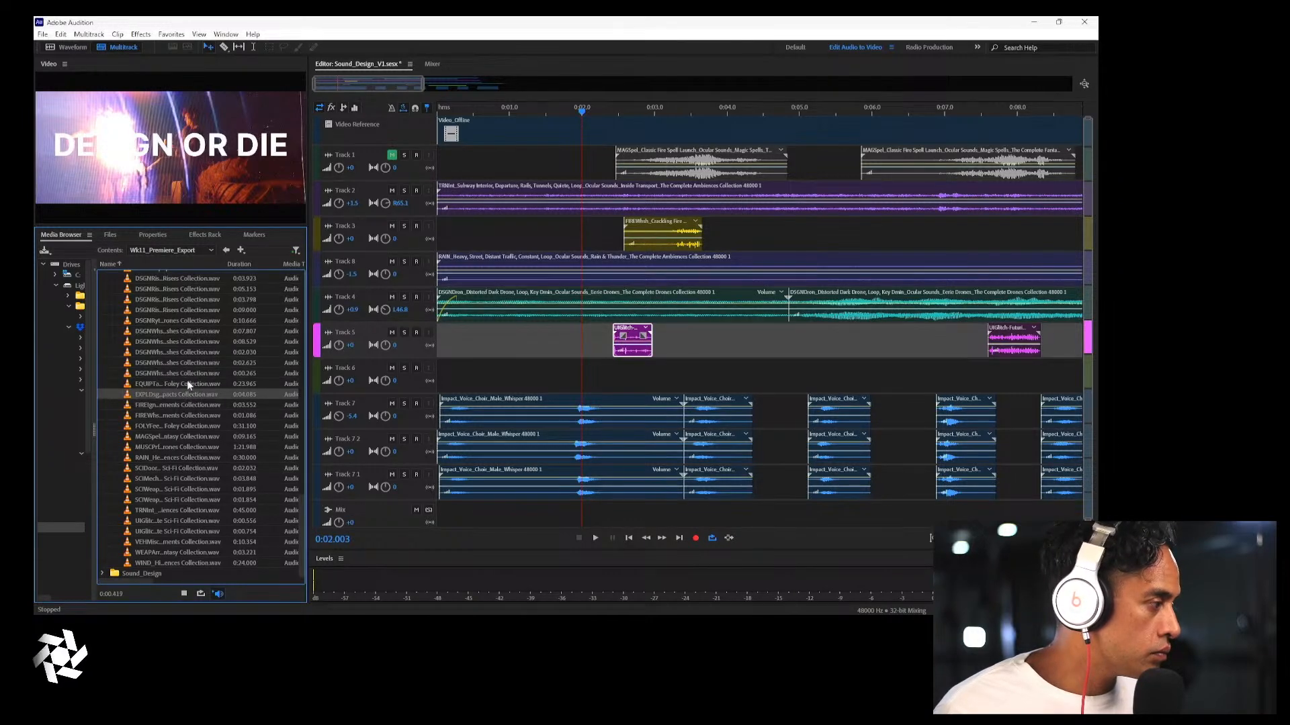
{"action": "left_click_drag", "start_coordinate": [187, 393], "coordinate": [648, 376]}
{"action": "key", "text": "space"}
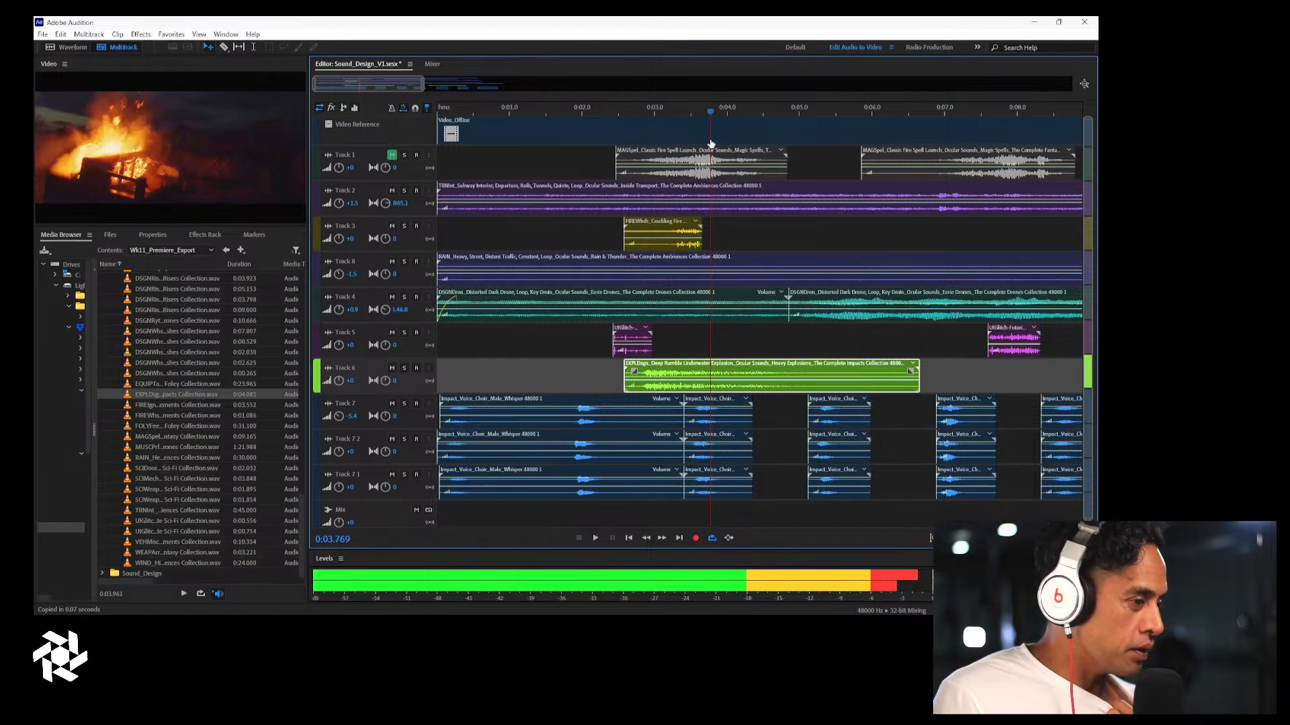
{"action": "key", "text": "space"}
Move the underwater explosion clip on Track 6 to start at about 3.4 seconds and play it from about 3.2 seconds
{"action": "left_click_drag", "start_coordinate": [665, 371], "coordinate": [726, 373]}
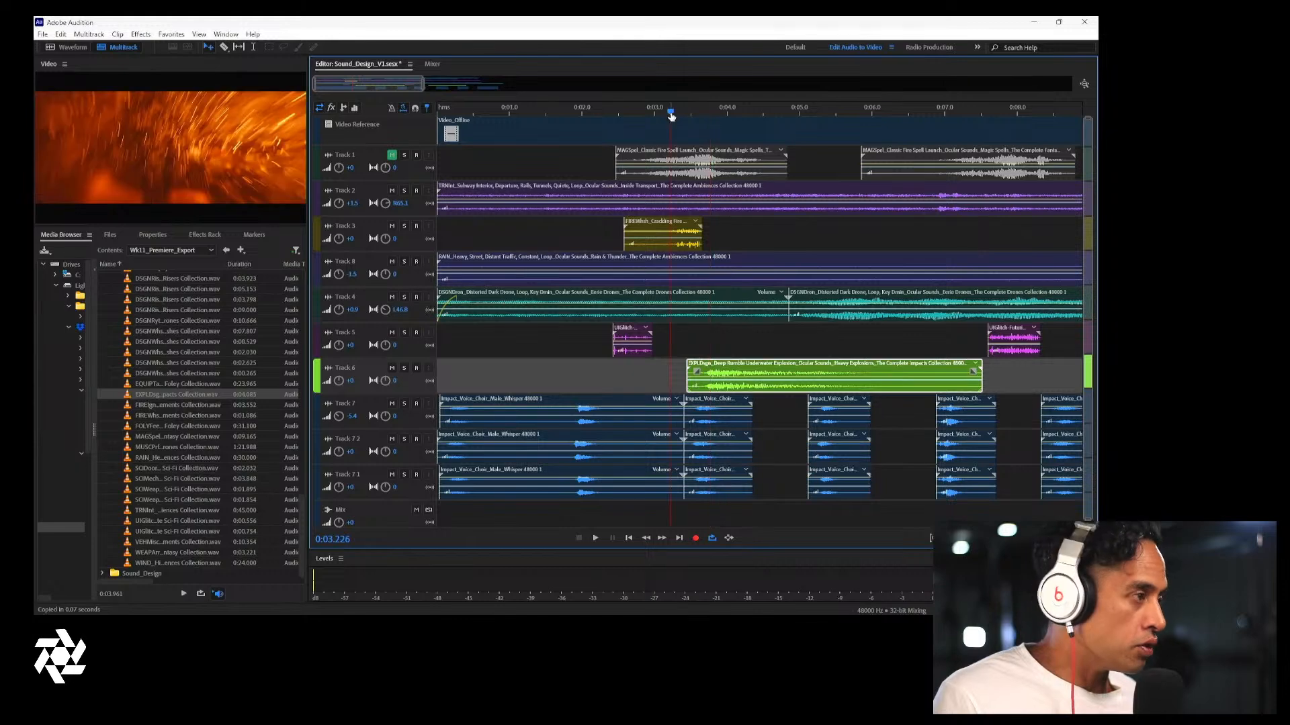
{"action": "key", "text": "space"}
{"action": "key", "text": "space"}
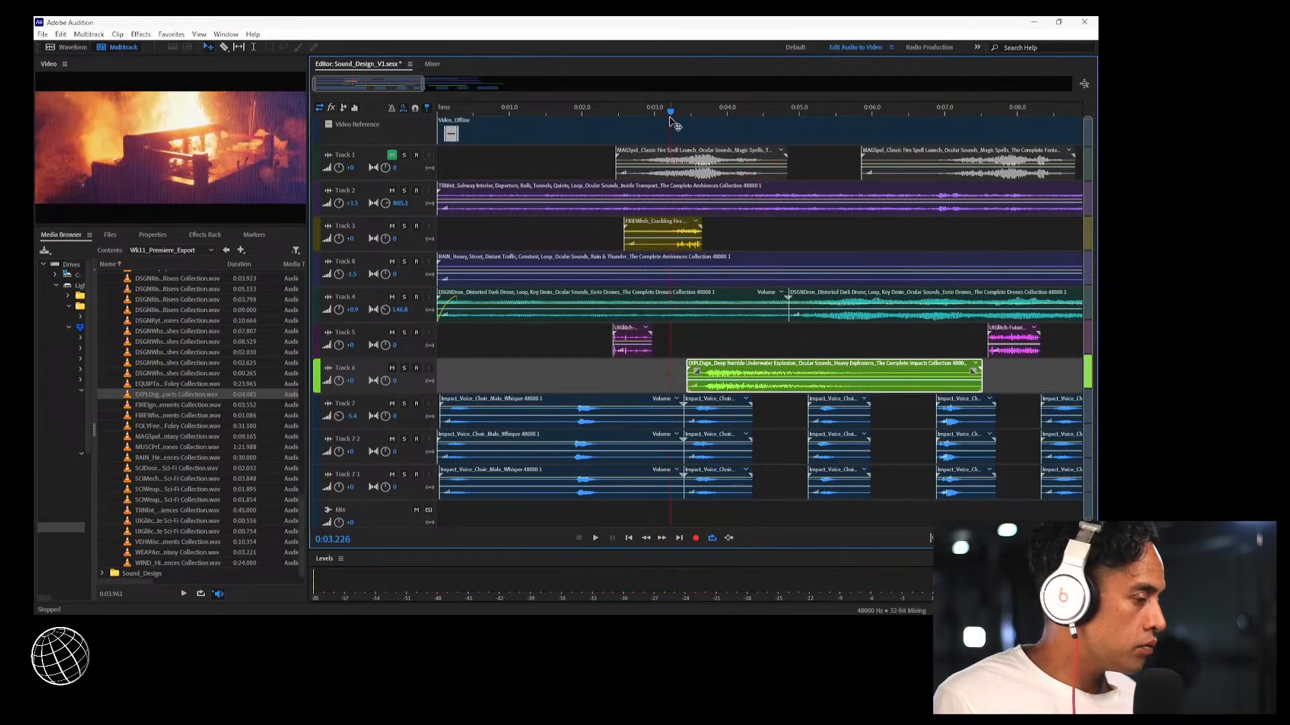
Solo Track 6 to hear the explosion clip alone, set the playhead to about 2.1 seconds, and turn the solo off
{"action": "left_click", "coordinate": [404, 370]}
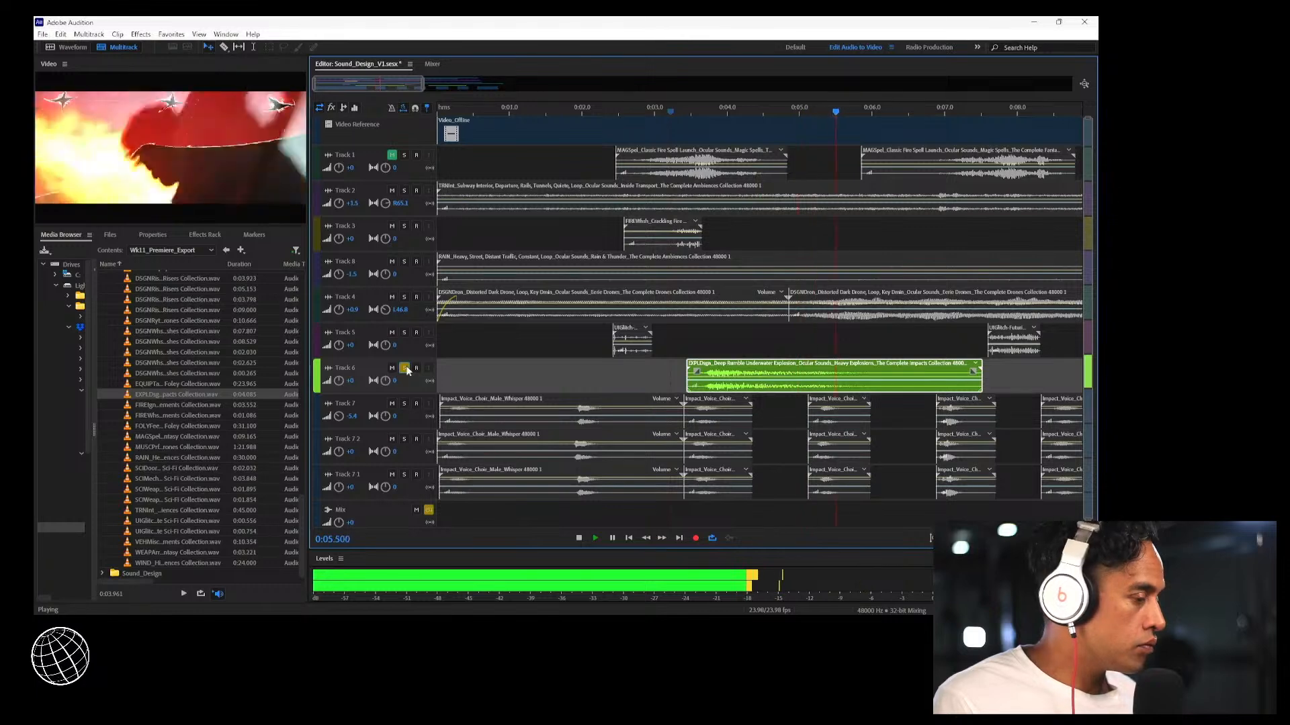
{"action": "key", "text": "space"}
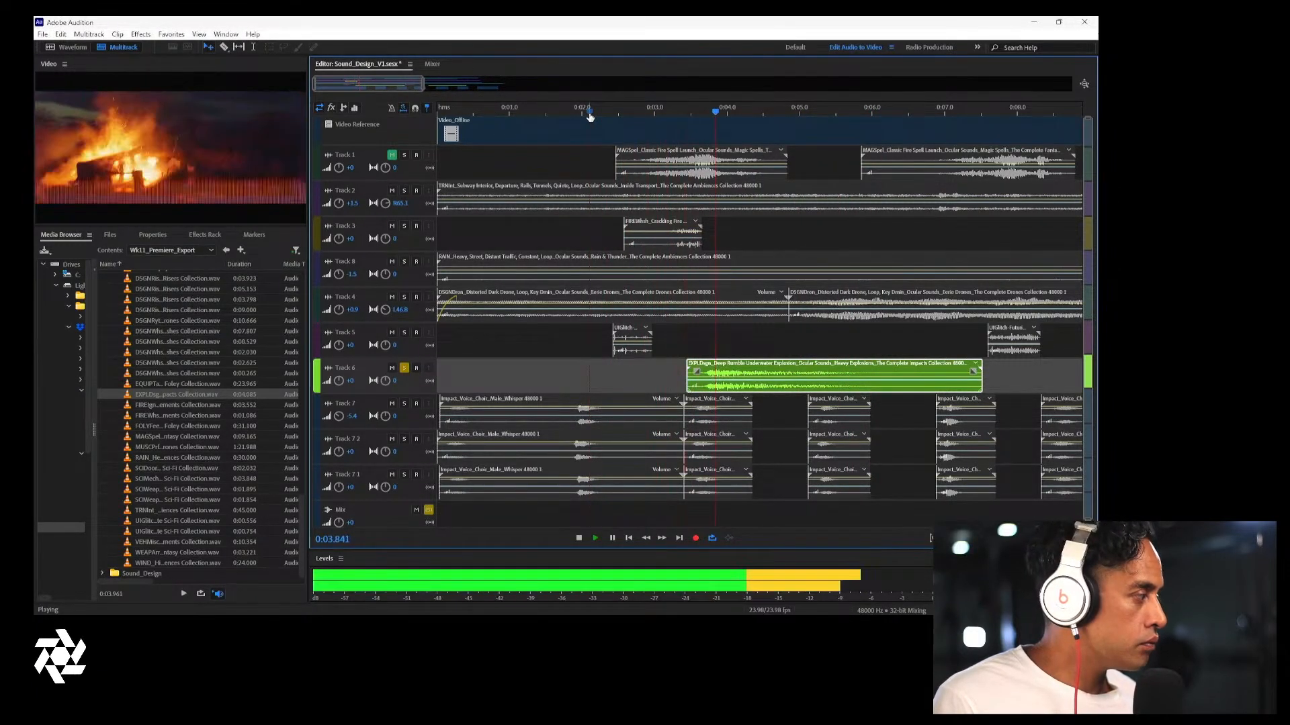
{"action": "left_click", "coordinate": [590, 116]}
{"action": "key", "text": "space"}
{"action": "left_click", "coordinate": [404, 369]}
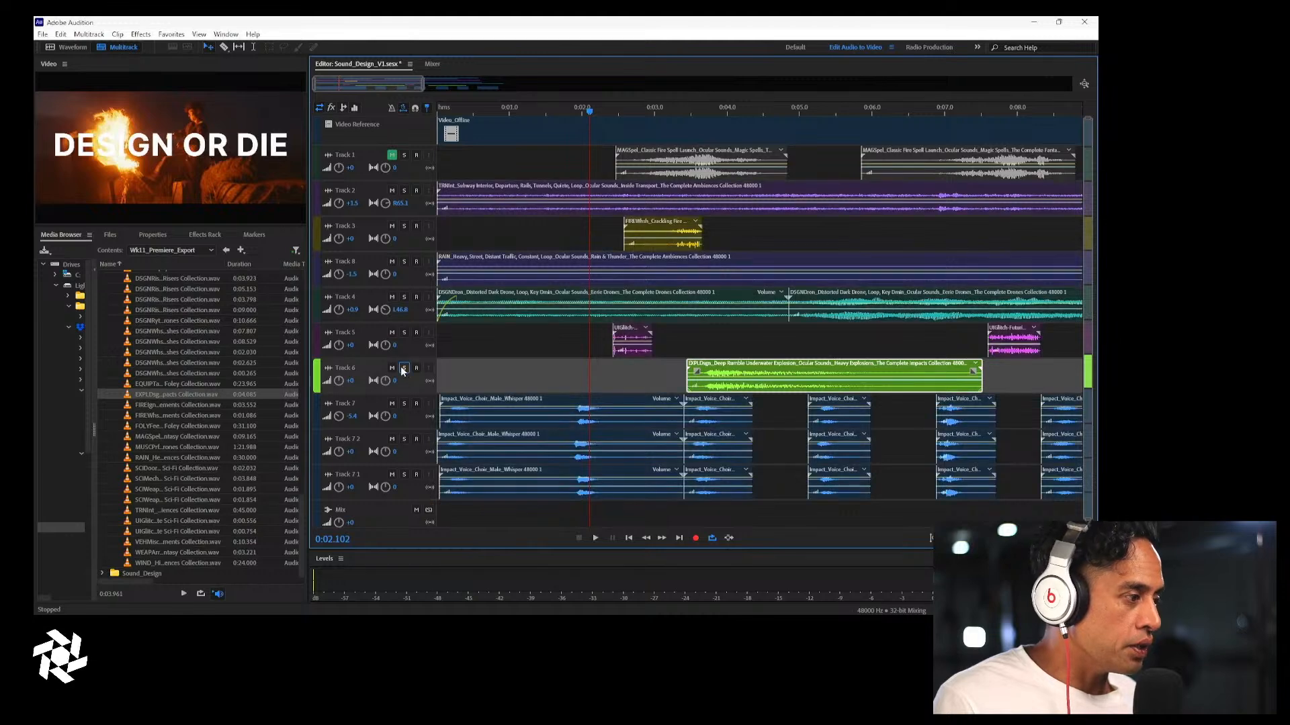
Play the full mix repeatedly from about 2.1 seconds to check the explosion clip's timing and level against the other tracks
{"action": "key", "text": "space"}
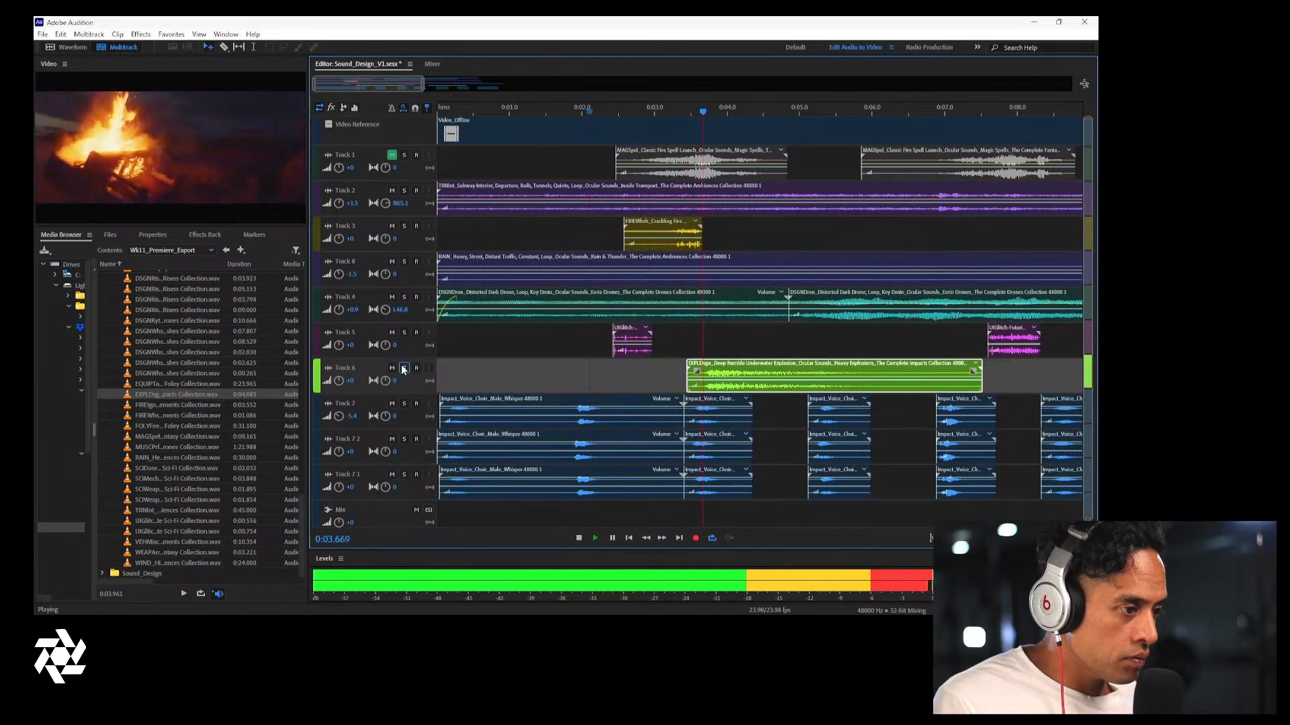
{"action": "key", "text": "space"}
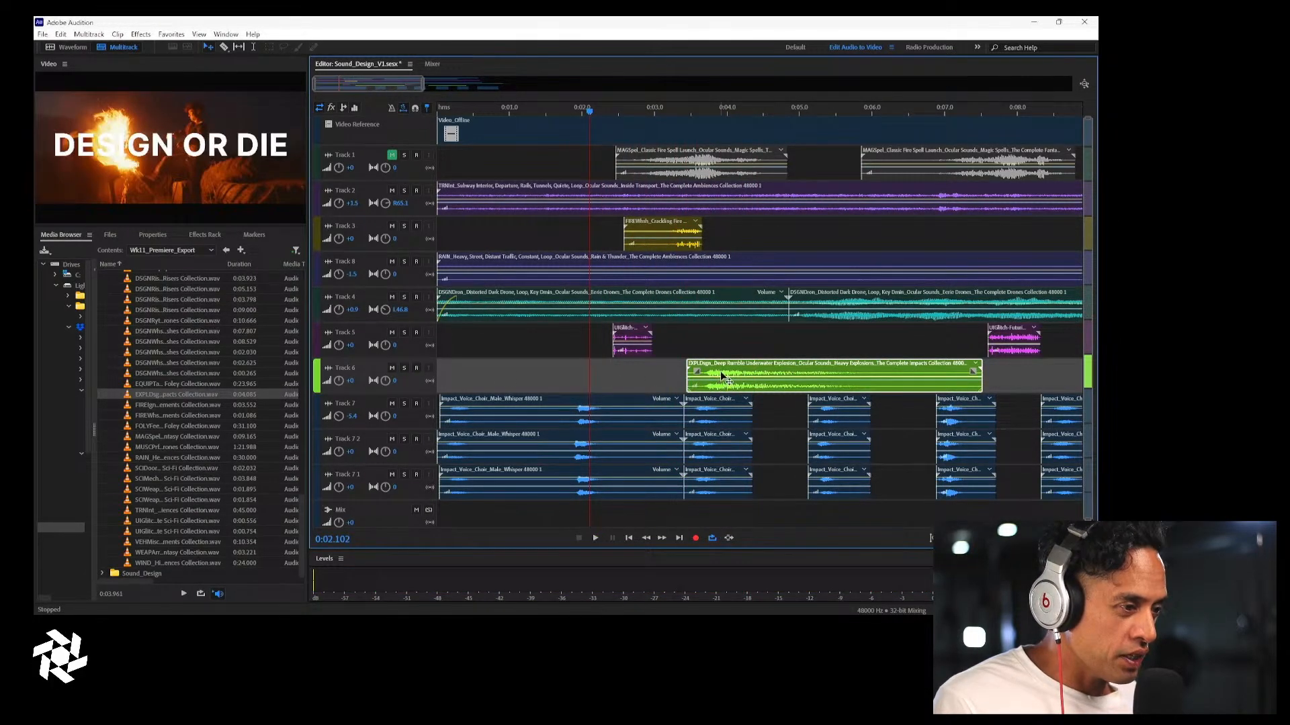
{"action": "left_click_drag", "start_coordinate": [743, 373], "coordinate": [744, 374]}
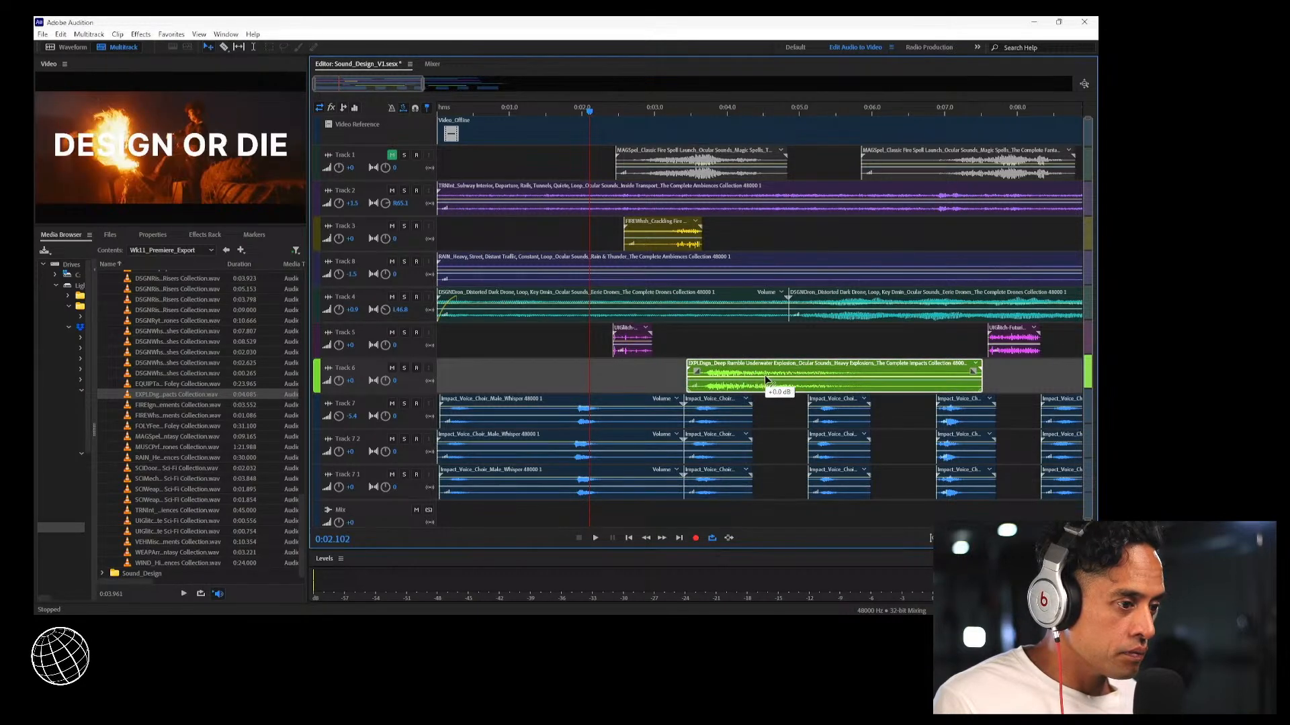
{"action": "key", "text": "space"}
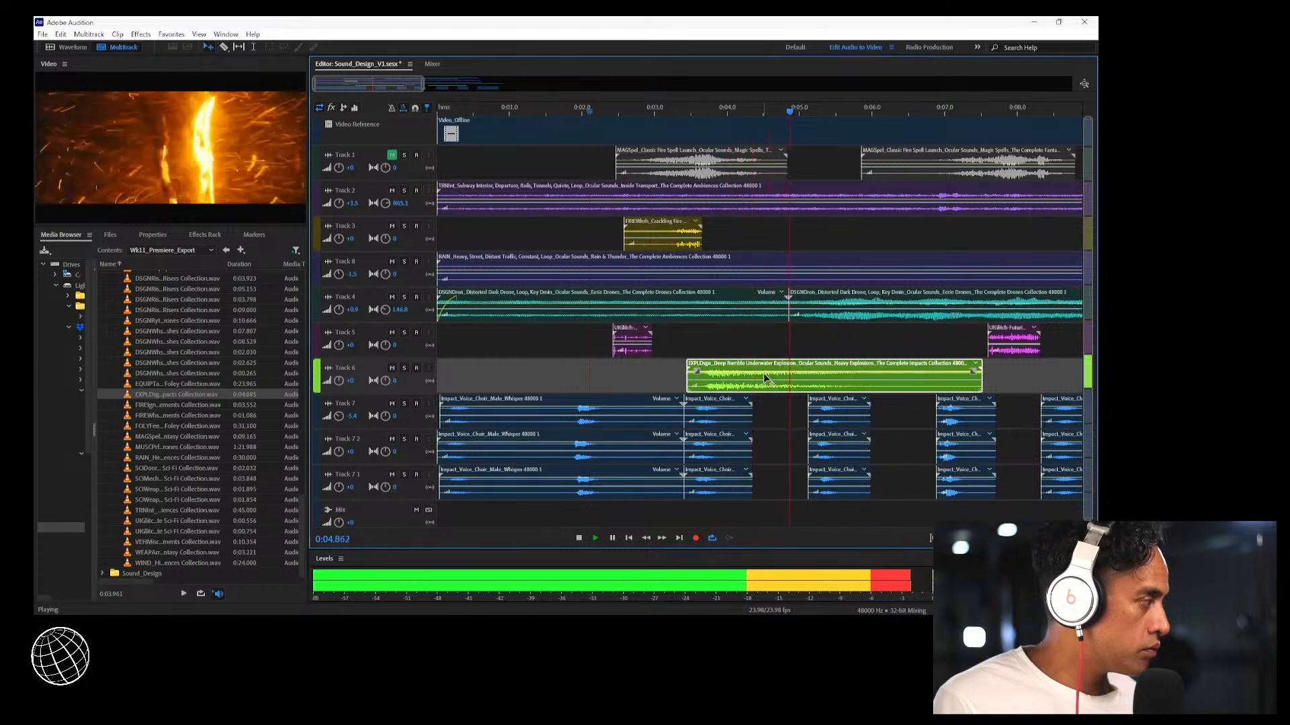
{"action": "key", "text": "space"}
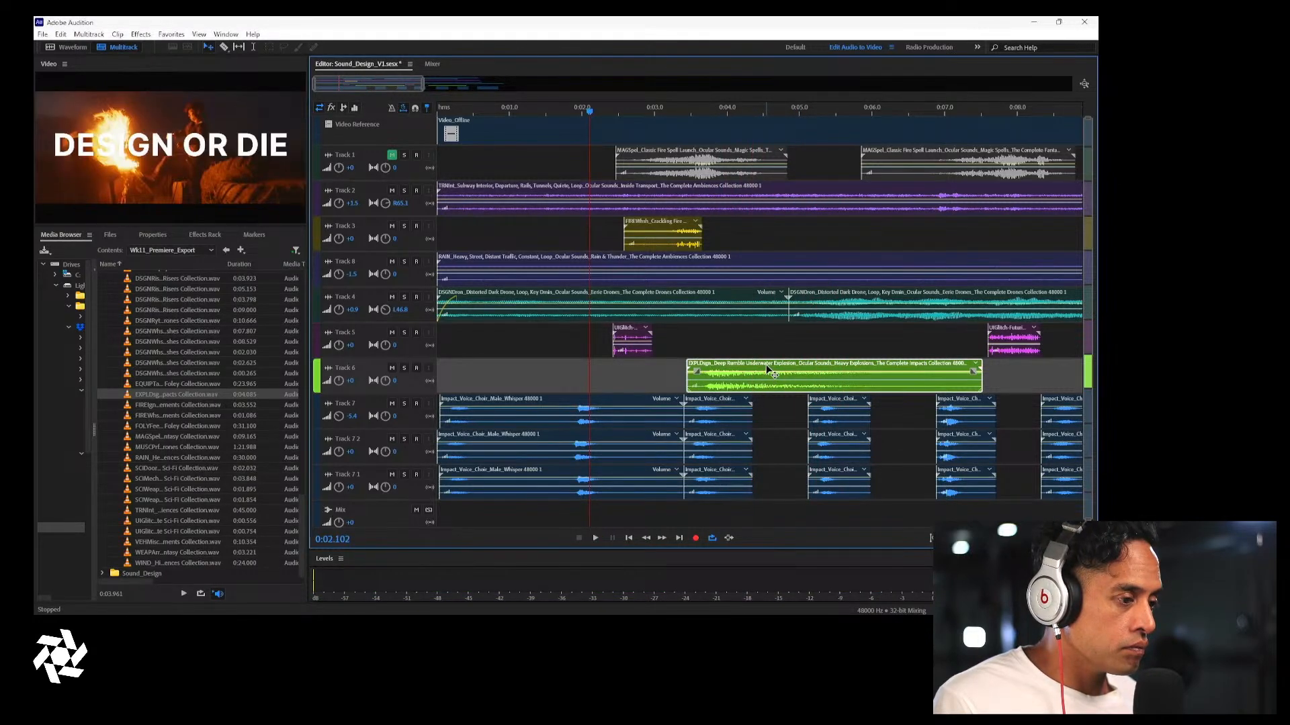
{"action": "key", "text": "space"}
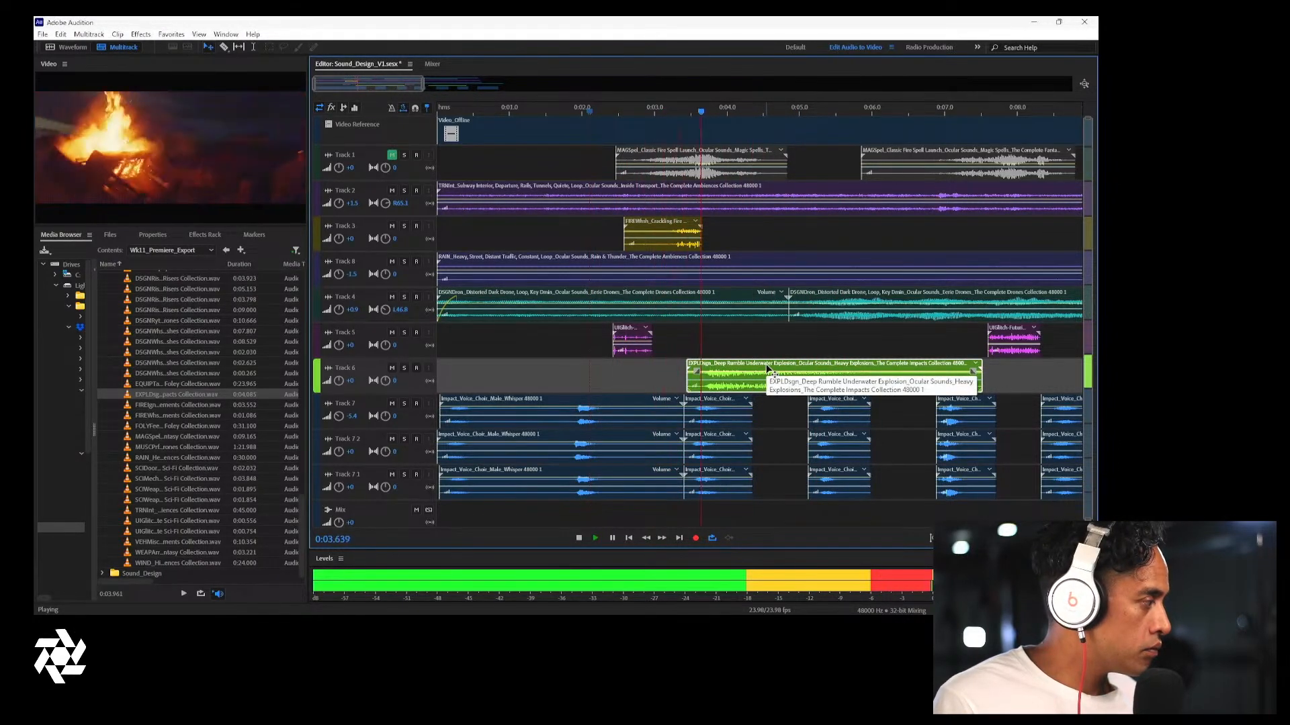
{"action": "key", "text": "space"}
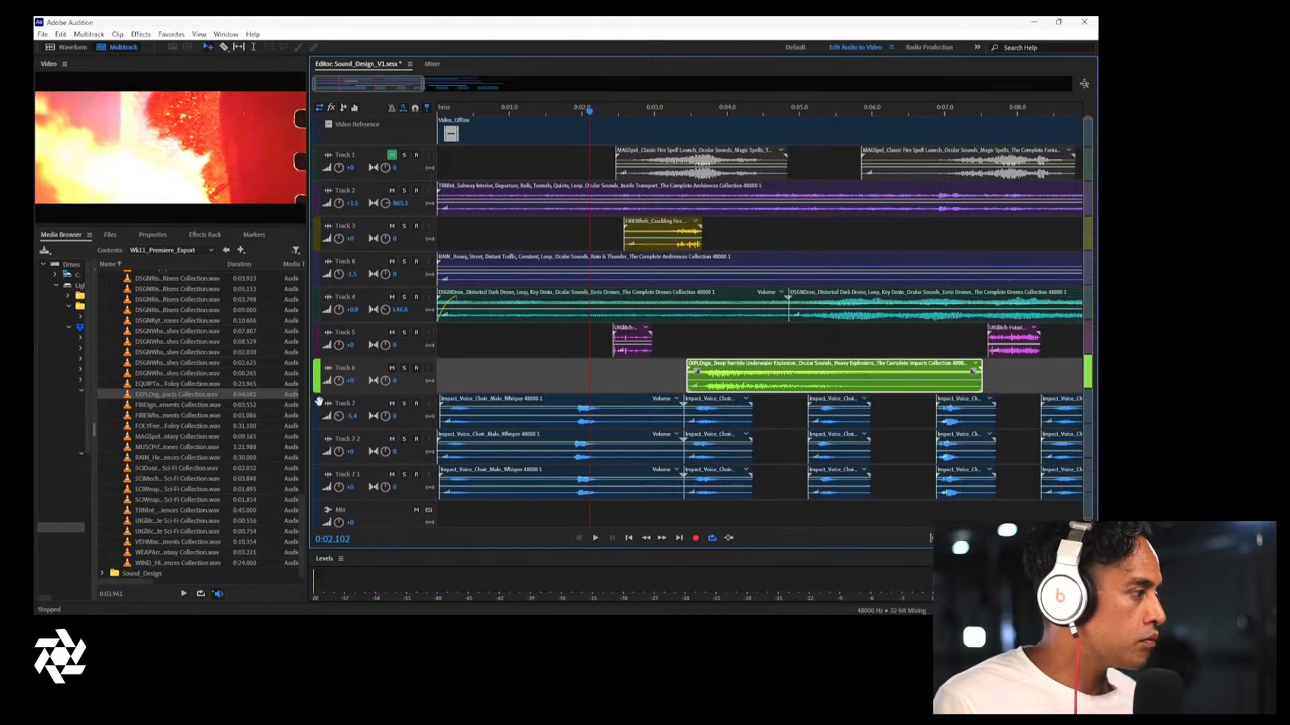
Audition whoosh and riser sounds, place the DSGNRise High Winds clip on Track 6 from about 2.0 to 3.4 seconds, and play the section
{"action": "left_click", "coordinate": [212, 363]}
{"action": "left_click", "coordinate": [207, 352]}
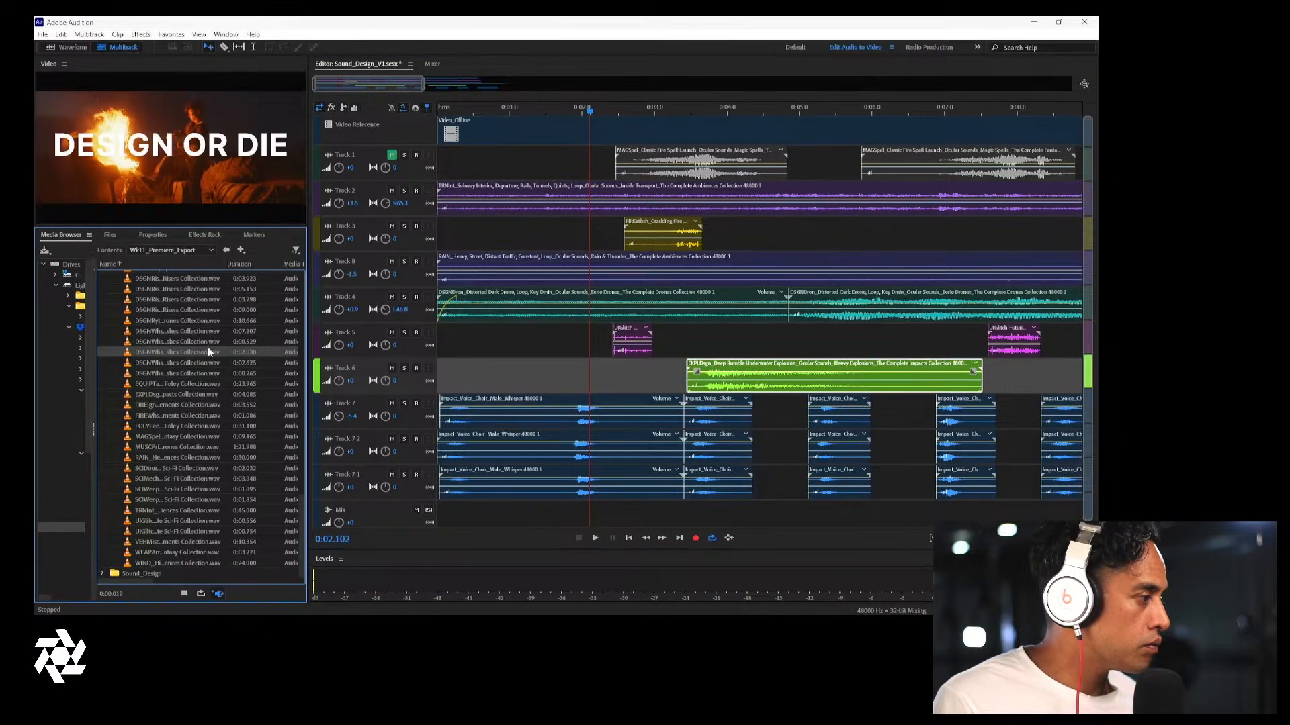
{"action": "left_click", "coordinate": [211, 341]}
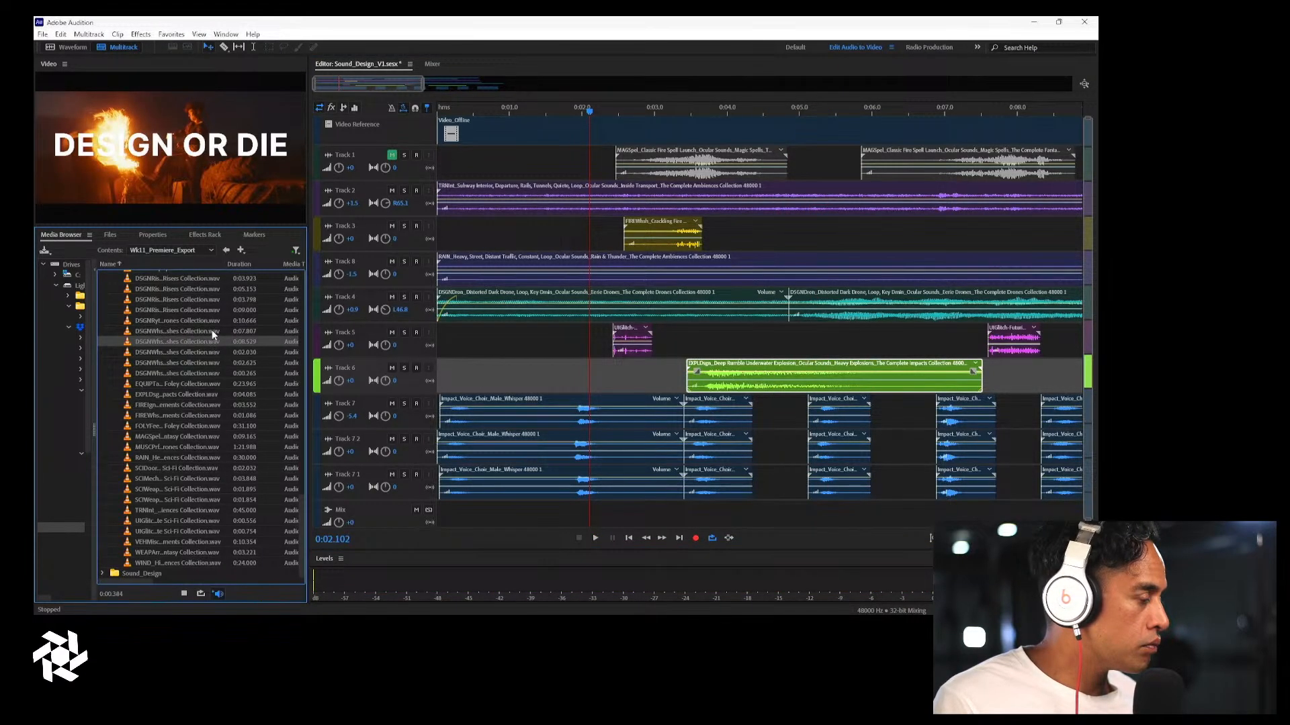
{"action": "left_click", "coordinate": [210, 331]}
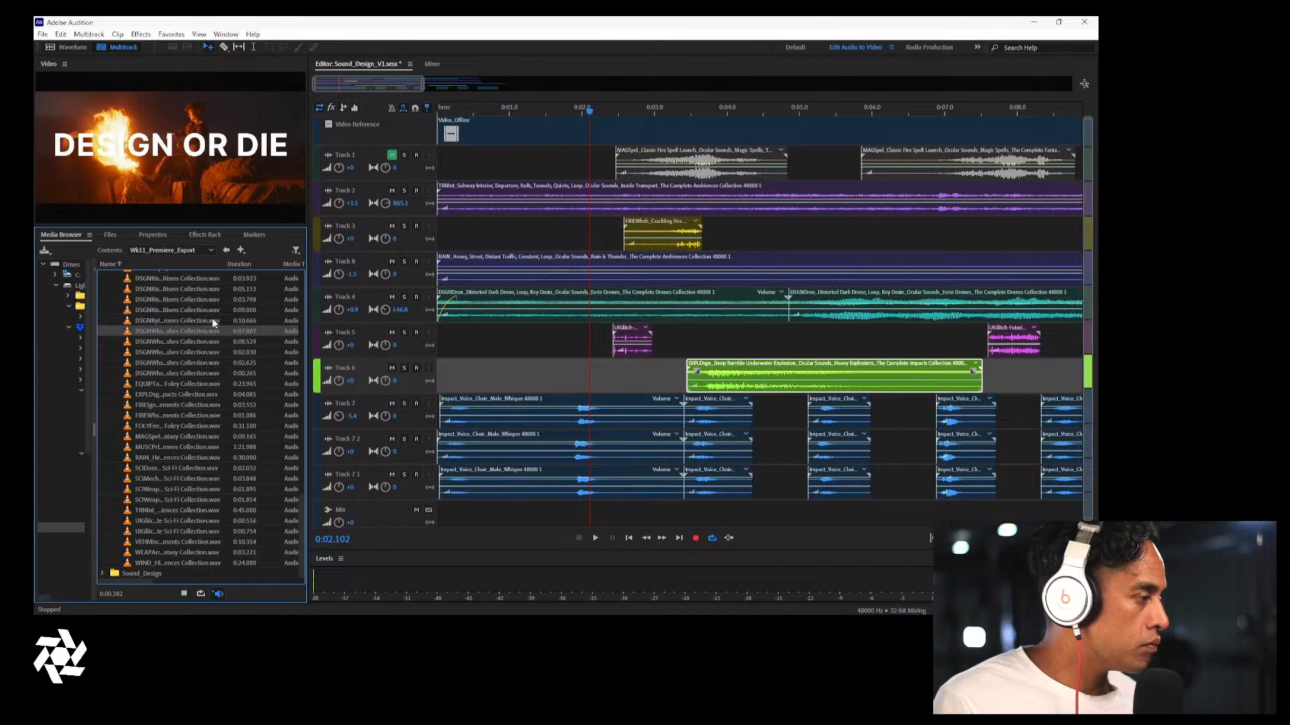
{"action": "left_click", "coordinate": [213, 320]}
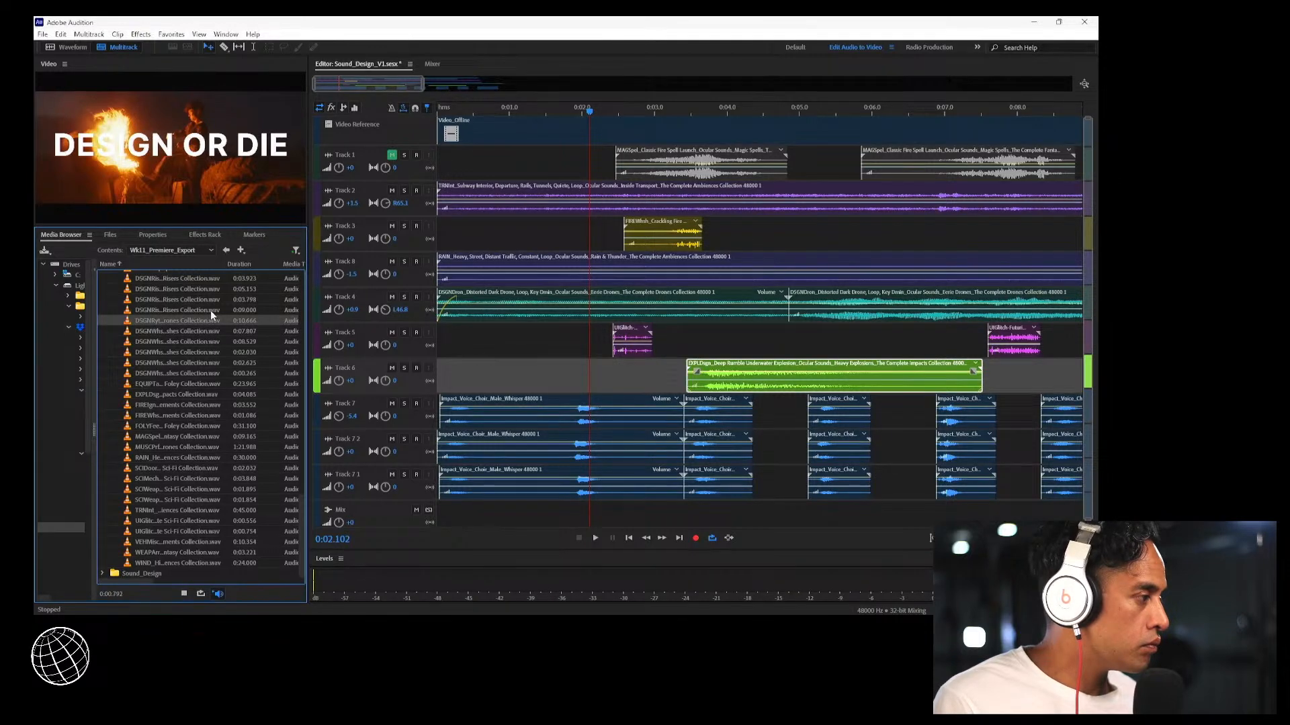
{"action": "left_click", "coordinate": [211, 311]}
{"action": "scroll", "coordinate": [219, 321], "scroll_direction": "up", "scroll_amount": 2}
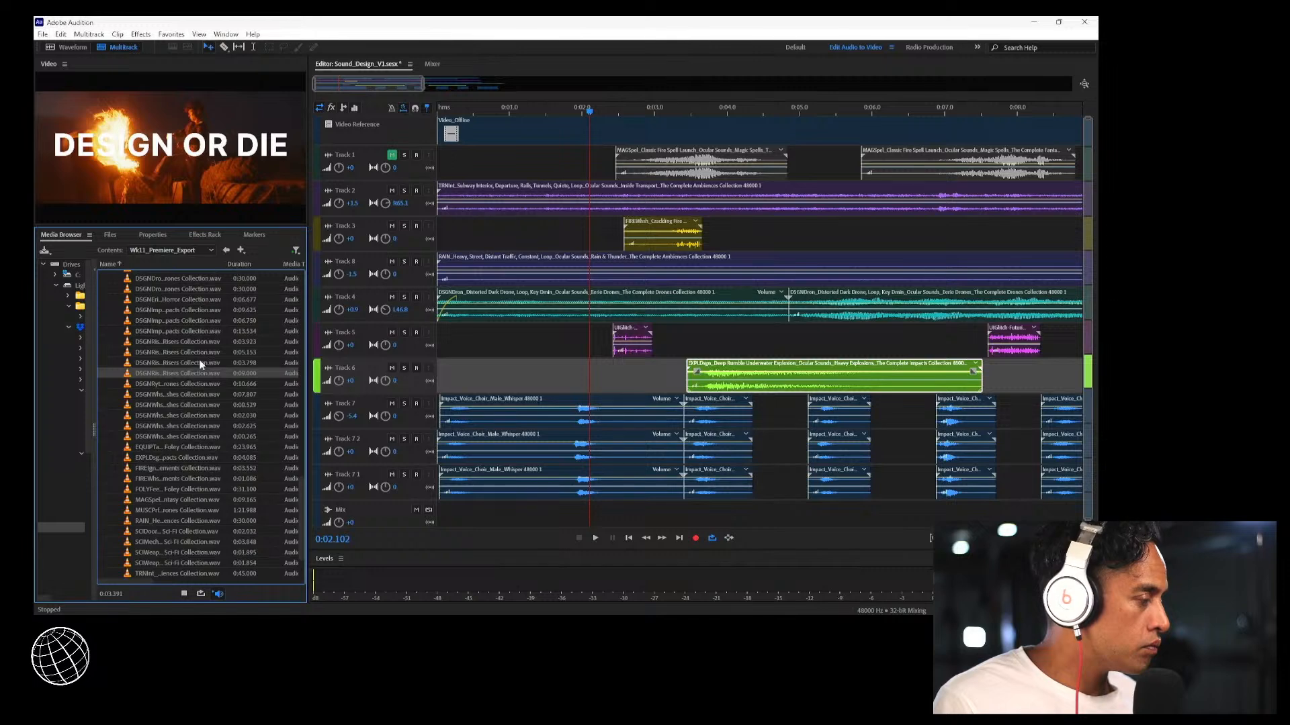
{"action": "left_click", "coordinate": [200, 364]}
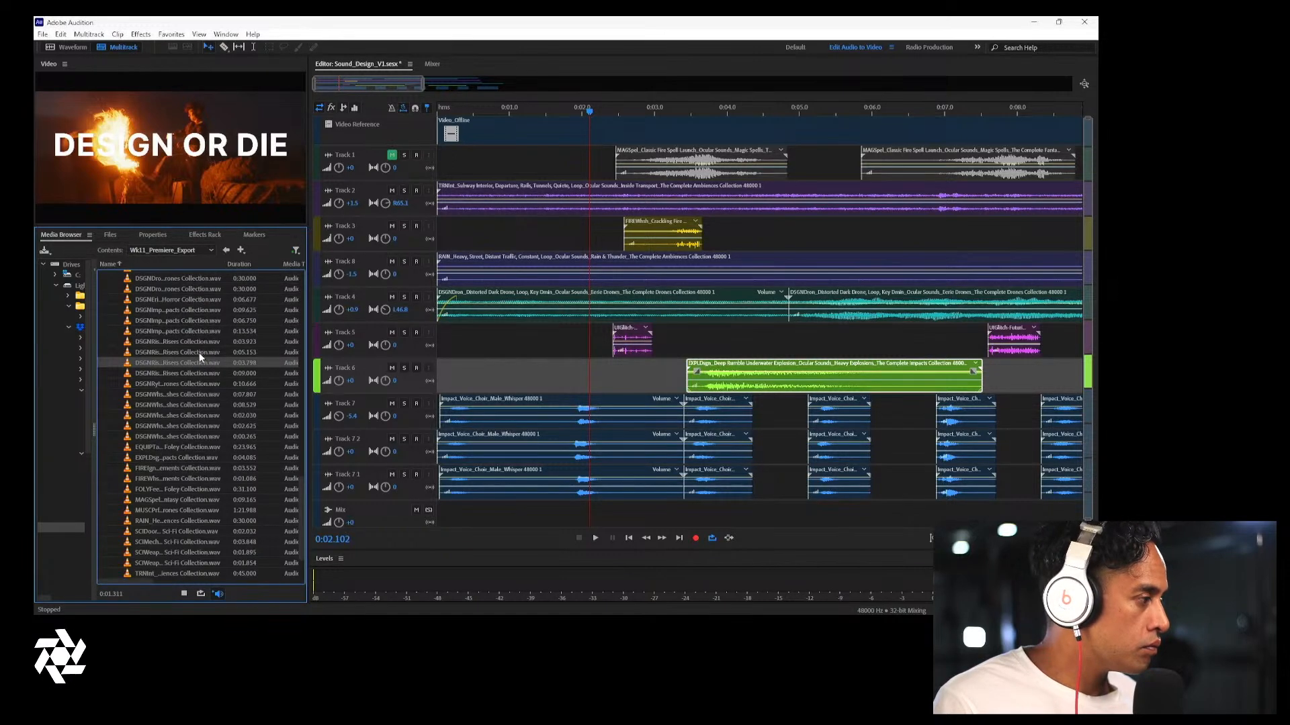
{"action": "left_click_drag", "start_coordinate": [287, 356], "coordinate": [636, 383]}
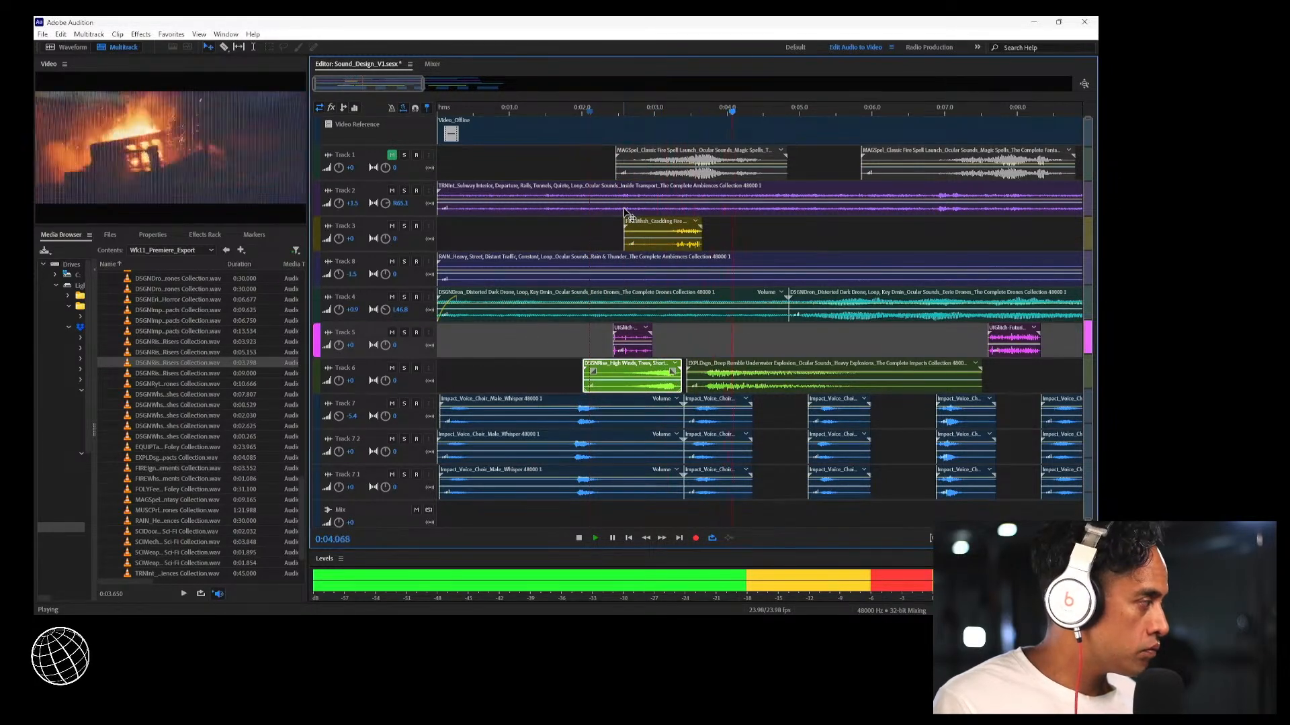
{"action": "key", "text": "space"}
Audition further riser, drone, impact, ambience and whoosh sounds across the sound effects folders
{"action": "left_click", "coordinate": [200, 352]}
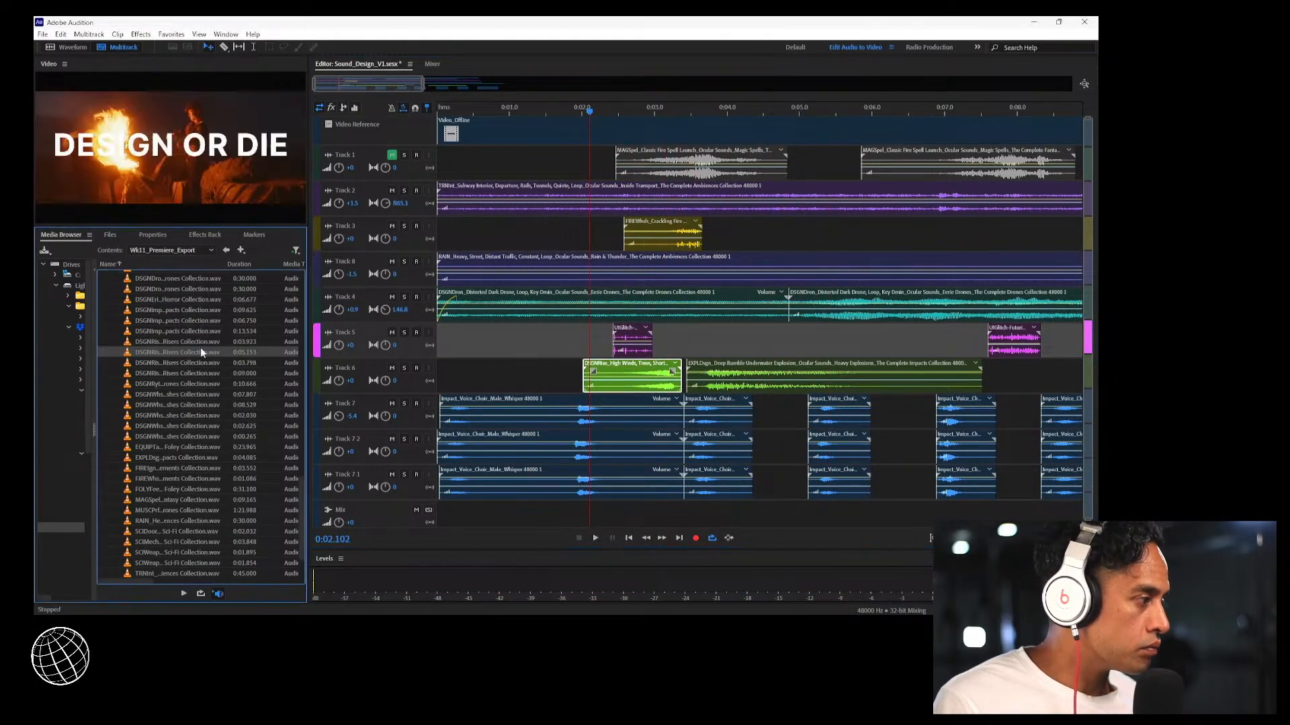
{"action": "left_click", "coordinate": [200, 342]}
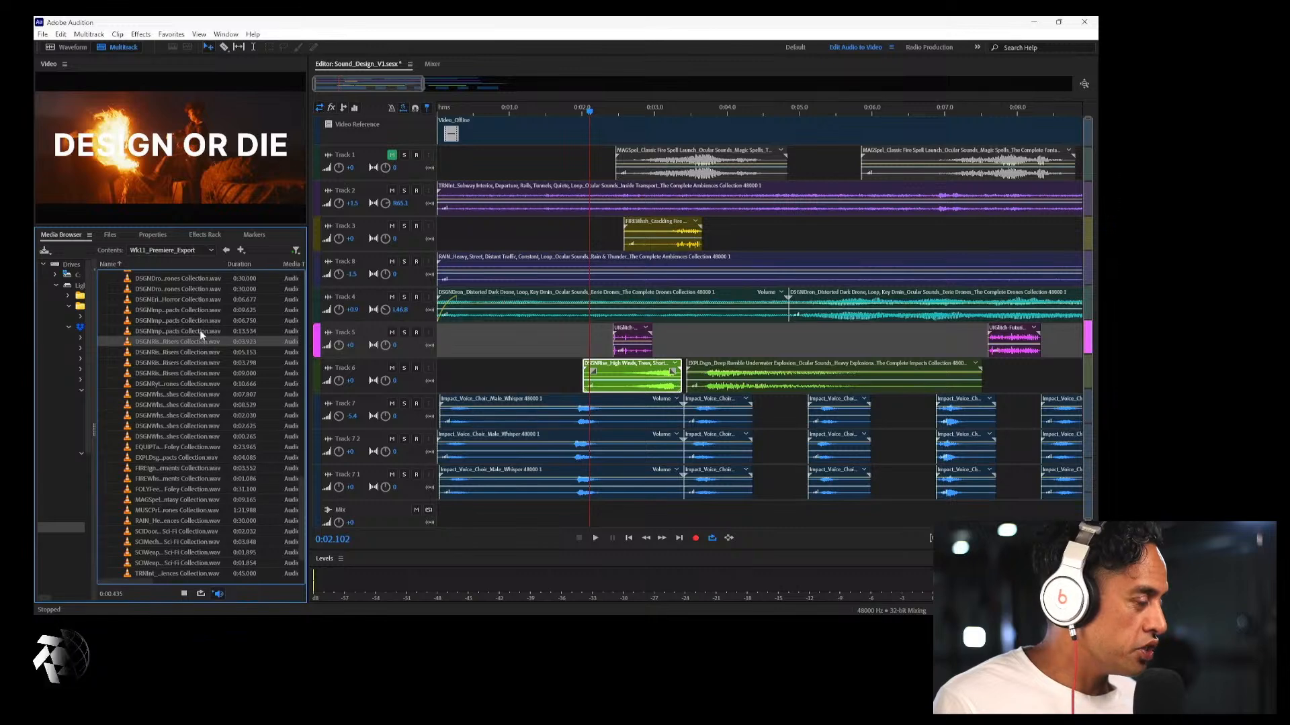
{"action": "scroll", "coordinate": [199, 329], "scroll_direction": "up", "scroll_amount": 2}
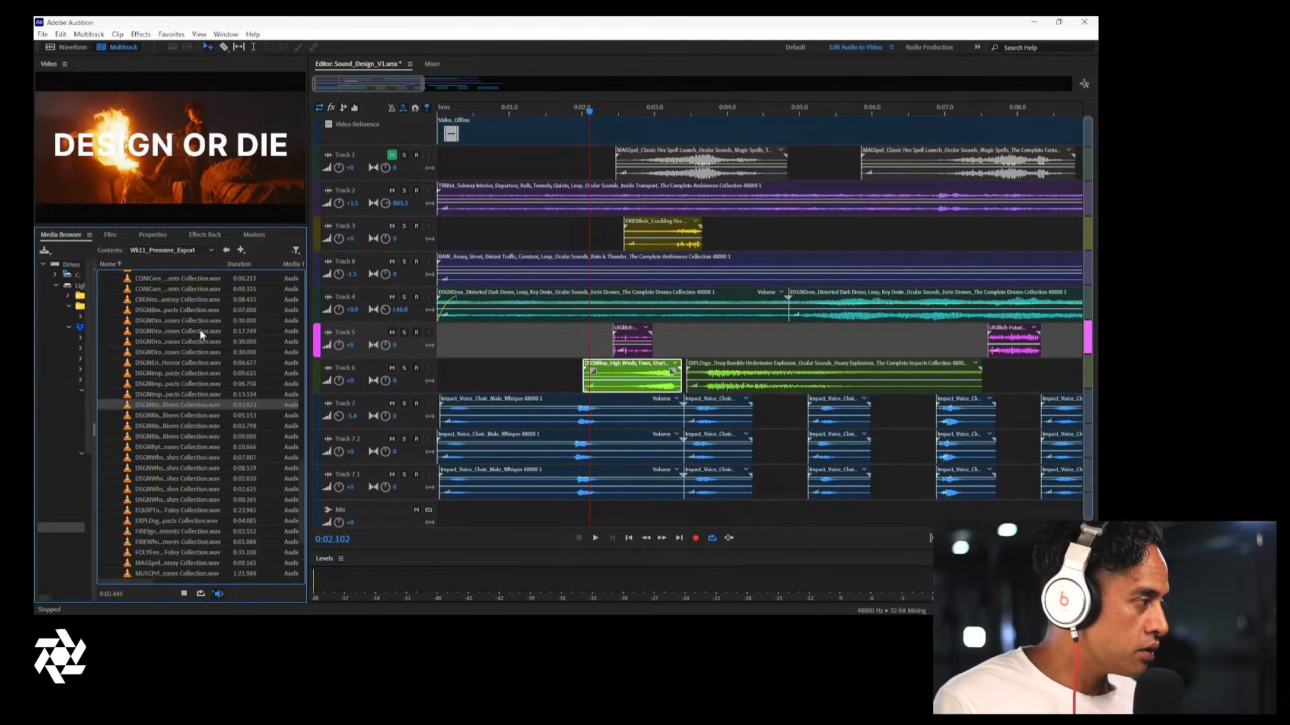
{"action": "left_click", "coordinate": [175, 321]}
{"action": "left_click", "coordinate": [191, 310]}
{"action": "scroll", "coordinate": [195, 319], "scroll_direction": "up", "scroll_amount": 4}
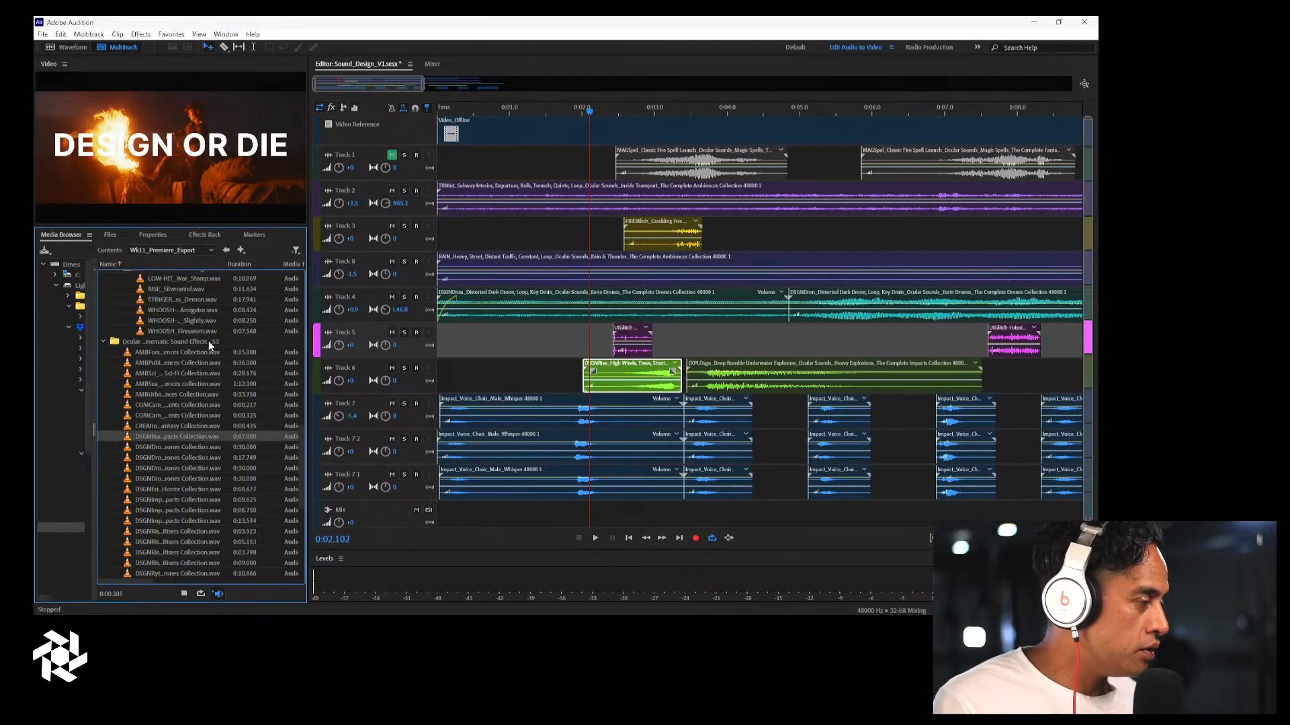
{"action": "left_click", "coordinate": [185, 374]}
{"action": "left_click", "coordinate": [187, 363]}
{"action": "left_click", "coordinate": [191, 320]}
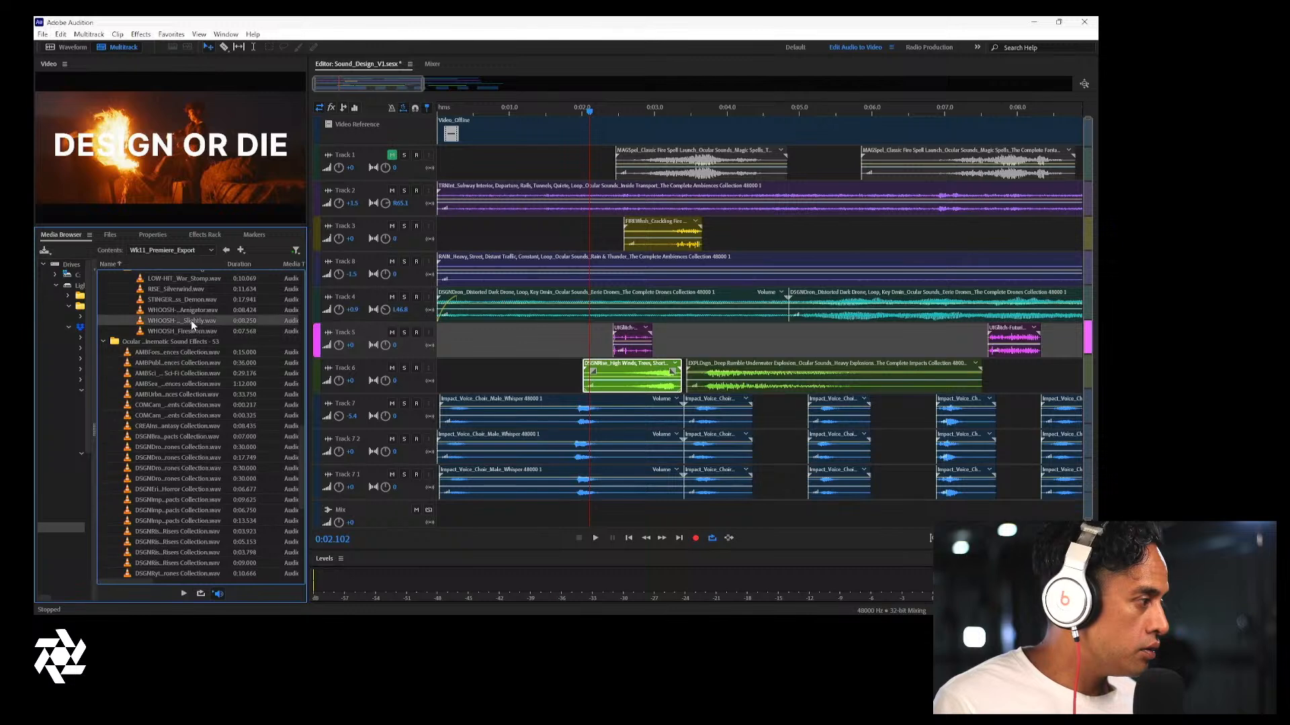
{"action": "scroll", "coordinate": [211, 348], "scroll_direction": "up", "scroll_amount": 2}
{"action": "left_click", "coordinate": [187, 312]}
{"action": "scroll", "coordinate": [195, 337], "scroll_direction": "up", "scroll_amount": 4}
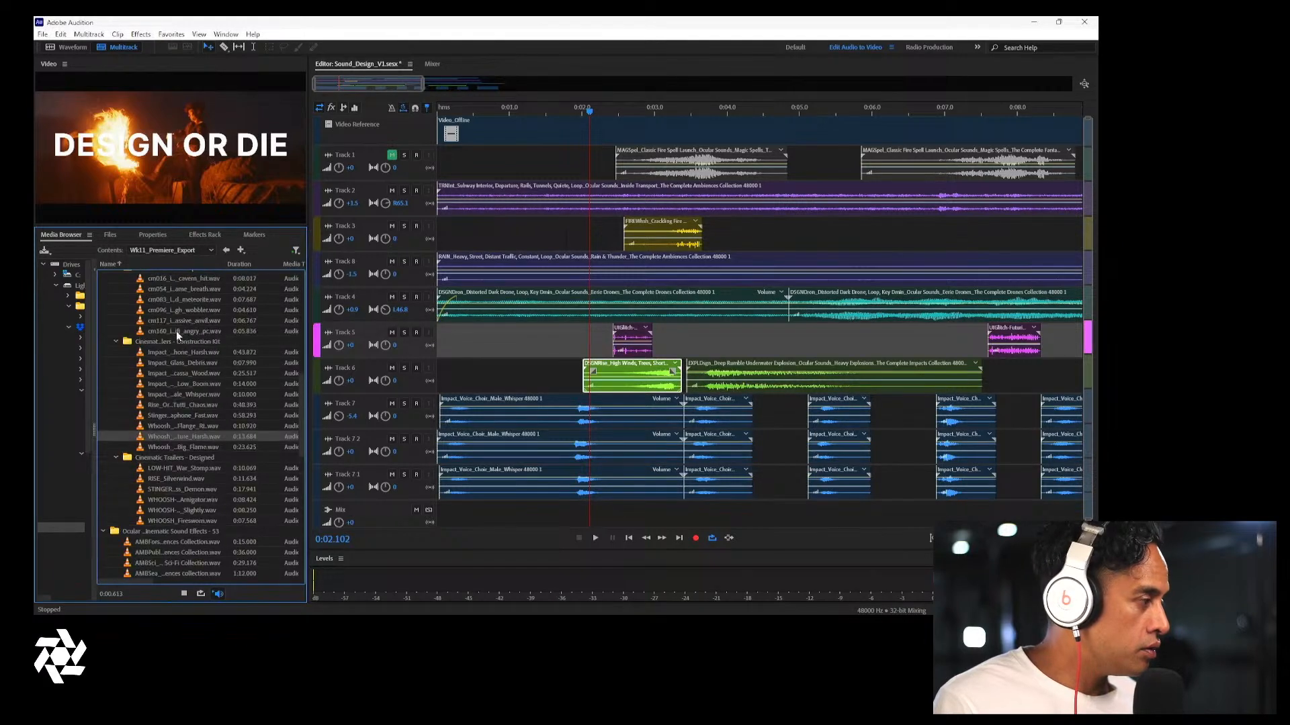
{"action": "left_click", "coordinate": [179, 312]}
{"action": "scroll", "coordinate": [211, 354], "scroll_direction": "up", "scroll_amount": 2}
Place the cm096_impact_high_wobbler clip on Track 5 at about 3.2 seconds, shortened to about 1.4 seconds with a fade-out, and play it
{"action": "left_click", "coordinate": [204, 365]}
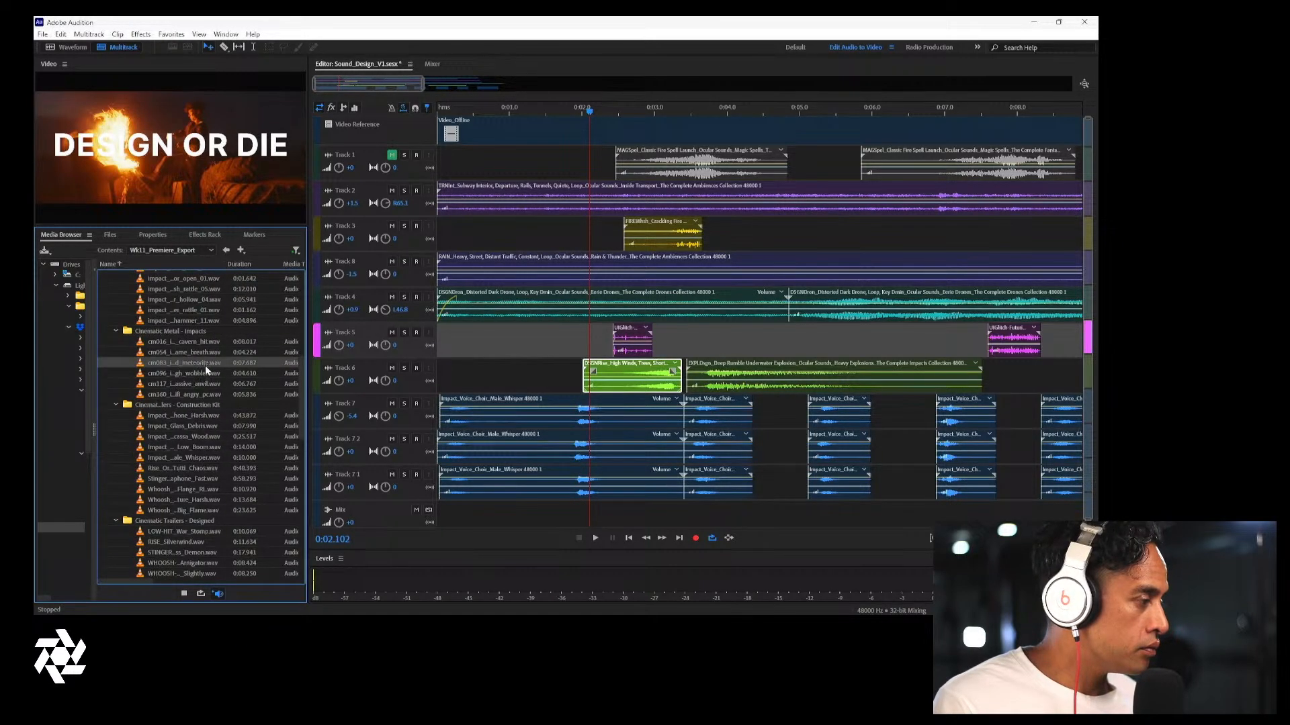
{"action": "left_click", "coordinate": [200, 373]}
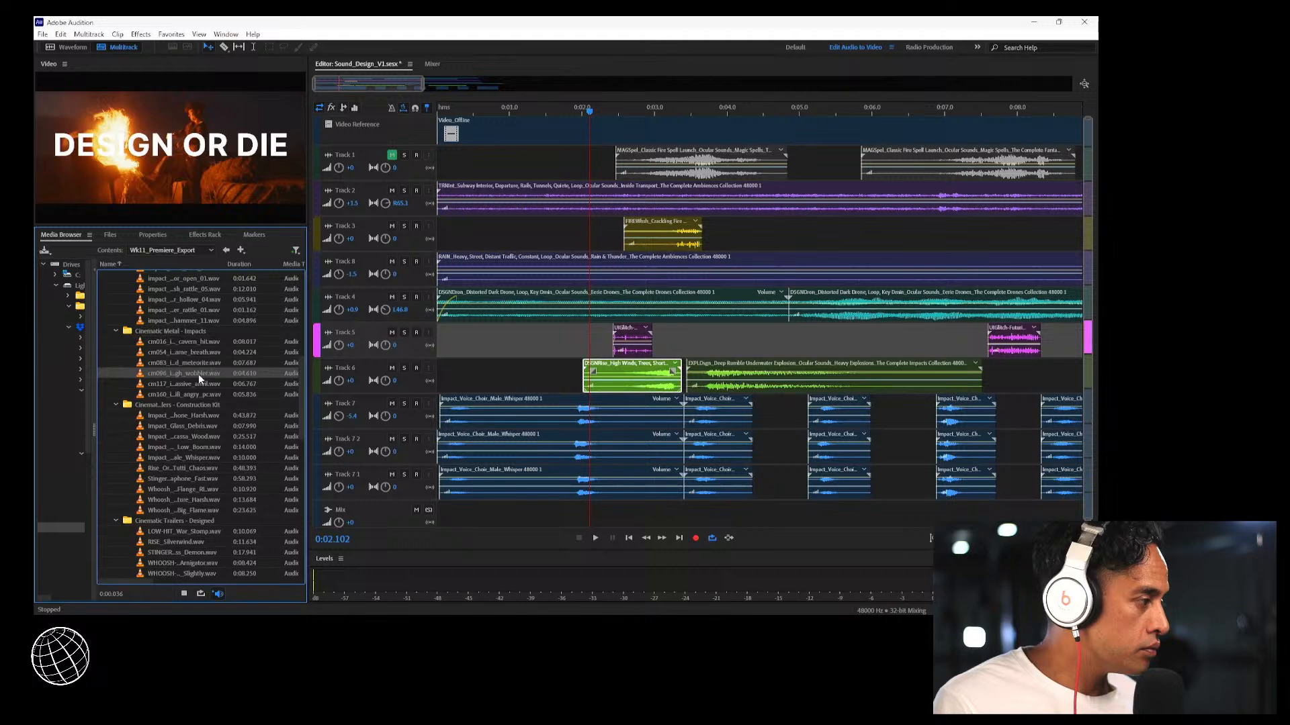
{"action": "left_click_drag", "start_coordinate": [199, 374], "coordinate": [795, 229]}
{"action": "left_click_drag", "start_coordinate": [1070, 246], "coordinate": [709, 343]}
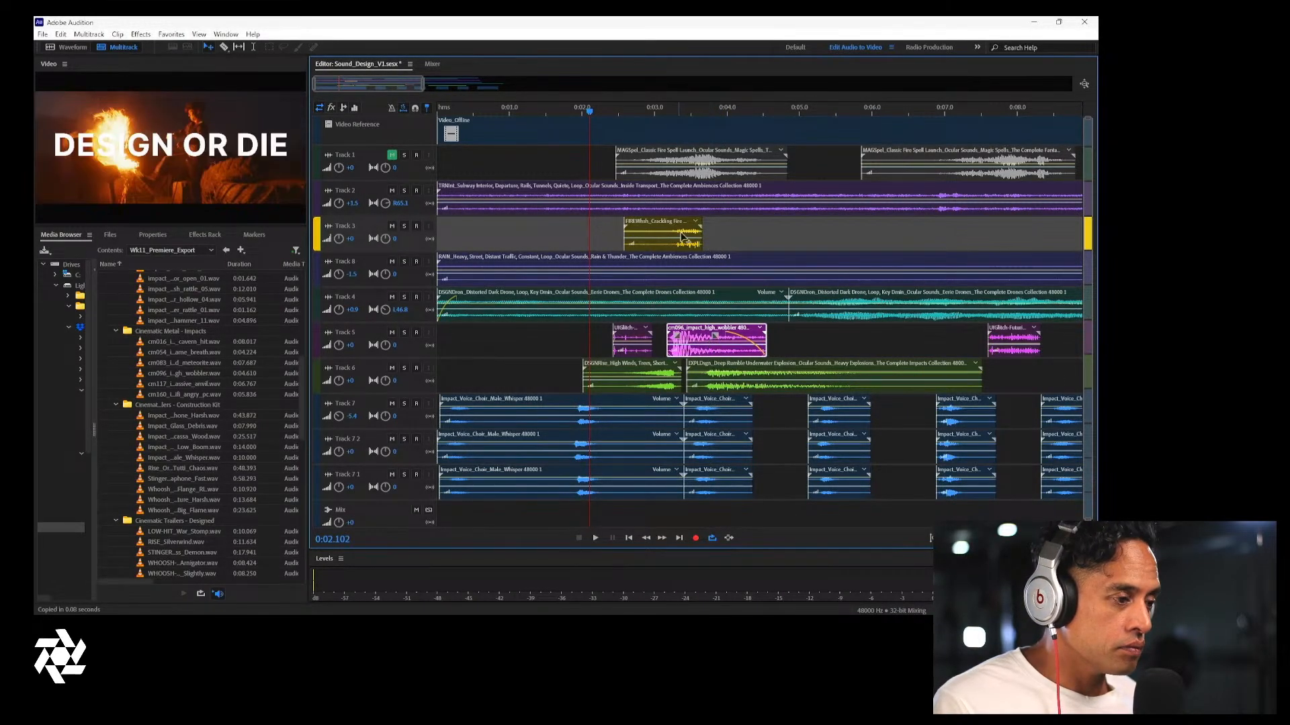
{"action": "key", "text": "space"}
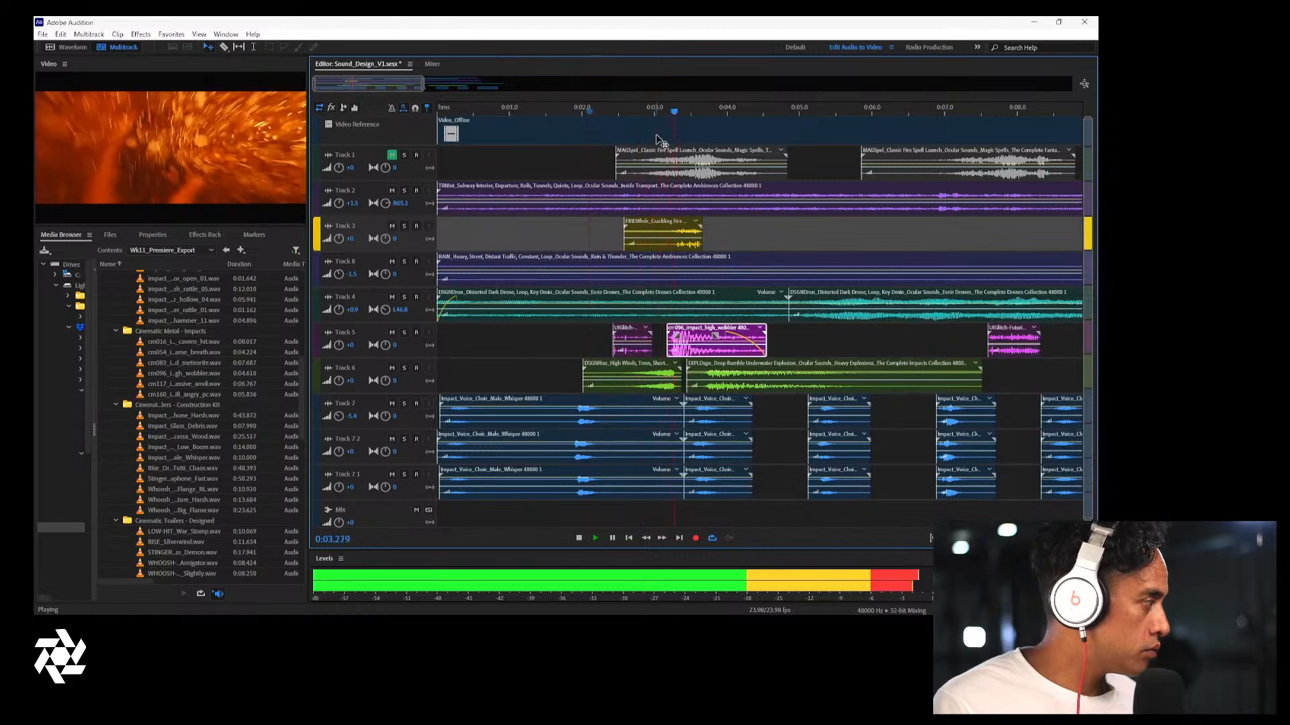
{"action": "key", "text": "space"}
Move the high wobbler impact clip on Track 5 to start at about 3.8 seconds and play it with Track 5 soloed
{"action": "left_click_drag", "start_coordinate": [737, 353], "coordinate": [779, 353]}
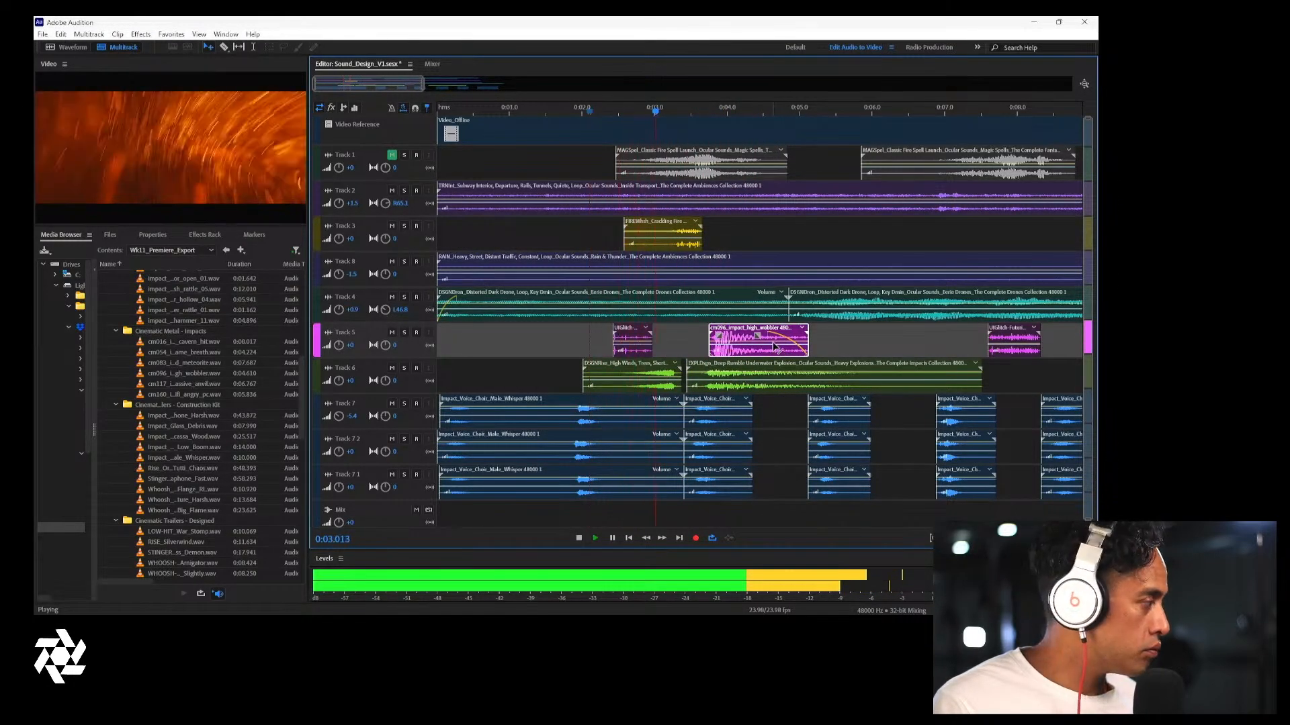
{"action": "key", "text": "space"}
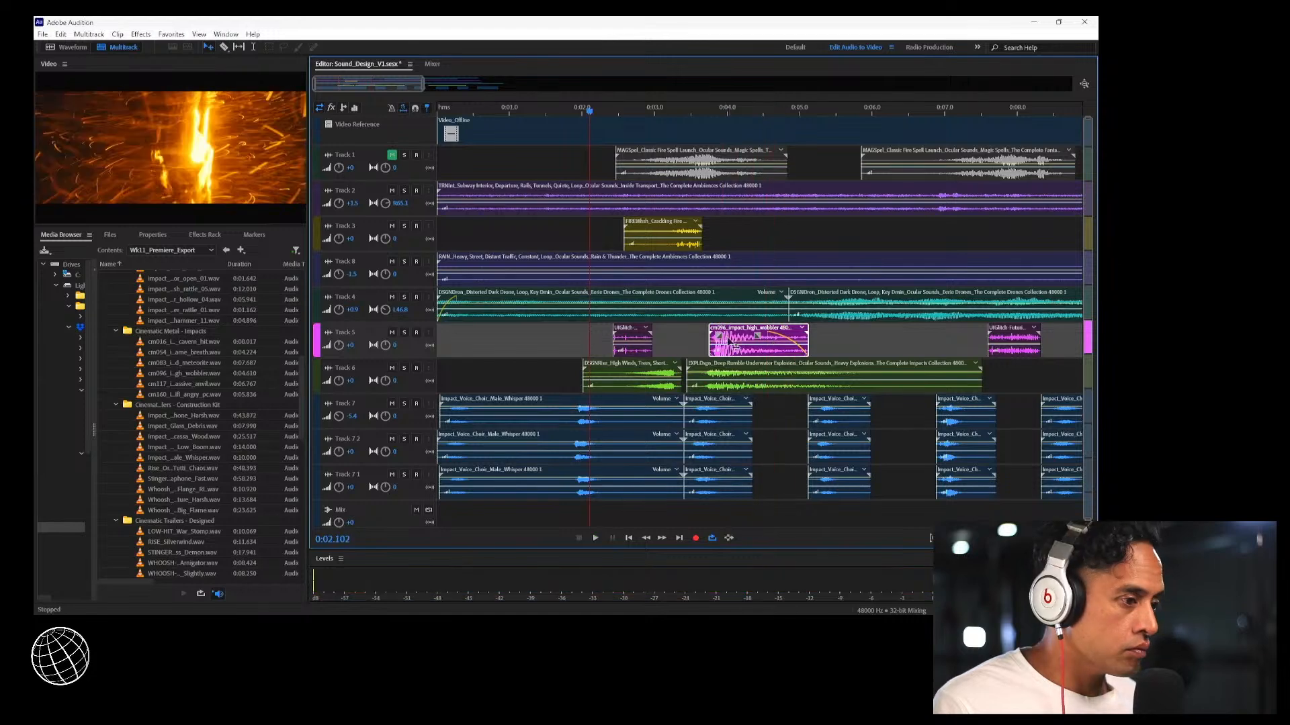
{"action": "left_click", "coordinate": [405, 334]}
{"action": "key", "text": "space"}
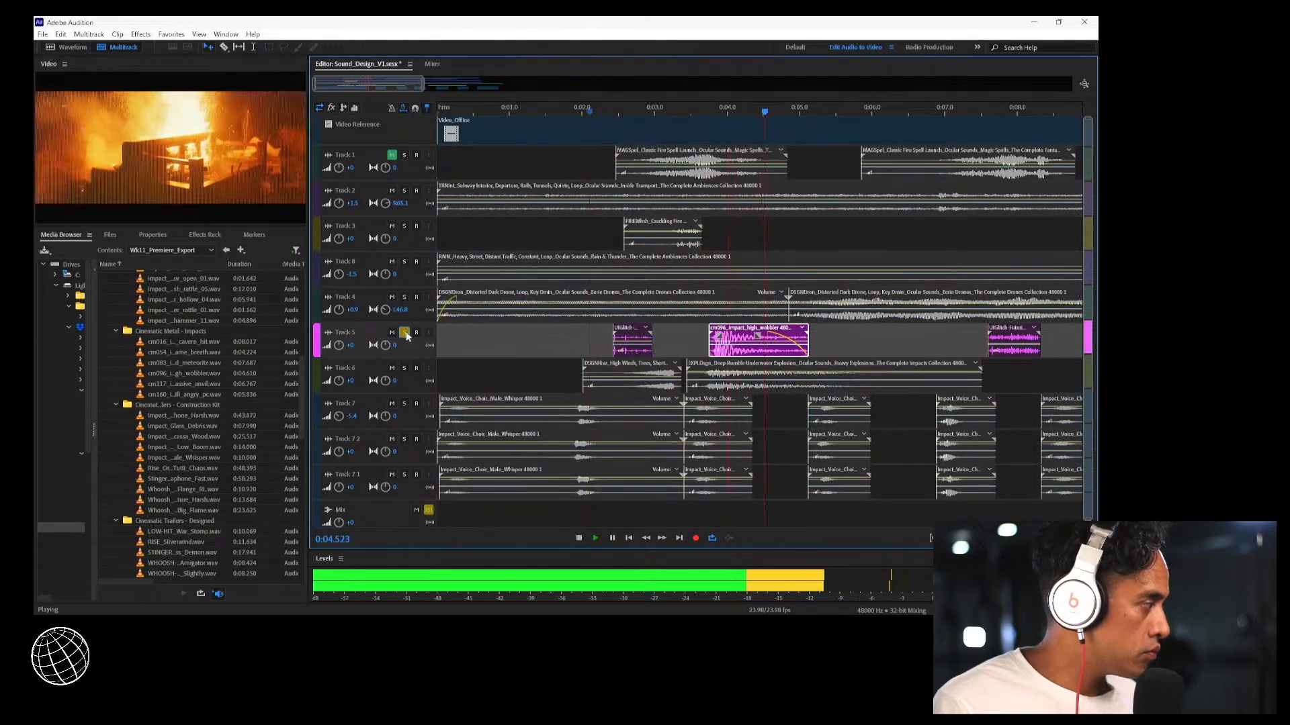
{"action": "key", "text": "space"}
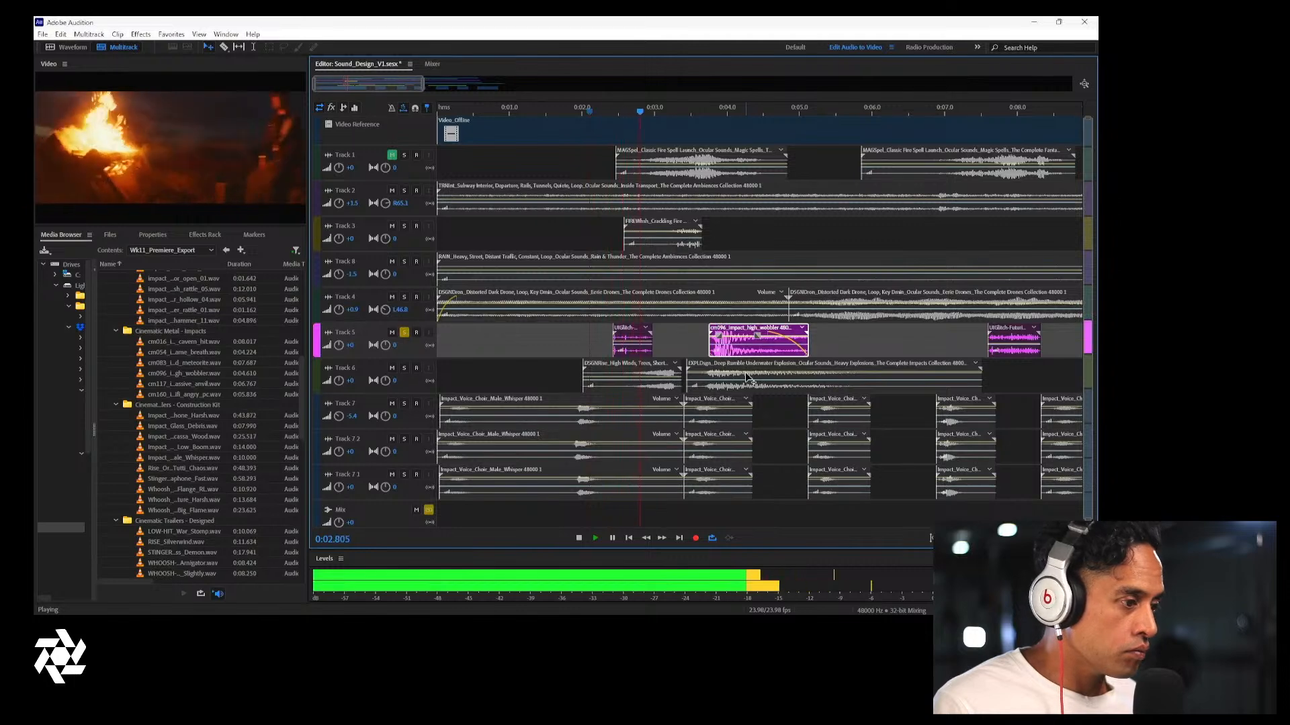
{"action": "key", "text": "space"}
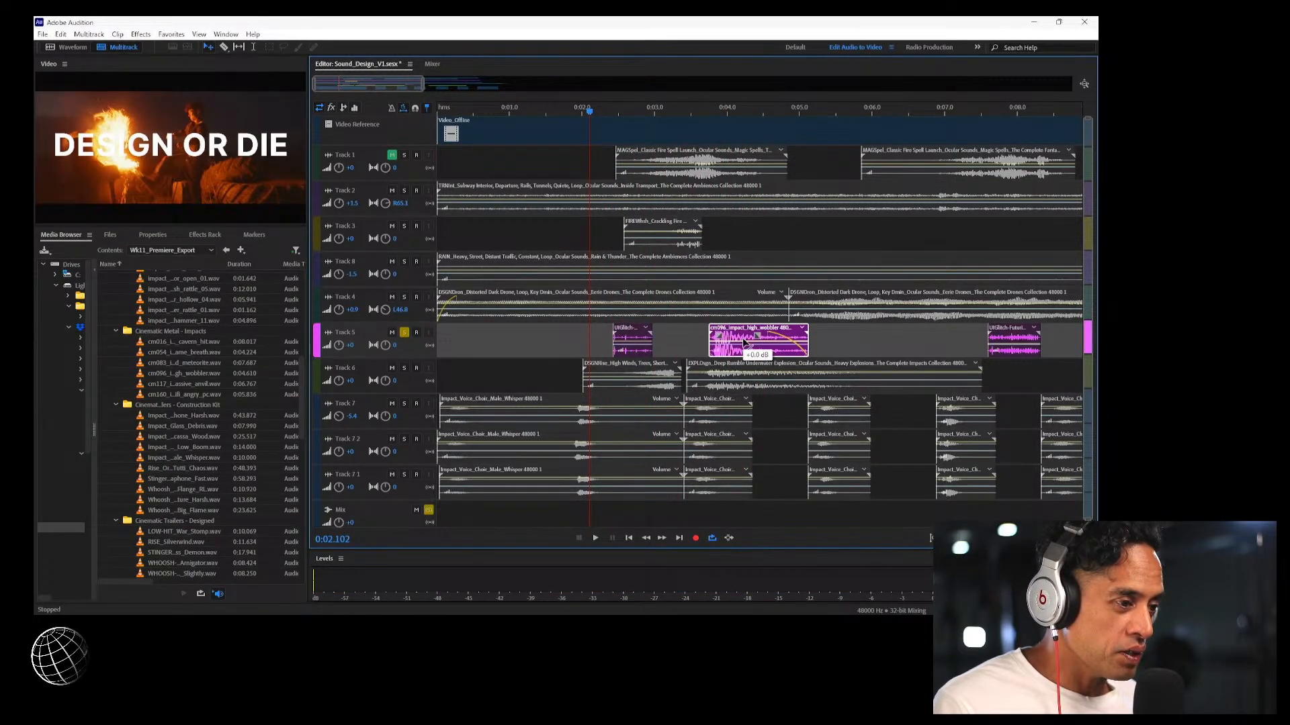
Increase the track heights, solo Track 6 together with Track 5, and play both from about 2.1 seconds
{"action": "scroll", "coordinate": [722, 362], "scroll_direction": "up", "scroll_amount": 2}
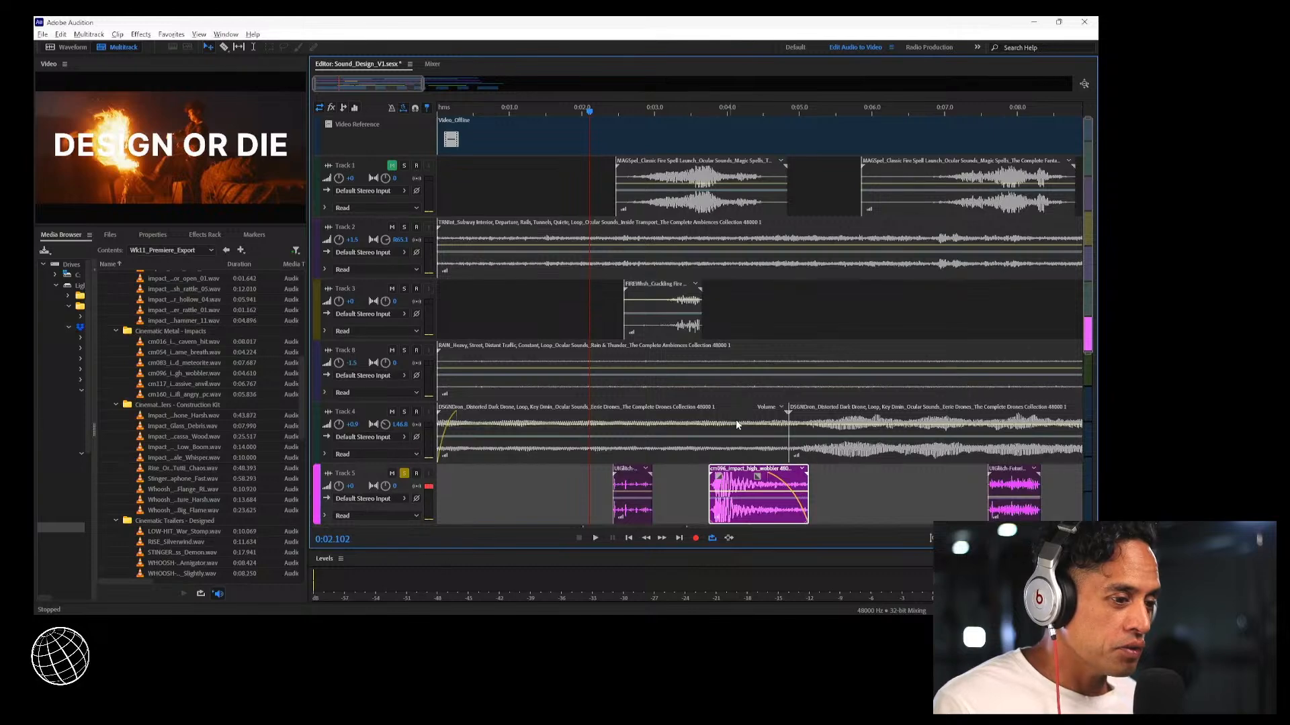
{"action": "scroll", "coordinate": [782, 355], "scroll_direction": "down", "scroll_amount": 4}
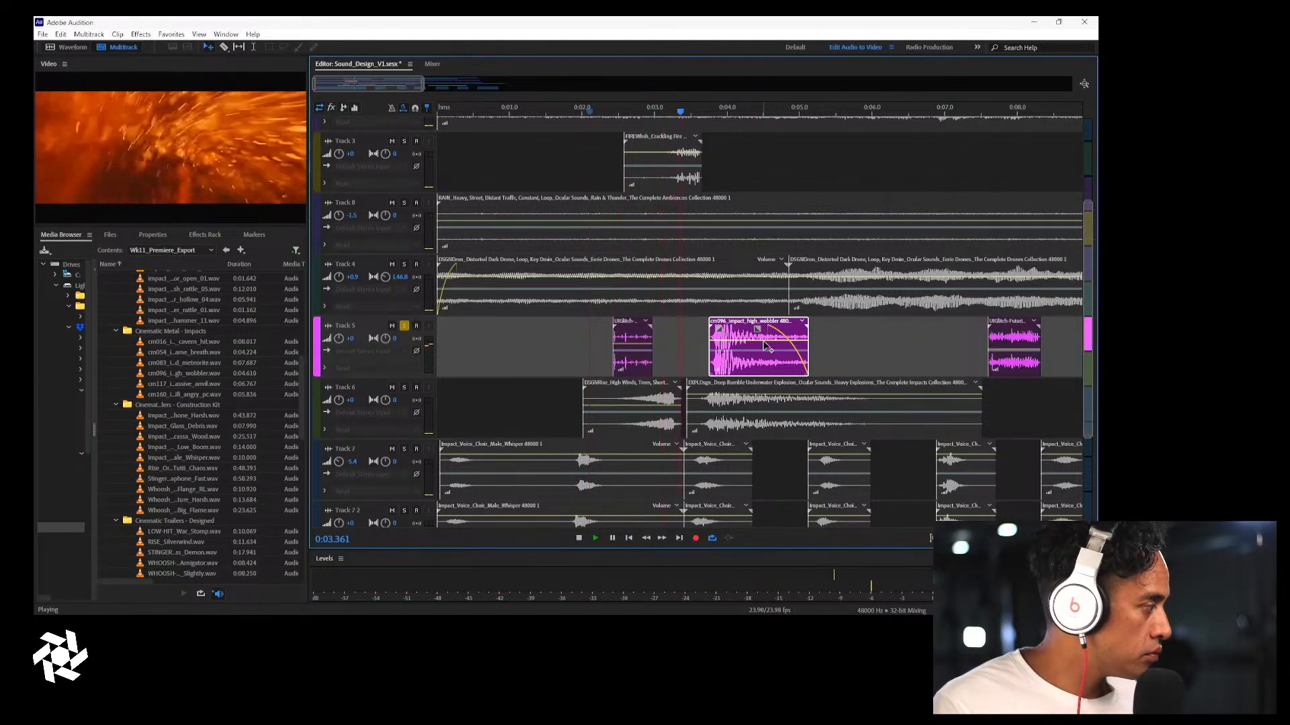
{"action": "key", "text": "space"}
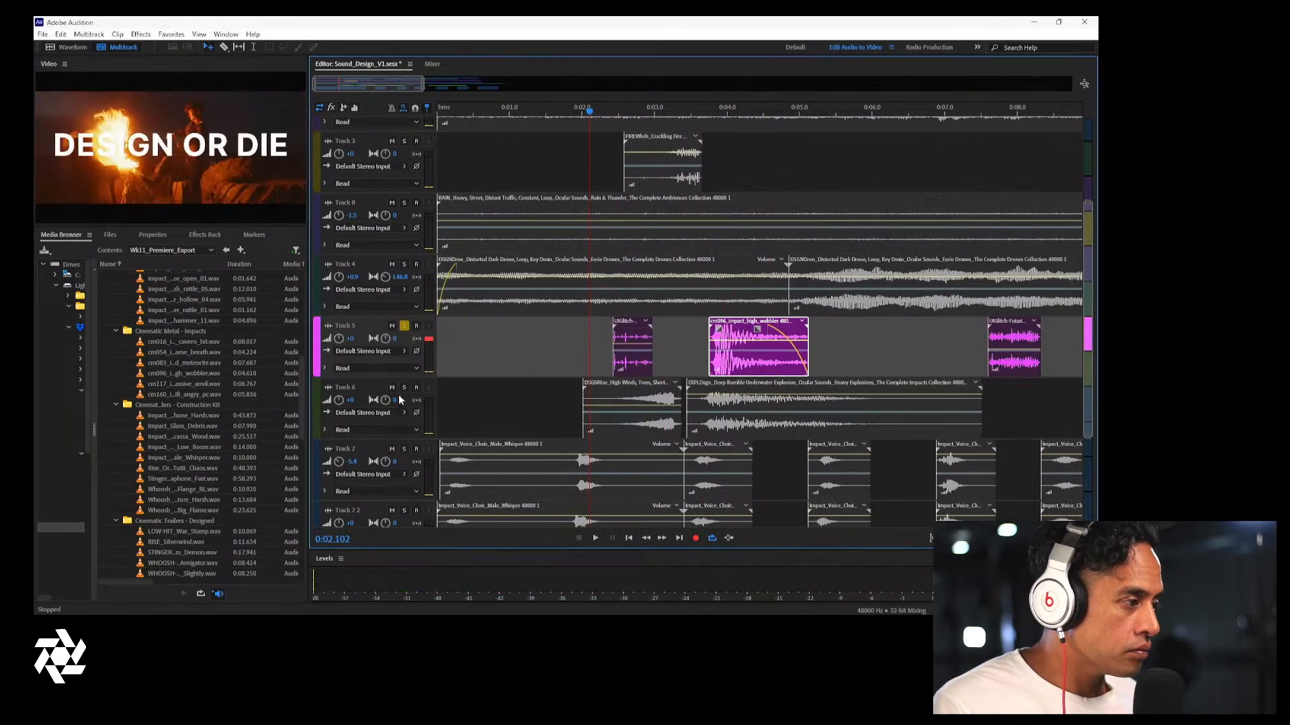
{"action": "left_click", "coordinate": [403, 390]}
{"action": "left_click", "coordinate": [403, 388]}
{"action": "key", "text": "space"}
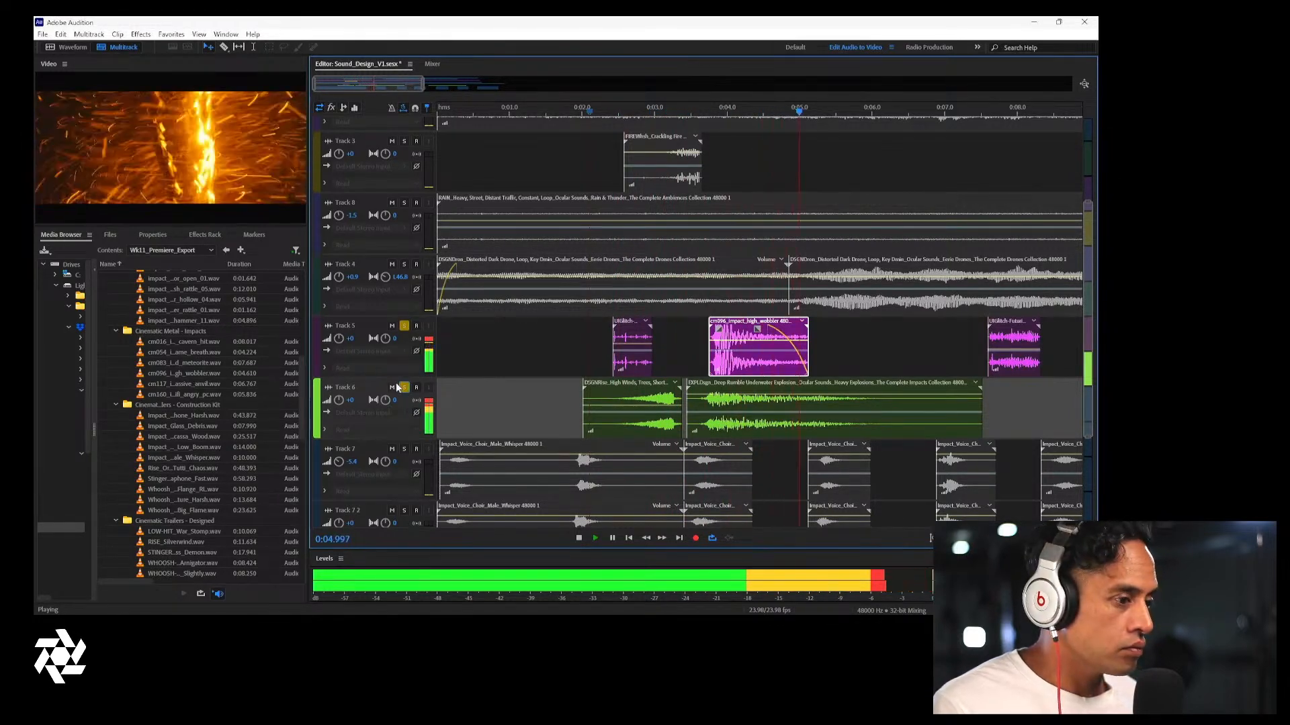
{"action": "key", "text": "space"}
Try the high wobbler impact clip on Track 5 starting at about 3.9 seconds and play it with the soloed tracks
{"action": "left_click_drag", "start_coordinate": [751, 371], "coordinate": [760, 375]}
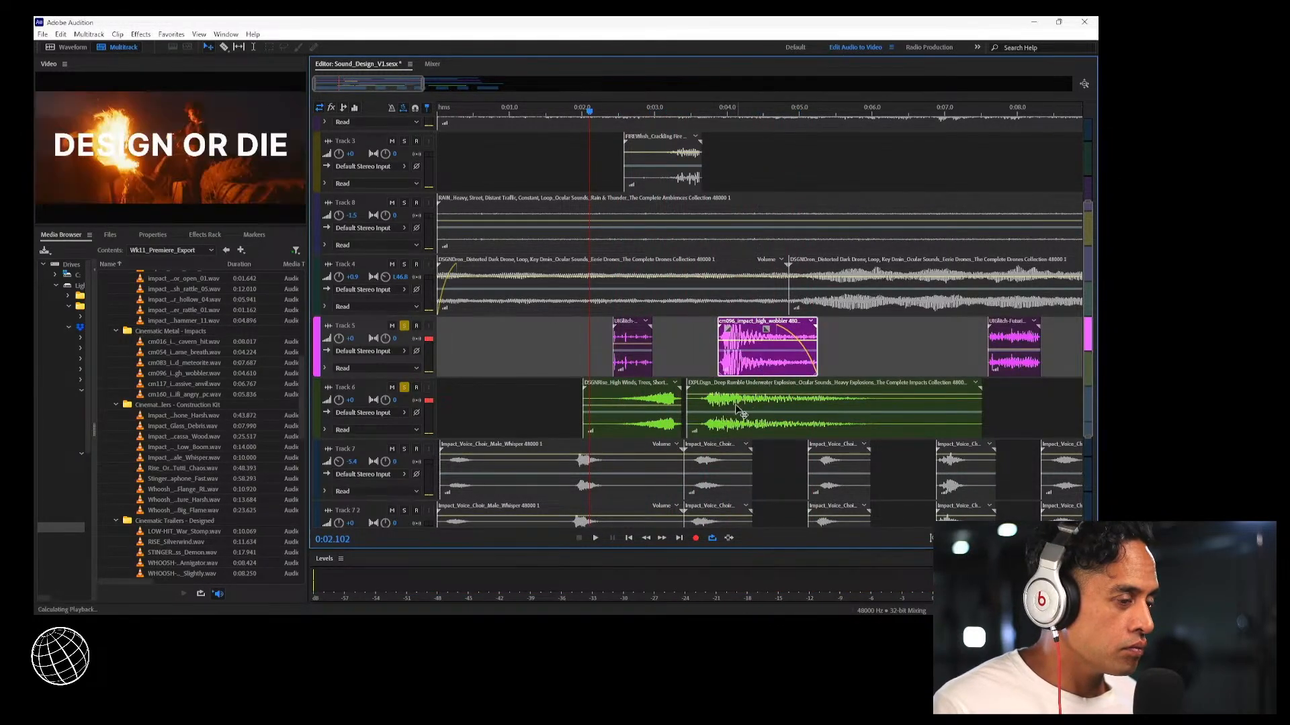
{"action": "key", "text": "space"}
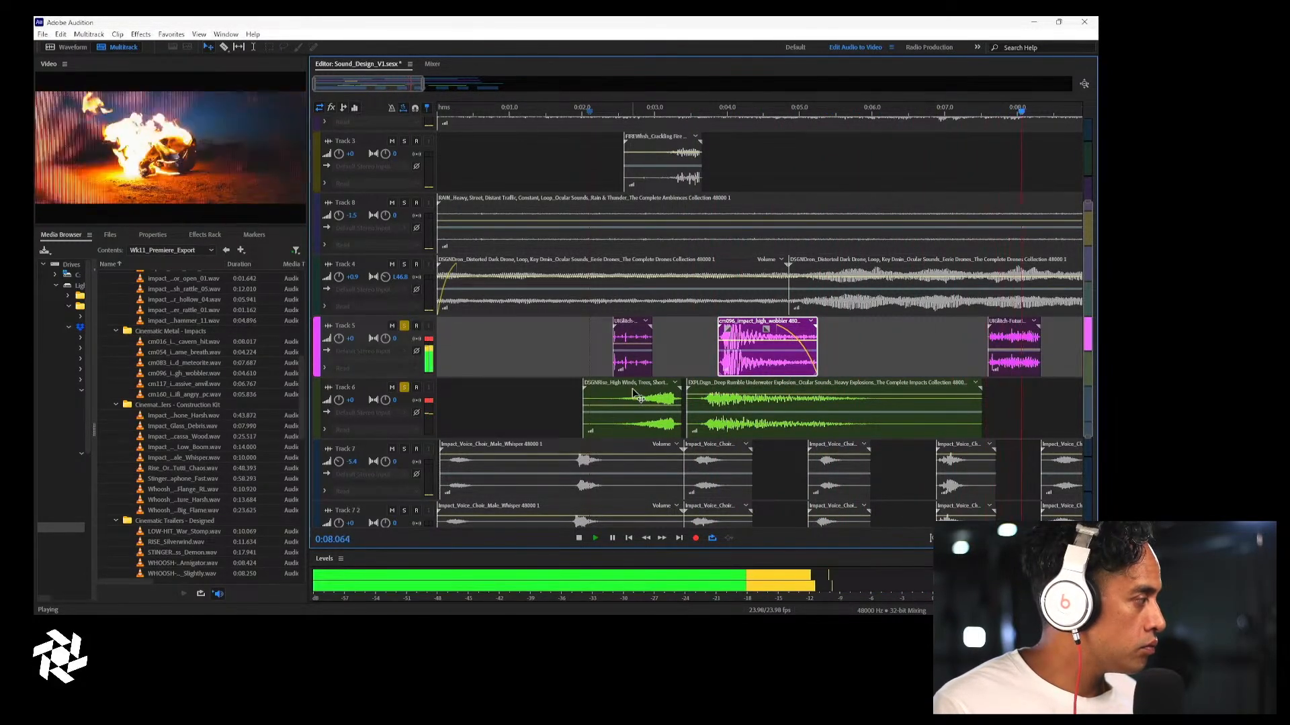
{"action": "key", "text": "space"}
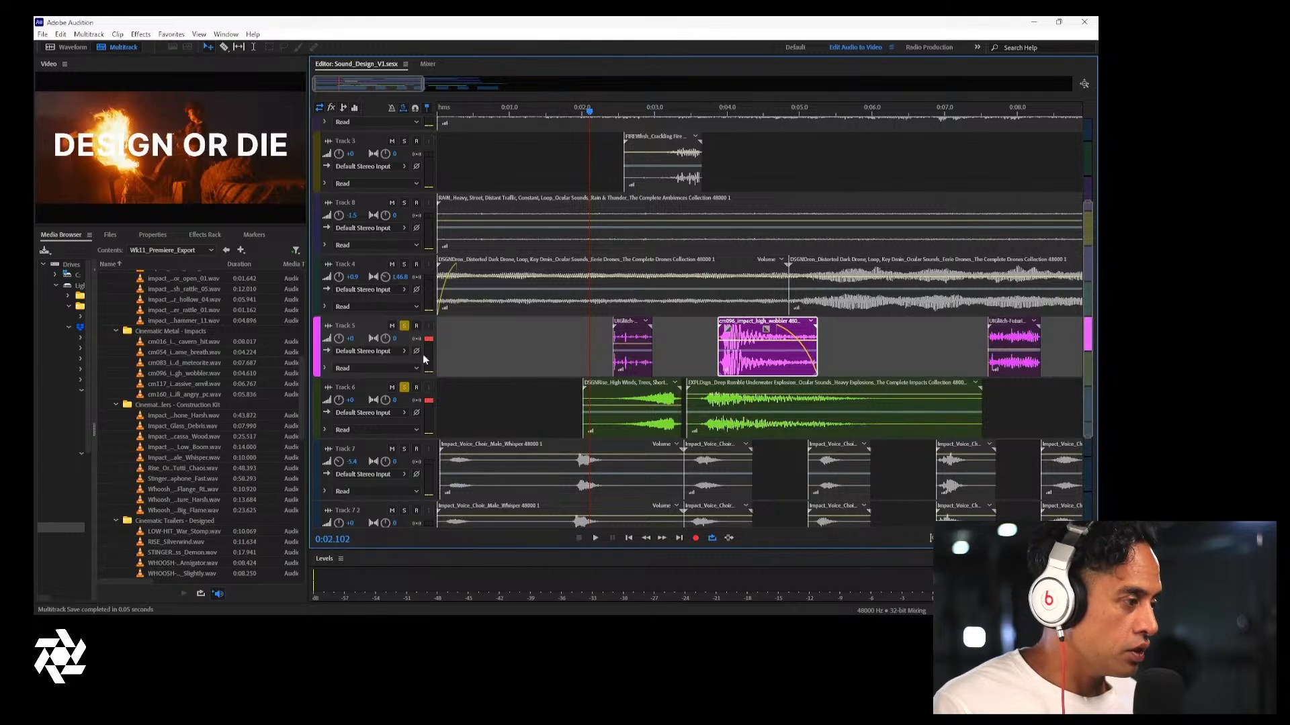
Turn off the solo on Tracks 5 and 6 and play the full mix from the beginning of the session
{"action": "left_click", "coordinate": [405, 327]}
{"action": "left_click", "coordinate": [404, 388]}
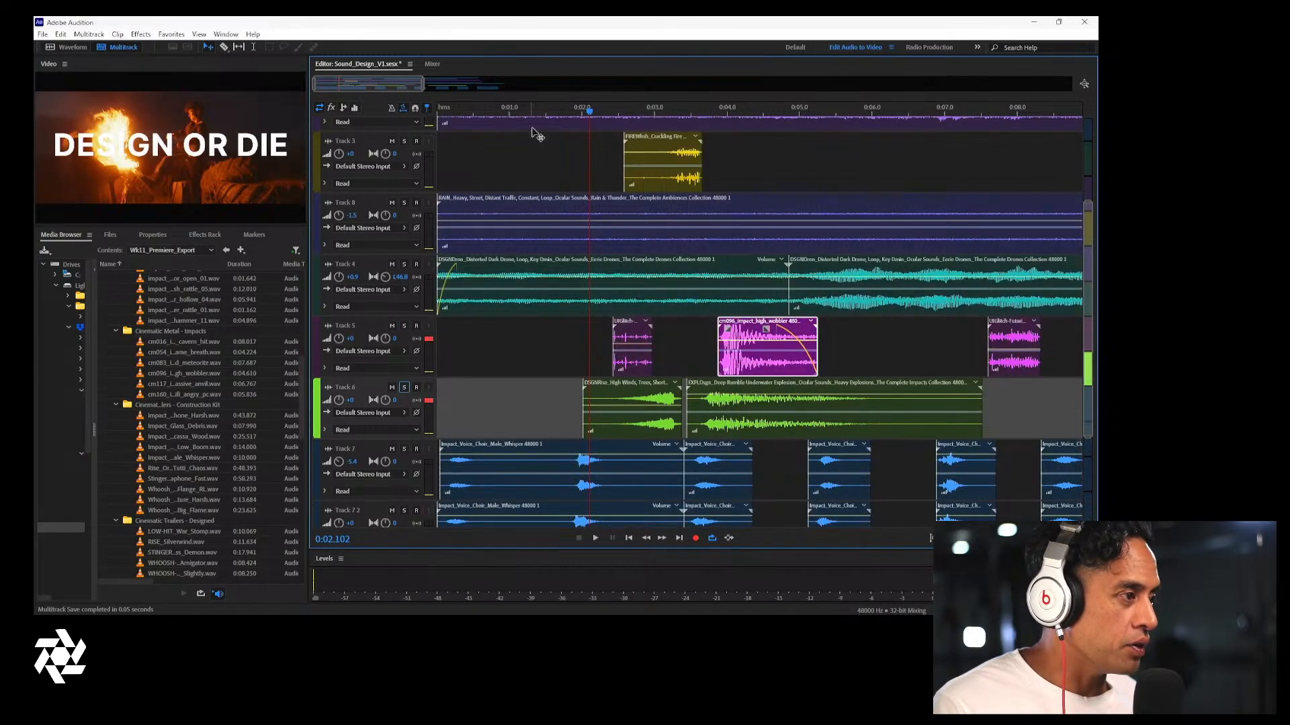
{"action": "left_click", "coordinate": [486, 111]}
{"action": "key", "text": "space"}
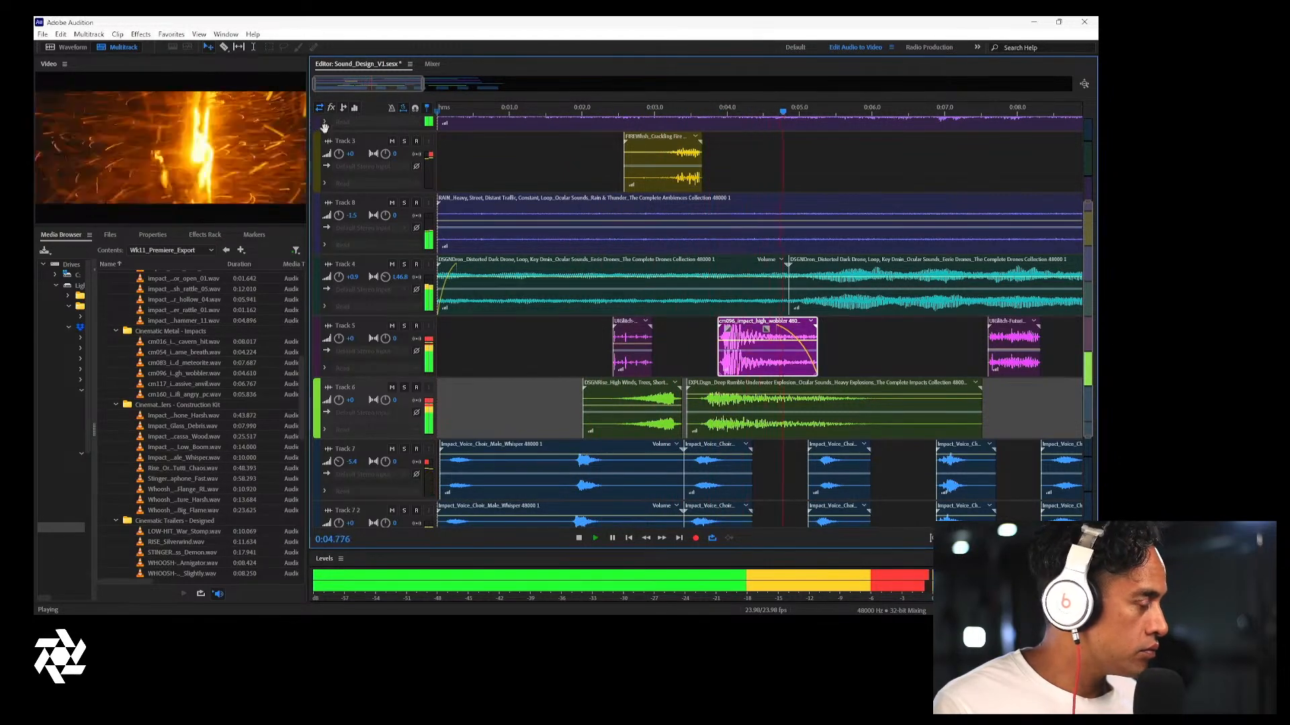
{"action": "key", "text": "space"}
Move the high wobbler impact clip on Track 5 back to about 3.8 seconds and play the full mix from the start
{"action": "left_click_drag", "start_coordinate": [753, 374], "coordinate": [744, 372]}
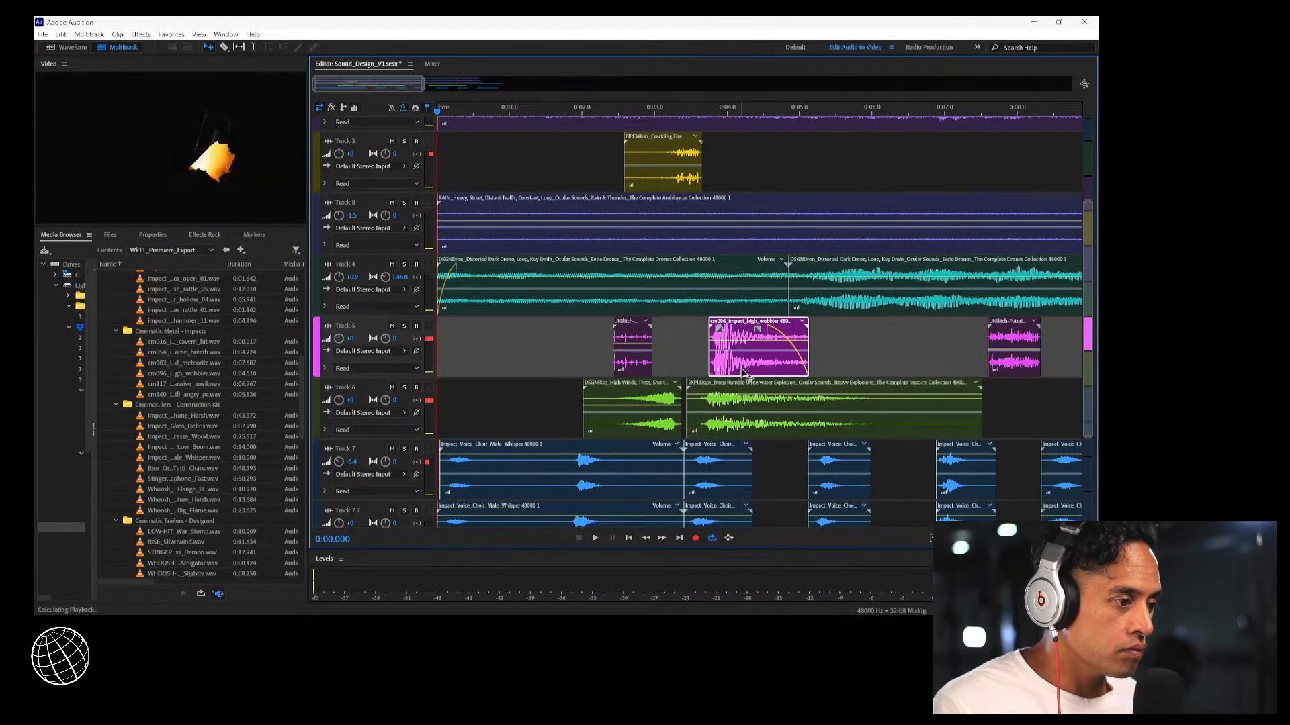
{"action": "key", "text": "space"}
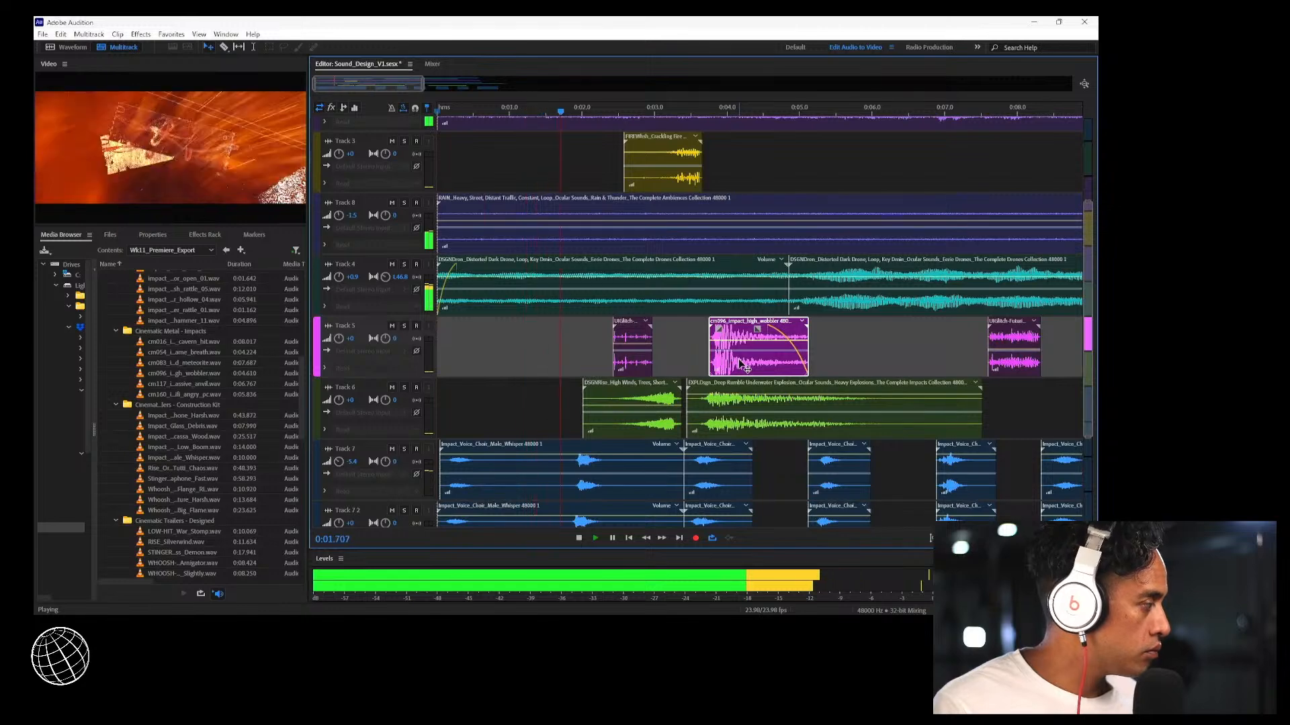
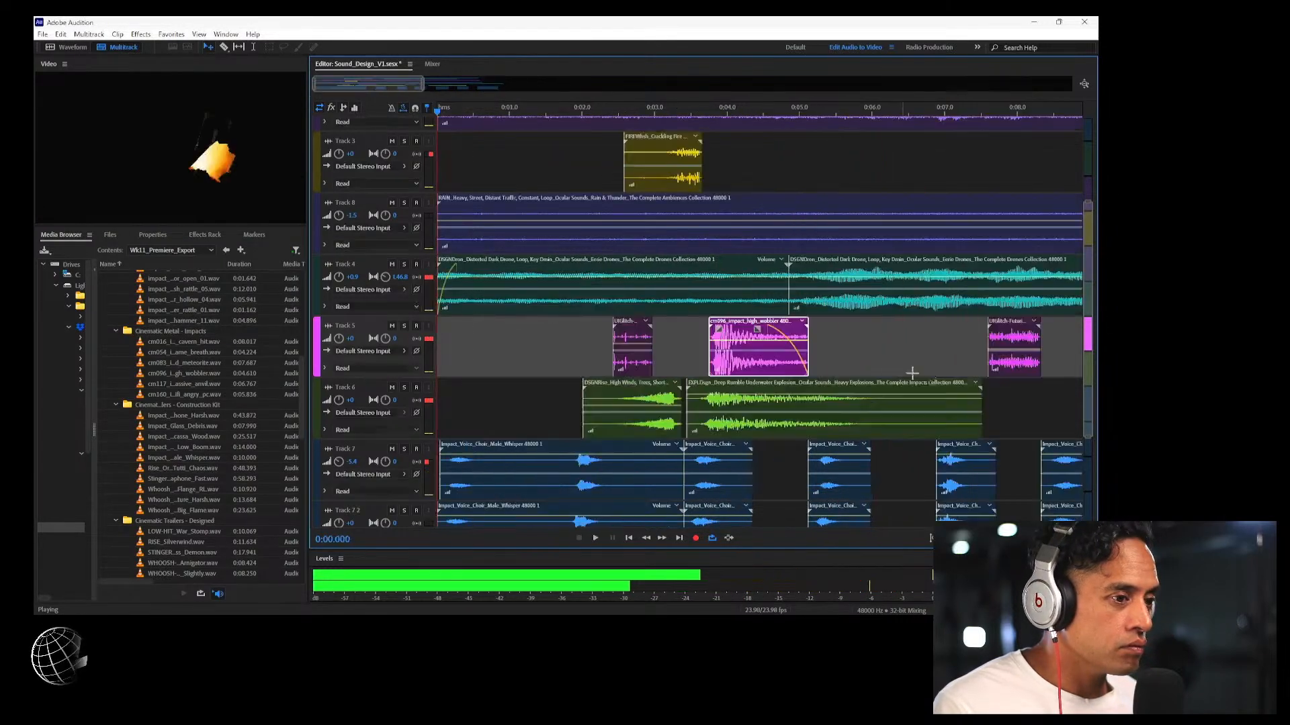
{"action": "key", "text": "space"}
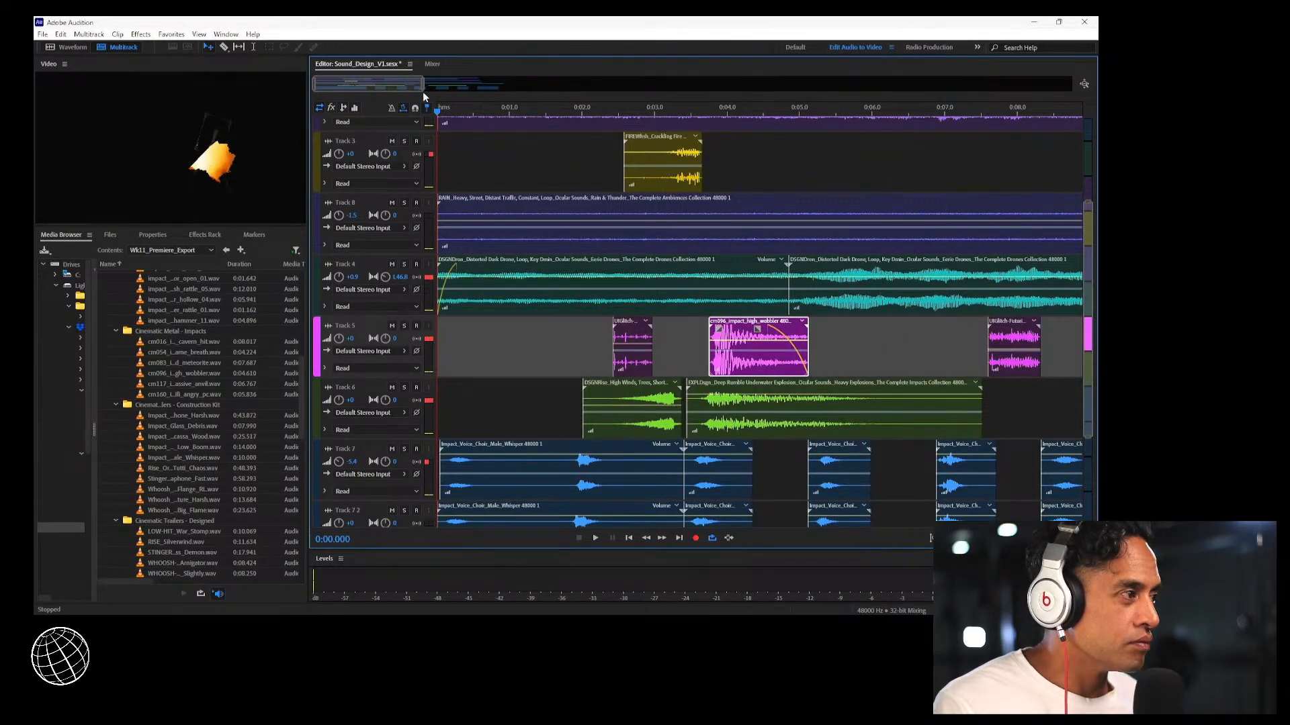
Shorten the last dark drone clip on Track 4 to end at about 14.3 seconds, save the session and play the mix
{"action": "left_click_drag", "start_coordinate": [423, 86], "coordinate": [563, 85]}
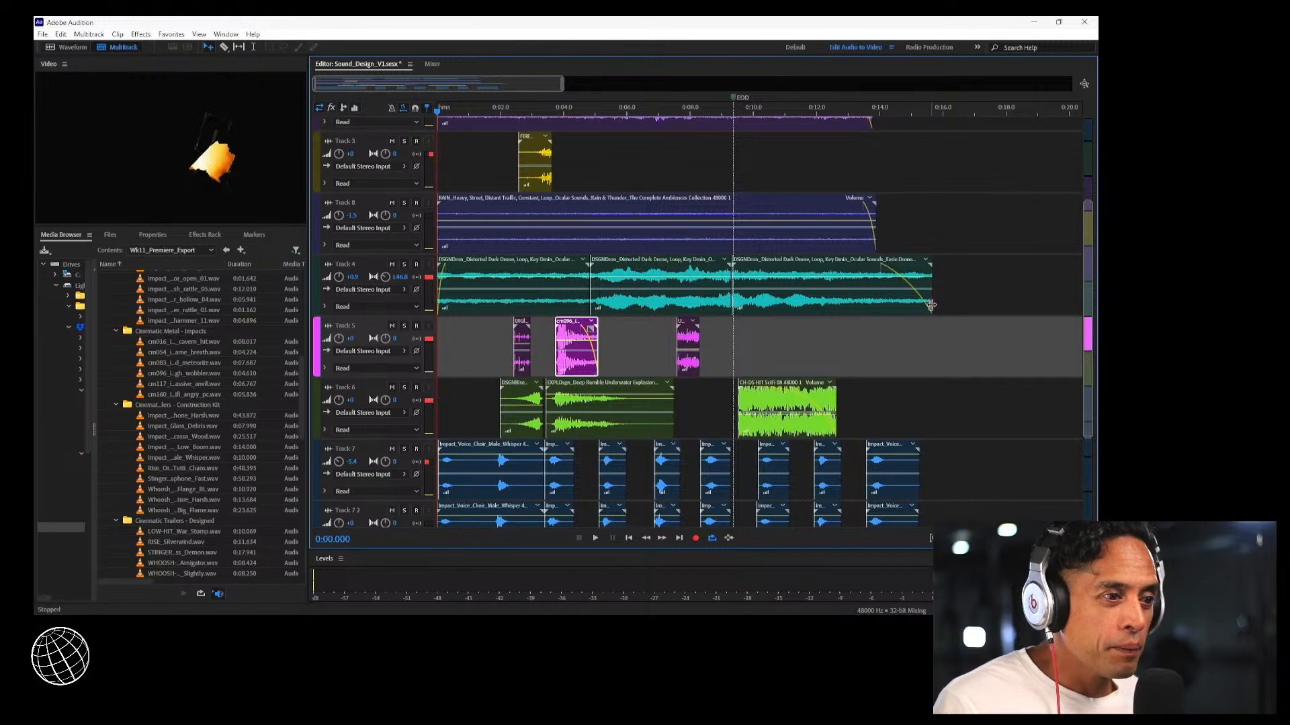
{"action": "left_click_drag", "start_coordinate": [931, 305], "coordinate": [859, 268]}
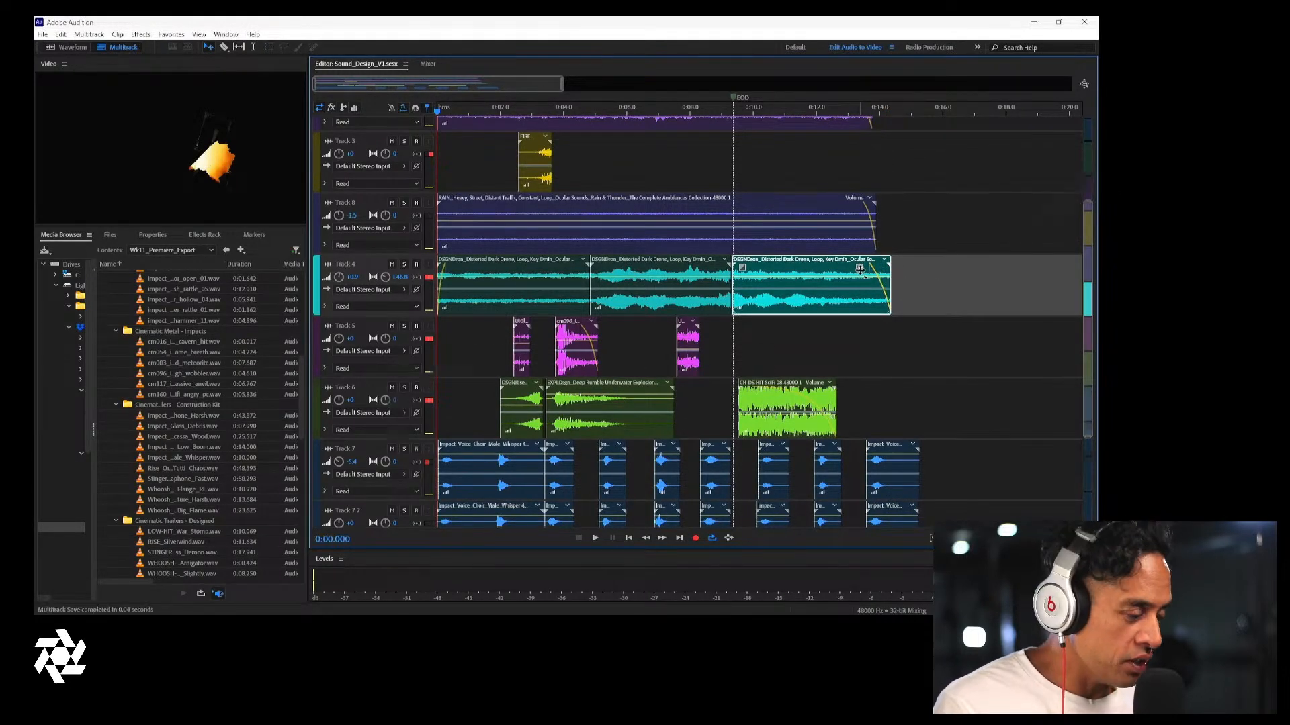
{"action": "key", "text": "space"}
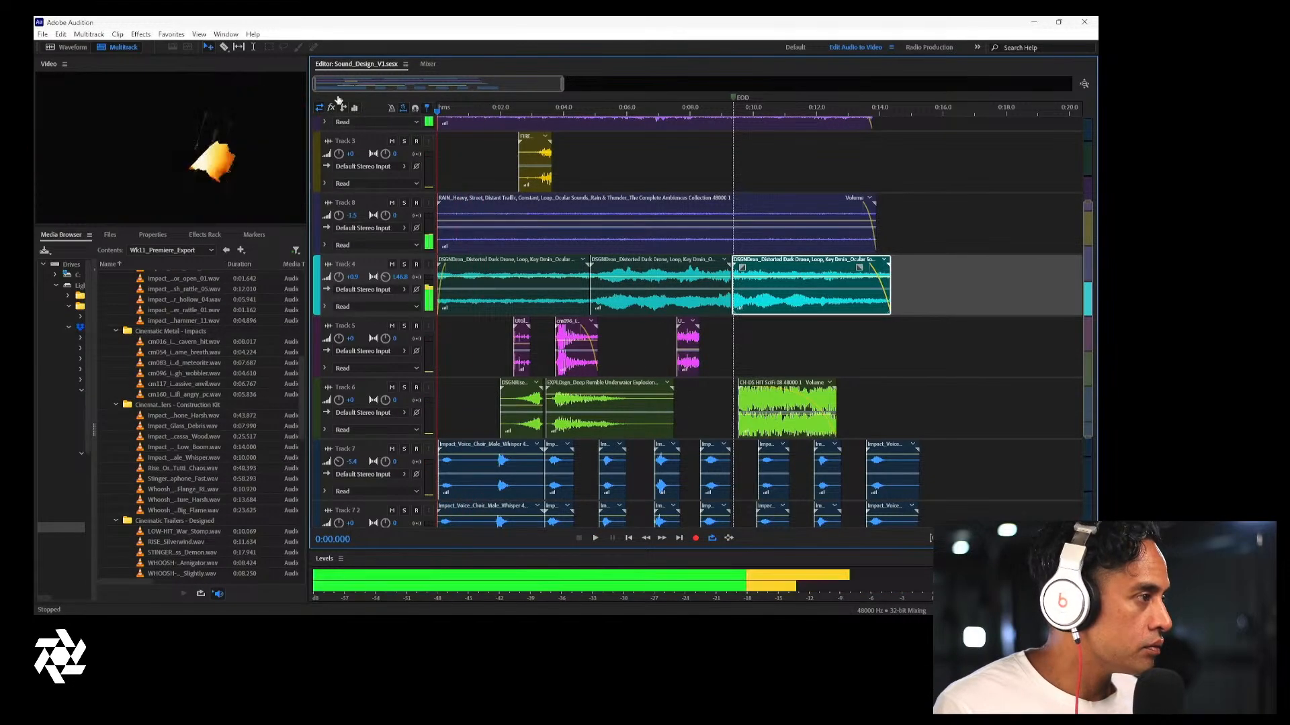
Audition the metal construction kit impact sounds, including the rattle, hollow, open, dark, long and sustained variants
{"action": "left_click", "coordinate": [199, 310]}
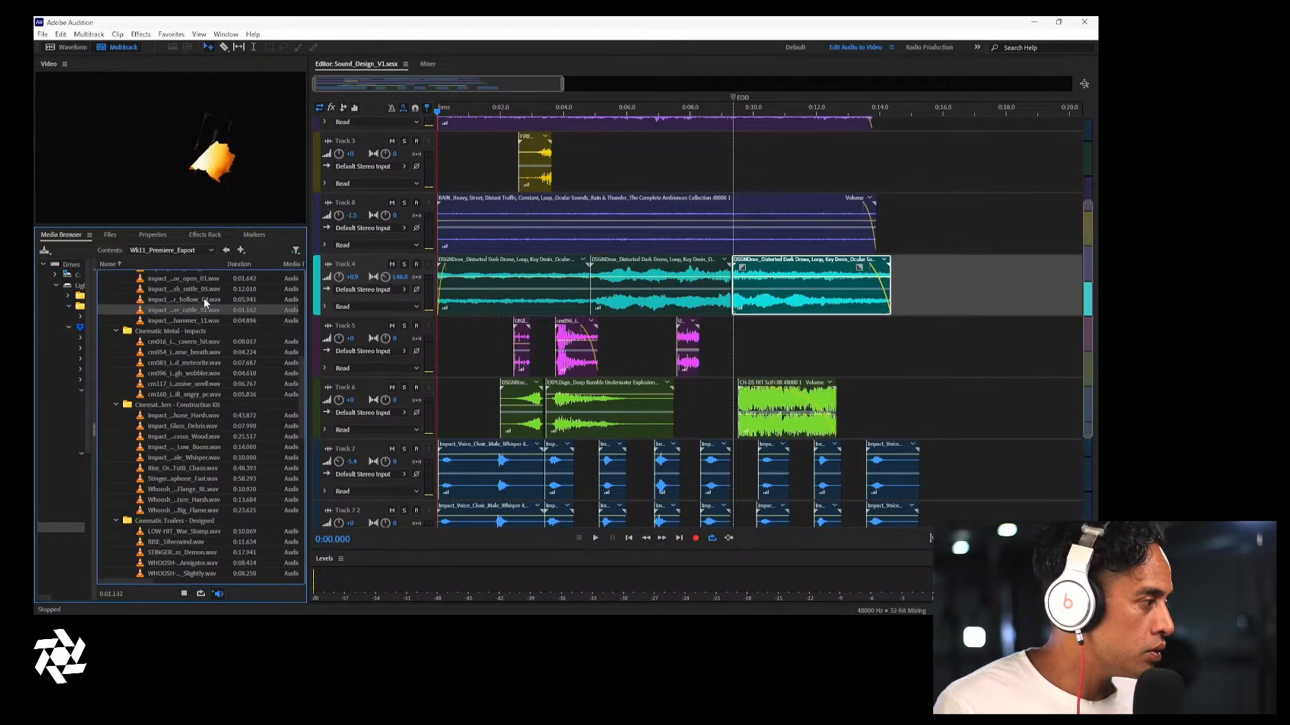
{"action": "left_click", "coordinate": [204, 299]}
{"action": "left_click", "coordinate": [207, 289]}
{"action": "scroll", "coordinate": [215, 316], "scroll_direction": "up", "scroll_amount": 2}
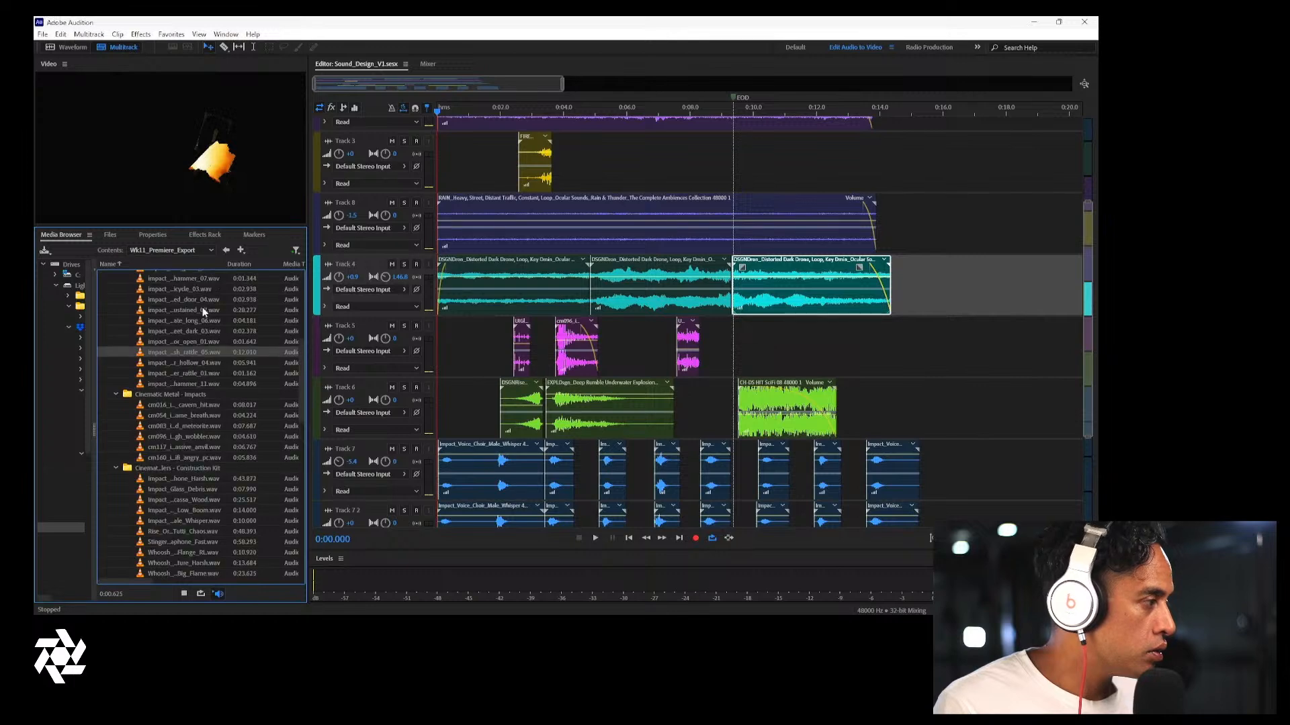
{"action": "left_click", "coordinate": [208, 340]}
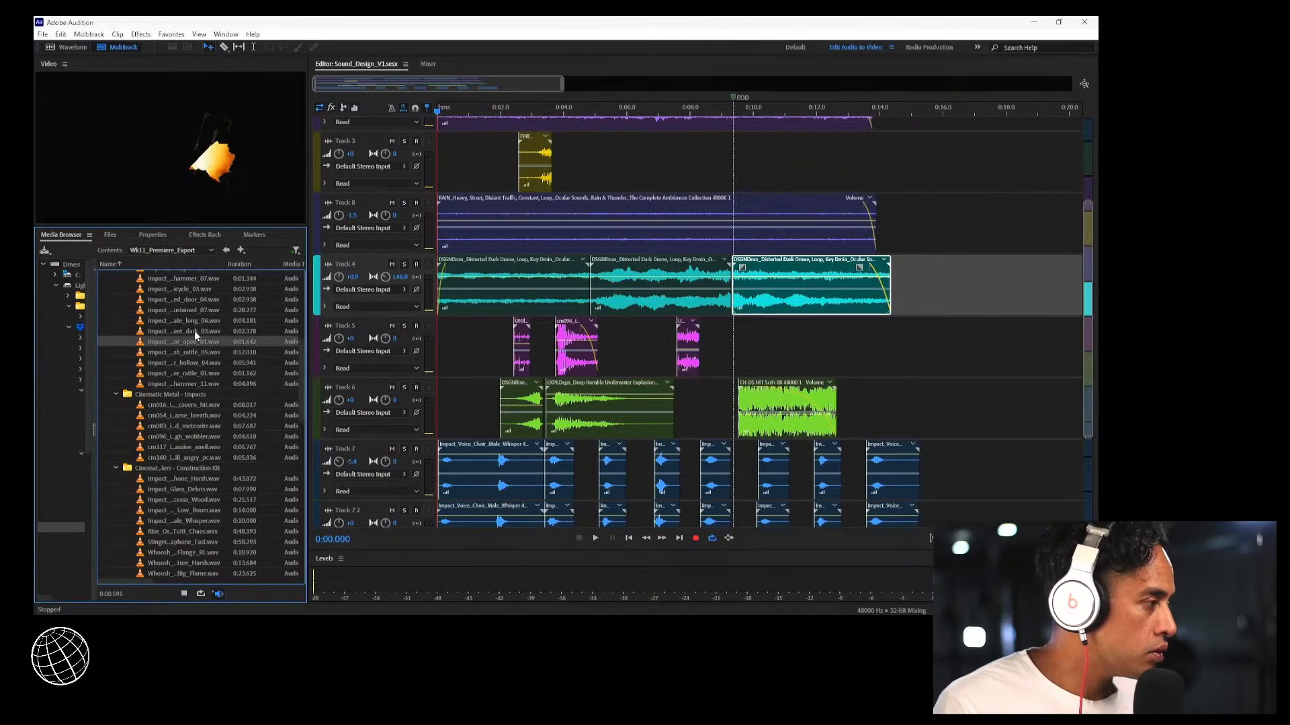
{"action": "left_click", "coordinate": [195, 331]}
{"action": "left_click", "coordinate": [198, 322]}
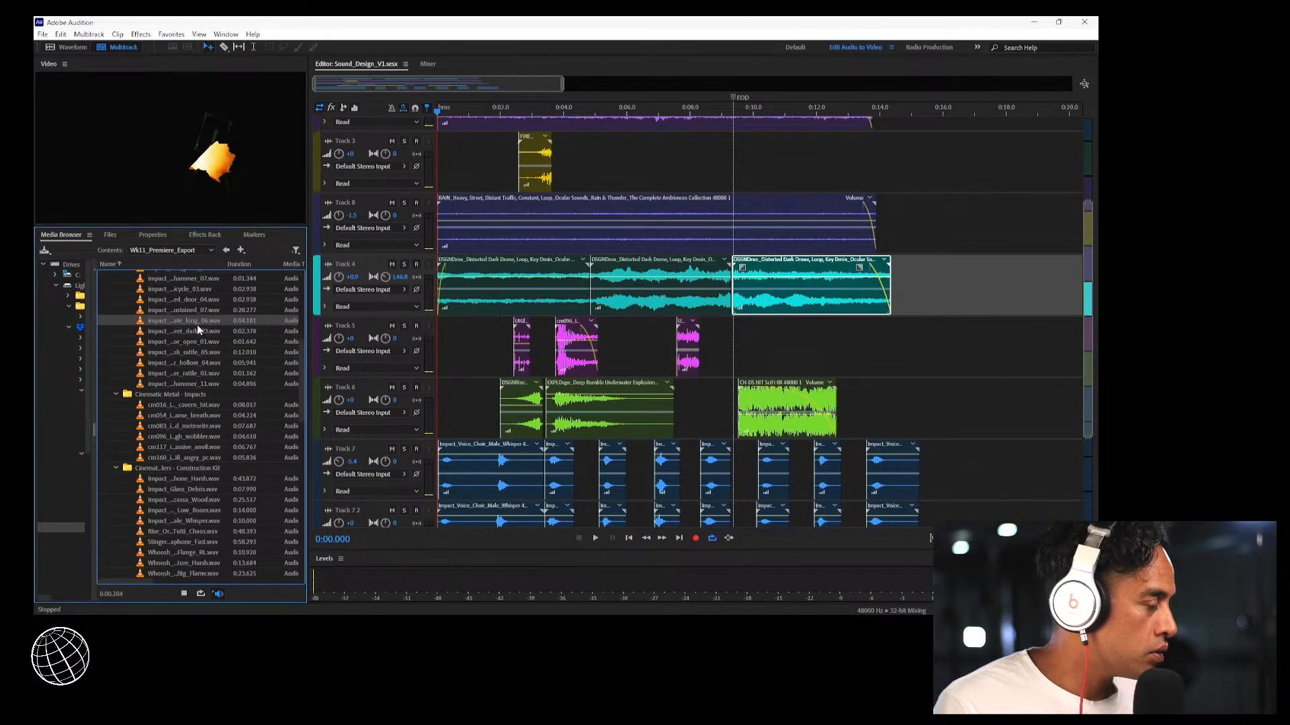
{"action": "left_click", "coordinate": [196, 310]}
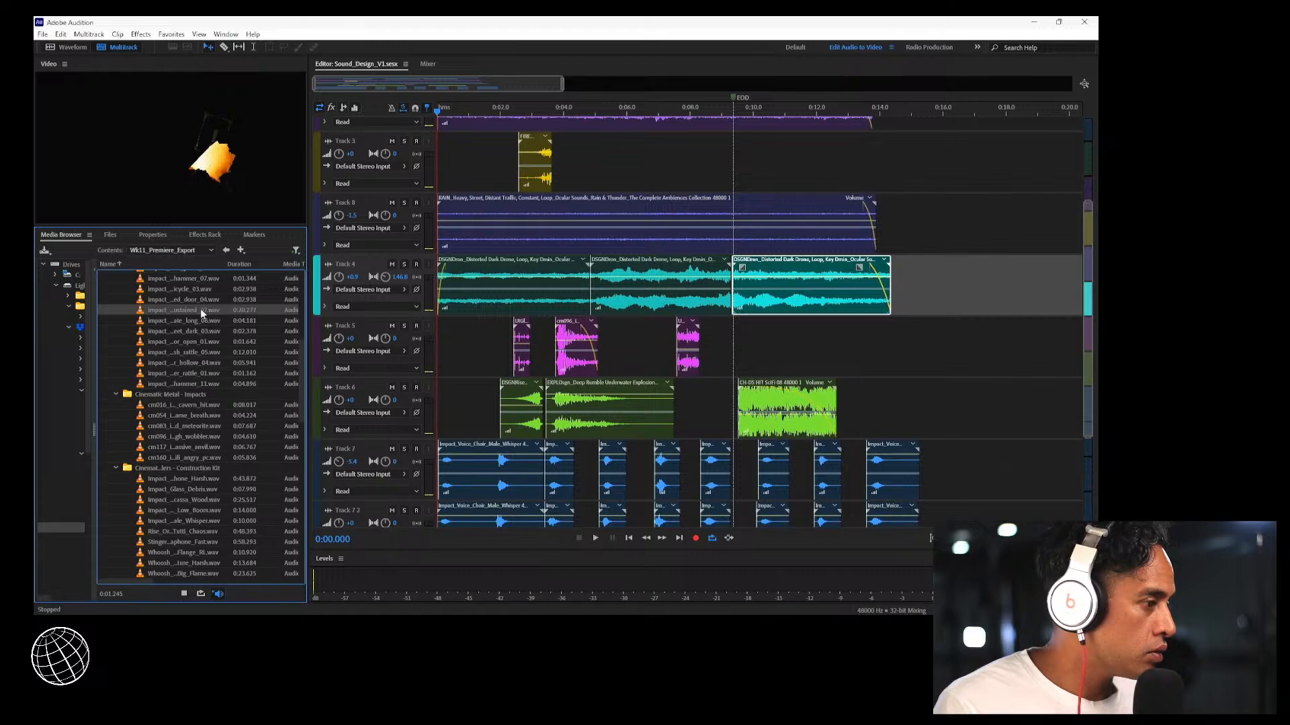
Try impact_p1_piano_sustained_07 on Track 5 at about 10 seconds, cutting it to about 3 seconds and deleting the remainder
{"action": "left_click_drag", "start_coordinate": [200, 309], "coordinate": [753, 350]}
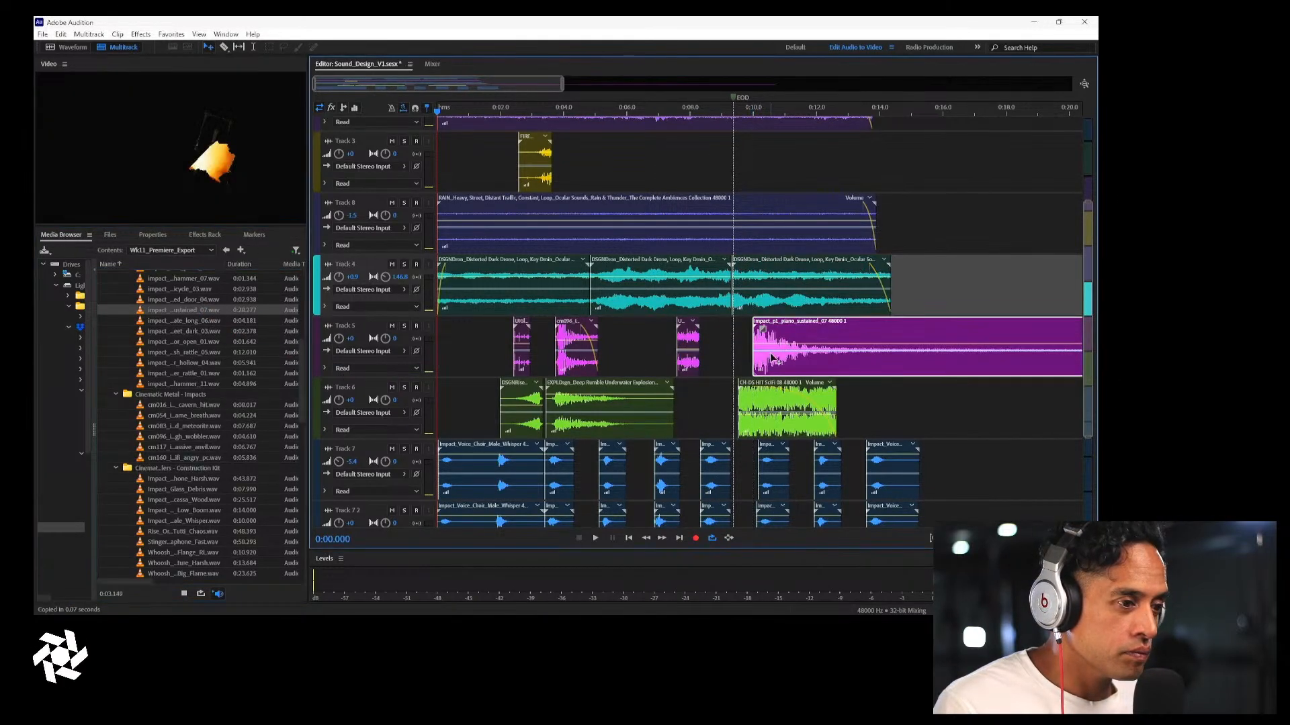
{"action": "key", "text": "r"}
{"action": "left_click", "coordinate": [848, 359]}
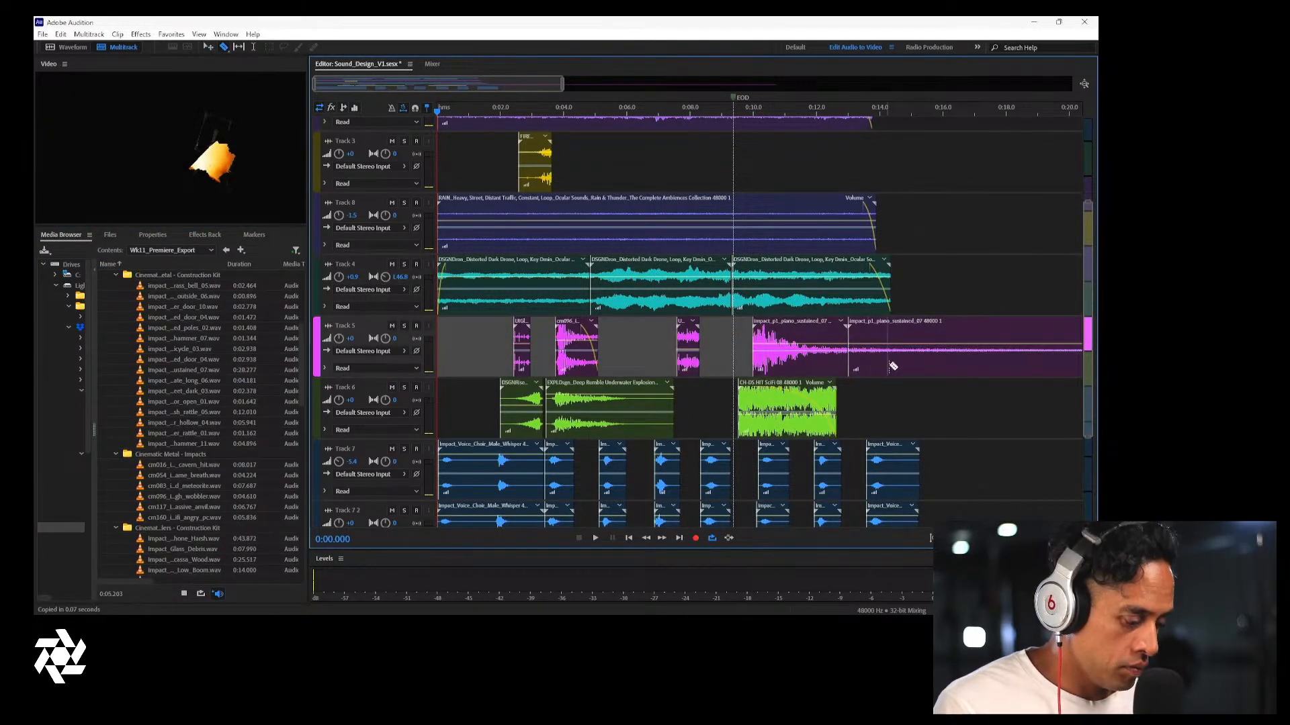
{"action": "key", "text": "v"}
{"action": "left_click", "coordinate": [902, 371]}
{"action": "key", "text": "Delete"}
Try the trimmed piano impact at the very start of Track 5, play it with the mix and delete the clip
{"action": "left_click_drag", "start_coordinate": [811, 365], "coordinate": [445, 369]}
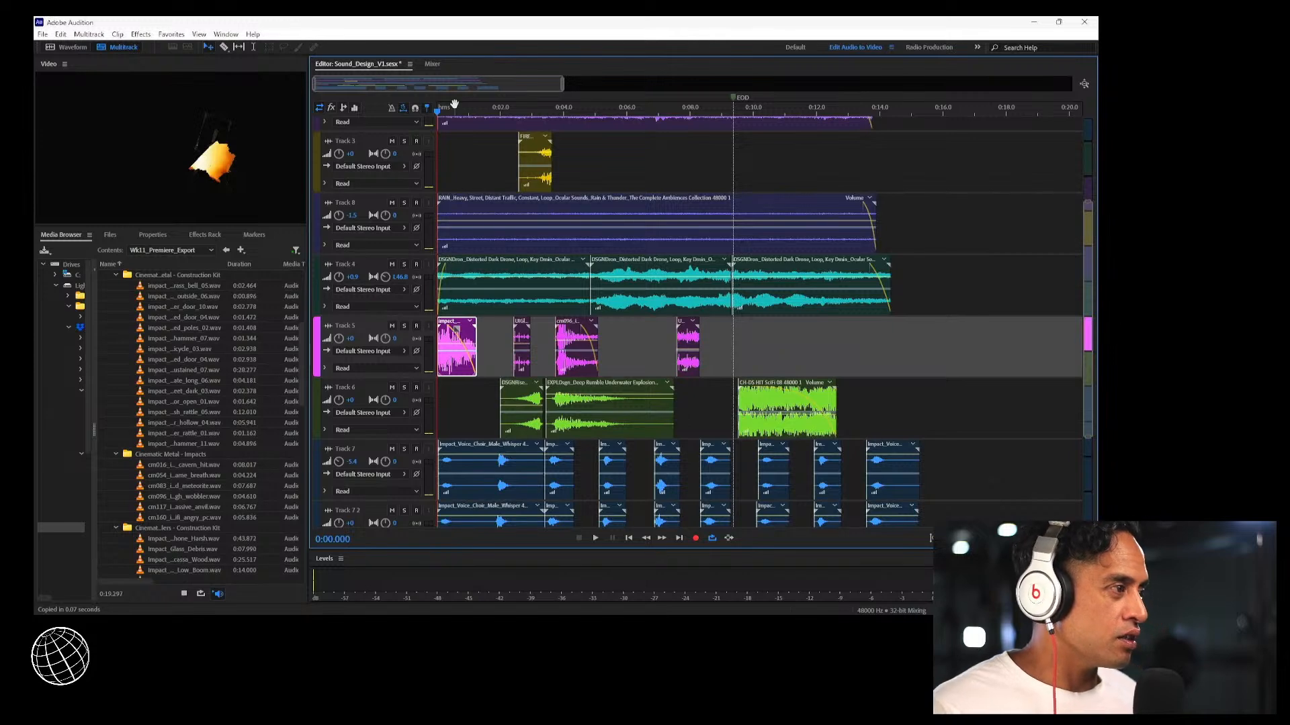
{"action": "key", "text": "space"}
{"action": "key", "text": "space"}
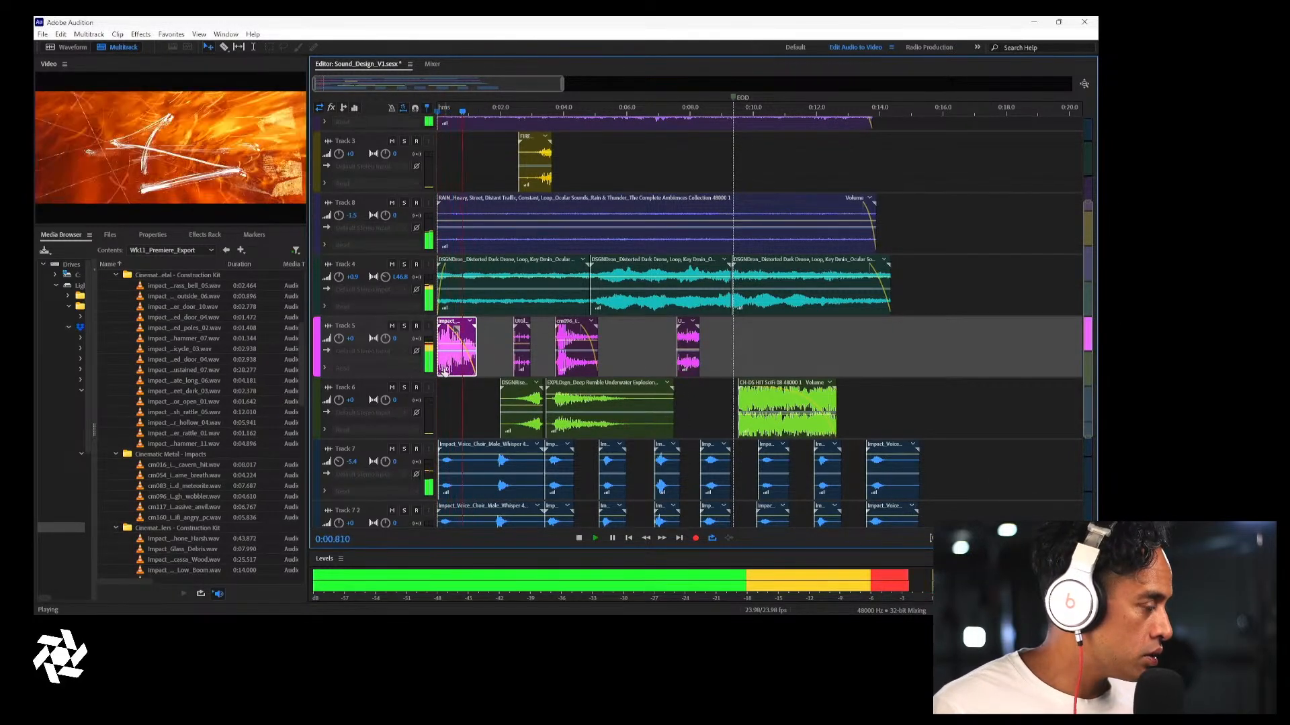
{"action": "key", "text": "space"}
{"action": "key", "text": "Delete"}
Audition more metal impact sounds and place the hammer_07 impact on Track 5 at about 0.1 seconds
{"action": "left_click", "coordinate": [171, 401]}
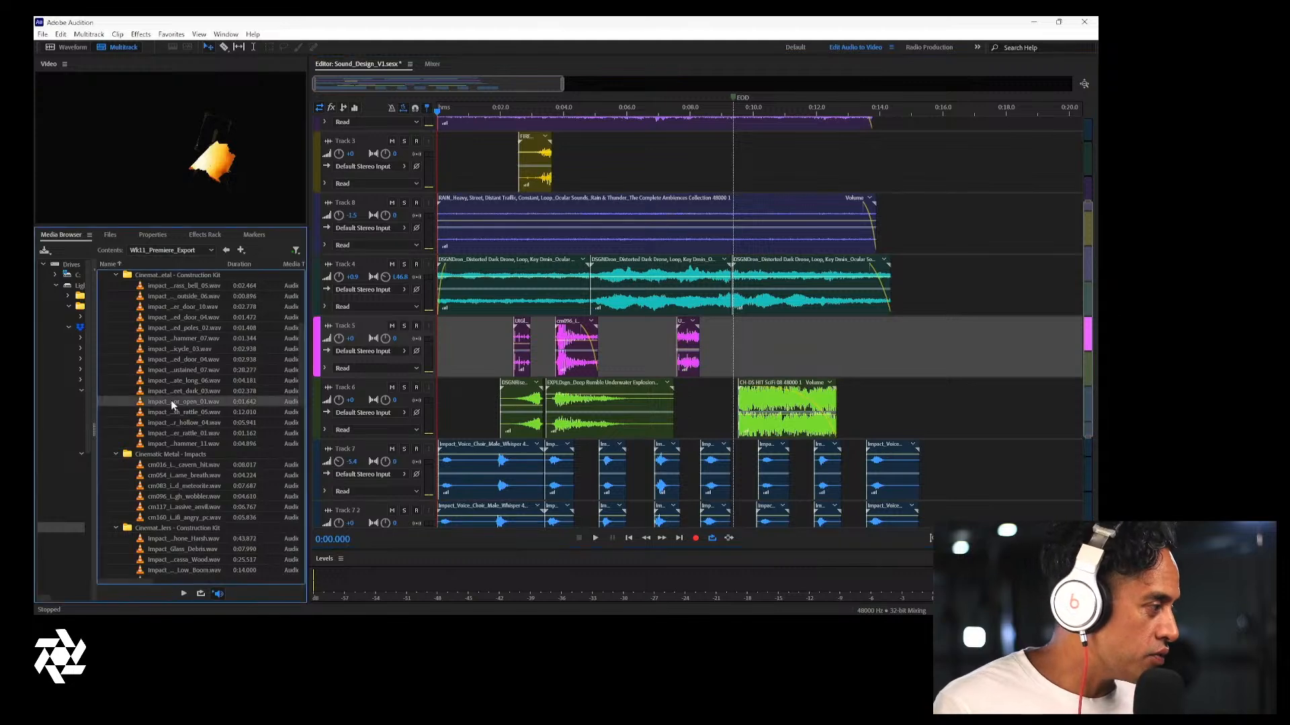
{"action": "left_click", "coordinate": [185, 443]}
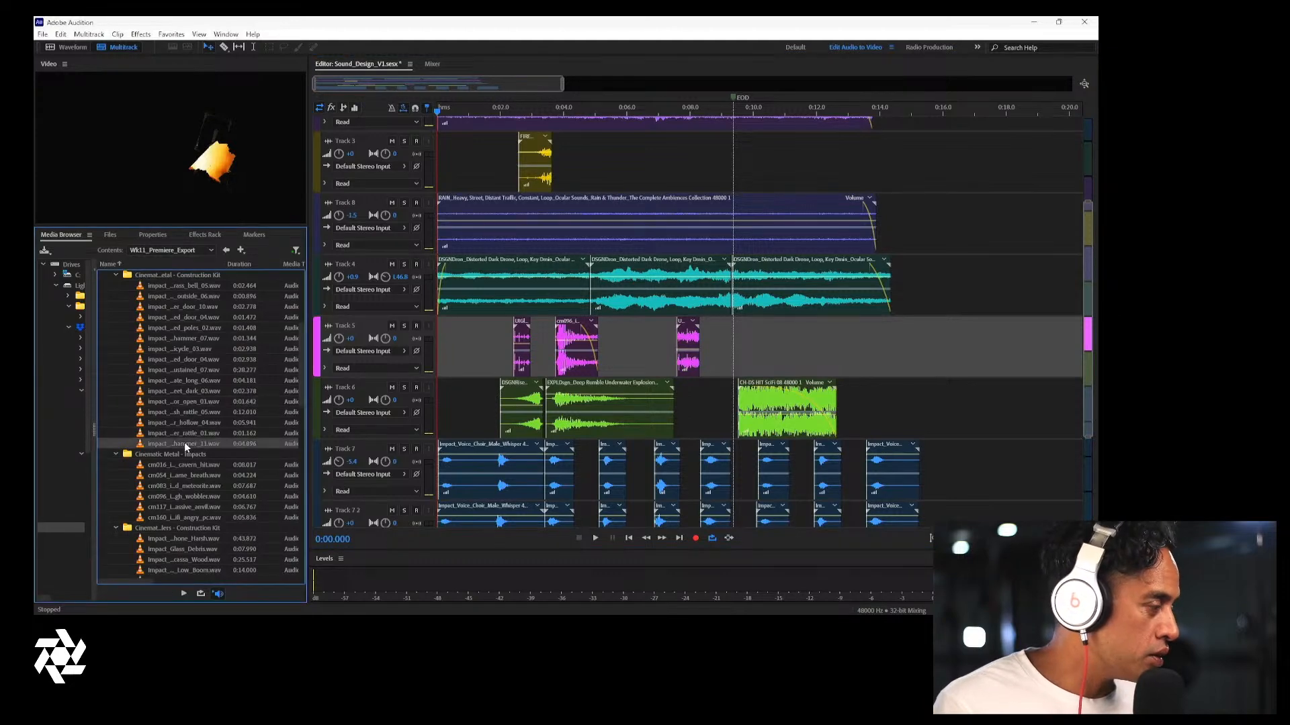
{"action": "left_click", "coordinate": [183, 331]}
{"action": "left_click", "coordinate": [185, 339]}
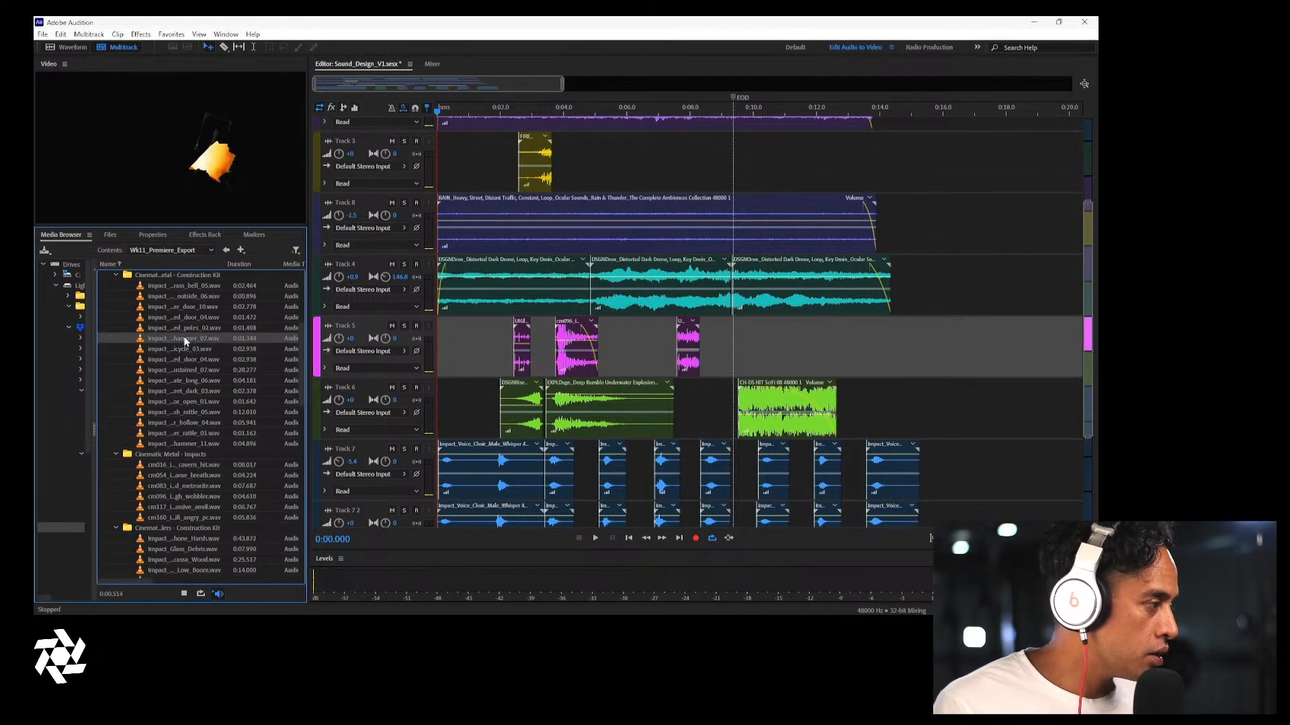
{"action": "left_click_drag", "start_coordinate": [183, 339], "coordinate": [470, 366]}
Play the mix from the start to check the hammer impact against the opening fire graphics
{"action": "key", "text": "space"}
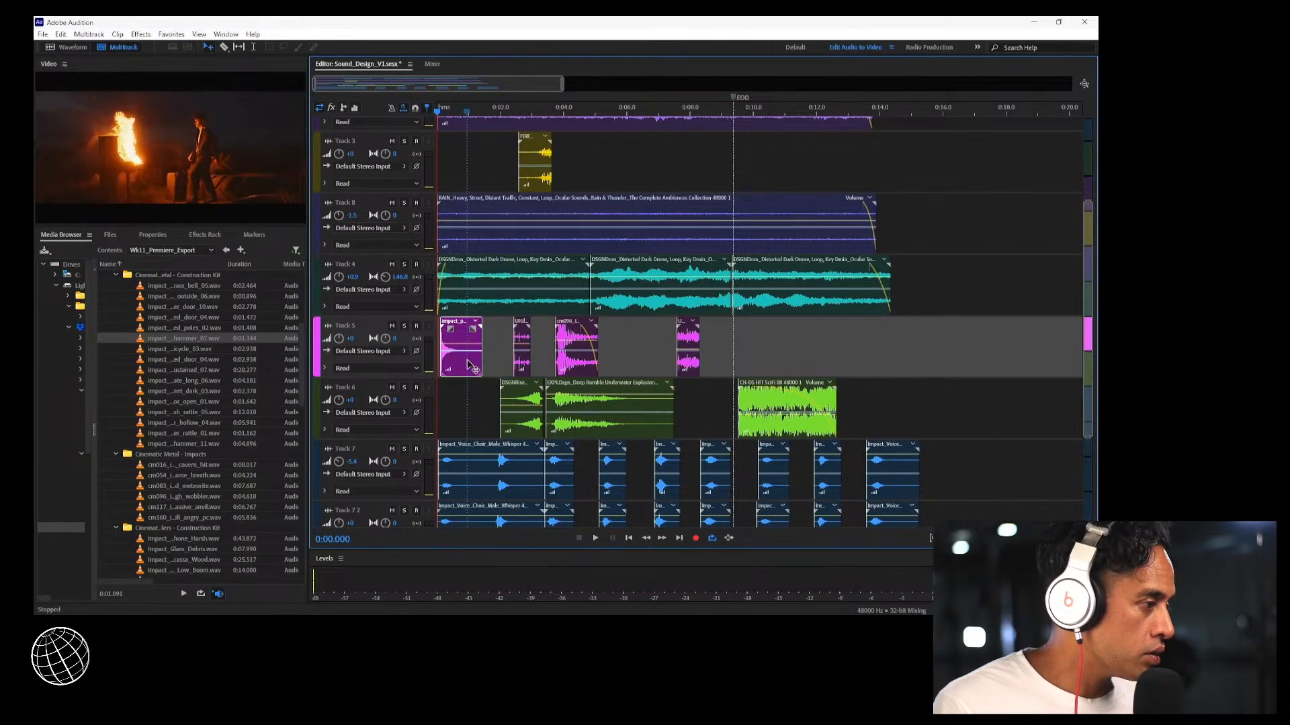
{"action": "key", "text": "space"}
{"action": "key", "text": "space"}
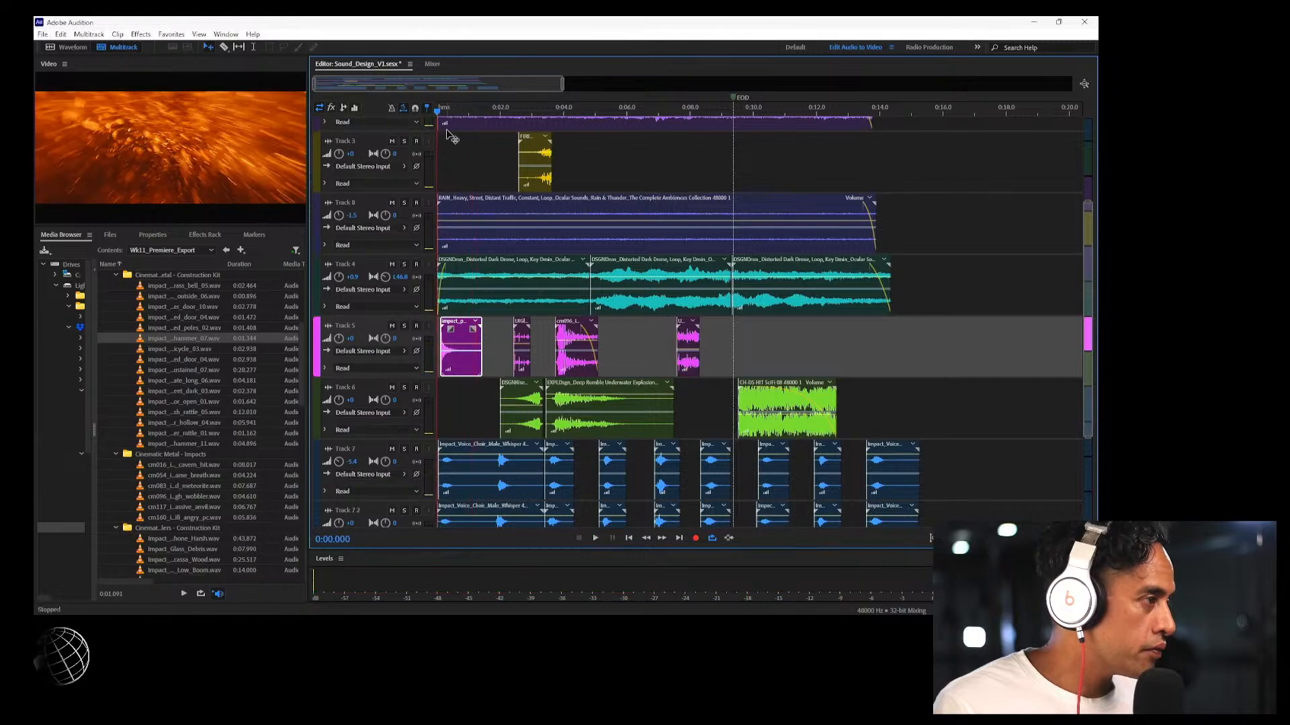
{"action": "key", "text": "space"}
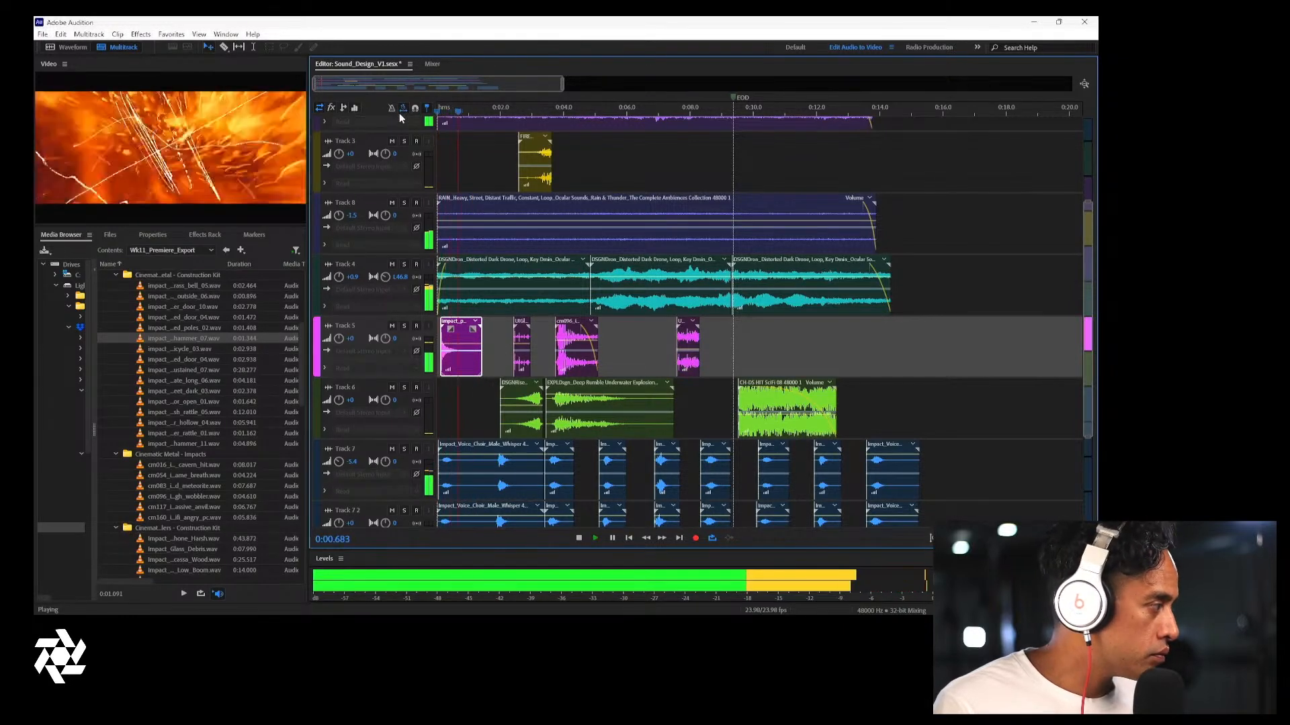
{"action": "key", "text": "space"}
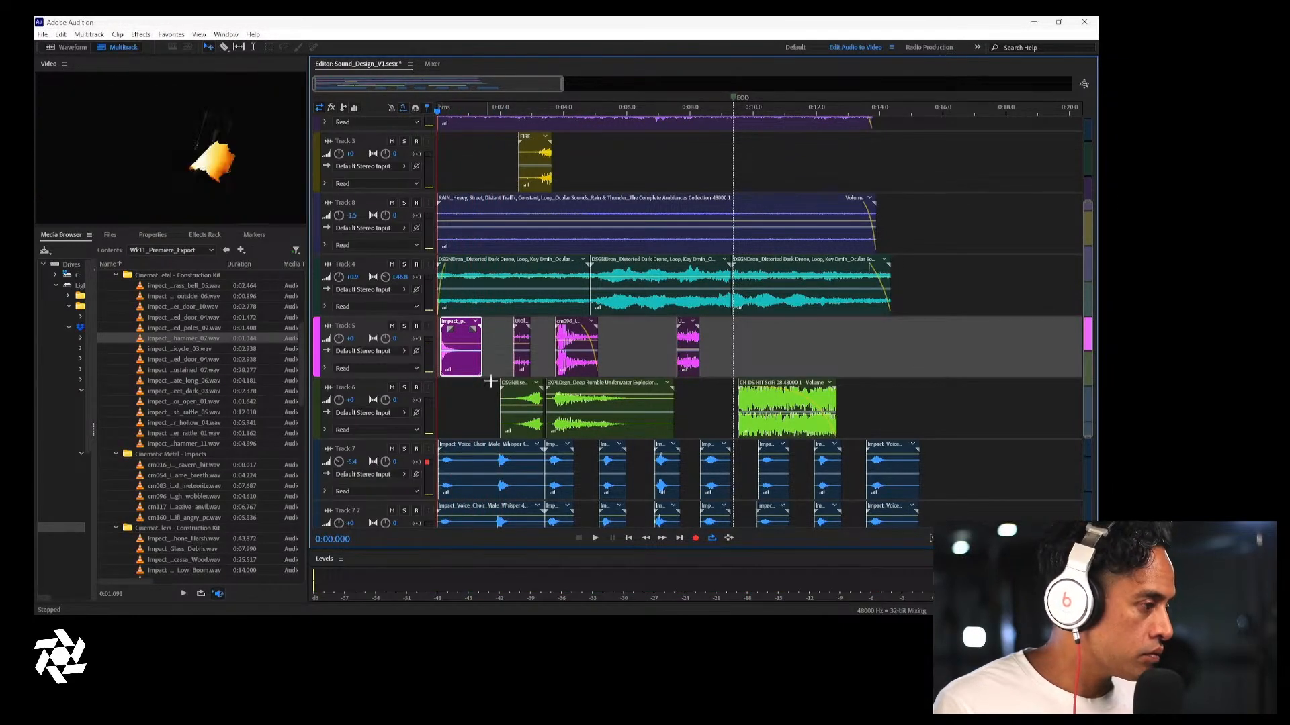
Move the hammer impact clip from Track 5 to a new Track 9 below Track 7 1 and play the opening
{"action": "scroll", "coordinate": [1053, 373], "scroll_direction": "down", "scroll_amount": 3}
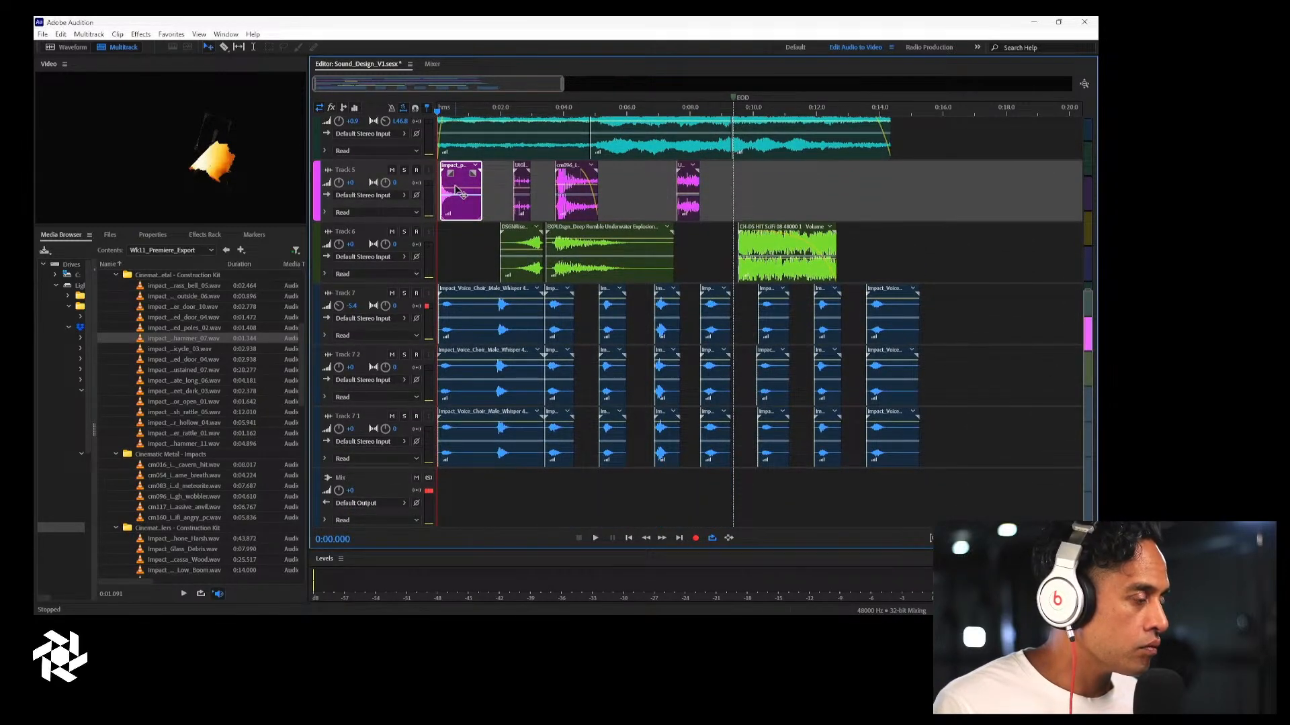
{"action": "left_click_drag", "start_coordinate": [458, 193], "coordinate": [471, 515]}
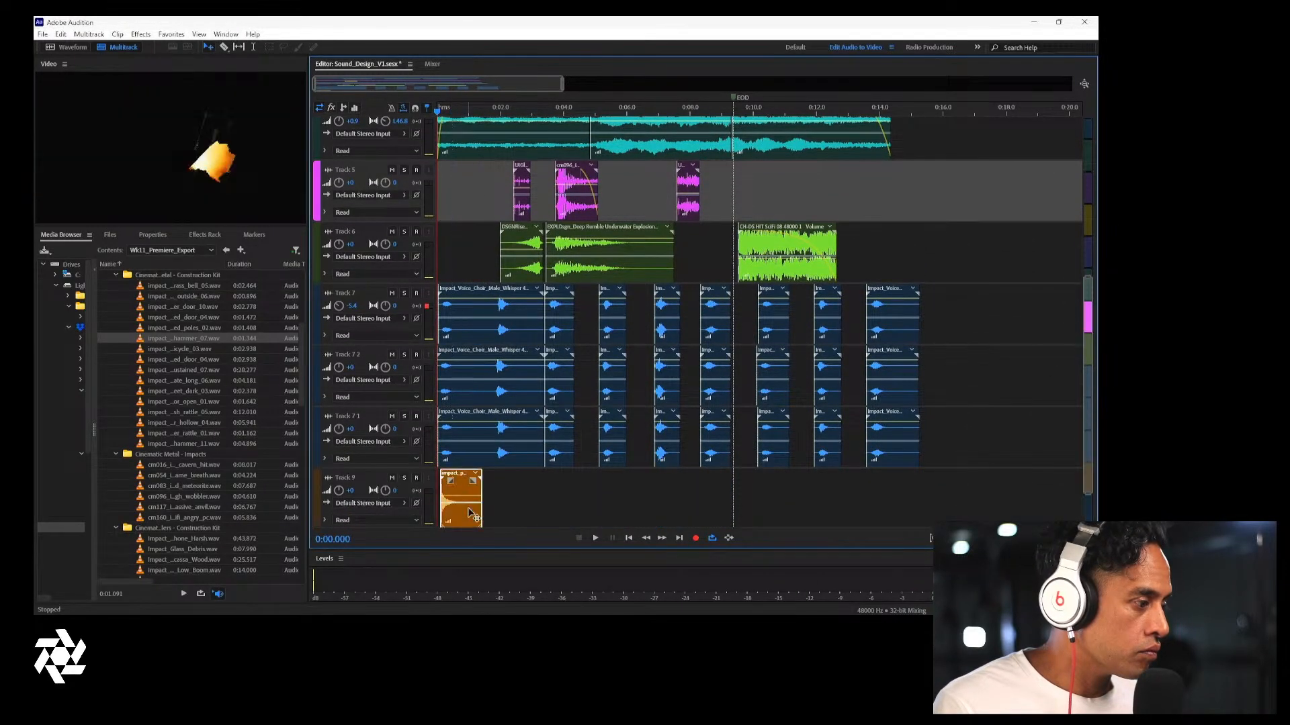
{"action": "key", "text": "space"}
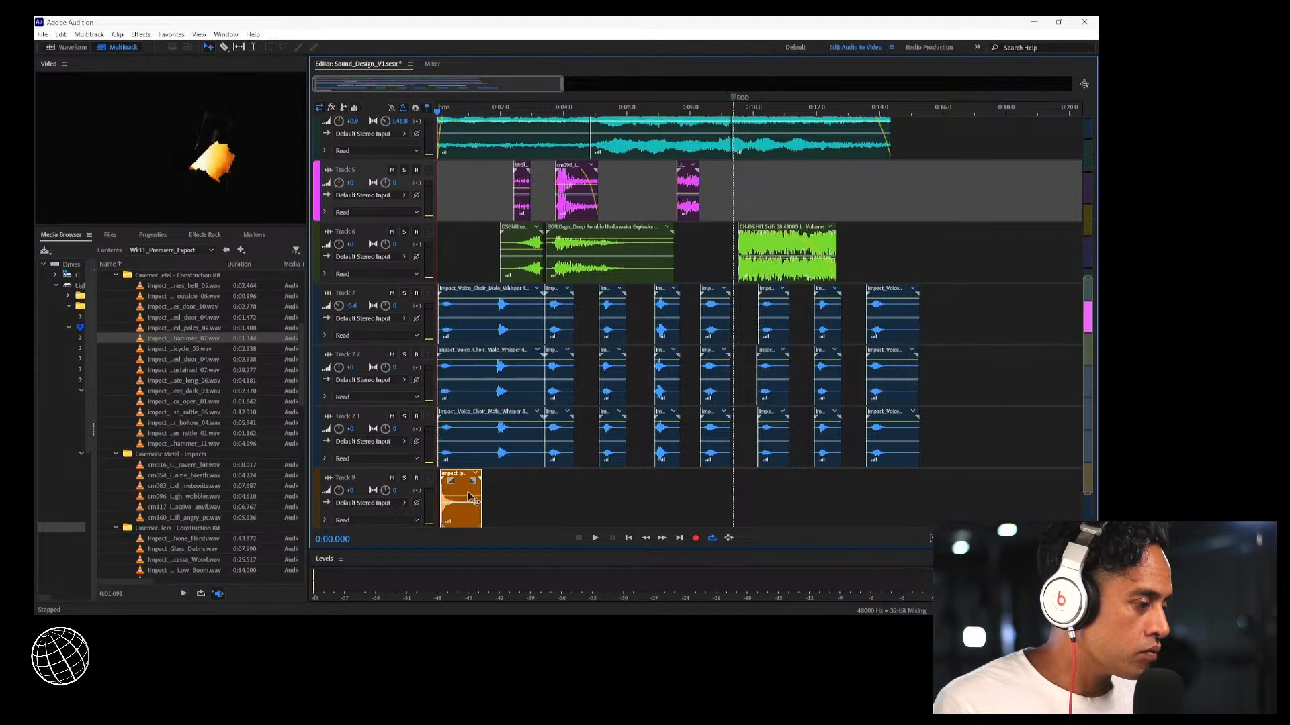
{"action": "key", "text": "space"}
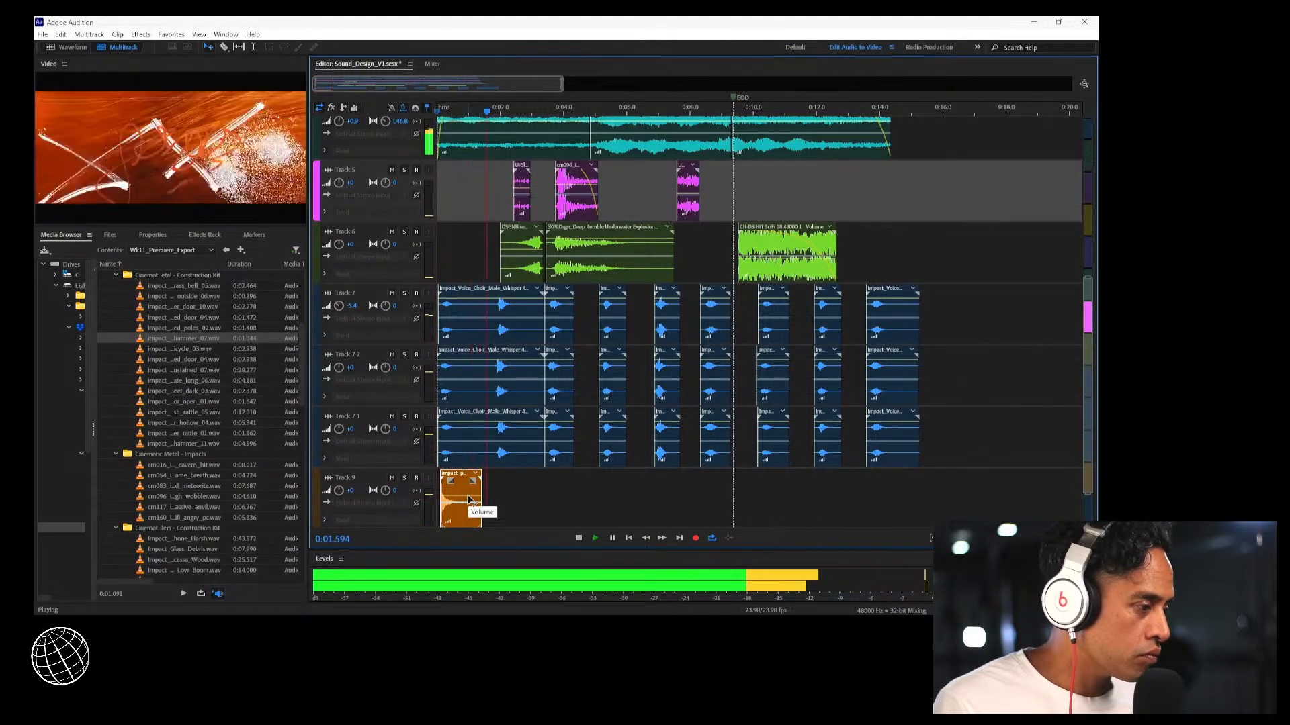
{"action": "key", "text": "space"}
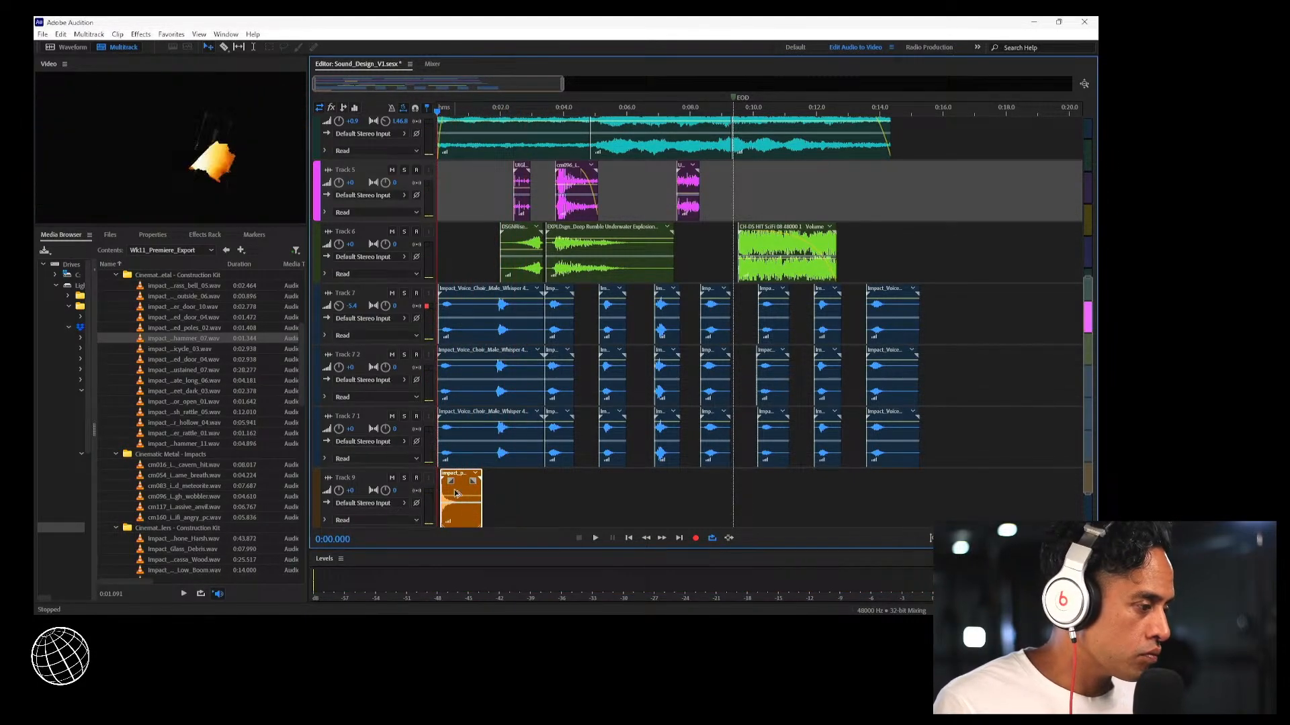
Try a copy of the hammer impact on Track 9 at about 1.9 seconds and play the mix from about 1.7 seconds
{"action": "left_click_drag", "start_coordinate": [455, 494], "coordinate": [512, 497]}
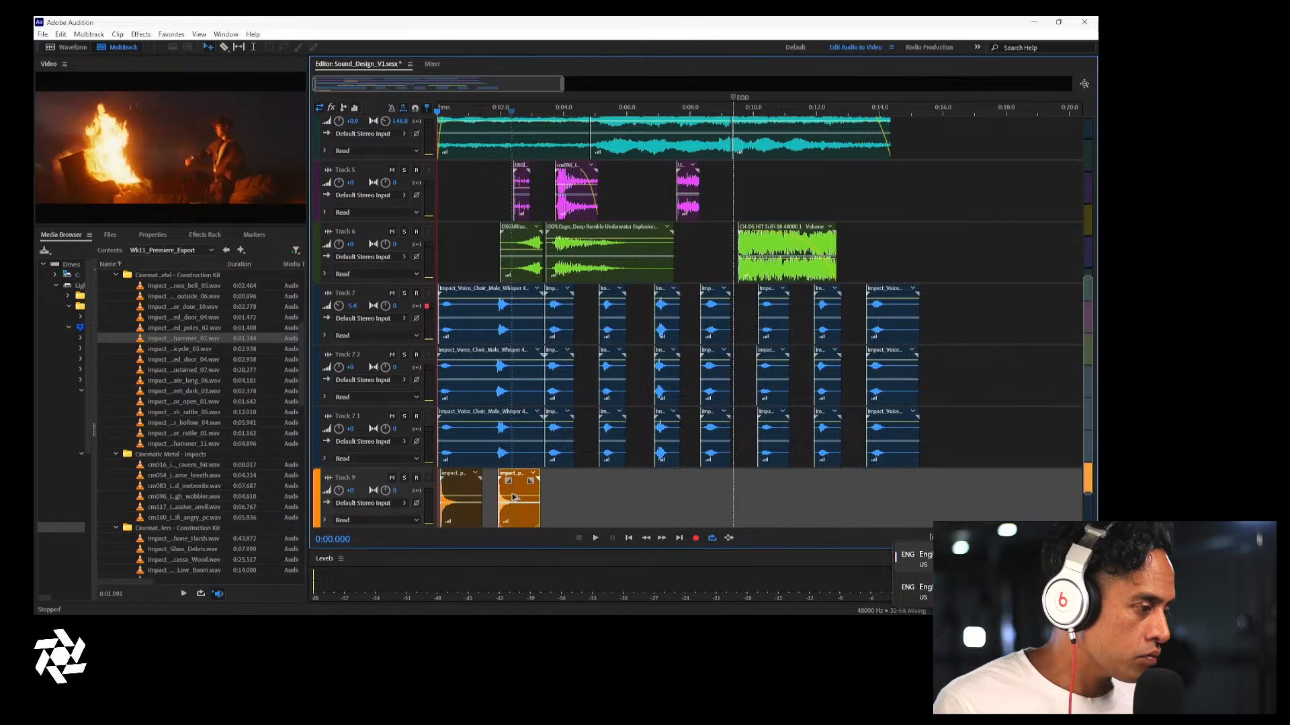
{"action": "left_click_drag", "start_coordinate": [514, 497], "coordinate": [507, 523]}
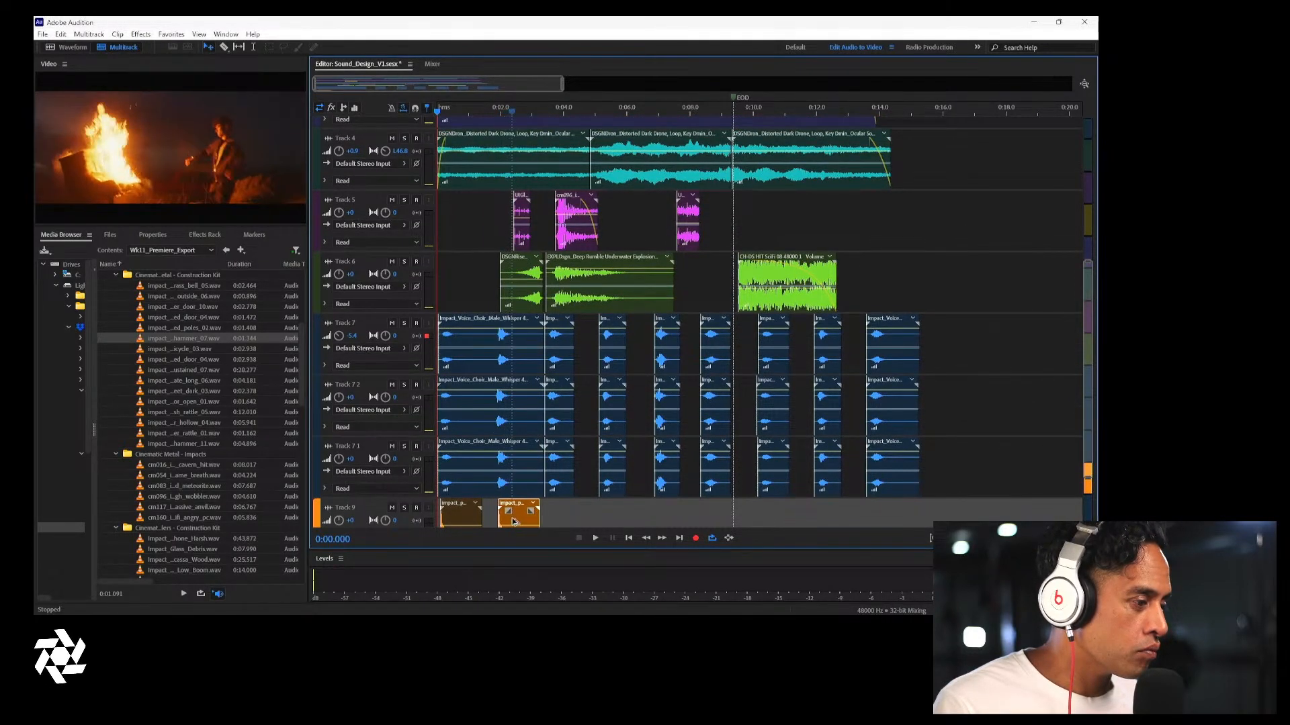
{"action": "left_click", "coordinate": [489, 110]}
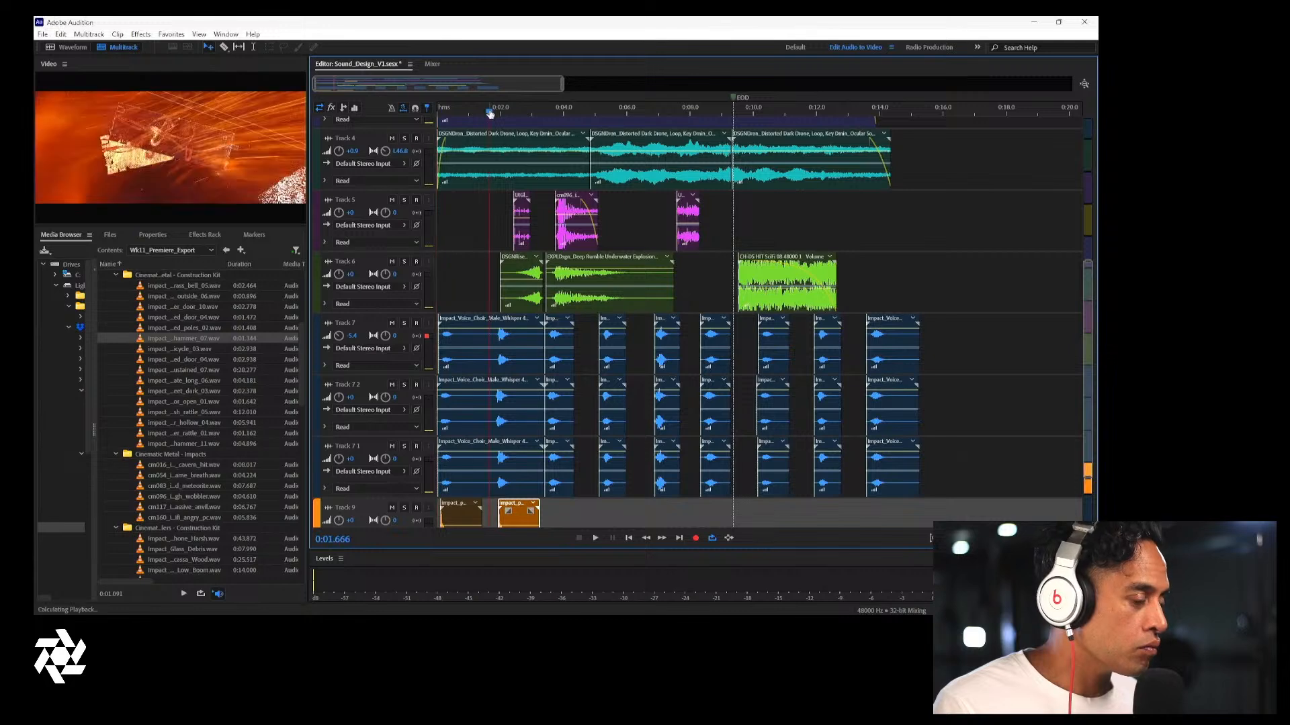
{"action": "key", "text": "space"}
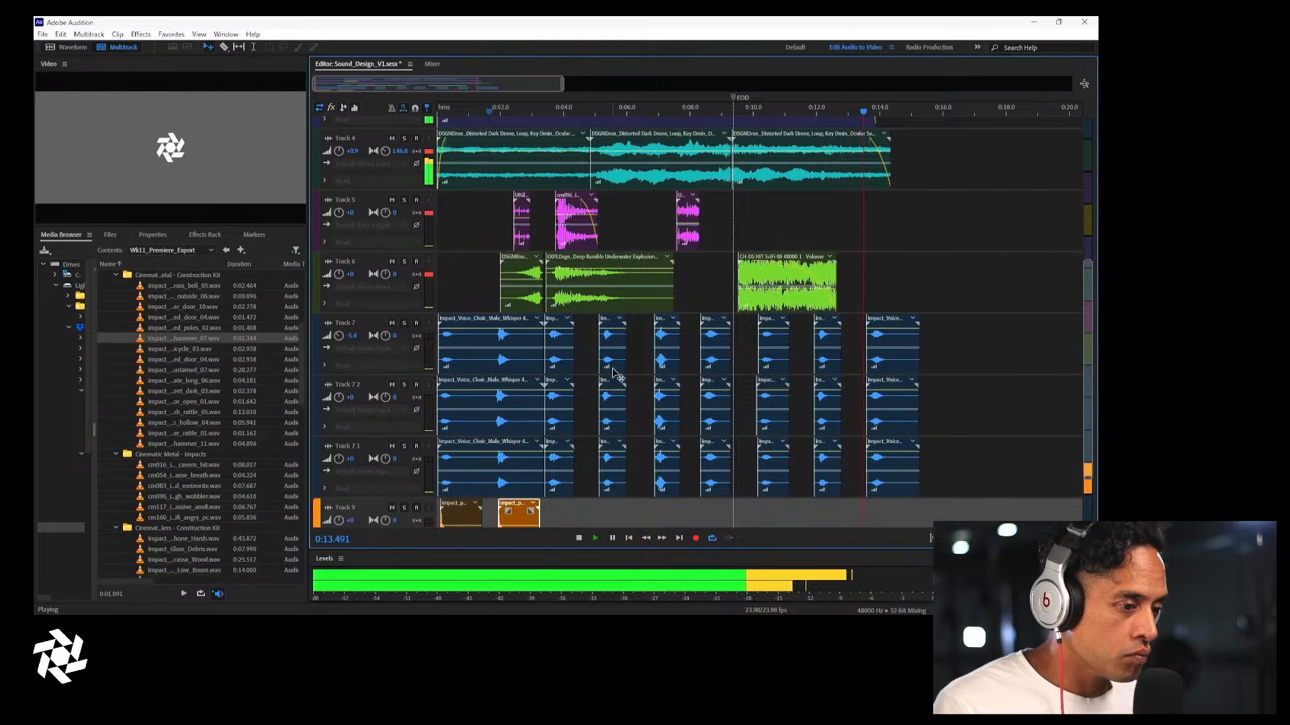
{"action": "key", "text": "space"}
Copy the hammer impact on Track 9 to about 13.9 seconds, checking its timing in playback
{"action": "left_click_drag", "start_coordinate": [510, 520], "coordinate": [876, 512]}
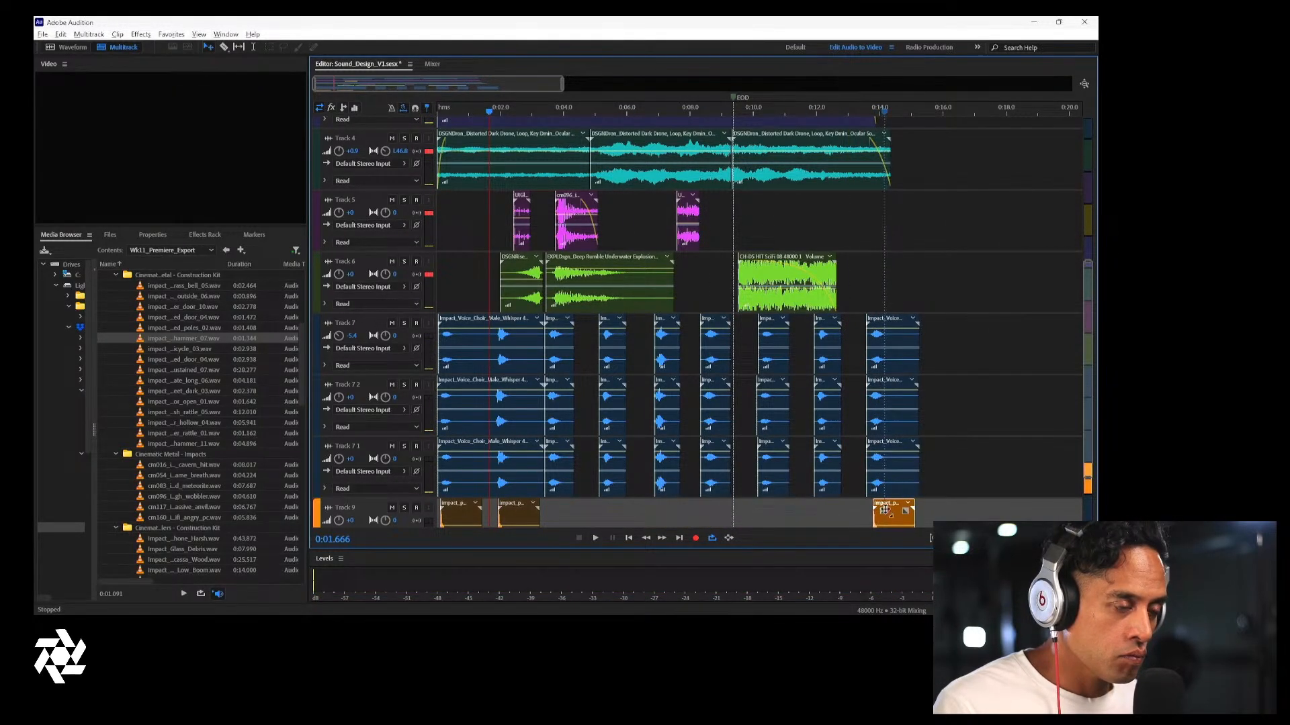
{"action": "left_click", "coordinate": [800, 117]}
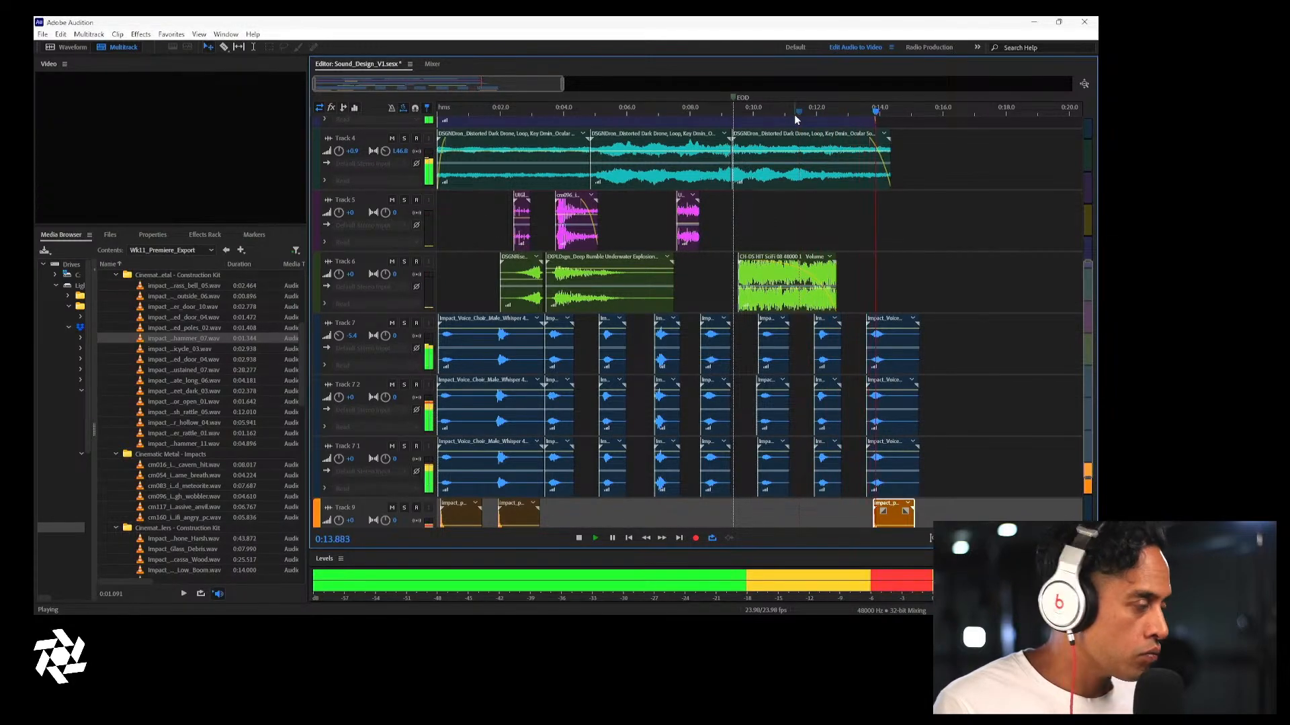
{"action": "key", "text": "space"}
{"action": "key", "text": "Home"}
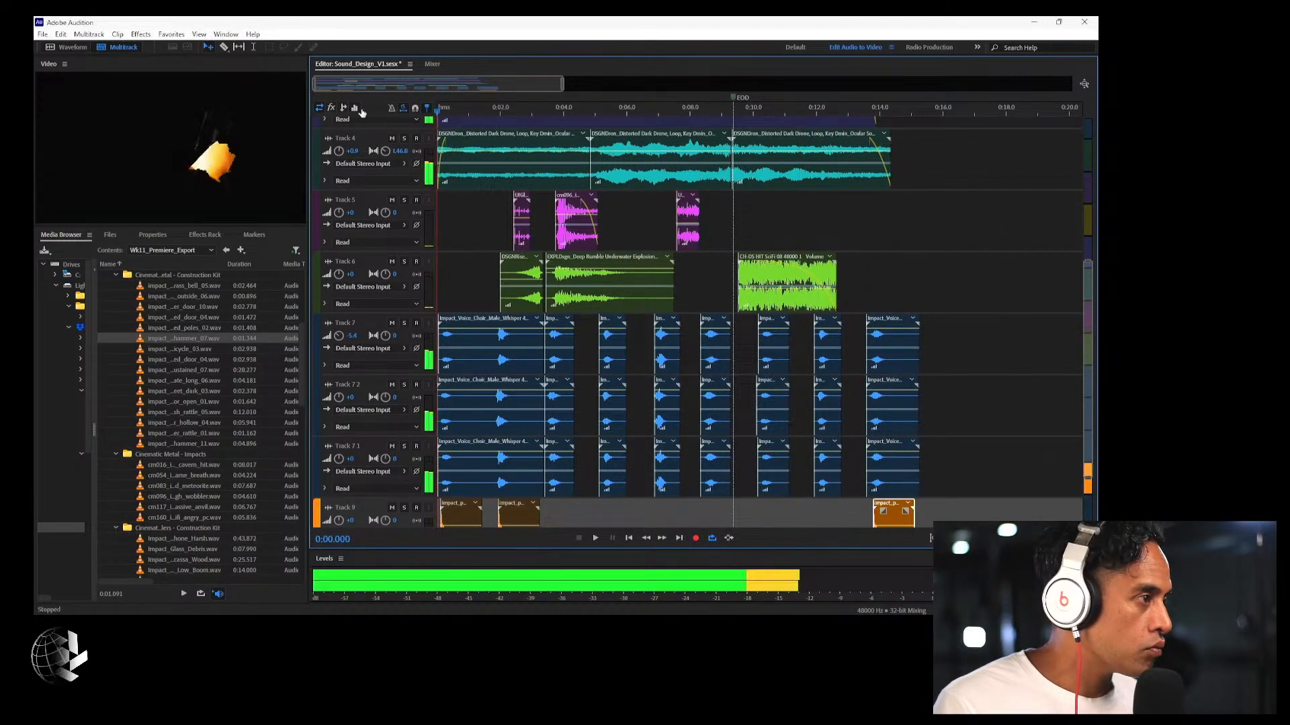
{"action": "left_click_drag", "start_coordinate": [899, 530], "coordinate": [900, 531]}
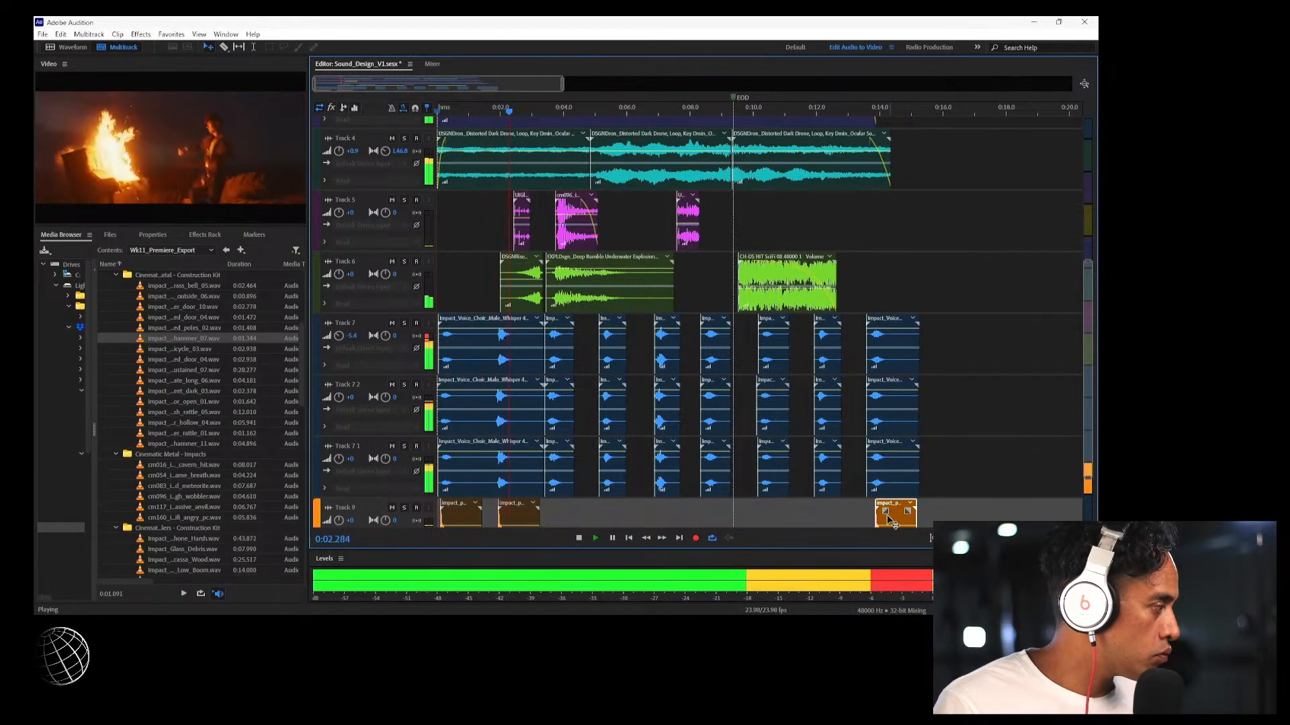
Delete the hammer impact copy at about 1.9 seconds on Track 9, save the session and play the mix through
{"action": "left_click", "coordinate": [519, 517]}
{"action": "key", "text": "Delete"}
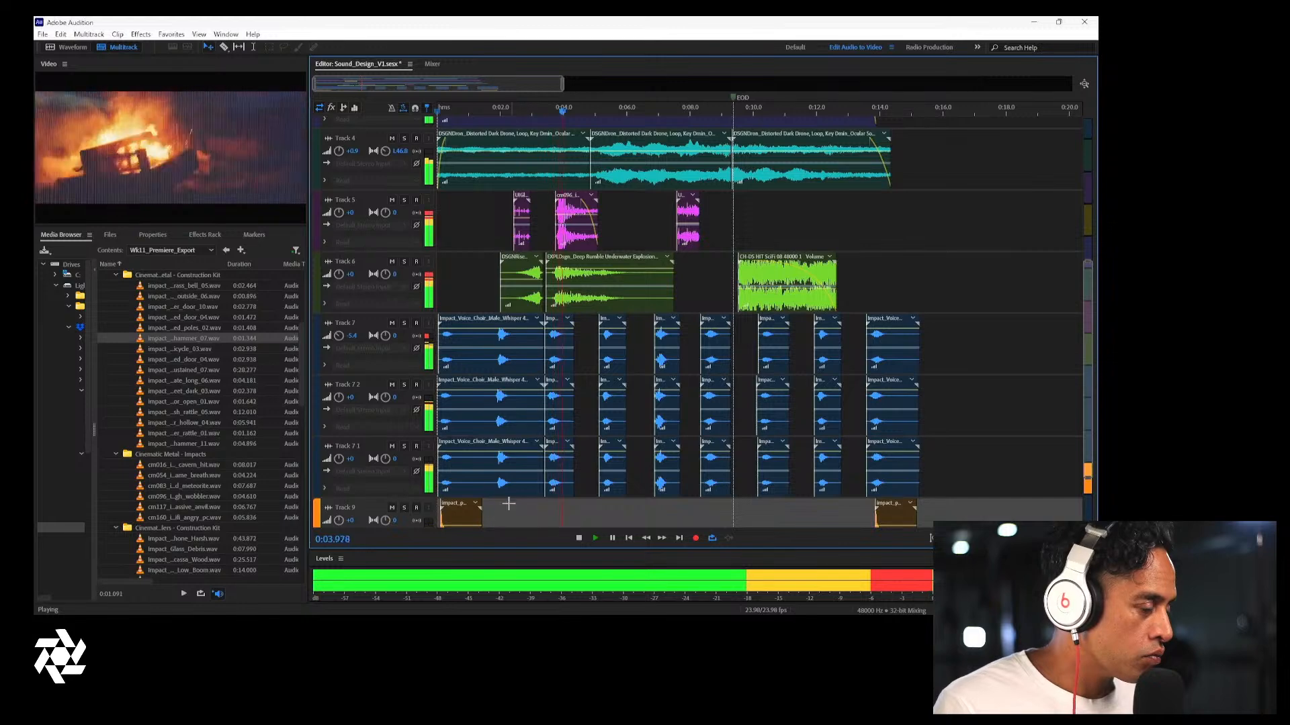
{"action": "key", "text": "space"}
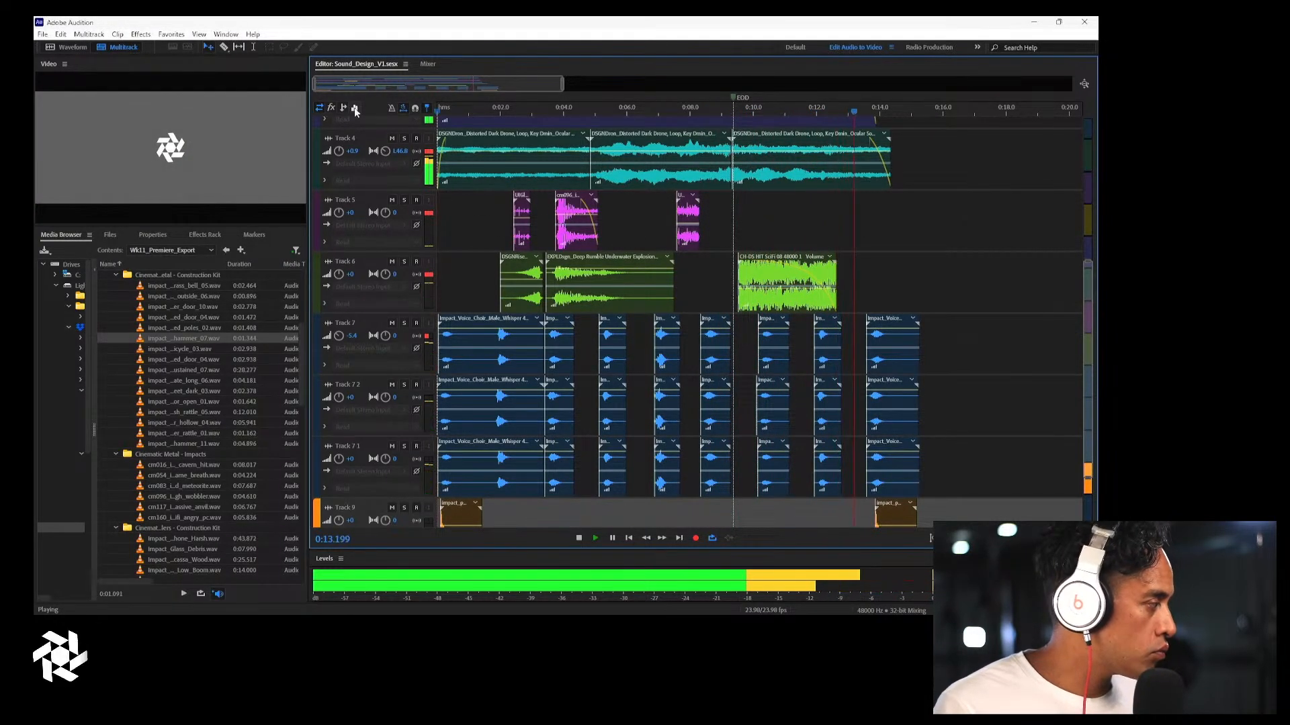
{"action": "key", "text": "space"}
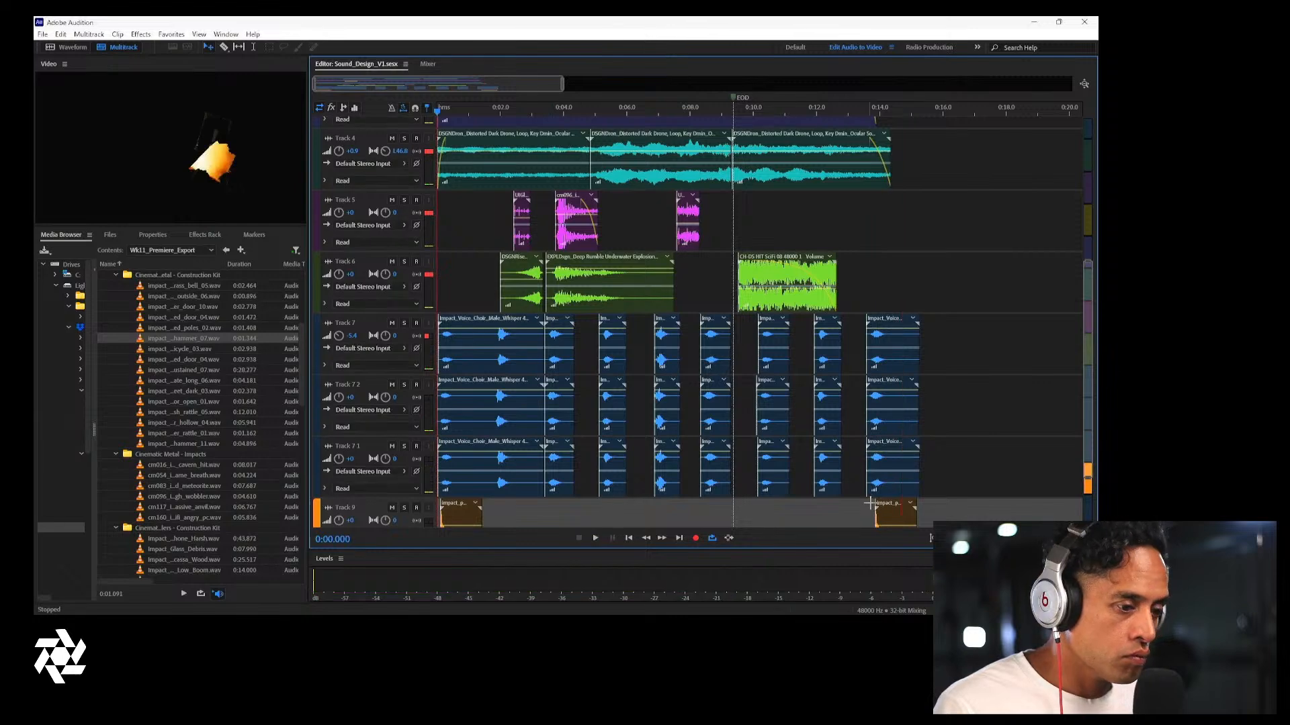
Nudge the last hammer impact on Track 9 slightly earlier to about 13.8 seconds and play it from about 13.1 seconds
{"action": "left_click_drag", "start_coordinate": [885, 517], "coordinate": [883, 514]}
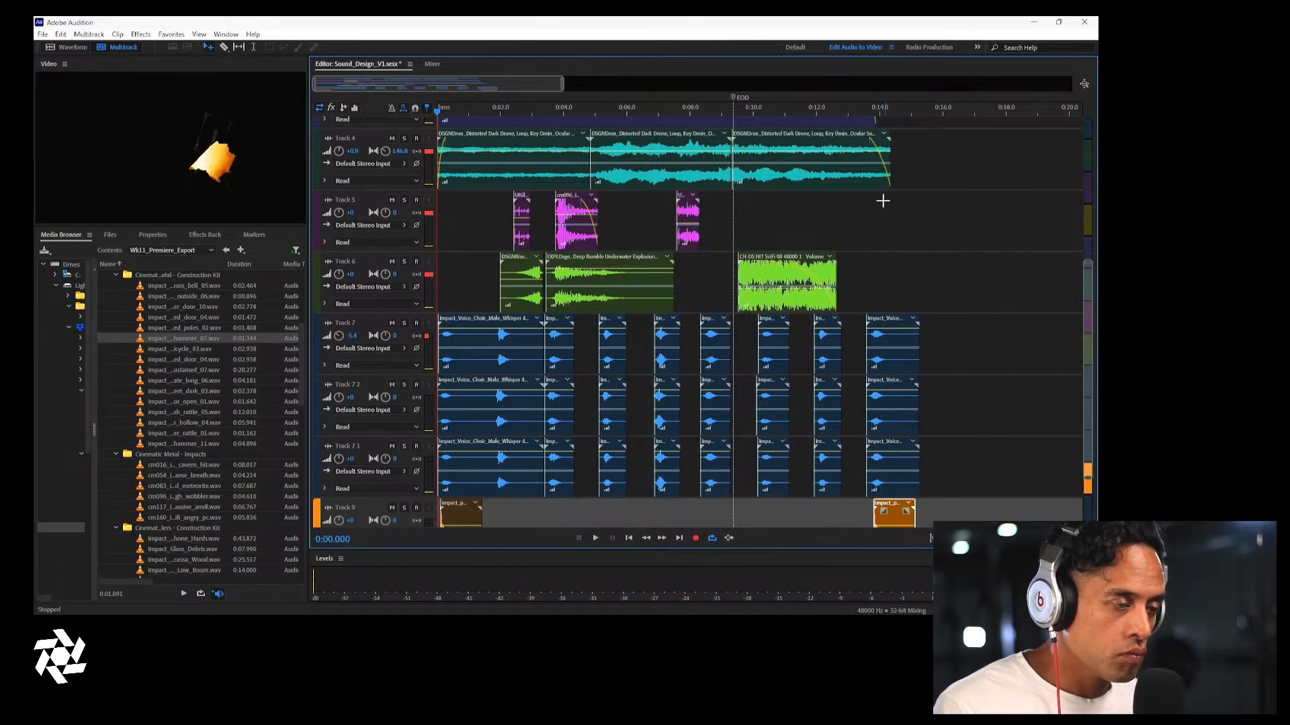
{"action": "left_click", "coordinate": [852, 114]}
{"action": "key", "text": "space"}
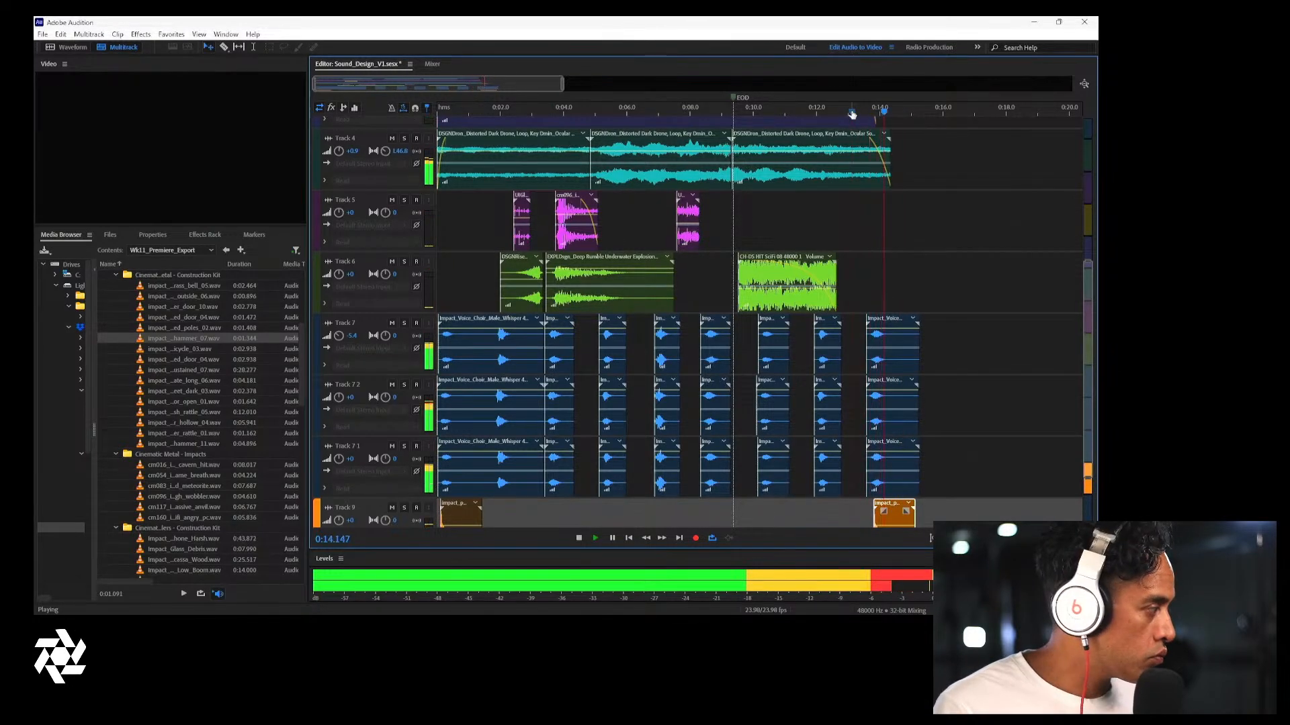
{"action": "key", "text": "space"}
Play the mix from the start past the explosion and park the playhead at about 3 seconds
{"action": "left_click_drag", "start_coordinate": [465, 111], "coordinate": [352, 115]}
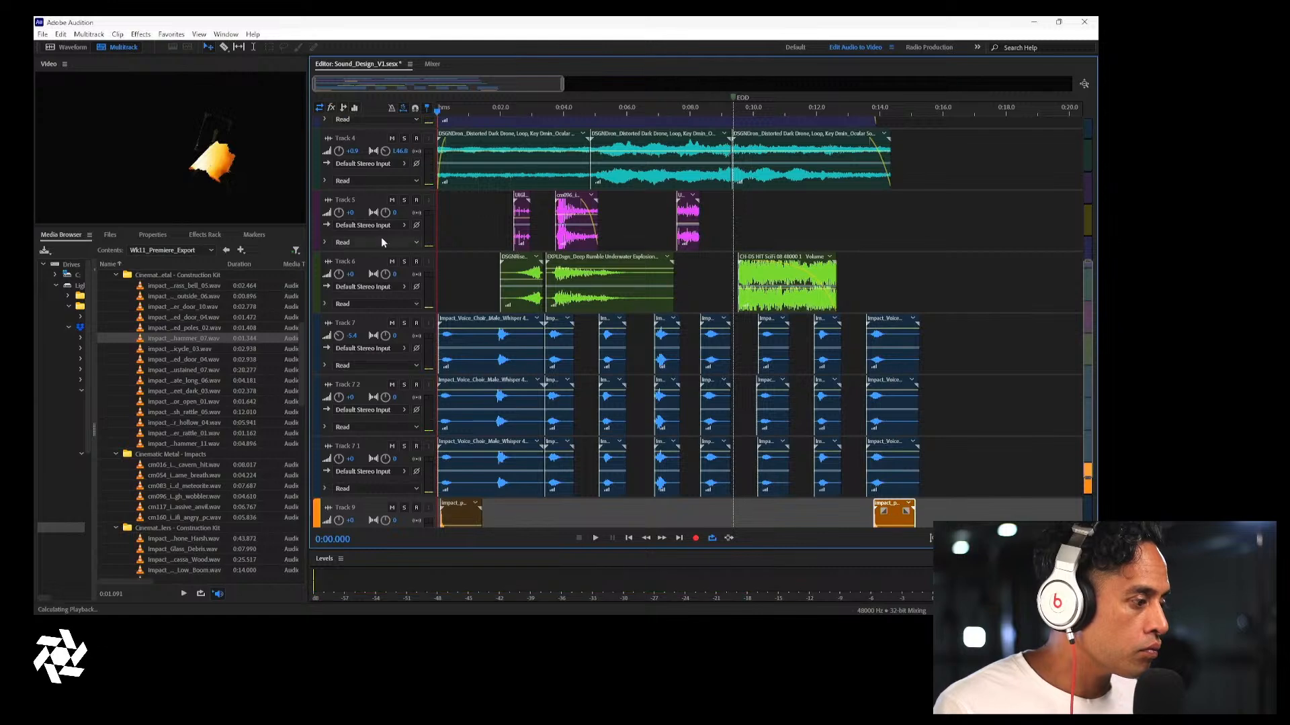
{"action": "key", "text": "space"}
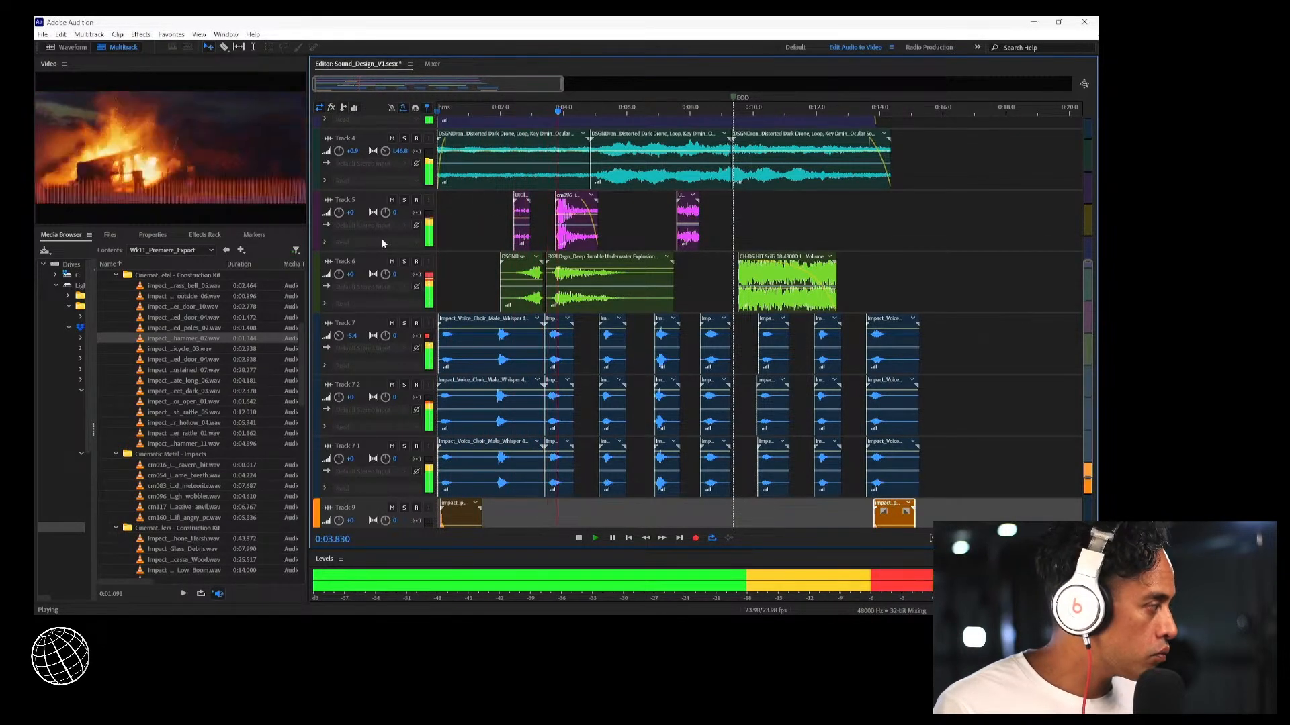
{"action": "key", "text": "space"}
{"action": "left_click", "coordinate": [532, 111]}
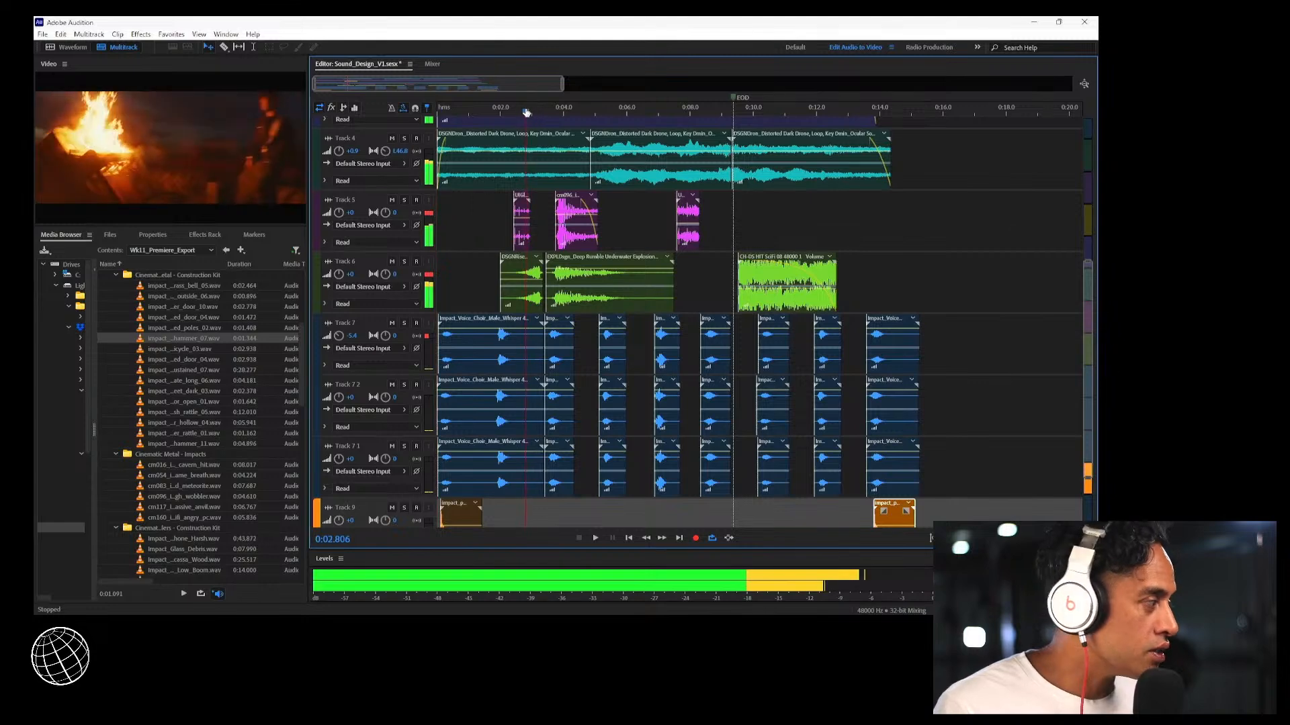
Audition the first impacts of the metal Construction Kit folder and the samples in the Cinematic Hits - Designed folder
{"action": "left_click", "coordinate": [211, 319]}
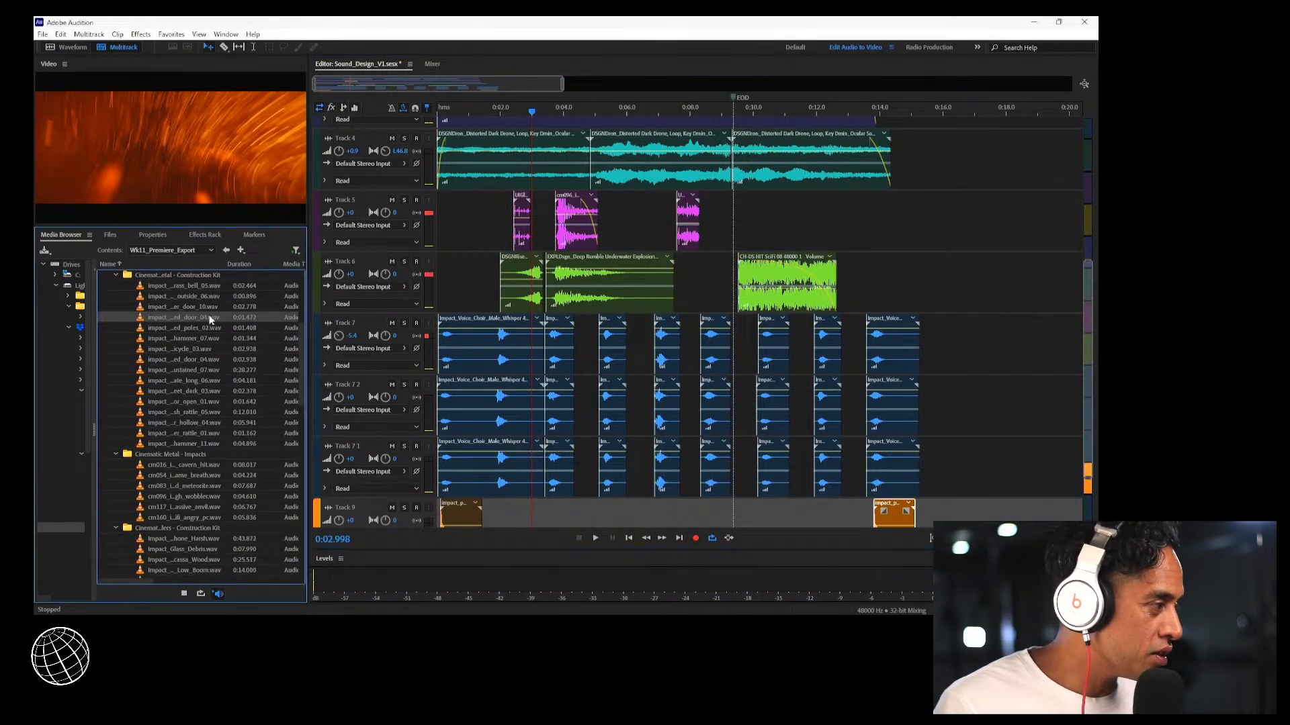
{"action": "left_click", "coordinate": [210, 306]}
{"action": "left_click", "coordinate": [197, 297]}
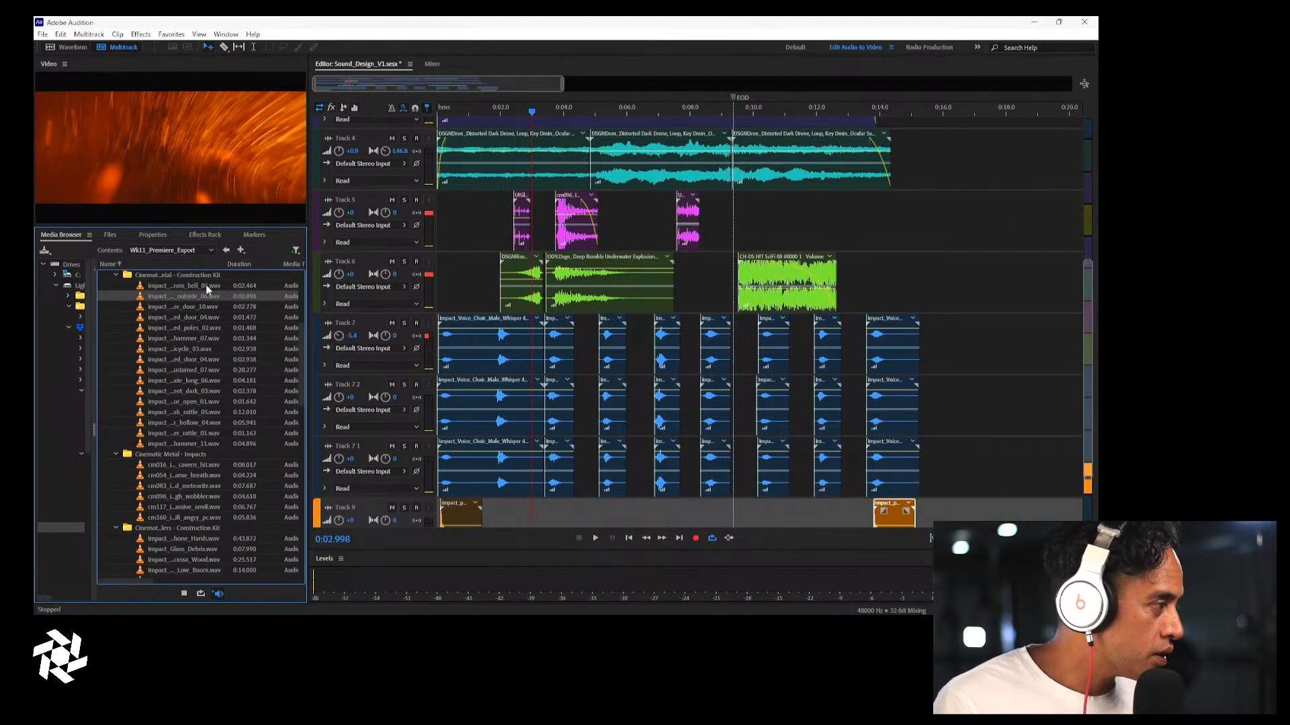
{"action": "left_click", "coordinate": [207, 285]}
{"action": "scroll", "coordinate": [215, 361], "scroll_direction": "up", "scroll_amount": 4}
{"action": "left_click", "coordinate": [193, 381]}
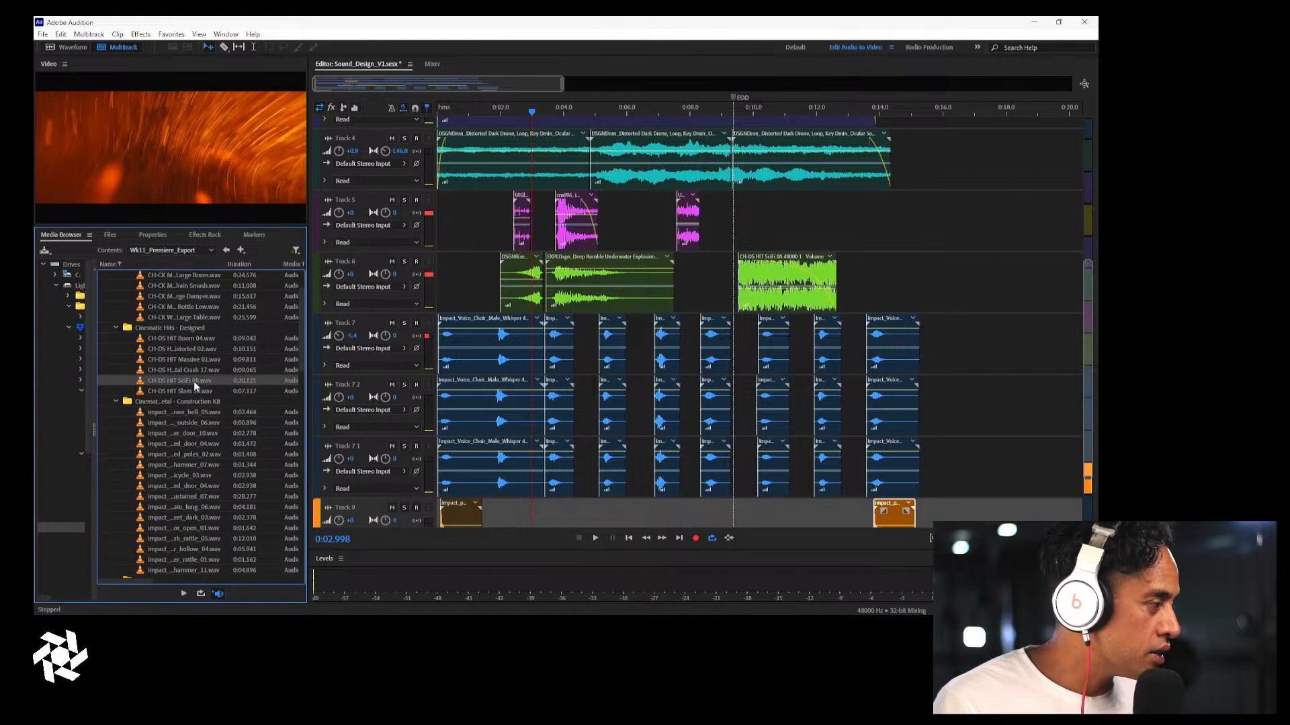
{"action": "left_click", "coordinate": [199, 371]}
{"action": "left_click", "coordinate": [206, 359]}
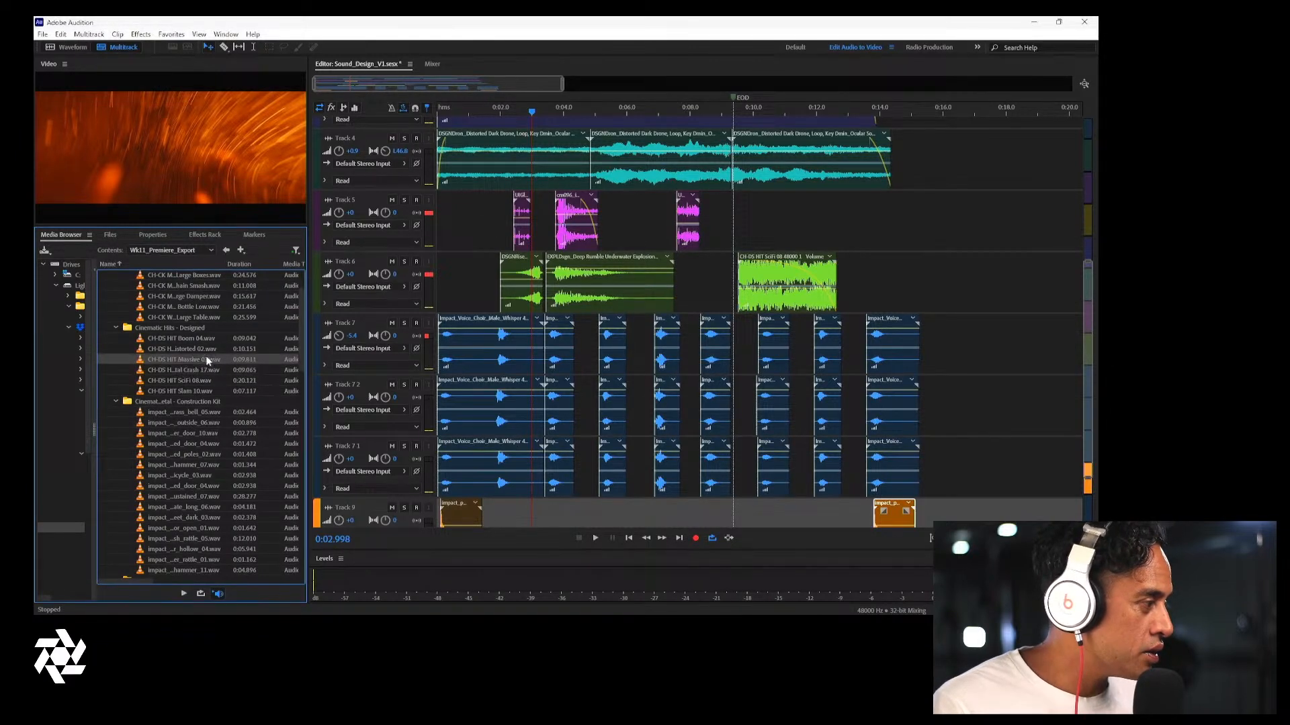
{"action": "left_click", "coordinate": [201, 347]}
{"action": "left_click", "coordinate": [203, 337]}
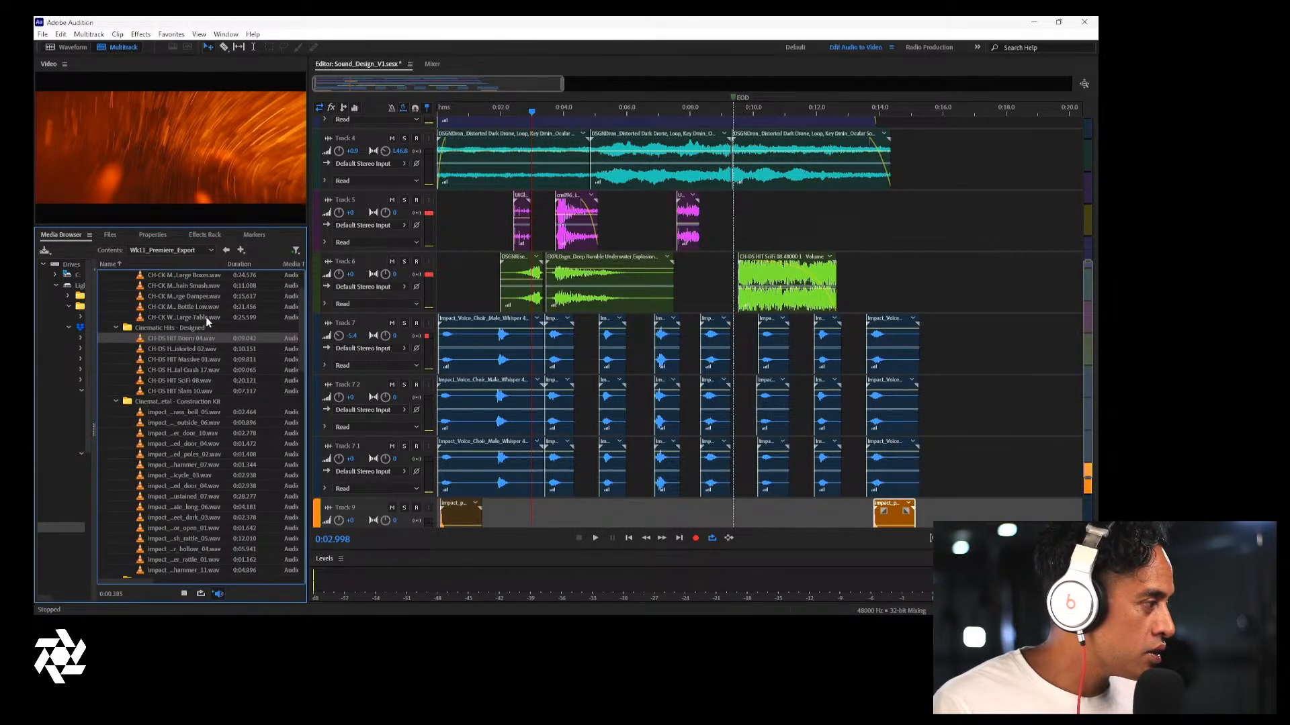
Audition the CH-CK samples in the cinematic hits Construction Kit folder, from Large Table up to Boom 14
{"action": "left_click", "coordinate": [211, 317]}
{"action": "left_click", "coordinate": [209, 304]}
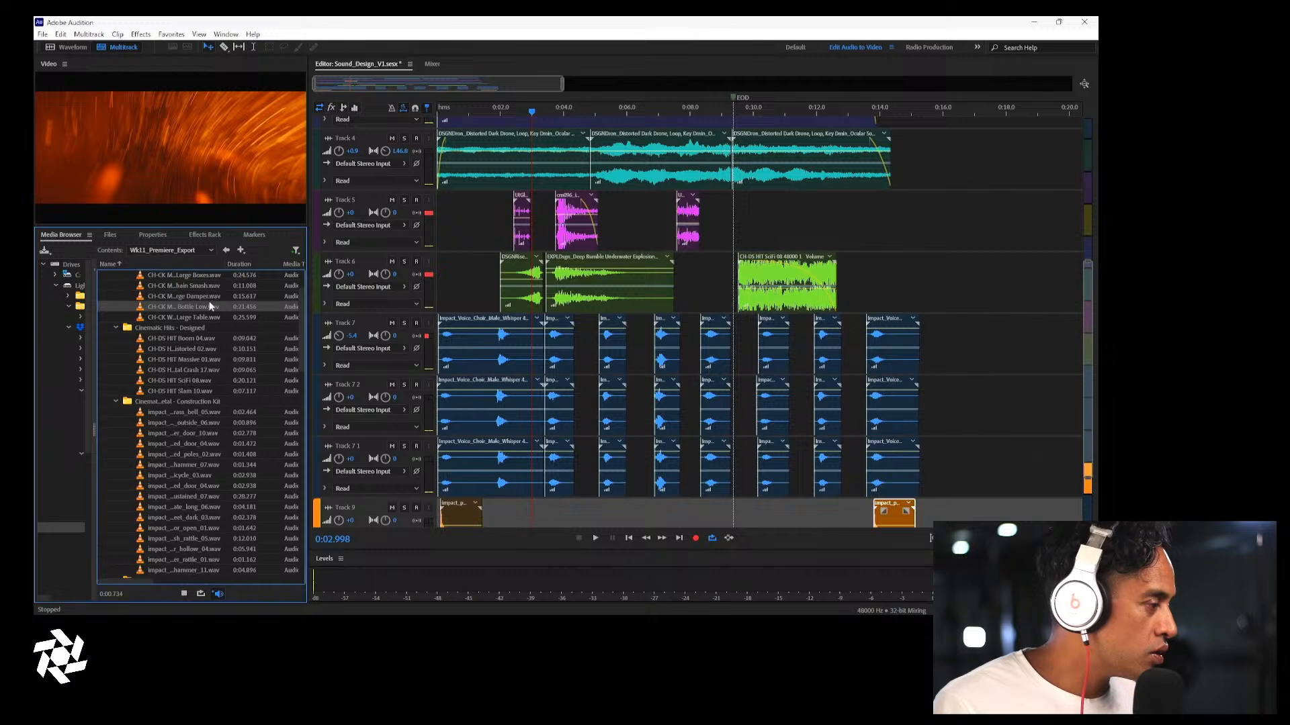
{"action": "left_click", "coordinate": [211, 295]}
{"action": "left_click", "coordinate": [212, 285]}
{"action": "scroll", "coordinate": [215, 303], "scroll_direction": "up", "scroll_amount": 2}
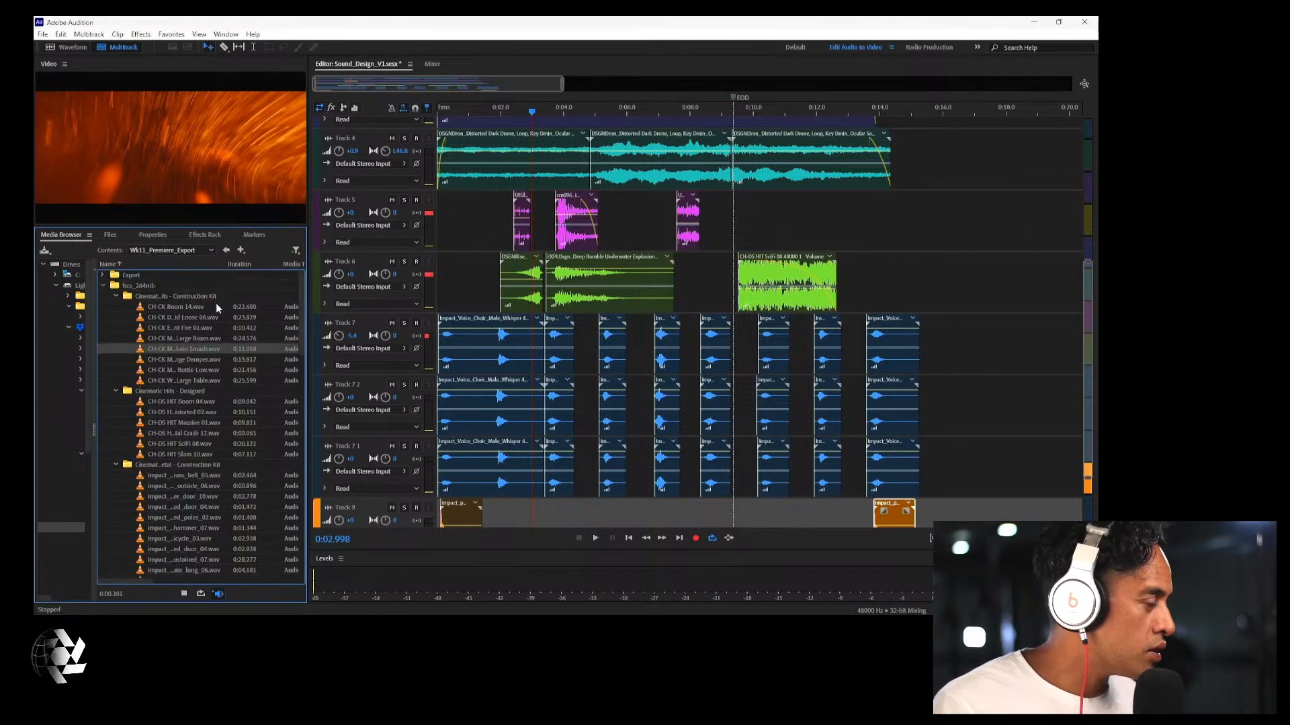
{"action": "left_click", "coordinate": [210, 338]}
{"action": "left_click", "coordinate": [208, 328]}
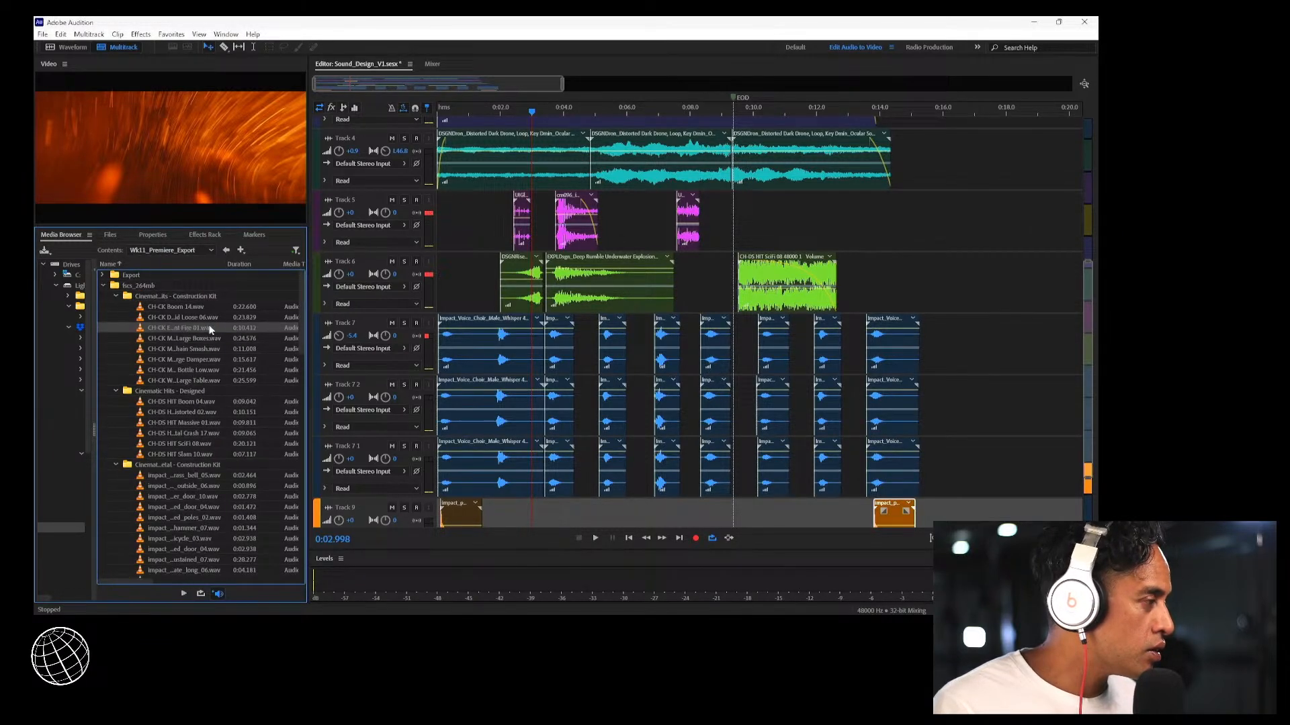
{"action": "left_click", "coordinate": [211, 319]}
{"action": "left_click", "coordinate": [211, 299]}
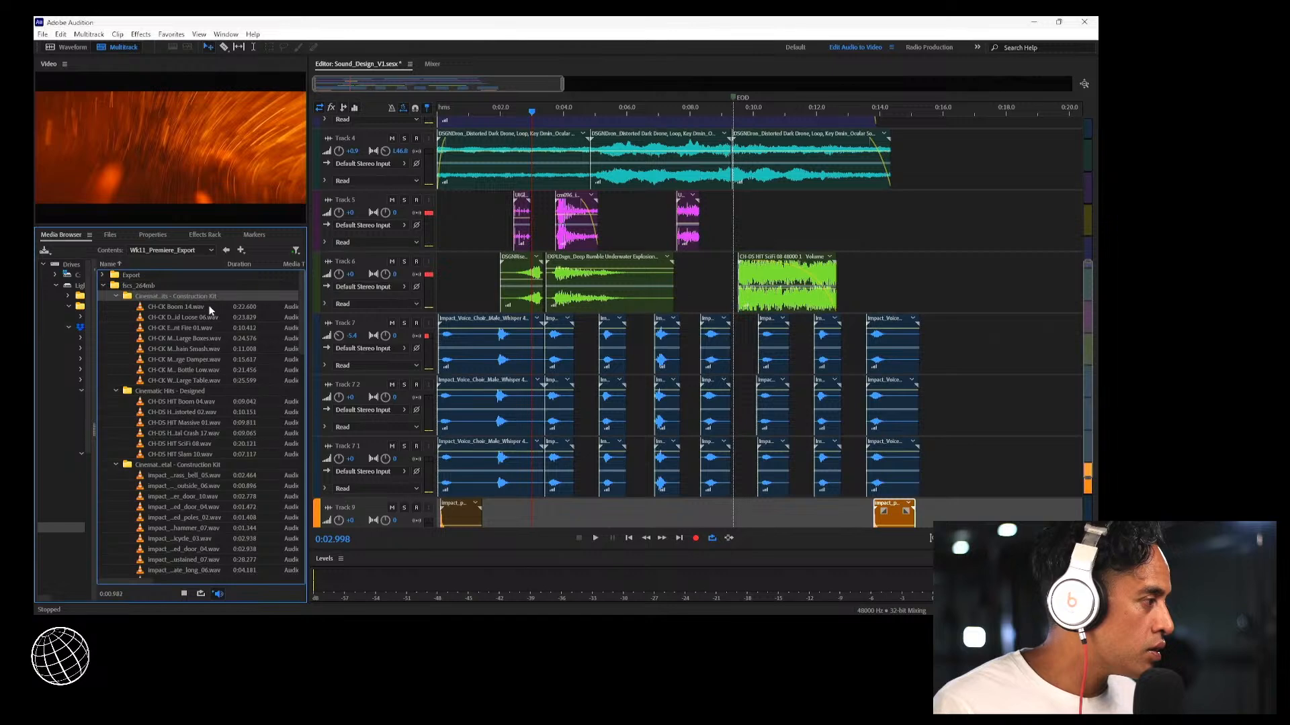
{"action": "left_click", "coordinate": [208, 307]}
Audition CH-DS HIT SciFi 08 and the metal Construction Kit impacts from outside_06 down to rattle_05 for a suitable accent
{"action": "left_click", "coordinate": [204, 445]}
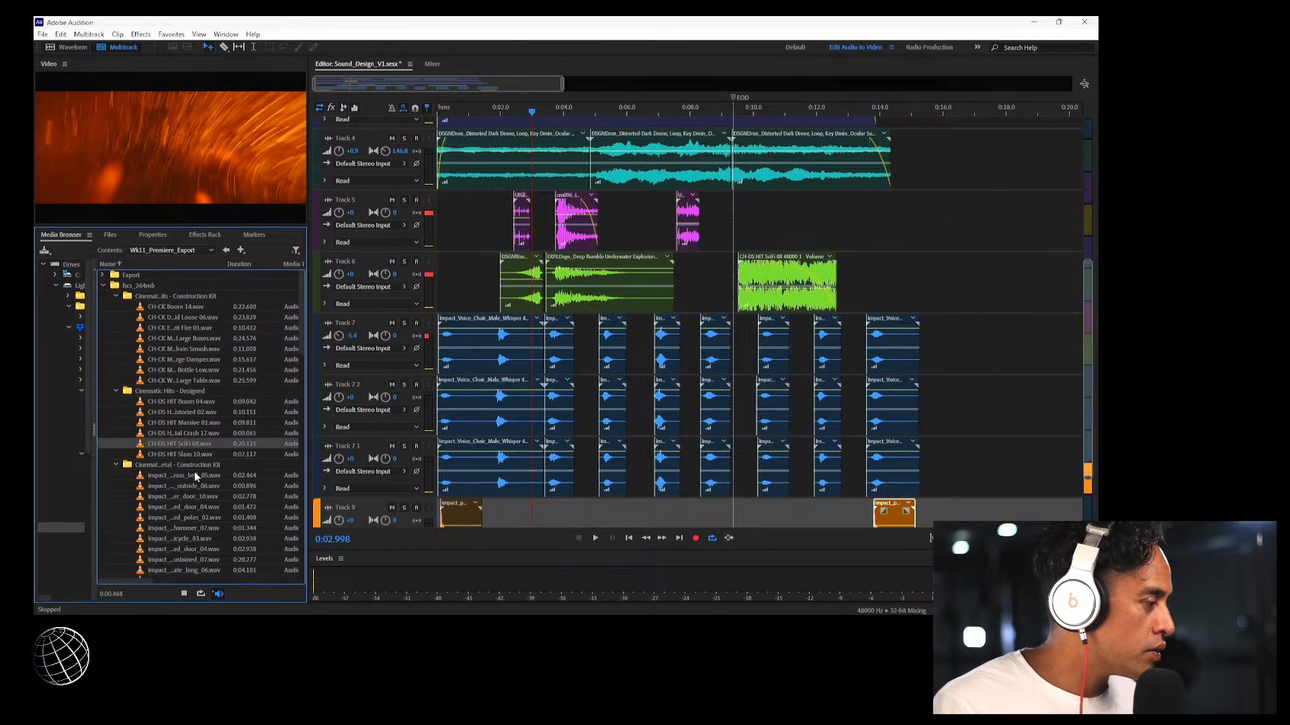
{"action": "left_click", "coordinate": [209, 487]}
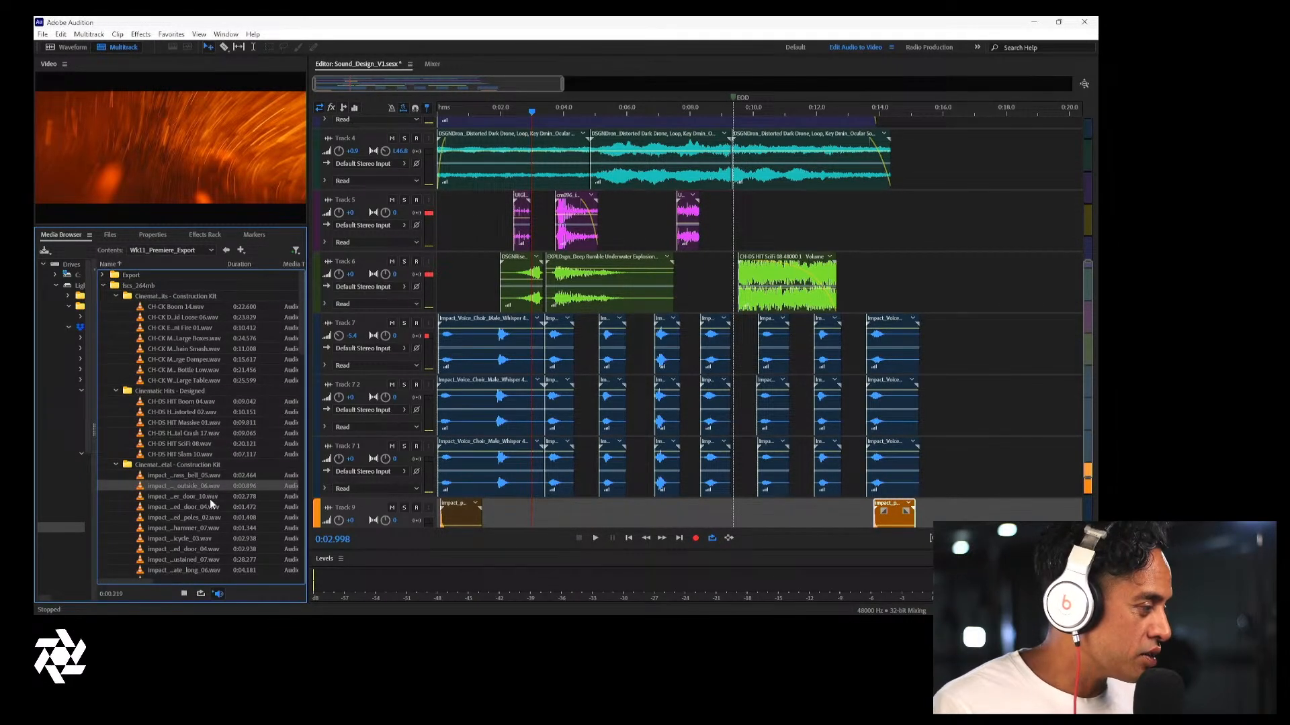
{"action": "left_click", "coordinate": [210, 498]}
{"action": "left_click", "coordinate": [200, 527]}
{"action": "left_click", "coordinate": [205, 538]}
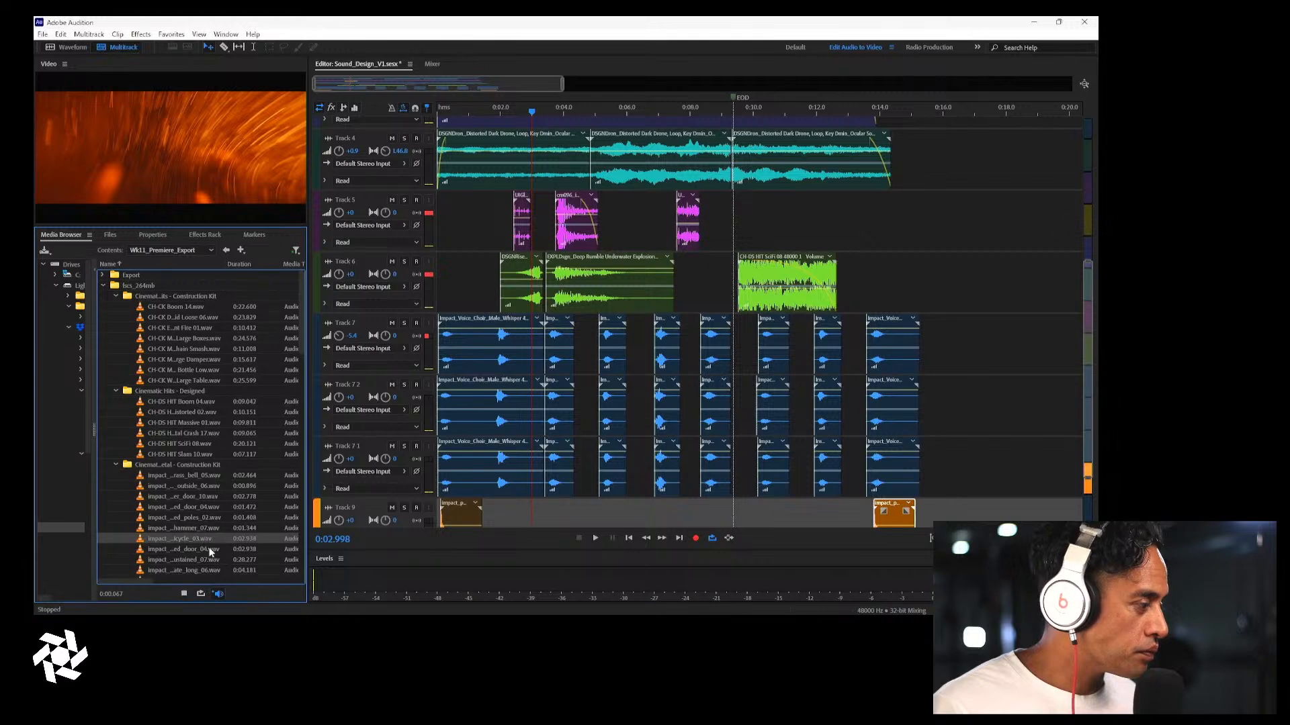
{"action": "left_click", "coordinate": [200, 544]}
{"action": "scroll", "coordinate": [205, 544], "scroll_direction": "down", "scroll_amount": 2}
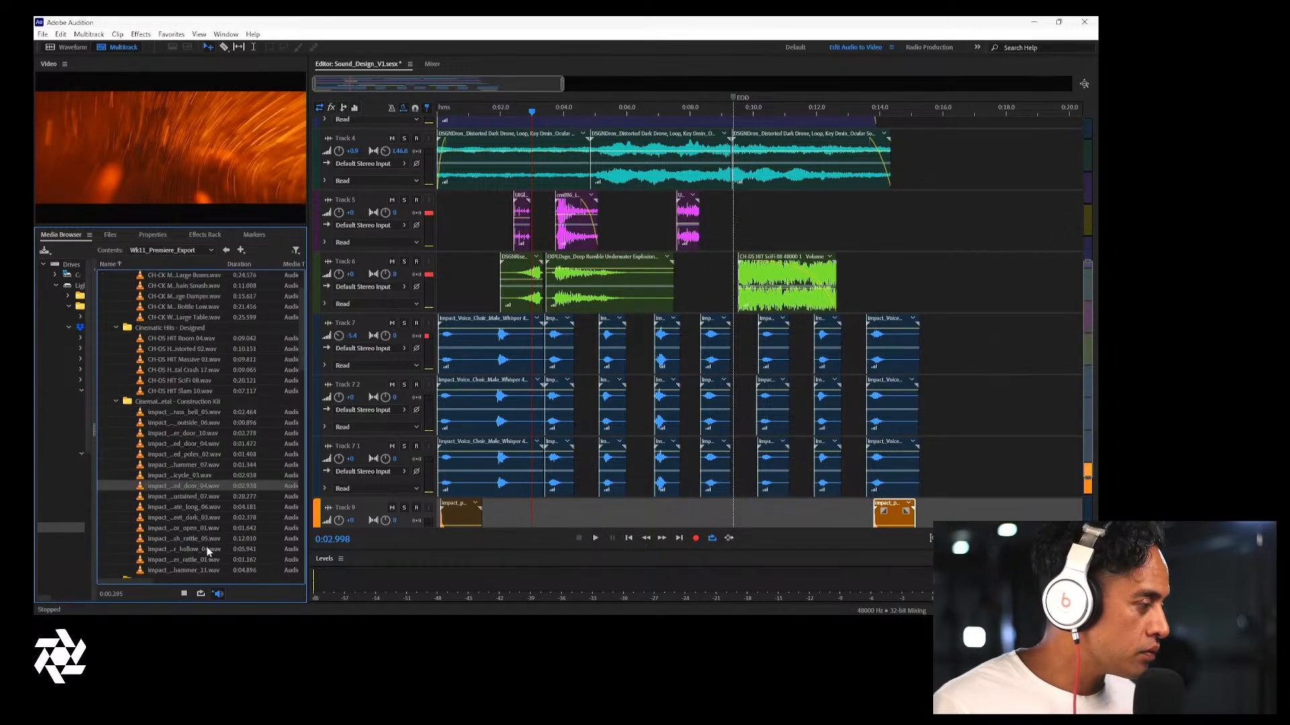
{"action": "left_click", "coordinate": [198, 497]}
{"action": "left_click", "coordinate": [200, 506]}
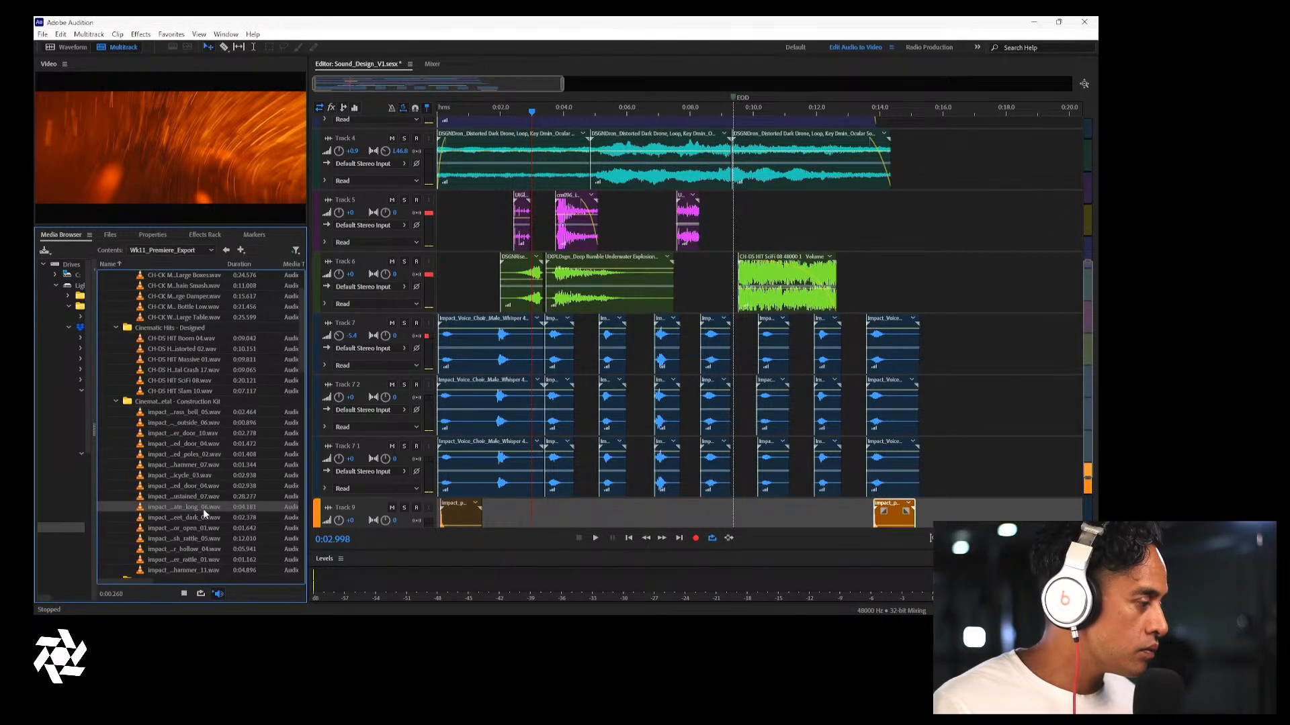
{"action": "left_click", "coordinate": [203, 518]}
{"action": "left_click", "coordinate": [204, 528]}
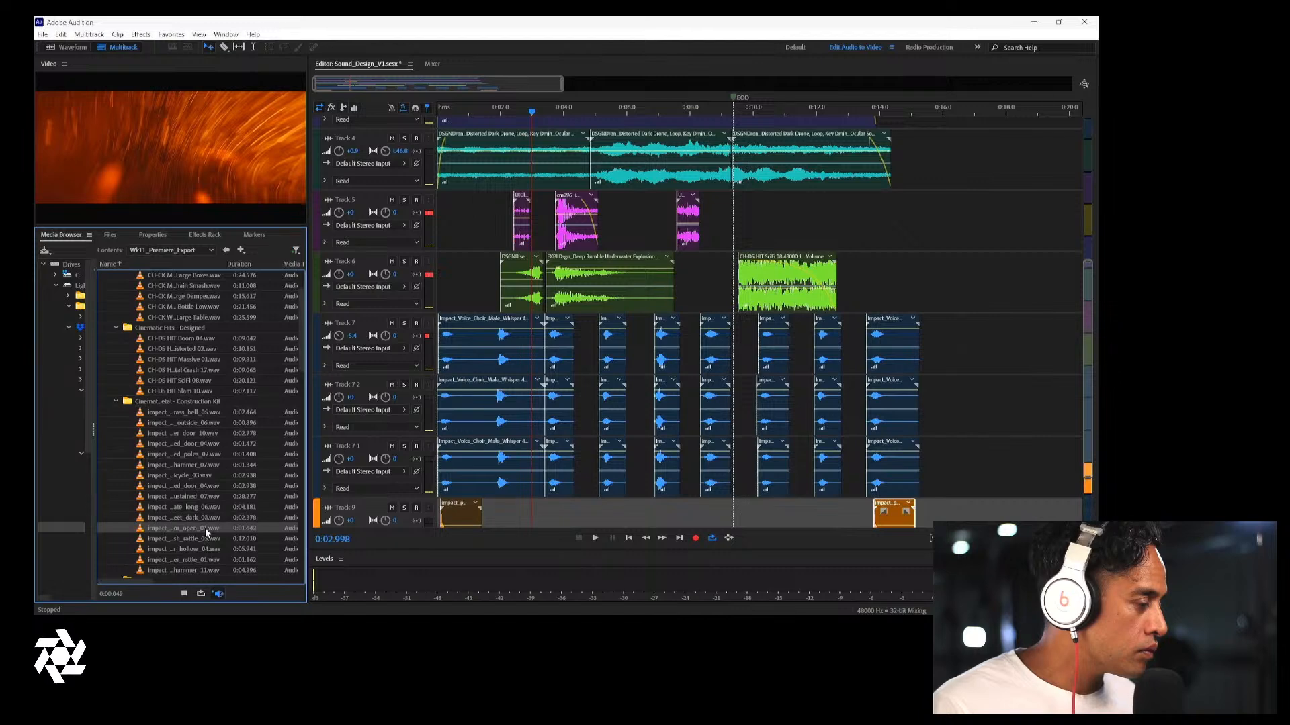
{"action": "left_click", "coordinate": [203, 540]}
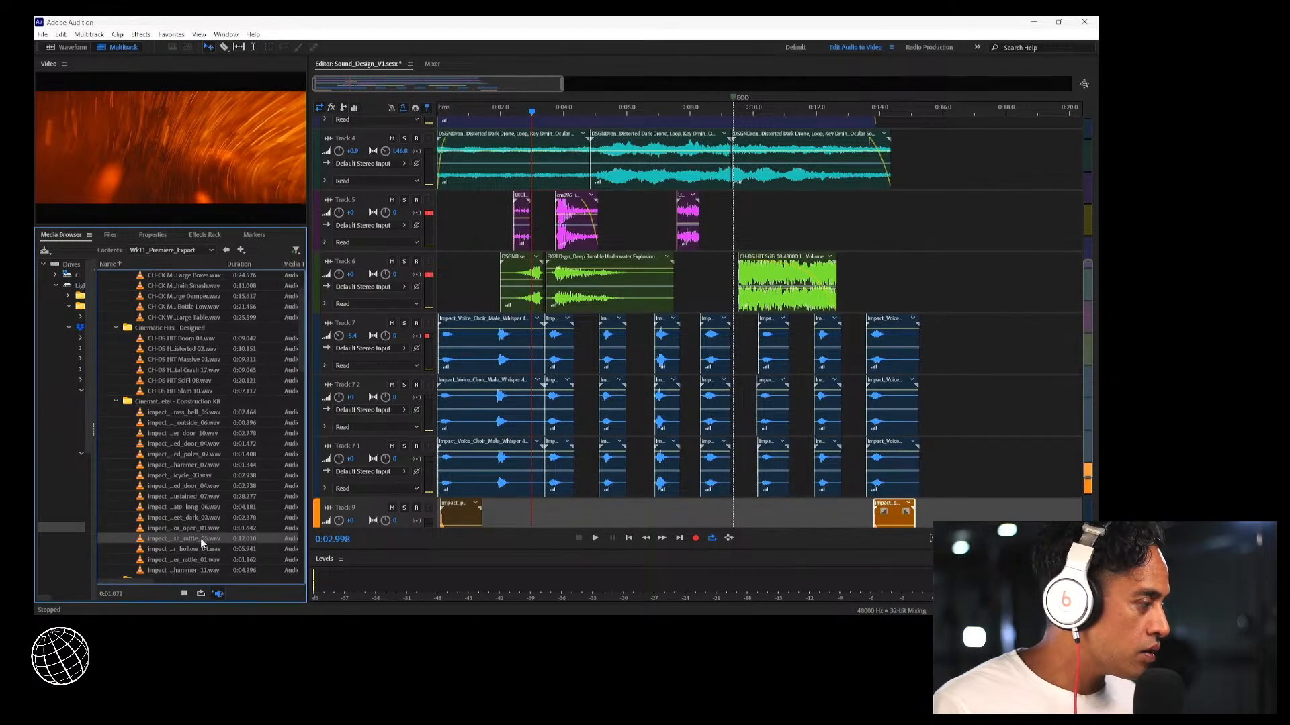
Add the rattle_05 metal impact to Track 9, trim its end to about 3.6 seconds long and start it at about 3 seconds
{"action": "left_click_drag", "start_coordinate": [200, 538], "coordinate": [486, 528]}
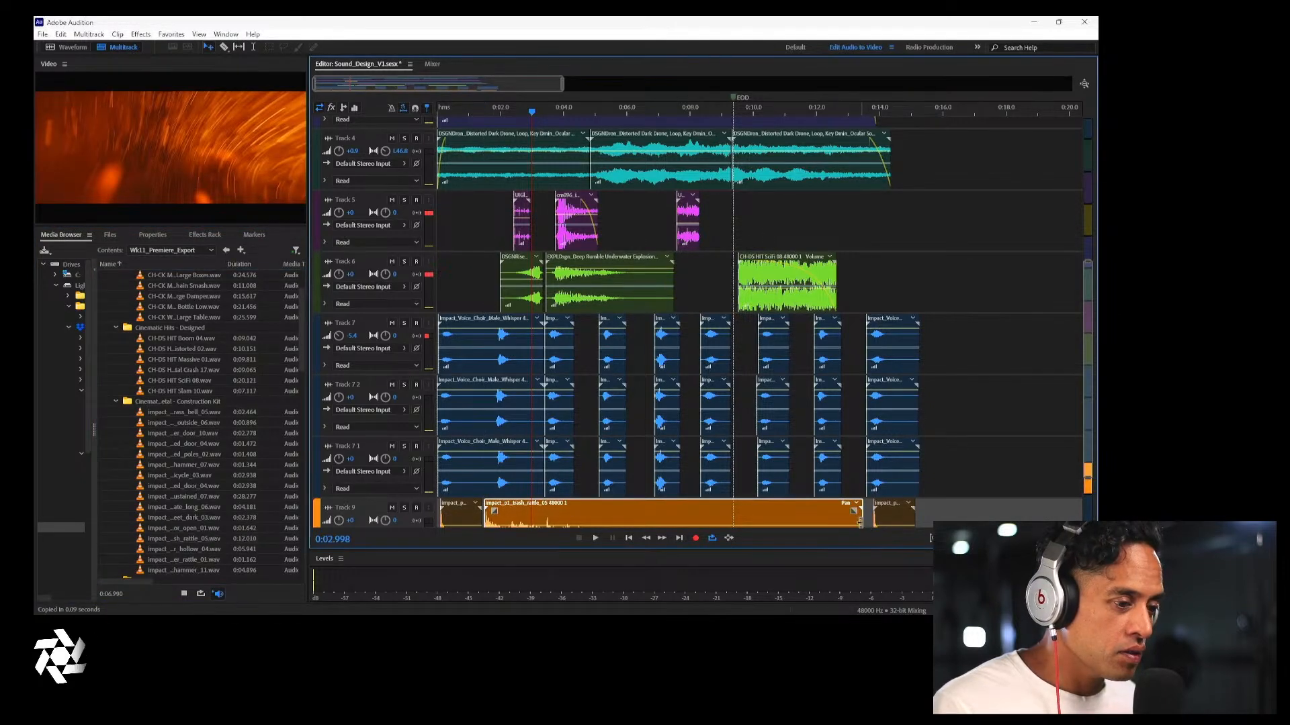
{"action": "left_click_drag", "start_coordinate": [862, 526], "coordinate": [598, 521]}
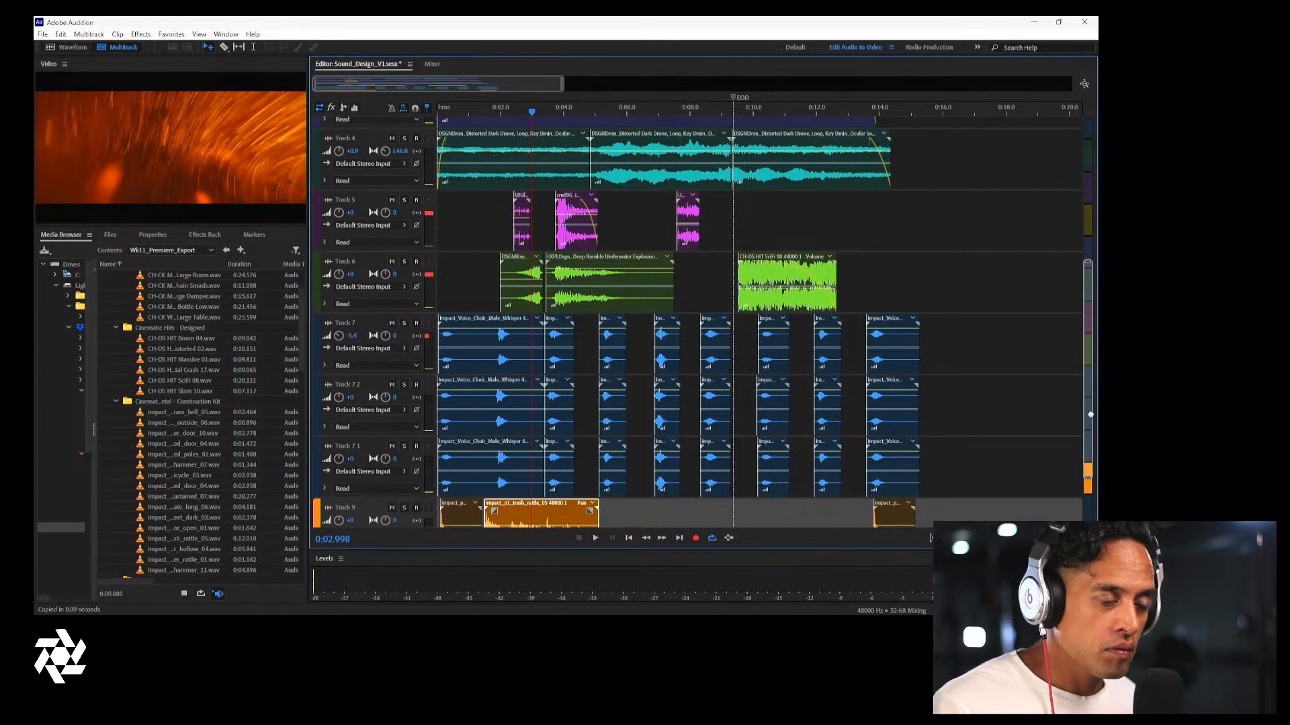
{"action": "scroll", "coordinate": [828, 466], "scroll_direction": "down", "scroll_amount": 2}
{"action": "left_click_drag", "start_coordinate": [538, 428], "coordinate": [587, 430]}
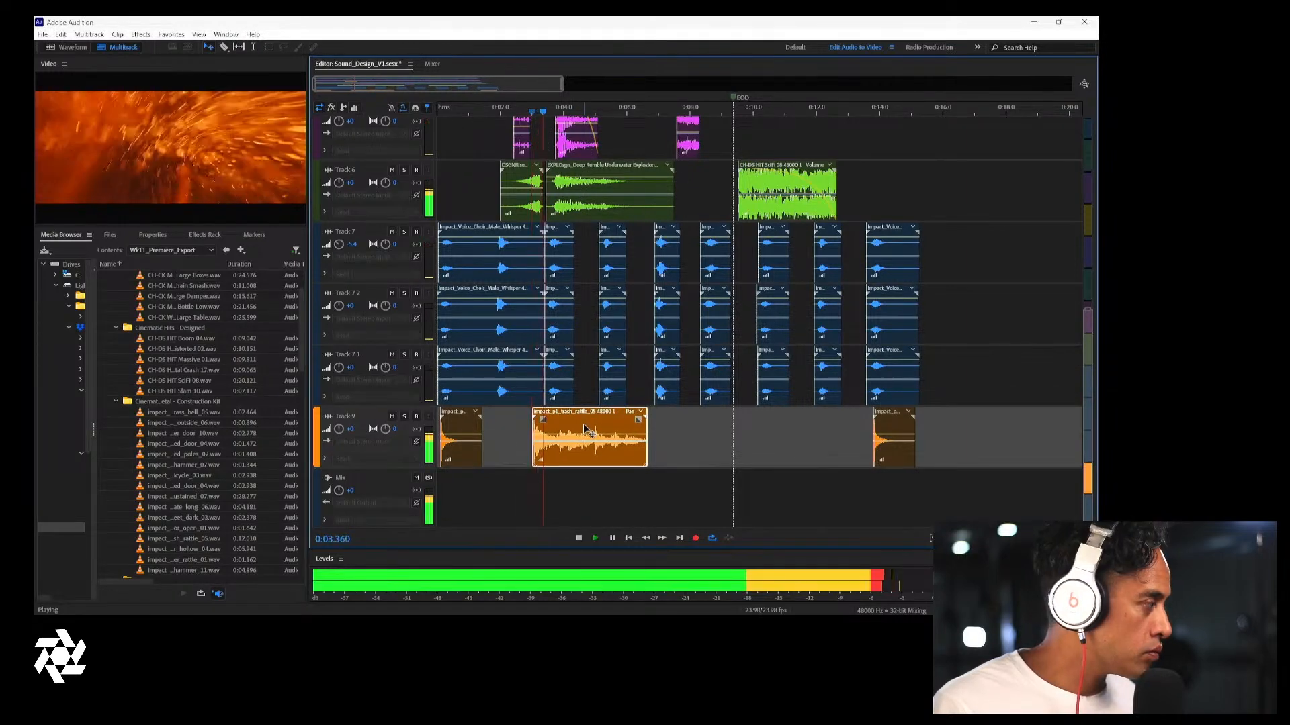
{"action": "key", "text": "space"}
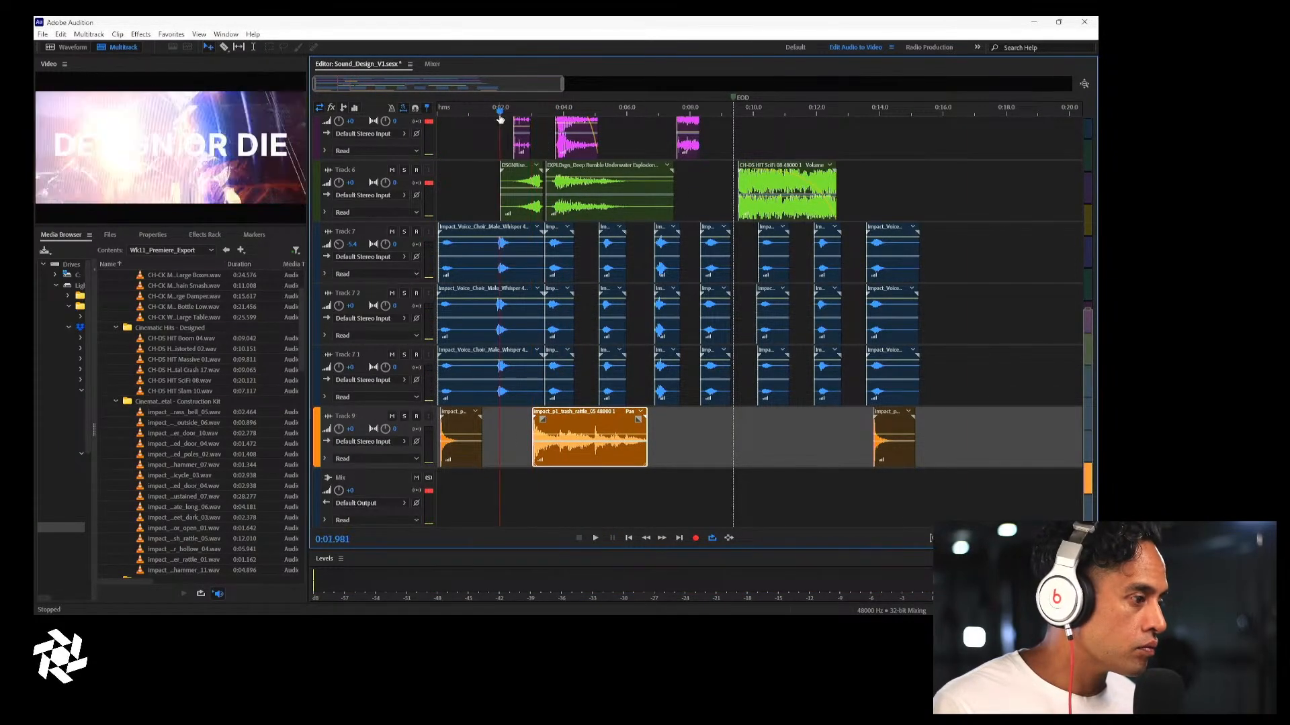
Play the rattle impact from about 2 seconds within the full mix and with Track 9 soloed
{"action": "key", "text": "space"}
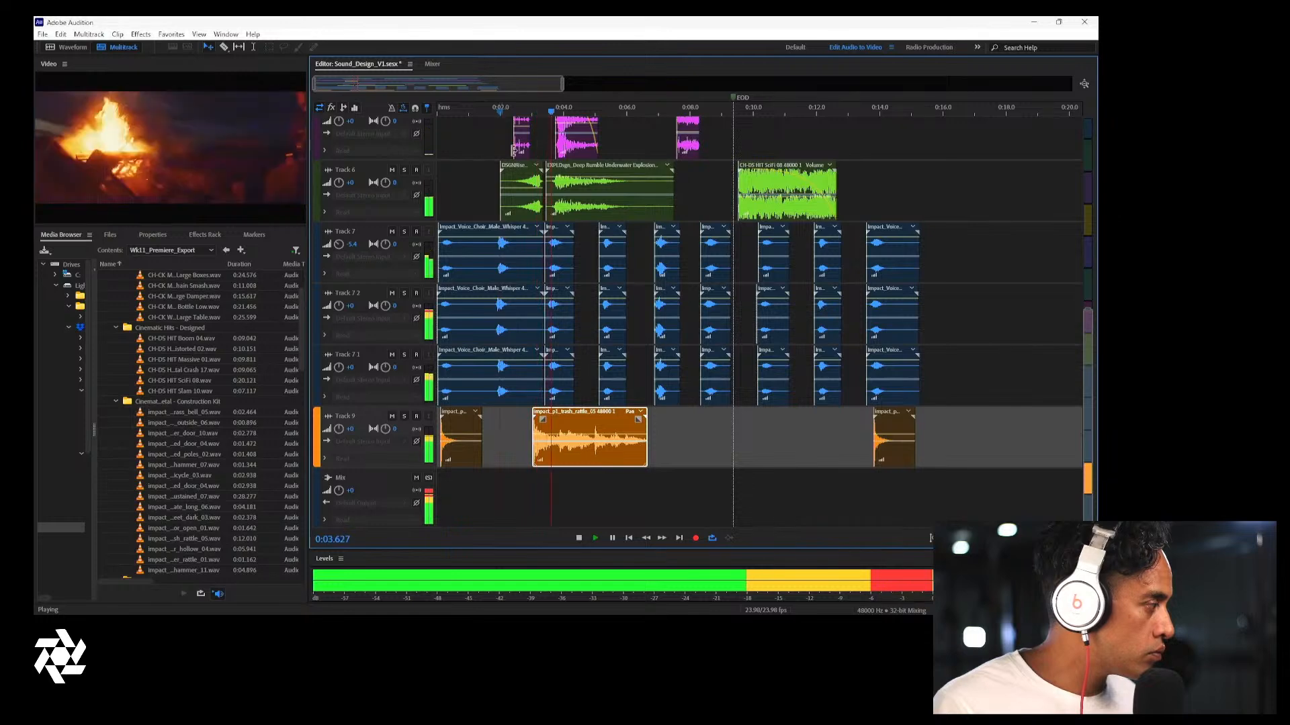
{"action": "key", "text": "space"}
{"action": "left_click", "coordinate": [404, 417]}
{"action": "key", "text": "space"}
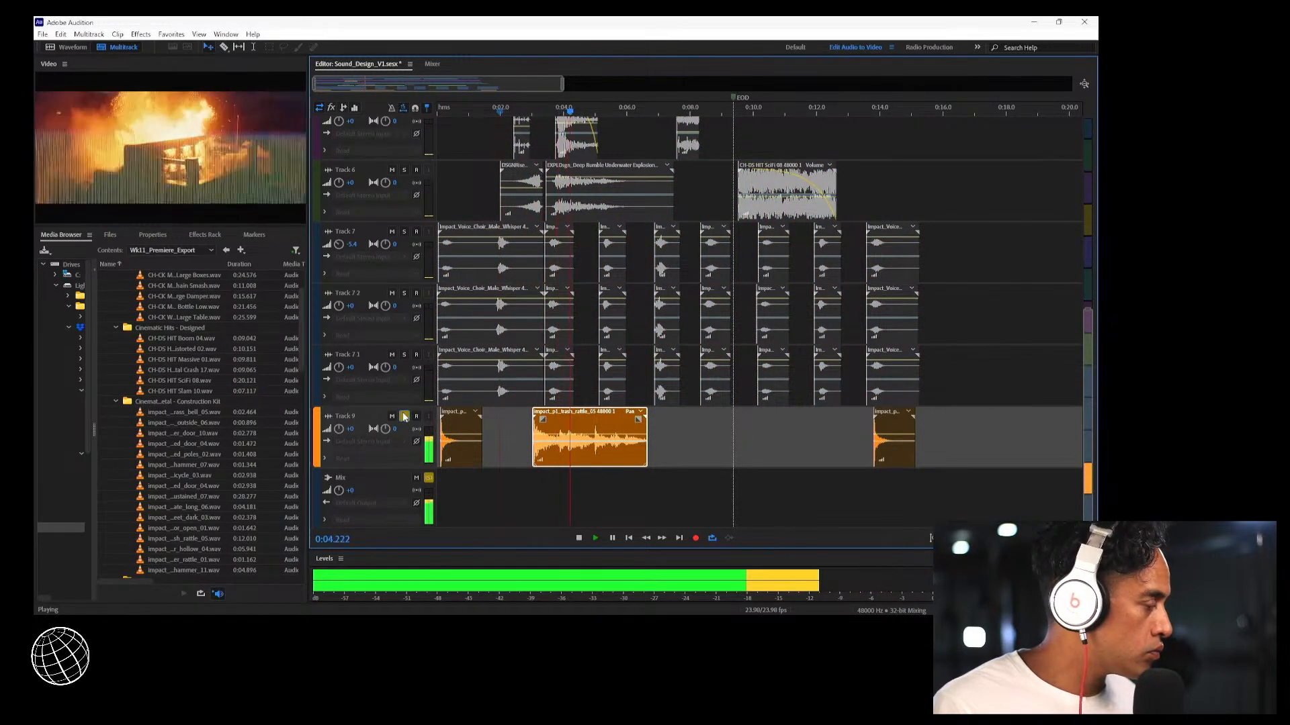
{"action": "key", "text": "space"}
Move the rattle impact on Track 9 slightly earlier to about 2.9 seconds and play the soloed track
{"action": "left_click_drag", "start_coordinate": [615, 453], "coordinate": [608, 457]}
{"action": "key", "text": "space"}
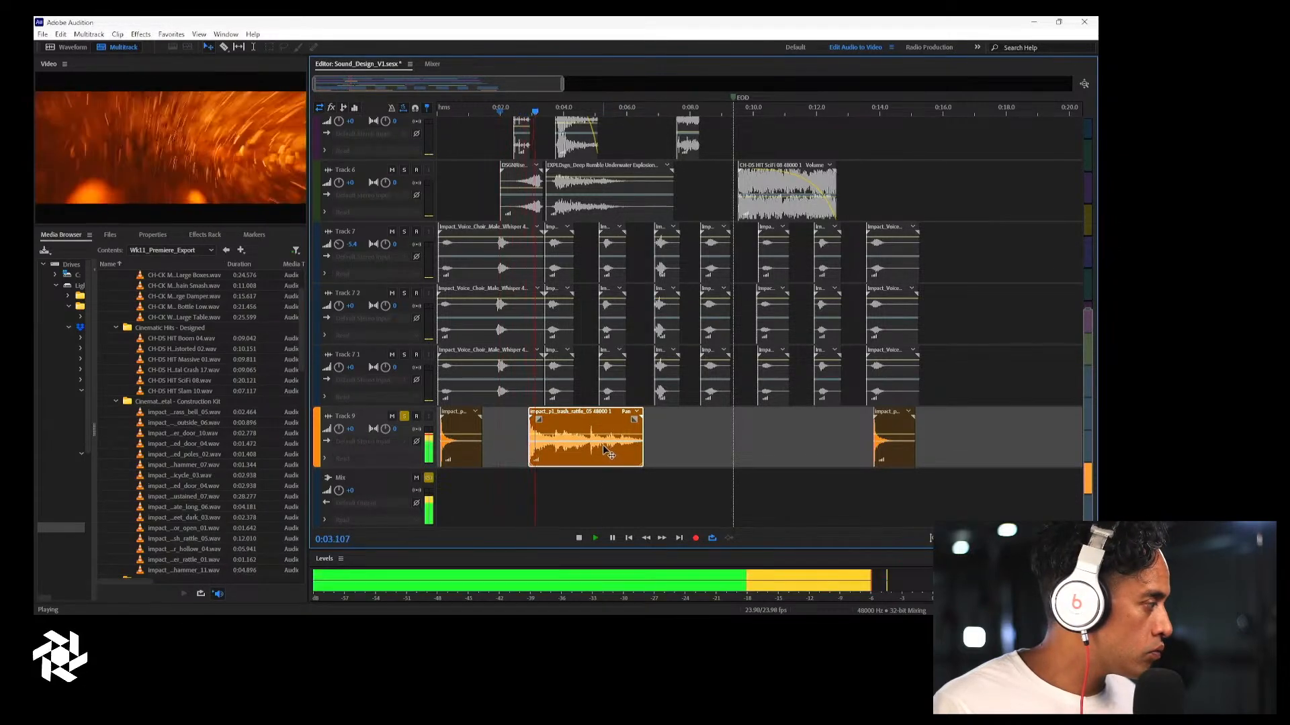
{"action": "key", "text": "space"}
Trim the end of the rattle impact to about 4 seconds on the timeline, play it, and unsolo Track 9 to hear the full mix
{"action": "left_click_drag", "start_coordinate": [642, 456], "coordinate": [566, 456]}
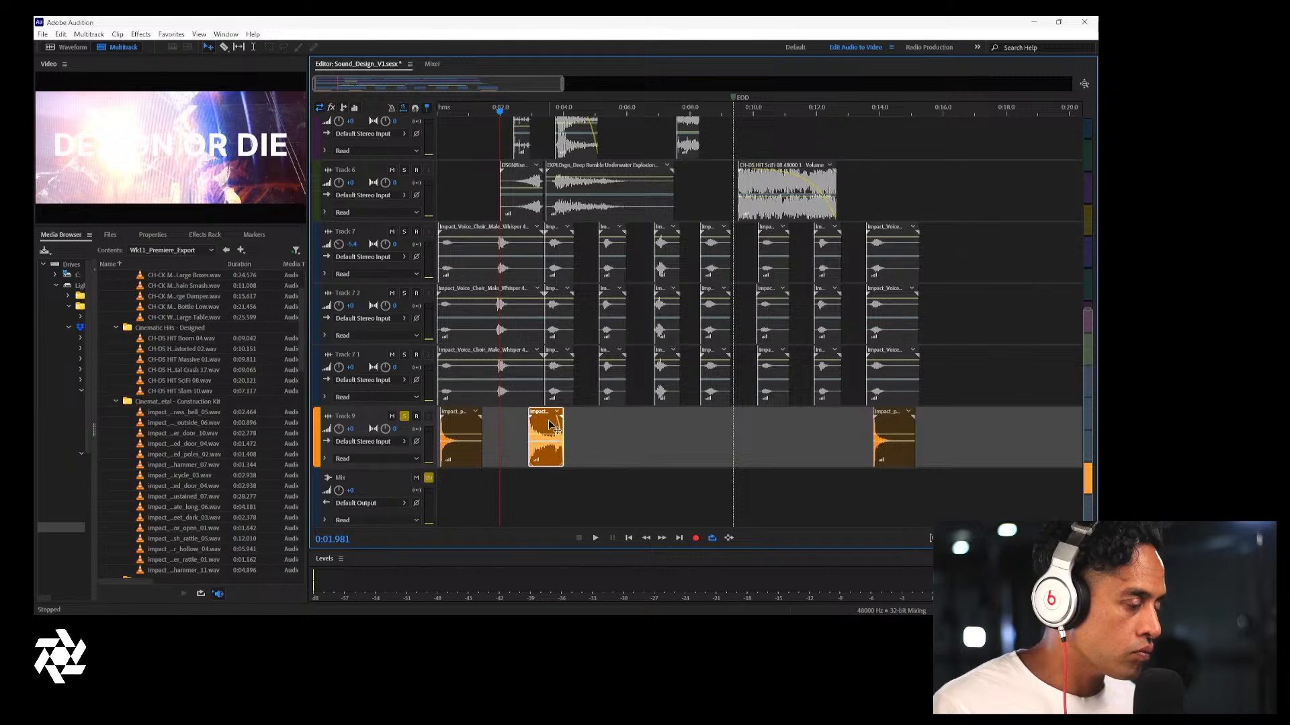
{"action": "key", "text": "space"}
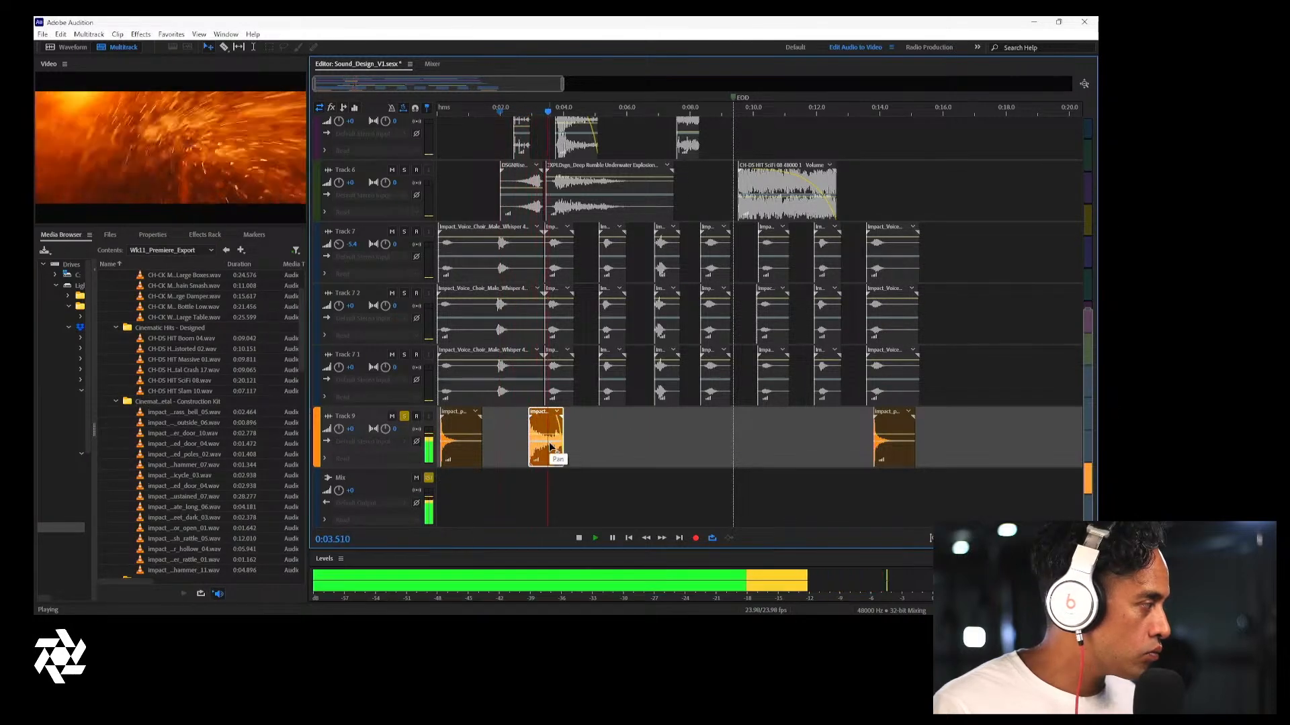
{"action": "left_click", "coordinate": [404, 416]}
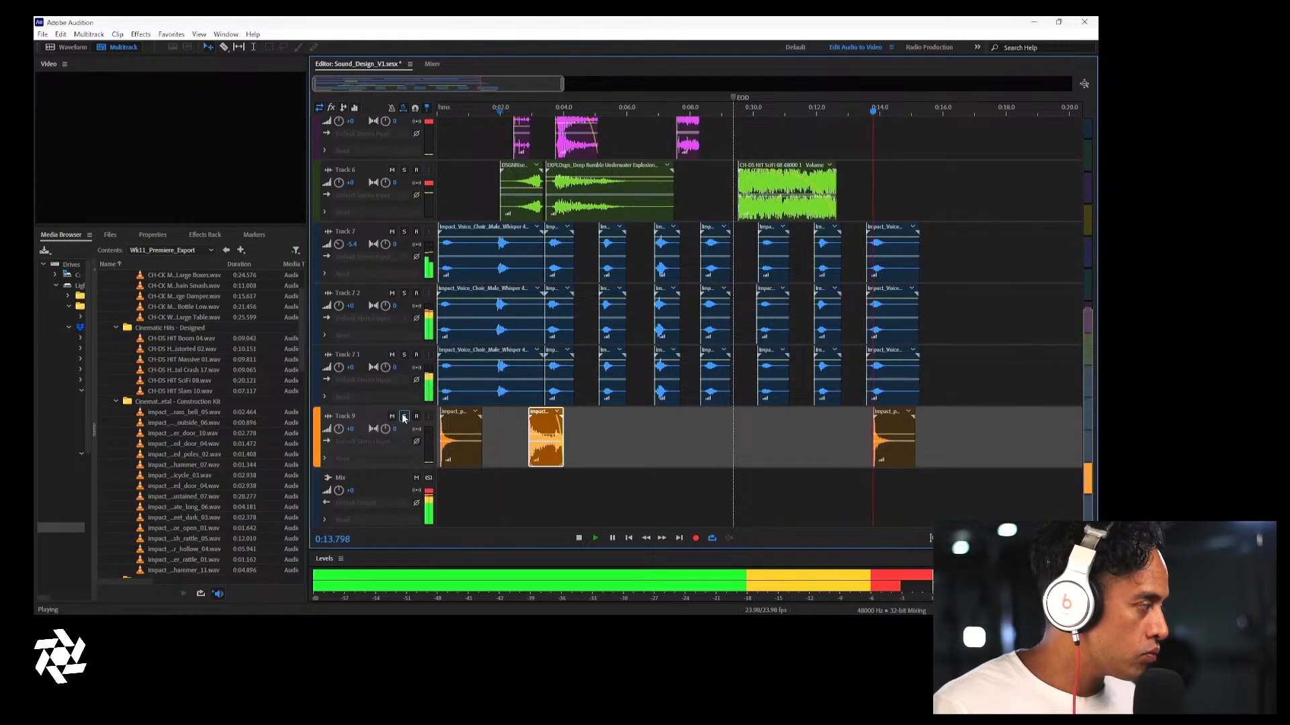
{"action": "key", "text": "space"}
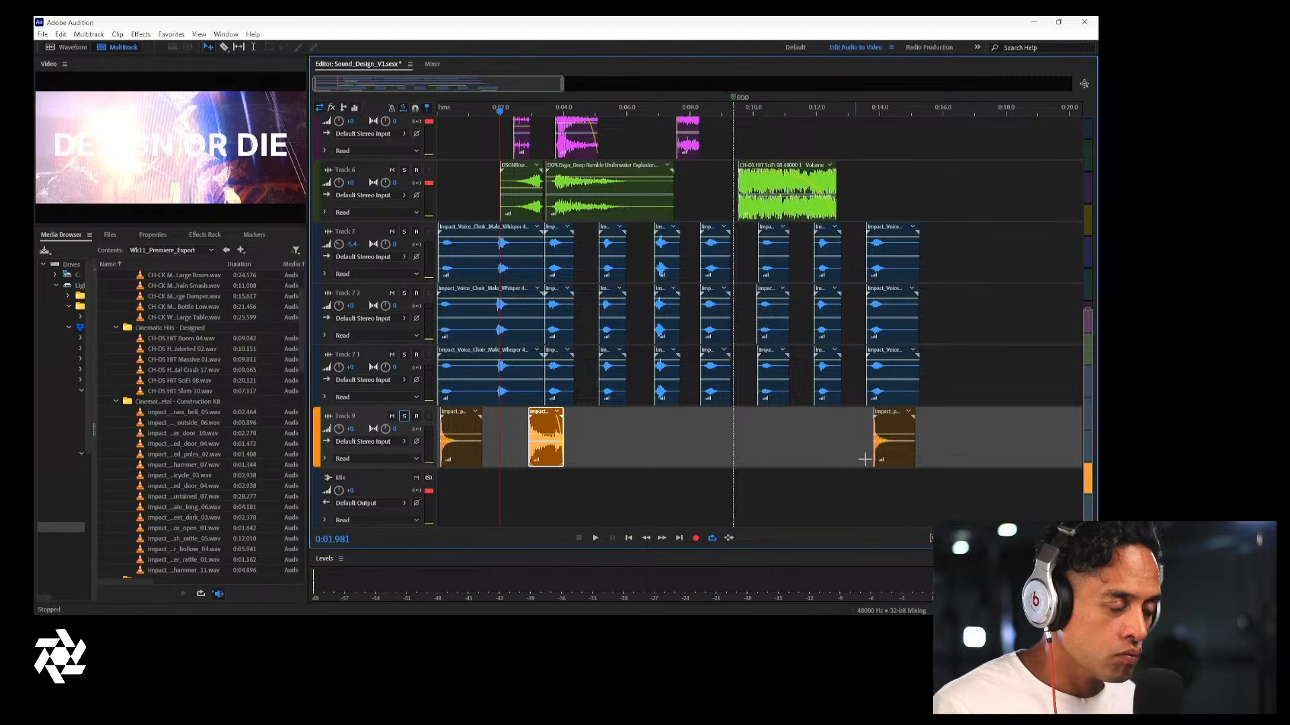
Nudge the last hammer impact on Track 9 earlier to about 13.7 seconds and play from about 12.7 seconds
{"action": "left_click_drag", "start_coordinate": [894, 461], "coordinate": [891, 461]}
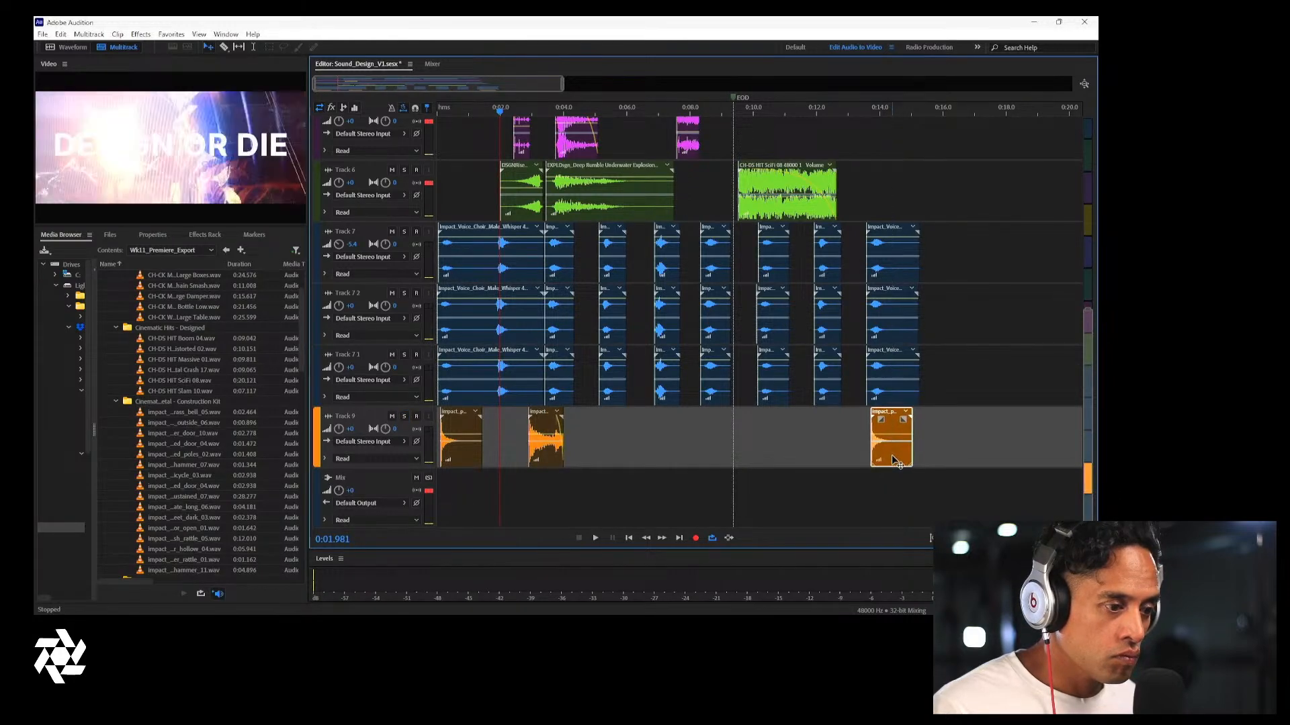
{"action": "left_click", "coordinate": [837, 113]}
{"action": "key", "text": "space"}
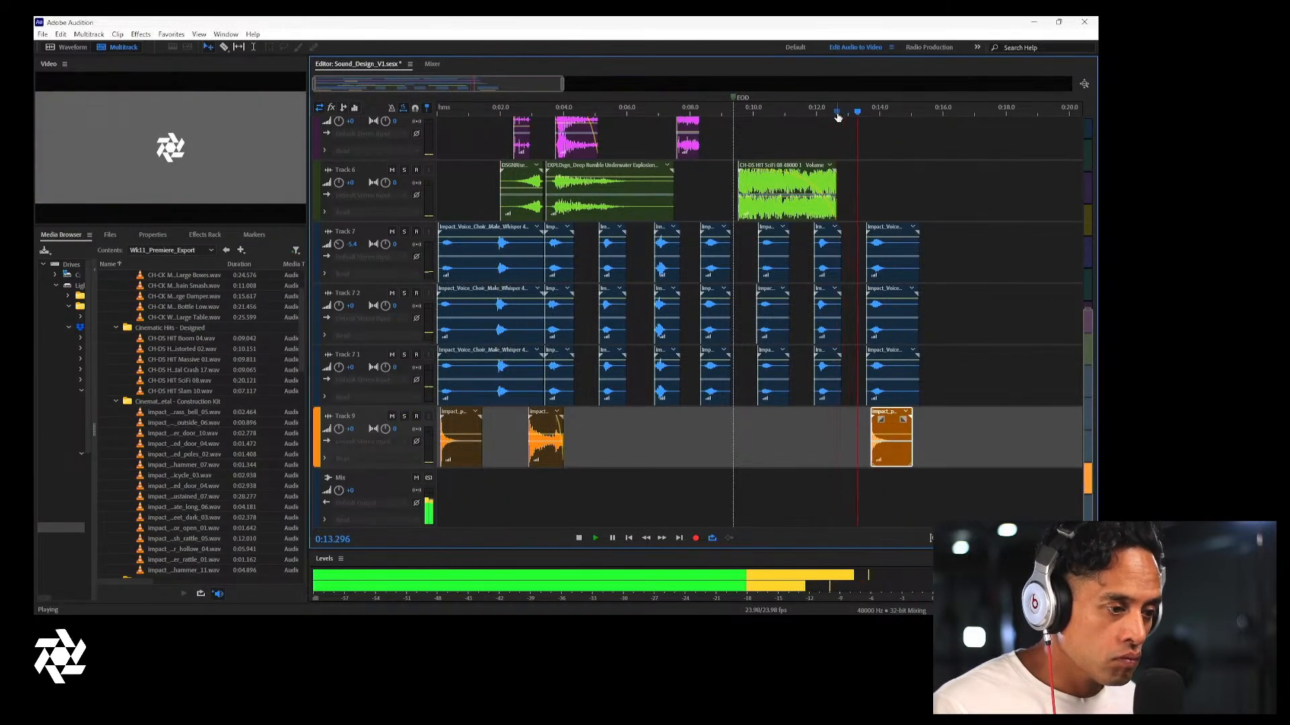
{"action": "key", "text": "space"}
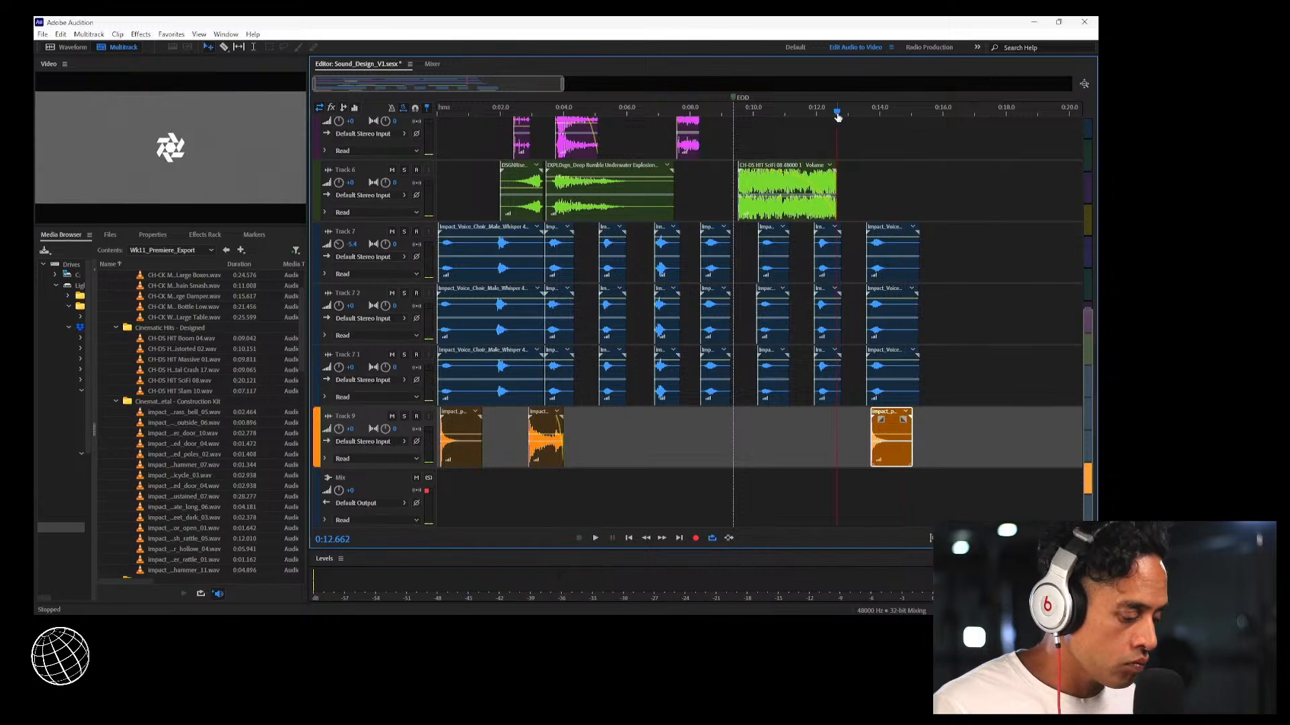
Play the full mix from the start of the session through to about 7 seconds
{"action": "left_click_drag", "start_coordinate": [448, 106], "coordinate": [199, 68]}
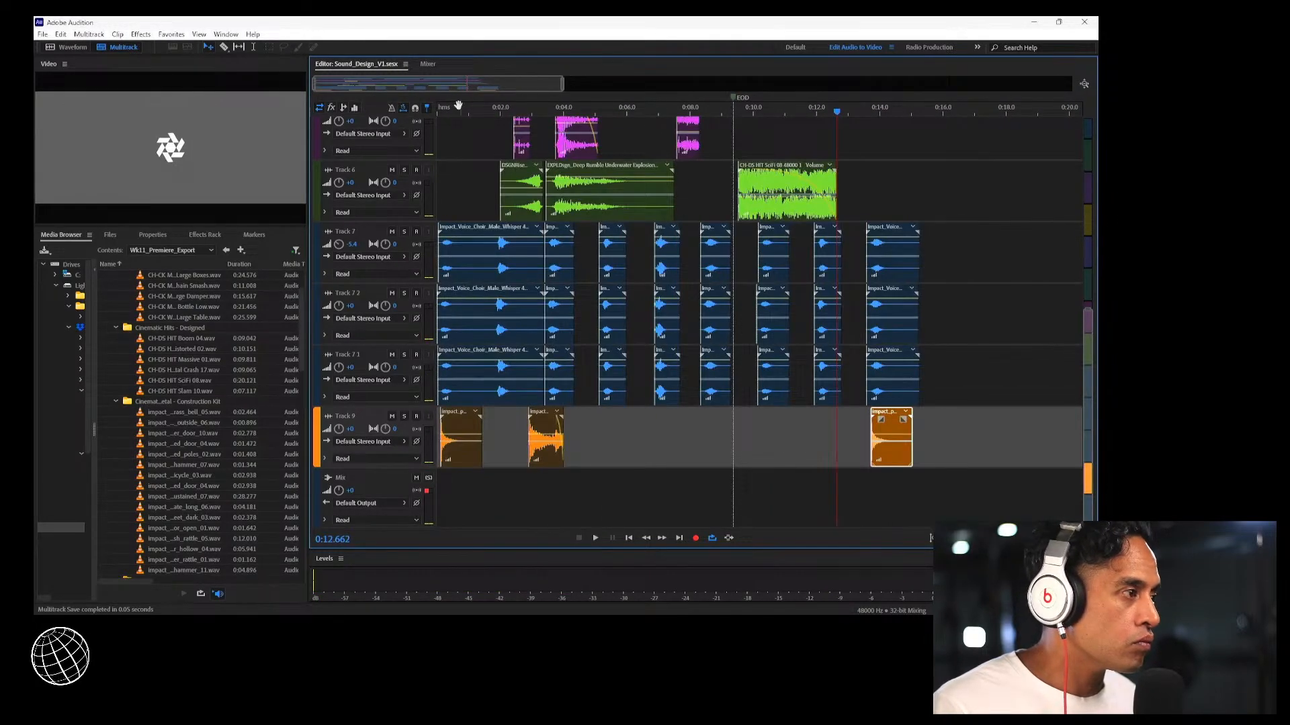
{"action": "left_click_drag", "start_coordinate": [454, 112], "coordinate": [338, 102]}
{"action": "key", "text": "space"}
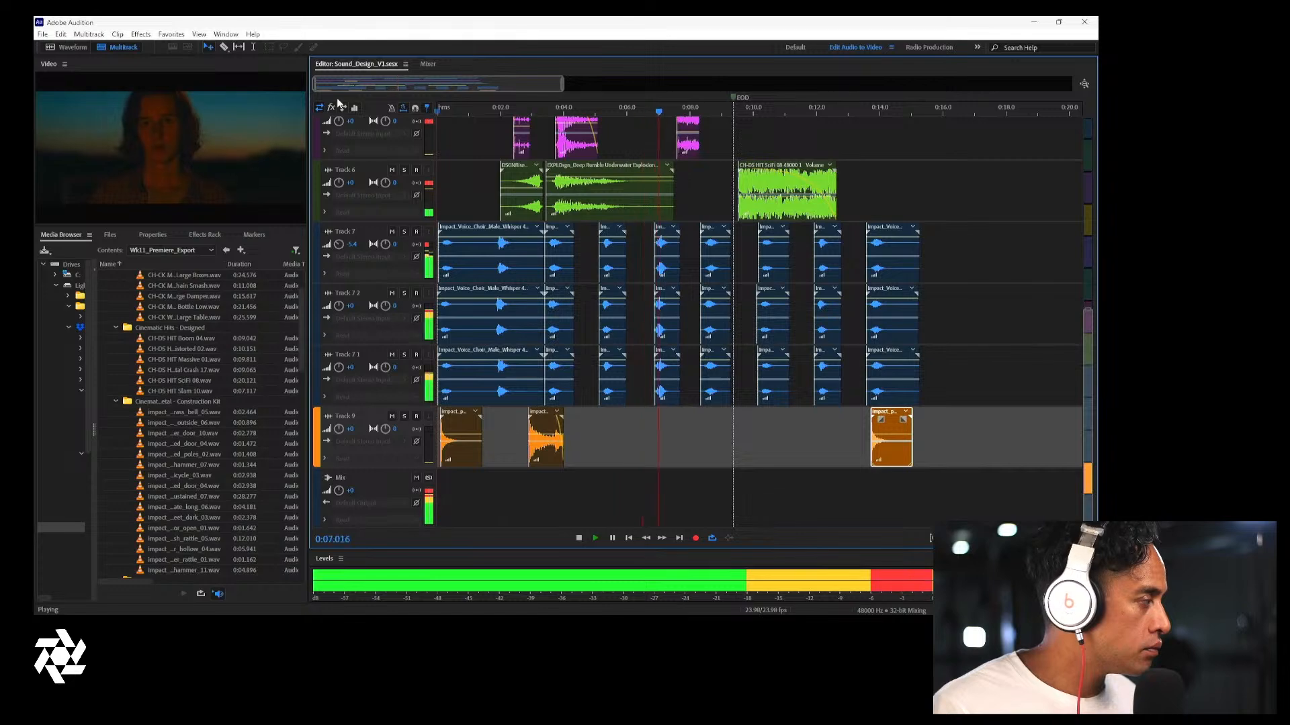
{"action": "key", "text": "space"}
Audition samples from the cinematic metal construction kit, metal impacts and whisper/stinger construction kit folders, ending on the Stinger_Aquaphone_Fast file
{"action": "left_click", "coordinate": [175, 489]}
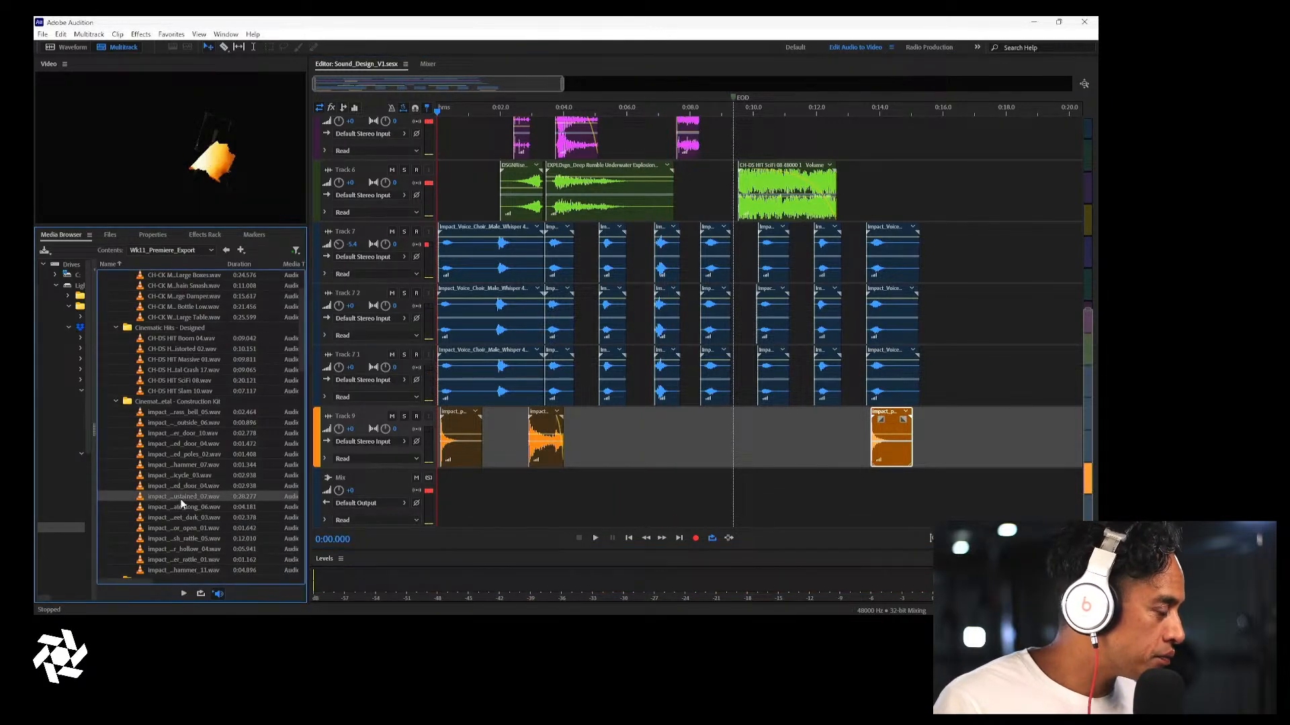
{"action": "left_click", "coordinate": [182, 506]}
{"action": "left_click", "coordinate": [183, 528]}
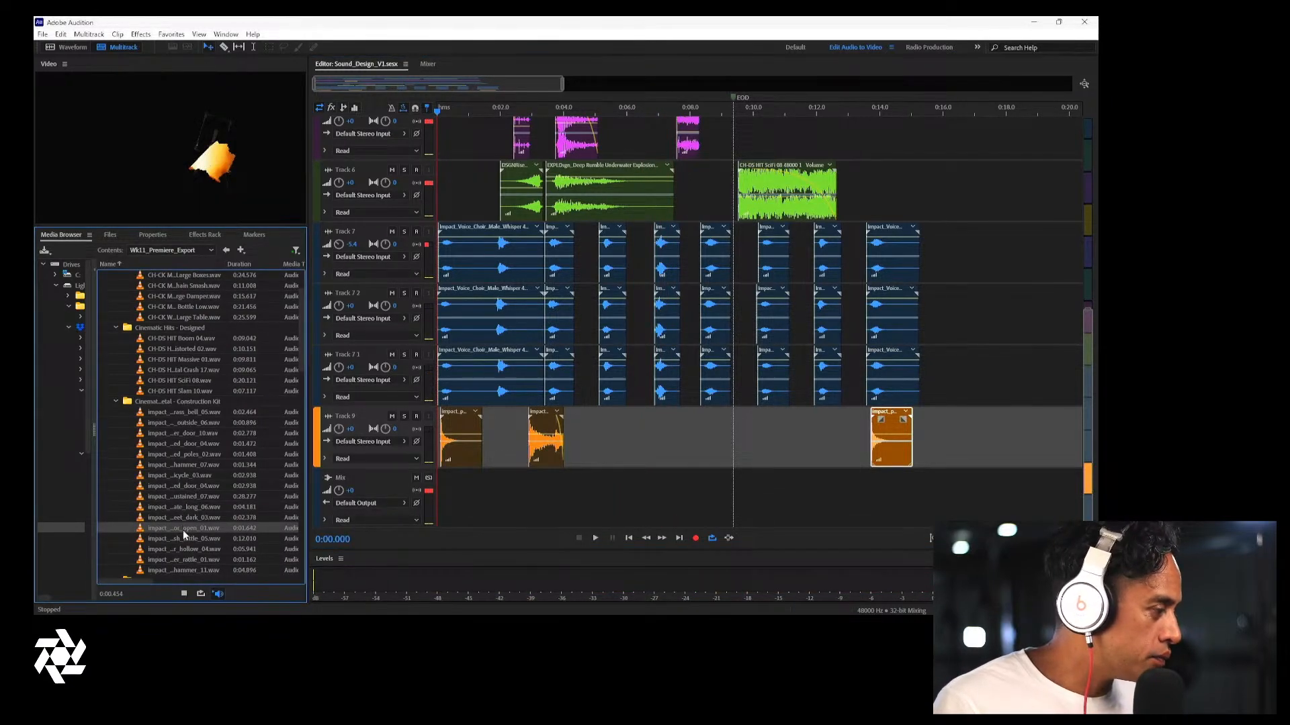
{"action": "scroll", "coordinate": [184, 534], "scroll_direction": "down", "scroll_amount": 2}
{"action": "left_click", "coordinate": [192, 538]}
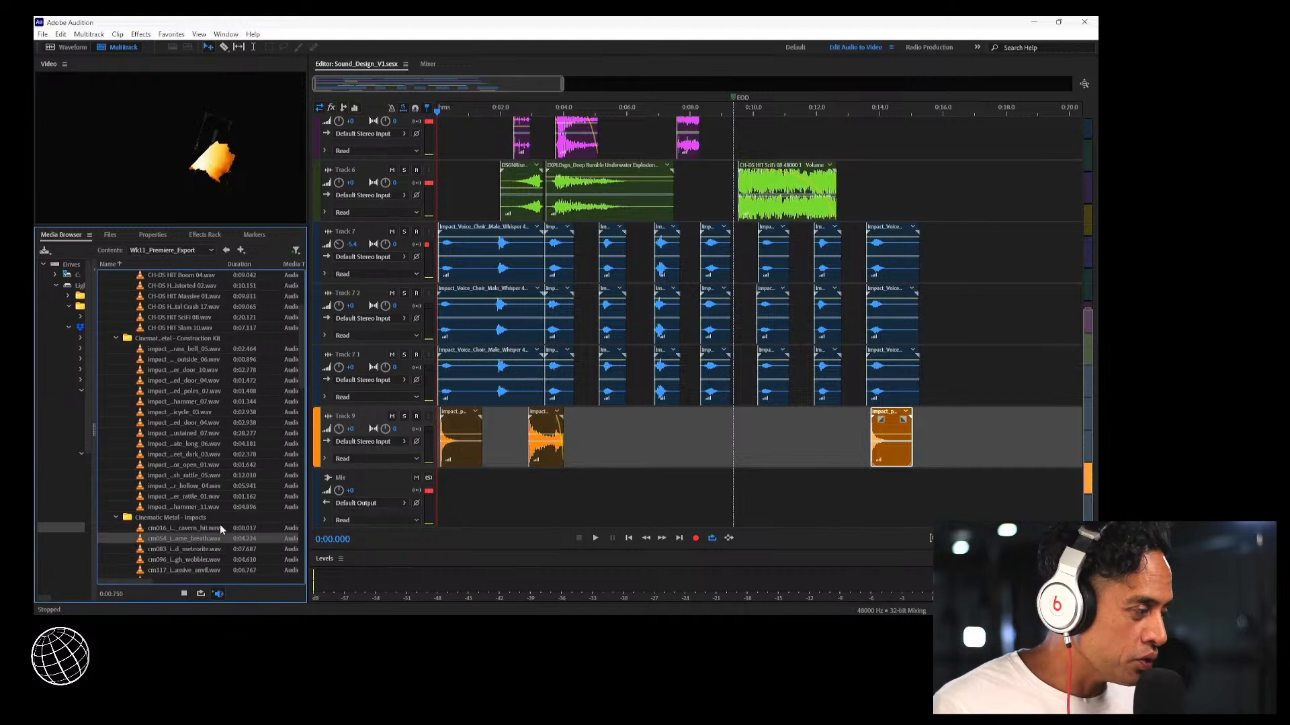
{"action": "scroll", "coordinate": [213, 531], "scroll_direction": "down", "scroll_amount": 4}
{"action": "left_click", "coordinate": [187, 517]}
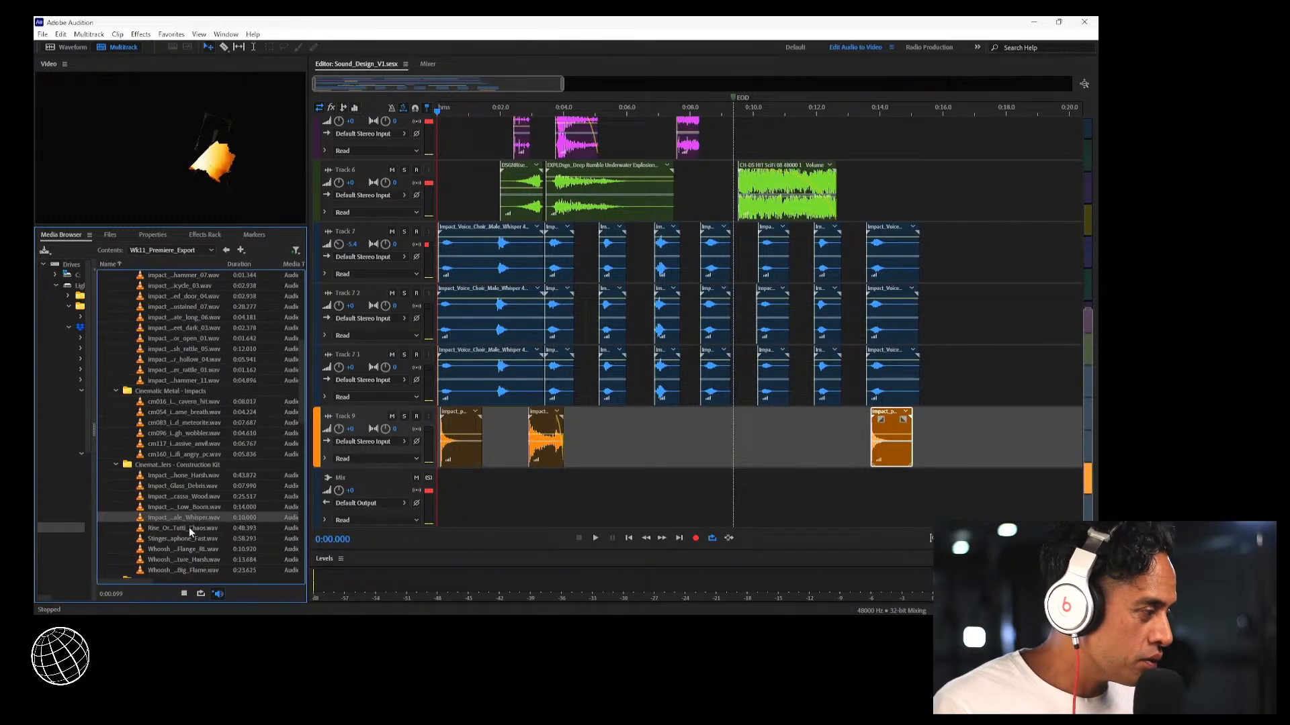
{"action": "left_click", "coordinate": [188, 528]}
{"action": "left_click", "coordinate": [184, 536]}
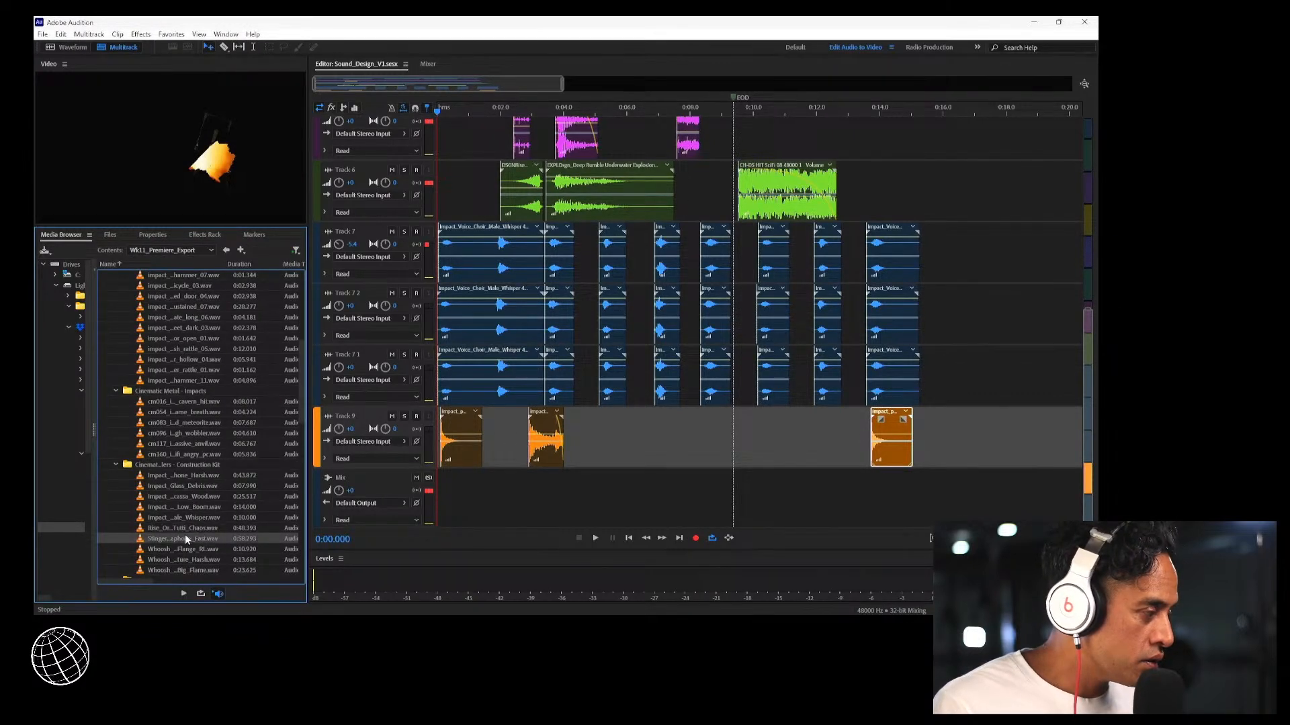
Add Stinger_Aquaphone_Fast on a new Track 10 starting at about 3.5 seconds and play it in the mix from just before
{"action": "left_click_drag", "start_coordinate": [185, 539], "coordinate": [543, 499]}
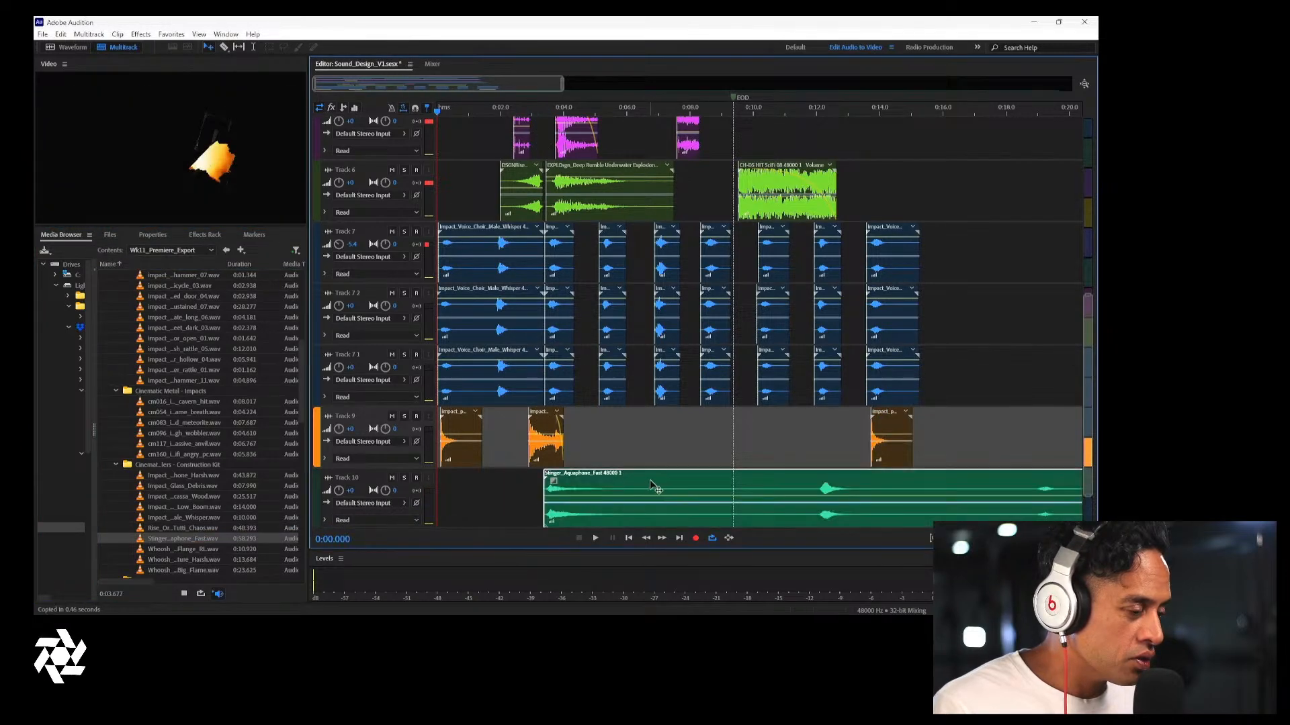
{"action": "mouse_move", "coordinate": [651, 484]}
{"action": "left_mouse_down"}
{"action": "mouse_move", "coordinate": [628, 483]}
{"action": "mouse_move", "coordinate": [656, 482]}
{"action": "left_mouse_up"}
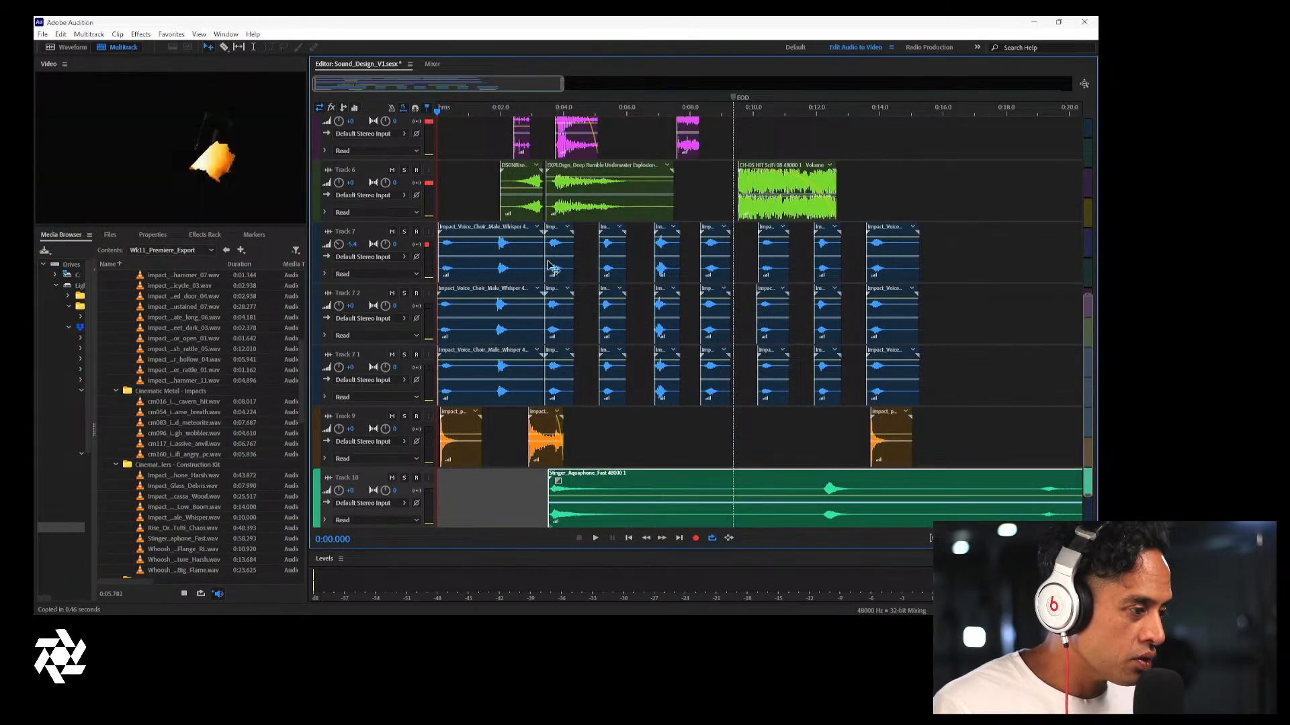
{"action": "left_click", "coordinate": [525, 115]}
{"action": "key", "text": "space"}
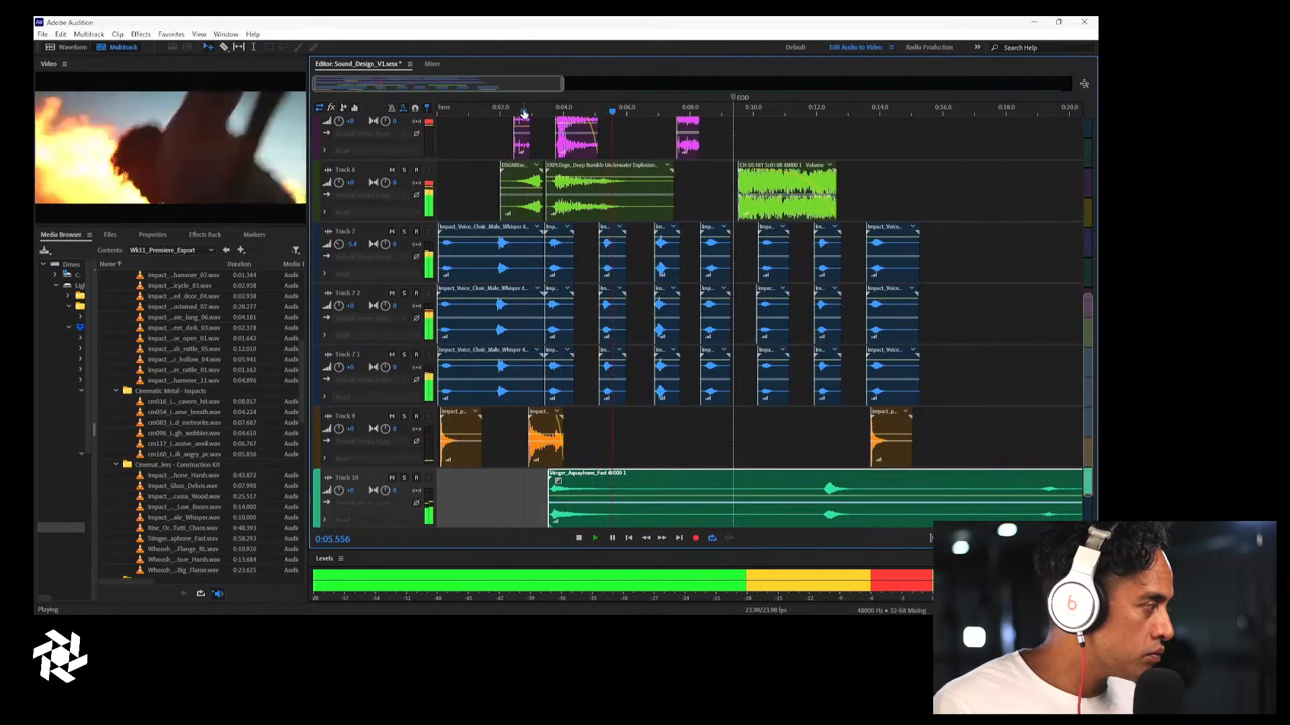
{"action": "key", "text": "space"}
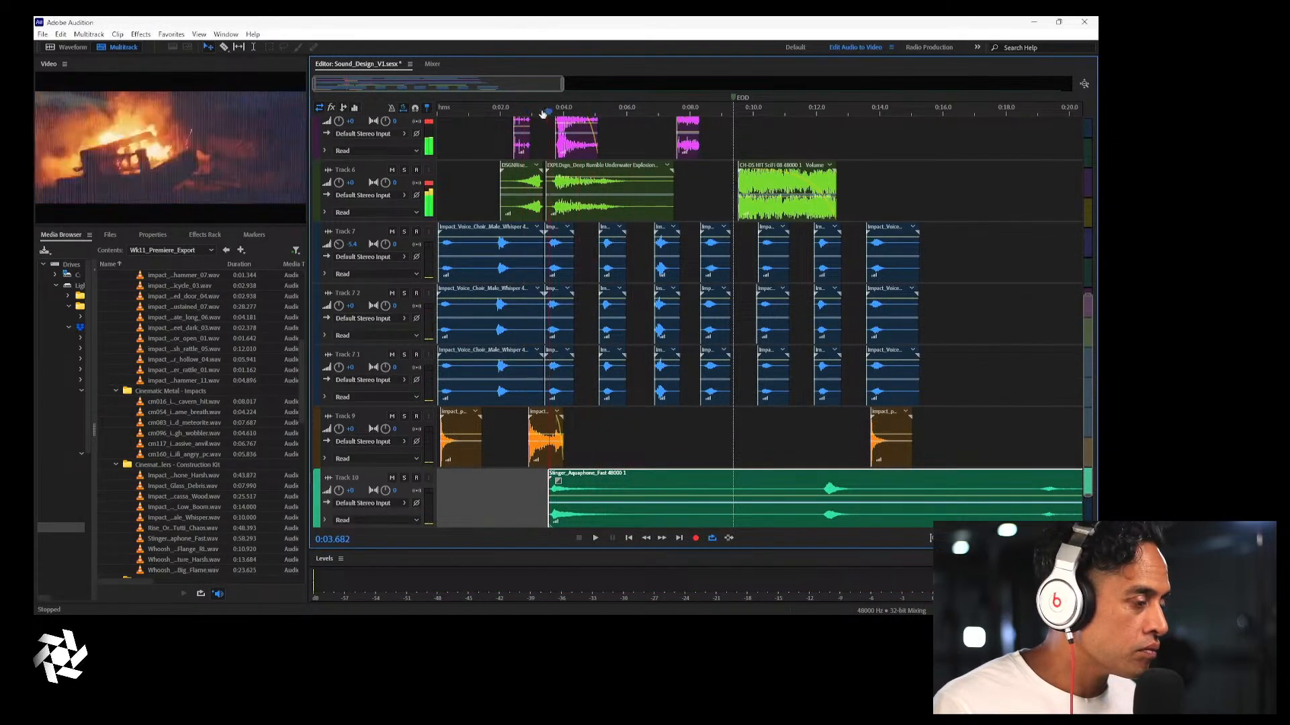
{"action": "left_click_drag", "start_coordinate": [543, 114], "coordinate": [530, 116]}
{"action": "key", "text": "space"}
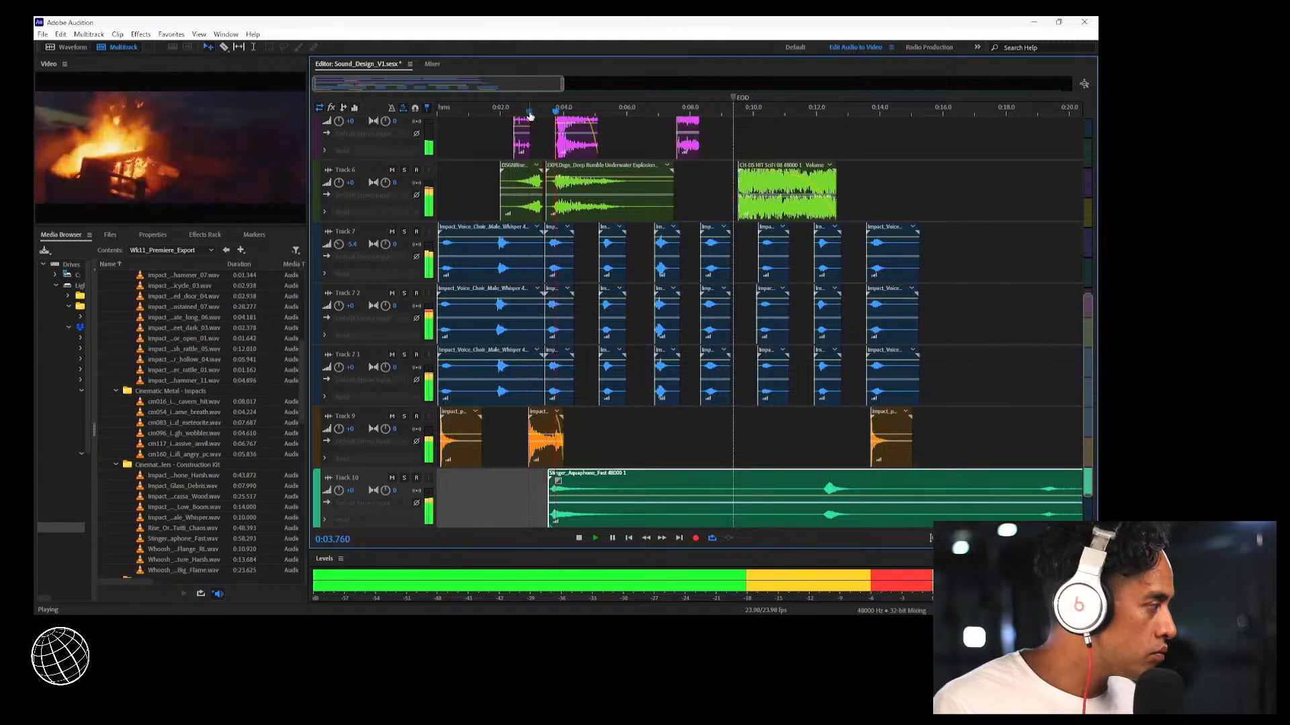
{"action": "key", "text": "space"}
Move the Aquaphone stinger on Track 10 earlier to about 2.6 seconds and play the mix from about 2.1 seconds
{"action": "left_click_drag", "start_coordinate": [598, 483], "coordinate": [576, 481]}
{"action": "key", "text": "space"}
{"action": "key", "text": "space"}
{"action": "key", "text": "space"}
{"action": "key", "text": "space"}
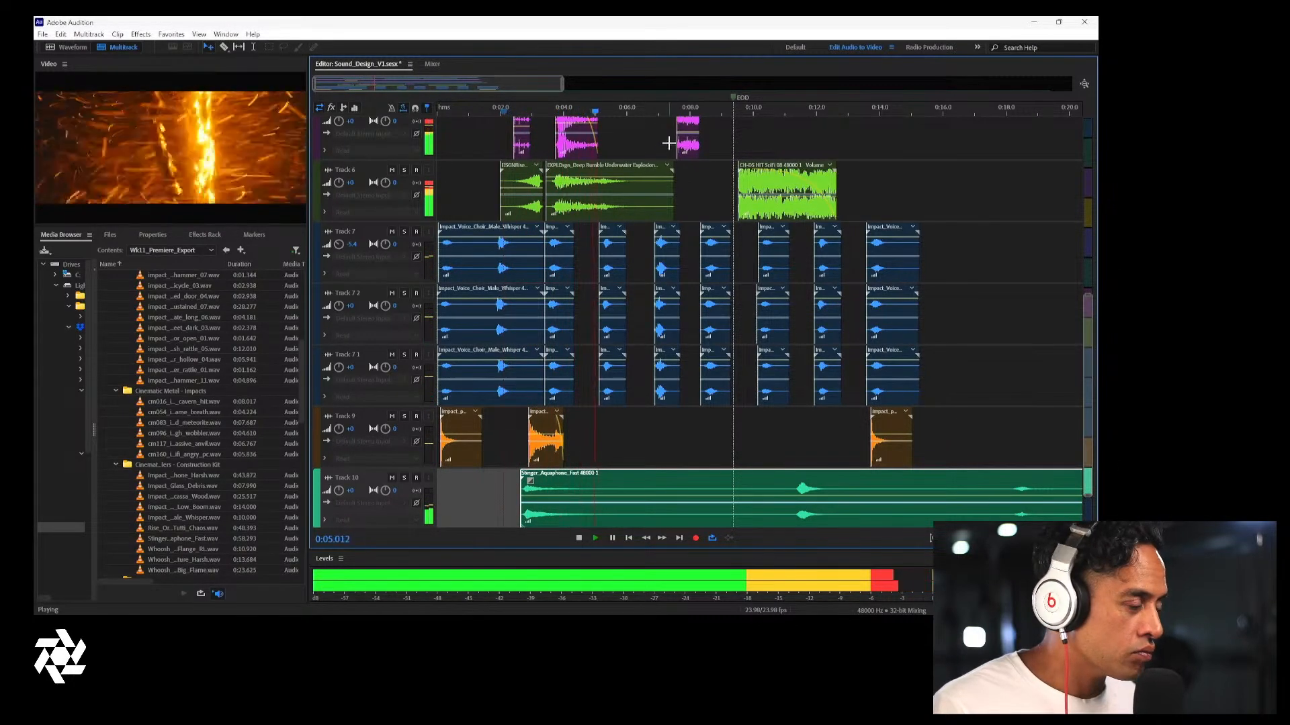
{"action": "key", "text": "space"}
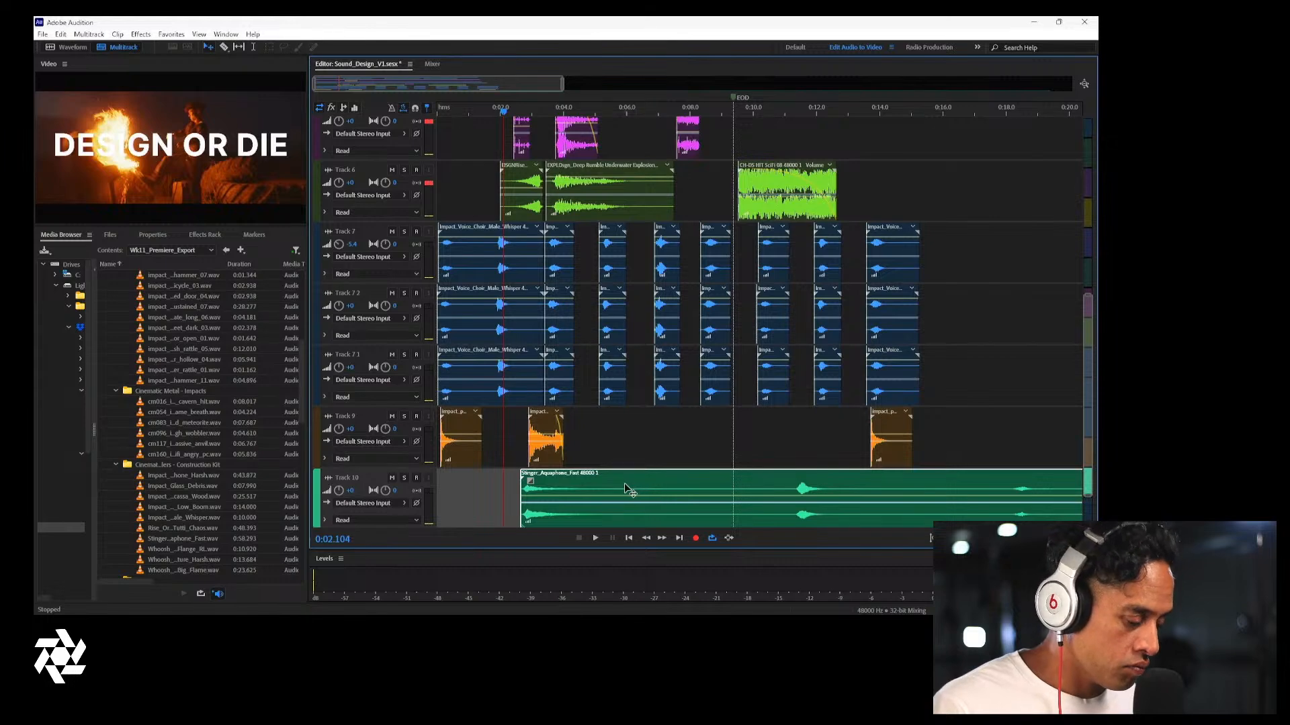
Split the Track 10 stinger at about 5.3 seconds, set its remainder aside, and end the first piece at about 4.4 seconds with a fade-out
{"action": "left_click", "coordinate": [604, 482]}
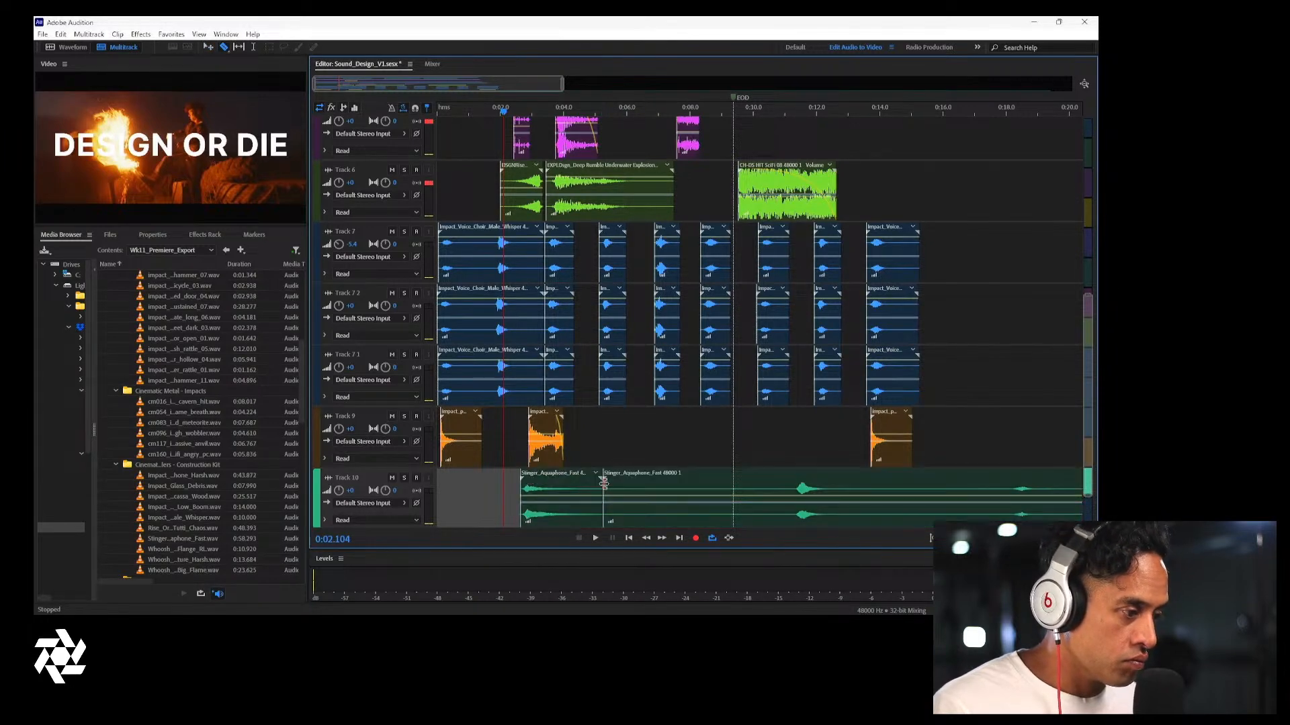
{"action": "left_click_drag", "start_coordinate": [604, 485], "coordinate": [786, 481]}
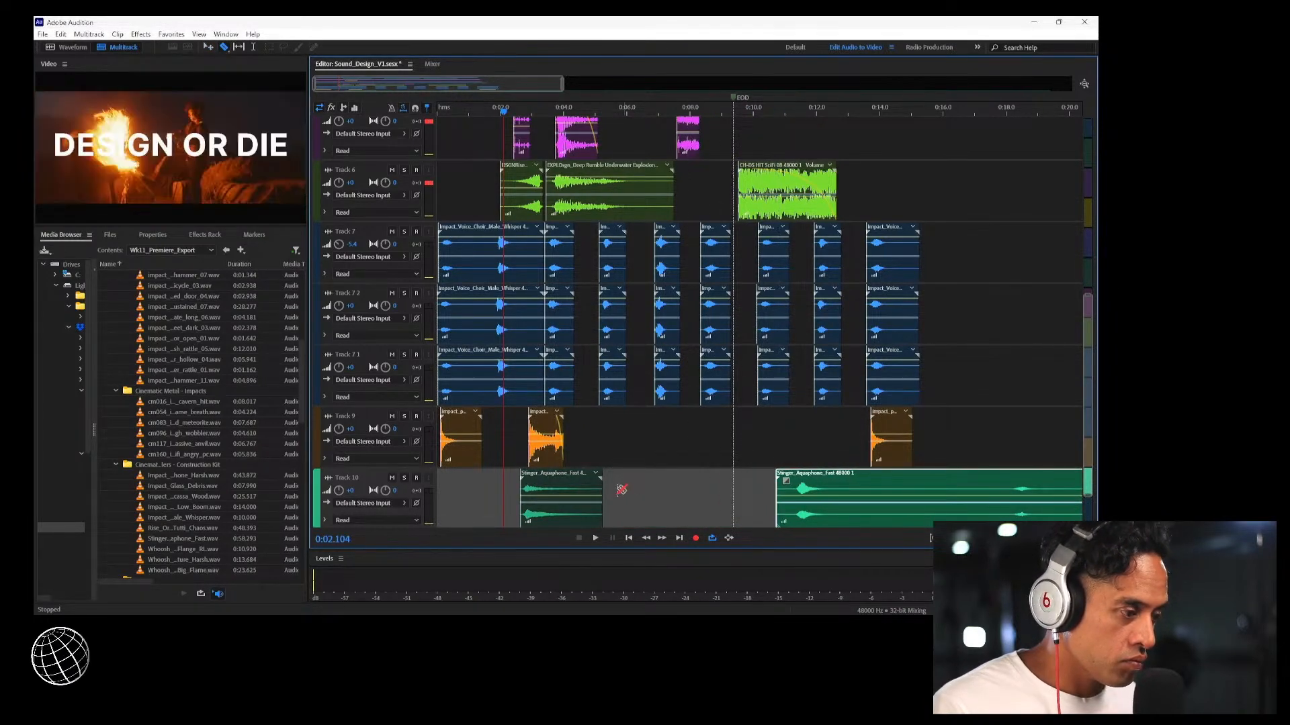
{"action": "left_click_drag", "start_coordinate": [600, 490], "coordinate": [550, 481]}
Move the uncut second stinger piece on Track 10 to about 6.5 seconds and play the mix from about 5.1 seconds
{"action": "left_click", "coordinate": [847, 485]}
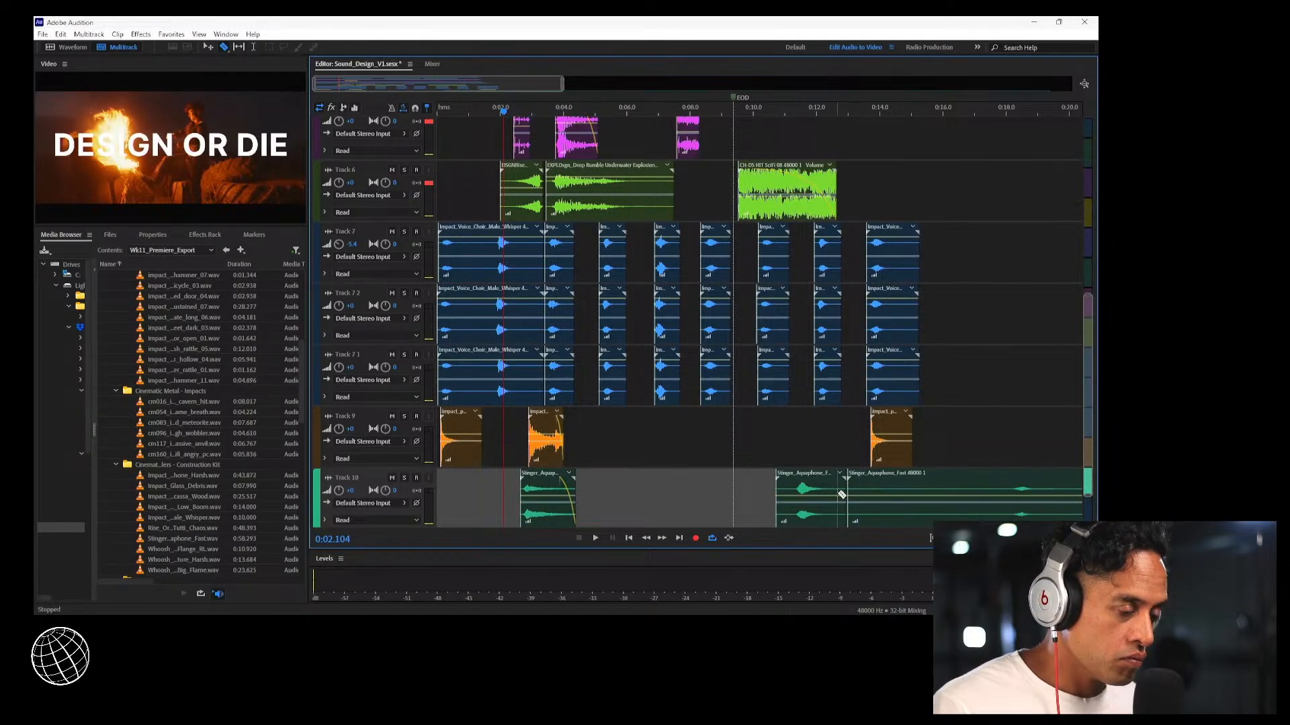
{"action": "key", "text": "ctrl+z"}
{"action": "left_click_drag", "start_coordinate": [864, 493], "coordinate": [730, 493]}
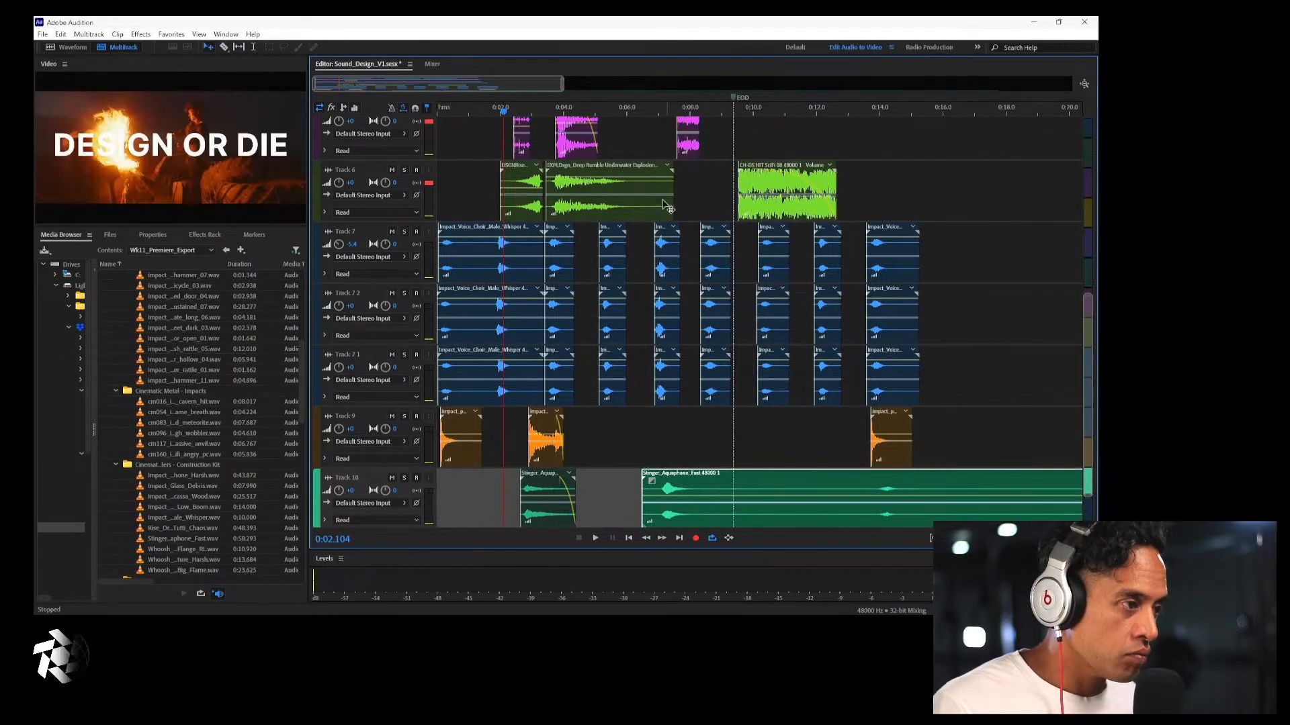
{"action": "left_click", "coordinate": [600, 111]}
{"action": "key", "text": "space"}
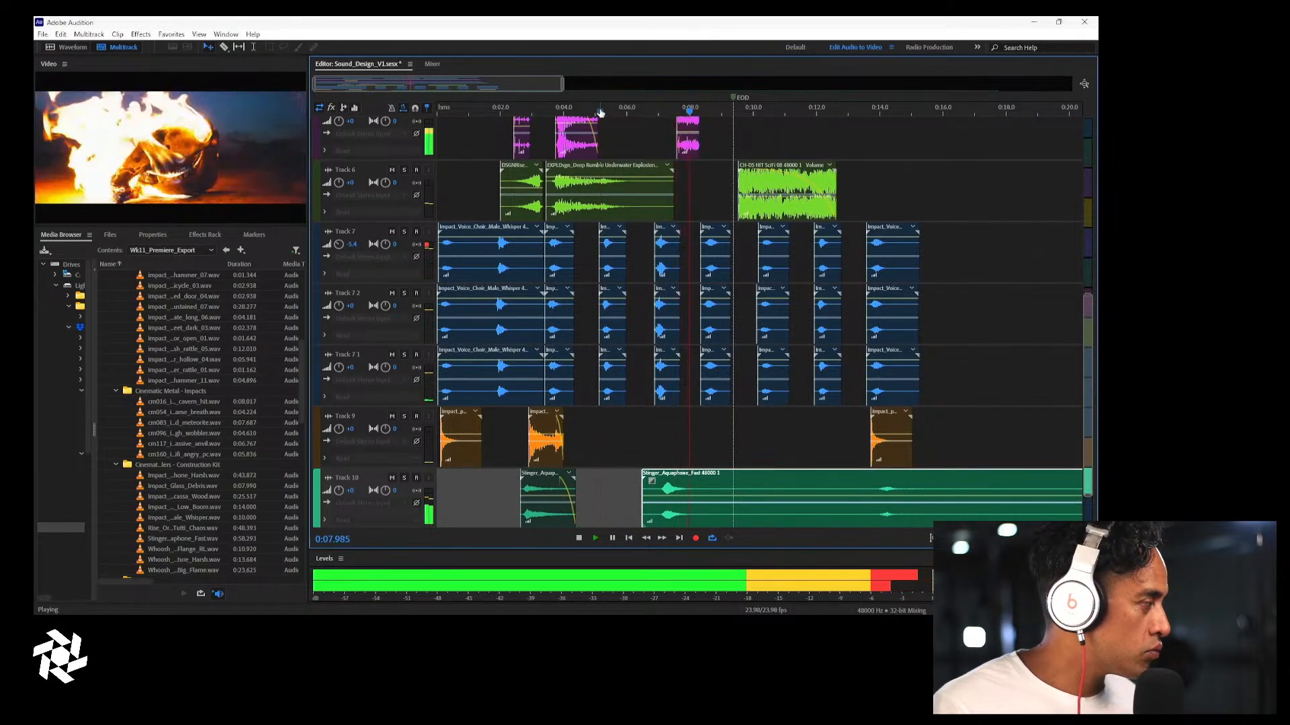
{"action": "key", "text": "space"}
Move the second stinger piece on Track 10 earlier to about 4.7 seconds and play from about 4.2 seconds
{"action": "mouse_move", "coordinate": [597, 114]}
{"action": "left_mouse_down"}
{"action": "mouse_move", "coordinate": [577, 116]}
{"action": "mouse_move", "coordinate": [591, 113]}
{"action": "left_mouse_up"}
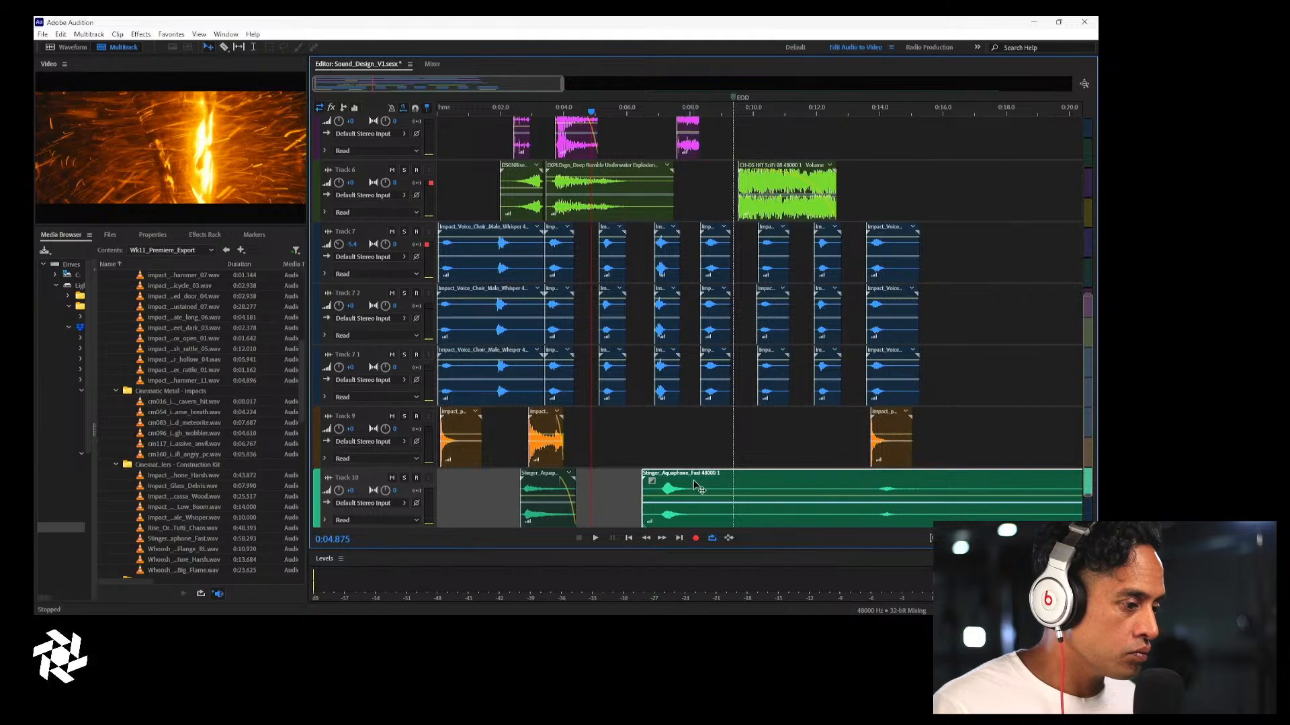
{"action": "left_click_drag", "start_coordinate": [699, 488], "coordinate": [651, 495]}
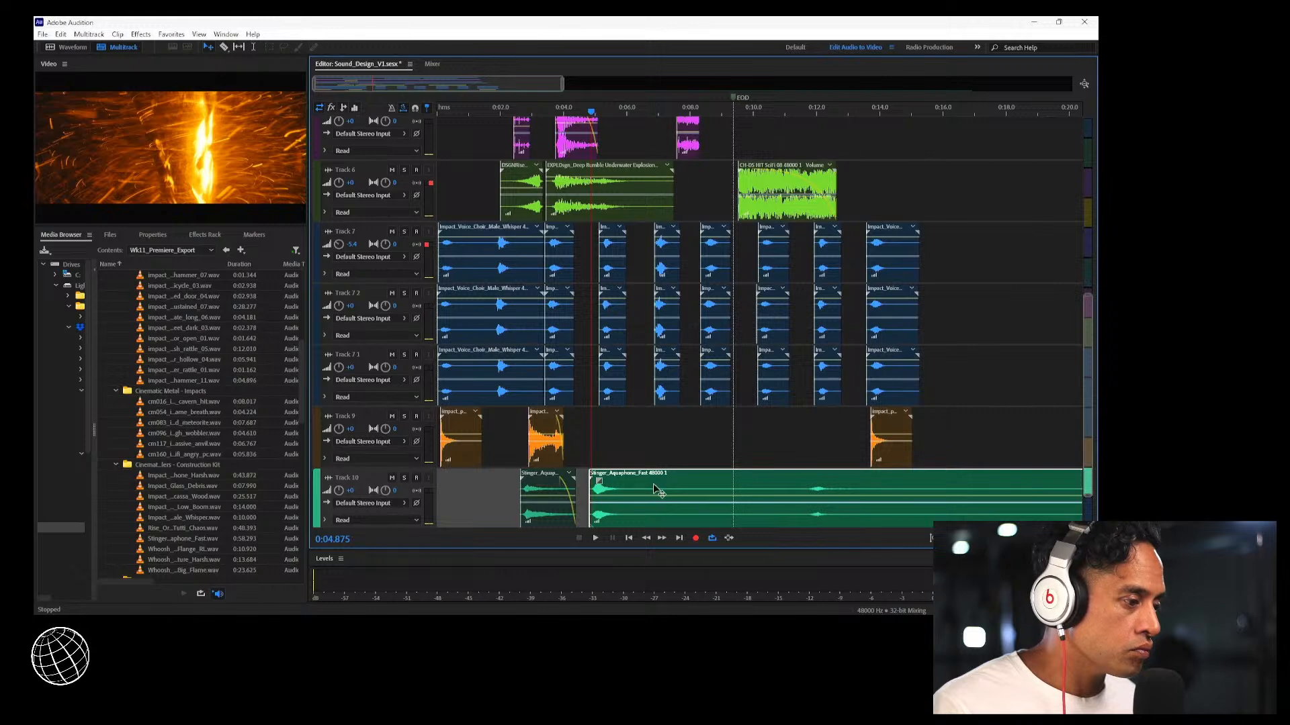
{"action": "left_click_drag", "start_coordinate": [654, 485], "coordinate": [651, 485]}
{"action": "left_click", "coordinate": [570, 114]}
{"action": "key", "text": "space"}
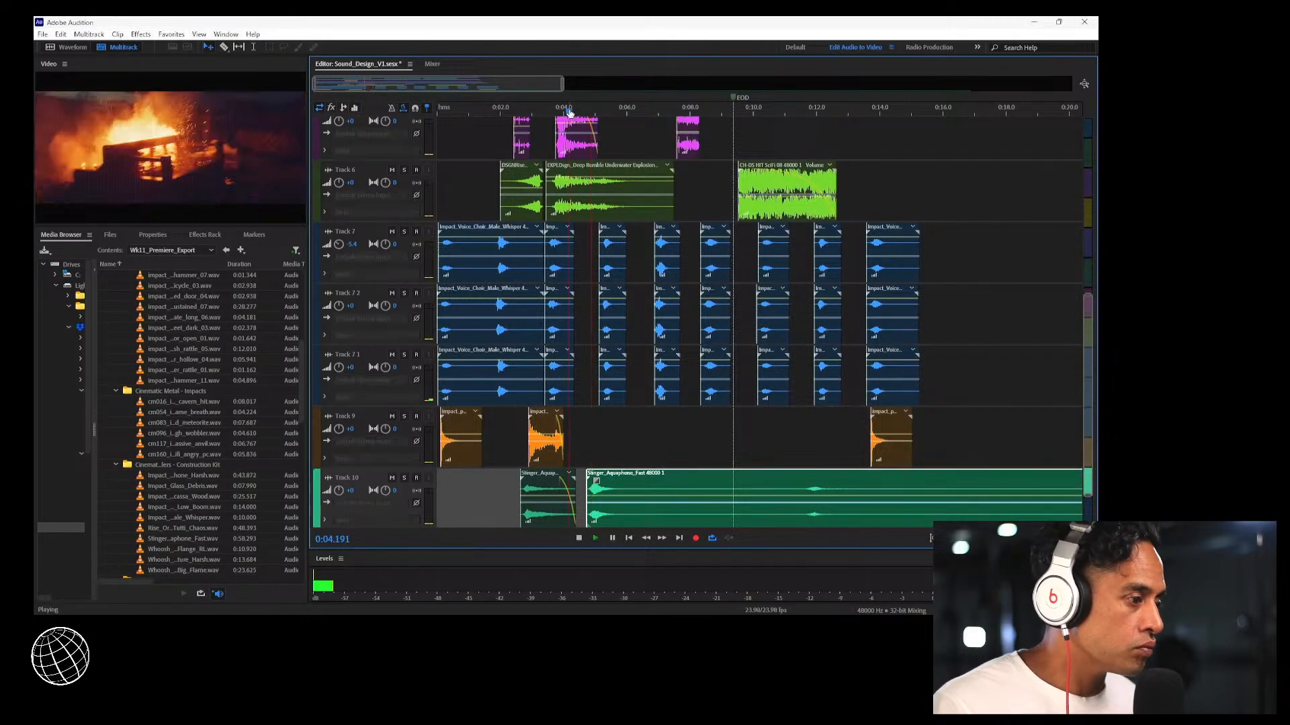
{"action": "key", "text": "space"}
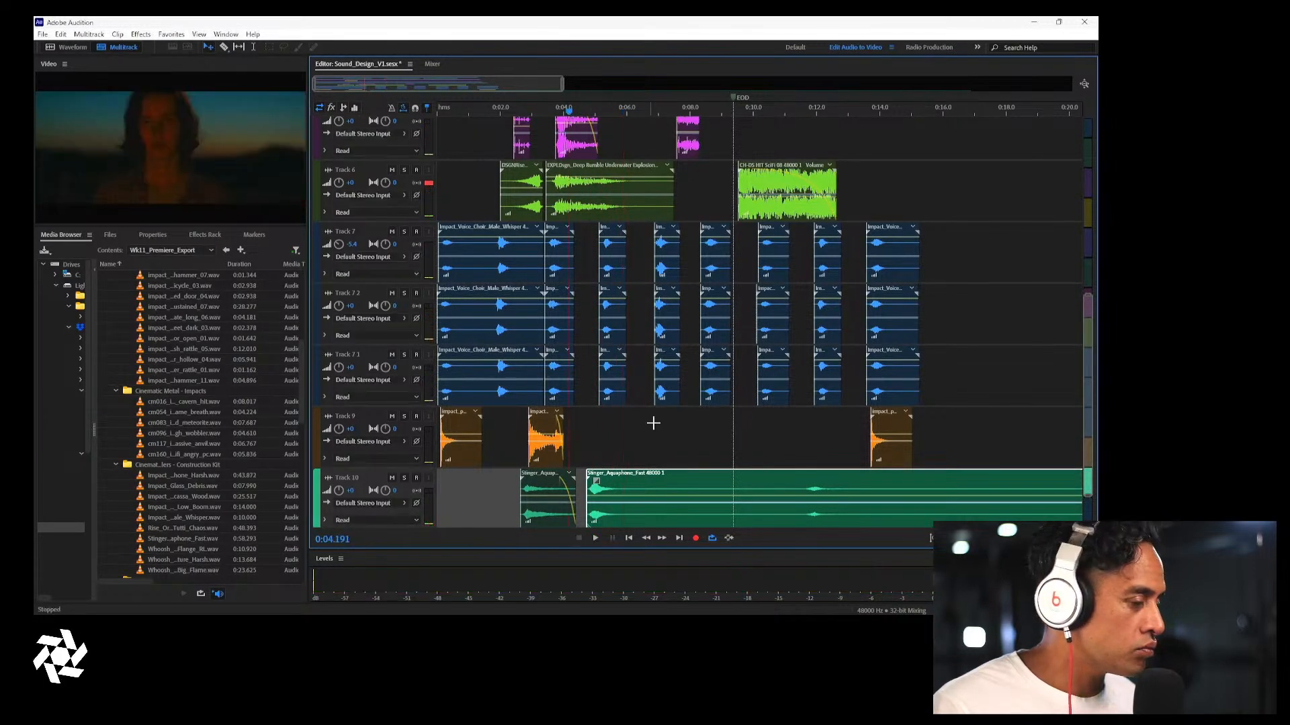
Move the second stinger piece on Track 10 later to about 5.5 seconds and play it again
{"action": "left_click_drag", "start_coordinate": [654, 482], "coordinate": [677, 483]}
{"action": "key", "text": "space"}
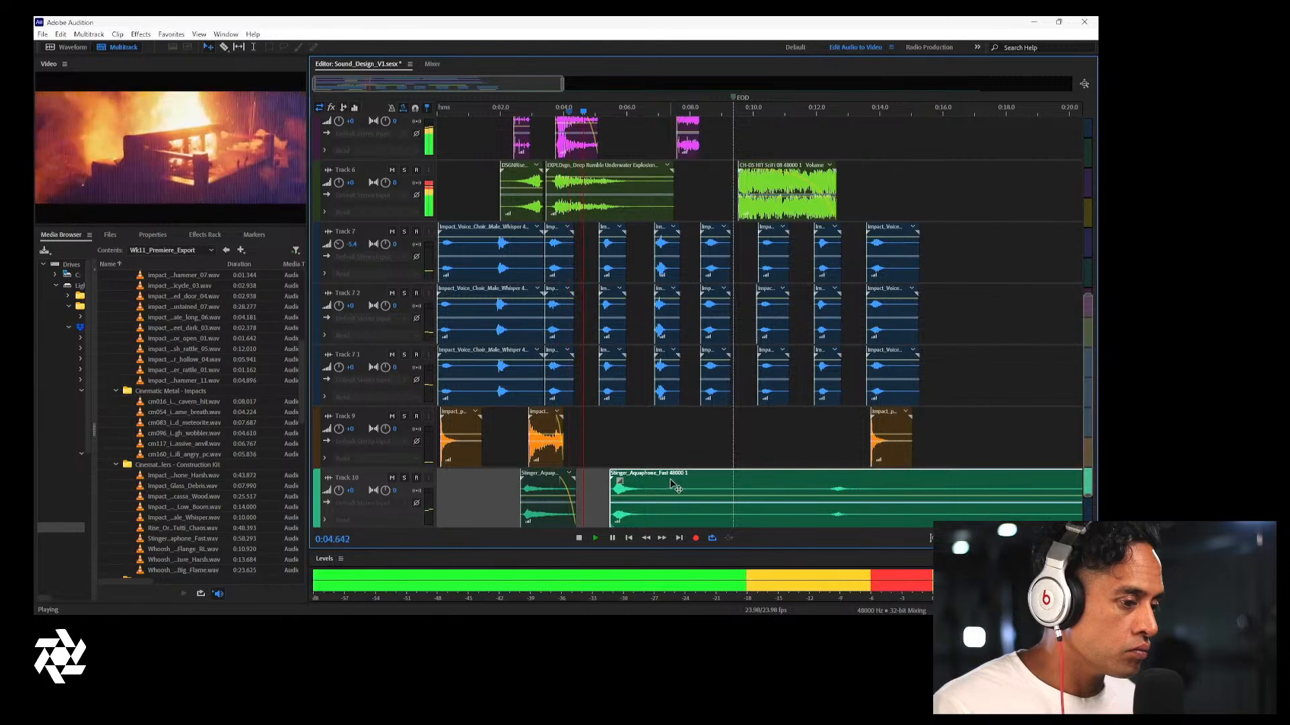
{"action": "key", "text": "space"}
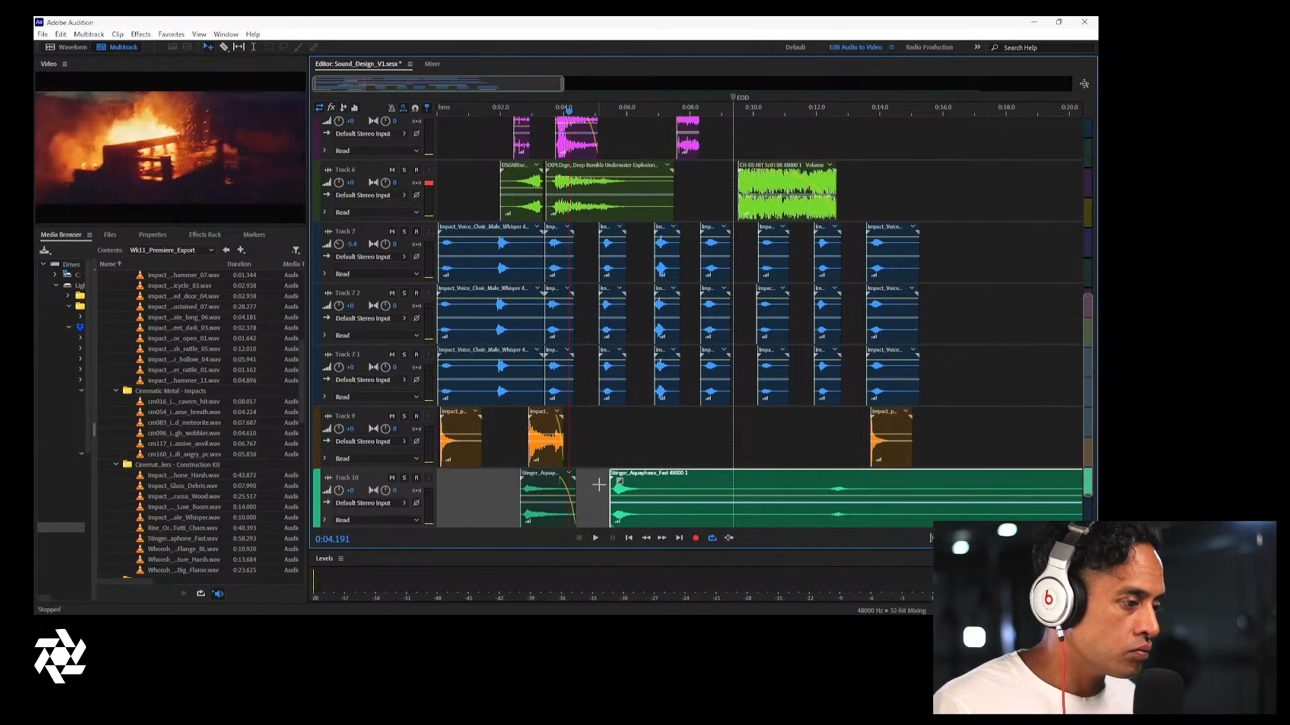
Trim the start of the second stinger piece to its next hit, move it to about 4.7 seconds, and play it in the mix
{"action": "left_click_drag", "start_coordinate": [610, 492], "coordinate": [668, 497]}
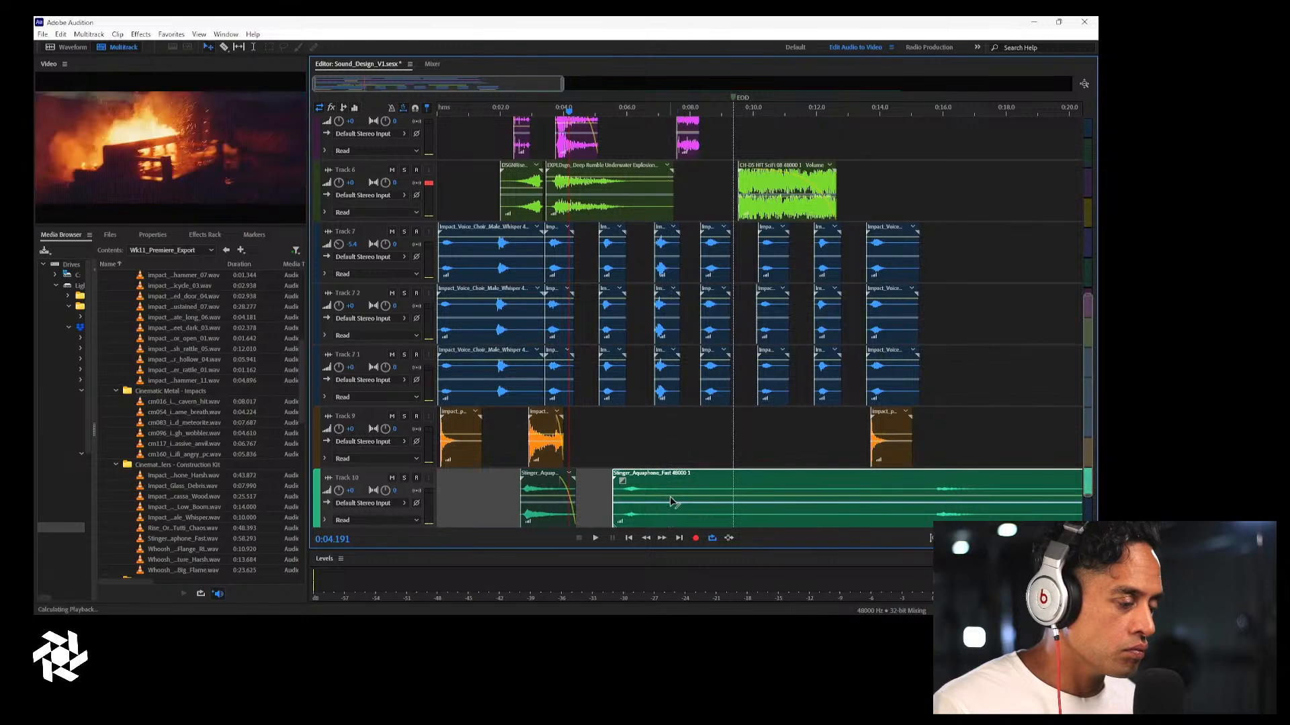
{"action": "key", "text": "space"}
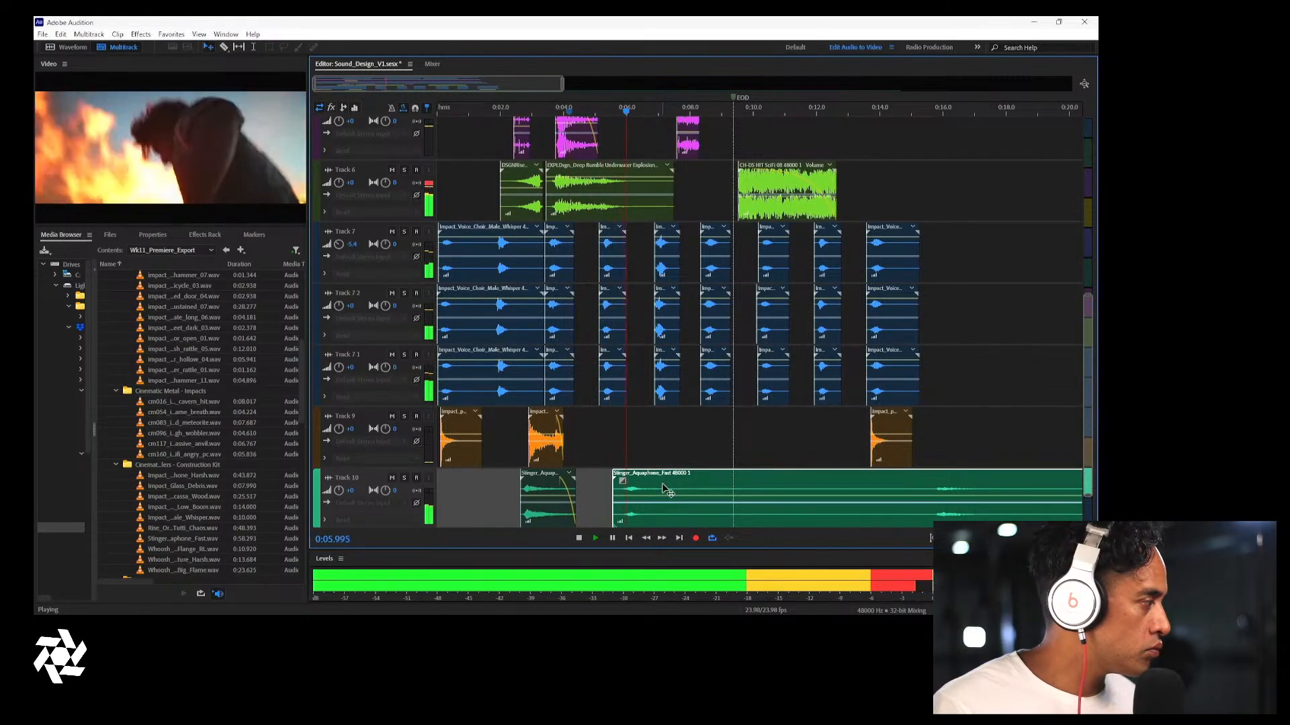
{"action": "key", "text": "space"}
{"action": "mouse_move", "coordinate": [700, 493]}
{"action": "left_mouse_down"}
{"action": "mouse_move", "coordinate": [669, 493]}
{"action": "mouse_move", "coordinate": [677, 485]}
{"action": "left_mouse_up"}
{"action": "key", "text": "space"}
{"action": "key", "text": "space"}
{"action": "key", "text": "space"}
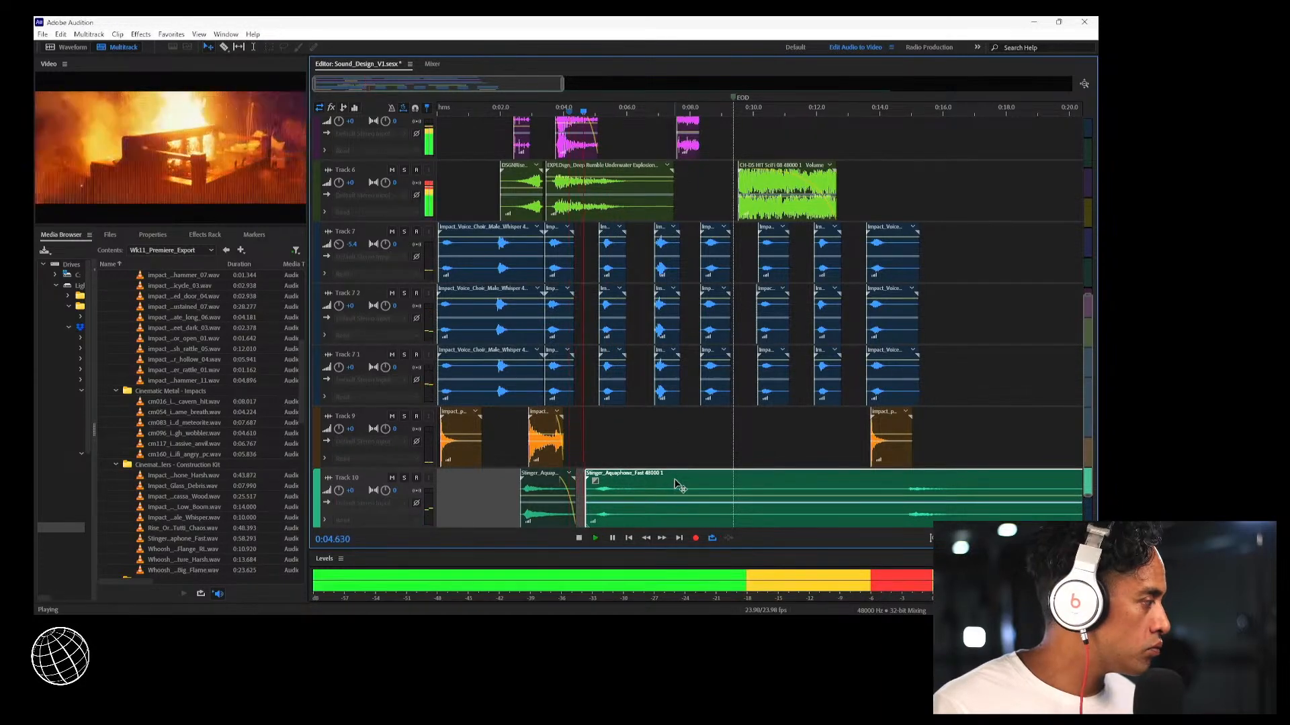
{"action": "key", "text": "space"}
Trim a little more off the second stinger piece's start, move it to about 4.8 seconds, and play from about 4.2 seconds
{"action": "left_click_drag", "start_coordinate": [675, 483], "coordinate": [674, 488]}
{"action": "left_click_drag", "start_coordinate": [584, 495], "coordinate": [637, 484]}
{"action": "key", "text": "space"}
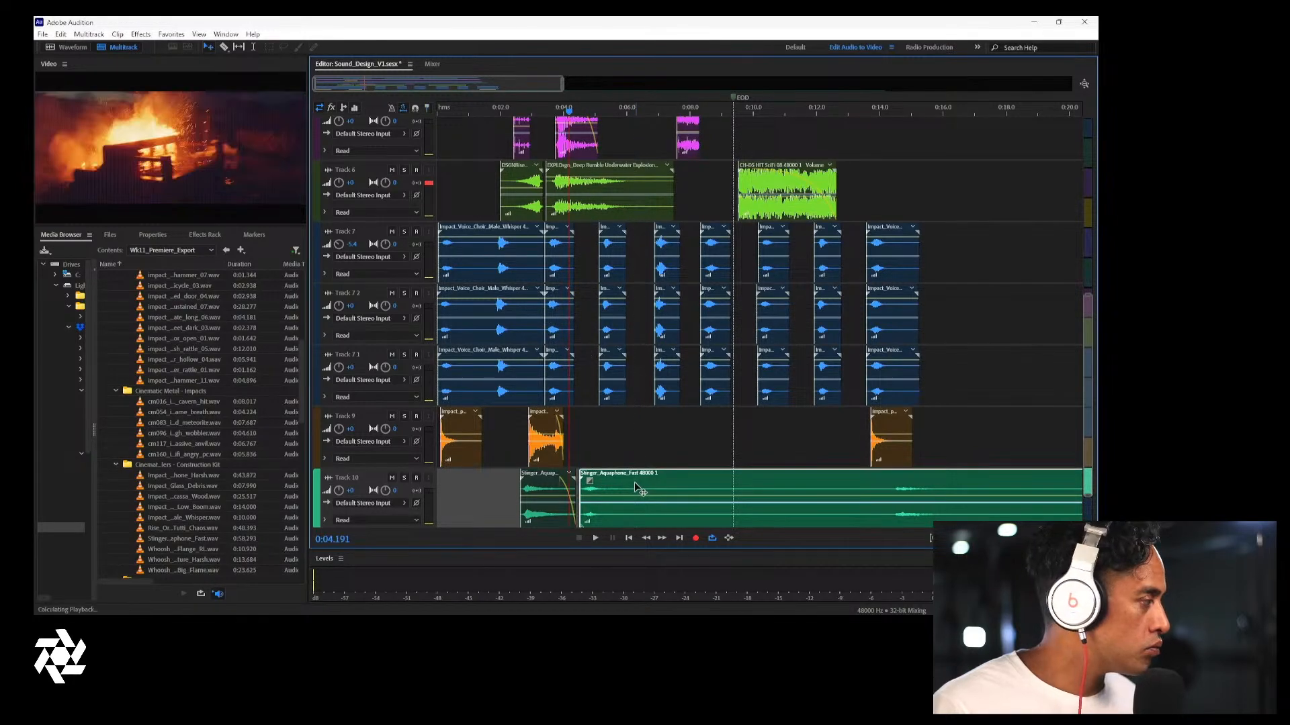
{"action": "left_click_drag", "start_coordinate": [637, 486], "coordinate": [645, 487]}
{"action": "key", "text": "space"}
{"action": "key", "text": "space"}
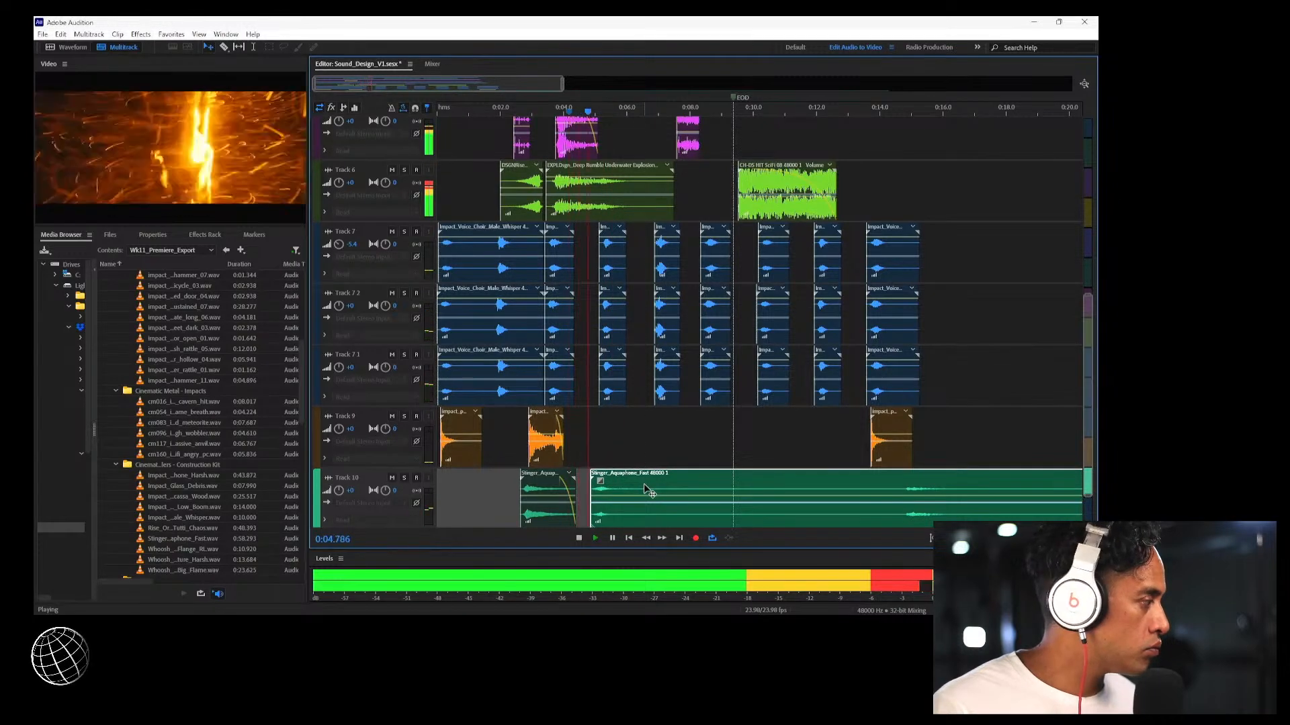
{"action": "key", "text": "space"}
Nudge the second stinger piece later to about 5.3 seconds, playing after each move, and place the playhead at about 14.5 seconds
{"action": "left_click_drag", "start_coordinate": [644, 489], "coordinate": [649, 492]}
{"action": "key", "text": "space"}
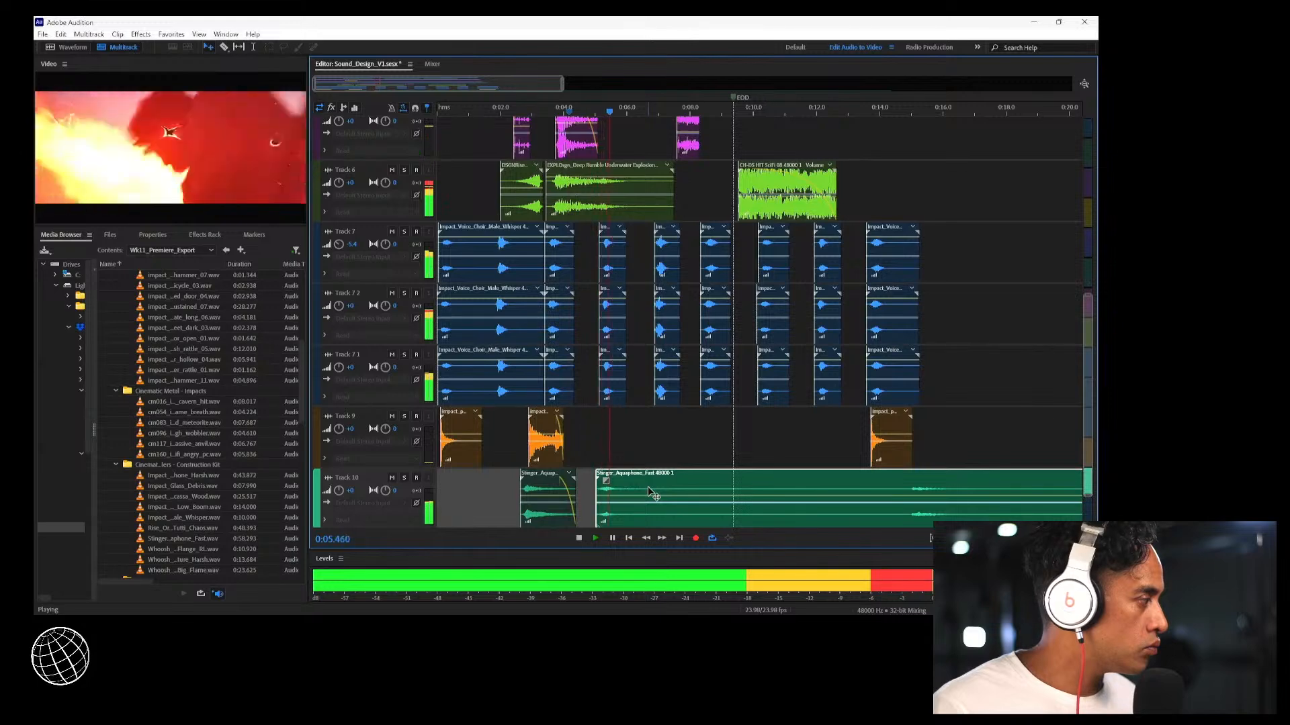
{"action": "key", "text": "space"}
{"action": "left_click_drag", "start_coordinate": [655, 495], "coordinate": [661, 495]}
{"action": "key", "text": "space"}
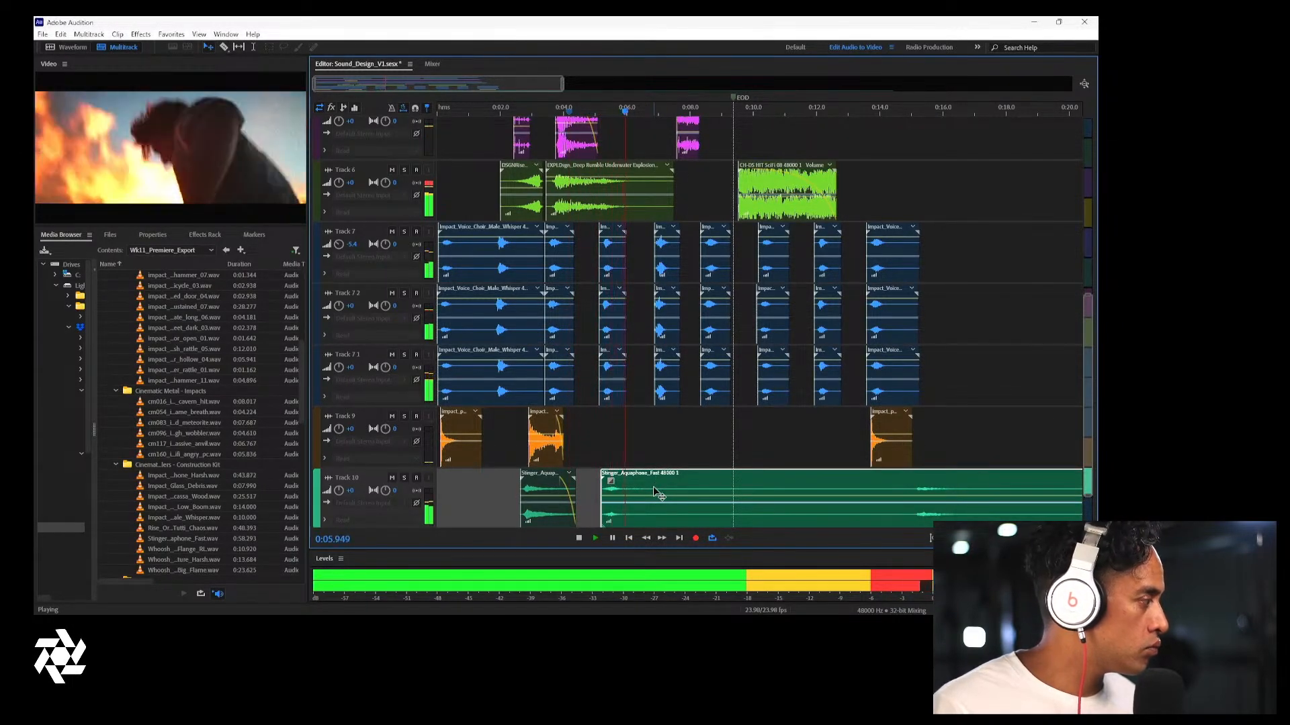
{"action": "key", "text": "space"}
{"action": "left_click_drag", "start_coordinate": [653, 486], "coordinate": [655, 486]}
{"action": "key", "text": "space"}
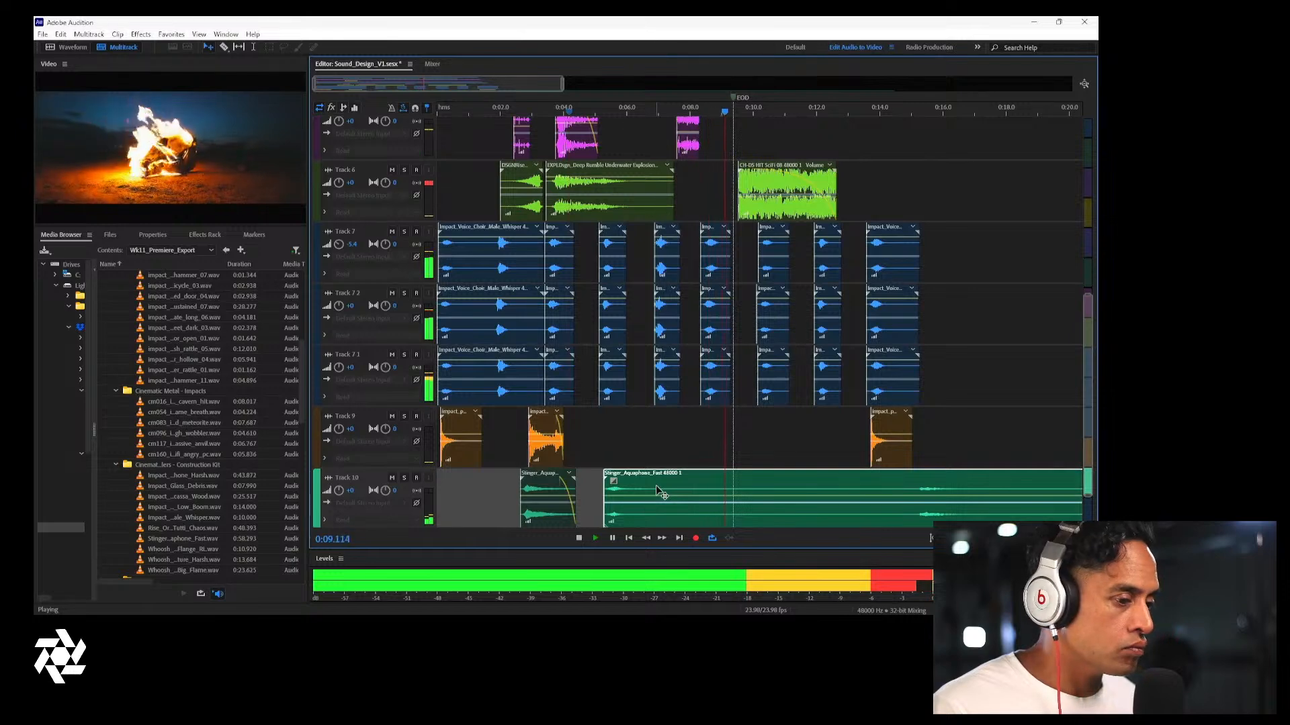
{"action": "left_click", "coordinate": [896, 111]}
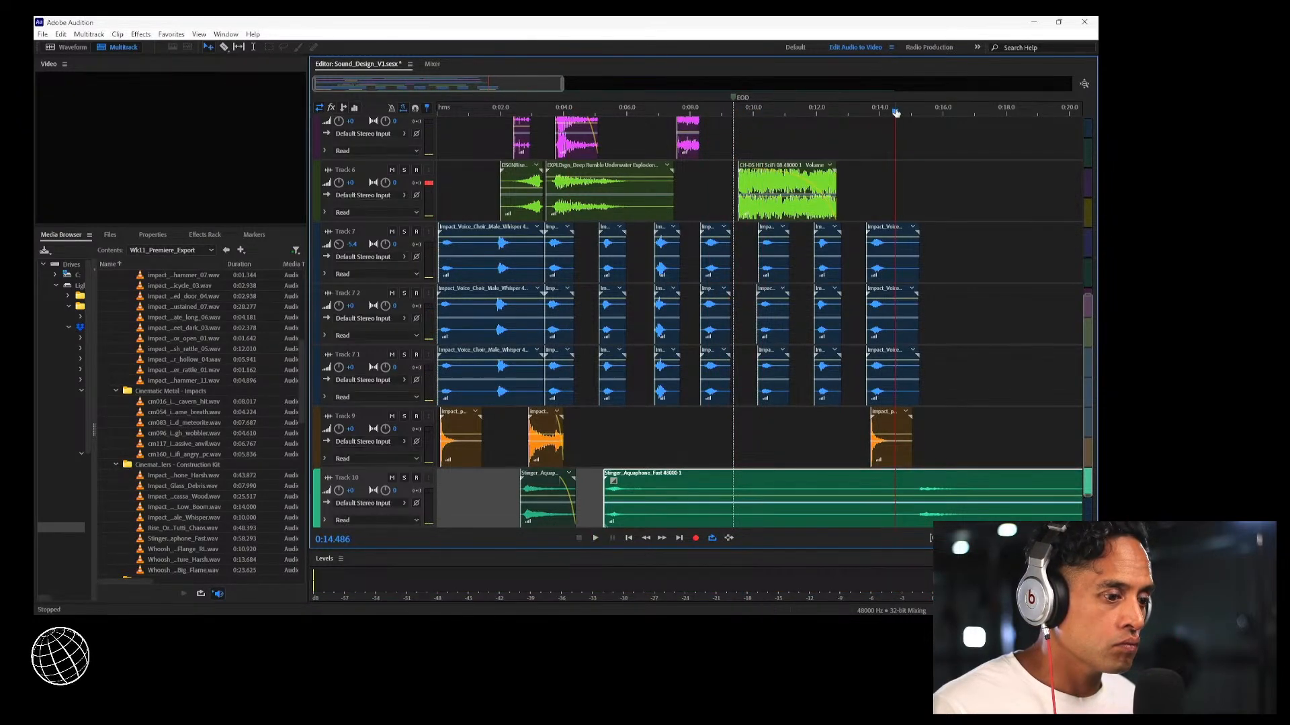
{"action": "key", "text": "space"}
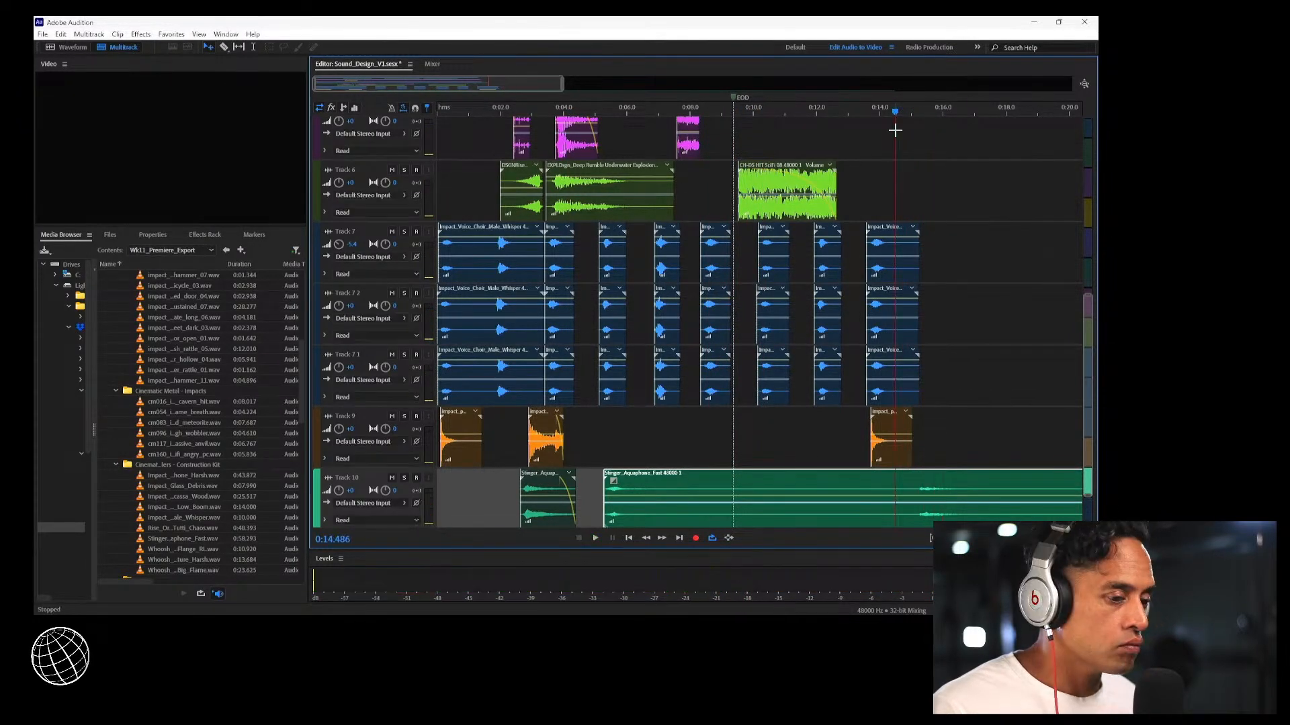
Split the second stinger piece on Track 10 at about 10.2 seconds, delete the remainder, and play the mix from the start
{"action": "left_click", "coordinate": [761, 483]}
{"action": "key", "text": "v"}
{"action": "left_click", "coordinate": [849, 480]}
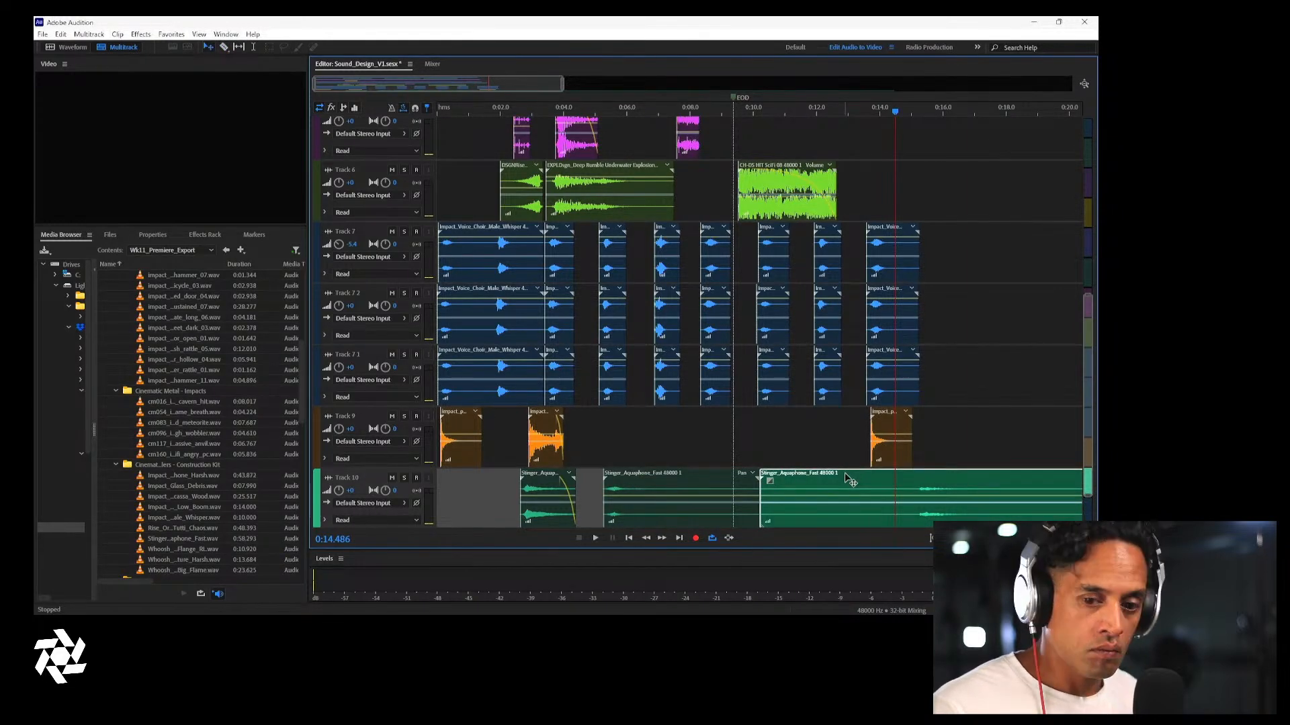
{"action": "key", "text": "Delete"}
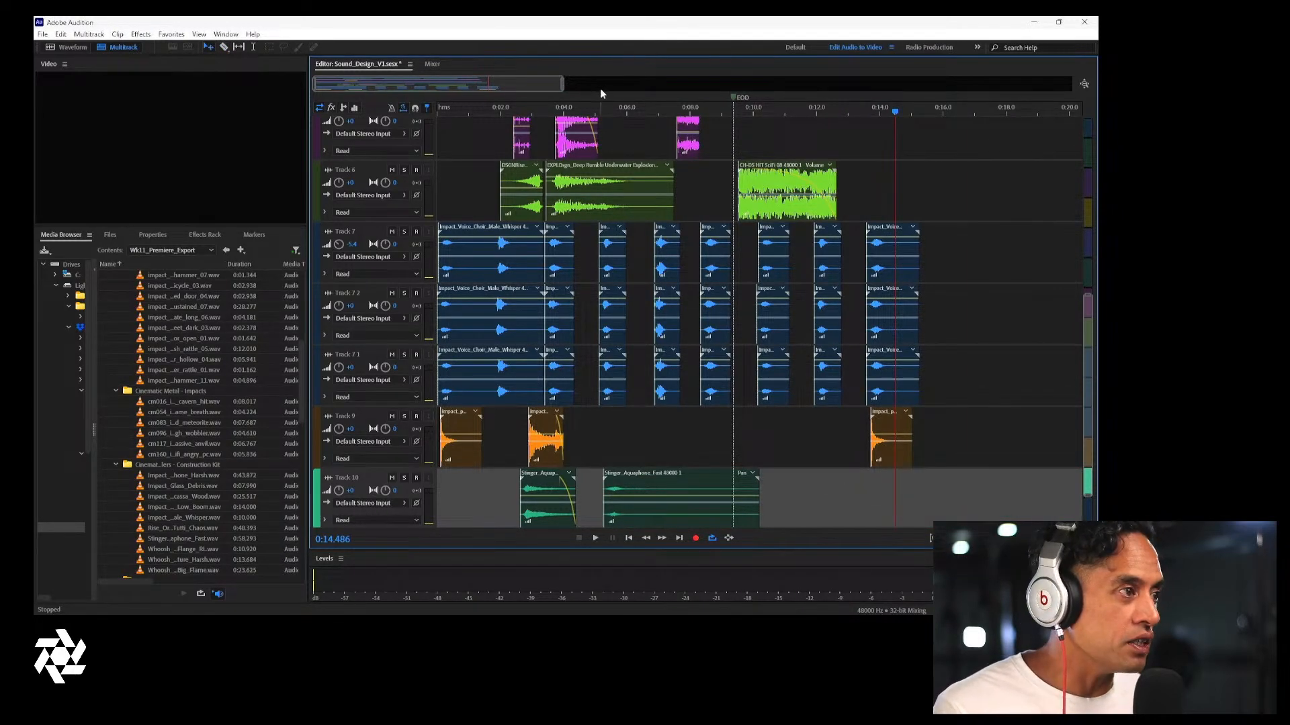
{"action": "left_click_drag", "start_coordinate": [592, 108], "coordinate": [292, 108]}
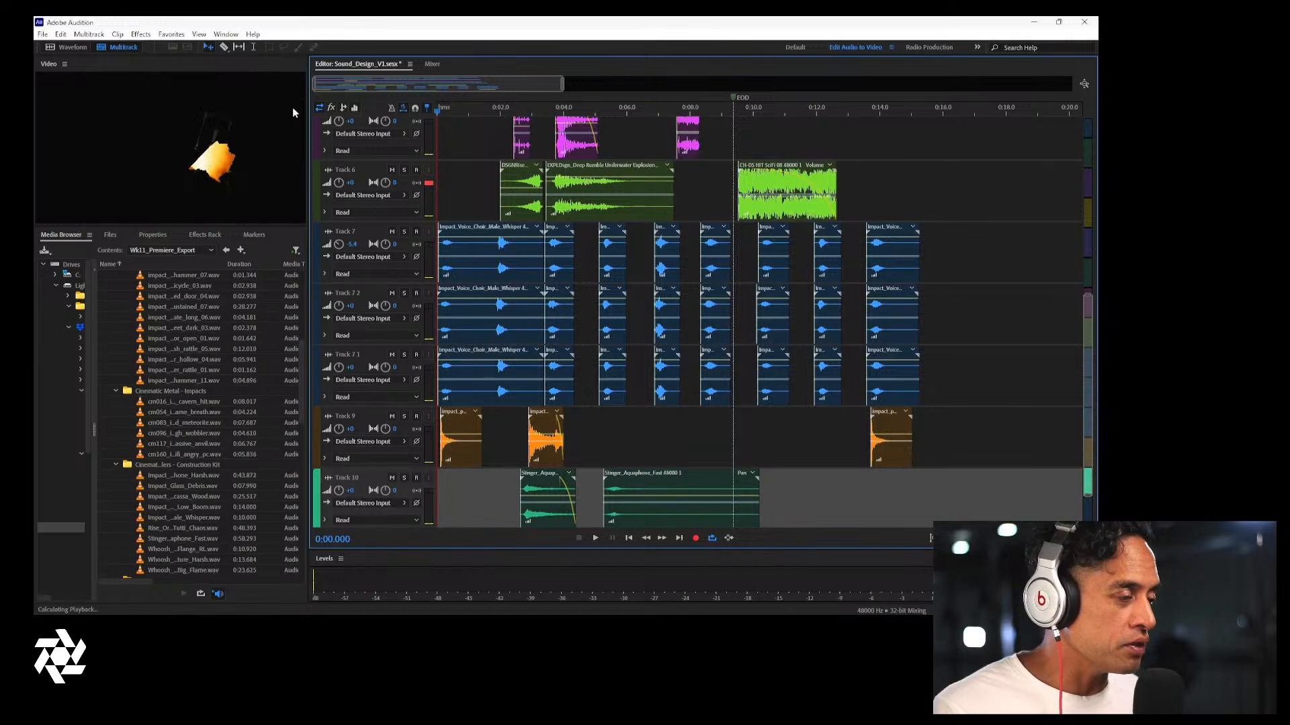
{"action": "key", "text": "space"}
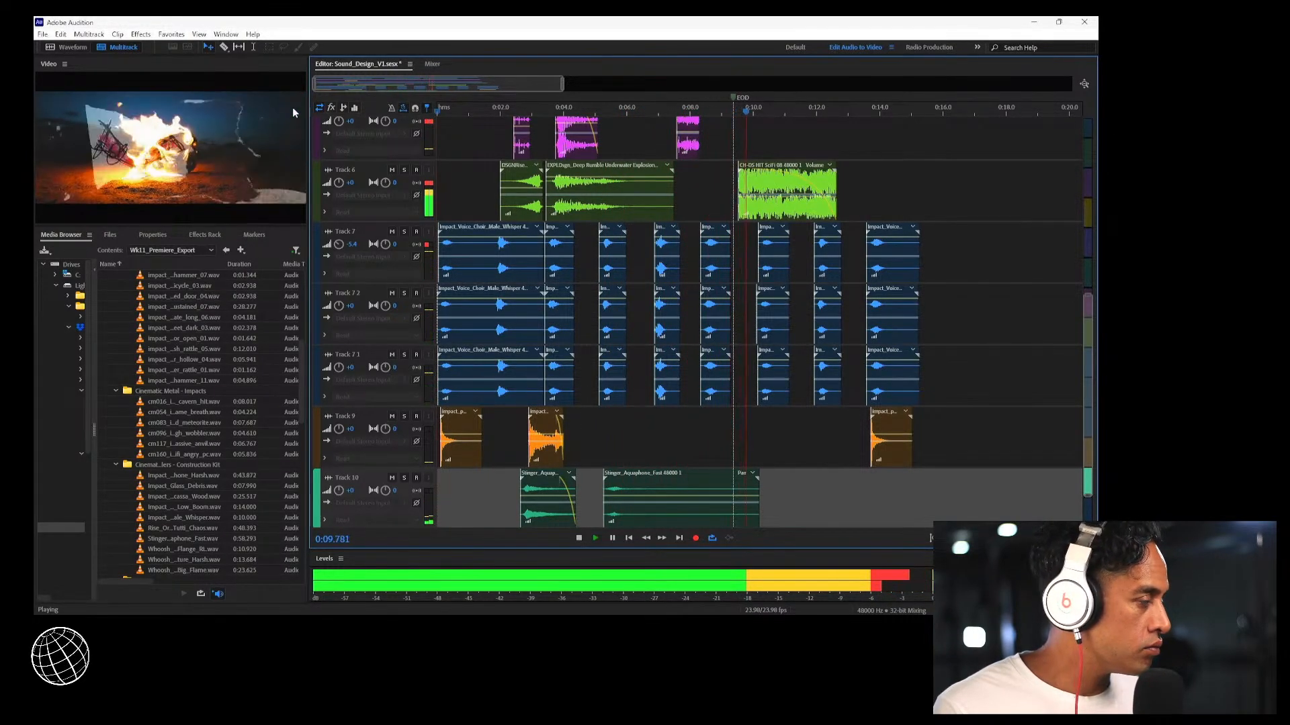
{"action": "key", "text": "space"}
Lower the second stinger piece's clip volume slightly and play the mix from the start
{"action": "left_click", "coordinate": [659, 485]}
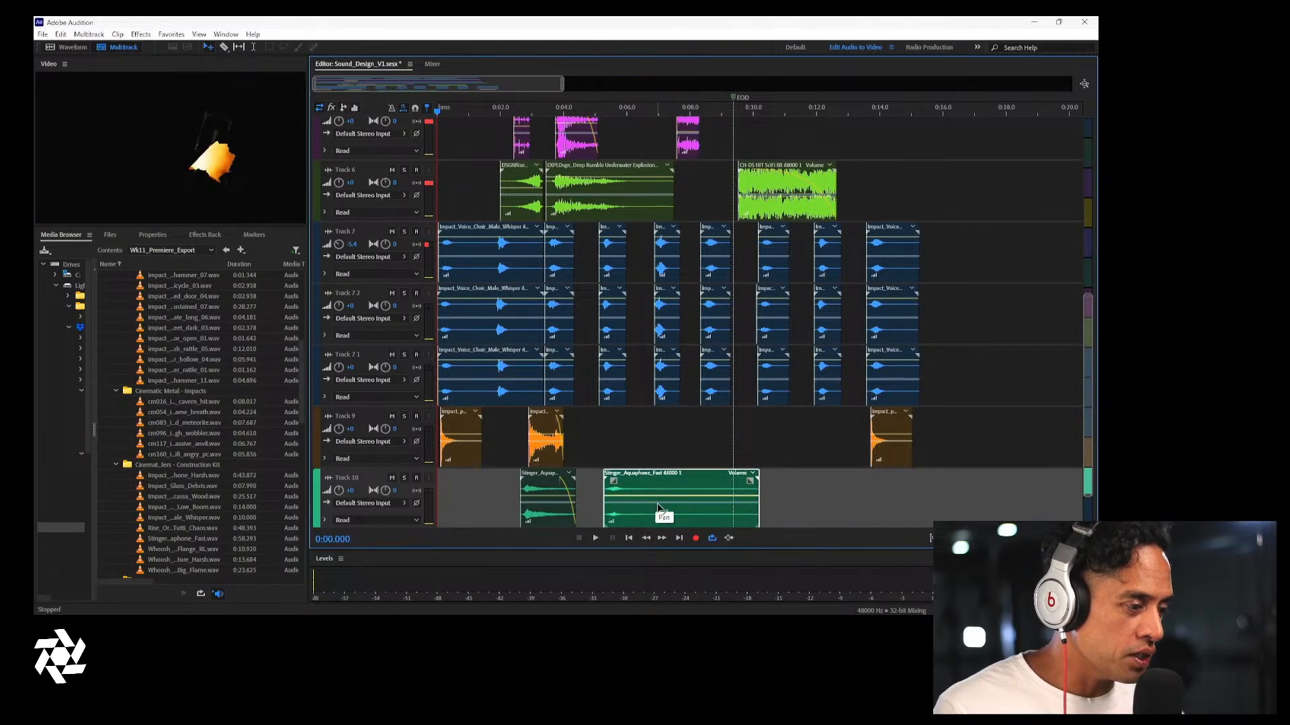
{"action": "left_click_drag", "start_coordinate": [663, 505], "coordinate": [665, 510]}
{"action": "left_click", "coordinate": [470, 121]}
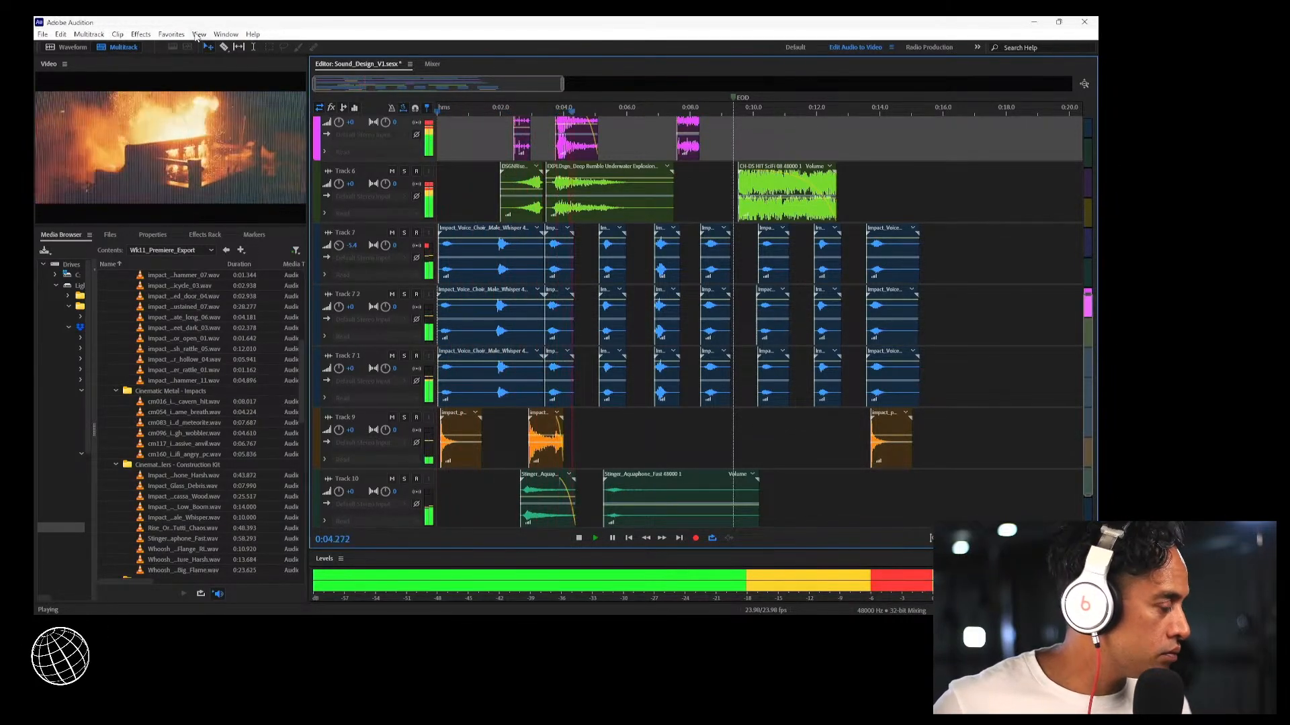
{"action": "key", "text": "space"}
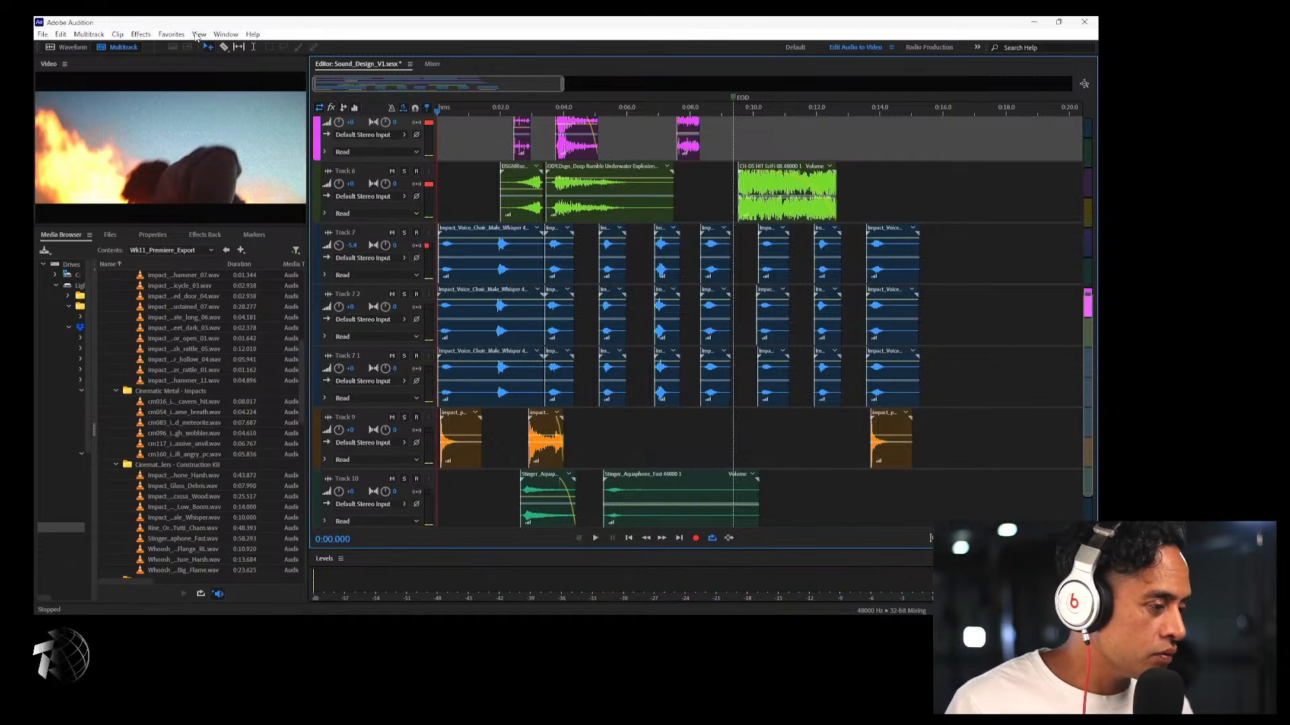
Lower the clip volume of the first stinger piece on Track 10 and play the mix from the start
{"action": "left_click", "coordinate": [549, 501]}
{"action": "right_click", "coordinate": [552, 503]}
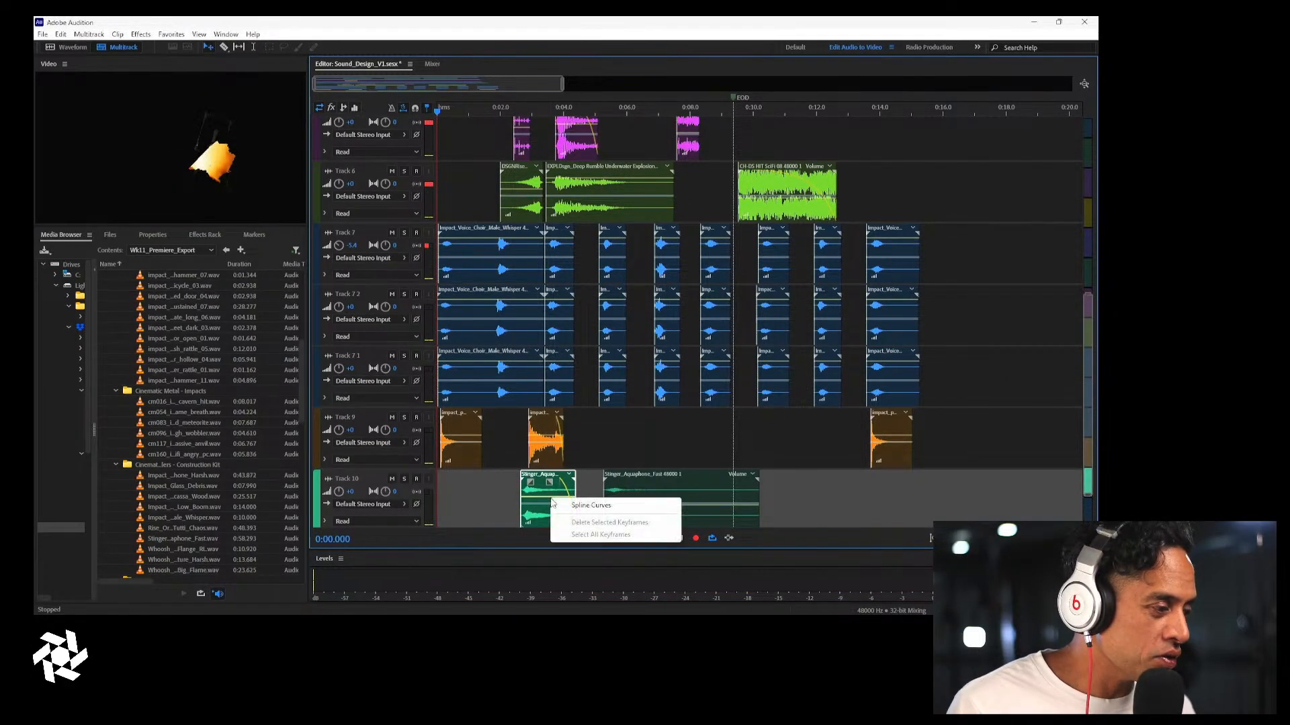
{"action": "left_click", "coordinate": [542, 501]}
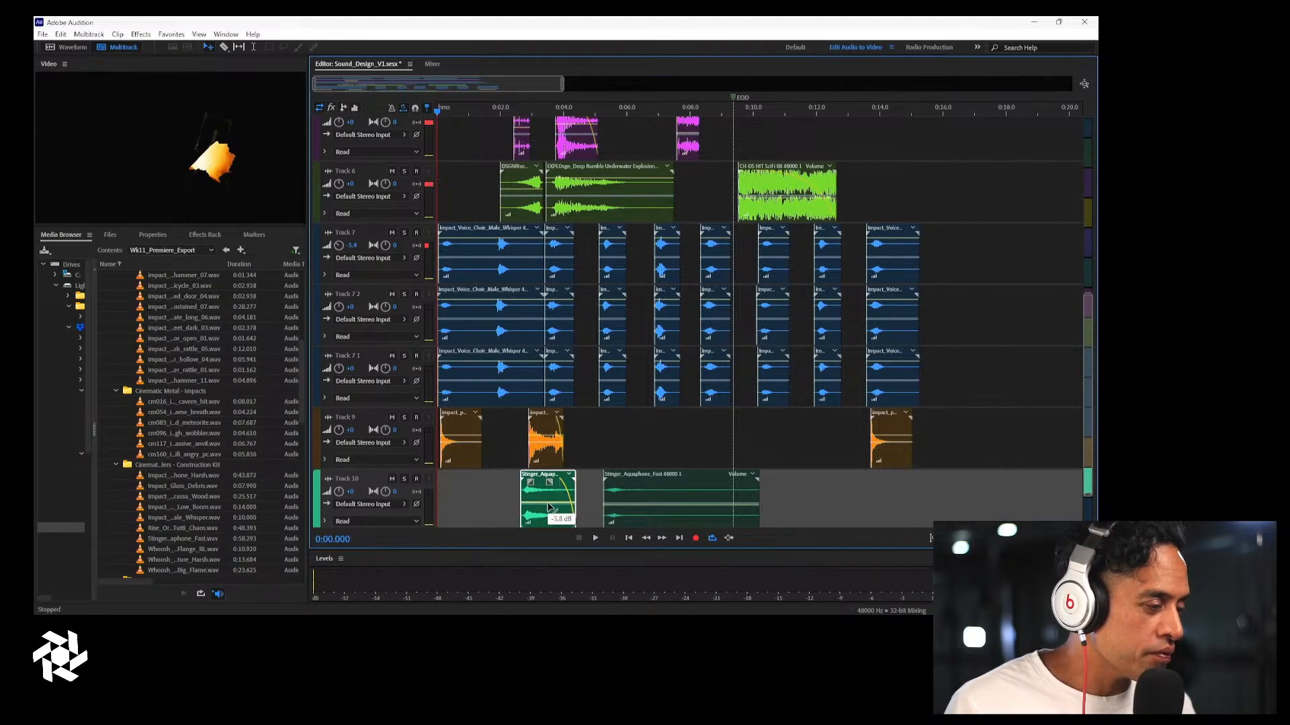
{"action": "key", "text": "space"}
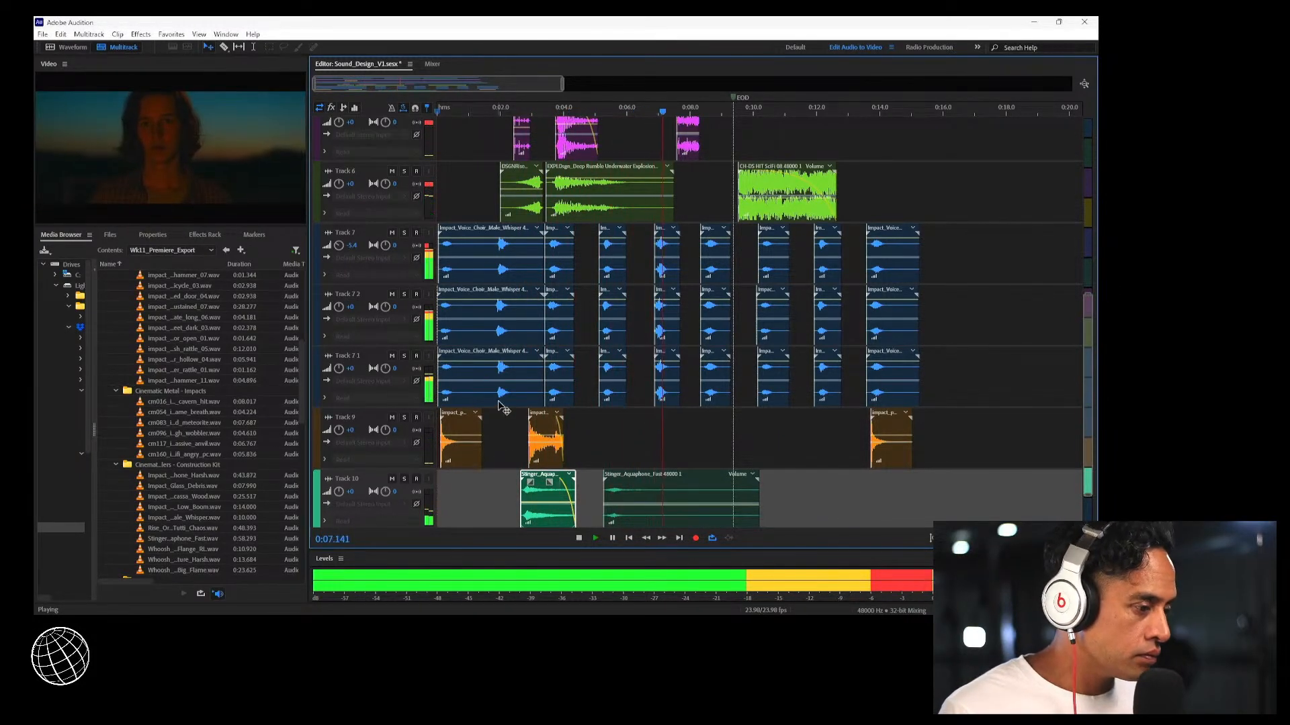
{"action": "key", "text": "space"}
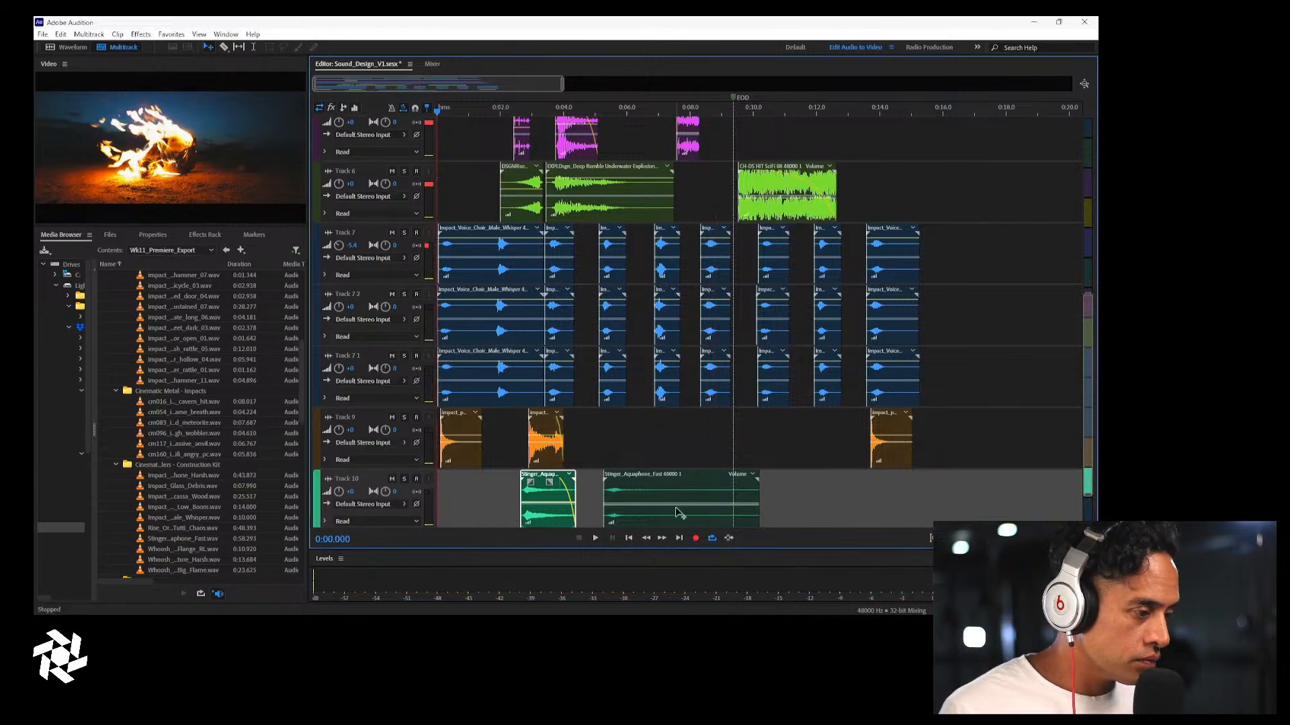
Reduce the second stinger piece's clip volume to -3.3 dB and play the mix, replaying from about 5.6 seconds
{"action": "left_click", "coordinate": [675, 508]}
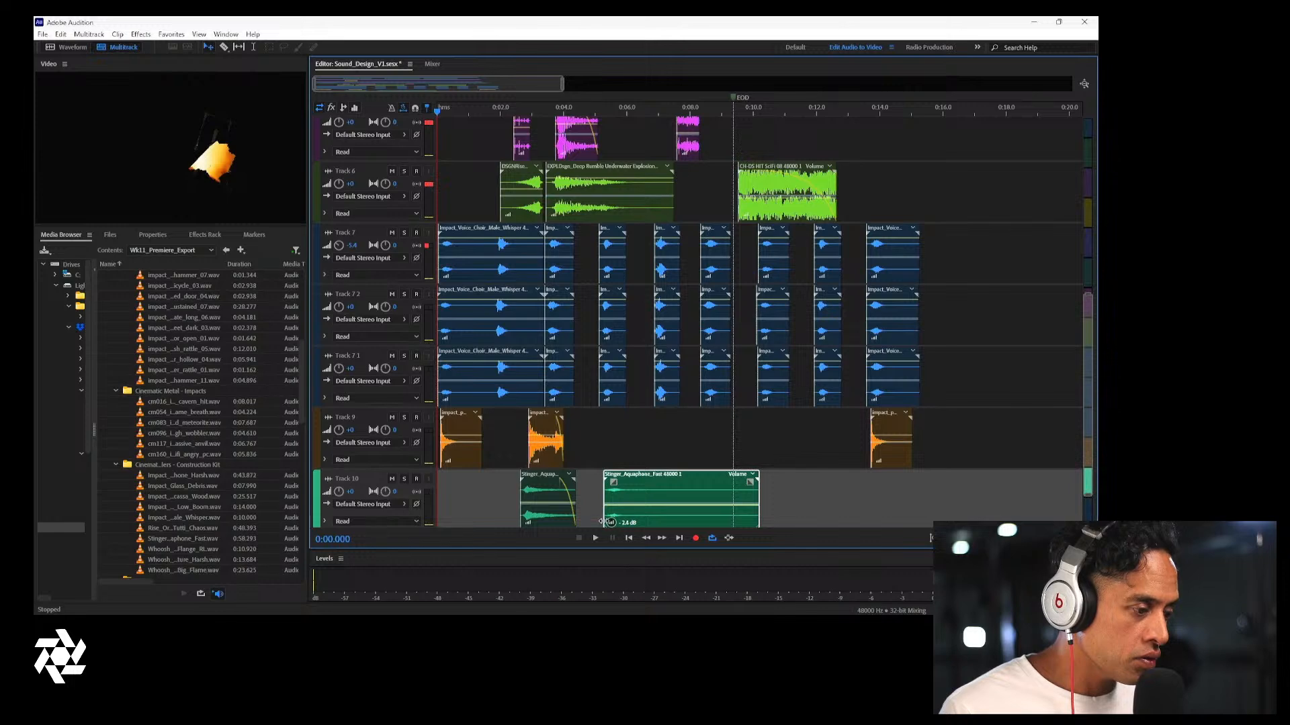
{"action": "key", "text": "space"}
{"action": "left_click_drag", "start_coordinate": [612, 523], "coordinate": [614, 528]}
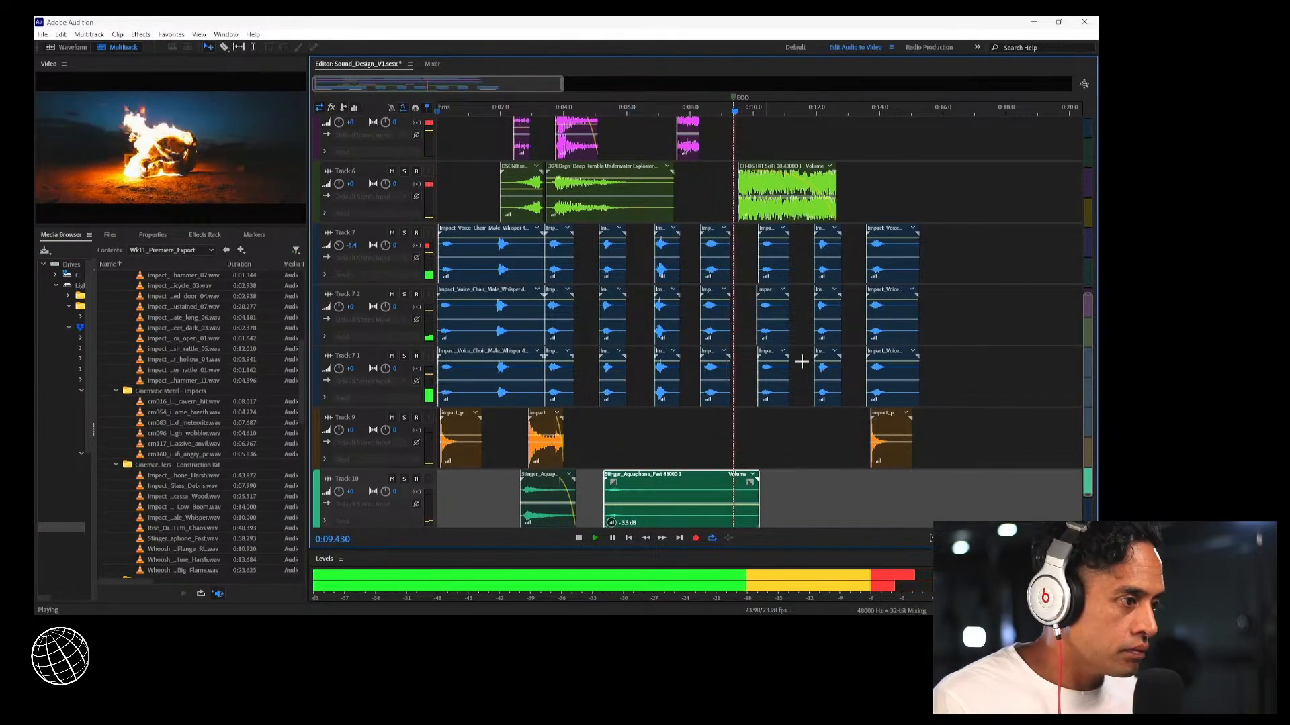
{"action": "left_click", "coordinate": [612, 106]}
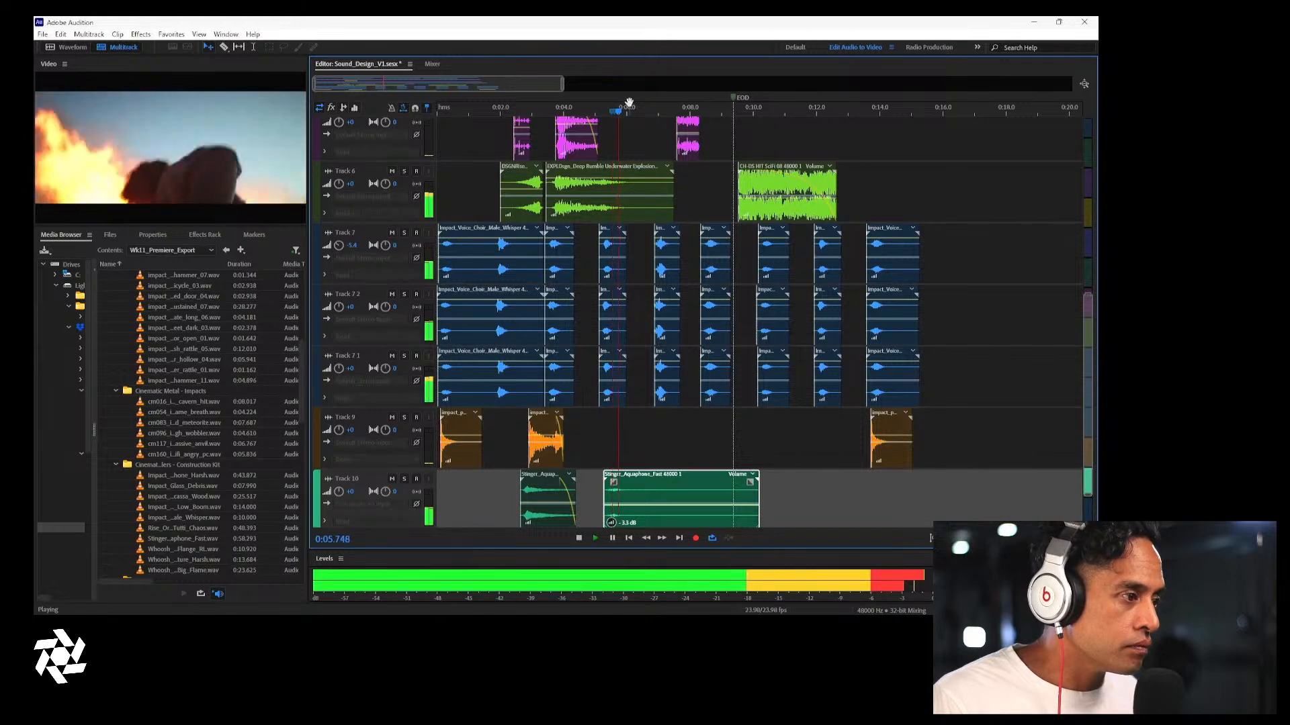
{"action": "key", "text": "space"}
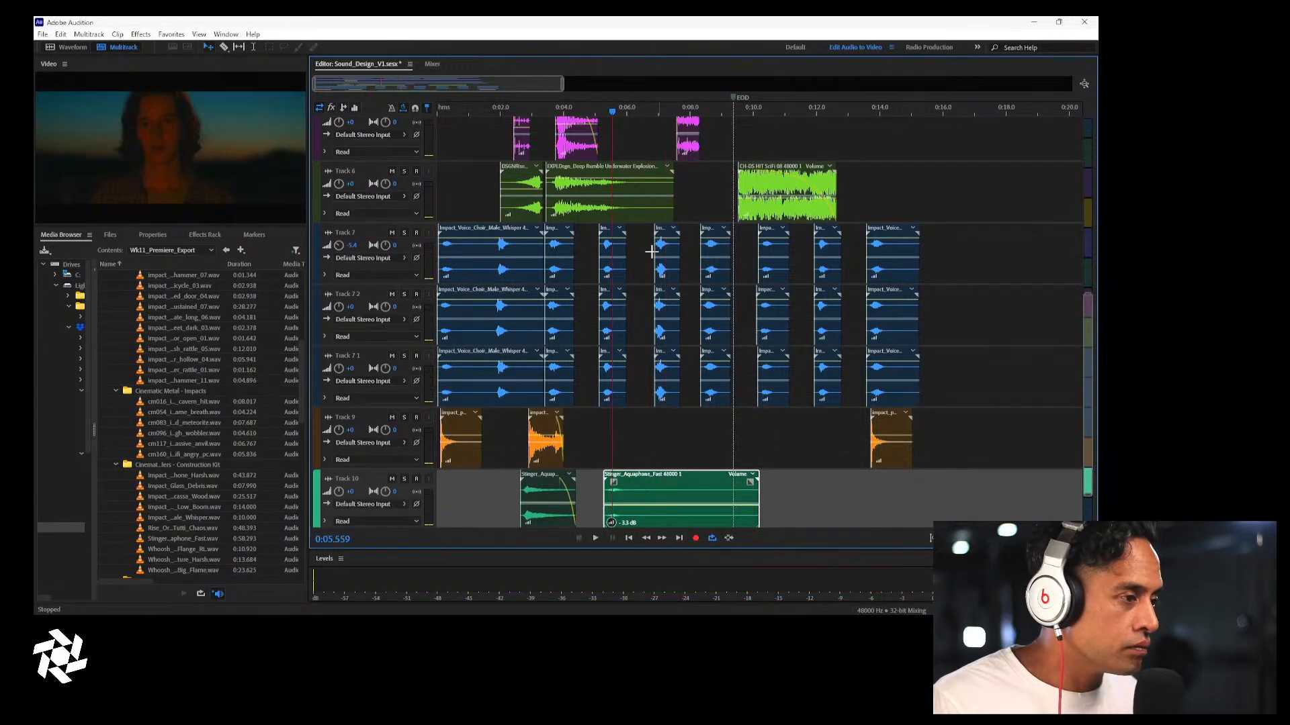
Nudge the three stacked whisper clips on the Track 7 layers later to about 7 seconds and replay from about 2.7 seconds
{"action": "left_click", "coordinate": [644, 240]}
{"action": "left_click_drag", "start_coordinate": [644, 239], "coordinate": [673, 397]}
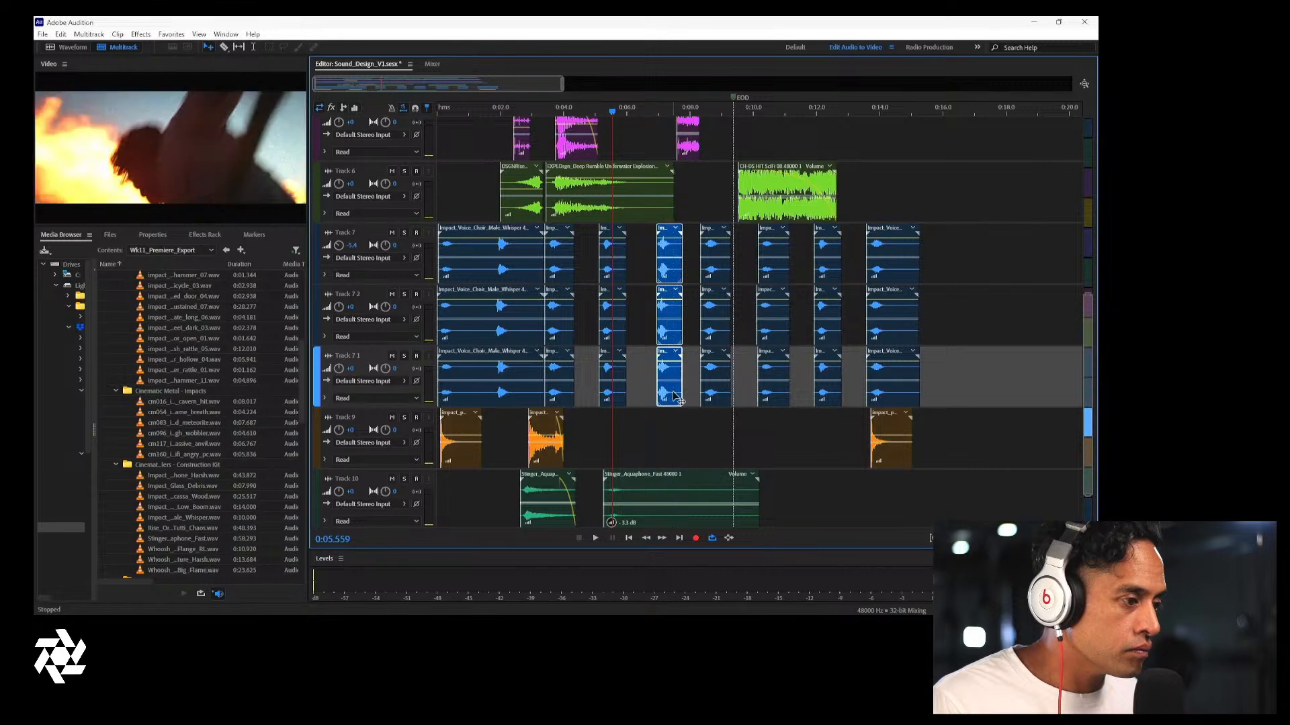
{"action": "key", "text": "space"}
{"action": "key", "text": "space"}
{"action": "left_click", "coordinate": [524, 112]}
{"action": "key", "text": "space"}
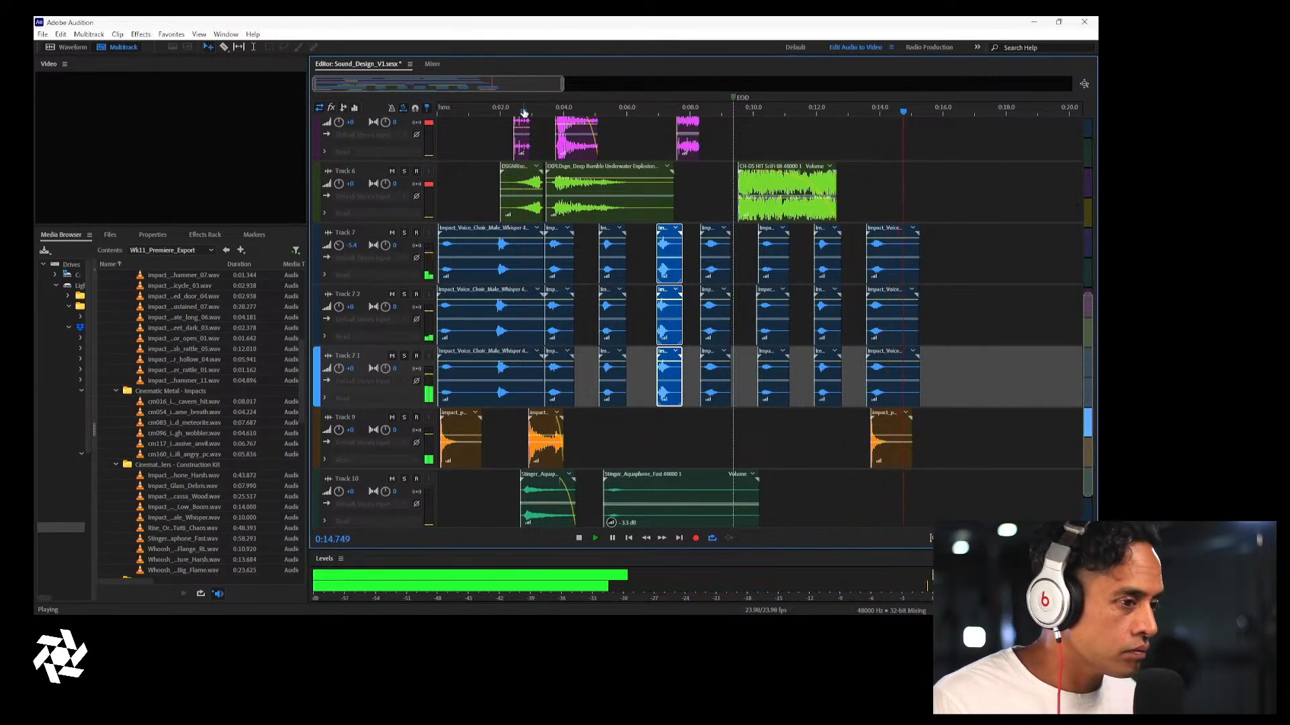
{"action": "key", "text": "space"}
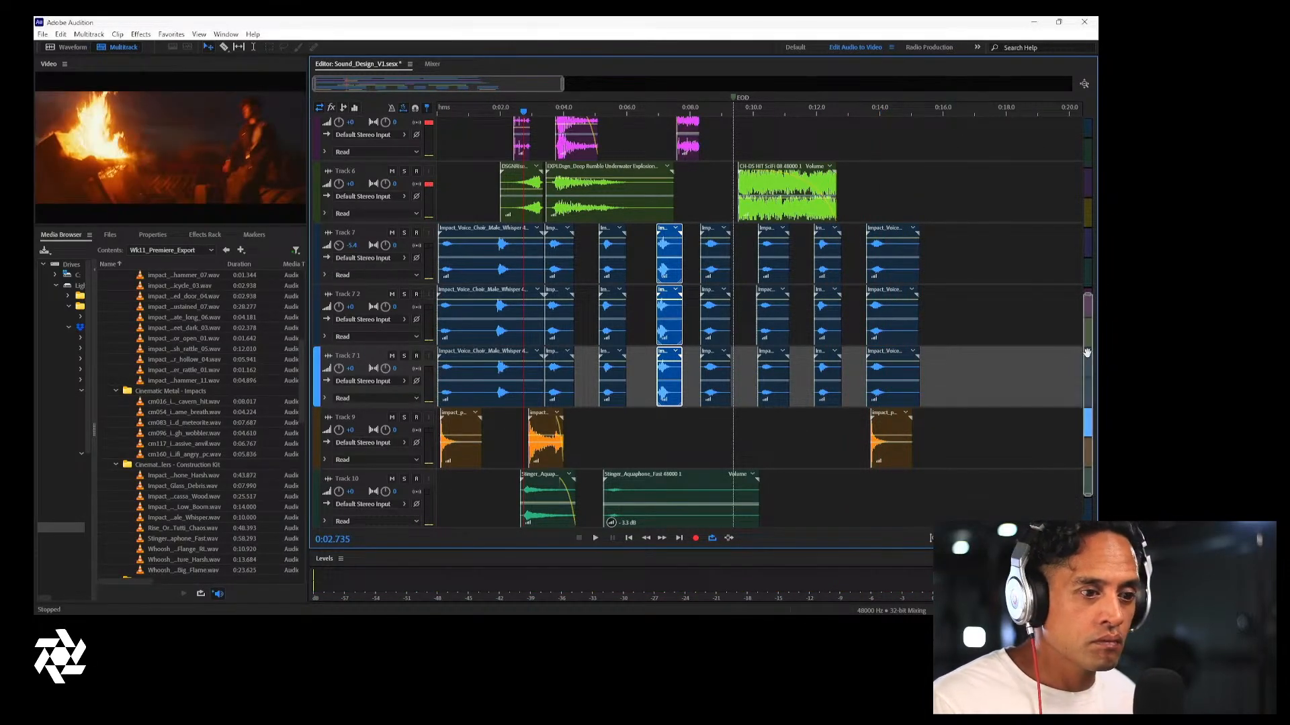
Extend the last dark drone clip on Track 4 to end at about 15.6 seconds and play from about 12.7 seconds
{"action": "scroll", "coordinate": [1049, 262], "scroll_direction": "up", "scroll_amount": 3}
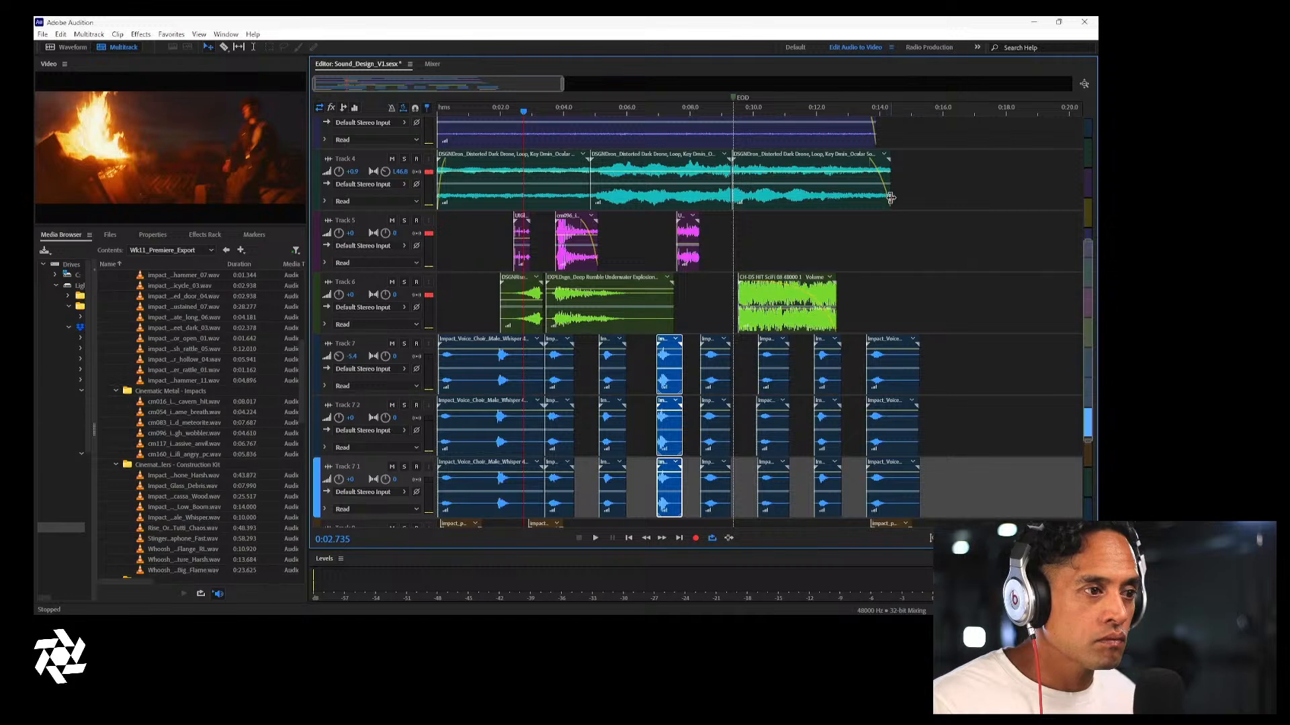
{"action": "left_click", "coordinate": [891, 197]}
{"action": "left_click_drag", "start_coordinate": [891, 198], "coordinate": [920, 201]}
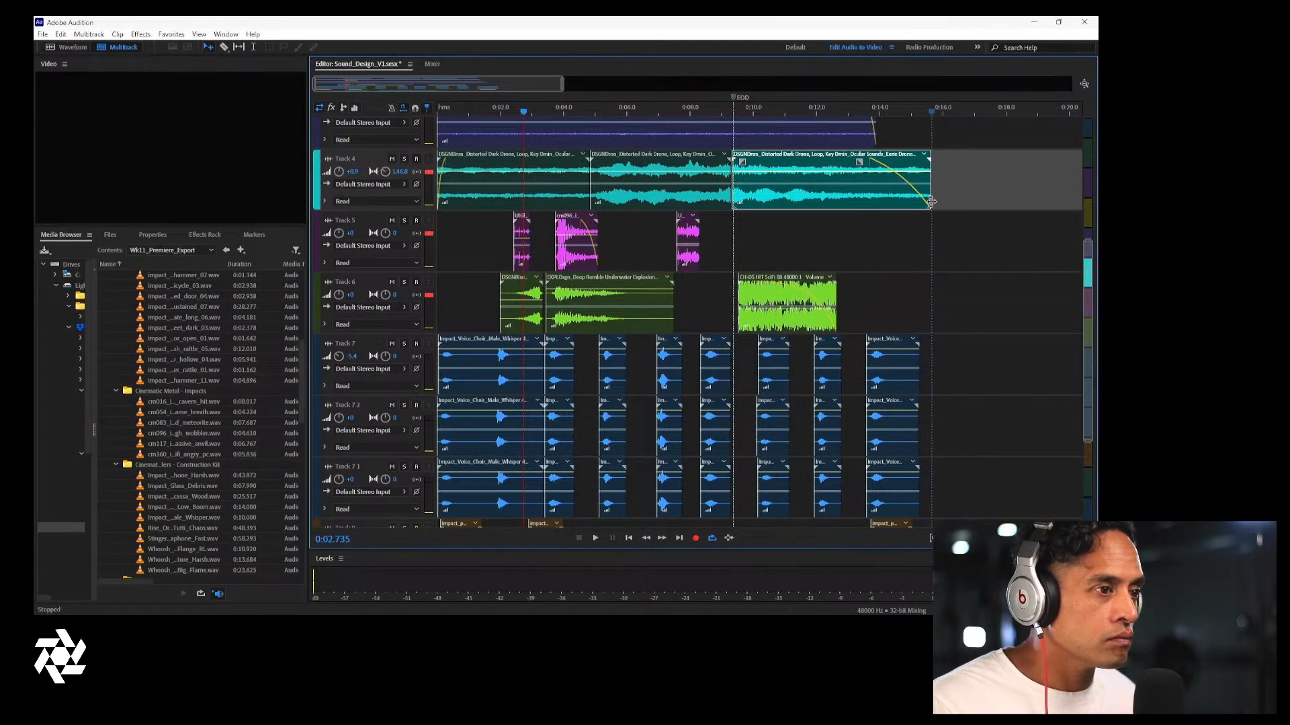
{"action": "left_click", "coordinate": [847, 111]}
{"action": "key", "text": "space"}
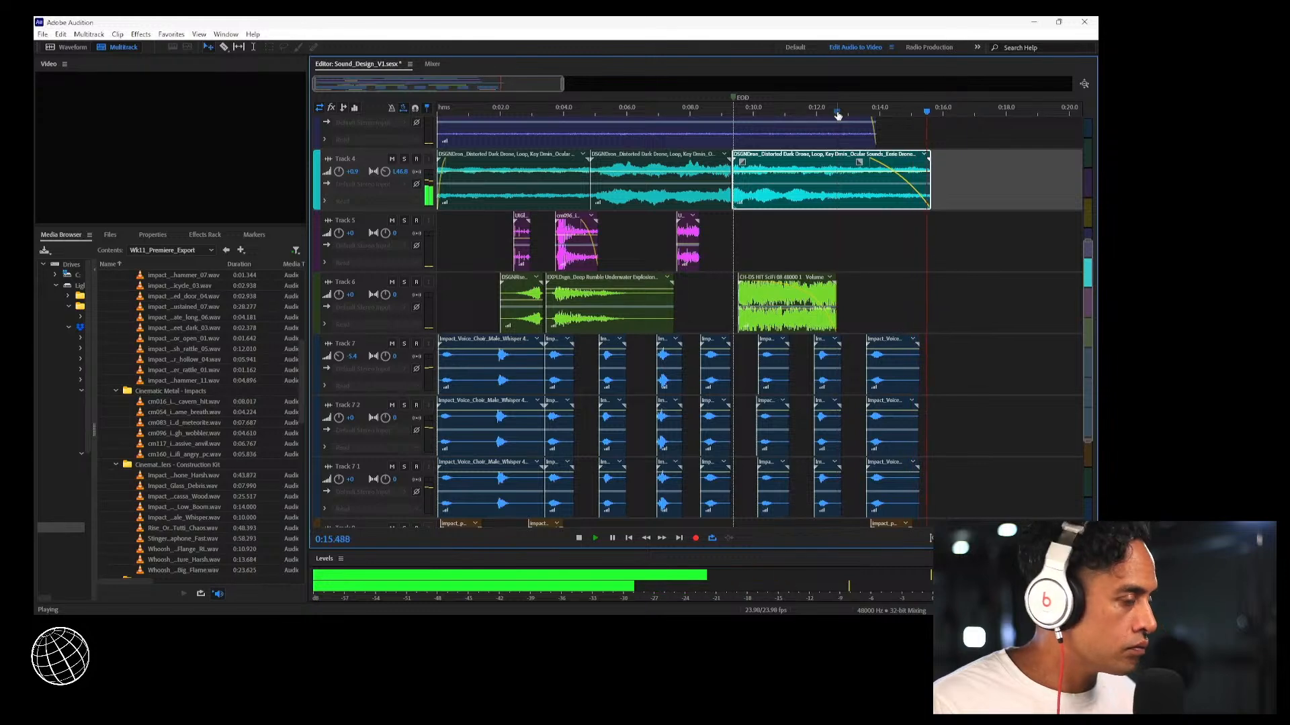
{"action": "key", "text": "space"}
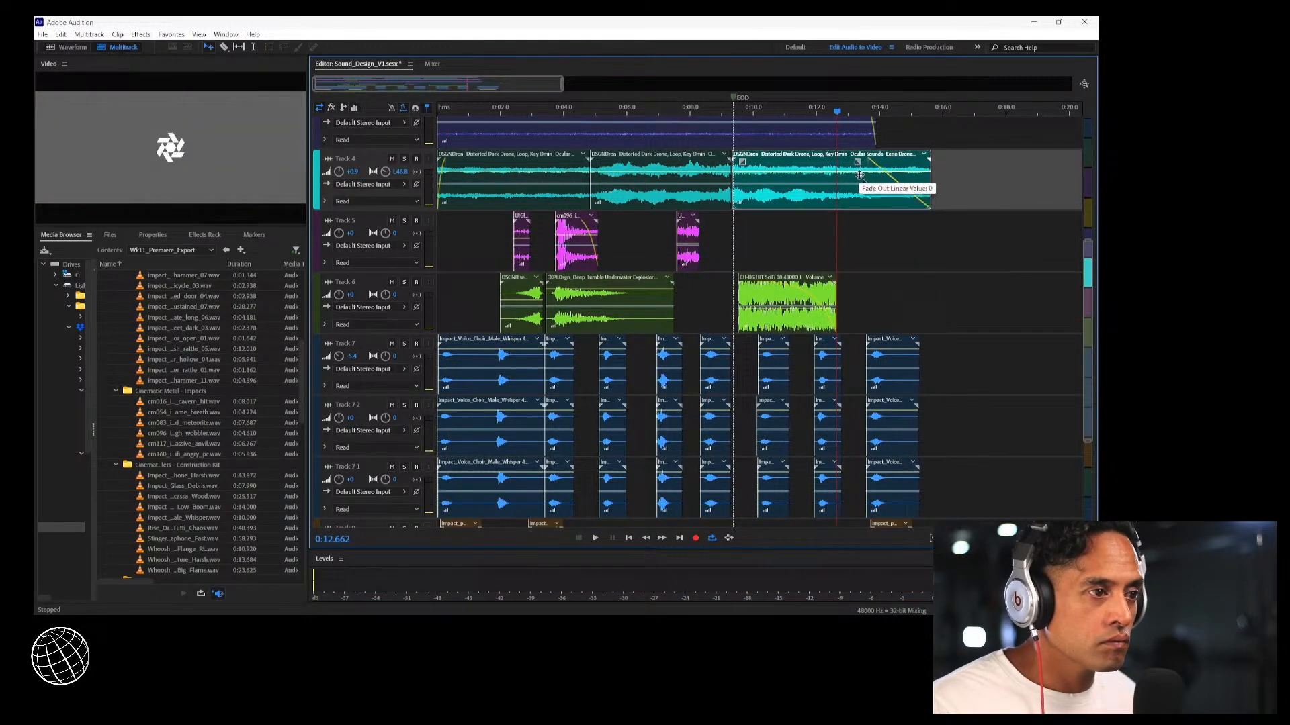
Bend the last drone clip's fade-out curve inward, trim its end to about 15.2 seconds, and save the session
{"action": "left_click_drag", "start_coordinate": [860, 174], "coordinate": [859, 181]}
{"action": "key", "text": "space"}
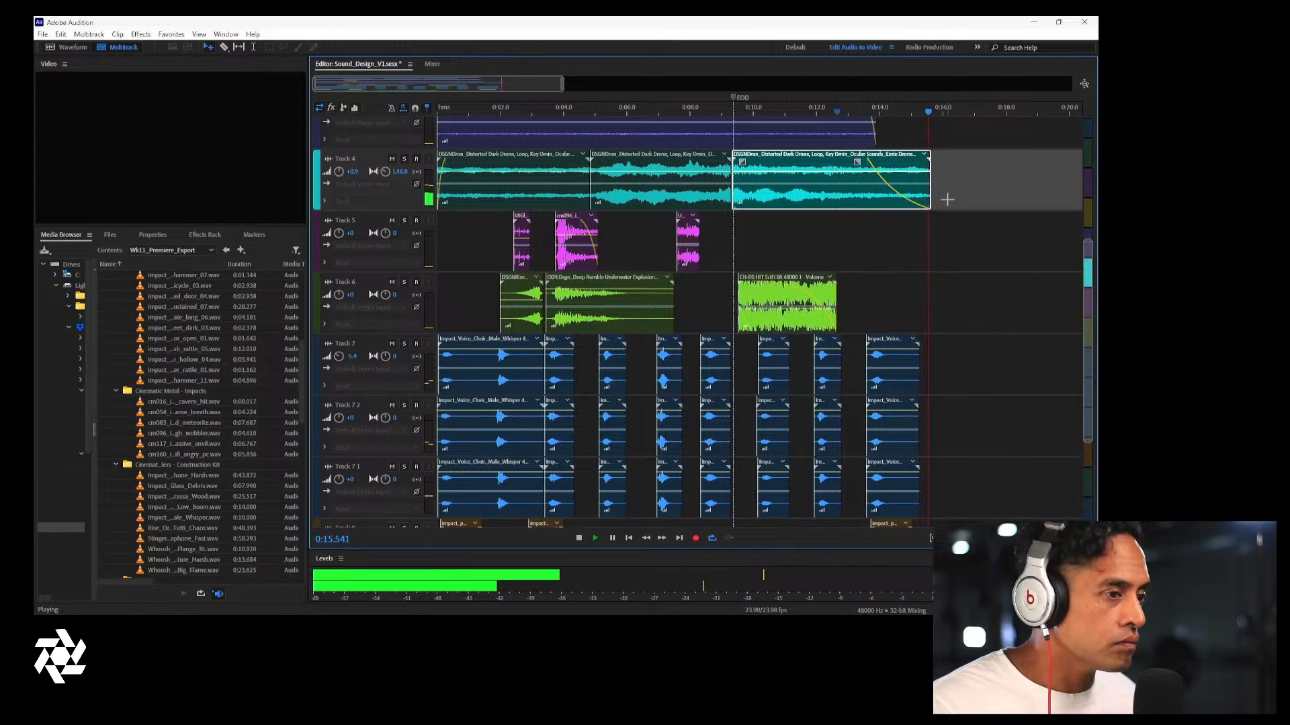
{"action": "left_click_drag", "start_coordinate": [930, 207], "coordinate": [917, 209]}
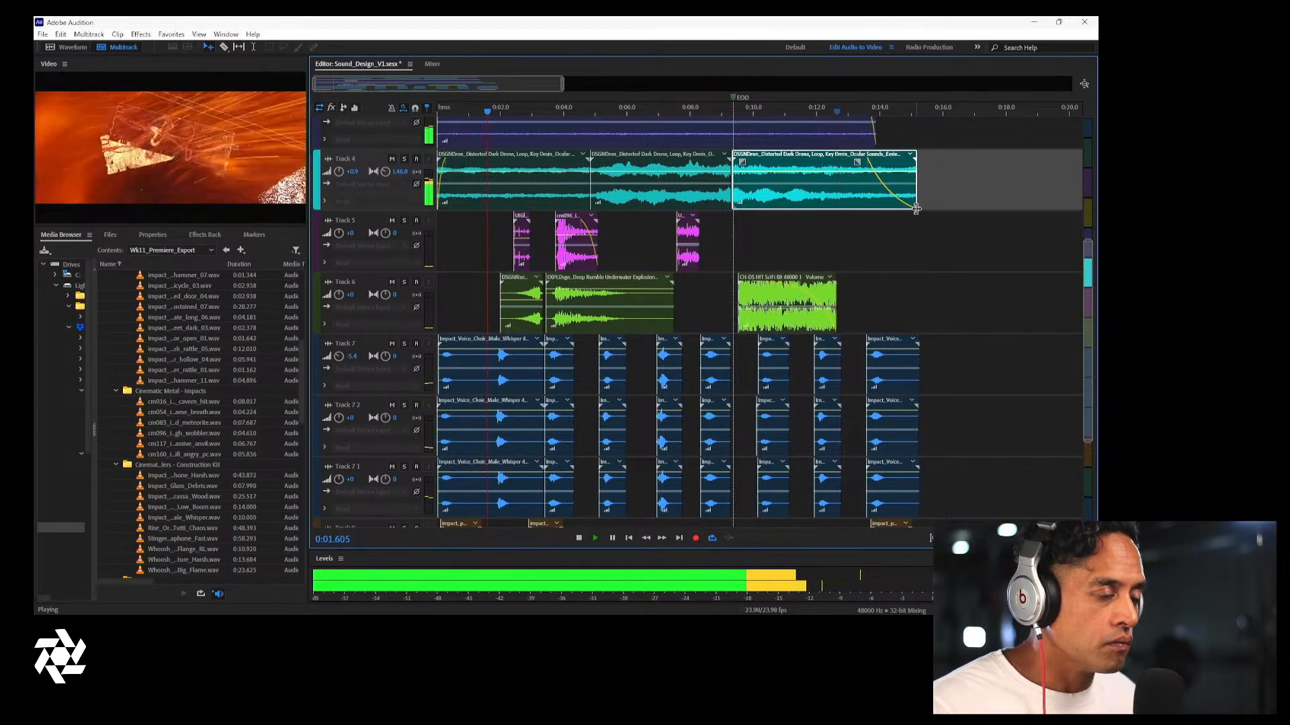
{"action": "key", "text": "space"}
{"action": "key", "text": "ctrl+s"}
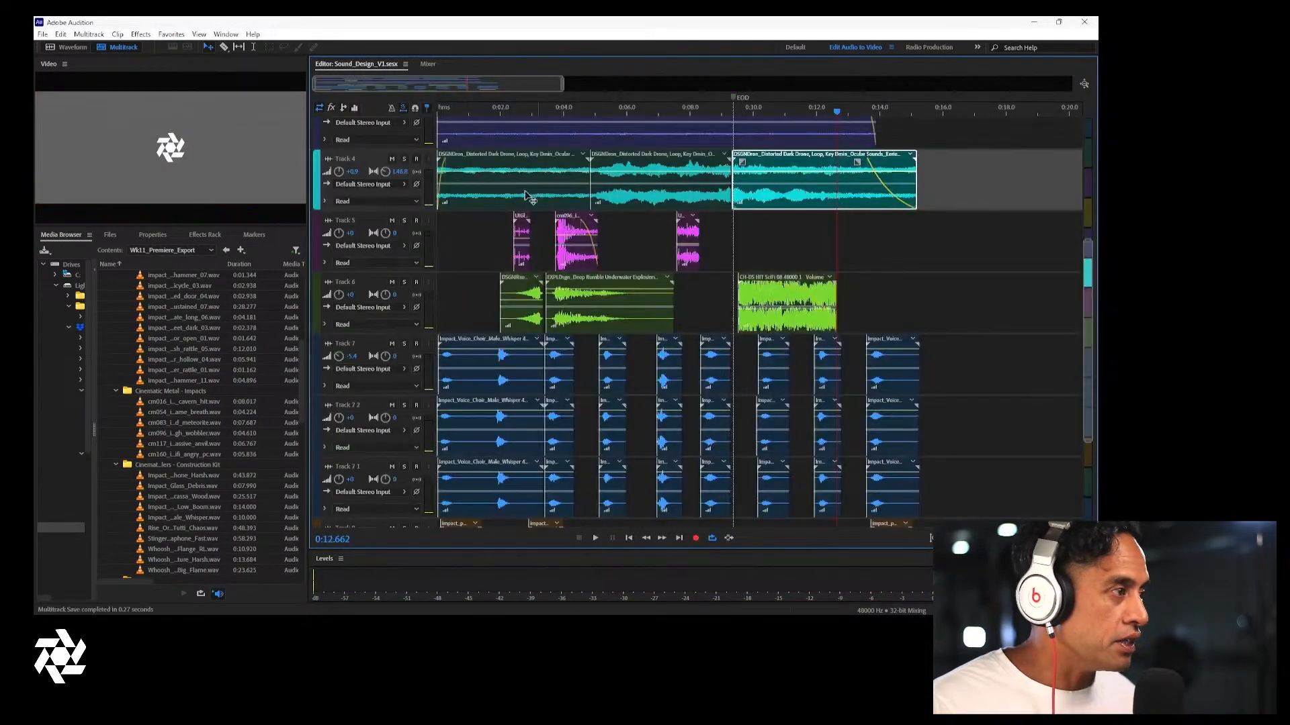
Start a multitrack mixdown export of the entire session and set its format to Wave PCM
{"action": "left_click", "coordinate": [226, 34]}
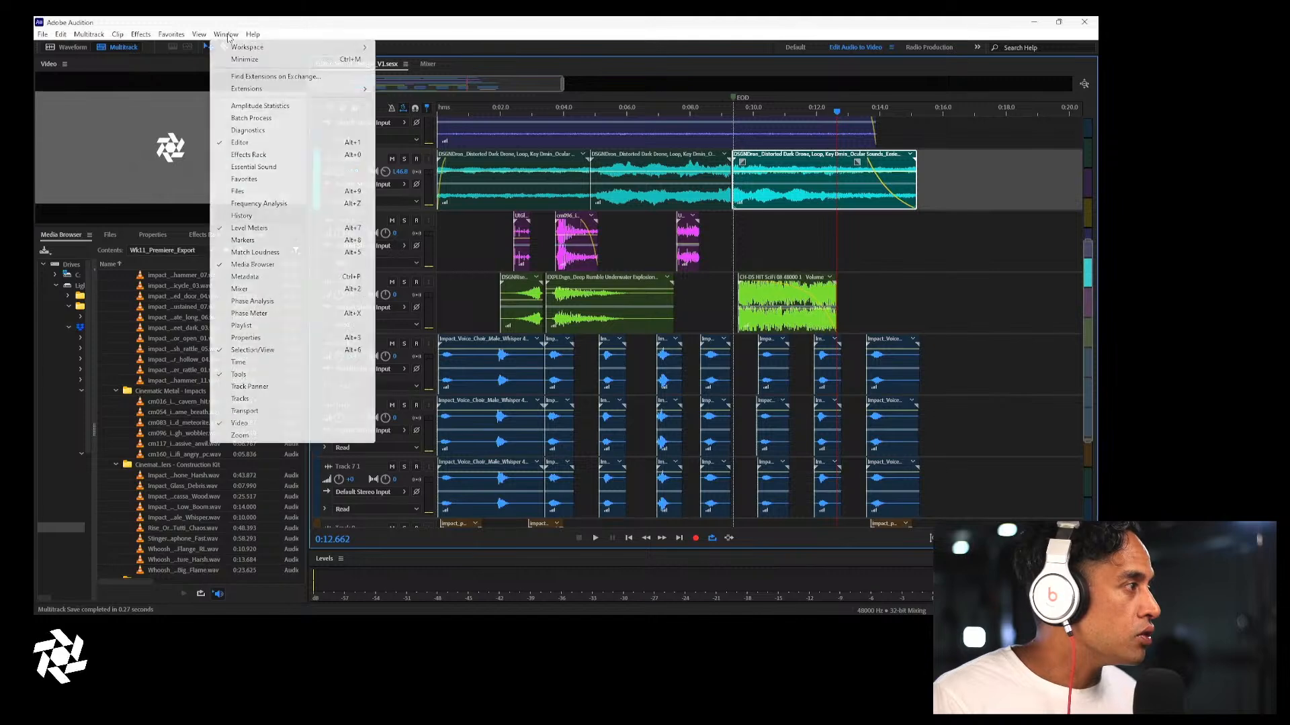
{"action": "left_click", "coordinate": [241, 22]}
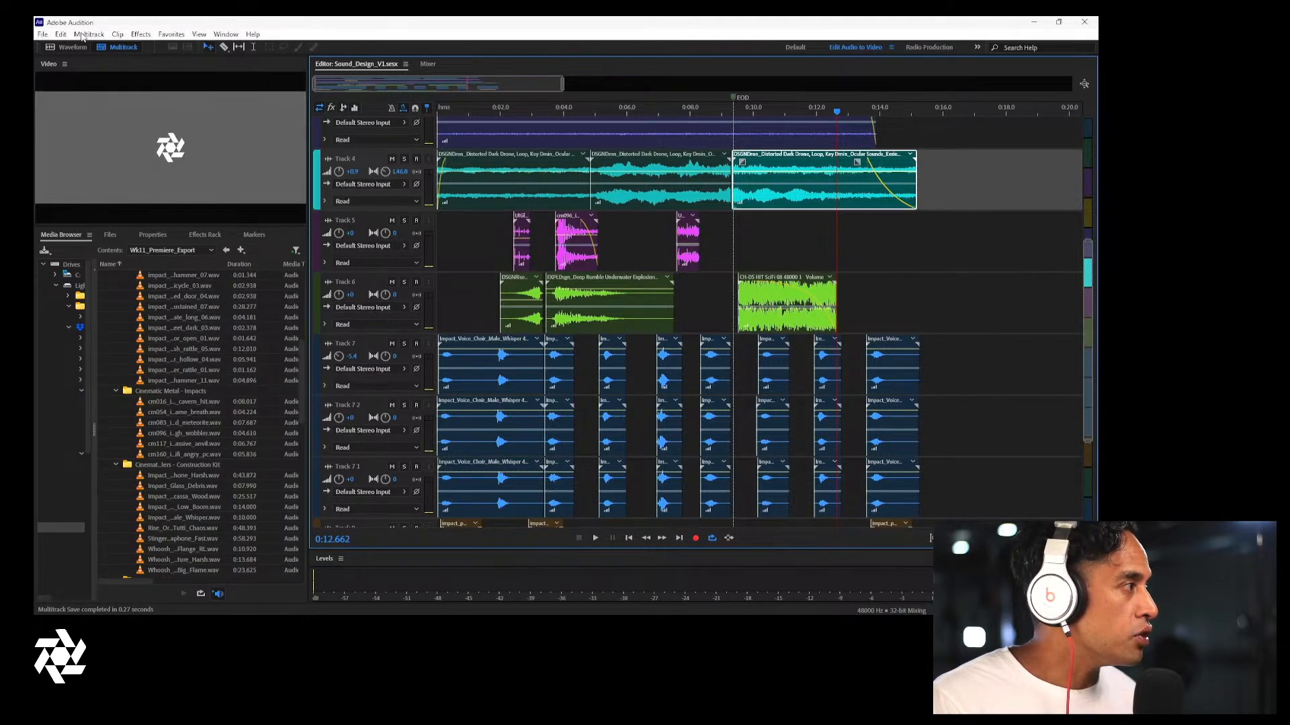
{"action": "left_click", "coordinate": [42, 34]}
{"action": "mouse_move", "coordinate": [105, 255]}
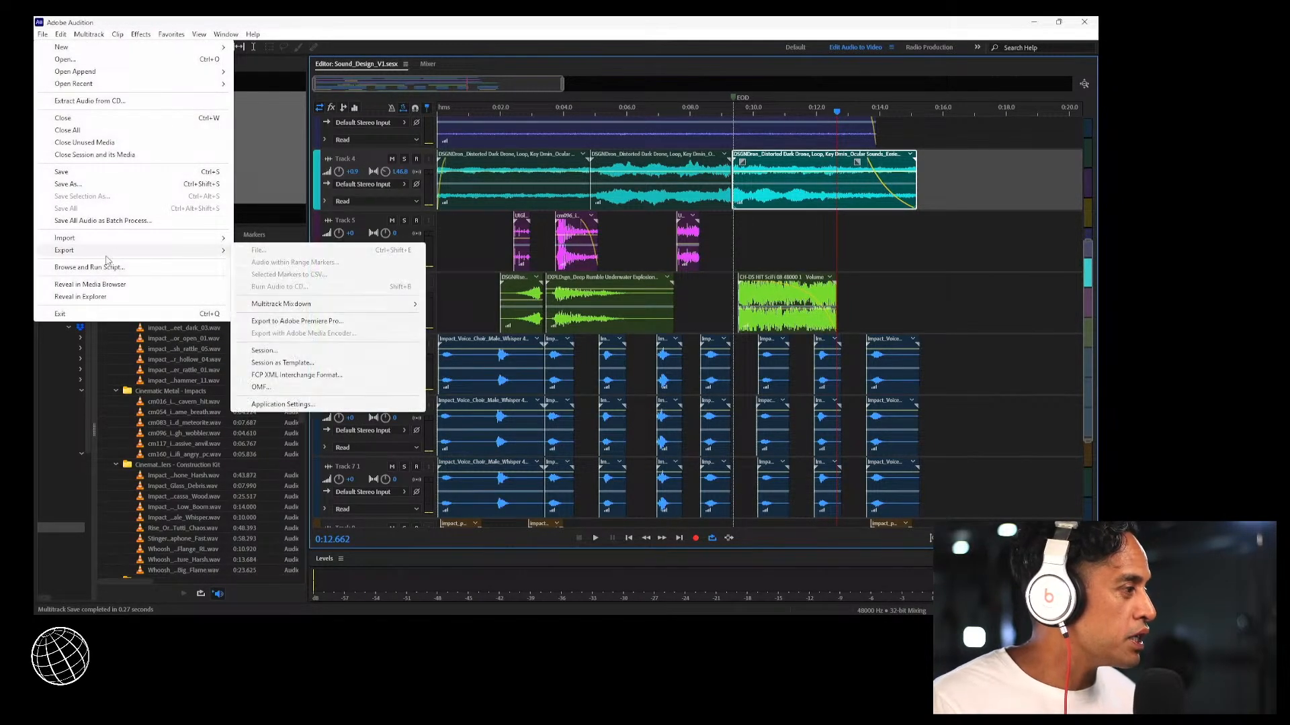
{"action": "mouse_move", "coordinate": [378, 309]}
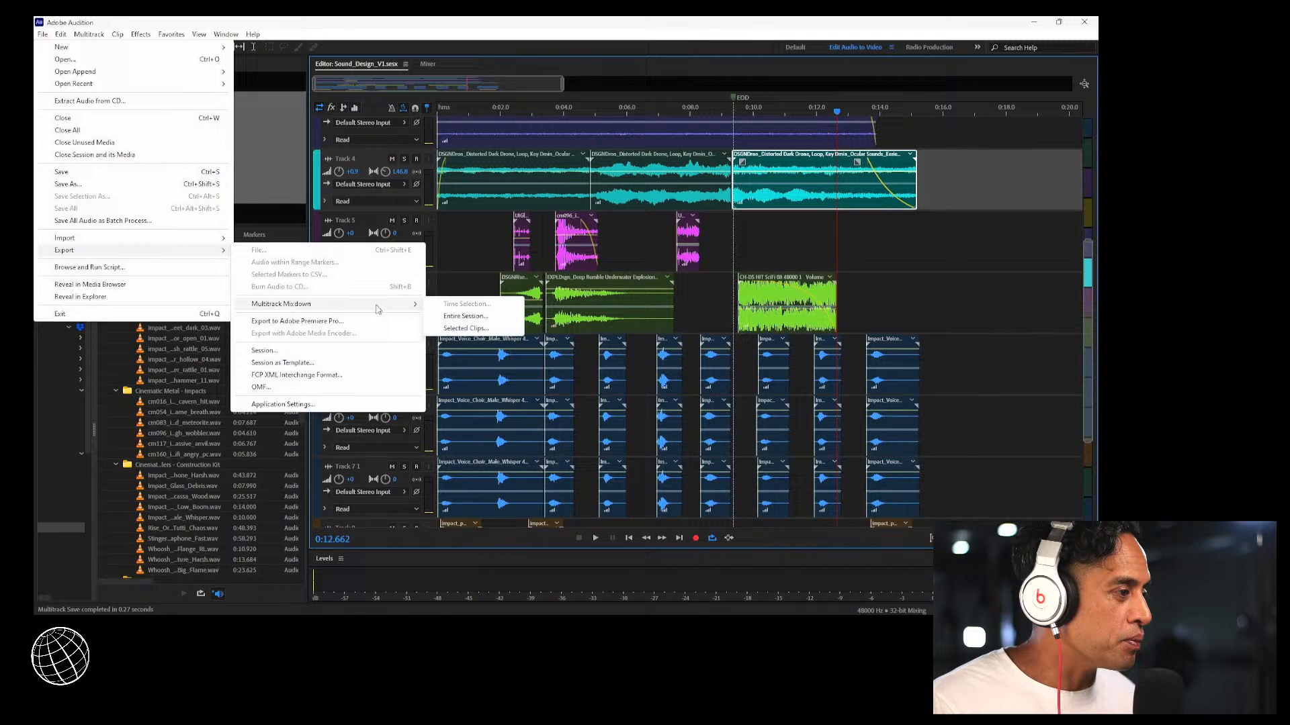
{"action": "left_click", "coordinate": [457, 319]}
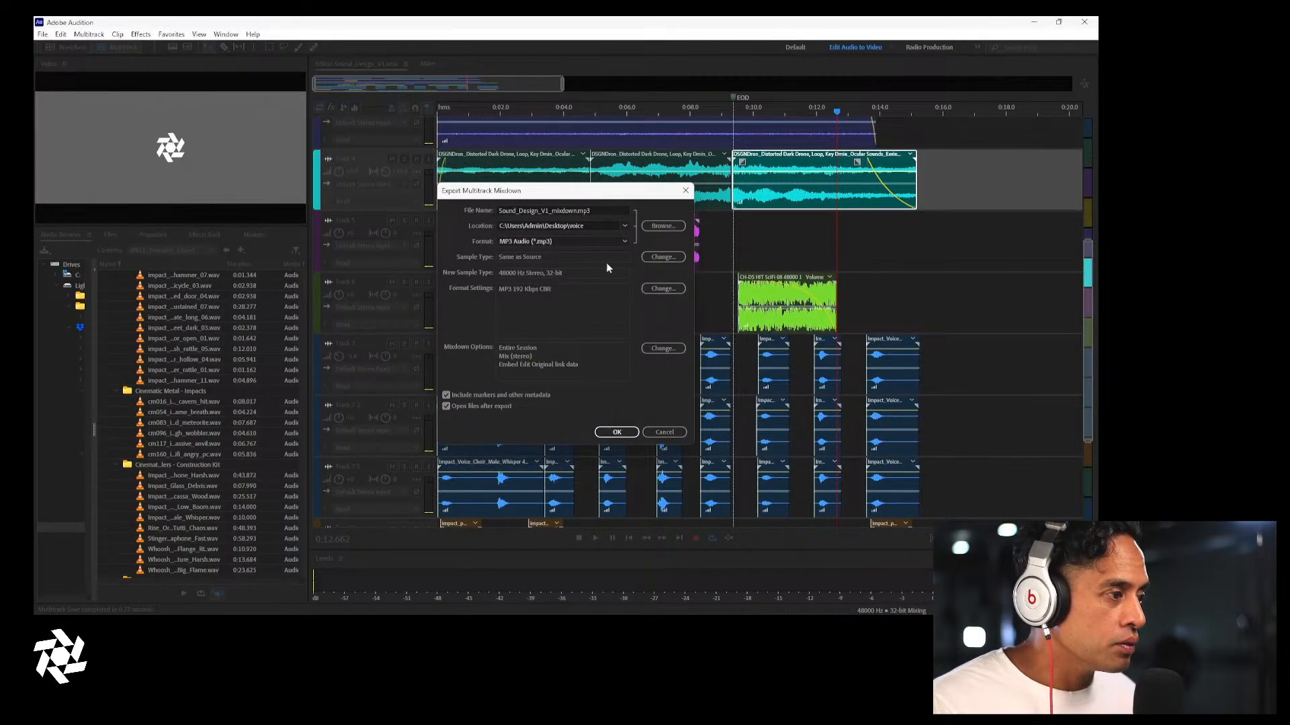
{"action": "left_click", "coordinate": [617, 244]}
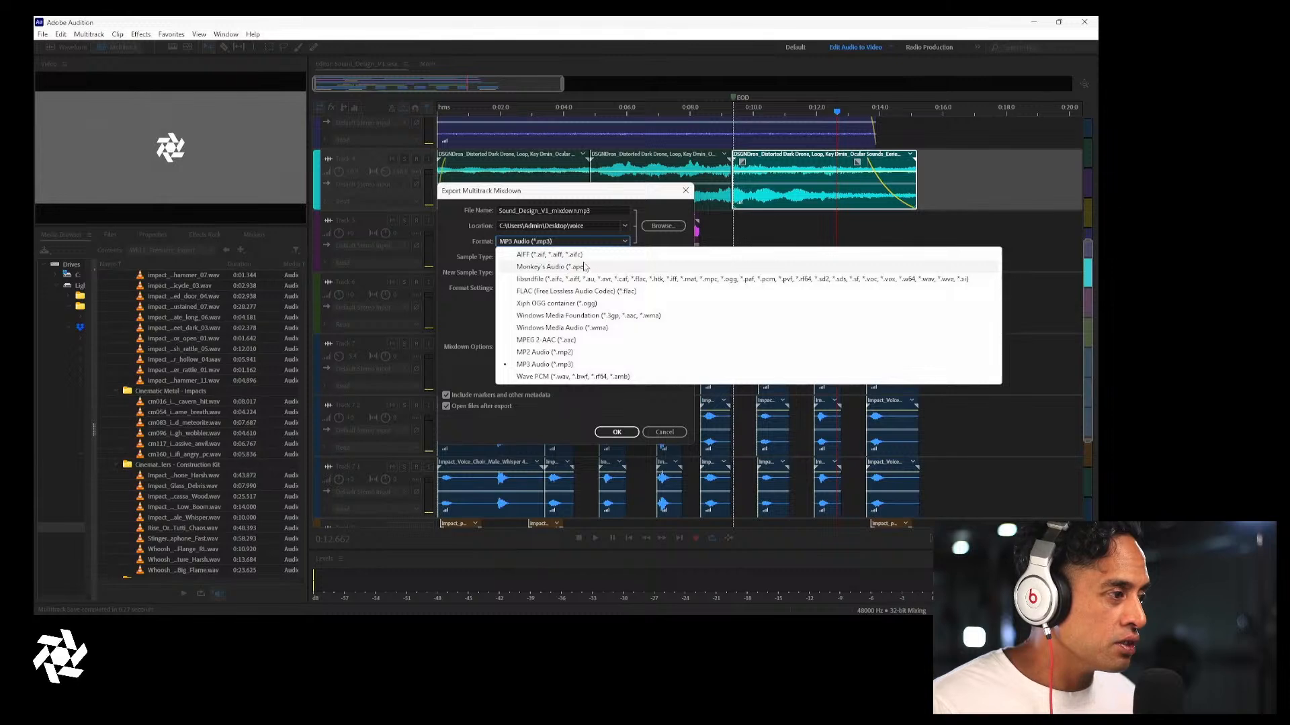
{"action": "left_click", "coordinate": [572, 376]}
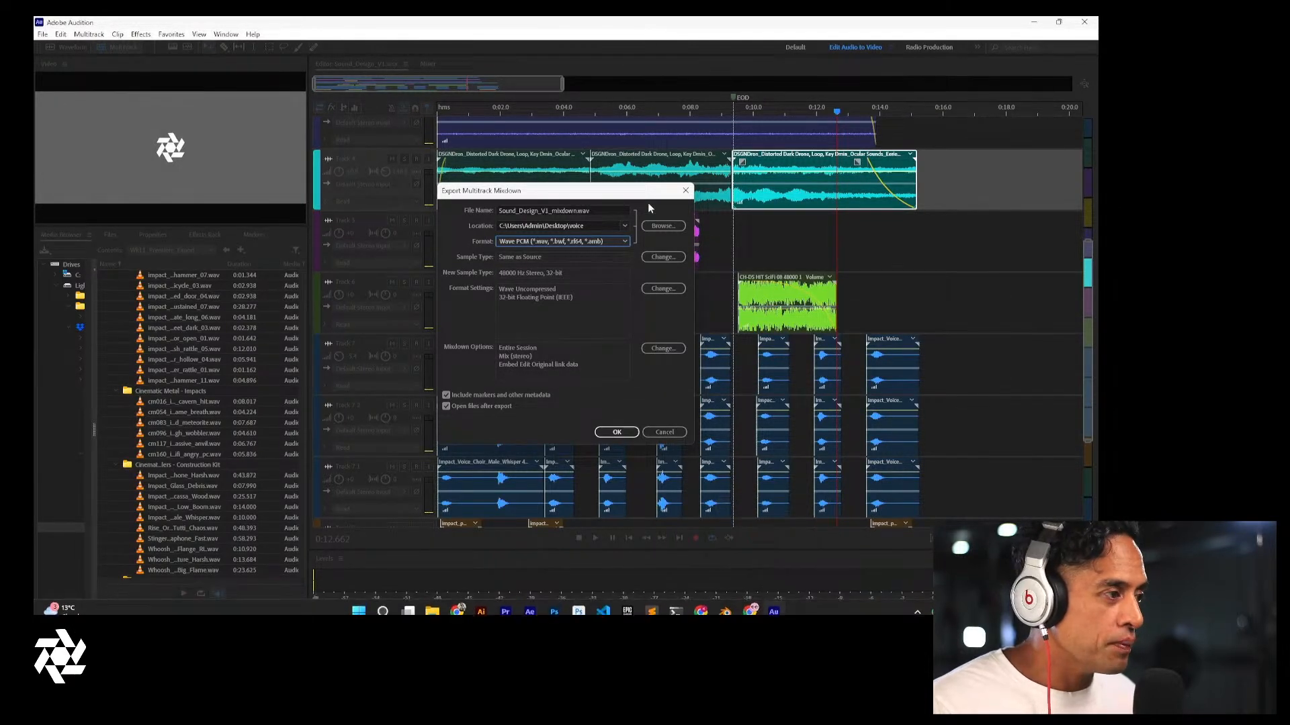
Set the mixdown's save location to the Sound_Design folder under Creative_World, CW_Creative_Content_Producer, Wk11_Premiere_Export
{"action": "left_click", "coordinate": [657, 227]}
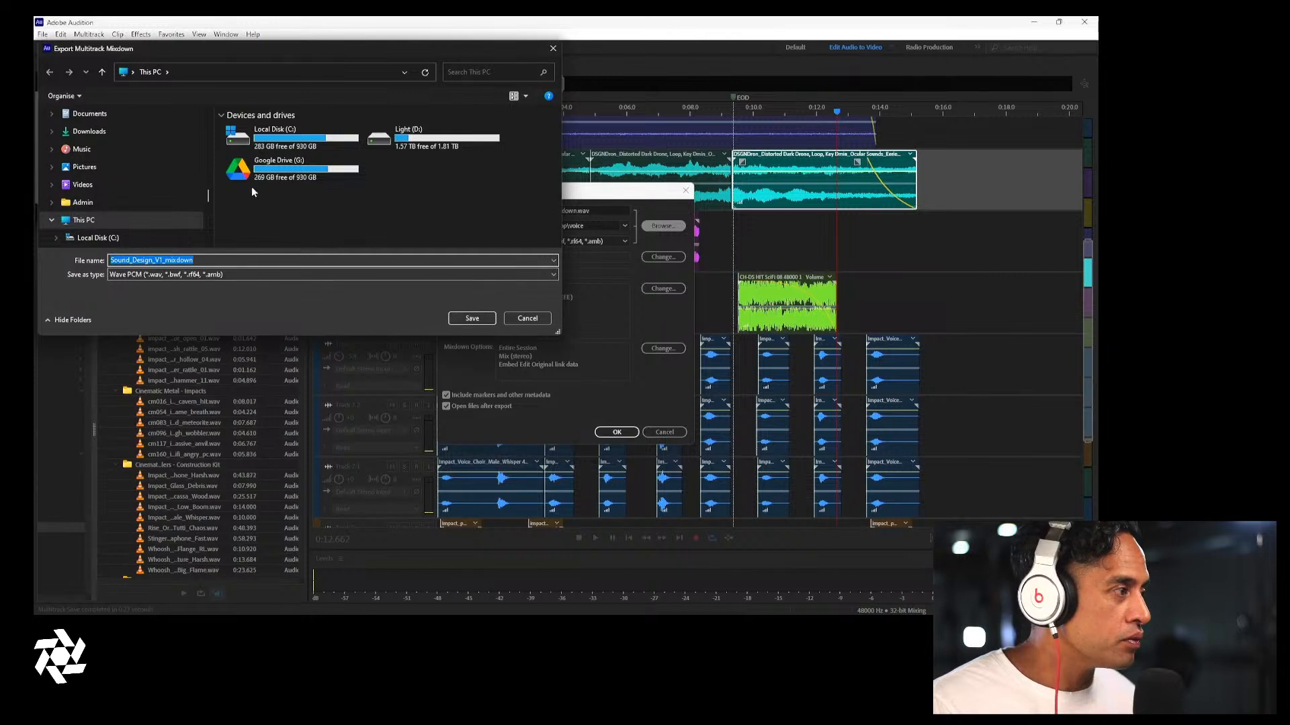
{"action": "scroll", "coordinate": [118, 208], "scroll_direction": "up", "scroll_amount": 5}
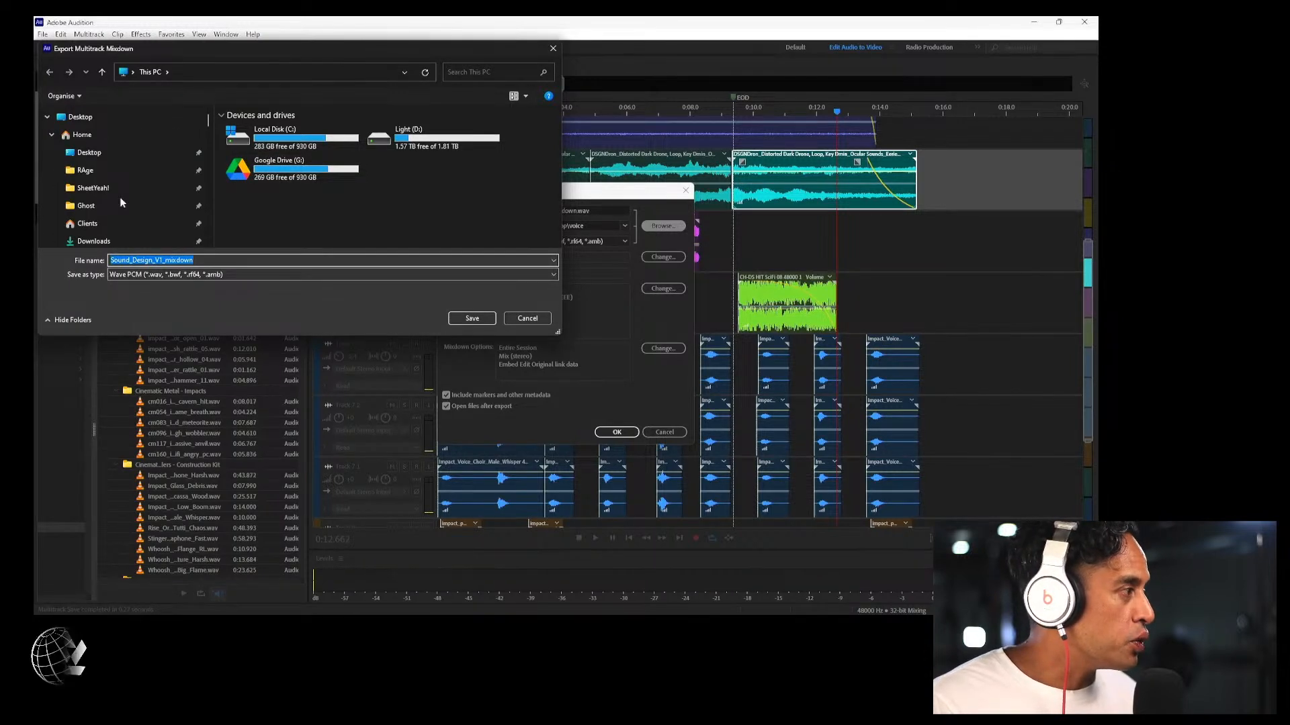
{"action": "scroll", "coordinate": [120, 199], "scroll_direction": "down", "scroll_amount": 5}
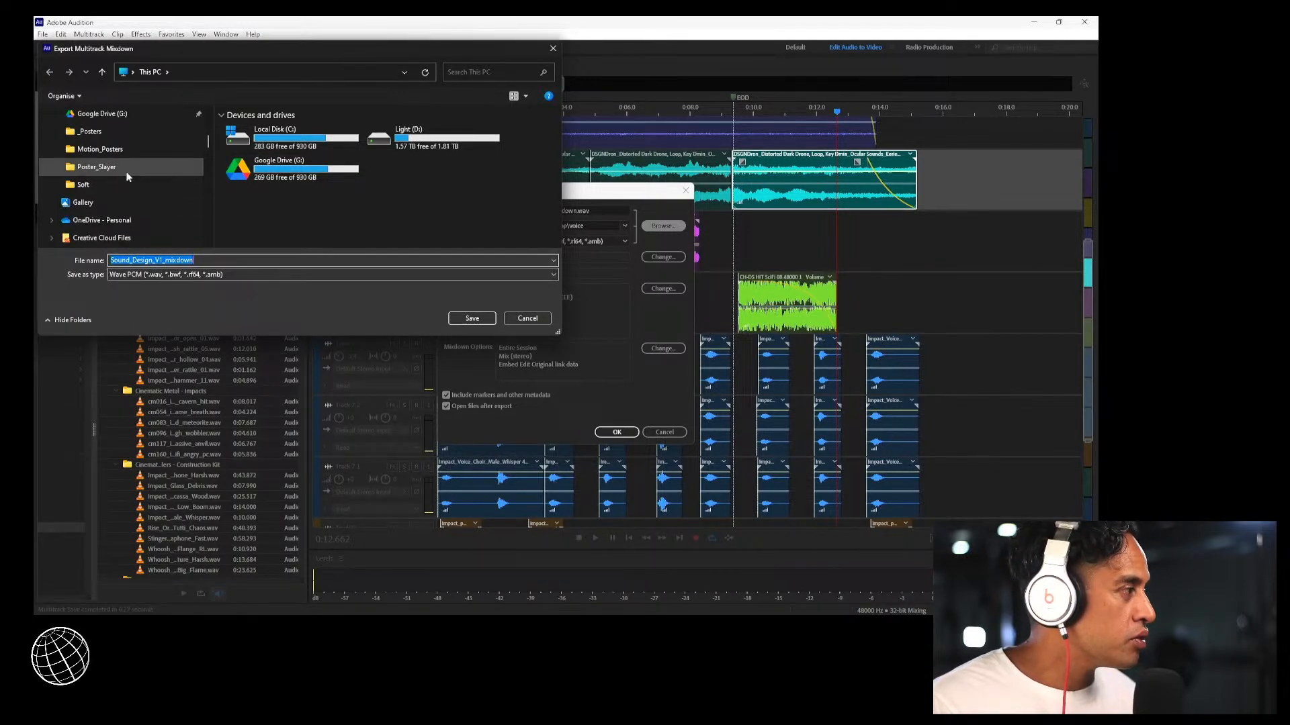
{"action": "scroll", "coordinate": [127, 164], "scroll_direction": "down", "scroll_amount": 2}
{"action": "scroll", "coordinate": [130, 170], "scroll_direction": "down", "scroll_amount": 2}
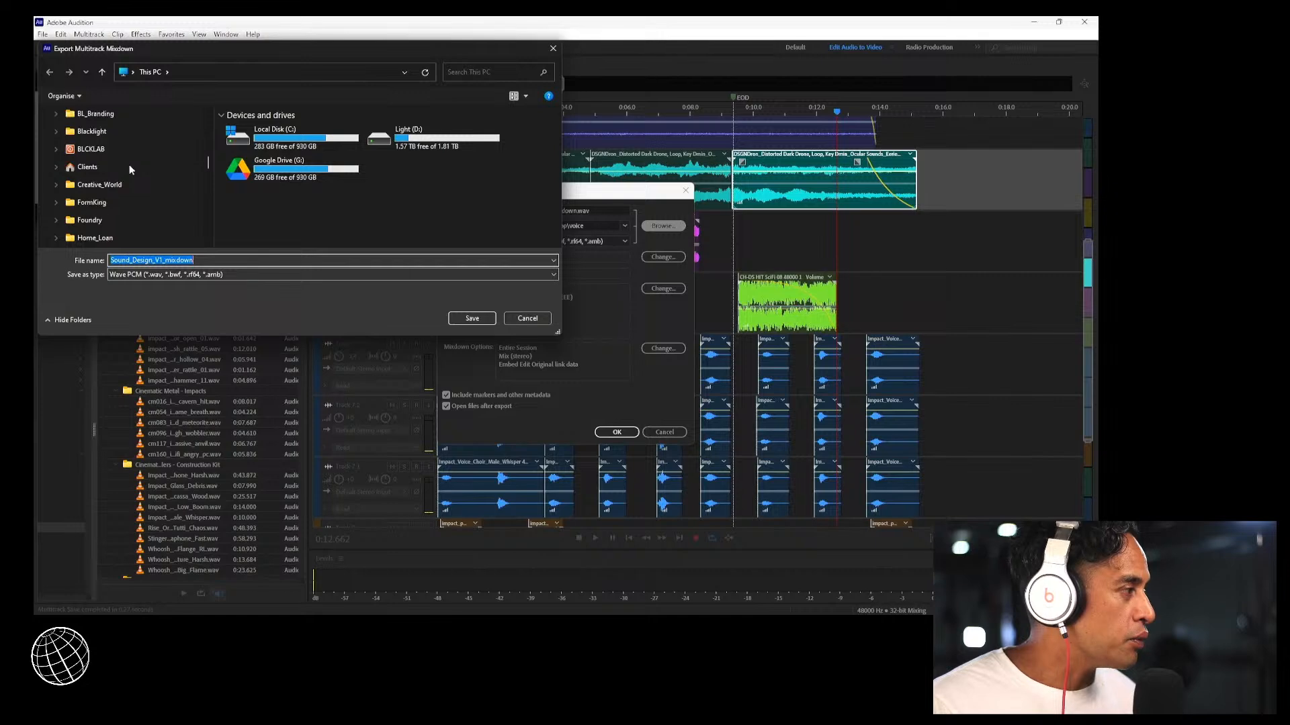
{"action": "left_click", "coordinate": [123, 183]}
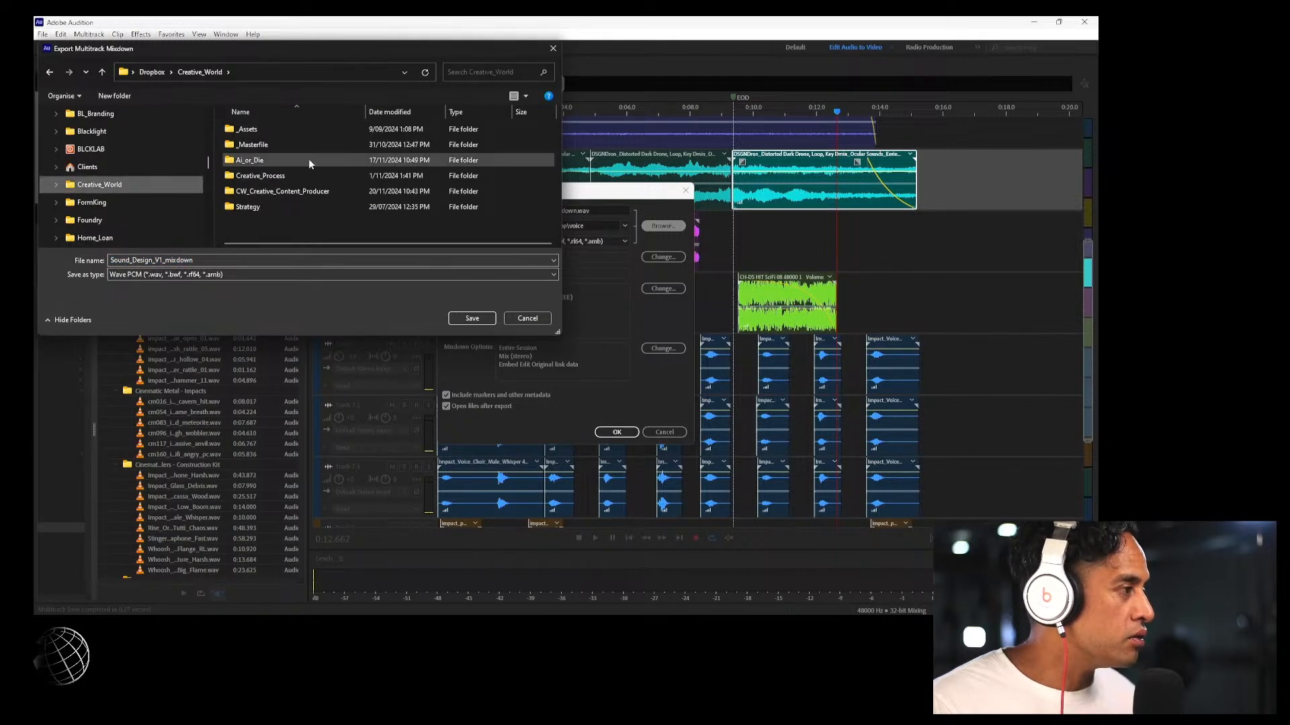
{"action": "double_click", "coordinate": [296, 192]}
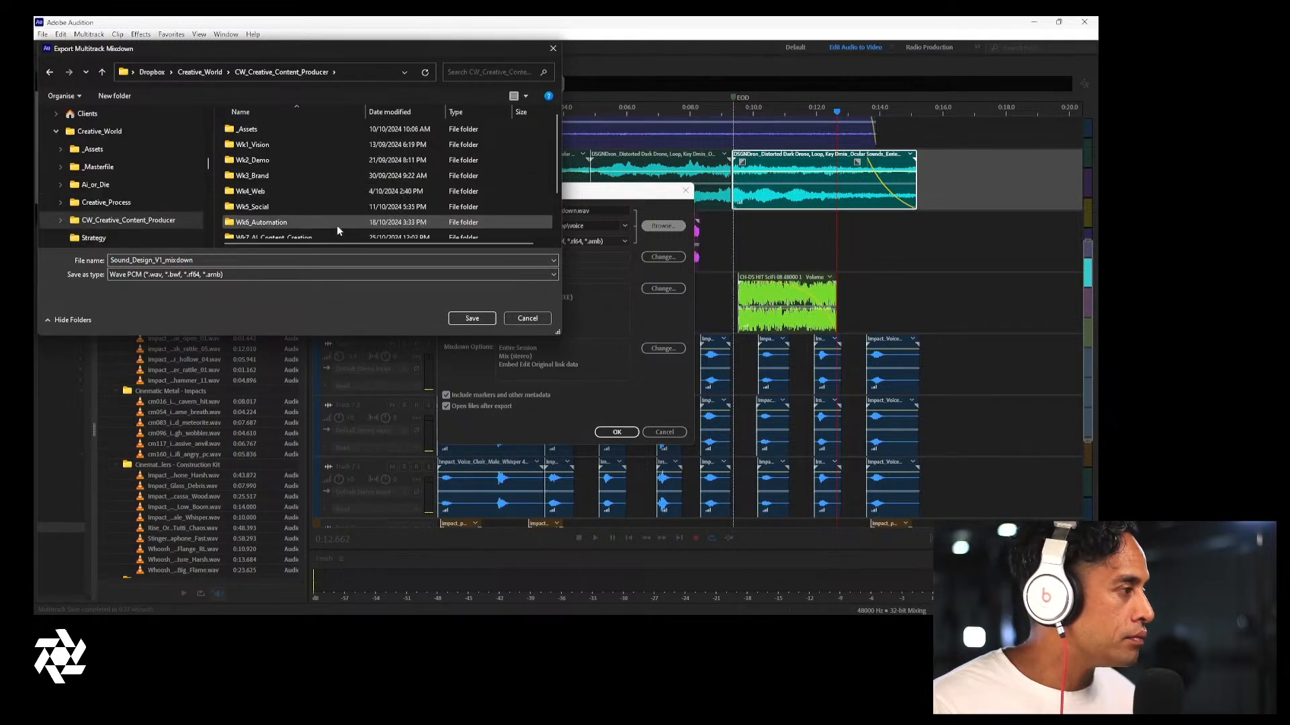
{"action": "scroll", "coordinate": [332, 222], "scroll_direction": "down", "scroll_amount": 3}
{"action": "double_click", "coordinate": [305, 233]}
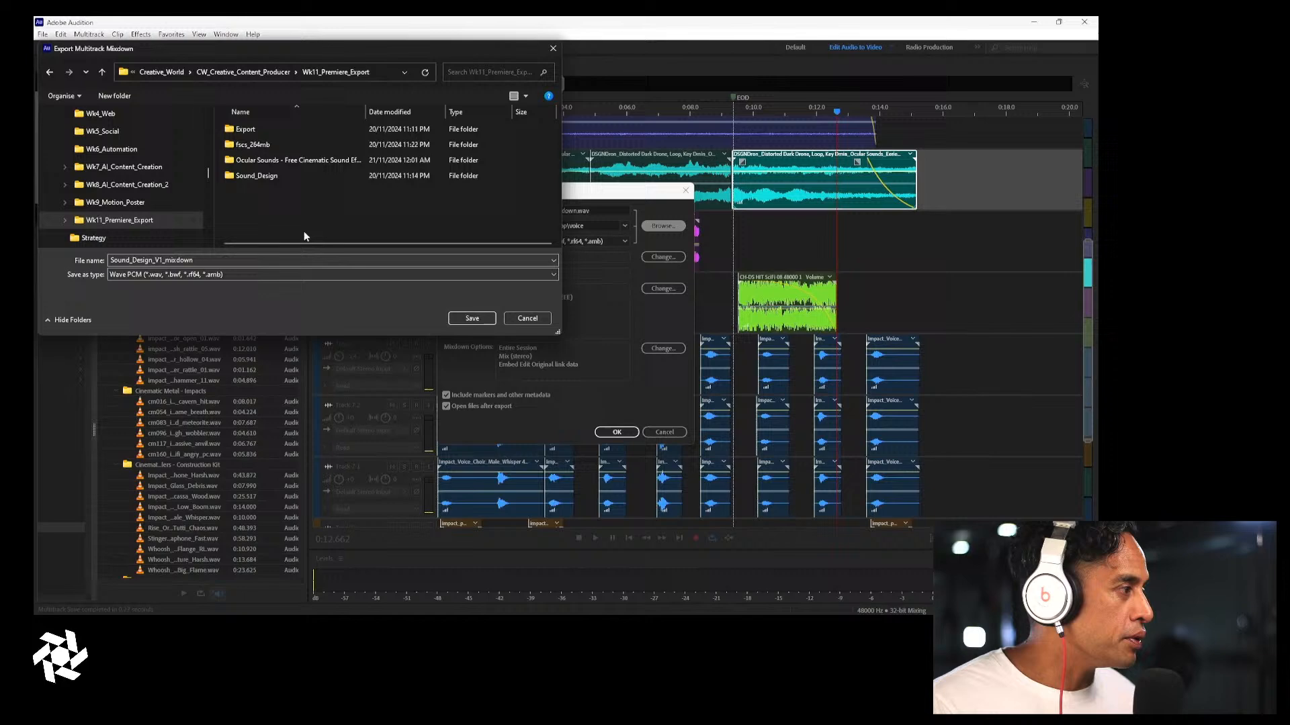
{"action": "double_click", "coordinate": [281, 176]}
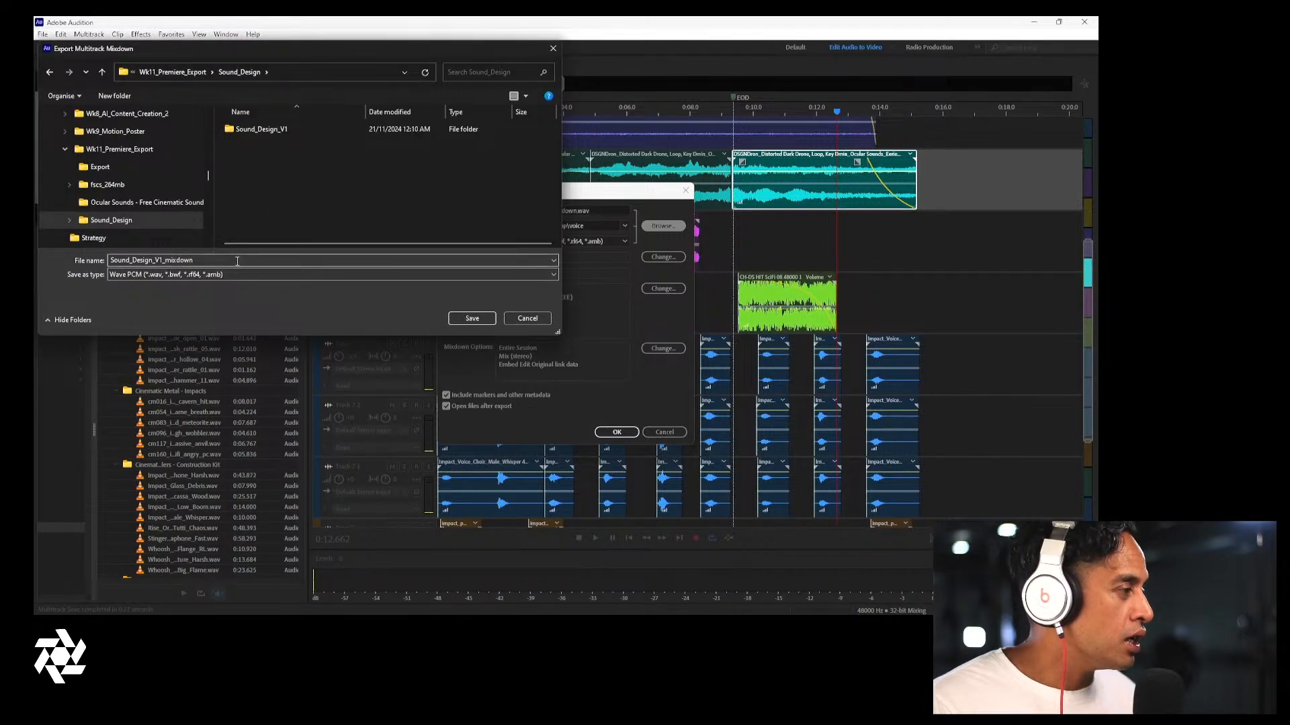
{"action": "left_click", "coordinate": [470, 318]}
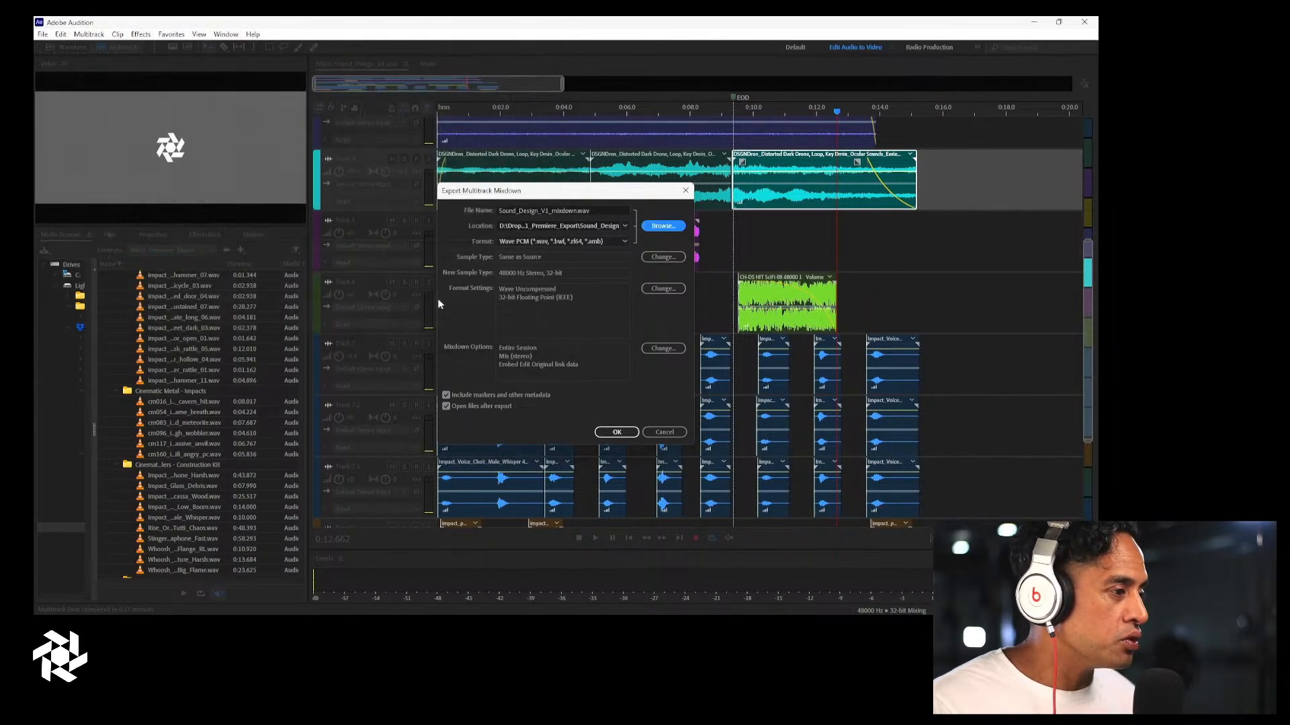
Export the mixdown with opening files after export turned off, and close Adobe Audition
{"action": "left_click", "coordinate": [446, 407]}
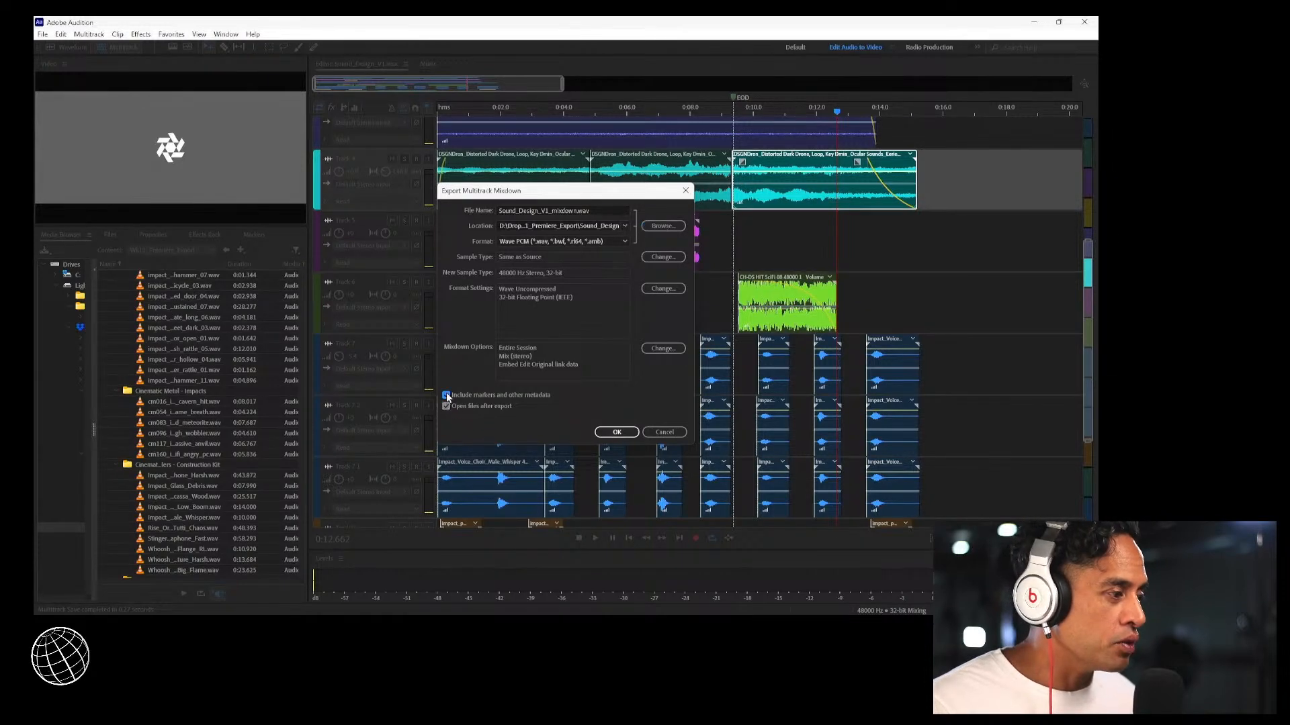
{"action": "left_click", "coordinate": [615, 432]}
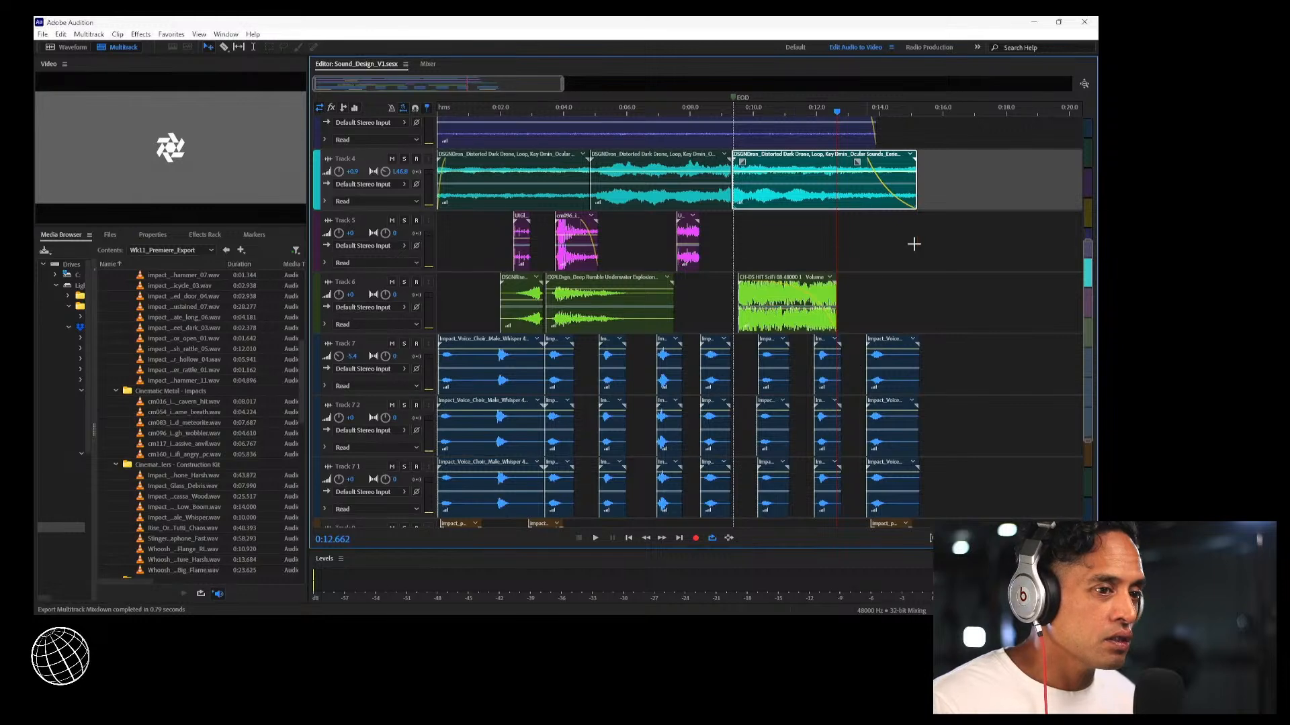
{"action": "left_click_drag", "start_coordinate": [1090, 280], "coordinate": [1090, 149]}
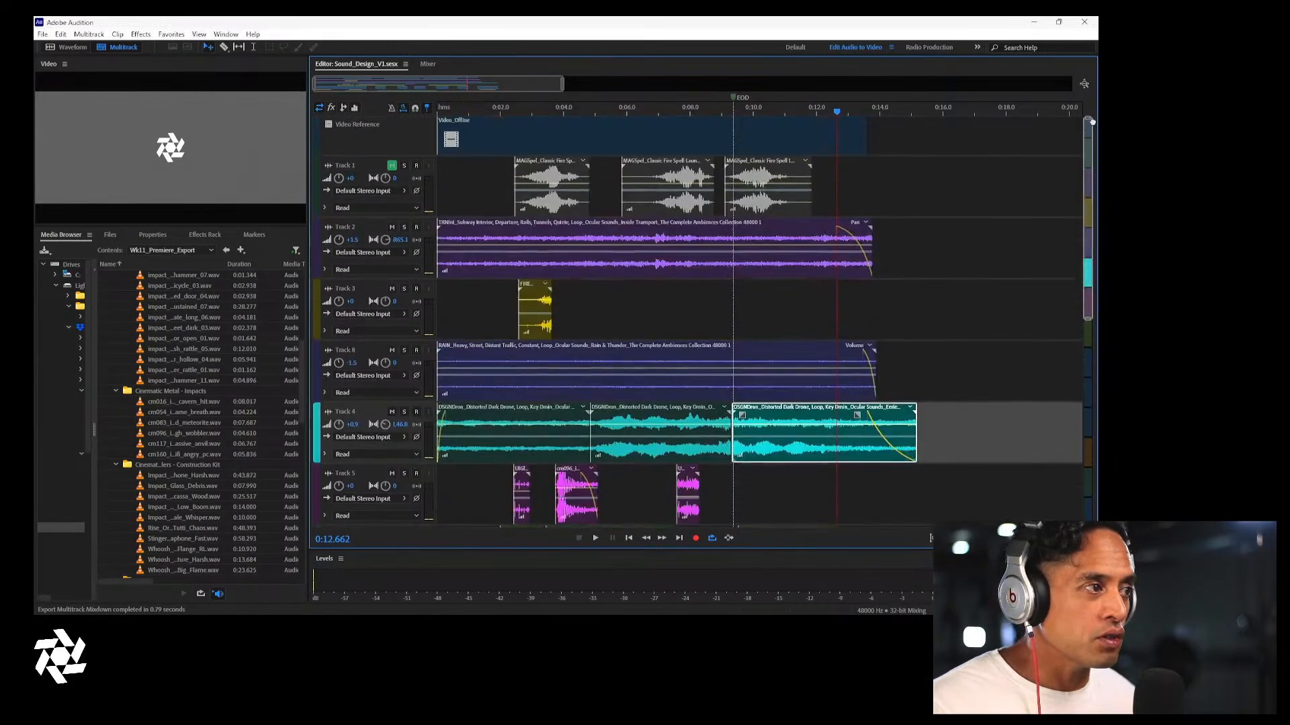
{"action": "left_click", "coordinate": [1086, 24]}
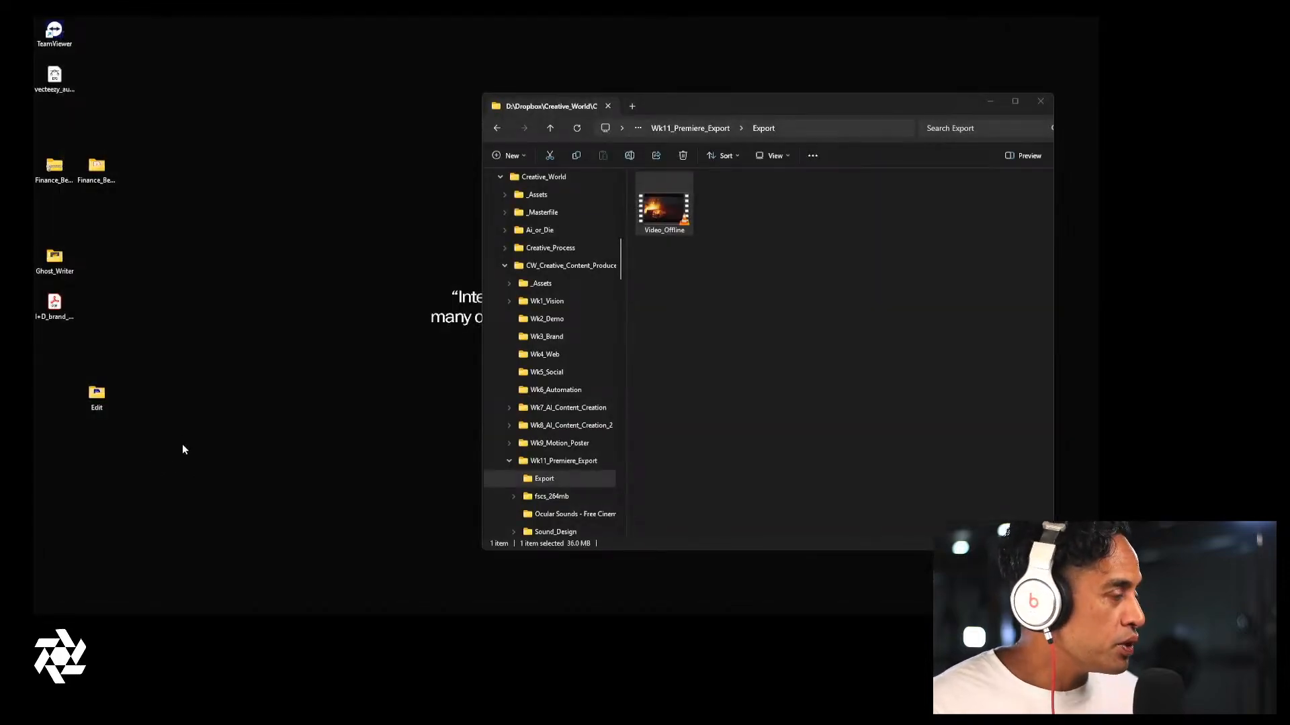
Switch to Adobe Premiere Pro and show the top-level contents of the Basics project
{"action": "left_click", "coordinate": [917, 430]}
{"action": "mouse_move", "coordinate": [645, 597]}
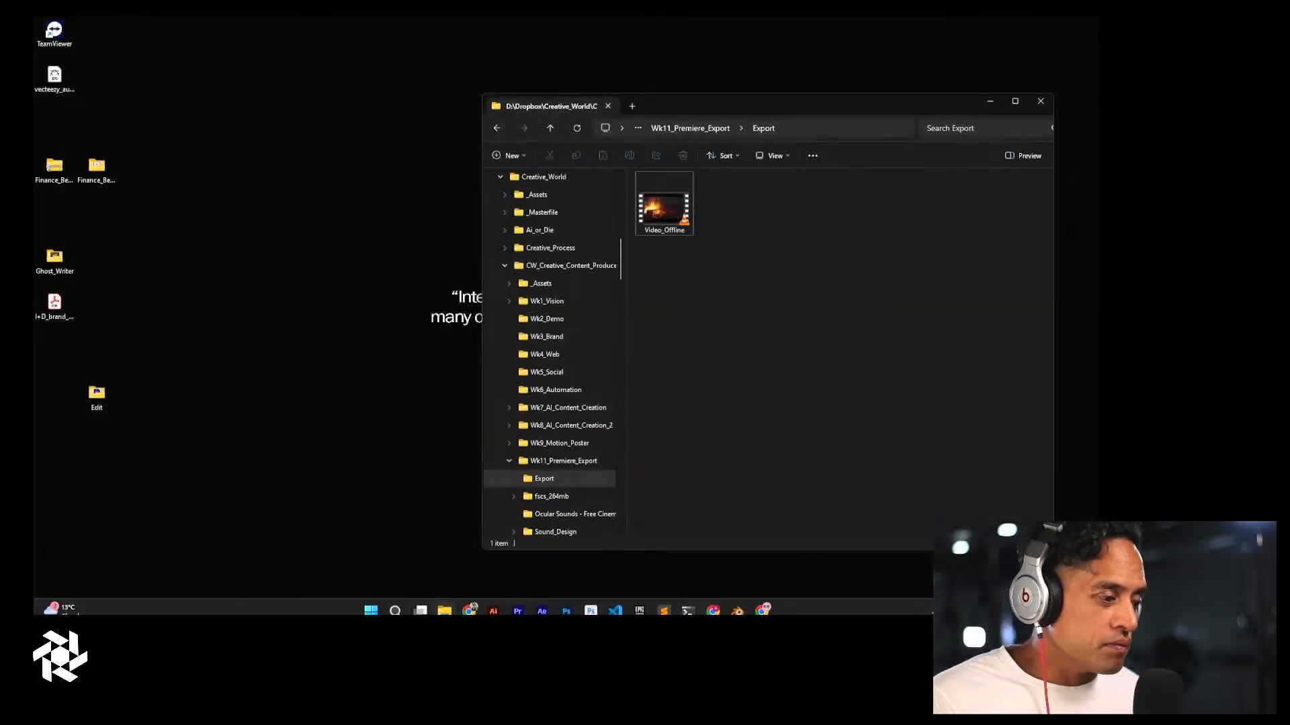
{"action": "left_click", "coordinate": [519, 602]}
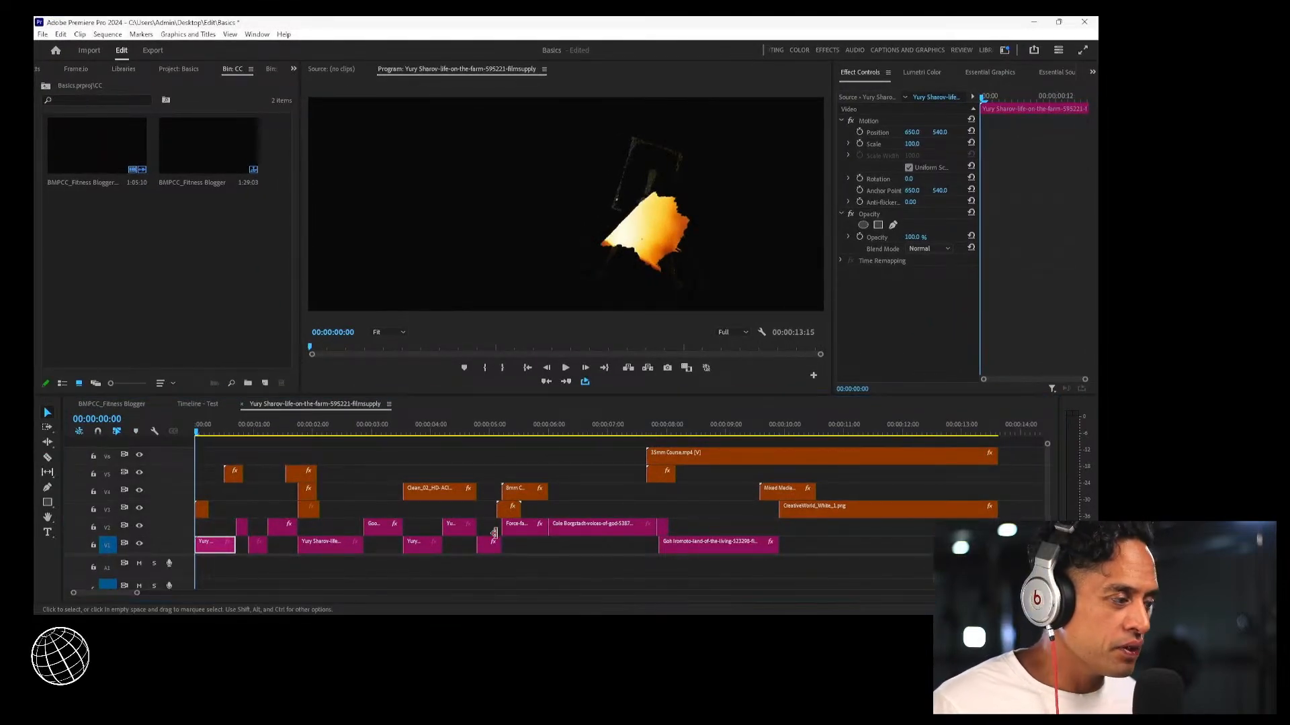
{"action": "left_click", "coordinate": [134, 323]}
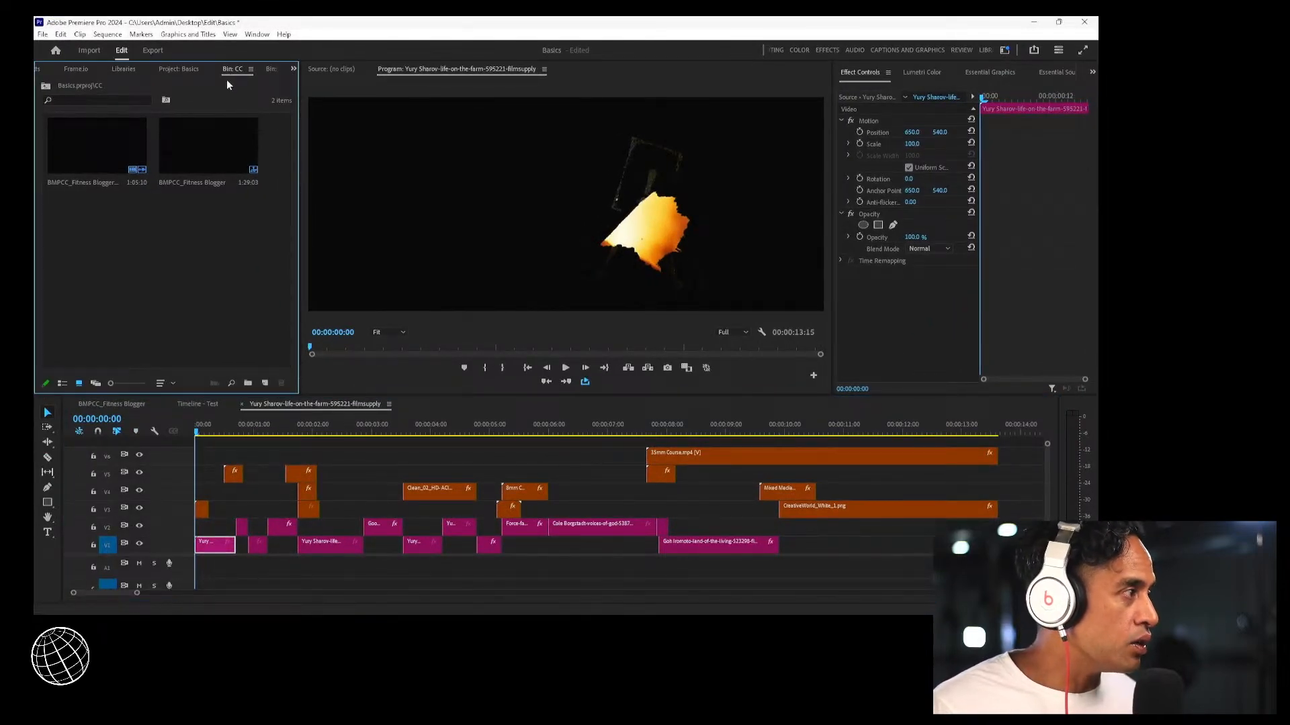
{"action": "left_click", "coordinate": [180, 70]}
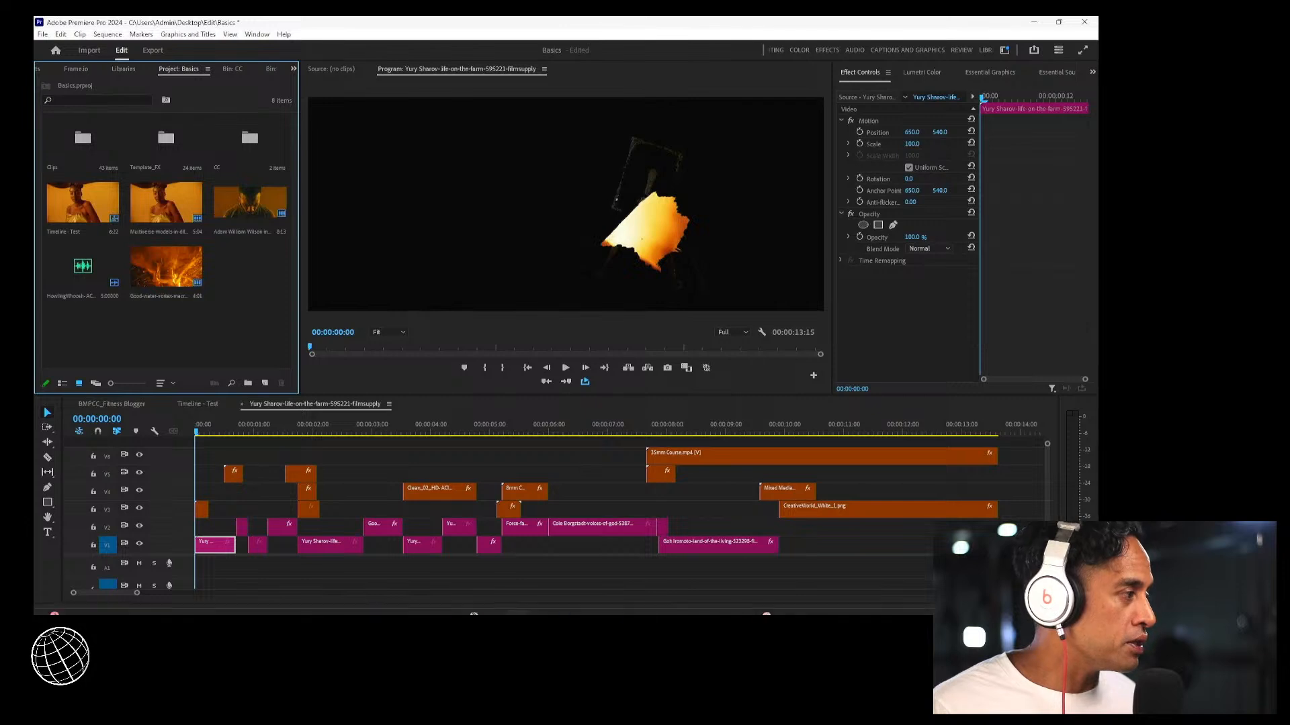
Import the Sound_Design_V1_mixdown WAV from the Sound_Design folder in File Explorer into Premiere Pro's Basics project
{"action": "left_click", "coordinate": [444, 601]}
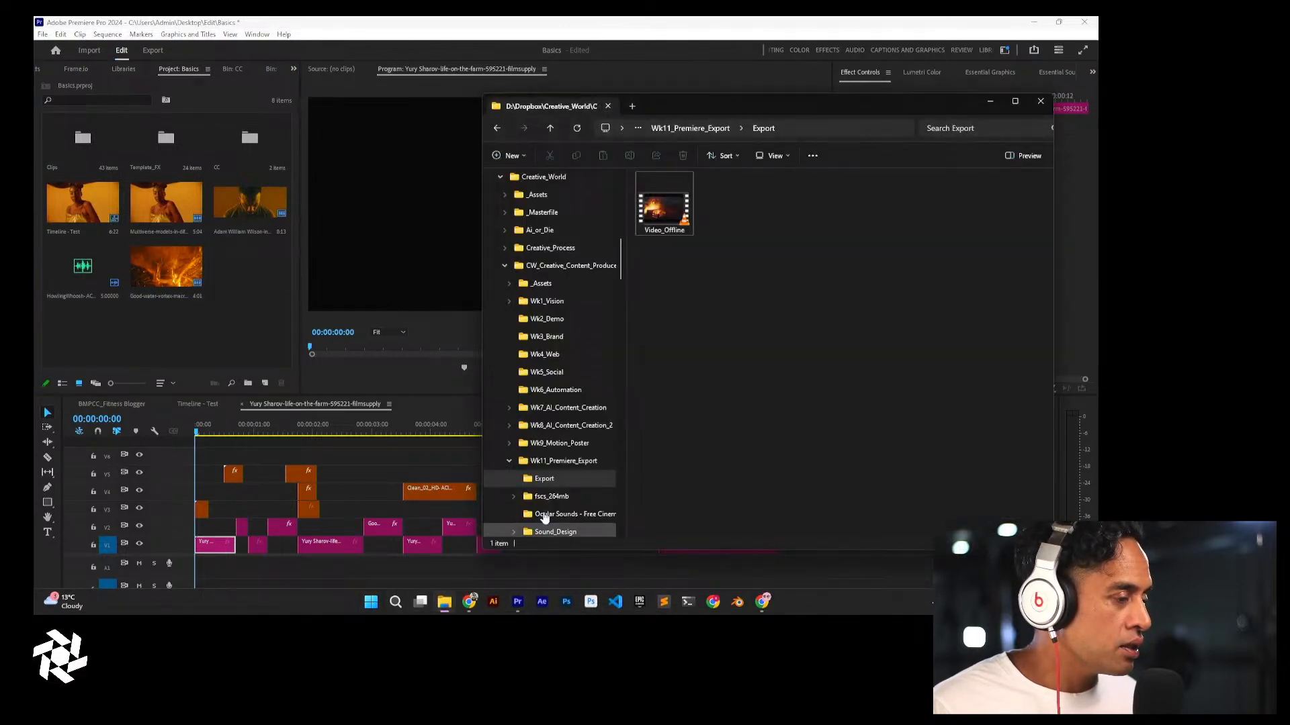
{"action": "left_click", "coordinate": [720, 132]}
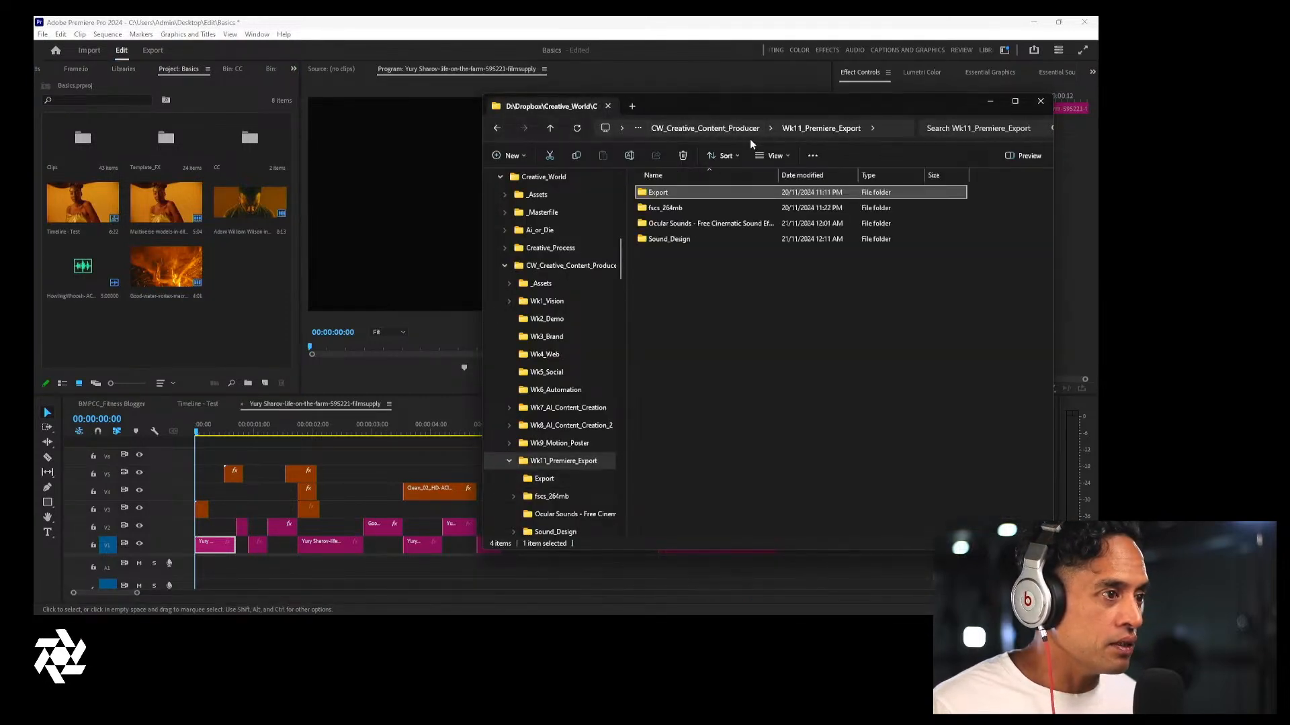
{"action": "double_click", "coordinate": [731, 239]}
{"action": "left_click", "coordinate": [709, 225]}
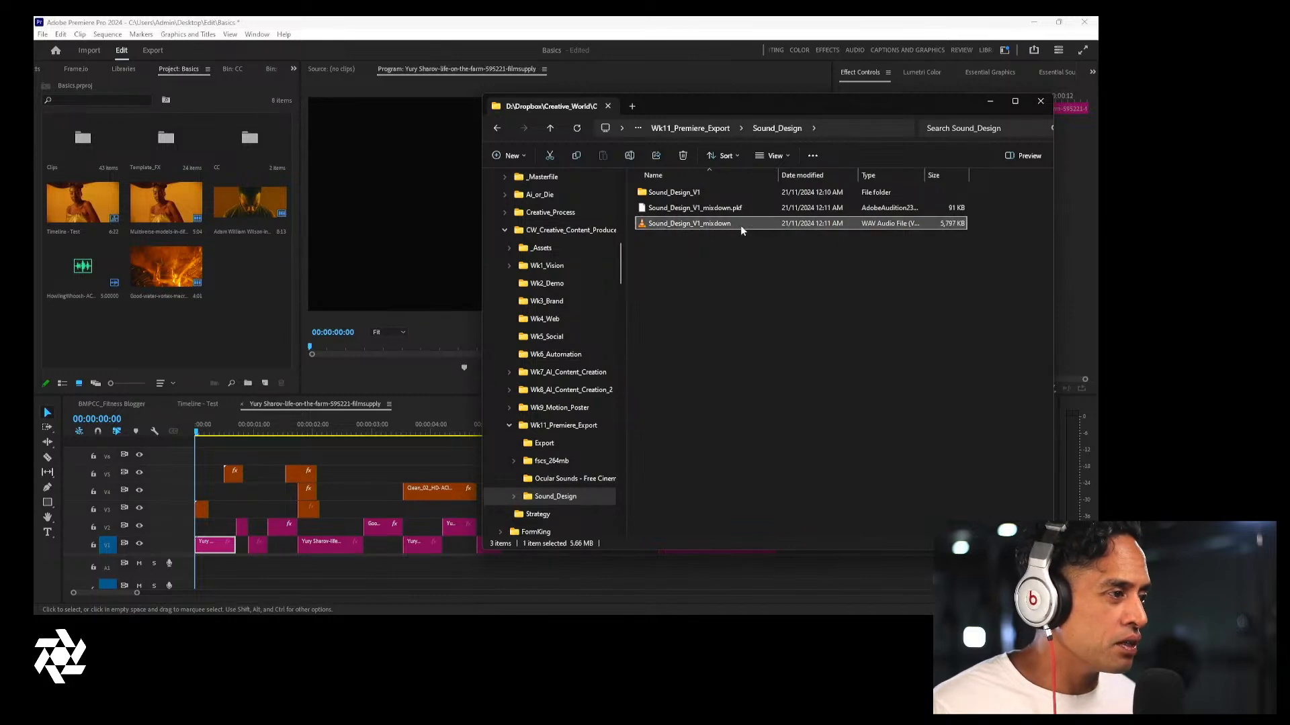
{"action": "left_click_drag", "start_coordinate": [740, 225], "coordinate": [225, 315]}
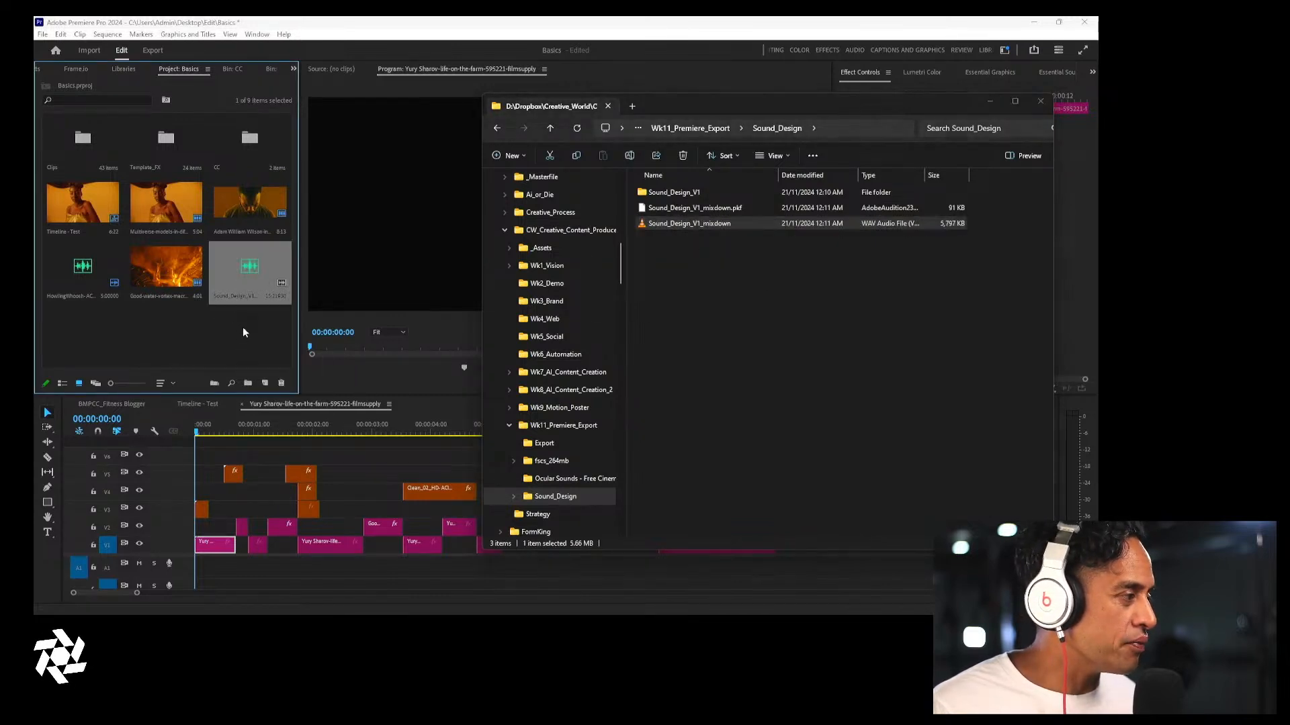
{"action": "left_click", "coordinate": [244, 362]}
{"action": "left_click", "coordinate": [255, 273]}
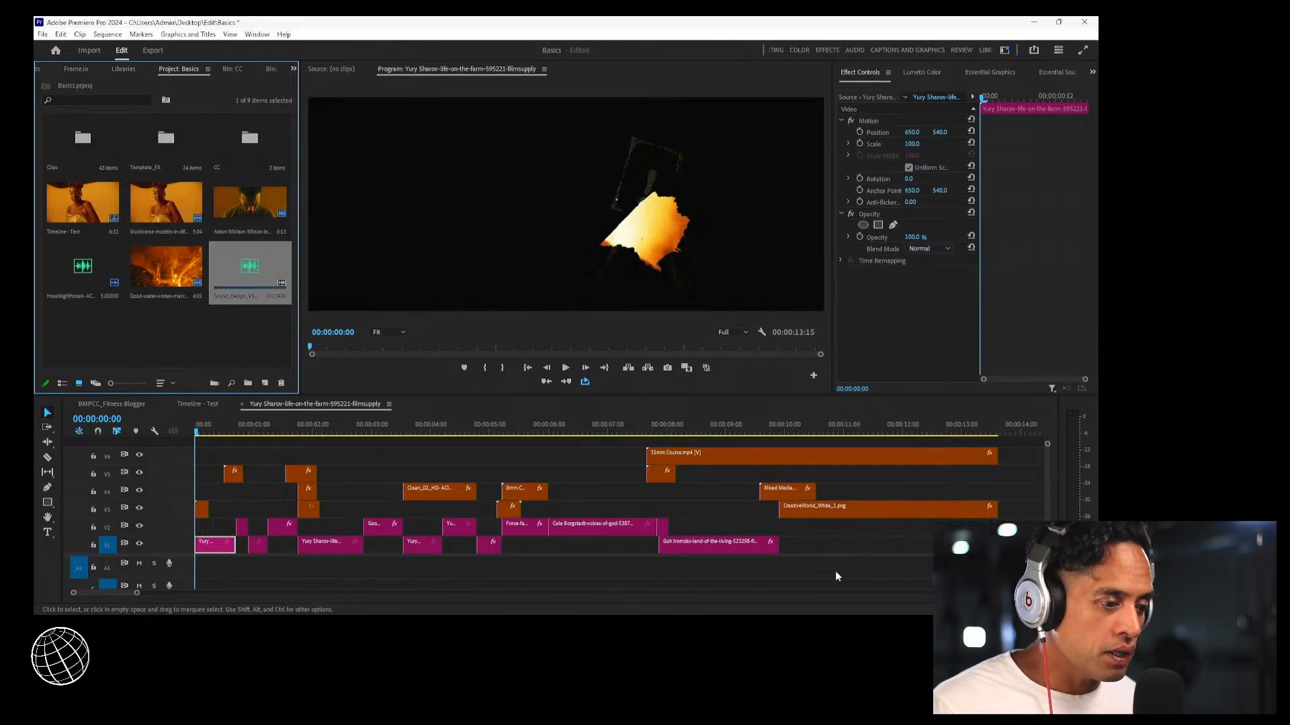
Unlink the sequence's existing audio clips from their video and delete all of those audio clips
{"action": "key", "text": "grave"}
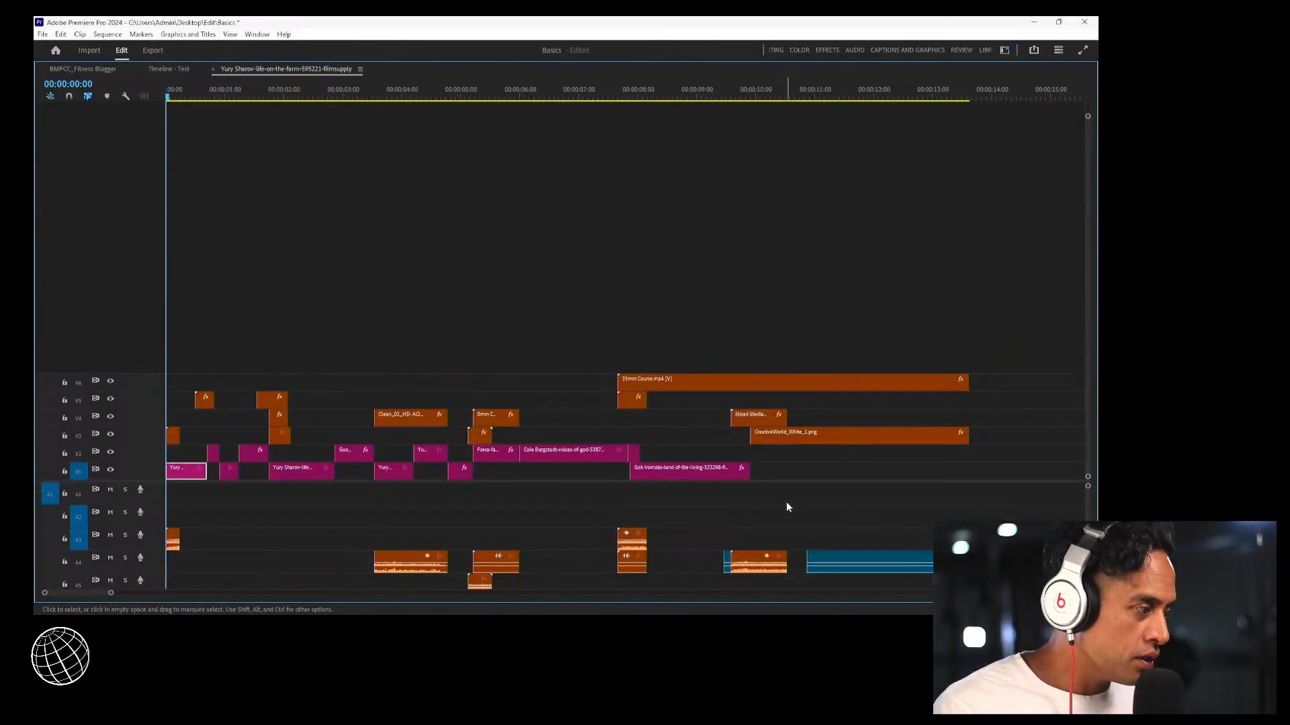
{"action": "left_click", "coordinate": [197, 528]}
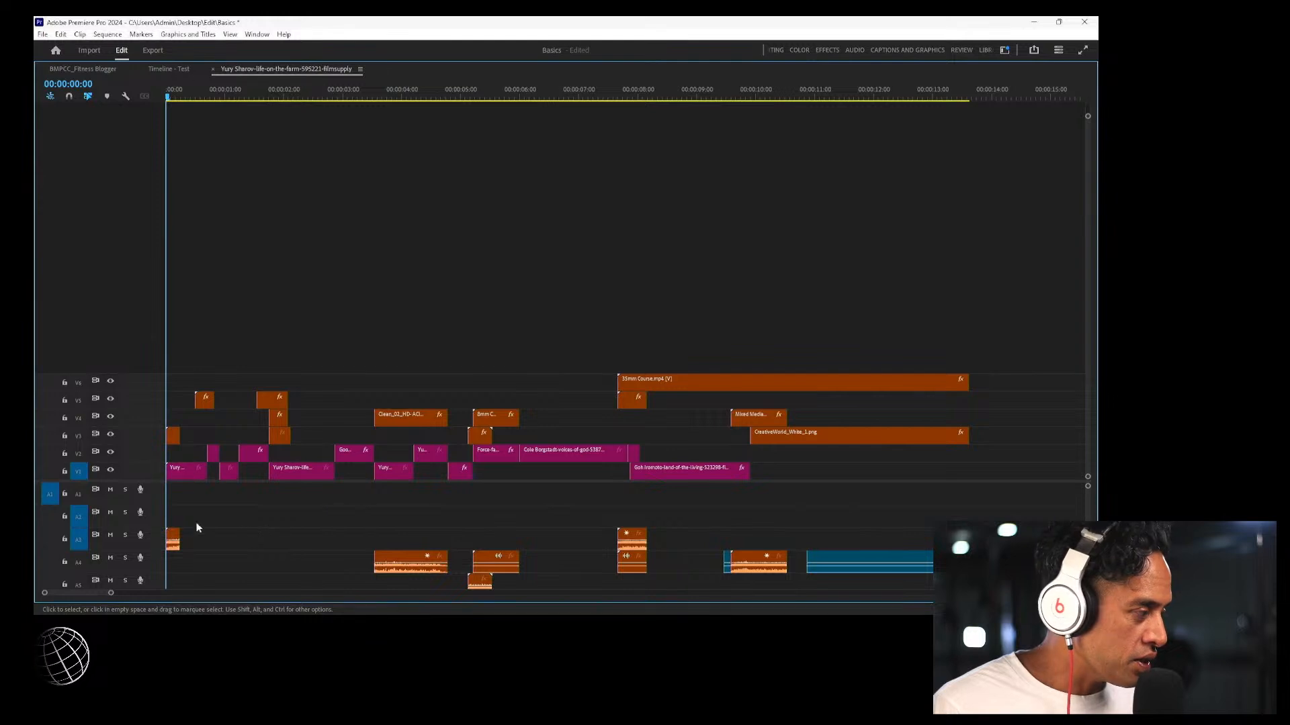
{"action": "left_click_drag", "start_coordinate": [180, 510], "coordinate": [914, 586]}
{"action": "right_click", "coordinate": [904, 554]}
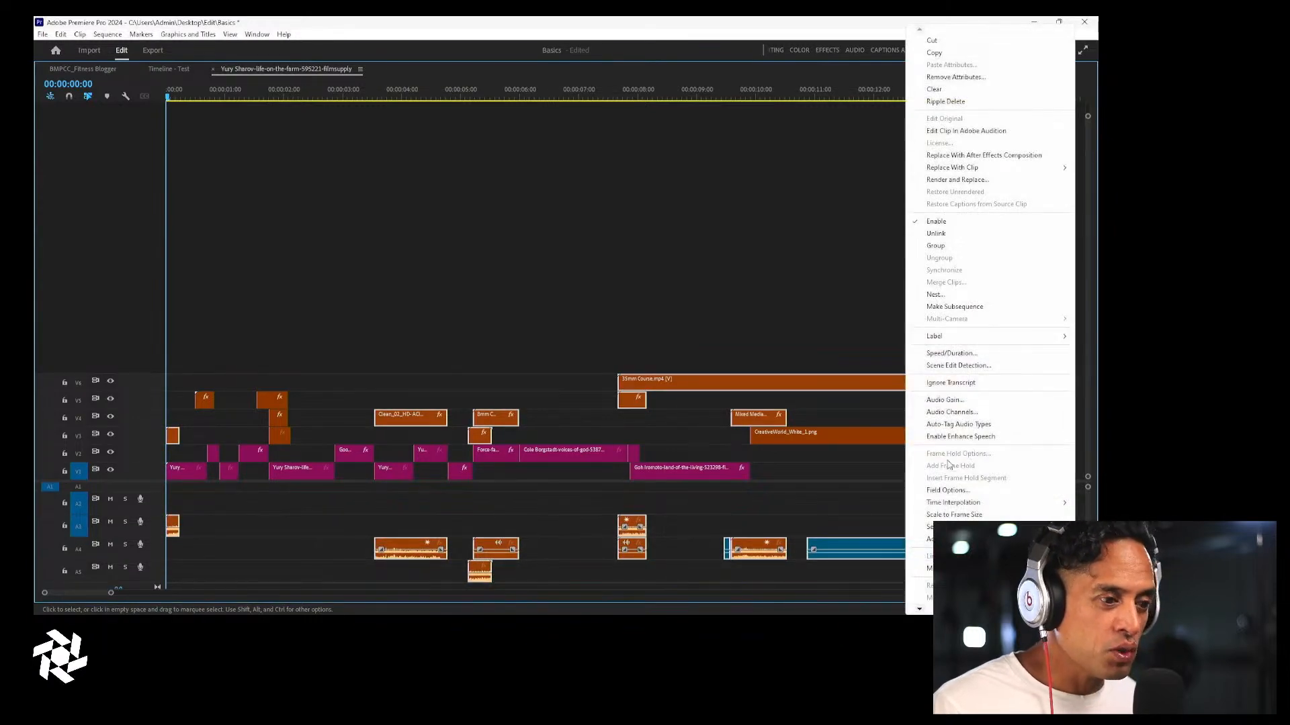
{"action": "left_click", "coordinate": [957, 235]}
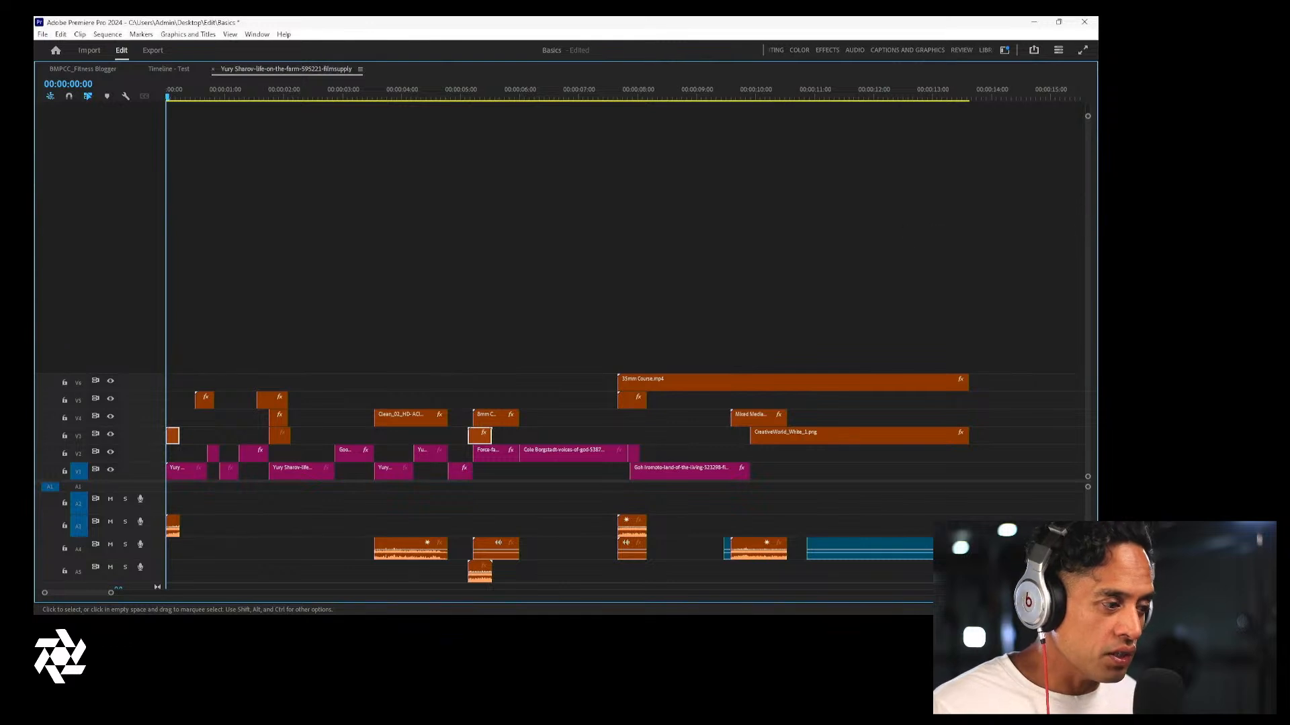
{"action": "left_click_drag", "start_coordinate": [996, 578], "coordinate": [154, 496]}
{"action": "key", "text": "Delete"}
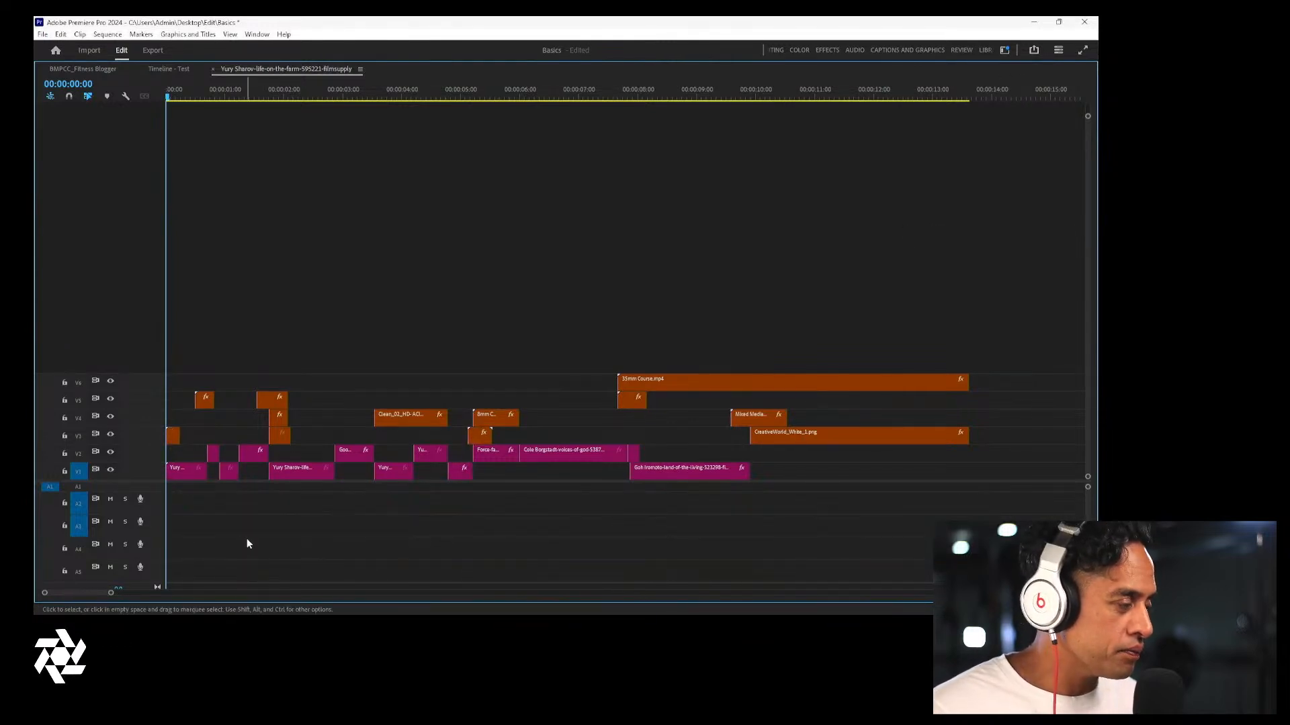
{"action": "key", "text": "grave"}
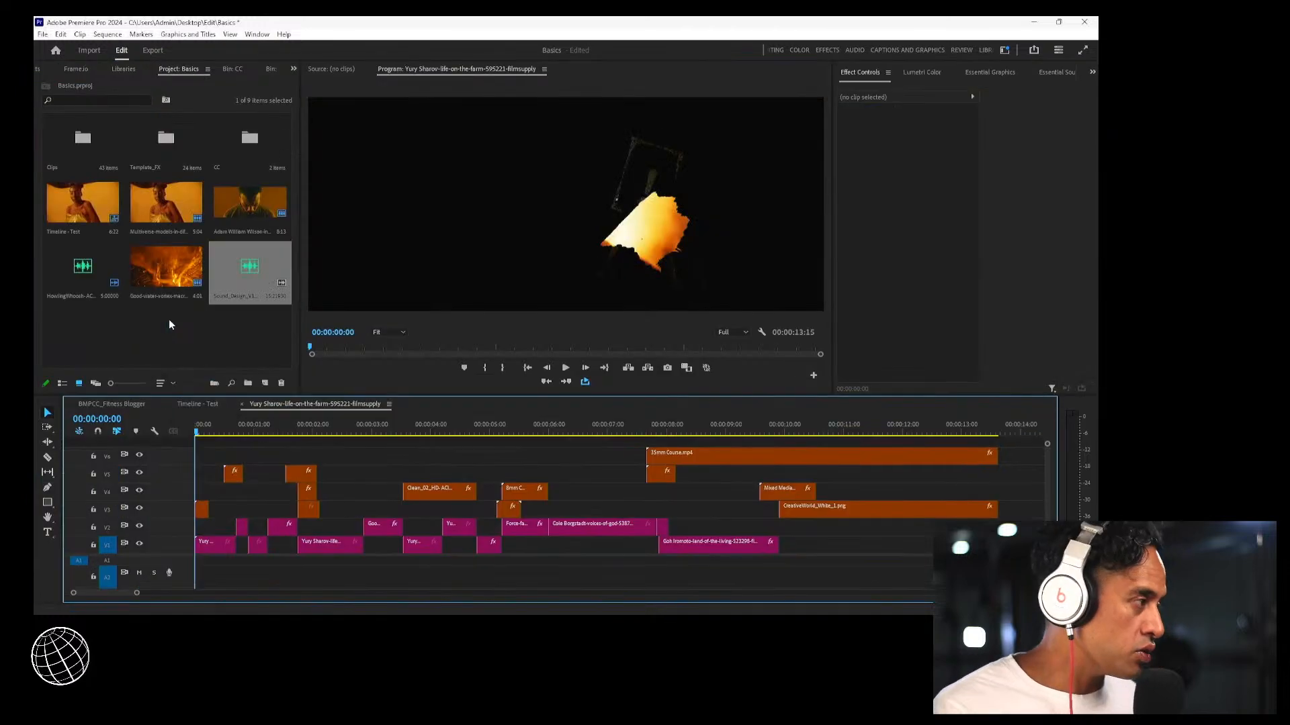
Place the Sound_Design_V1 mixdown on audio track A1 at the start of the sequence
{"action": "left_click_drag", "start_coordinate": [249, 296], "coordinate": [186, 560]}
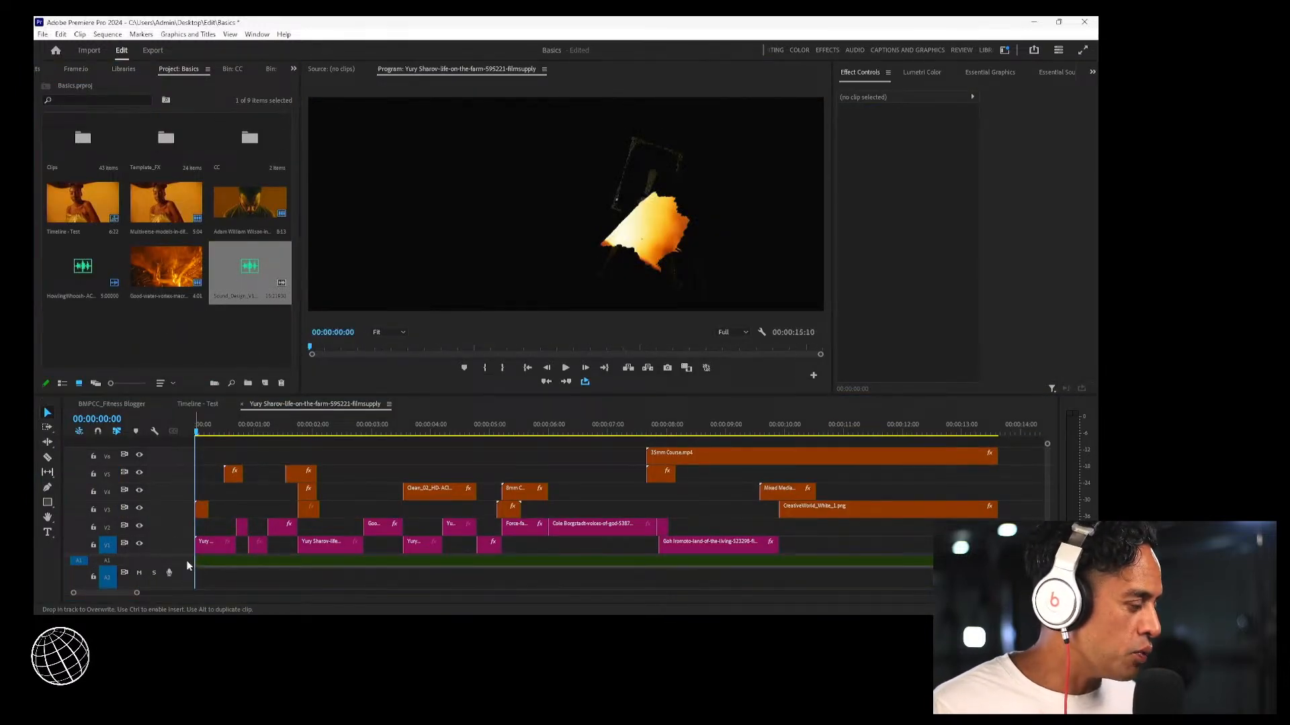
{"action": "scroll", "coordinate": [175, 564], "scroll_direction": "up", "scroll_amount": 5}
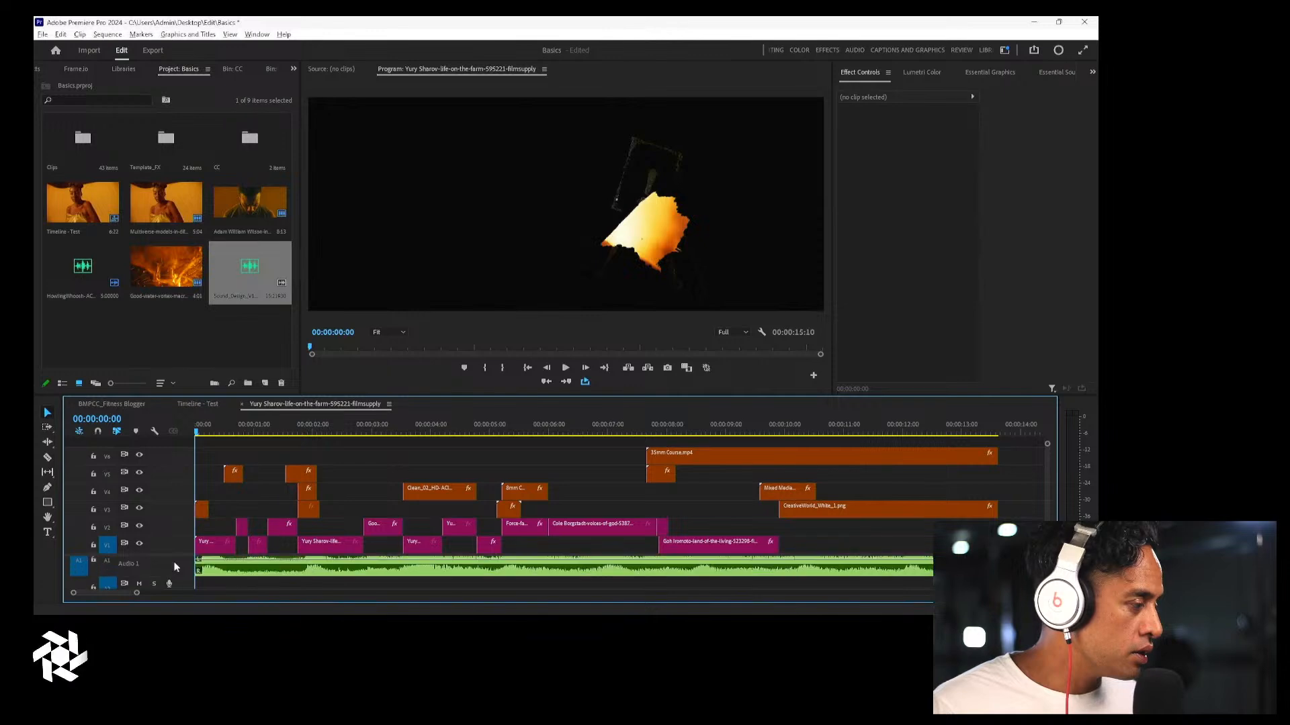